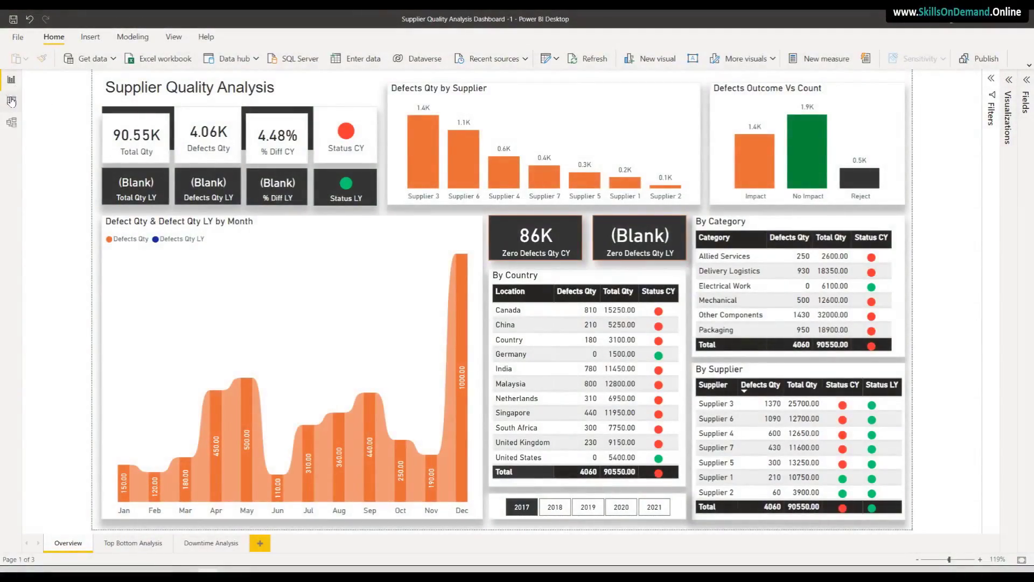
Show the Data table's 1,320 rows in data view
{"action": "left_click", "coordinate": [12, 100]}
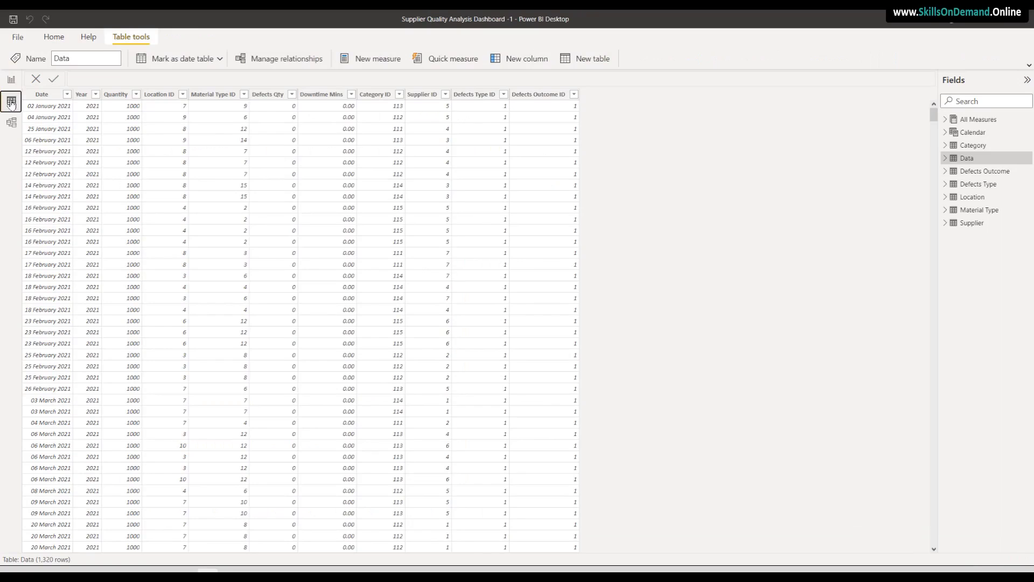
Check the model diagram, filter the Overview report to 2018, 2019 and 2020, then open Top Bottom Analysis
{"action": "left_click", "coordinate": [12, 124]}
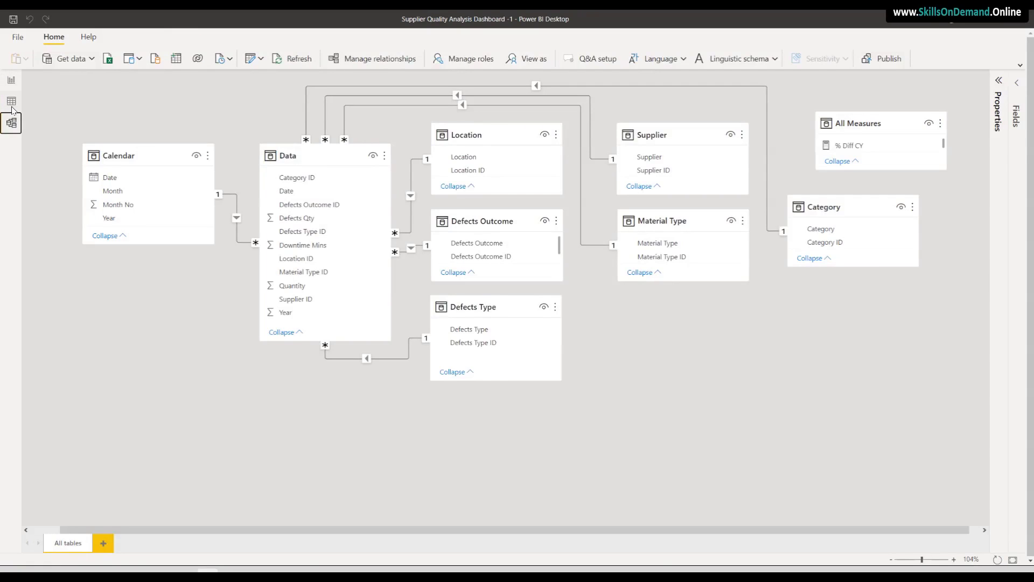
{"action": "left_click", "coordinate": [12, 80]}
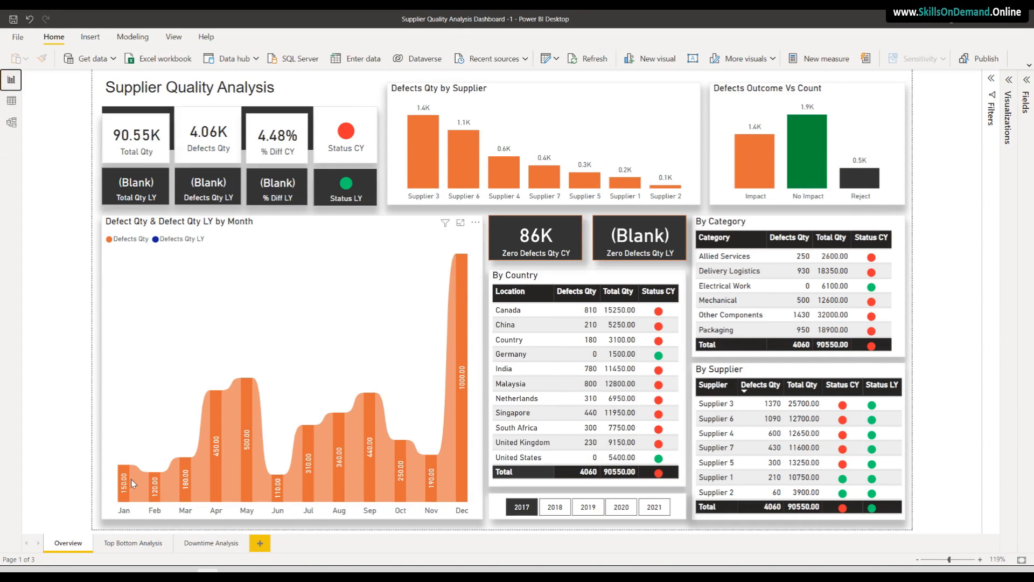
{"action": "left_click", "coordinate": [555, 507]}
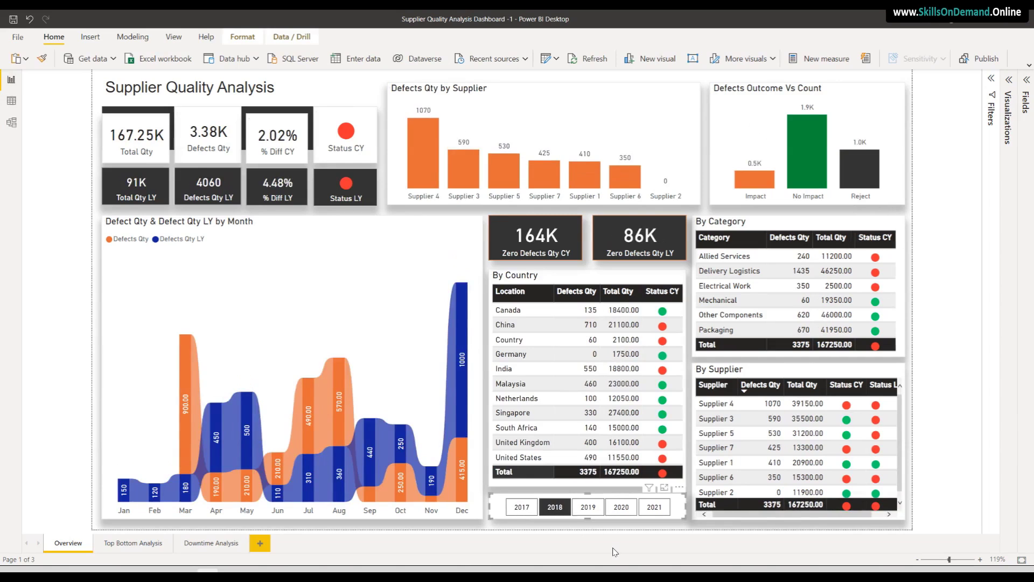
{"action": "left_click", "coordinate": [588, 507]}
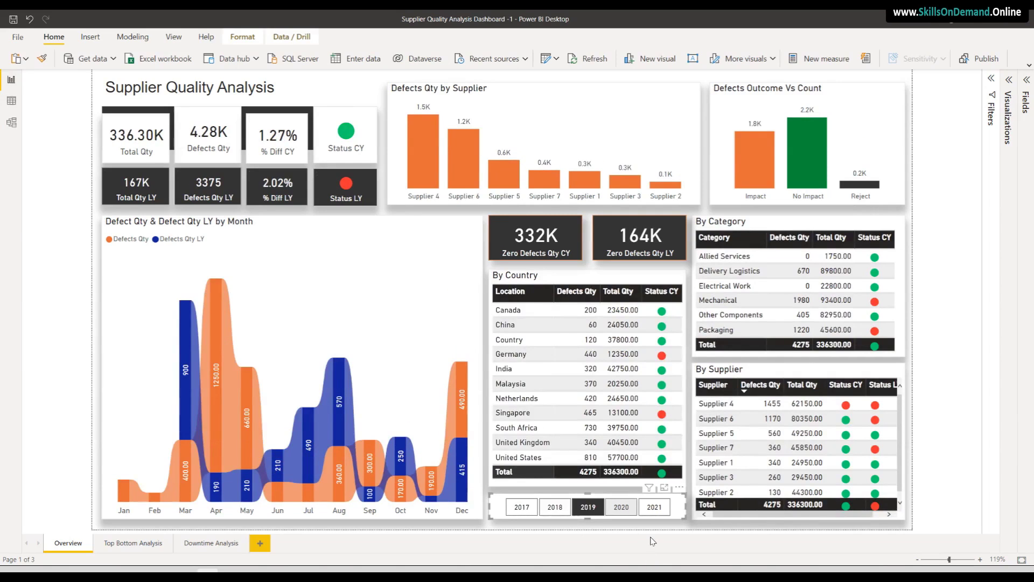
{"action": "left_click", "coordinate": [621, 507]}
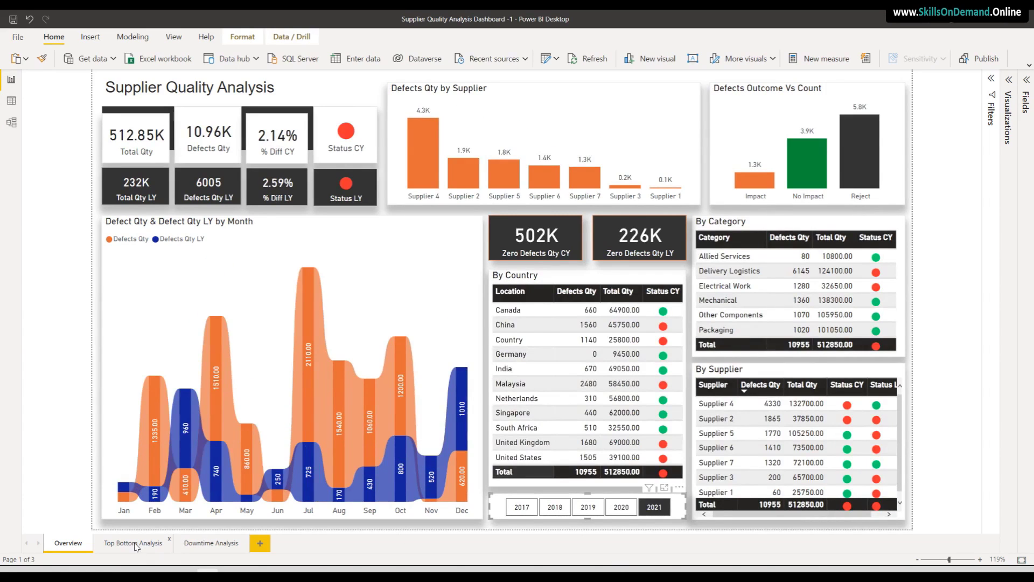
{"action": "left_click", "coordinate": [134, 543]}
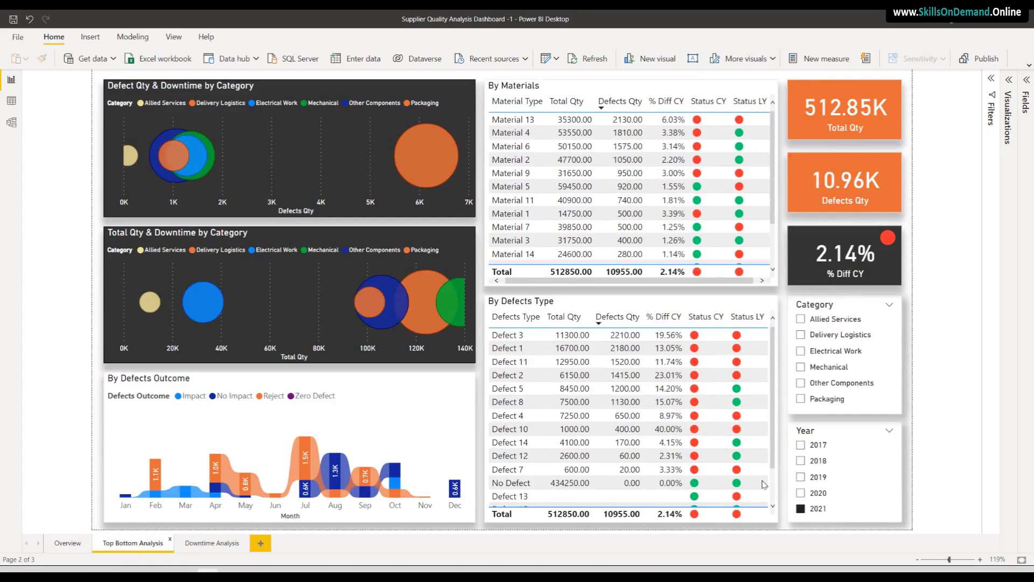
Filter the Top Bottom Analysis page to each year from 2017 through 2021
{"action": "left_click", "coordinate": [888, 474]}
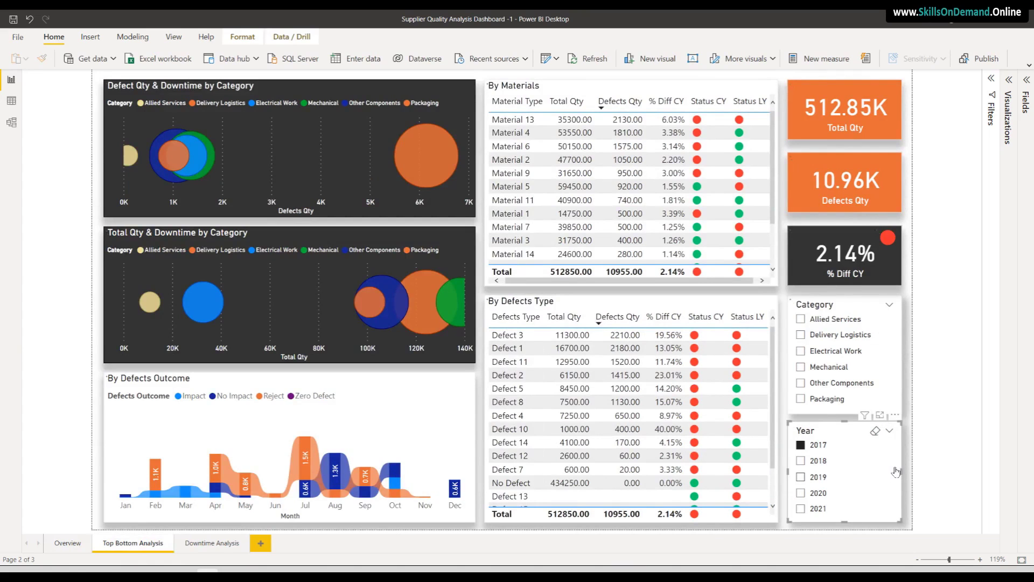
{"action": "left_click", "coordinate": [898, 485]}
{"action": "left_click", "coordinate": [899, 485]}
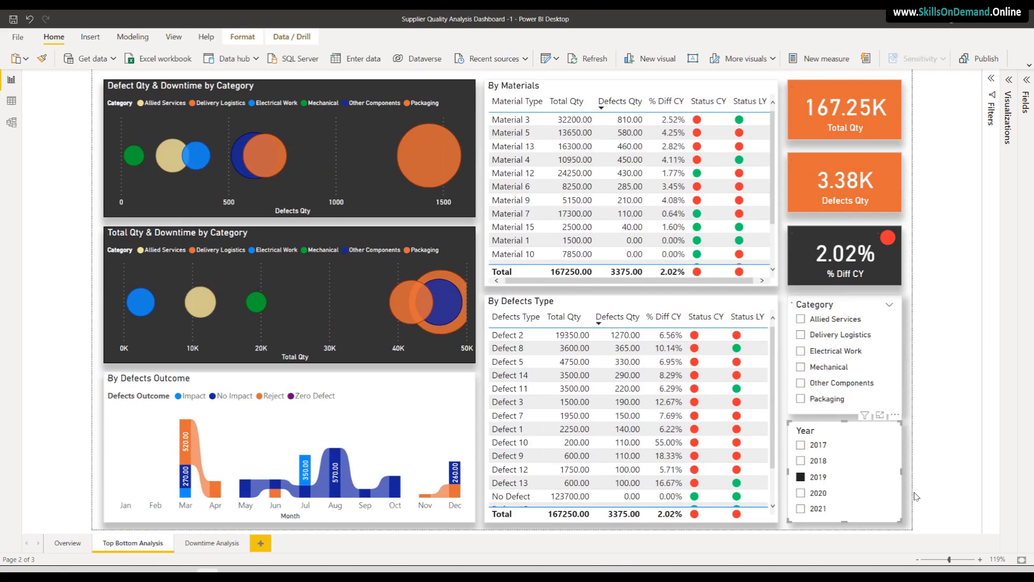
{"action": "left_click", "coordinate": [801, 493]}
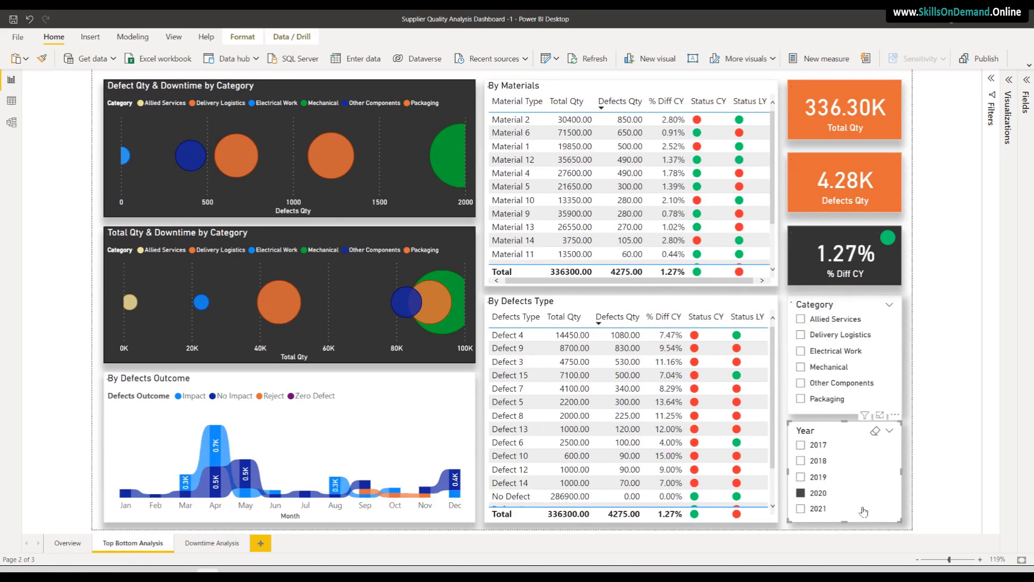
{"action": "left_click", "coordinate": [801, 509]}
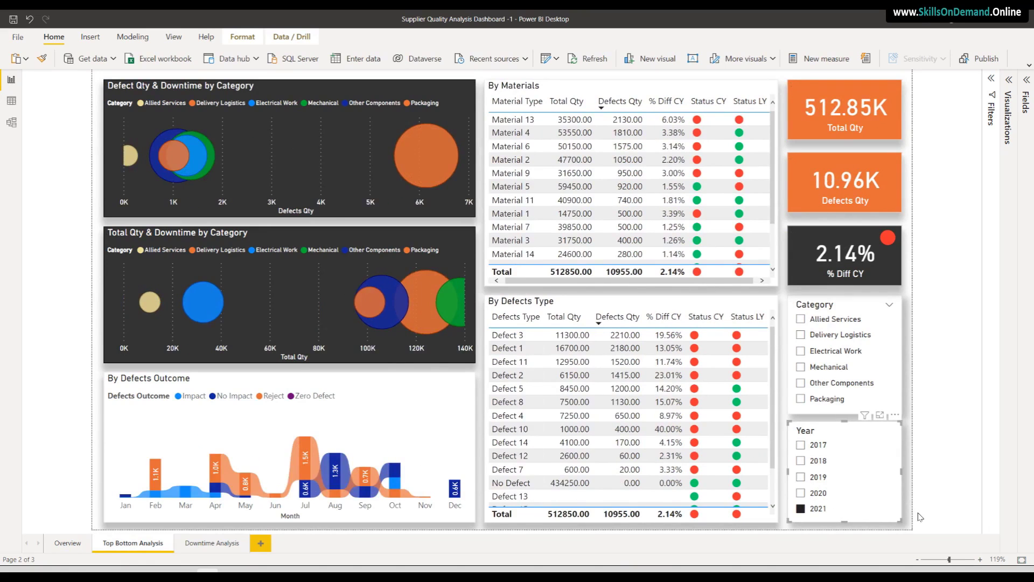
Open the Downtime Analysis page and filter it to 2018, then 2019 and later years
{"action": "left_click", "coordinate": [212, 543]}
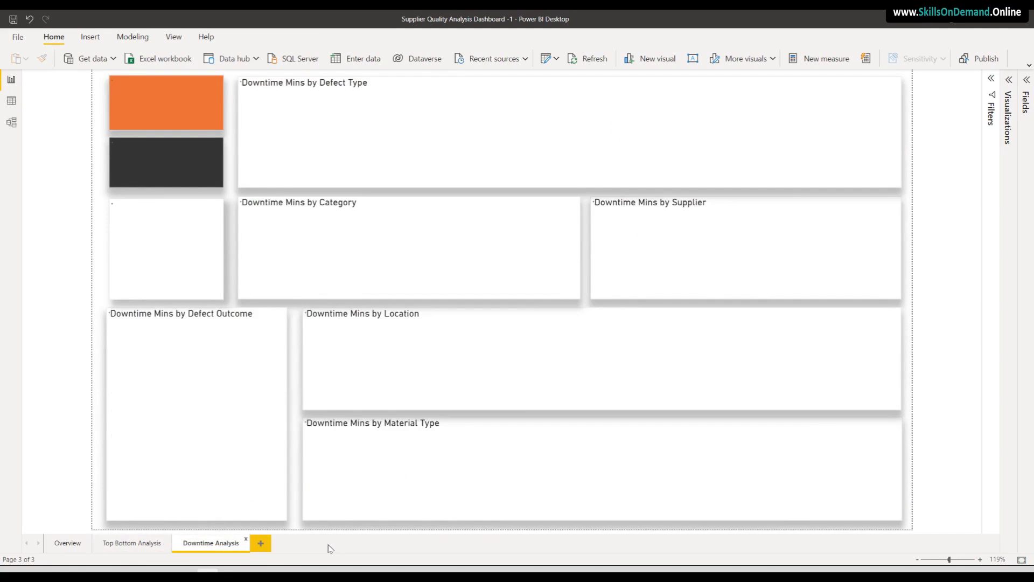
{"action": "left_click", "coordinate": [122, 238]}
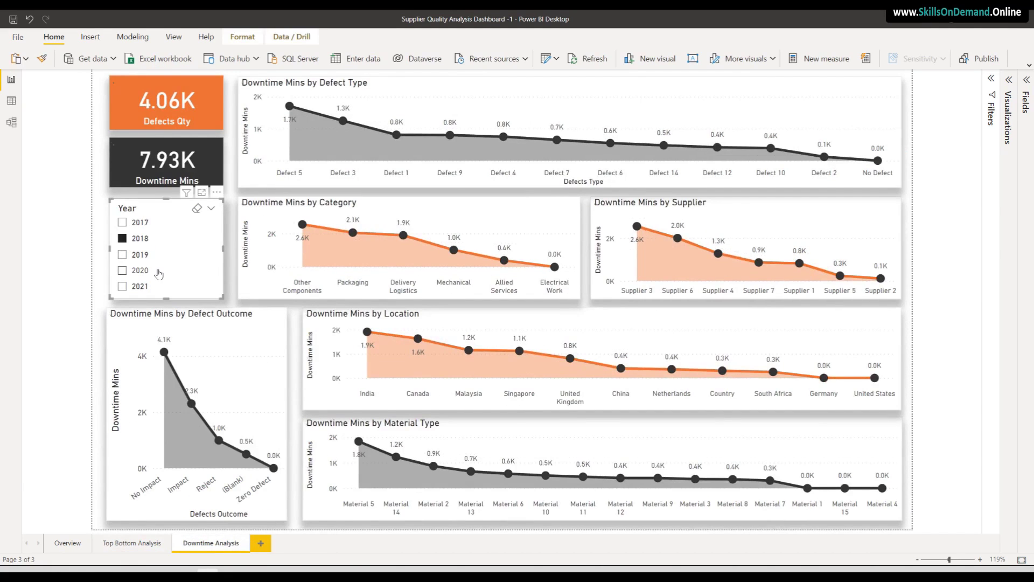
{"action": "left_click", "coordinate": [123, 255]}
{"action": "left_click", "coordinate": [123, 254]}
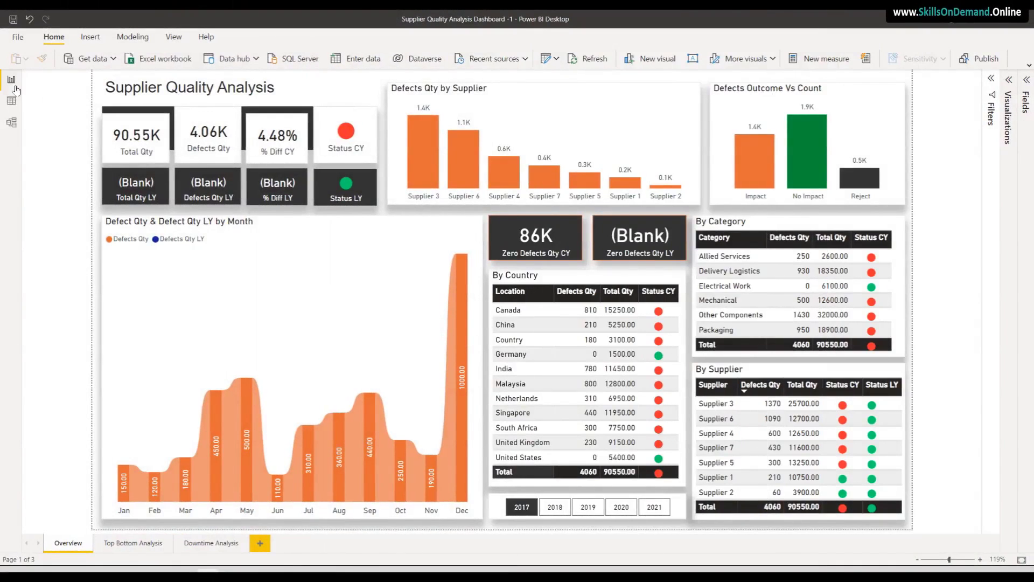
Show the Data table's 1,320 rows in data view
{"action": "left_click", "coordinate": [11, 101]}
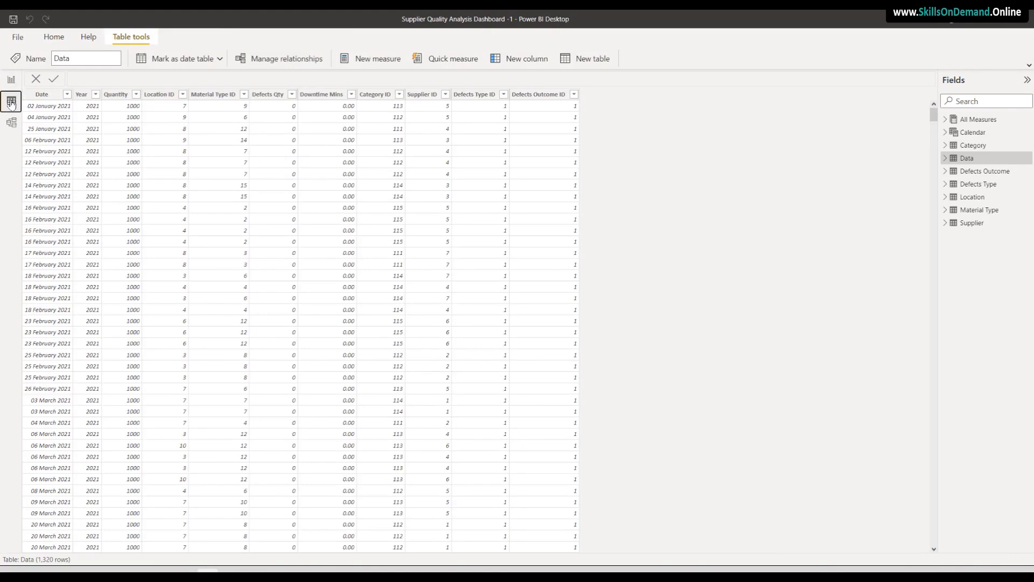
Check the model diagram, then filter the Overview report to 2018, 2019, 2020 and 2021
{"action": "left_click", "coordinate": [12, 124]}
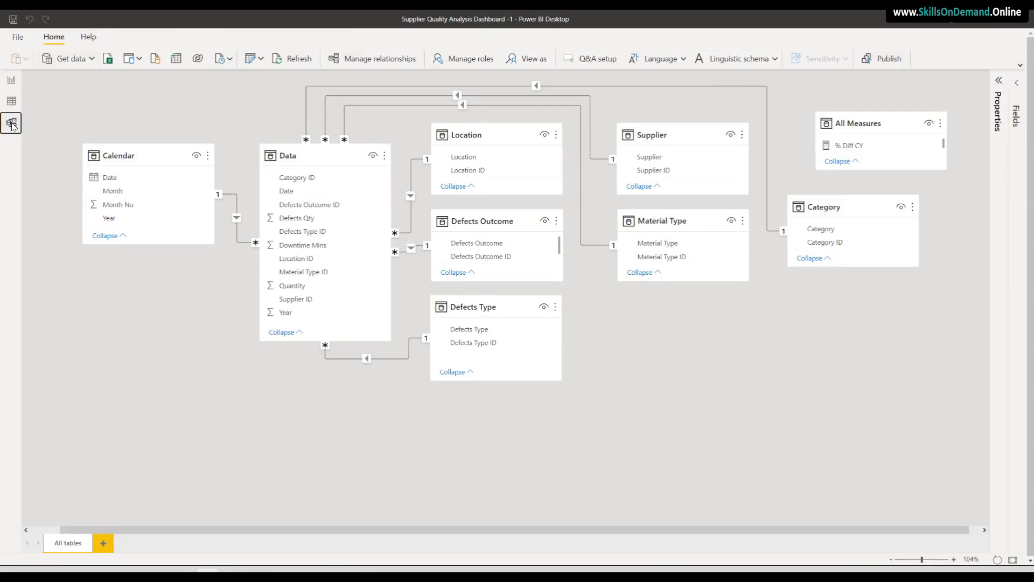
{"action": "left_click", "coordinate": [11, 81]}
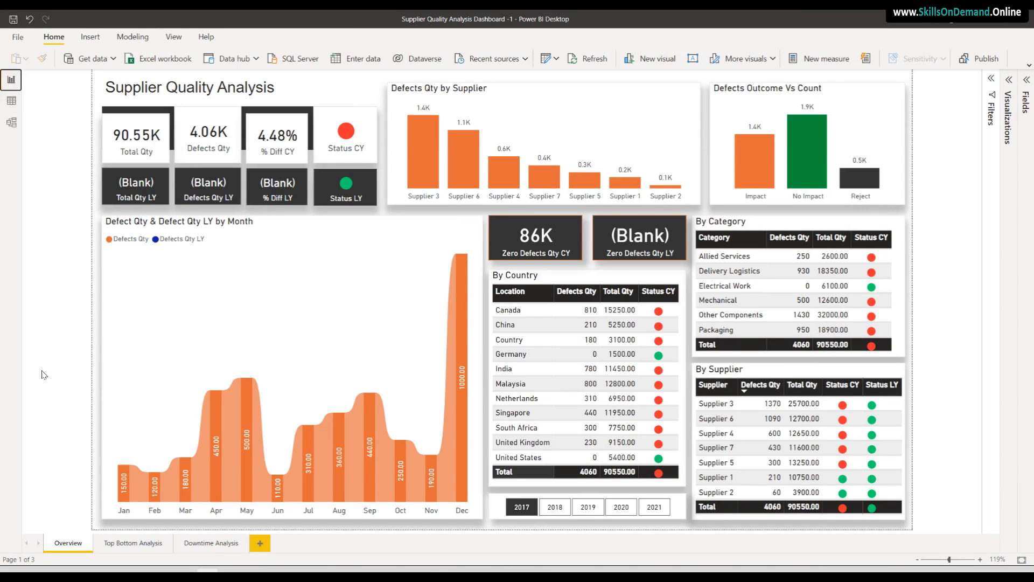
{"action": "left_click", "coordinate": [555, 507]}
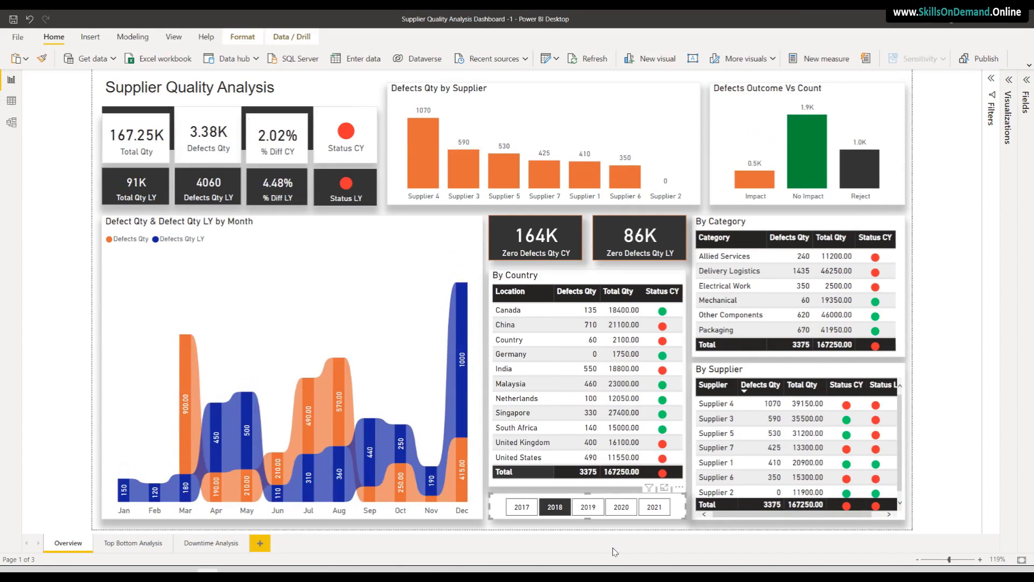
{"action": "left_click", "coordinate": [595, 510]}
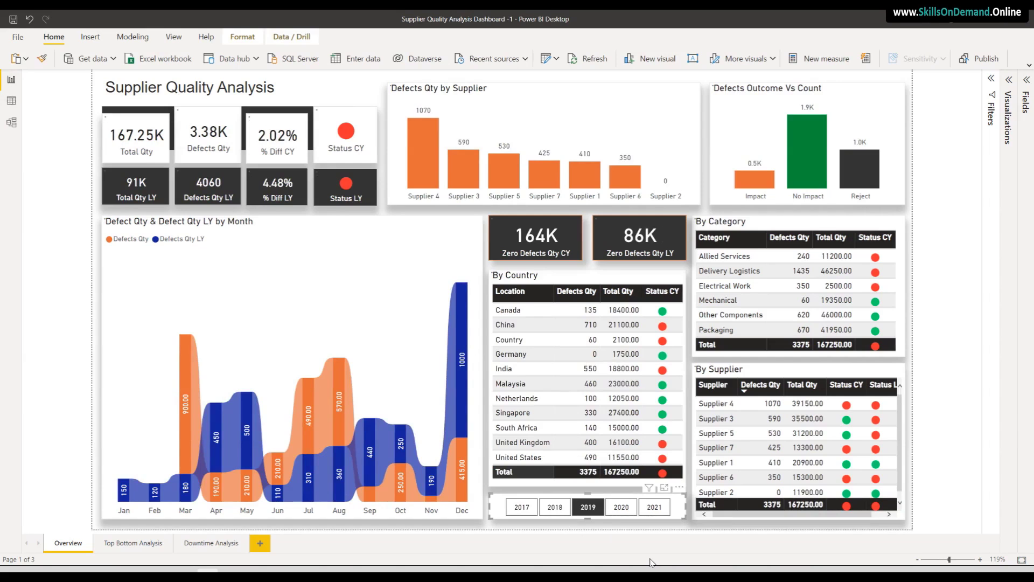
{"action": "left_click", "coordinate": [623, 508]}
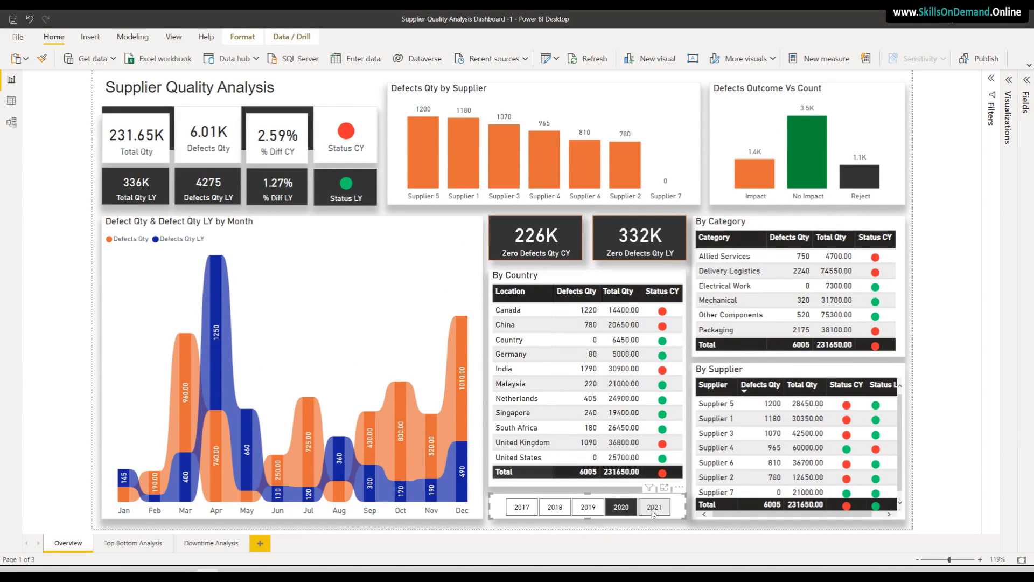
{"action": "left_click", "coordinate": [653, 510]}
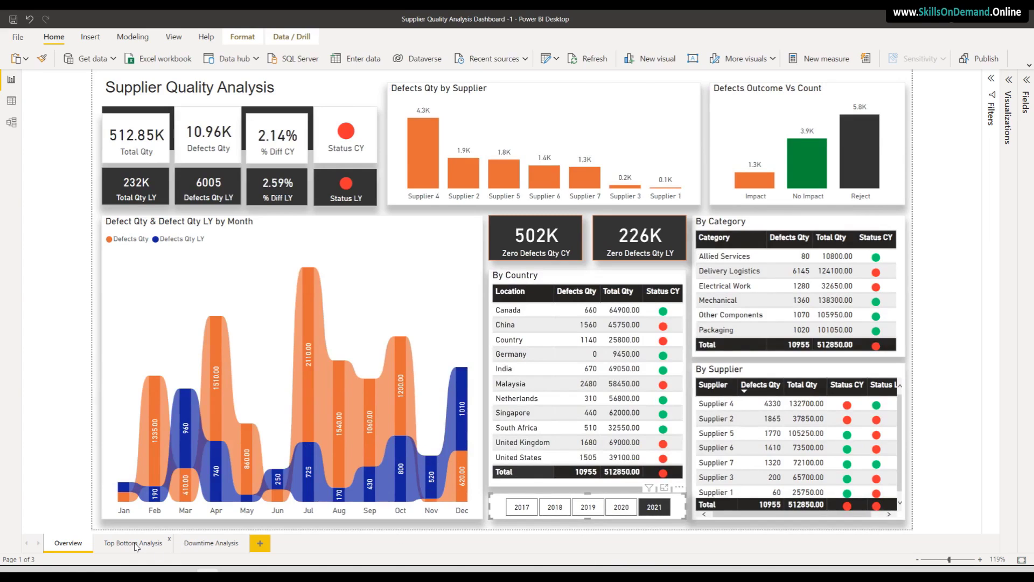
{"action": "left_click", "coordinate": [134, 543]}
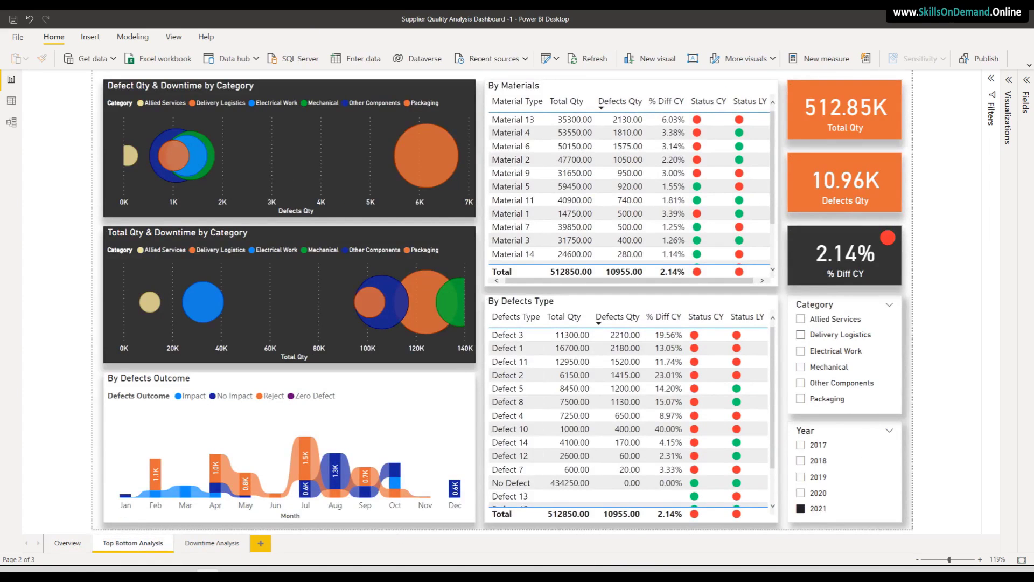
Filter the Top Bottom Analysis page to each year from 2017 through 2021
{"action": "left_click", "coordinate": [801, 445]}
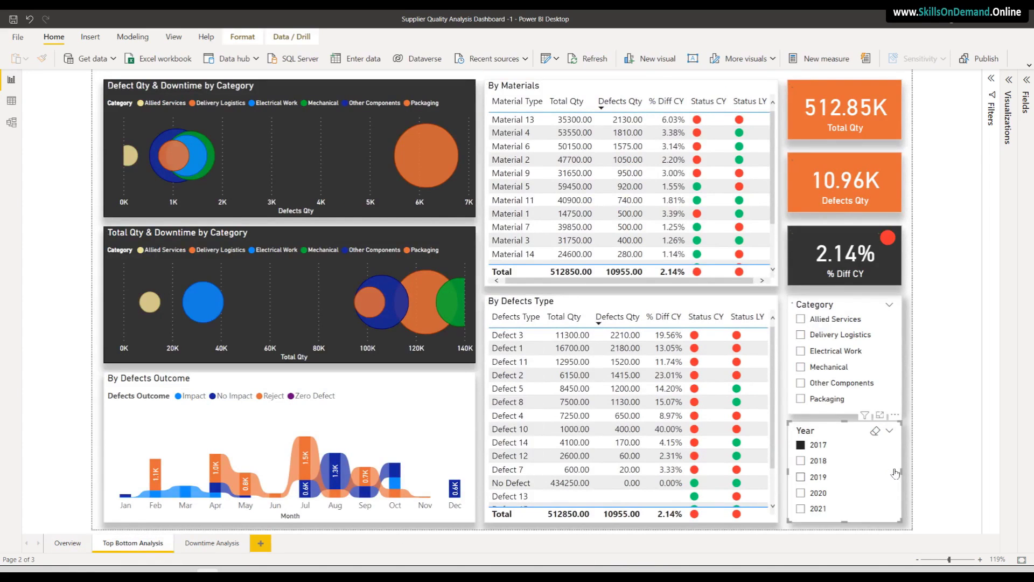
{"action": "left_click", "coordinate": [801, 461]}
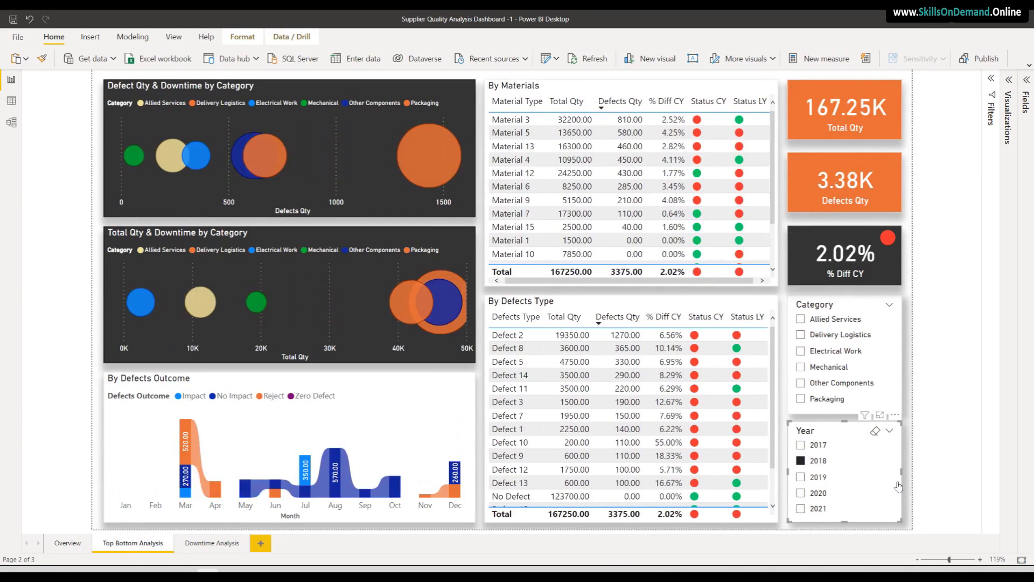
{"action": "left_click", "coordinate": [801, 478]}
{"action": "left_click", "coordinate": [802, 493]}
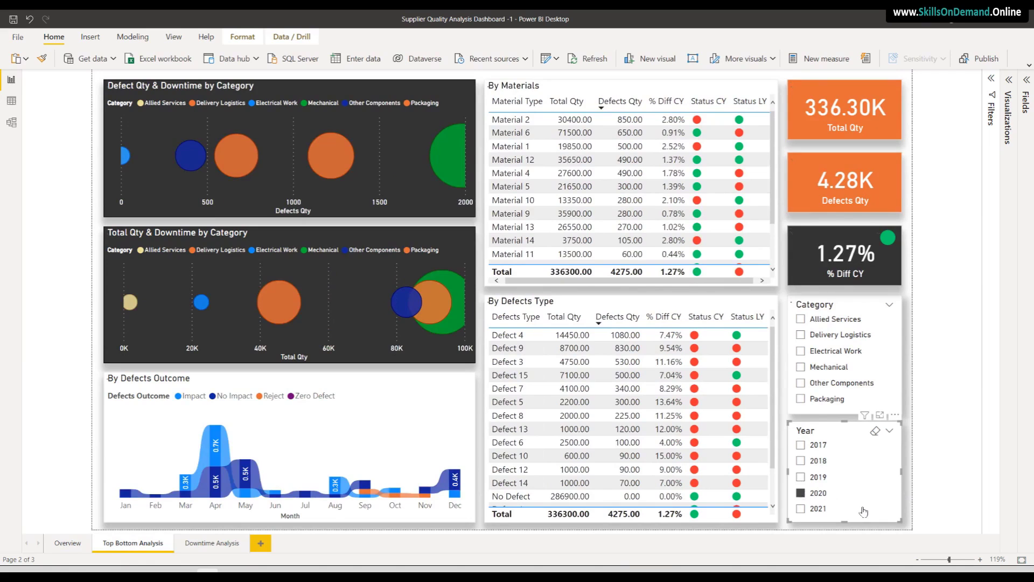
{"action": "left_click", "coordinate": [801, 509]}
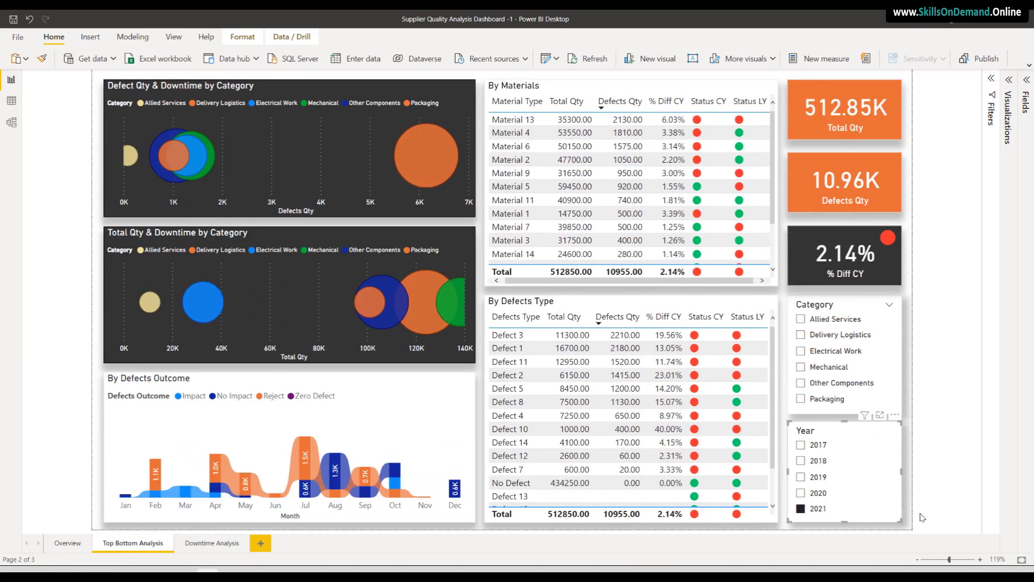
Open the Downtime Analysis page and filter it to 2017, 2018 and 2019
{"action": "left_click", "coordinate": [227, 544]}
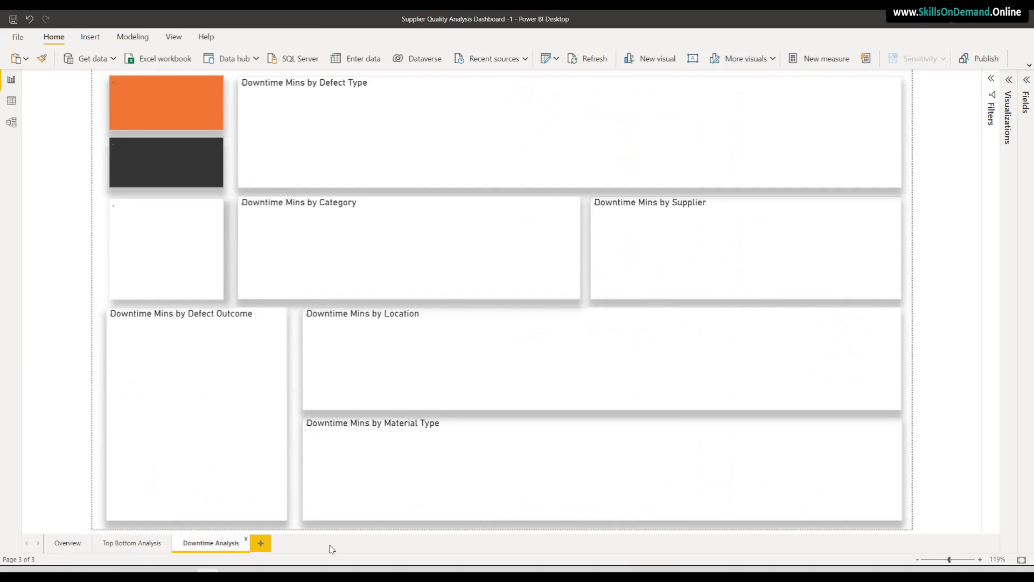
{"action": "left_click", "coordinate": [221, 272]}
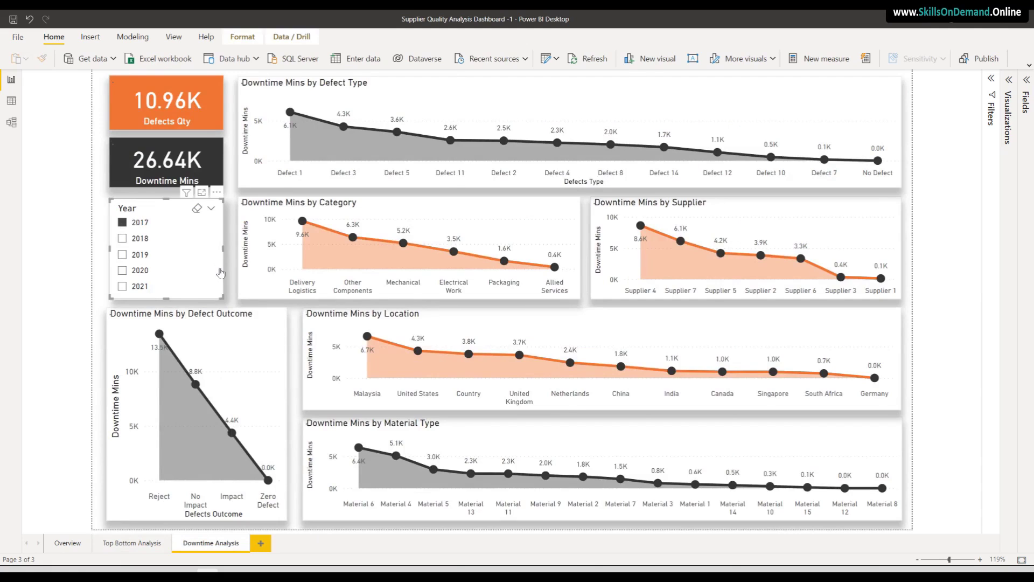
{"action": "left_click", "coordinate": [123, 238]}
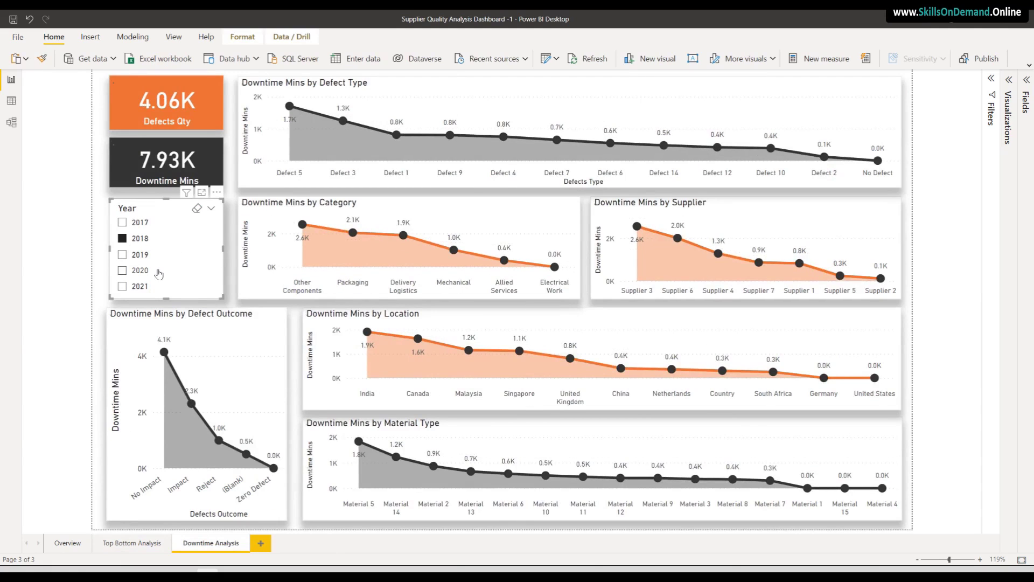
{"action": "left_click", "coordinate": [124, 255]}
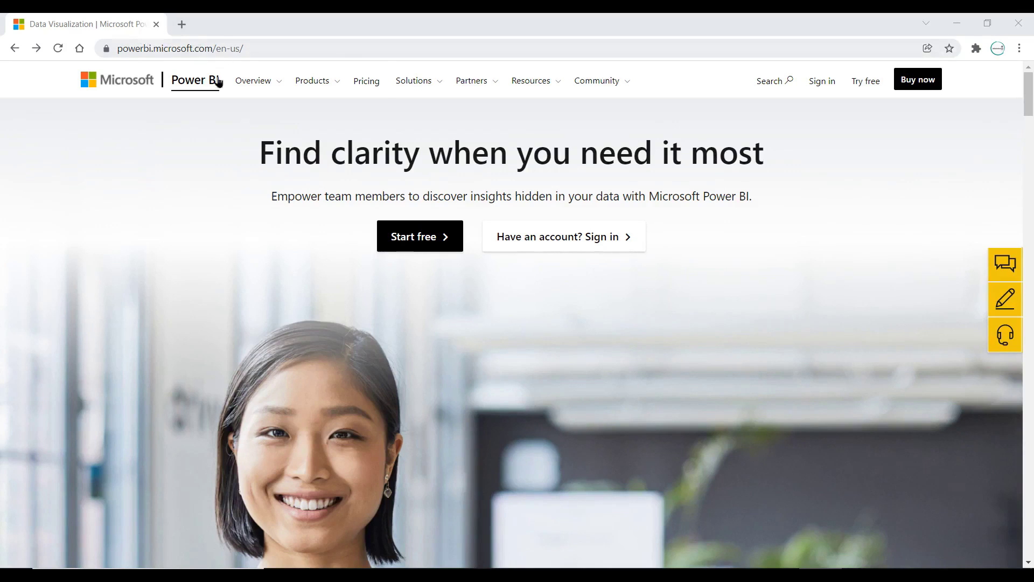
Look over the Power BI home page, then show the Products menu
{"action": "scroll", "coordinate": [194, 203], "scroll_direction": "down", "scroll_amount": 5}
{"action": "scroll", "coordinate": [192, 205], "scroll_direction": "down", "scroll_amount": 10}
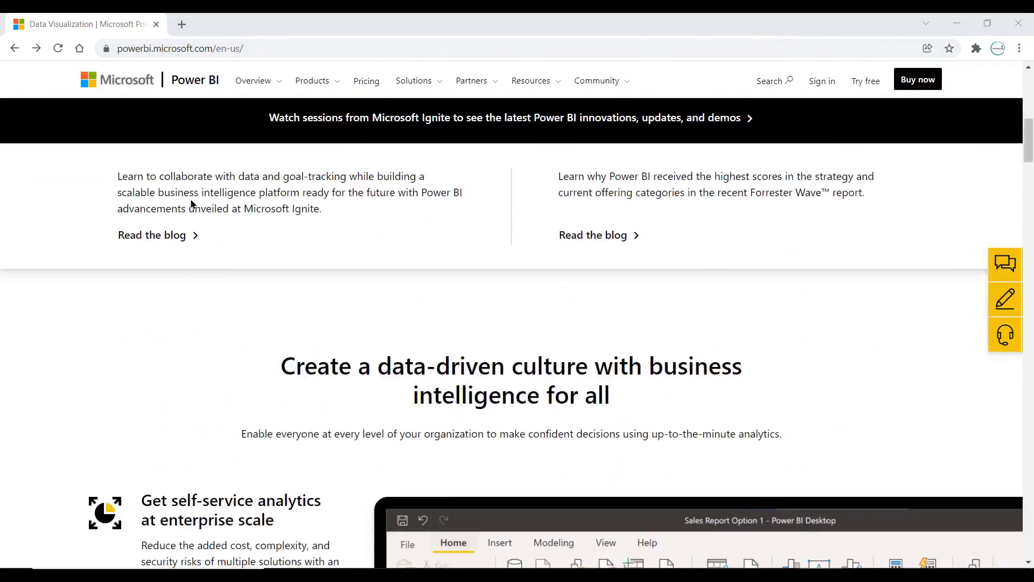
{"action": "scroll", "coordinate": [189, 207], "scroll_direction": "down", "scroll_amount": 10}
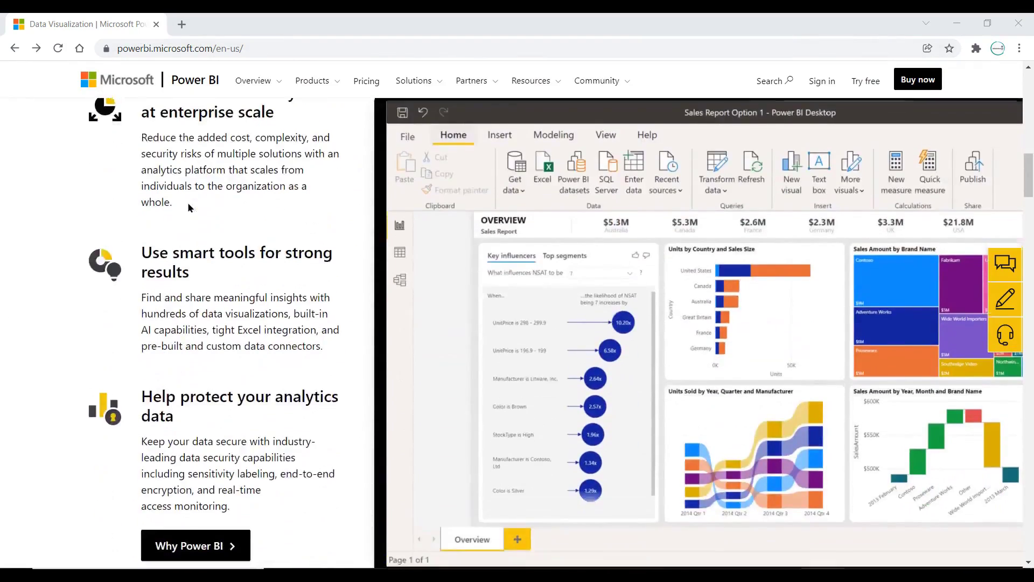
{"action": "scroll", "coordinate": [183, 212], "scroll_direction": "down", "scroll_amount": 15}
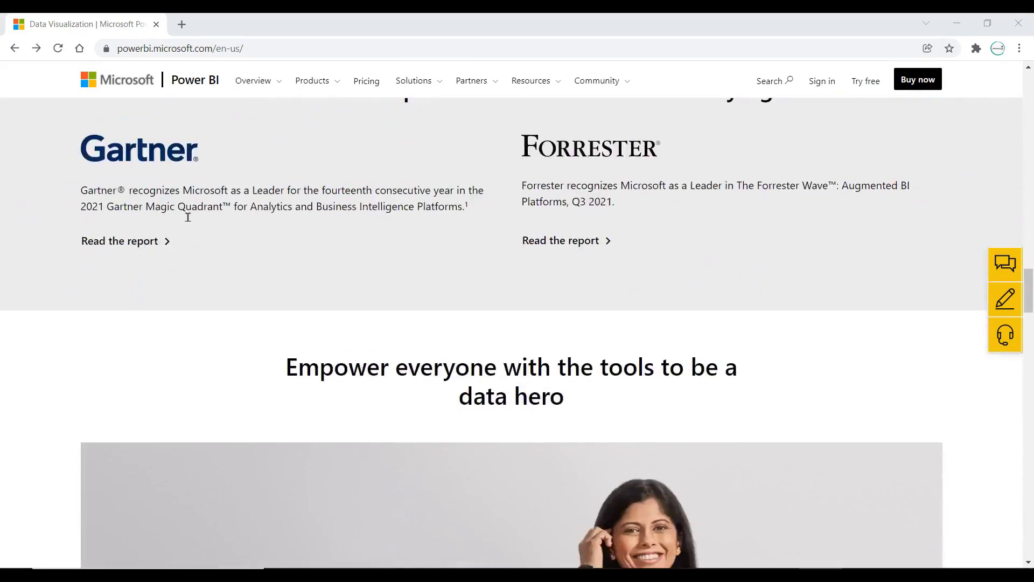
{"action": "scroll", "coordinate": [185, 214], "scroll_direction": "up", "scroll_amount": 13}
{"action": "scroll", "coordinate": [179, 214], "scroll_direction": "up", "scroll_amount": 15}
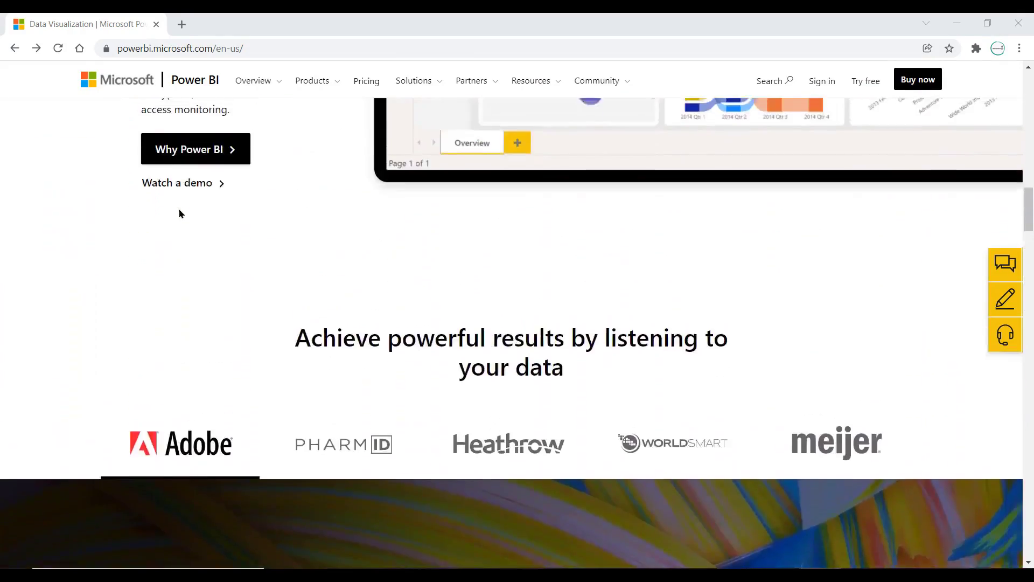
{"action": "scroll", "coordinate": [180, 214], "scroll_direction": "up", "scroll_amount": 7}
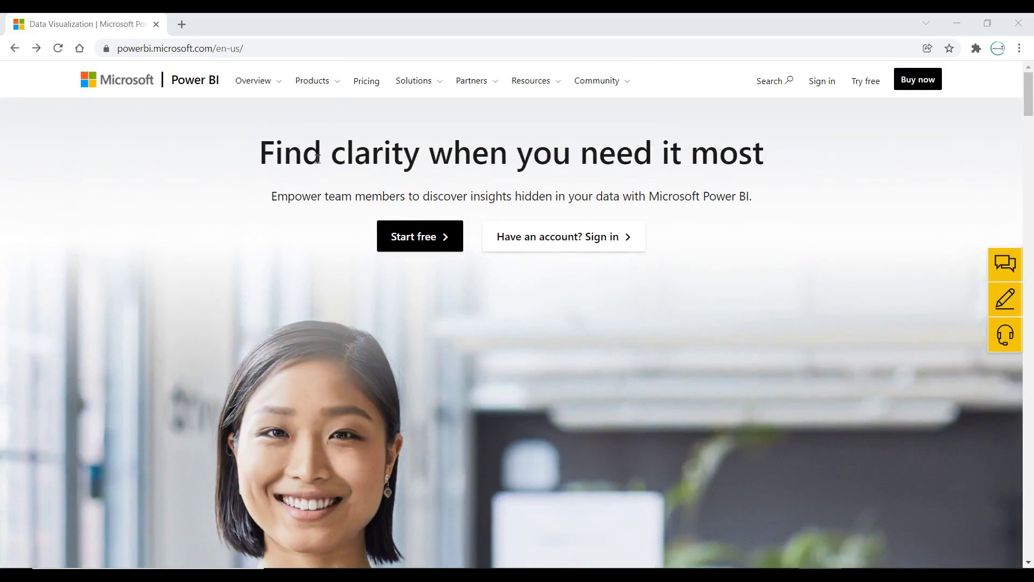
{"action": "left_click", "coordinate": [337, 86]}
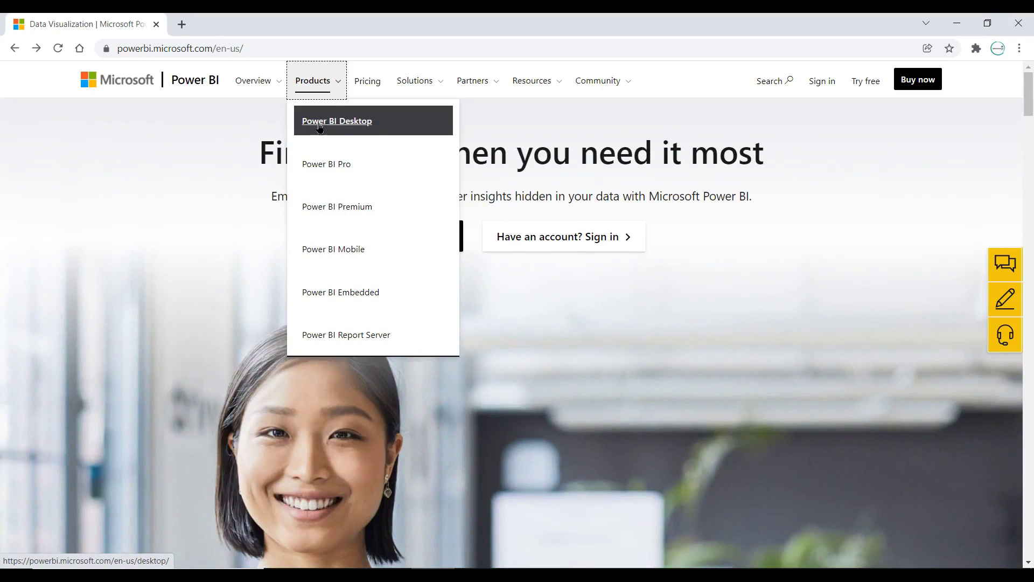
Go to the Power BI Desktop product page and read through it
{"action": "left_click", "coordinate": [338, 125]}
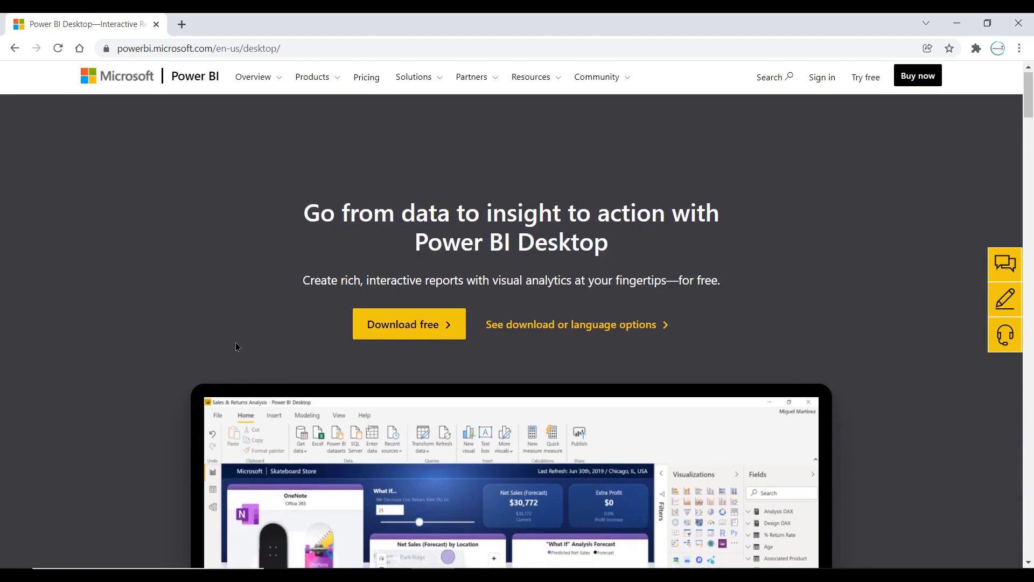
{"action": "scroll", "coordinate": [172, 318], "scroll_direction": "down", "scroll_amount": 4}
{"action": "scroll", "coordinate": [172, 318], "scroll_direction": "down", "scroll_amount": 7}
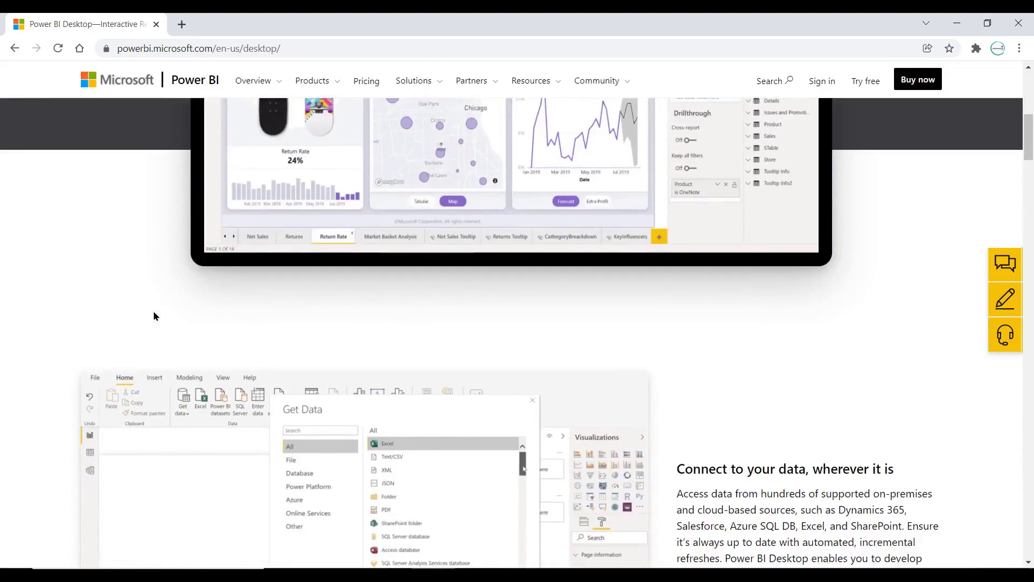
{"action": "scroll", "coordinate": [153, 311], "scroll_direction": "down", "scroll_amount": 6}
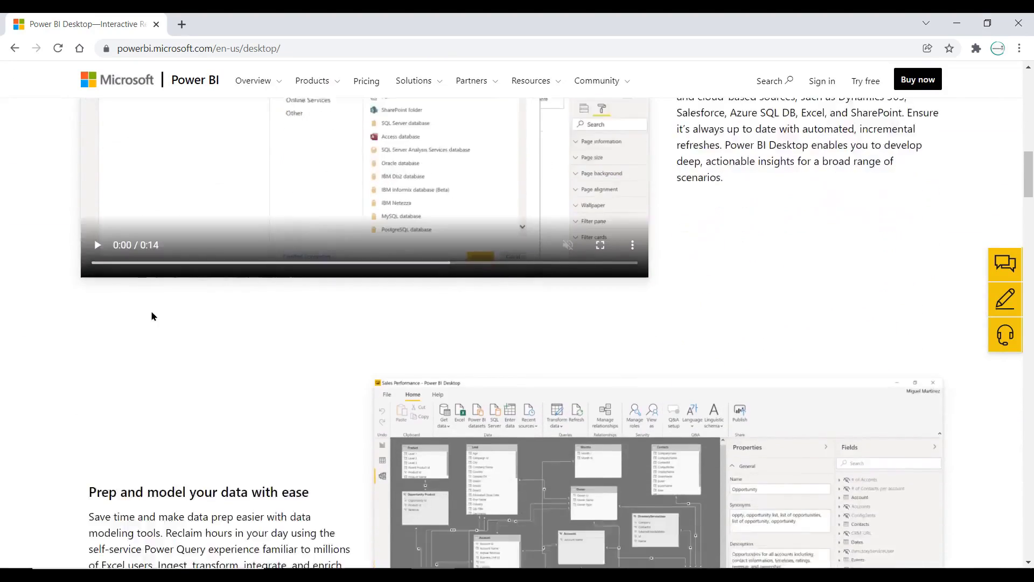
{"action": "scroll", "coordinate": [152, 317], "scroll_direction": "down", "scroll_amount": 7}
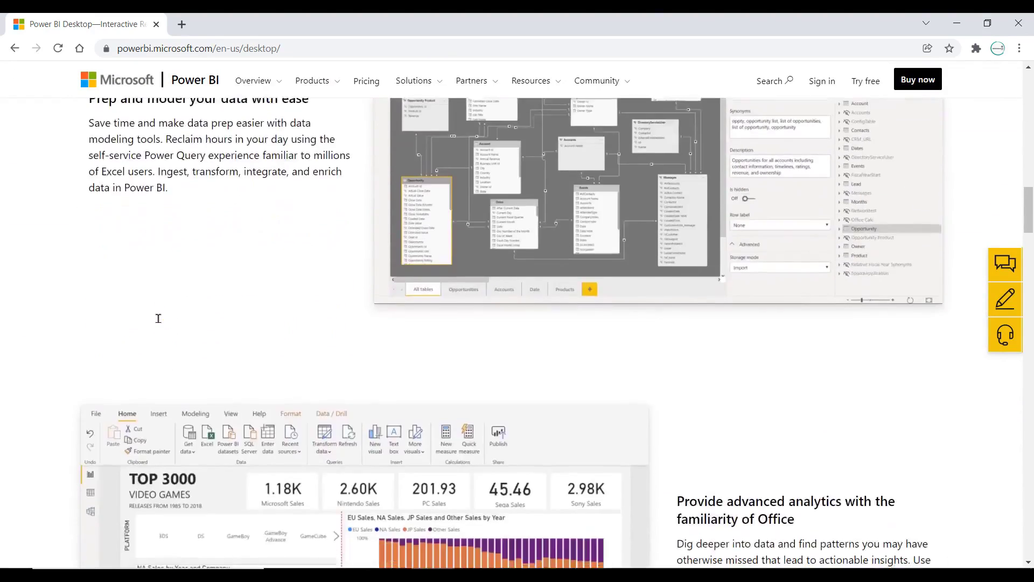
{"action": "scroll", "coordinate": [151, 314], "scroll_direction": "down", "scroll_amount": 8}
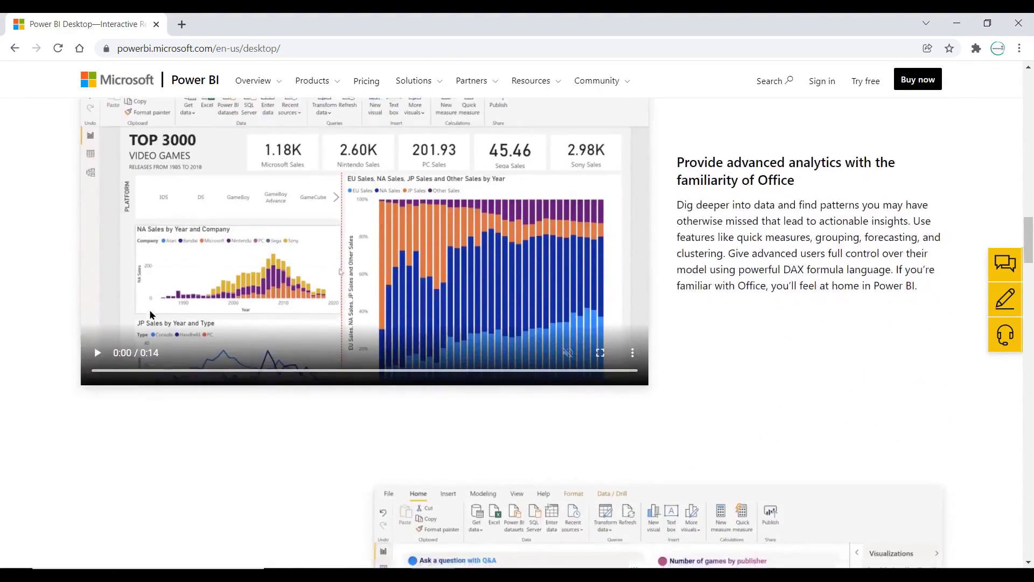
{"action": "scroll", "coordinate": [151, 316], "scroll_direction": "down", "scroll_amount": 9}
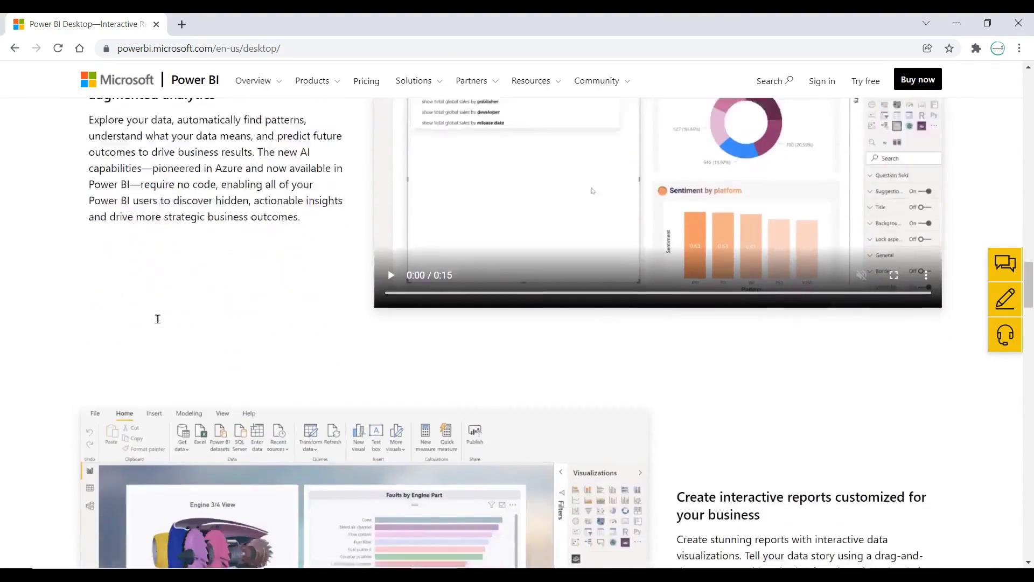
{"action": "scroll", "coordinate": [158, 319], "scroll_direction": "down", "scroll_amount": 4}
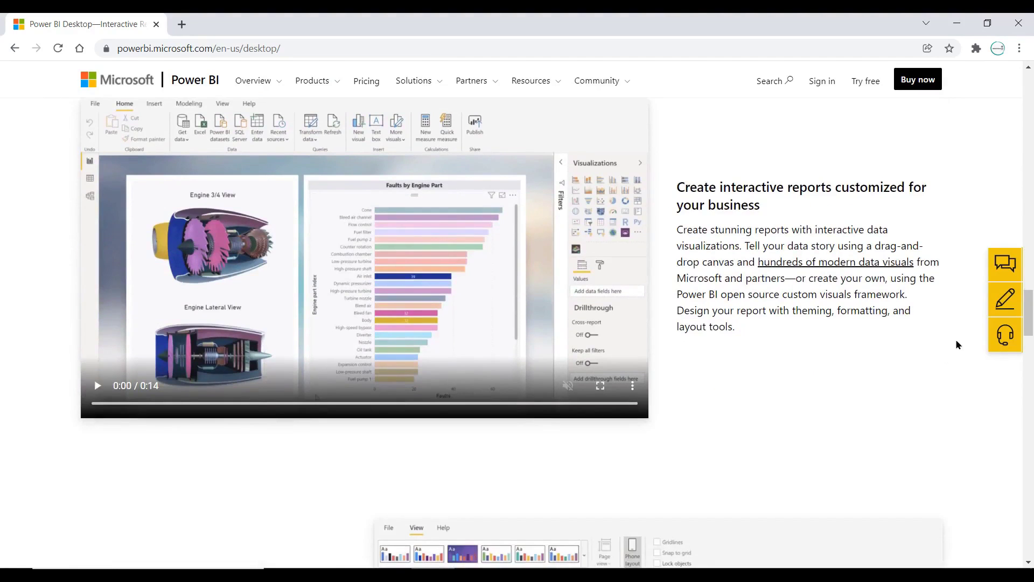
{"action": "left_click_drag", "start_coordinate": [1026, 326], "coordinate": [1019, 71]}
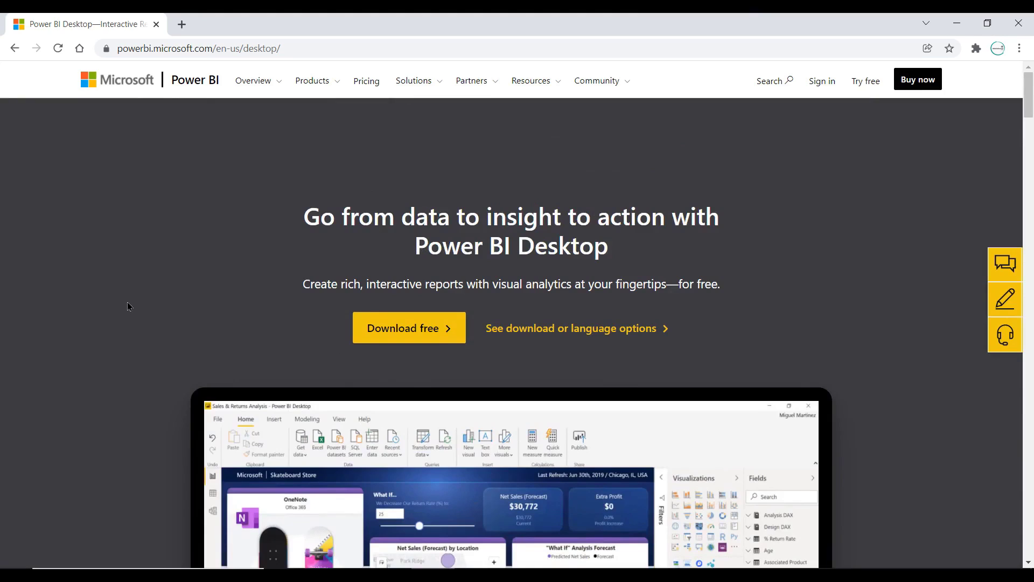
Reopen and dismiss the Products menu, then go to the download and language options page
{"action": "left_click", "coordinate": [339, 87]}
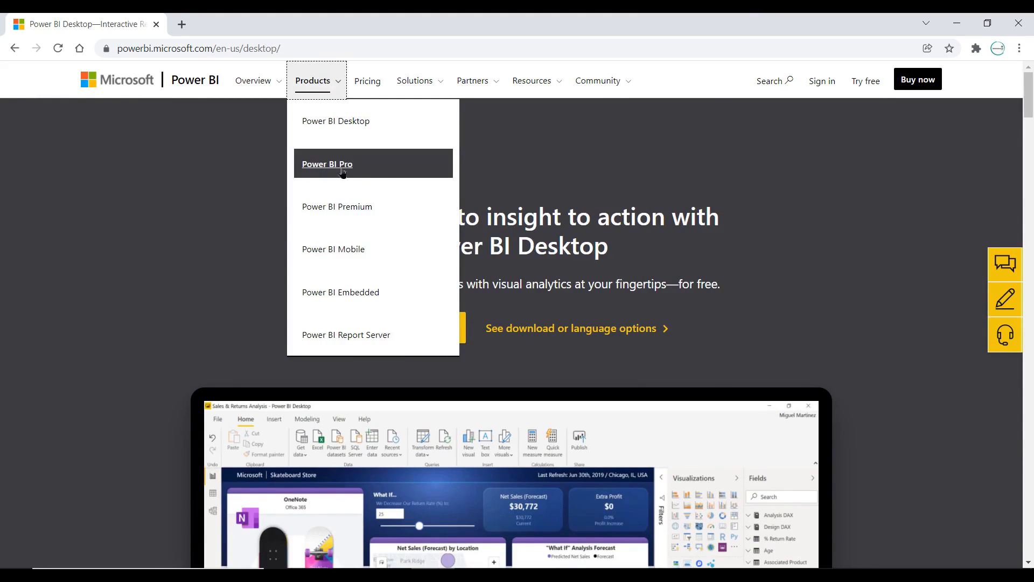
{"action": "left_click", "coordinate": [242, 201]}
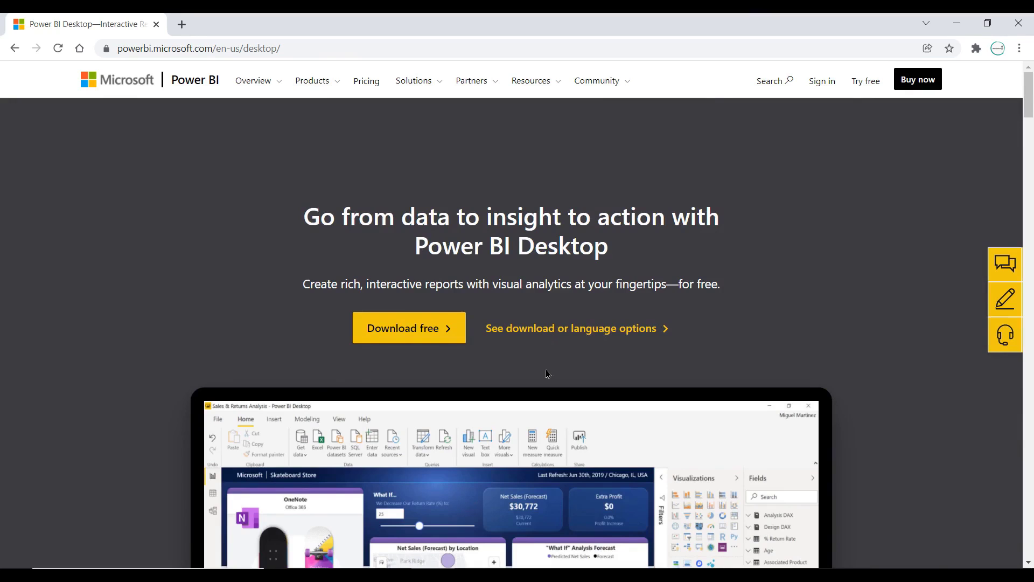
{"action": "left_click", "coordinate": [551, 332]}
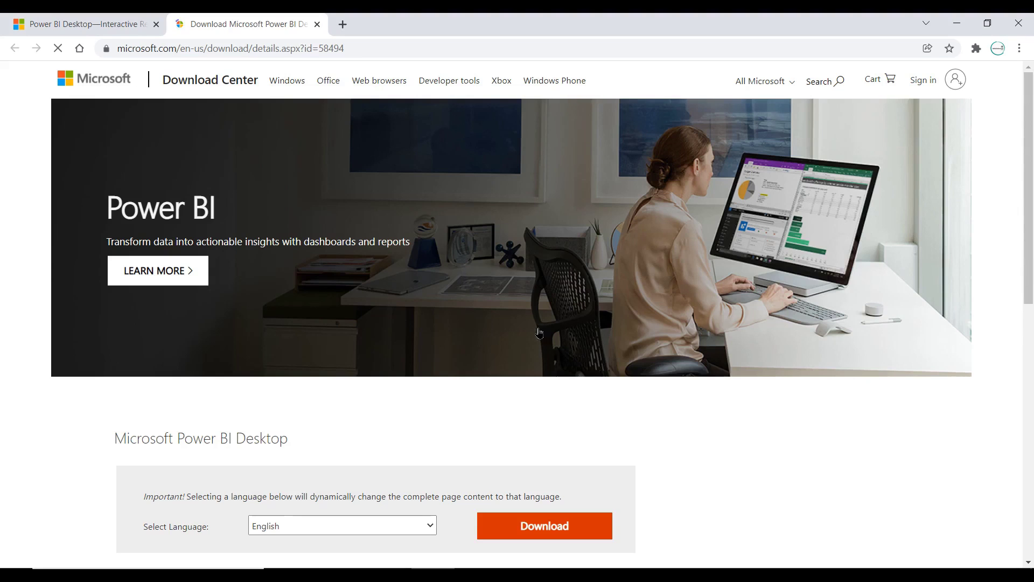
Keep English as the Power BI Desktop download language
{"action": "scroll", "coordinate": [50, 344], "scroll_direction": "down", "scroll_amount": 5}
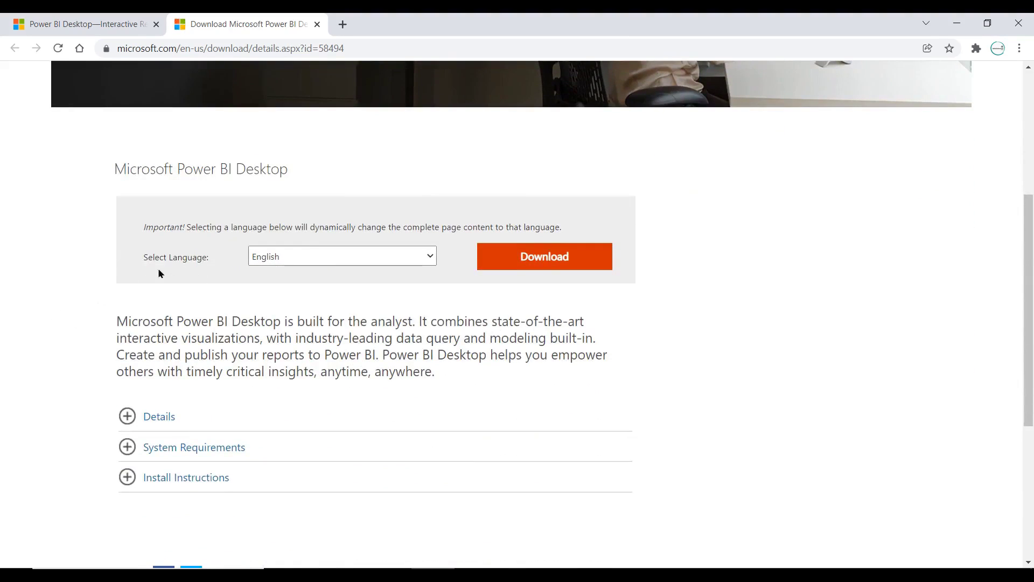
{"action": "left_click", "coordinate": [288, 258]}
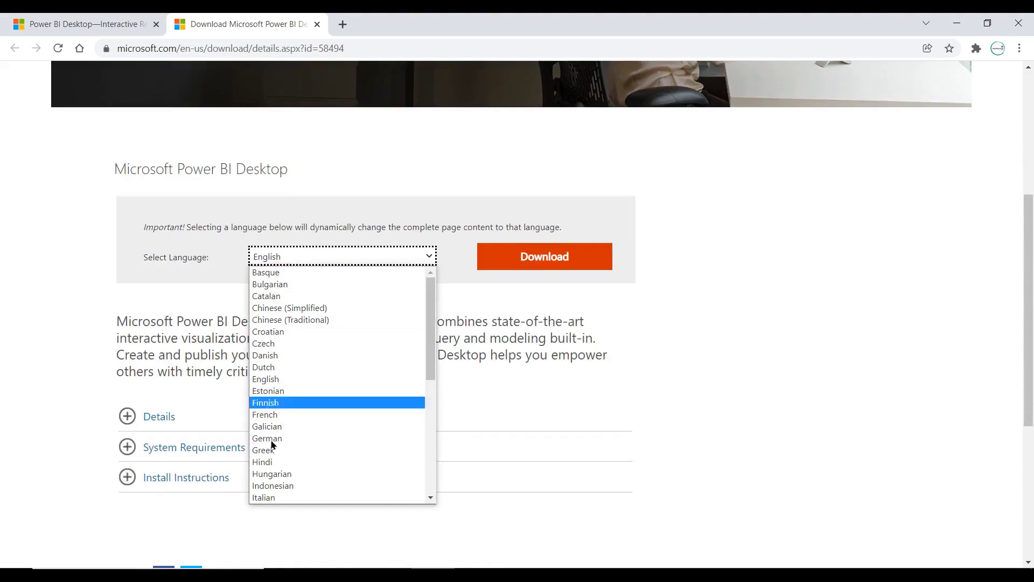
{"action": "left_click", "coordinate": [267, 380]}
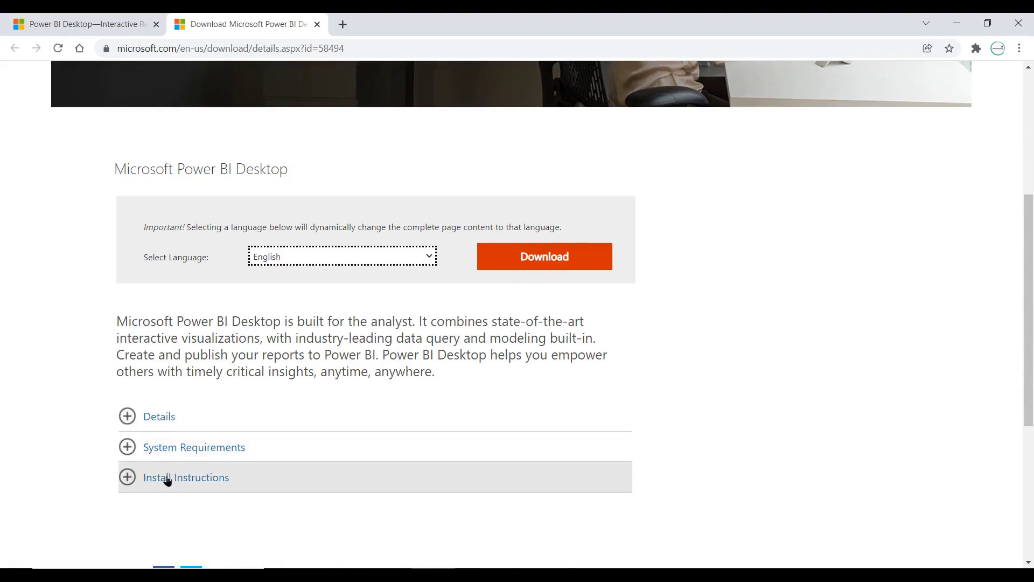
Expand System Requirements, Details and Install Instructions, then start the download
{"action": "left_click", "coordinate": [135, 451]}
{"action": "scroll", "coordinate": [652, 410], "scroll_direction": "down", "scroll_amount": 2}
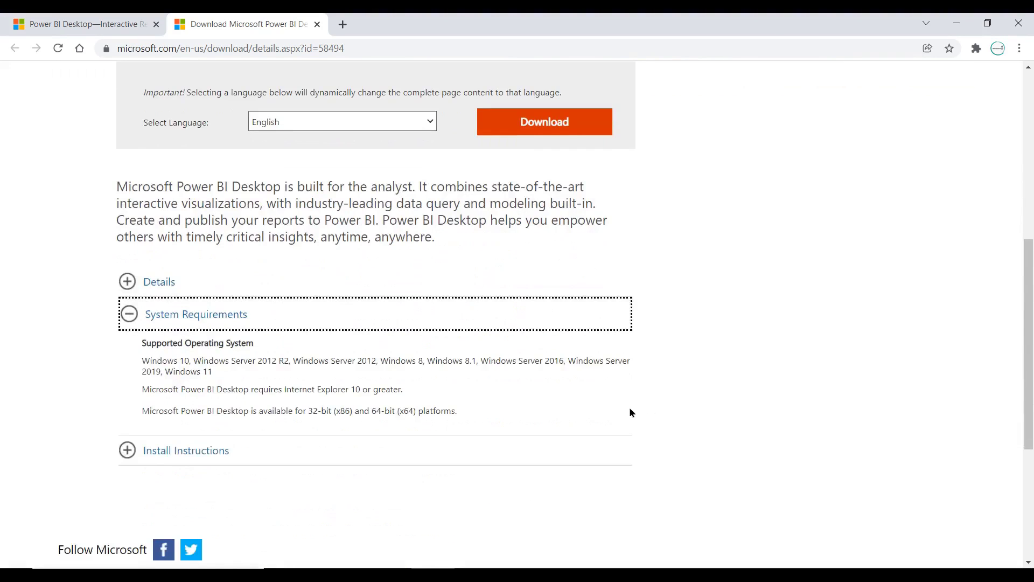
{"action": "left_click", "coordinate": [175, 291]}
{"action": "scroll", "coordinate": [755, 341], "scroll_direction": "down", "scroll_amount": 5}
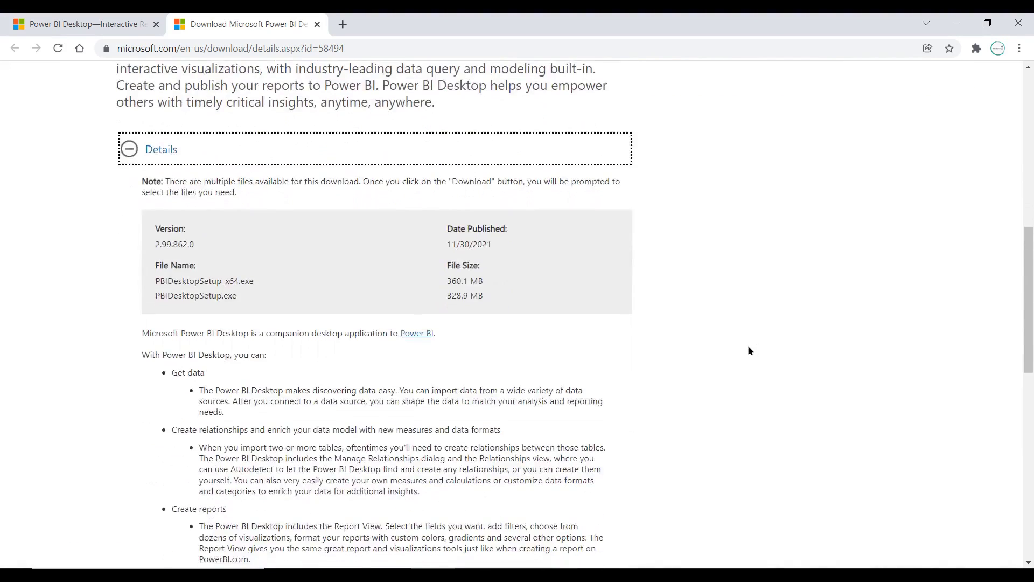
{"action": "scroll", "coordinate": [736, 348], "scroll_direction": "down", "scroll_amount": 5}
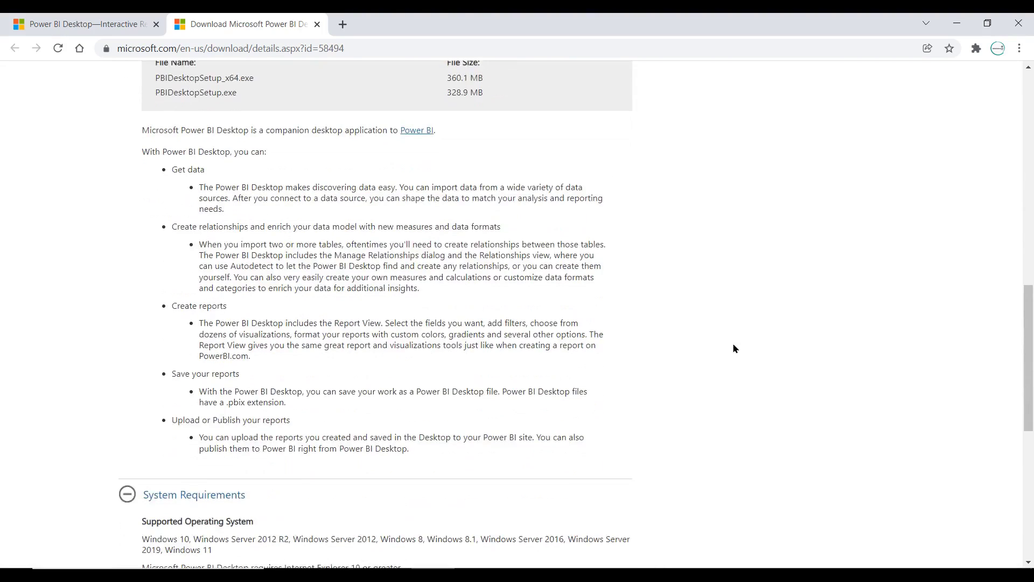
{"action": "scroll", "coordinate": [728, 348], "scroll_direction": "down", "scroll_amount": 2}
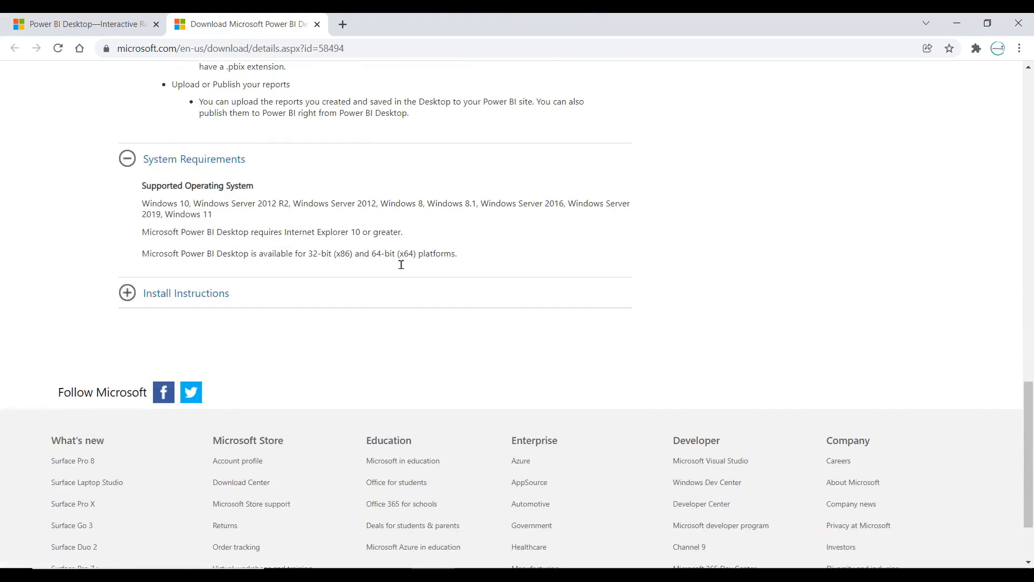
{"action": "left_click", "coordinate": [141, 295]}
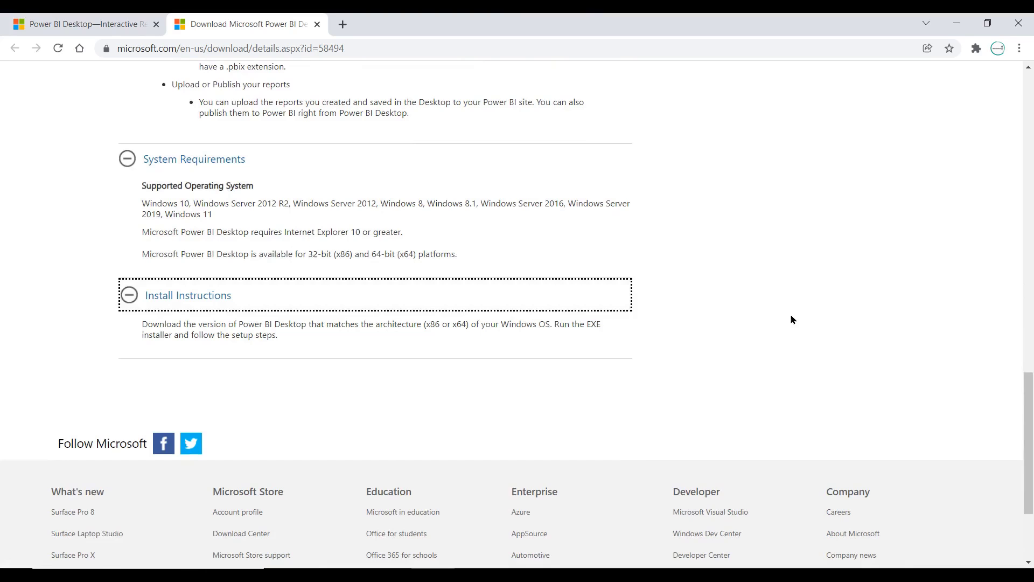
{"action": "scroll", "coordinate": [791, 318], "scroll_direction": "up", "scroll_amount": 12}
{"action": "scroll", "coordinate": [791, 317], "scroll_direction": "up", "scroll_amount": 4}
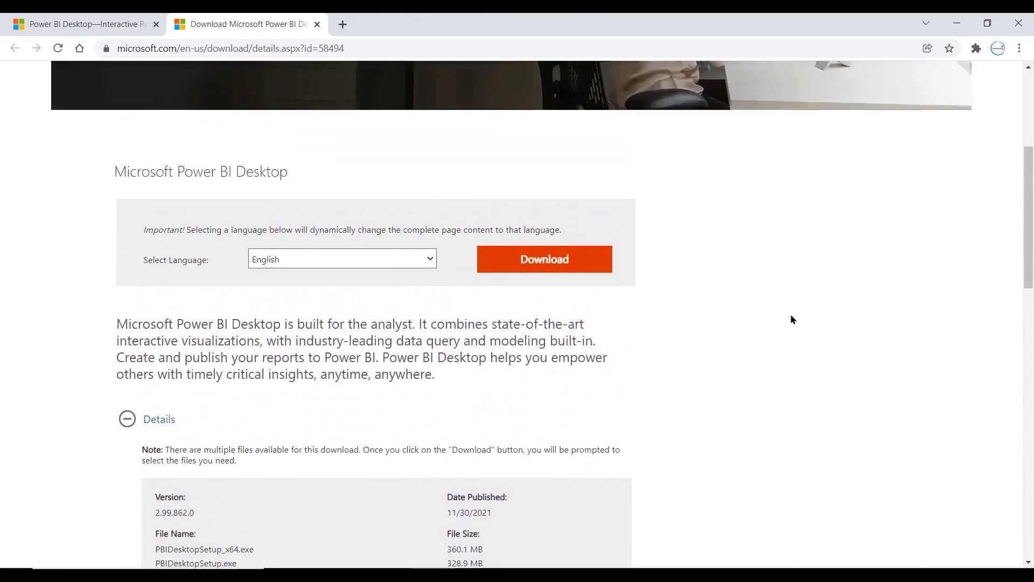
{"action": "left_click", "coordinate": [554, 333]}
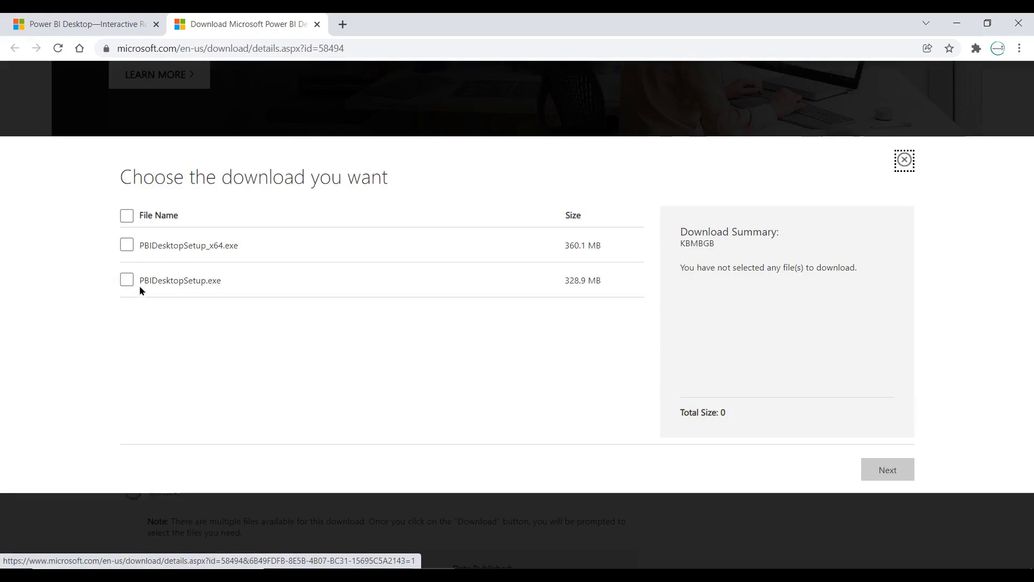
Download both PBIDesktopSetup installer files and launch the setup wizard, centred on screen
{"action": "left_click", "coordinate": [128, 218]}
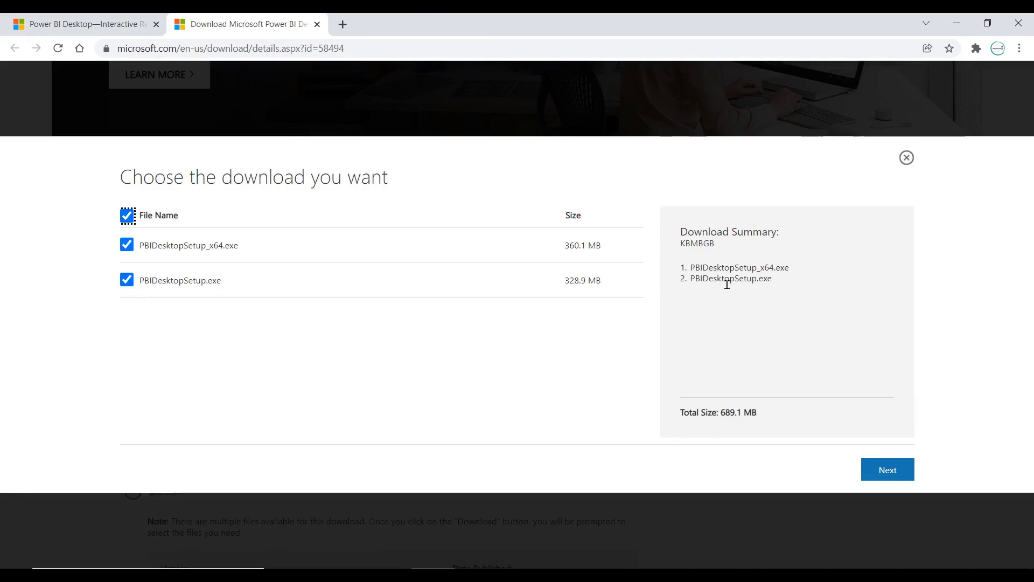
{"action": "left_click", "coordinate": [877, 467]}
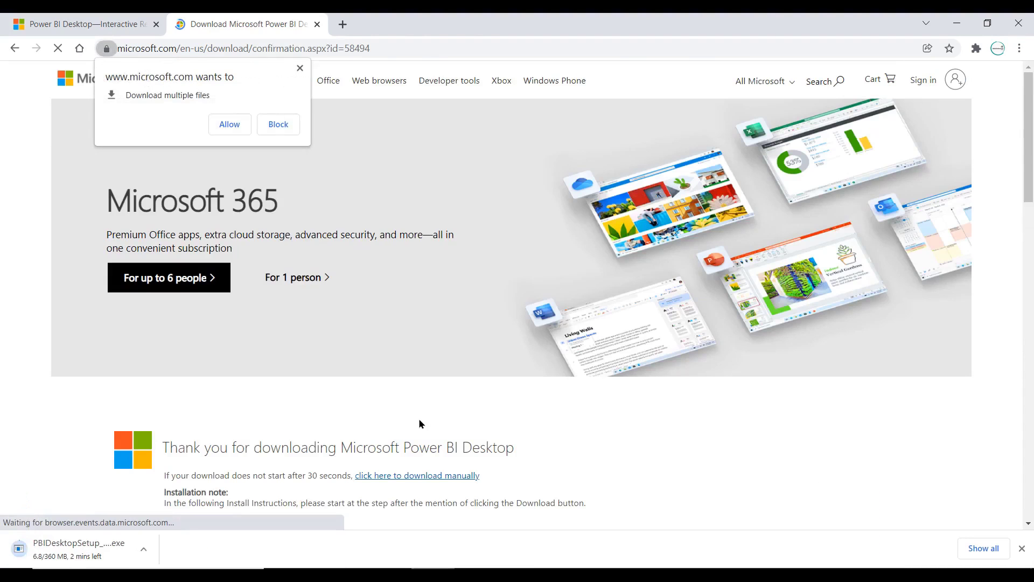
{"action": "left_click", "coordinate": [301, 69]}
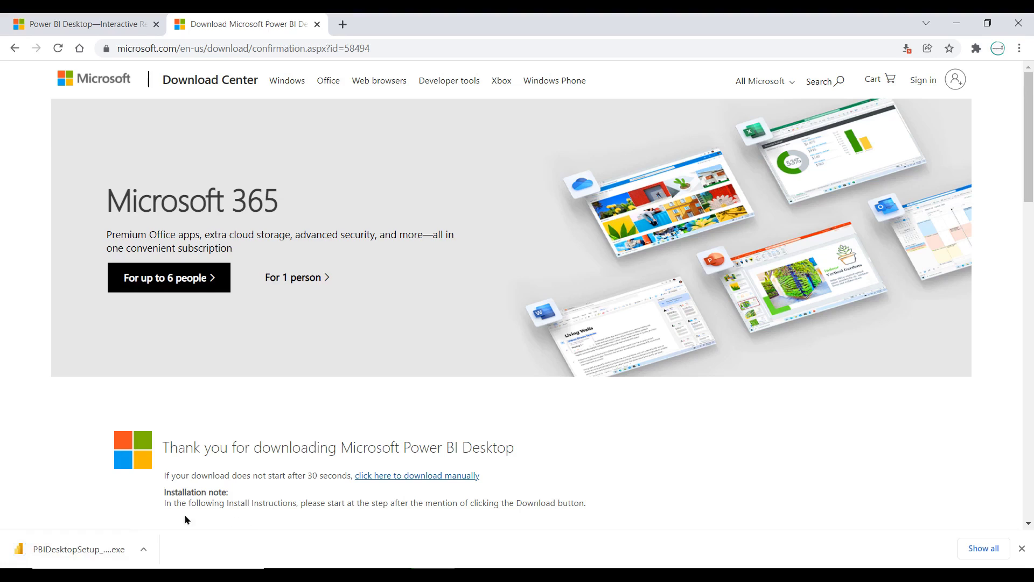
{"action": "left_click", "coordinate": [76, 550]}
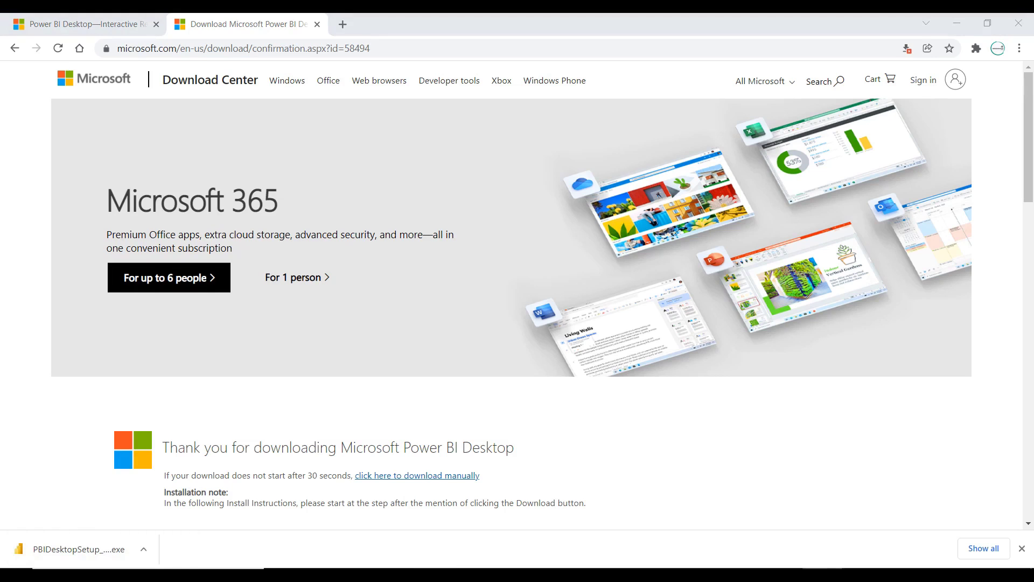
{"action": "left_click_drag", "start_coordinate": [866, 323], "coordinate": [380, 196]}
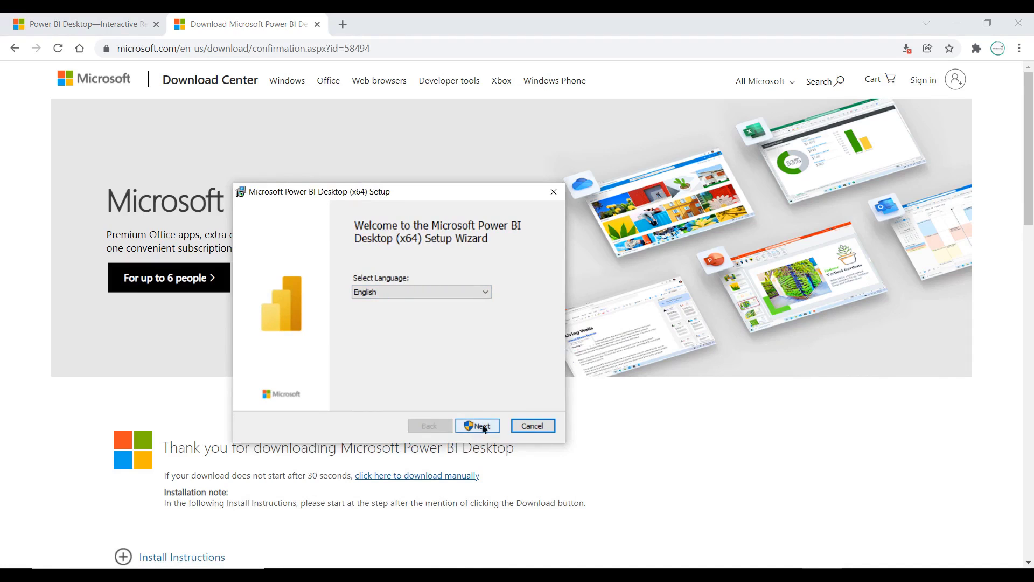
Cancel the Power BI Desktop installation, confirm with Yes, and finish the interrupted setup wizard
{"action": "left_click", "coordinate": [539, 429]}
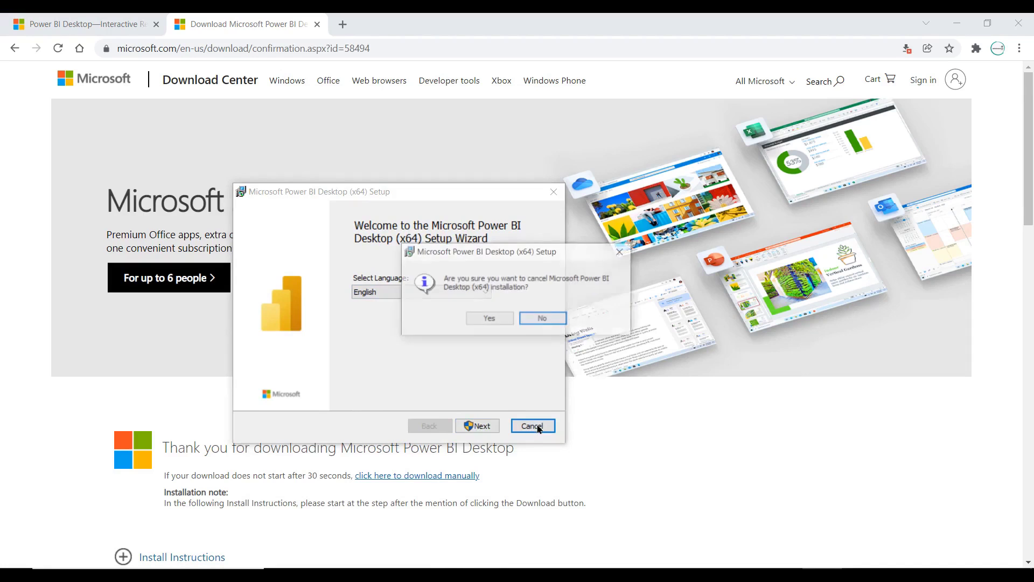
{"action": "left_click", "coordinate": [494, 321]}
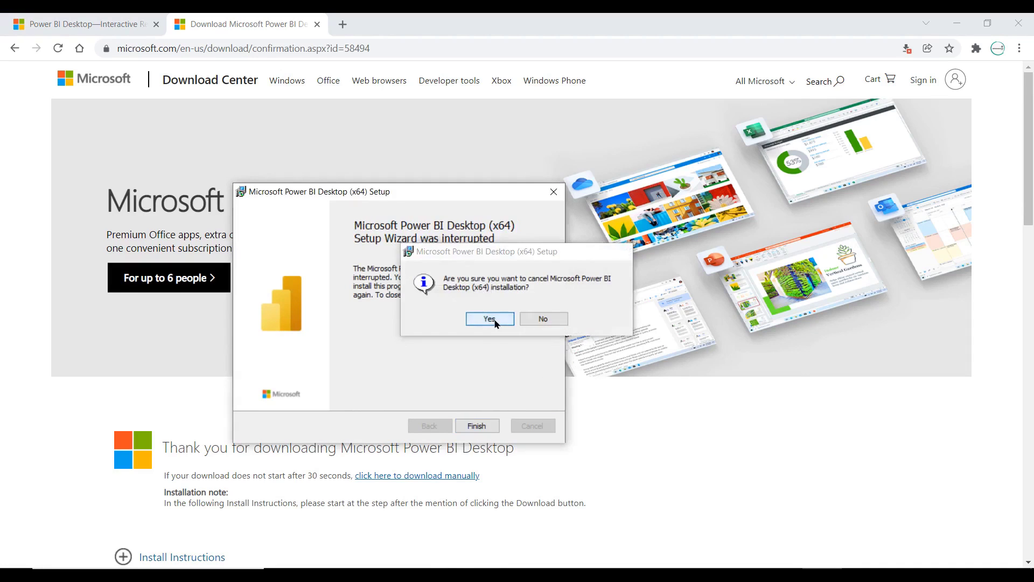
{"action": "left_click", "coordinate": [489, 433]}
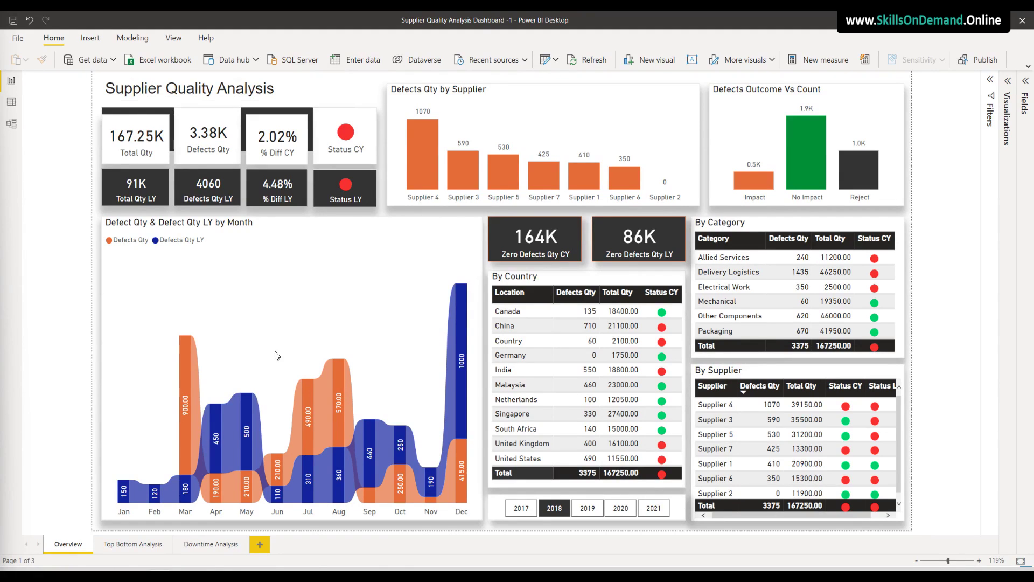
Filter the Overview page to 2019, 2020 and 2021, then back to 2019
{"action": "left_click", "coordinate": [589, 508]}
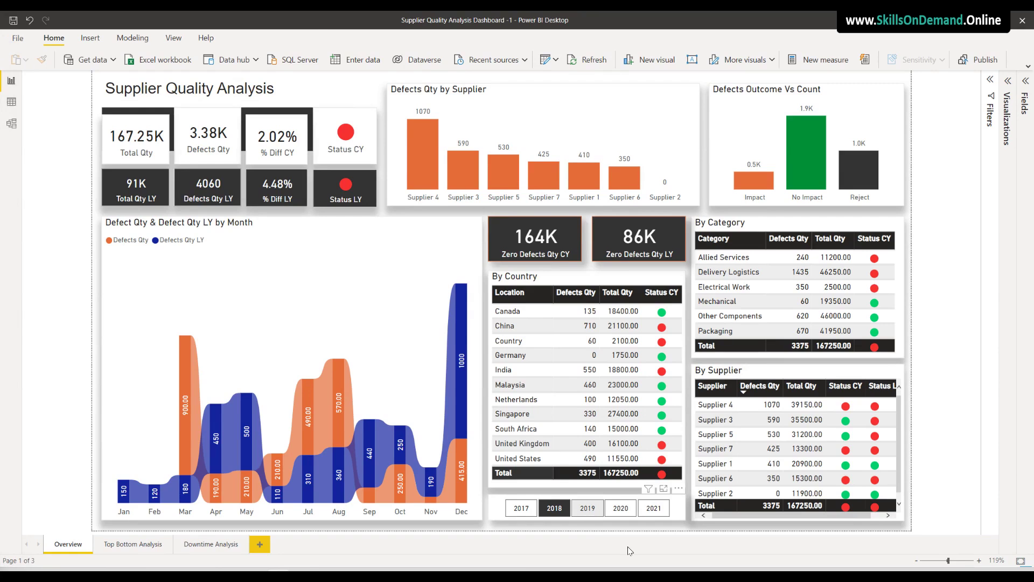
{"action": "left_click", "coordinate": [624, 510]}
{"action": "left_click", "coordinate": [654, 508]}
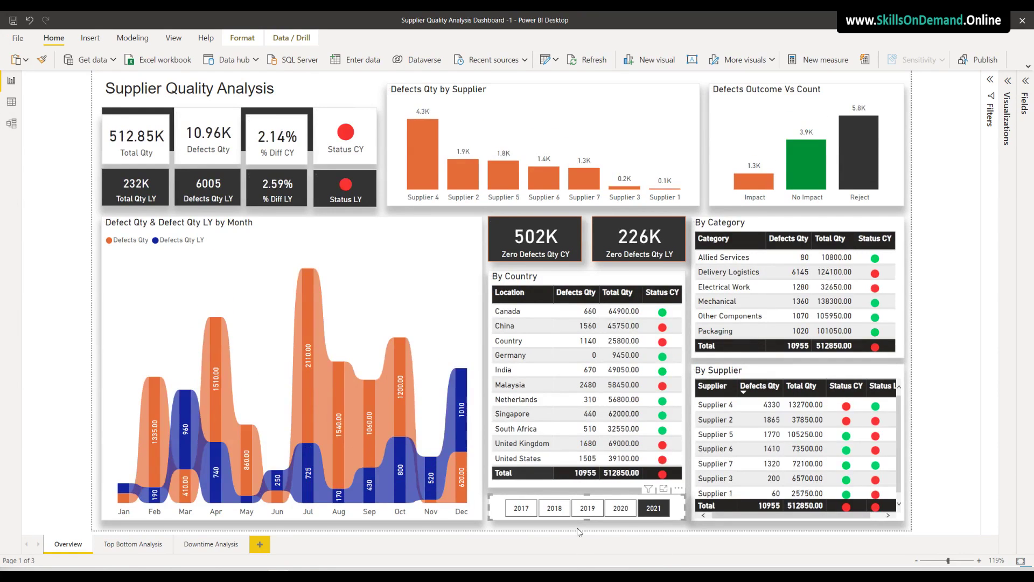
{"action": "left_click", "coordinate": [584, 510]}
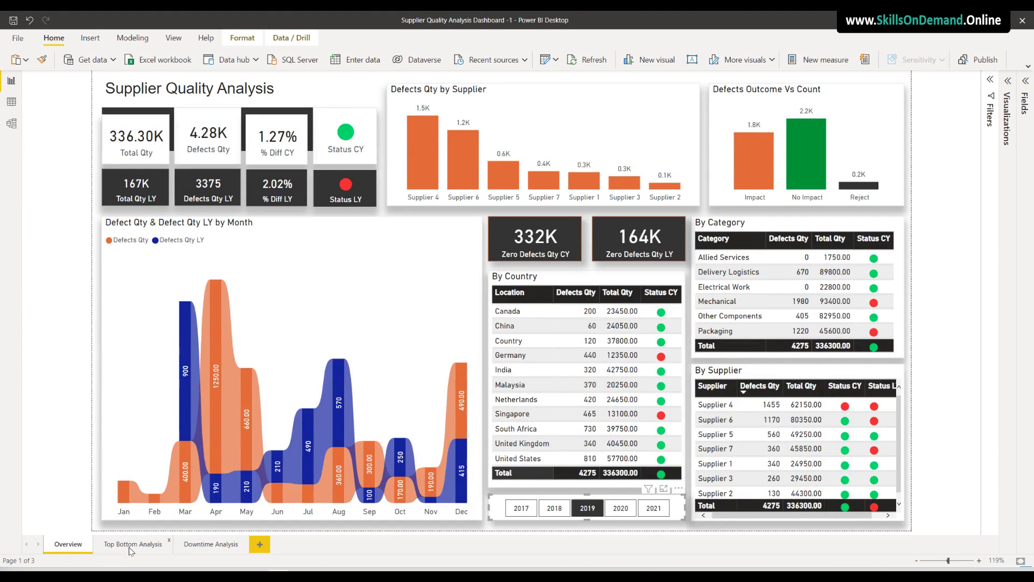
On Top Bottom Analysis, try the Mechanical and Other Components categories, then clear the category filter
{"action": "left_click", "coordinate": [129, 546]}
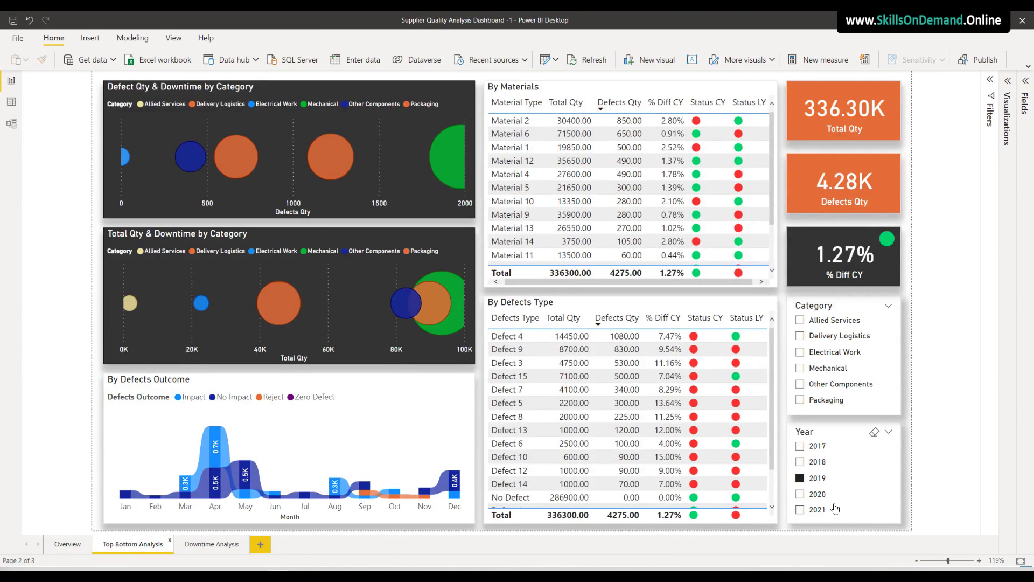
{"action": "left_click", "coordinate": [800, 368]}
{"action": "left_click", "coordinate": [800, 384]}
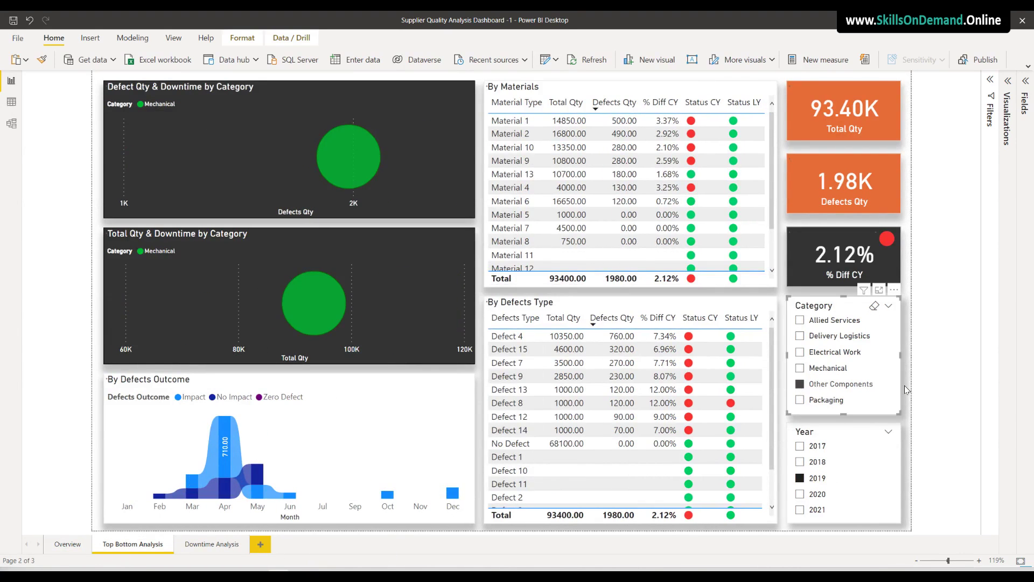
{"action": "left_click", "coordinate": [875, 305]}
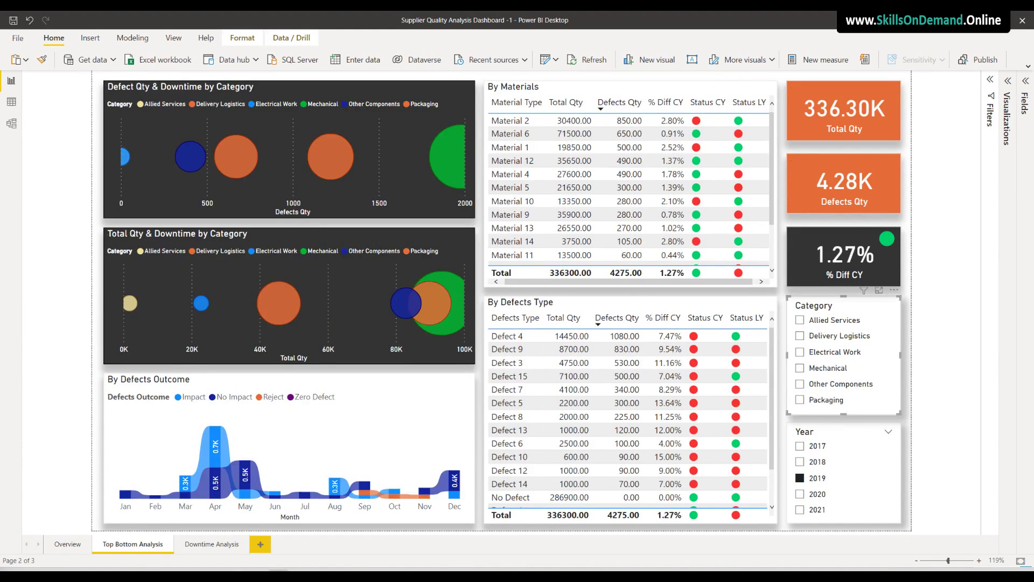
Filter the Downtime Analysis charts to 2020 then 2019, and return to the Overview page
{"action": "left_click", "coordinate": [226, 549]}
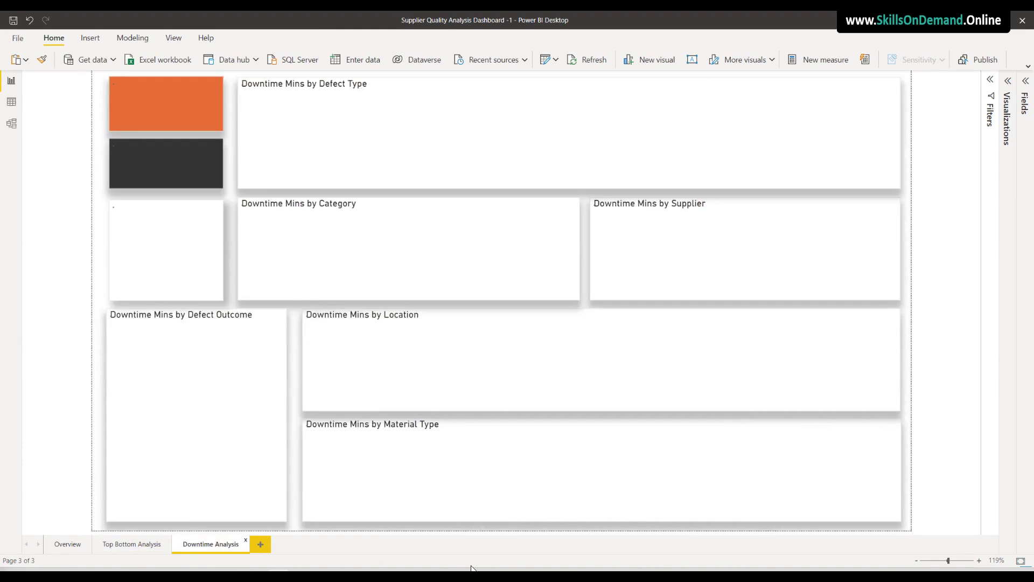
{"action": "left_click", "coordinate": [122, 269]}
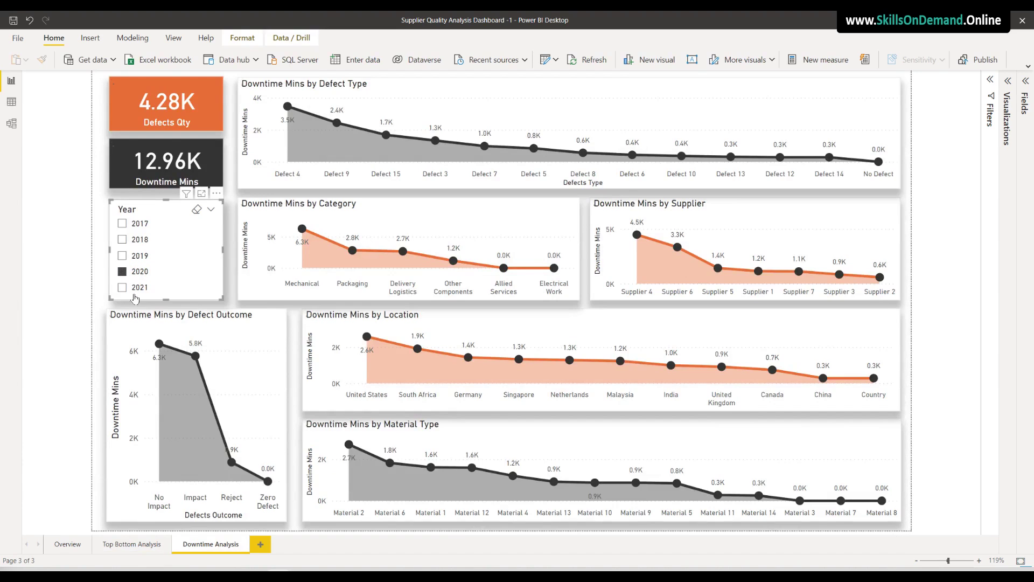
{"action": "left_click", "coordinate": [123, 256]}
{"action": "left_click", "coordinate": [68, 544]}
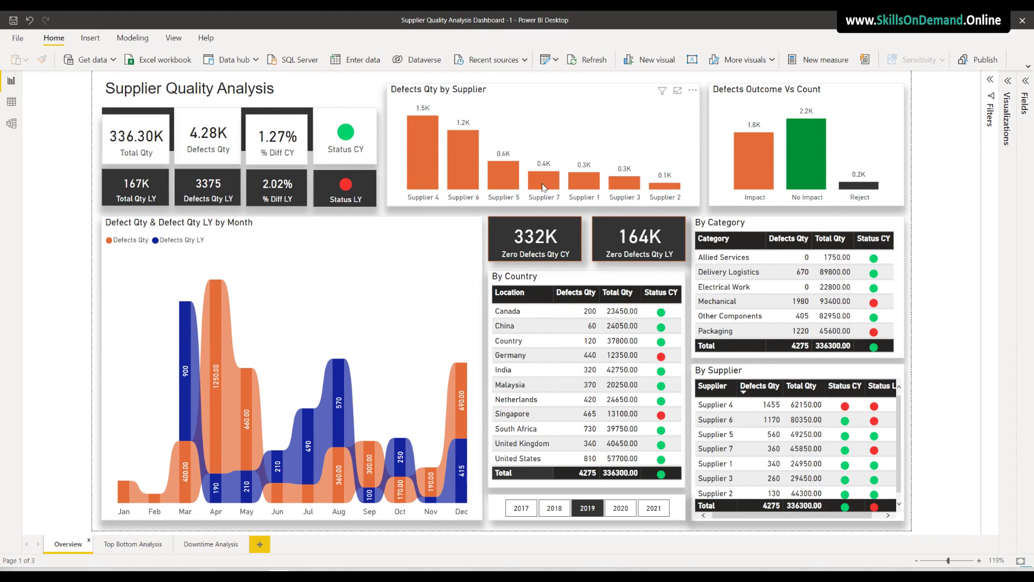
{"action": "mouse_move", "coordinate": [424, 174]}
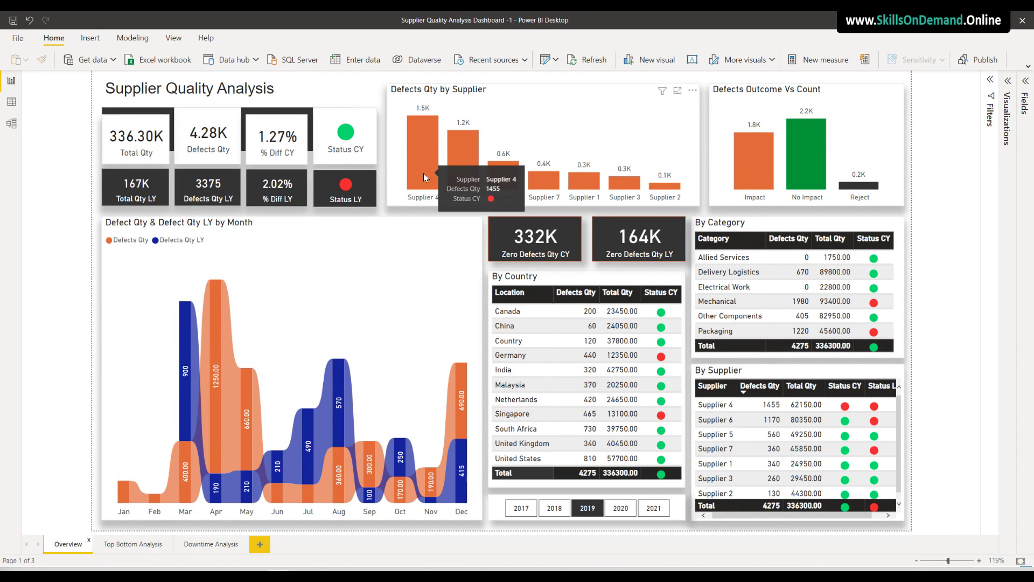
{"action": "mouse_move", "coordinate": [462, 150]}
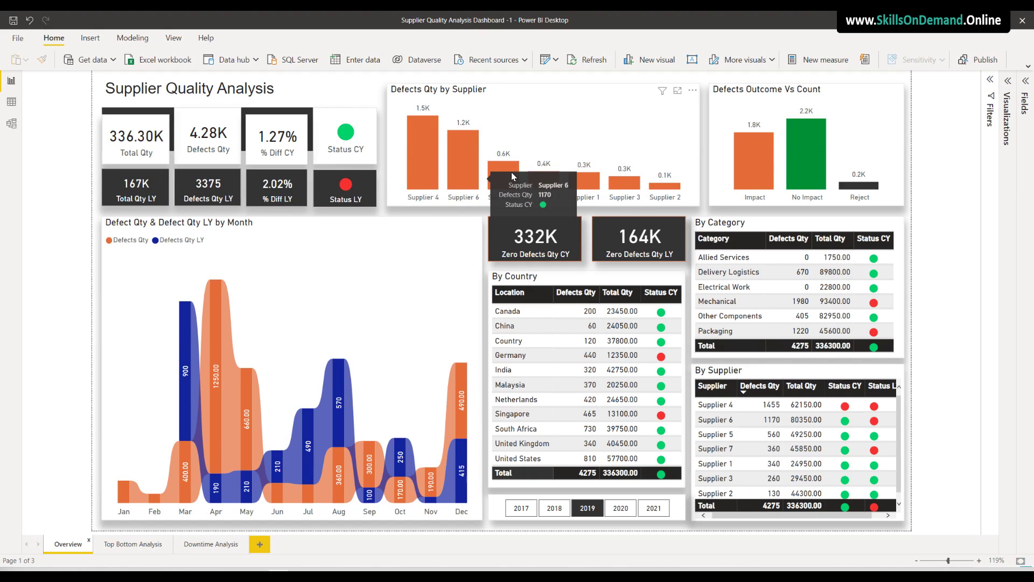
{"action": "mouse_move", "coordinate": [509, 167]}
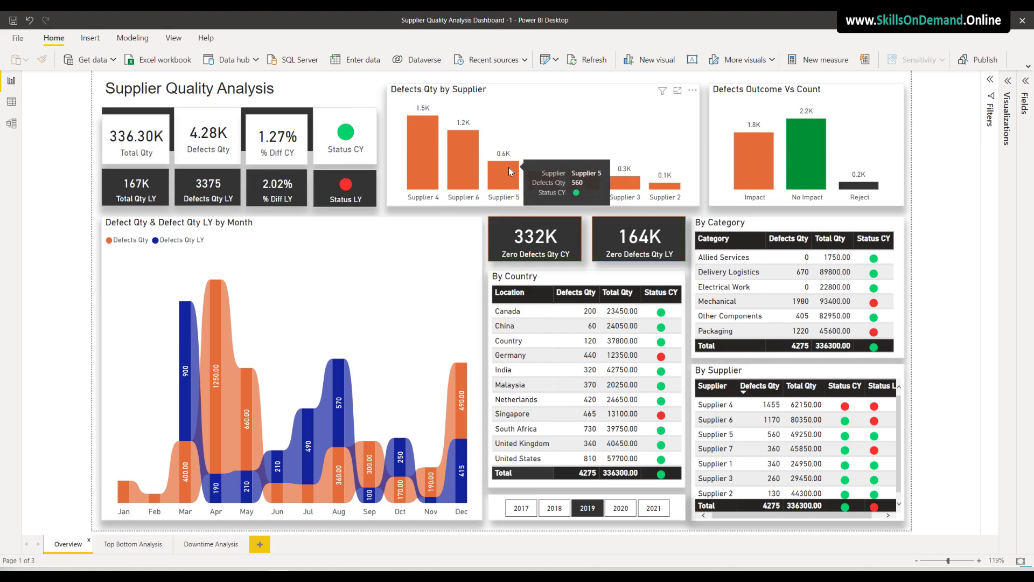
{"action": "mouse_move", "coordinate": [548, 179]}
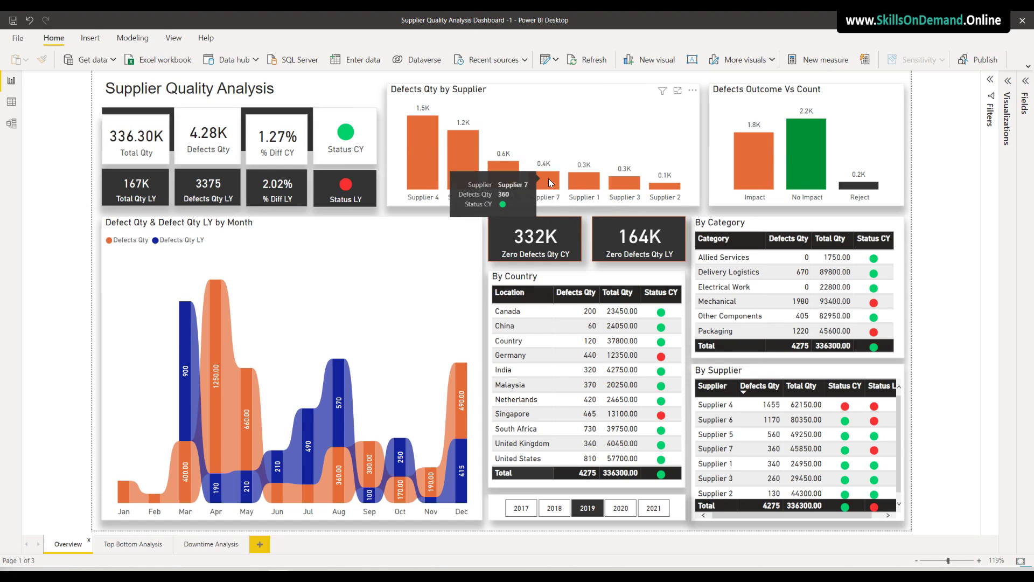
{"action": "mouse_move", "coordinate": [667, 186]}
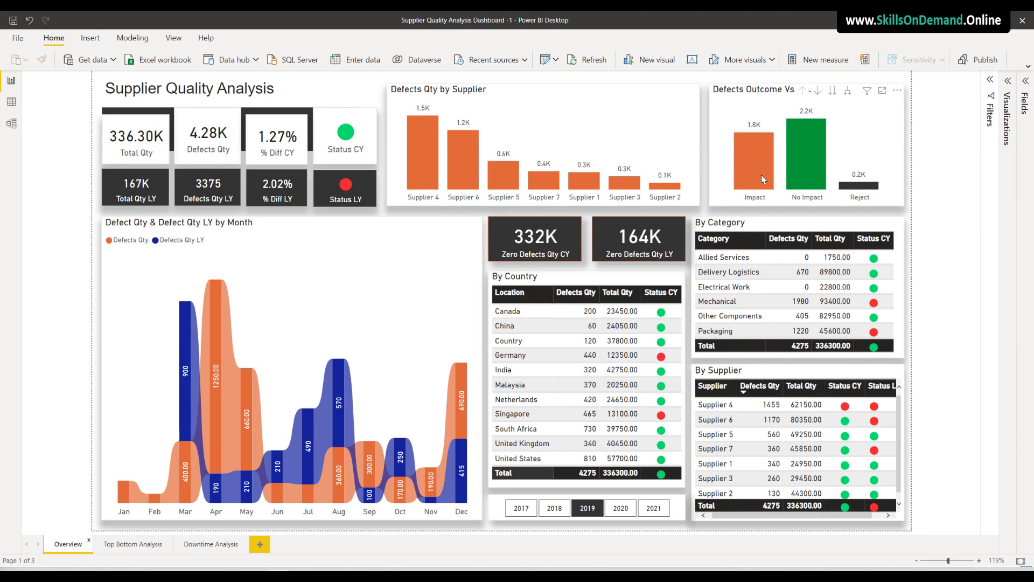
{"action": "mouse_move", "coordinate": [762, 176]}
{"action": "mouse_move", "coordinate": [815, 178]}
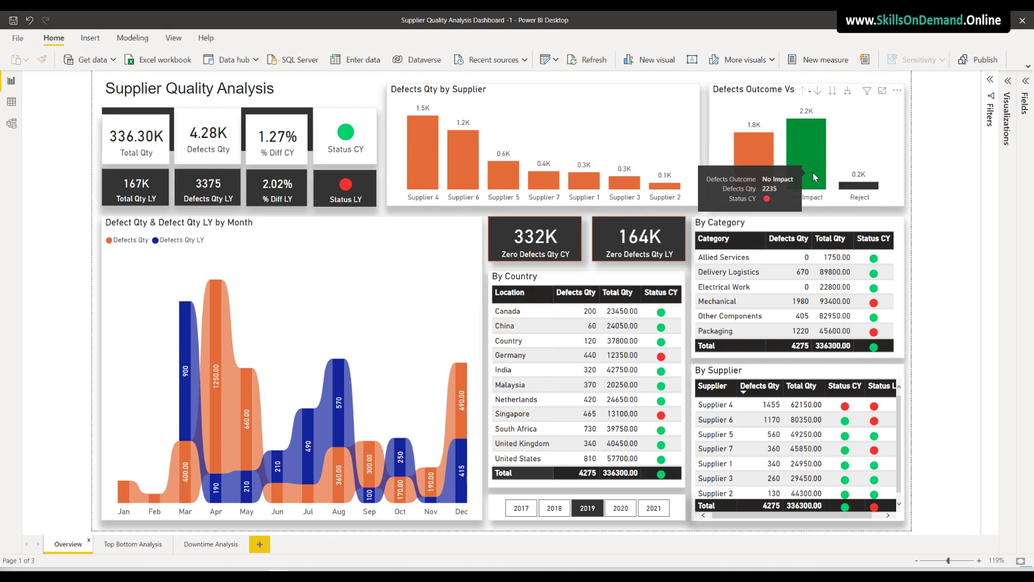
{"action": "mouse_move", "coordinate": [863, 187]}
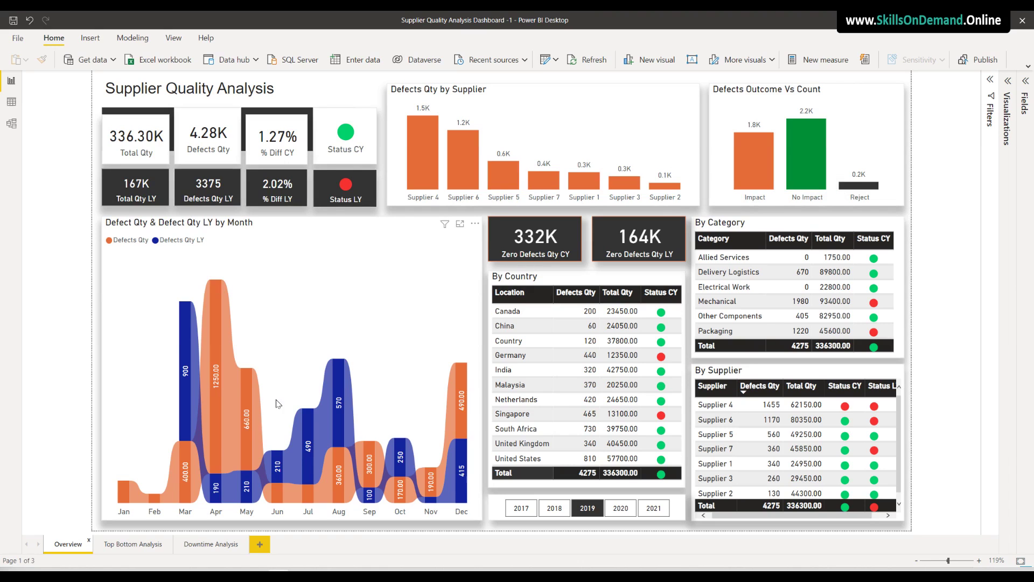
Compare Overview figures for 2020, 2021, 2018 and 2019, then open Top Bottom Analysis
{"action": "mouse_move", "coordinate": [172, 483]}
{"action": "left_click", "coordinate": [620, 507]}
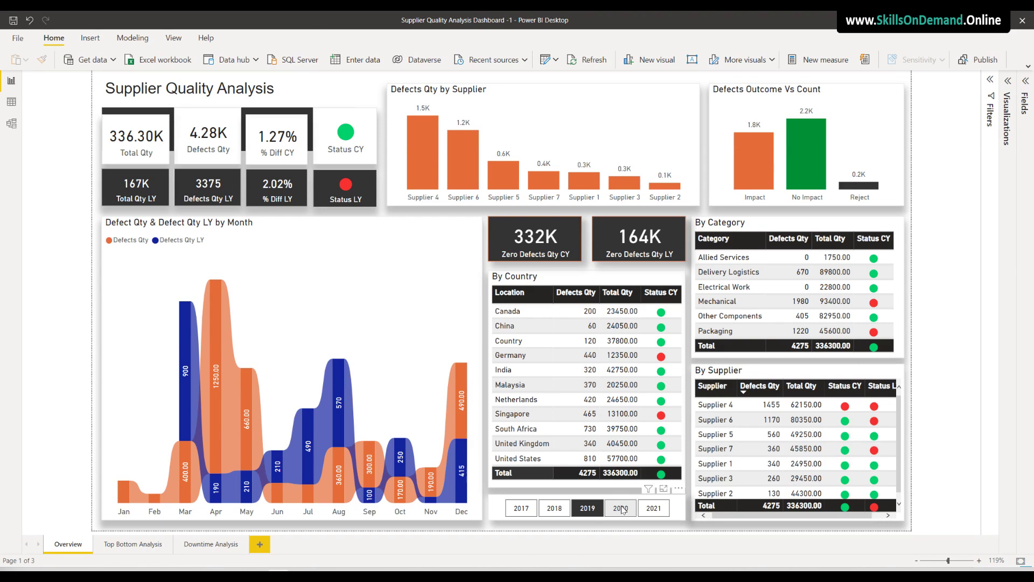
{"action": "left_click", "coordinate": [652, 508]}
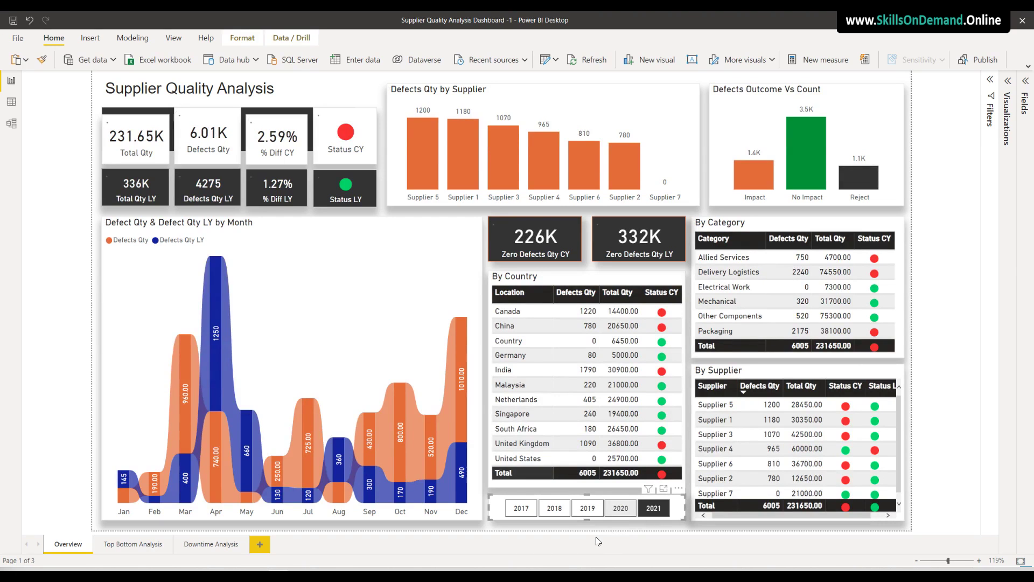
{"action": "left_click", "coordinate": [564, 512]}
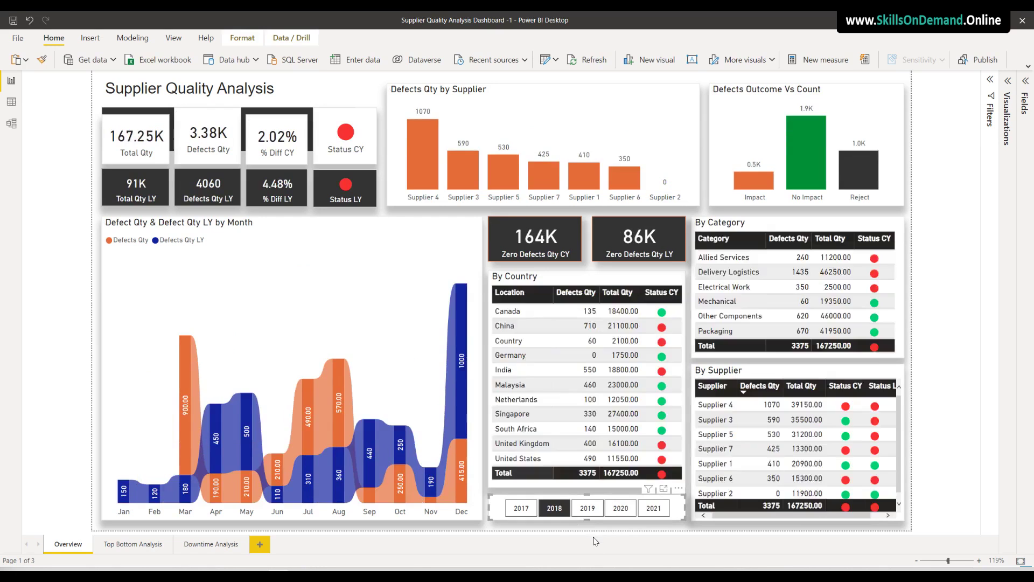
{"action": "left_click", "coordinate": [591, 514]}
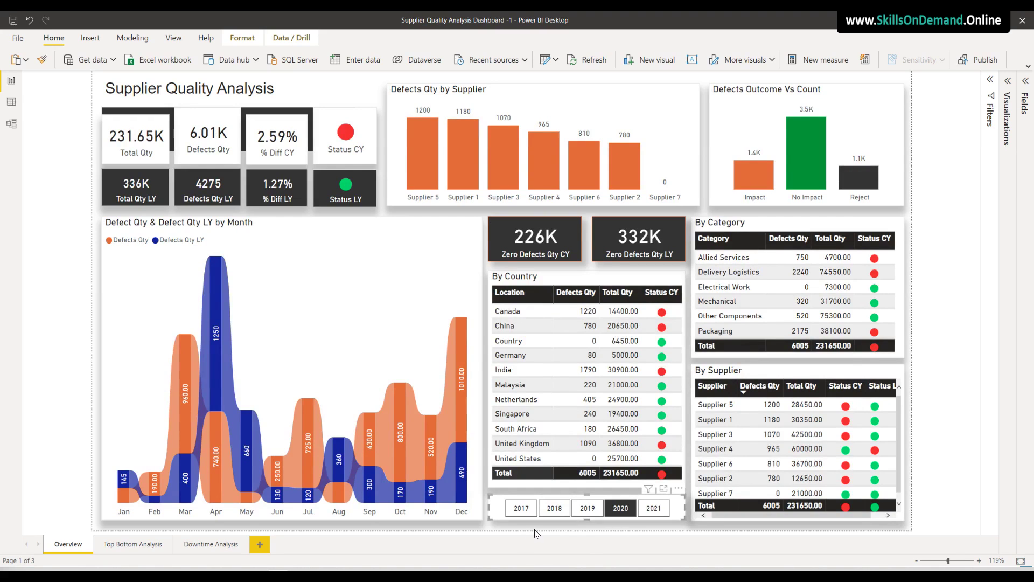
{"action": "left_click", "coordinate": [134, 544]}
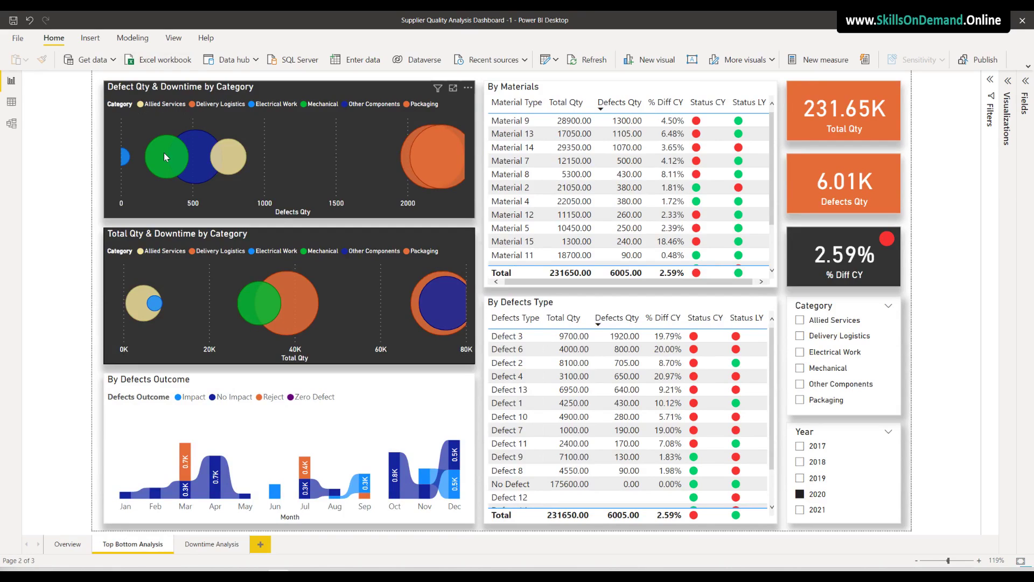
Read the bubble chart tooltips, then filter Top Bottom Analysis to the Allied Services category
{"action": "mouse_move", "coordinate": [164, 153]}
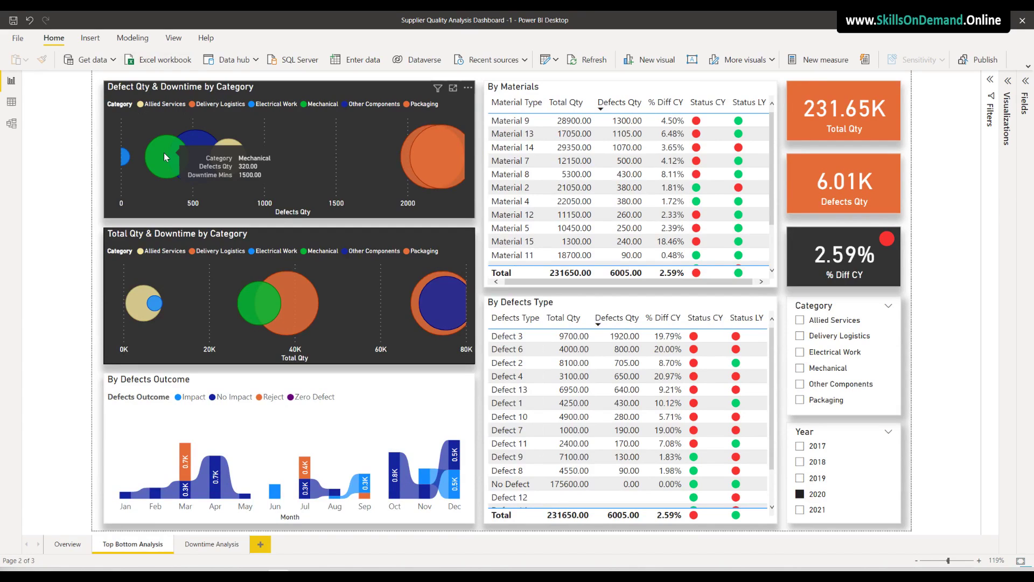
{"action": "mouse_move", "coordinate": [198, 138]}
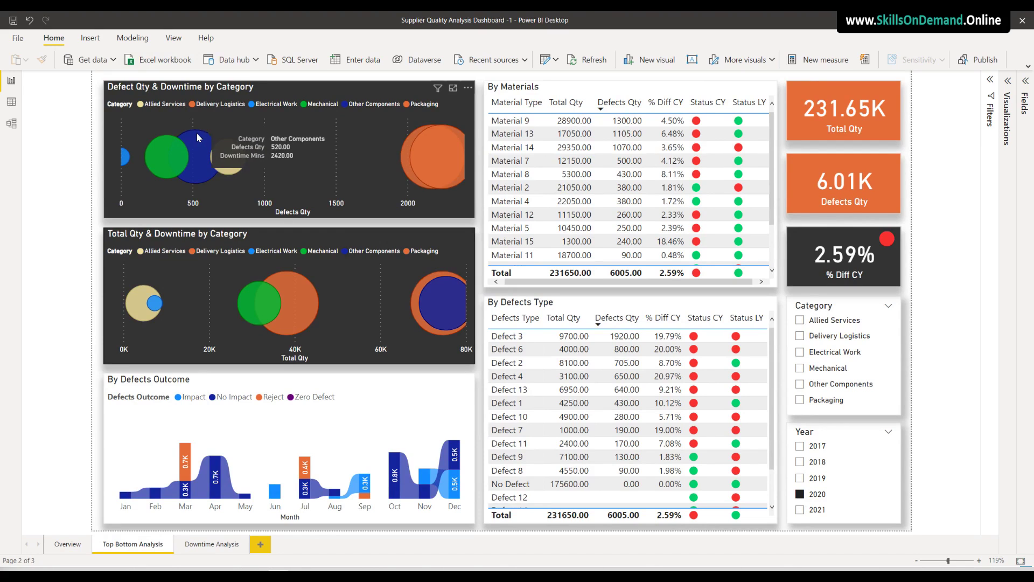
{"action": "mouse_move", "coordinate": [221, 165]}
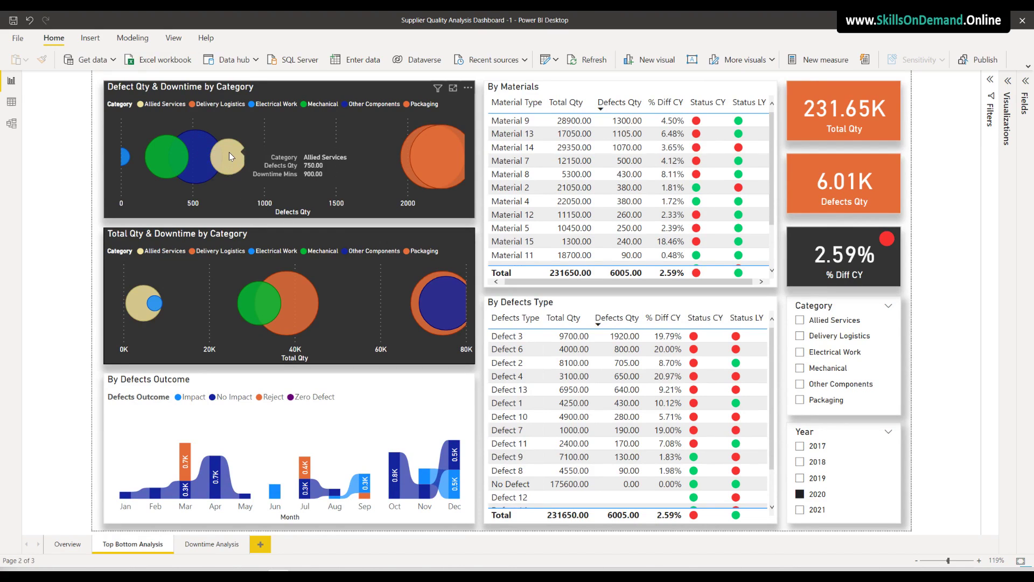
{"action": "mouse_move", "coordinate": [407, 169]}
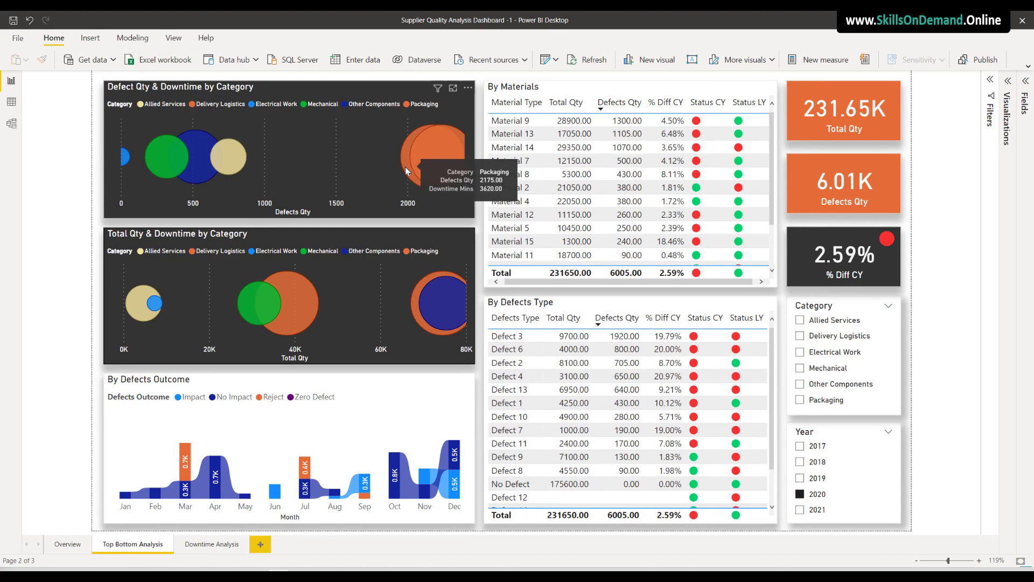
{"action": "mouse_move", "coordinate": [447, 144]}
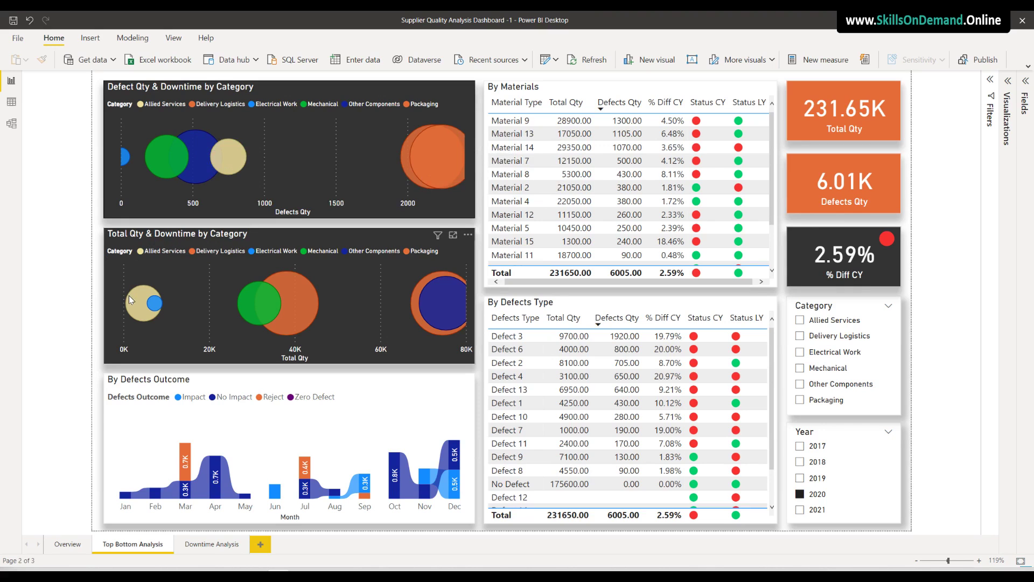
{"action": "mouse_move", "coordinate": [156, 308]}
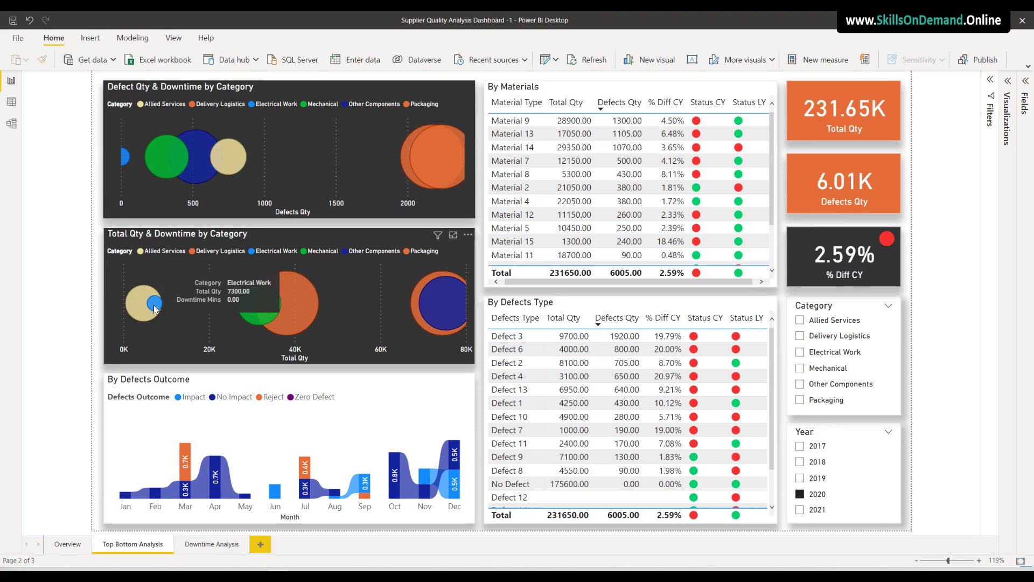
{"action": "mouse_move", "coordinate": [260, 311]}
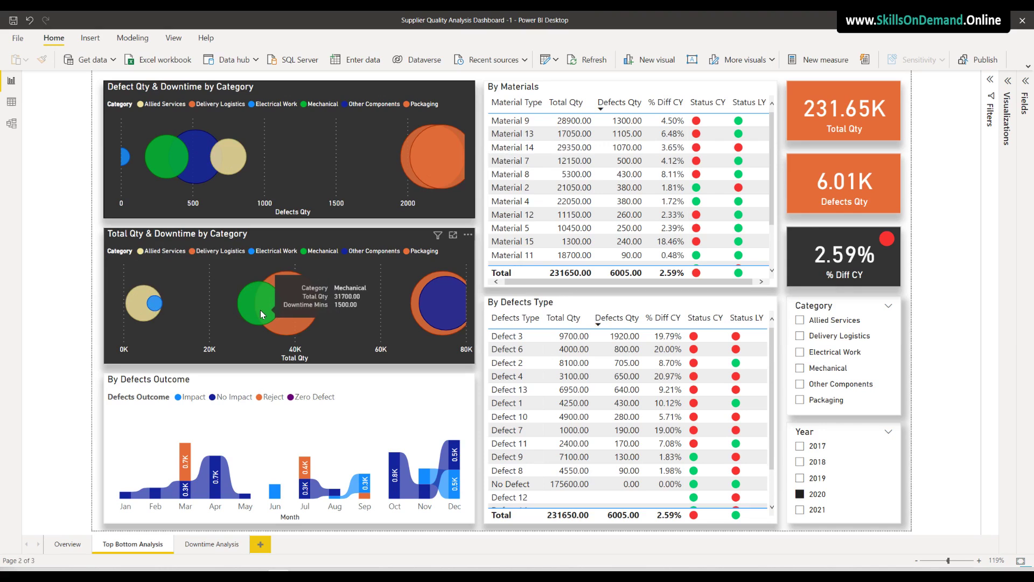
{"action": "mouse_move", "coordinate": [303, 312]}
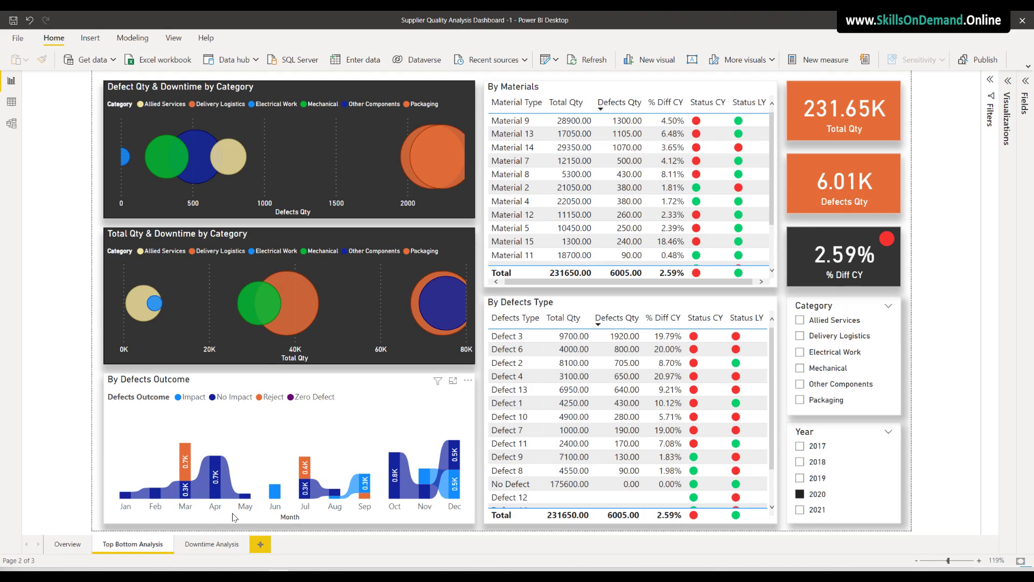
{"action": "mouse_move", "coordinate": [185, 488]}
{"action": "left_click", "coordinate": [800, 320]}
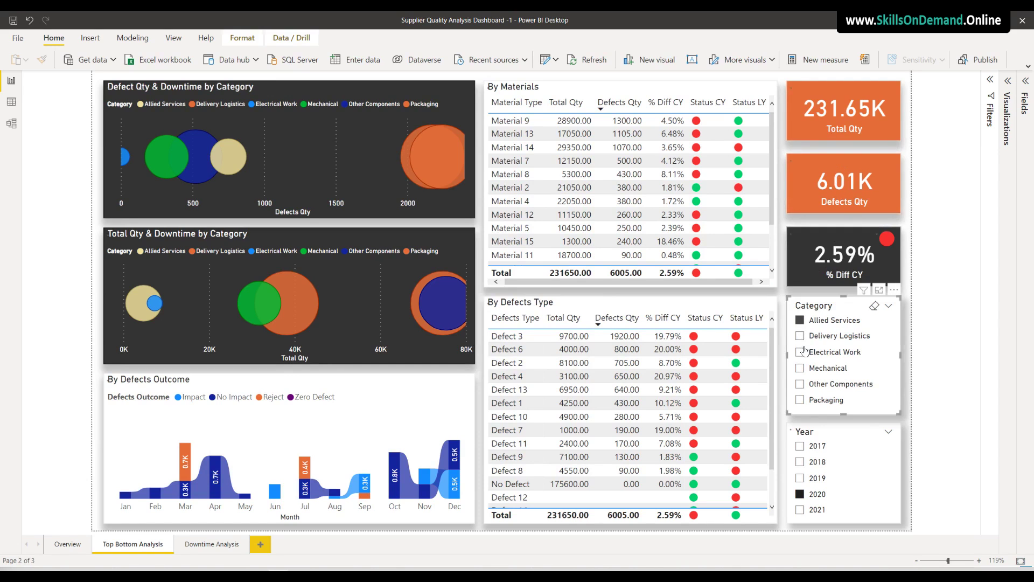
Try the Delivery Logistics, Electrical Work and Mechanical categories, then clear the category filter
{"action": "left_click", "coordinate": [800, 337]}
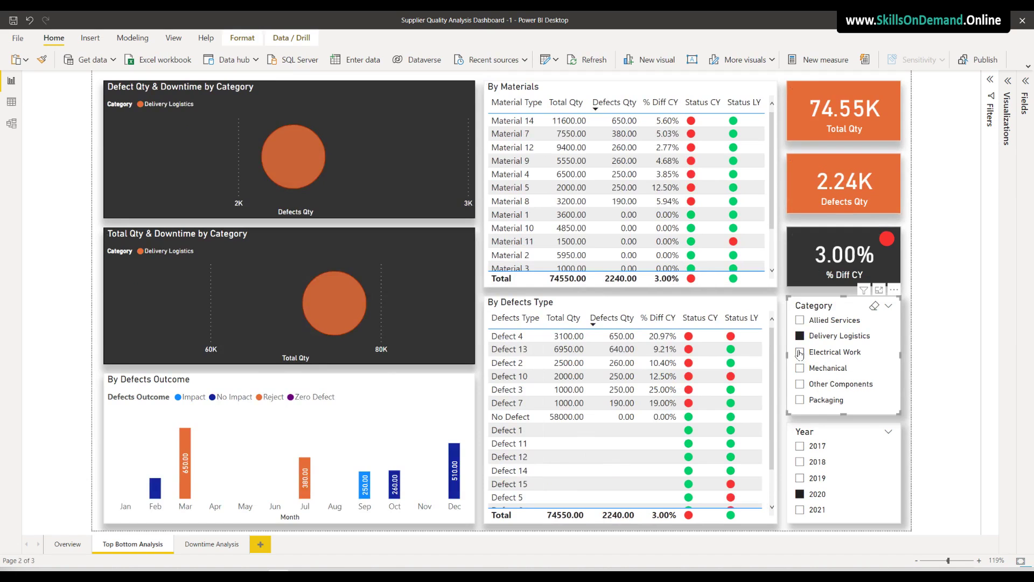
{"action": "left_click", "coordinate": [800, 352]}
{"action": "left_click", "coordinate": [800, 368]}
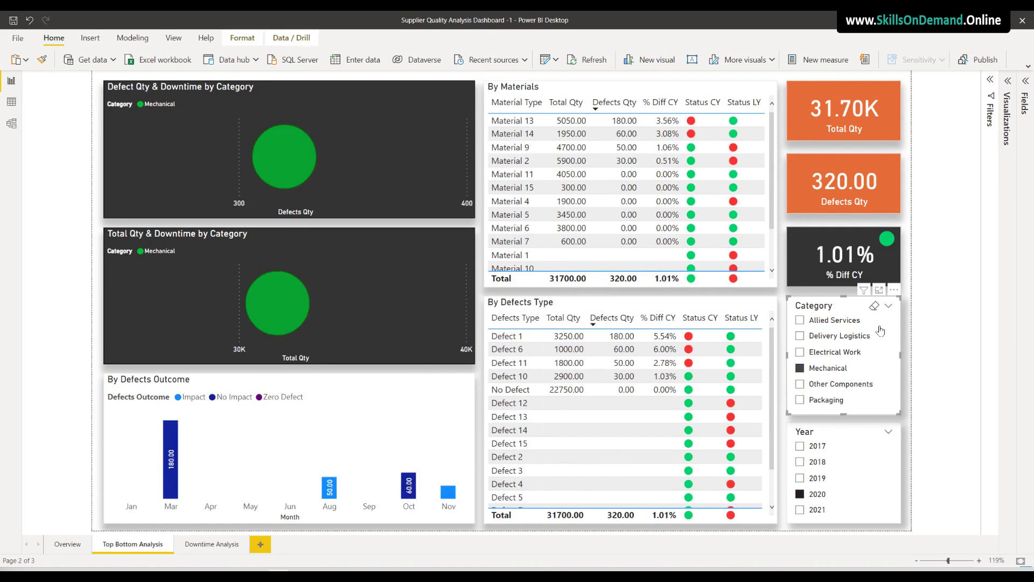
{"action": "left_click", "coordinate": [875, 305]}
Step through years 2019, 2020, 2021, 2017 and 2018, leave 2019 applied, then open Downtime Analysis
{"action": "left_click", "coordinate": [800, 478]}
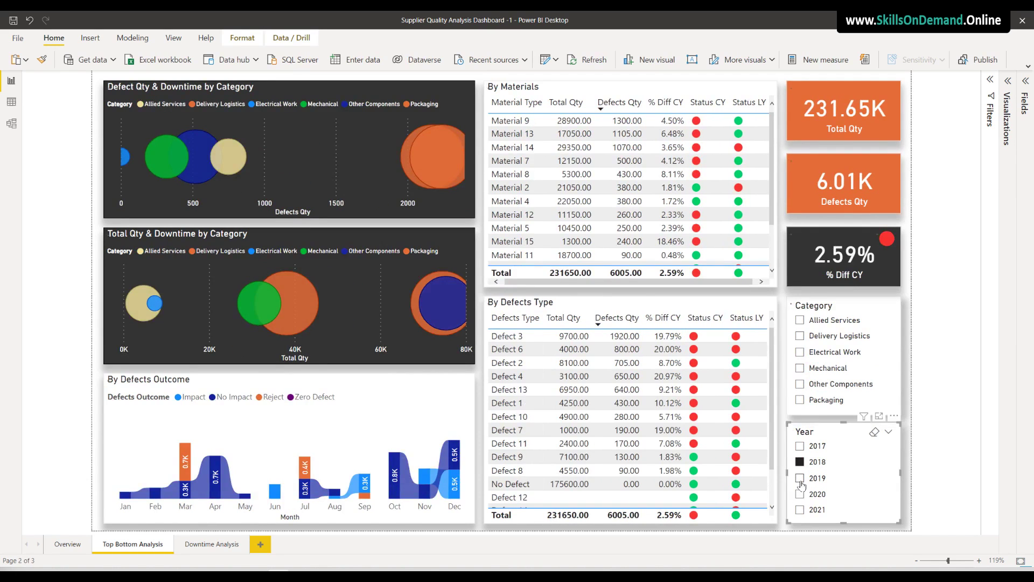
{"action": "left_click", "coordinate": [800, 494]}
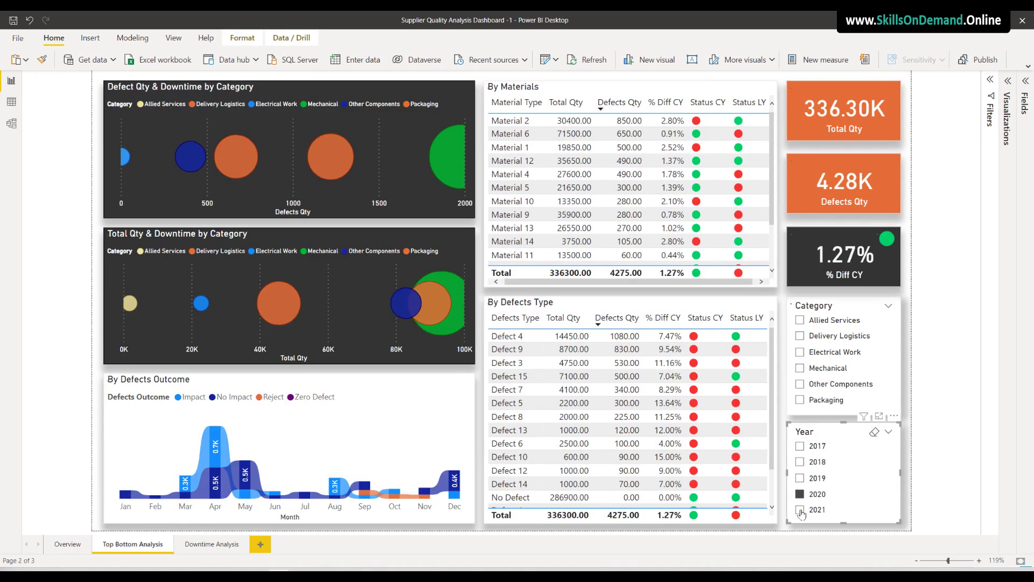
{"action": "left_click", "coordinate": [801, 509]}
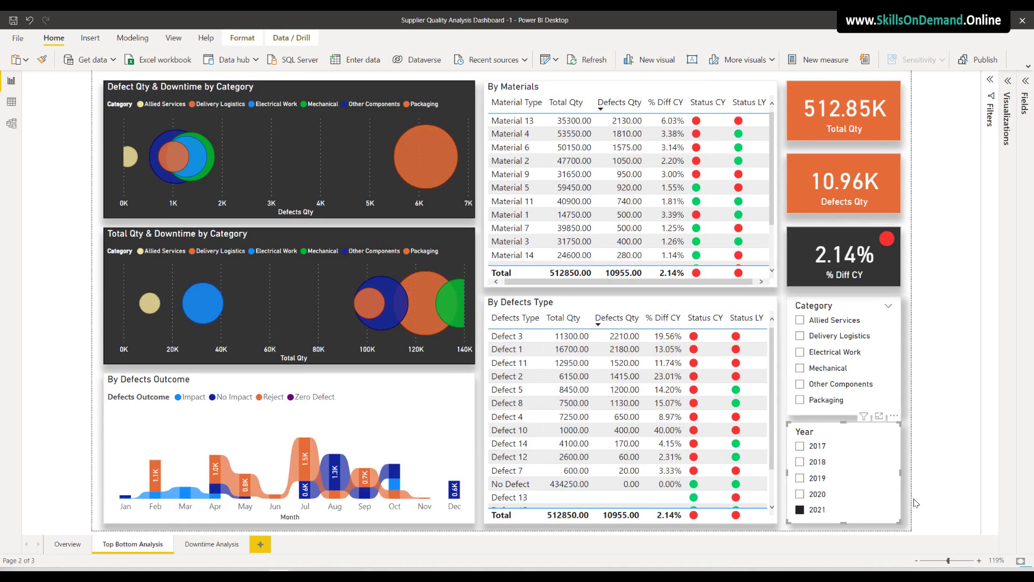
{"action": "left_click", "coordinate": [800, 446]}
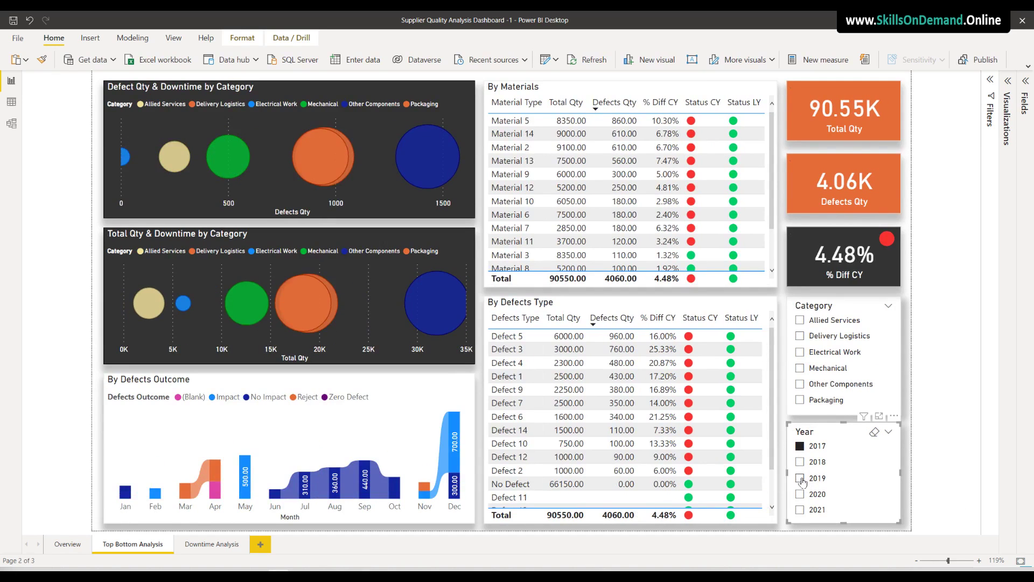
{"action": "left_click", "coordinate": [800, 478]}
{"action": "left_click", "coordinate": [800, 494]}
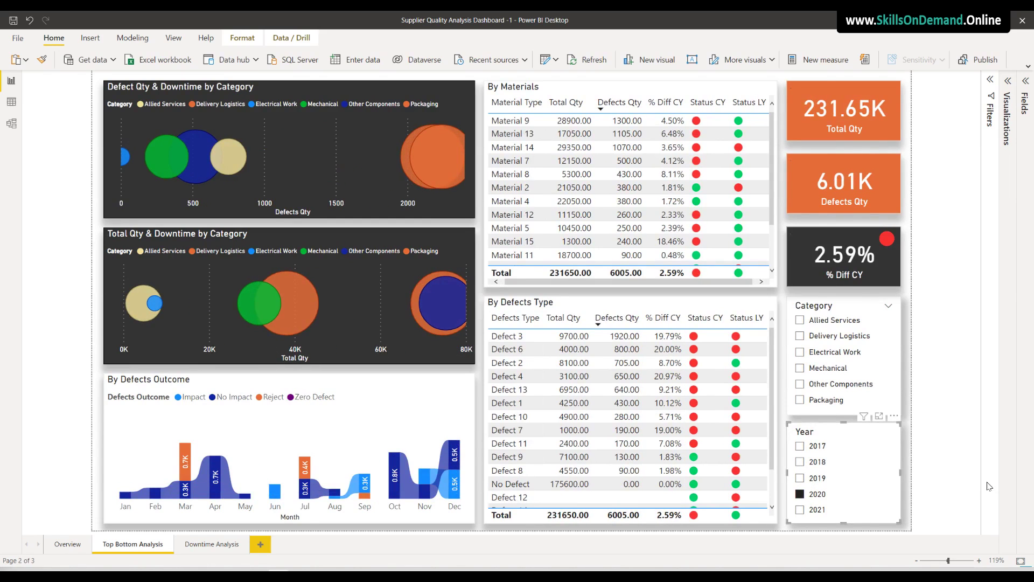
{"action": "left_click", "coordinate": [800, 462]}
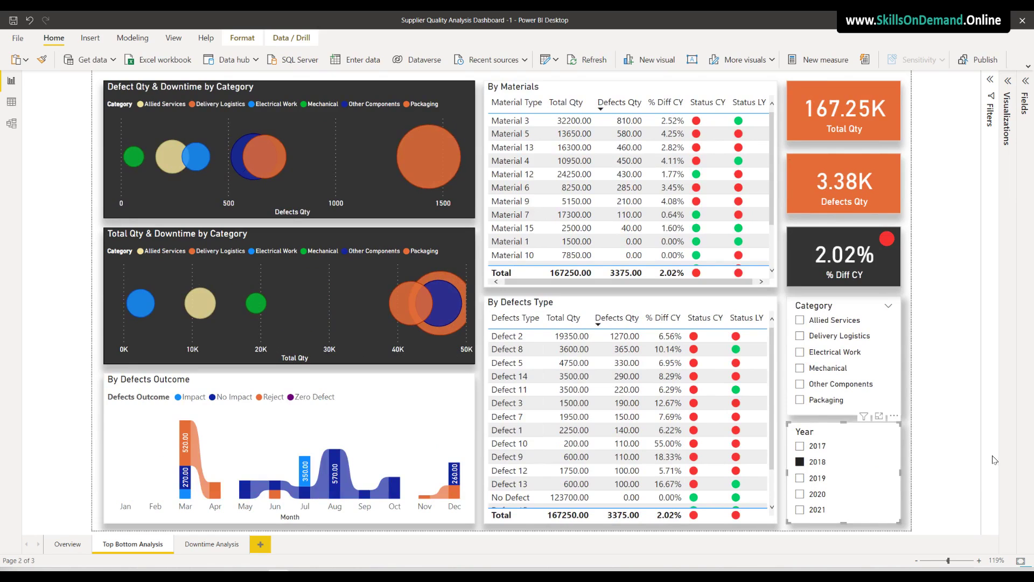
{"action": "left_click", "coordinate": [800, 478]}
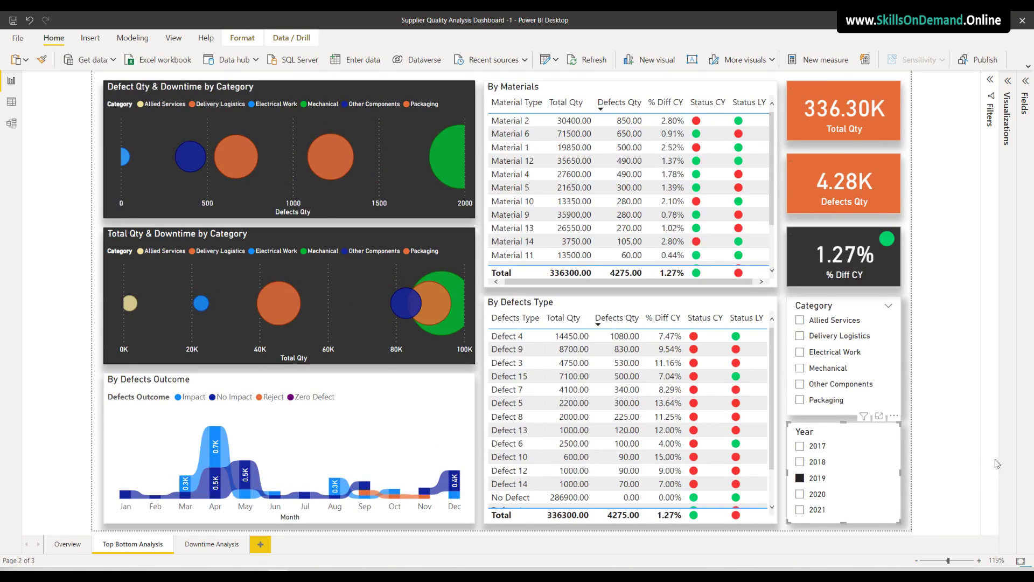
{"action": "left_click", "coordinate": [201, 544]}
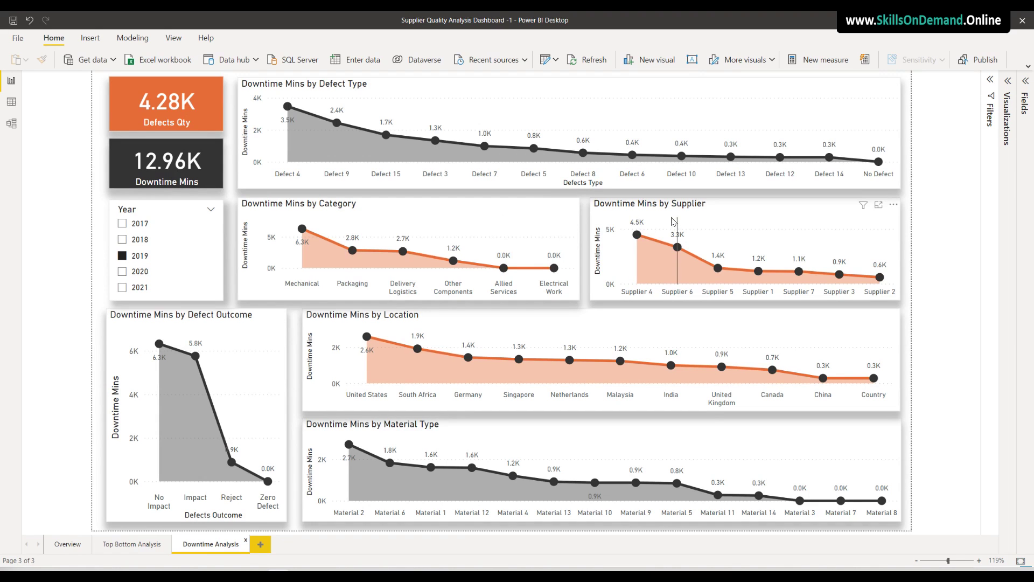
Filter the Downtime Analysis charts to 2018, 2019, 2020 and 2021 in turn
{"action": "mouse_move", "coordinate": [681, 222]}
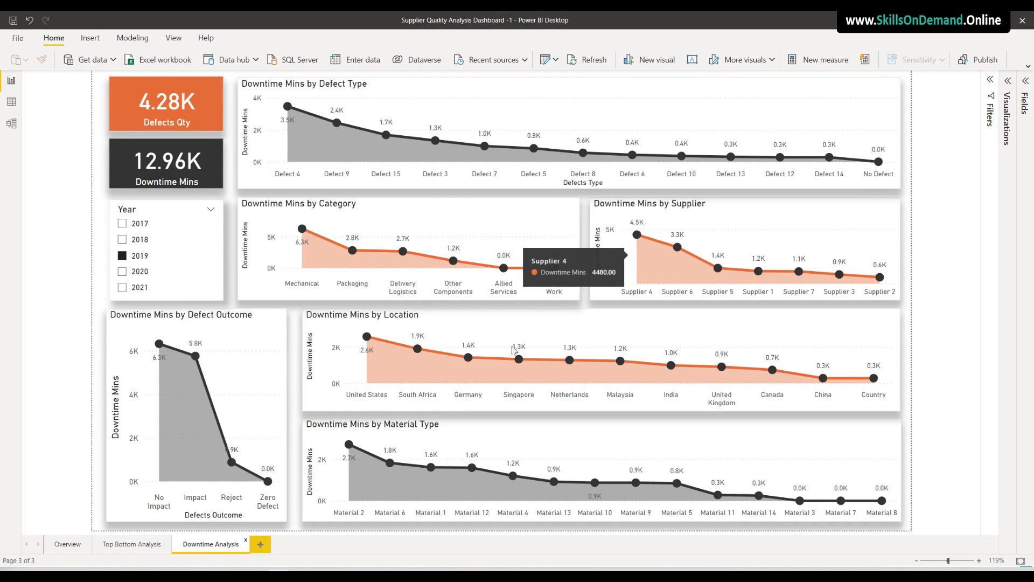
{"action": "mouse_move", "coordinate": [465, 360]}
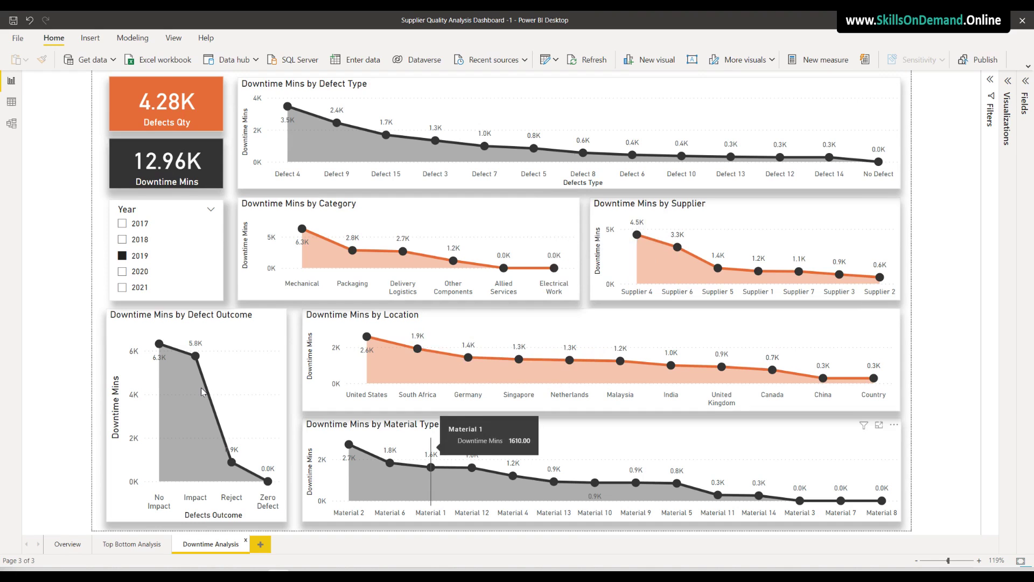
{"action": "mouse_move", "coordinate": [391, 457]}
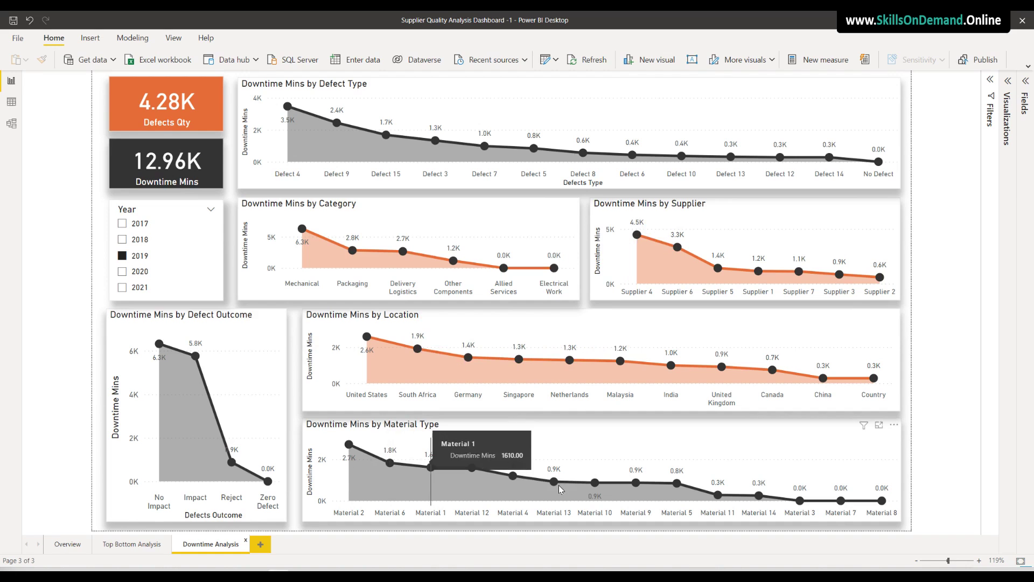
{"action": "left_click", "coordinate": [122, 239]}
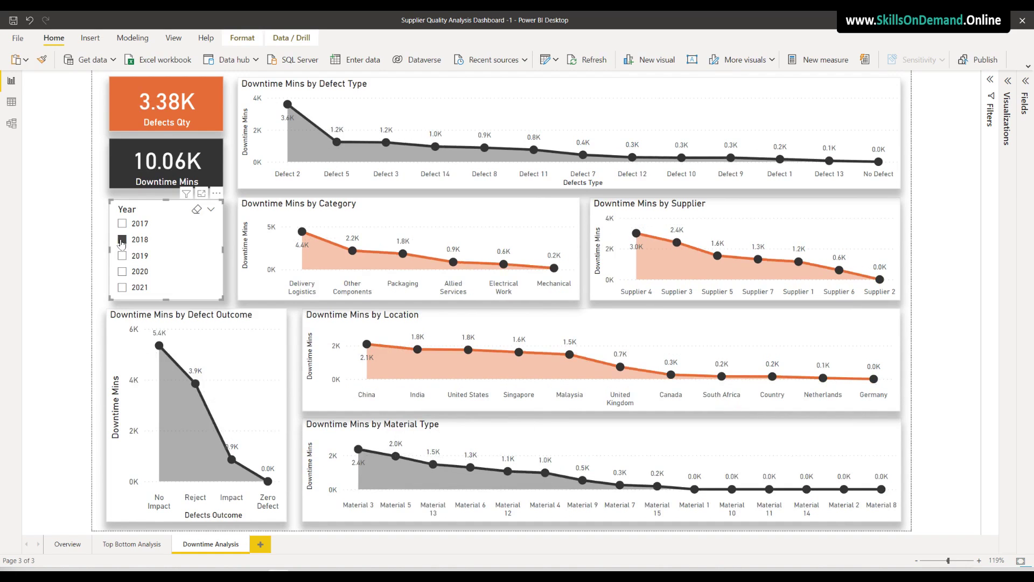
{"action": "left_click", "coordinate": [122, 255]}
{"action": "left_click", "coordinate": [129, 272]}
{"action": "left_click", "coordinate": [132, 288]}
Check 2017, 2018 and 2019, then clear the year filter to show all years
{"action": "left_click", "coordinate": [122, 224]}
{"action": "left_click", "coordinate": [124, 241]}
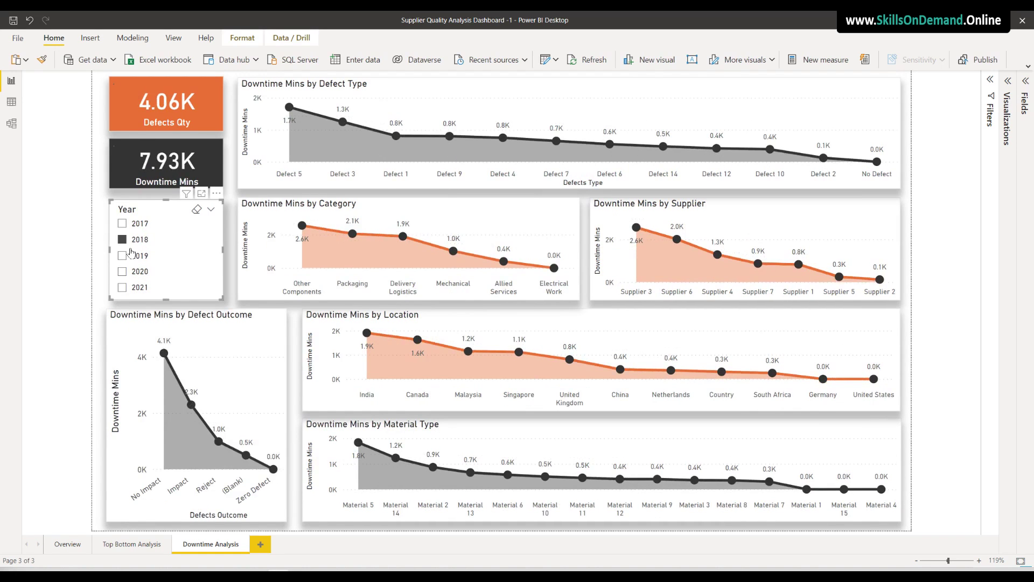
{"action": "left_click", "coordinate": [123, 256]}
{"action": "left_click", "coordinate": [198, 210]}
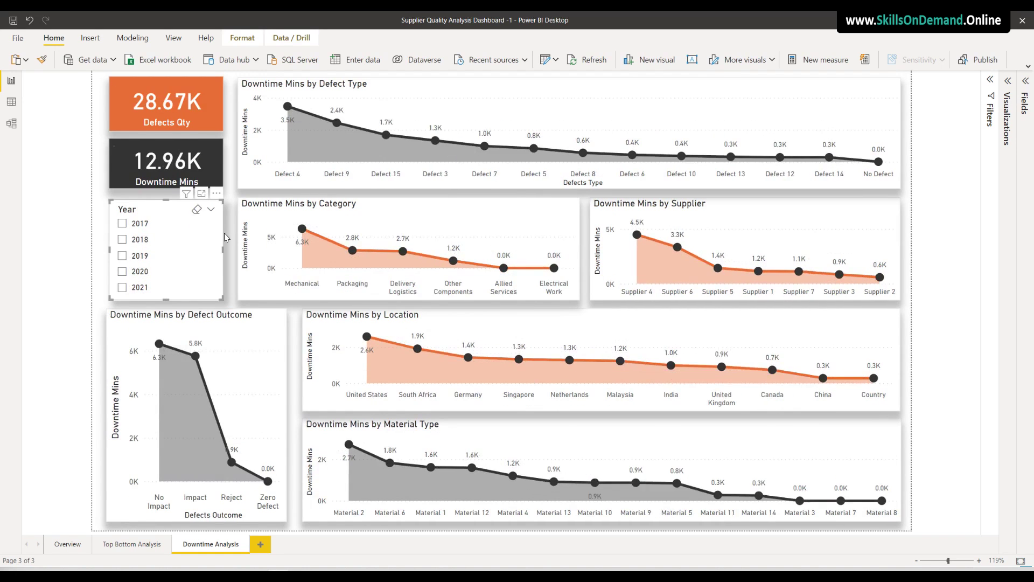
{"action": "left_click", "coordinate": [74, 304]}
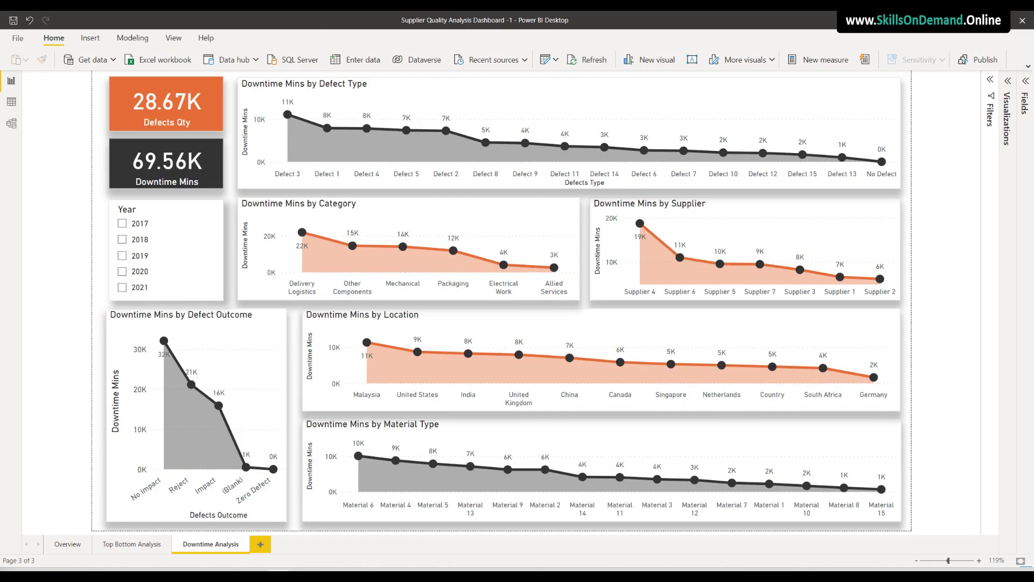
Step the Overview page through 2018, 2019, 2020, 2017 and 2021, then open Top Bottom Analysis
{"action": "left_click", "coordinate": [67, 546]}
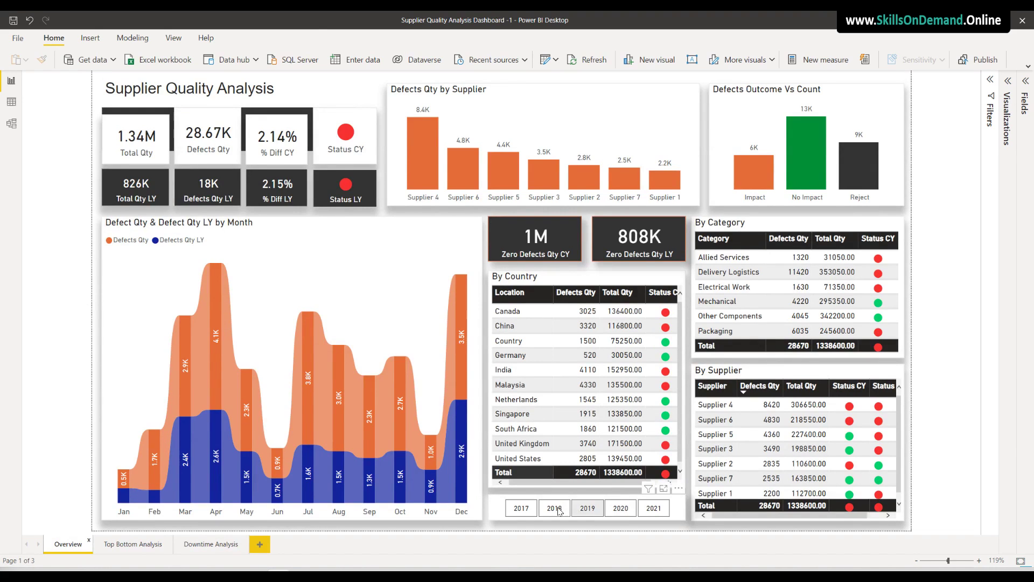
{"action": "left_click", "coordinate": [558, 509]}
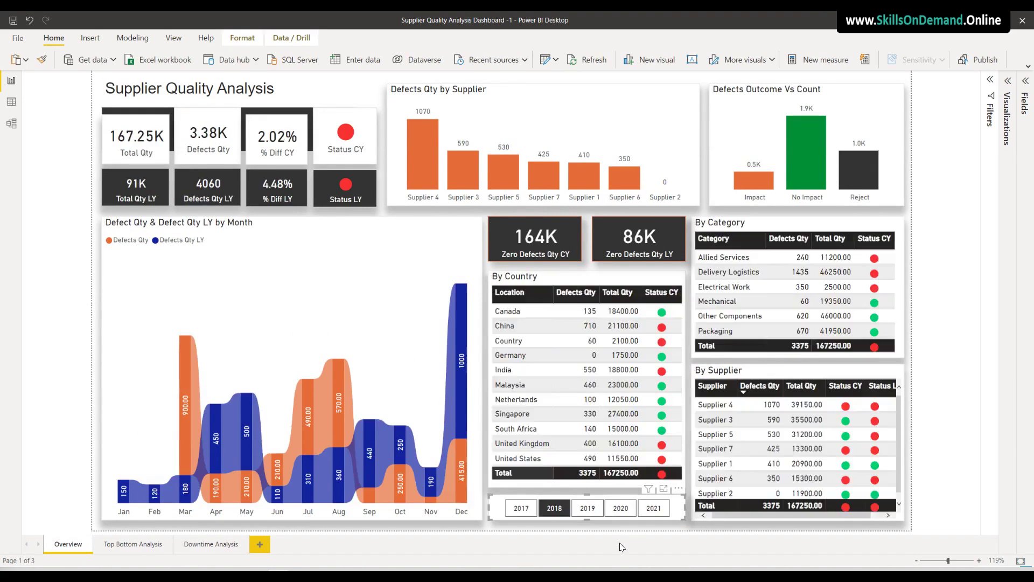
{"action": "left_click", "coordinate": [590, 511]}
{"action": "left_click", "coordinate": [620, 512]}
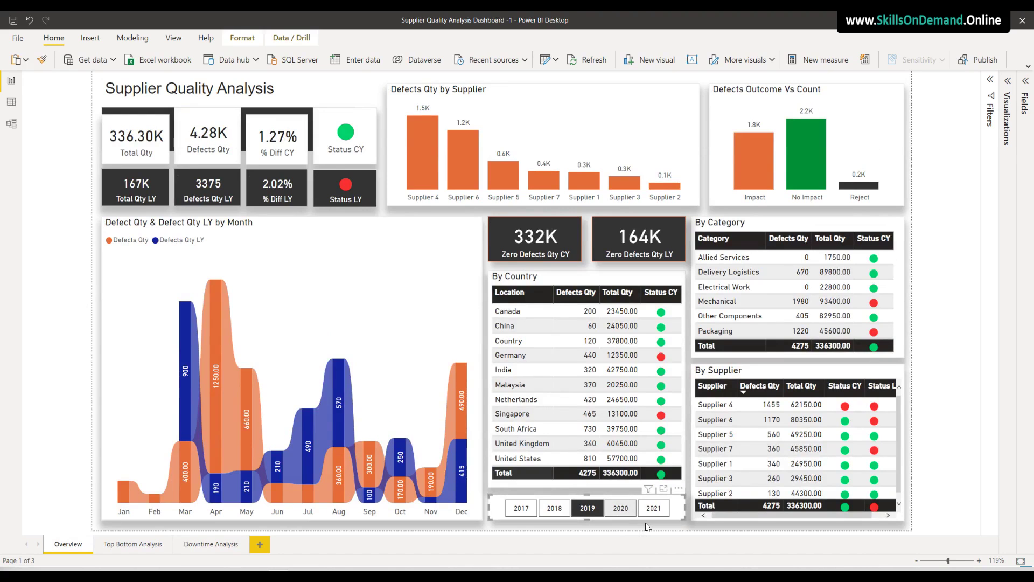
{"action": "left_click", "coordinate": [509, 509]}
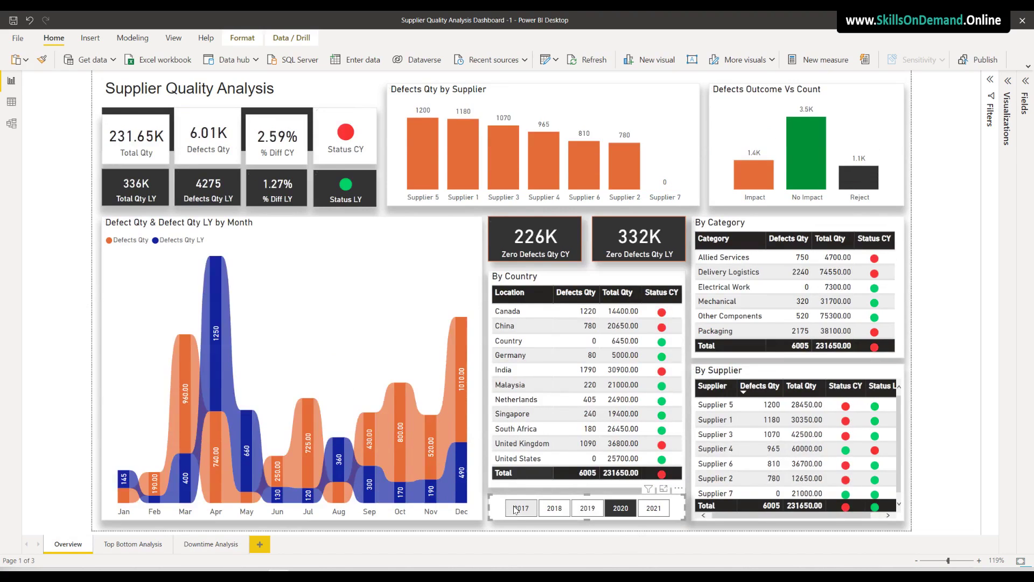
{"action": "left_click", "coordinate": [645, 510]}
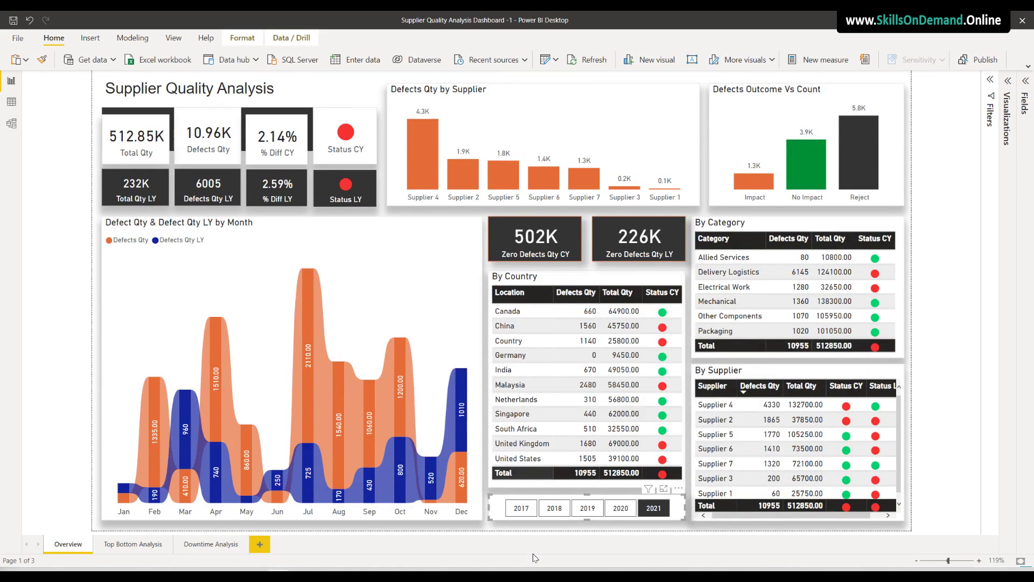
{"action": "left_click", "coordinate": [135, 549]}
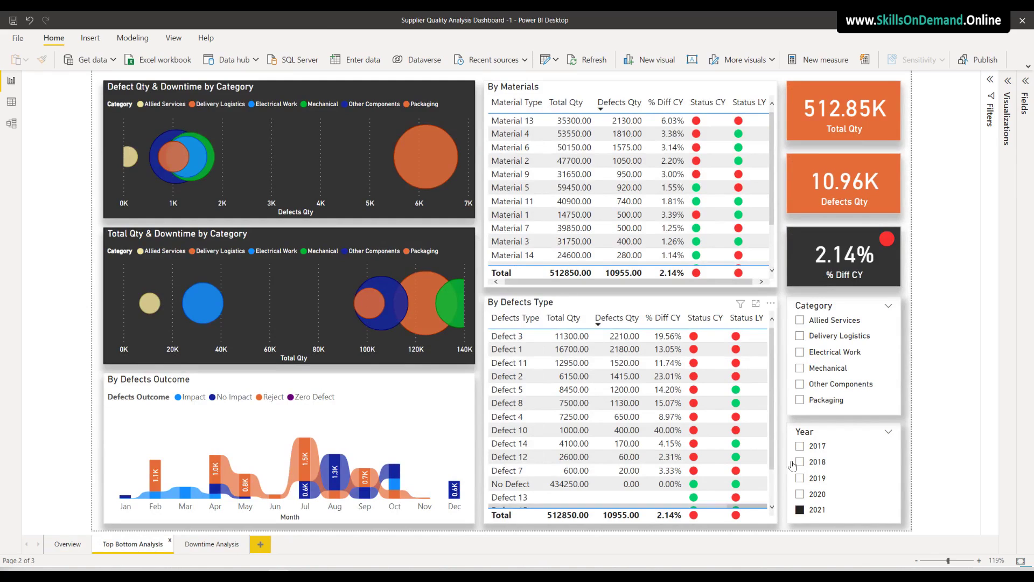
Remove the 2021 year filter on Top Bottom Analysis and go back to the Overview page
{"action": "left_click", "coordinate": [873, 434]}
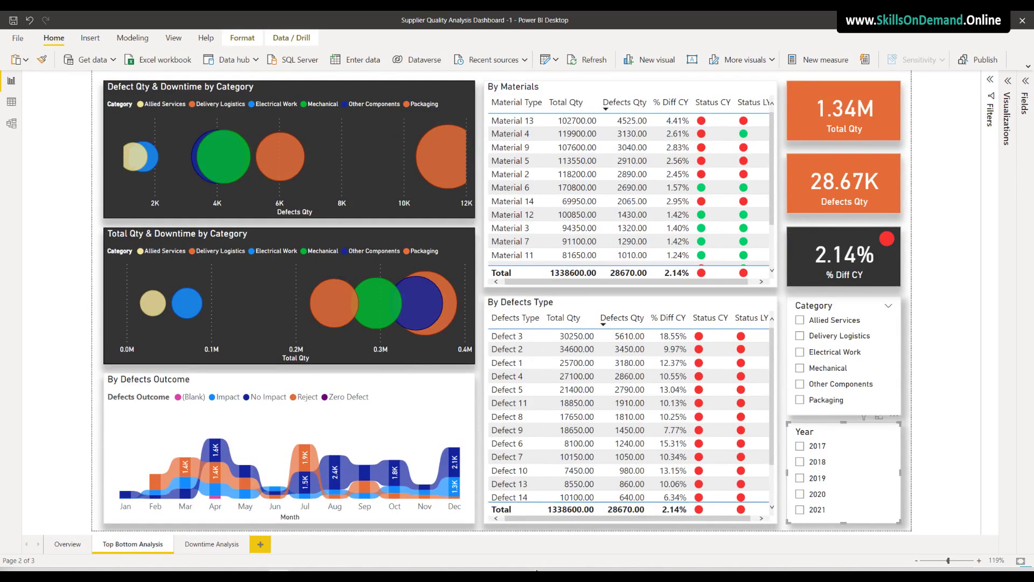
{"action": "left_click", "coordinate": [89, 548]}
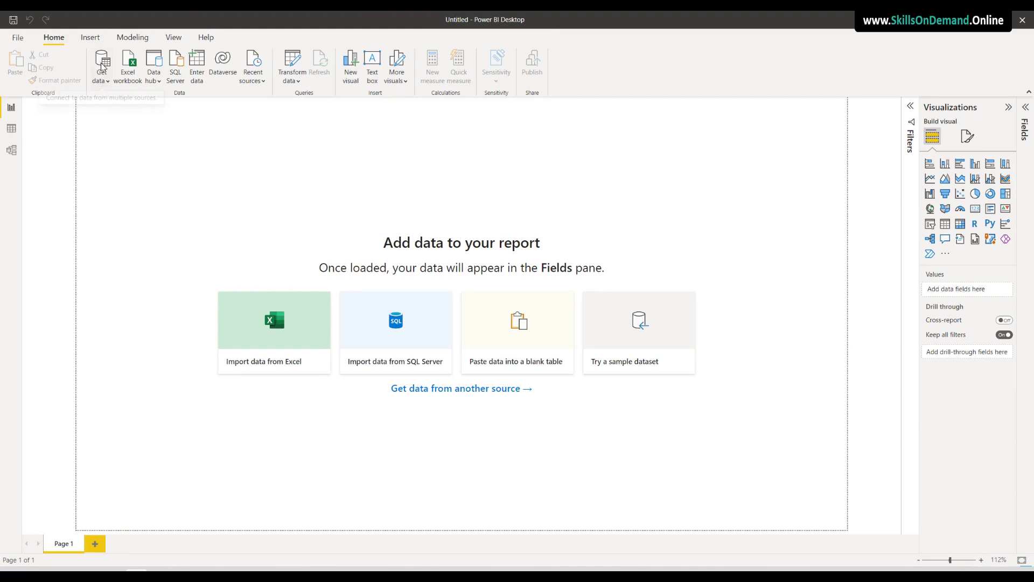
Open Get data > More... to show the full connector catalogue in the Get Data dialog
{"action": "left_click", "coordinate": [102, 81]}
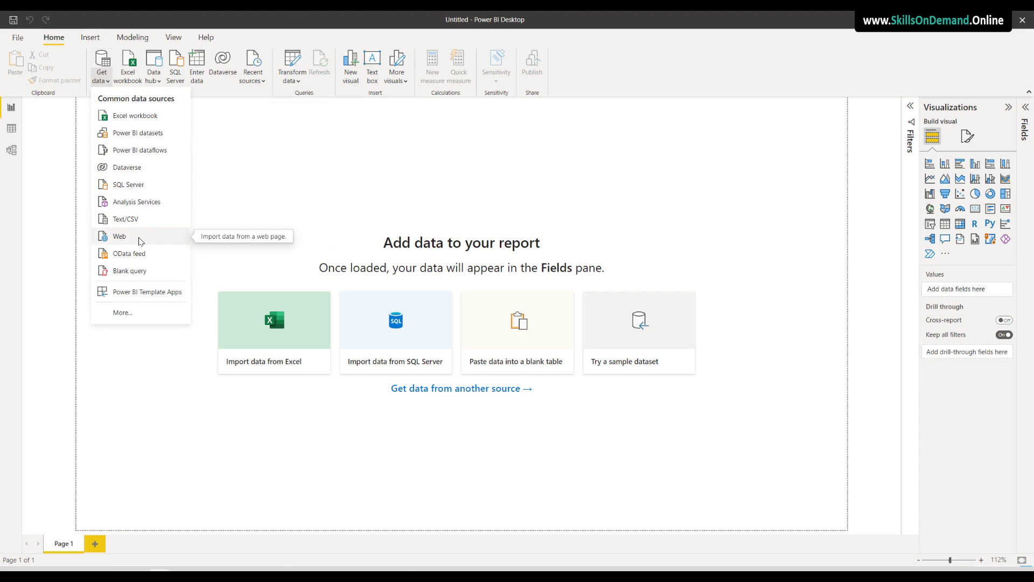
{"action": "left_click", "coordinate": [122, 313]}
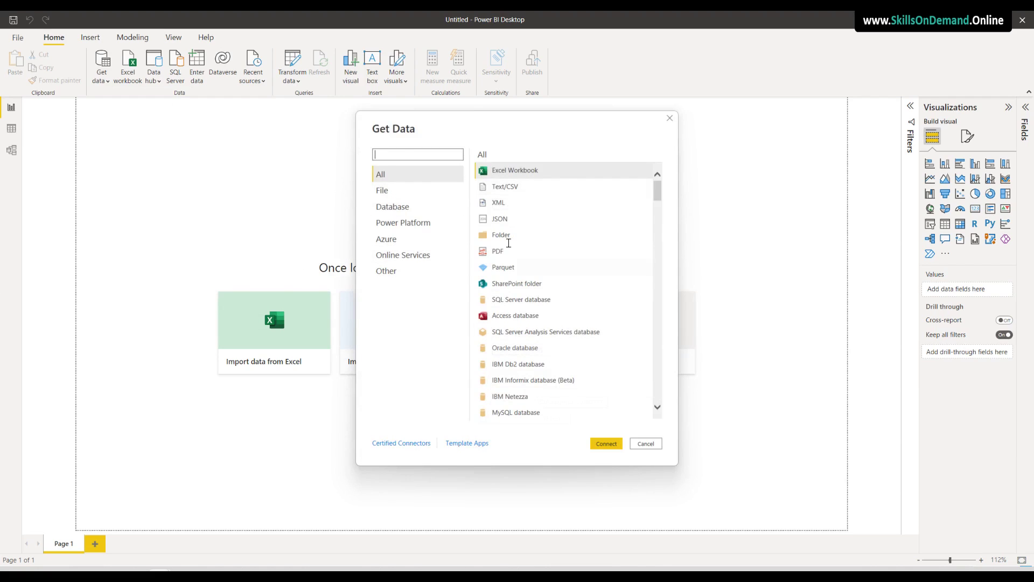
Connect an Excel Workbook source to Supplier Quality Analysis Dashboard - 1.xlsx in Documents > Download Files > Practice files > Dashboard Files
{"action": "mouse_move", "coordinate": [658, 194]}
{"action": "left_mouse_down"}
{"action": "mouse_move", "coordinate": [667, 410]}
{"action": "mouse_move", "coordinate": [662, 180]}
{"action": "left_mouse_up"}
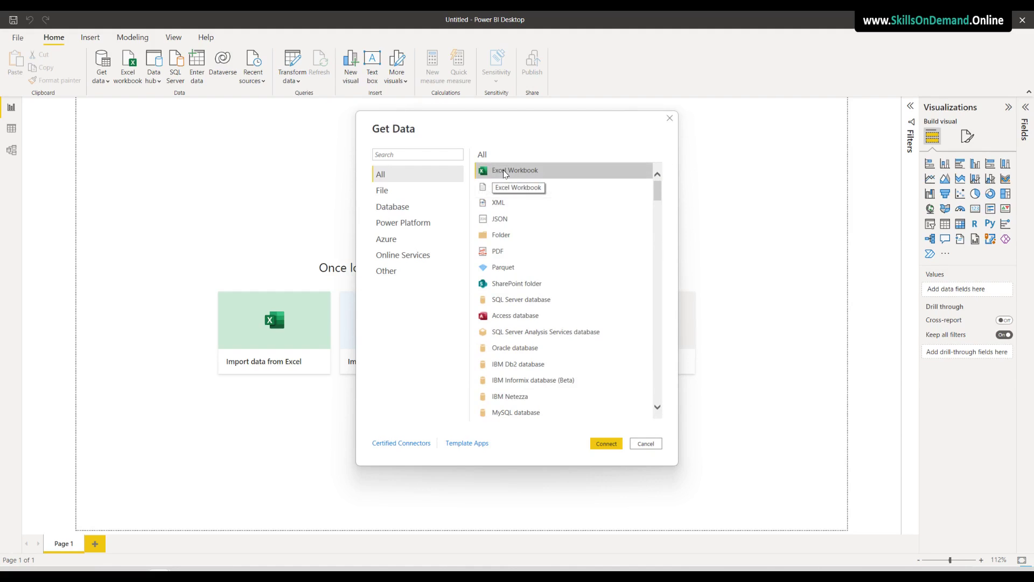
{"action": "left_click", "coordinate": [614, 444]}
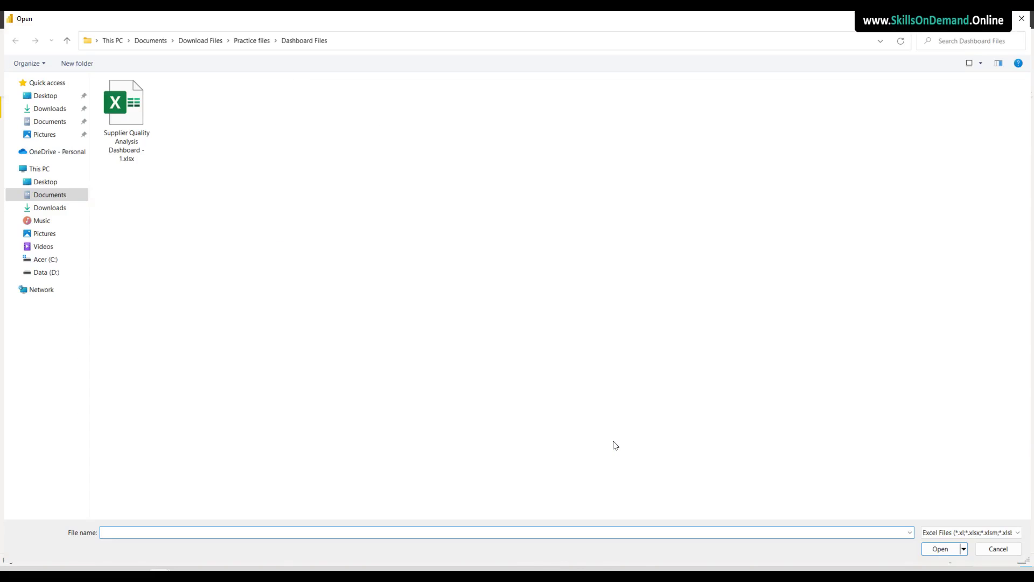
{"action": "left_click", "coordinate": [162, 42]}
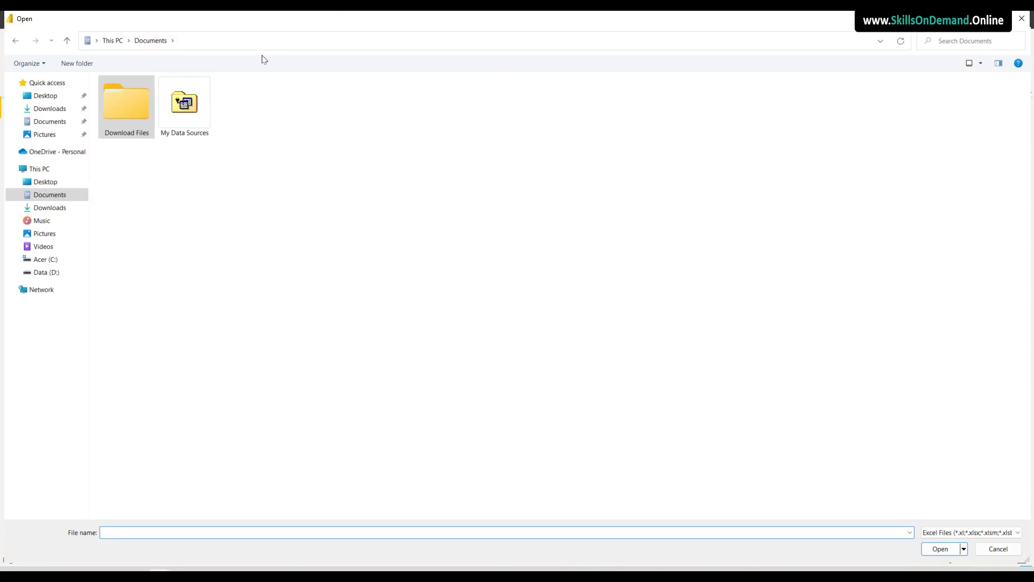
{"action": "double_click", "coordinate": [136, 105]}
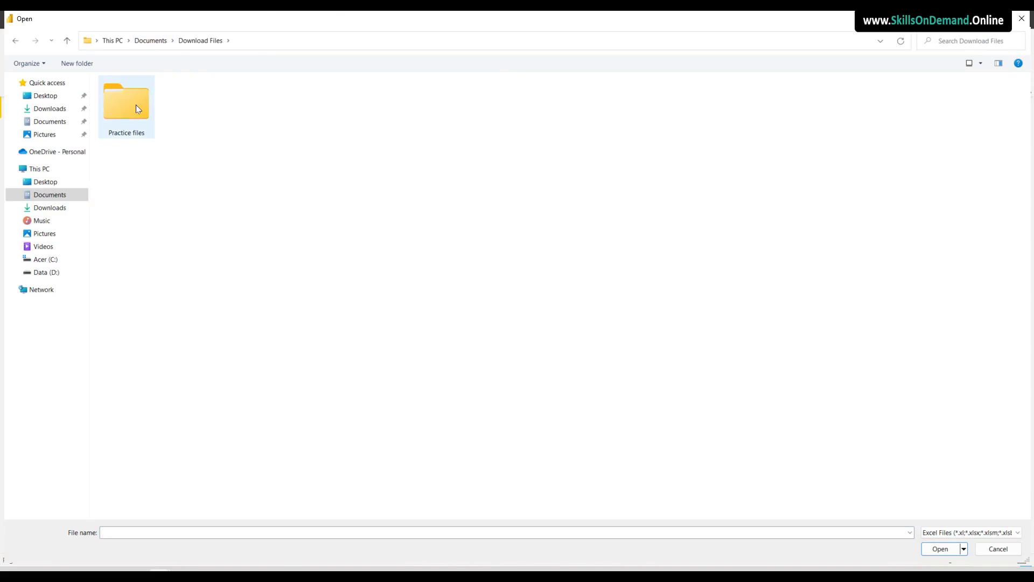
{"action": "double_click", "coordinate": [136, 109]}
{"action": "double_click", "coordinate": [137, 108]}
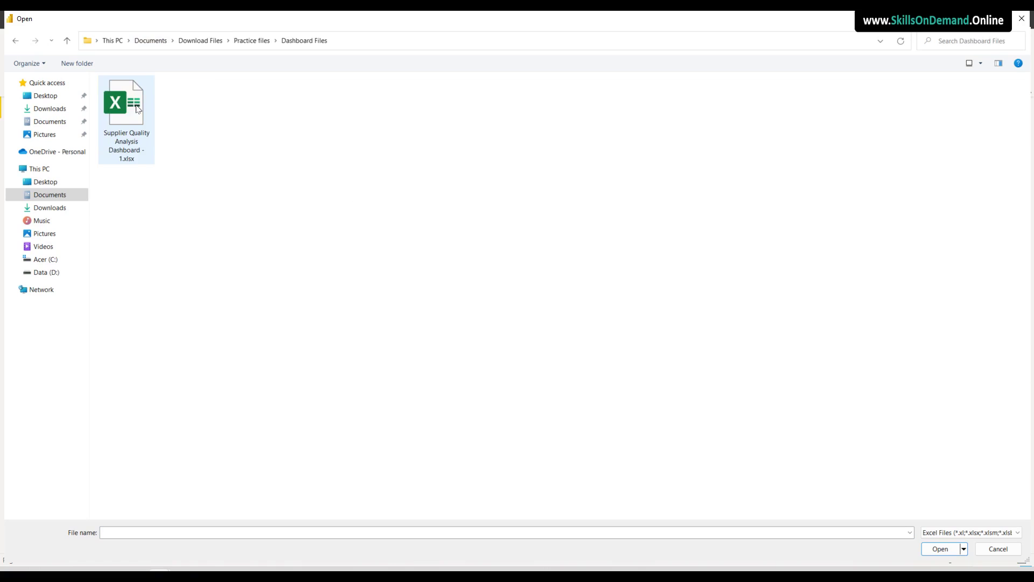
{"action": "left_click", "coordinate": [123, 114]}
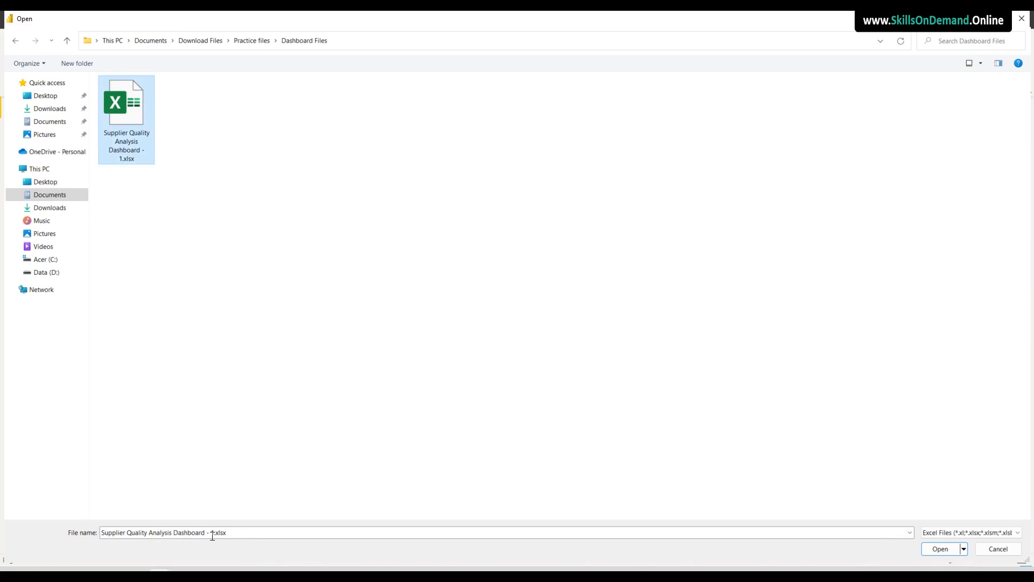
{"action": "left_click", "coordinate": [940, 550]}
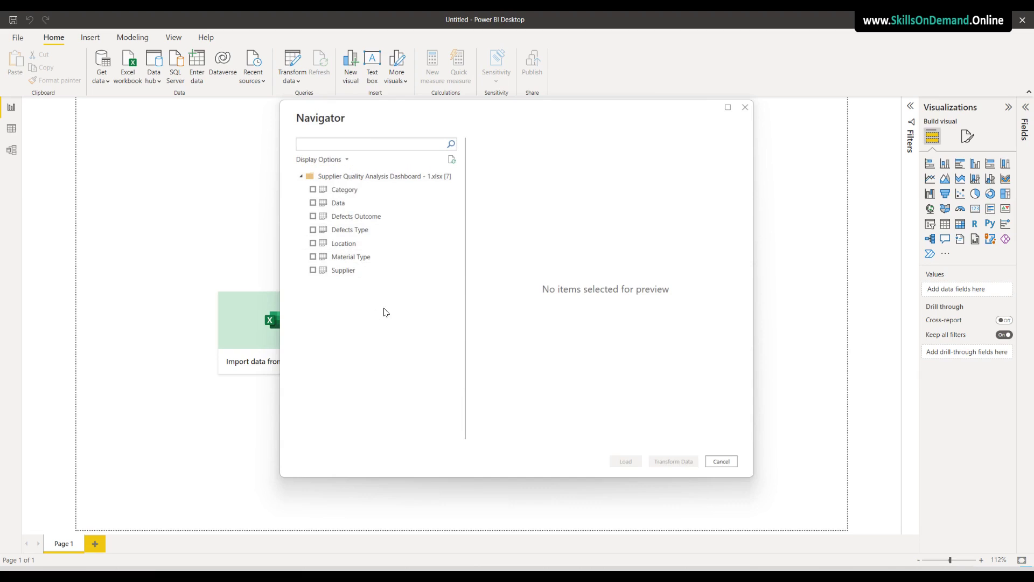
Select the Category, Data, Defects Outcome, Defects Type, Location, Material Type and Supplier sheets, then choose Transform Data
{"action": "left_click", "coordinate": [313, 189]}
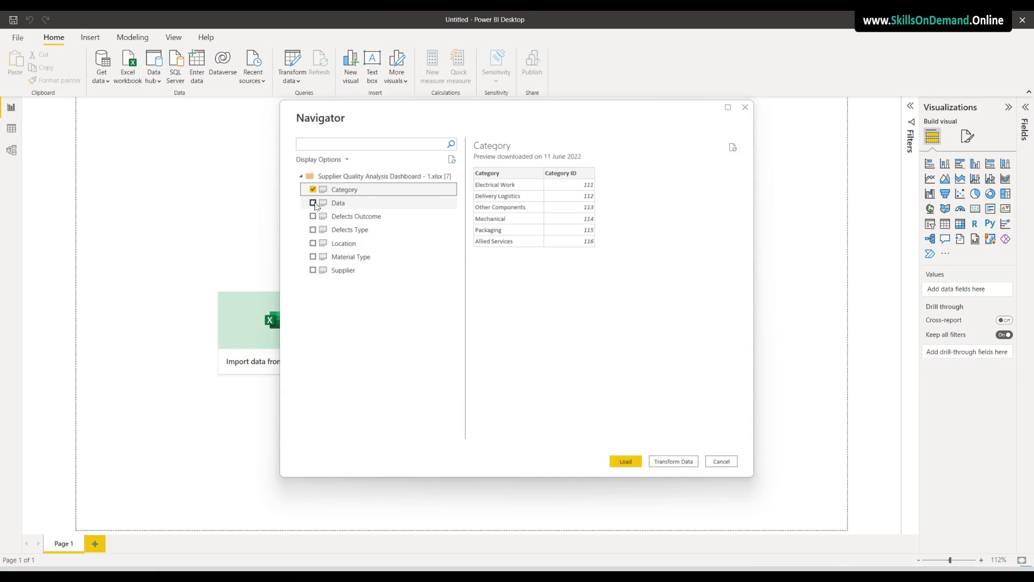
{"action": "left_click", "coordinate": [312, 203]}
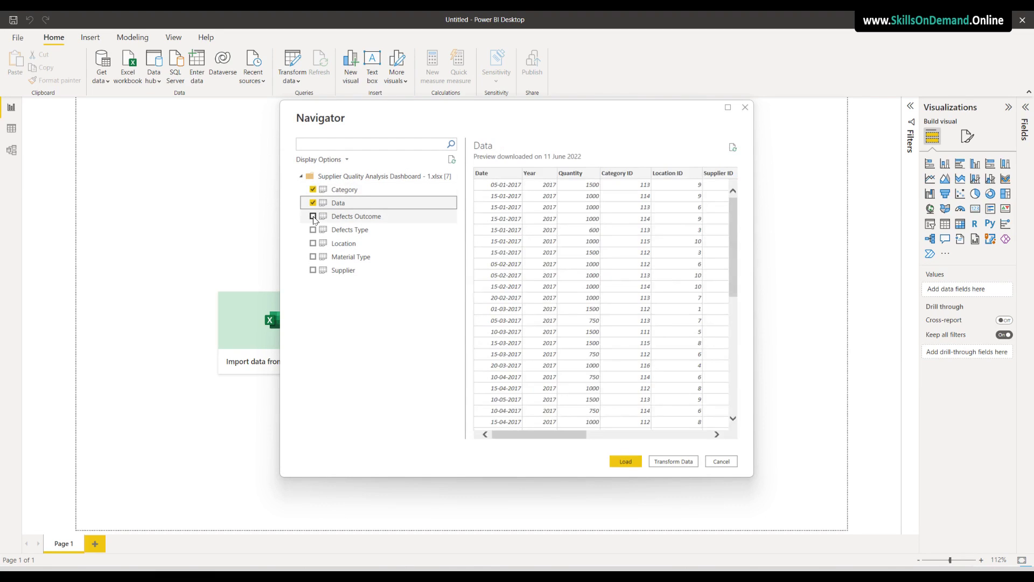
{"action": "left_click", "coordinate": [312, 217]}
{"action": "left_click", "coordinate": [313, 229]}
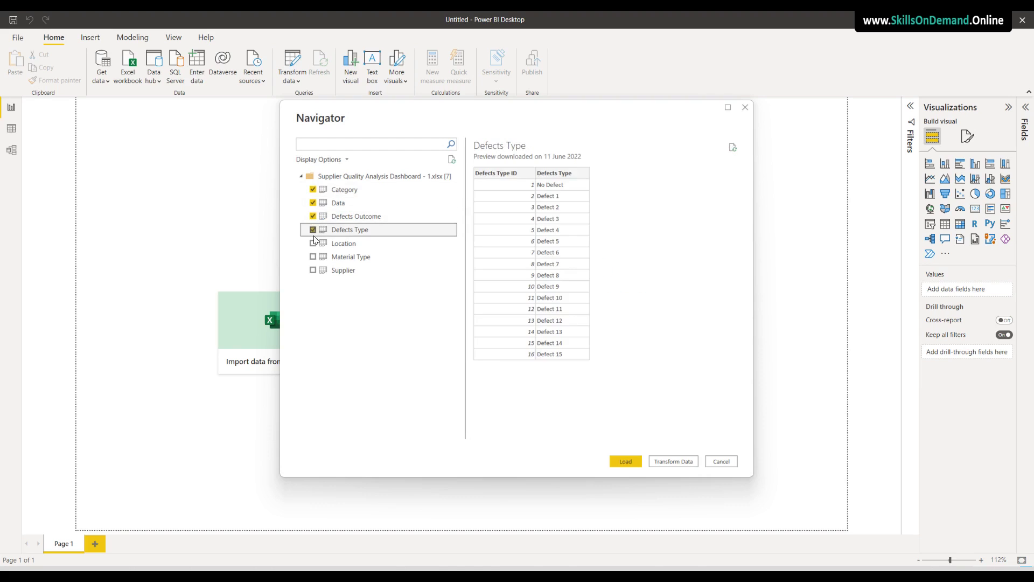
{"action": "left_click", "coordinate": [313, 243]}
{"action": "left_click", "coordinate": [314, 257]}
{"action": "left_click", "coordinate": [313, 270]}
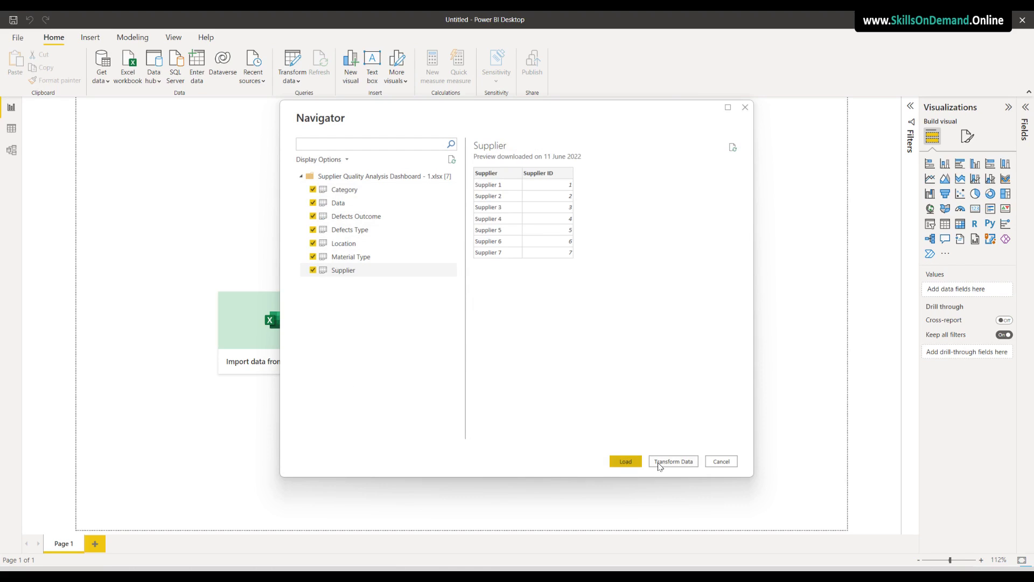
{"action": "left_click", "coordinate": [678, 463]}
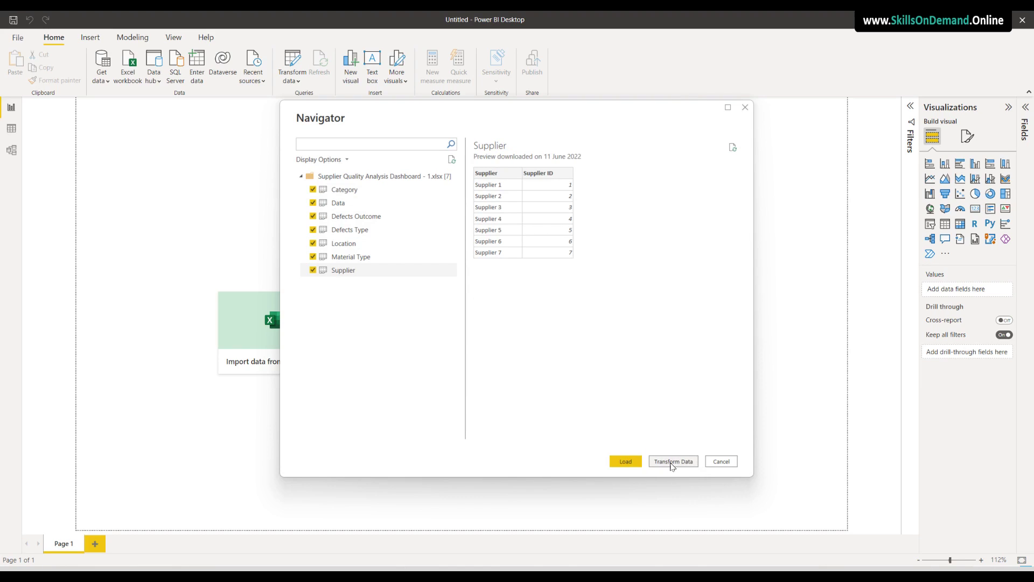
{"action": "left_click", "coordinate": [672, 464]}
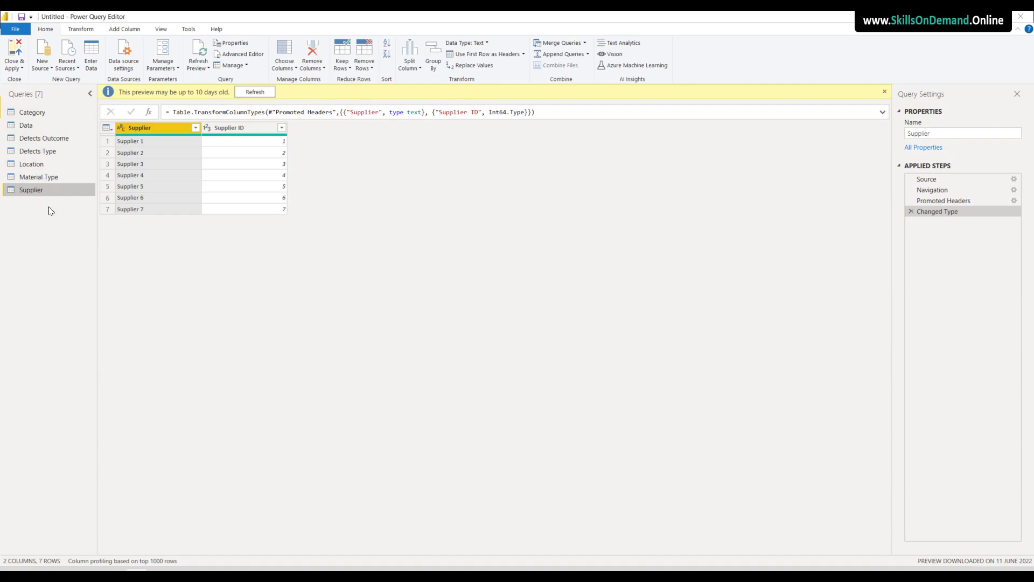
Preview each query in turn, from Category down to Supplier
{"action": "left_click", "coordinate": [35, 113]}
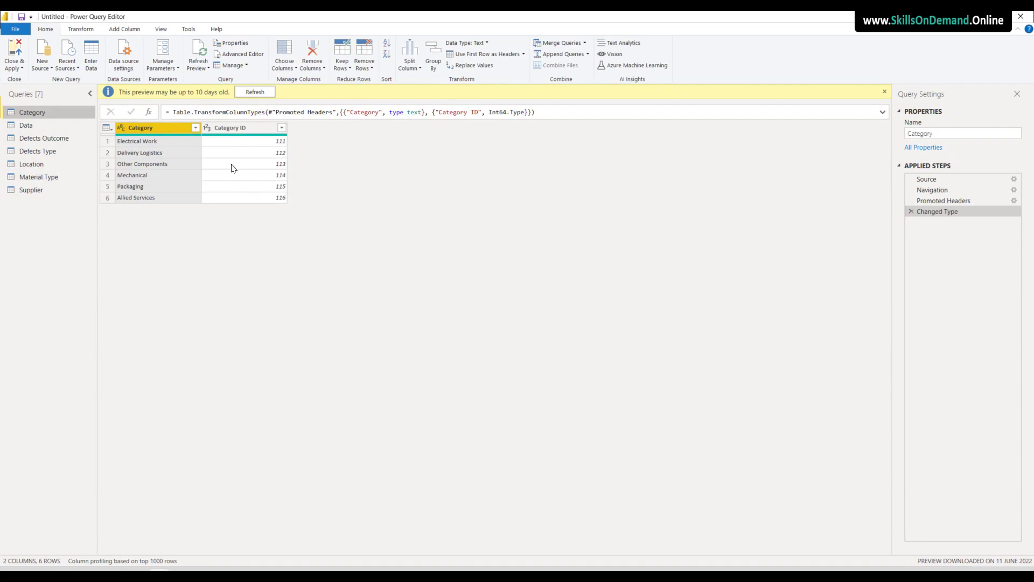
{"action": "left_click", "coordinate": [27, 126]}
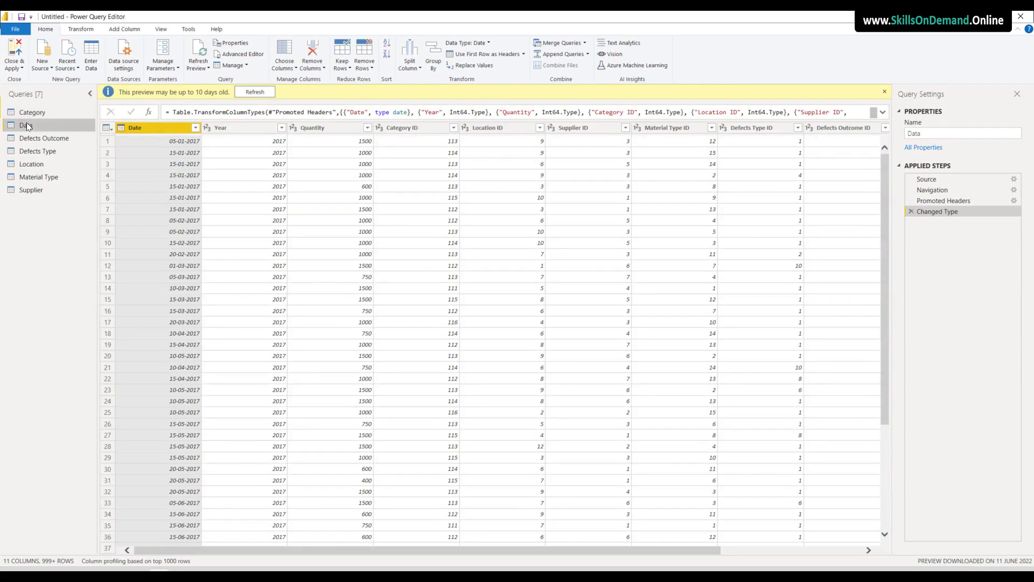
{"action": "left_click", "coordinate": [27, 138]}
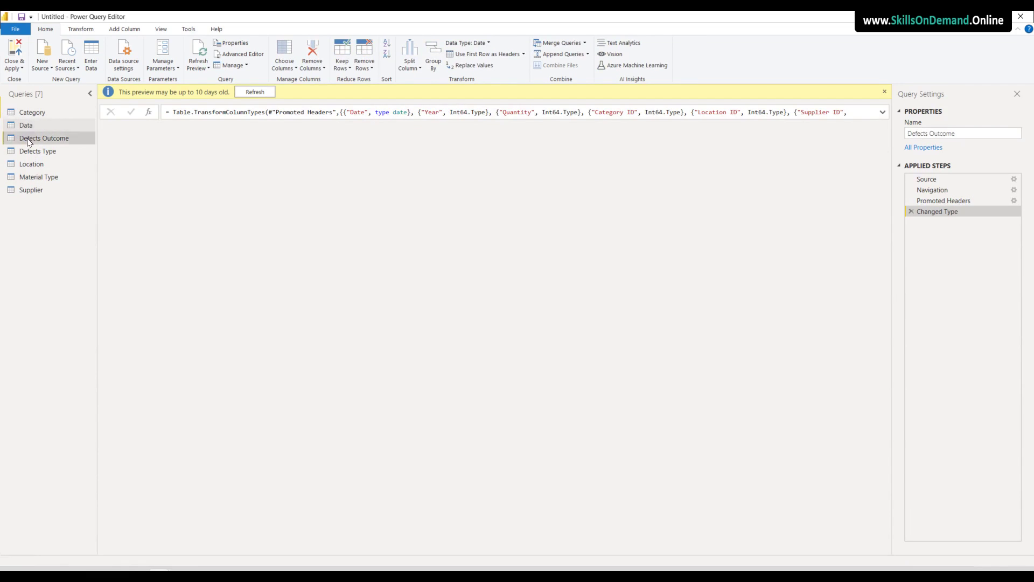
{"action": "left_click", "coordinate": [29, 152]}
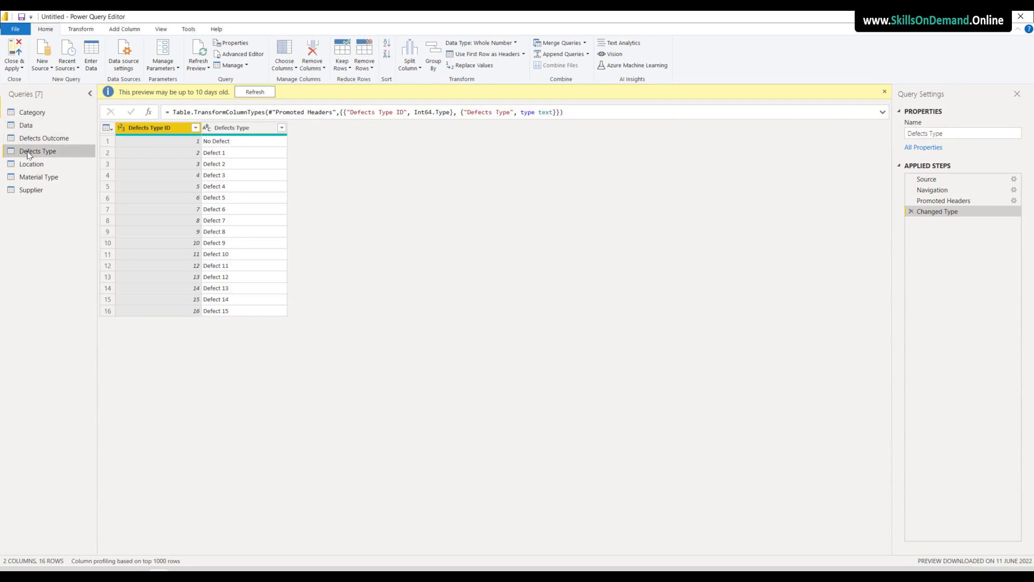
{"action": "left_click", "coordinate": [27, 165]}
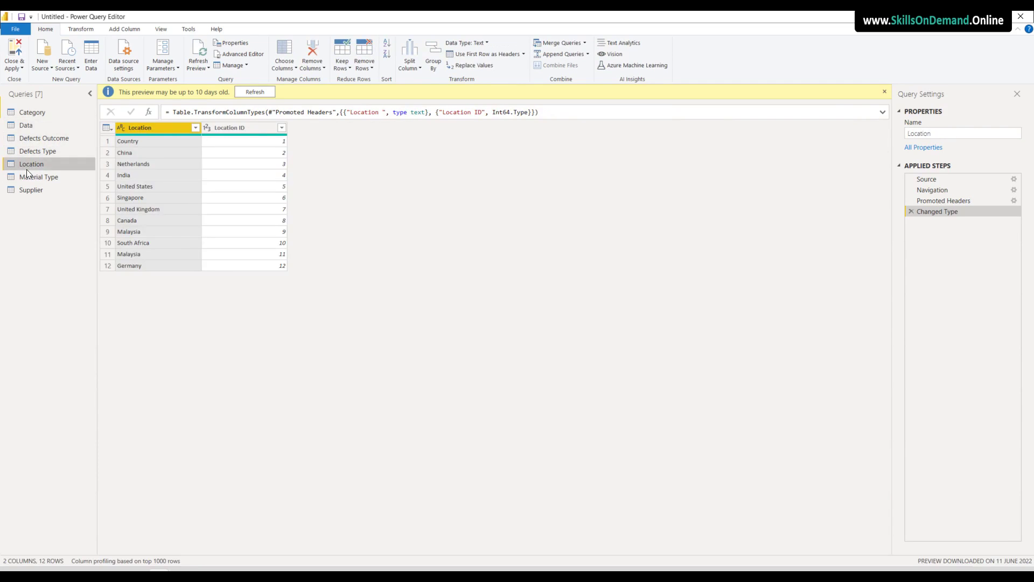
{"action": "left_click", "coordinate": [25, 175]}
{"action": "left_click", "coordinate": [25, 189]}
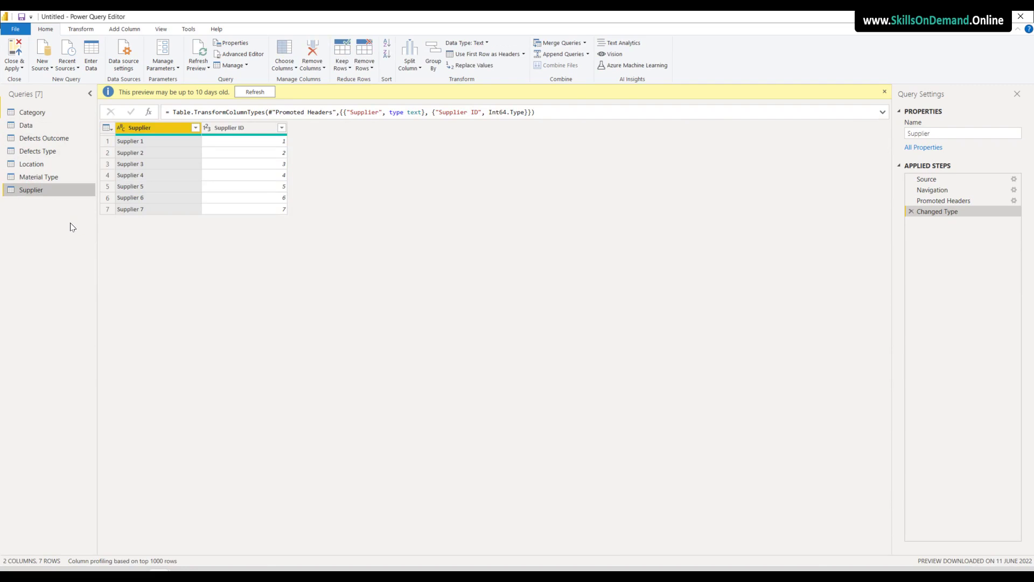
Revisit the queries back up from Material Type to Category
{"action": "left_click", "coordinate": [51, 178]}
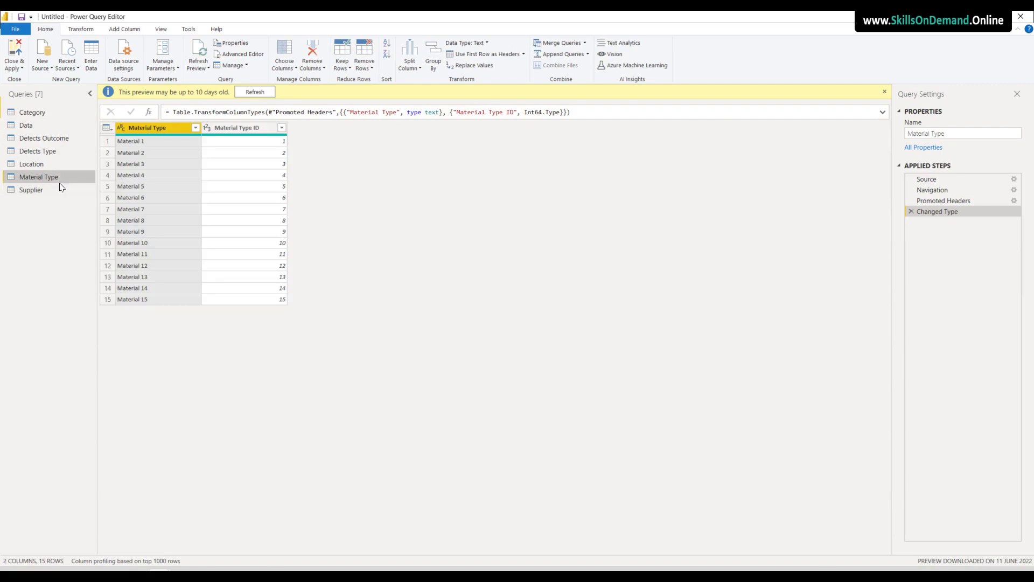
{"action": "left_click", "coordinate": [59, 163]}
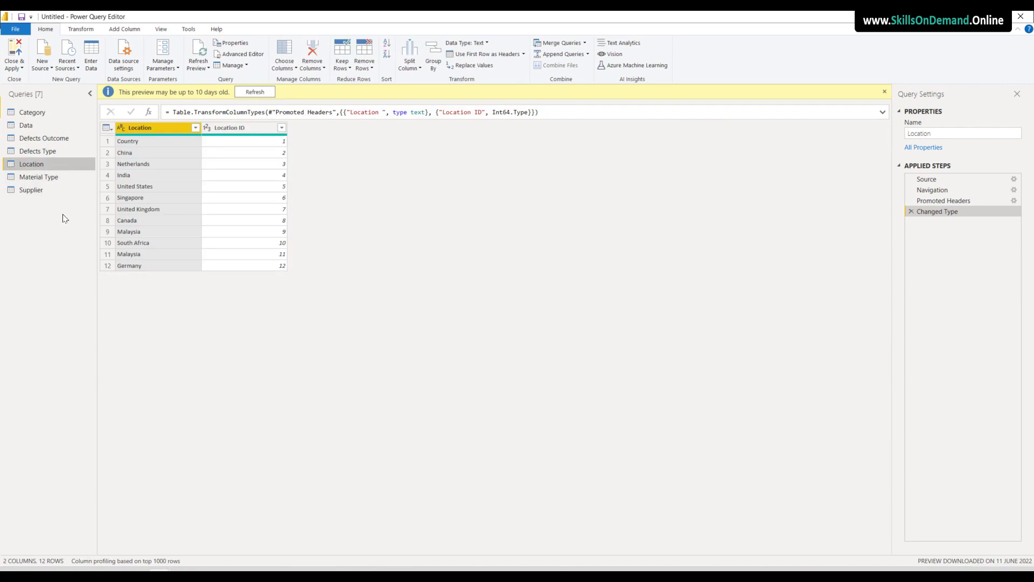
{"action": "left_click", "coordinate": [43, 150]}
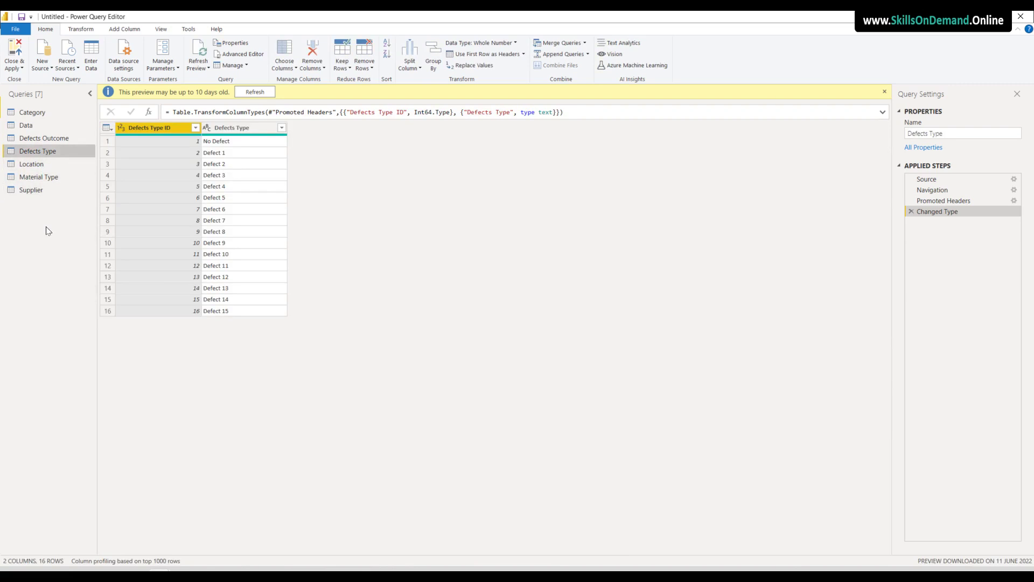
{"action": "left_click", "coordinate": [34, 136]}
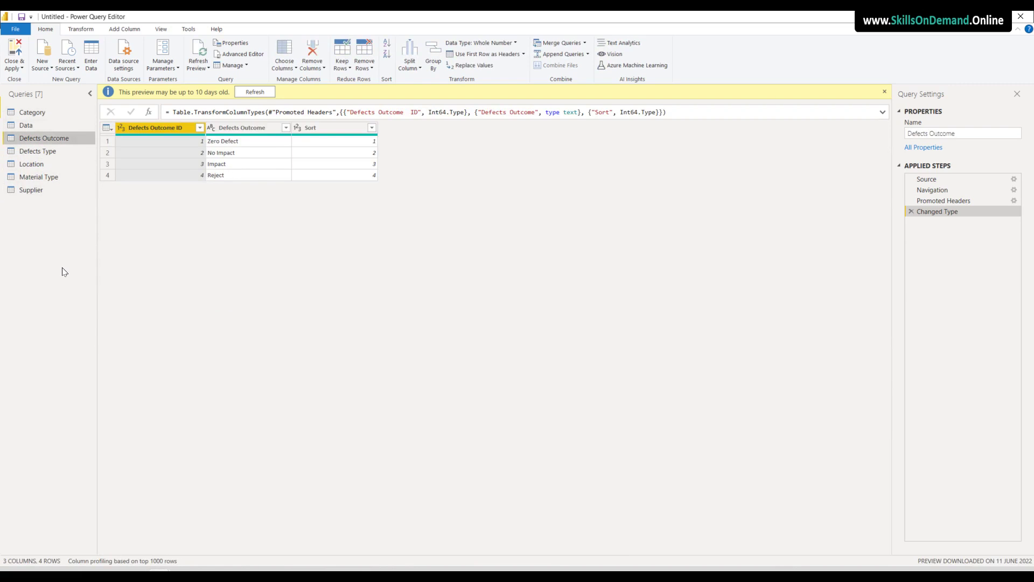
{"action": "left_click", "coordinate": [31, 126]}
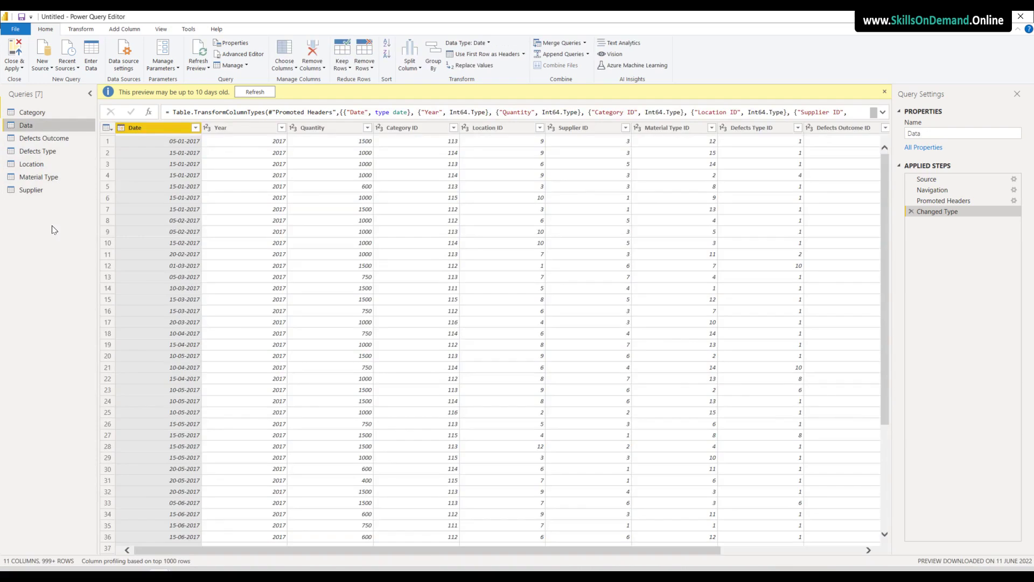
{"action": "left_click", "coordinate": [36, 112]}
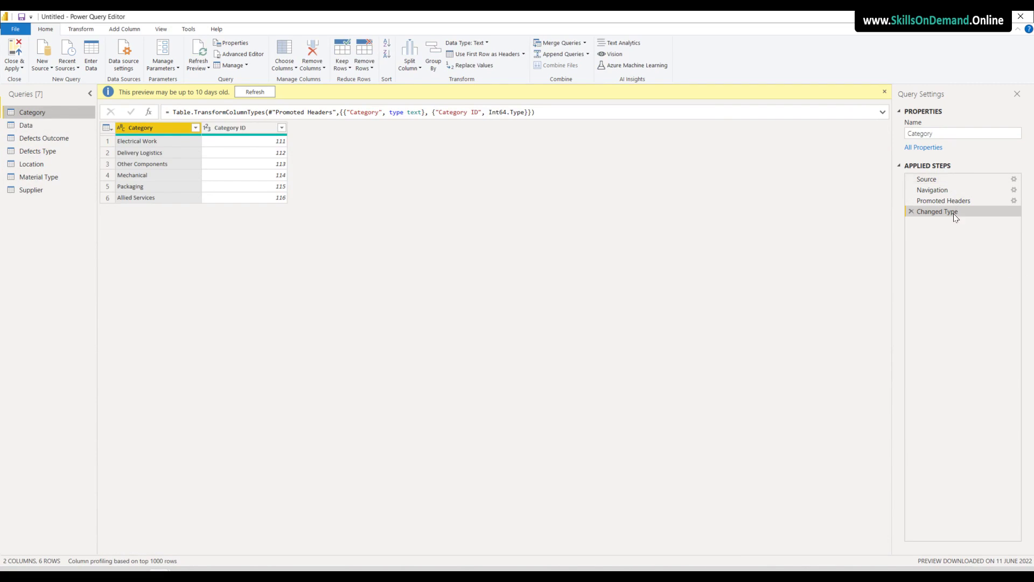
Step through the Category query's Source, Navigation, Promoted Headers and Changed Type steps
{"action": "left_click", "coordinate": [927, 179]}
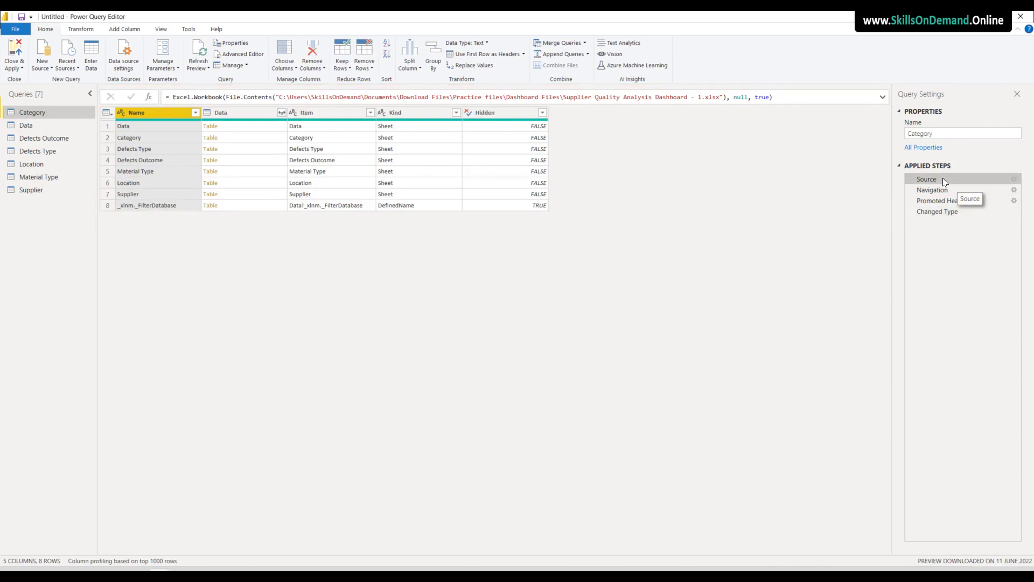
{"action": "left_click", "coordinate": [937, 190]}
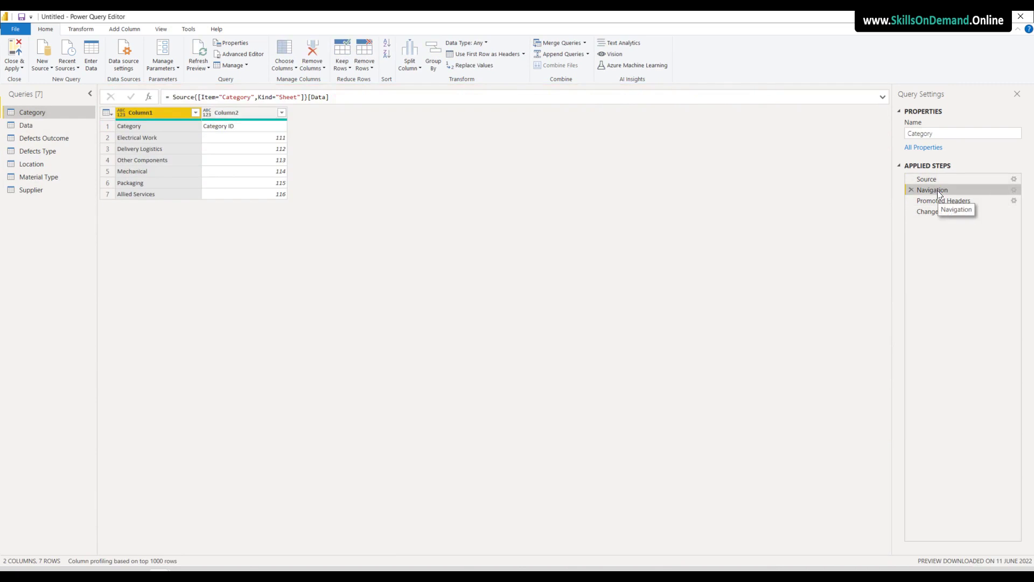
{"action": "left_click", "coordinate": [939, 201]}
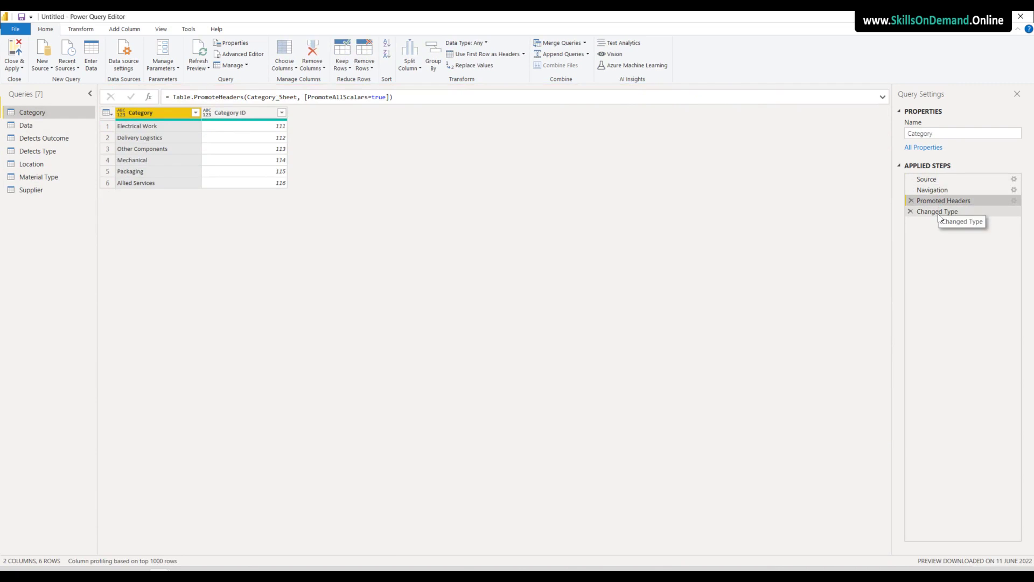
{"action": "left_click", "coordinate": [939, 214]}
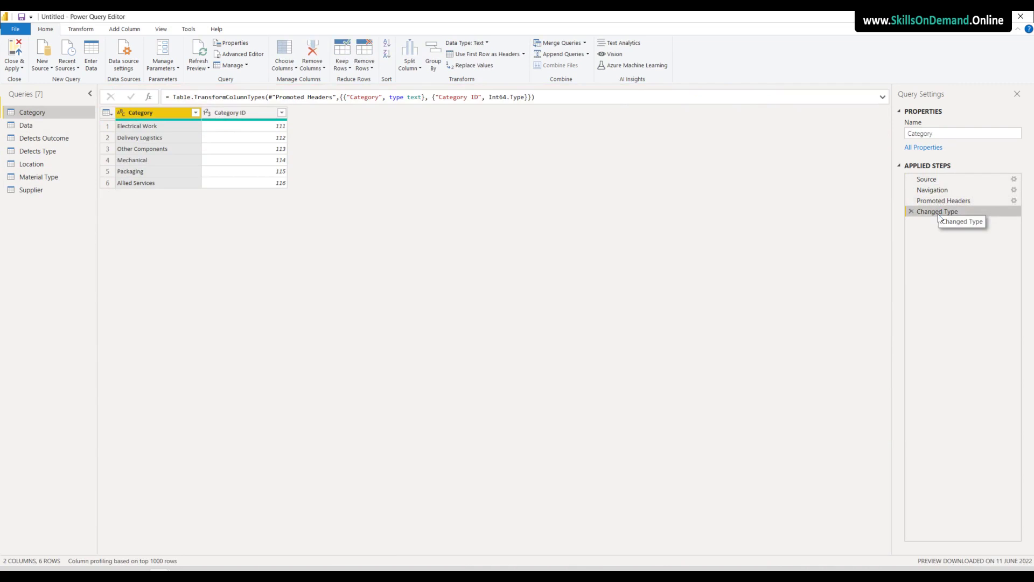
Step through the Data query's Source, Navigation, Promoted Headers and Changed Type steps
{"action": "left_click", "coordinate": [30, 126]}
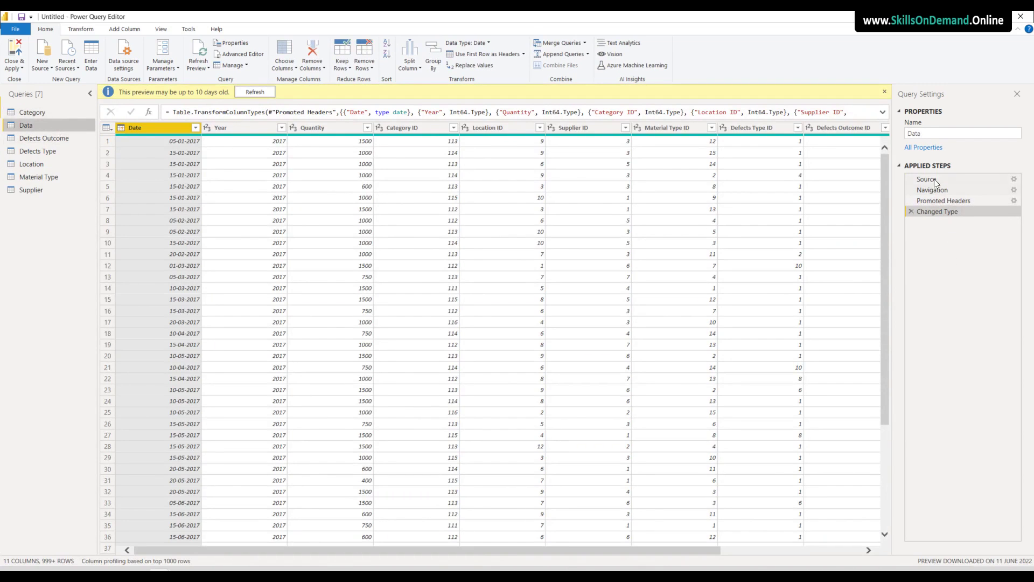
{"action": "left_click", "coordinate": [935, 179]}
{"action": "left_click", "coordinate": [933, 192]}
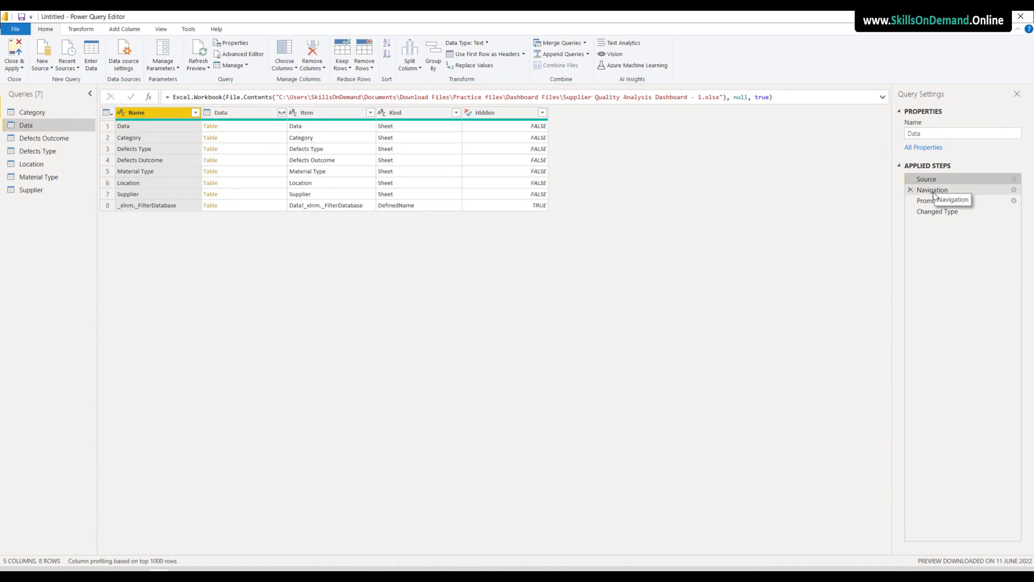
{"action": "left_click", "coordinate": [933, 200]}
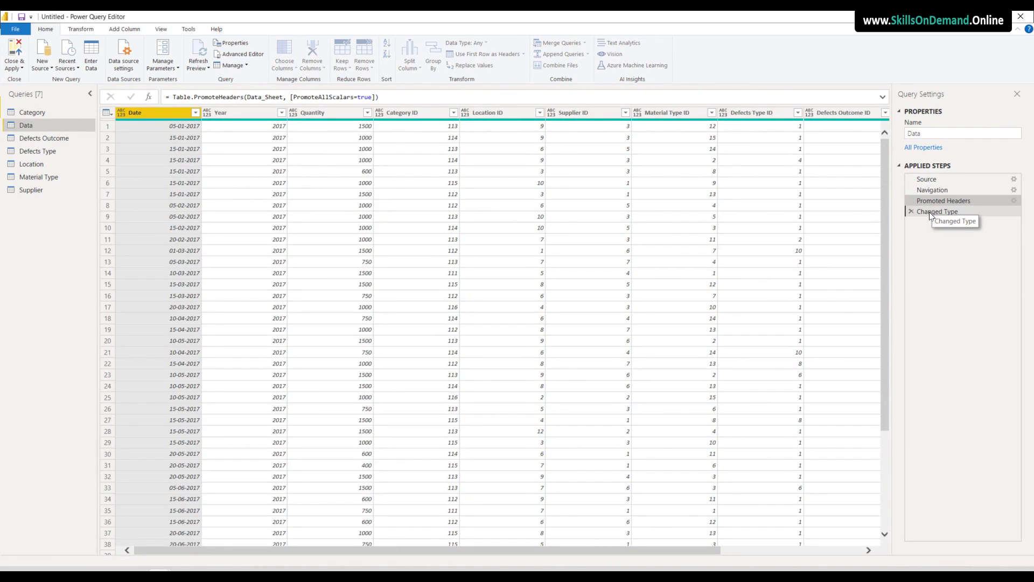
{"action": "left_click", "coordinate": [930, 212]}
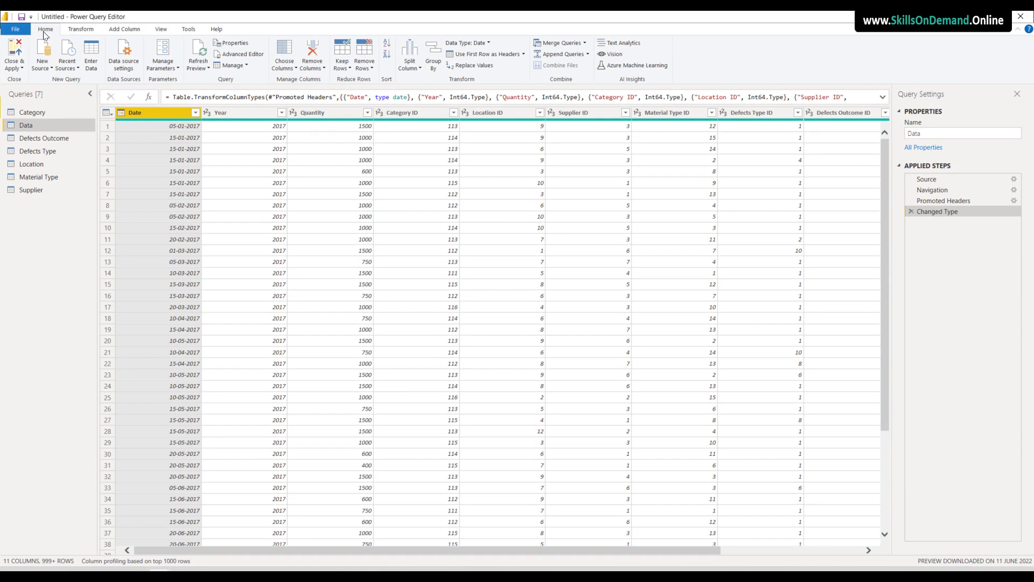
Close & Apply to load the seven tables, then switch to Data view
{"action": "left_click", "coordinate": [13, 54]}
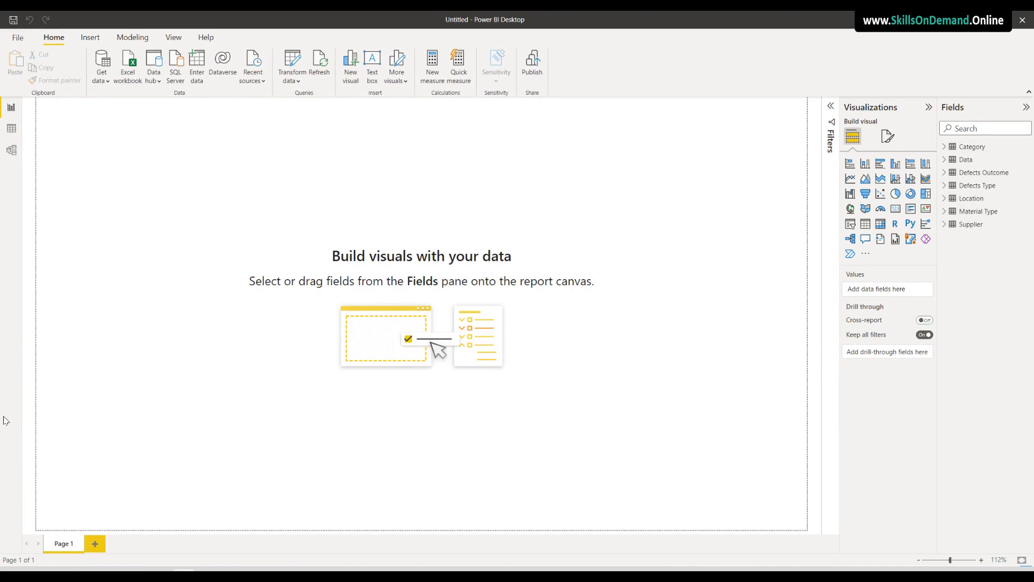
{"action": "left_click", "coordinate": [11, 108]}
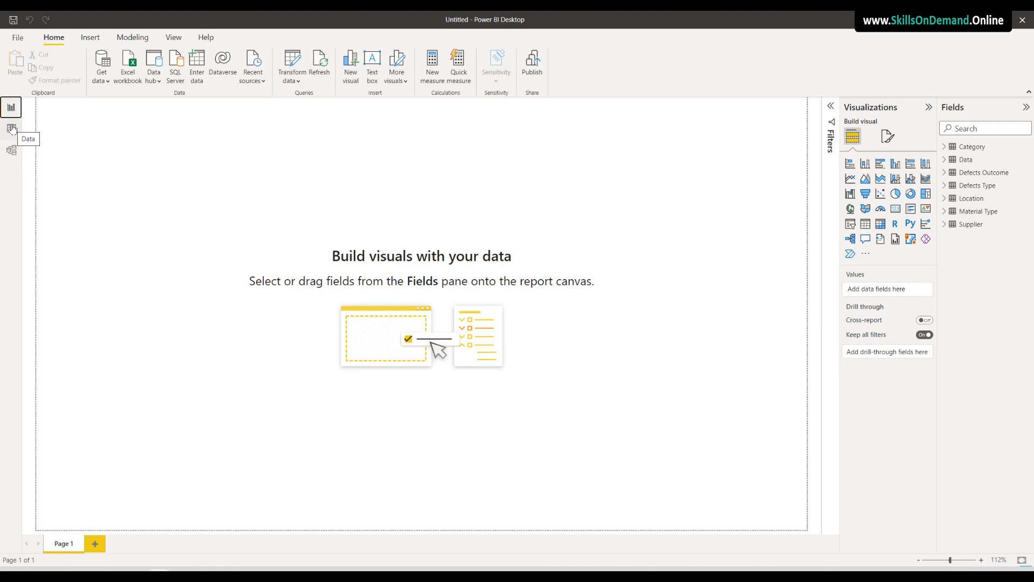
{"action": "left_click", "coordinate": [12, 128]}
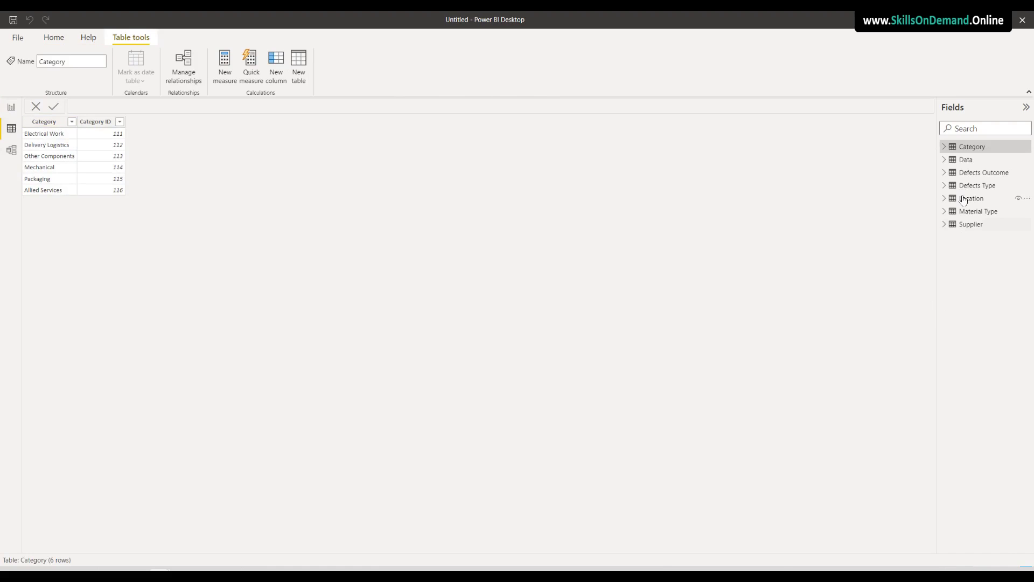
Browse the Data, Defects Outcome, Defects Type, Location, Material Type and Supplier tables, then open Model view
{"action": "left_click", "coordinate": [966, 160]}
{"action": "left_click", "coordinate": [970, 173]}
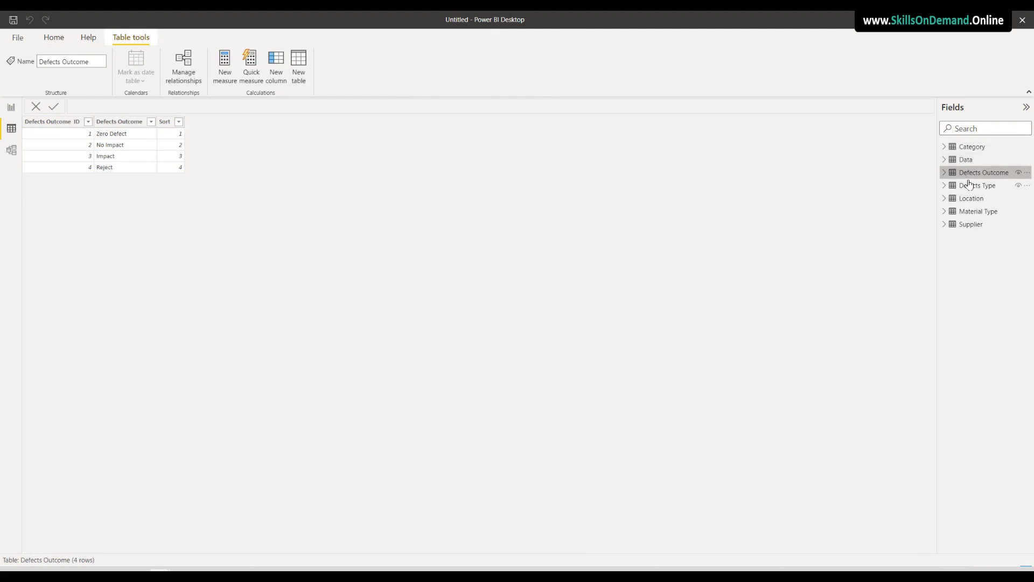
{"action": "left_click", "coordinate": [970, 187]}
{"action": "left_click", "coordinate": [970, 199]}
{"action": "left_click", "coordinate": [970, 211]}
{"action": "left_click", "coordinate": [970, 225]}
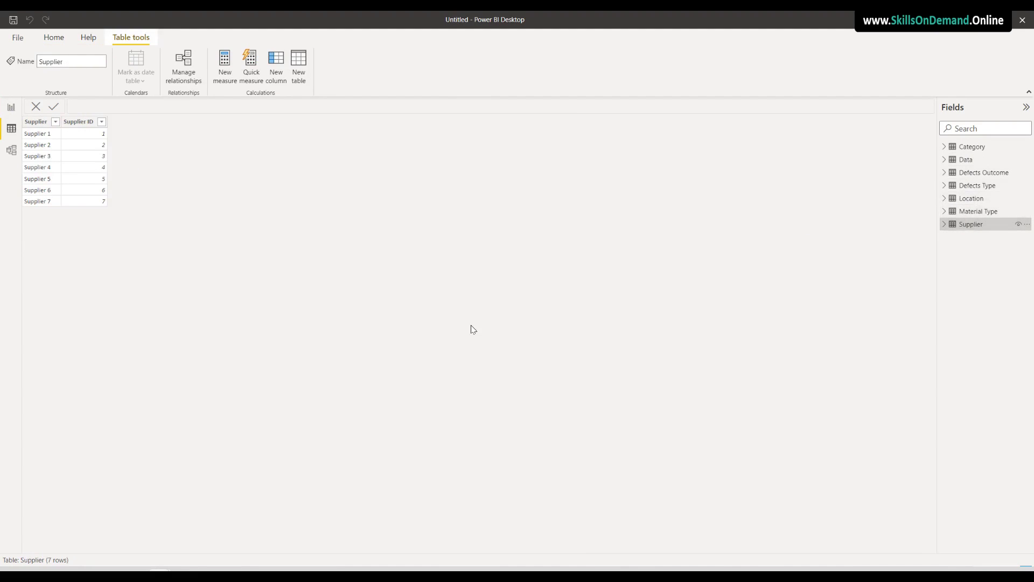
{"action": "left_click", "coordinate": [11, 154]}
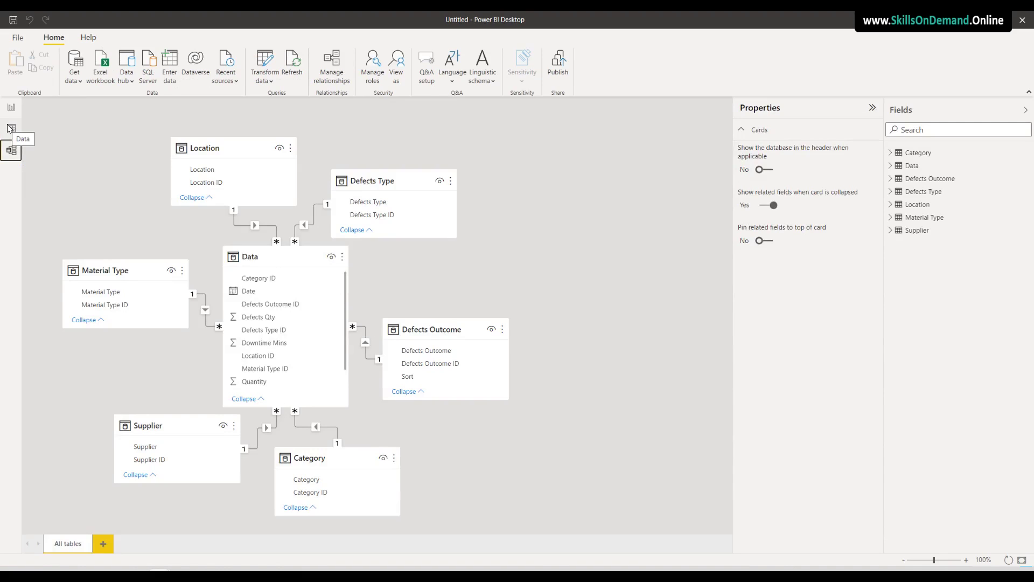
{"action": "left_click", "coordinate": [10, 129]}
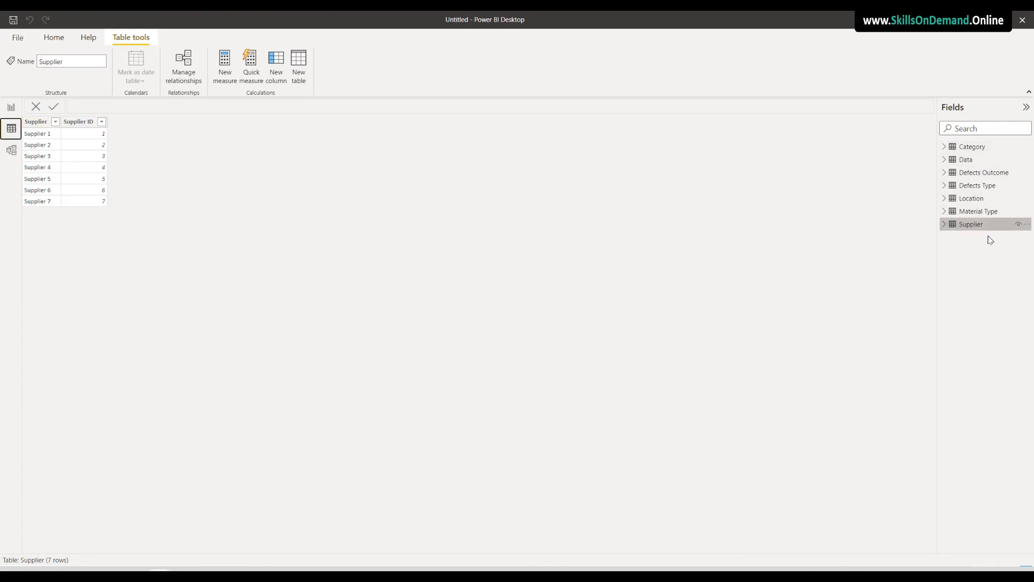
Browse Data, Category, Defects Outcome, Defects Type, Location, Material Type and Supplier, ending on Data
{"action": "left_click", "coordinate": [974, 162]}
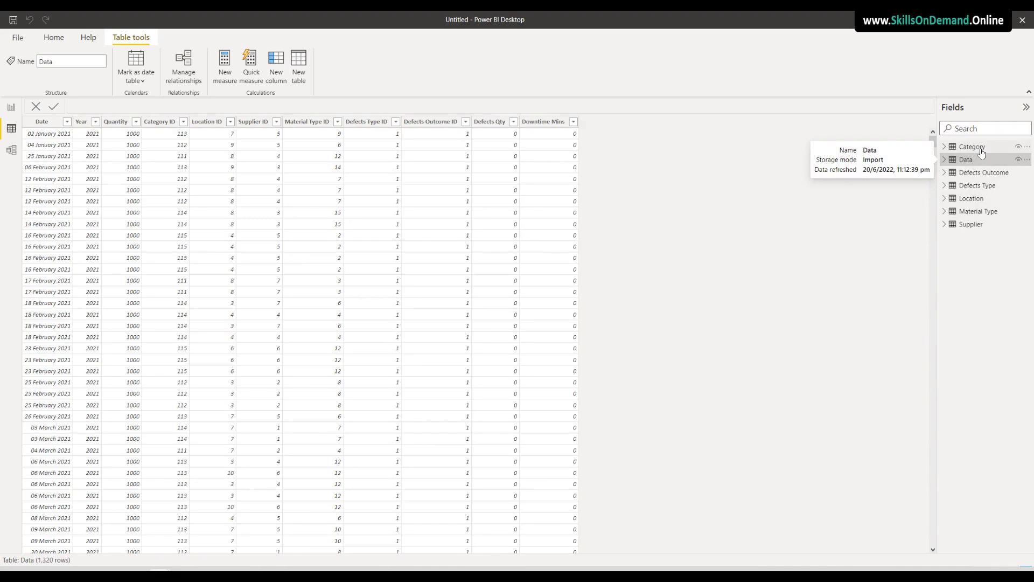
{"action": "left_click", "coordinate": [980, 150]}
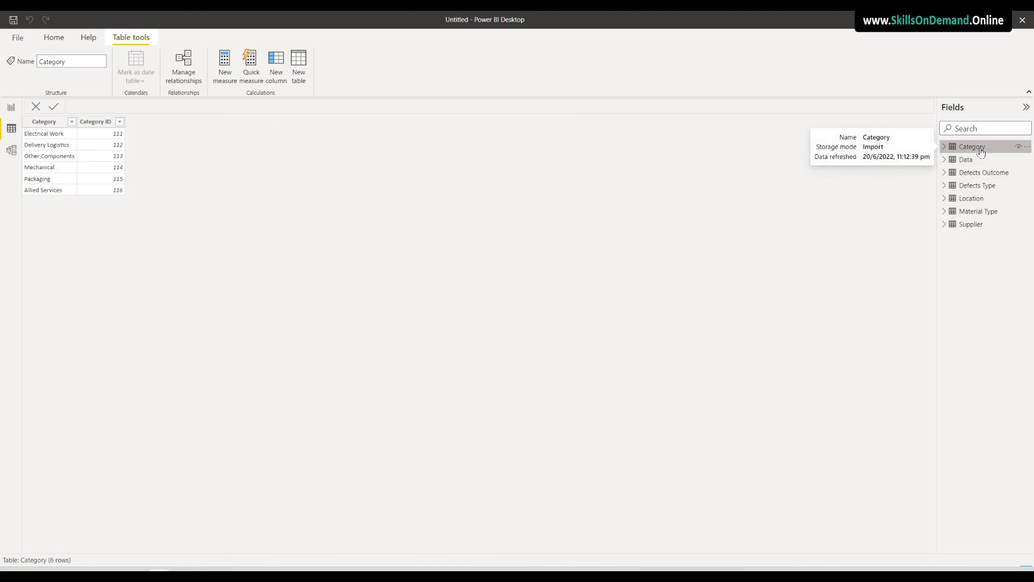
{"action": "left_click", "coordinate": [981, 176]}
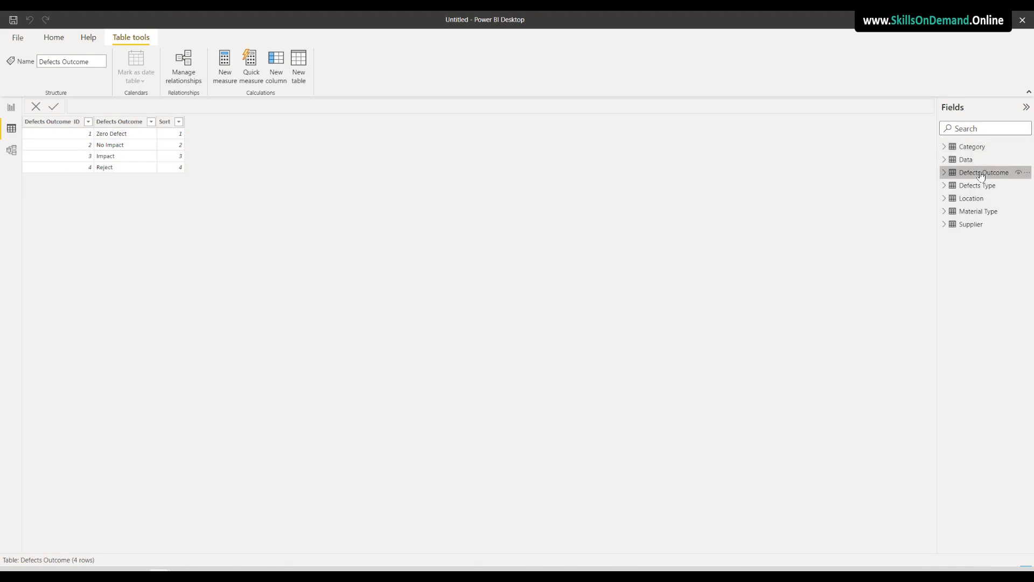
{"action": "left_click", "coordinate": [975, 186]}
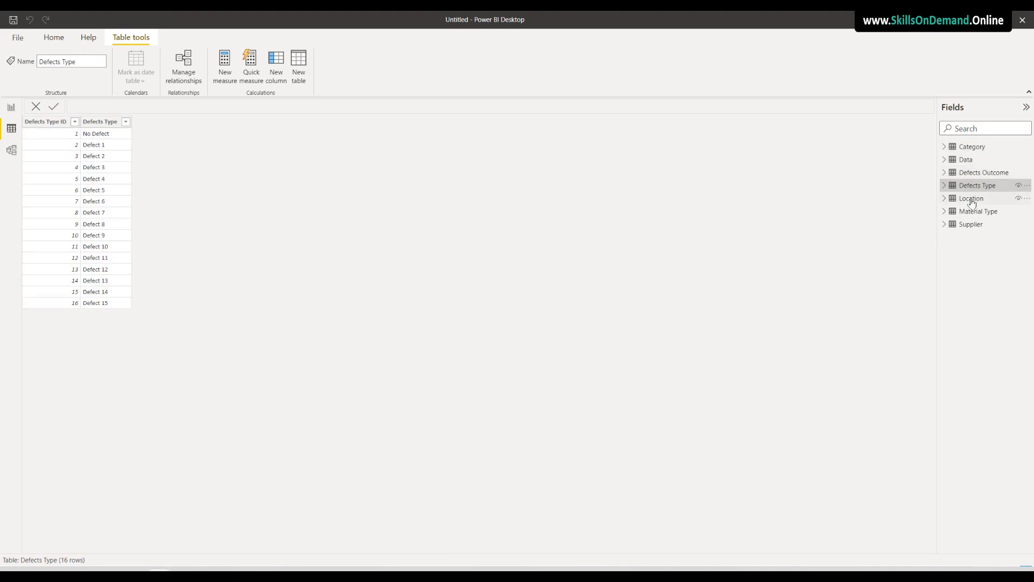
{"action": "left_click", "coordinate": [972, 200]}
{"action": "left_click", "coordinate": [967, 212]}
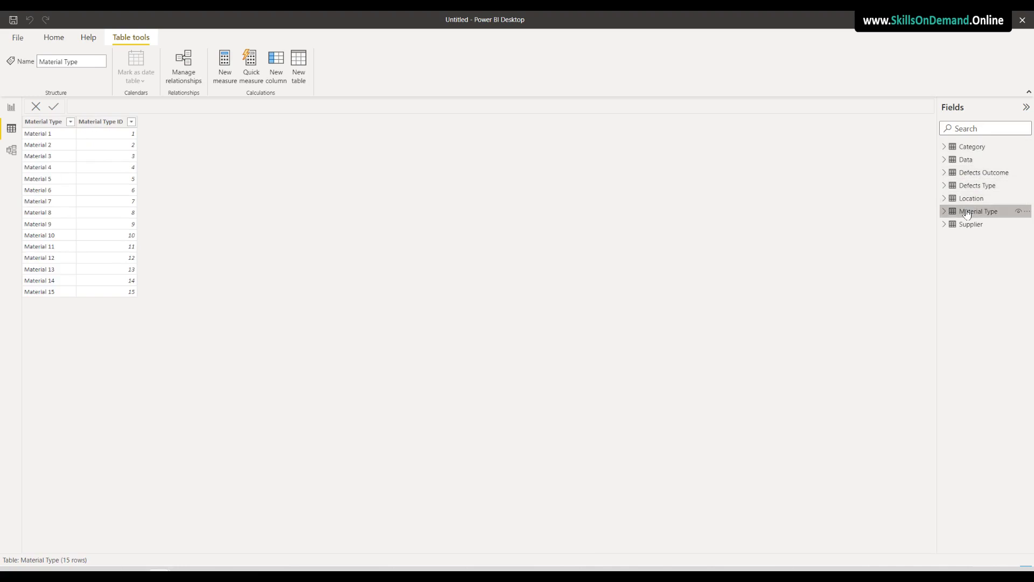
{"action": "left_click", "coordinate": [970, 225]}
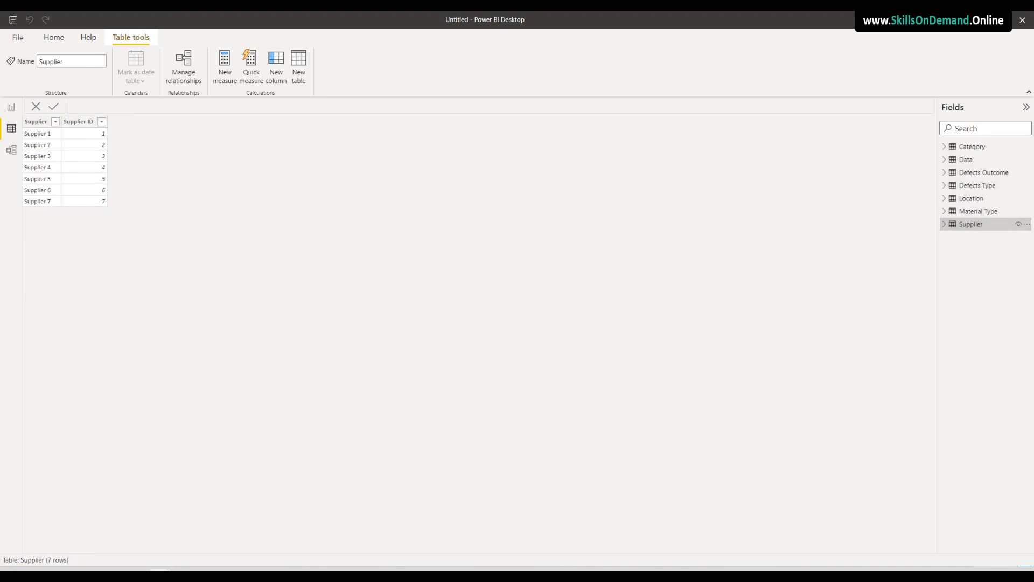
{"action": "left_click", "coordinate": [967, 162]}
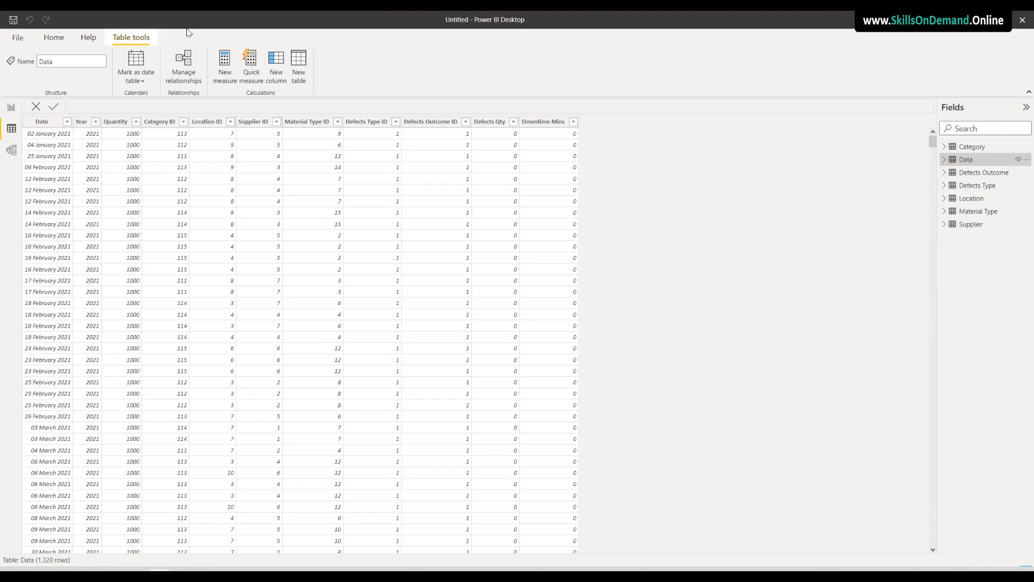
Create a new table 'Calendar =' with lines VAR CALTable = CALENDARAUTO() and VAR CalendarTable
{"action": "left_click", "coordinate": [296, 62]}
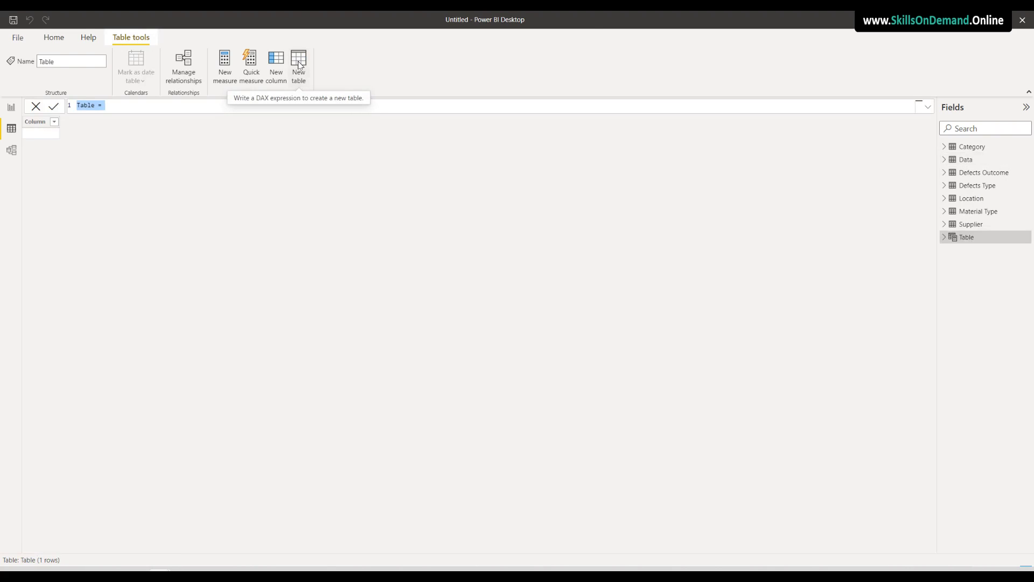
{"action": "type", "text": "Calendar ="}
{"action": "key", "text": "shift+Return"}
{"action": "key", "text": "shift+Return"}
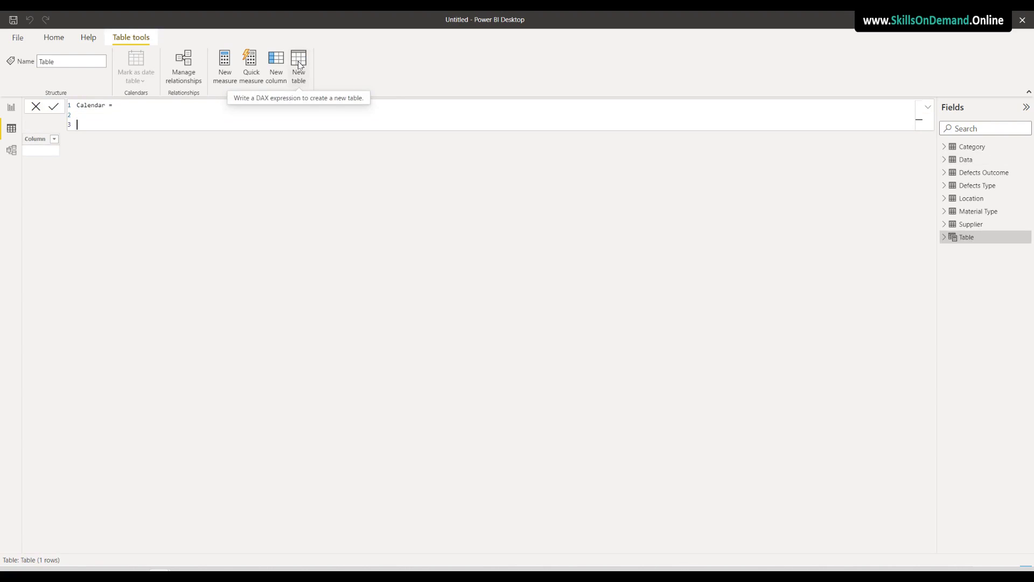
{"action": "type", "text": "VA"}
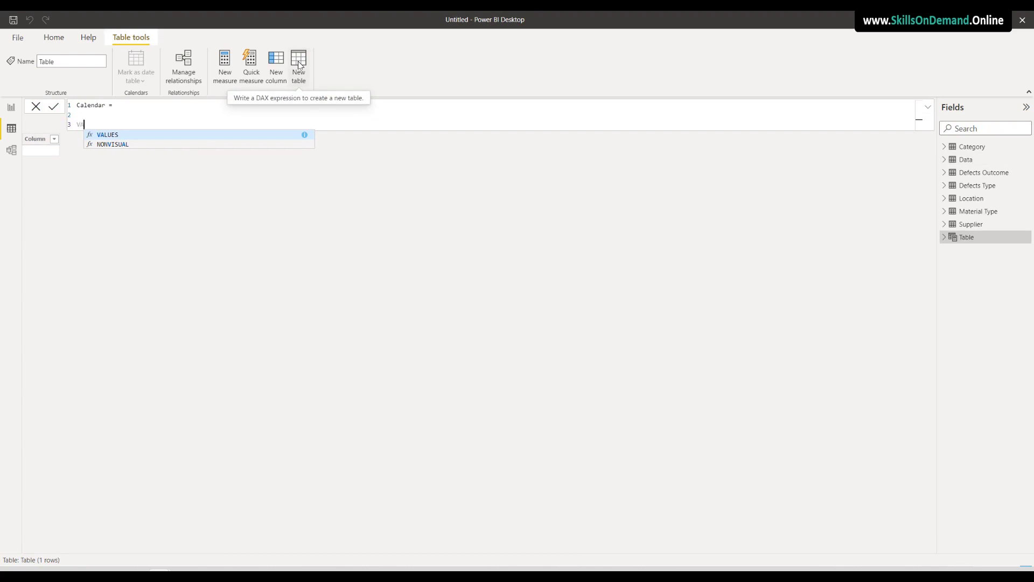
{"action": "type", "text": "R C"}
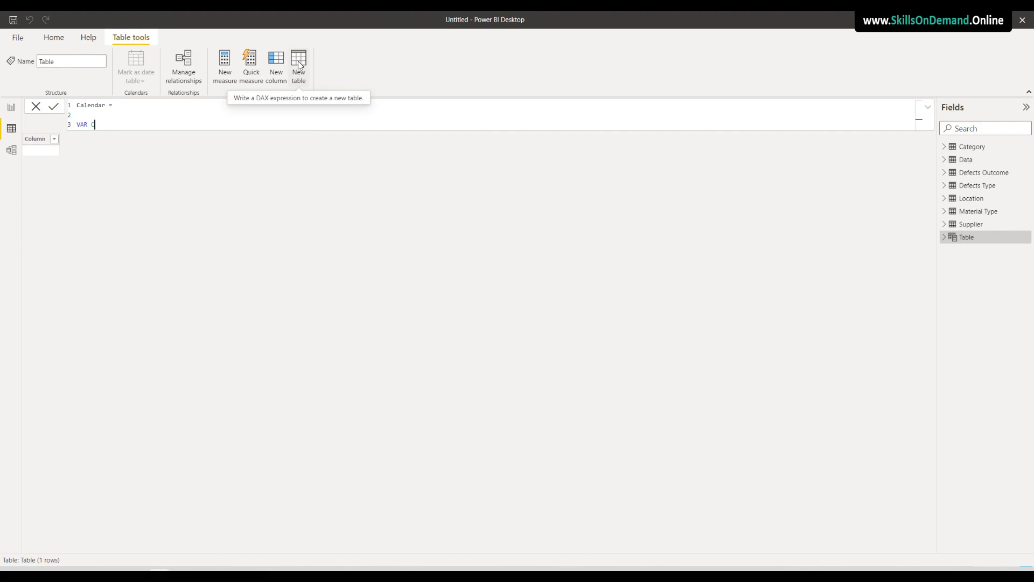
{"action": "type", "text": "ALTable = Cale"}
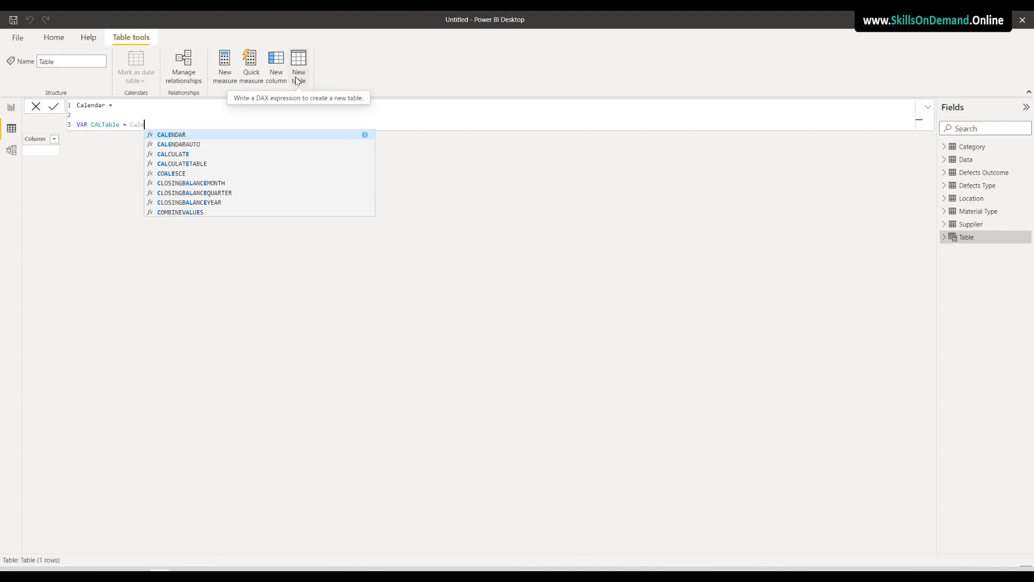
{"action": "left_click", "coordinate": [198, 144]}
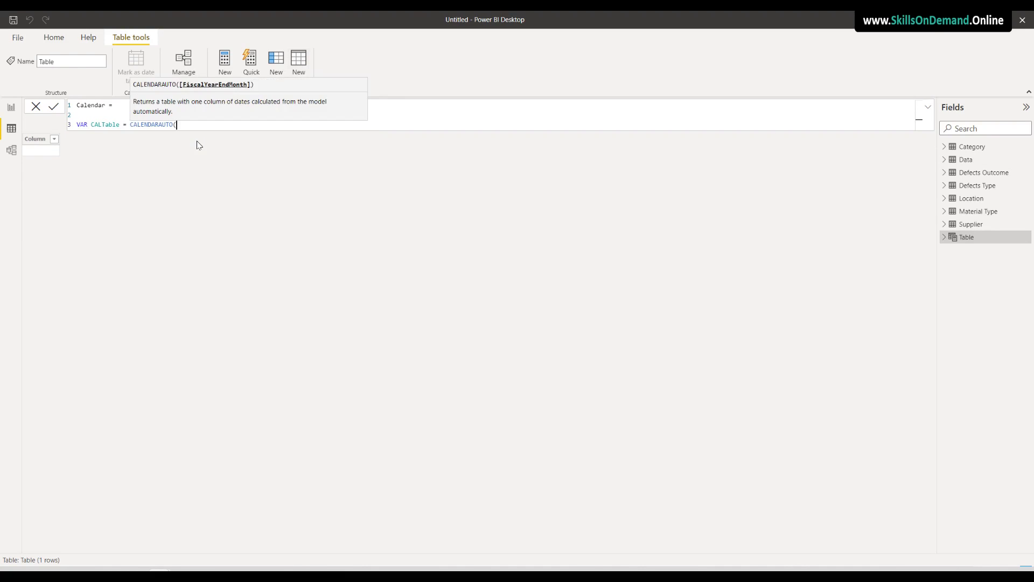
{"action": "type", "text": ")"}
{"action": "key", "text": "shift+Return"}
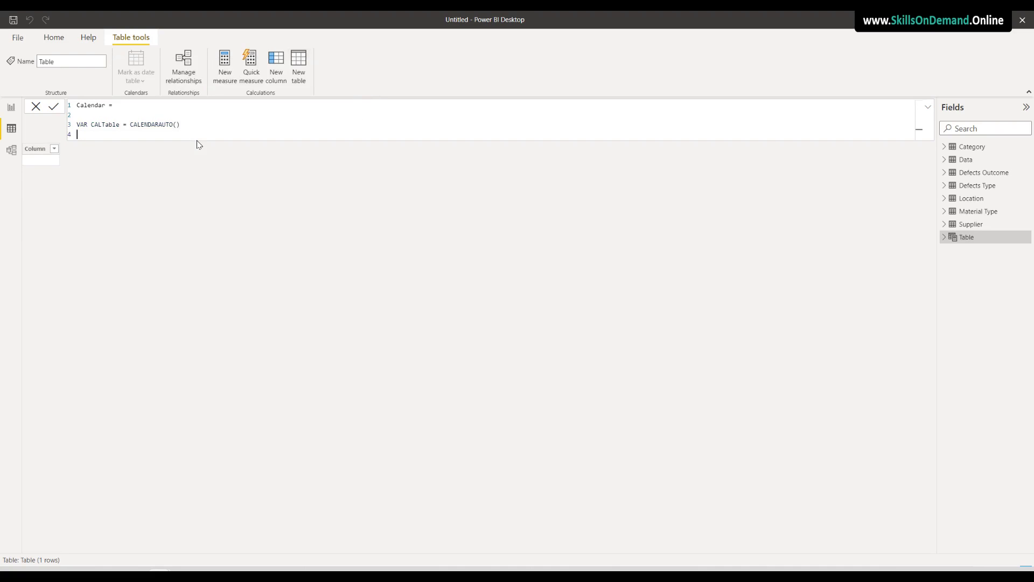
{"action": "type", "text": "VAR CalendarTable ="}
{"action": "key", "text": "shift+Return"}
Start CalendarTable's expression as ADDCOLUMNS(CALTable, on indented lines
{"action": "key", "text": "Tab"}
{"action": "type", "text": "Add"}
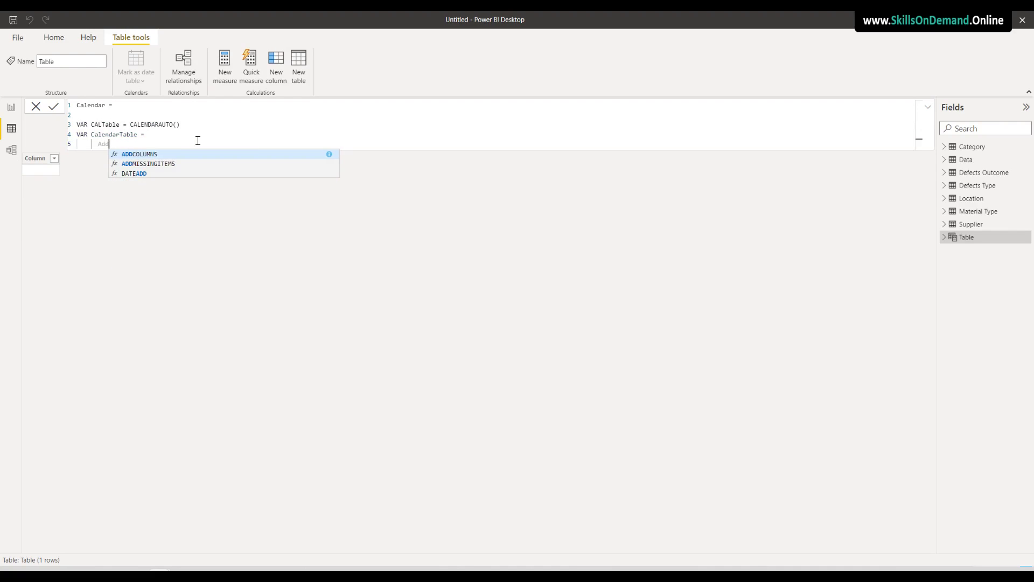
{"action": "left_click", "coordinate": [158, 154]}
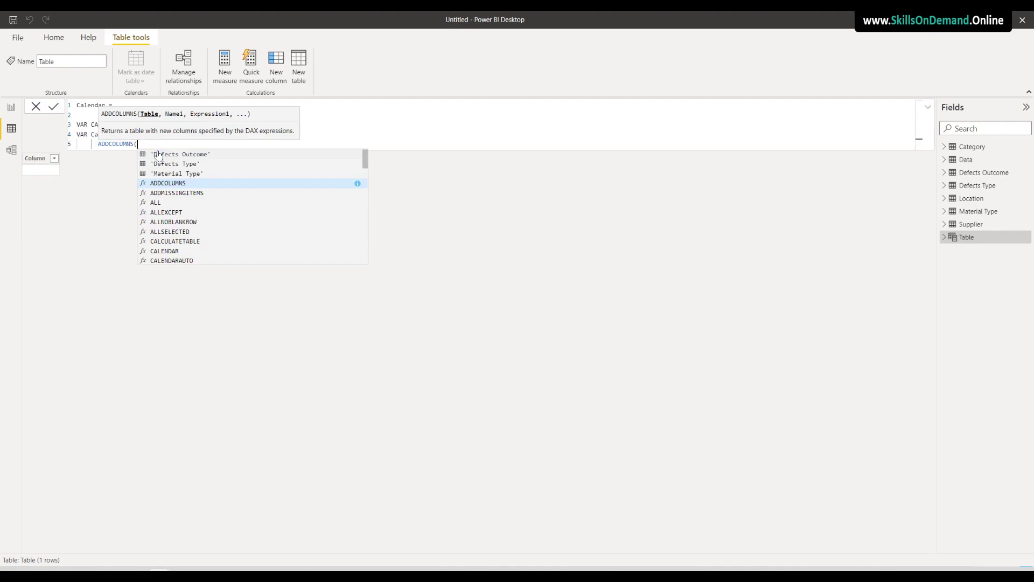
{"action": "key", "text": "shift+Return"}
{"action": "type", "text": "Cal"}
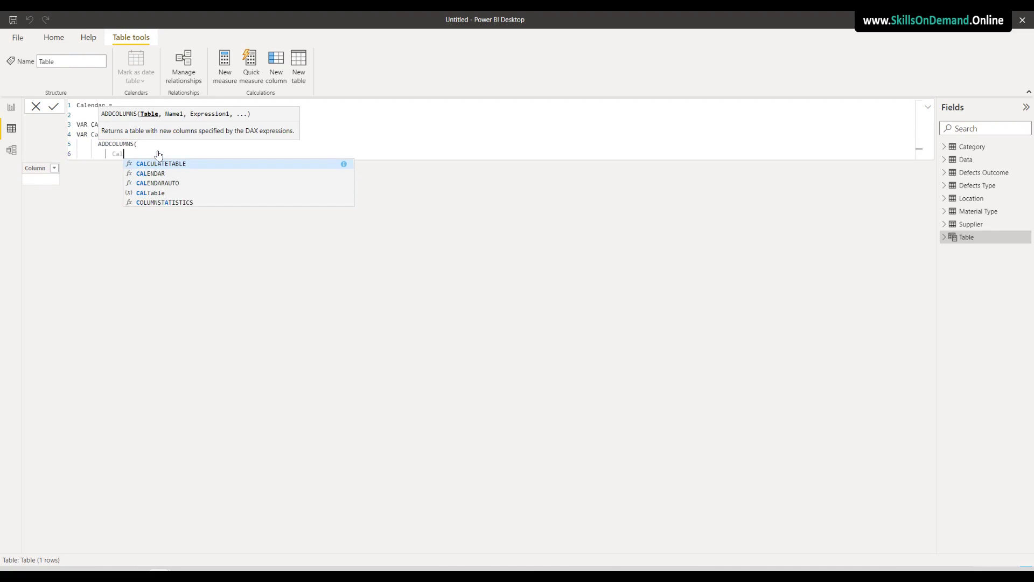
{"action": "left_click", "coordinate": [150, 193]}
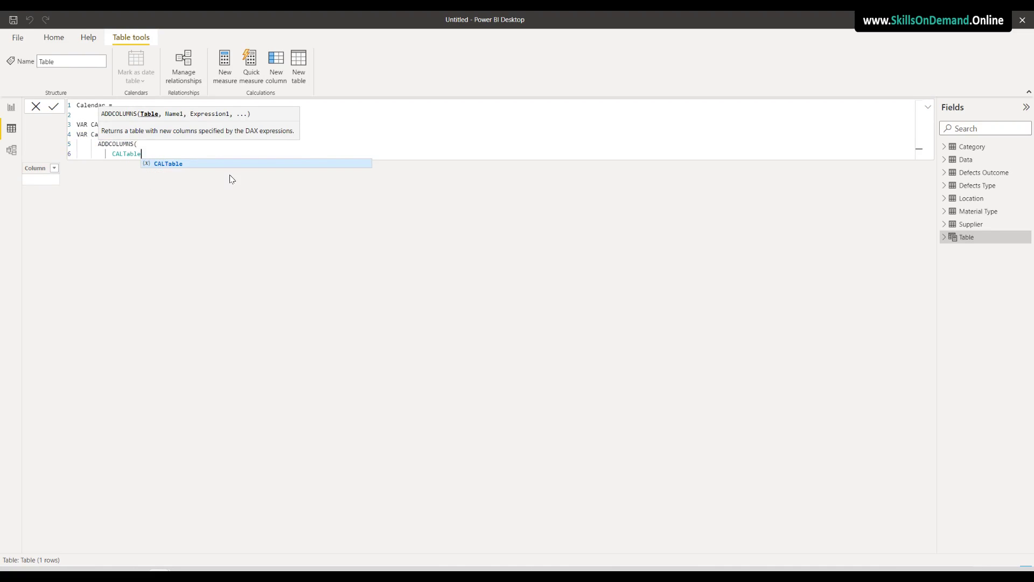
{"action": "left_click", "coordinate": [362, 131]}
{"action": "left_click", "coordinate": [177, 155]}
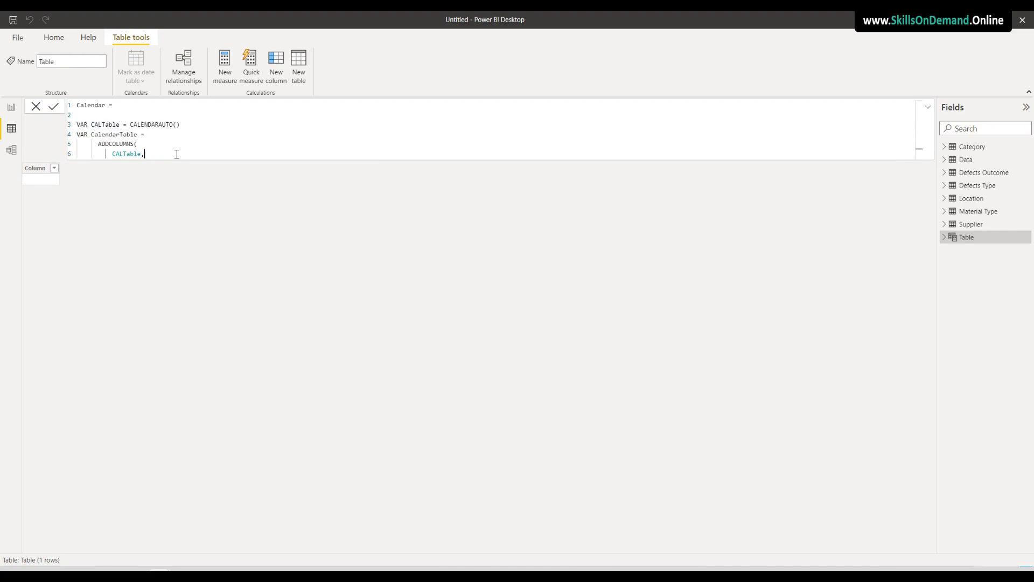
{"action": "type", "text": ","}
{"action": "key", "text": "shift+Return"}
Add the "Year" column as FORMAT([Date], "yyyy")
{"action": "type", "text": "\""}
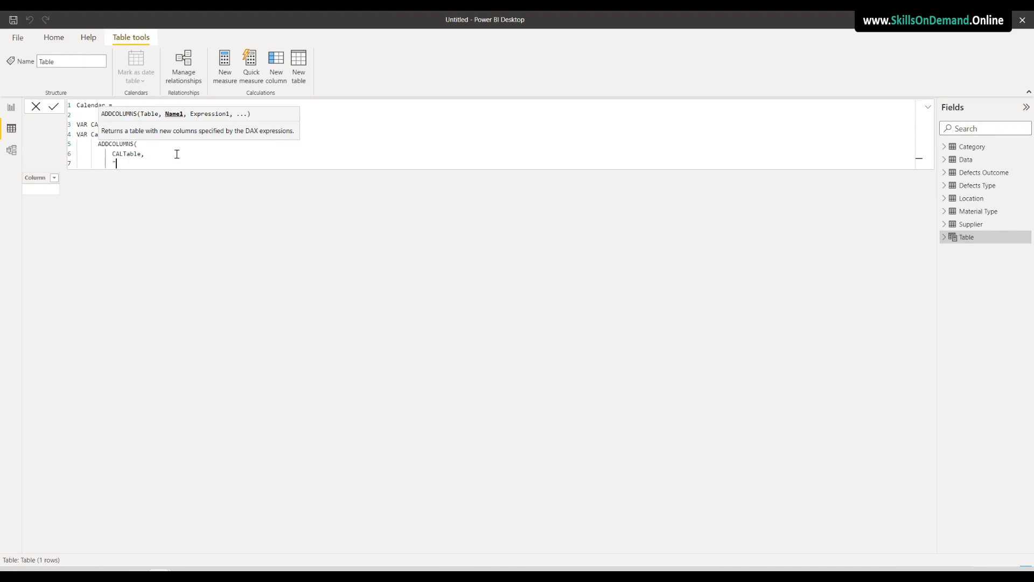
{"action": "type", "text": "Year\", Forma"}
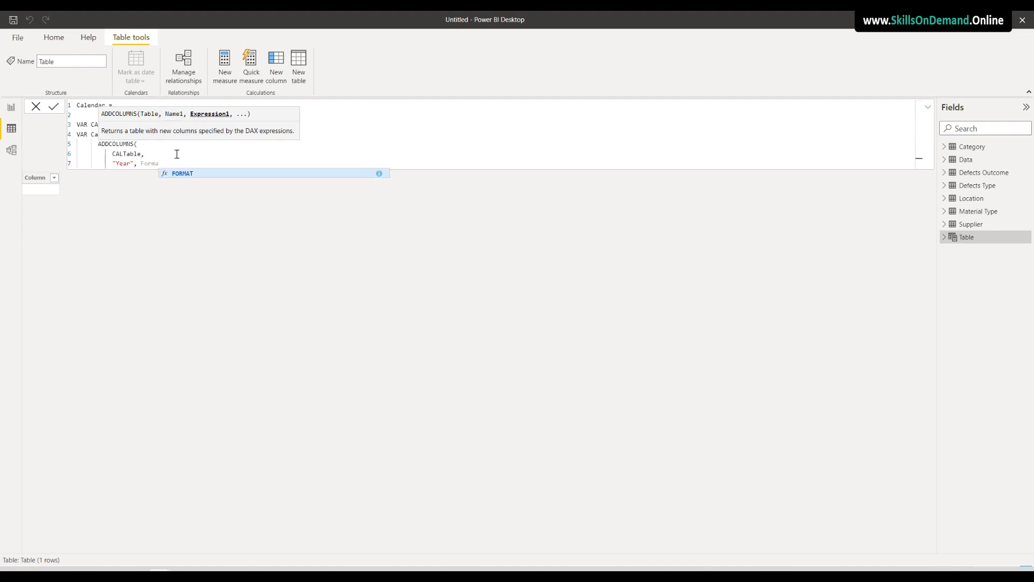
{"action": "left_click", "coordinate": [181, 175]}
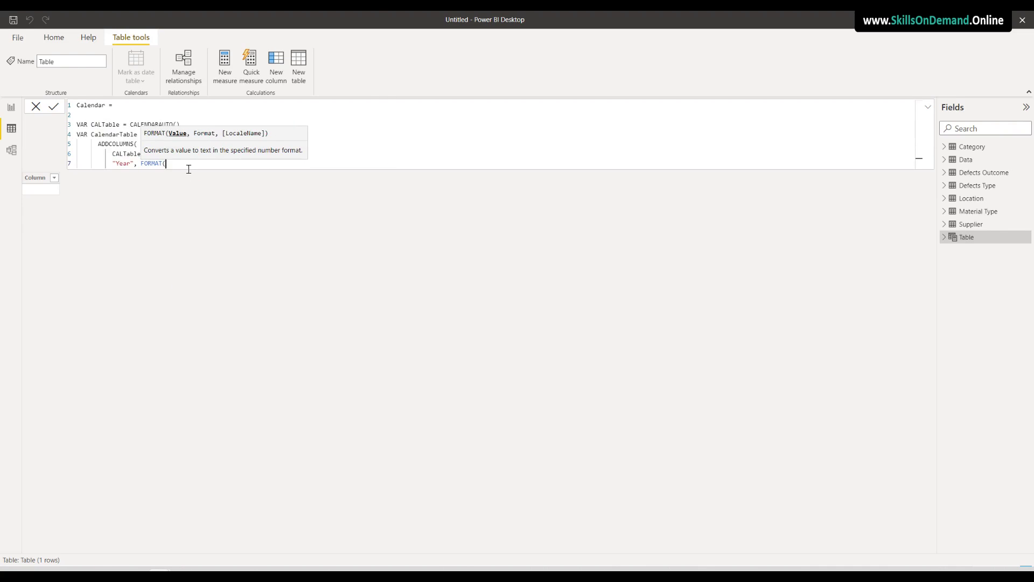
{"action": "type", "text": "["}
{"action": "left_click", "coordinate": [191, 173]}
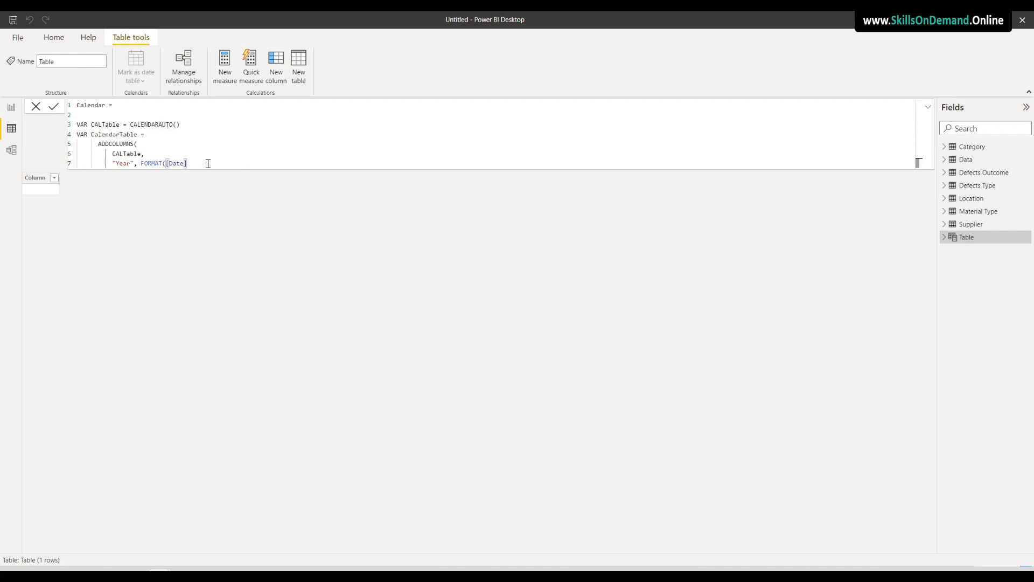
{"action": "type", "text": ", "}
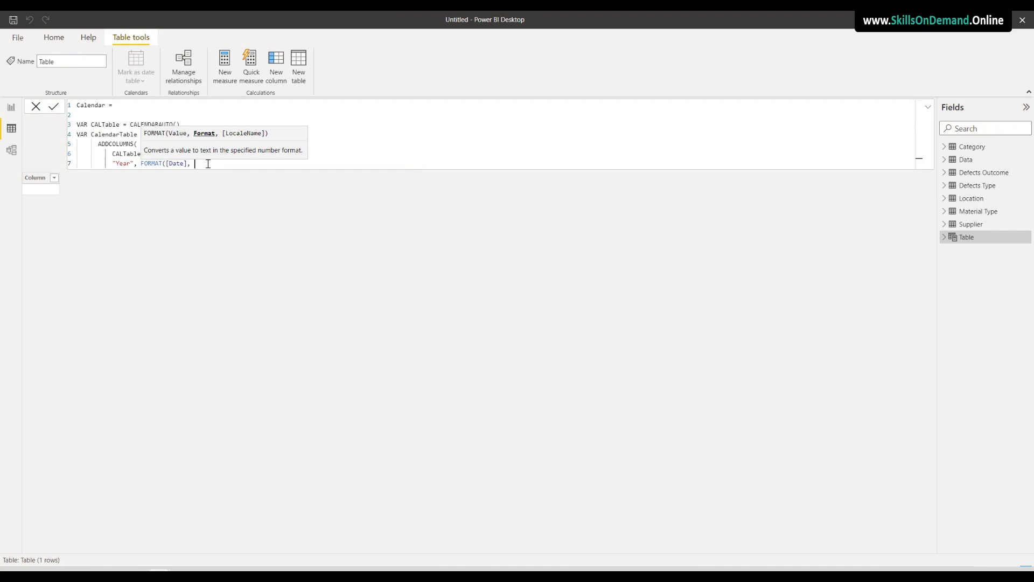
{"action": "type", "text": "\"yyyy"}
{"action": "type", "text": ")"}
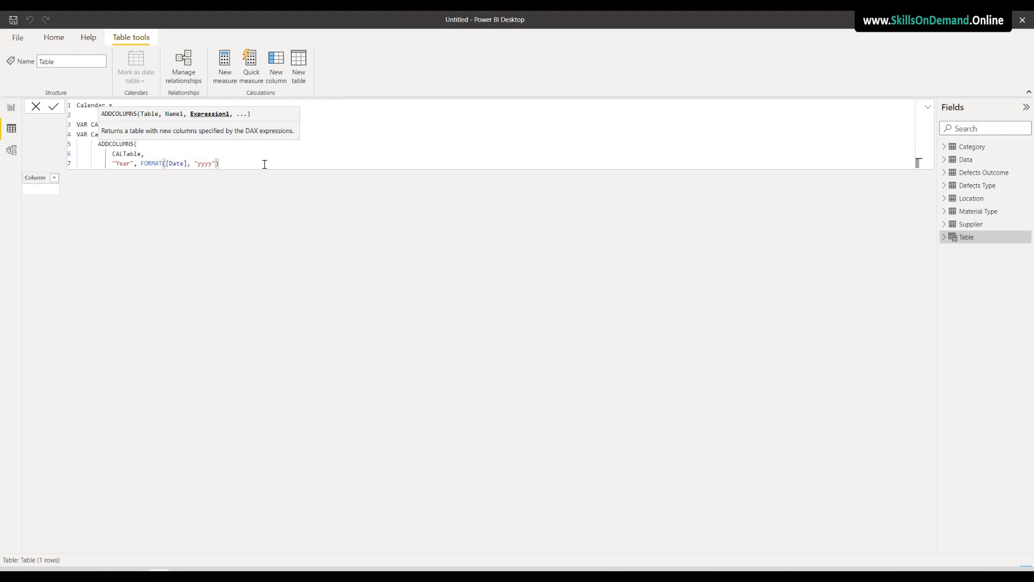
{"action": "type", "text": ","}
{"action": "key", "text": "shift+Return"}
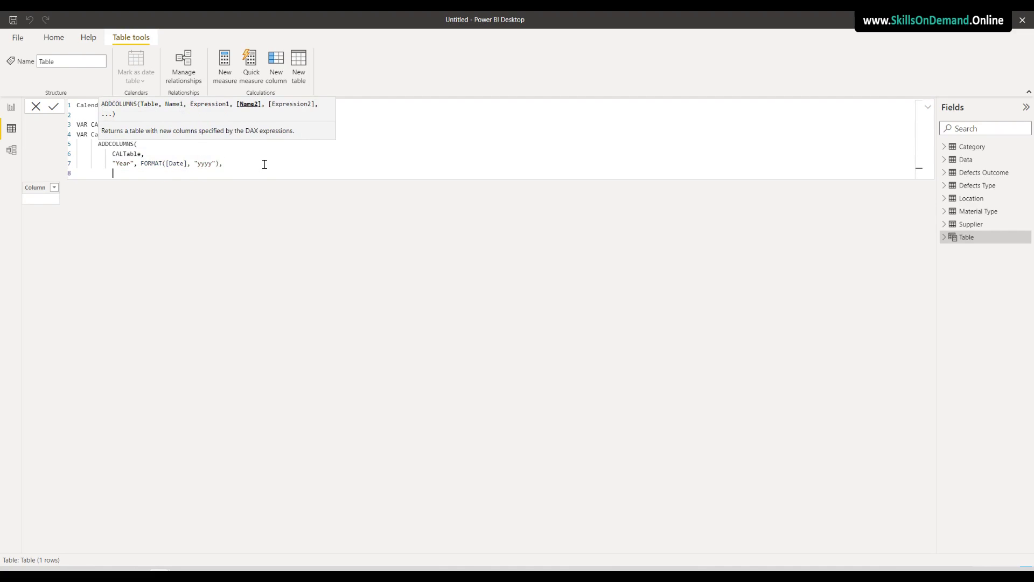
Add the "Month No" column as MONTH([Date])
{"action": "type", "text": "\"Month No\", Month"}
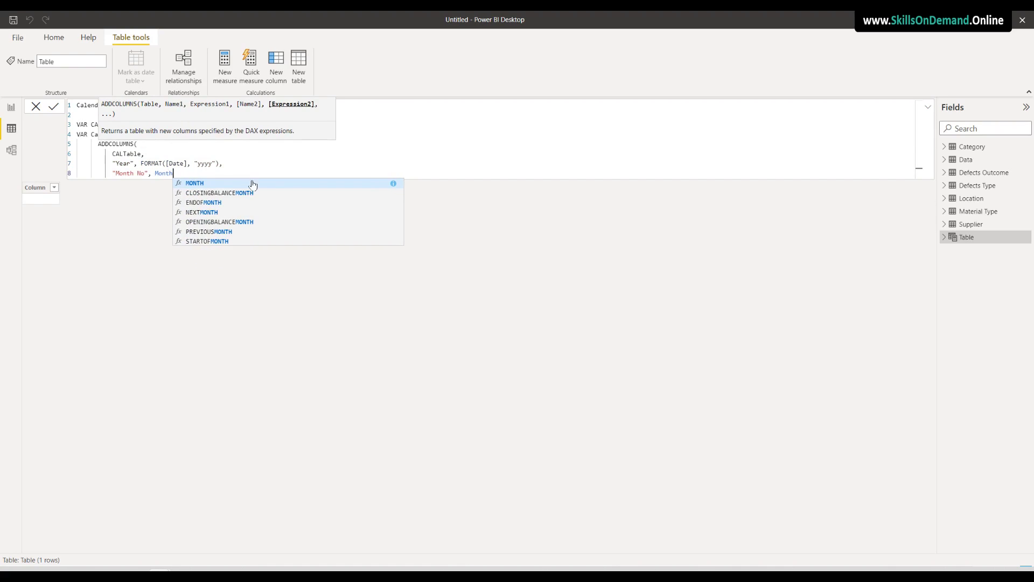
{"action": "left_click", "coordinate": [202, 187]}
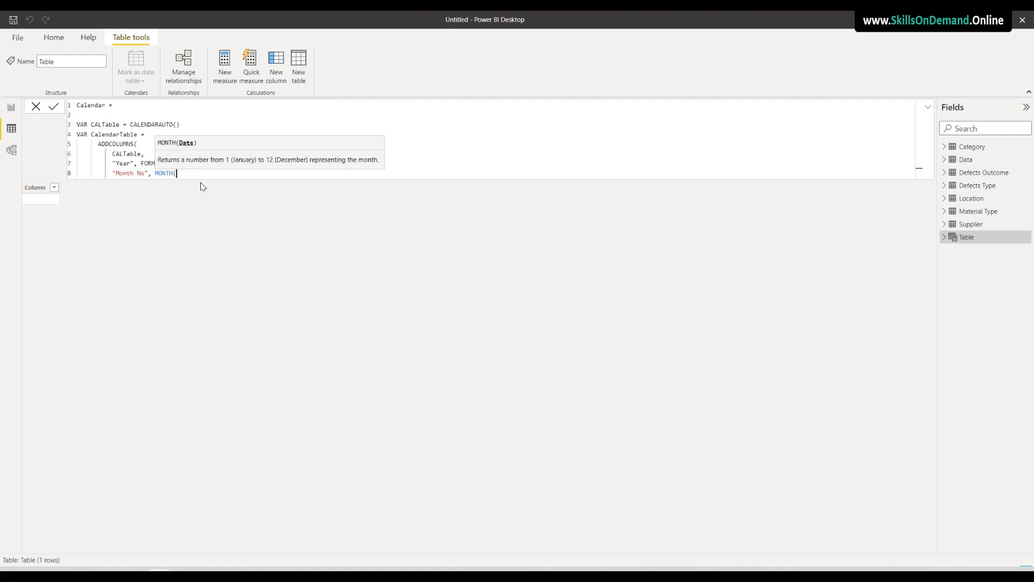
{"action": "type", "text": "["}
{"action": "left_click", "coordinate": [200, 186]}
{"action": "type", "text": "),"}
{"action": "key", "text": "shift+Return"}
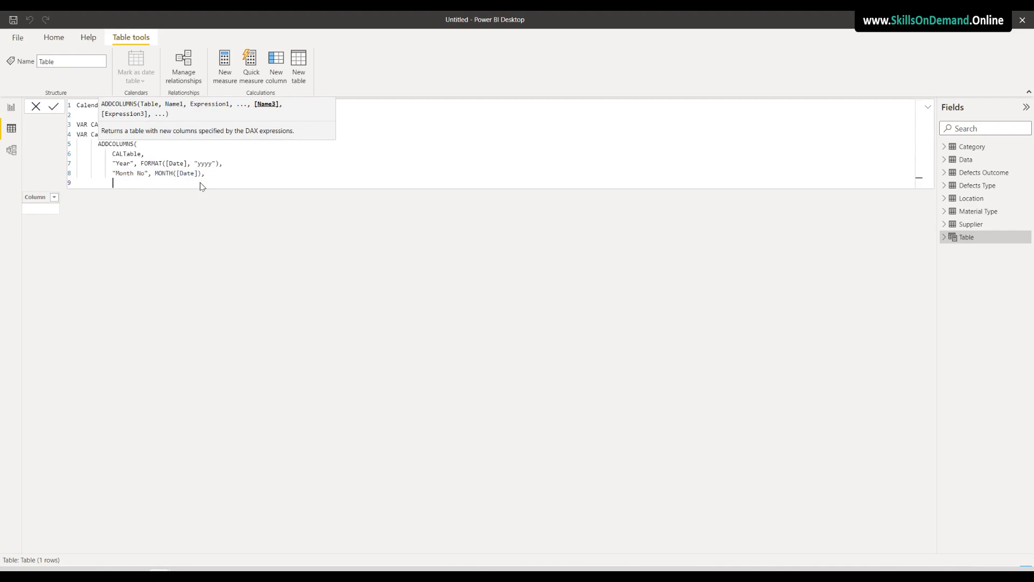
Add the "Month" column as FORMAT([Date], "mmm"), close ADDCOLUMNS, and begin the Return line
{"action": "type", "text": "\"Month\", Forma"}
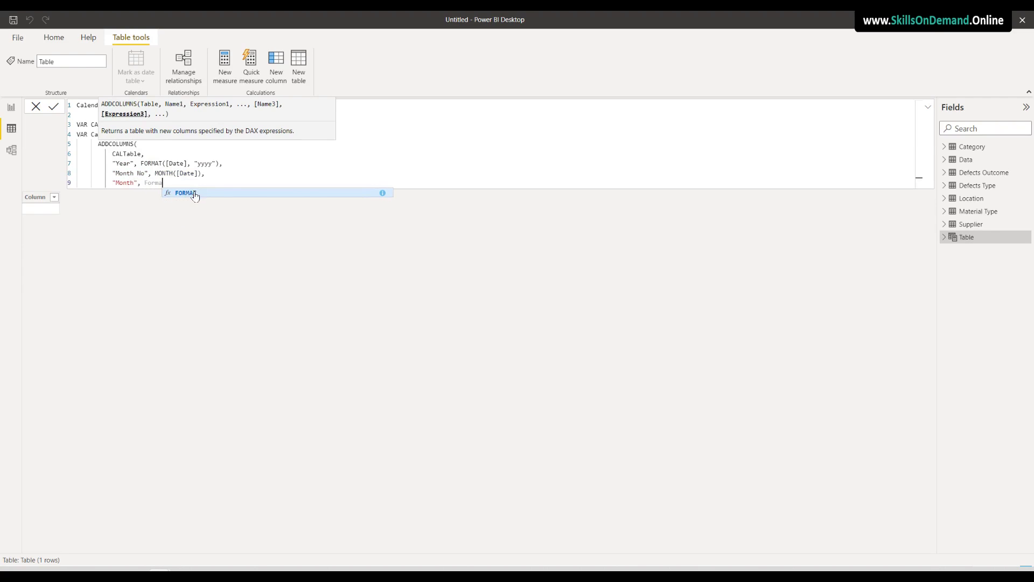
{"action": "left_click", "coordinate": [197, 193]}
{"action": "type", "text": "["}
{"action": "left_click", "coordinate": [196, 194]}
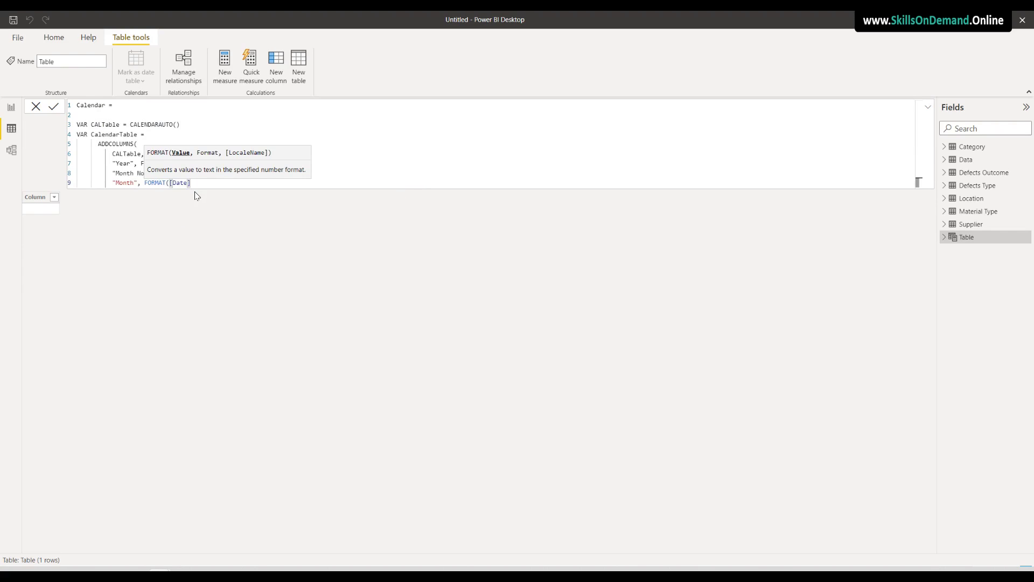
{"action": "type", "text": ", \"mmm\")"}
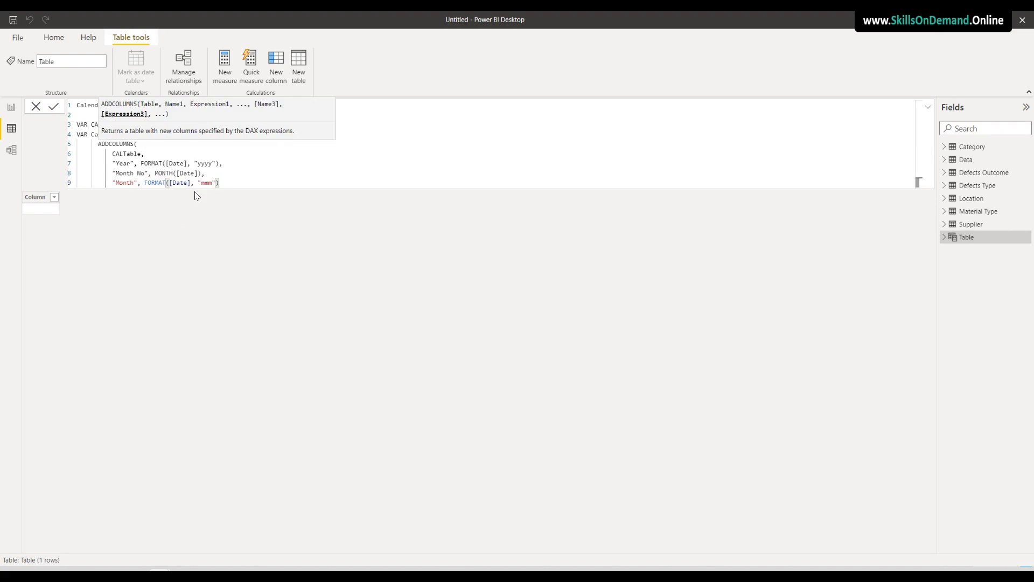
{"action": "type", "text": ")"}
{"action": "key", "text": "Return"}
{"action": "key", "text": "Return"}
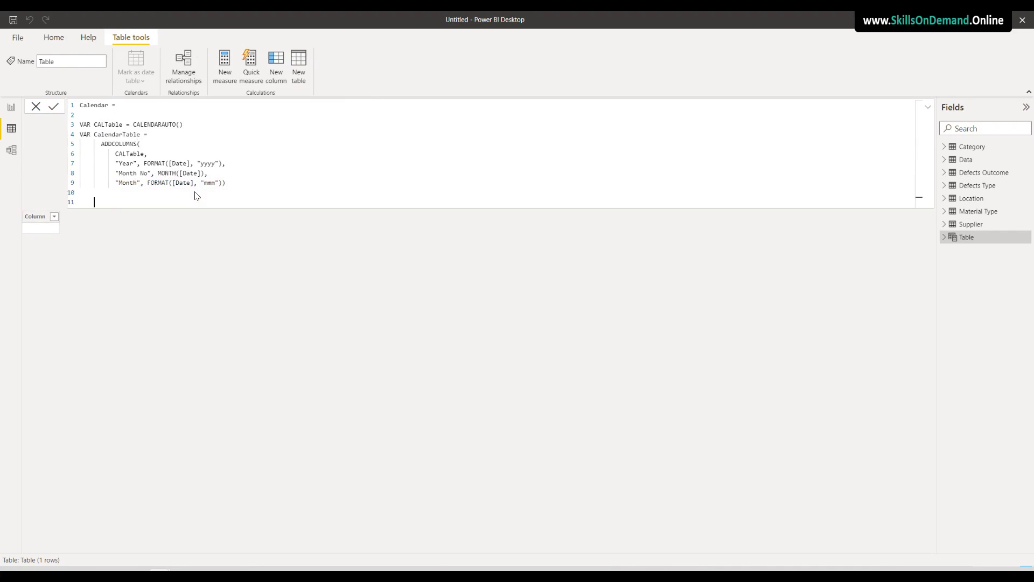
{"action": "type", "text": "Return"}
{"action": "key", "text": "Return"}
{"action": "type", "text": "Cale"}
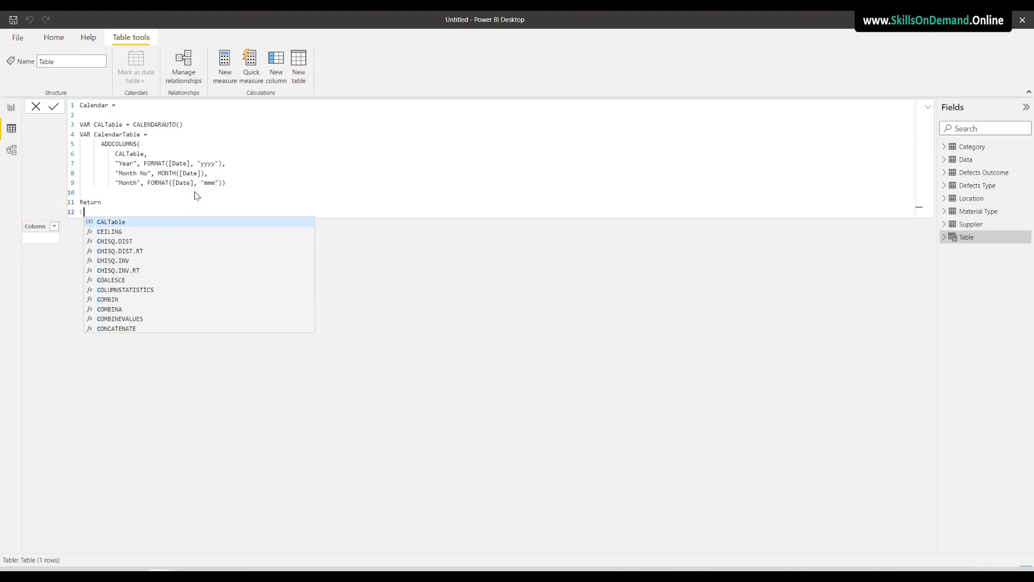
Return CalendarTable, remove the stray space in the variable name, and commit the formula
{"action": "left_click", "coordinate": [144, 223]}
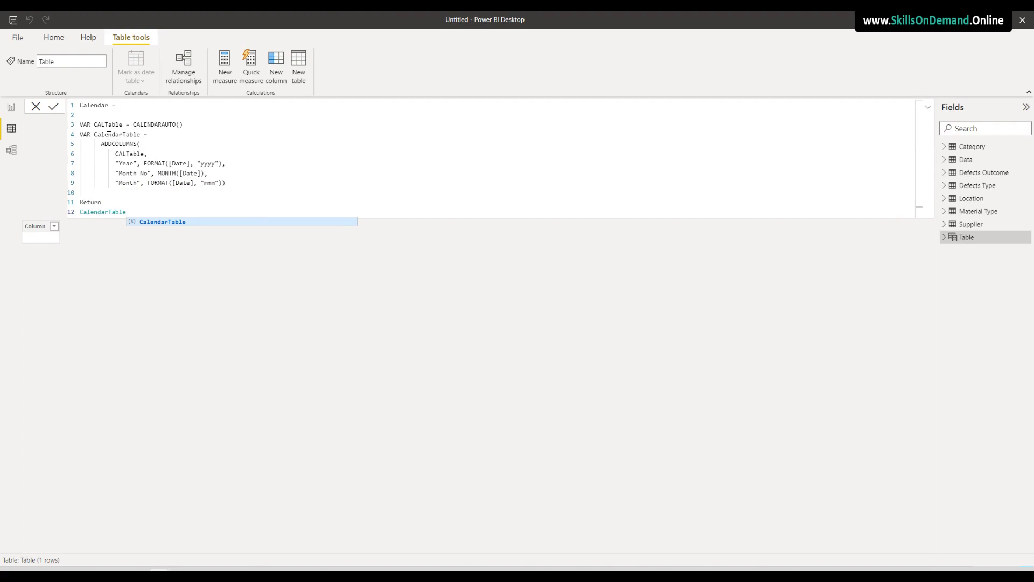
{"action": "left_click", "coordinate": [122, 136]}
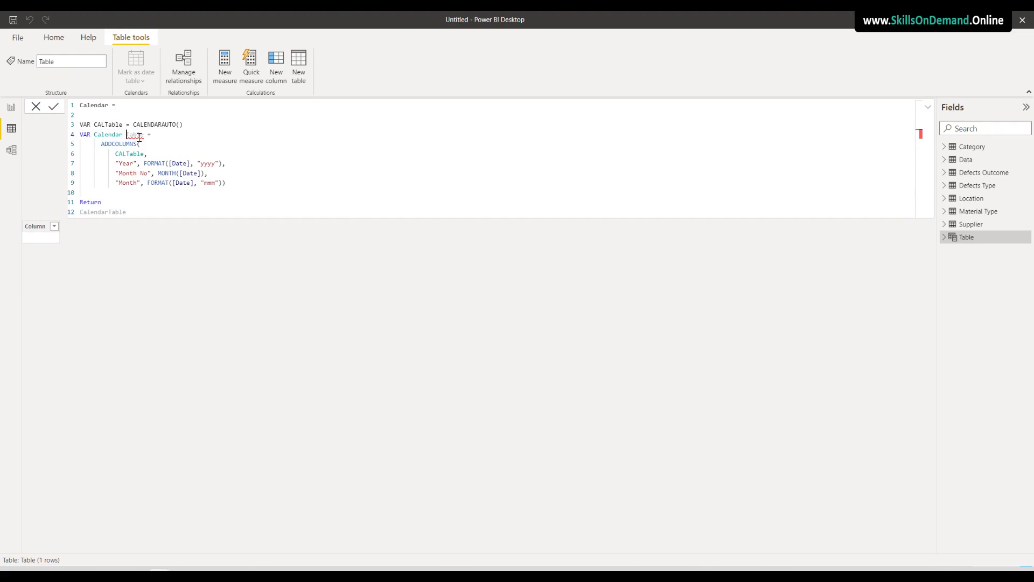
{"action": "mouse_move", "coordinate": [139, 137]}
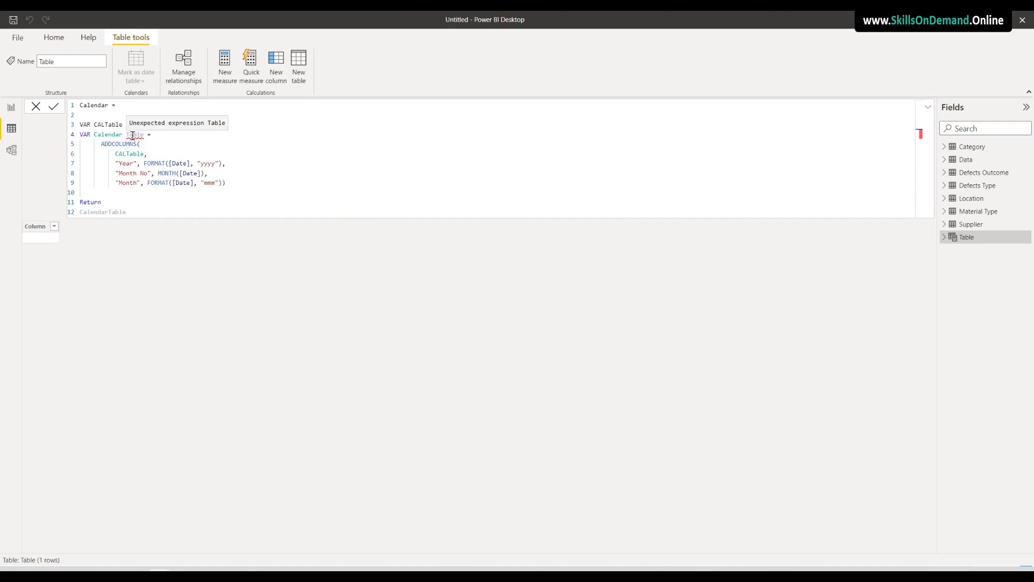
{"action": "key", "text": "BackSpace"}
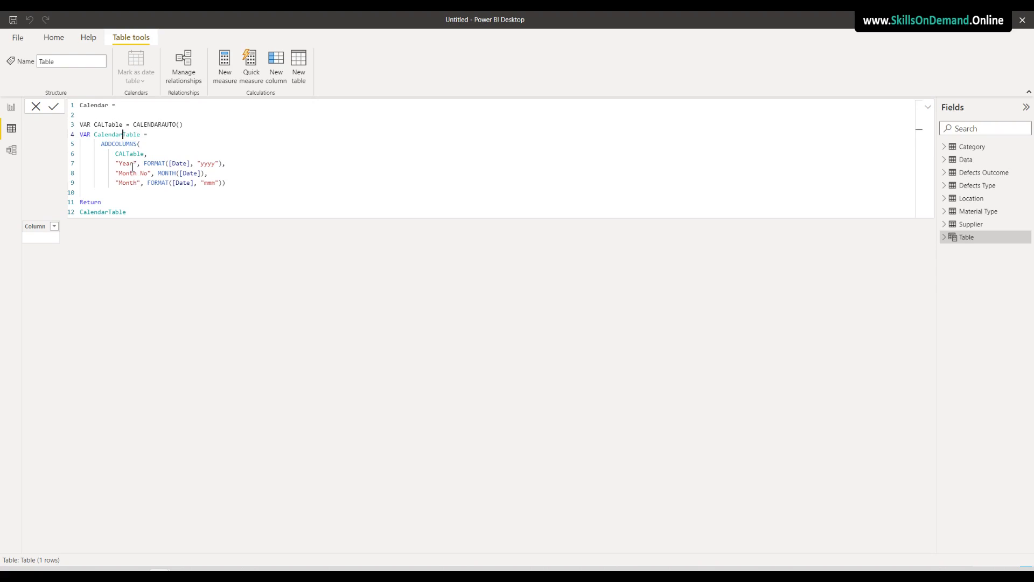
{"action": "left_click", "coordinate": [147, 212]}
{"action": "key", "text": "Return"}
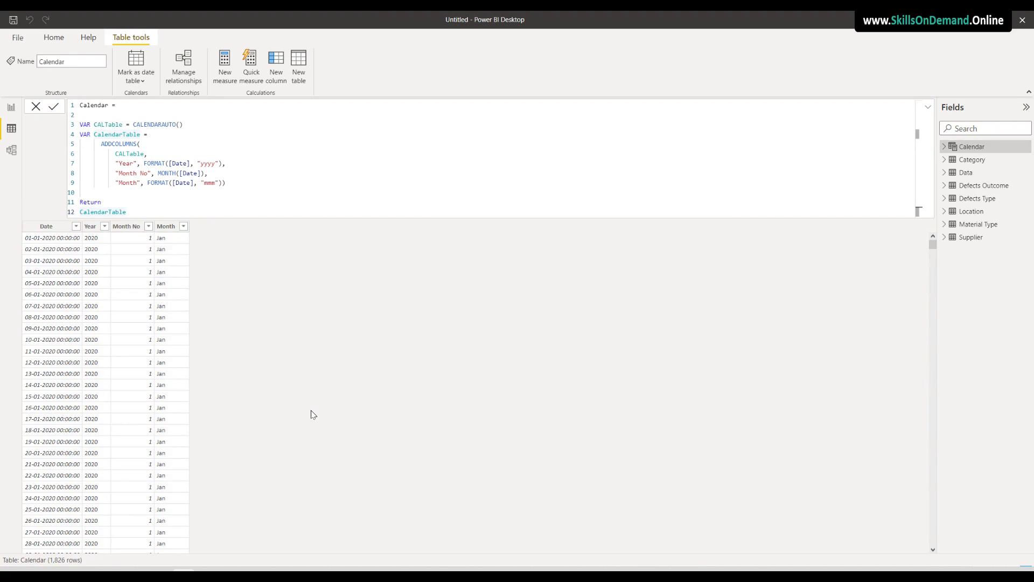
Change the Calendar table's Date column to the Date data type
{"action": "left_click", "coordinate": [53, 231]}
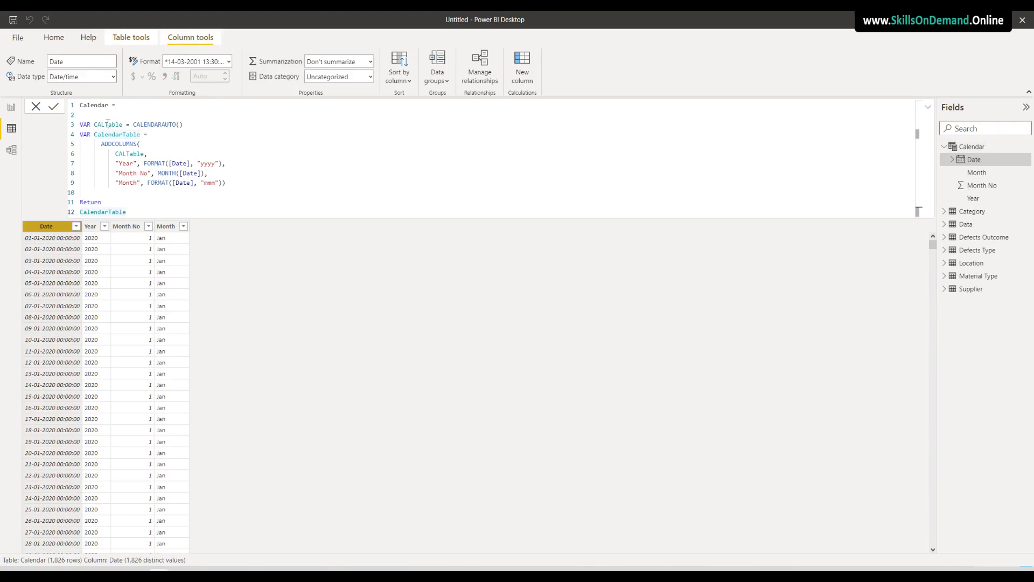
{"action": "left_click", "coordinate": [114, 76]}
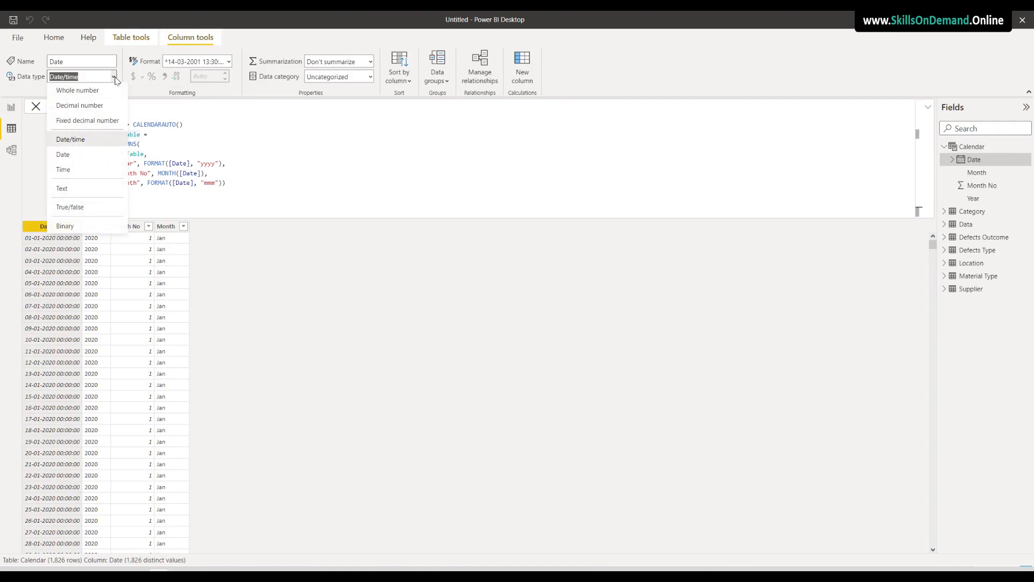
{"action": "left_click", "coordinate": [76, 155]}
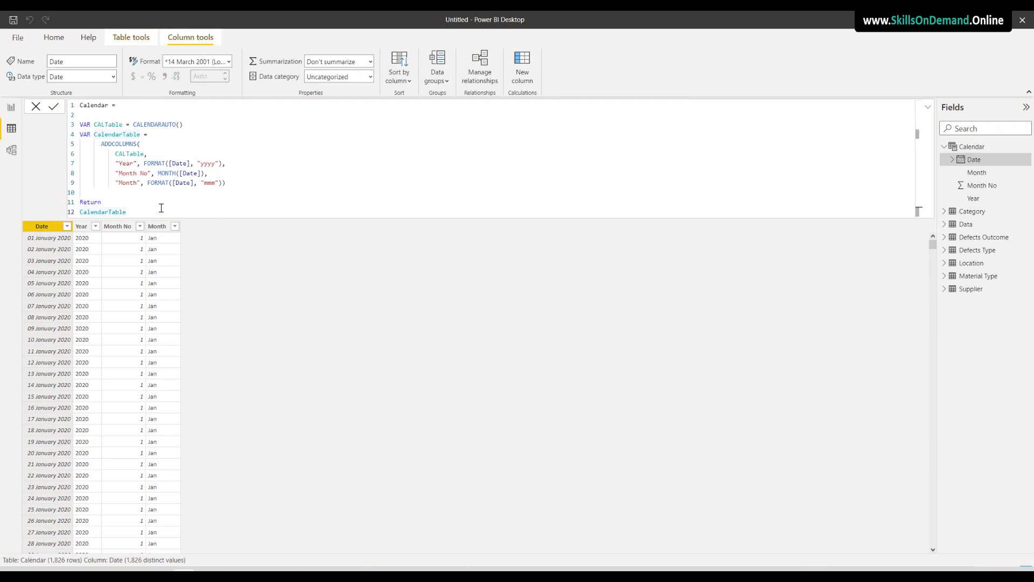
{"action": "left_click", "coordinate": [156, 227]}
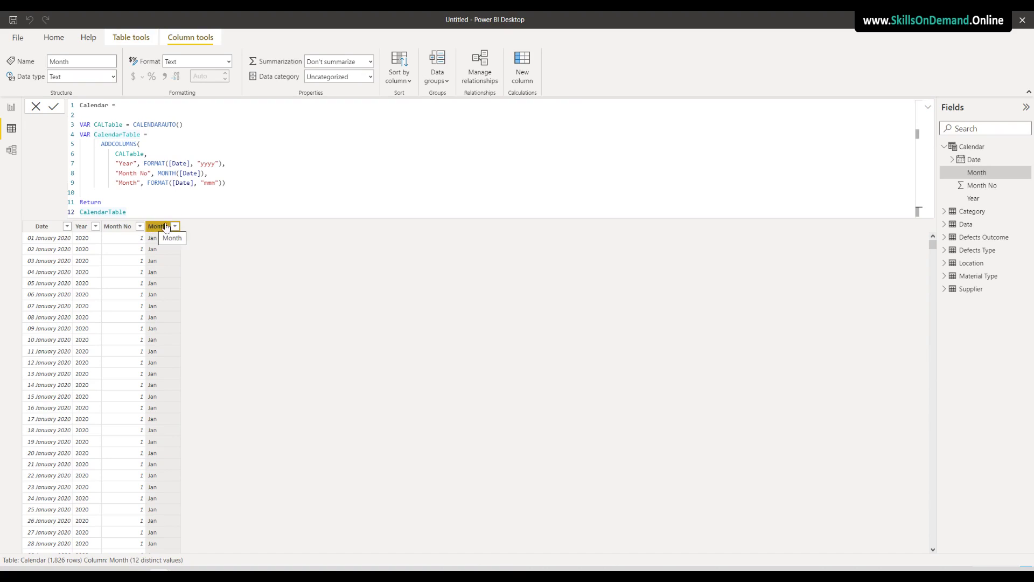
Sort the Calendar table's Month column by Month No
{"action": "left_click", "coordinate": [412, 82]}
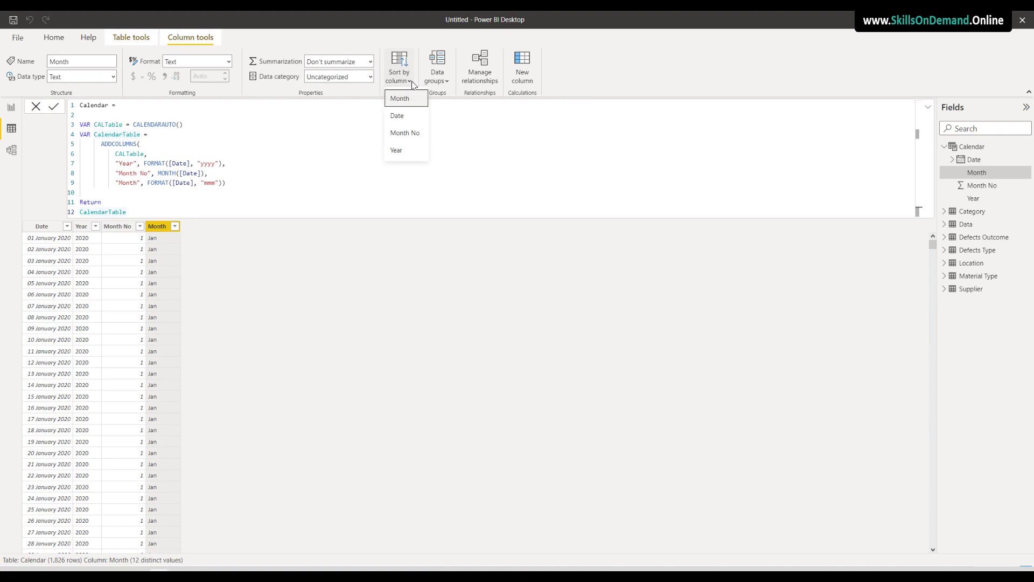
{"action": "left_click", "coordinate": [407, 134]}
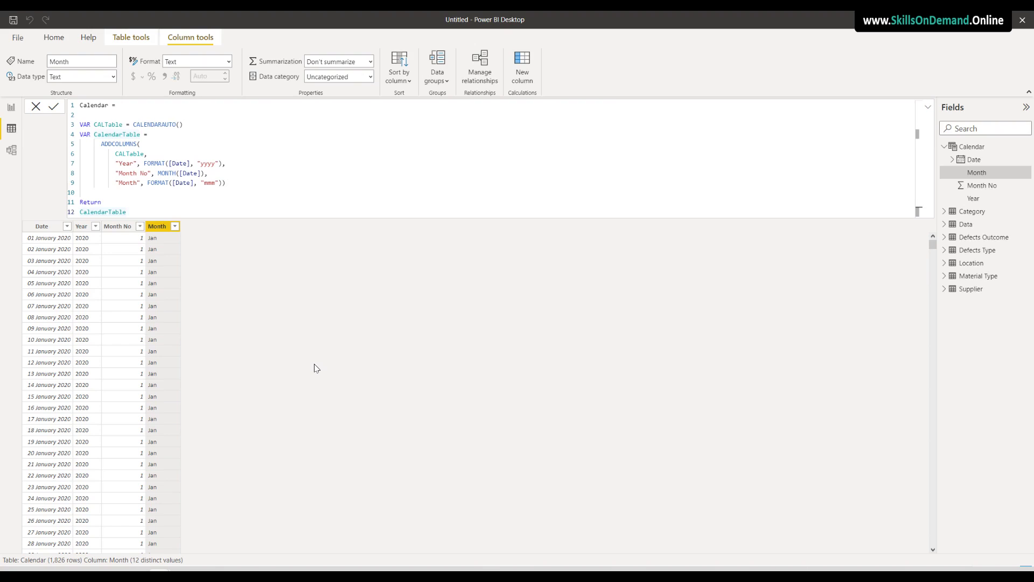
{"action": "left_click", "coordinate": [12, 153]}
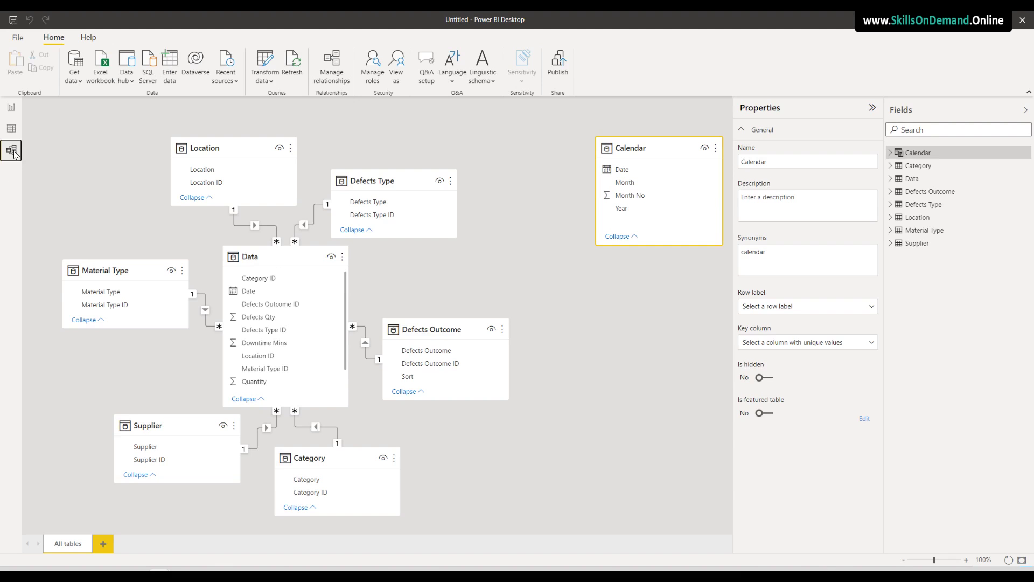
Collapse the Properties and Fields panes to widen the model diagram
{"action": "left_click", "coordinate": [95, 201]}
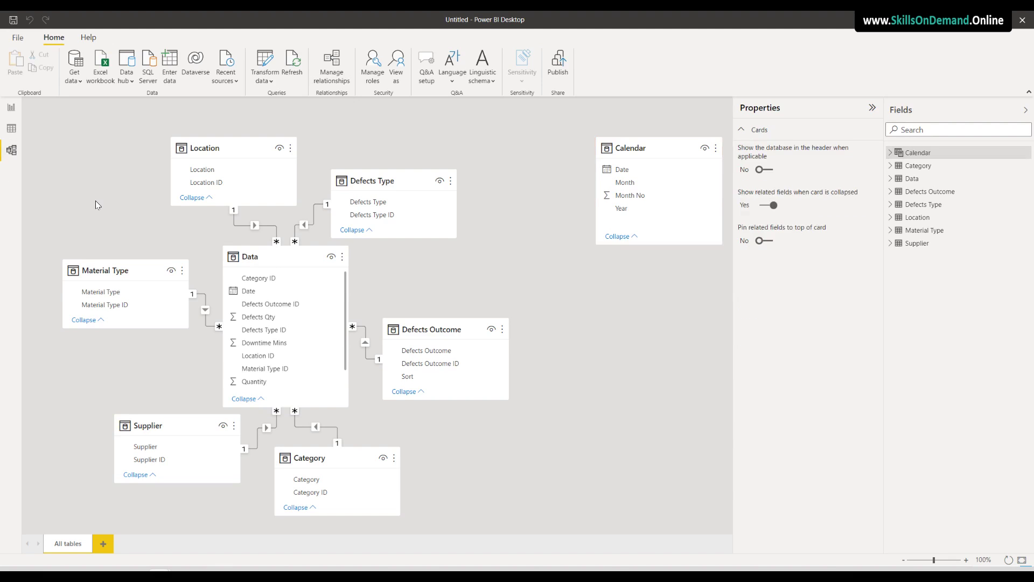
{"action": "left_click", "coordinate": [873, 107]}
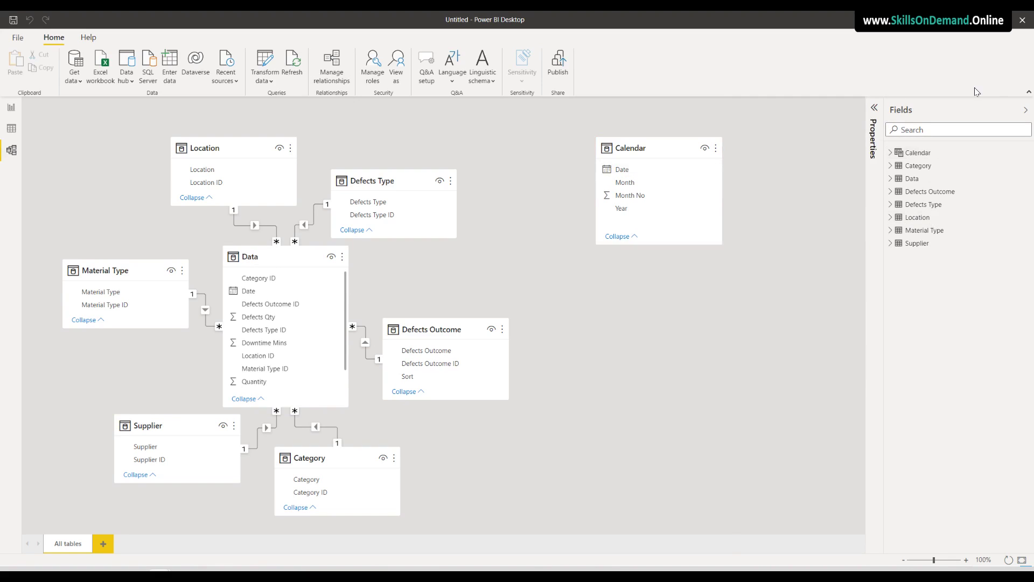
{"action": "left_click", "coordinate": [1026, 111]}
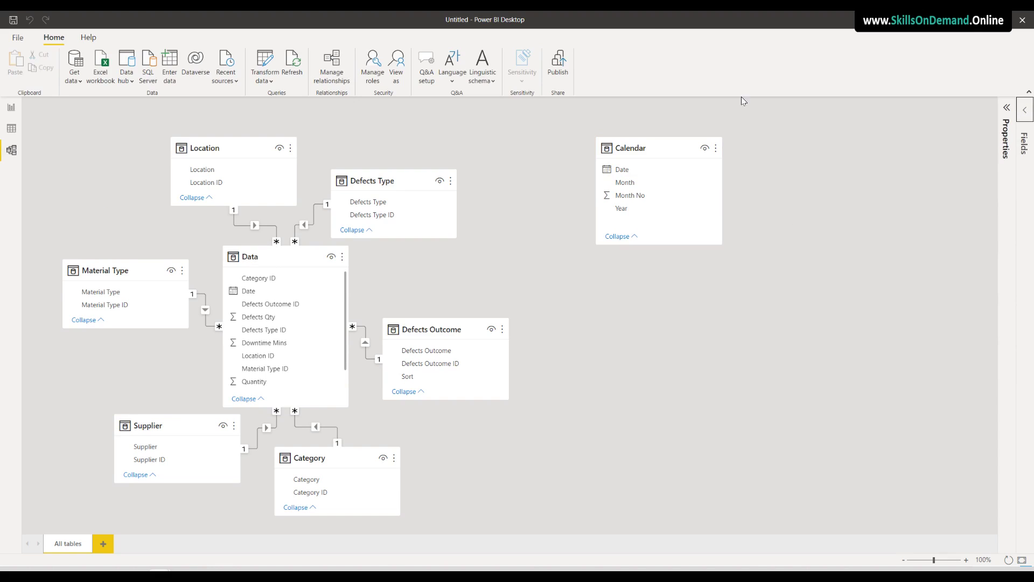
Delete the Category, Defects Outcome, Defects Type, Location, Material Type and last remaining relationships
{"action": "left_click", "coordinate": [333, 69]}
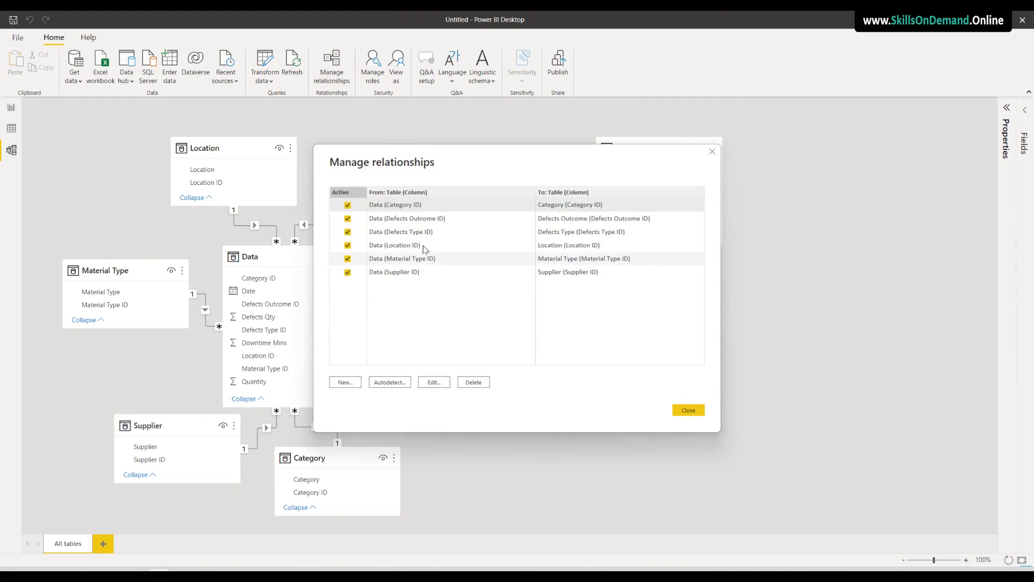
{"action": "left_click", "coordinate": [474, 382]}
{"action": "left_click", "coordinate": [604, 318]}
{"action": "left_click", "coordinate": [473, 382]}
{"action": "left_click", "coordinate": [609, 317]}
{"action": "left_click", "coordinate": [472, 383]}
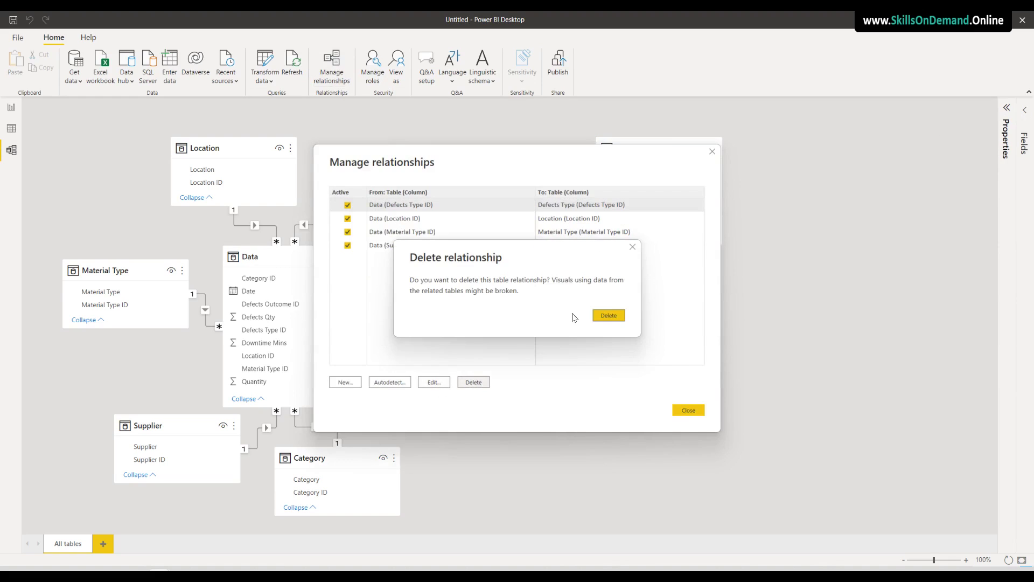
{"action": "left_click", "coordinate": [609, 317]}
{"action": "left_click", "coordinate": [472, 382]}
{"action": "left_click", "coordinate": [608, 316]}
{"action": "left_click", "coordinate": [474, 383]}
{"action": "left_click", "coordinate": [609, 316]}
{"action": "left_click", "coordinate": [485, 382]}
{"action": "left_click", "coordinate": [599, 318]}
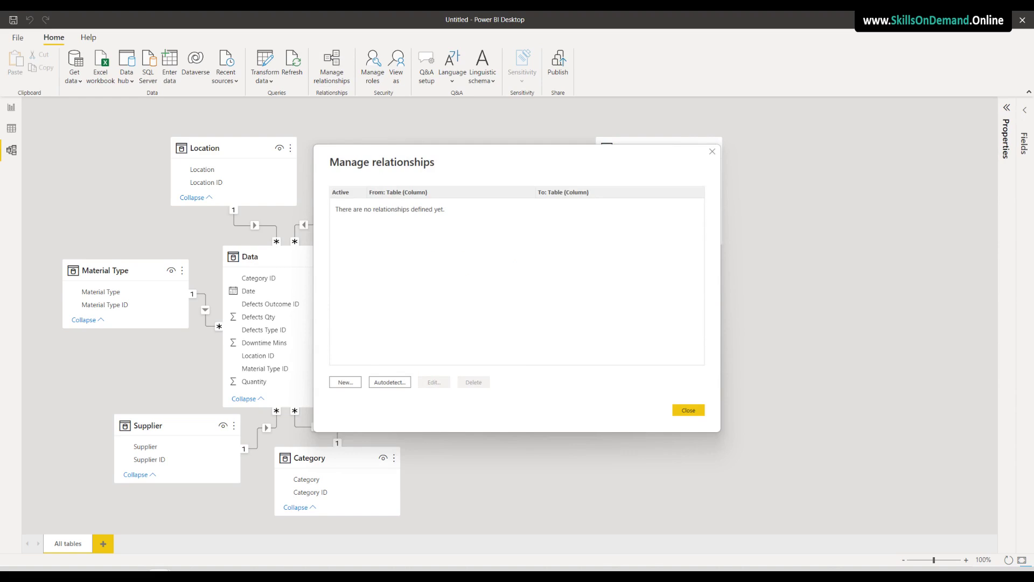
{"action": "left_click", "coordinate": [684, 410]}
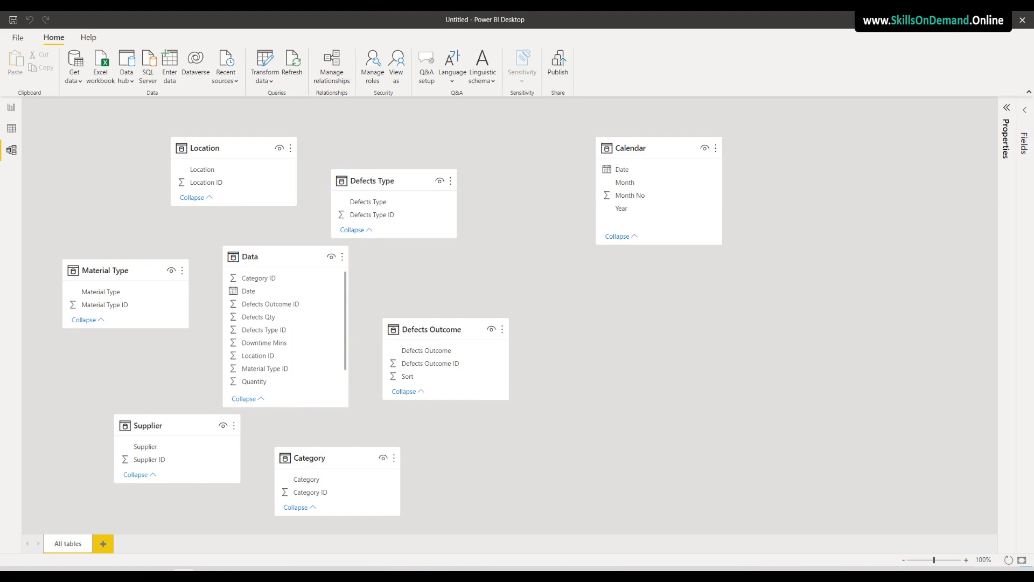
Rearrange the table cards, placing Calendar top-left with the Data table beside it
{"action": "left_click_drag", "start_coordinate": [100, 264], "coordinate": [668, 292]}
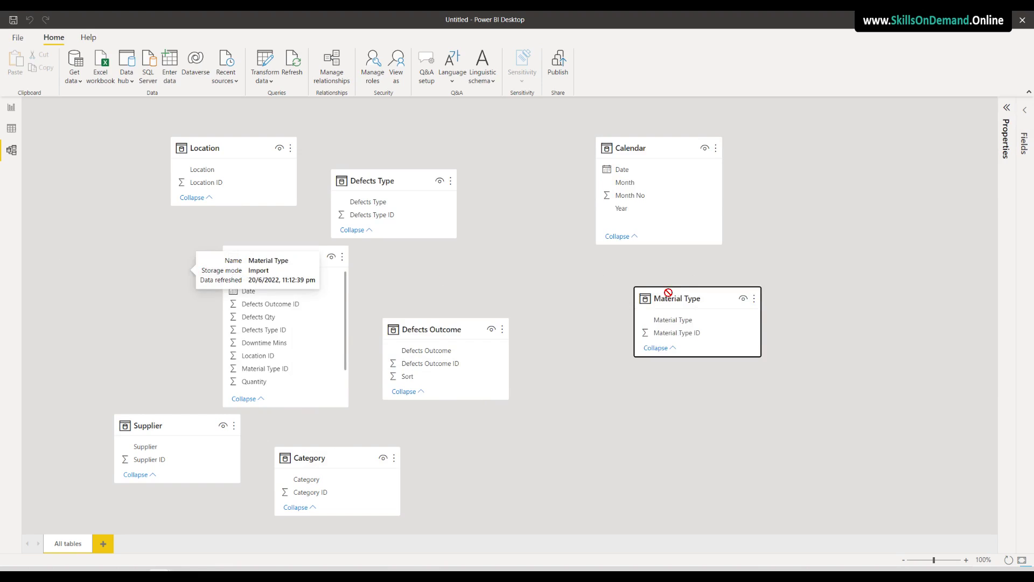
{"action": "left_click_drag", "start_coordinate": [135, 425], "coordinate": [690, 435]}
{"action": "left_click_drag", "start_coordinate": [342, 457], "coordinate": [868, 386]}
{"action": "left_click_drag", "start_coordinate": [259, 258], "coordinate": [837, 212]}
{"action": "left_click", "coordinate": [216, 151]}
{"action": "left_click_drag", "start_coordinate": [216, 151], "coordinate": [556, 428]}
{"action": "left_click_drag", "start_coordinate": [640, 151], "coordinate": [105, 150]}
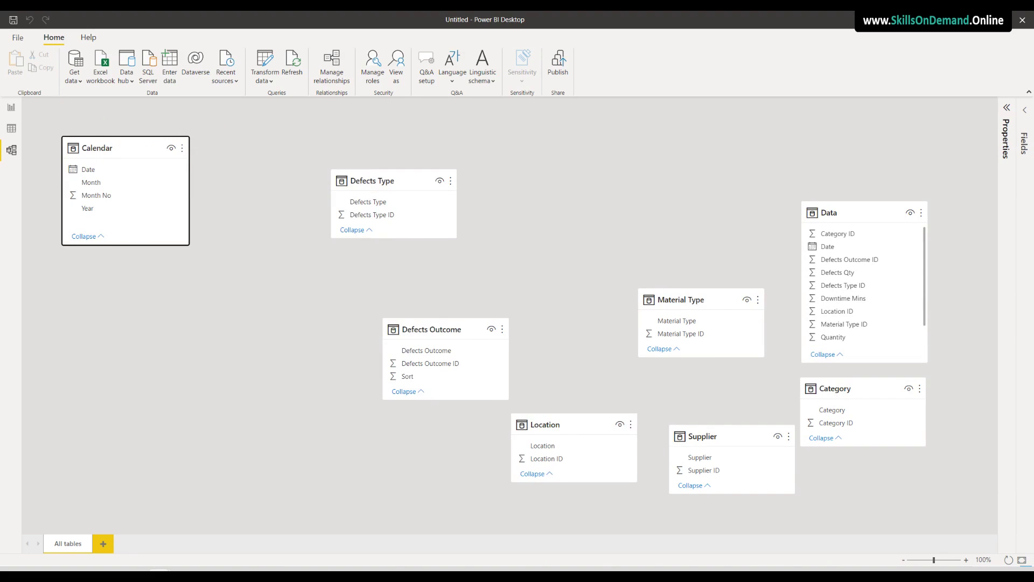
{"action": "left_click_drag", "start_coordinate": [137, 245], "coordinate": [137, 229]}
{"action": "left_click_drag", "start_coordinate": [398, 178], "coordinate": [674, 149]}
{"action": "left_click_drag", "start_coordinate": [843, 208], "coordinate": [283, 103]}
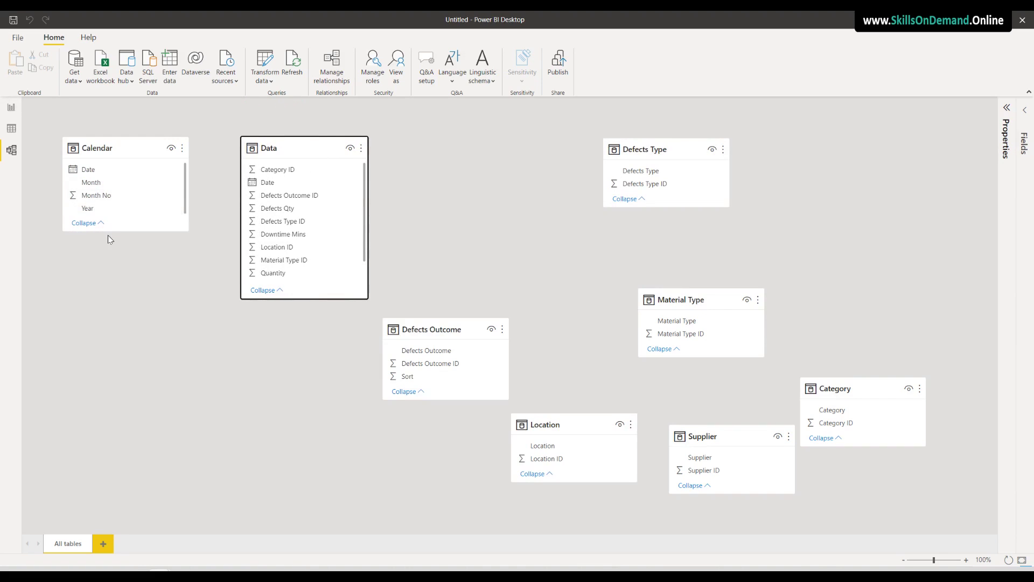
{"action": "left_click_drag", "start_coordinate": [108, 232], "coordinate": [107, 243]}
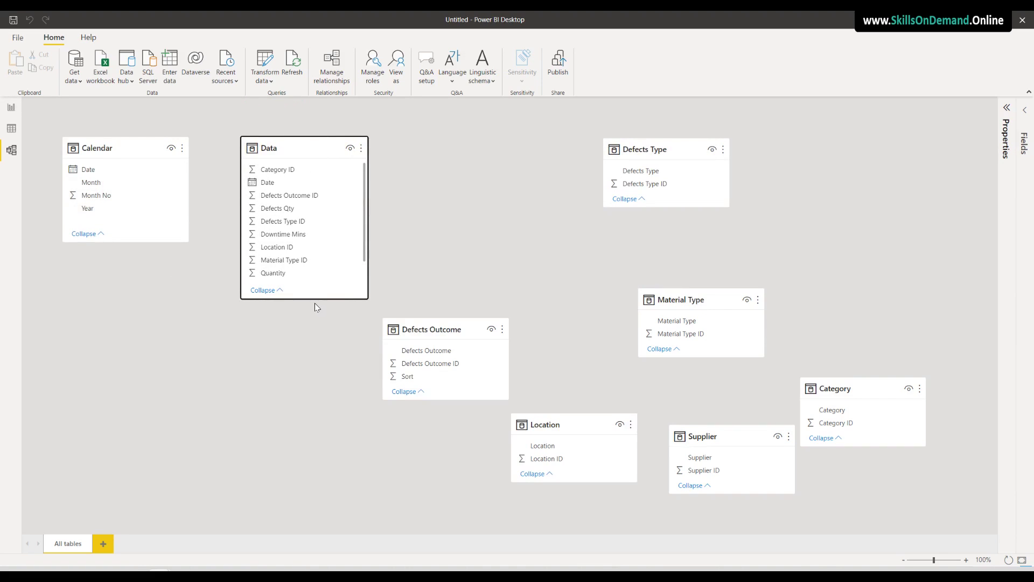
{"action": "left_click_drag", "start_coordinate": [314, 301], "coordinate": [303, 337]}
Stack the lookup tables into two columns and relate Calendar's Date to Data's Date
{"action": "left_click", "coordinate": [433, 330]}
{"action": "left_click_drag", "start_coordinate": [436, 329], "coordinate": [881, 246]}
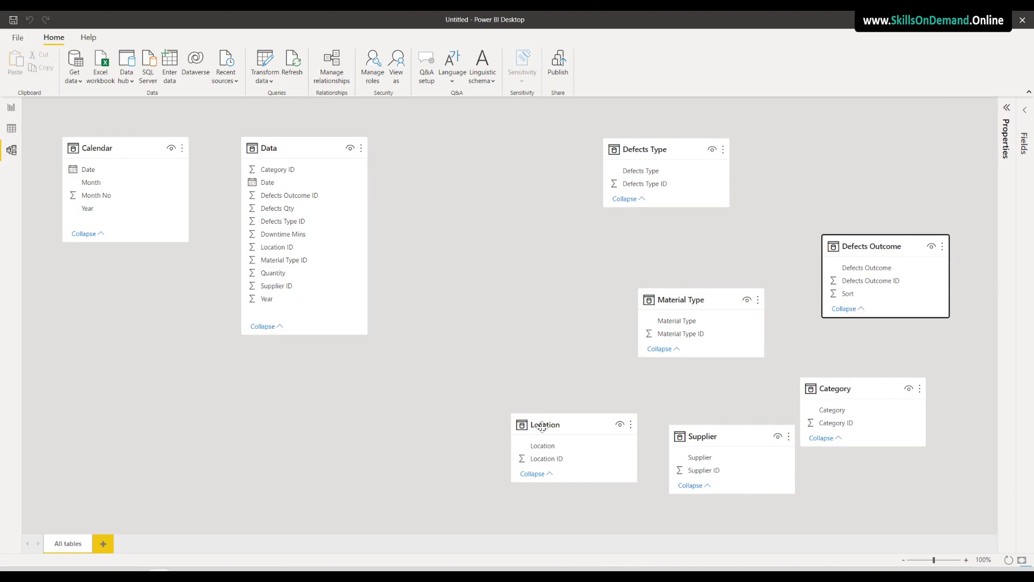
{"action": "left_click_drag", "start_coordinate": [542, 426], "coordinate": [512, 324]}
{"action": "left_click_drag", "start_coordinate": [472, 201], "coordinate": [451, 104]}
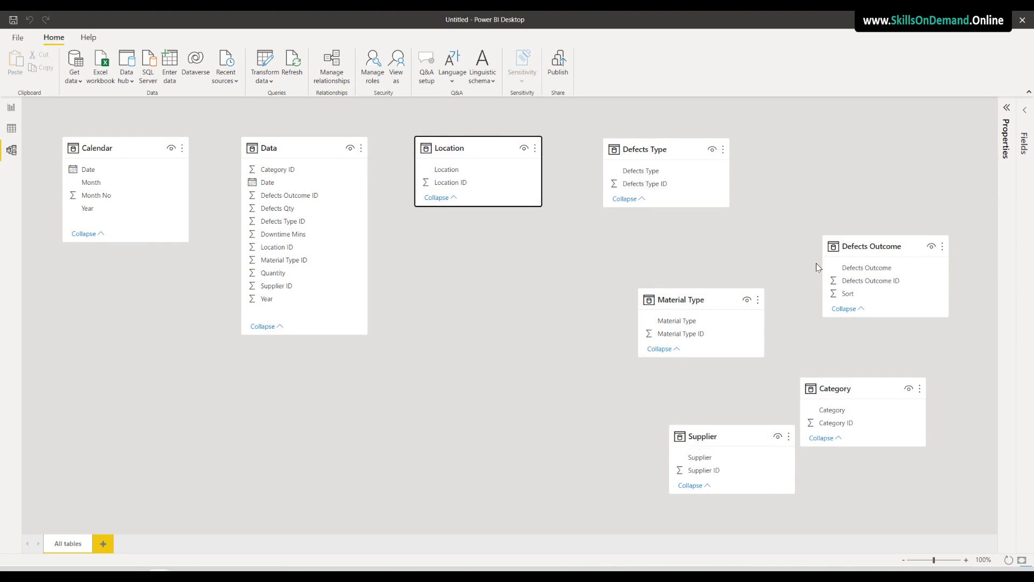
{"action": "left_click_drag", "start_coordinate": [873, 249], "coordinate": [469, 240]}
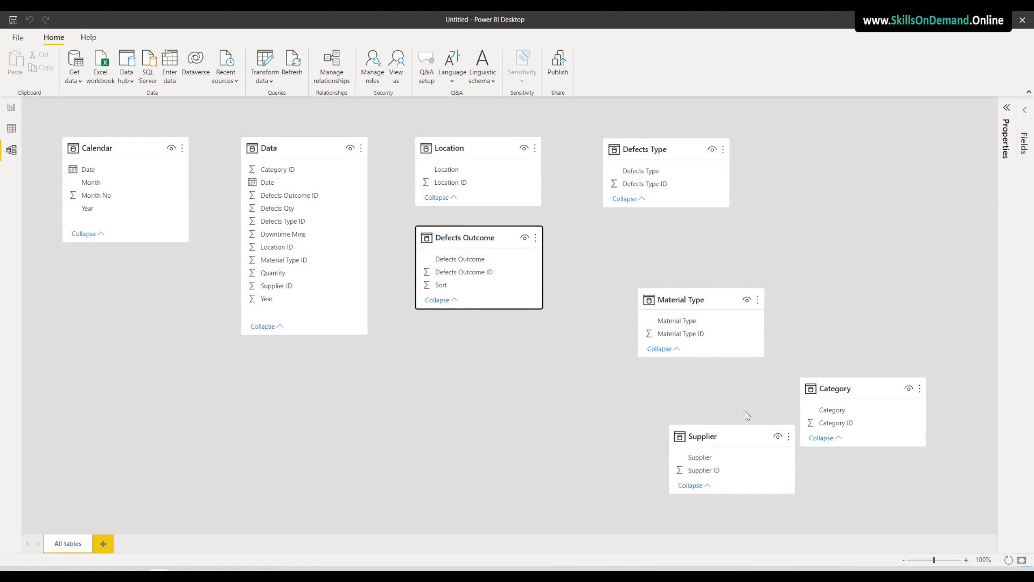
{"action": "left_click_drag", "start_coordinate": [641, 170], "coordinate": [474, 338]}
{"action": "left_click_drag", "start_coordinate": [690, 299], "coordinate": [842, 282]}
{"action": "left_click_drag", "start_coordinate": [729, 436], "coordinate": [643, 133]}
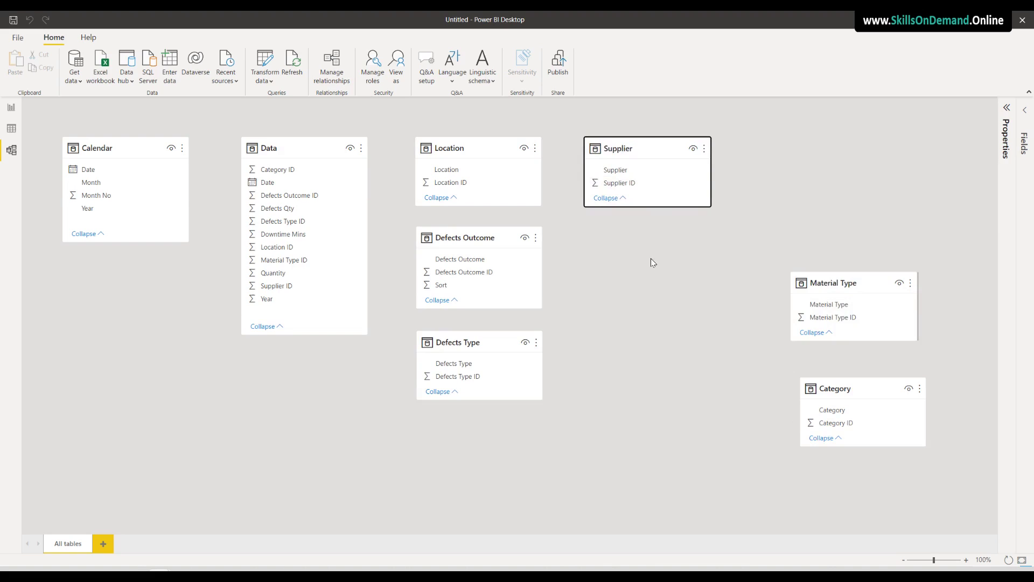
{"action": "left_click_drag", "start_coordinate": [842, 279], "coordinate": [639, 245]}
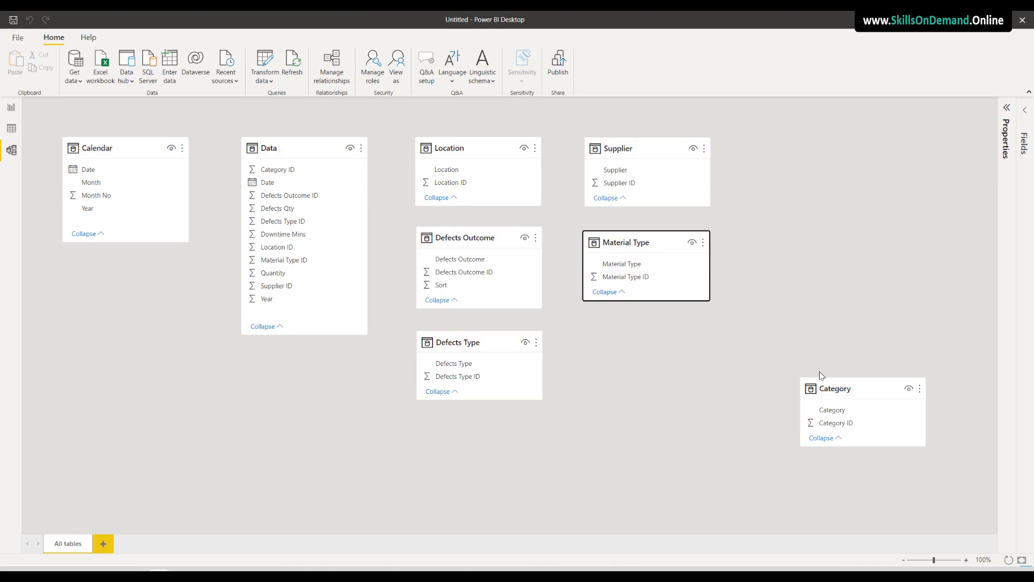
{"action": "left_click_drag", "start_coordinate": [848, 388], "coordinate": [631, 341]}
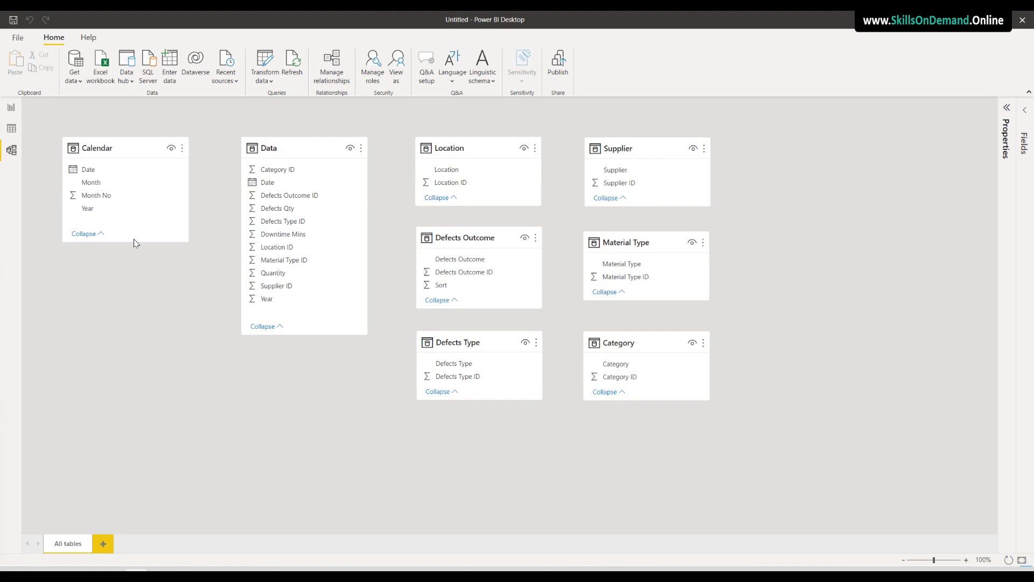
{"action": "left_click_drag", "start_coordinate": [83, 171], "coordinate": [263, 183]}
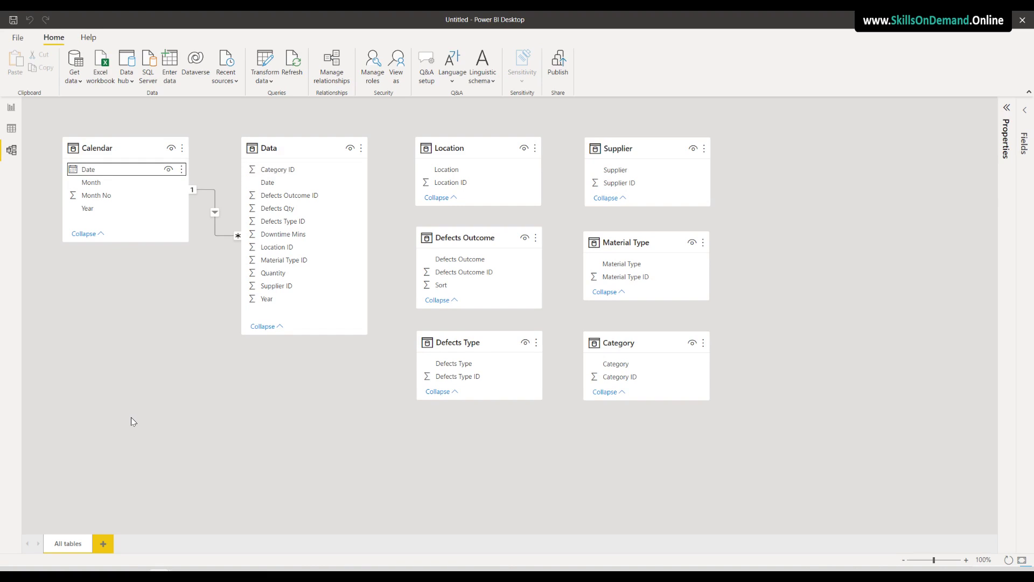
Relate Data's Location ID, Supplier ID, Material Type ID and Defects Outcome ID to their lookup tables
{"action": "left_click_drag", "start_coordinate": [283, 249], "coordinate": [462, 187]}
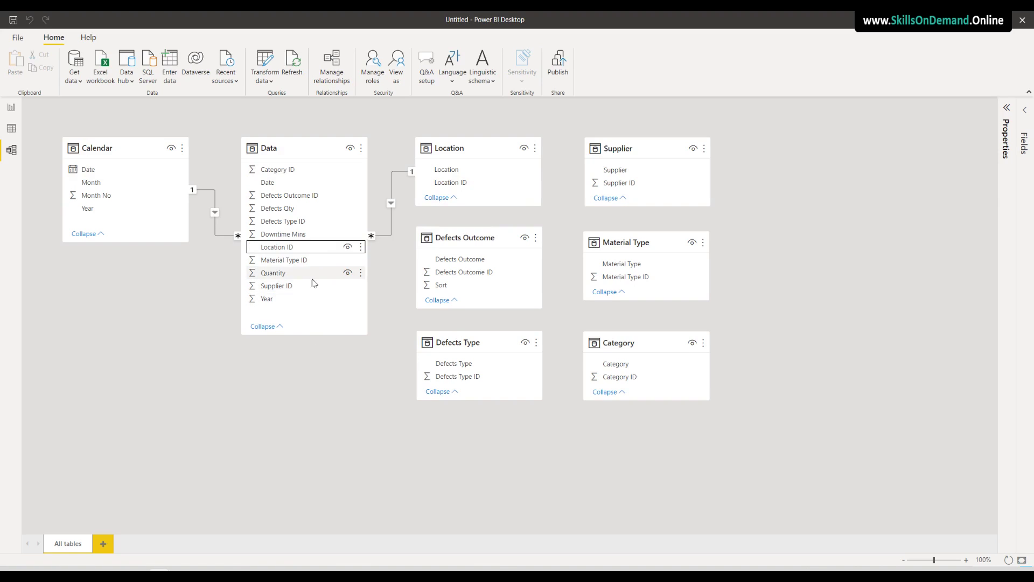
{"action": "left_click_drag", "start_coordinate": [285, 287], "coordinate": [650, 184]}
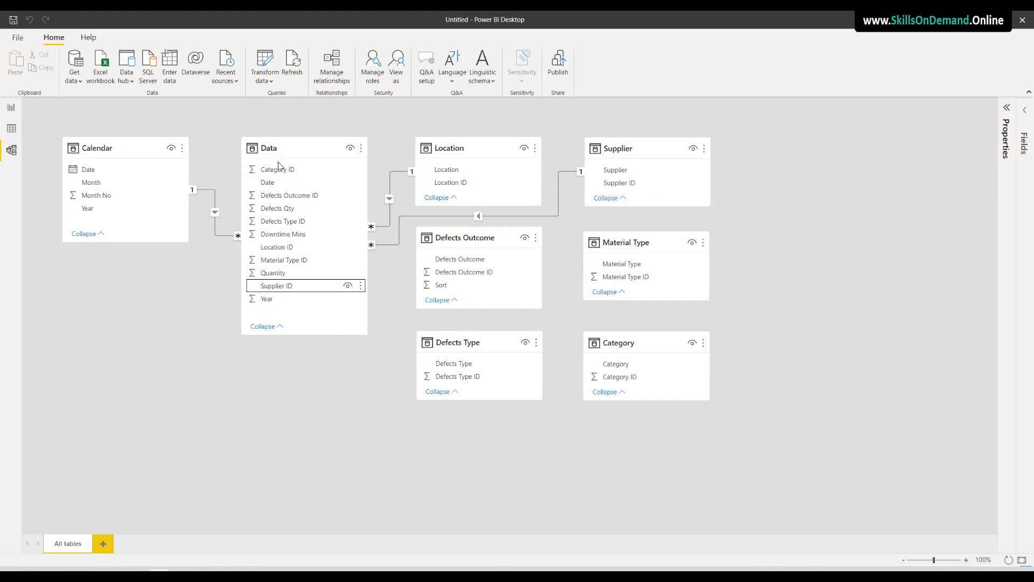
{"action": "left_click_drag", "start_coordinate": [288, 265], "coordinate": [648, 287]}
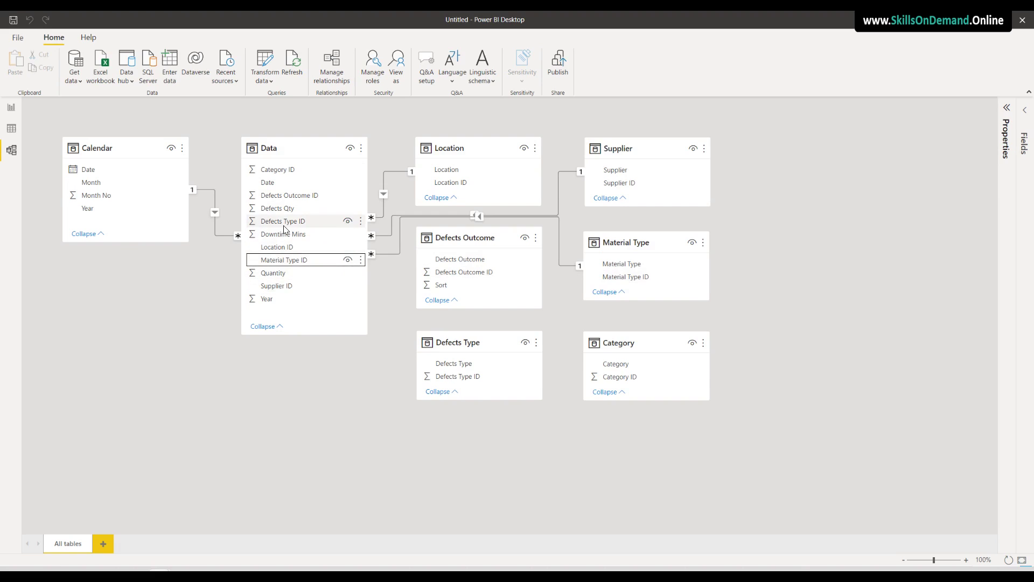
{"action": "left_click_drag", "start_coordinate": [283, 197], "coordinate": [480, 280]}
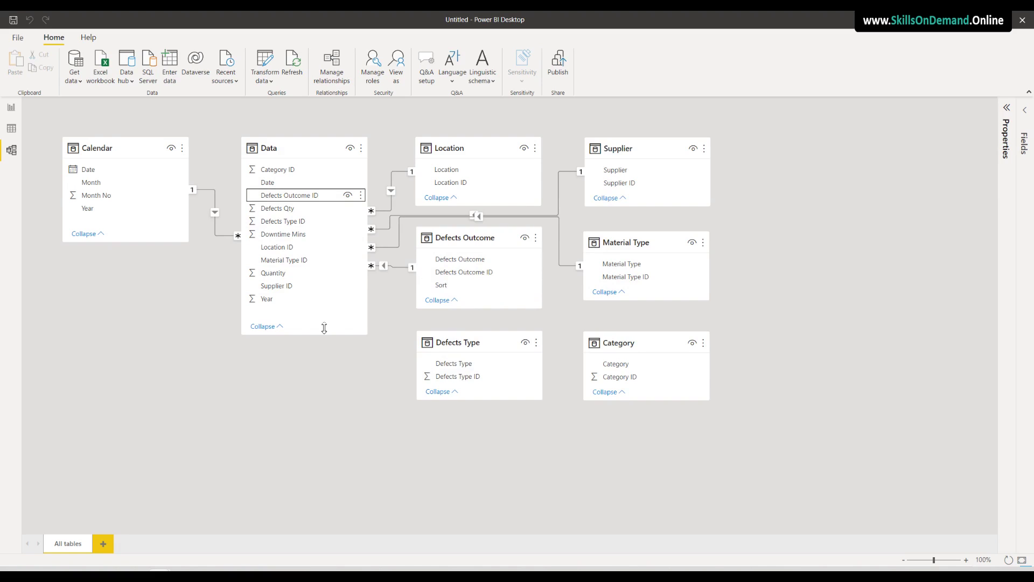
Relate Data's Category ID and Defects Type ID to their tables and tidy the layout
{"action": "left_click_drag", "start_coordinate": [285, 174], "coordinate": [638, 379]}
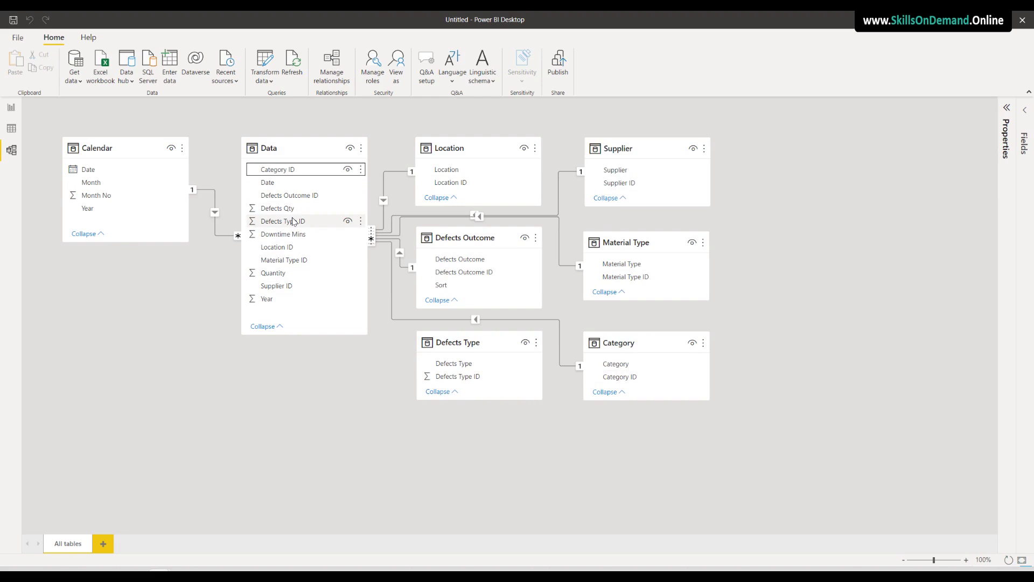
{"action": "left_click_drag", "start_coordinate": [288, 221], "coordinate": [476, 383]}
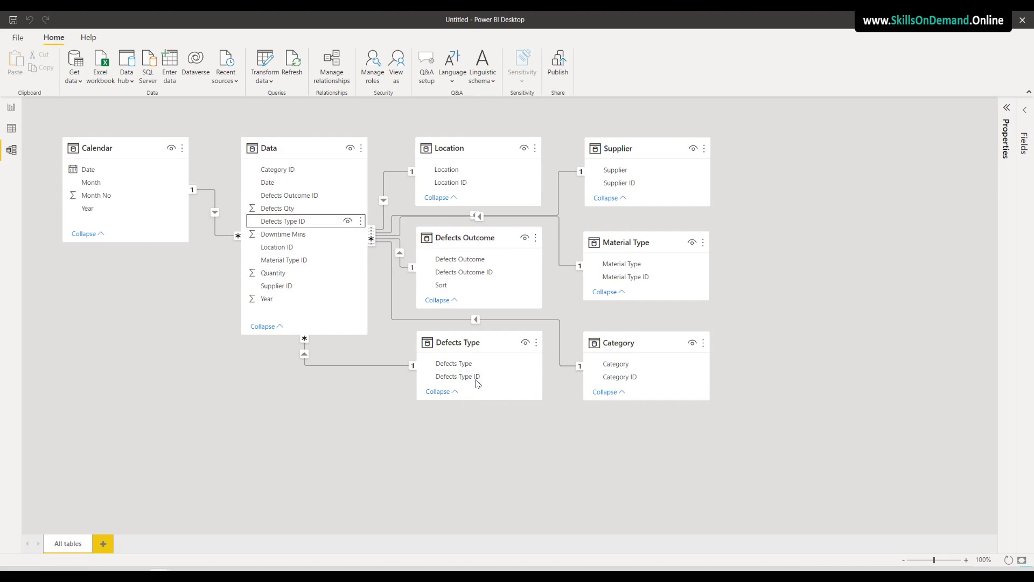
{"action": "left_click_drag", "start_coordinate": [456, 341], "coordinate": [456, 390]}
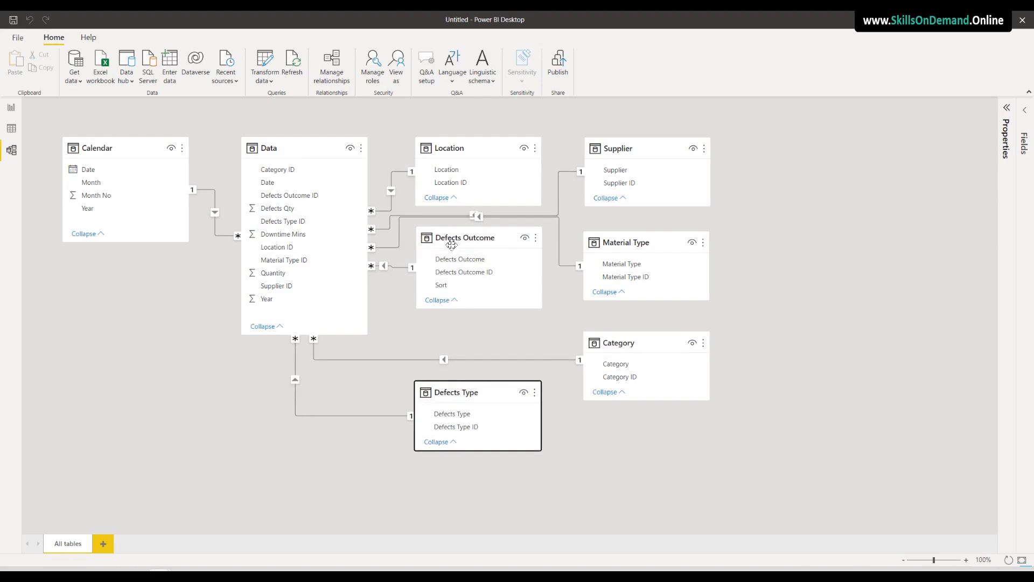
{"action": "left_click_drag", "start_coordinate": [451, 245], "coordinate": [450, 287]}
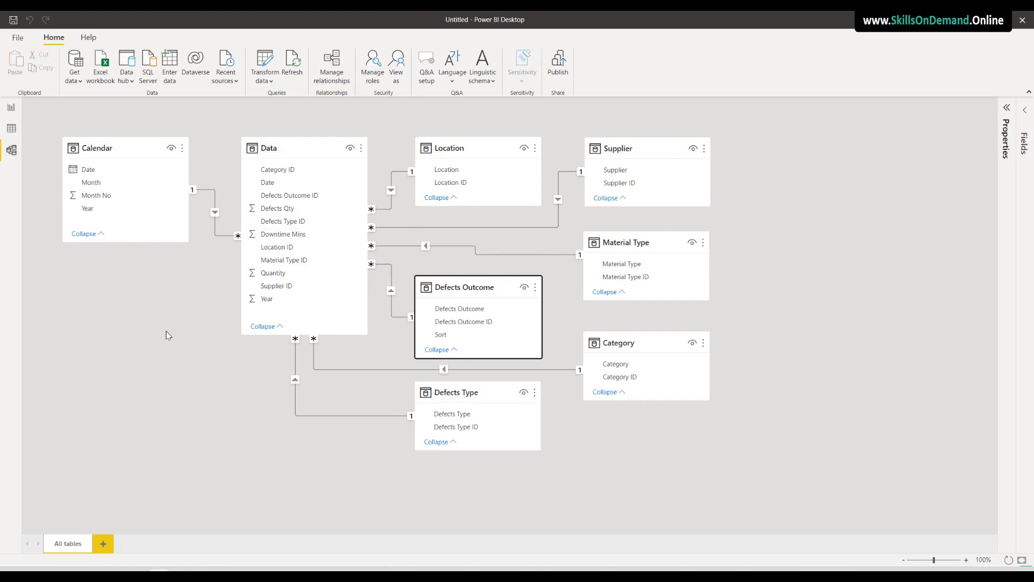
{"action": "key", "text": "Escape"}
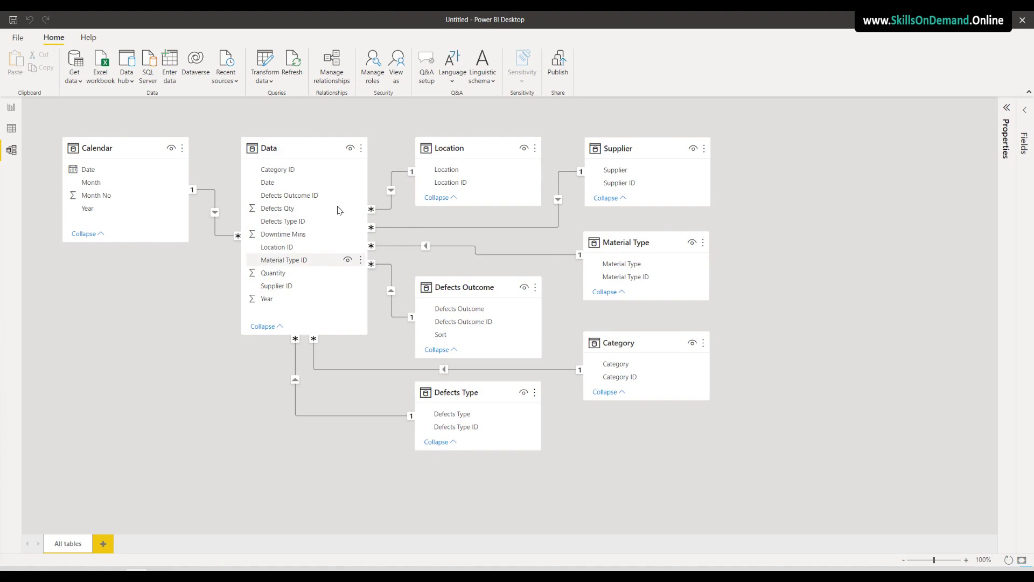
Review the relationships list, then move to the Data view
{"action": "left_click", "coordinate": [332, 64]}
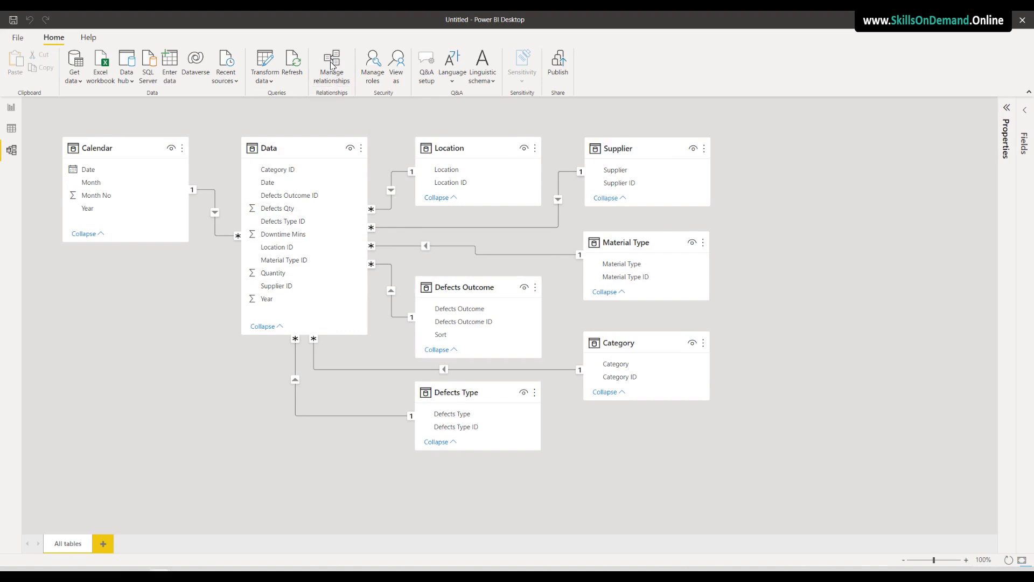
{"action": "left_click", "coordinate": [398, 208]}
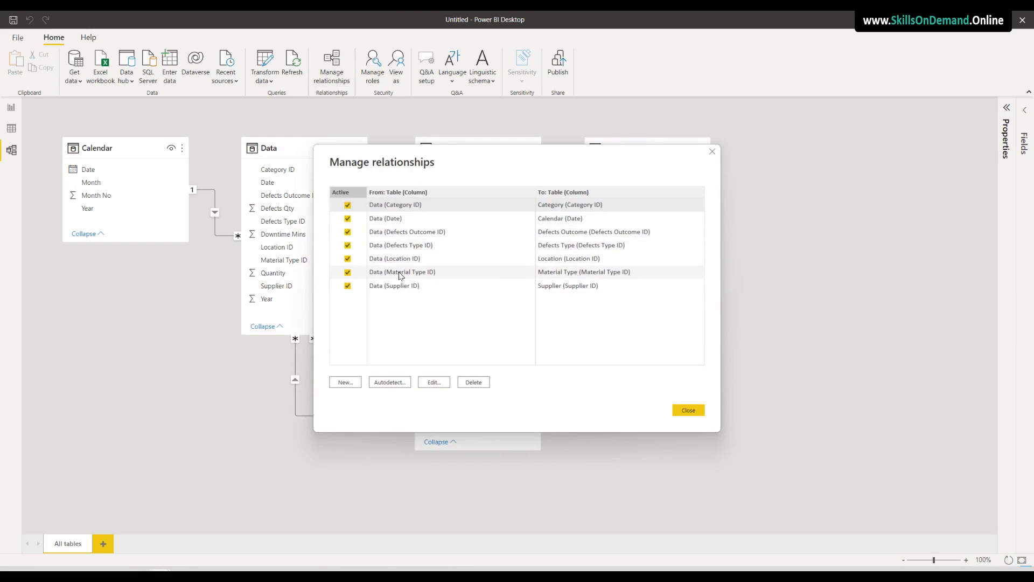
{"action": "left_click", "coordinate": [688, 411]}
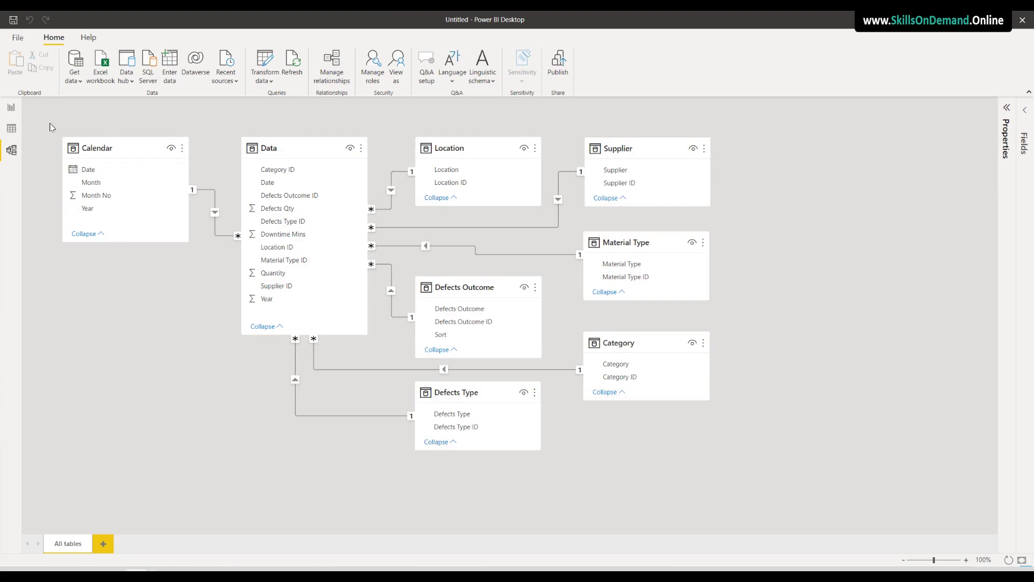
{"action": "left_click", "coordinate": [11, 129]}
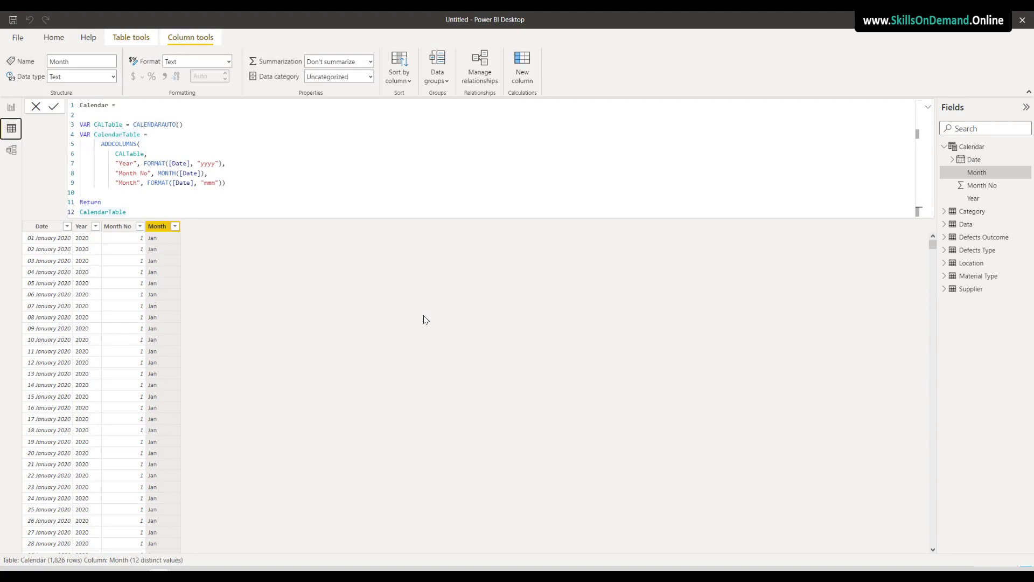
Create an empty table named 'All Measures' using Enter data
{"action": "left_click", "coordinate": [970, 148]}
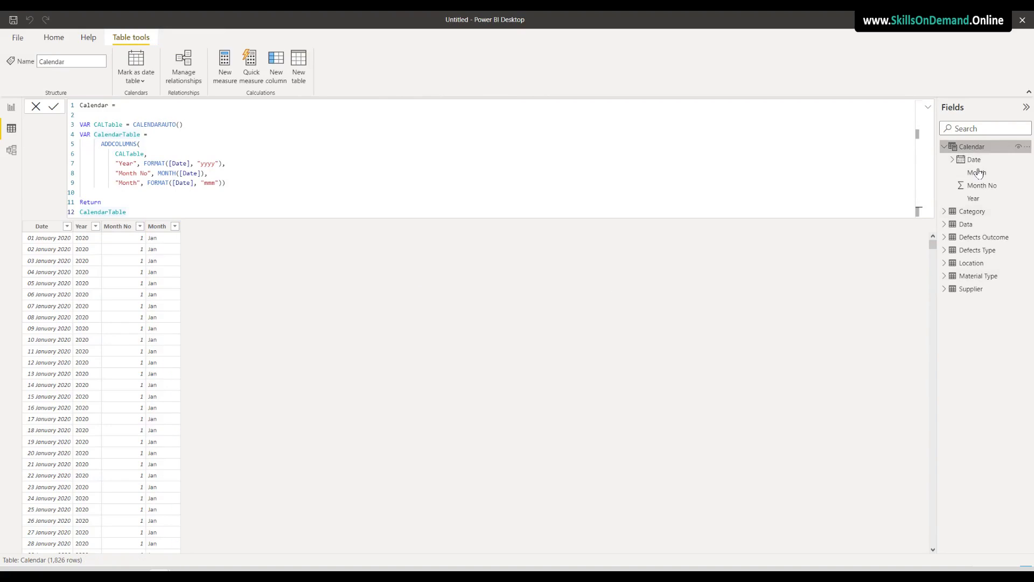
{"action": "left_click", "coordinate": [967, 224]}
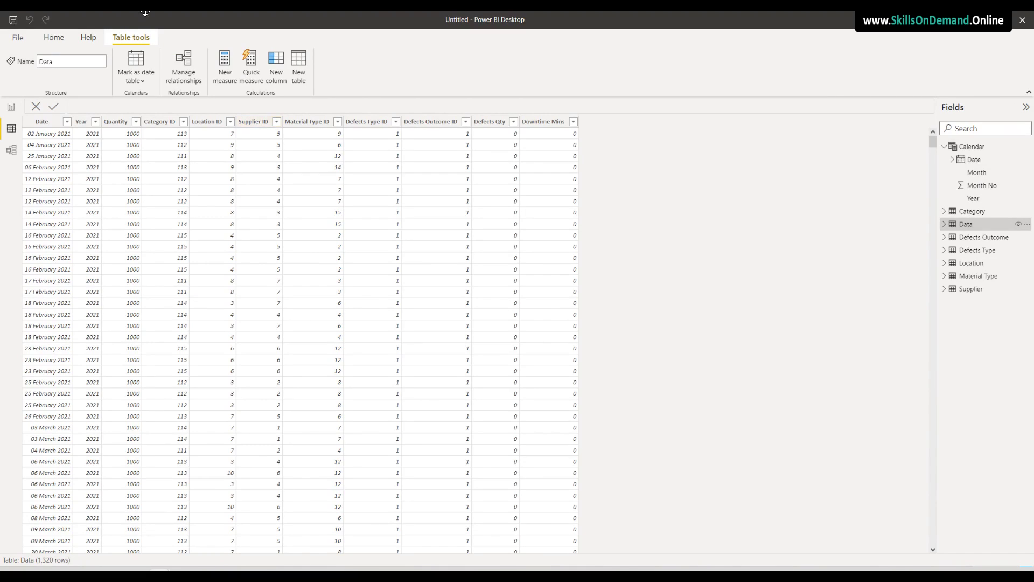
{"action": "left_click", "coordinate": [66, 40]}
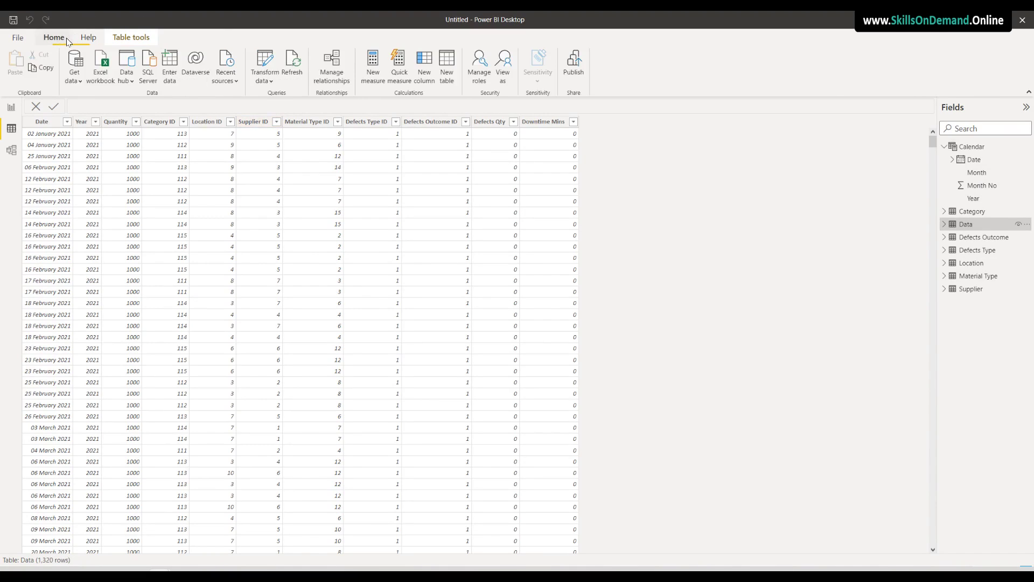
{"action": "left_click", "coordinate": [179, 66]}
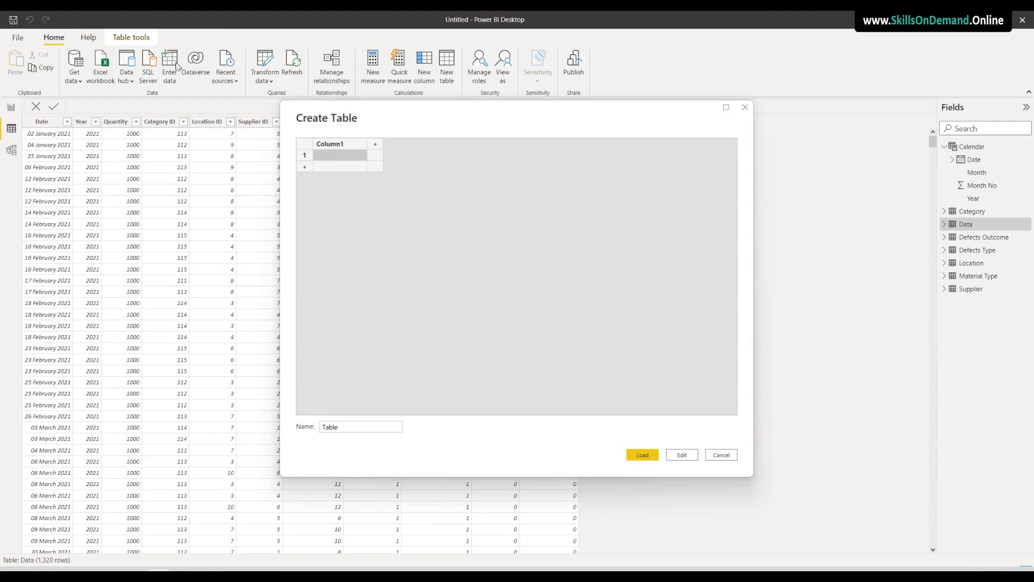
{"action": "left_click", "coordinate": [338, 426]}
{"action": "double_click", "coordinate": [337, 426]}
{"action": "type", "text": "All Measures"}
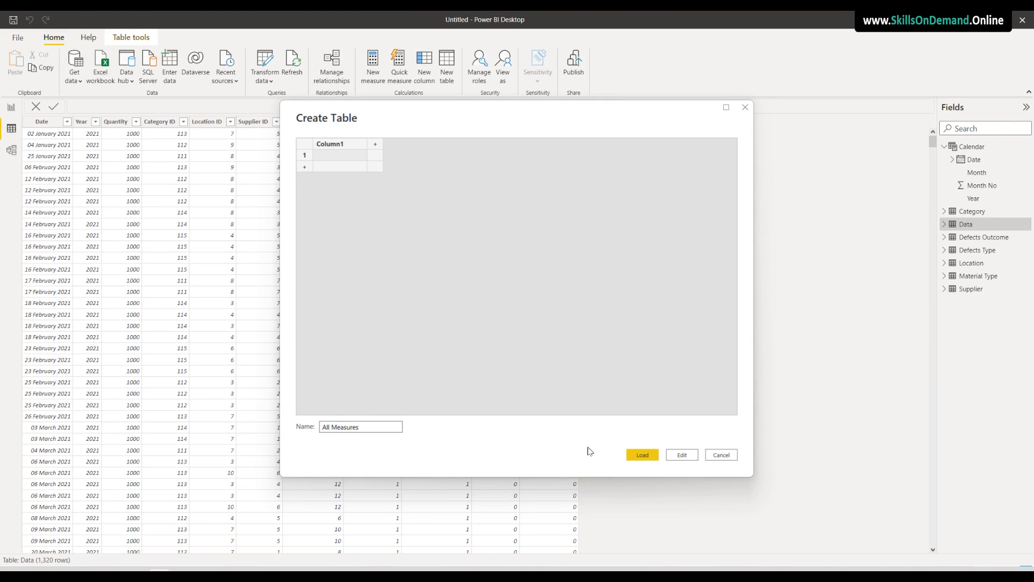
{"action": "left_click", "coordinate": [640, 455]}
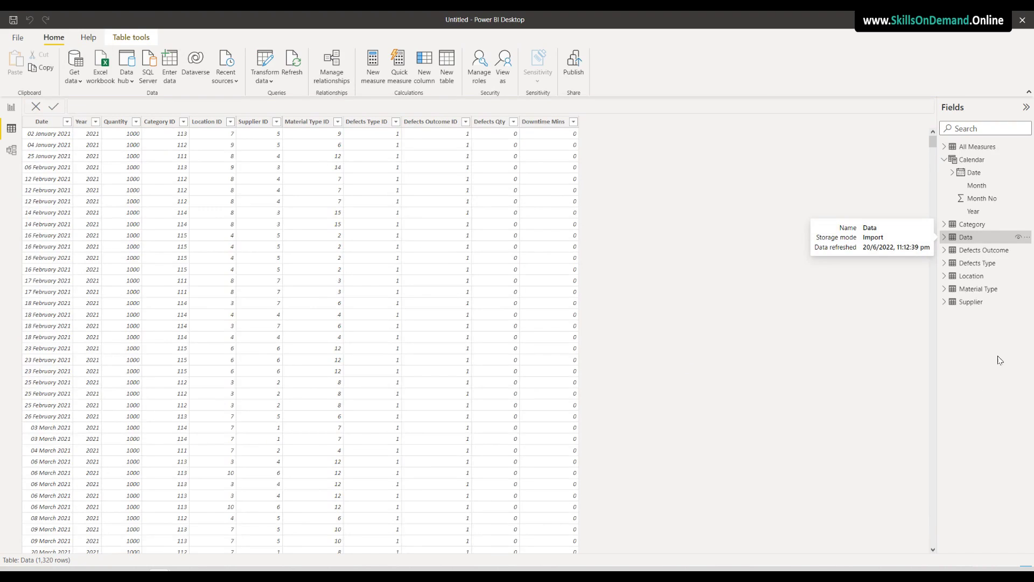
Inspect the new All Measures table and the Data table's Quantity column
{"action": "left_click", "coordinate": [986, 153]}
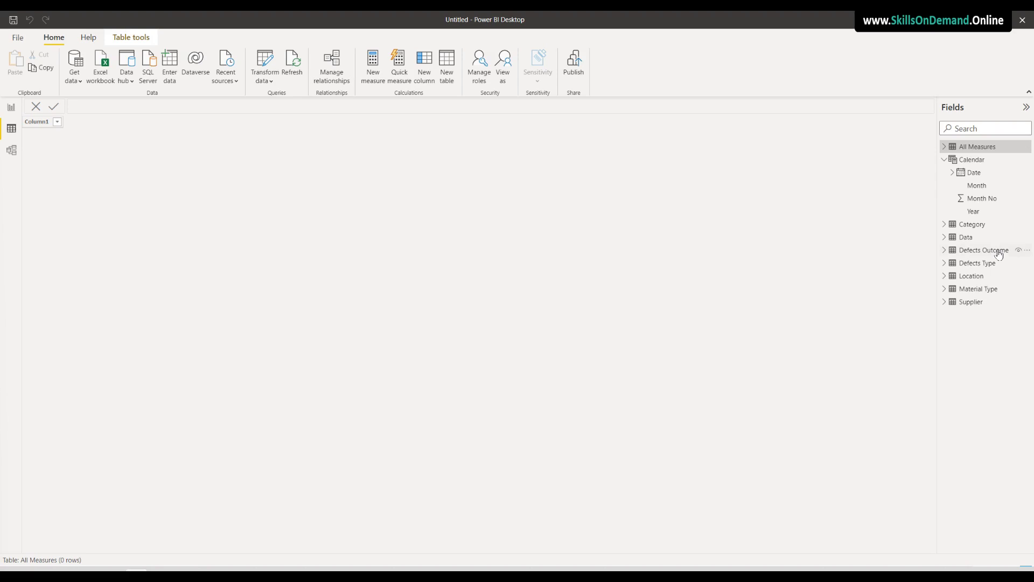
{"action": "left_click", "coordinate": [969, 240]}
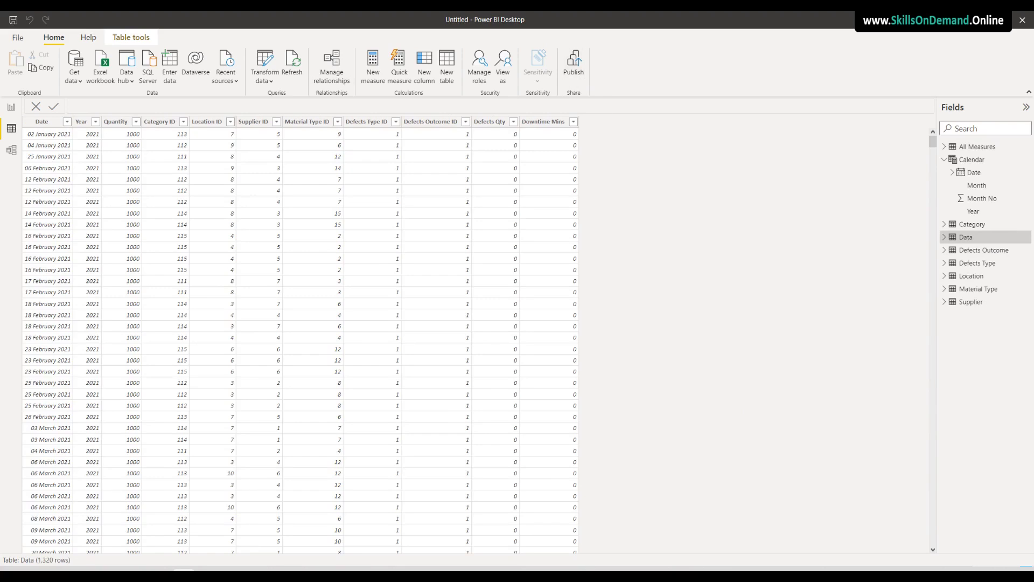
{"action": "left_click", "coordinate": [116, 122]}
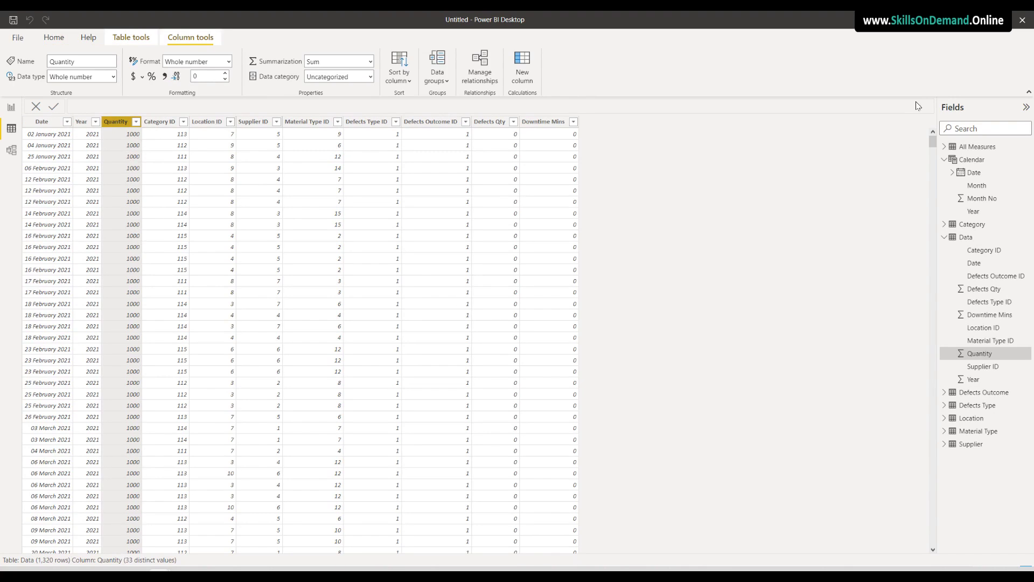
{"action": "left_click", "coordinate": [971, 148]}
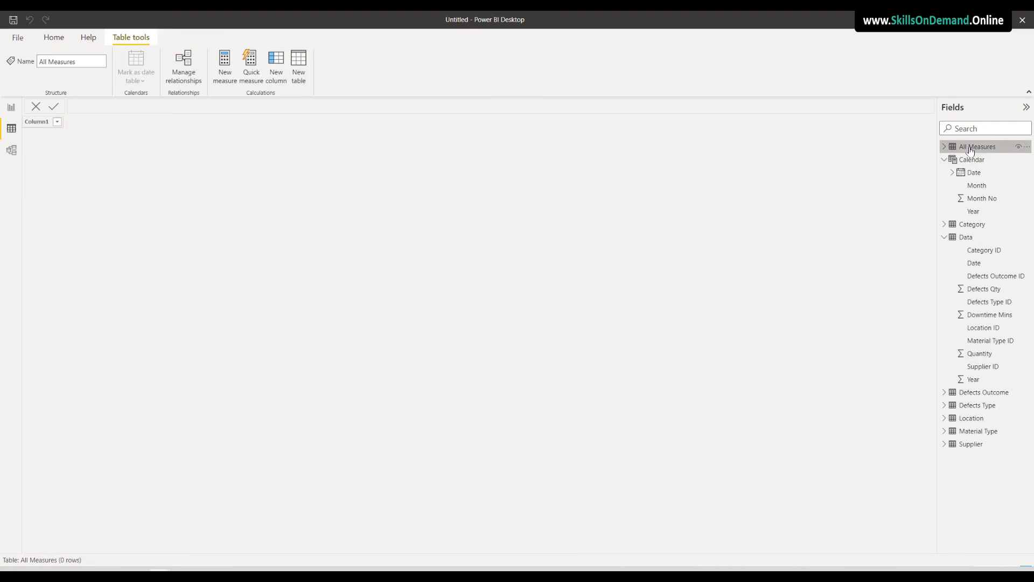
Add the measure Total Qty = SUM(Data[Quantity]) to All Measures
{"action": "right_click", "coordinate": [969, 147]}
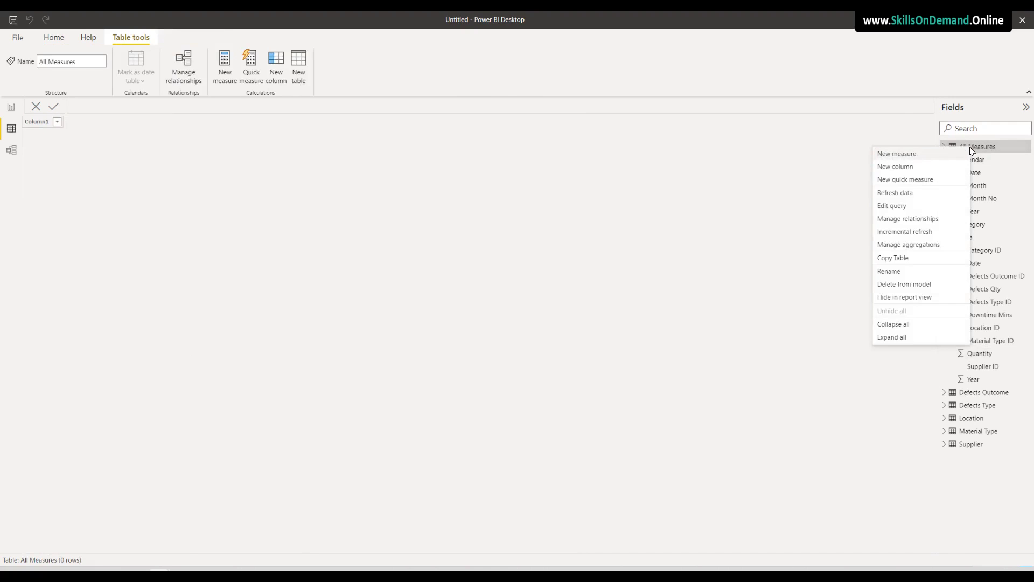
{"action": "left_click", "coordinate": [898, 155]}
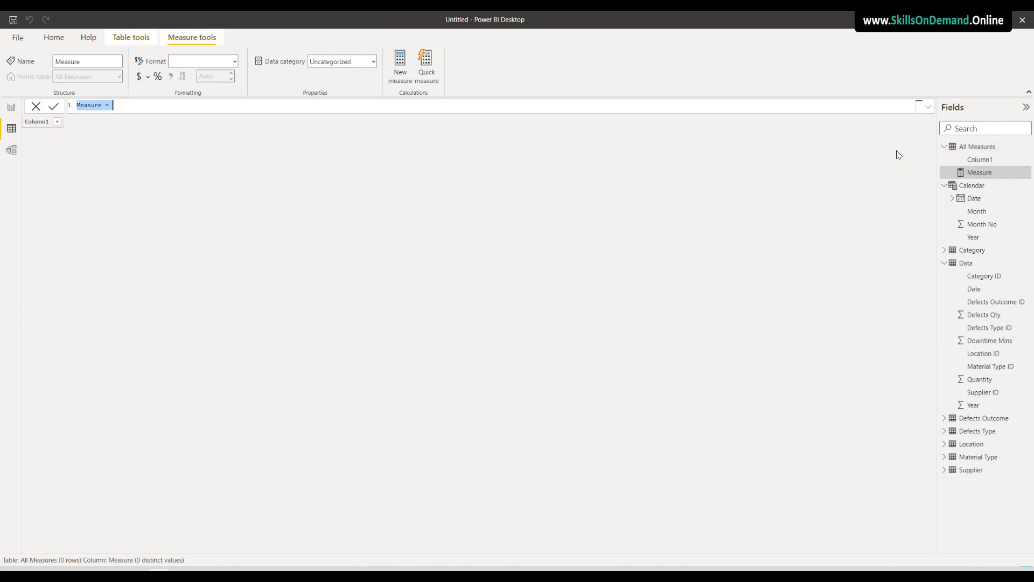
{"action": "type", "text": "Total Qty = SUM"}
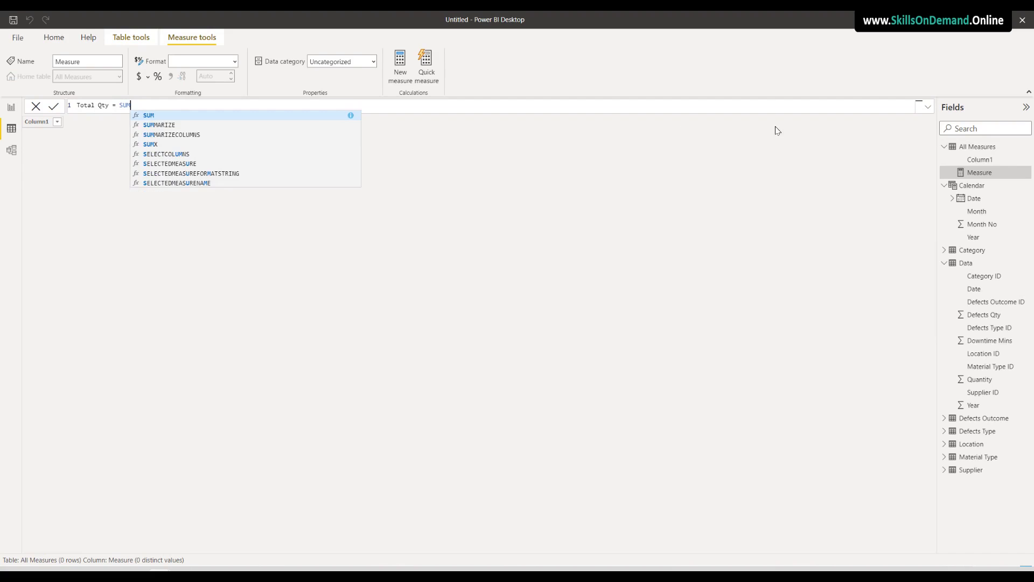
{"action": "left_click", "coordinate": [159, 116]}
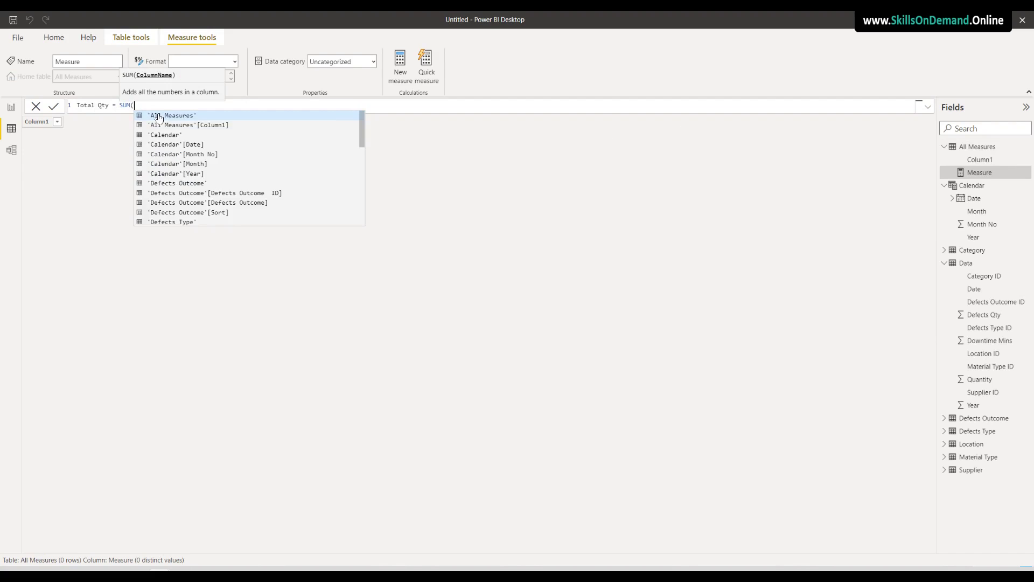
{"action": "type", "text": "Data"}
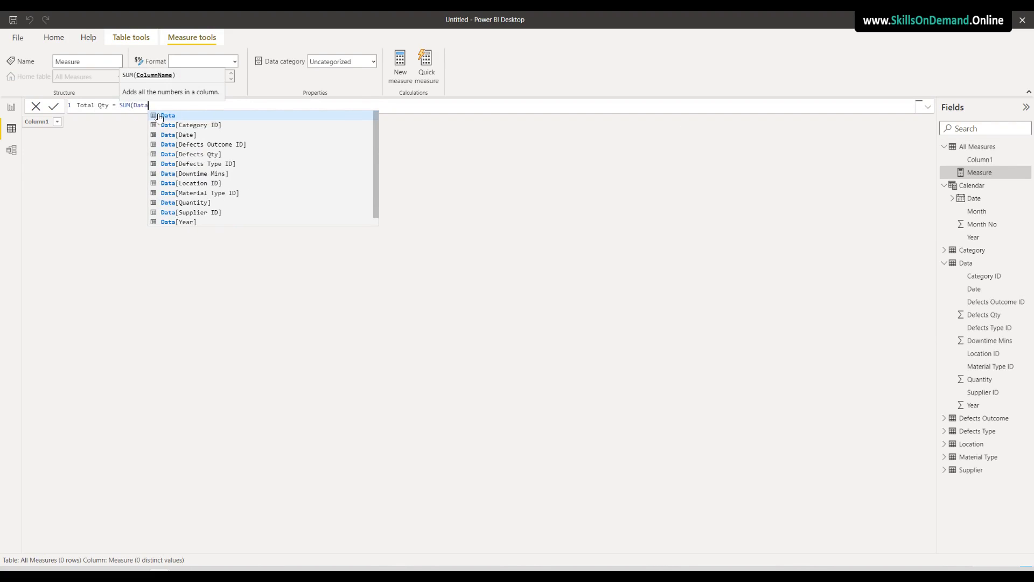
{"action": "left_click", "coordinate": [186, 203]}
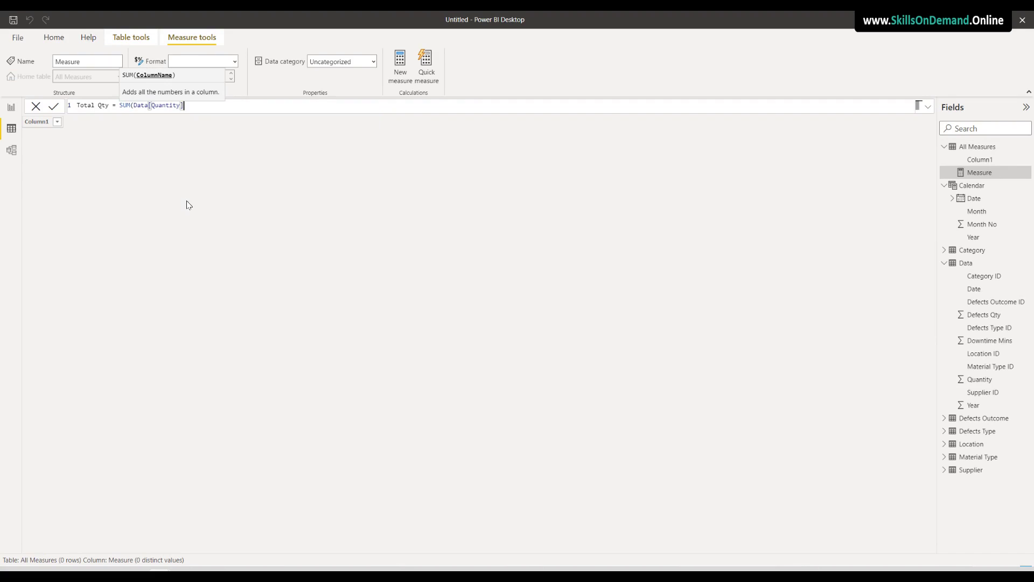
{"action": "type", "text": ")"}
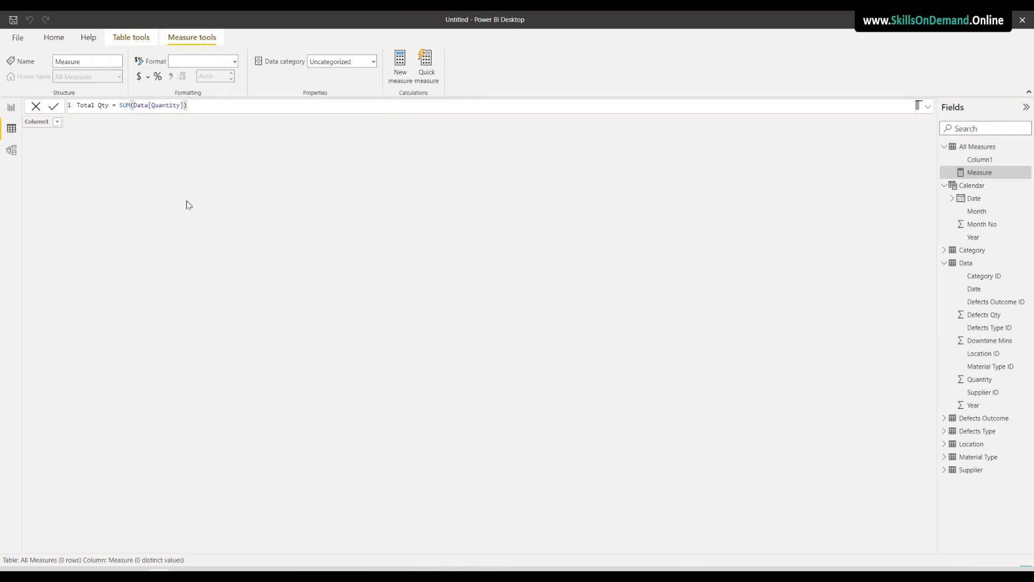
{"action": "key", "text": "Return"}
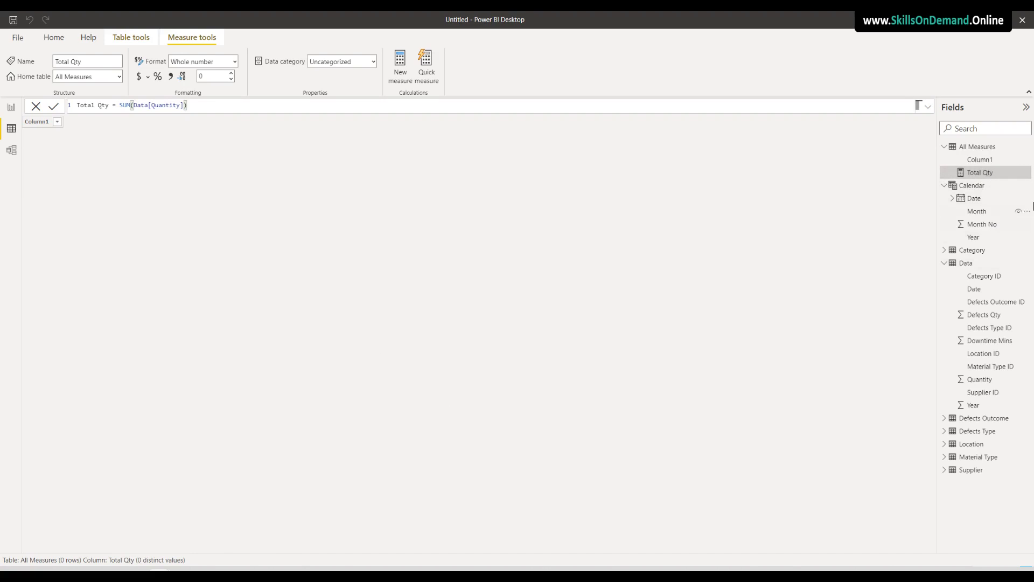
{"action": "left_click", "coordinate": [998, 161]}
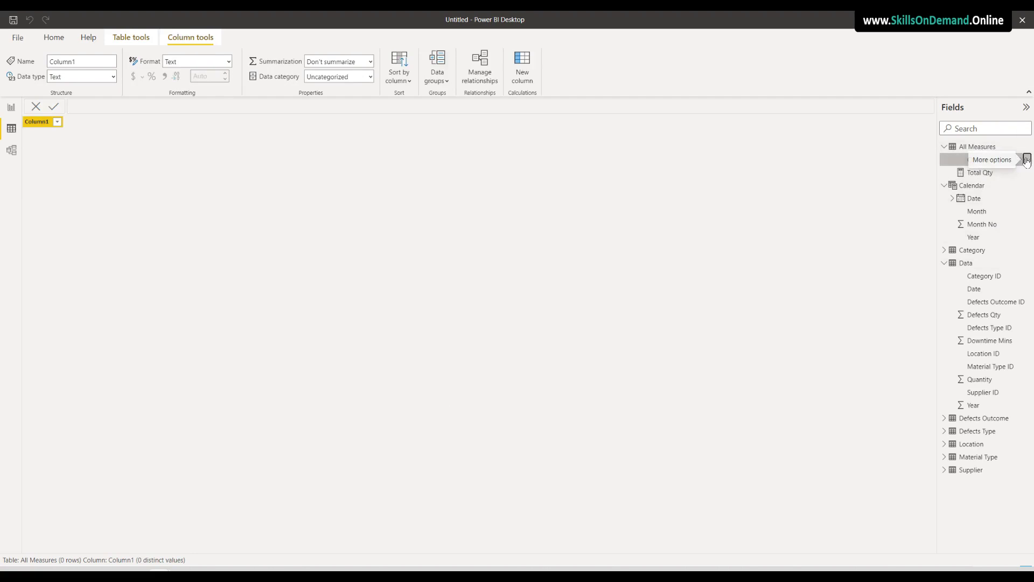
Delete Column1 from the All Measures table and confirm
{"action": "left_click", "coordinate": [1025, 162]}
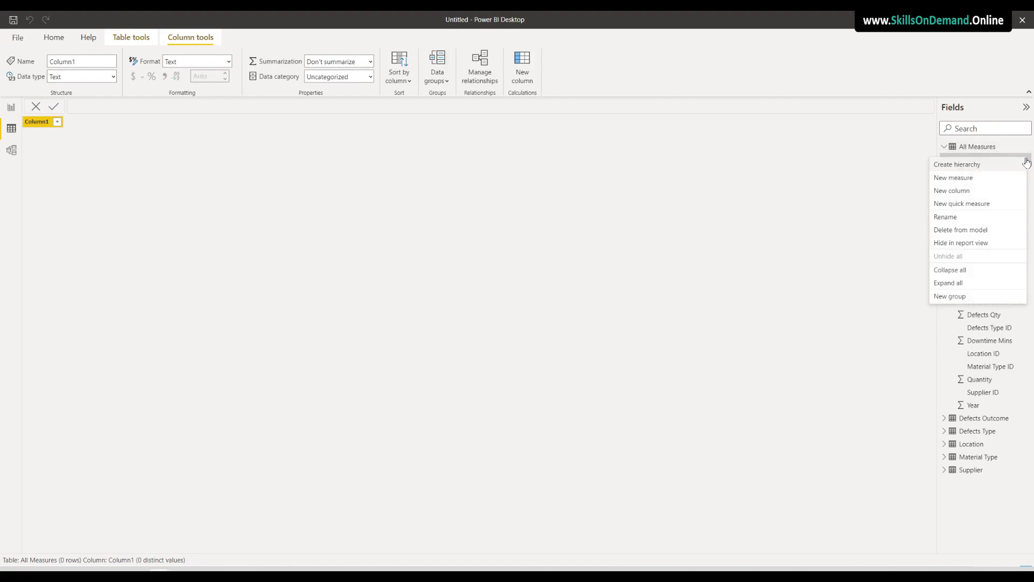
{"action": "left_click", "coordinate": [990, 231]}
{"action": "left_click", "coordinate": [577, 317]}
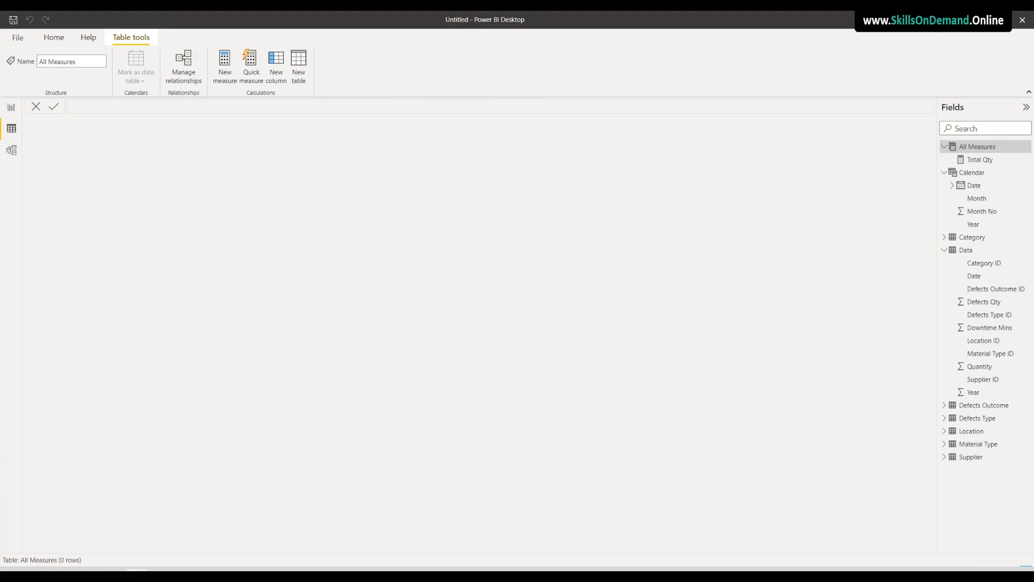
Add the measure Total Qty LY = CALCULATE([Total Qty], SAMEPERIODLASTYEAR('Calendar'[Date]))
{"action": "right_click", "coordinate": [981, 147]}
{"action": "left_click", "coordinate": [913, 150]}
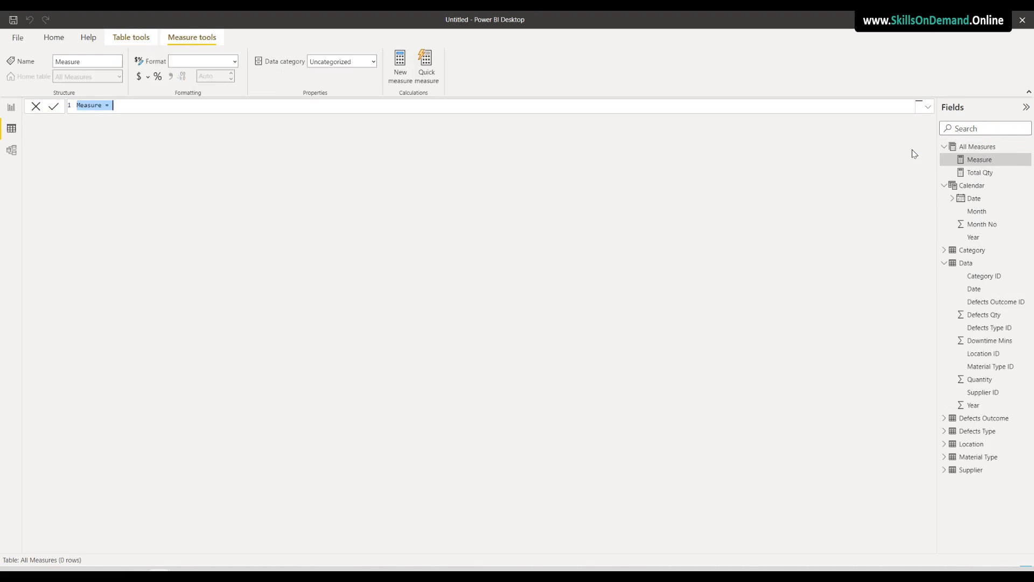
{"action": "type", "text": "Total Qty LY = Calc"}
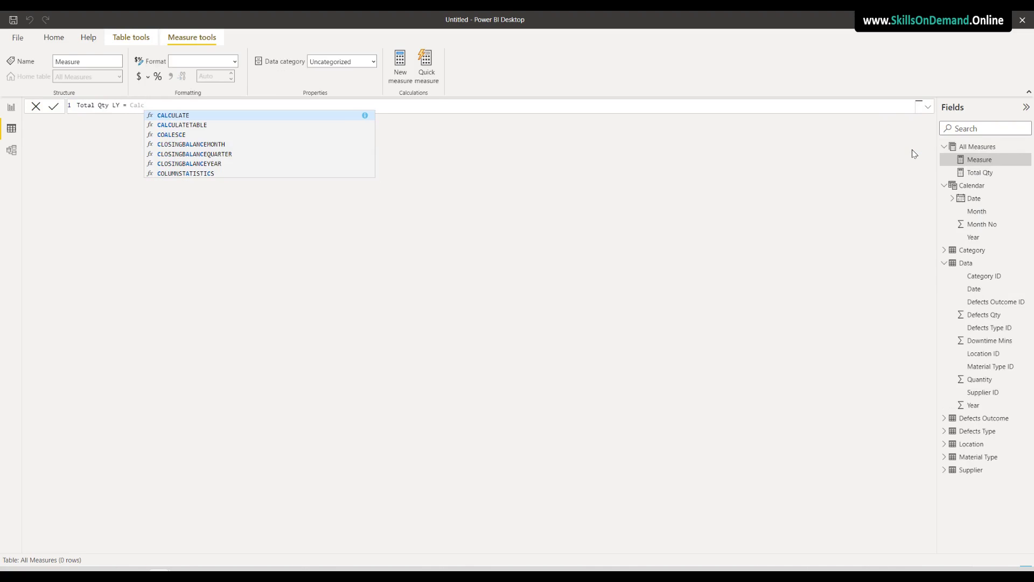
{"action": "left_click", "coordinate": [186, 115]}
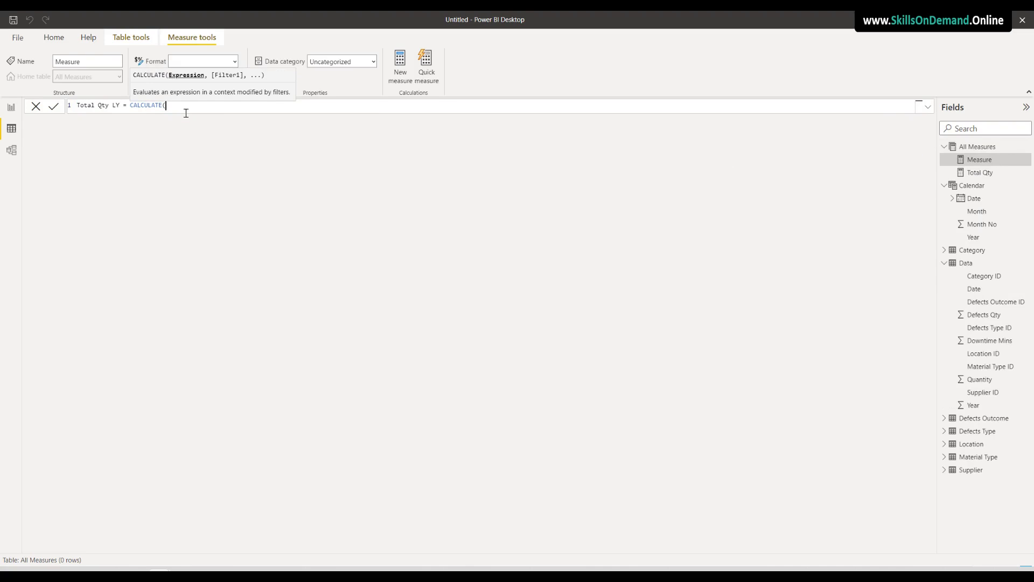
{"action": "type", "text": "["}
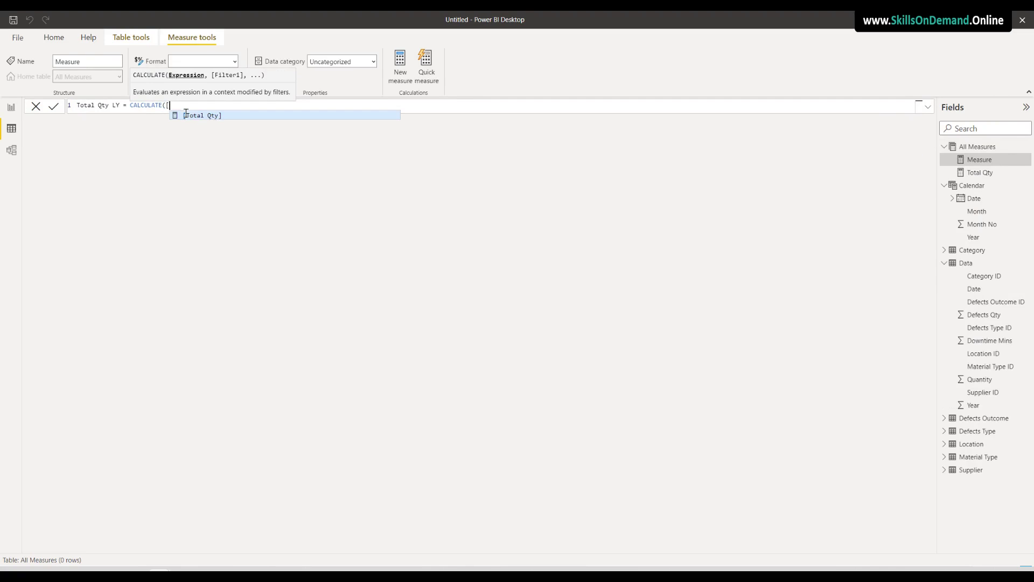
{"action": "left_click", "coordinate": [196, 116]}
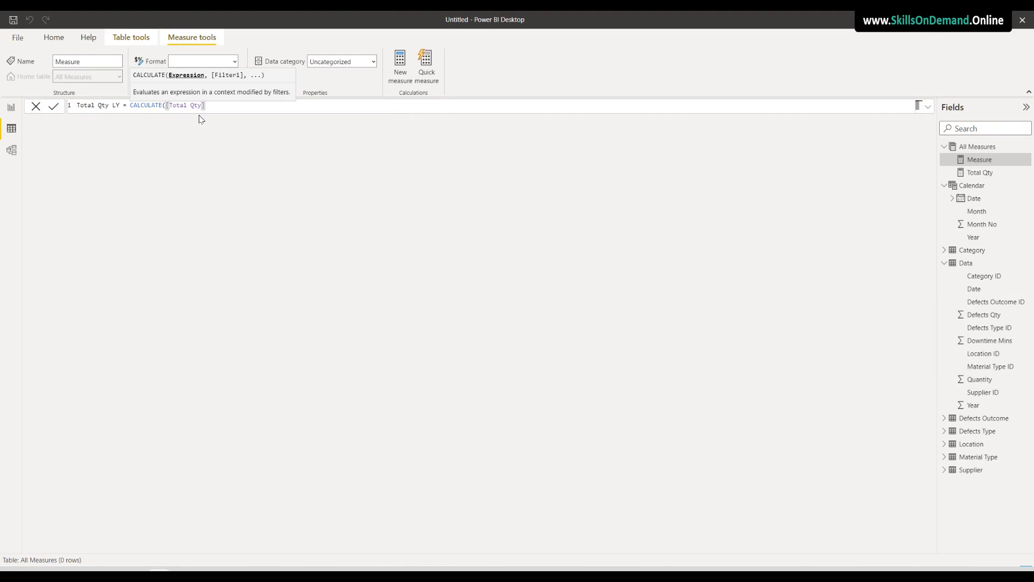
{"action": "type", "text": ", Same"}
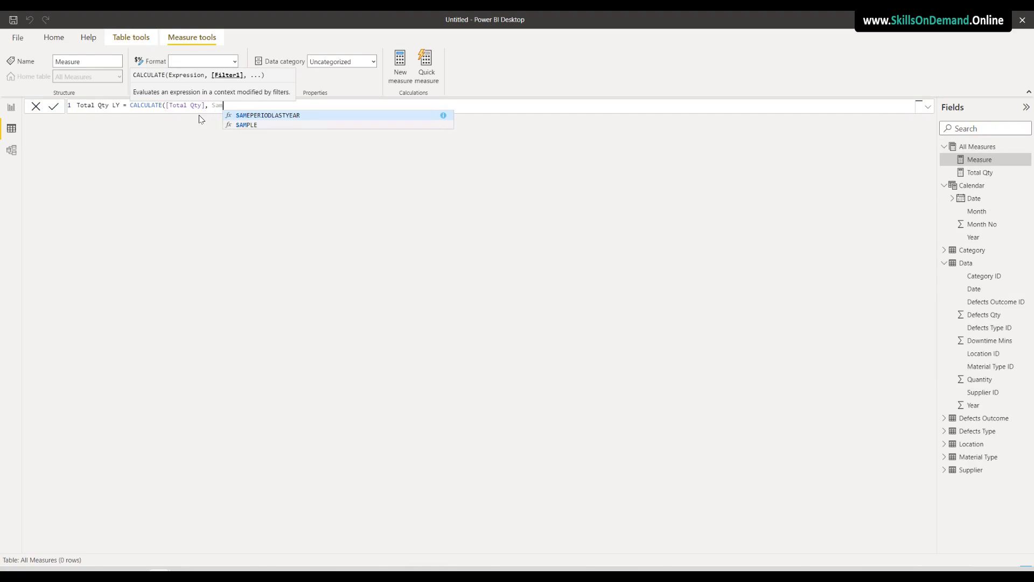
{"action": "left_click", "coordinate": [283, 115]}
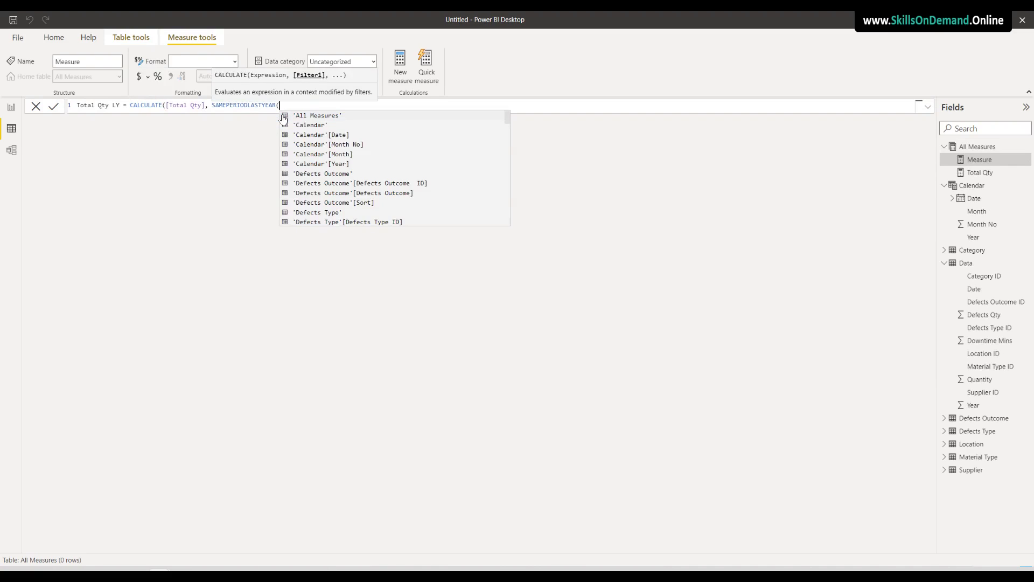
{"action": "type", "text": "Cale"}
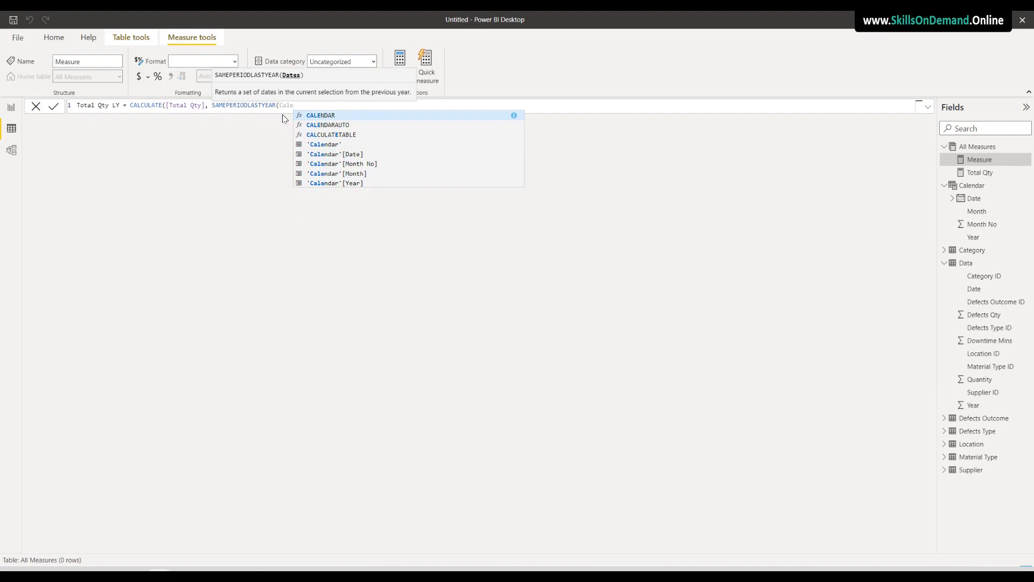
{"action": "left_click", "coordinate": [343, 154]}
{"action": "type", "text": ")"}
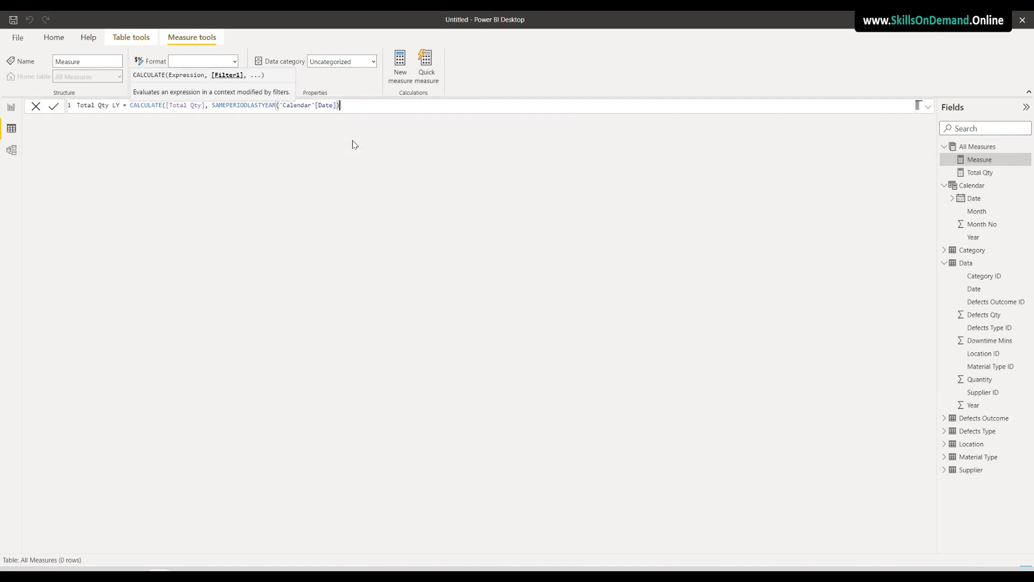
{"action": "type", "text": ")"}
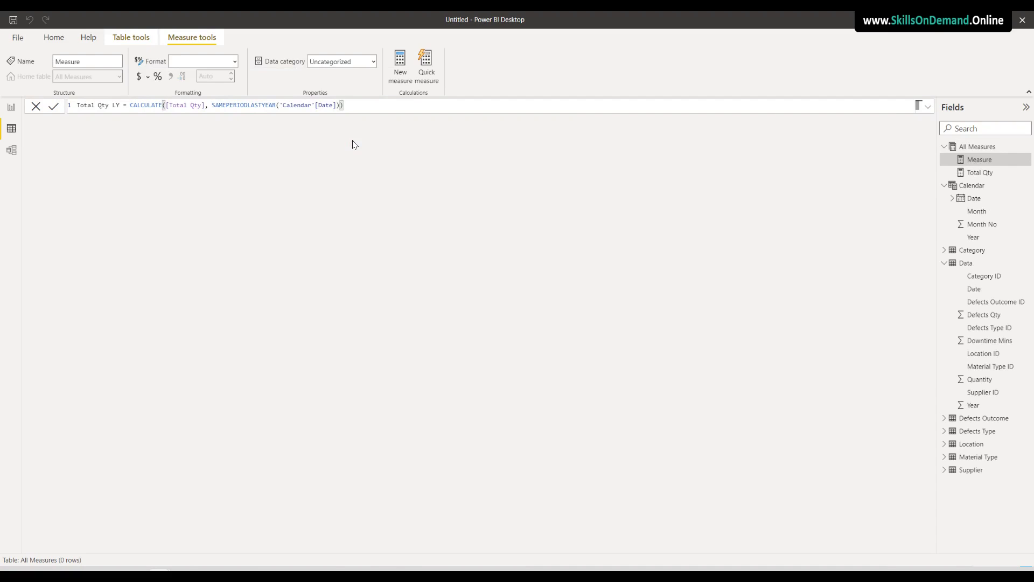
{"action": "key", "text": "Return"}
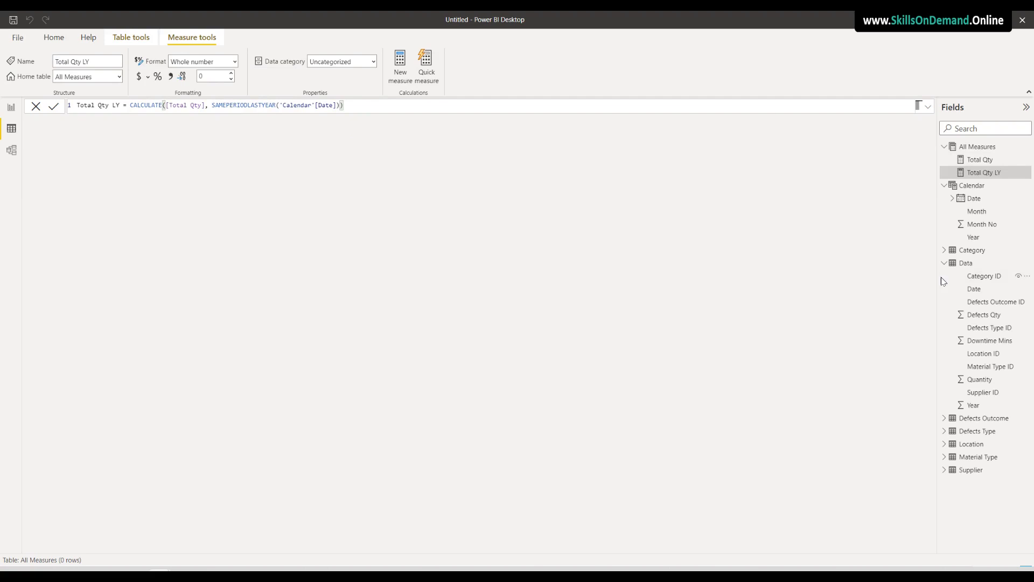
{"action": "left_click", "coordinate": [966, 264]}
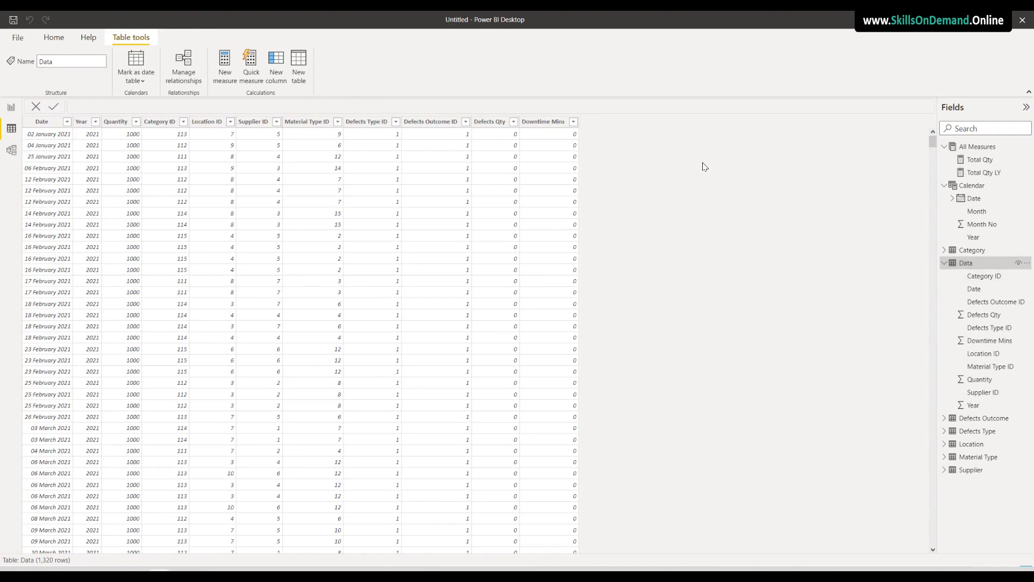
Review the values in the Data table's Defects Qty column
{"action": "left_click", "coordinate": [495, 125]}
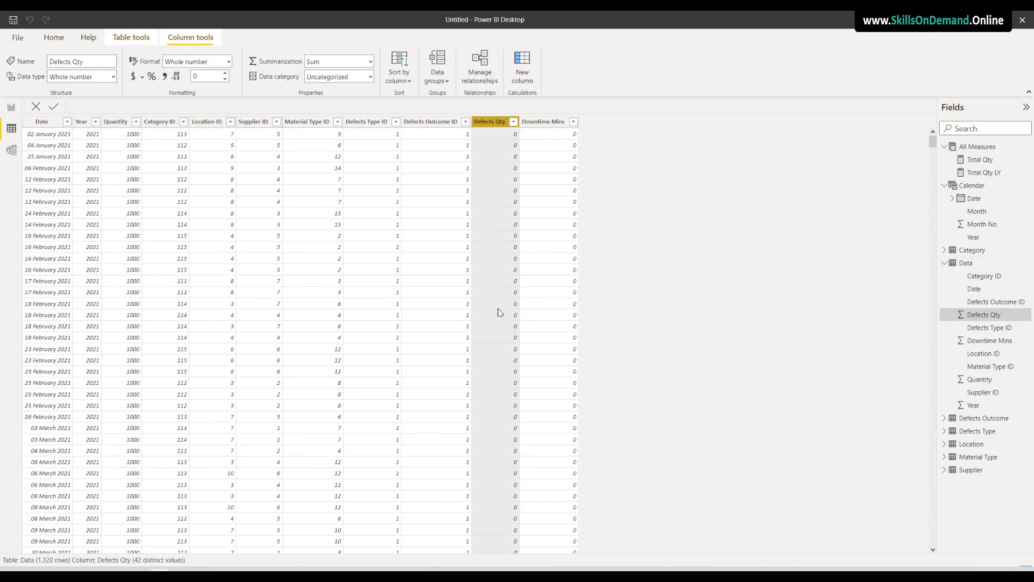
{"action": "left_click", "coordinate": [513, 122]}
{"action": "left_click", "coordinate": [513, 123]}
{"action": "left_click", "coordinate": [513, 123]}
{"action": "left_click", "coordinate": [753, 209]}
Add the measure Defects Qty = SUM(Data[Defects Qty]) to All Measures
{"action": "left_click", "coordinate": [977, 148]}
{"action": "right_click", "coordinate": [977, 148]}
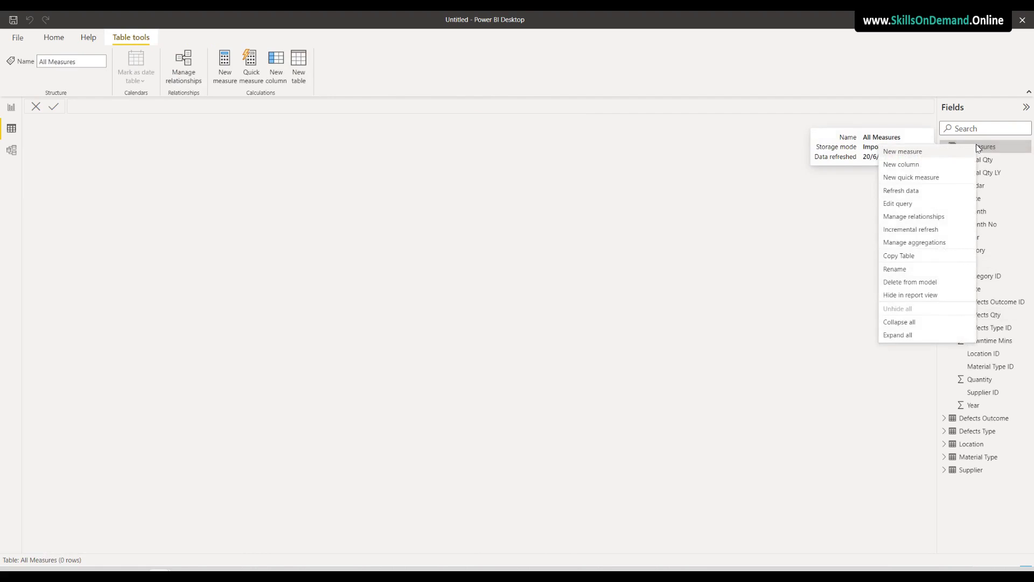
{"action": "left_click", "coordinate": [914, 153]}
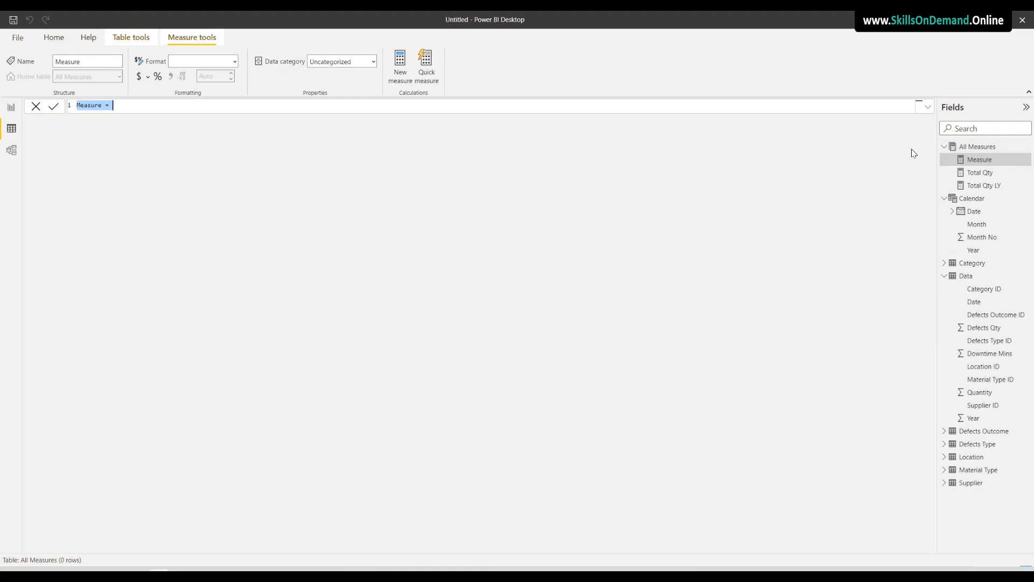
{"action": "type", "text": "Defects Qty = SUM"}
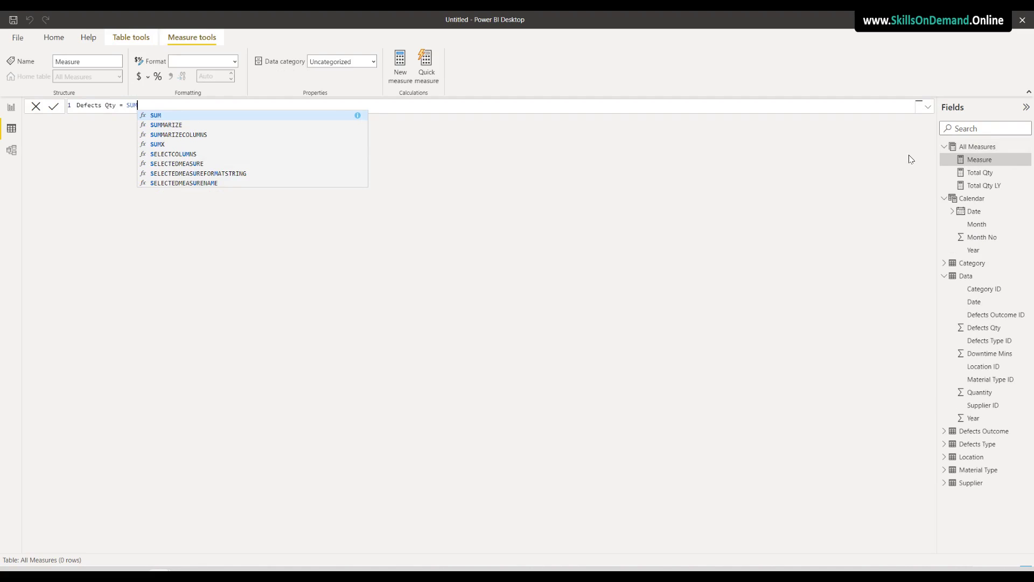
{"action": "left_click", "coordinate": [173, 118]}
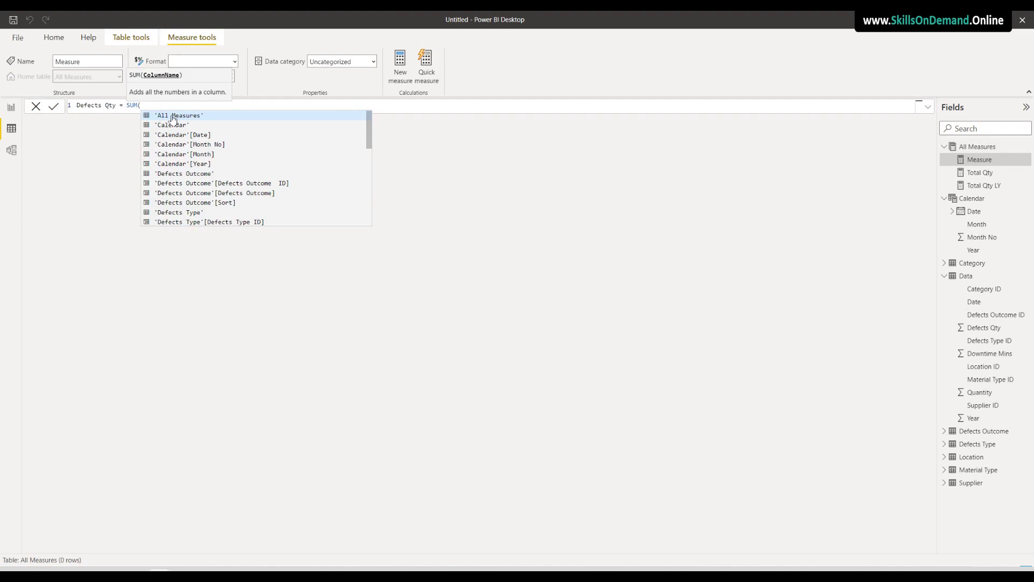
{"action": "type", "text": "Data"}
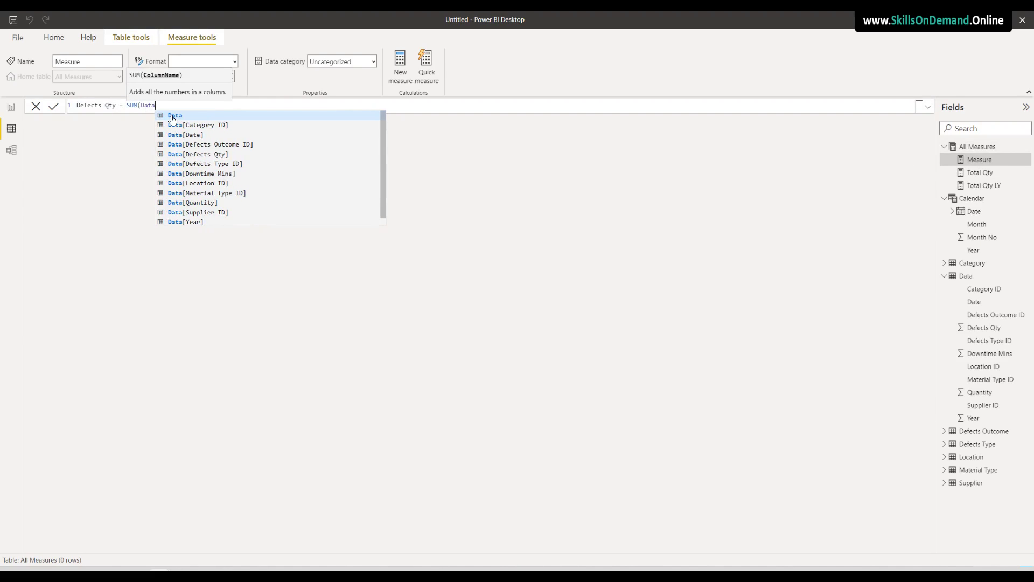
{"action": "left_click", "coordinate": [181, 155]}
{"action": "type", "text": ")"}
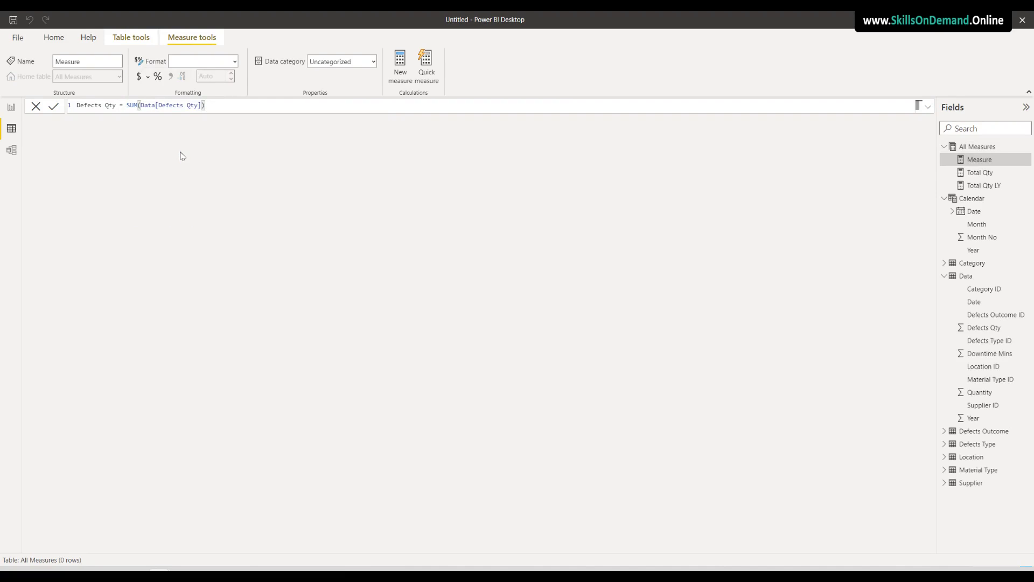
{"action": "key", "text": "Return"}
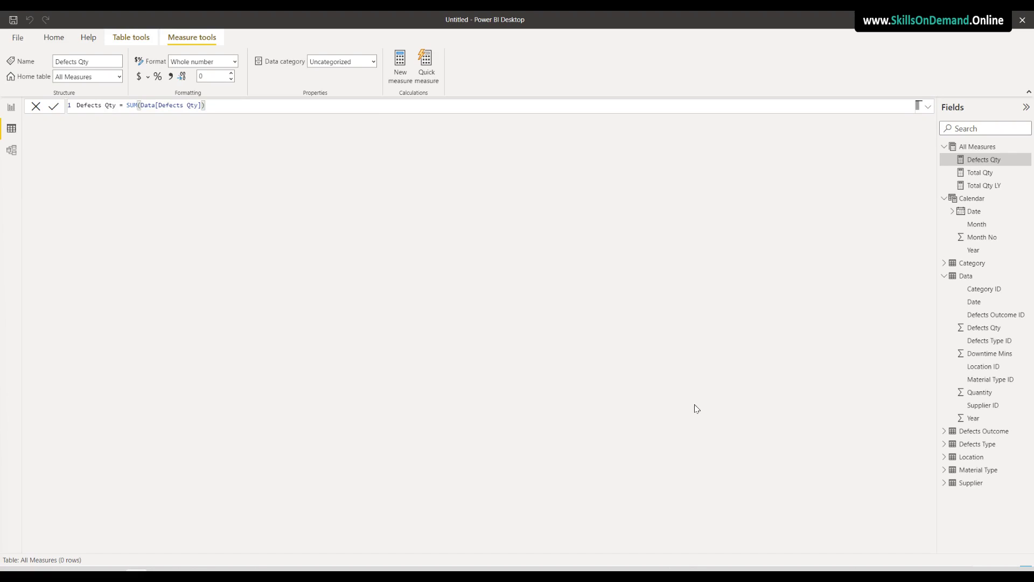
{"action": "left_click", "coordinate": [978, 148]}
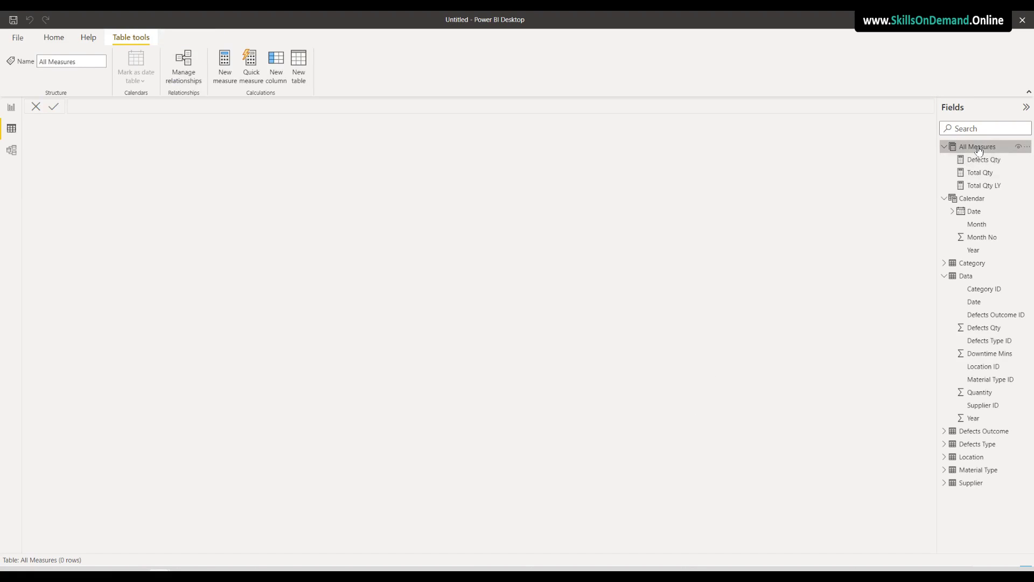
Start a new Defects Qty LY measure in All Measures as CALCULATE([Defects Qty], ...)
{"action": "right_click", "coordinate": [978, 149]}
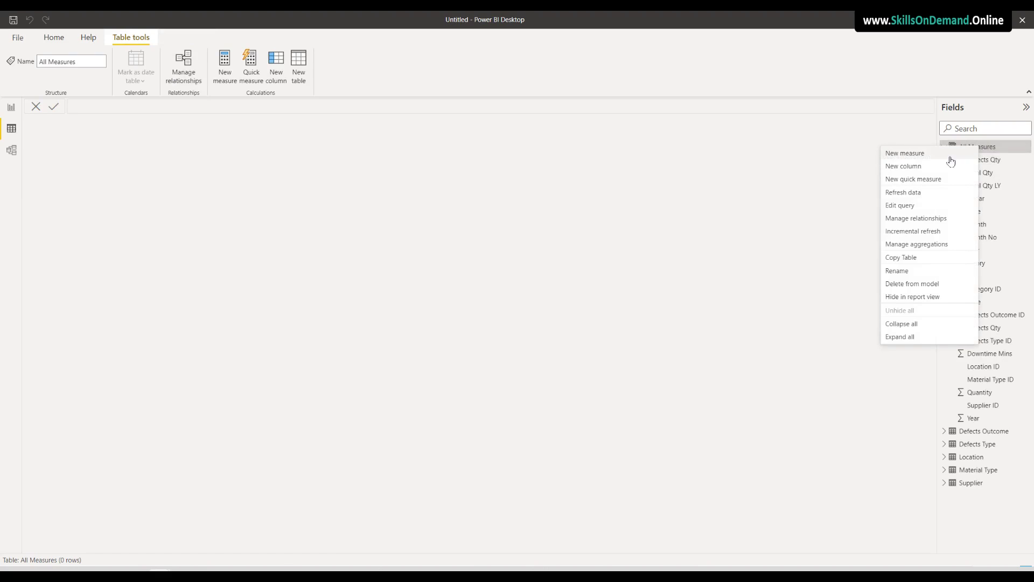
{"action": "left_click", "coordinate": [914, 154]}
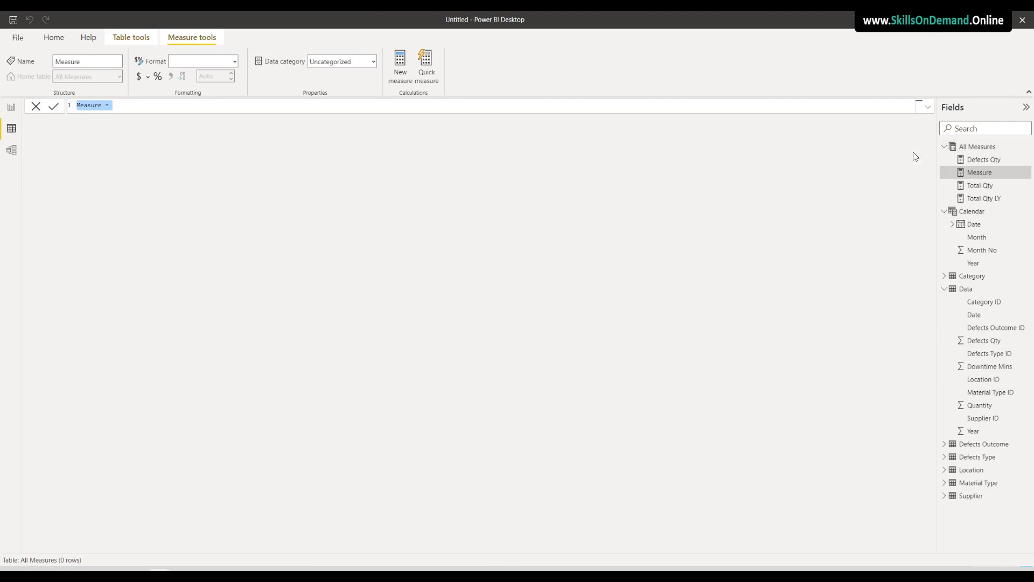
{"action": "type", "text": "Defects Qty LY = Calc"}
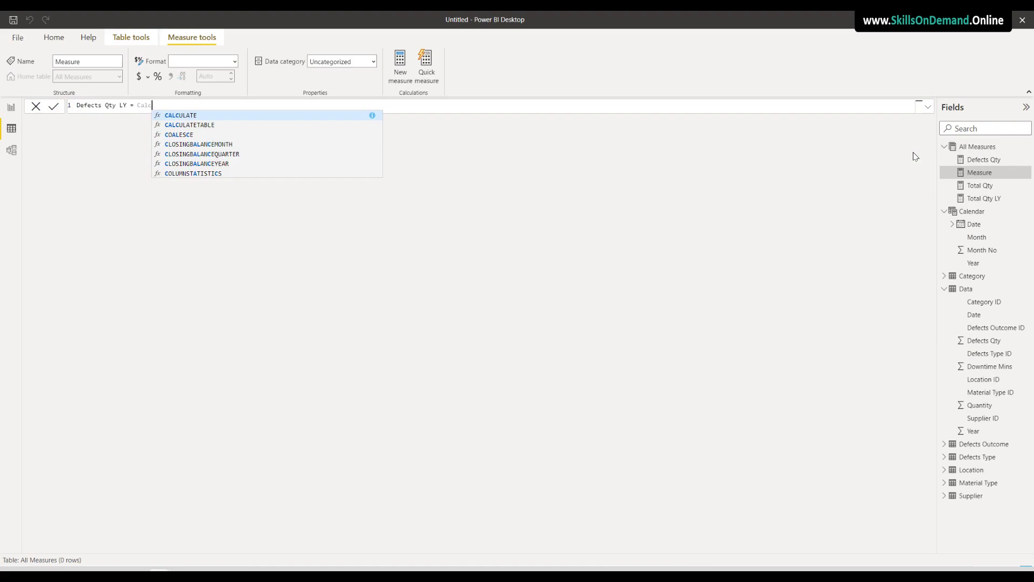
{"action": "left_click", "coordinate": [188, 114]}
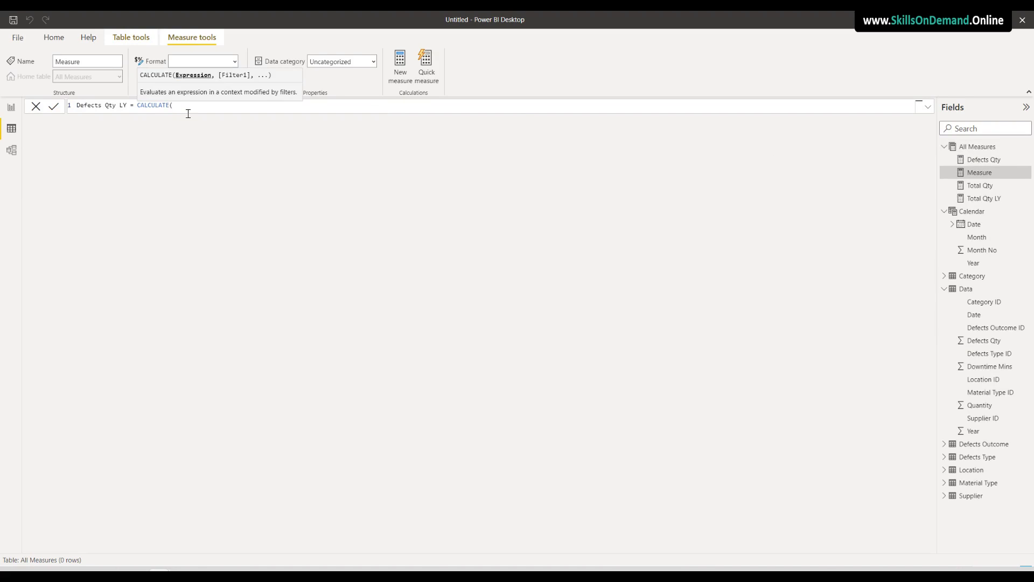
{"action": "type", "text": "["}
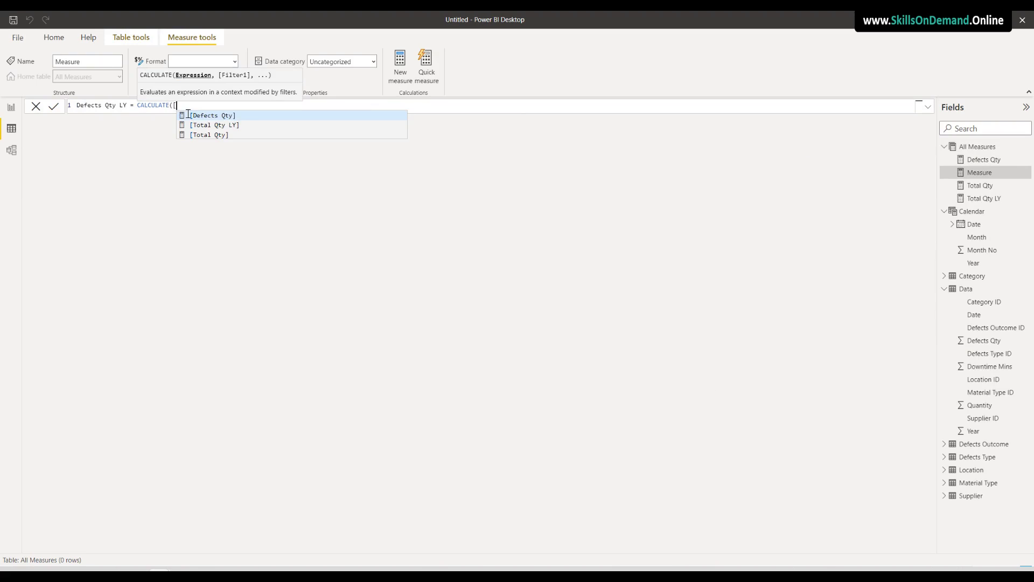
{"action": "left_click", "coordinate": [219, 118]}
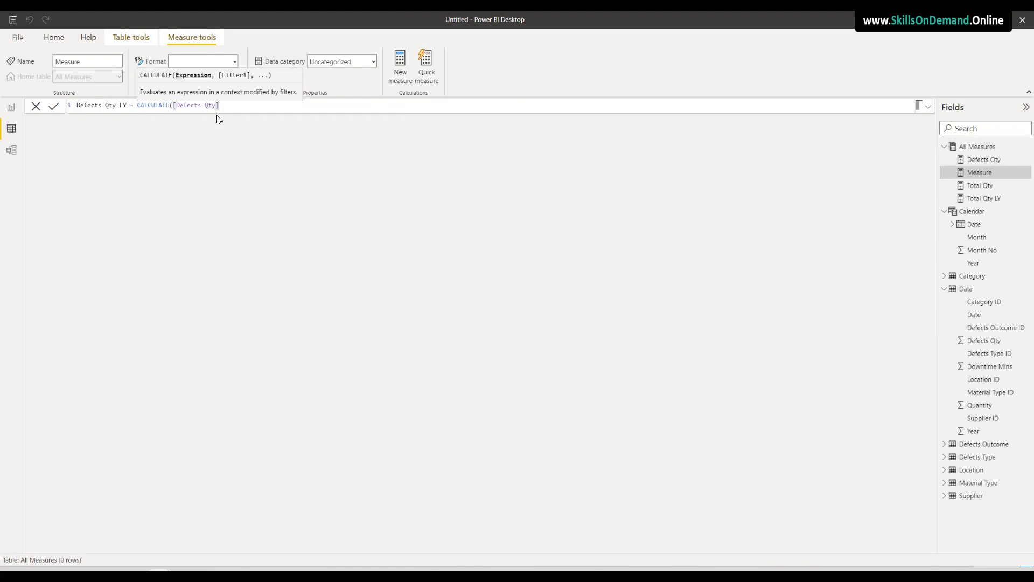
Filter it with SAMEPERIODLASTYEAR('Calendar'[Date]) and commit the Defects Qty LY measure
{"action": "type", "text": ","}
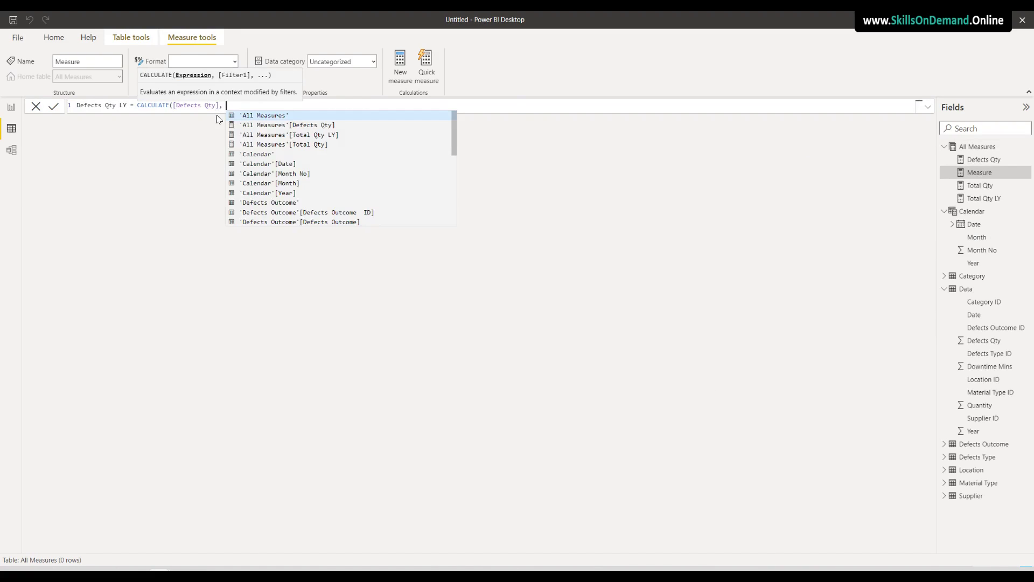
{"action": "type", "text": " Same"}
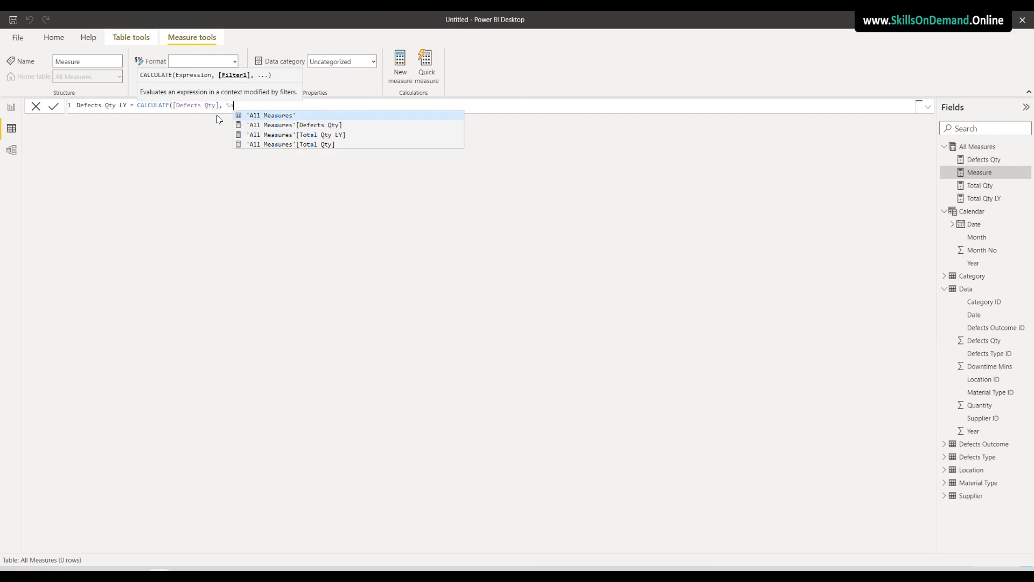
{"action": "left_click", "coordinate": [285, 115]}
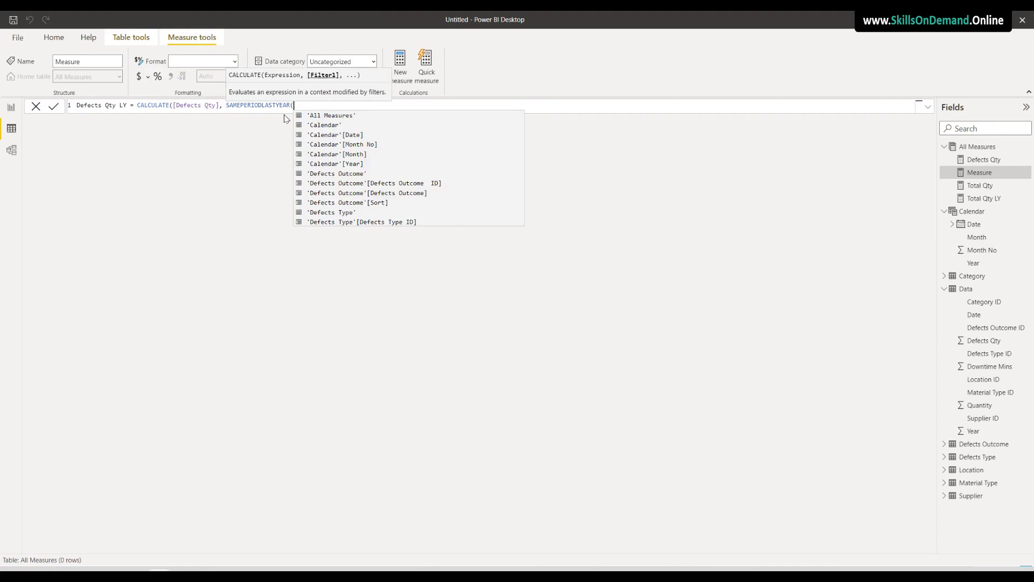
{"action": "type", "text": "Cale"}
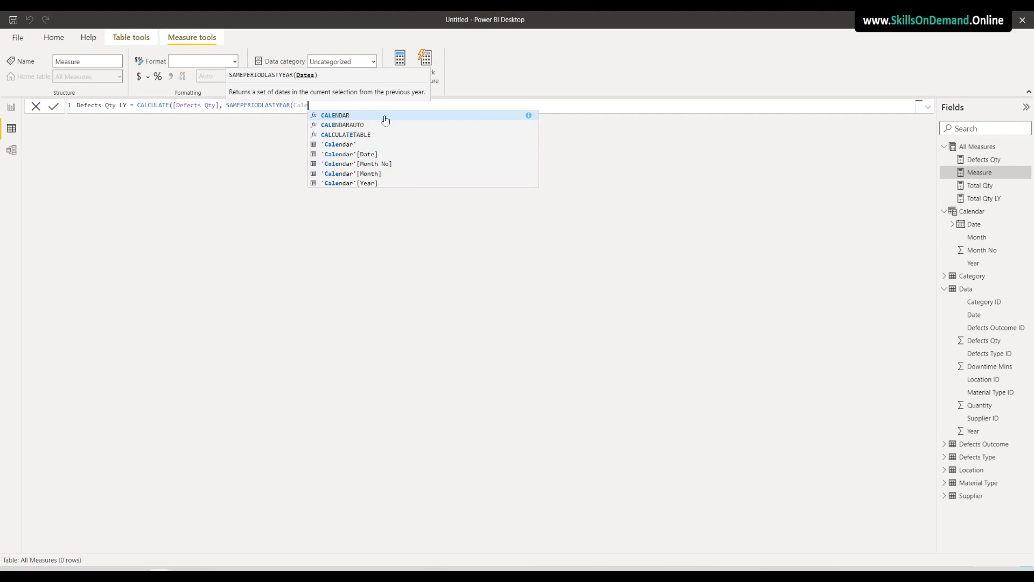
{"action": "left_click", "coordinate": [370, 156]}
{"action": "type", "text": "))"}
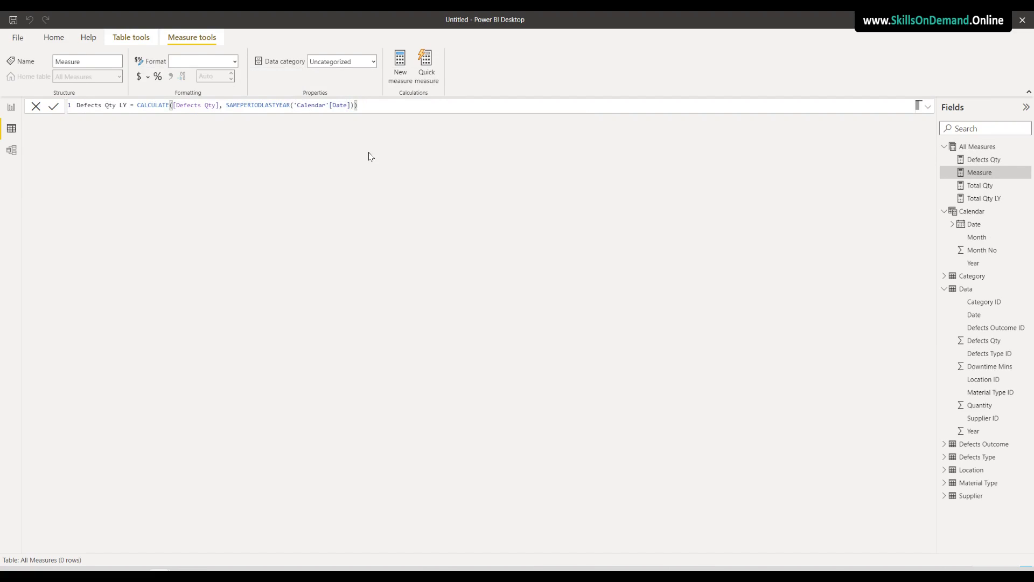
{"action": "key", "text": "Return"}
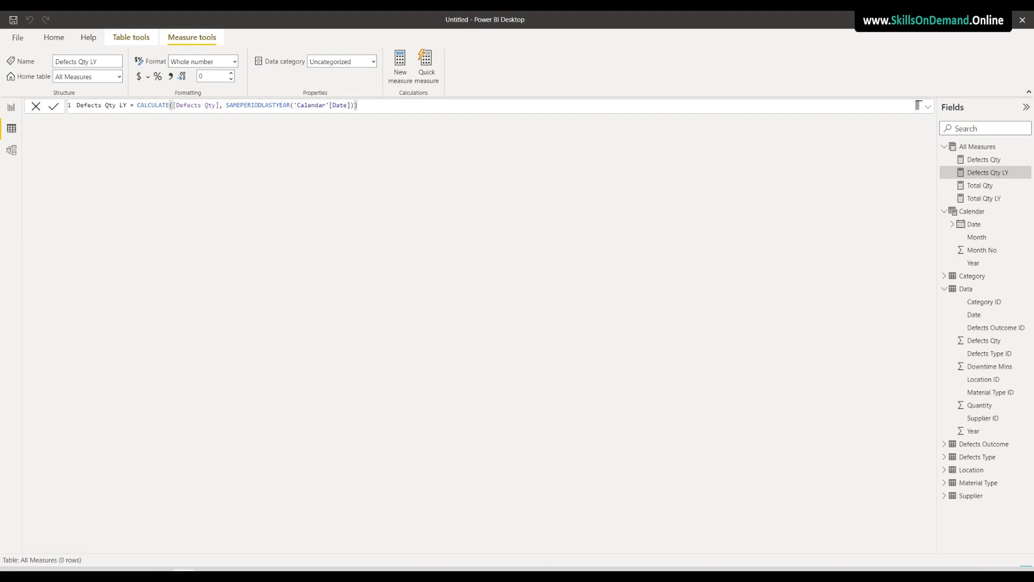
{"action": "left_click", "coordinate": [978, 148]}
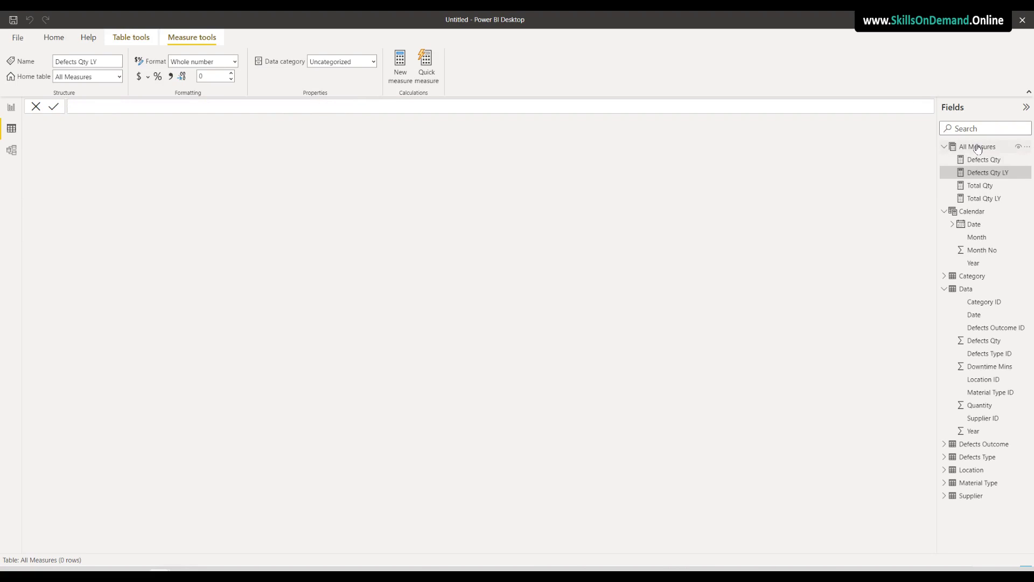
Create % Diff CY = DIVIDE([Defects Qty], [Total Qty]) in All Measures, formatted as a percentage
{"action": "right_click", "coordinate": [978, 147]}
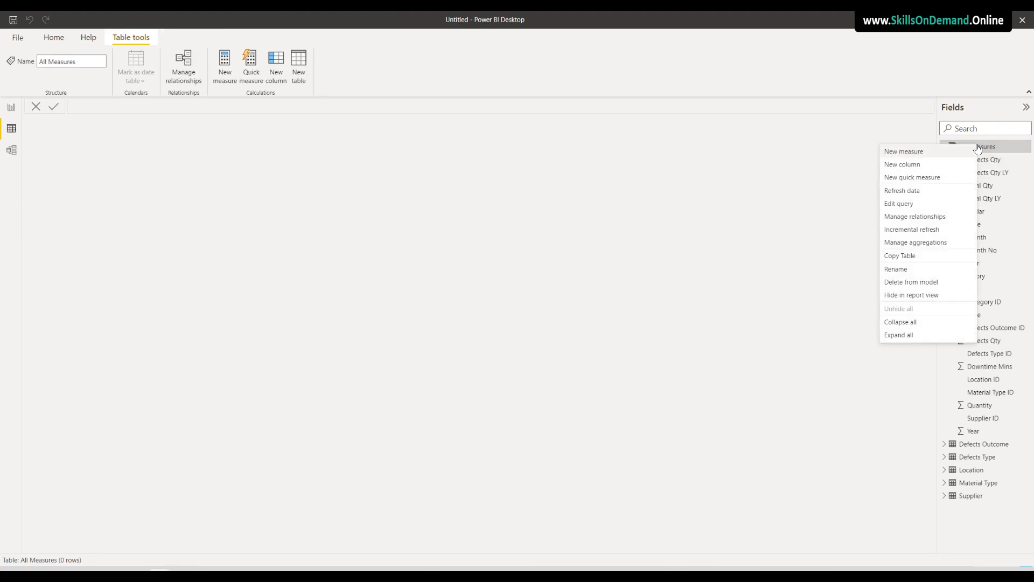
{"action": "left_click", "coordinate": [909, 152]}
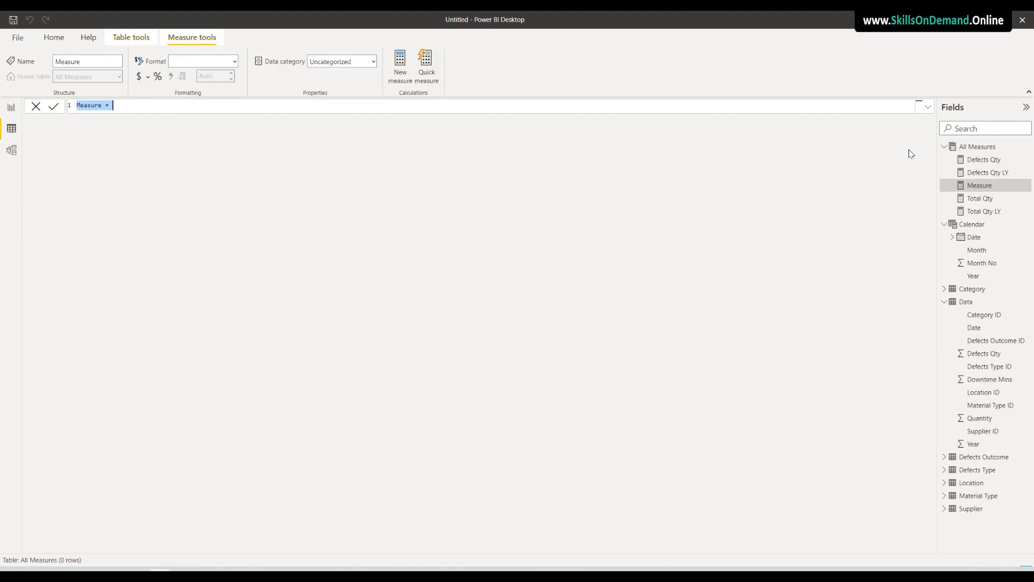
{"action": "type", "text": "% Diff CY = Divide"}
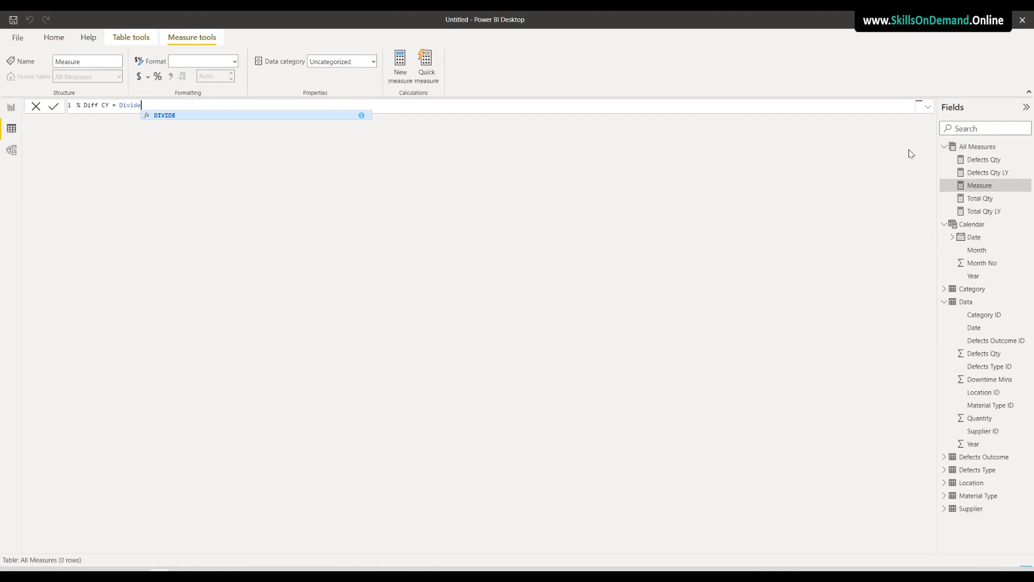
{"action": "left_click", "coordinate": [165, 116]}
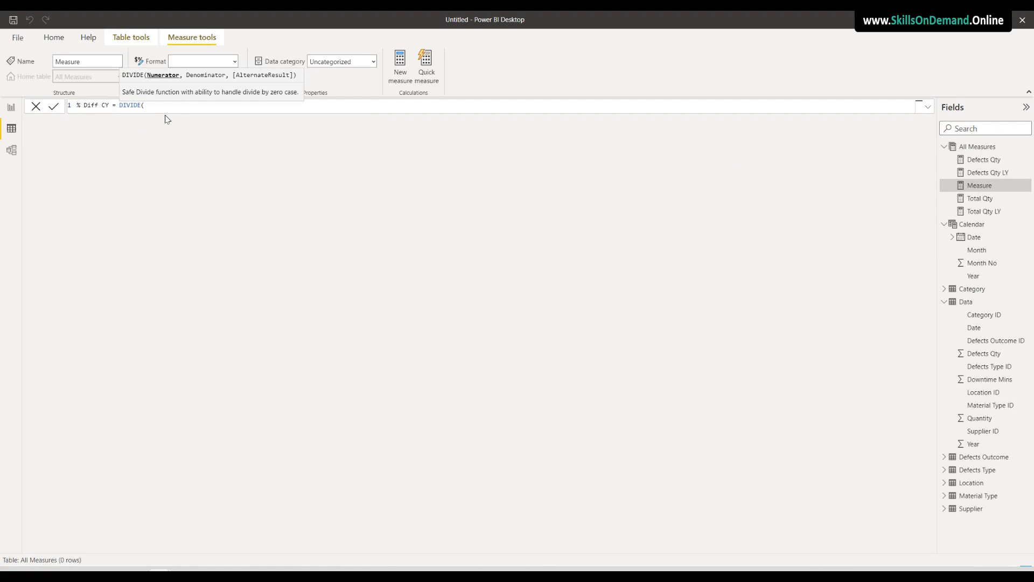
{"action": "type", "text": "Defec"}
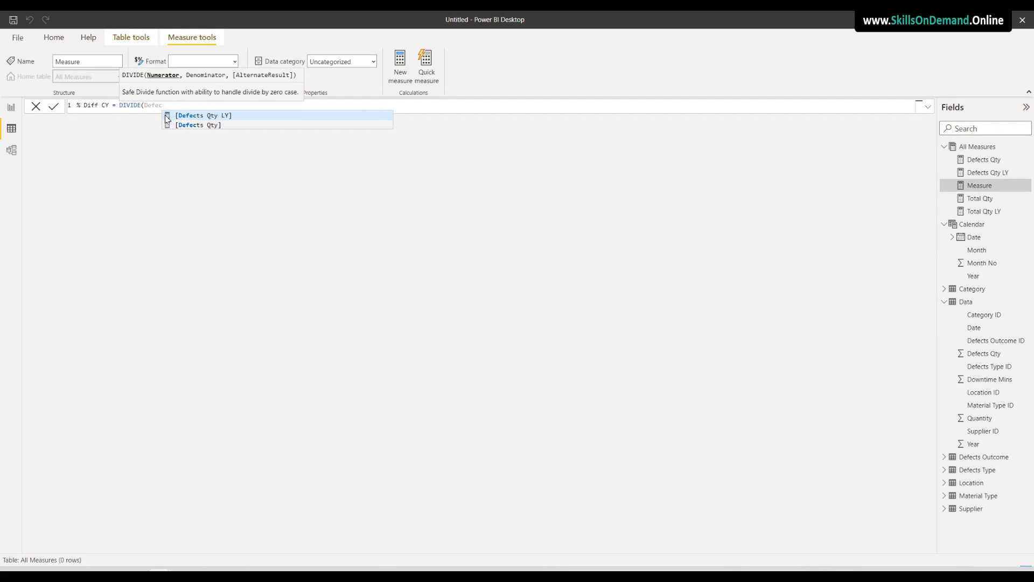
{"action": "left_click", "coordinate": [203, 126]}
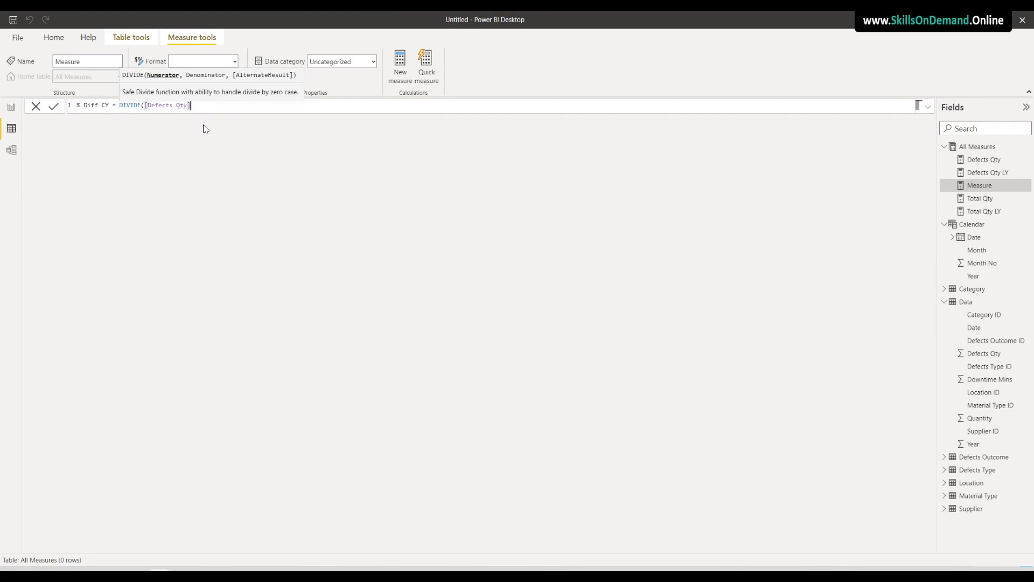
{"action": "type", "text": ", ["}
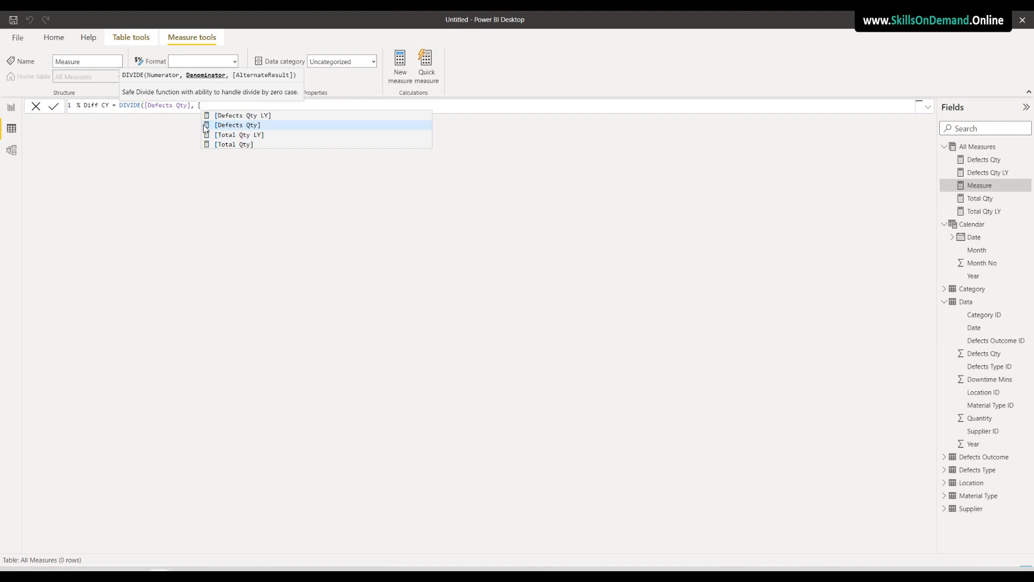
{"action": "left_click", "coordinate": [240, 145]}
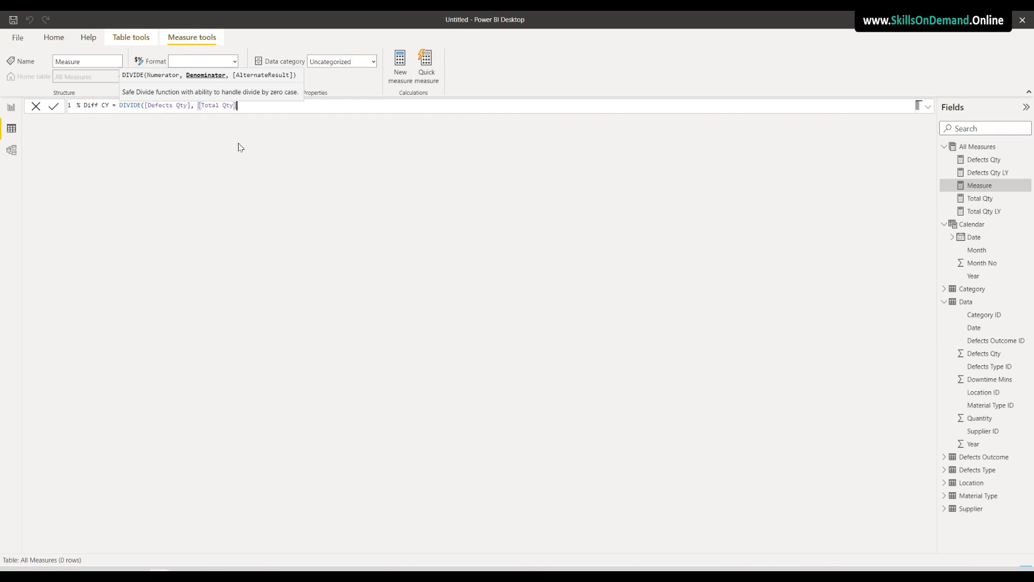
{"action": "type", "text": ")"}
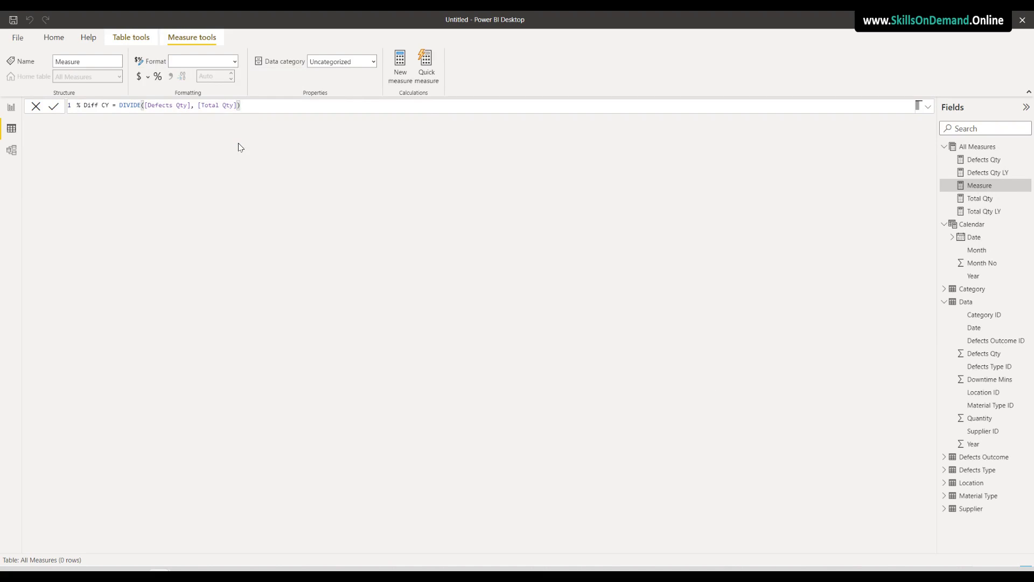
{"action": "key", "text": "Return"}
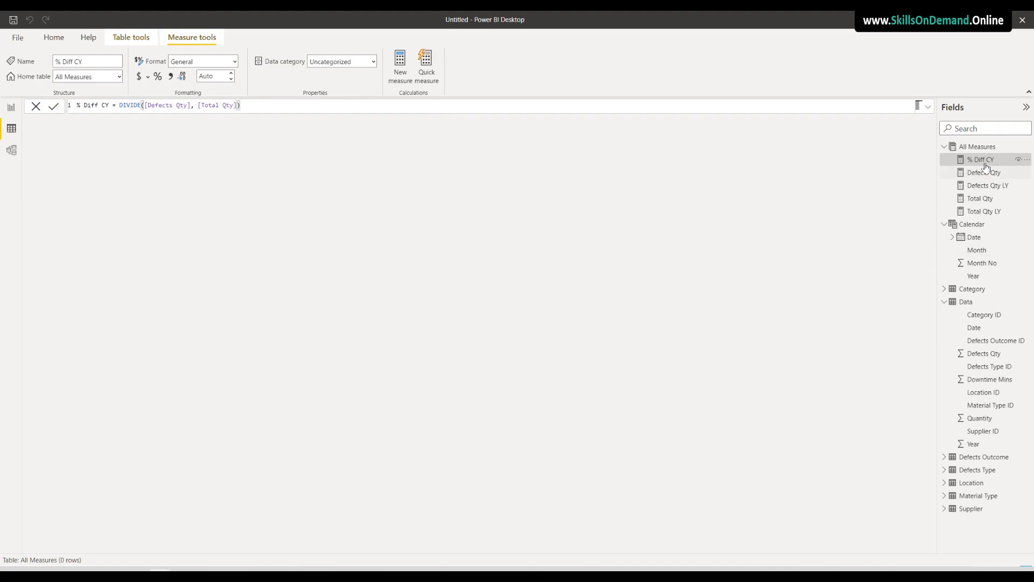
{"action": "left_click", "coordinate": [158, 77]}
{"action": "right_click", "coordinate": [979, 146]}
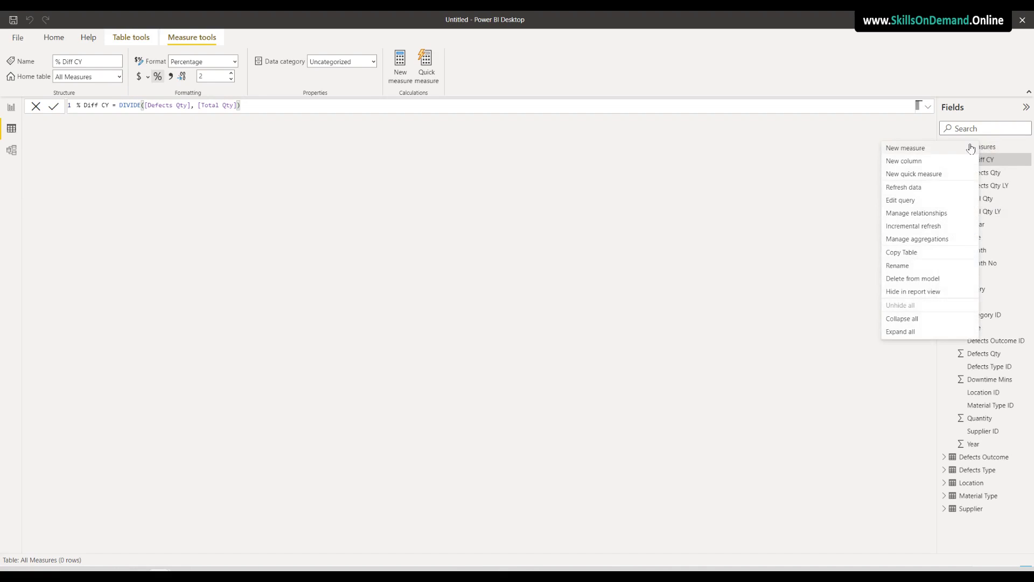
Create % Diff LY = DIVIDE([Defects Qty LY], [Total Qty LY]), formatted as a percentage
{"action": "left_click", "coordinate": [898, 152]}
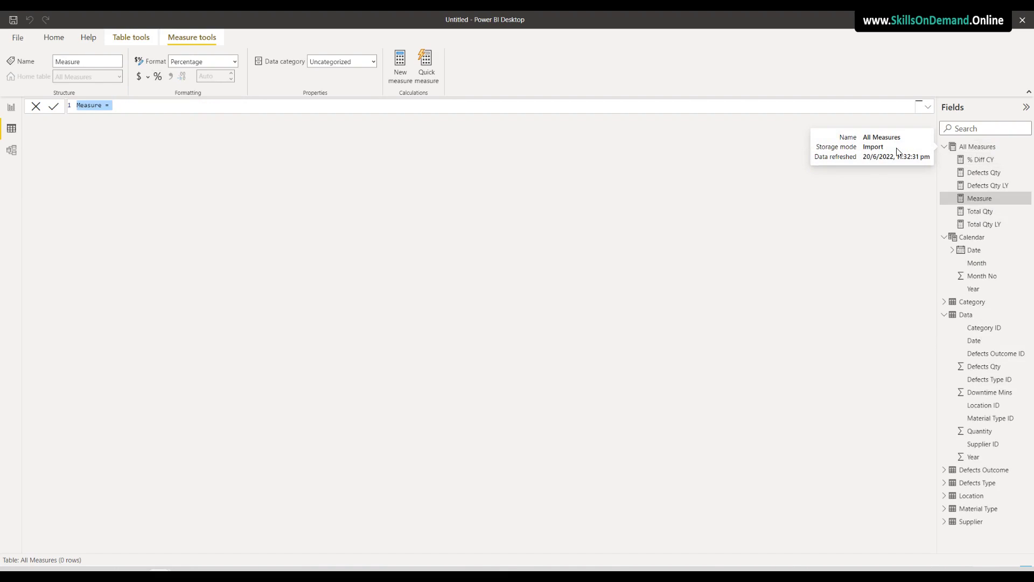
{"action": "type", "text": "% Diff LY = DIvide"}
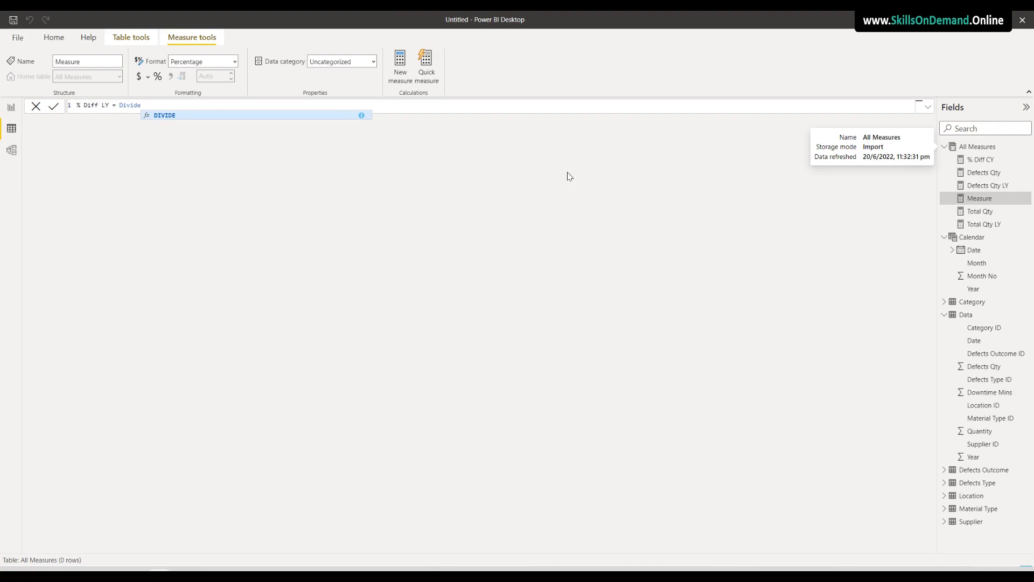
{"action": "left_click", "coordinate": [160, 114]}
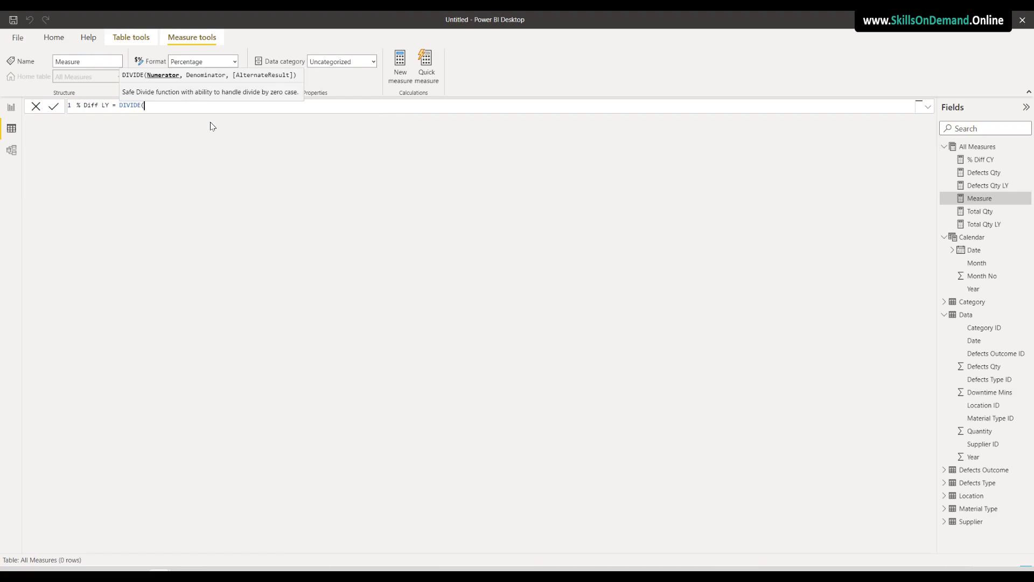
{"action": "type", "text": "Def"}
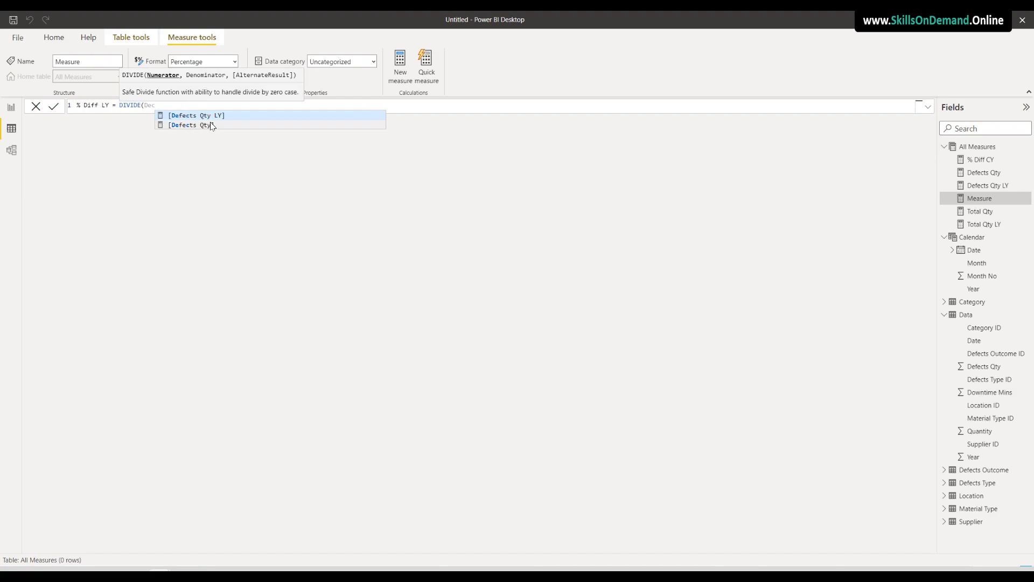
{"action": "left_click", "coordinate": [188, 118]}
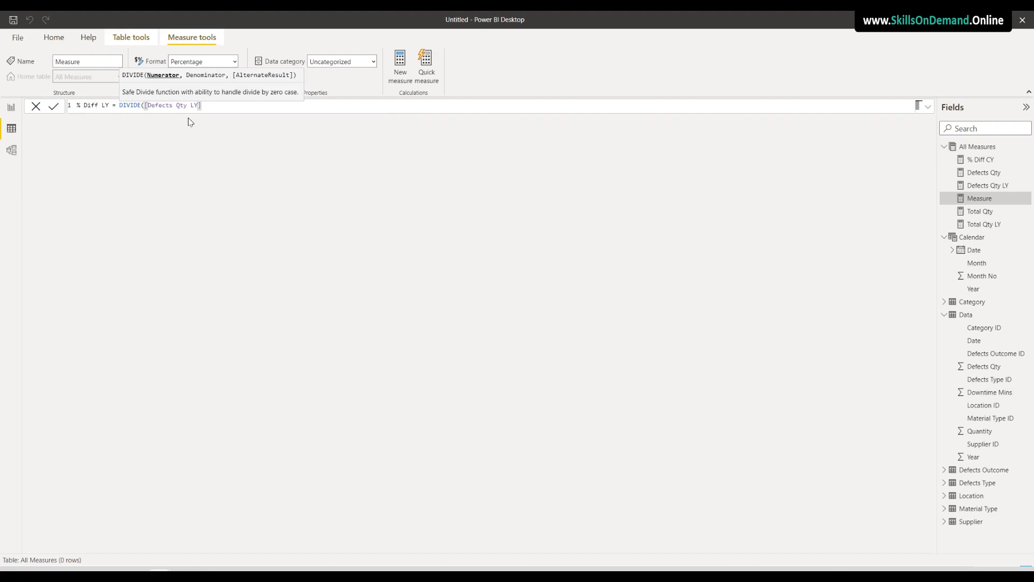
{"action": "type", "text": ", ["}
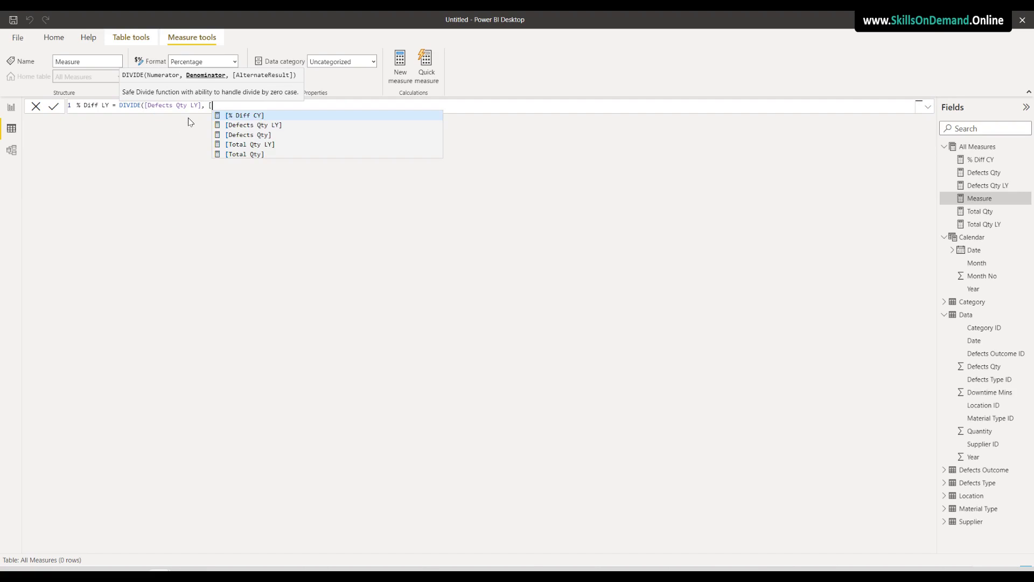
{"action": "left_click", "coordinate": [253, 145]}
{"action": "type", "text": ")"}
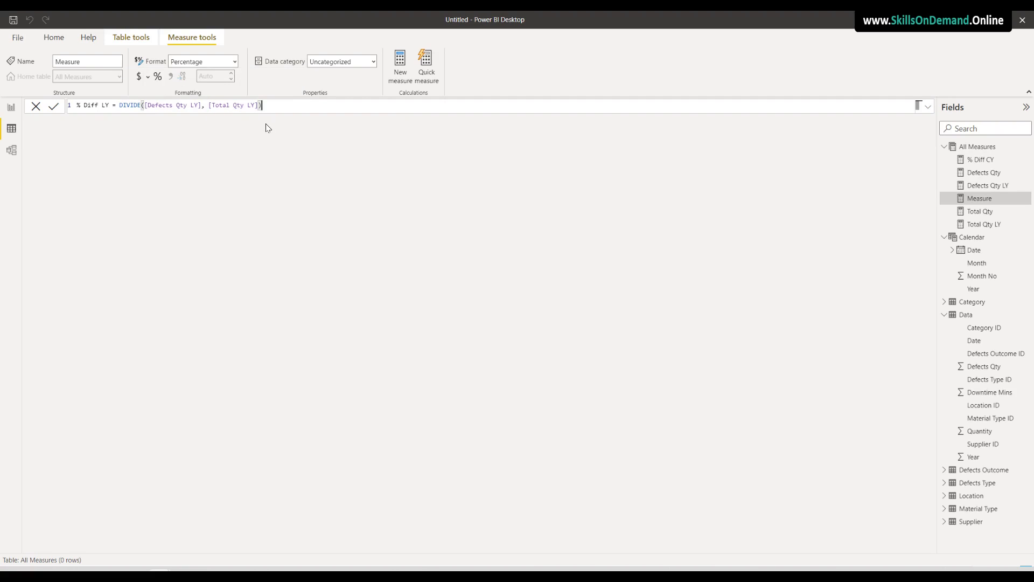
{"action": "key", "text": "Return"}
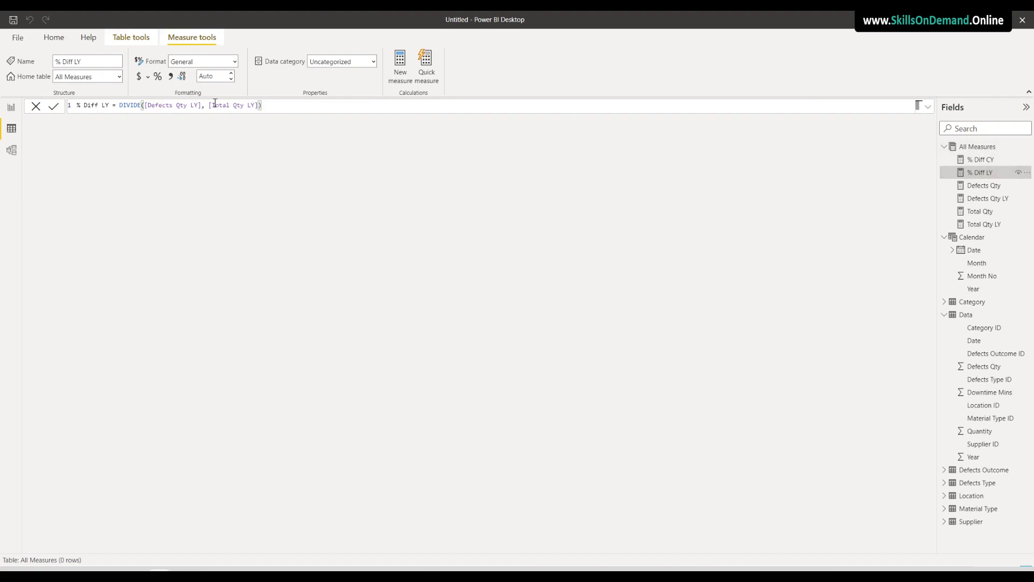
{"action": "left_click", "coordinate": [157, 77]}
{"action": "key", "text": "alt+Tab"}
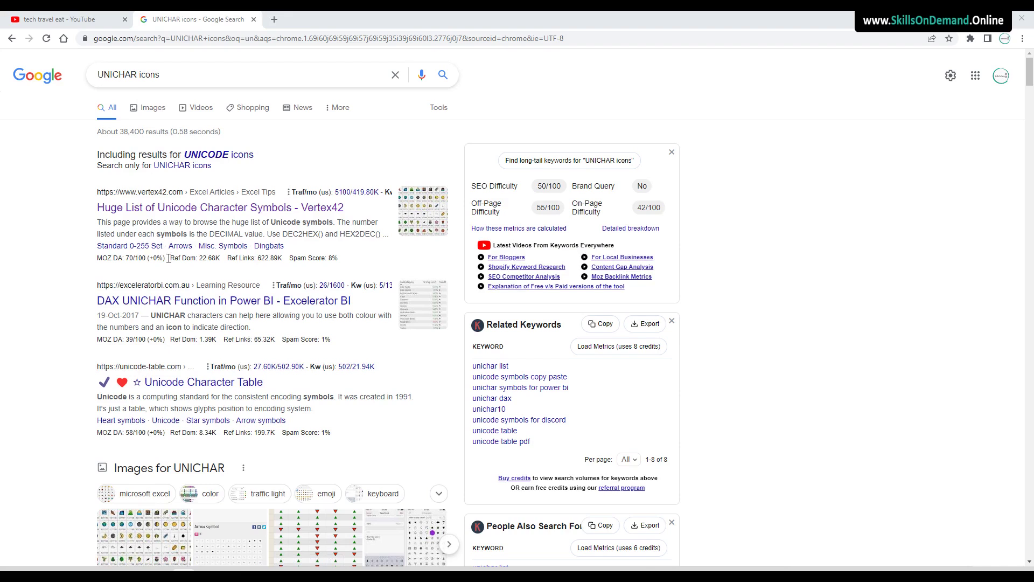
Open the Vertex42 huge list of Unicode symbols and scroll down to the coloured shapes
{"action": "left_click", "coordinate": [150, 213]}
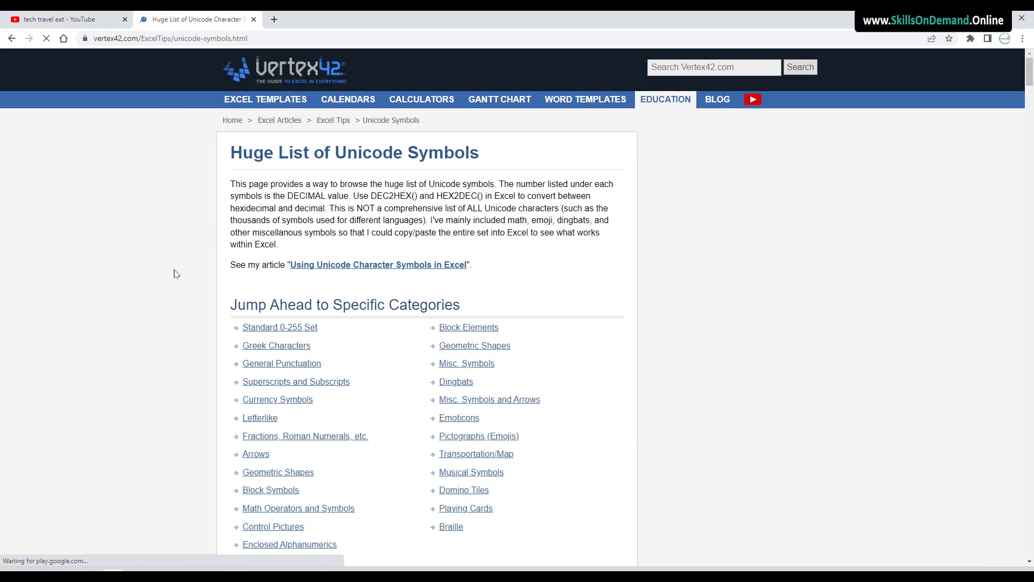
{"action": "scroll", "coordinate": [129, 355], "scroll_direction": "down", "scroll_amount": 10}
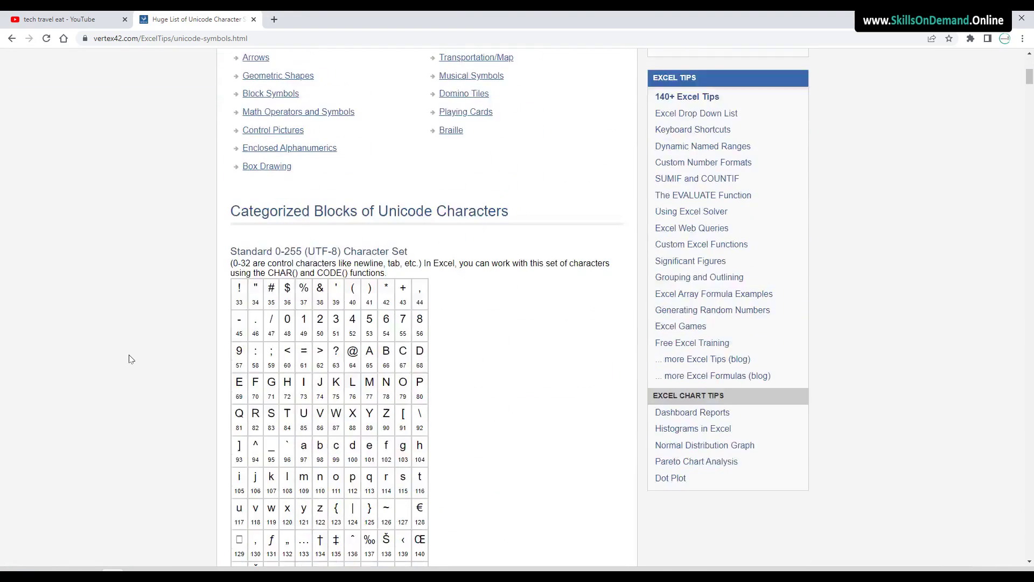
{"action": "scroll", "coordinate": [129, 359], "scroll_direction": "down", "scroll_amount": 20}
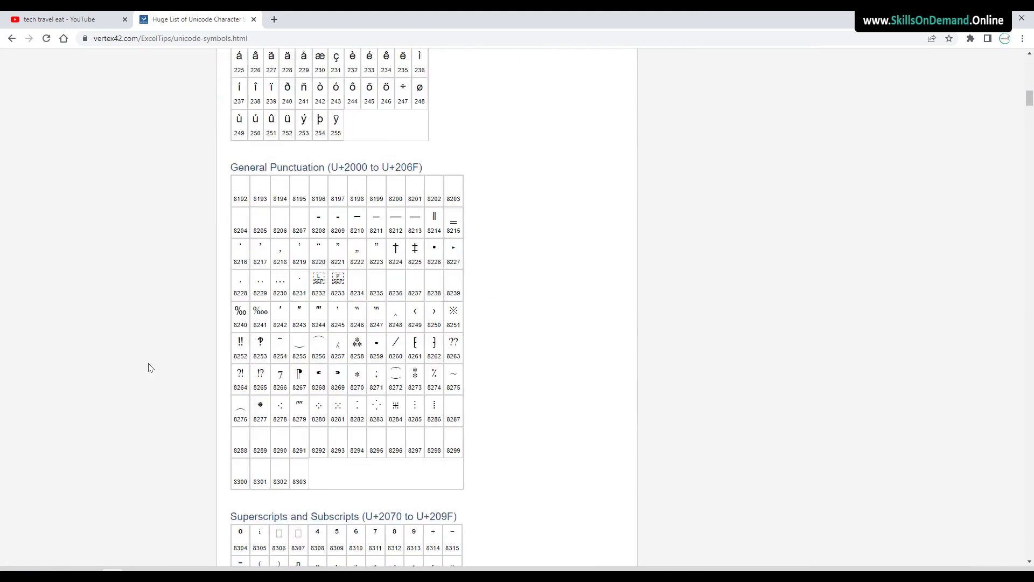
{"action": "scroll", "coordinate": [151, 369], "scroll_direction": "down", "scroll_amount": 14}
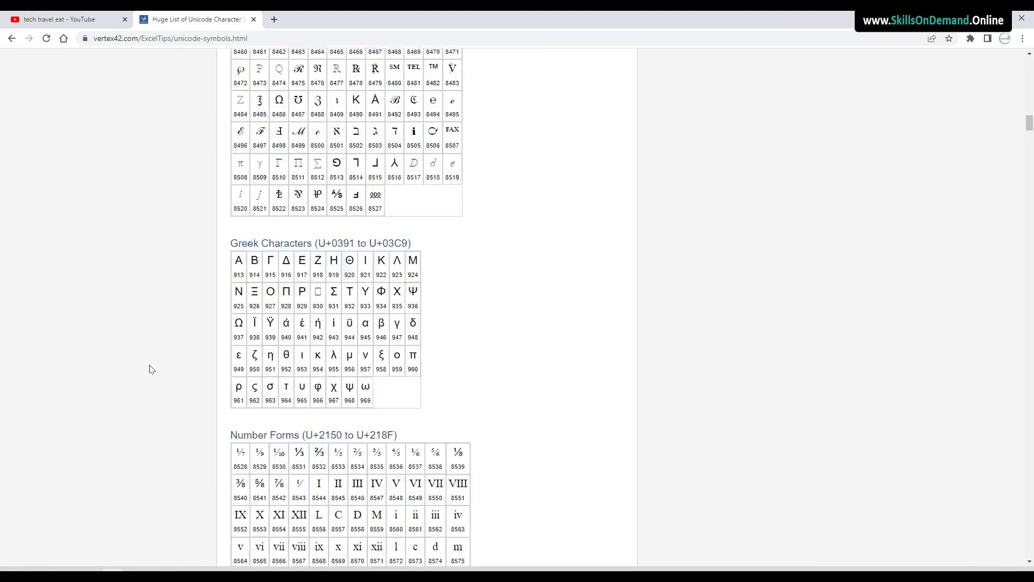
{"action": "scroll", "coordinate": [151, 369], "scroll_direction": "down", "scroll_amount": 20}
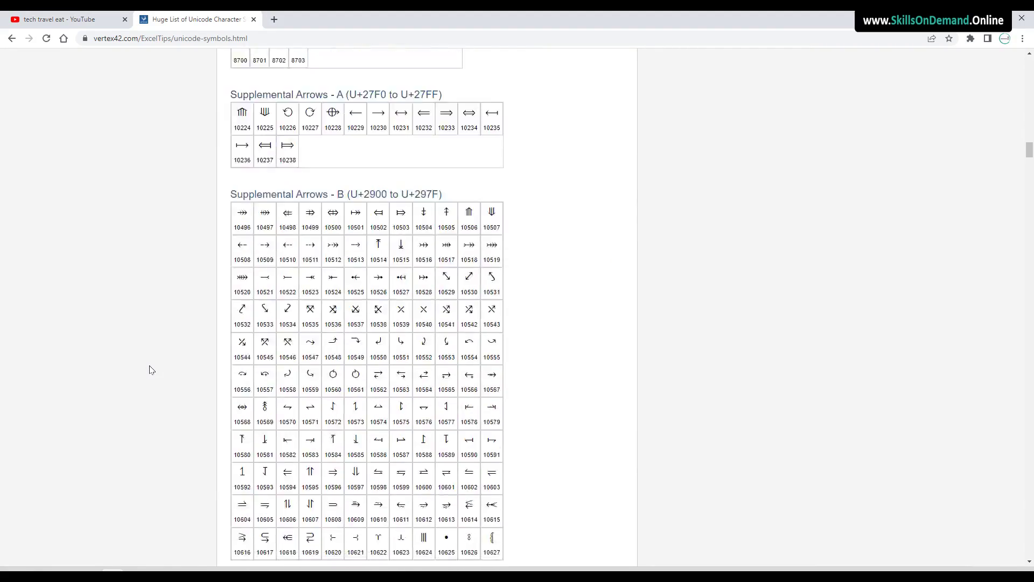
{"action": "scroll", "coordinate": [151, 370], "scroll_direction": "down", "scroll_amount": 15}
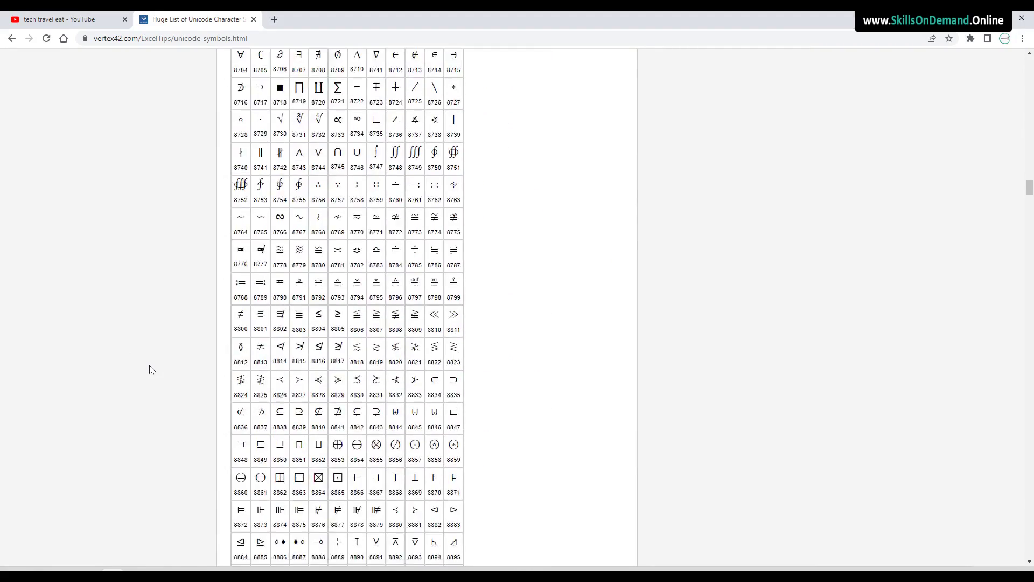
{"action": "scroll", "coordinate": [151, 369], "scroll_direction": "down", "scroll_amount": 15}
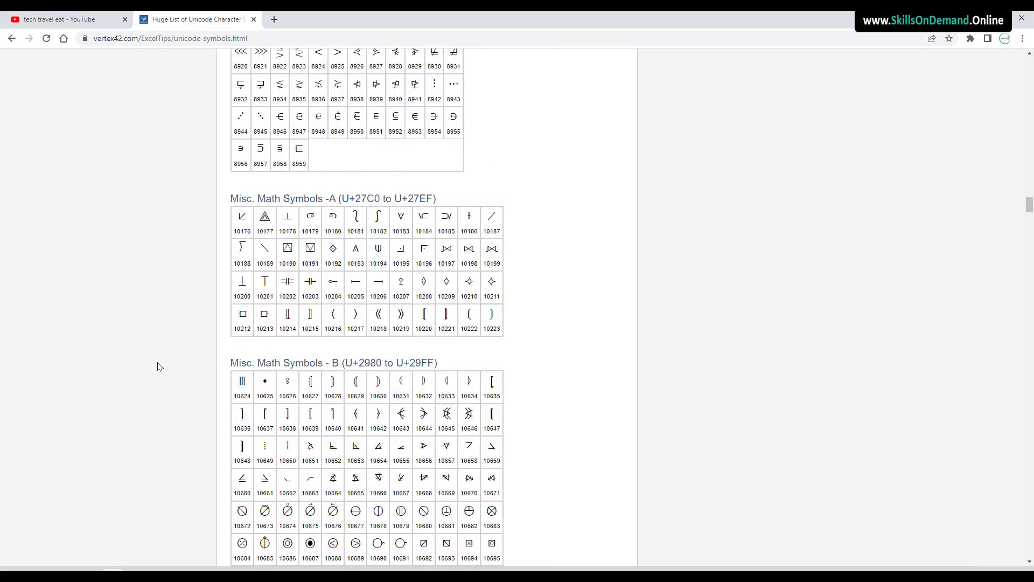
{"action": "scroll", "coordinate": [165, 370], "scroll_direction": "down", "scroll_amount": 15}
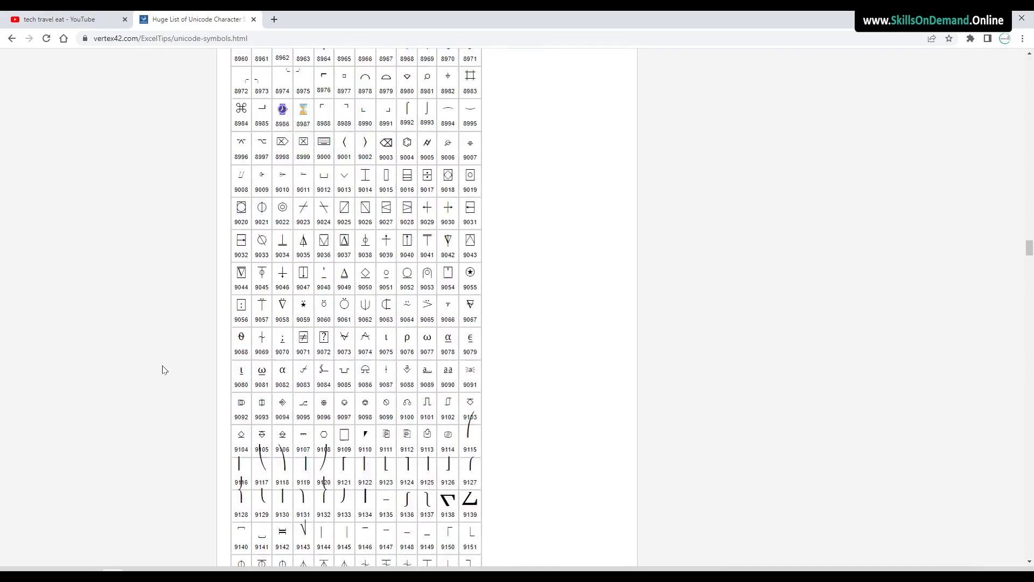
{"action": "scroll", "coordinate": [164, 370], "scroll_direction": "down", "scroll_amount": 15}
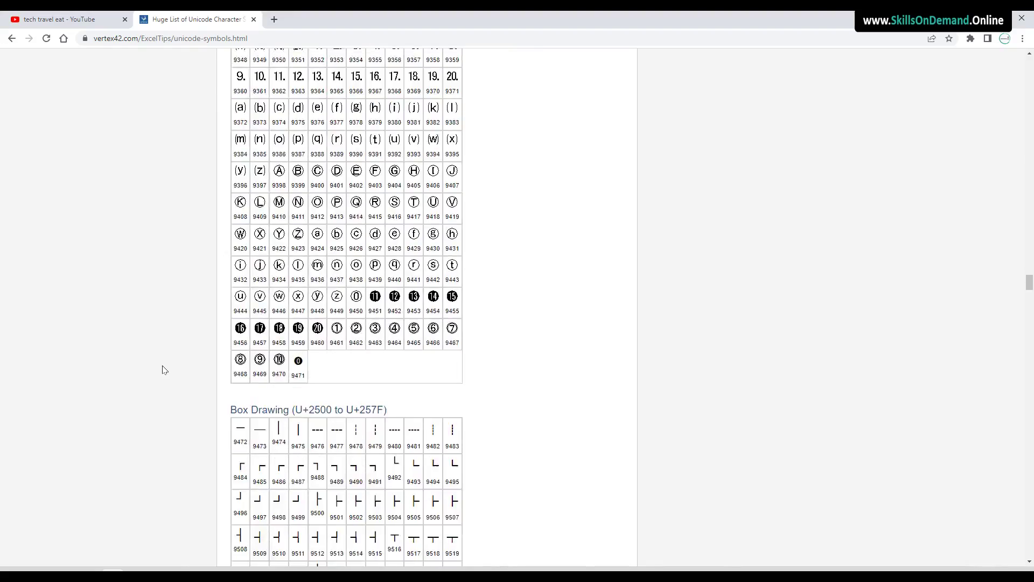
{"action": "scroll", "coordinate": [164, 369], "scroll_direction": "down", "scroll_amount": 12}
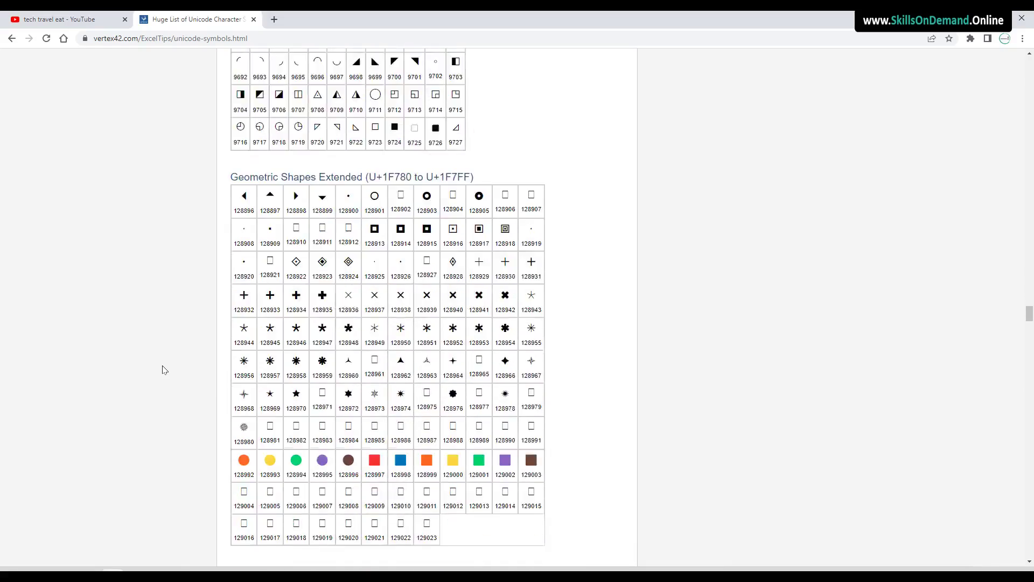
{"action": "scroll", "coordinate": [164, 370], "scroll_direction": "down", "scroll_amount": 4}
{"action": "scroll", "coordinate": [165, 370], "scroll_direction": "down", "scroll_amount": 20}
{"action": "scroll", "coordinate": [164, 370], "scroll_direction": "down", "scroll_amount": 20}
{"action": "scroll", "coordinate": [165, 369], "scroll_direction": "down", "scroll_amount": 20}
{"action": "scroll", "coordinate": [165, 369], "scroll_direction": "down", "scroll_amount": 20}
{"action": "scroll", "coordinate": [165, 370], "scroll_direction": "down", "scroll_amount": 20}
{"action": "scroll", "coordinate": [164, 370], "scroll_direction": "down", "scroll_amount": 20}
{"action": "scroll", "coordinate": [164, 370], "scroll_direction": "down", "scroll_amount": 6}
{"action": "scroll", "coordinate": [164, 369], "scroll_direction": "up", "scroll_amount": 20}
{"action": "scroll", "coordinate": [165, 369], "scroll_direction": "up", "scroll_amount": 6}
{"action": "scroll", "coordinate": [165, 370], "scroll_direction": "up", "scroll_amount": 20}
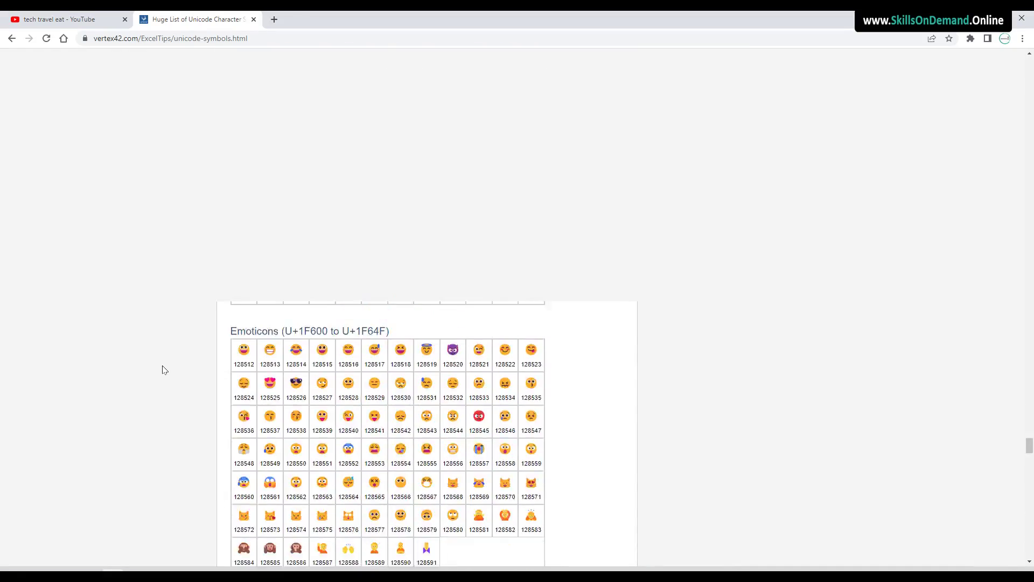
{"action": "scroll", "coordinate": [164, 370], "scroll_direction": "up", "scroll_amount": 20}
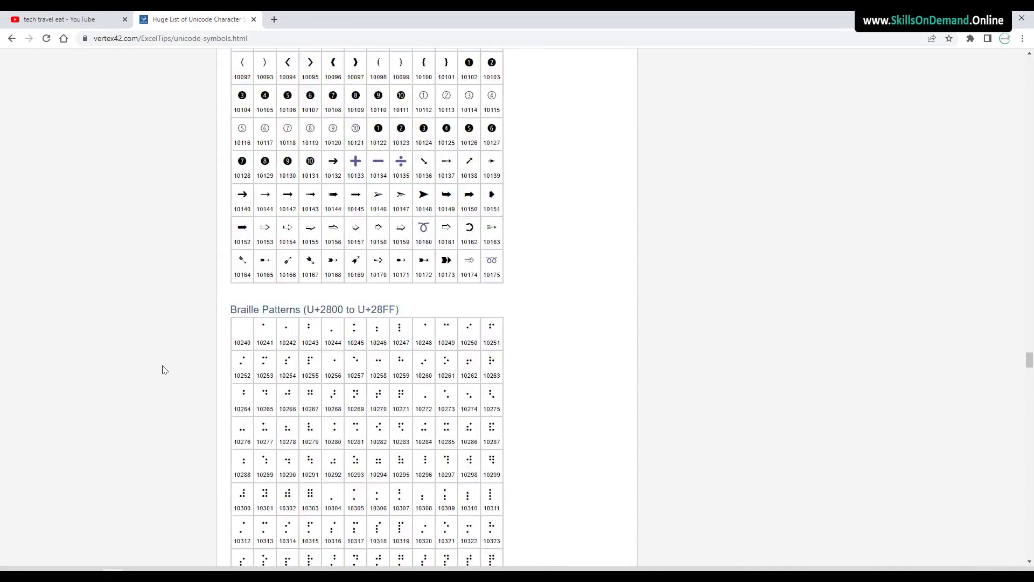
{"action": "scroll", "coordinate": [164, 370], "scroll_direction": "up", "scroll_amount": 20}
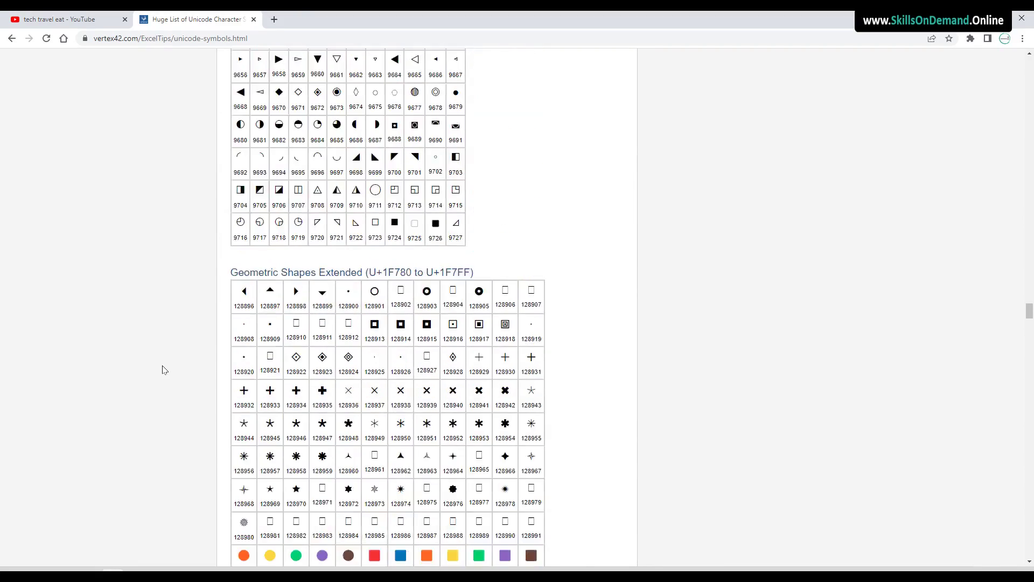
{"action": "scroll", "coordinate": [164, 370], "scroll_direction": "down", "scroll_amount": 5}
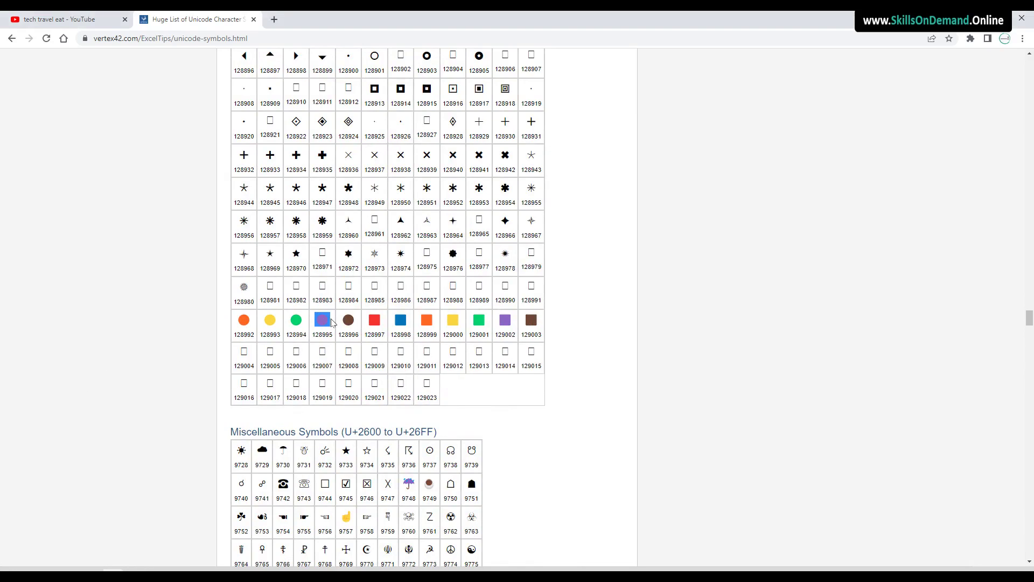
Copy the orange, yellow and green square symbols (128999, 129000, 129001)
{"action": "left_click_drag", "start_coordinate": [308, 323], "coordinate": [252, 322]}
{"action": "left_click_drag", "start_coordinate": [420, 321], "coordinate": [434, 322]}
{"action": "right_click", "coordinate": [427, 321]}
{"action": "left_click", "coordinate": [452, 333]}
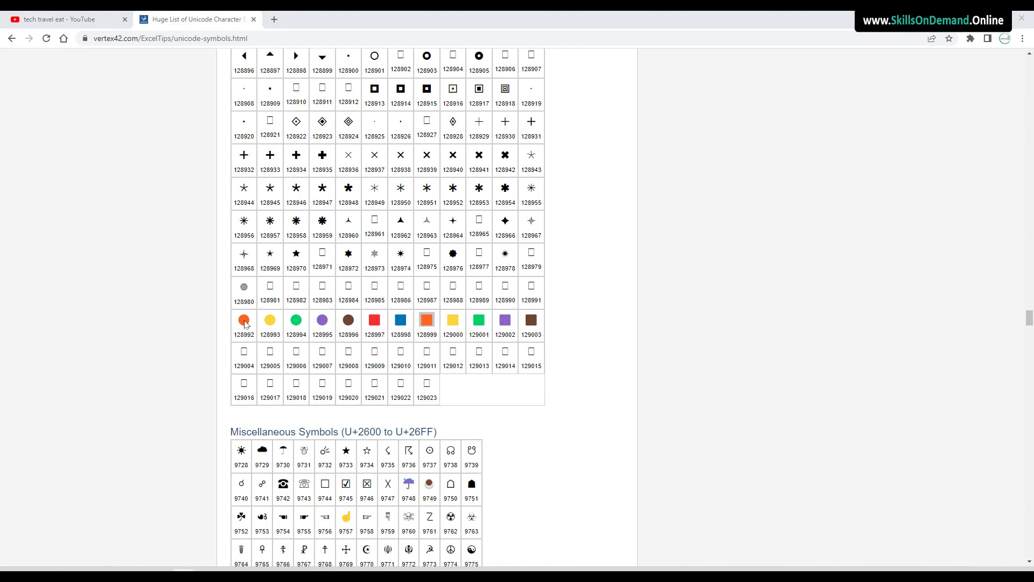
{"action": "left_click_drag", "start_coordinate": [445, 321], "coordinate": [461, 322]}
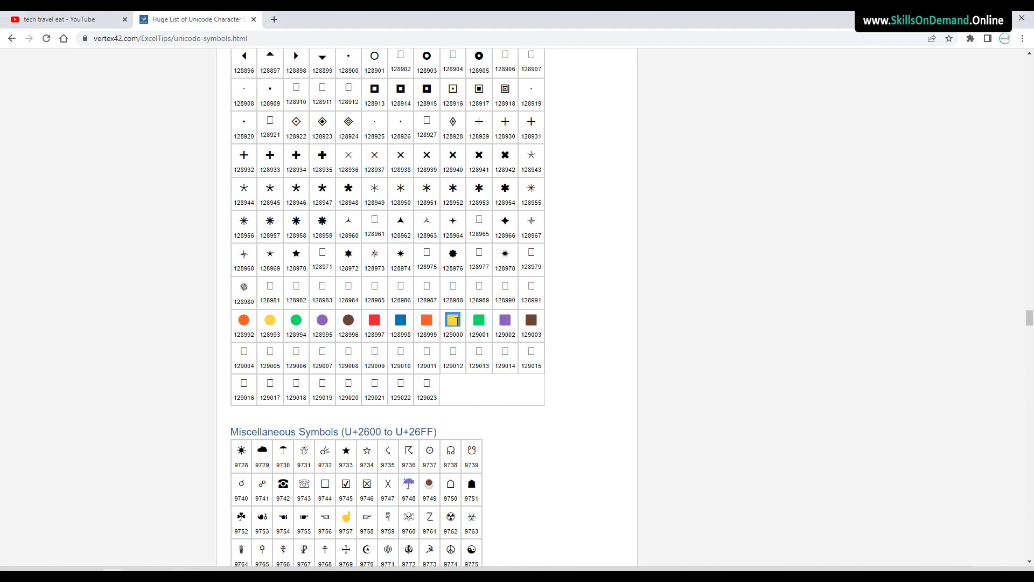
{"action": "right_click", "coordinate": [457, 321]}
{"action": "left_click", "coordinate": [484, 333]}
{"action": "left_click_drag", "start_coordinate": [466, 324], "coordinate": [481, 325]}
{"action": "right_click", "coordinate": [482, 326]}
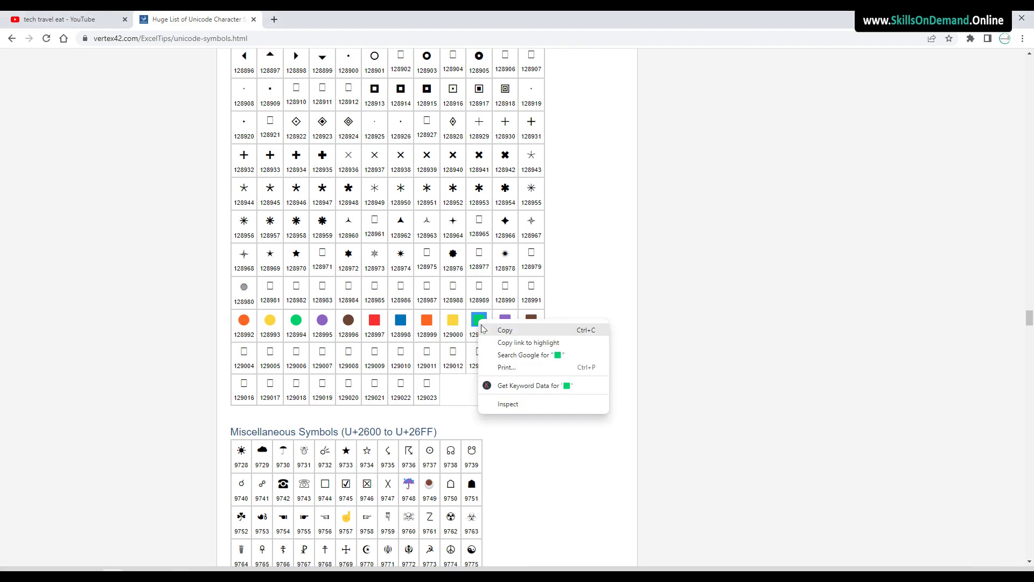
{"action": "left_click", "coordinate": [504, 330]}
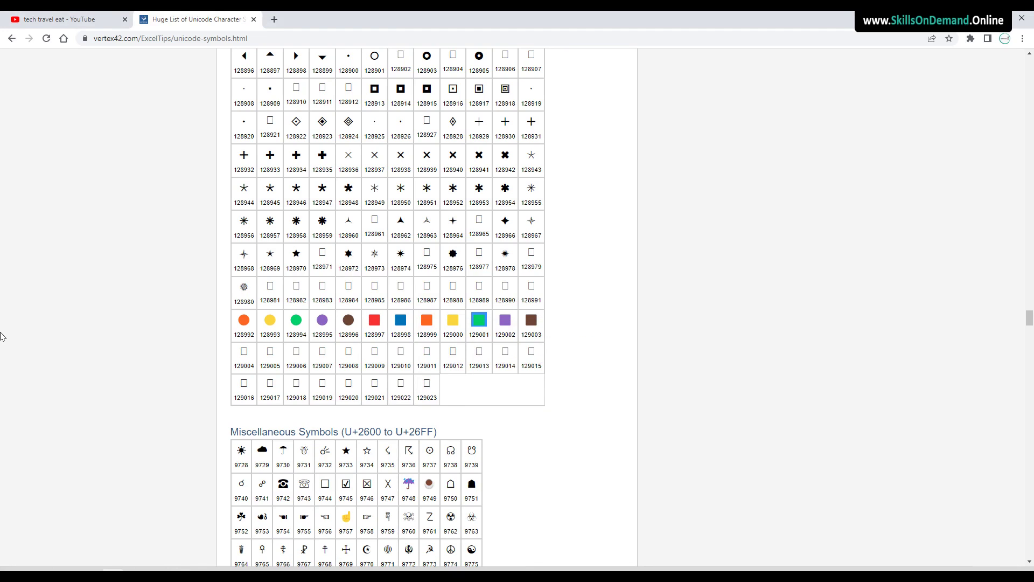
{"action": "key", "text": "alt+Tab"}
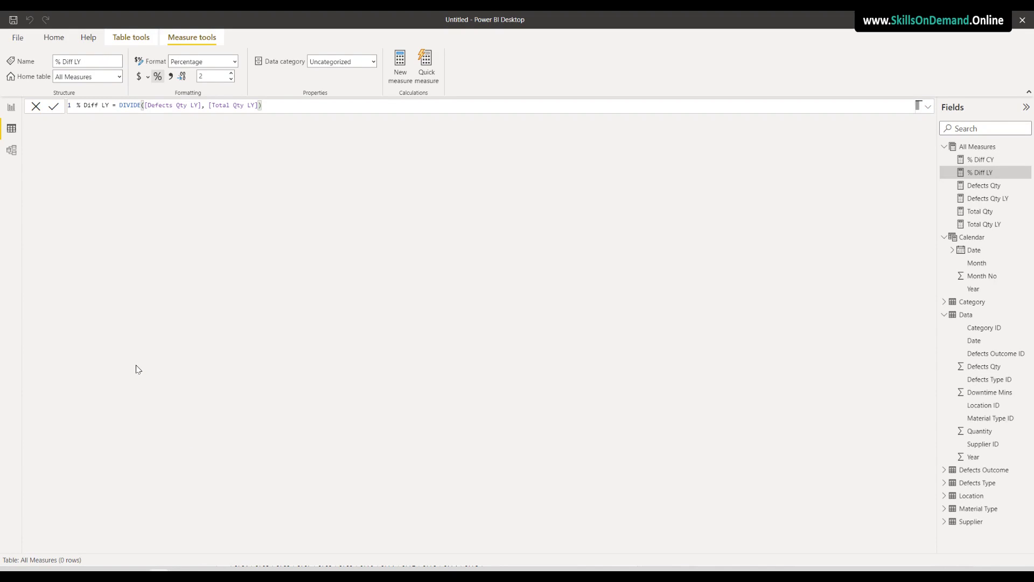
{"action": "key", "text": "super+period"}
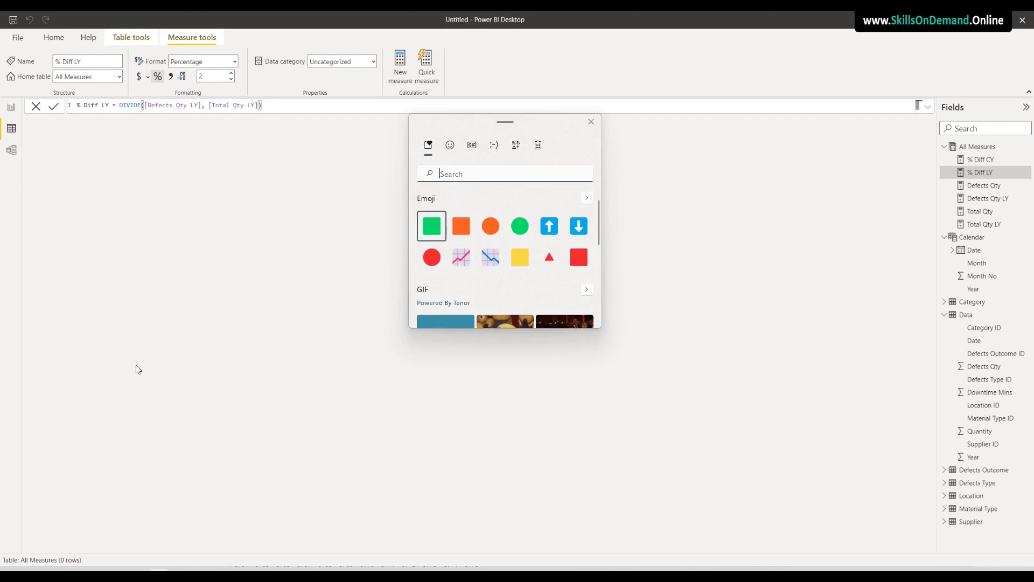
{"action": "left_click", "coordinate": [450, 146]}
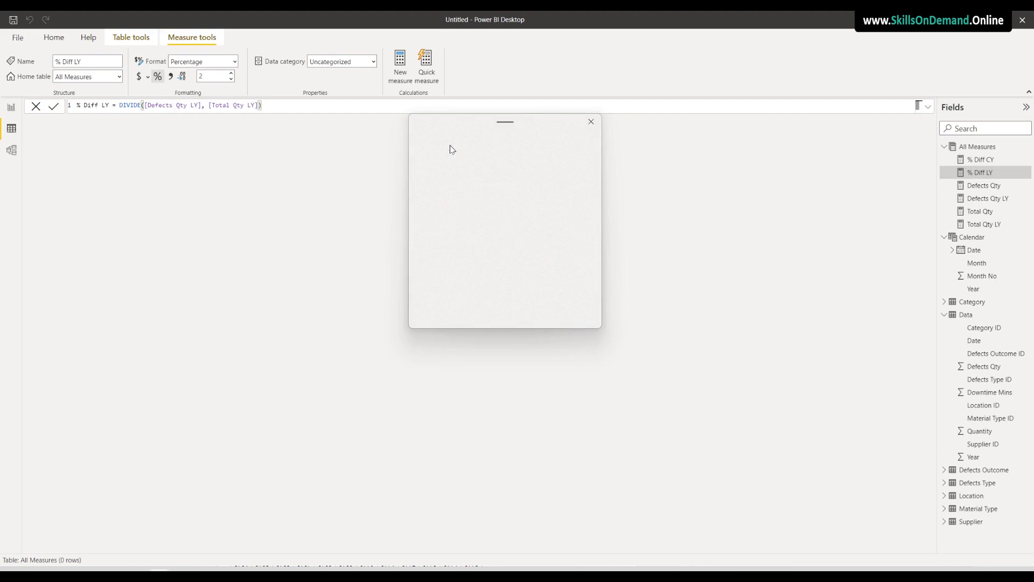
{"action": "left_click", "coordinate": [472, 148]}
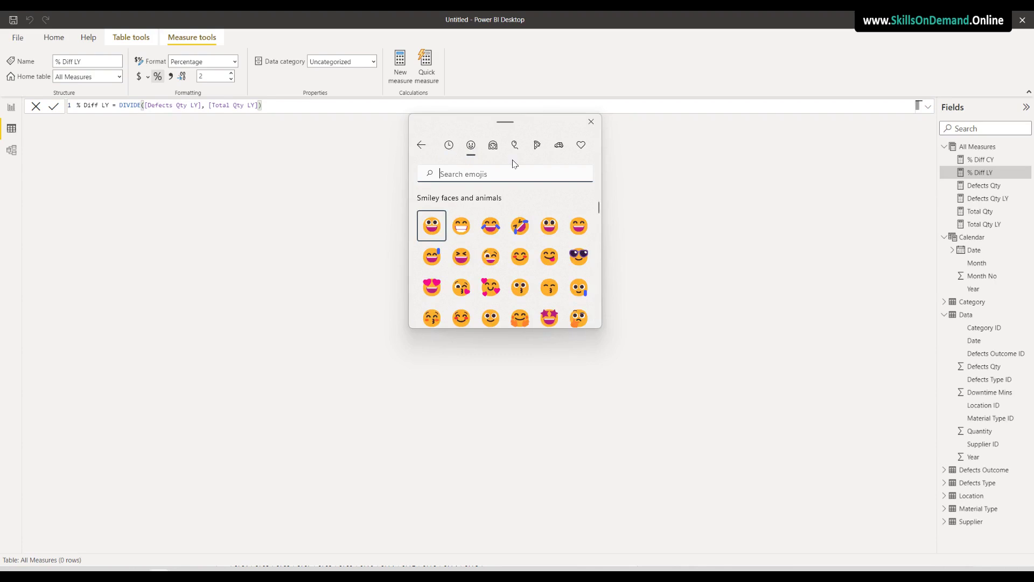
{"action": "left_click", "coordinate": [505, 151]}
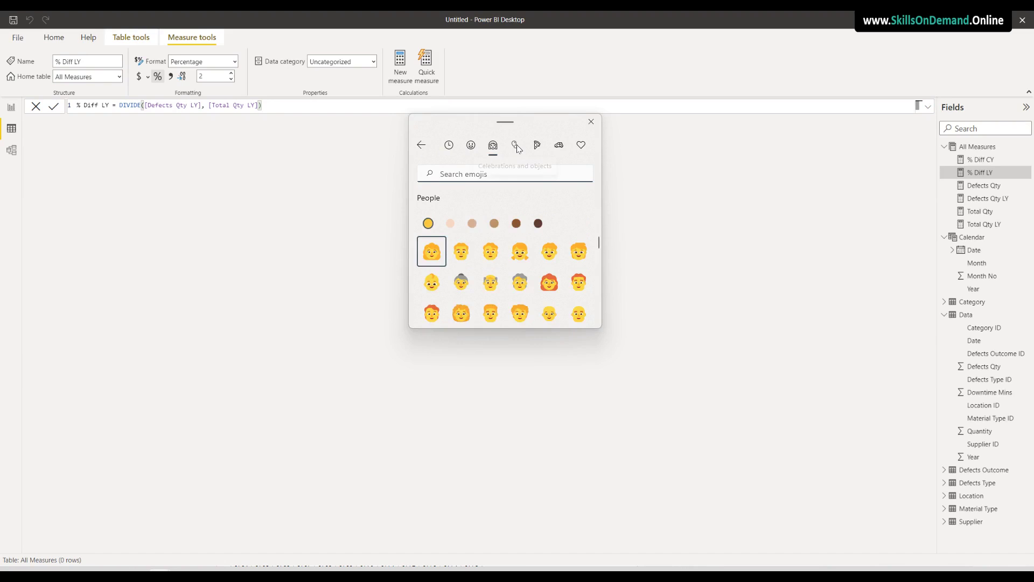
{"action": "left_click", "coordinate": [515, 147]}
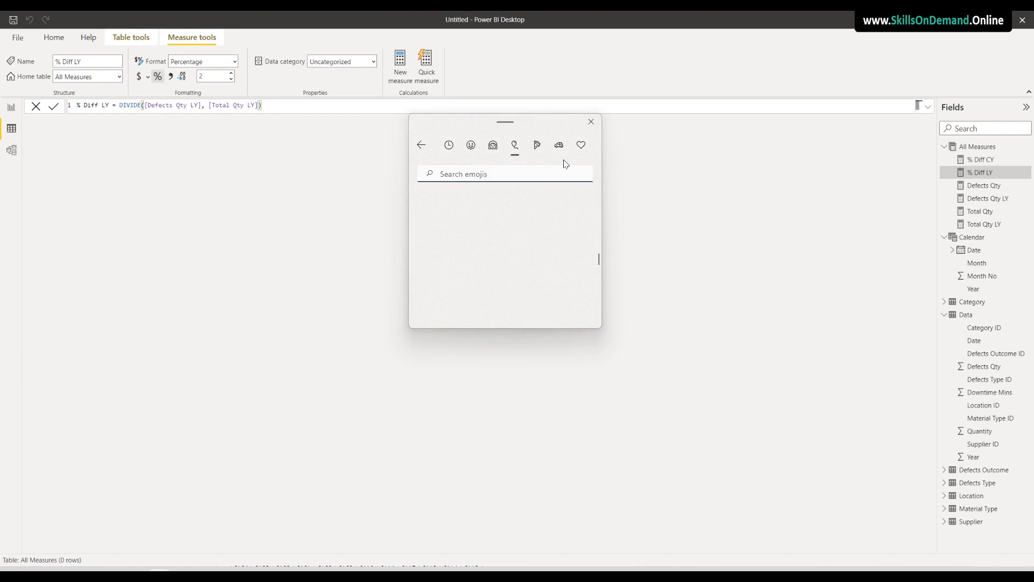
{"action": "left_click", "coordinate": [538, 148]}
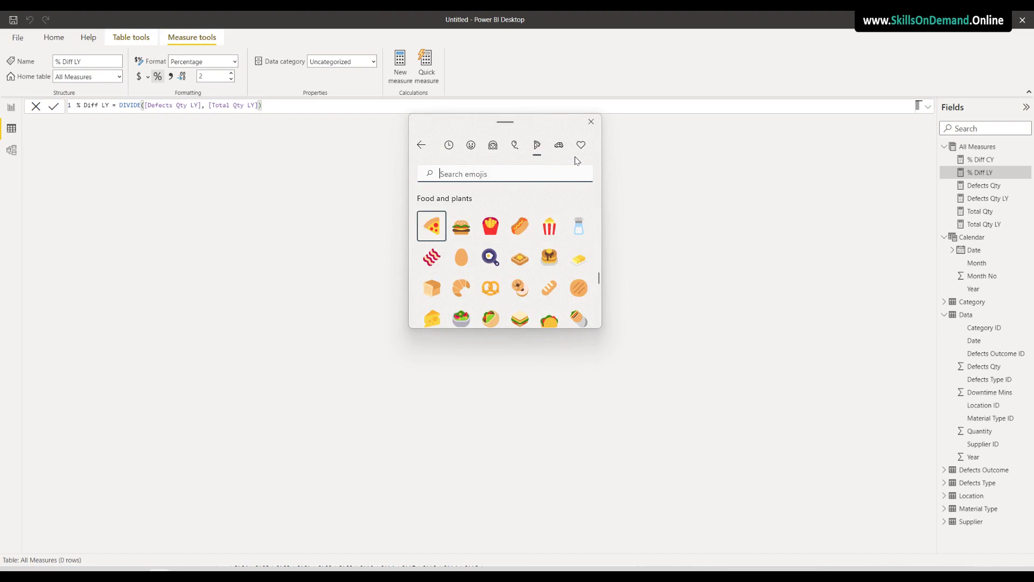
{"action": "left_click", "coordinate": [563, 148]}
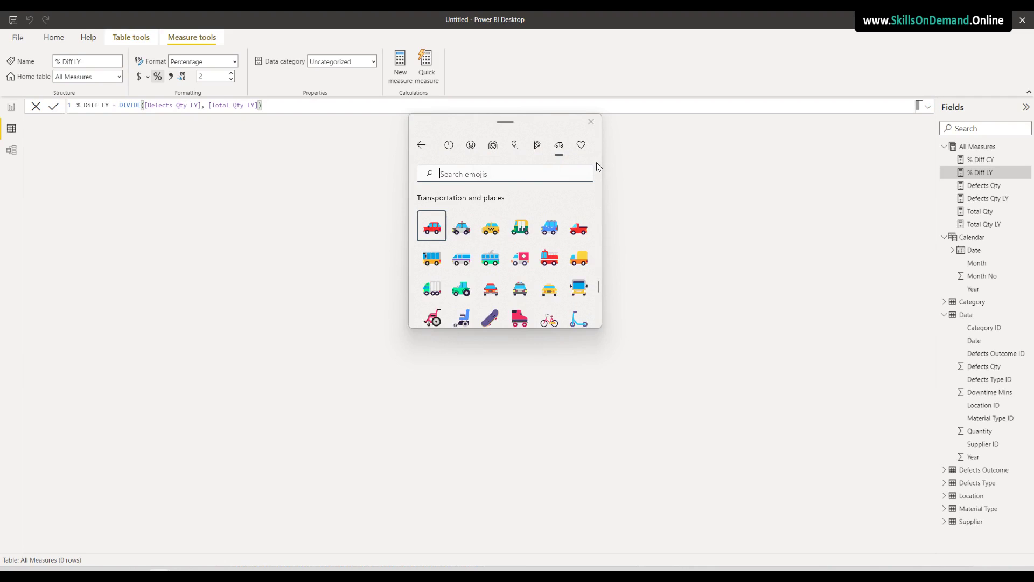
{"action": "left_click", "coordinate": [587, 154]}
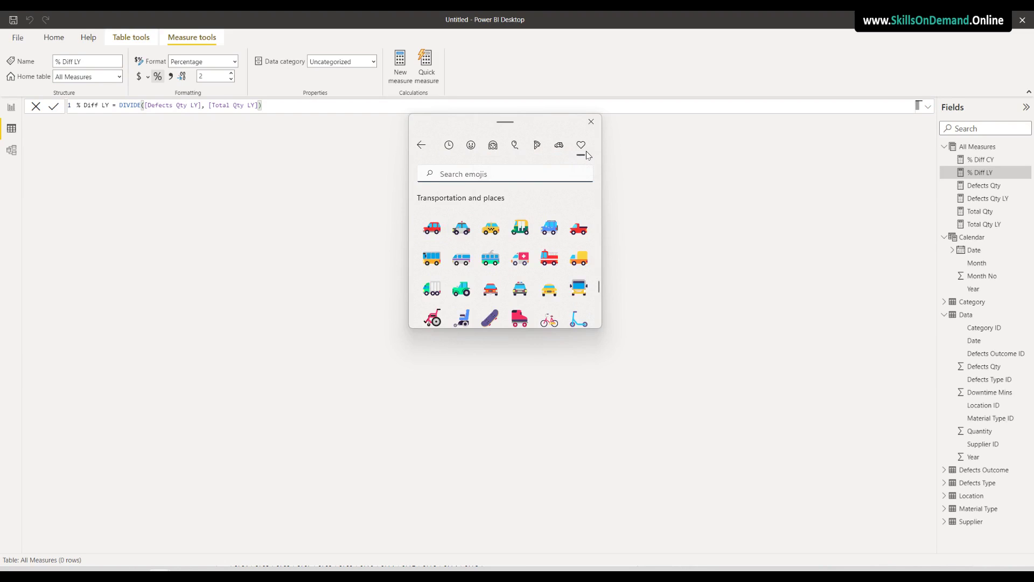
{"action": "left_click", "coordinate": [471, 147]}
{"action": "left_click", "coordinate": [449, 146]}
{"action": "scroll", "coordinate": [538, 242], "scroll_direction": "down", "scroll_amount": 3}
{"action": "scroll", "coordinate": [535, 269], "scroll_direction": "down", "scroll_amount": 5}
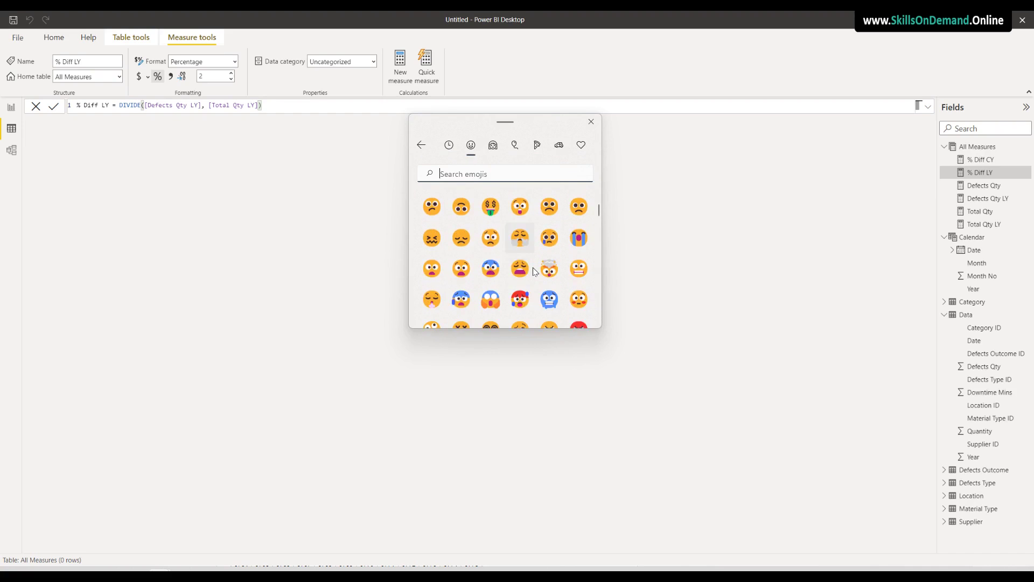
{"action": "scroll", "coordinate": [533, 273], "scroll_direction": "up", "scroll_amount": 8}
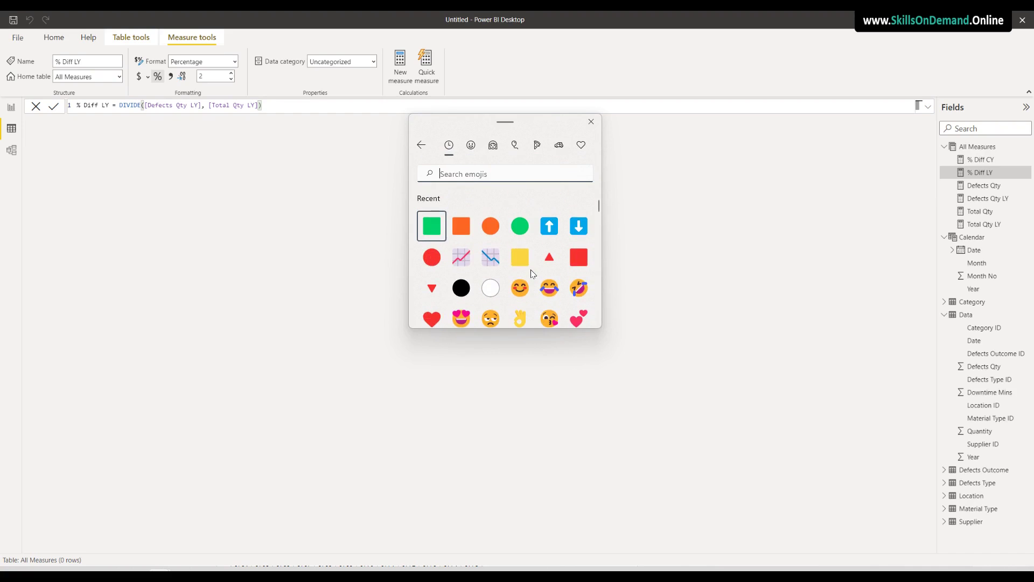
{"action": "left_click", "coordinate": [268, 273]}
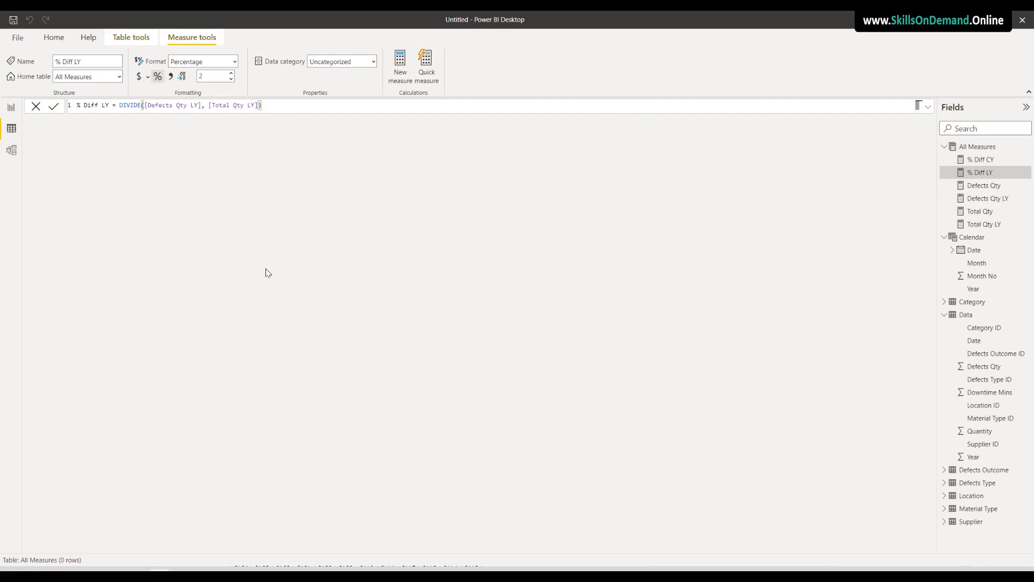
Start a Status CY measure with VAR Division = DIVIDE([Defects Qty], [Total Qty])
{"action": "left_click", "coordinate": [973, 148]}
{"action": "right_click", "coordinate": [973, 148]}
{"action": "left_click", "coordinate": [917, 152]}
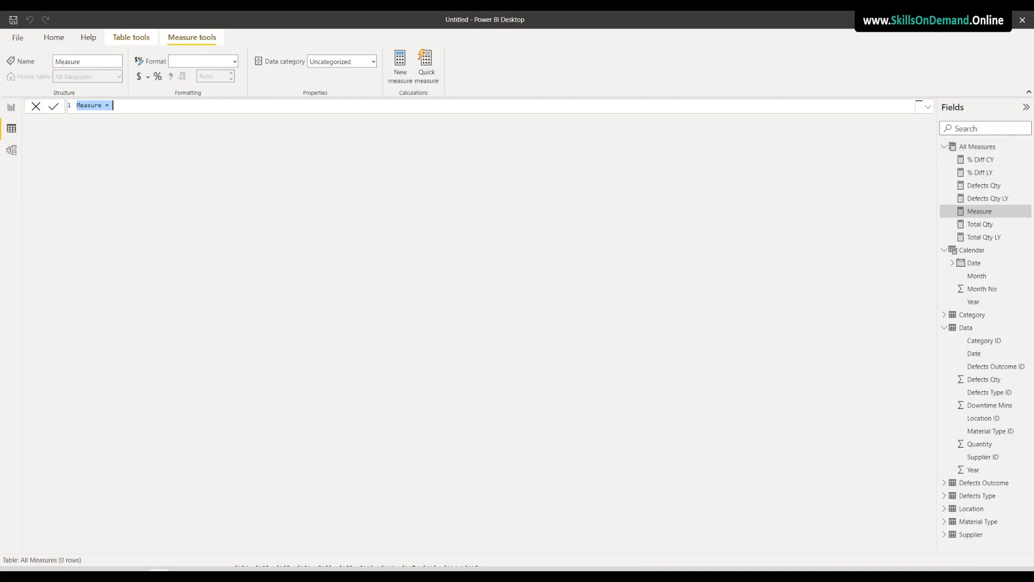
{"action": "type", "text": "Status CY ="}
{"action": "key", "text": "Return"}
{"action": "type", "text": "V"}
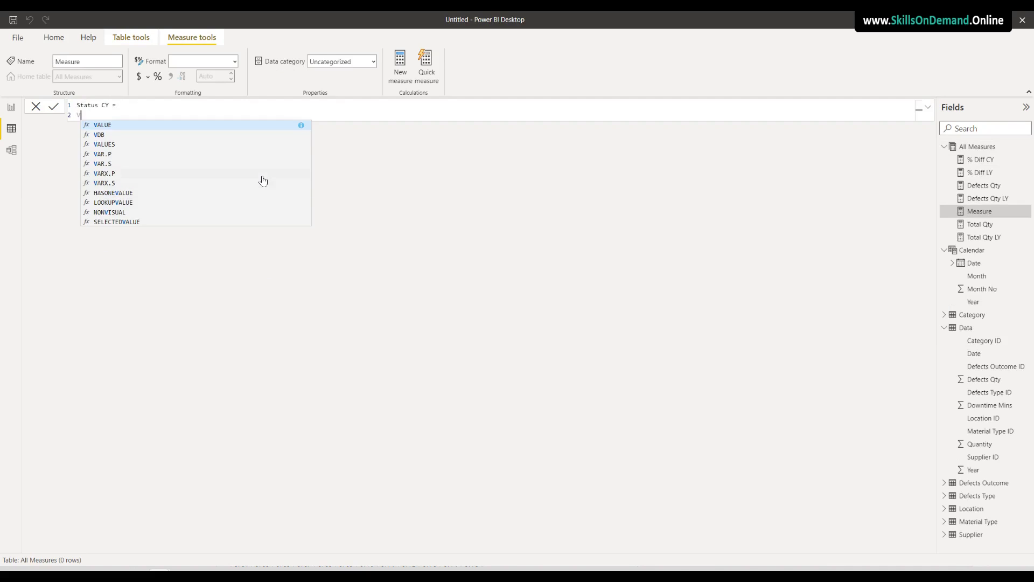
{"action": "type", "text": "AR Division"}
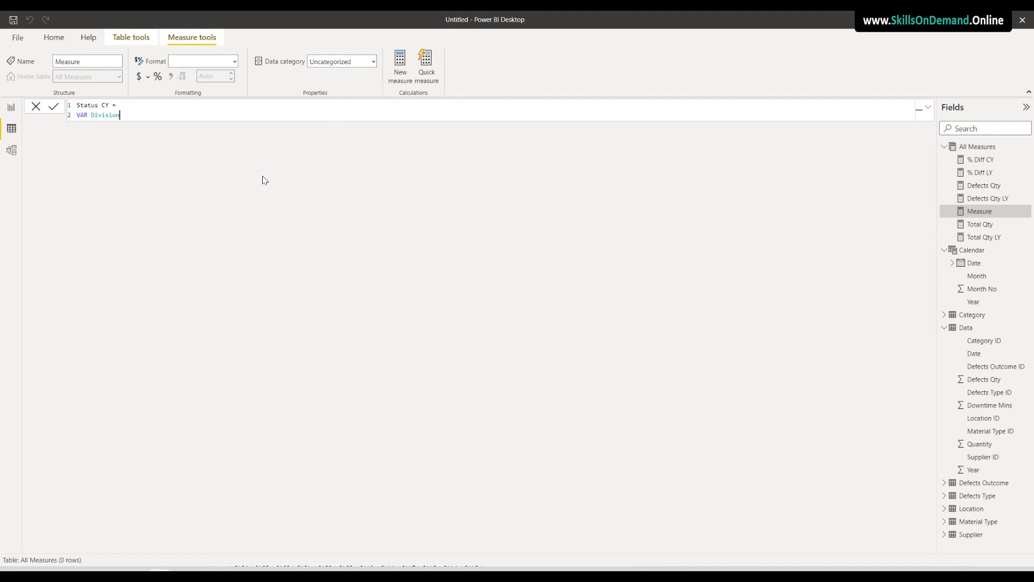
{"action": "type", "text": " = Divide"}
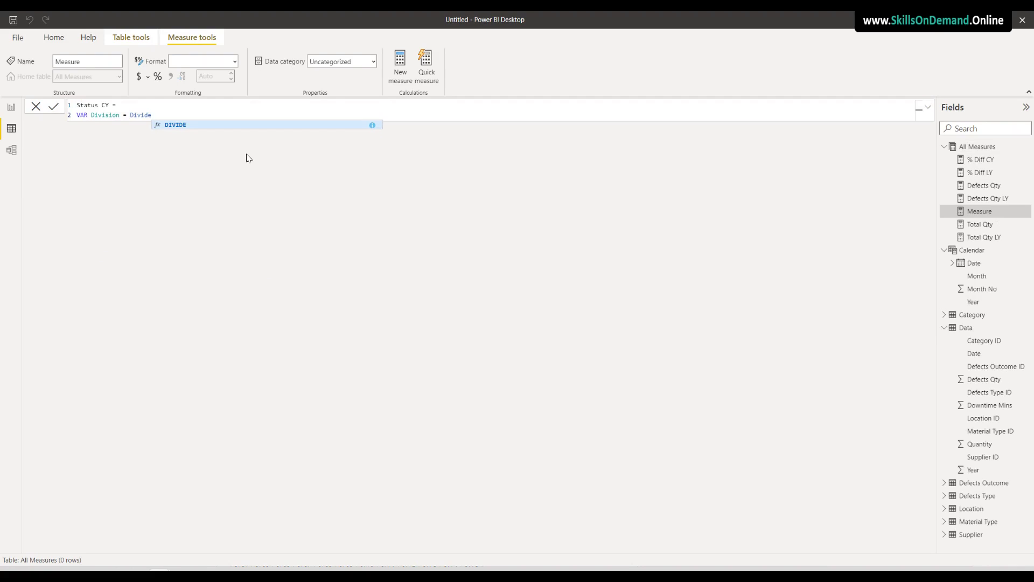
{"action": "left_click", "coordinate": [193, 126]}
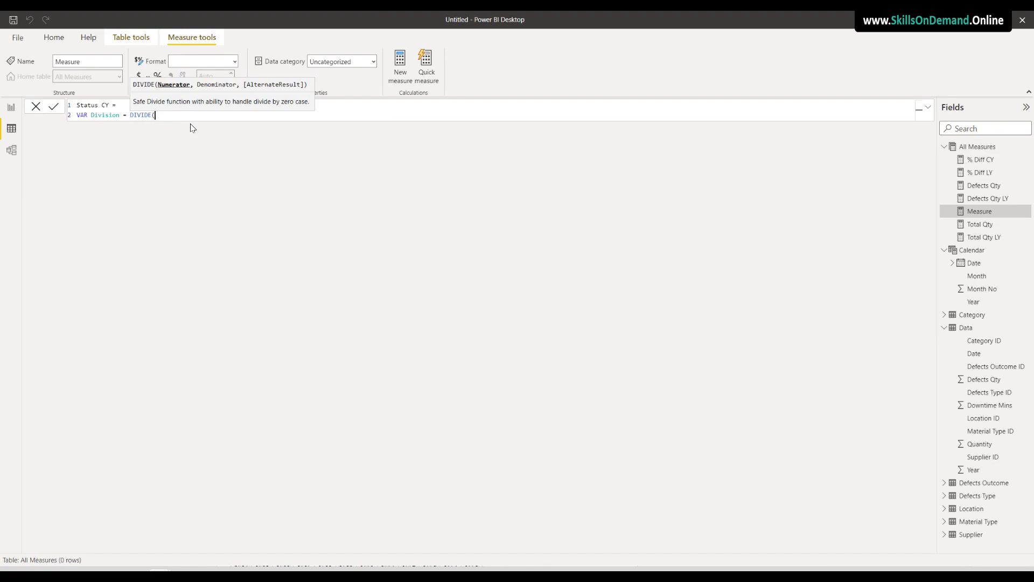
{"action": "type", "text": "[de"}
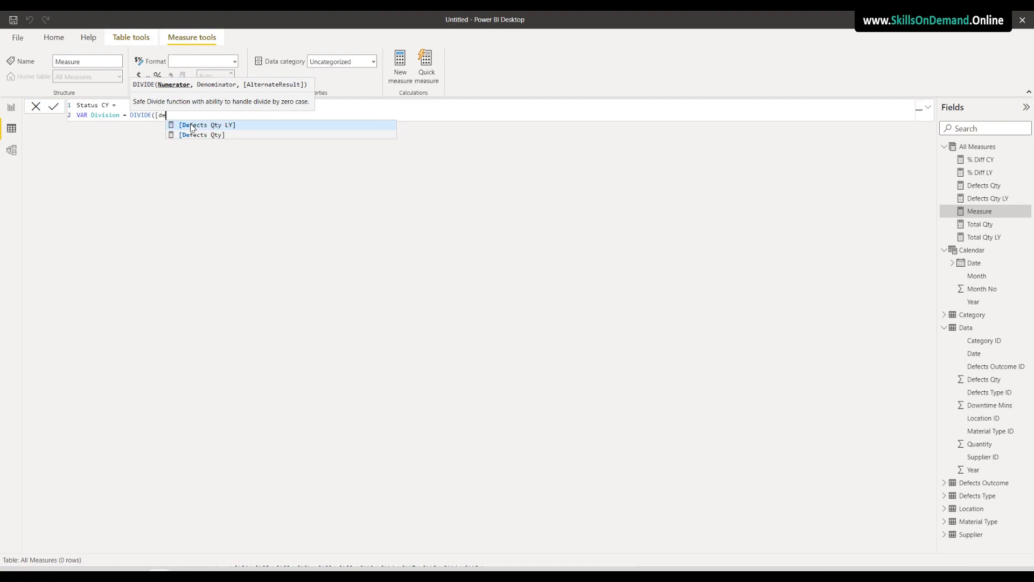
{"action": "left_click", "coordinate": [200, 136]}
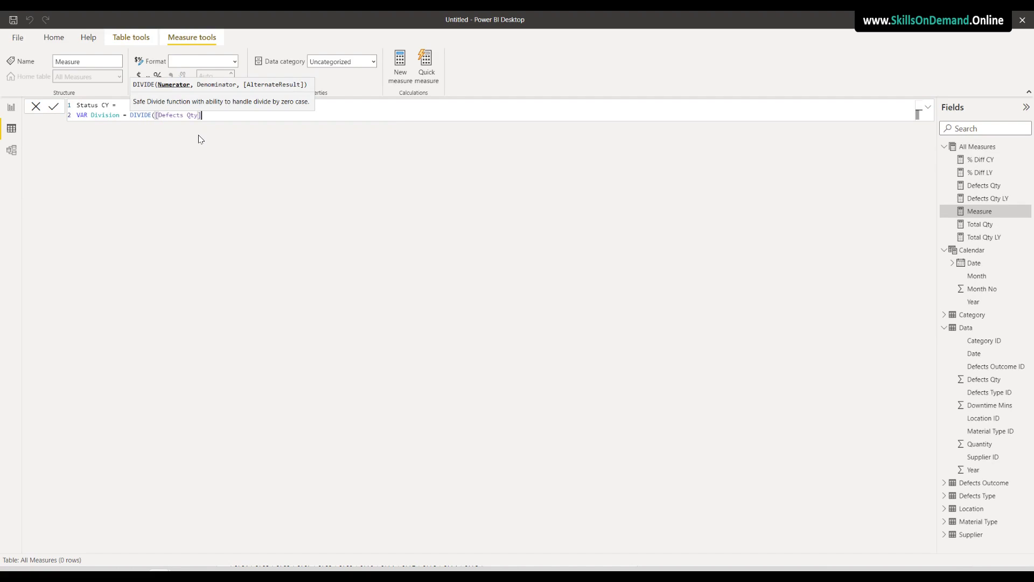
{"action": "type", "text": ", [t"}
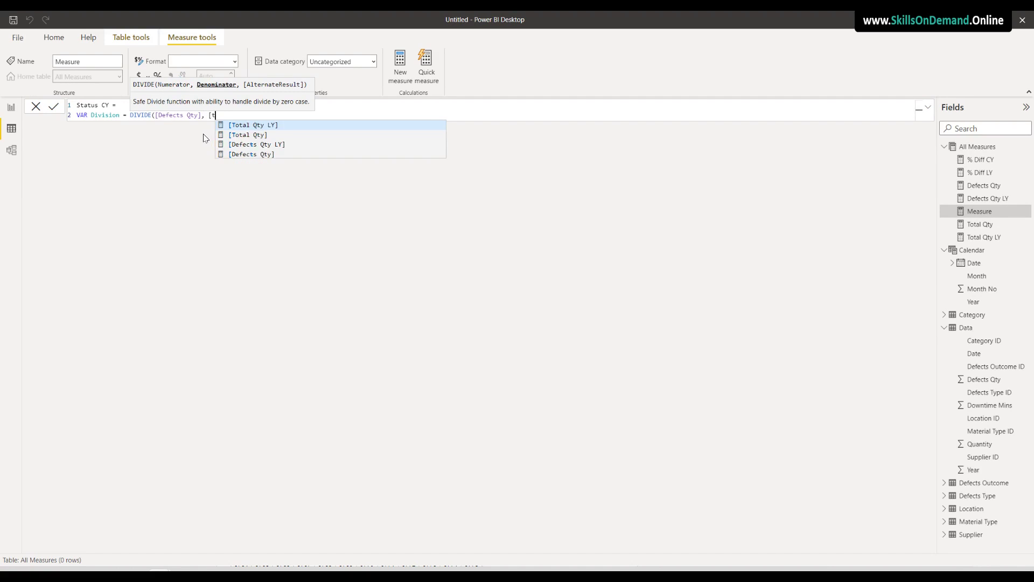
{"action": "left_click", "coordinate": [259, 136]}
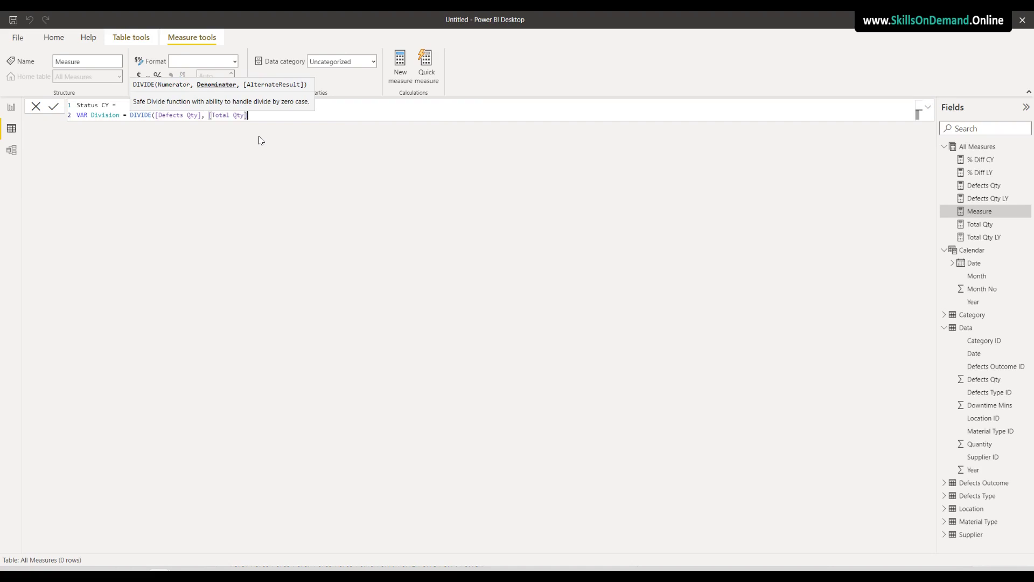
{"action": "type", "text": ")"}
Add VAR DivStatus = IF(Division>0.02, " on a new line of the formula
{"action": "key", "text": "shift+Return"}
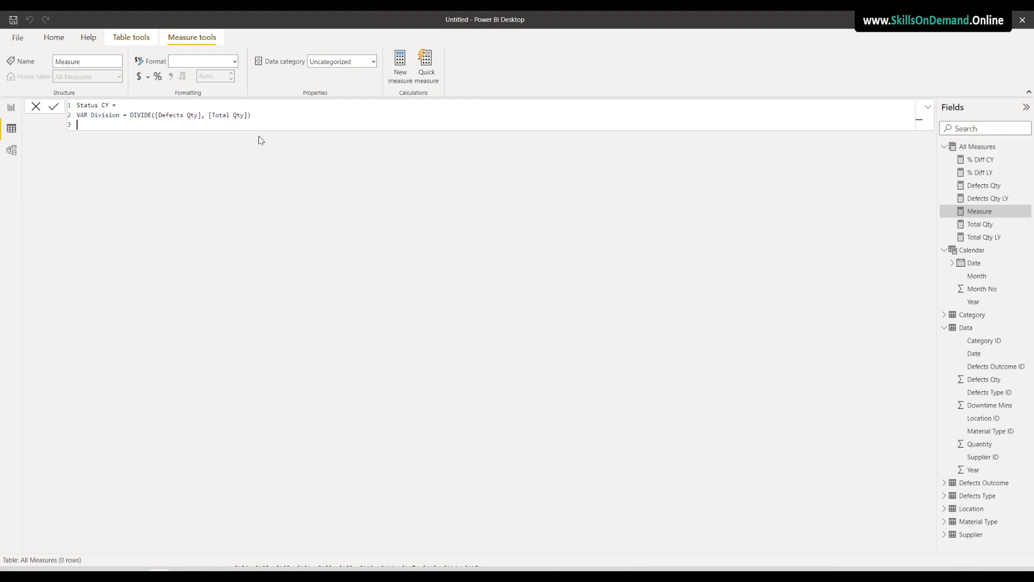
{"action": "type", "text": "VAR DivStatus = if"}
{"action": "left_click", "coordinate": [163, 134]}
{"action": "type", "text": "Divi"}
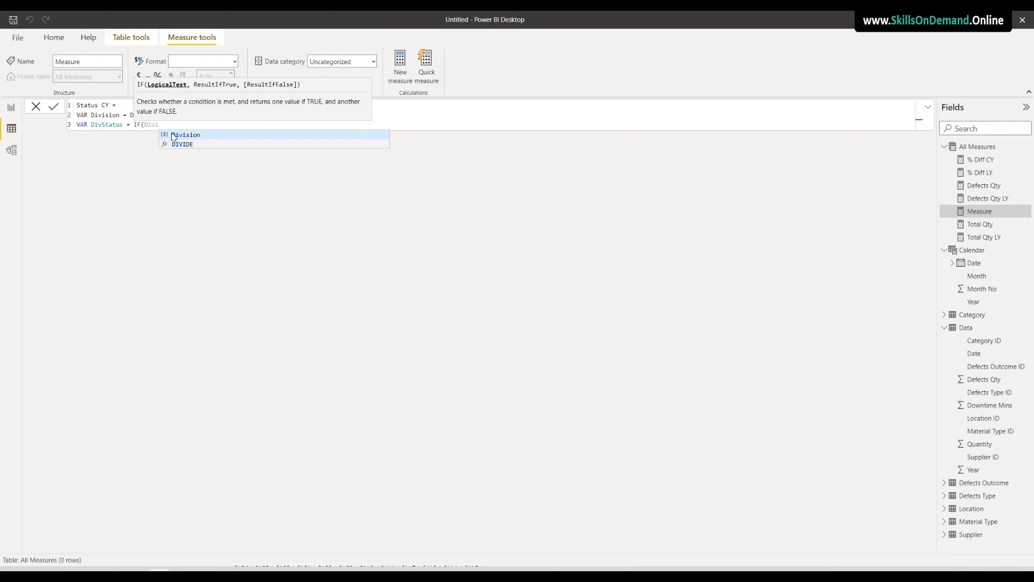
{"action": "type", "text": "sion>0."}
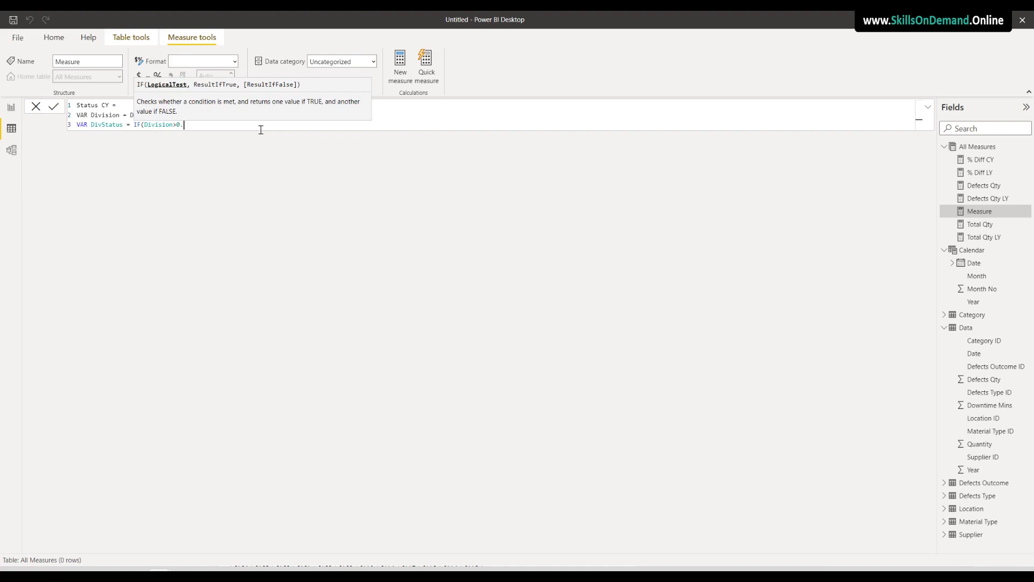
{"action": "type", "text": "02, \""}
{"action": "left_click", "coordinate": [432, 108]}
Make the IF return an orange circle emoji when true and a green circle otherwise
{"action": "left_click", "coordinate": [214, 124]}
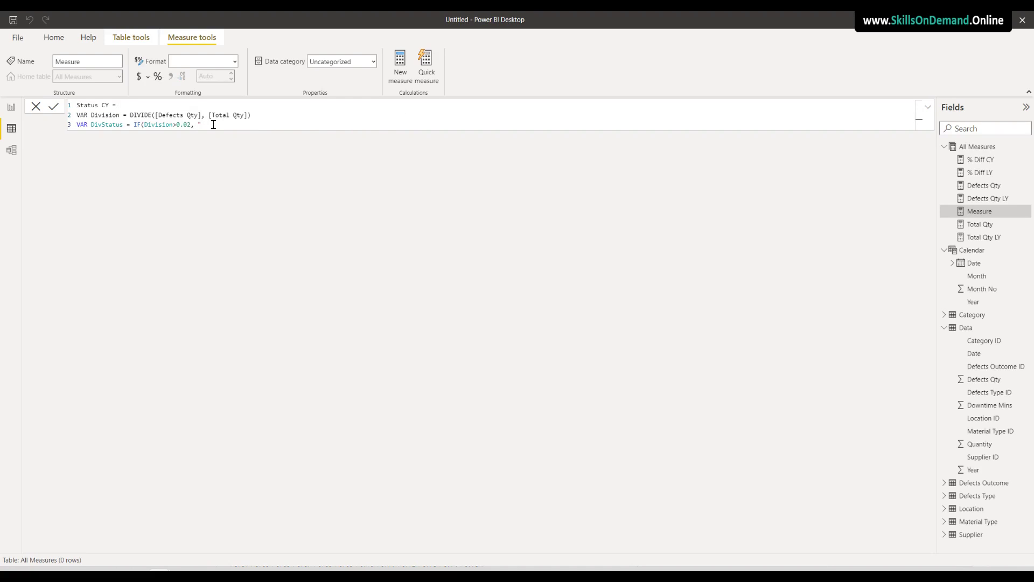
{"action": "key", "text": "super+period"}
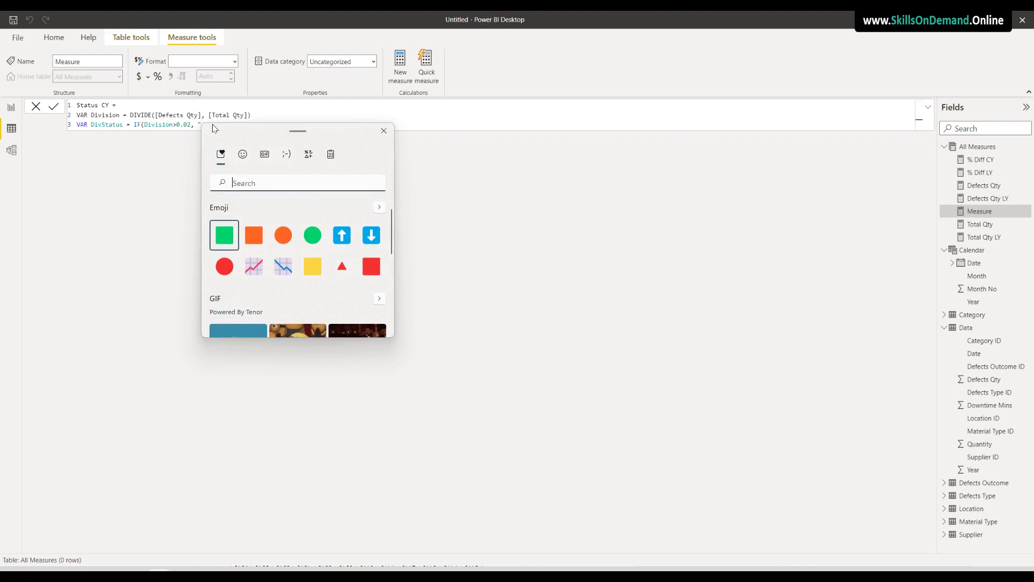
{"action": "left_click", "coordinate": [283, 237]}
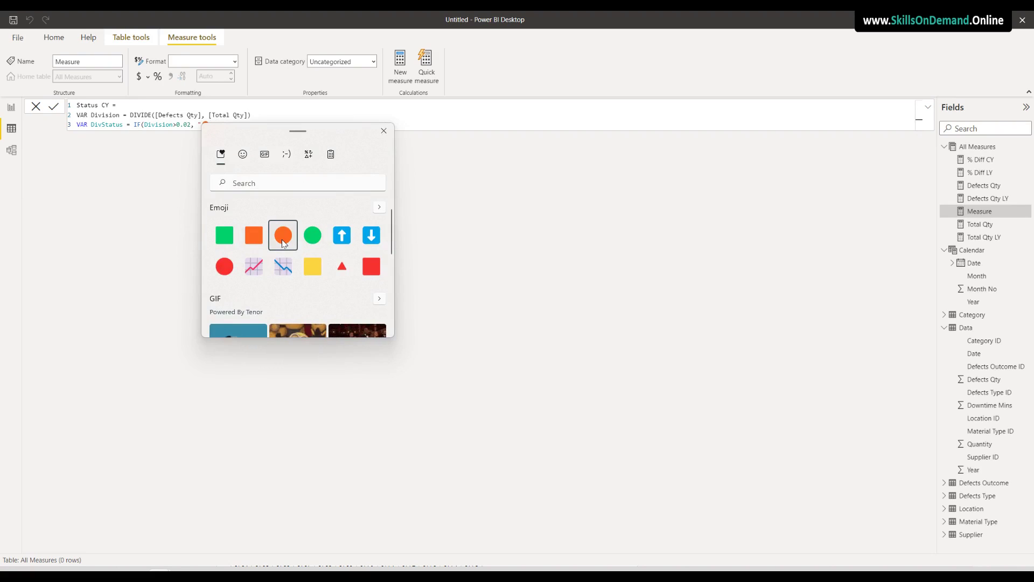
{"action": "left_click", "coordinate": [430, 124]}
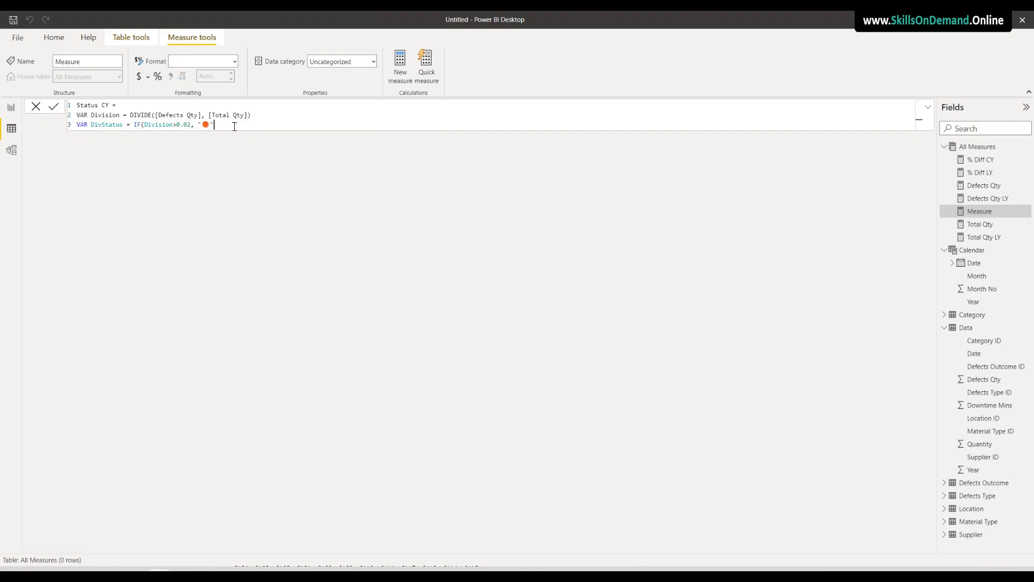
{"action": "type", "text": ", "}
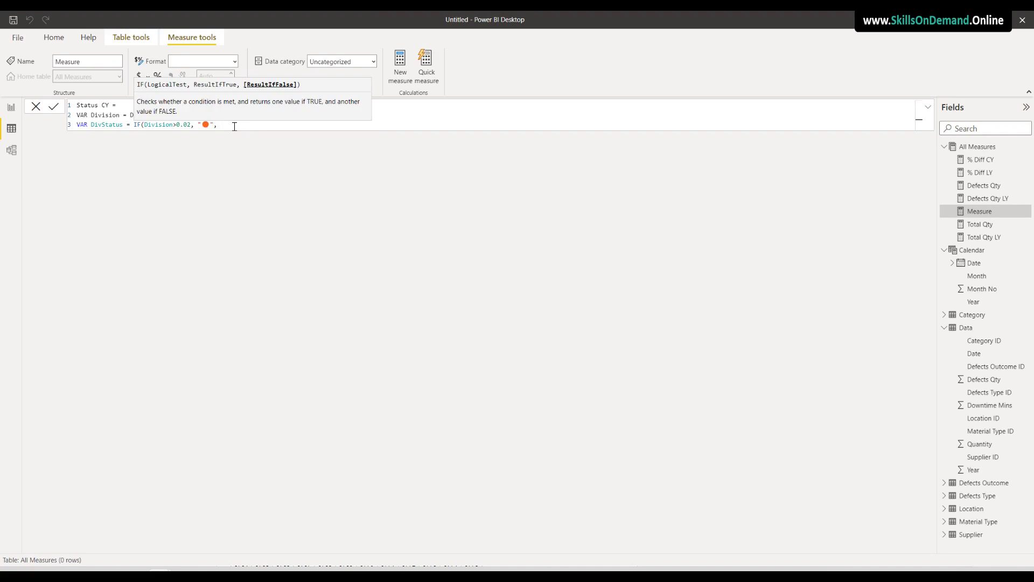
{"action": "type", "text": "\""}
{"action": "key", "text": "super+period"}
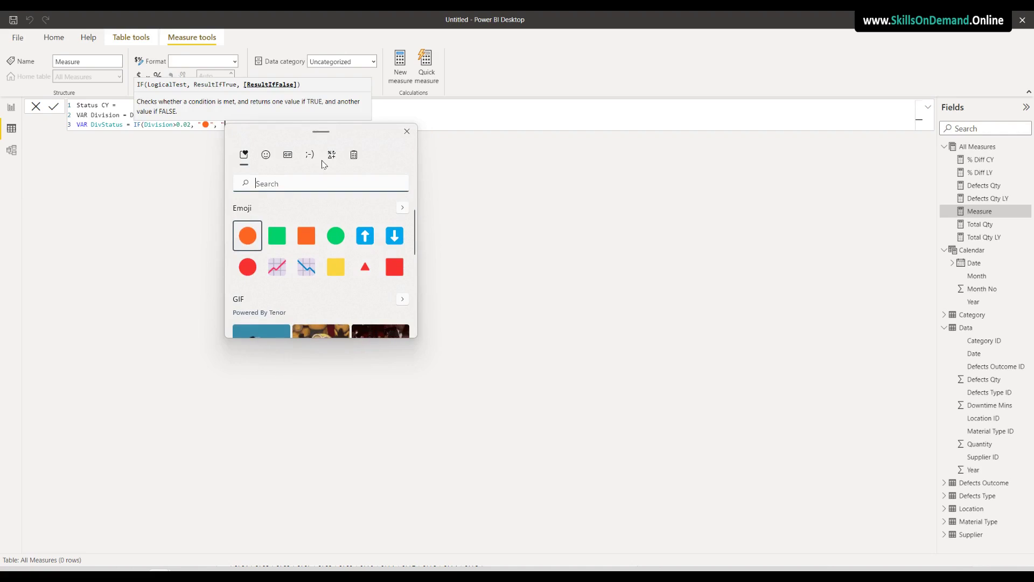
{"action": "left_click", "coordinate": [336, 236]}
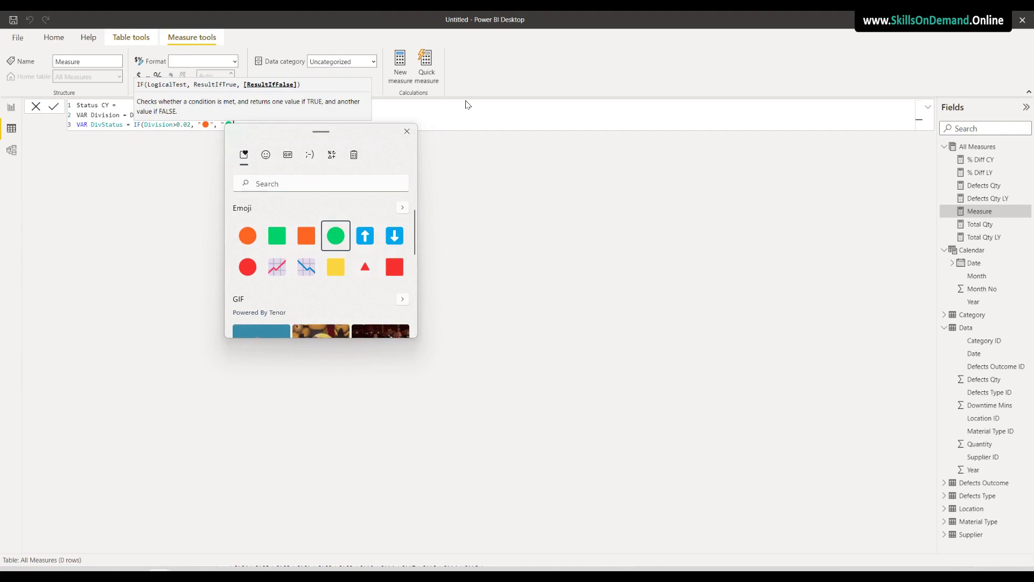
{"action": "key", "text": "Escape"}
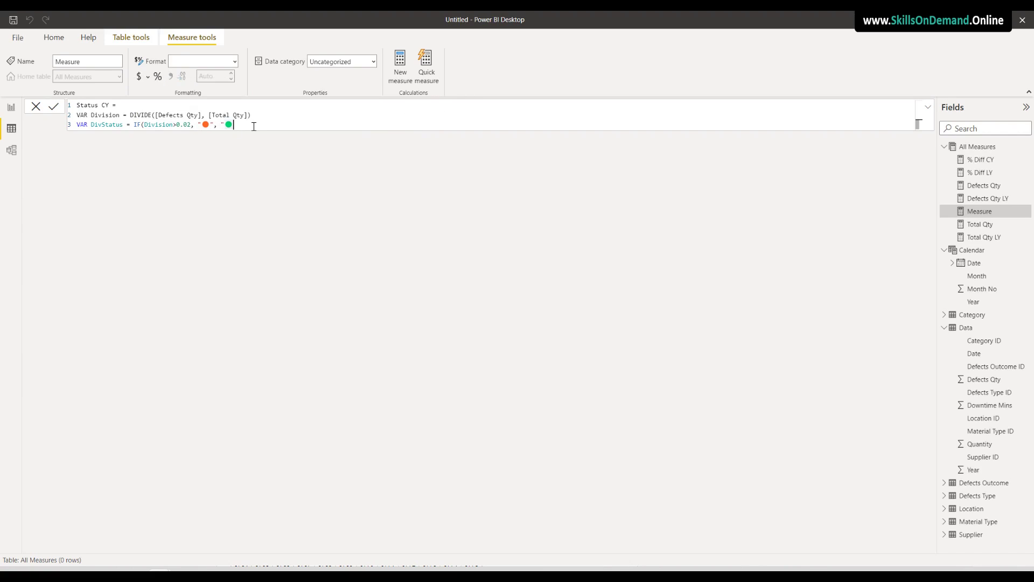
{"action": "type", "text": "\")"}
{"action": "key", "text": "shift+Return"}
{"action": "key", "text": "shift+Return"}
Finish the formula with RETURN DivStatus and save the Status CY measure
{"action": "type", "text": "Return"}
{"action": "key", "text": "shift+Return"}
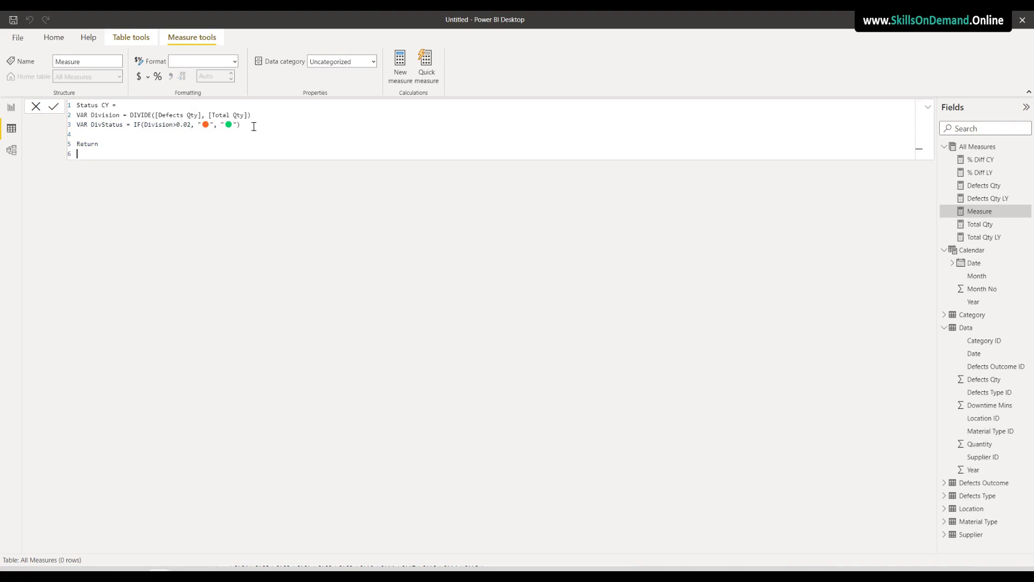
{"action": "type", "text": "Div"}
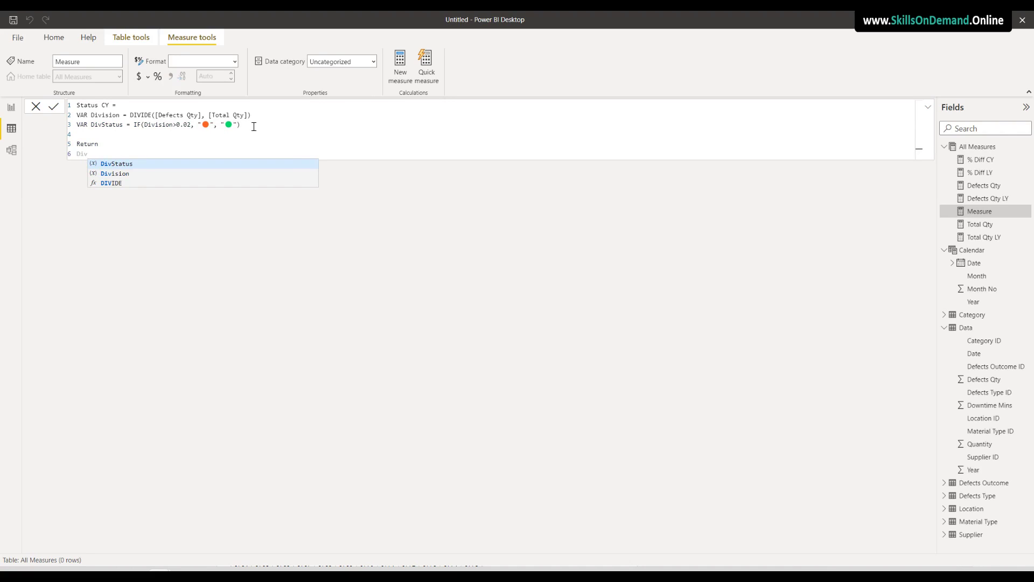
{"action": "left_click", "coordinate": [120, 165]}
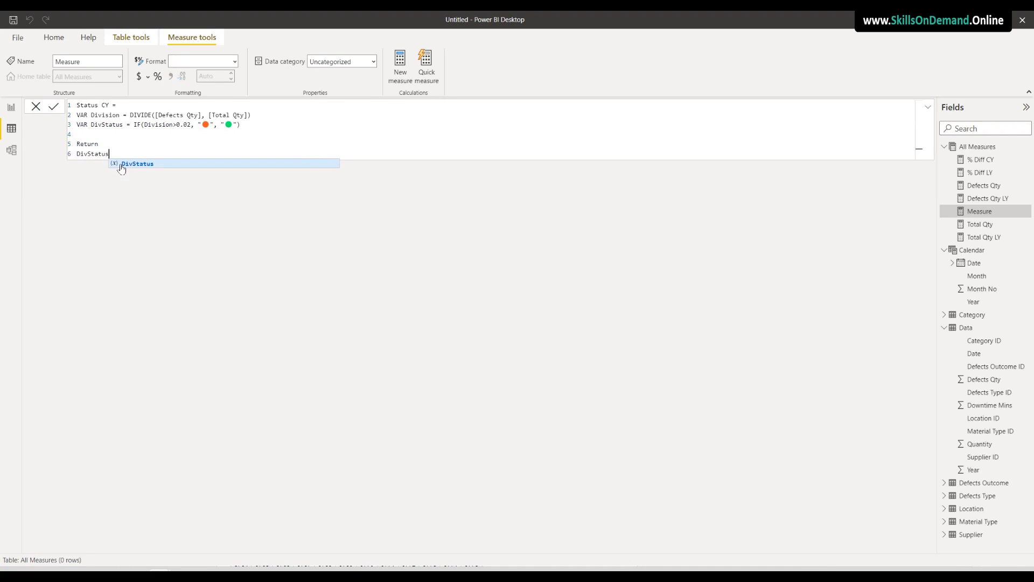
{"action": "left_click", "coordinate": [185, 141]}
{"action": "left_click", "coordinate": [130, 154]}
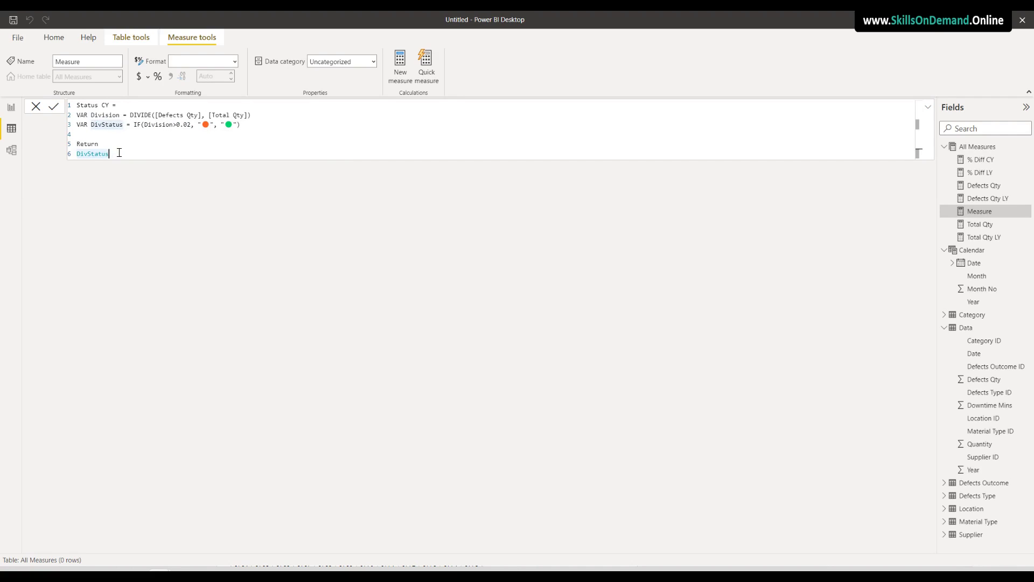
{"action": "key", "text": "Return"}
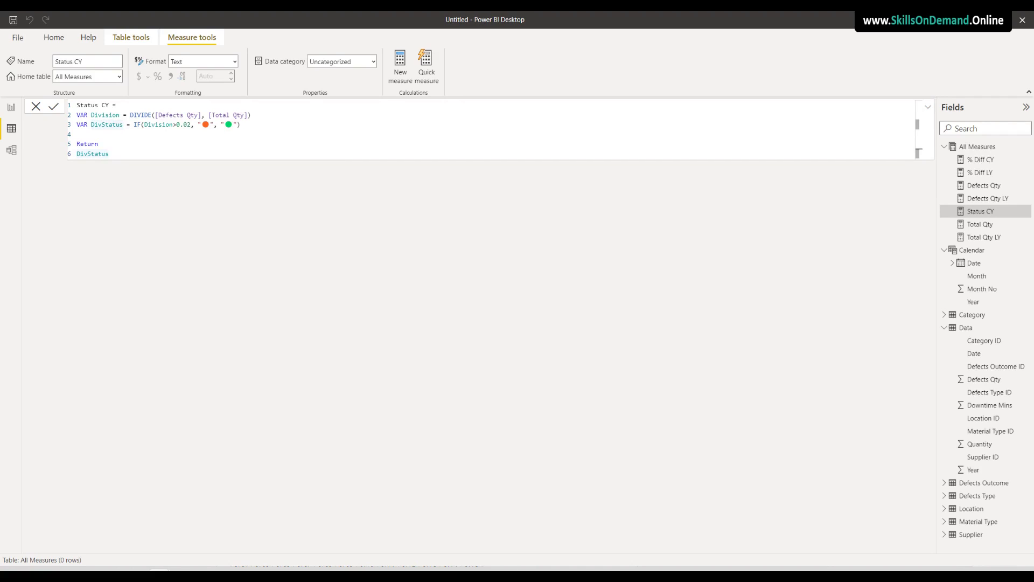
Select the whole Status CY formula to copy it
{"action": "left_click_drag", "start_coordinate": [114, 154], "coordinate": [90, 109]}
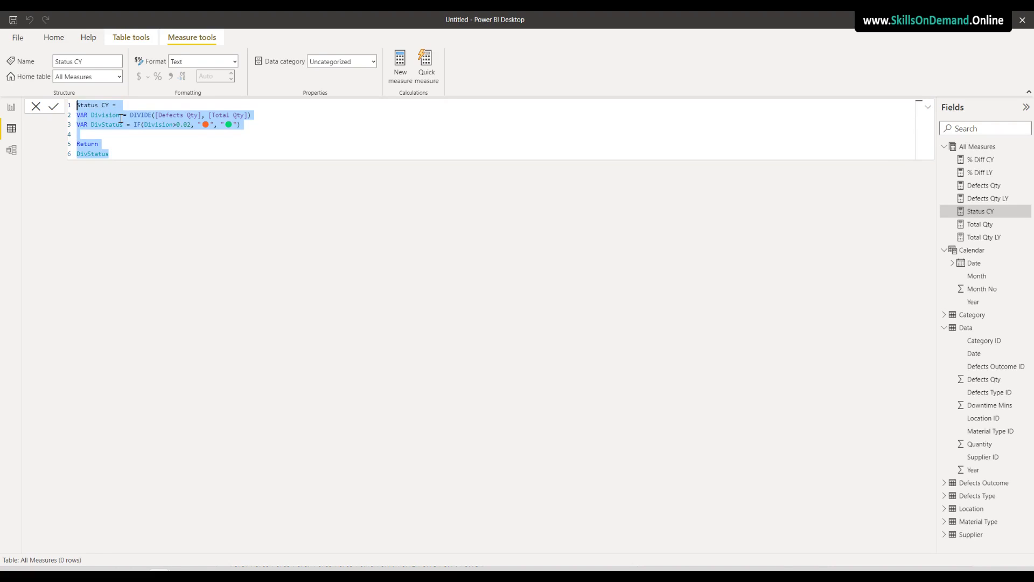
{"action": "left_click", "coordinate": [174, 231]}
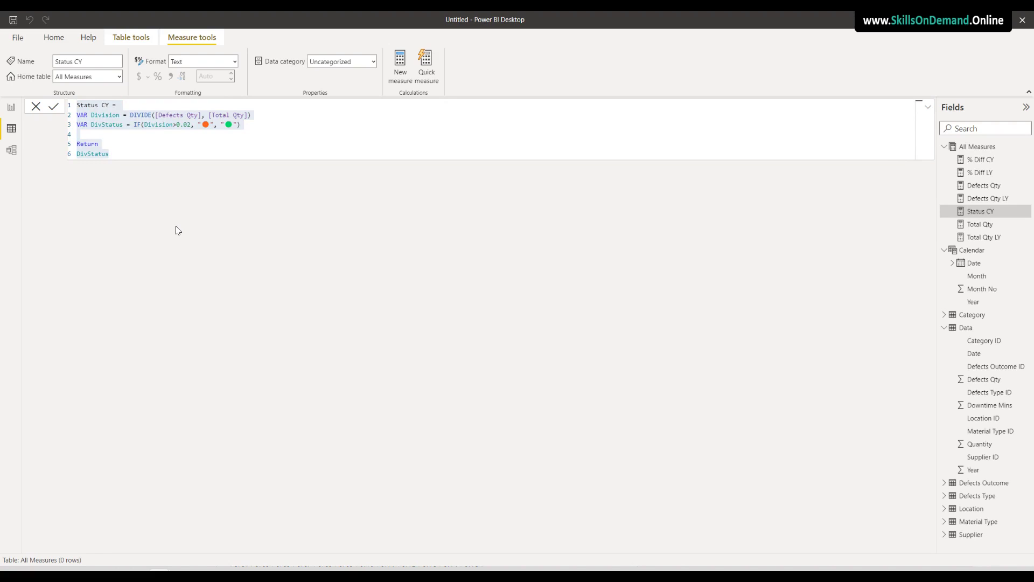
{"action": "left_click", "coordinate": [969, 153]}
{"action": "right_click", "coordinate": [969, 153]}
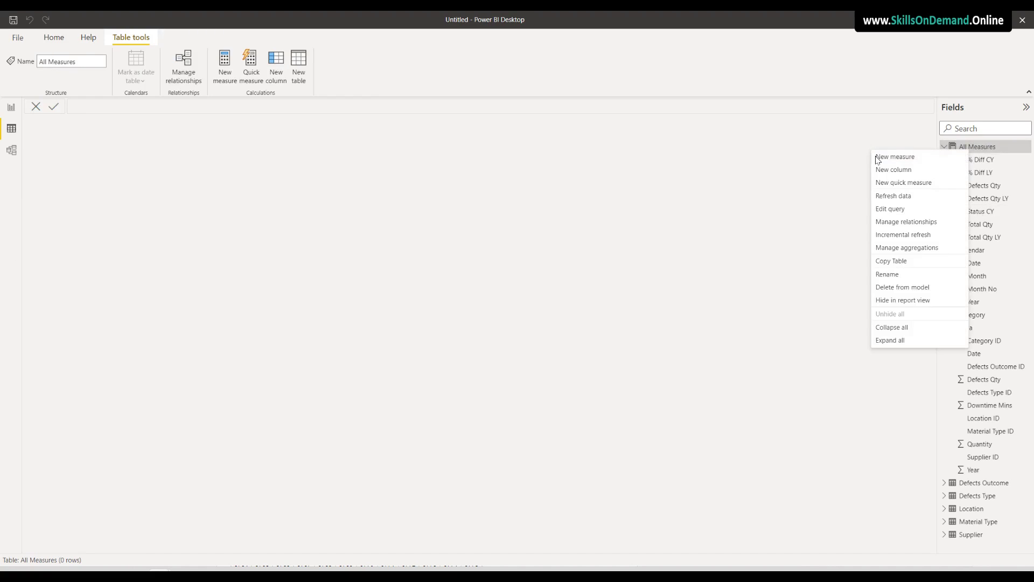
Paste the Status CY formula into a new measure and rename it Status LY
{"action": "left_click", "coordinate": [896, 158]}
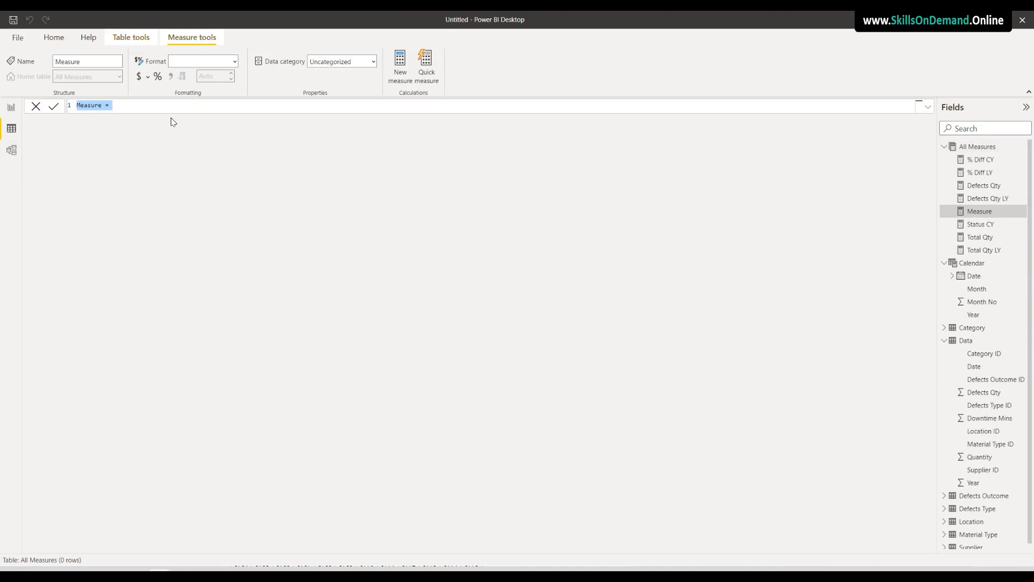
{"action": "type", "text": "Status CY = VAR Division = DIVIDE([Defects Qty], [Total Qty]) VAR DivStatus = IF(Division>0.02, \"🔴\", \"🟢\")  Return DivStatus"}
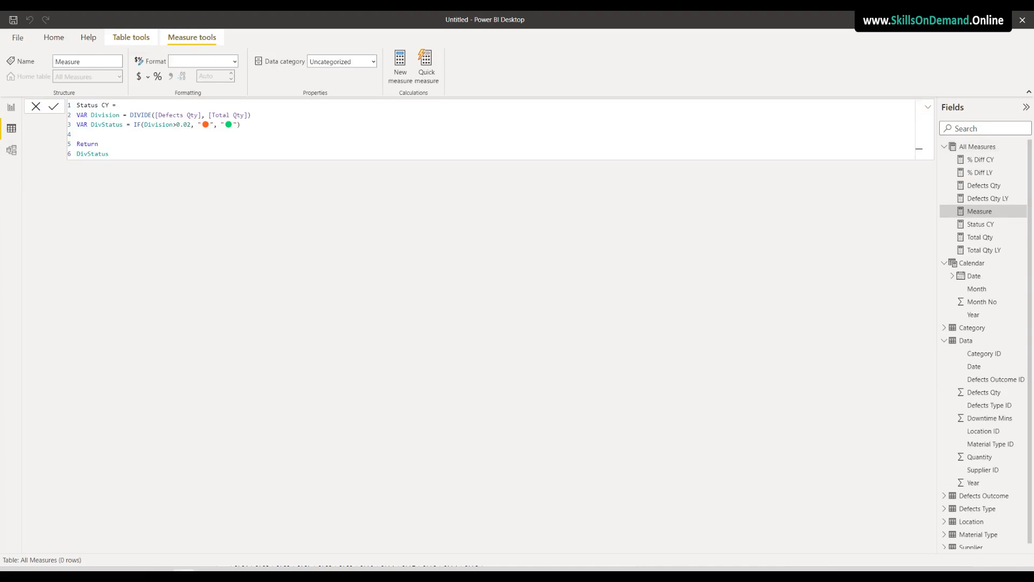
{"action": "left_click", "coordinate": [106, 106]}
{"action": "key", "text": "BackSpace"}
{"action": "type", "text": "L"}
Switch the references to [Defects Qty LY] and [Total Qty LY] and save Status LY
{"action": "left_click", "coordinate": [200, 115]}
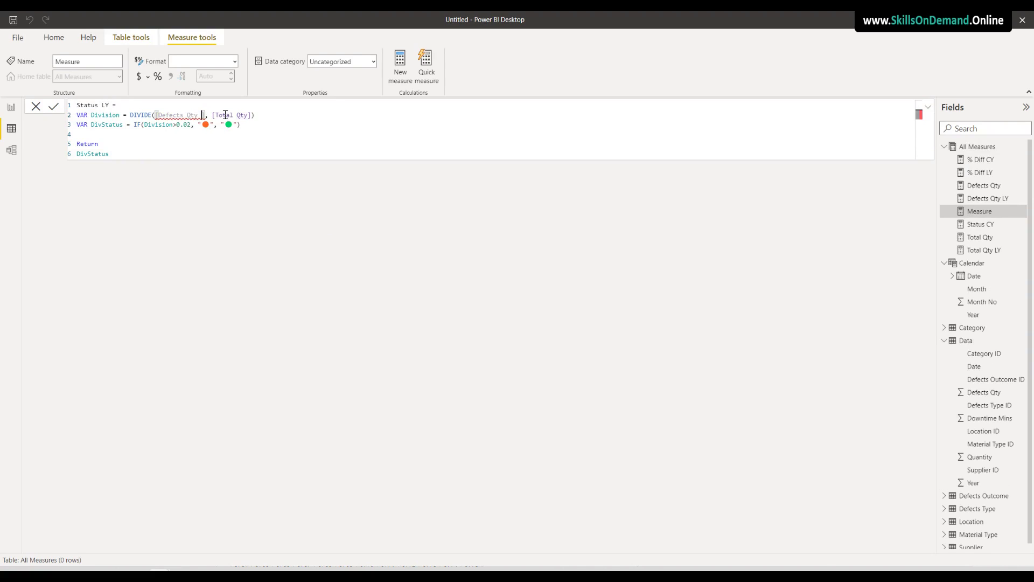
{"action": "type", "text": "Ly"}
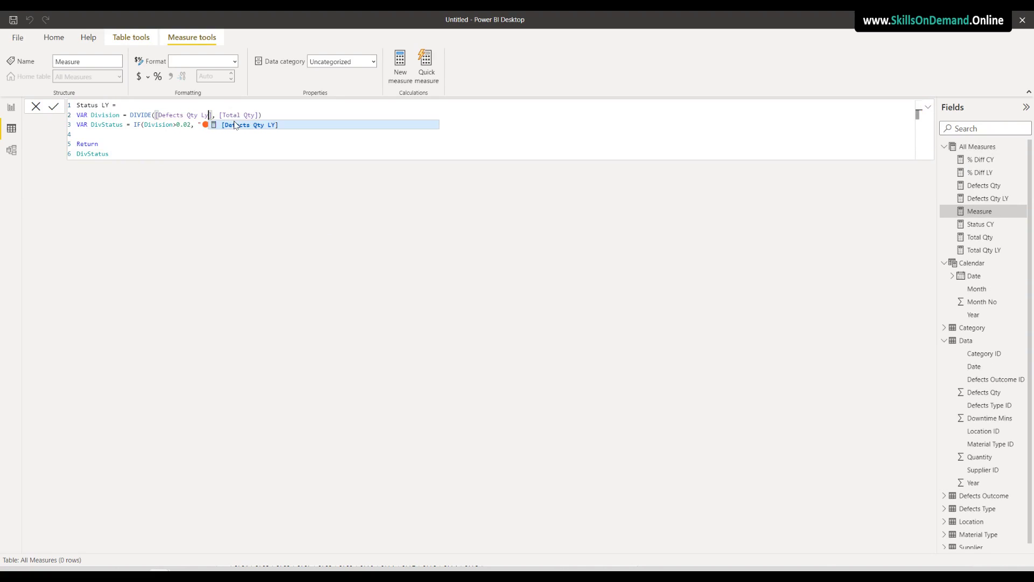
{"action": "left_click", "coordinate": [232, 125]}
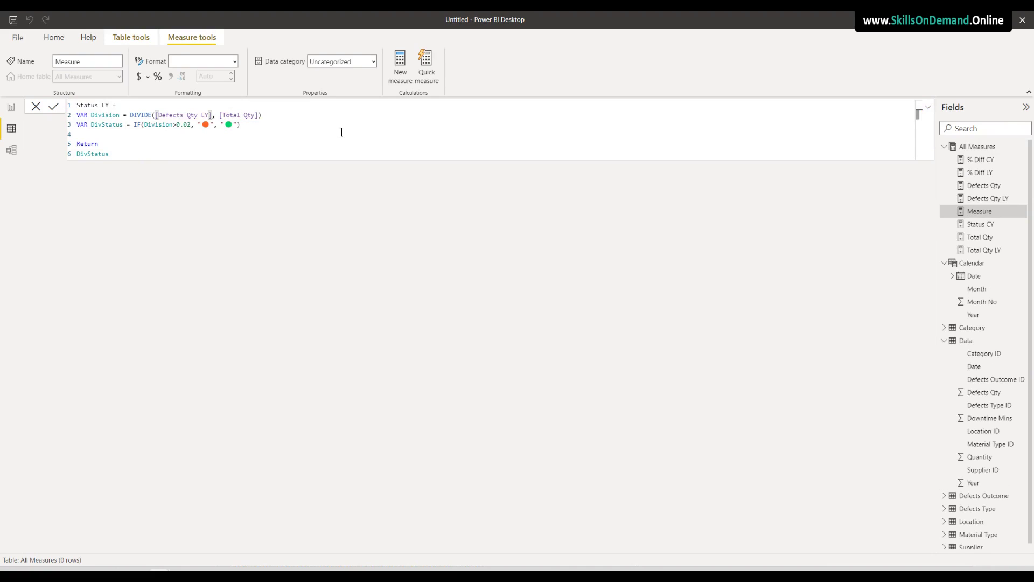
{"action": "left_click", "coordinate": [259, 115]}
{"action": "type", "text": "Ly"}
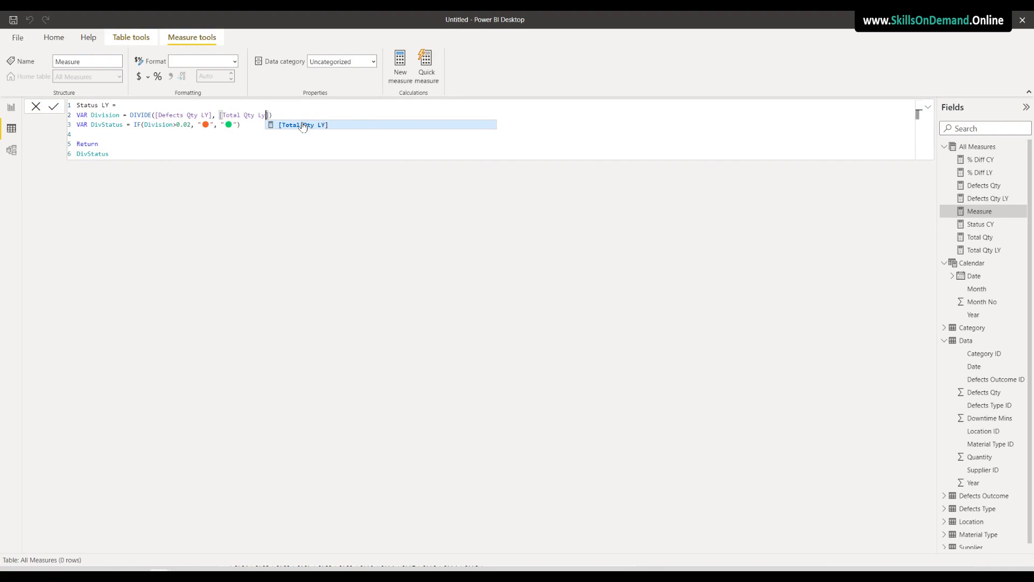
{"action": "left_click", "coordinate": [303, 125]}
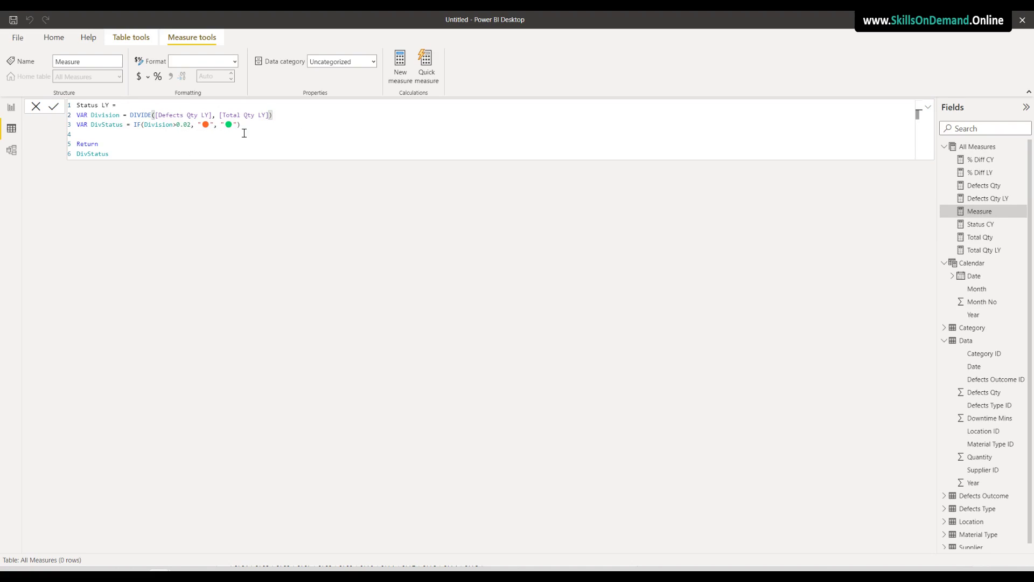
{"action": "left_click", "coordinate": [141, 153]}
{"action": "key", "text": "Return"}
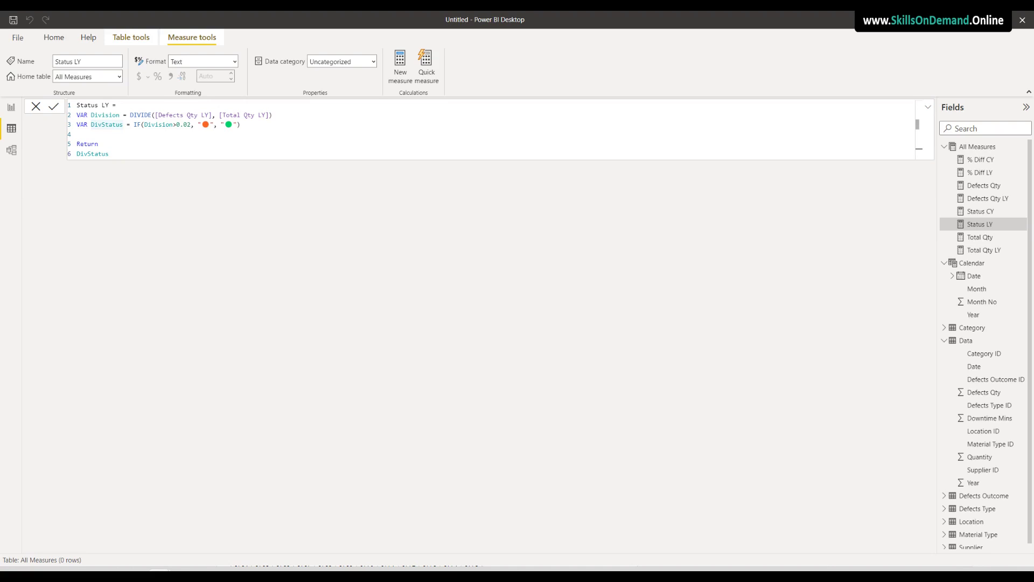
{"action": "left_click", "coordinate": [978, 153]}
Create Zero Defects Qty CY = [Total Qty]-[Defects Qty] in the All Measures table
{"action": "right_click", "coordinate": [978, 152]}
{"action": "left_click", "coordinate": [925, 155]}
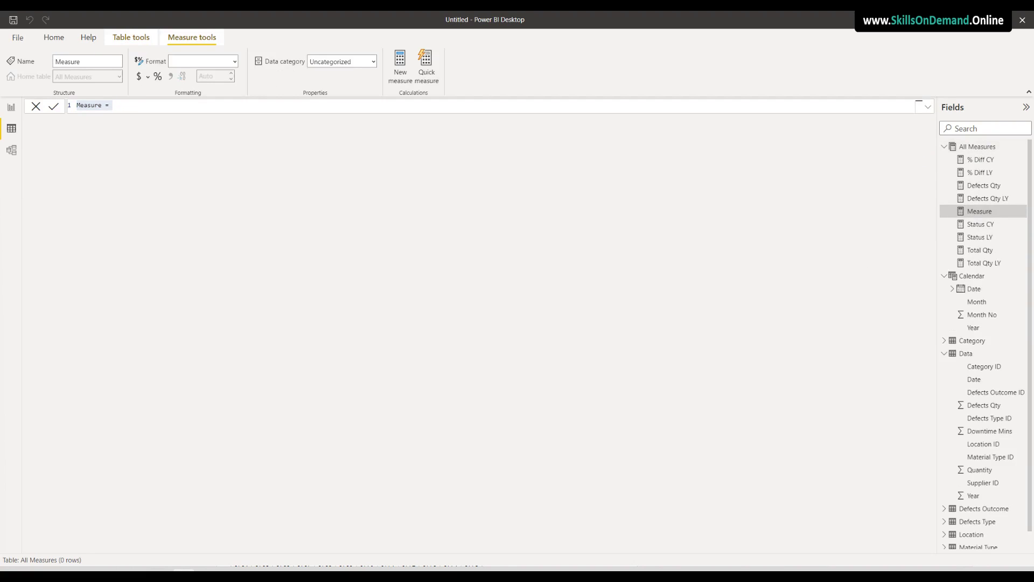
{"action": "type", "text": "Zero Defects Qty CY = [tot"}
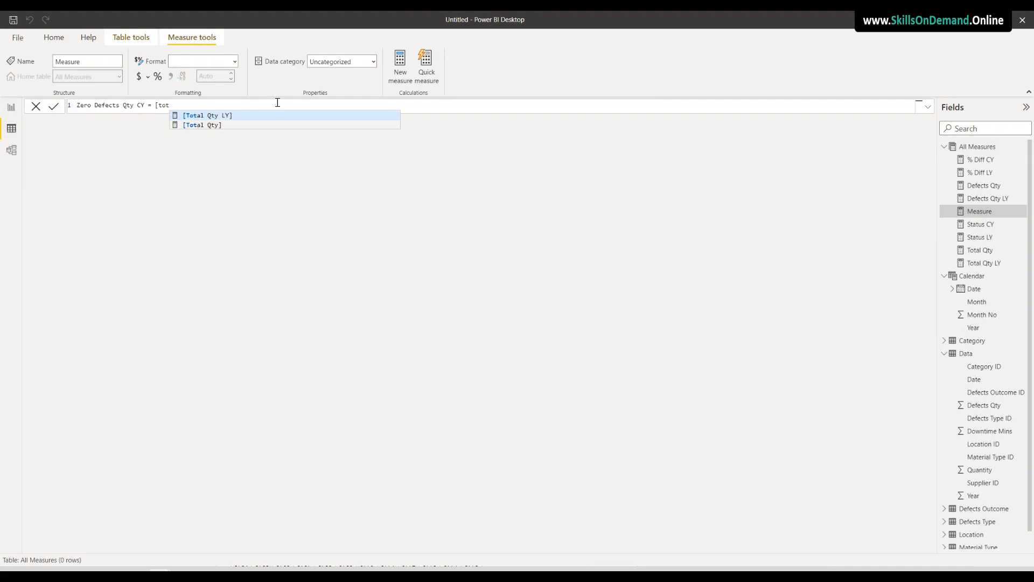
{"action": "left_click", "coordinate": [208, 124]}
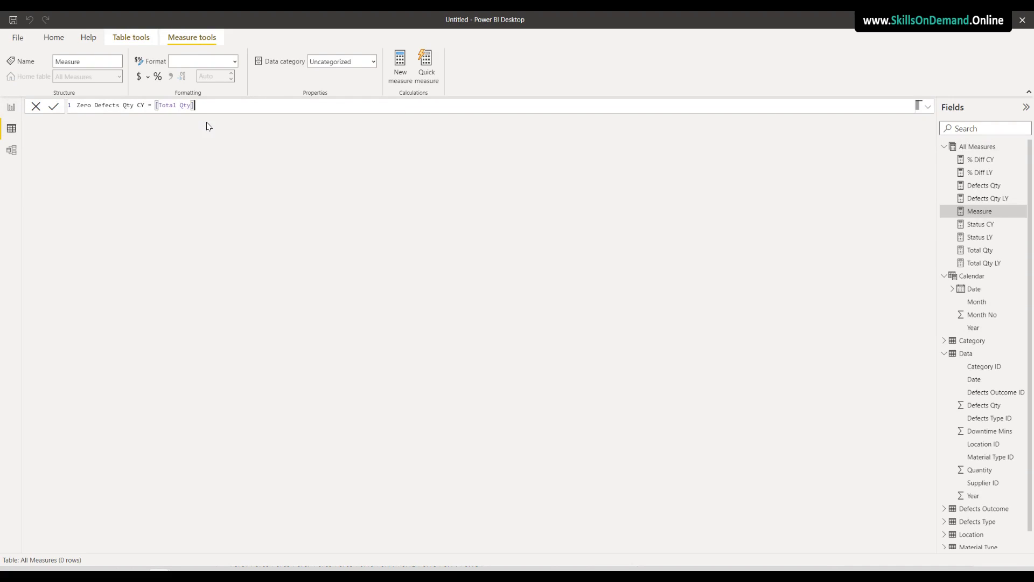
{"action": "type", "text": "-["}
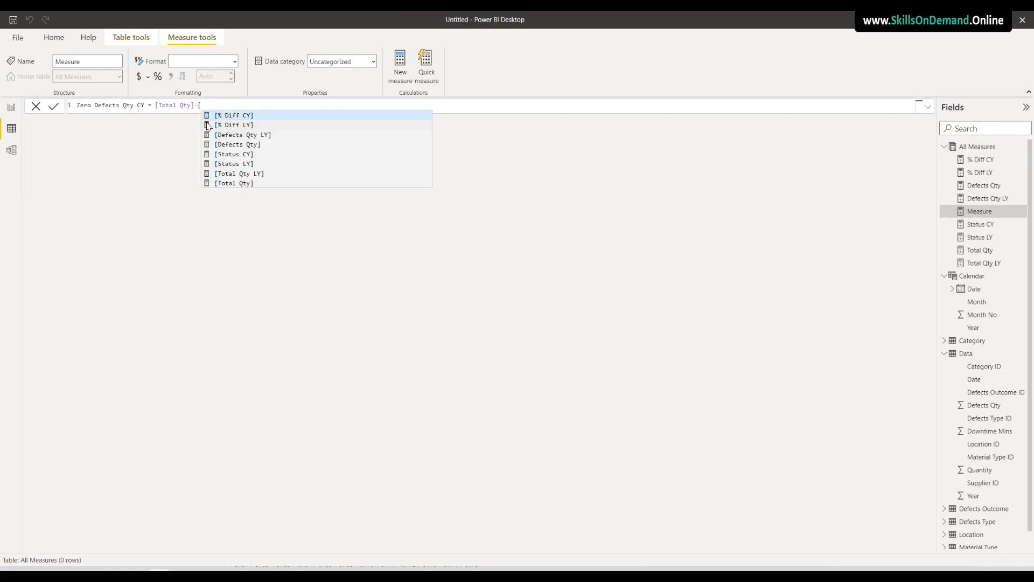
{"action": "left_click", "coordinate": [254, 145]}
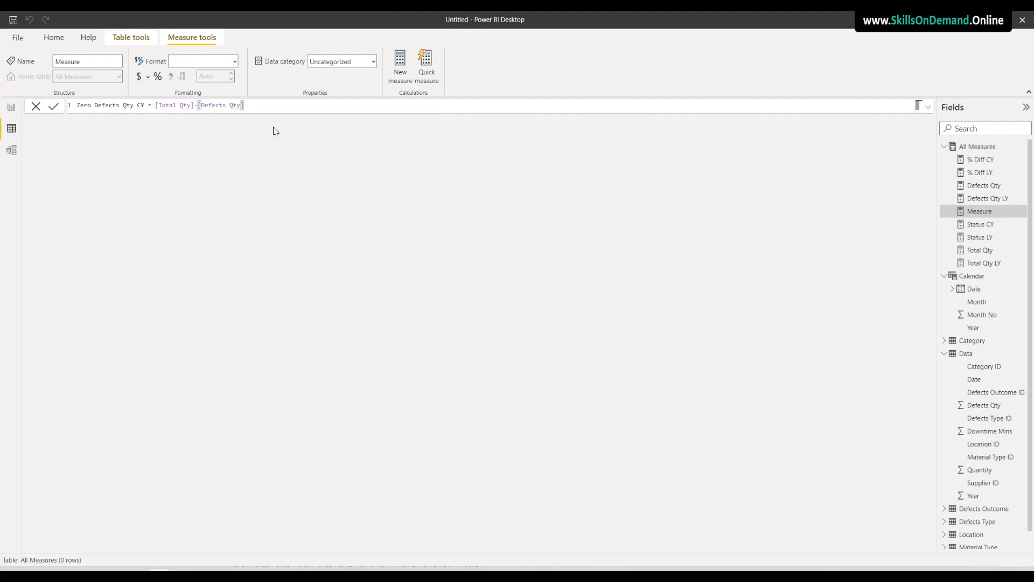
{"action": "key", "text": "Return"}
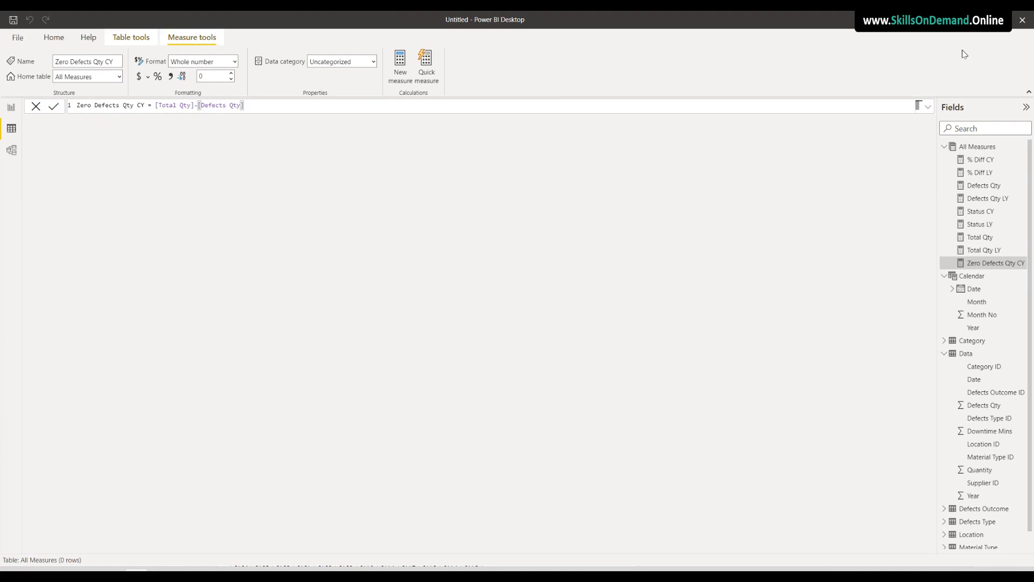
Create a new blank measure in the All Measures table, clearing its default name
{"action": "right_click", "coordinate": [974, 148]}
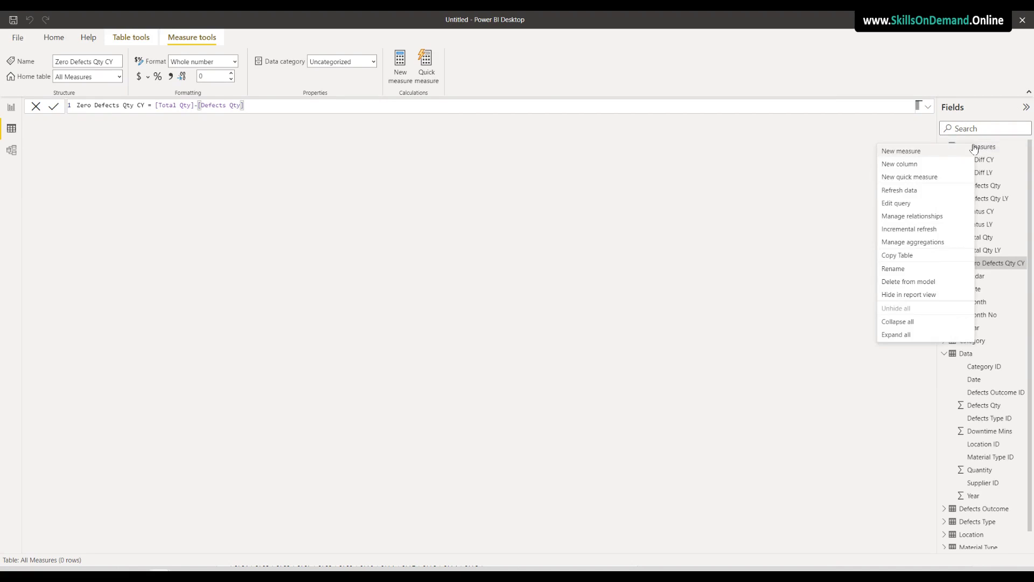
{"action": "left_click", "coordinate": [913, 152]}
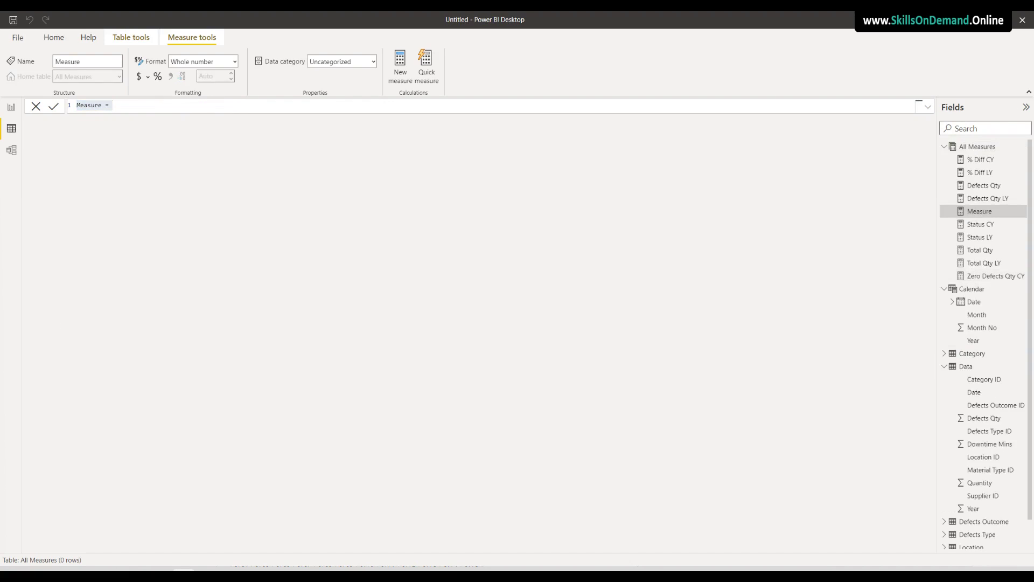
{"action": "left_click", "coordinate": [115, 105]}
{"action": "left_click_drag", "start_coordinate": [127, 105], "coordinate": [23, 108]}
Define Zero Defects Qty LY = CALCULATE([Zero Defects Qty CY], SAMEPERIODLASTYEAR('Calendar'[Date]))
{"action": "type", "text": "Zero Defects Qty LY = Calc"}
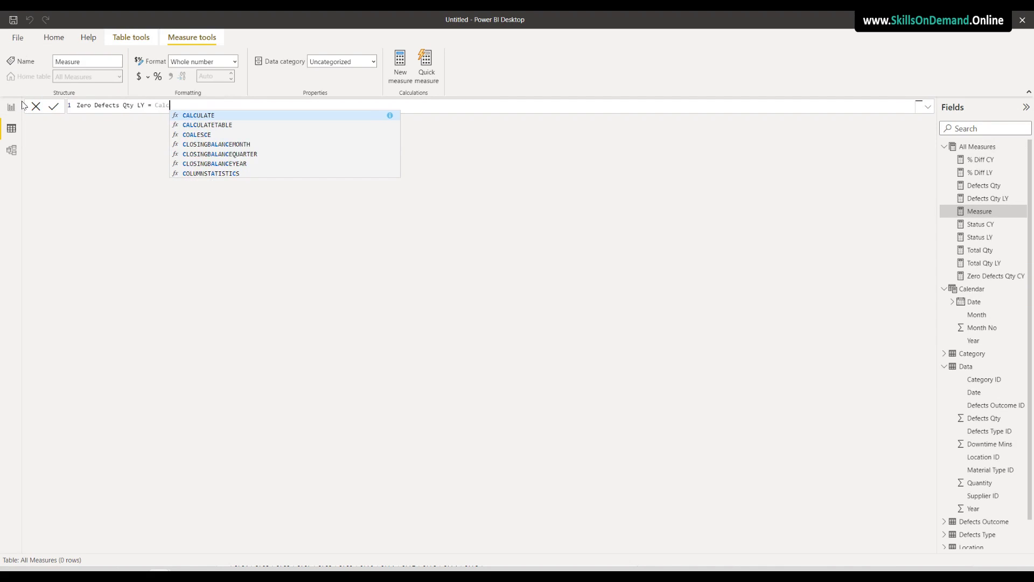
{"action": "left_click", "coordinate": [215, 115]}
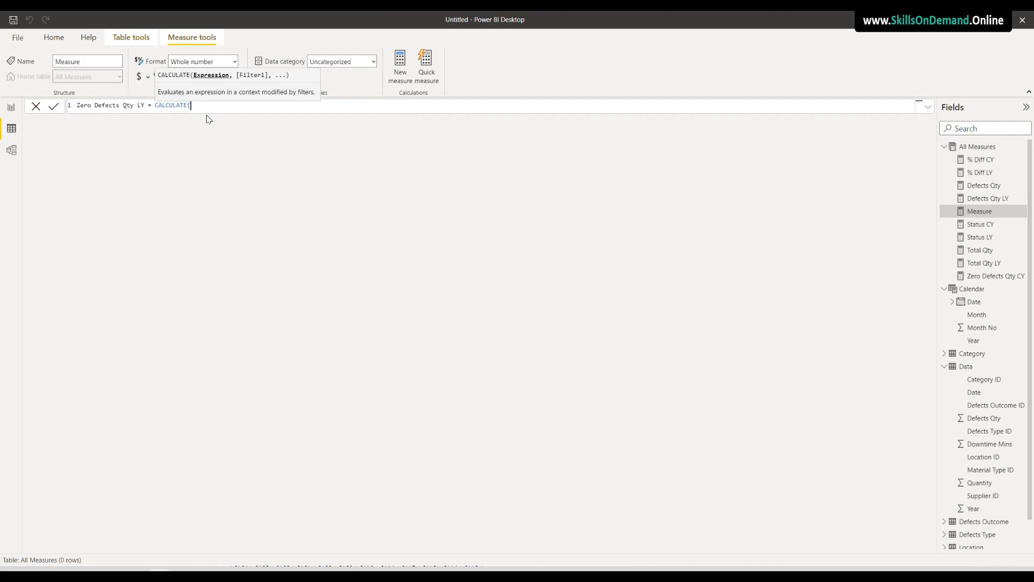
{"action": "type", "text": "[Zer"}
{"action": "left_click", "coordinate": [265, 115]}
{"action": "type", "text": ", Same"}
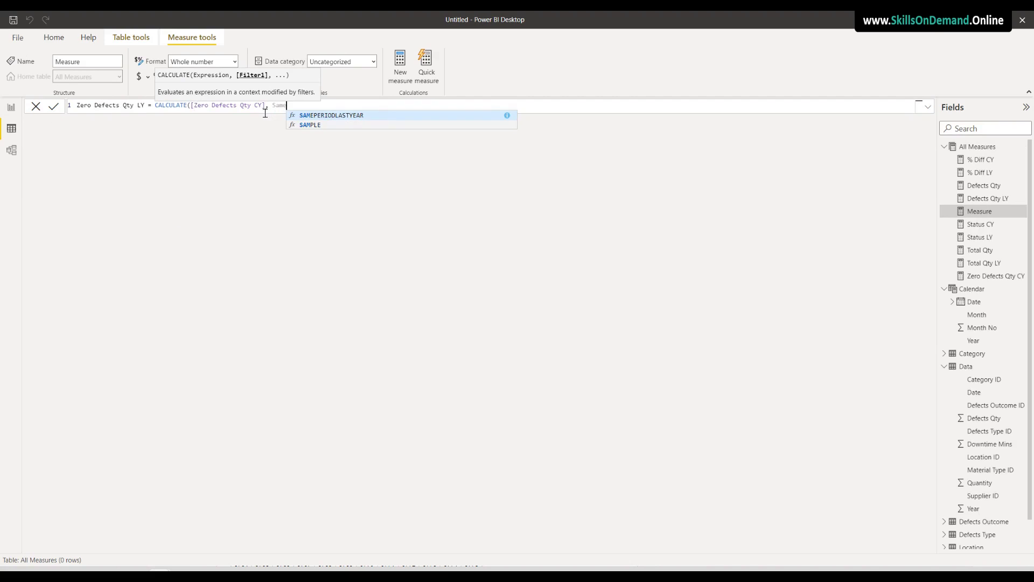
{"action": "left_click", "coordinate": [336, 116]}
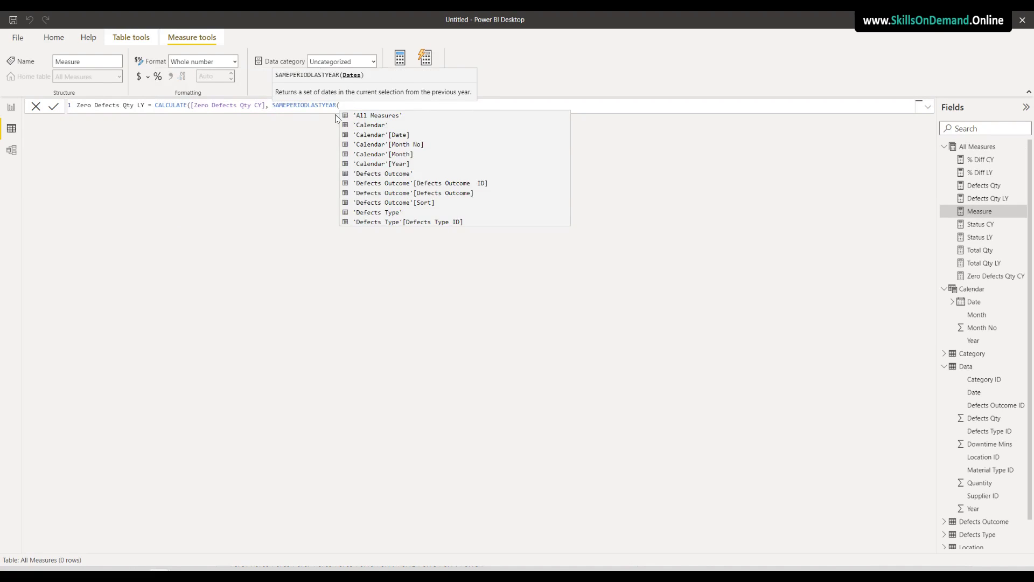
{"action": "left_click", "coordinate": [362, 134]}
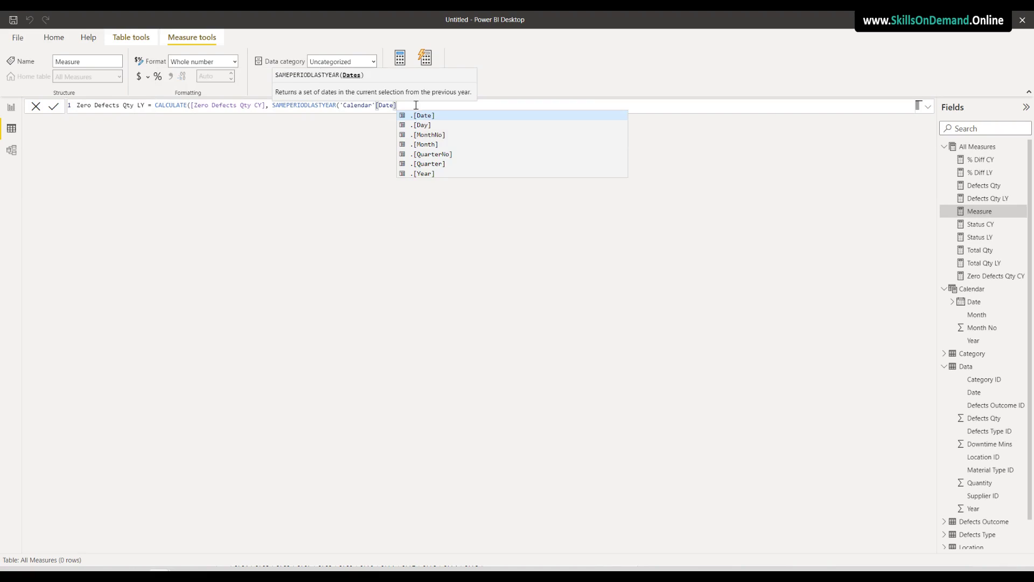
{"action": "type", "text": "))"}
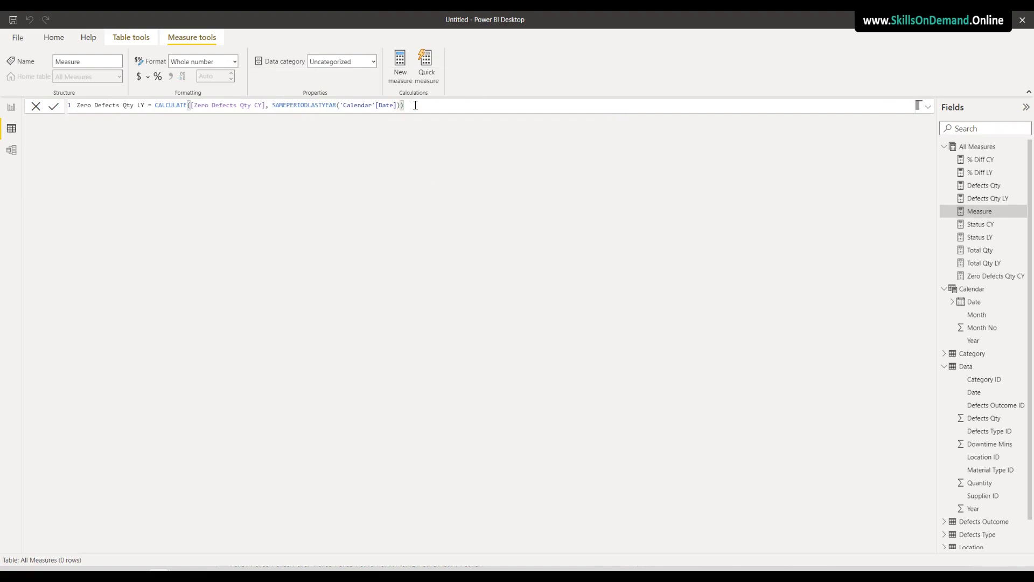
{"action": "key", "text": "Return"}
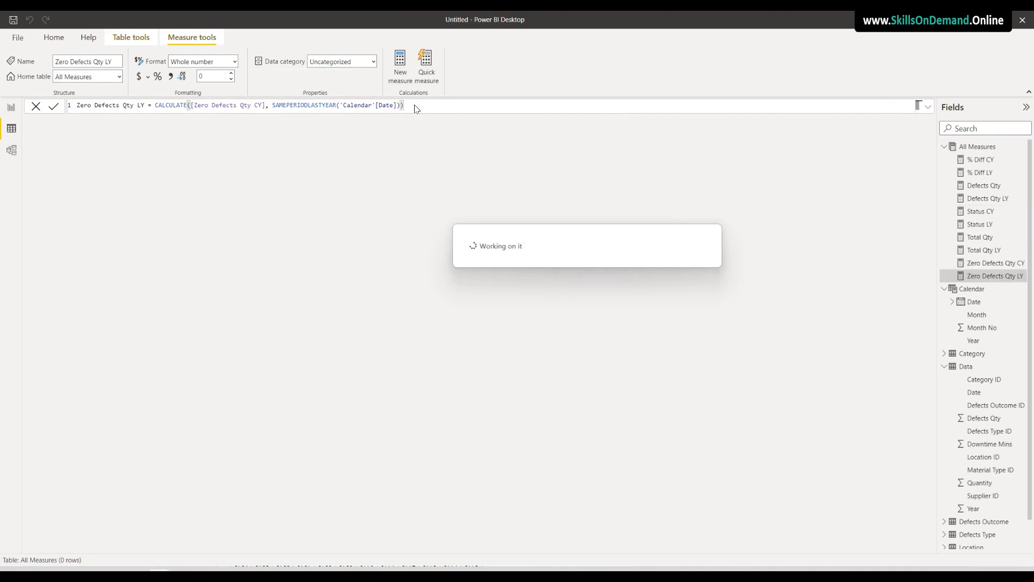
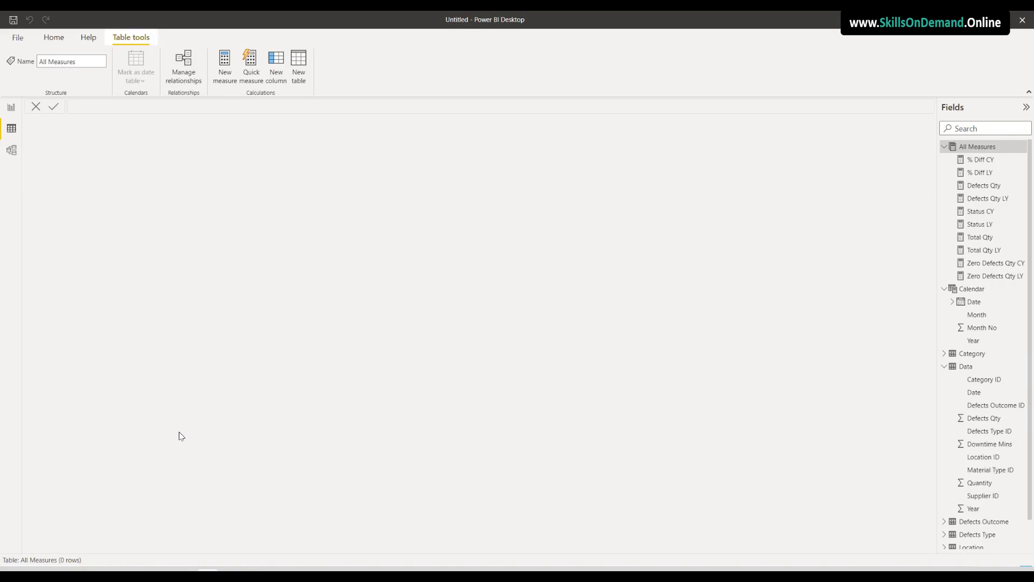
Rename the first report page from Page 1 to 'Overview'
{"action": "left_click", "coordinate": [13, 108]}
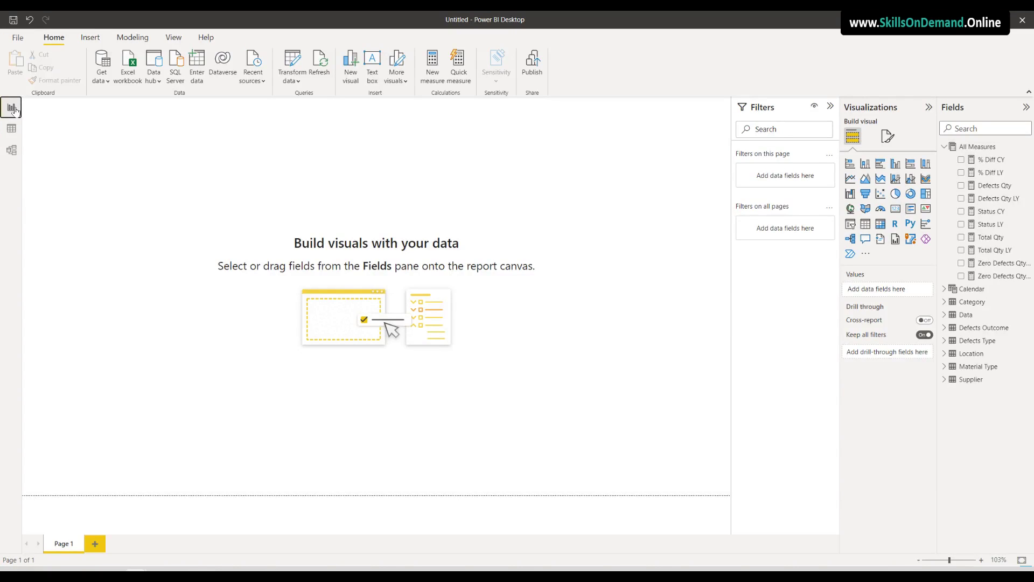
{"action": "double_click", "coordinate": [64, 544]}
{"action": "type", "text": "Overview"}
{"action": "left_click", "coordinate": [126, 467]}
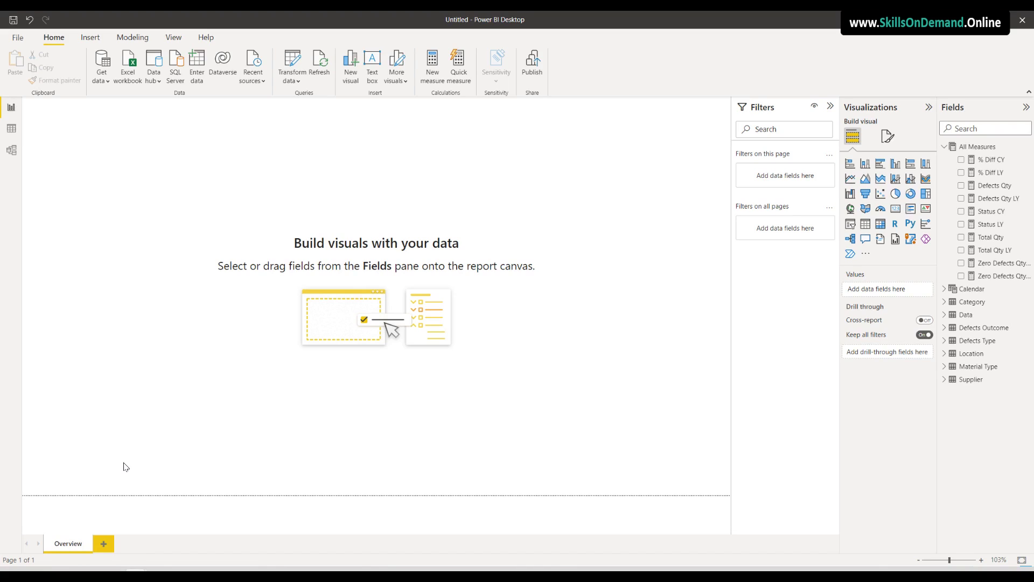
Add a card showing Total Qty and set its callout value to 2 decimal places (1.34M)
{"action": "left_click", "coordinate": [895, 211]}
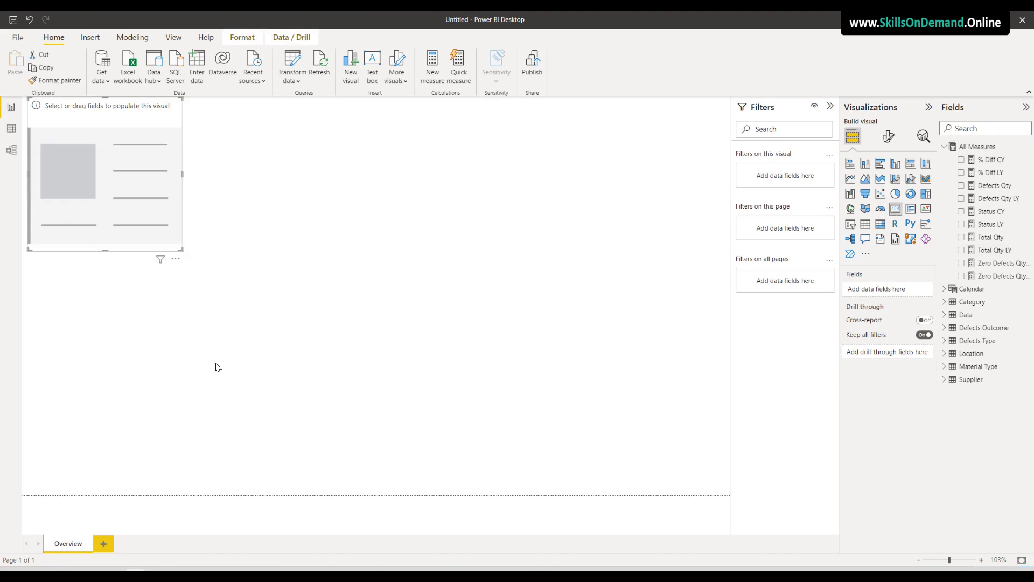
{"action": "left_click_drag", "start_coordinate": [992, 243], "coordinate": [895, 291]}
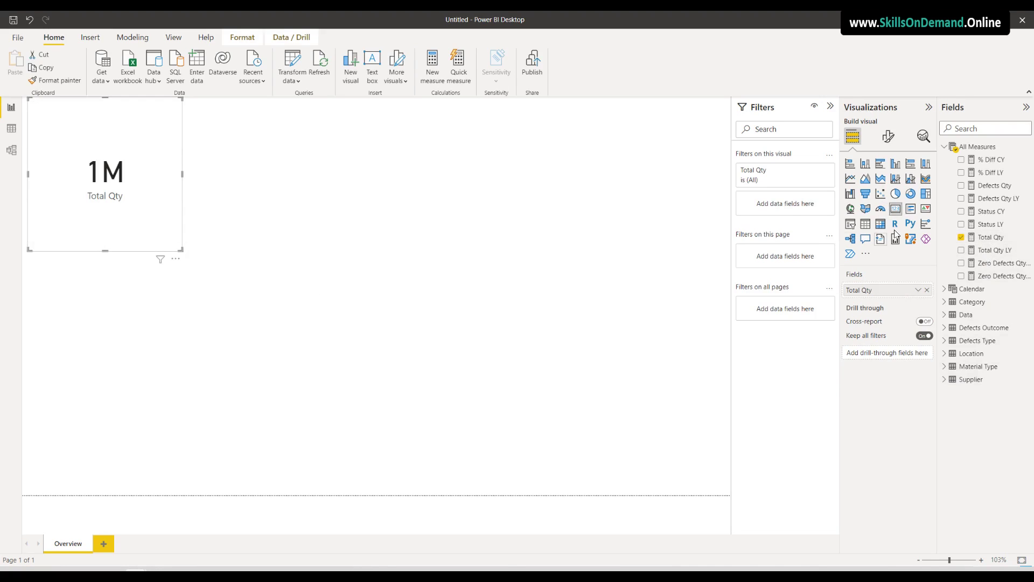
{"action": "left_click", "coordinate": [891, 137]}
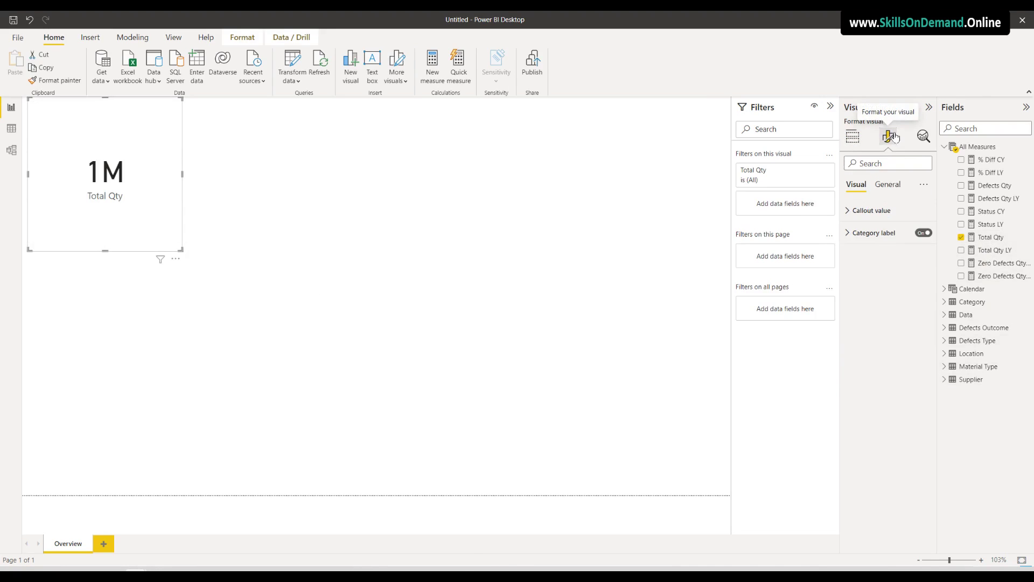
{"action": "left_click", "coordinate": [872, 210]}
{"action": "left_click", "coordinate": [872, 344]}
{"action": "type", "text": "2"}
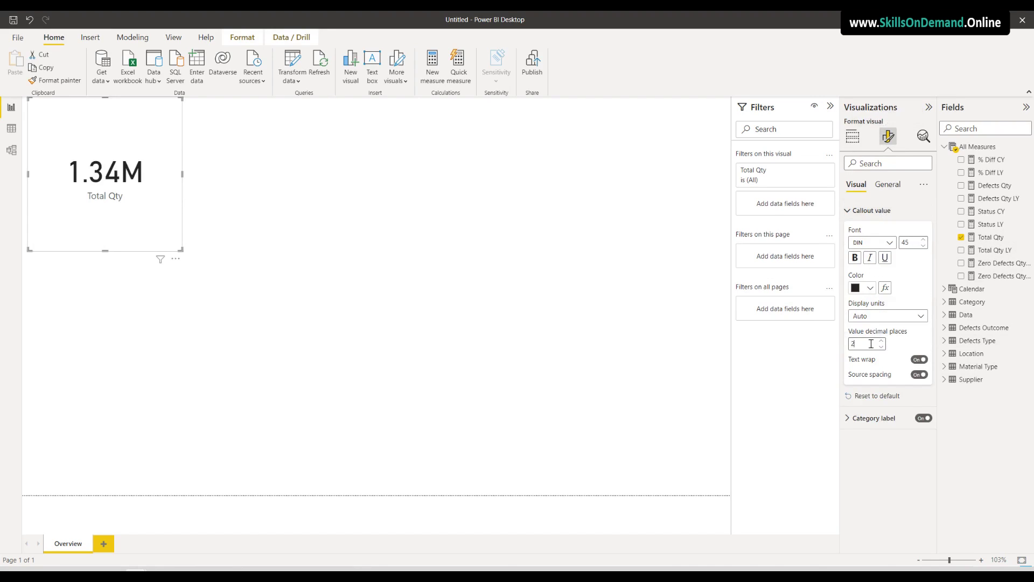
{"action": "left_click", "coordinate": [419, 346]}
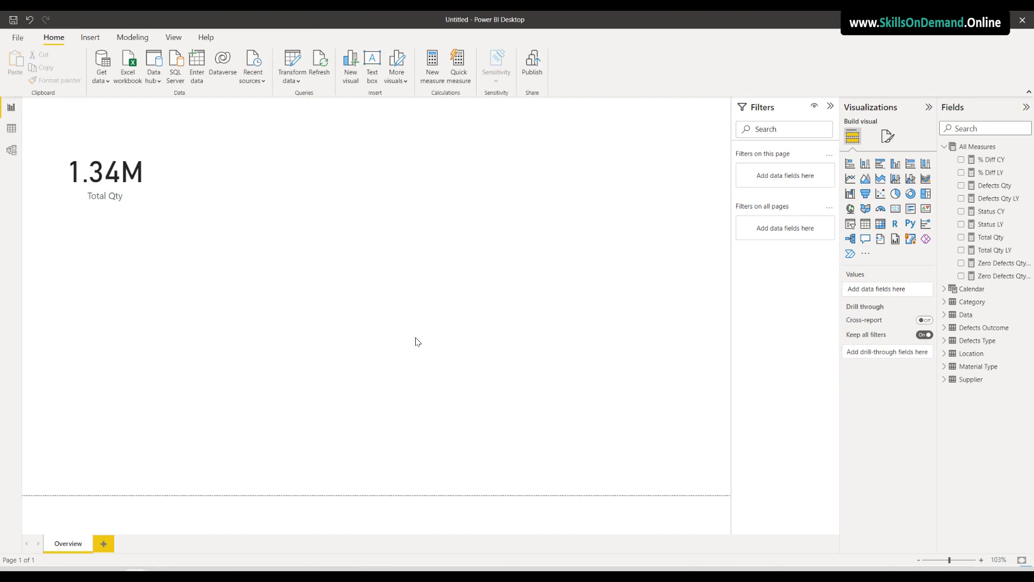
{"action": "left_click", "coordinate": [120, 210]}
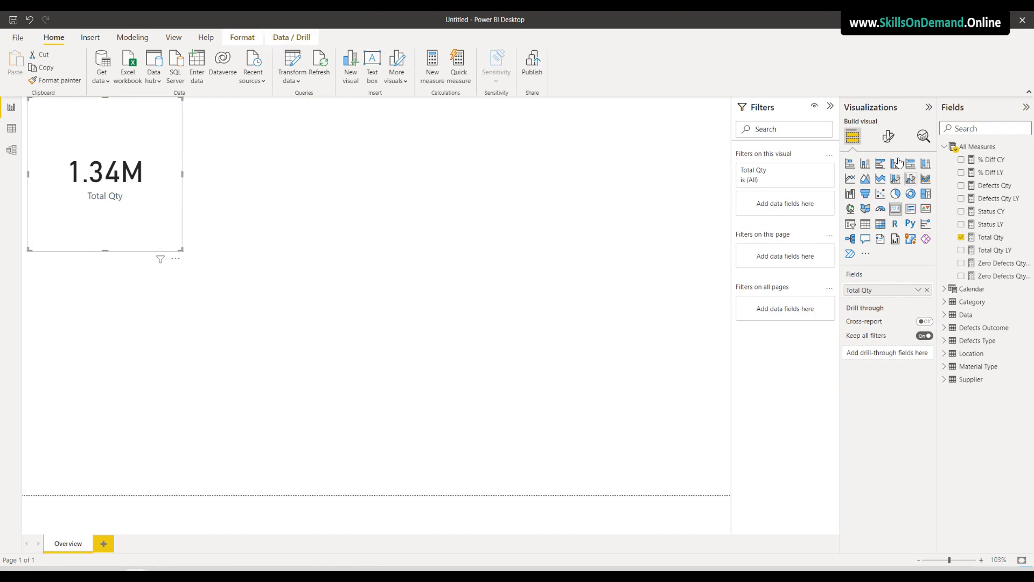
Set the Total Qty card's callout value font size to 20
{"action": "left_click", "coordinate": [888, 136]}
{"action": "left_click", "coordinate": [865, 215]}
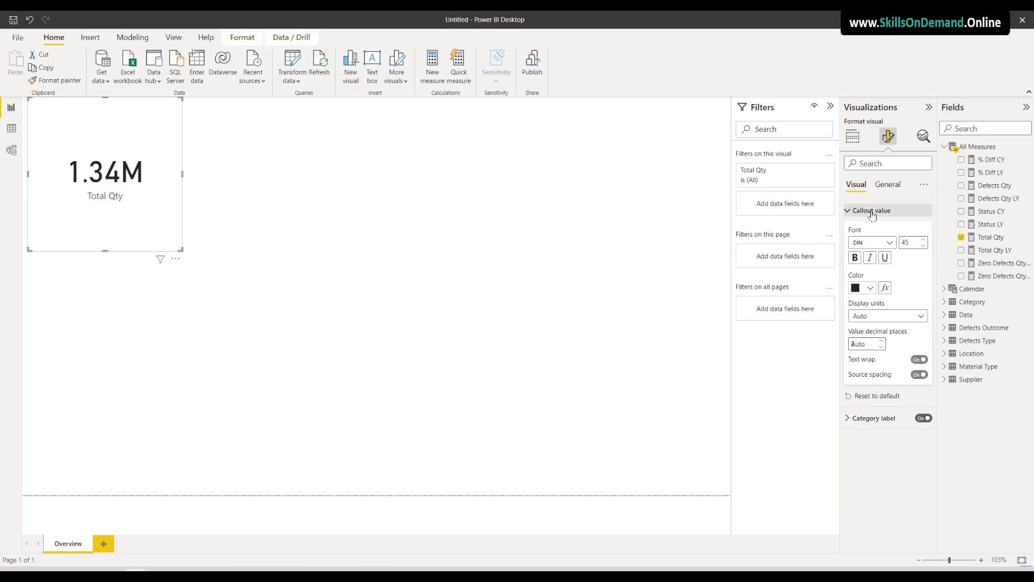
{"action": "left_click", "coordinate": [906, 242]}
{"action": "type", "text": "20"}
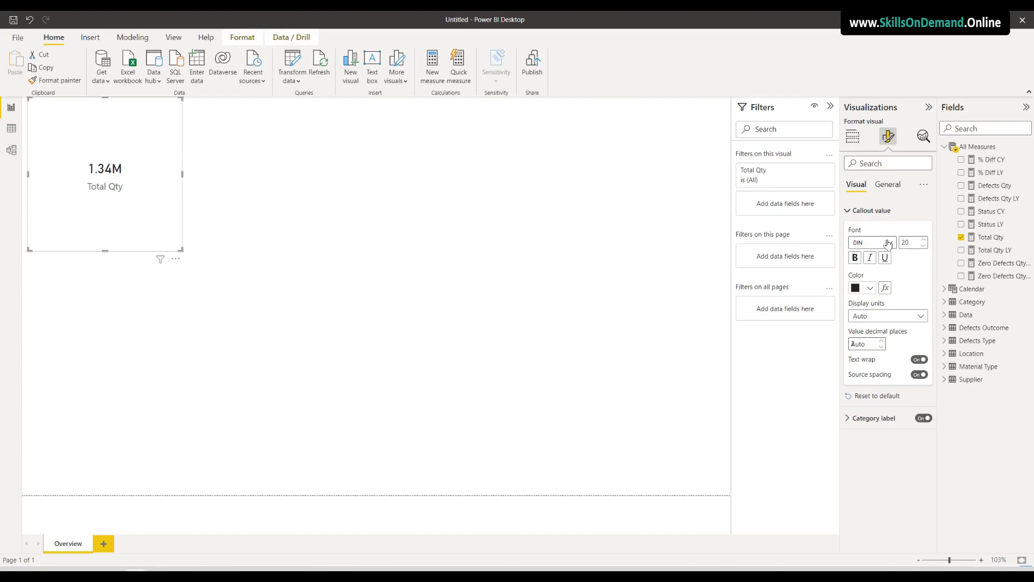
Set the card's category label to DIN font at size 11
{"action": "left_click", "coordinate": [879, 418]}
{"action": "left_click", "coordinate": [879, 452]}
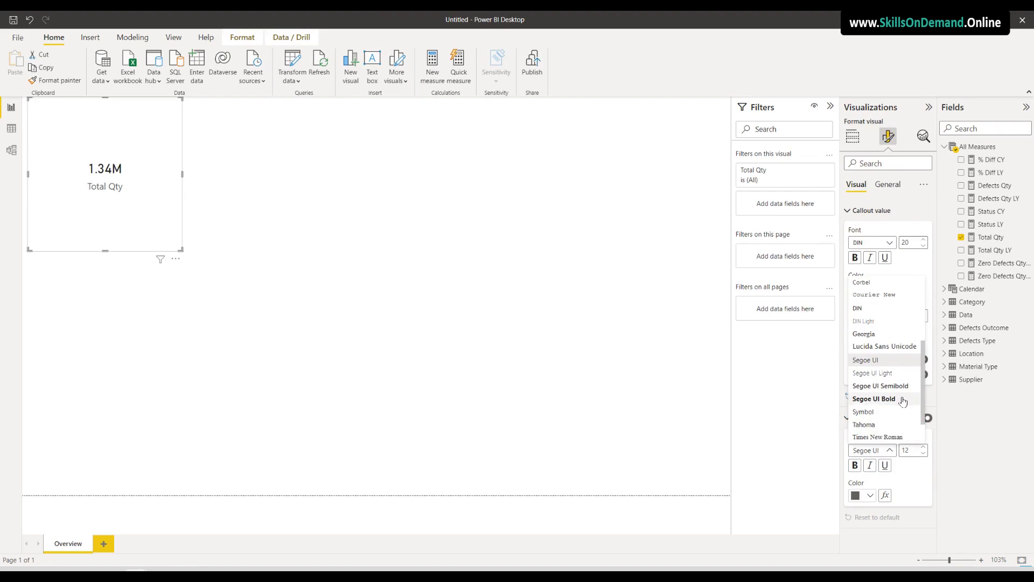
{"action": "left_click", "coordinate": [868, 316]}
{"action": "double_click", "coordinate": [908, 450]}
{"action": "type", "text": "11"}
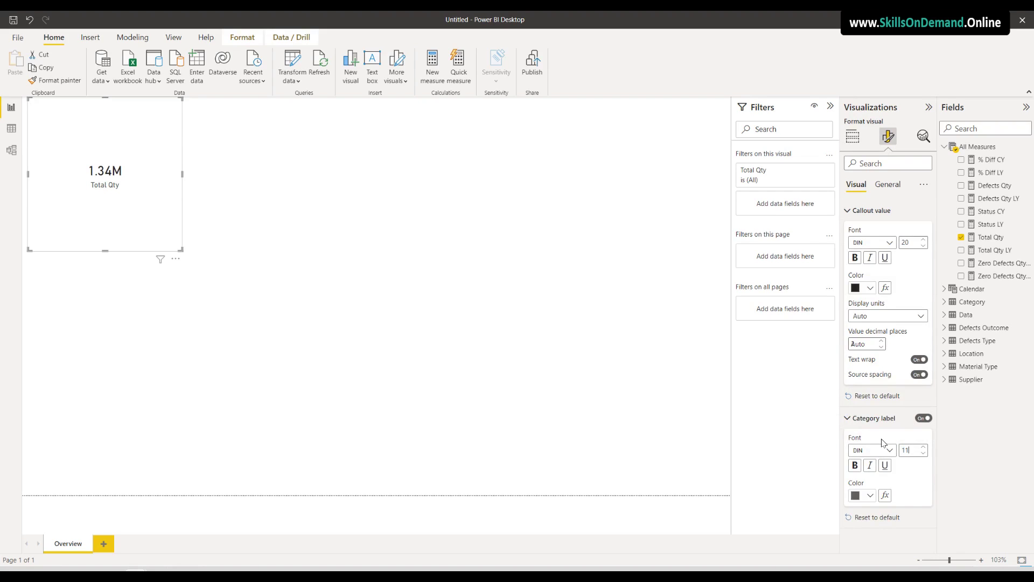
{"action": "left_click", "coordinate": [286, 345]}
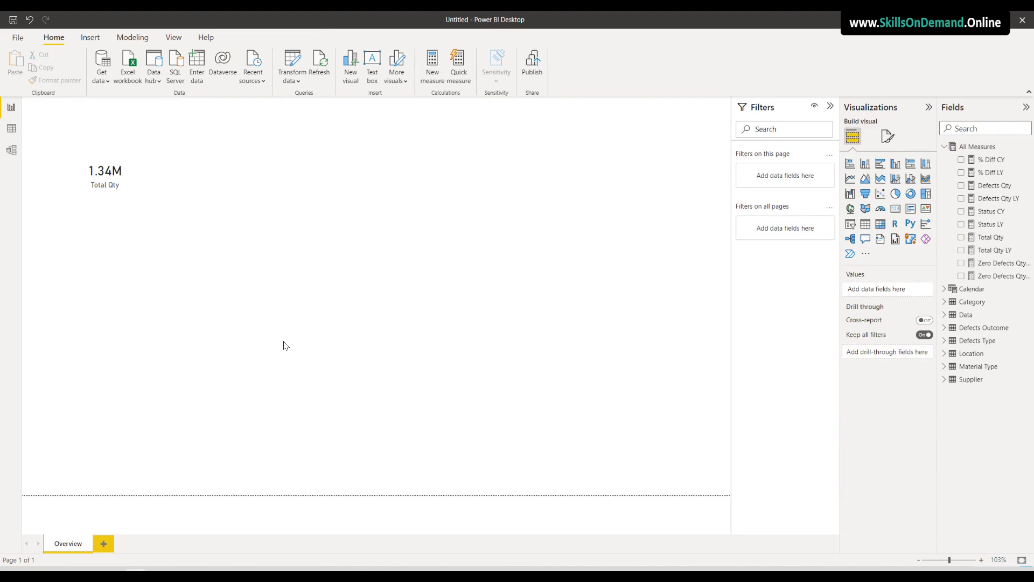
{"action": "left_click", "coordinate": [111, 210]}
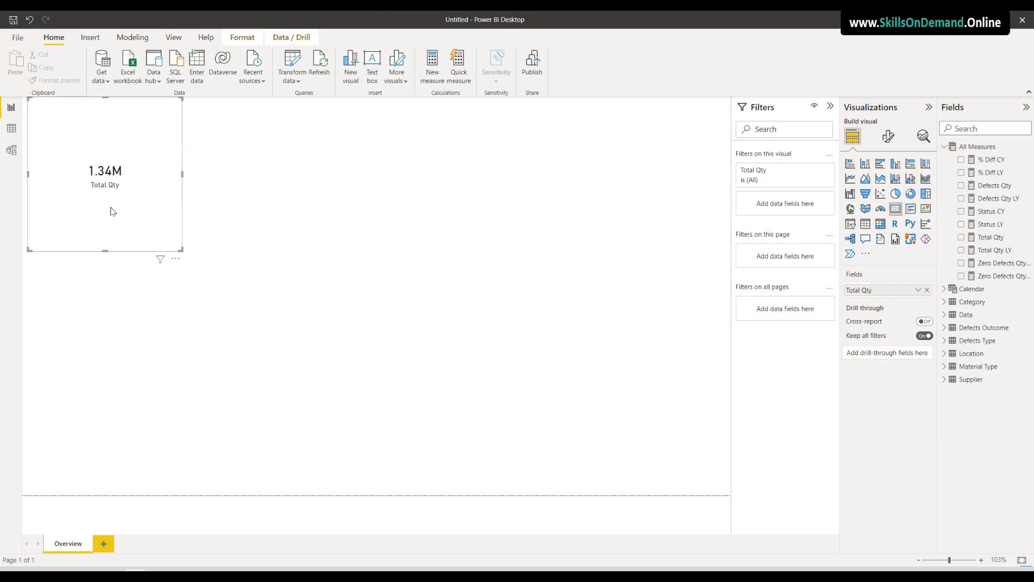
Turn on a shadow for the Total Qty card, positioned at the bottom
{"action": "left_click", "coordinate": [887, 138]}
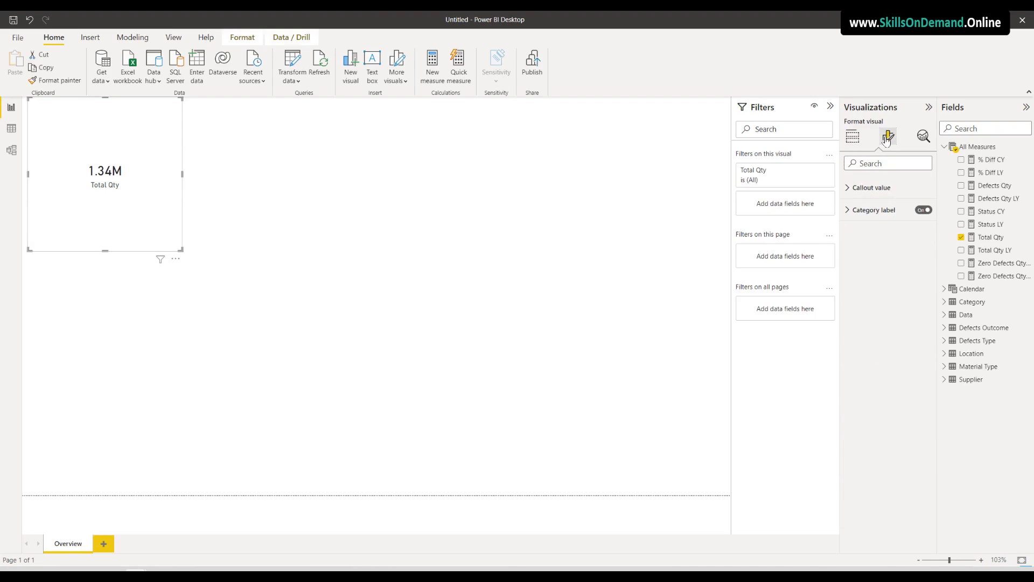
{"action": "left_click", "coordinate": [887, 184]}
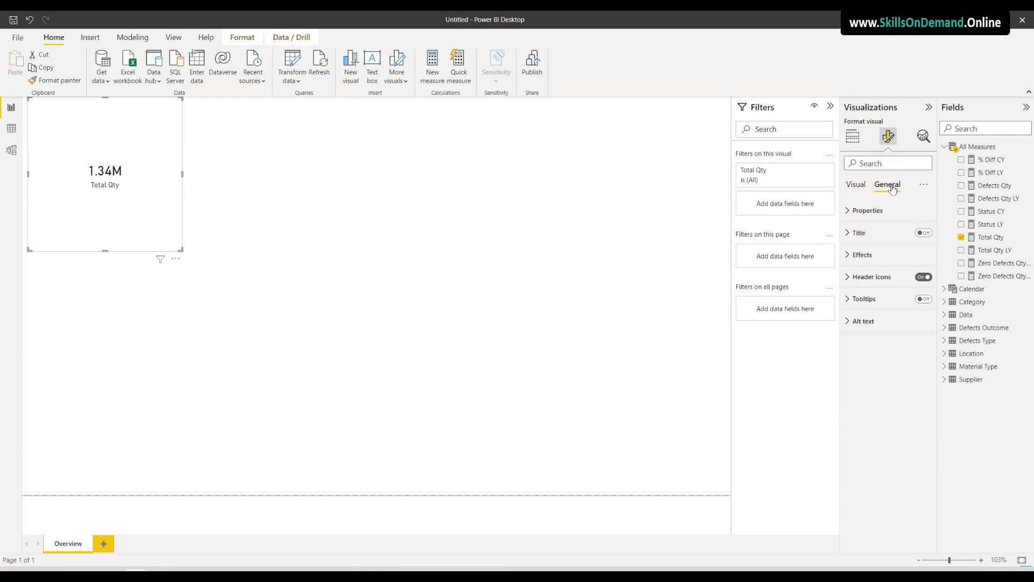
{"action": "left_click", "coordinate": [884, 253]}
{"action": "left_click", "coordinate": [921, 392]}
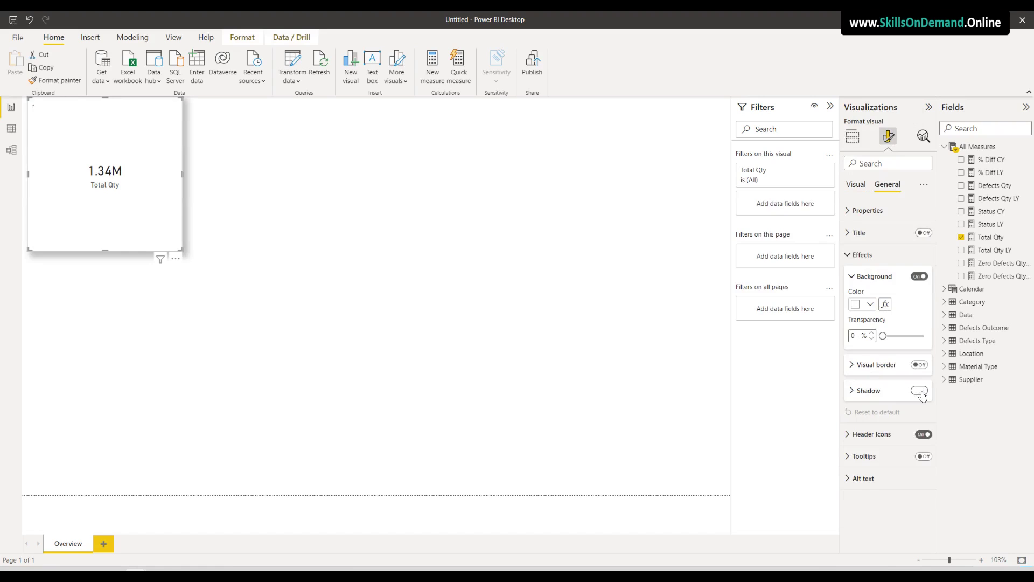
{"action": "left_click", "coordinate": [877, 392]}
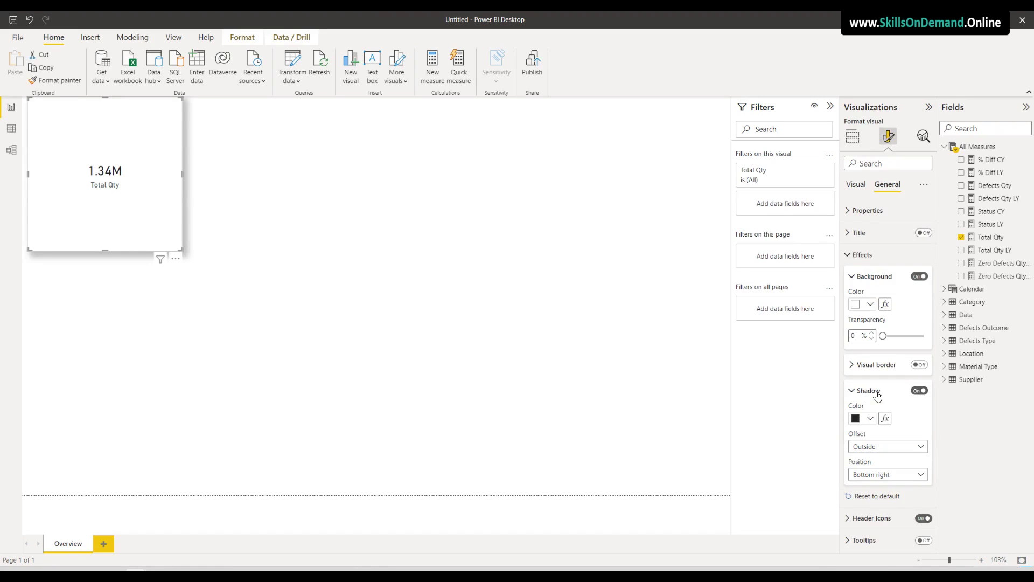
{"action": "left_click", "coordinate": [870, 476]}
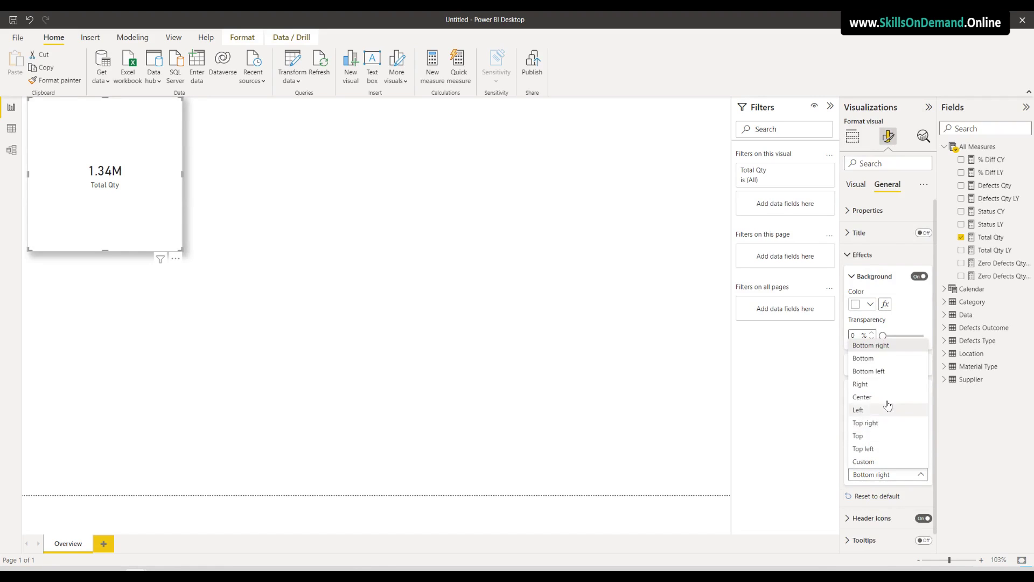
{"action": "left_click", "coordinate": [861, 359]}
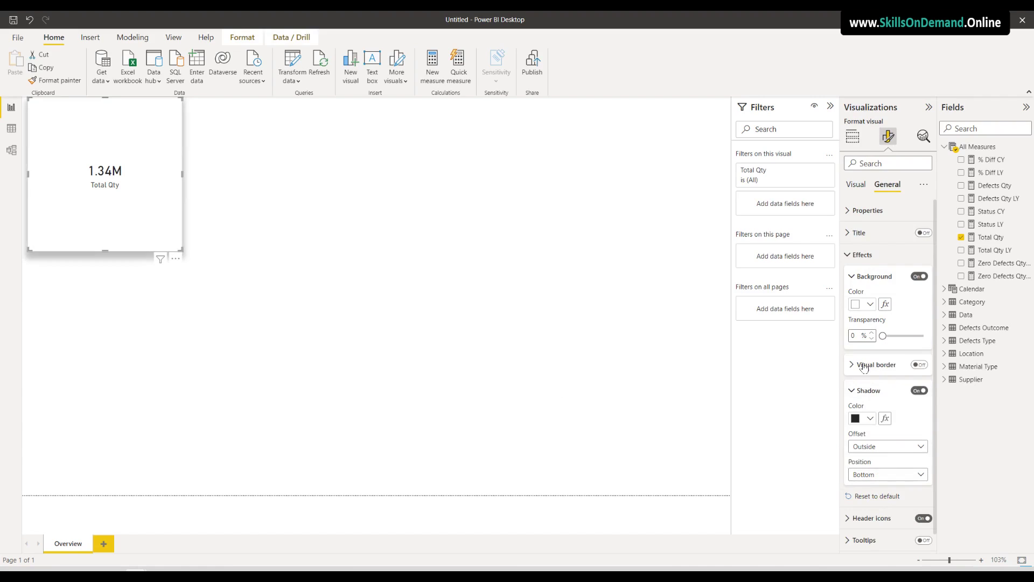
Turn on the card's visual border and shrink it to a small tile
{"action": "left_click", "coordinate": [920, 365]}
{"action": "left_click", "coordinate": [876, 366]}
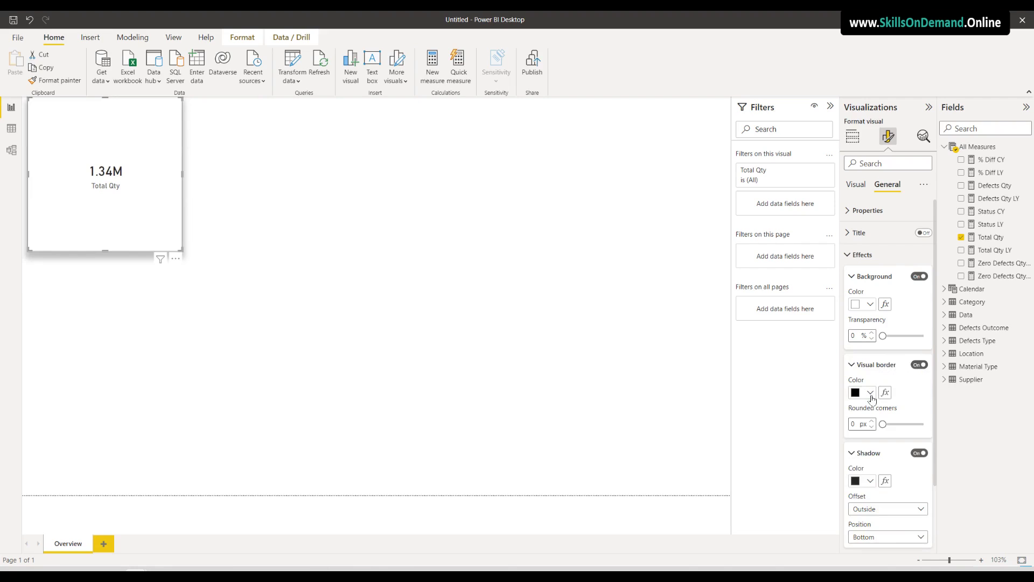
{"action": "left_click", "coordinate": [417, 322]}
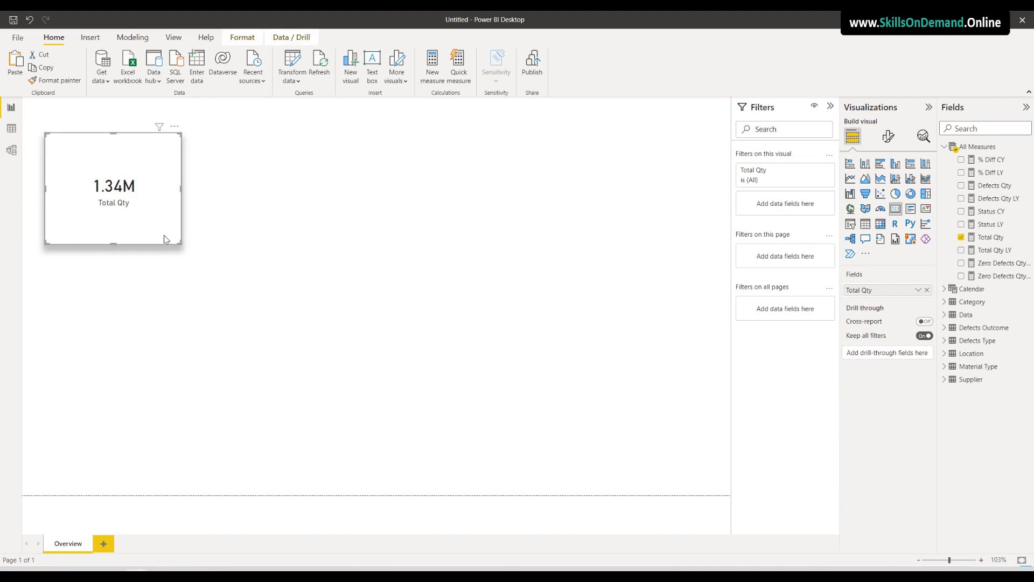
{"action": "left_click_drag", "start_coordinate": [183, 246], "coordinate": [116, 182]}
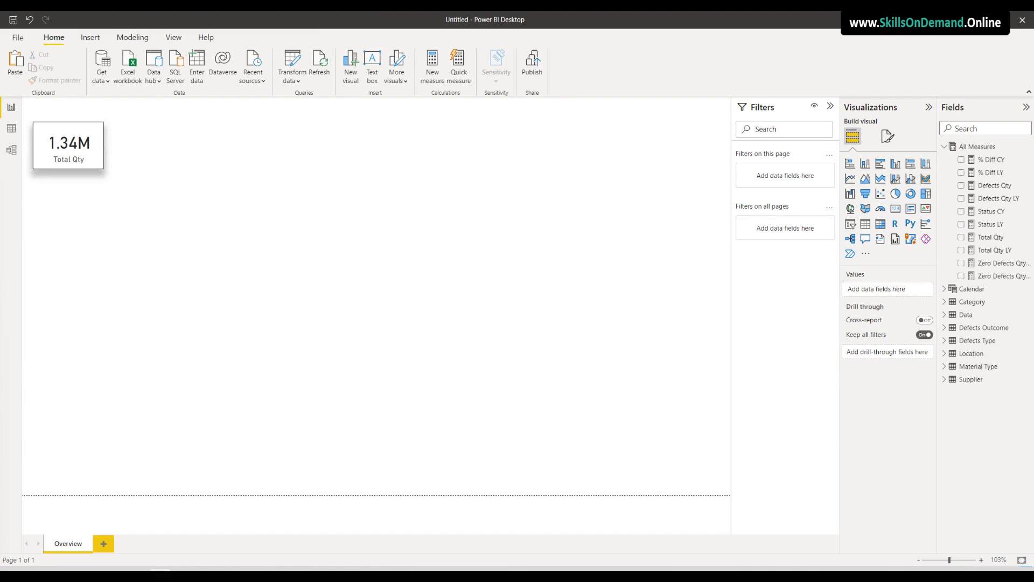
{"action": "left_click", "coordinate": [82, 157]}
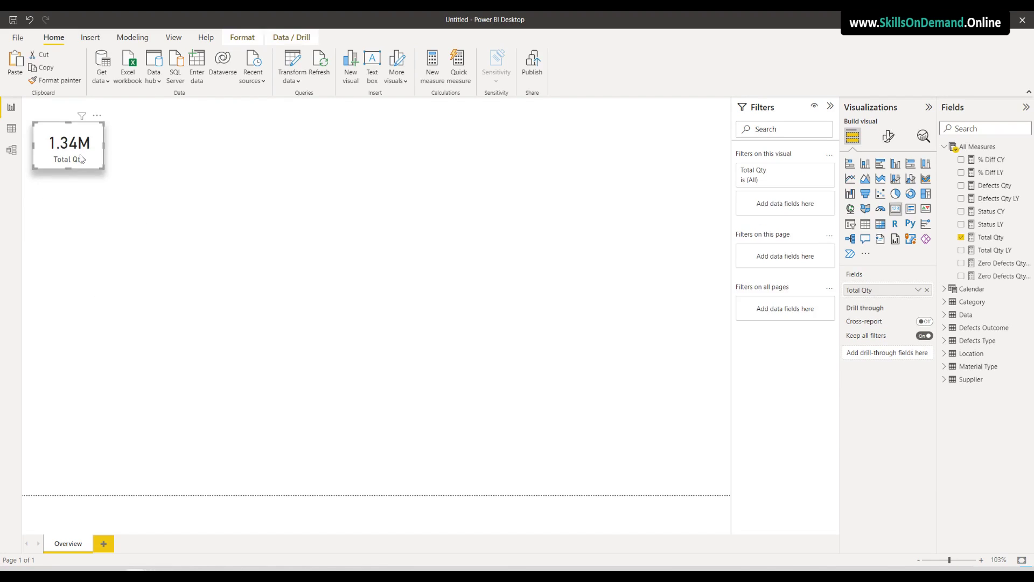
Paste two copies of the Total Qty card to its right and remove Total Qty from both
{"action": "left_click_drag", "start_coordinate": [82, 165], "coordinate": [165, 158]}
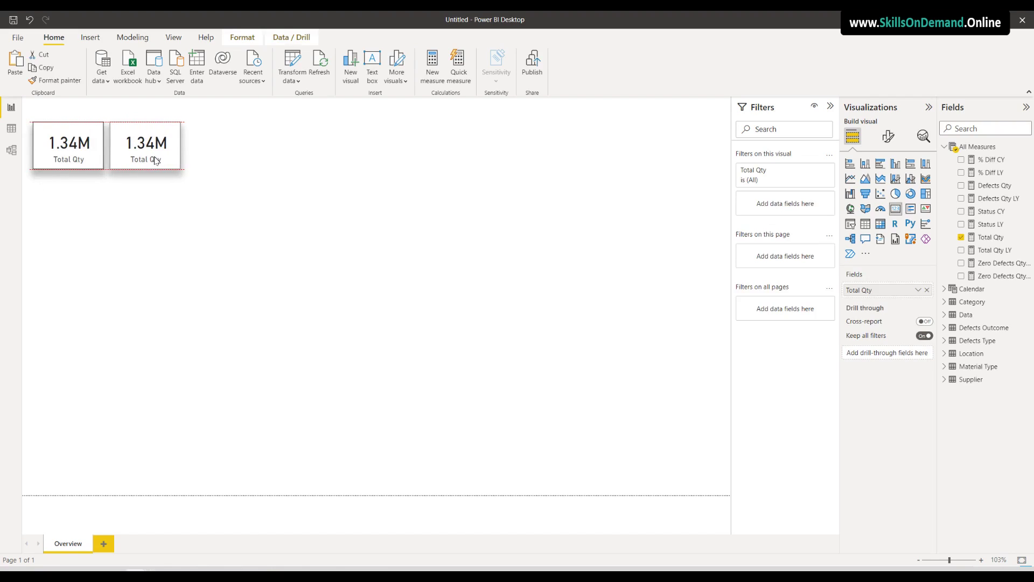
{"action": "key", "text": "ctrl+v"}
{"action": "left_click_drag", "start_coordinate": [74, 163], "coordinate": [224, 156]}
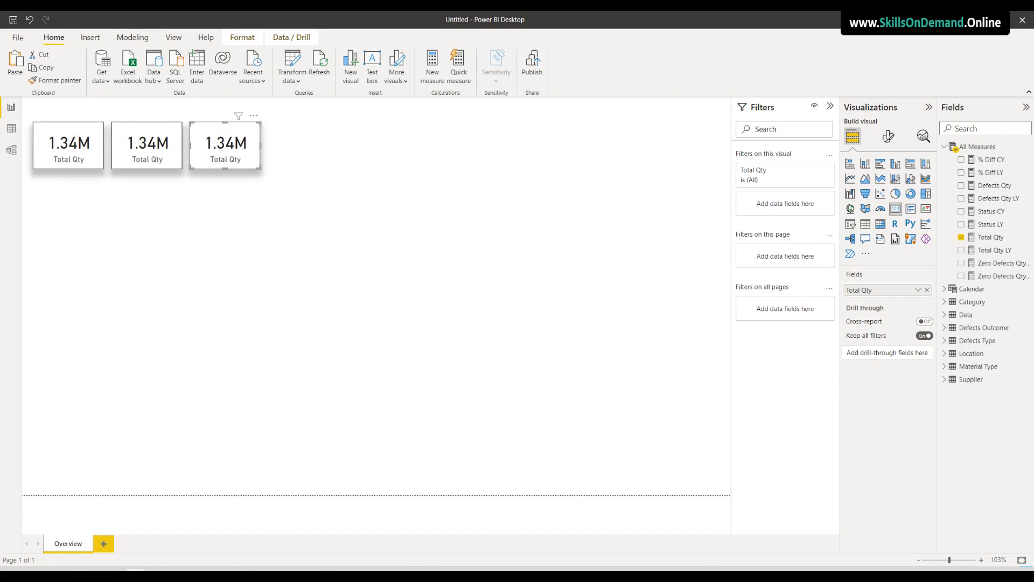
{"action": "left_click", "coordinate": [144, 157]}
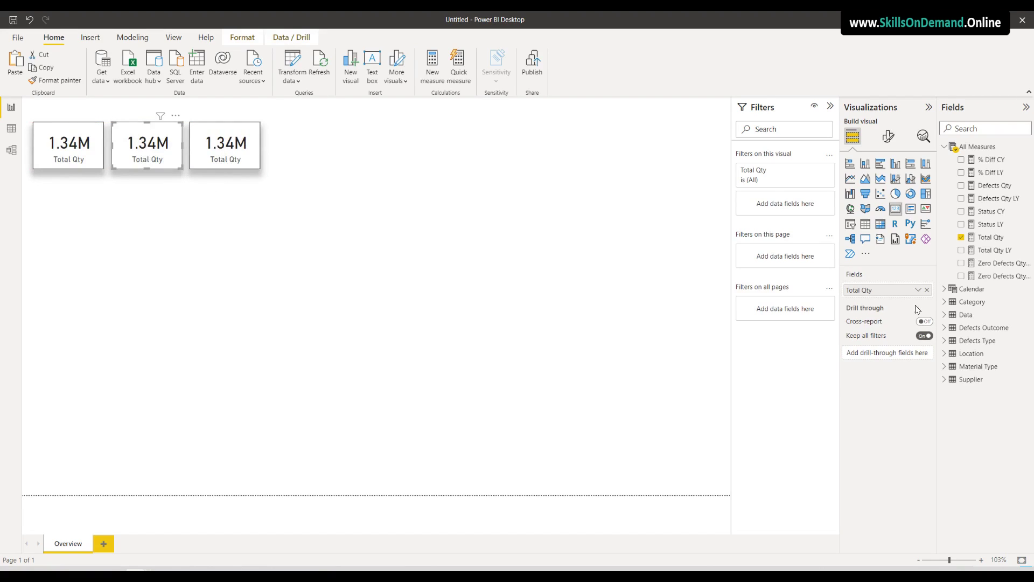
{"action": "left_click", "coordinate": [928, 291]}
{"action": "left_click", "coordinate": [242, 166]}
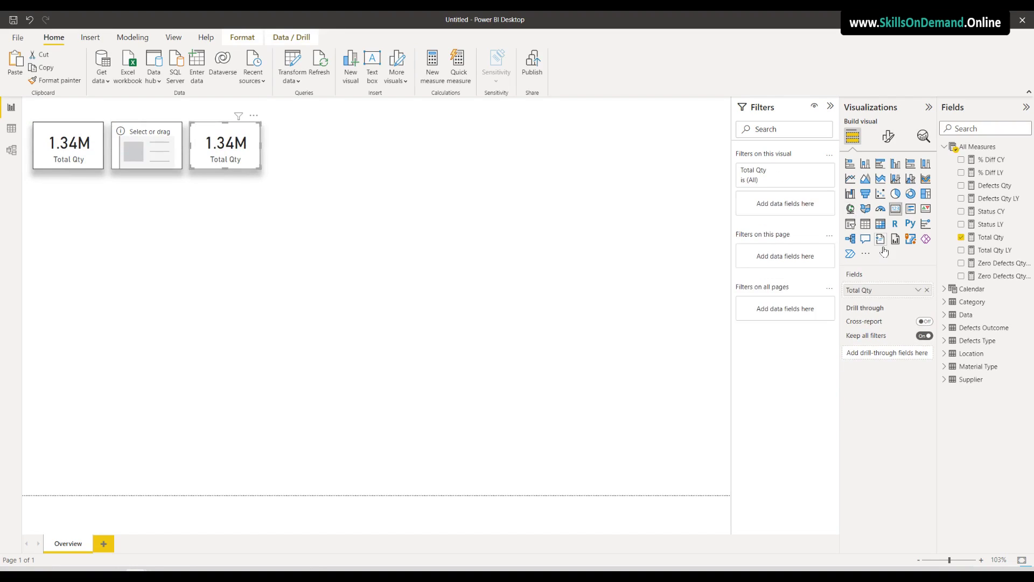
{"action": "left_click", "coordinate": [927, 292]}
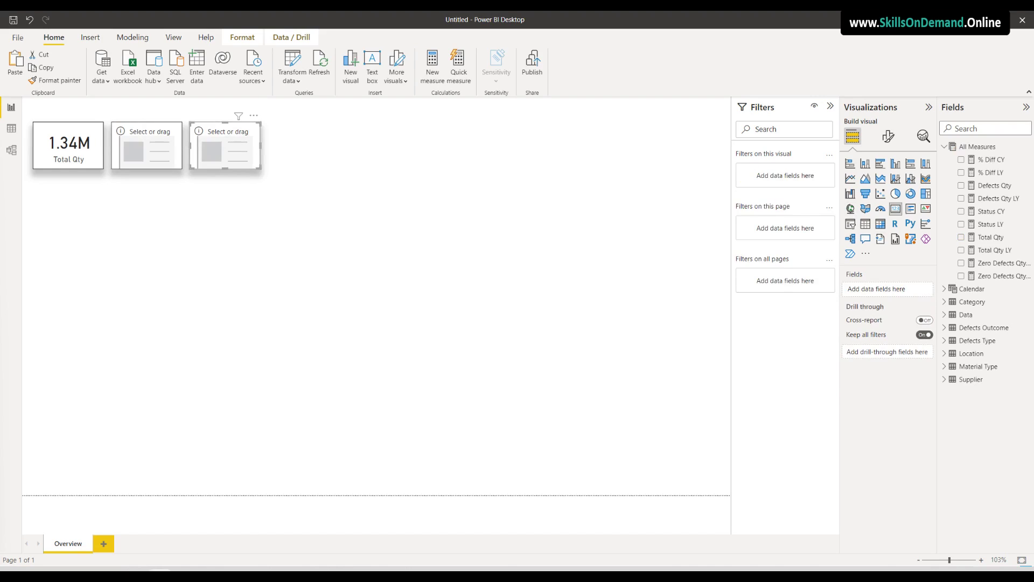
Put Zero Defects Qty CY in the second card and % Diff CY in the third
{"action": "left_click", "coordinate": [167, 163]}
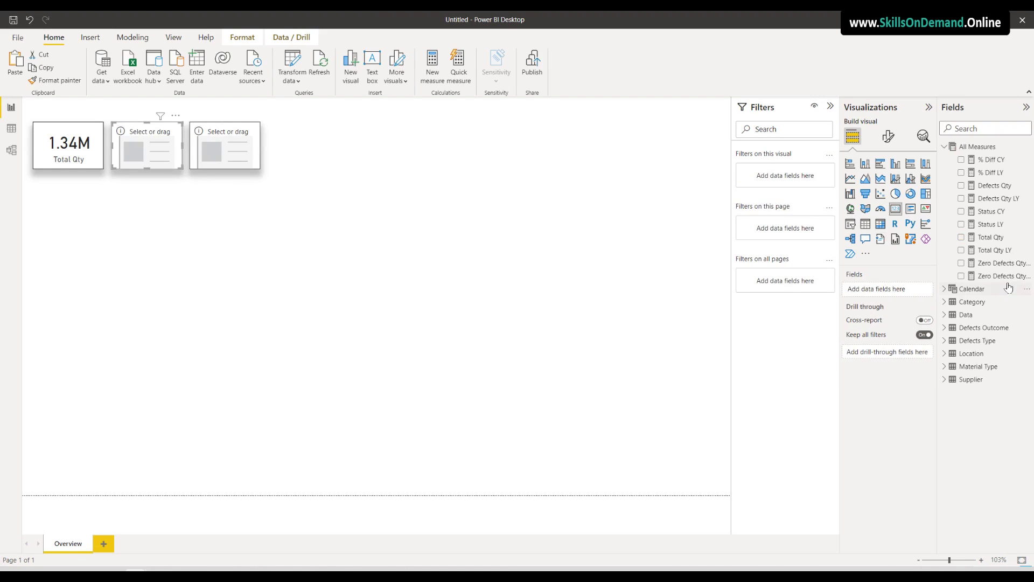
{"action": "left_click_drag", "start_coordinate": [694, 262], "coordinate": [148, 148]}
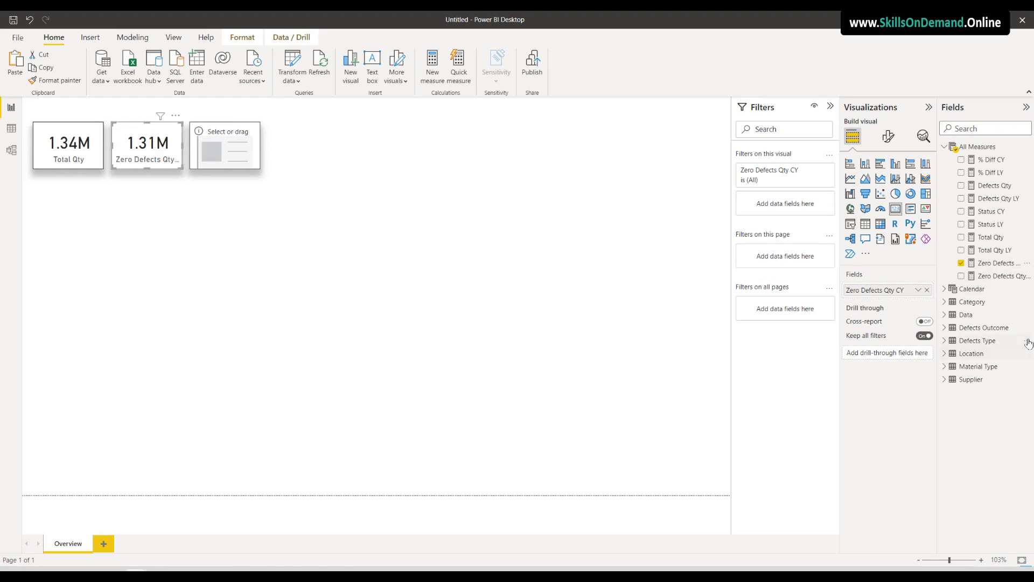
{"action": "left_click_drag", "start_coordinate": [1002, 161], "coordinate": [251, 165]}
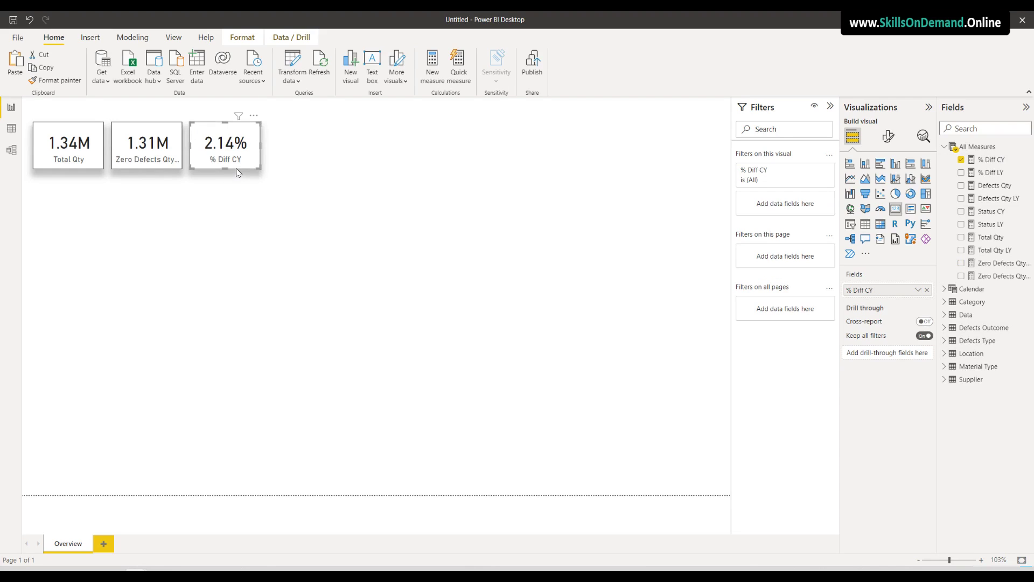
Duplicate the % Diff CY card as a fourth card showing Status CY instead
{"action": "left_click_drag", "start_coordinate": [230, 168], "coordinate": [301, 163]}
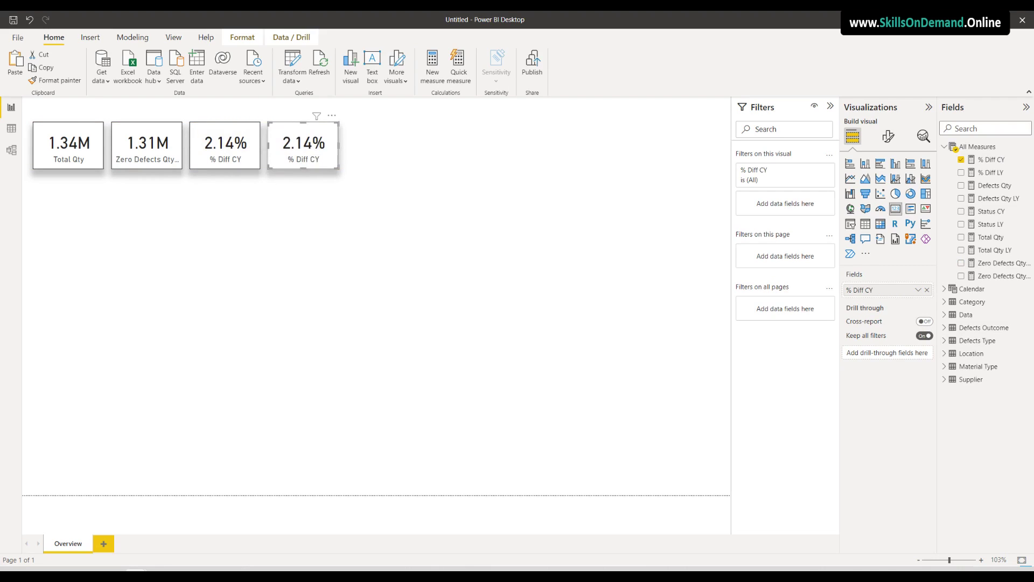
{"action": "left_click_drag", "start_coordinate": [915, 289], "coordinate": [751, 291]}
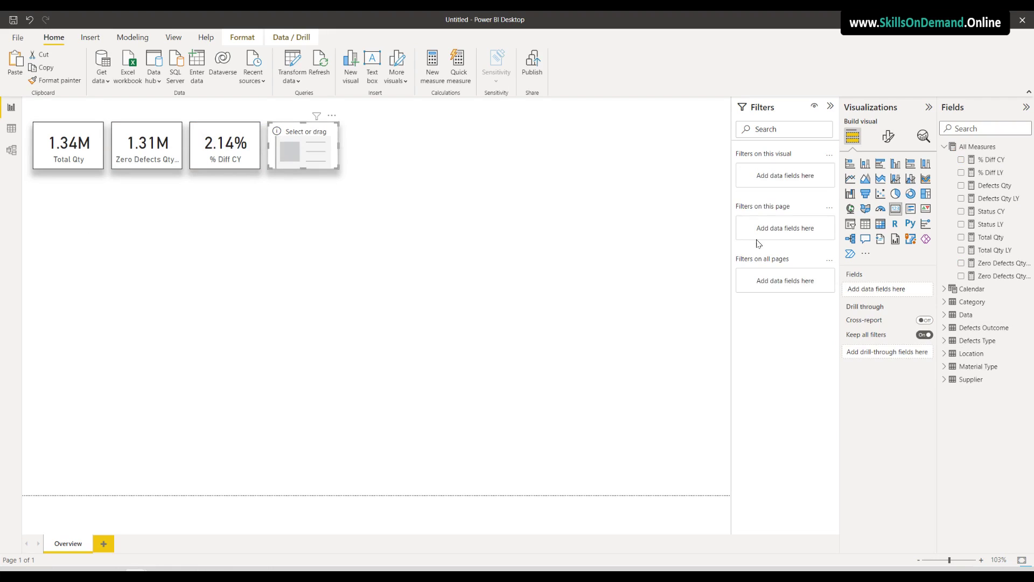
{"action": "left_click_drag", "start_coordinate": [1001, 213], "coordinate": [325, 158]}
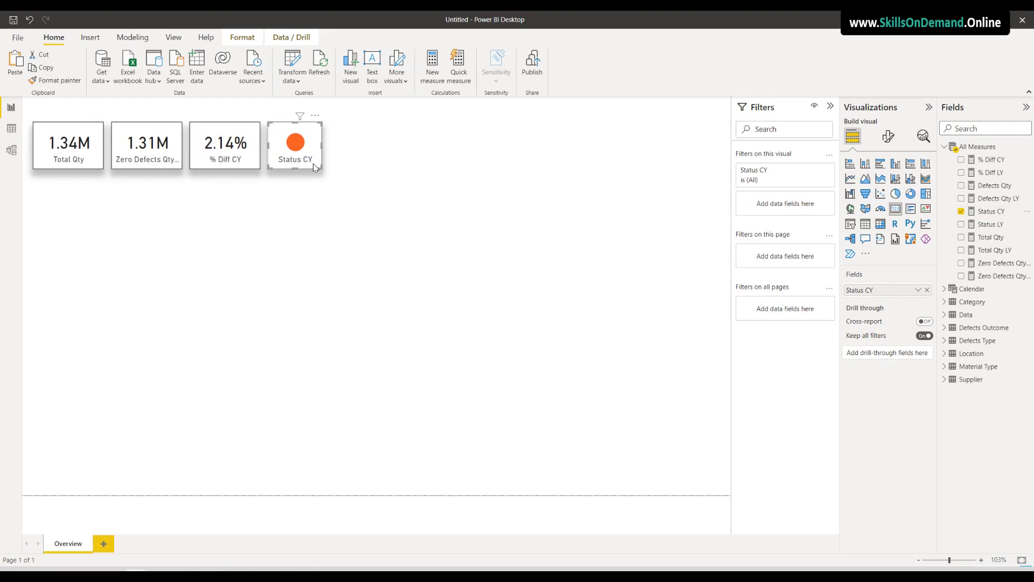
{"action": "left_click", "coordinate": [265, 221]}
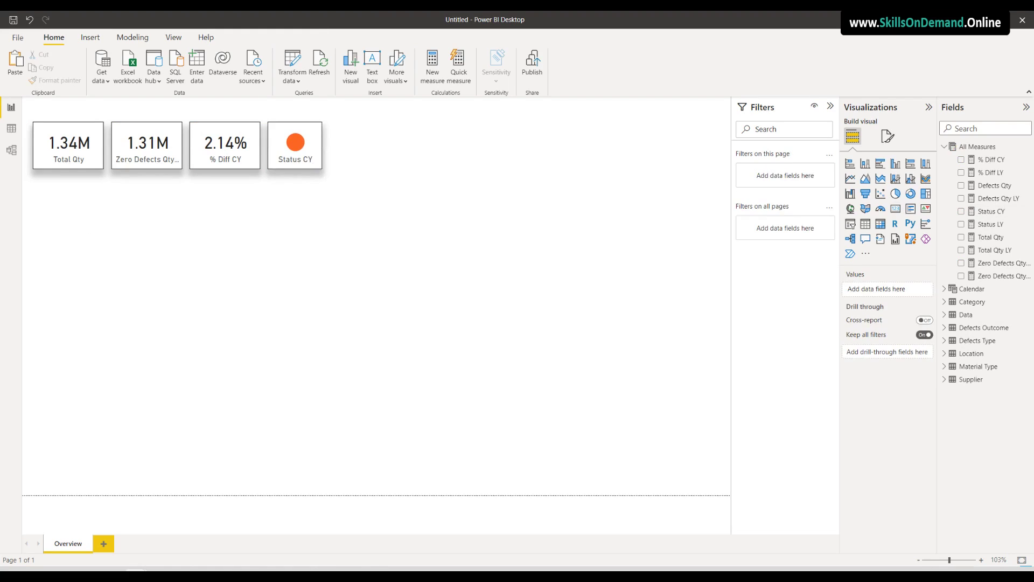
{"action": "left_click", "coordinate": [295, 150]}
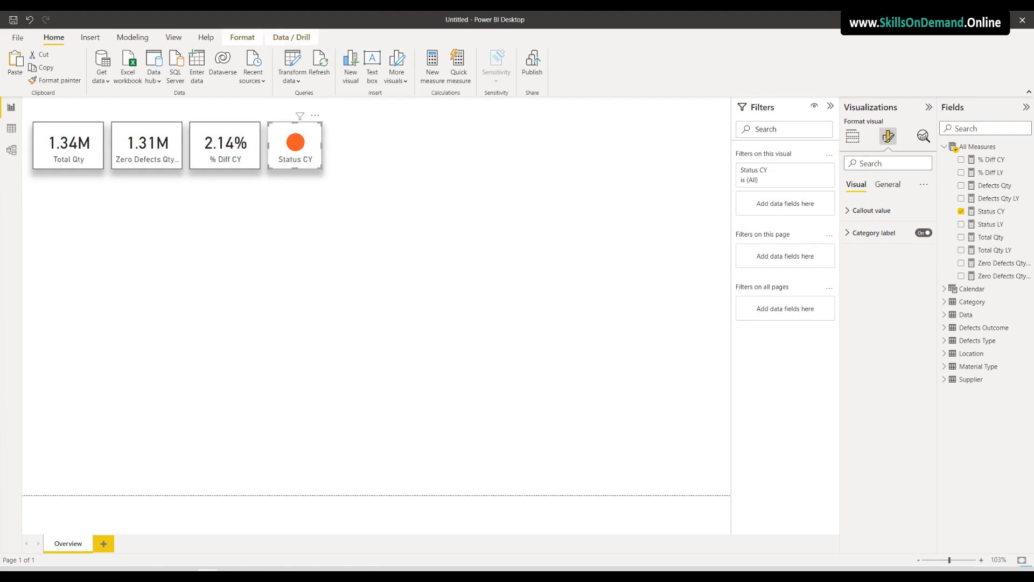
{"action": "left_click", "coordinate": [218, 339]}
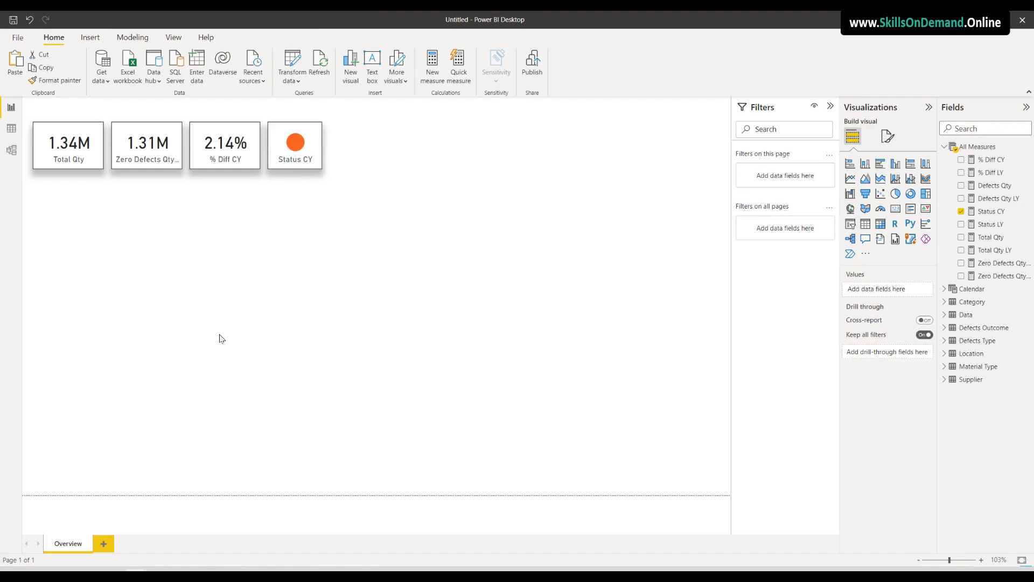
Insert a rectangle shape with black fill and no border
{"action": "left_click", "coordinate": [92, 40]}
{"action": "left_click", "coordinate": [398, 81]}
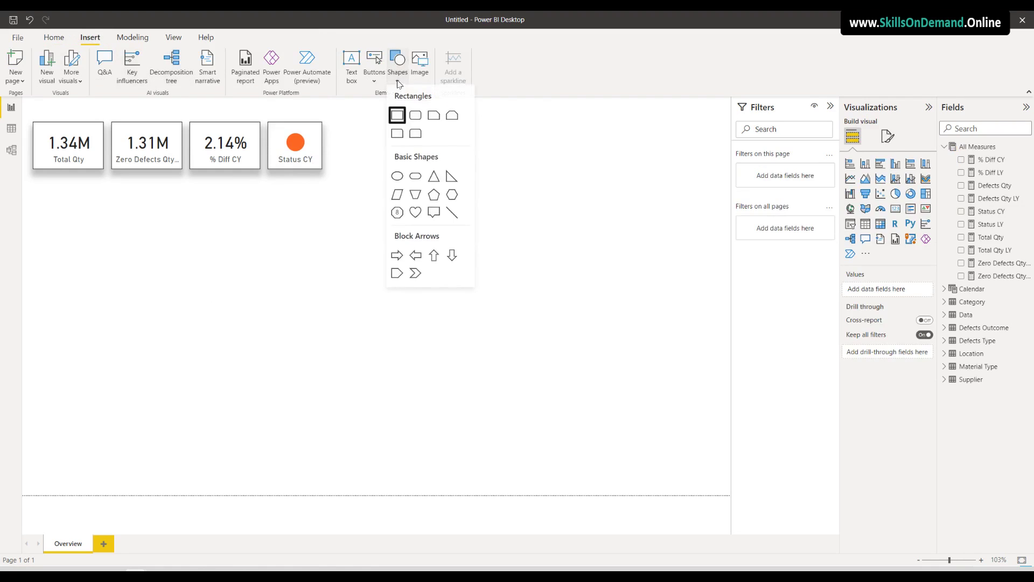
{"action": "left_click", "coordinate": [397, 116]}
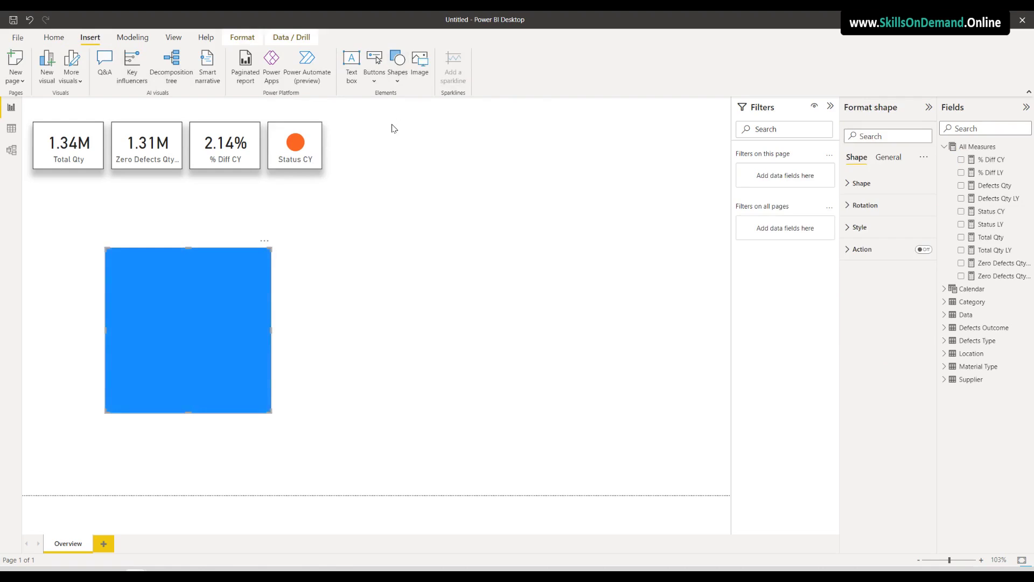
{"action": "left_click_drag", "start_coordinate": [203, 319], "coordinate": [193, 330]}
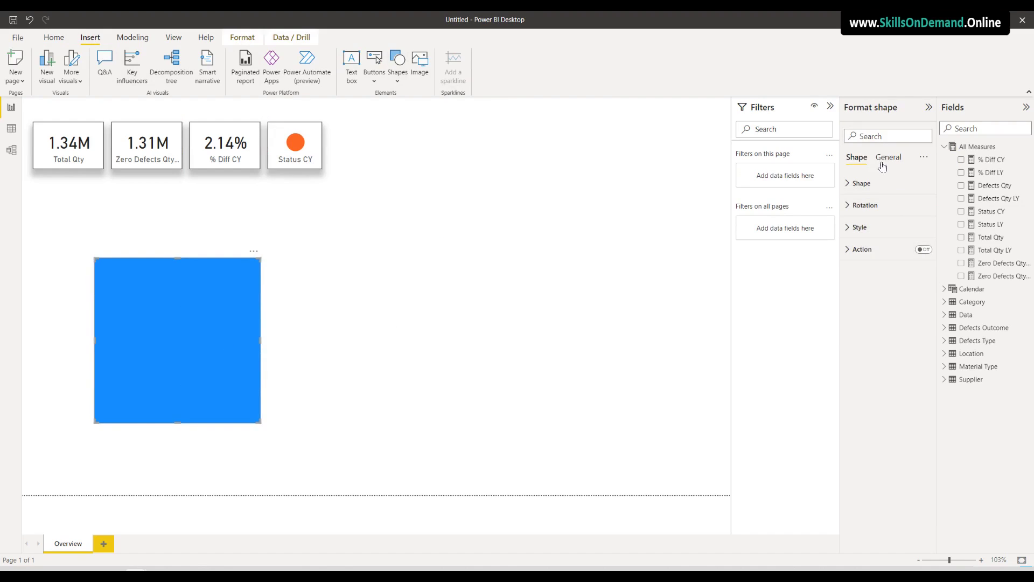
{"action": "left_click", "coordinate": [861, 185]}
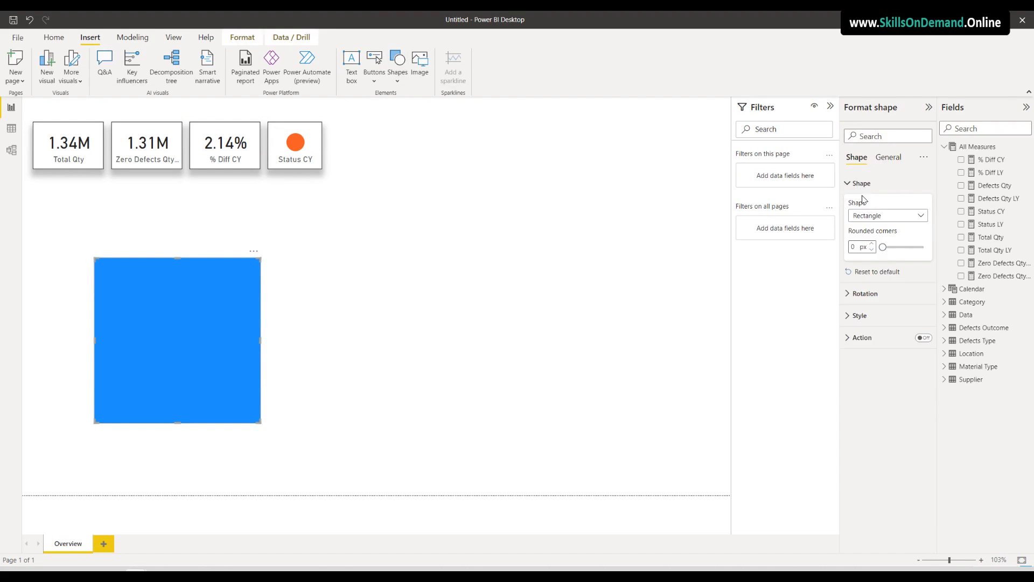
{"action": "left_click", "coordinate": [862, 318]}
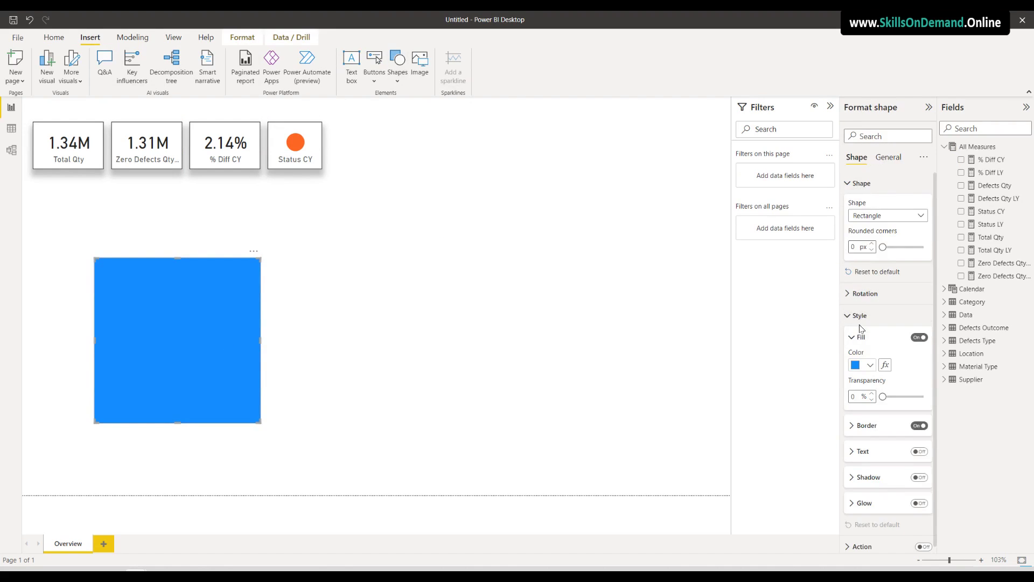
{"action": "left_click", "coordinate": [869, 366]}
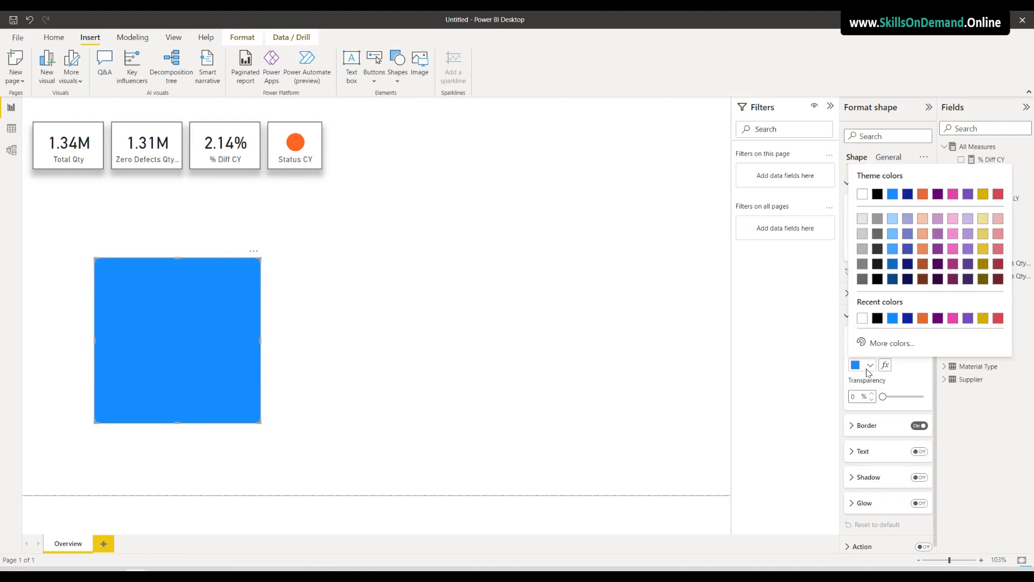
{"action": "left_click", "coordinate": [878, 265]}
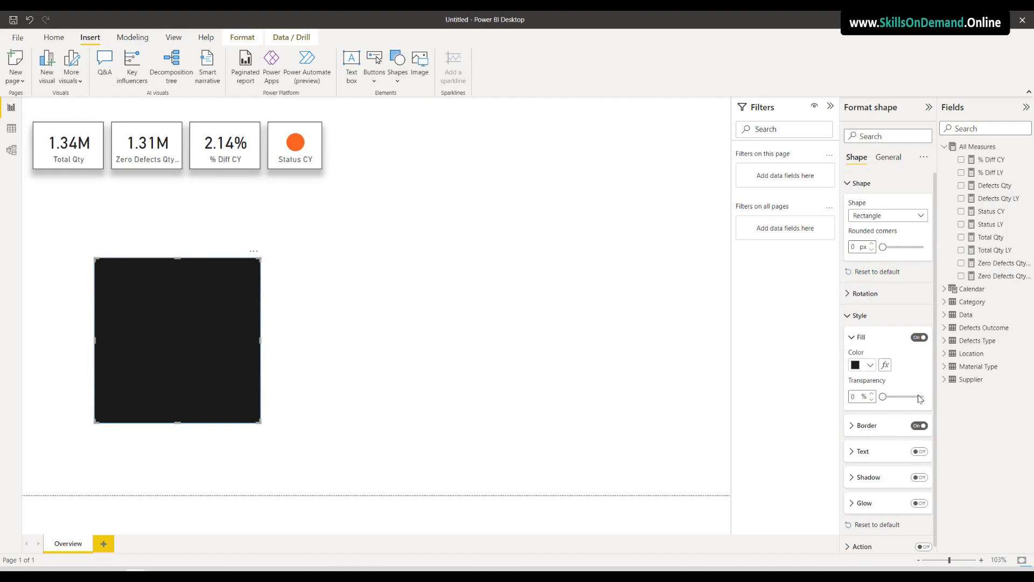
{"action": "left_click", "coordinate": [919, 426]}
Resize the black rectangle into a band across the four cards and send it behind them
{"action": "left_click_drag", "start_coordinate": [182, 422], "coordinate": [82, 133]}
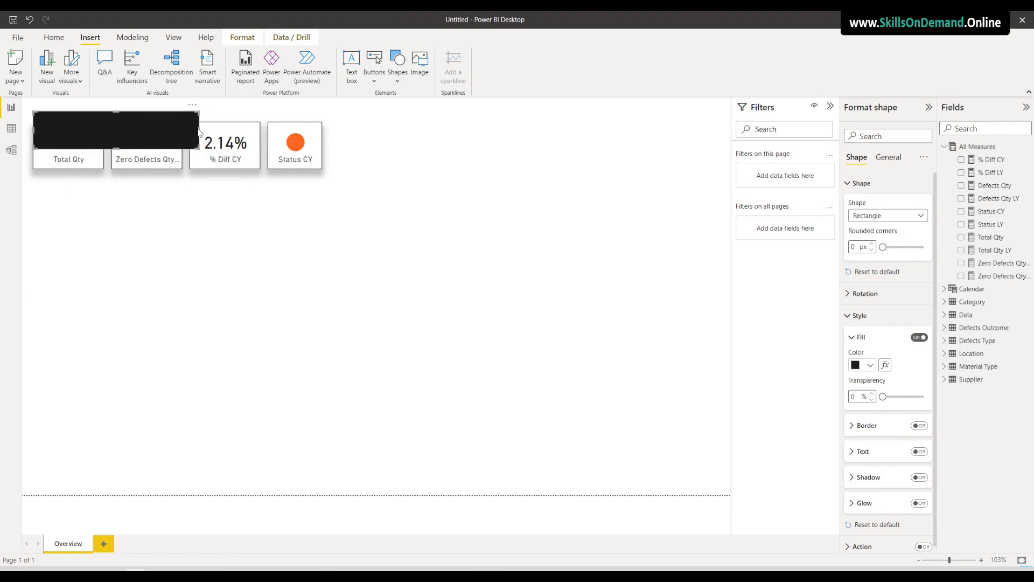
{"action": "left_click_drag", "start_coordinate": [199, 132], "coordinate": [322, 138]}
{"action": "left_click", "coordinate": [149, 256]}
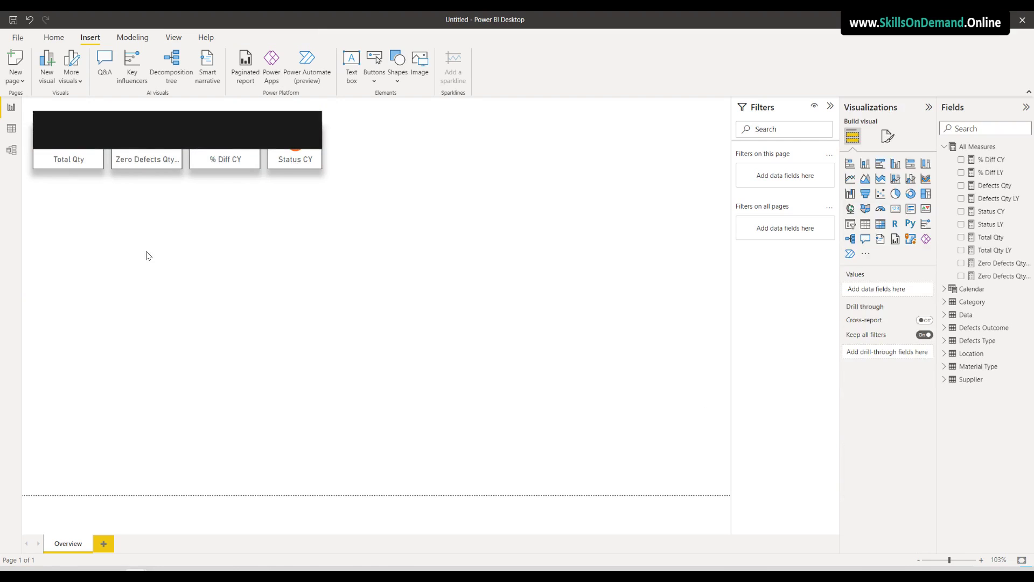
{"action": "left_click", "coordinate": [109, 135]}
{"action": "left_click", "coordinate": [243, 37]}
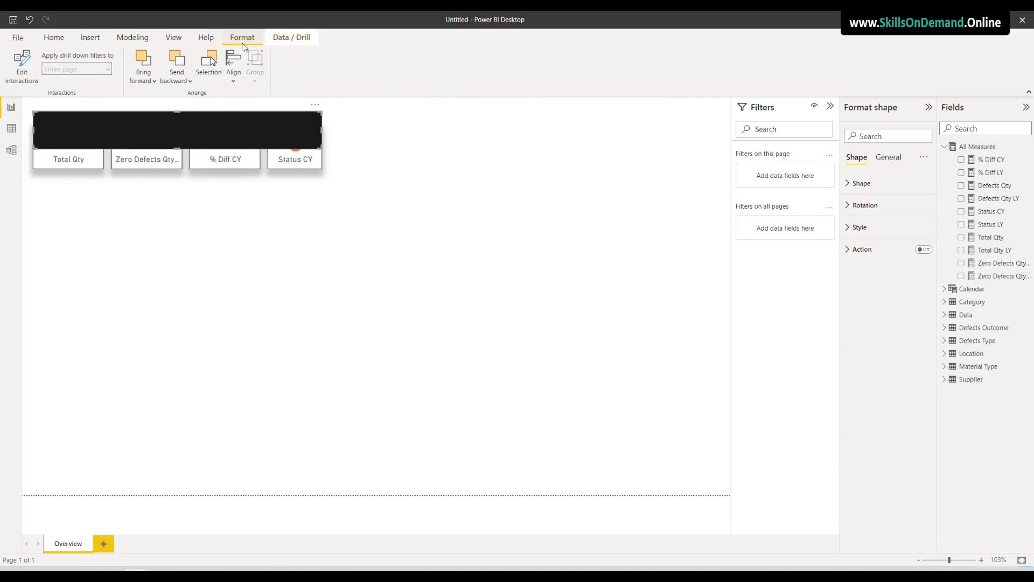
{"action": "left_click", "coordinate": [176, 62]}
{"action": "left_click", "coordinate": [176, 62]}
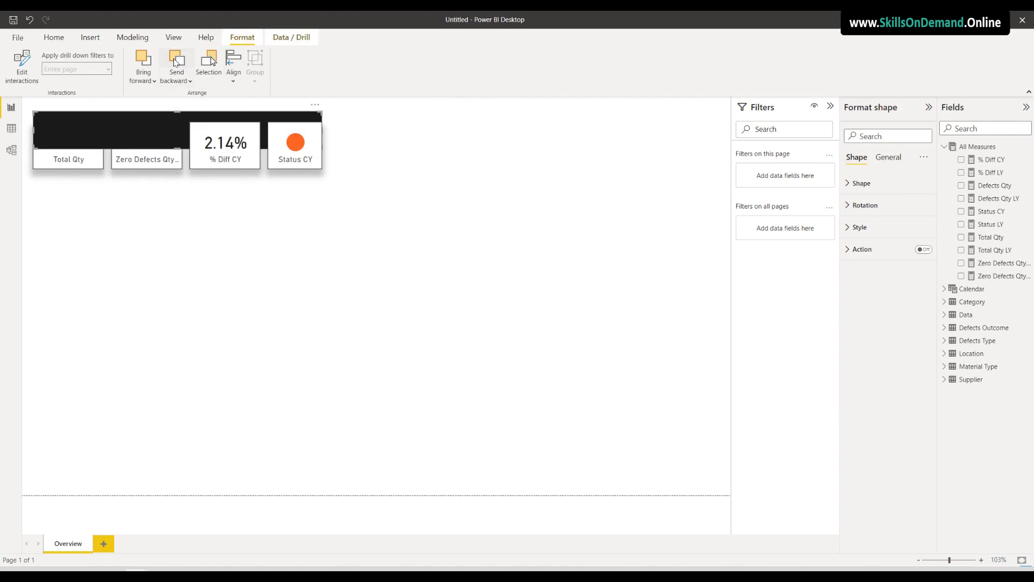
{"action": "left_click", "coordinate": [176, 63]}
{"action": "left_click", "coordinate": [176, 63]}
Select the four cards and the rectangle and move them down together
{"action": "left_click", "coordinate": [162, 180]}
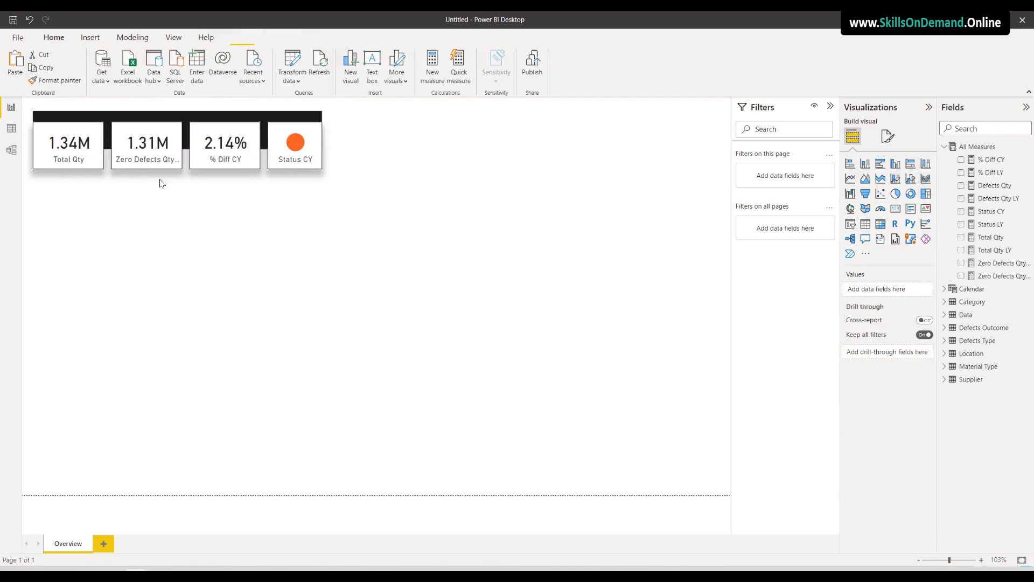
{"action": "left_click", "coordinate": [98, 127]}
{"action": "left_click", "coordinate": [135, 137], "text": "ctrl"}
{"action": "left_click", "coordinate": [233, 136], "text": "ctrl"}
{"action": "left_click", "coordinate": [275, 136], "text": "ctrl"}
{"action": "left_click", "coordinate": [196, 115], "text": "ctrl"}
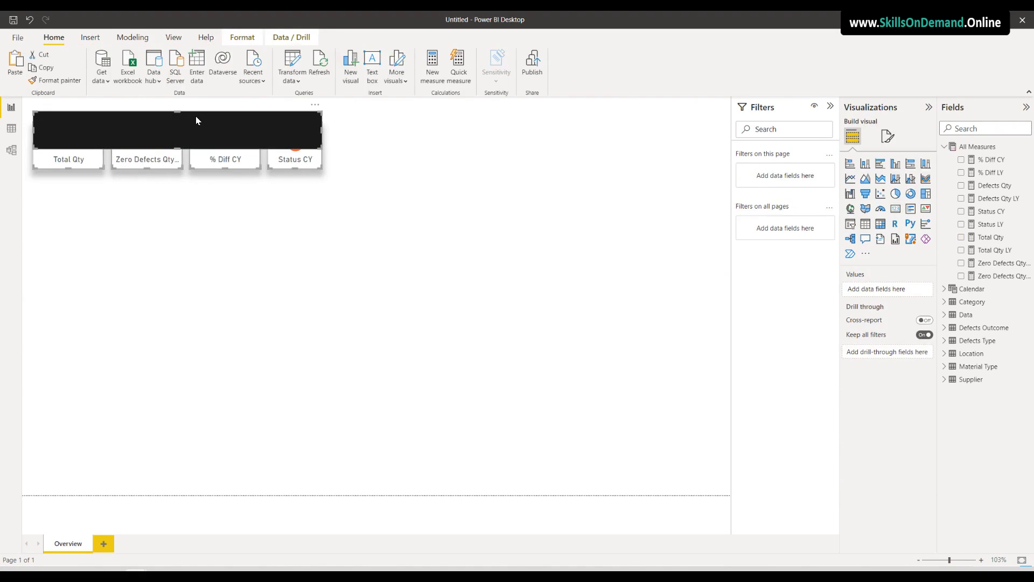
{"action": "left_click_drag", "start_coordinate": [195, 118], "coordinate": [192, 137]}
Extend the tops of the Zero Defects Qty and Status CY cards up to the black band
{"action": "left_click", "coordinate": [164, 236]}
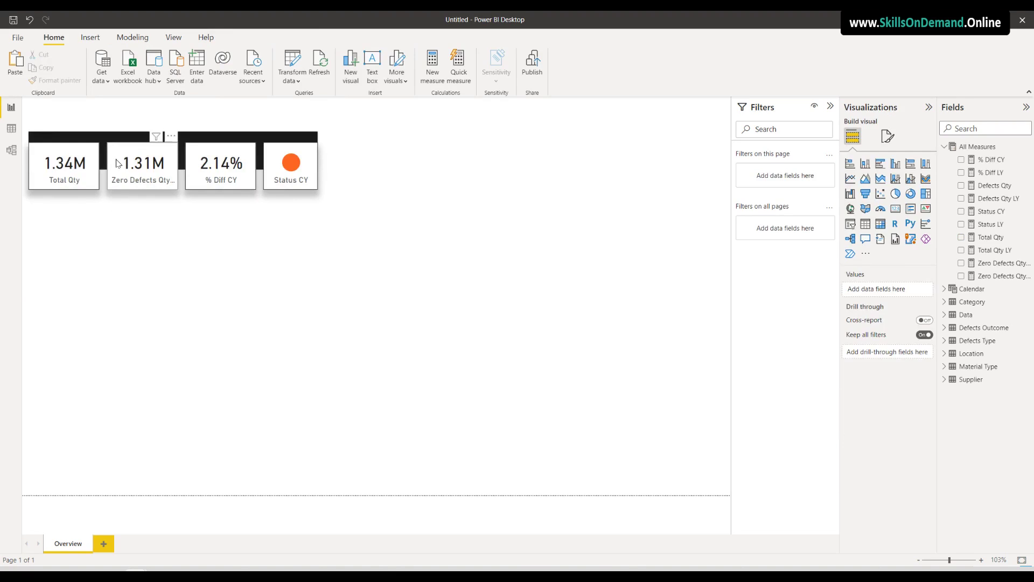
{"action": "left_click", "coordinate": [129, 153]}
{"action": "left_click_drag", "start_coordinate": [145, 144], "coordinate": [145, 133]}
{"action": "left_click", "coordinate": [304, 164]}
{"action": "left_click_drag", "start_coordinate": [291, 144], "coordinate": [292, 133]}
{"action": "left_click", "coordinate": [290, 228]}
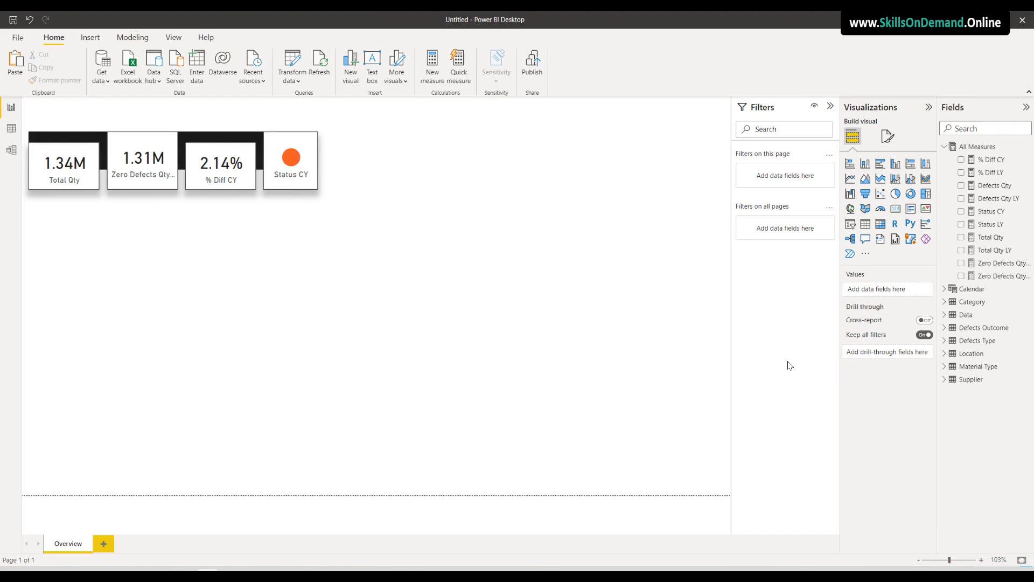
Add a card below the KPI row showing Total Qty LY (826K)
{"action": "left_click", "coordinate": [910, 214]}
{"action": "left_click_drag", "start_coordinate": [402, 154], "coordinate": [110, 246]}
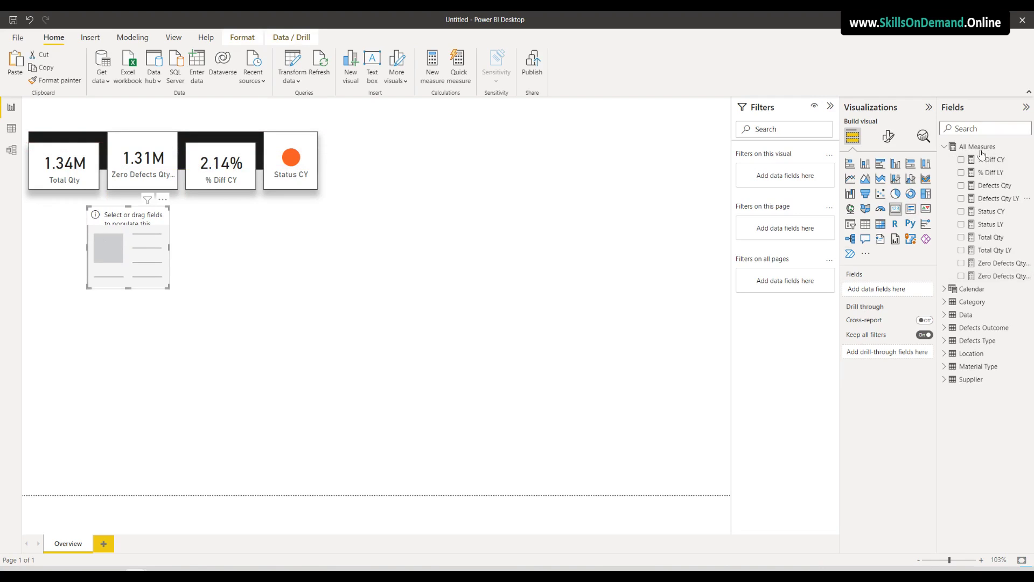
{"action": "left_click", "coordinate": [961, 251]}
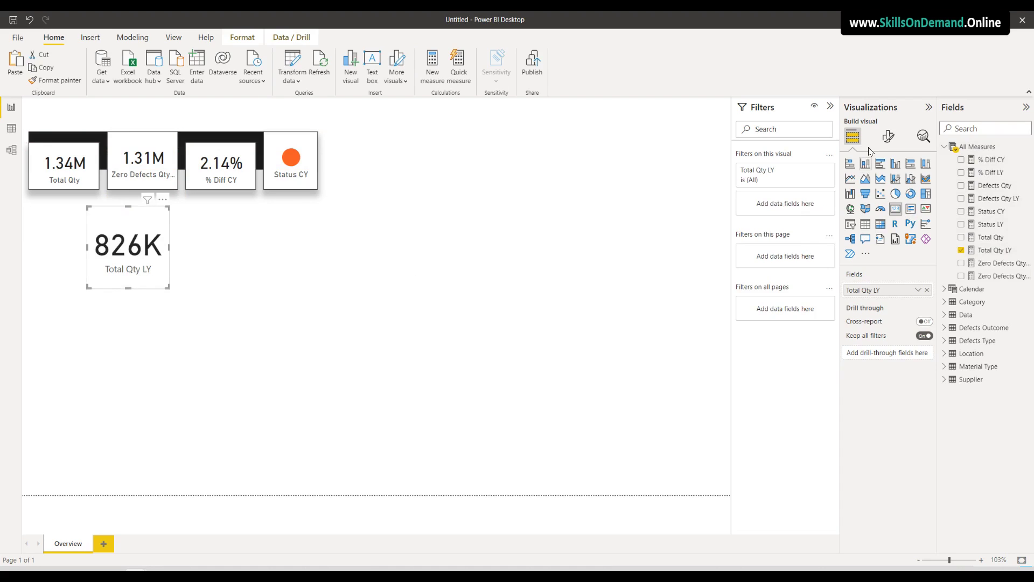
{"action": "left_click", "coordinate": [889, 135]}
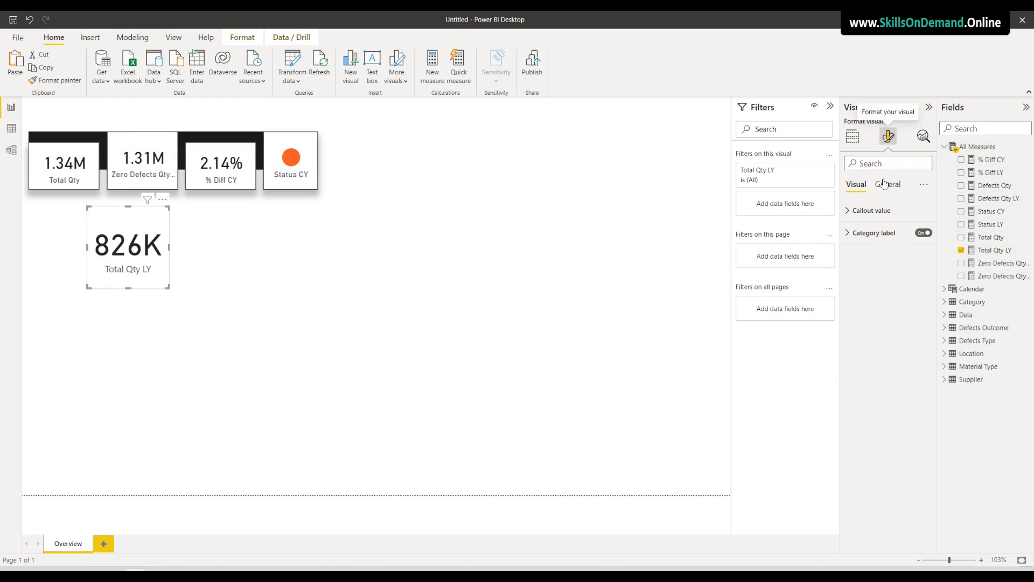
Give the Total Qty LY card a black background with white value and label text
{"action": "left_click", "coordinate": [886, 186]}
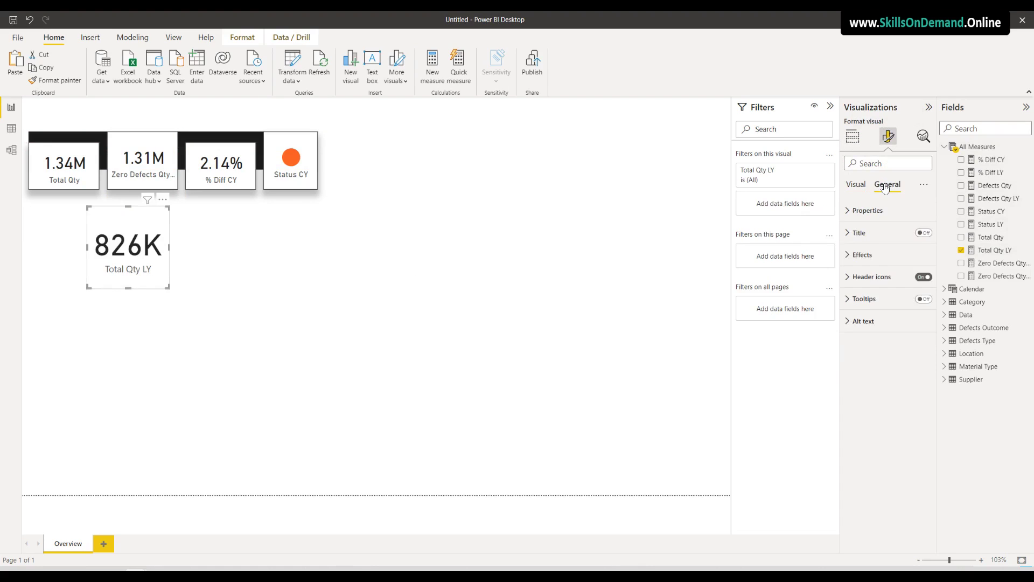
{"action": "left_click", "coordinate": [869, 261]}
{"action": "left_click", "coordinate": [871, 306]}
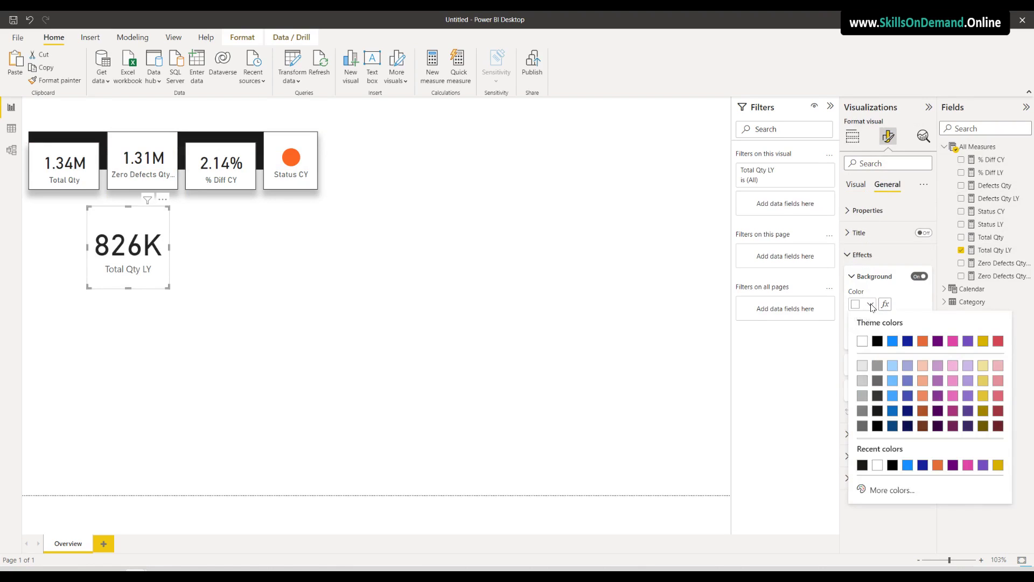
{"action": "left_click", "coordinate": [874, 412]}
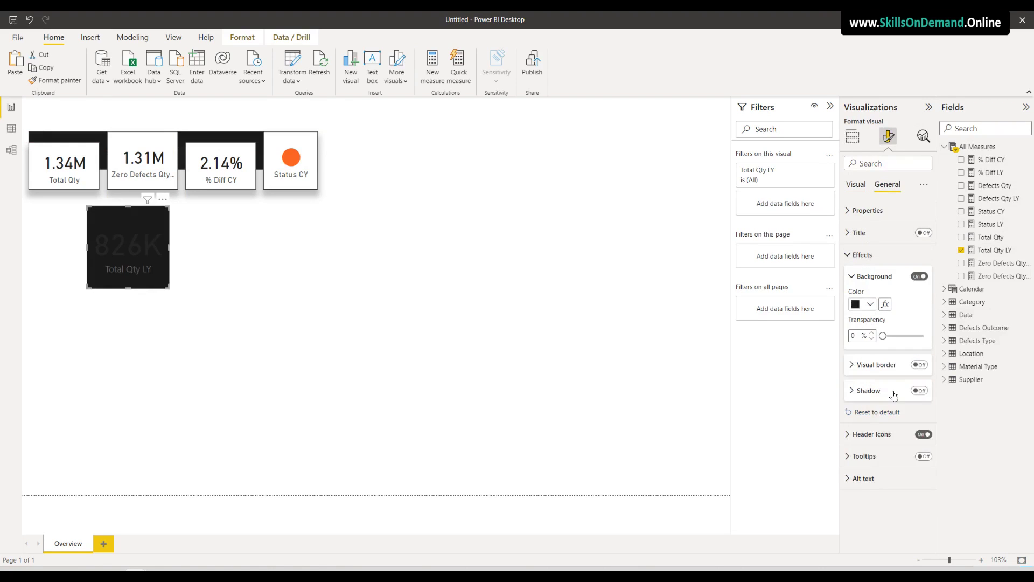
{"action": "left_click", "coordinate": [856, 186]}
{"action": "left_click", "coordinate": [866, 212]}
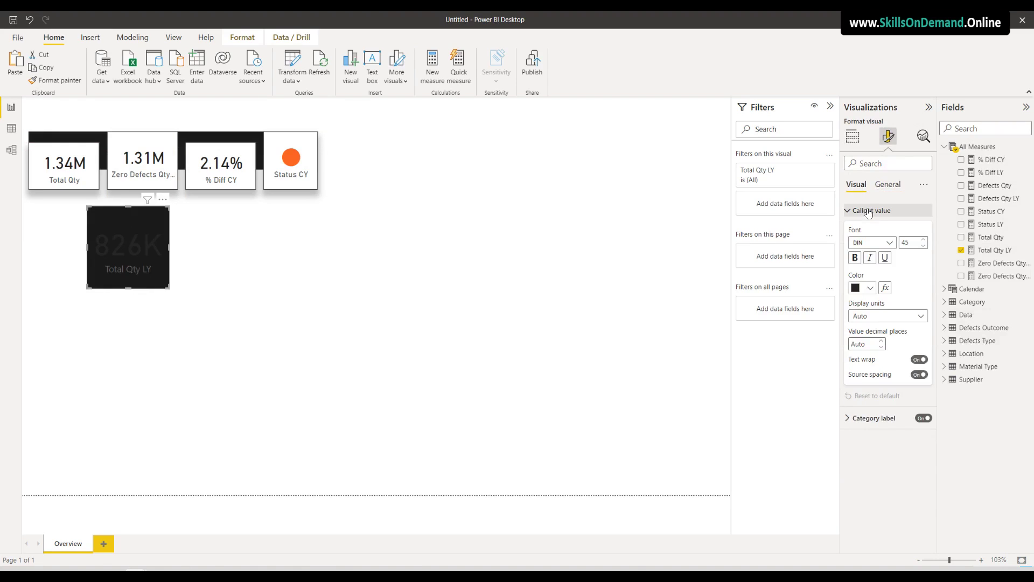
{"action": "left_click", "coordinate": [869, 288]}
{"action": "left_click", "coordinate": [863, 325]}
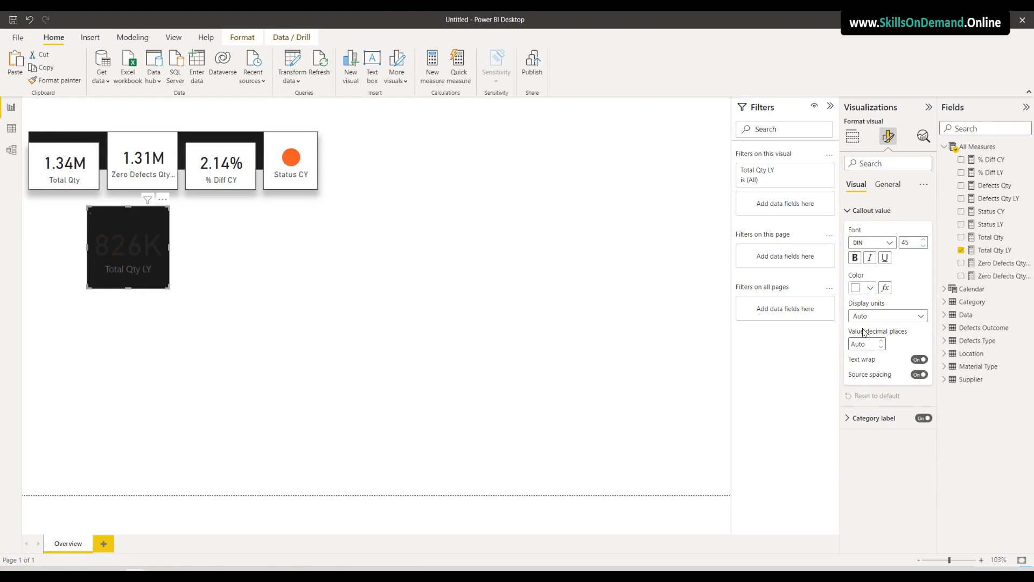
{"action": "left_click", "coordinate": [873, 418]}
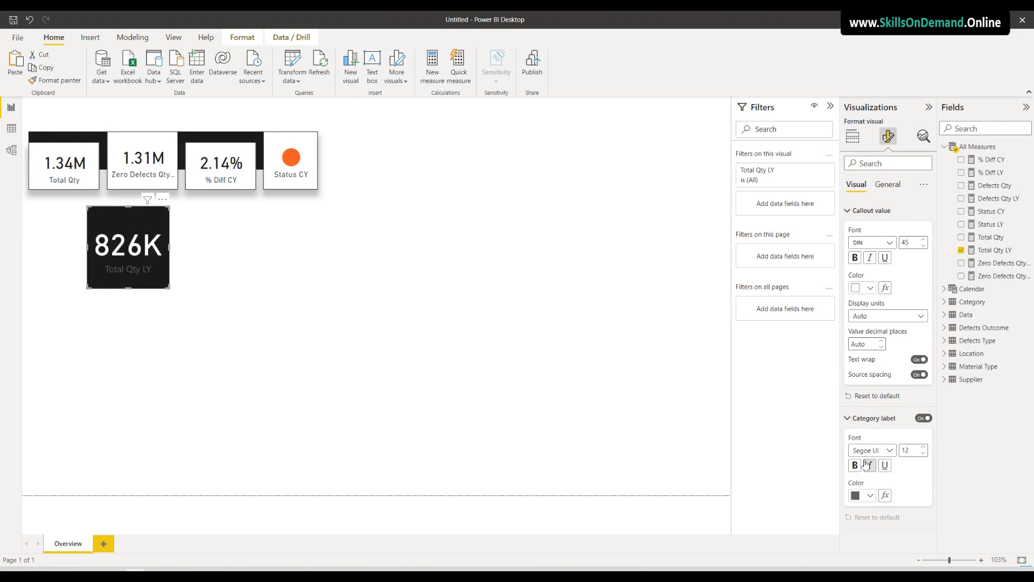
{"action": "left_click", "coordinate": [862, 496]}
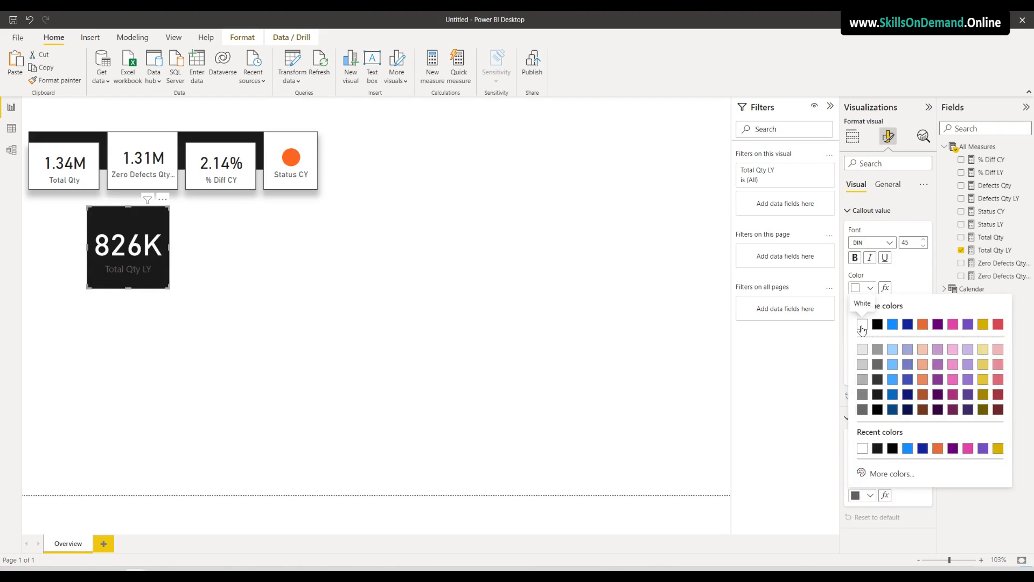
{"action": "left_click", "coordinate": [863, 325]}
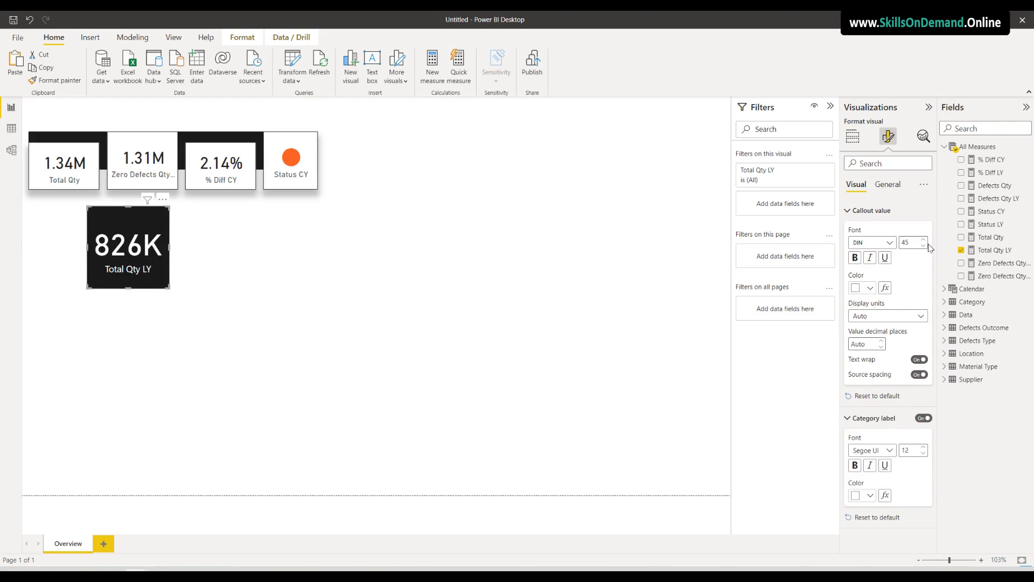
Set the value size to 20, the label to DIN size 10, and 2 decimal places (825.75K)
{"action": "left_click_drag", "start_coordinate": [915, 244], "coordinate": [902, 244]}
{"action": "type", "text": "20"}
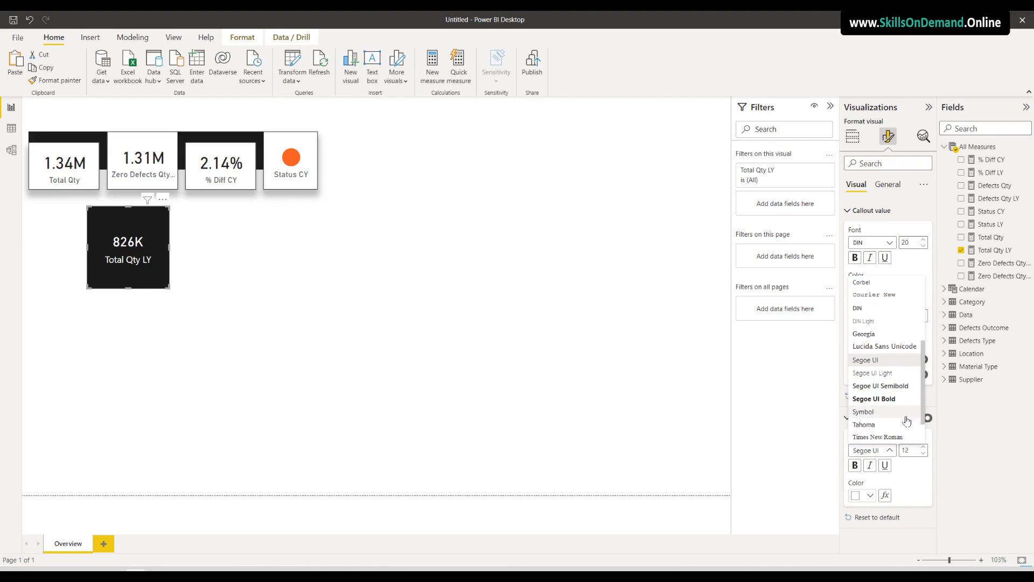
{"action": "left_click", "coordinate": [894, 308]}
{"action": "double_click", "coordinate": [915, 450]}
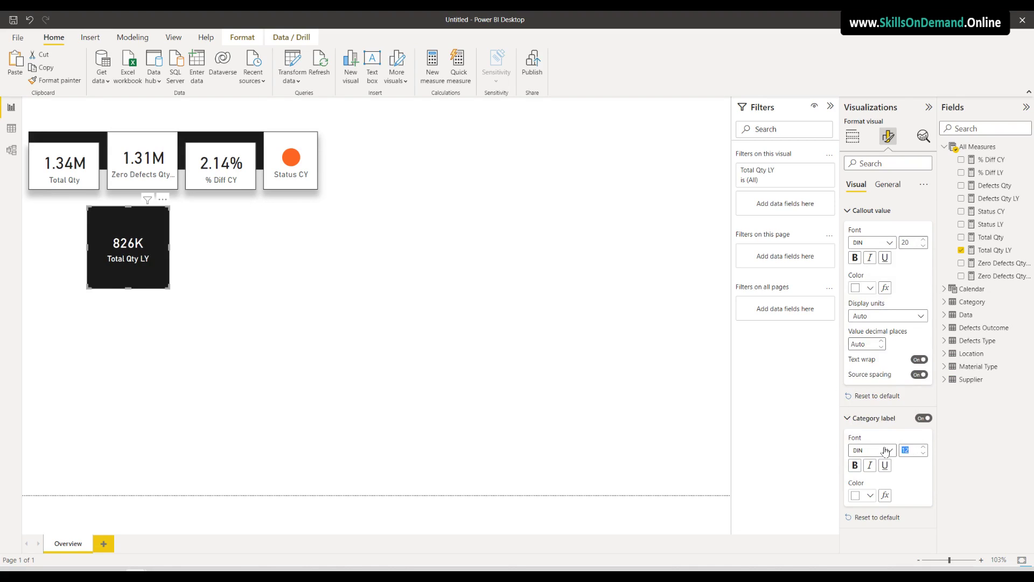
{"action": "type", "text": "10"}
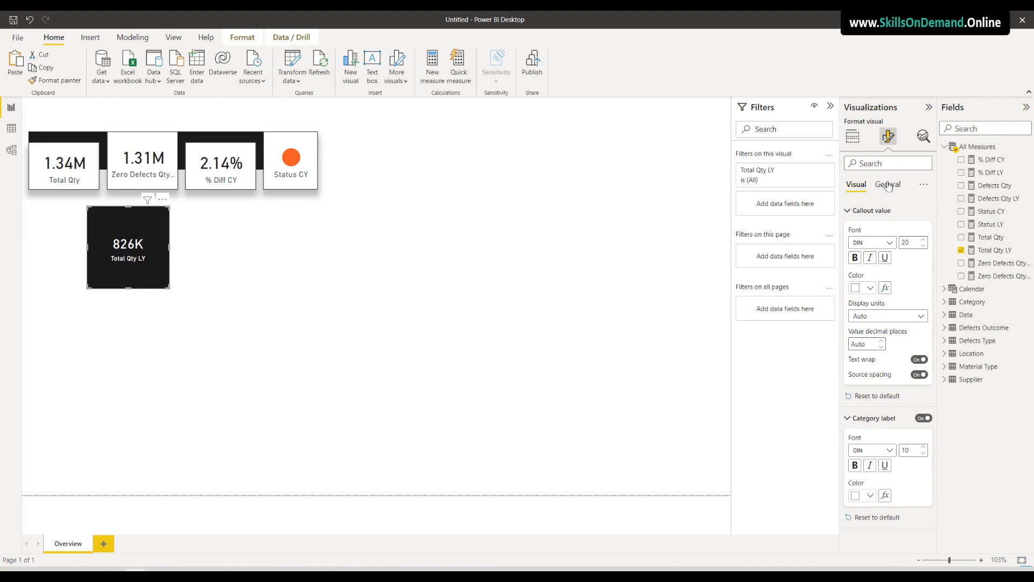
{"action": "left_click", "coordinate": [872, 344]}
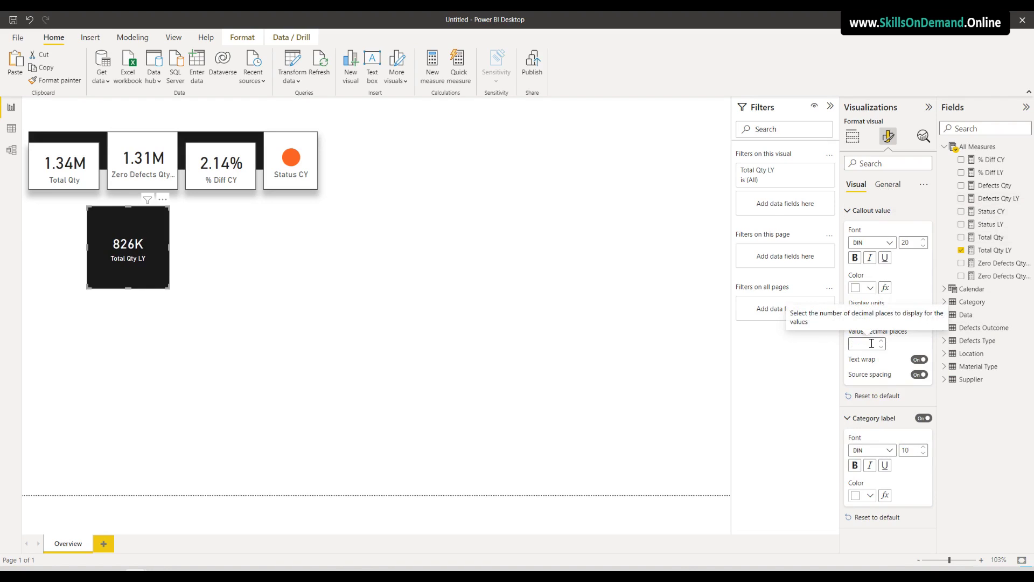
{"action": "type", "text": "2"}
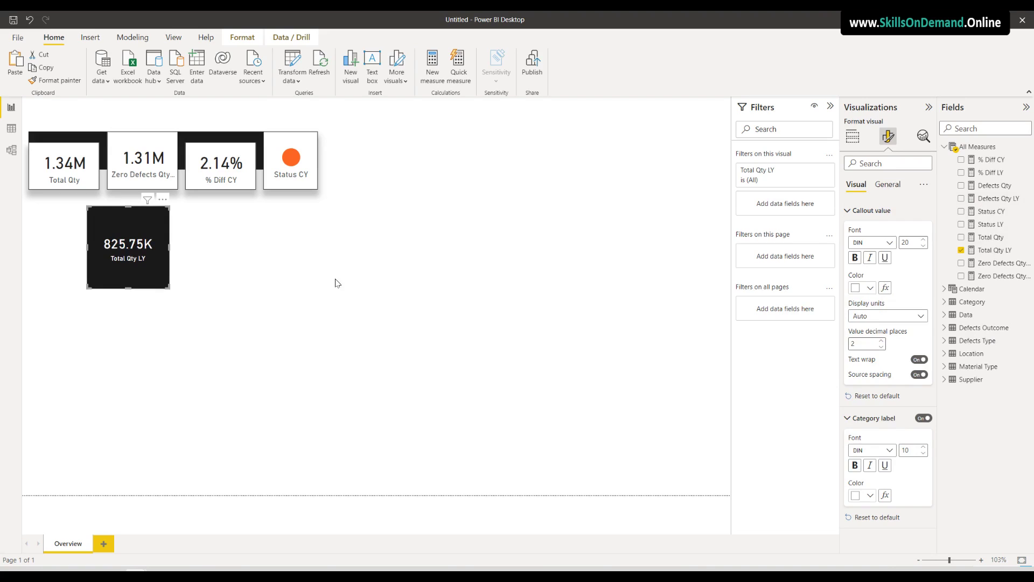
Turn on a shadow for the Total Qty LY card, positioned at the bottom
{"action": "left_click", "coordinate": [889, 185]}
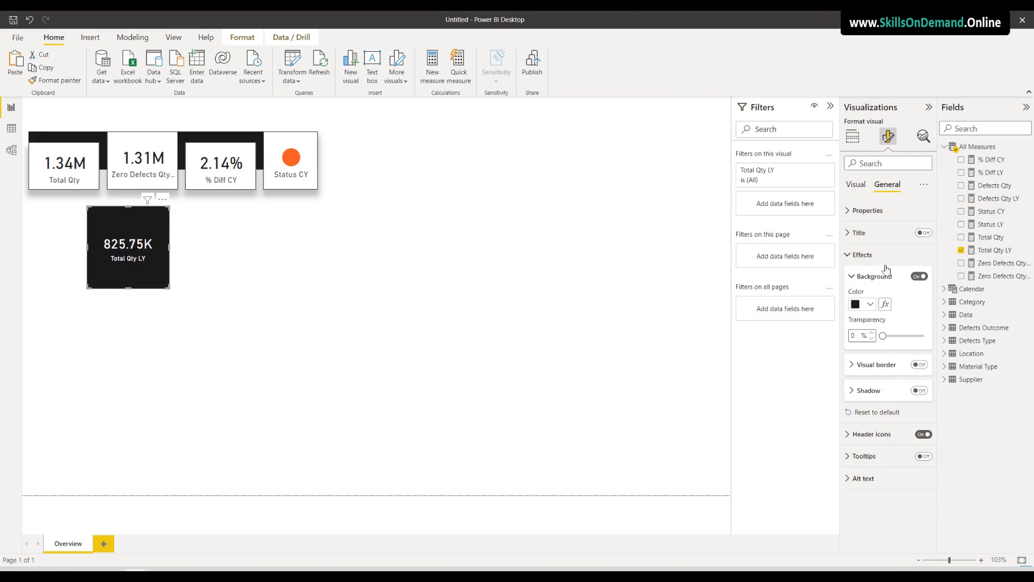
{"action": "left_click", "coordinate": [924, 390]}
{"action": "left_click", "coordinate": [887, 391]}
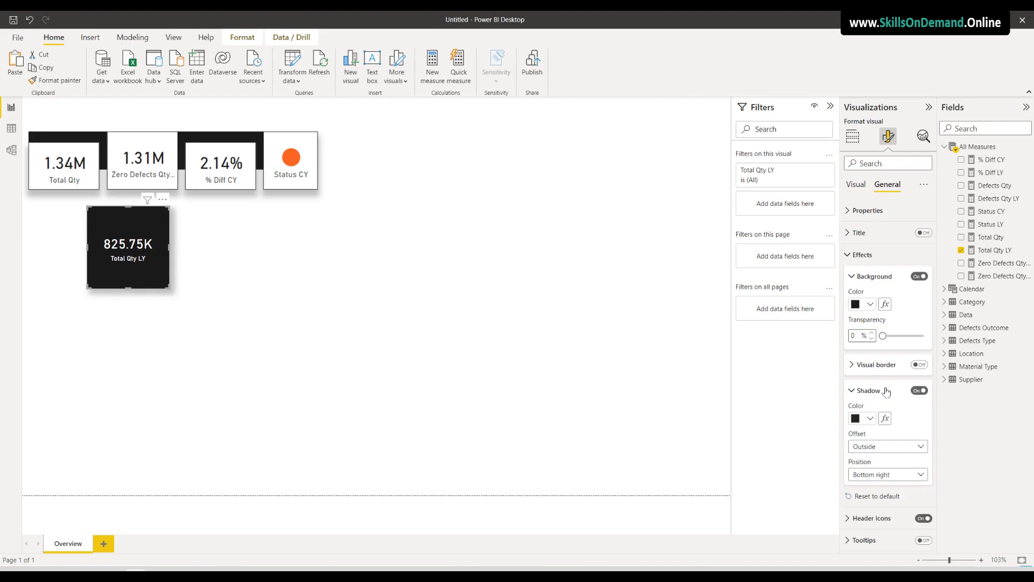
{"action": "left_click", "coordinate": [869, 476]}
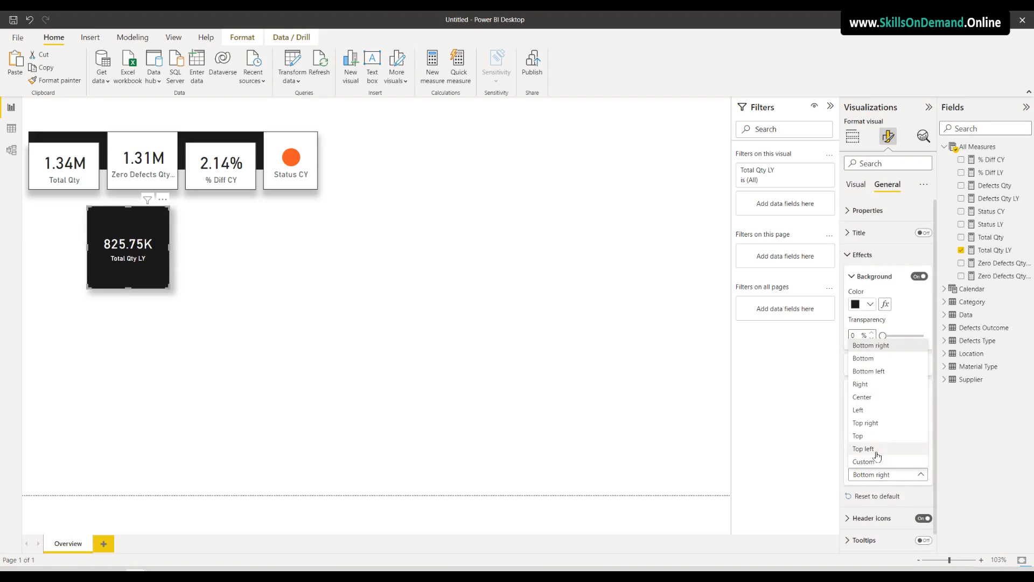
{"action": "left_click", "coordinate": [865, 360]}
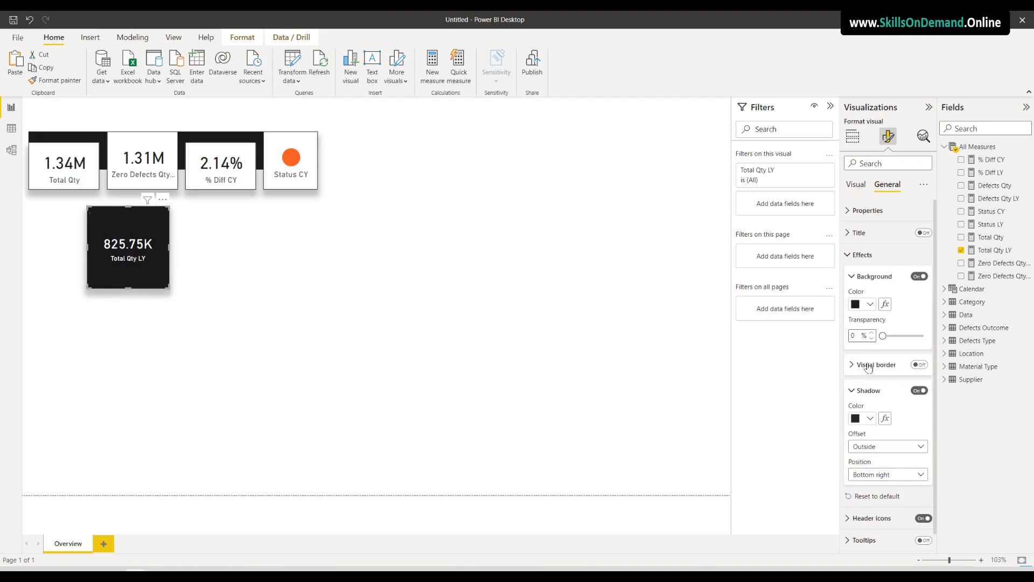
Move the Total Qty LY card up directly beneath the Total Qty card
{"action": "left_click", "coordinate": [218, 362]}
{"action": "left_click", "coordinate": [138, 283]}
{"action": "left_click_drag", "start_coordinate": [128, 287], "coordinate": [99, 225]}
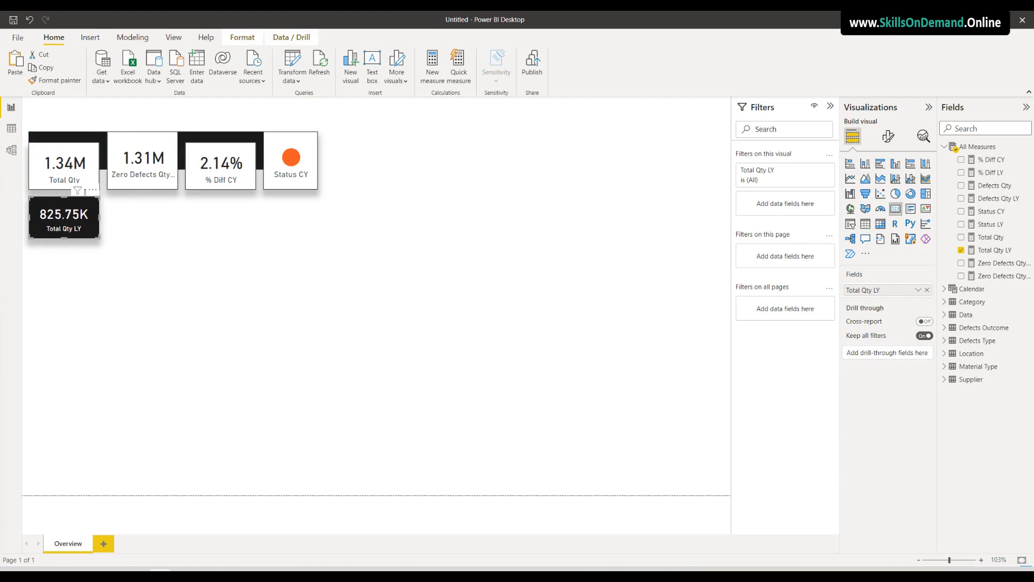
Turn on a light grey visual border for the 825.75K Total Qty LY card
{"action": "left_click", "coordinate": [65, 263]}
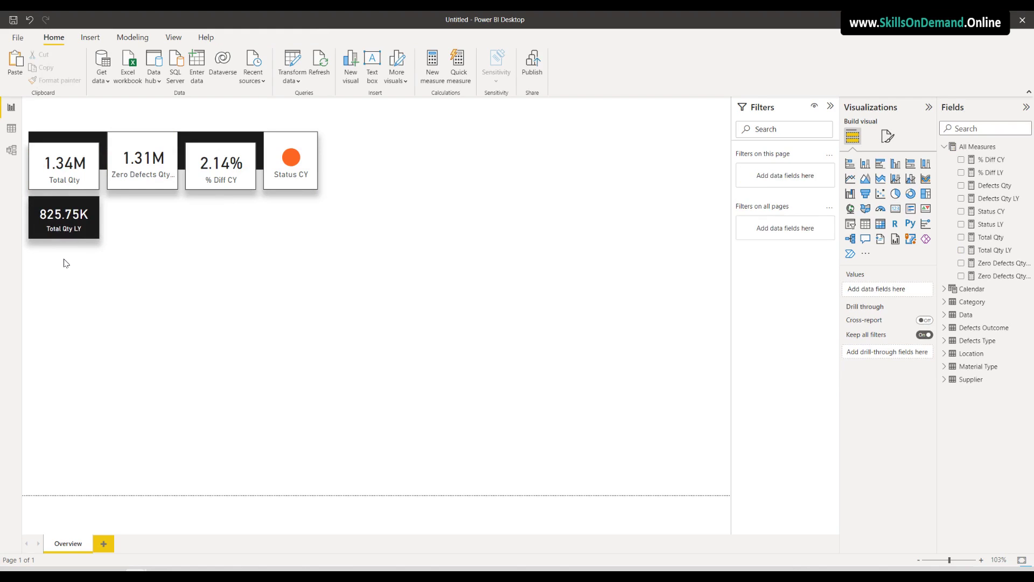
{"action": "left_click", "coordinate": [97, 236]}
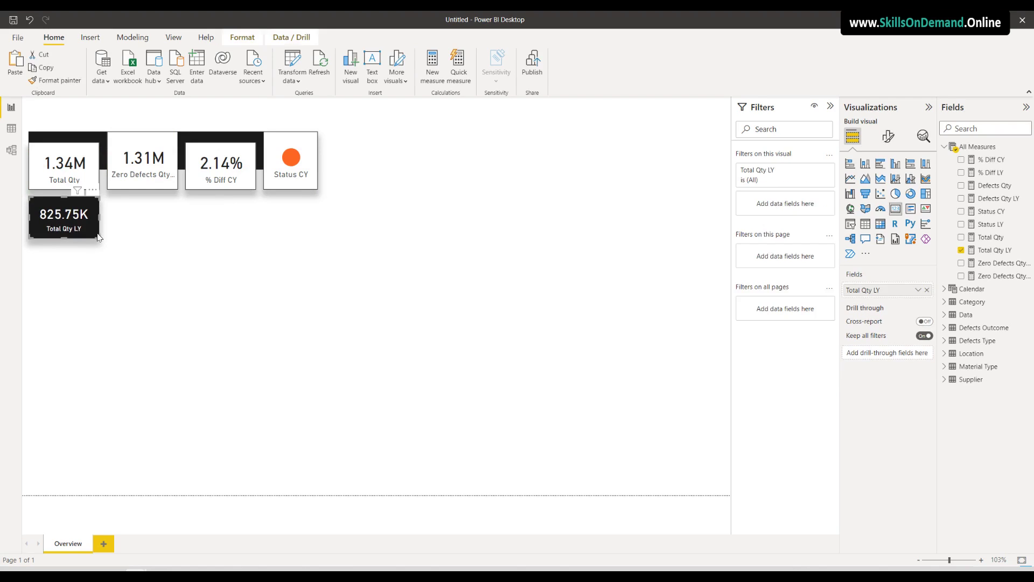
{"action": "left_click", "coordinate": [888, 136]}
{"action": "left_click", "coordinate": [893, 185]}
{"action": "left_click", "coordinate": [880, 249]}
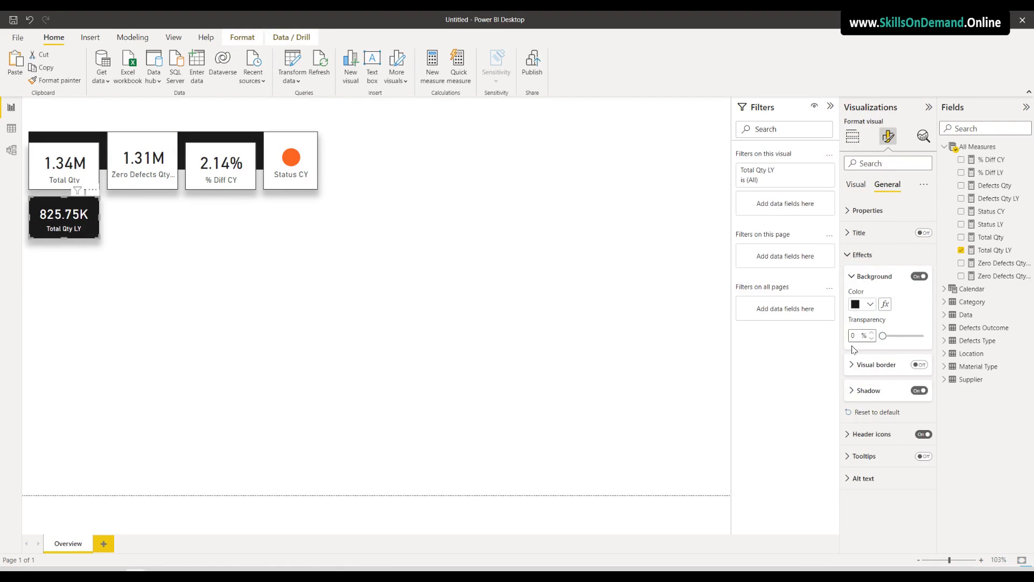
{"action": "left_click", "coordinate": [921, 365]}
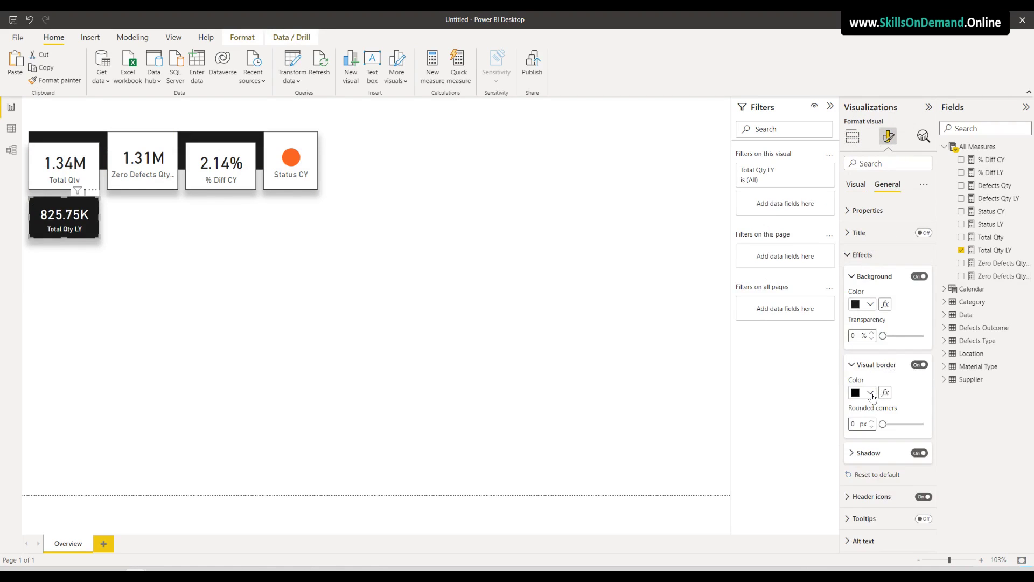
{"action": "left_click", "coordinate": [870, 393]}
{"action": "left_click", "coordinate": [865, 248]}
{"action": "left_click", "coordinate": [534, 313]}
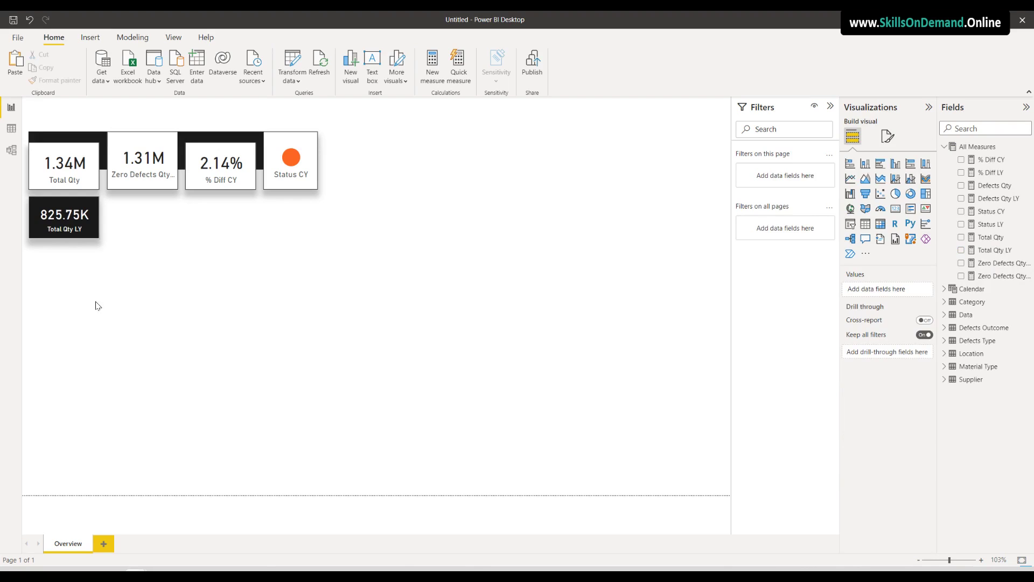
{"action": "left_click", "coordinate": [93, 241]}
Duplicate the Total Qty LY card three times along the bottom row, the last under Status CY
{"action": "left_click_drag", "start_coordinate": [87, 237], "coordinate": [157, 237]}
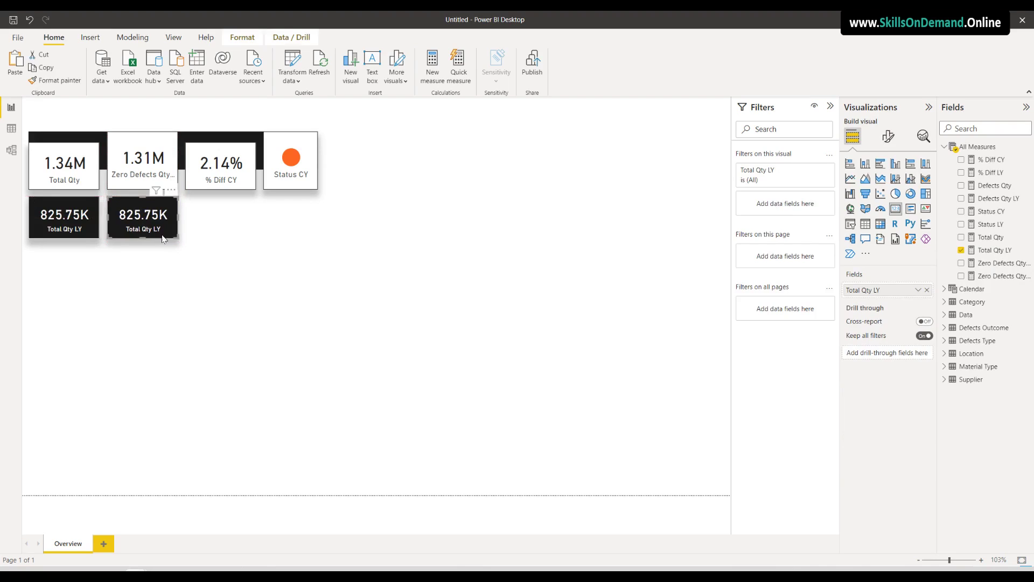
{"action": "left_click_drag", "start_coordinate": [69, 237], "coordinate": [221, 234]}
{"action": "left_click_drag", "start_coordinate": [79, 218], "coordinate": [319, 221]}
{"action": "left_click", "coordinate": [271, 279]}
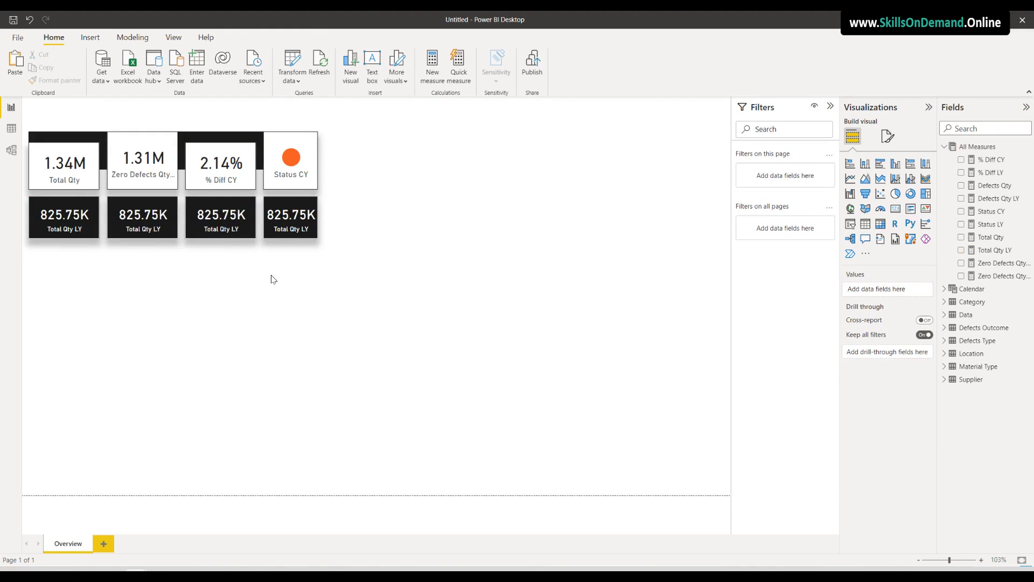
Remove the Total Qty LY measure from the three copied cards, leaving them empty
{"action": "left_click", "coordinate": [166, 222]}
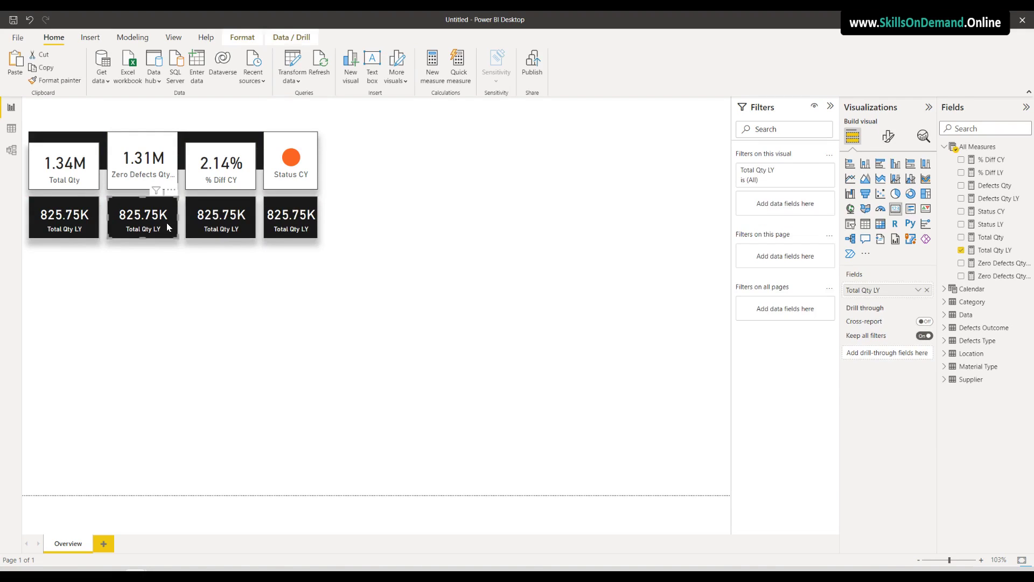
{"action": "left_click", "coordinate": [928, 290]}
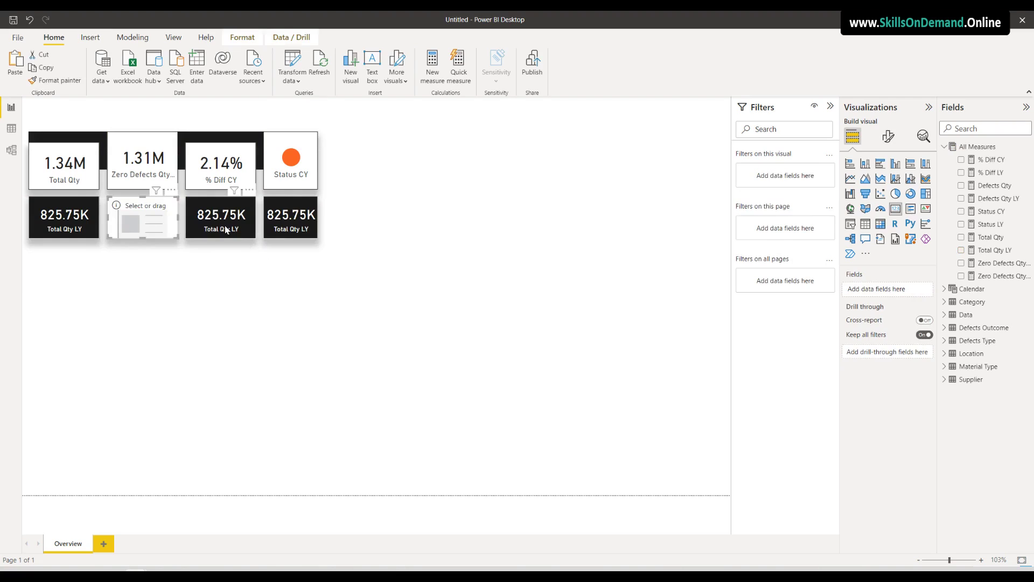
{"action": "left_click", "coordinate": [249, 236]}
{"action": "left_click", "coordinate": [927, 290]}
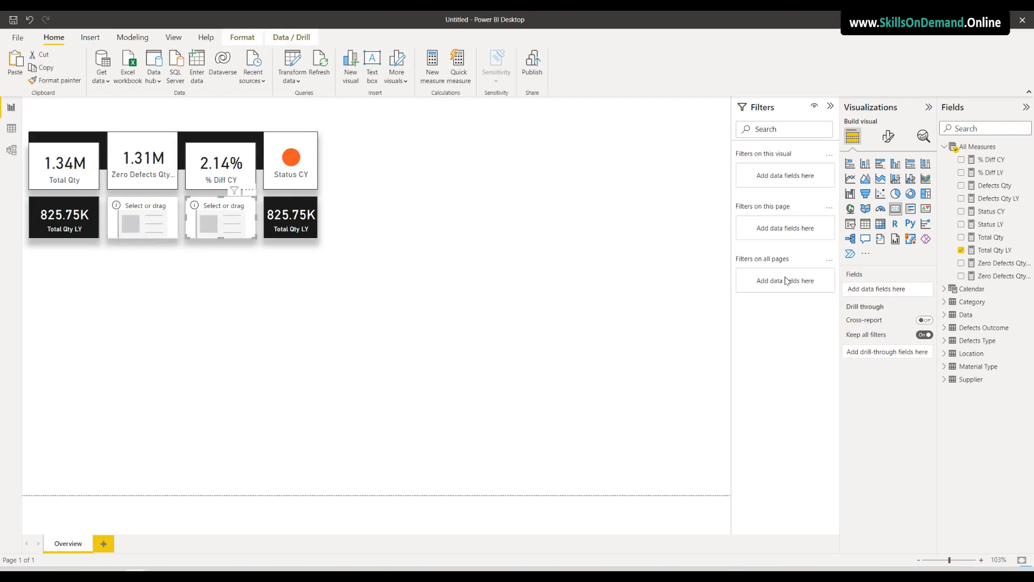
{"action": "left_click", "coordinate": [288, 218]}
{"action": "left_click", "coordinate": [928, 290]}
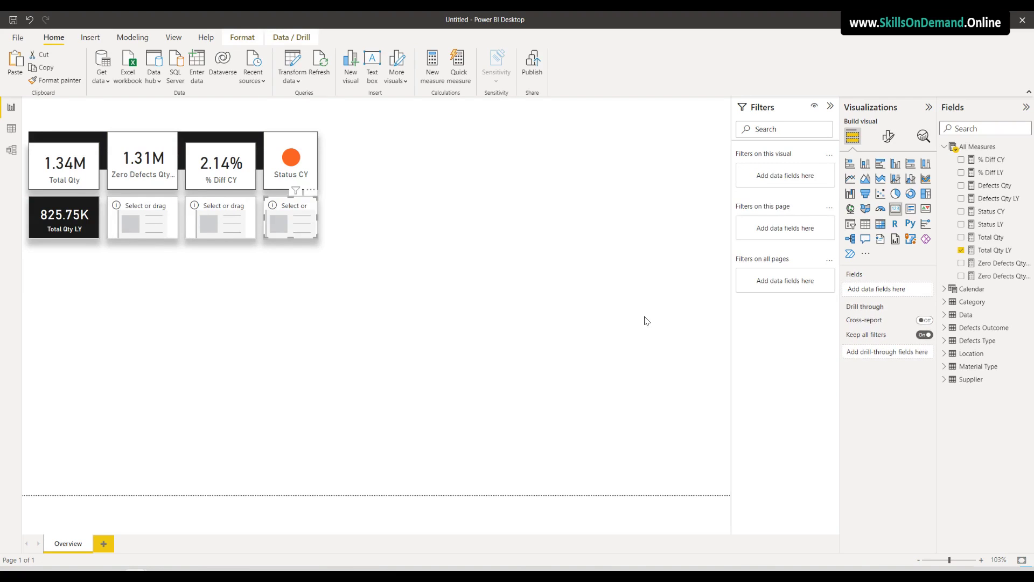
{"action": "left_click", "coordinate": [326, 316]}
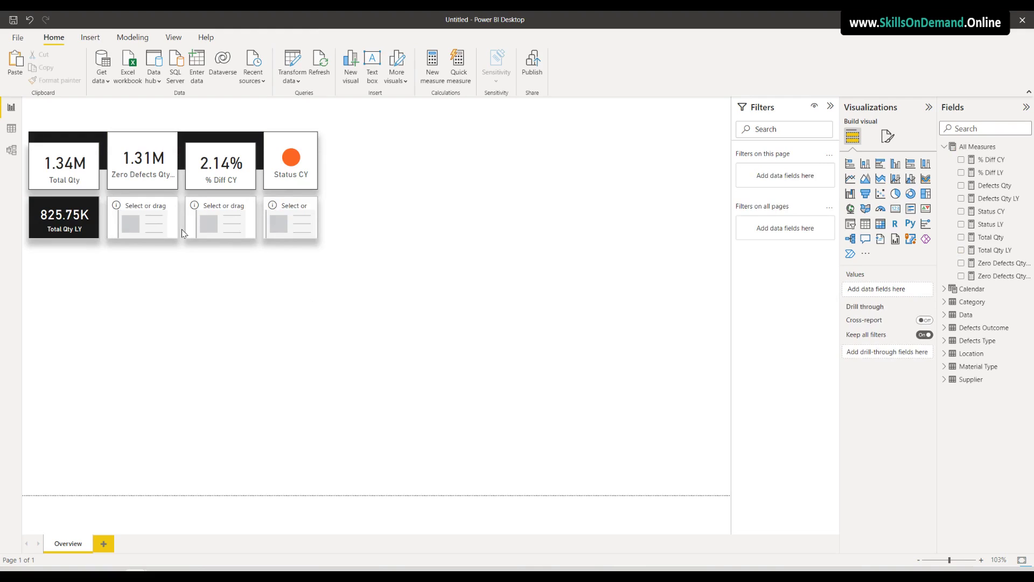
Fill the empty cards with Defects Qty LY, % Diff LY and Status LY
{"action": "left_click", "coordinate": [158, 223]}
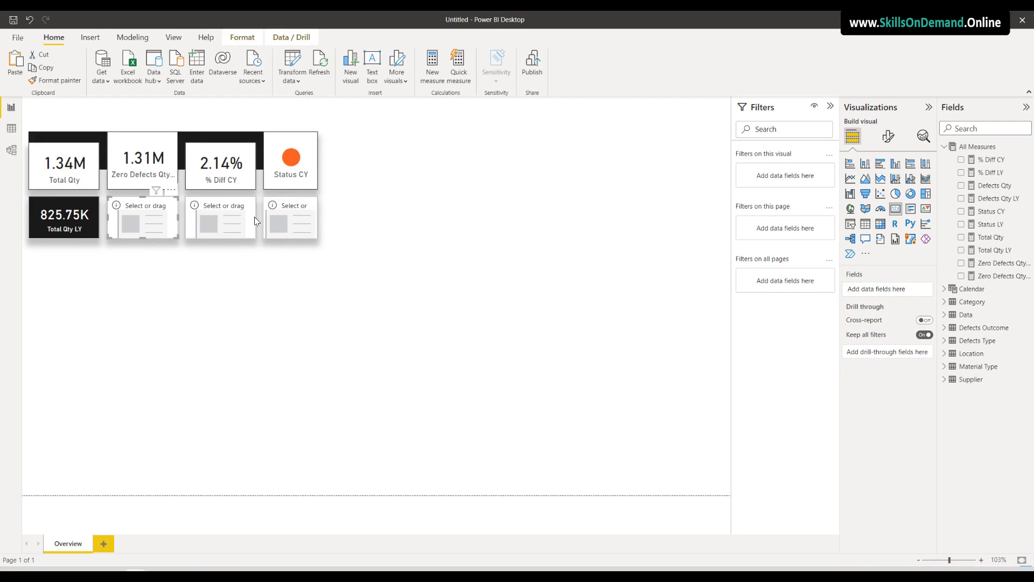
{"action": "left_click", "coordinate": [962, 199]}
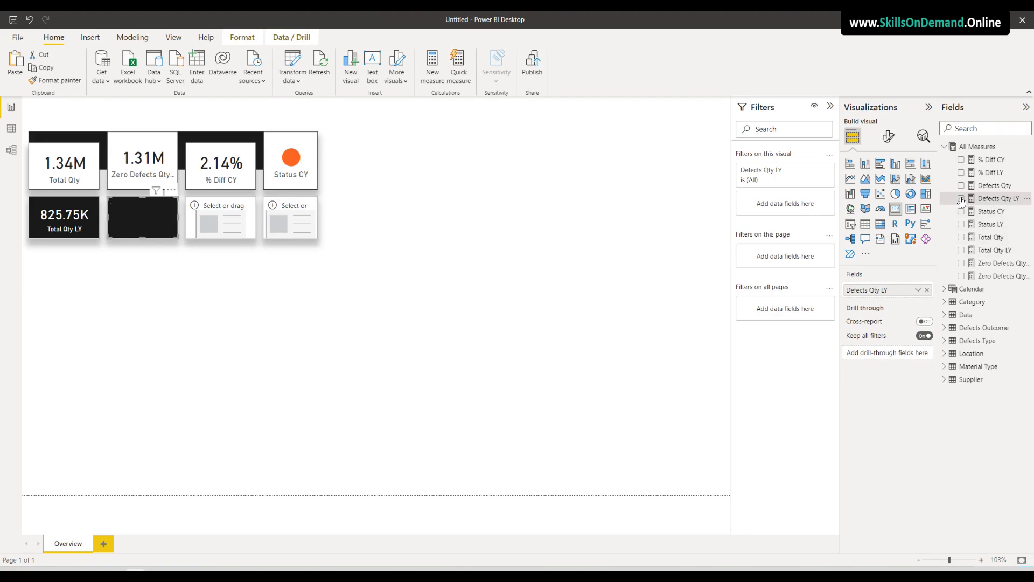
{"action": "left_click", "coordinate": [247, 217]}
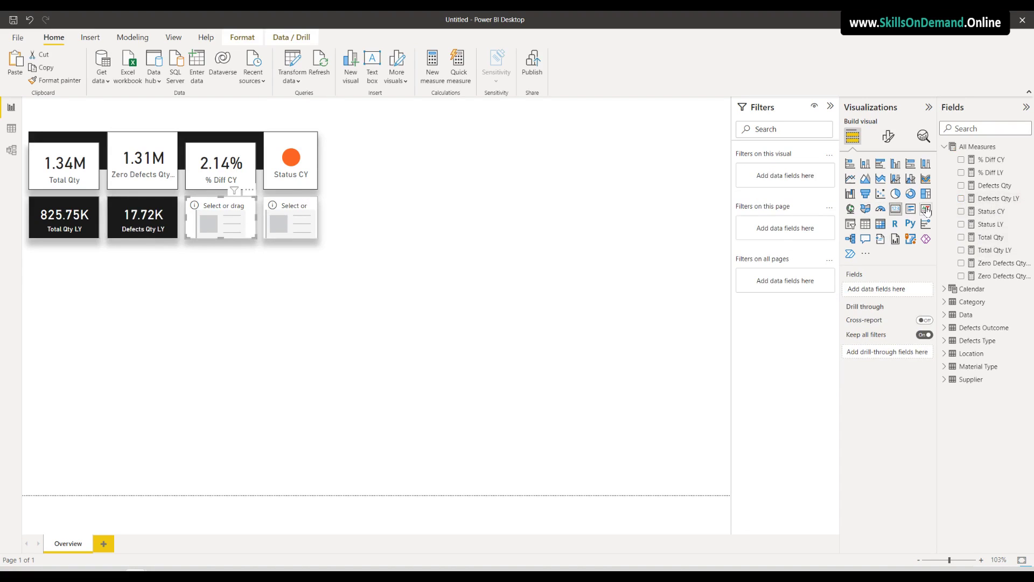
{"action": "left_click", "coordinate": [961, 172]}
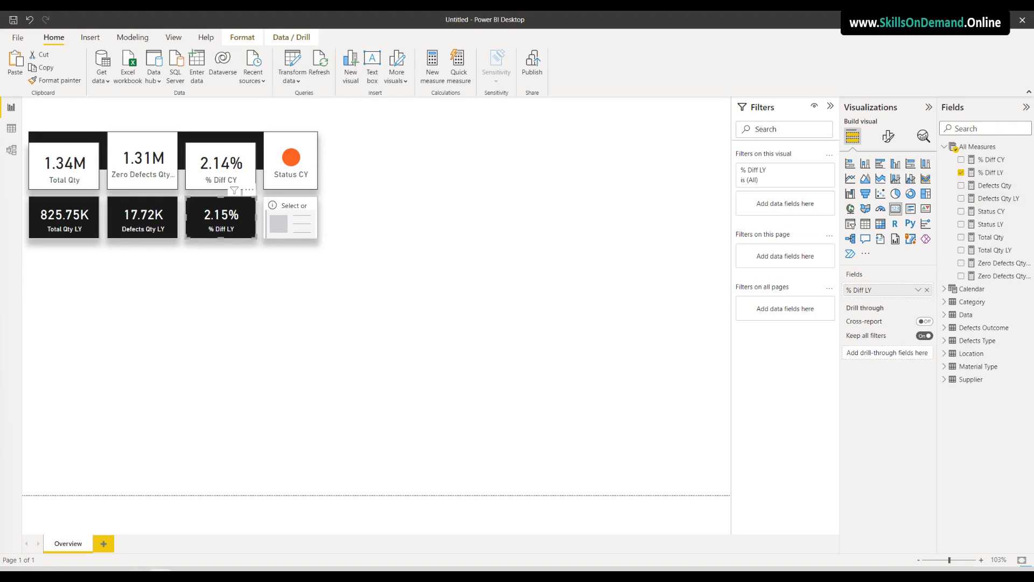
{"action": "left_click", "coordinate": [294, 232]}
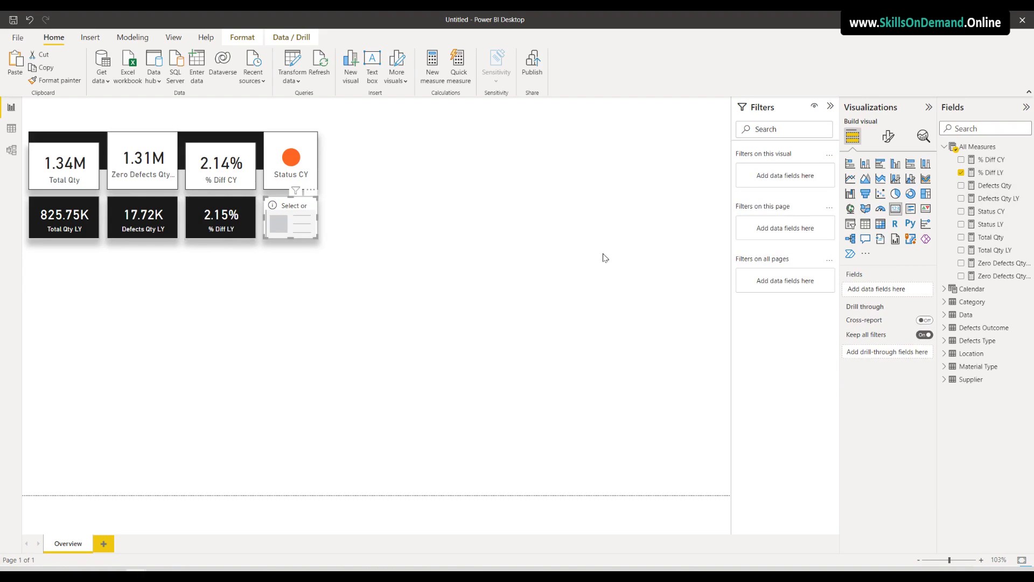
{"action": "left_click", "coordinate": [962, 225]}
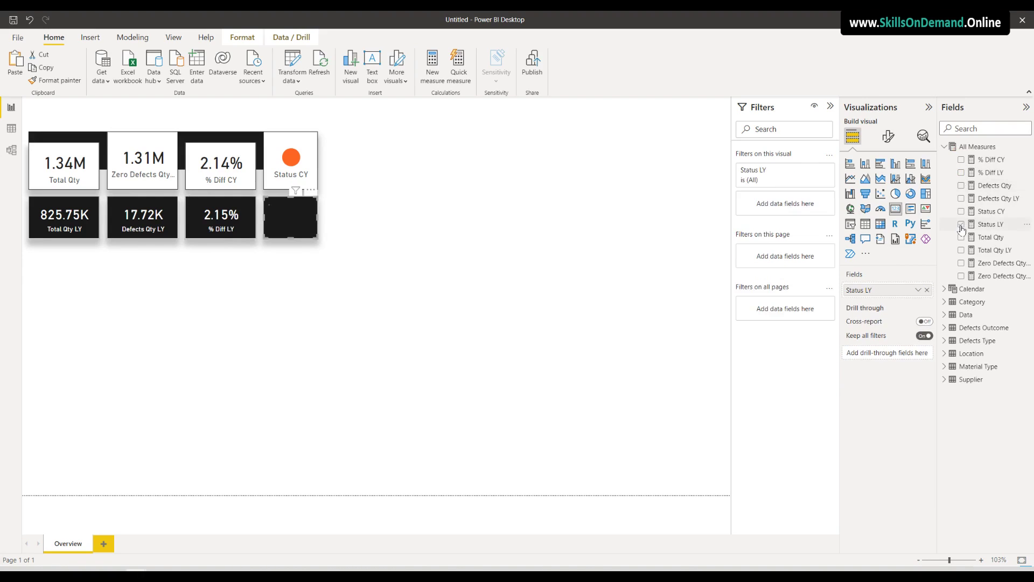
{"action": "left_click", "coordinate": [325, 303]}
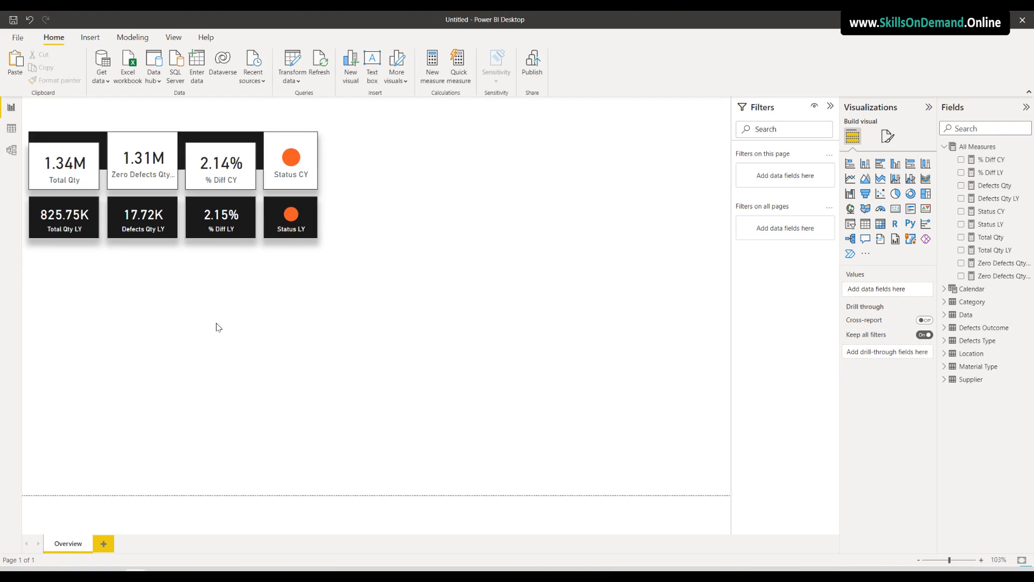
{"action": "key", "text": "ctrl+a"}
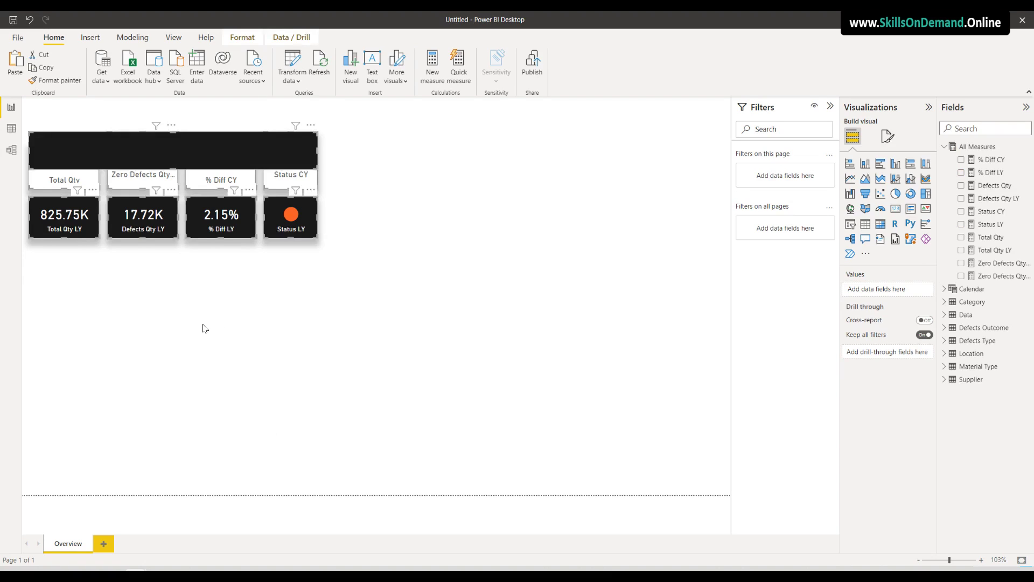
Group the eight selected KPI cards via Format > Group and drag the block slightly lower
{"action": "left_click", "coordinate": [241, 37]}
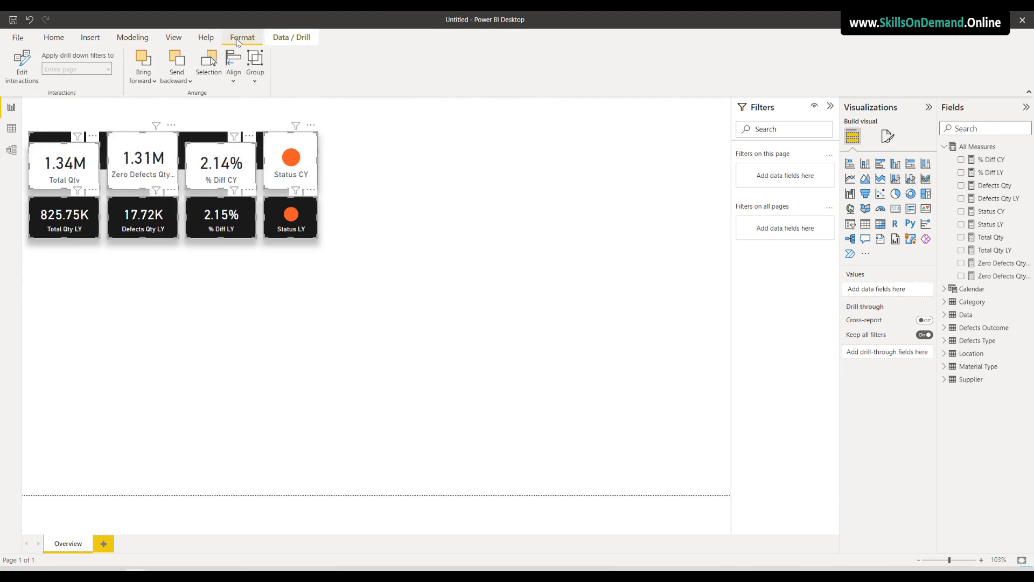
{"action": "left_click", "coordinate": [254, 79]}
{"action": "left_click", "coordinate": [274, 98]}
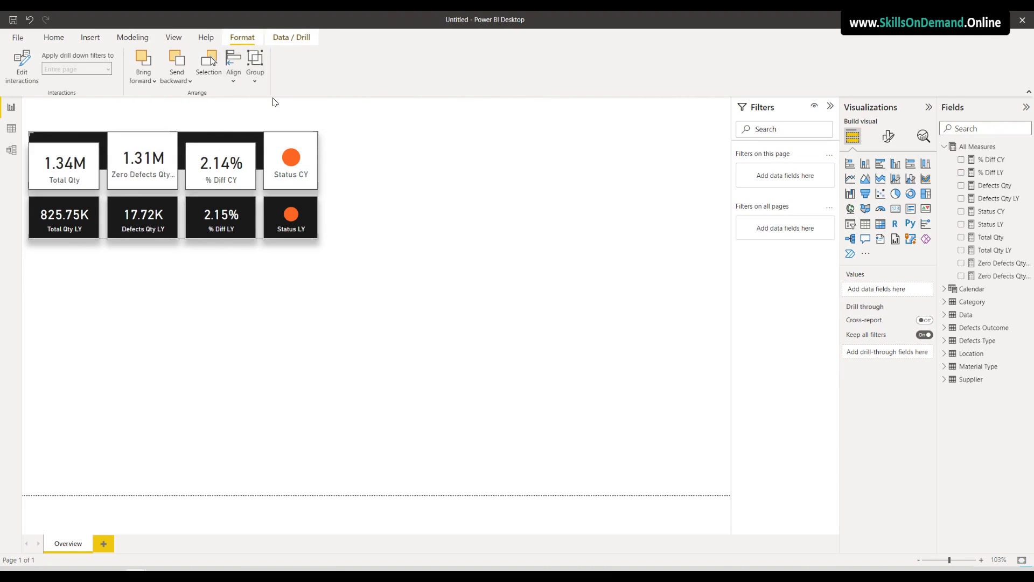
{"action": "left_click", "coordinate": [198, 319]}
{"action": "mouse_move", "coordinate": [218, 226]}
{"action": "left_mouse_down"}
{"action": "mouse_move", "coordinate": [310, 270]}
{"action": "mouse_move", "coordinate": [131, 200]}
{"action": "mouse_move", "coordinate": [365, 263]}
{"action": "mouse_move", "coordinate": [241, 205]}
{"action": "mouse_move", "coordinate": [207, 205]}
{"action": "mouse_move", "coordinate": [208, 213]}
{"action": "left_mouse_up"}
{"action": "left_click", "coordinate": [208, 214]}
{"action": "left_click", "coordinate": [176, 285]}
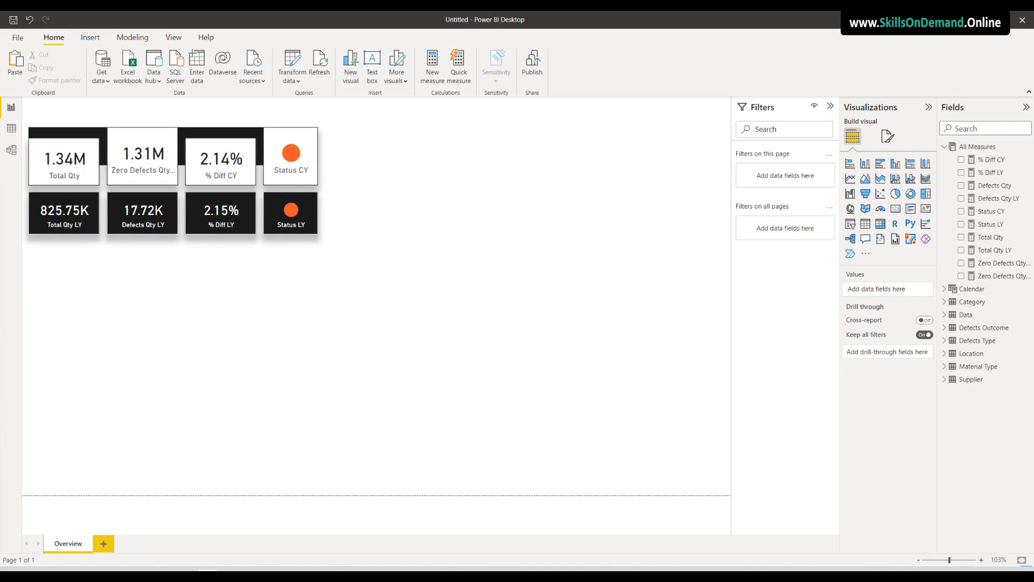
Insert a text box reading 'Supplier Quality Analysis' and widen it to fit
{"action": "left_click", "coordinate": [101, 41]}
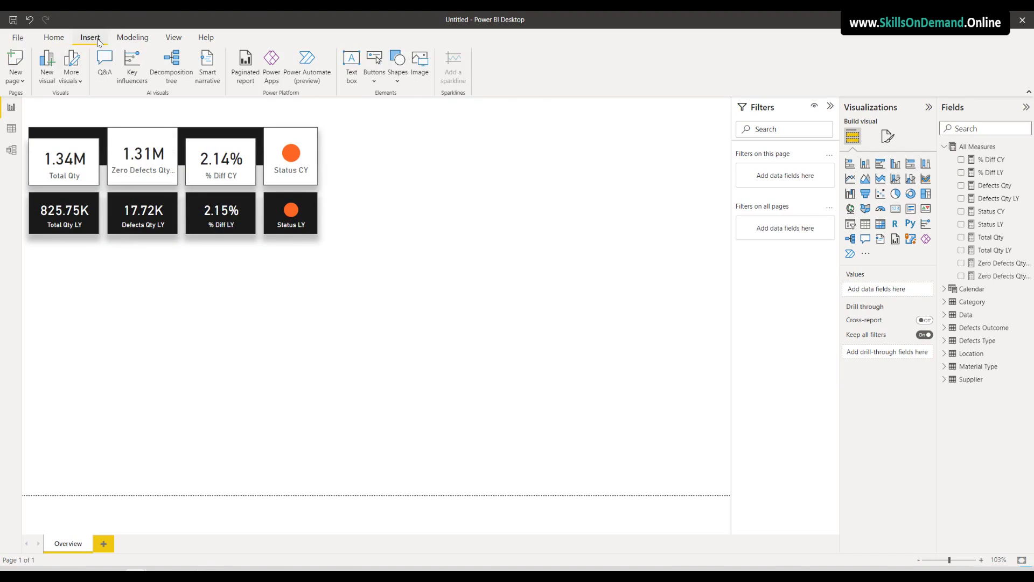
{"action": "left_click", "coordinate": [354, 65]}
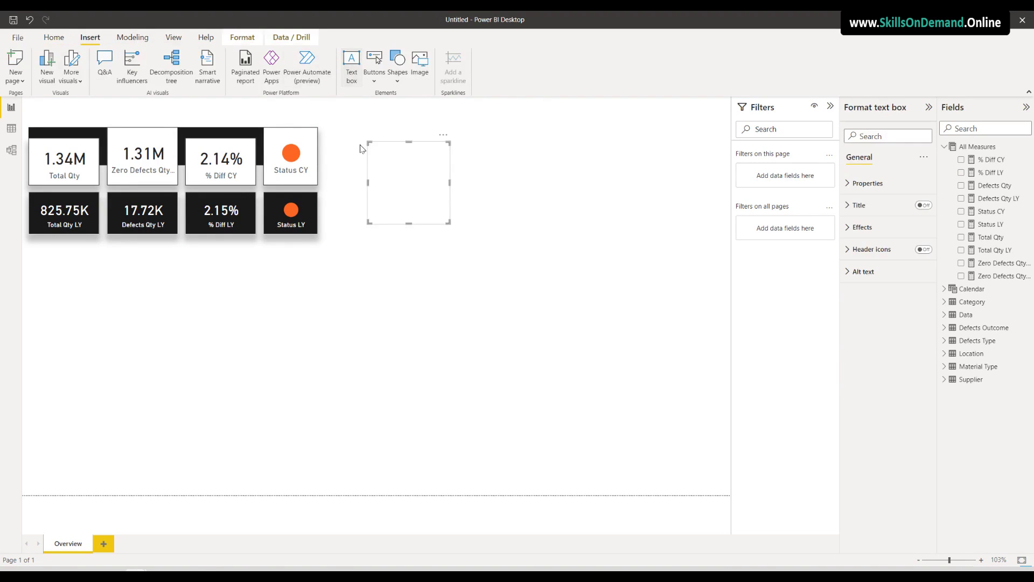
{"action": "left_click", "coordinate": [392, 166]}
{"action": "type", "text": "Supplier "}
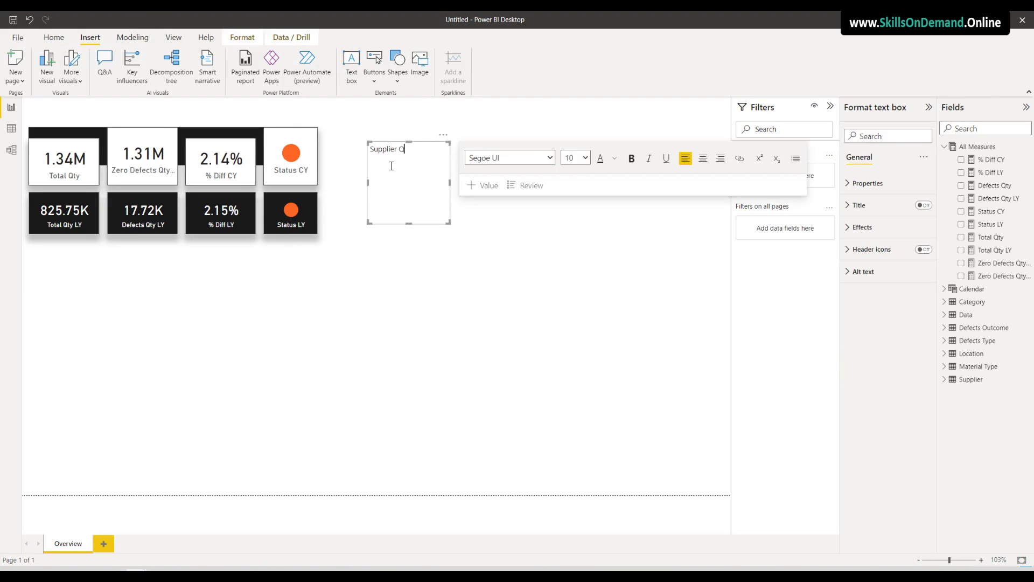
{"action": "type", "text": "Quality Analysis"}
{"action": "left_click_drag", "start_coordinate": [449, 183], "coordinate": [503, 195]}
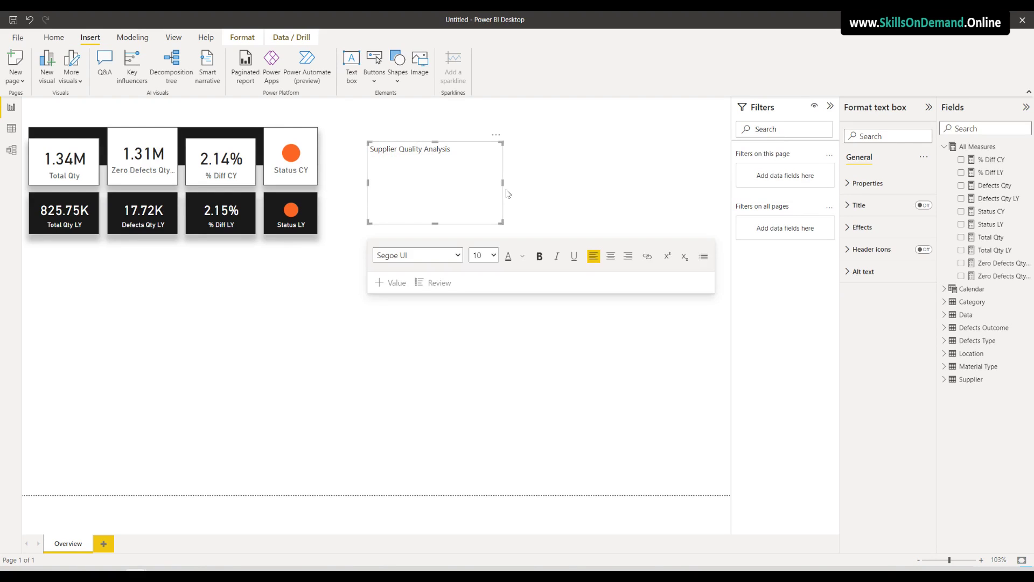
Set the title text to Arial size 18 and resize the box around it
{"action": "left_click_drag", "start_coordinate": [472, 150], "coordinate": [347, 144]}
{"action": "left_click_drag", "start_coordinate": [459, 157], "coordinate": [344, 147]}
{"action": "key", "text": "shift+Left"}
{"action": "key", "text": "shift+Left"}
{"action": "key", "text": "shift+Left"}
{"action": "key", "text": "shift+Left"}
{"action": "key", "text": "shift+Left"}
{"action": "key", "text": "shift+Left"}
{"action": "key", "text": "shift+Left"}
{"action": "key", "text": "shift+Left"}
{"action": "key", "text": "shift+Left"}
{"action": "key", "text": "shift+Left"}
{"action": "key", "text": "shift+Left"}
{"action": "key", "text": "shift+Left"}
{"action": "key", "text": "shift+Left"}
{"action": "key", "text": "shift+Left"}
{"action": "key", "text": "shift+Left"}
{"action": "key", "text": "shift+Left"}
{"action": "key", "text": "shift+Left"}
{"action": "key", "text": "shift+Left"}
{"action": "key", "text": "shift+Left"}
{"action": "key", "text": "shift+Left"}
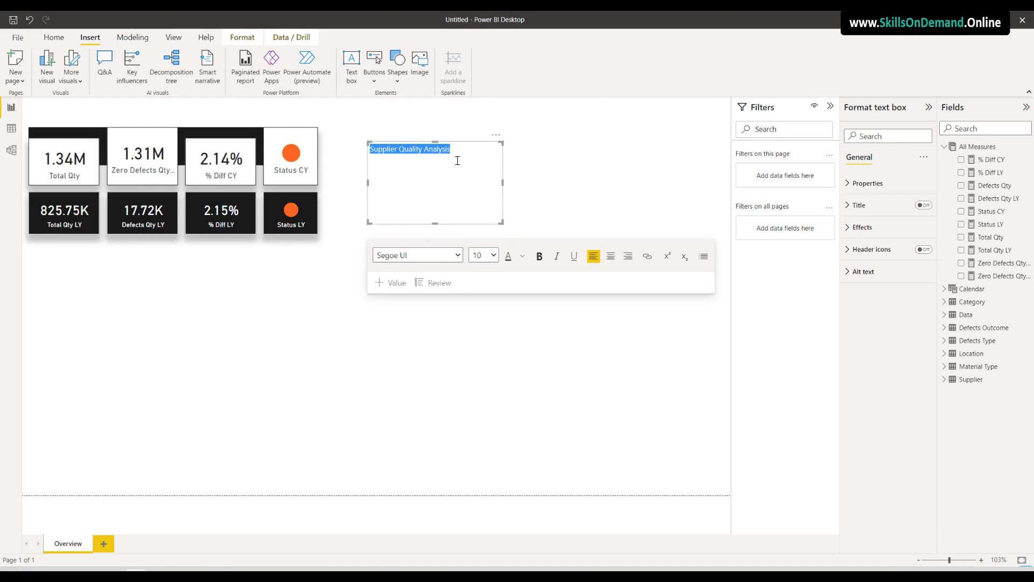
{"action": "left_click", "coordinate": [457, 255]}
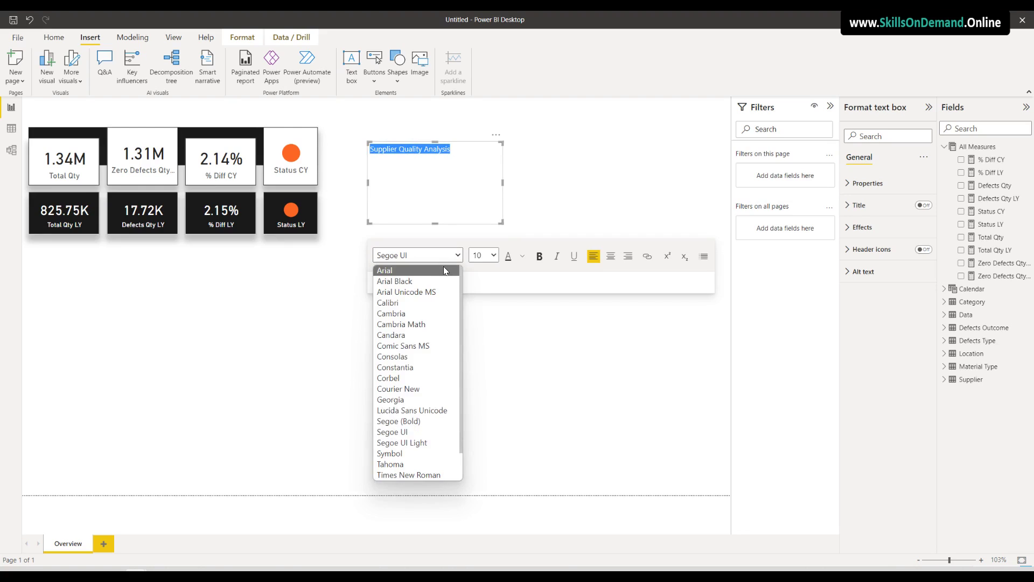
{"action": "left_click", "coordinate": [444, 270]}
{"action": "left_click", "coordinate": [491, 256]}
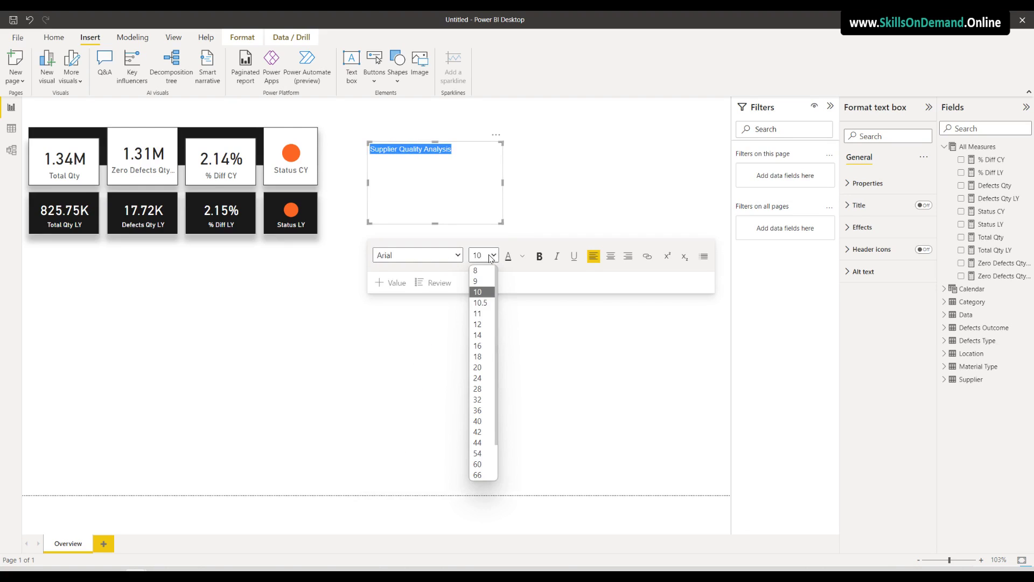
{"action": "left_click", "coordinate": [484, 356]}
{"action": "left_click_drag", "start_coordinate": [503, 181], "coordinate": [528, 187]}
{"action": "left_click_drag", "start_coordinate": [450, 223], "coordinate": [215, 122]}
Move the title text box to the top left, above the KPI cards
{"action": "left_click", "coordinate": [478, 167]}
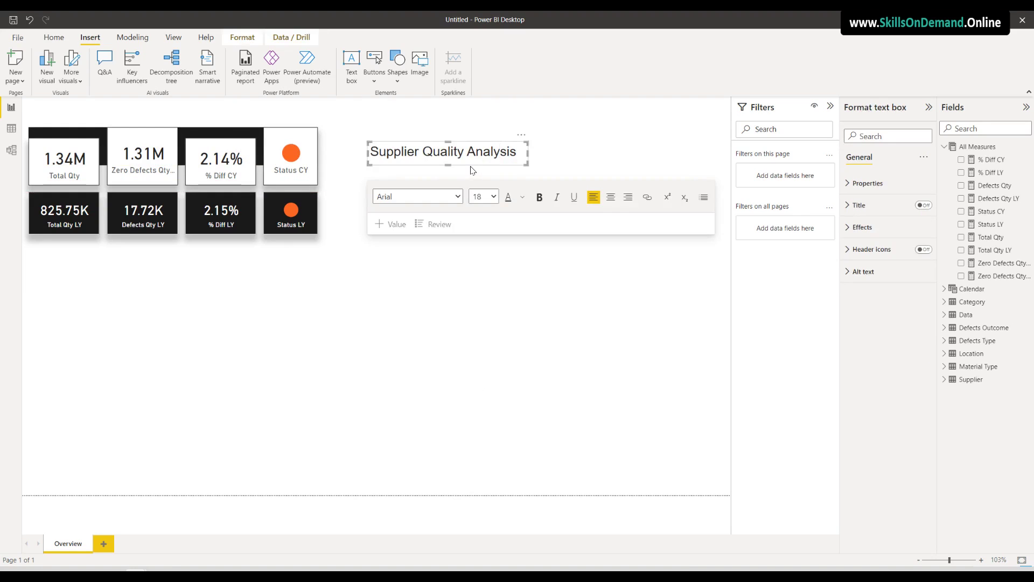
{"action": "left_click", "coordinate": [351, 160]}
{"action": "left_click", "coordinate": [455, 163]}
{"action": "left_click_drag", "start_coordinate": [485, 166], "coordinate": [156, 130]}
{"action": "left_click", "coordinate": [187, 284]}
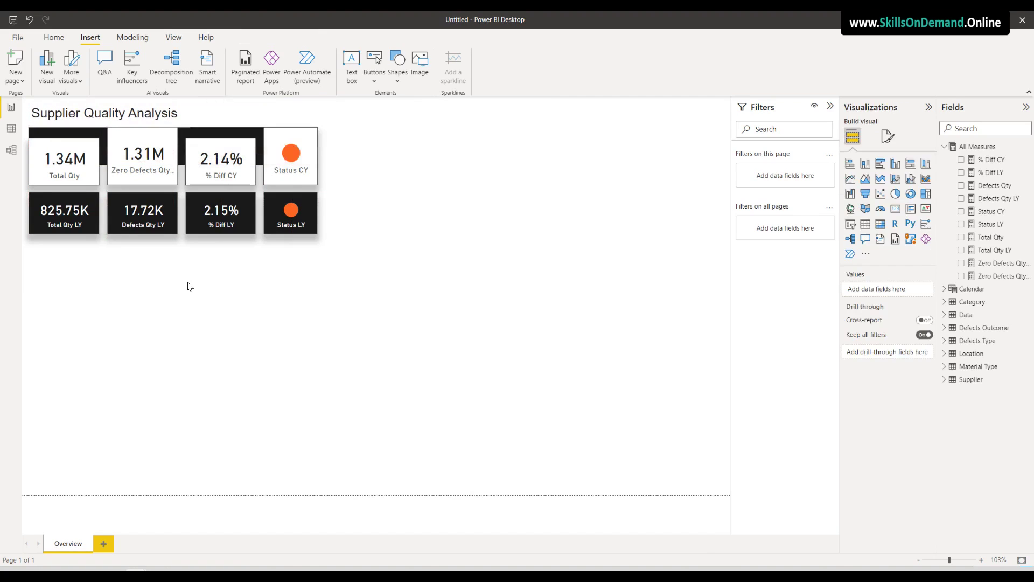
Set the title box's background transparency to 100%
{"action": "left_click", "coordinate": [189, 122]}
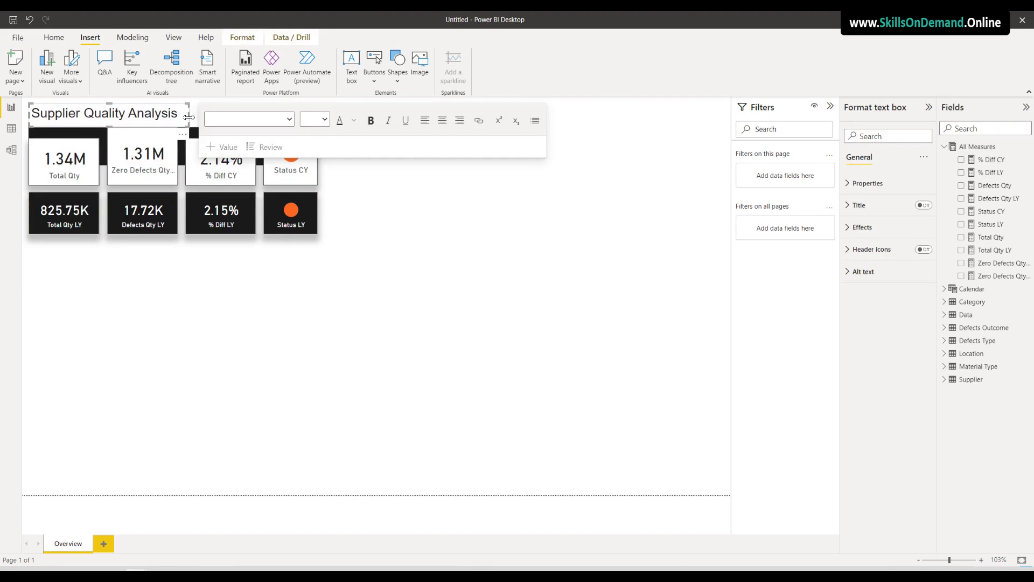
{"action": "left_click", "coordinate": [871, 230]}
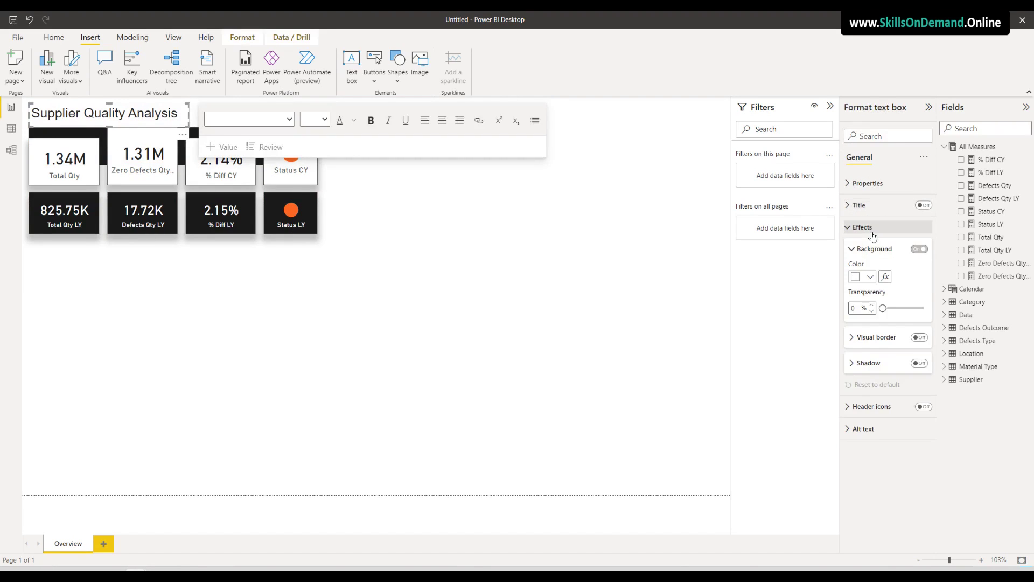
{"action": "left_click_drag", "start_coordinate": [896, 311], "coordinate": [970, 318]}
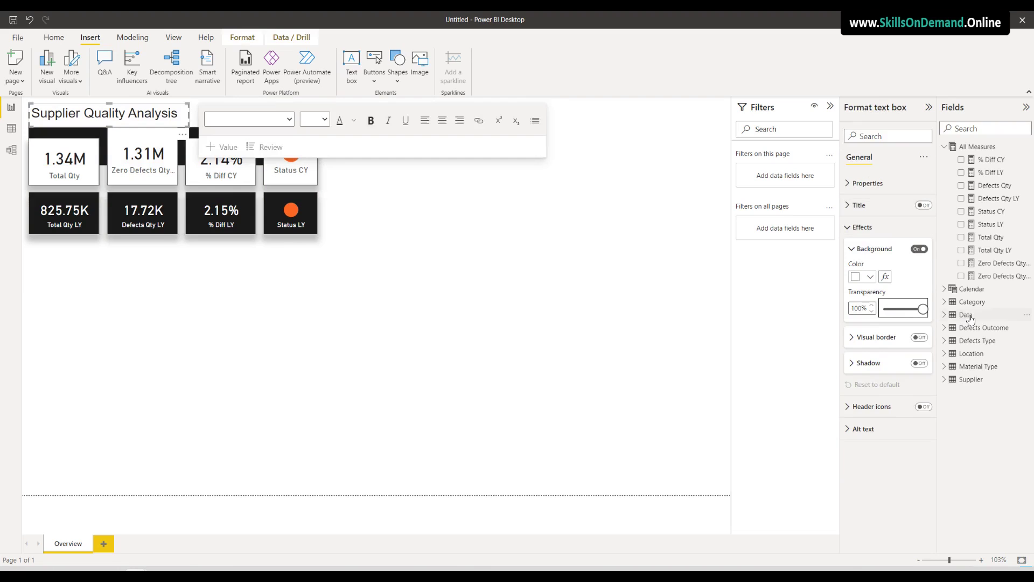
{"action": "left_click", "coordinate": [506, 323]}
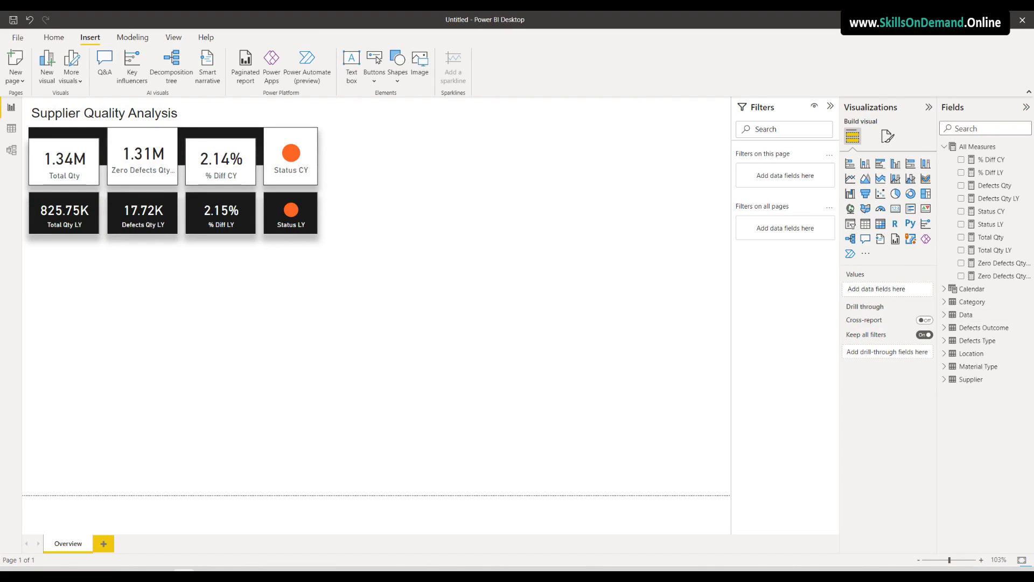
Add a clustered column chart with Supplier on the X-axis and Defects Qty on the Y-axis, enlarged
{"action": "left_click", "coordinate": [900, 167]}
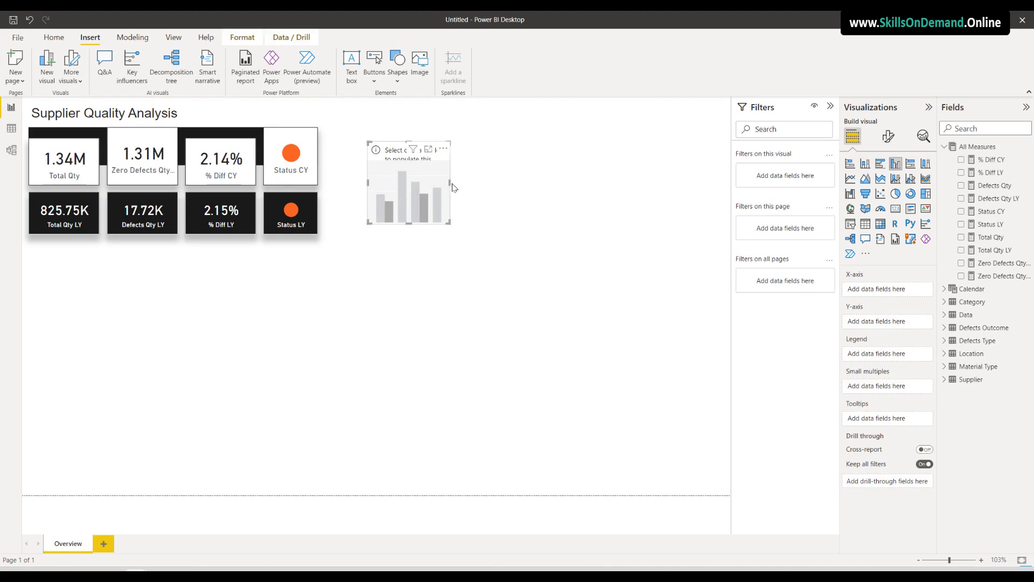
{"action": "left_click_drag", "start_coordinate": [498, 192], "coordinate": [641, 206]}
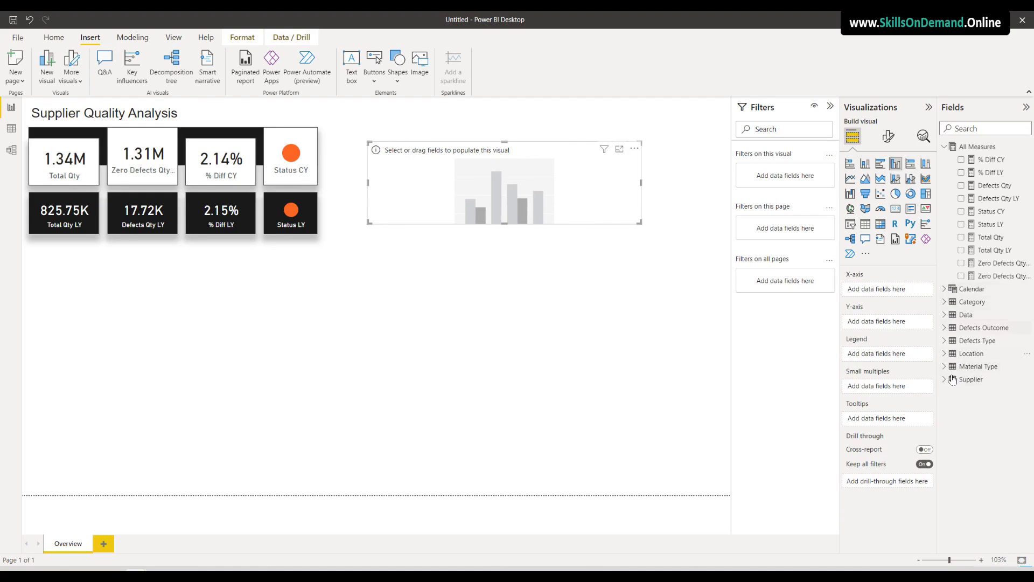
{"action": "left_click", "coordinate": [944, 381]}
{"action": "left_click_drag", "start_coordinate": [989, 393], "coordinate": [887, 294]}
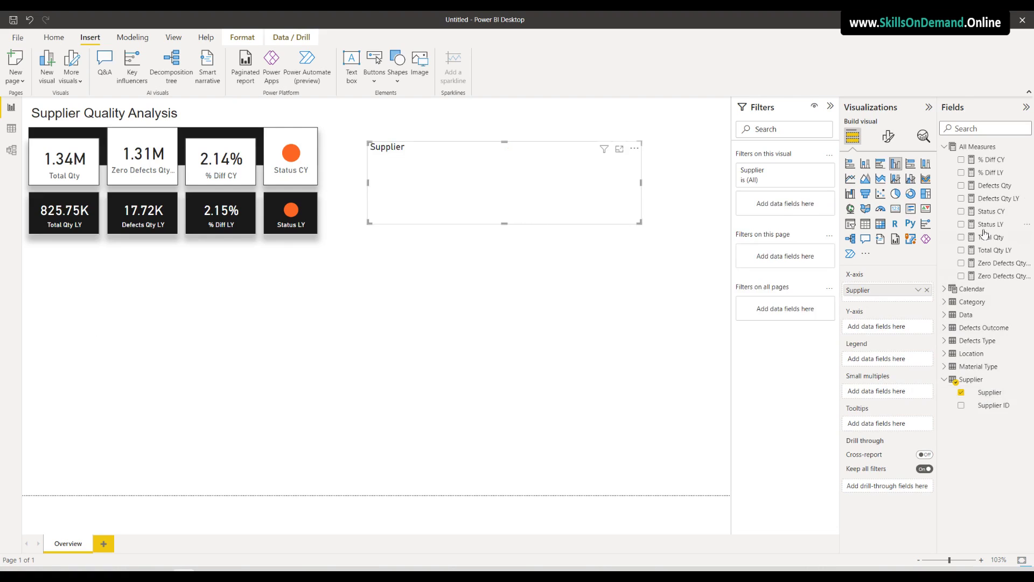
{"action": "left_click_drag", "start_coordinate": [990, 186], "coordinate": [892, 327]}
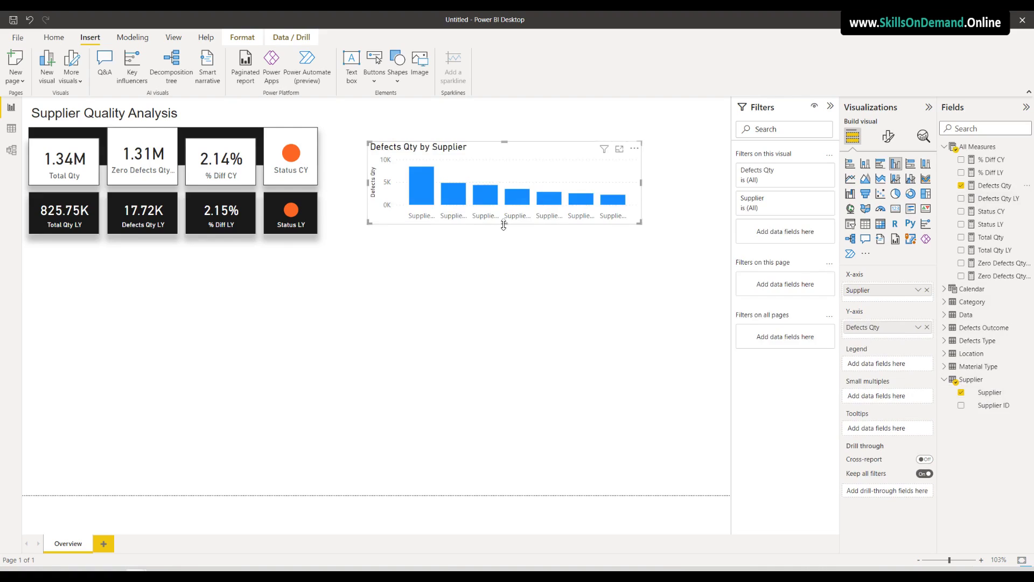
{"action": "left_click_drag", "start_coordinate": [504, 225], "coordinate": [502, 264]}
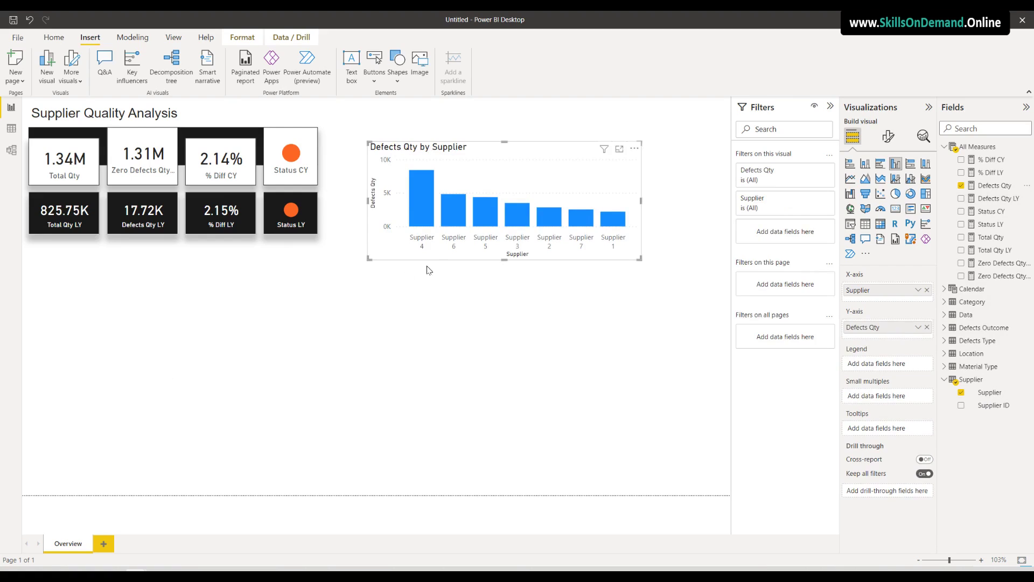
Turn on data labels for the supplier chart with the DIN font
{"action": "left_click", "coordinate": [888, 135]}
{"action": "left_click", "coordinate": [923, 387]}
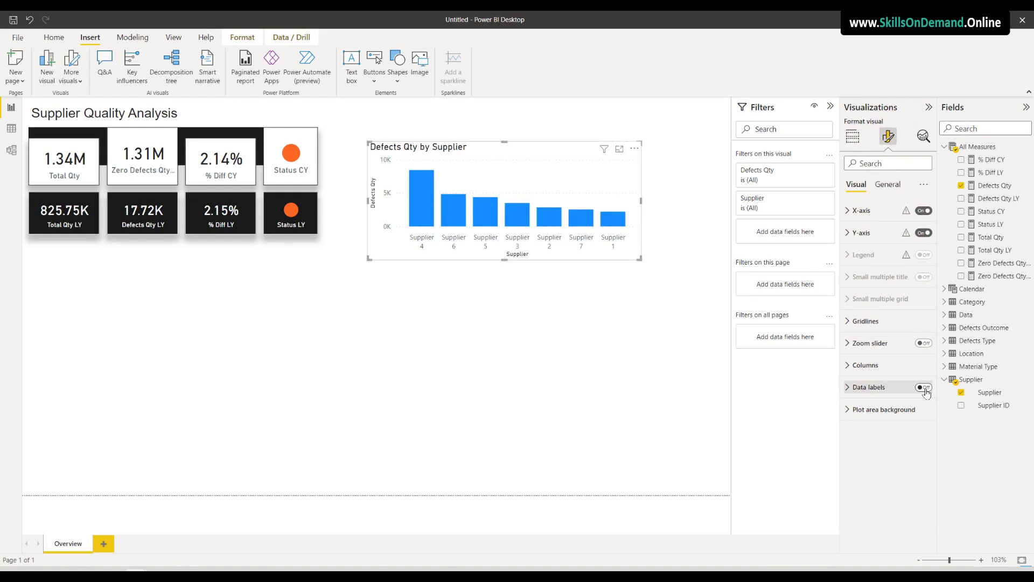
{"action": "left_click", "coordinate": [882, 389]}
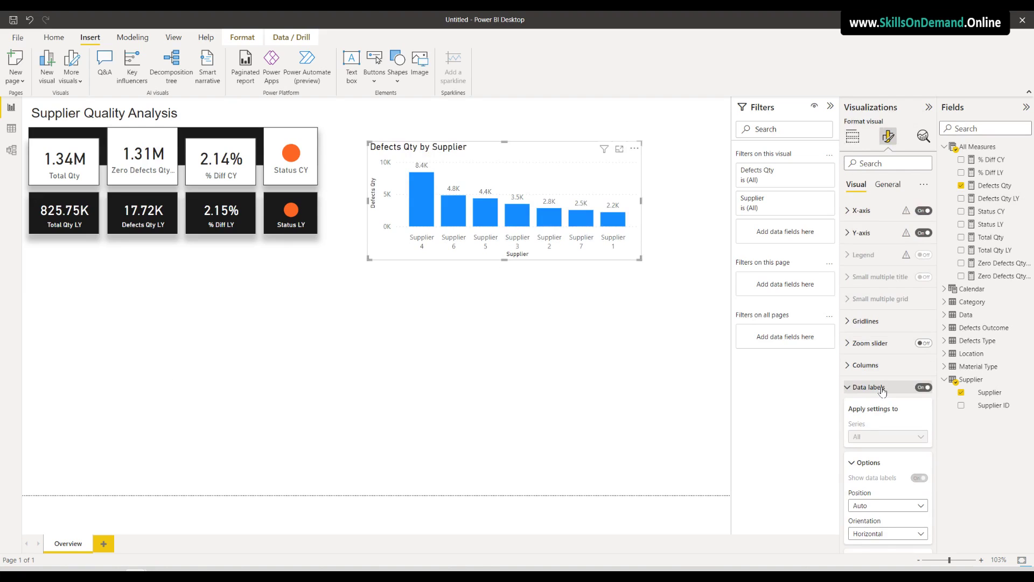
{"action": "scroll", "coordinate": [884, 431], "scroll_direction": "down", "scroll_amount": 2}
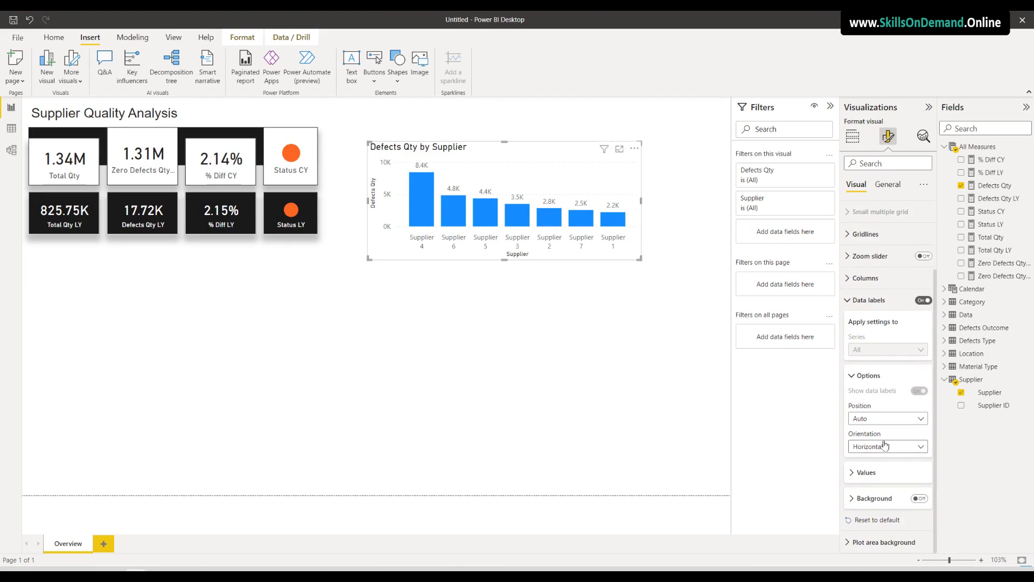
{"action": "left_click", "coordinate": [864, 472]}
{"action": "scroll", "coordinate": [862, 472], "scroll_direction": "down", "scroll_amount": 3}
{"action": "left_click", "coordinate": [892, 356]}
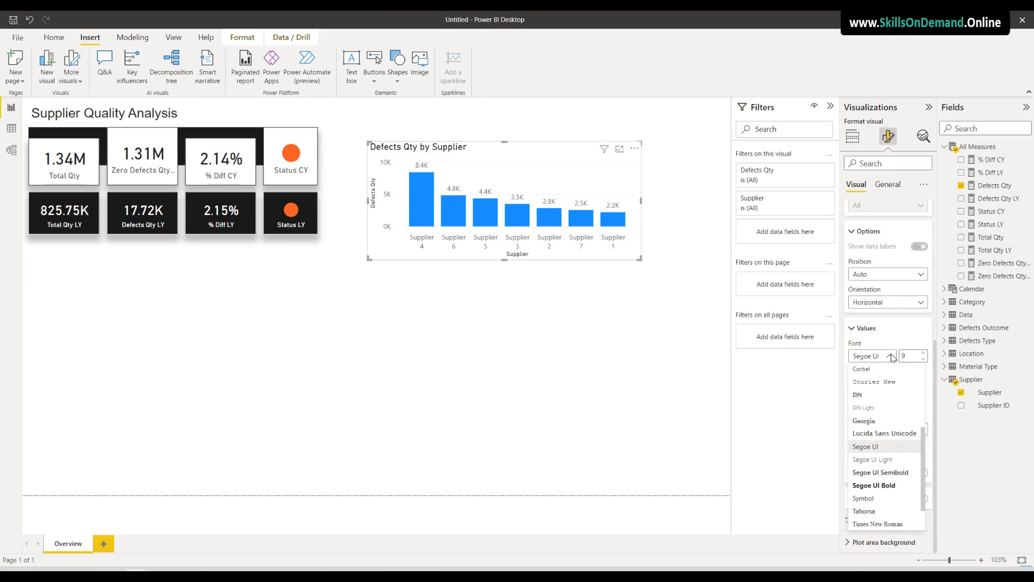
{"action": "left_click", "coordinate": [873, 397]}
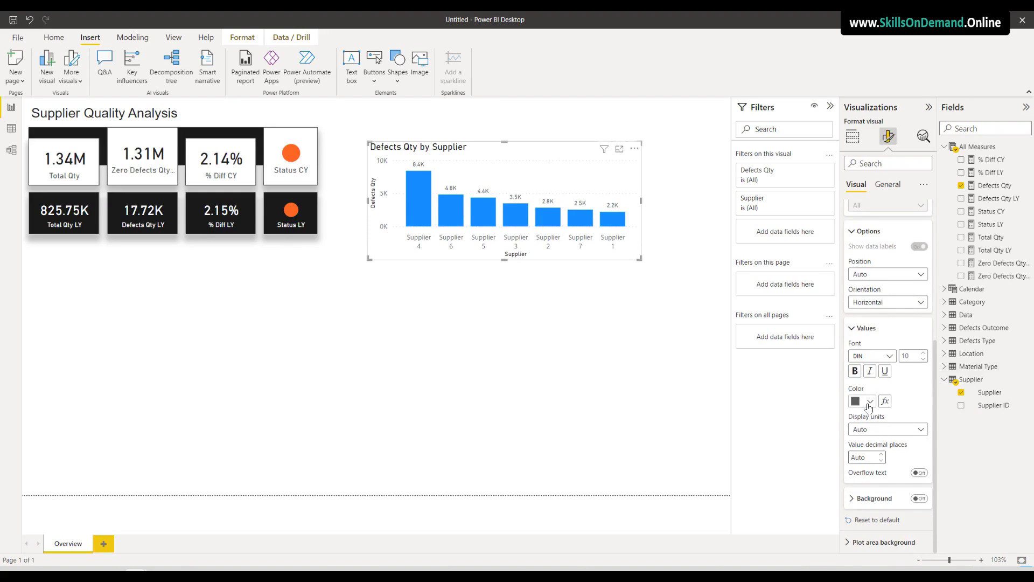
{"action": "scroll", "coordinate": [866, 406], "scroll_direction": "up", "scroll_amount": 5}
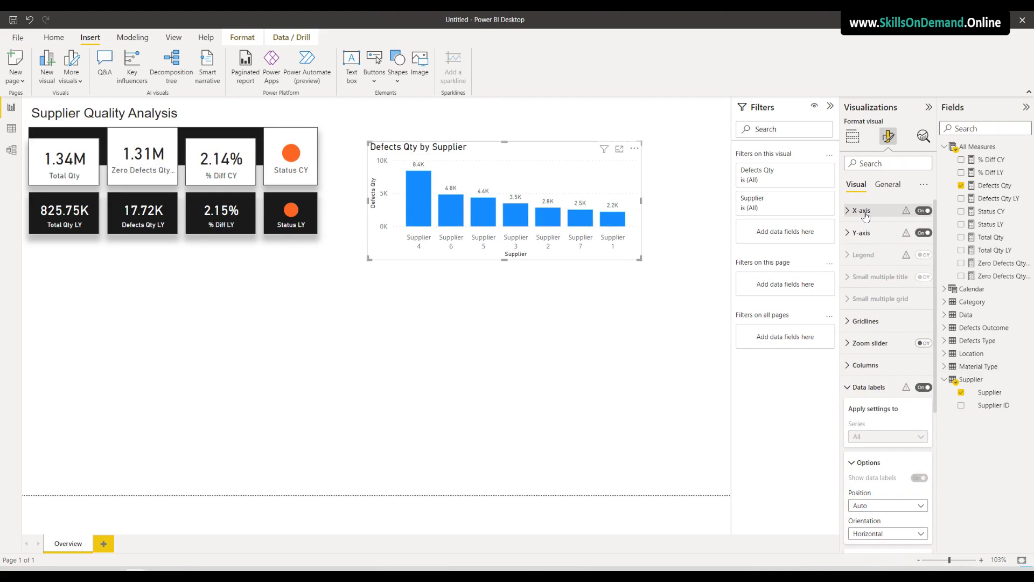
Hide both axis titles and set axis fonts to DIN, with Y-axis values at size 10
{"action": "left_click", "coordinate": [862, 210]}
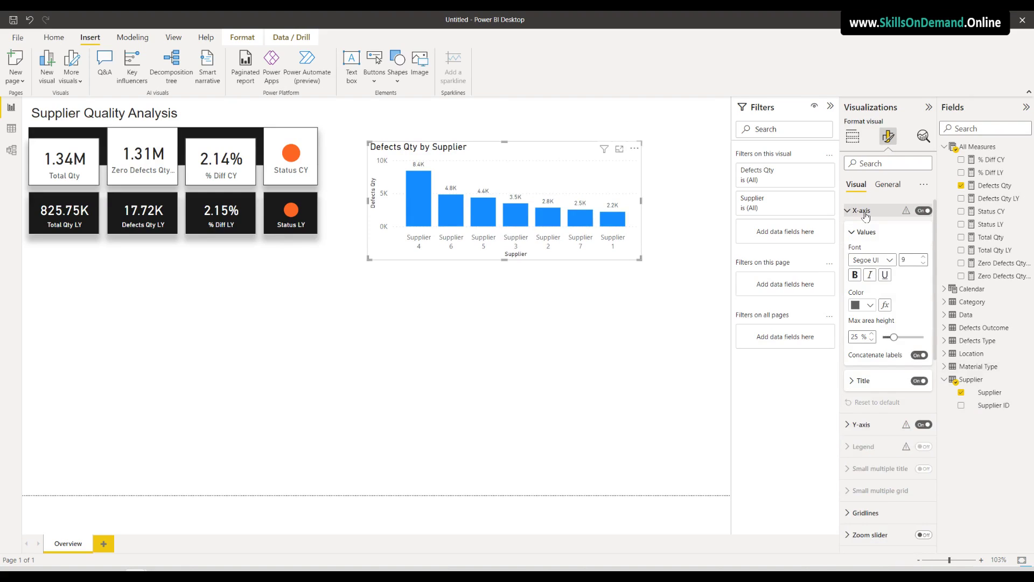
{"action": "left_click", "coordinate": [919, 381]}
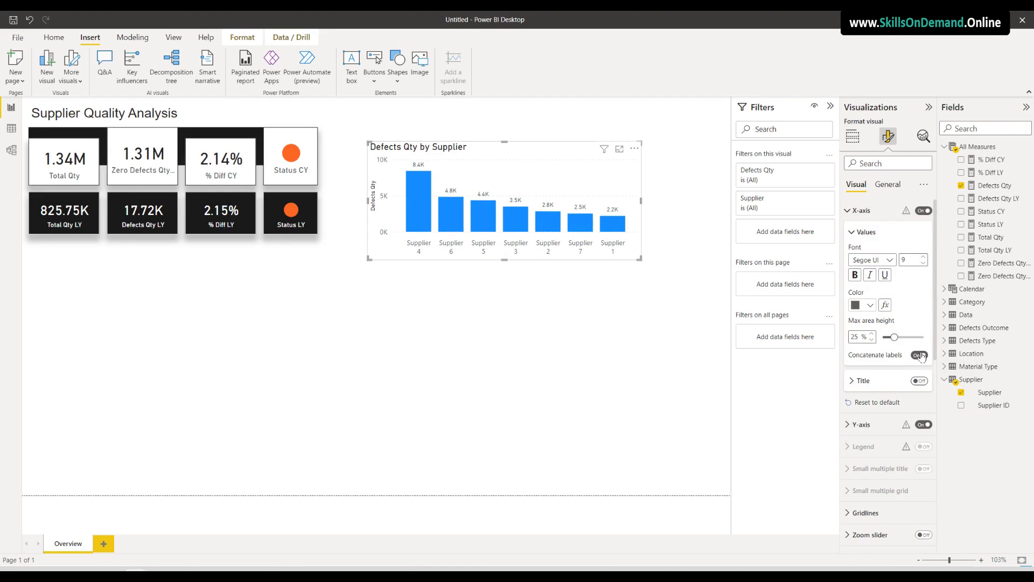
{"action": "left_click", "coordinate": [889, 261]}
{"action": "left_click", "coordinate": [862, 294]}
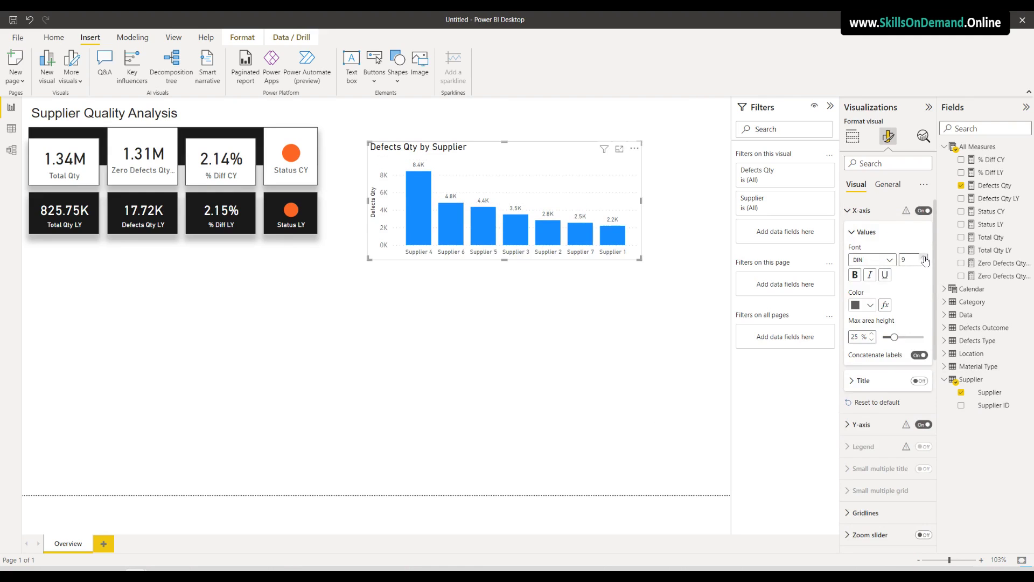
{"action": "left_click", "coordinate": [867, 425]}
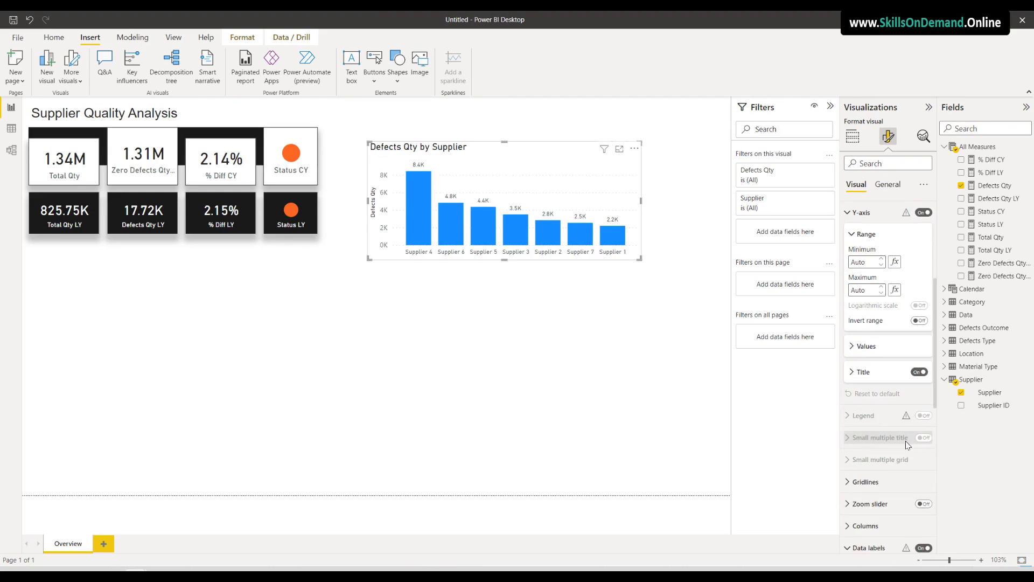
{"action": "left_click", "coordinate": [919, 372]}
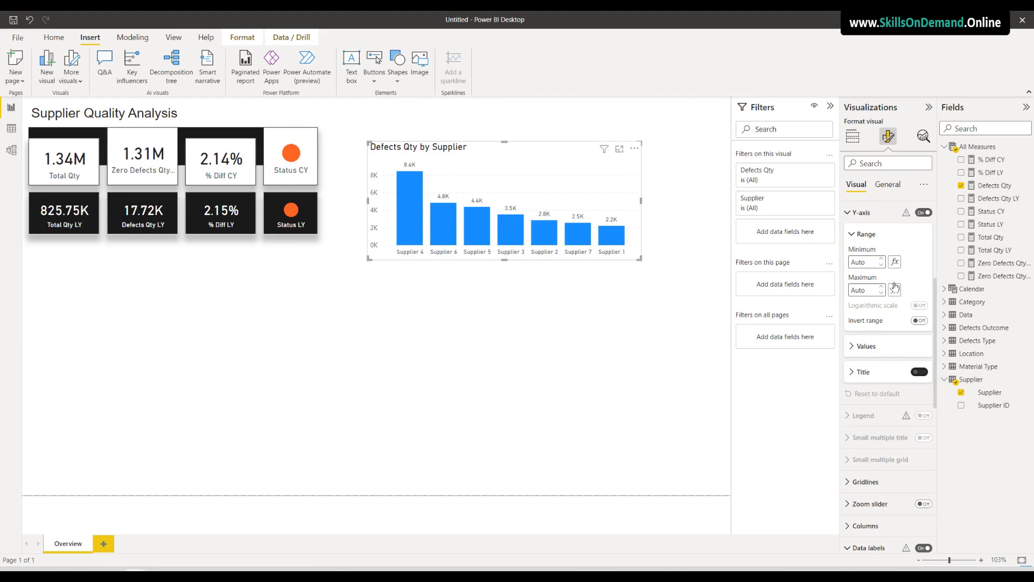
{"action": "left_click", "coordinate": [881, 356]}
{"action": "left_click", "coordinate": [882, 374]}
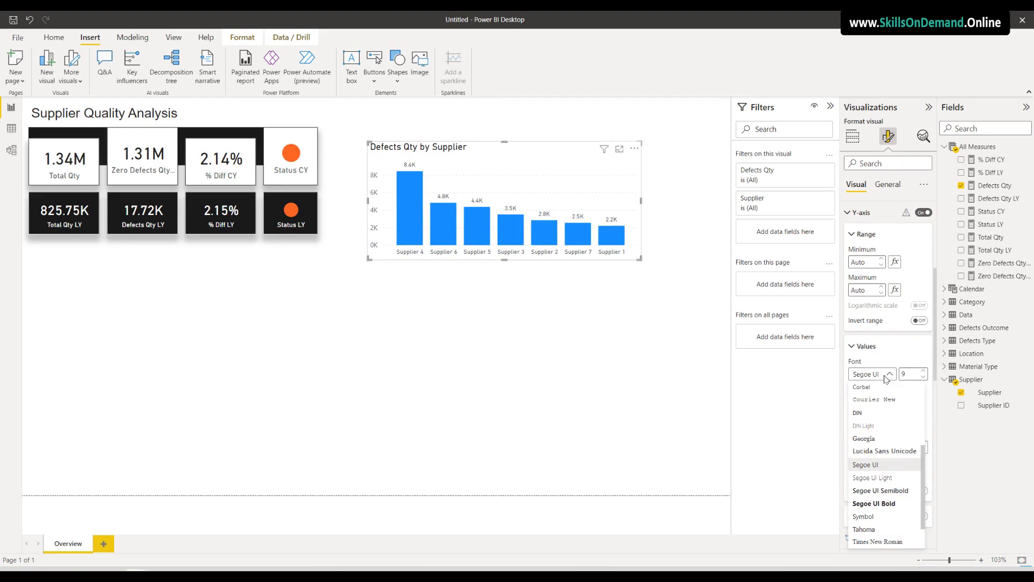
{"action": "left_click", "coordinate": [867, 412]}
{"action": "left_click", "coordinate": [922, 371]}
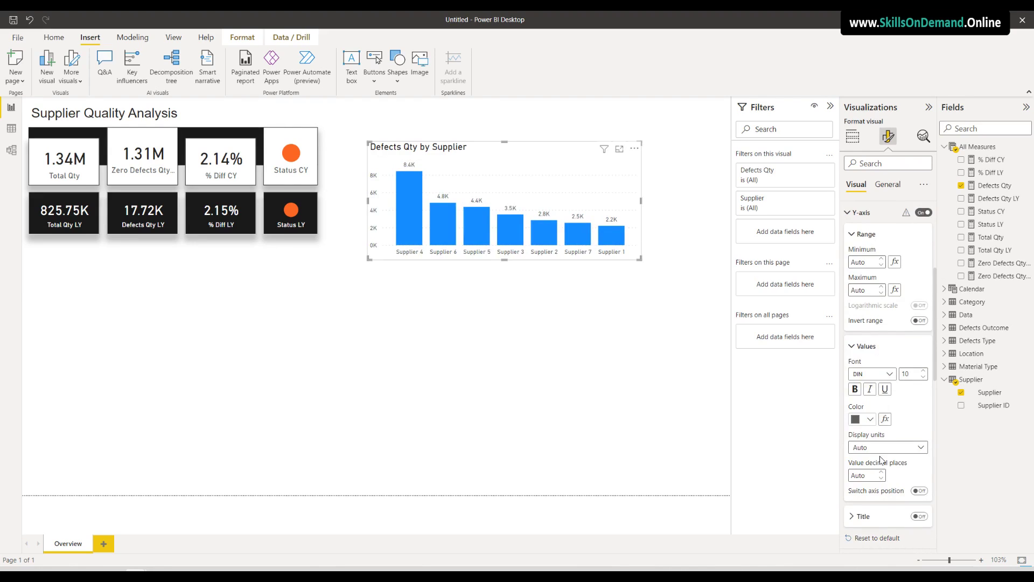
{"action": "scroll", "coordinate": [905, 469], "scroll_direction": "down", "scroll_amount": 5}
{"action": "scroll", "coordinate": [906, 470], "scroll_direction": "down", "scroll_amount": 3}
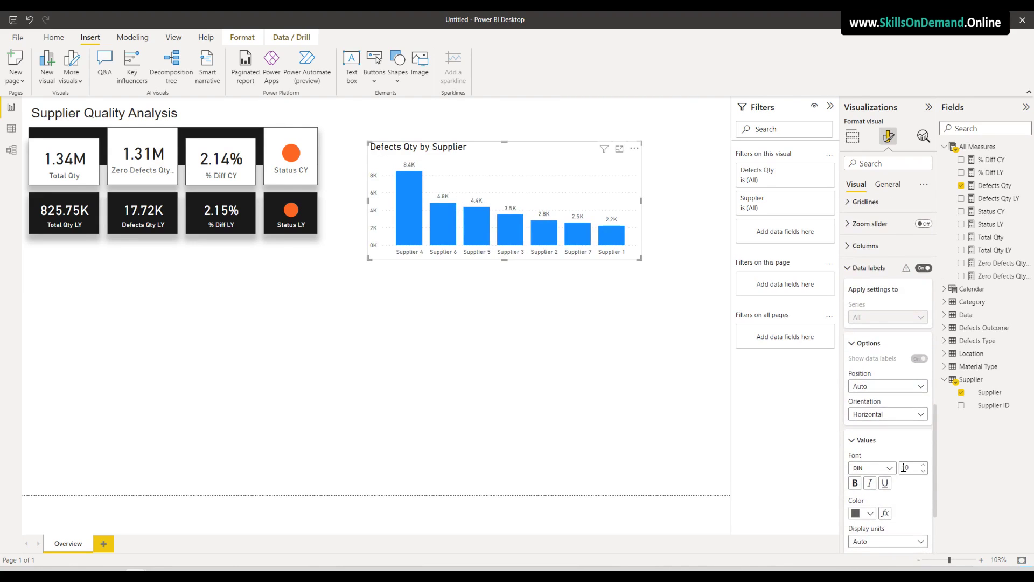
{"action": "scroll", "coordinate": [903, 469], "scroll_direction": "up", "scroll_amount": 8}
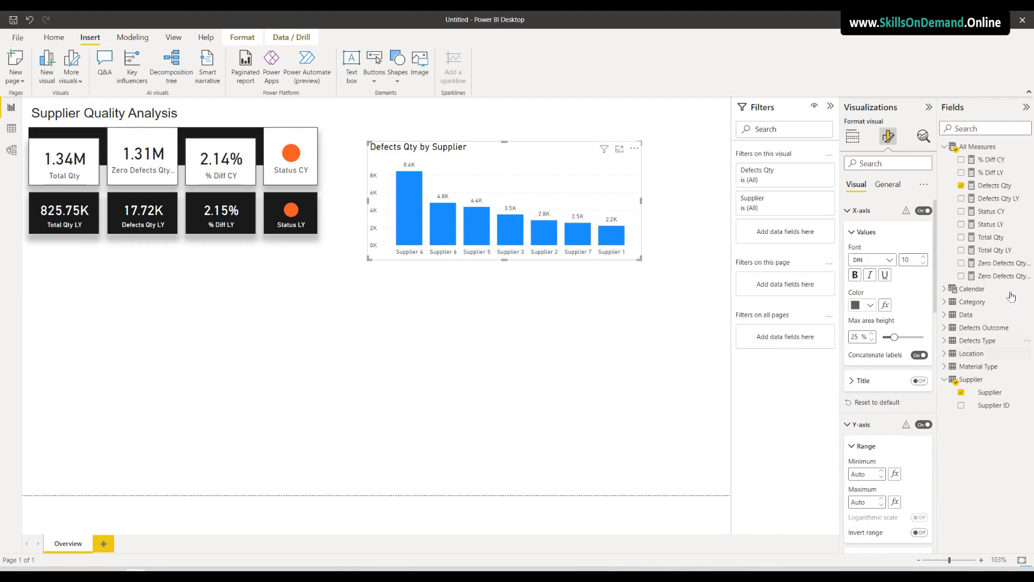
Set the chart title font size to 12
{"action": "left_click", "coordinate": [888, 185]}
{"action": "left_click", "coordinate": [876, 233]}
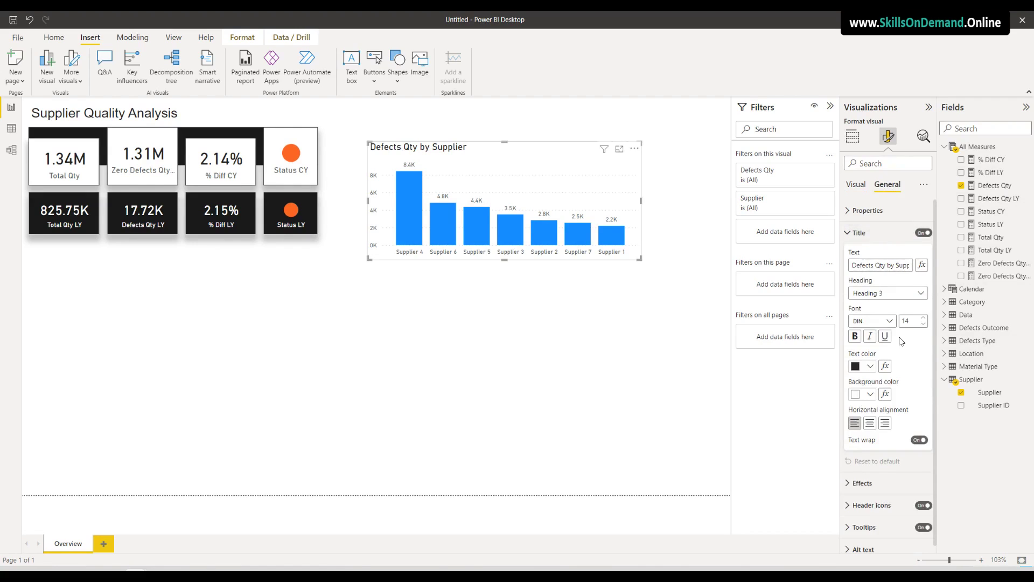
{"action": "left_click", "coordinate": [924, 324]}
{"action": "left_click", "coordinate": [923, 324]}
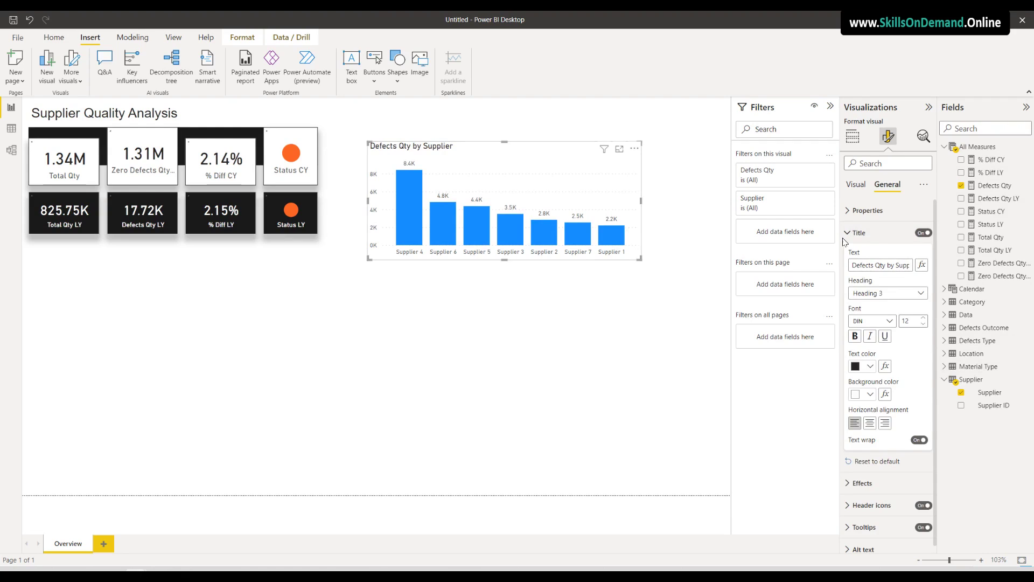
{"action": "left_click", "coordinate": [862, 483]}
{"action": "scroll", "coordinate": [897, 457], "scroll_direction": "down", "scroll_amount": 2}
{"action": "scroll", "coordinate": [897, 458], "scroll_direction": "down", "scroll_amount": 2}
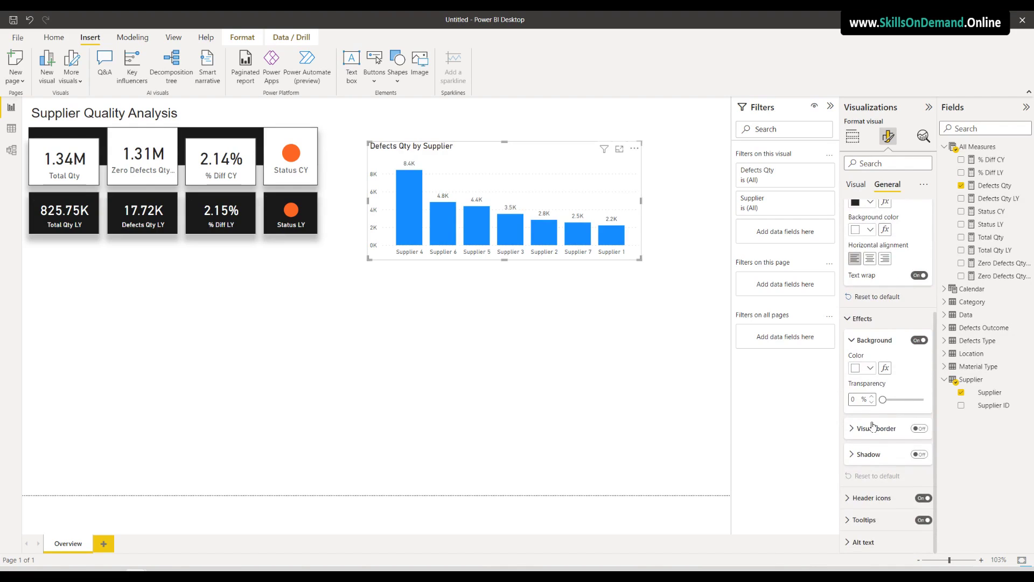
{"action": "scroll", "coordinate": [873, 426], "scroll_direction": "up", "scroll_amount": 4}
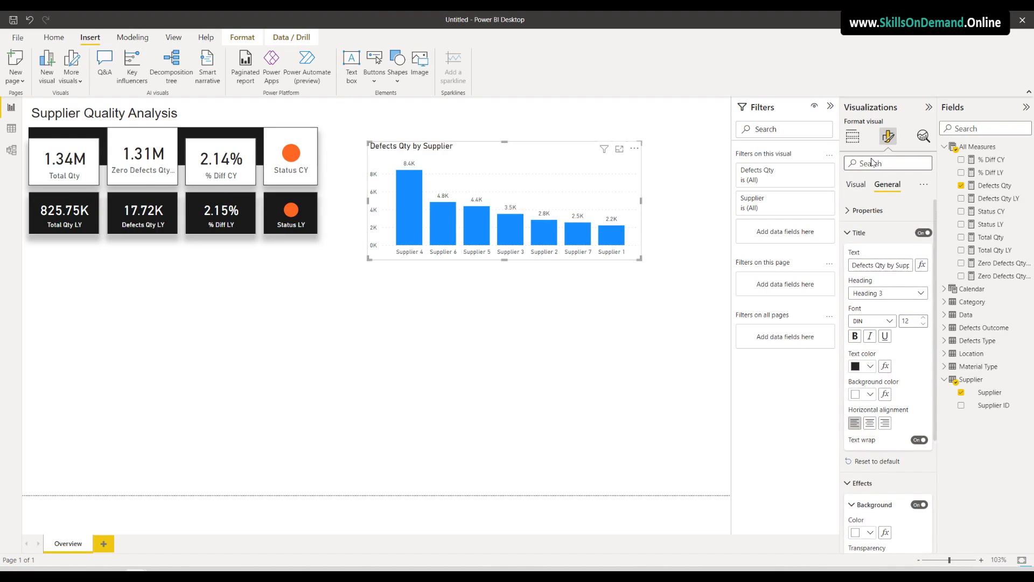
{"action": "left_click", "coordinate": [857, 185]}
{"action": "scroll", "coordinate": [886, 349], "scroll_direction": "down", "scroll_amount": 2}
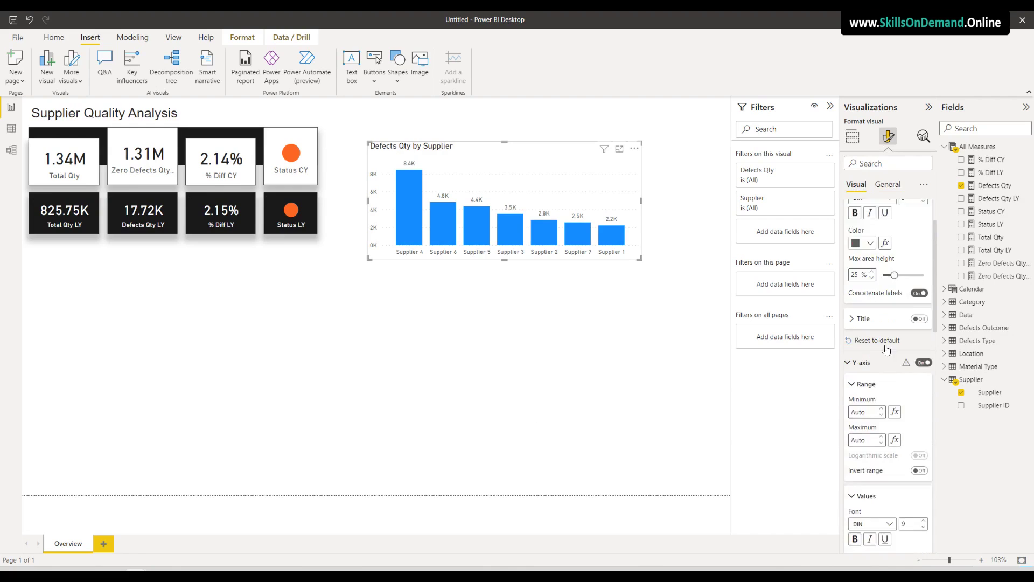
{"action": "scroll", "coordinate": [886, 350], "scroll_direction": "down", "scroll_amount": 6}
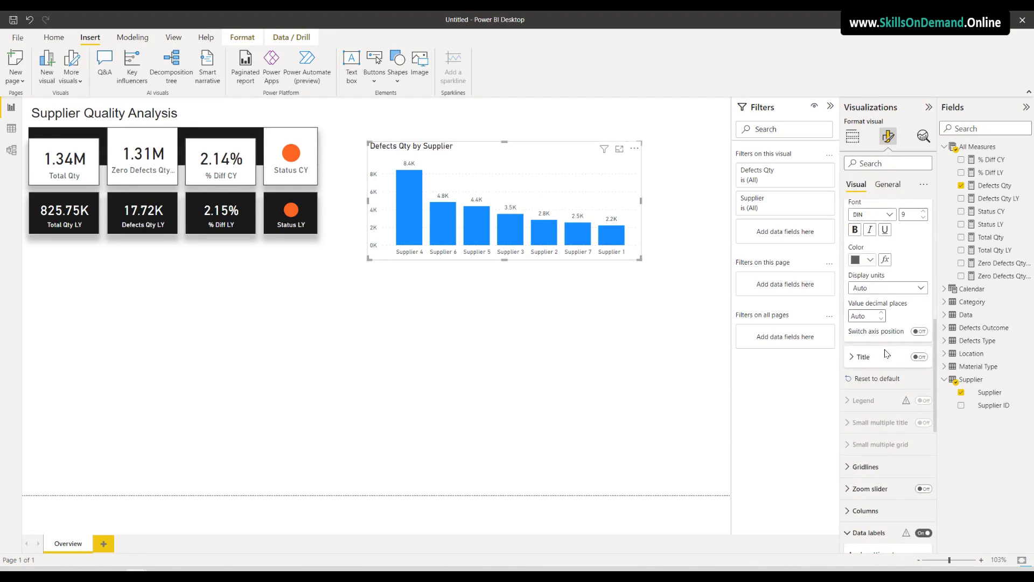
{"action": "scroll", "coordinate": [886, 354], "scroll_direction": "down", "scroll_amount": 6}
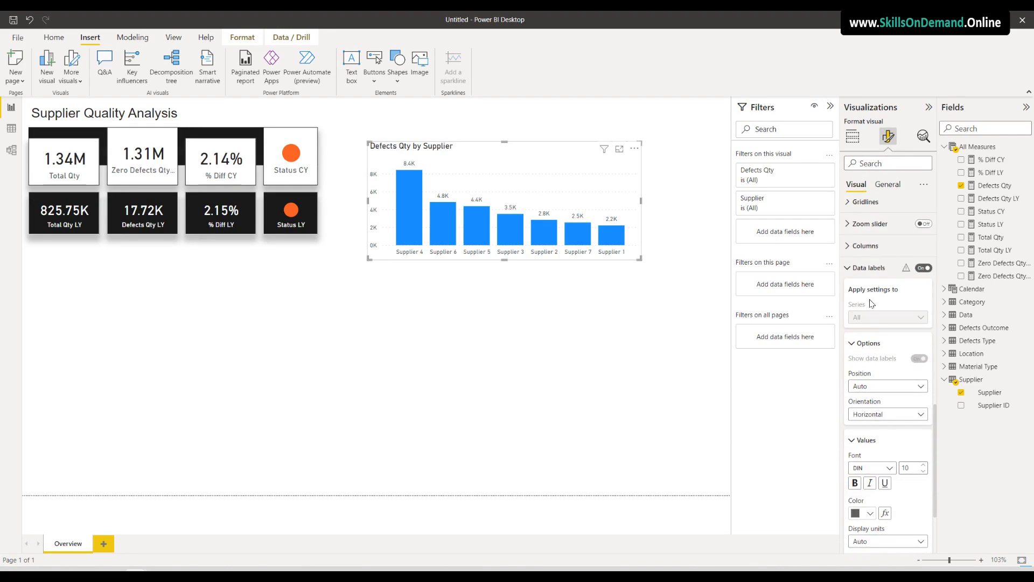
{"action": "left_click", "coordinate": [866, 246]}
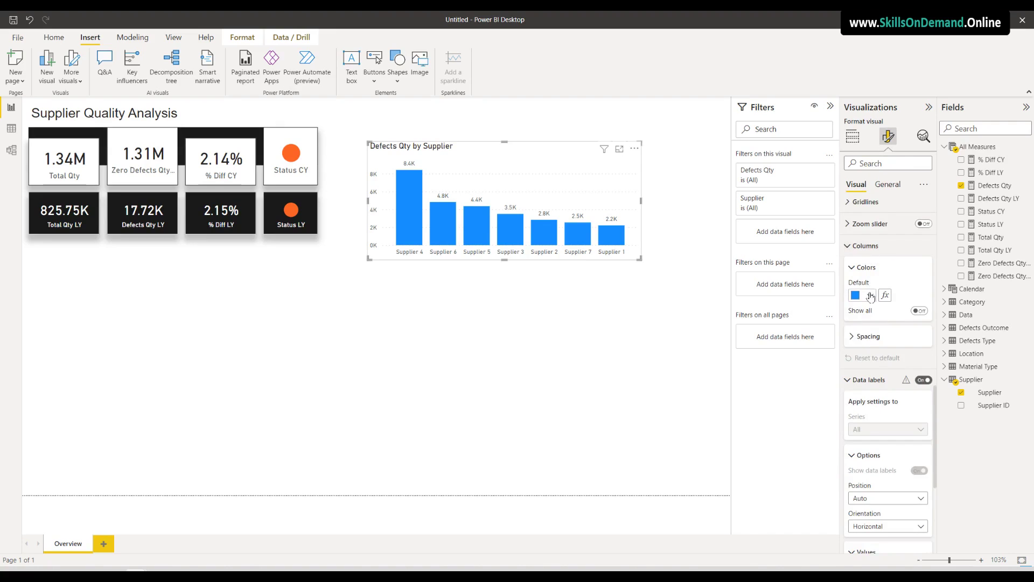
Color the bars orange and add a drop shadow positioned at the bottom of the chart
{"action": "left_click", "coordinate": [871, 296]}
{"action": "left_click", "coordinate": [923, 391]}
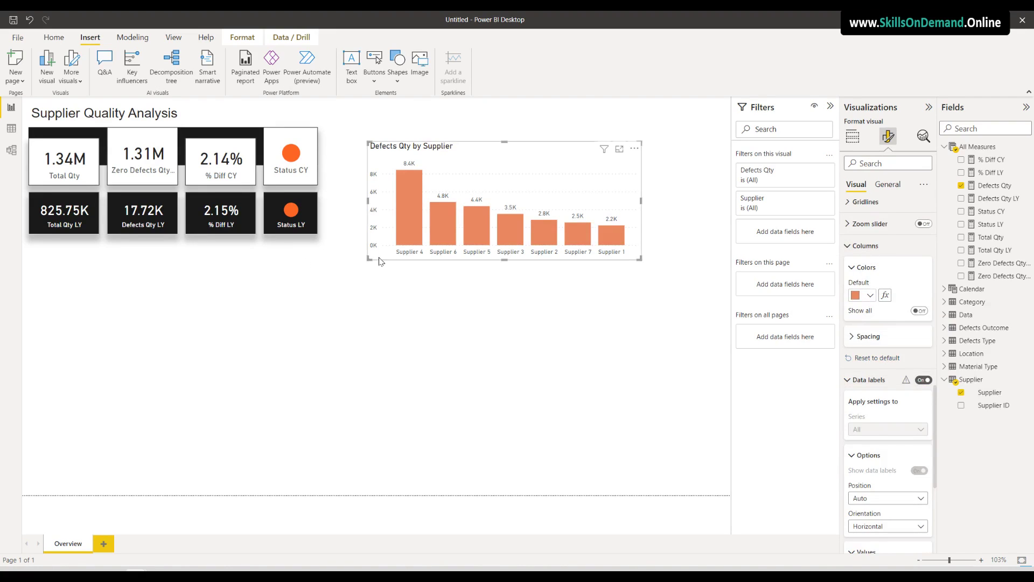
{"action": "left_click", "coordinate": [890, 185]}
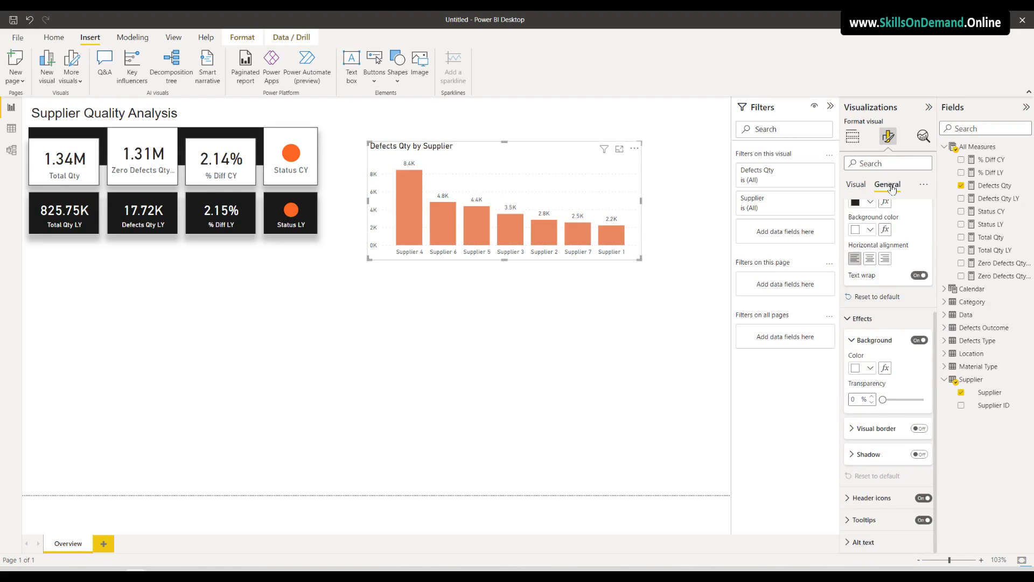
{"action": "left_click", "coordinate": [920, 455]}
{"action": "left_click", "coordinate": [870, 455]}
{"action": "scroll", "coordinate": [881, 499], "scroll_direction": "down", "scroll_amount": 3}
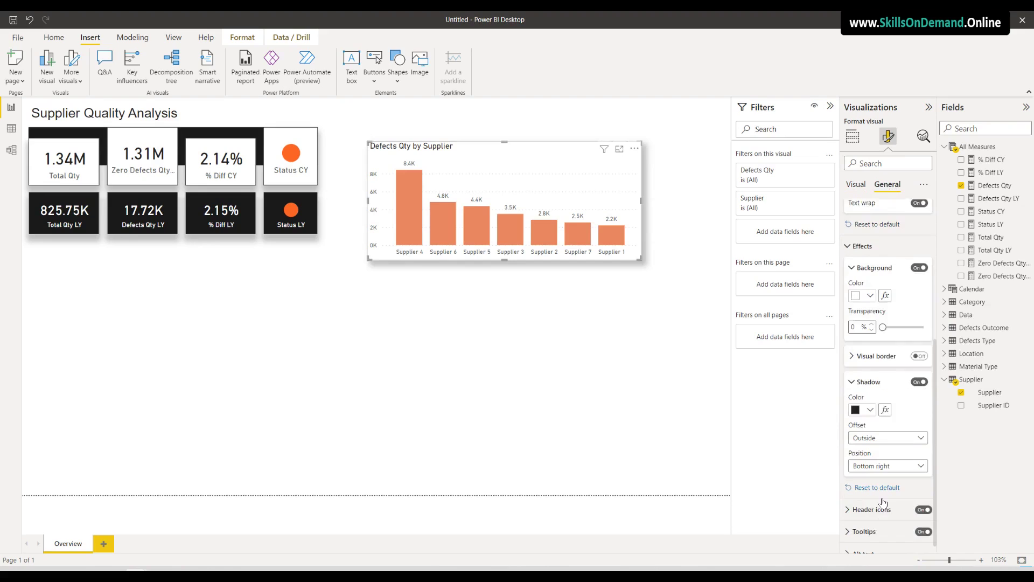
{"action": "left_click", "coordinate": [888, 458]}
{"action": "left_click", "coordinate": [873, 342]}
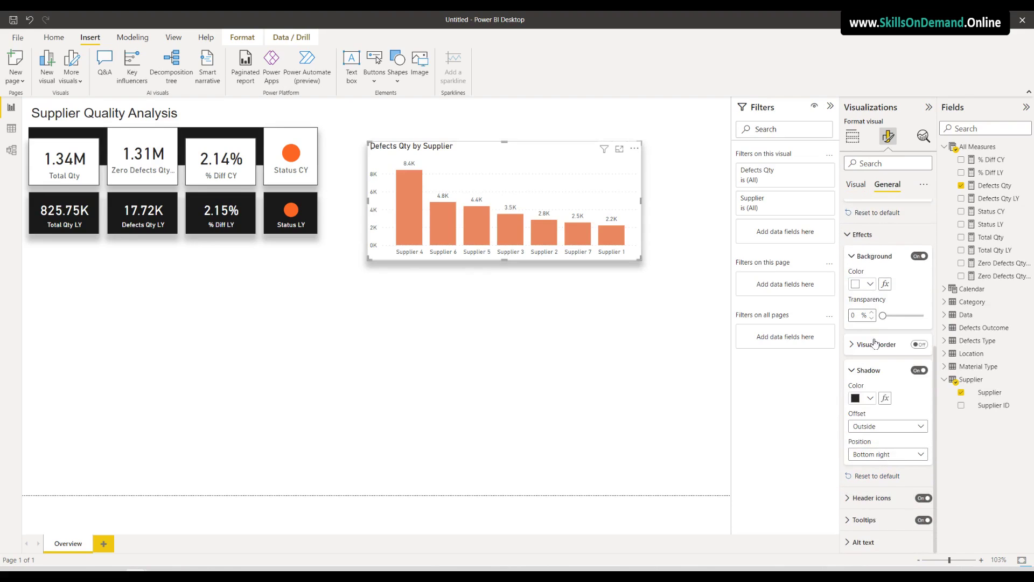
Add a 'Black, 20% lighter' border to the chart and move it up beside the KPI cards
{"action": "left_click", "coordinate": [919, 345]}
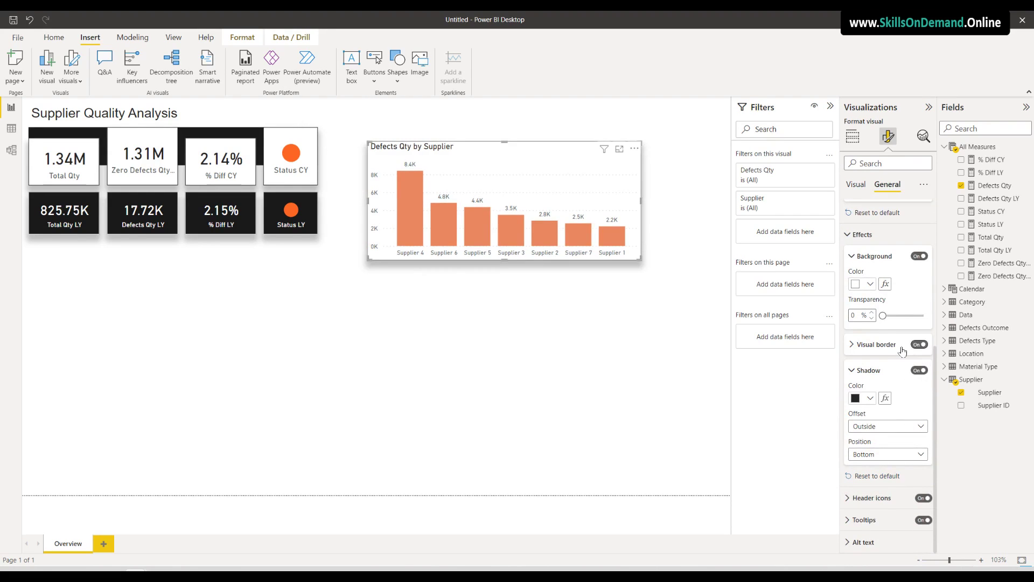
{"action": "left_click", "coordinate": [884, 351]}
{"action": "left_click", "coordinate": [871, 373]}
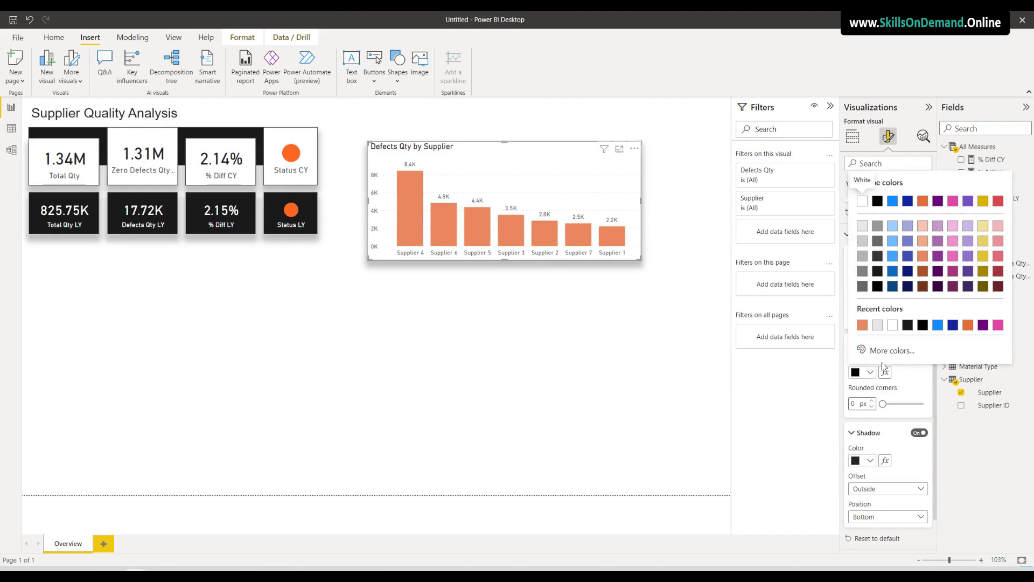
{"action": "left_click", "coordinate": [877, 273]}
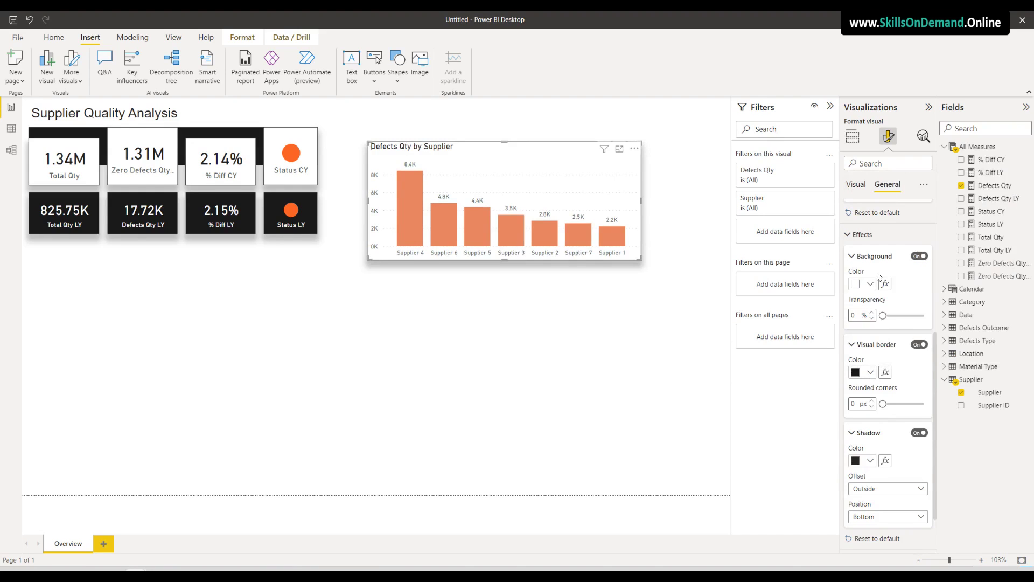
{"action": "left_click", "coordinate": [438, 314]}
{"action": "left_click_drag", "start_coordinate": [429, 257], "coordinate": [384, 228]}
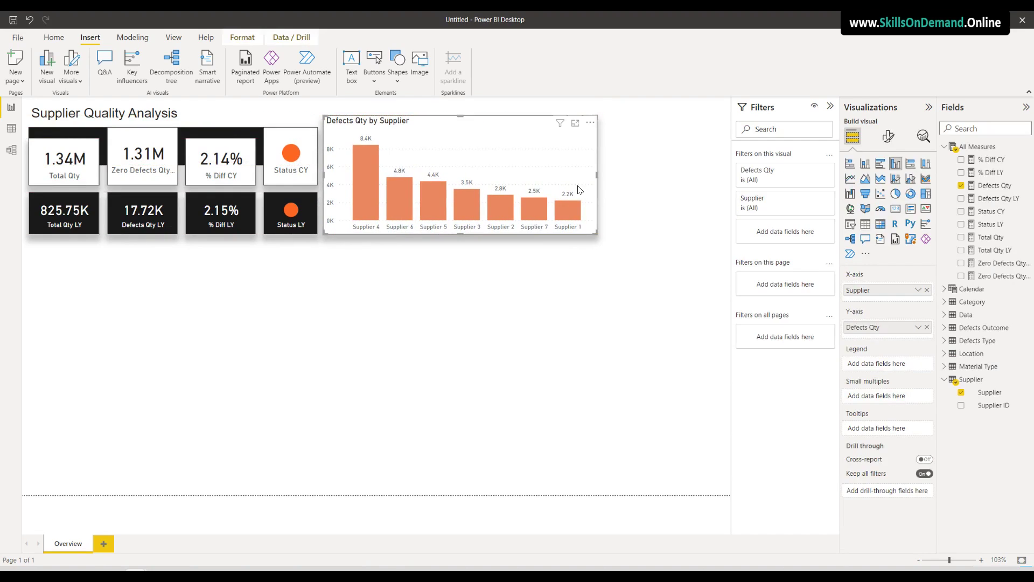
Narrow the Defects Qty by Supplier chart slightly by dragging its right edge left
{"action": "left_click_drag", "start_coordinate": [598, 175], "coordinate": [574, 185]}
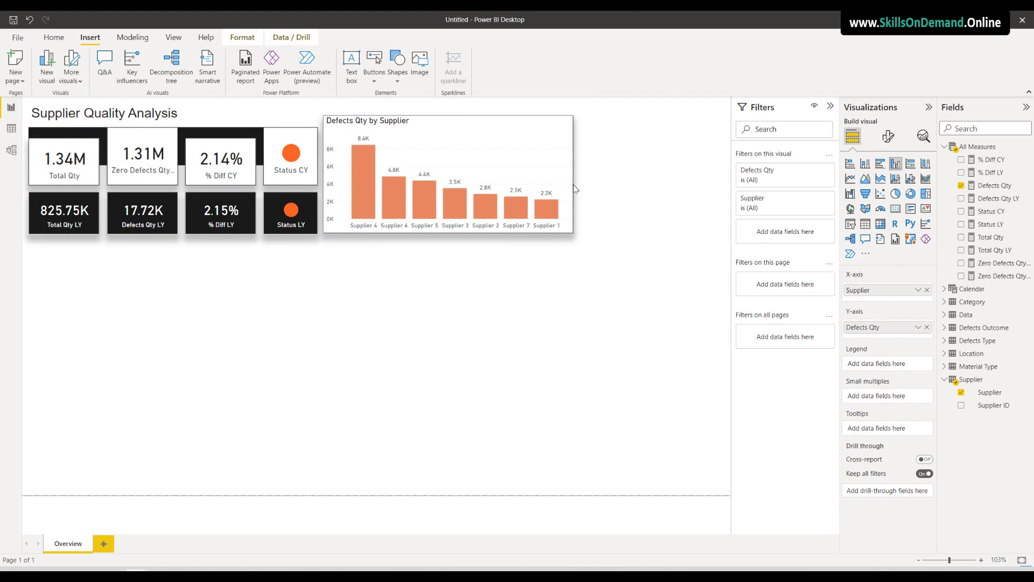
{"action": "left_click", "coordinate": [482, 305]}
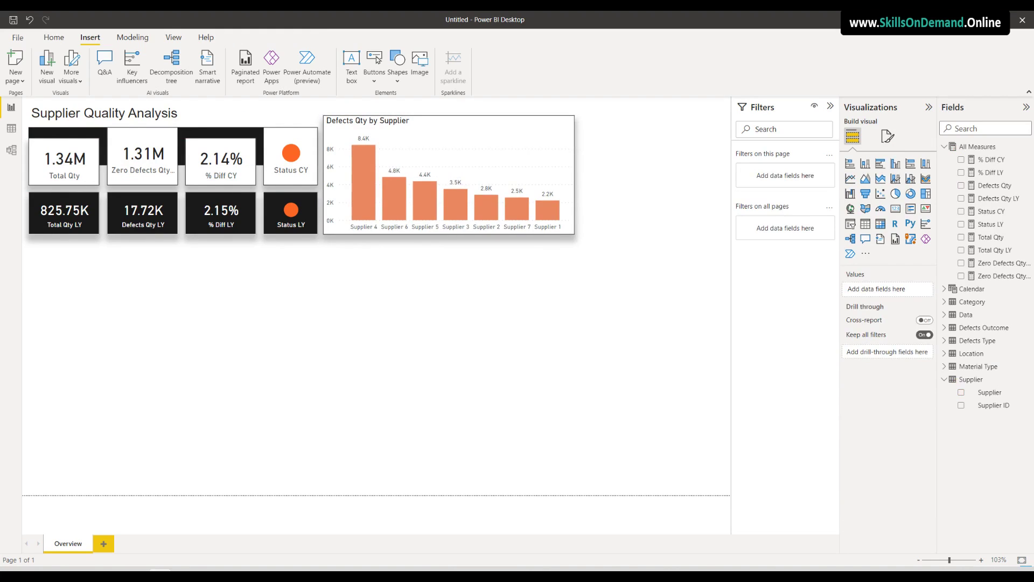
{"action": "left_click", "coordinate": [349, 233]}
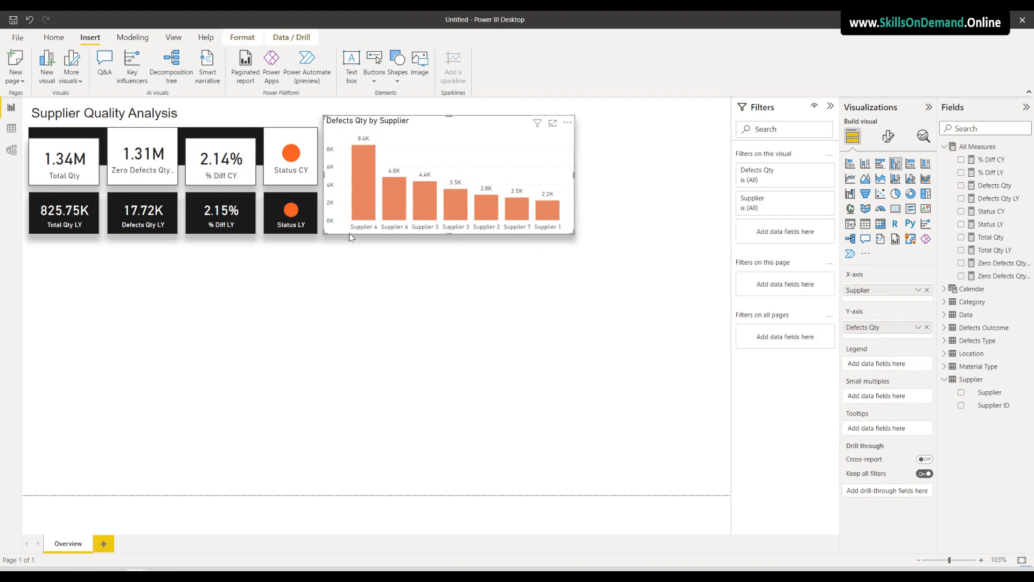
Duplicate the supplier chart below the original and clear its Supplier and Defects Qty fields
{"action": "key", "text": "ctrl+c"}
{"action": "key", "text": "ctrl+v"}
{"action": "left_click_drag", "start_coordinate": [350, 235], "coordinate": [371, 343]}
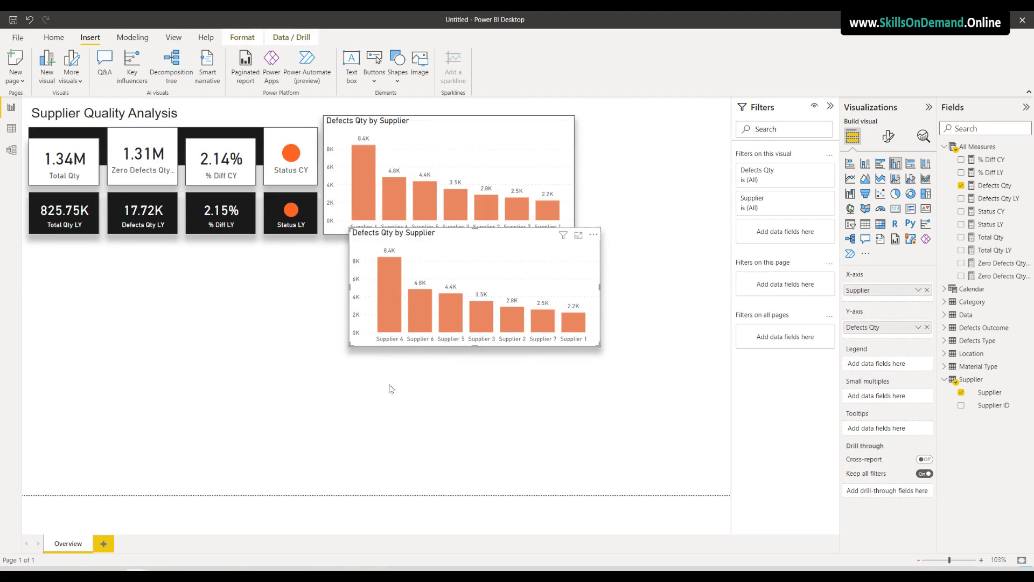
{"action": "left_click", "coordinate": [927, 290]}
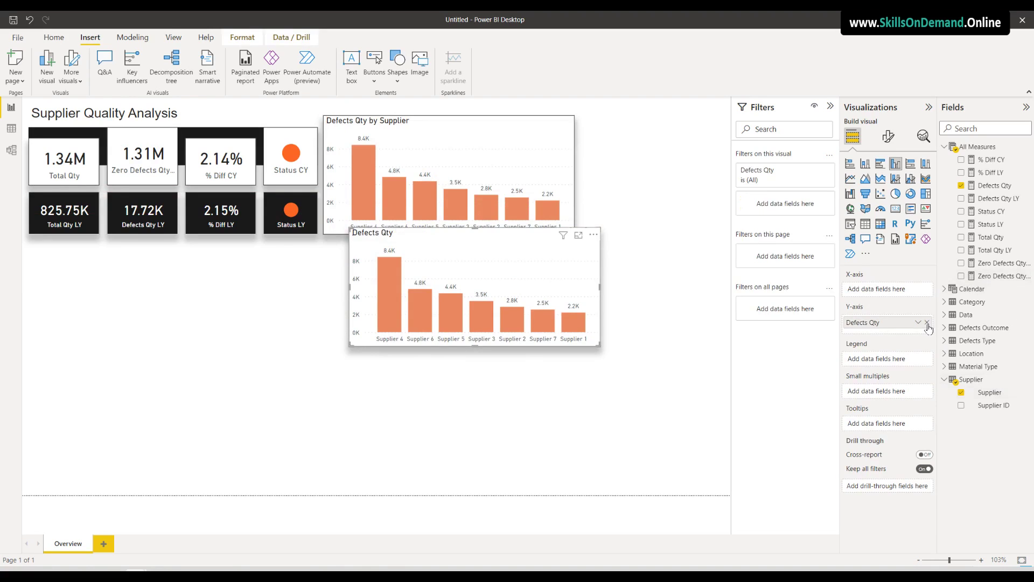
{"action": "left_click", "coordinate": [927, 323]}
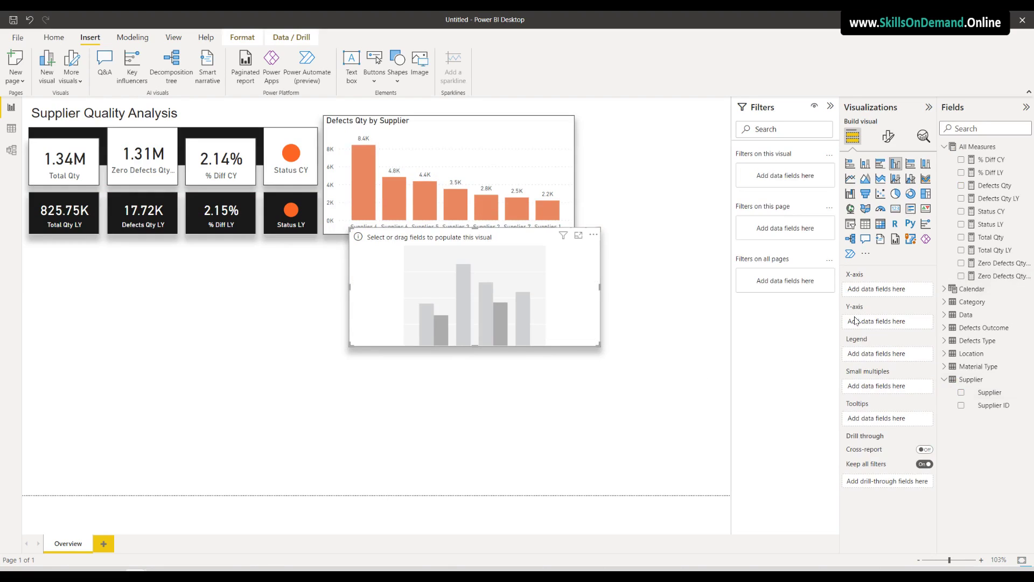
Put Defects Outcome and Month on the copy's X-axis and Defects Qty on its Y-axis
{"action": "left_click", "coordinate": [945, 330]}
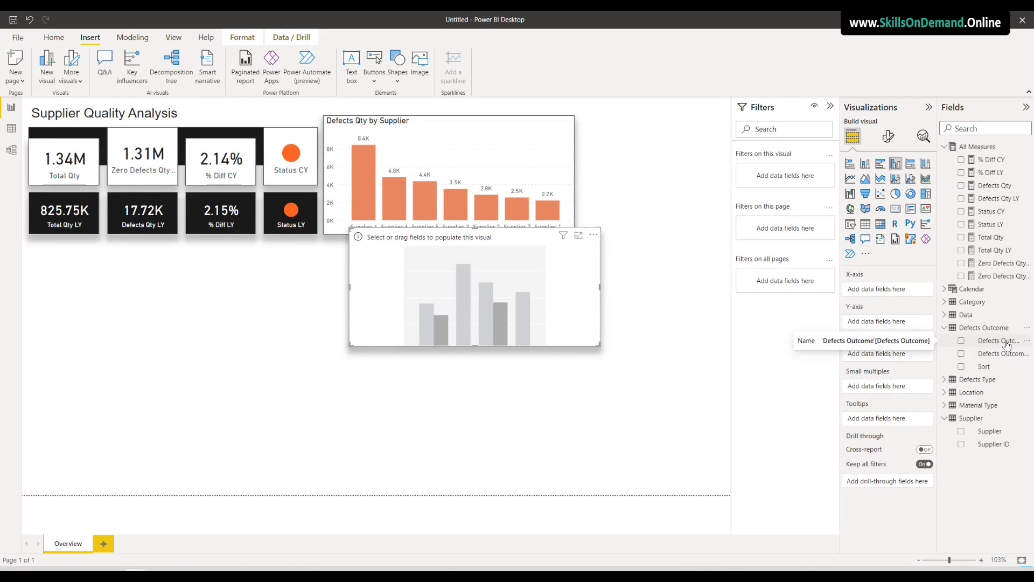
{"action": "left_click_drag", "start_coordinate": [1007, 345], "coordinate": [903, 294]}
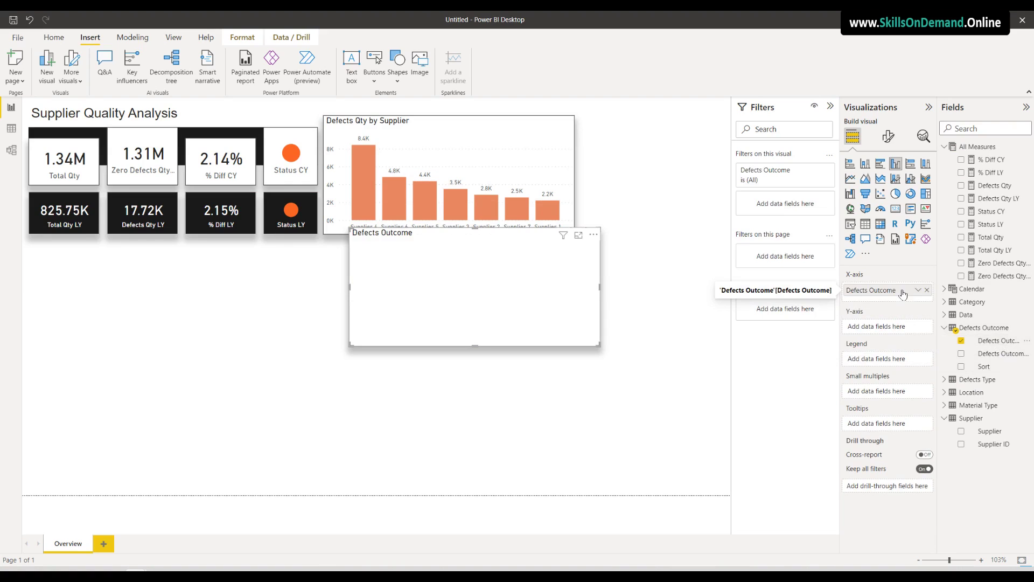
{"action": "left_click", "coordinate": [946, 290]}
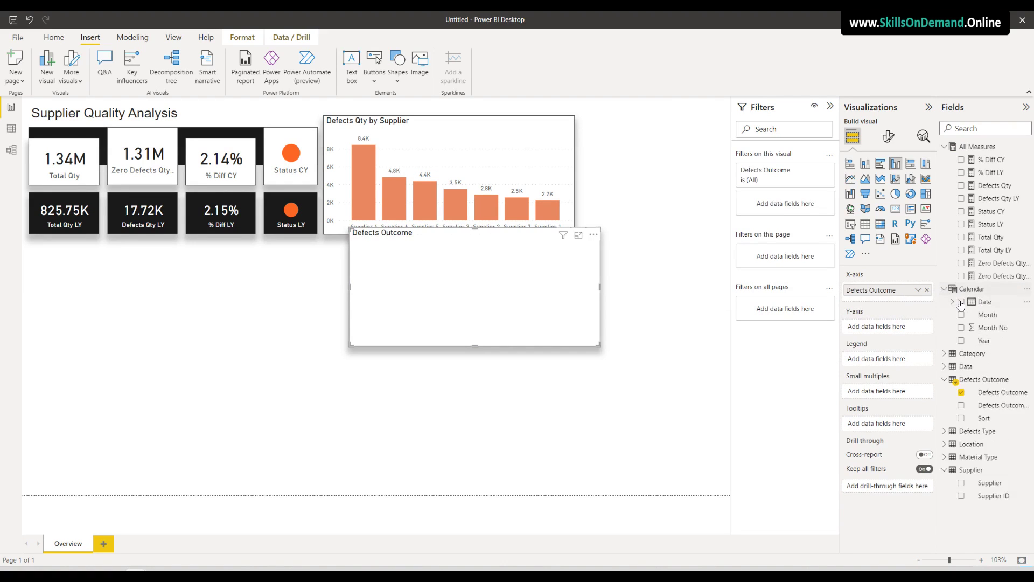
{"action": "left_click_drag", "start_coordinate": [988, 315], "coordinate": [887, 306]}
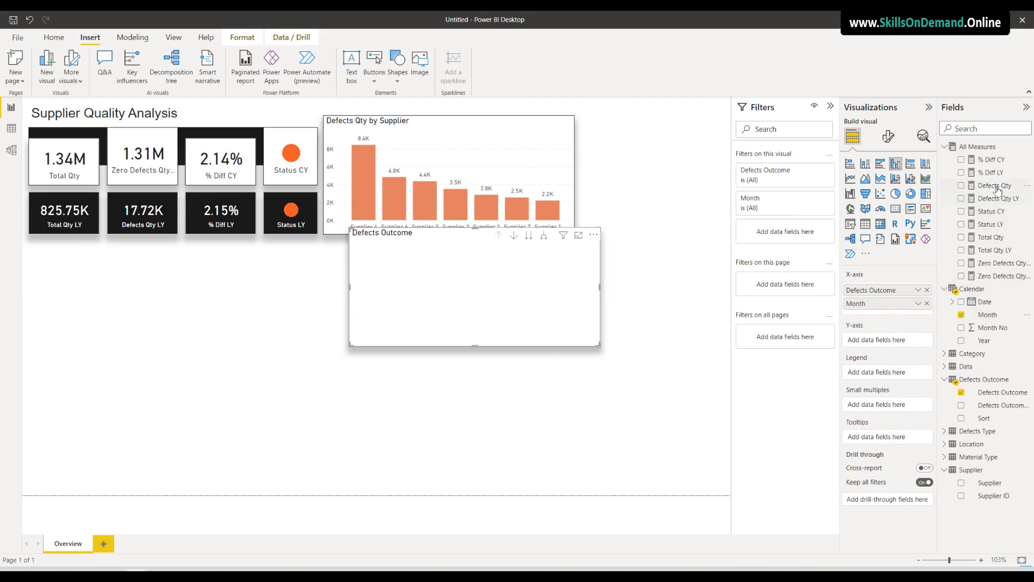
{"action": "left_click_drag", "start_coordinate": [998, 189], "coordinate": [907, 340]}
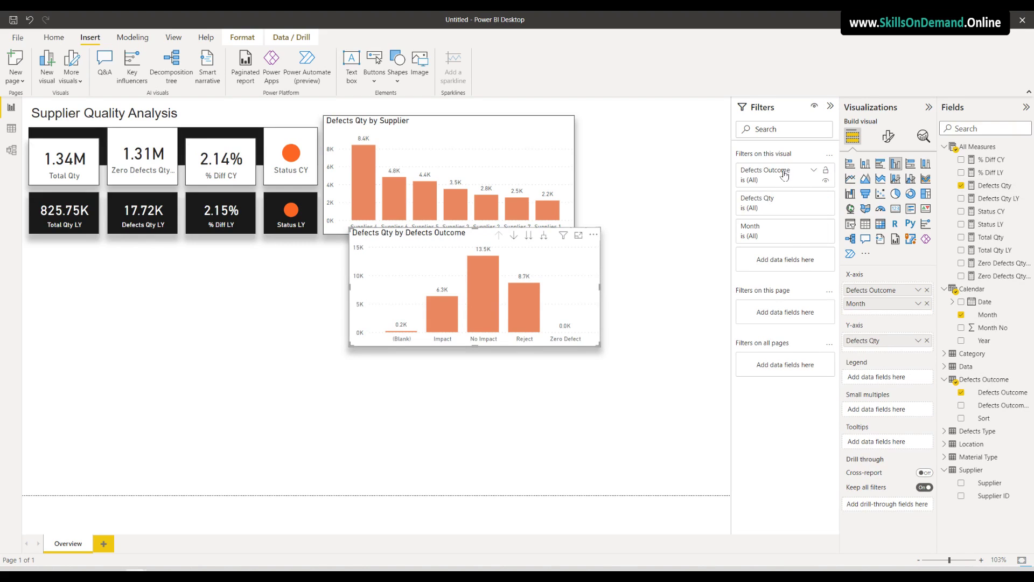
Filter the Defects Outcome chart to every value except (Blank)
{"action": "left_click", "coordinate": [813, 201]}
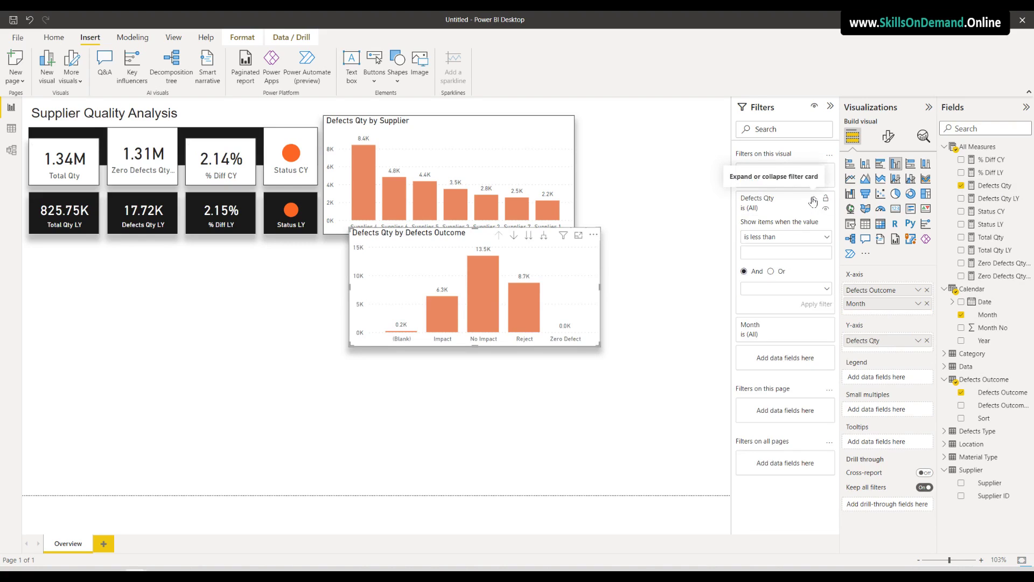
{"action": "left_click", "coordinate": [813, 201]}
{"action": "left_click", "coordinate": [813, 173]}
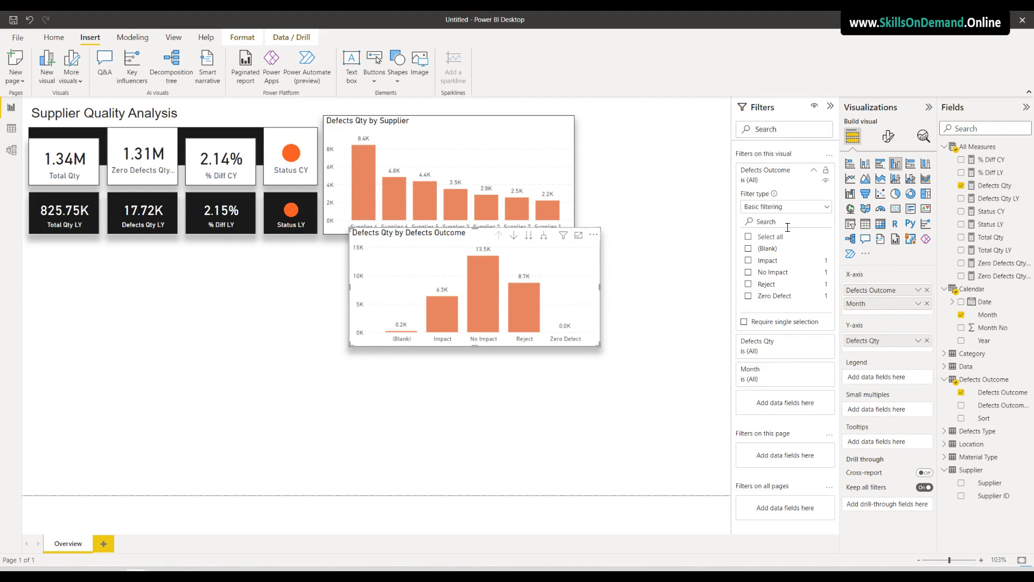
{"action": "left_click", "coordinate": [748, 236]}
{"action": "left_click", "coordinate": [748, 249]}
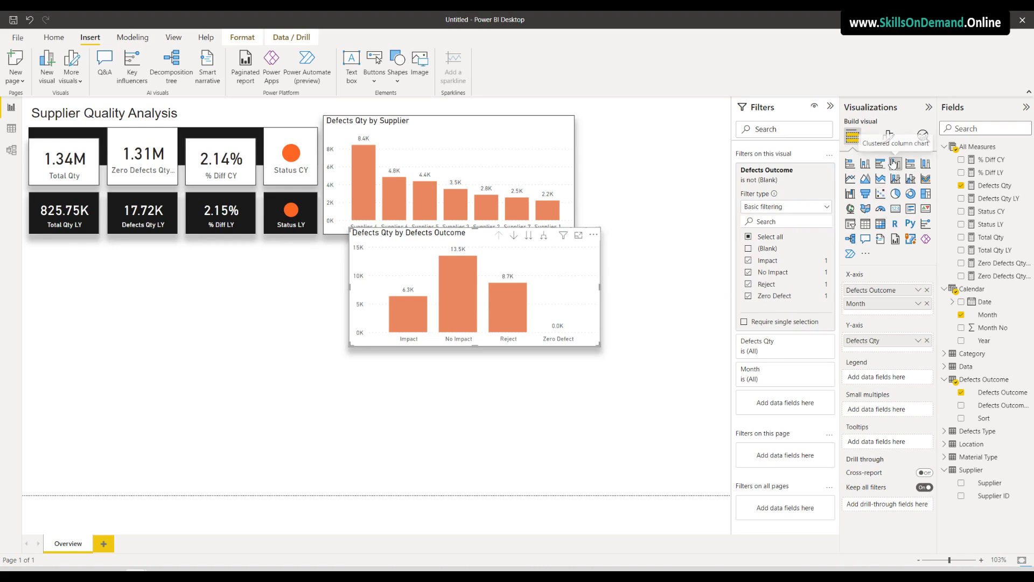
Turn on separate colours for each Defects Outcome column
{"action": "left_click", "coordinate": [889, 139]}
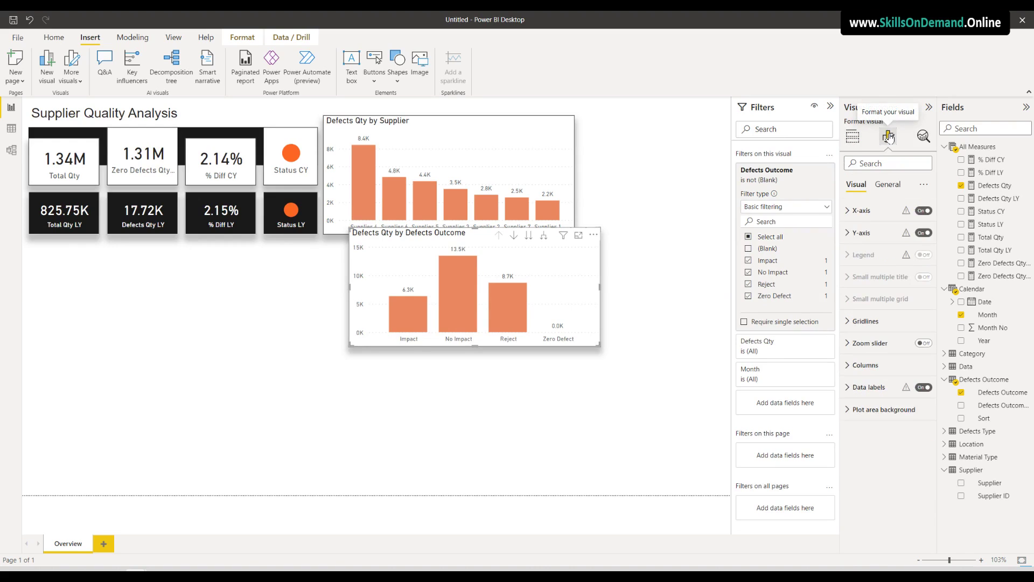
{"action": "left_click", "coordinate": [888, 185]}
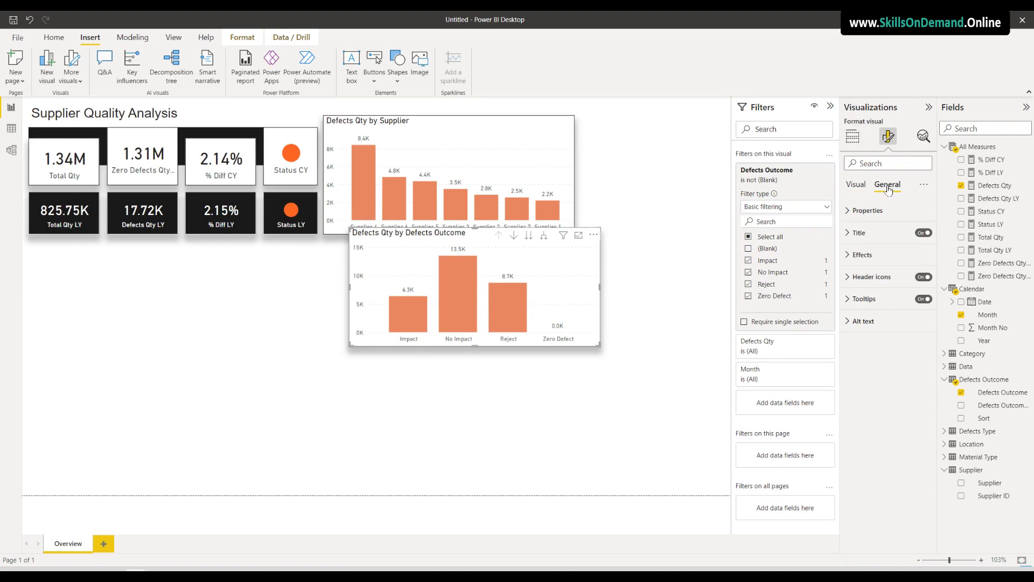
{"action": "left_click", "coordinate": [861, 255]}
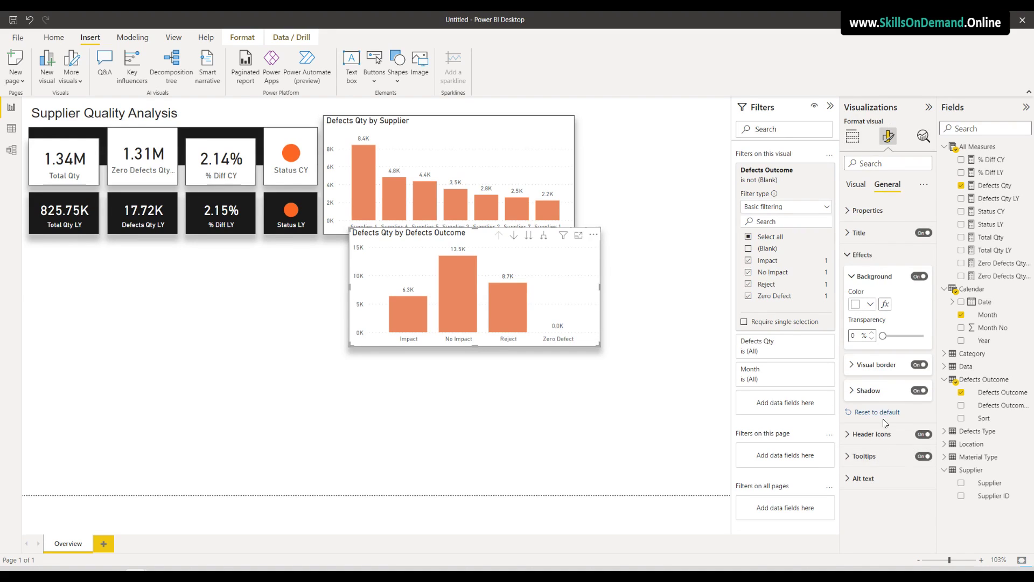
{"action": "left_click", "coordinate": [854, 189]}
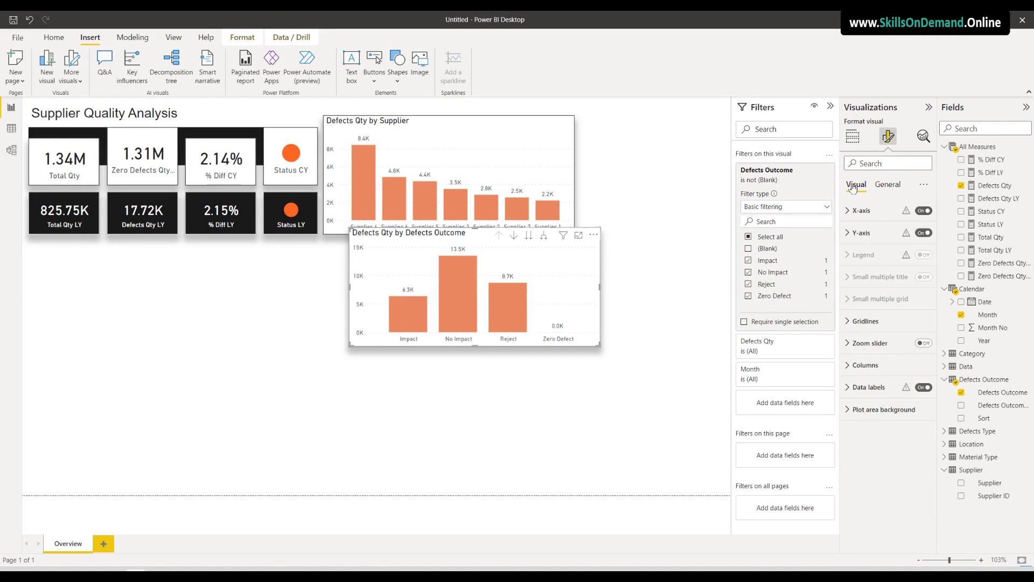
{"action": "left_click", "coordinate": [866, 366]}
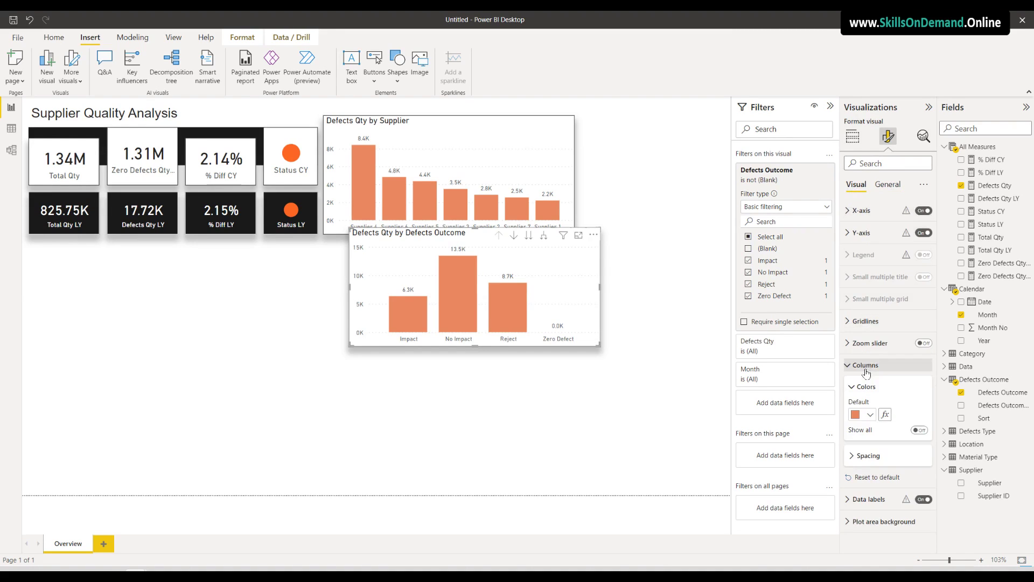
{"action": "left_click", "coordinate": [918, 431]}
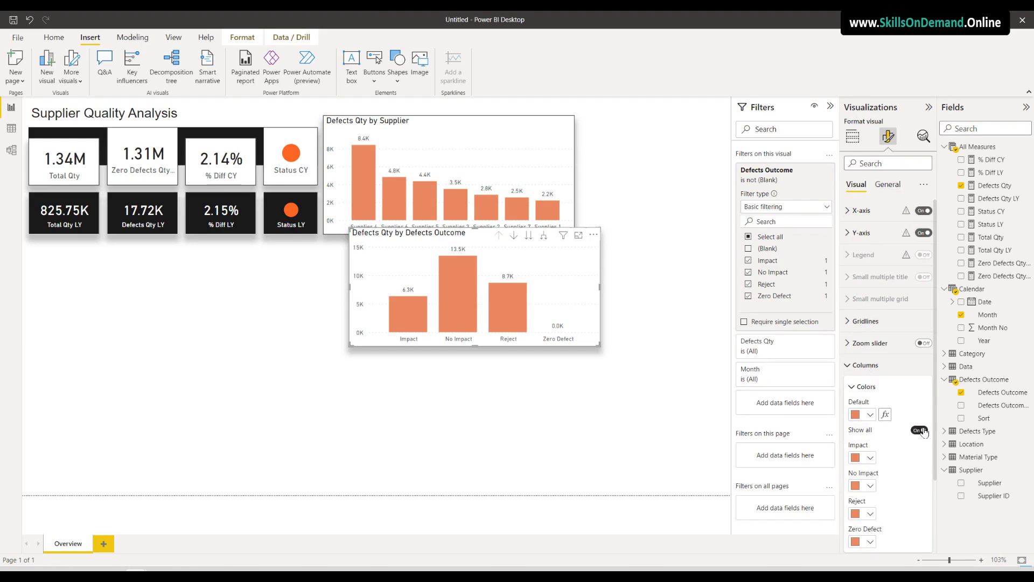
Colour No Impact bright green and Reject dark grey, filter out Zero Defect, and shift the chart down-right
{"action": "scroll", "coordinate": [922, 487], "scroll_direction": "down", "scroll_amount": 3}
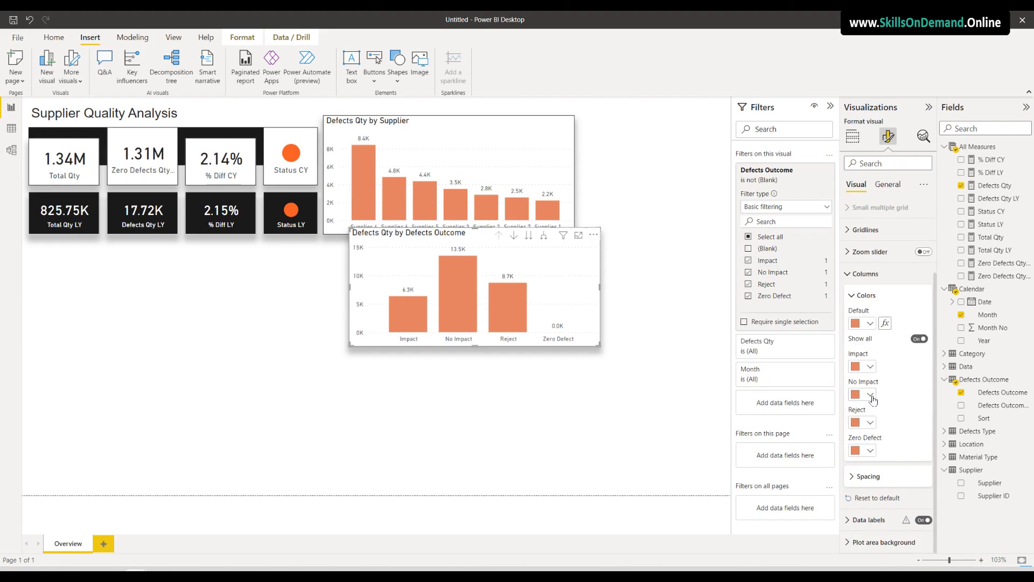
{"action": "left_click", "coordinate": [871, 396]}
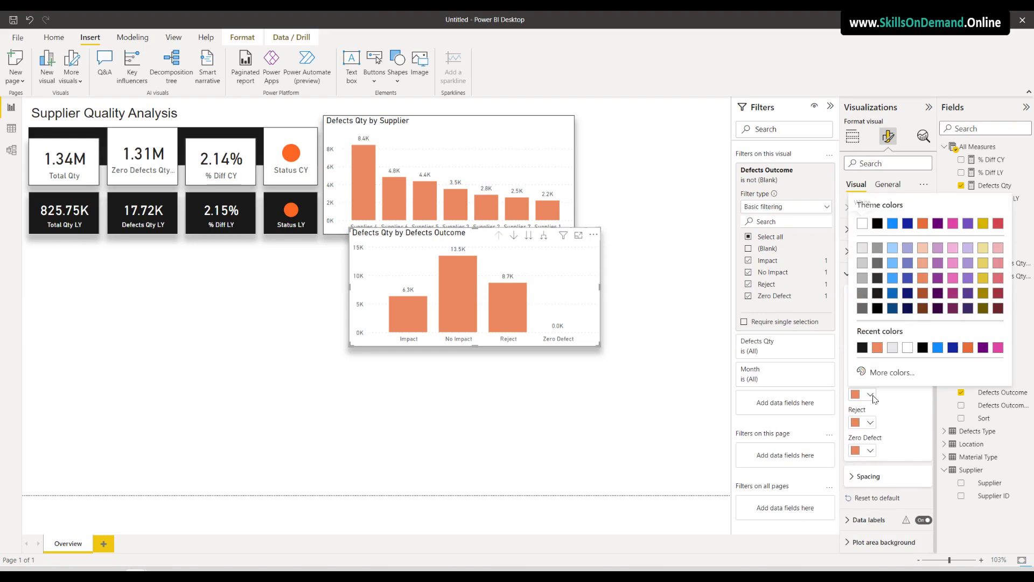
{"action": "left_click", "coordinate": [884, 372]}
{"action": "left_click", "coordinate": [915, 332]}
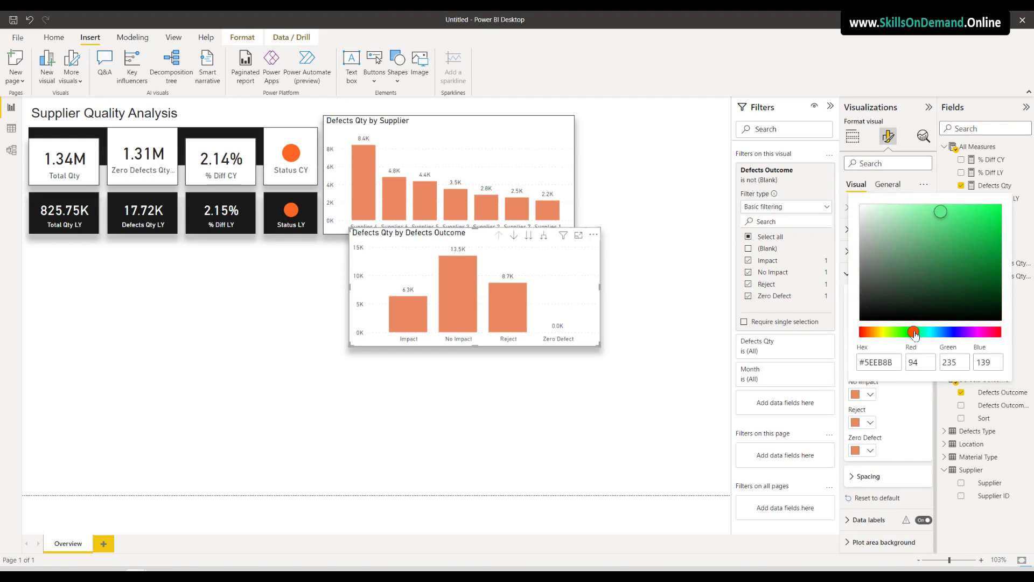
{"action": "left_click", "coordinate": [996, 254]}
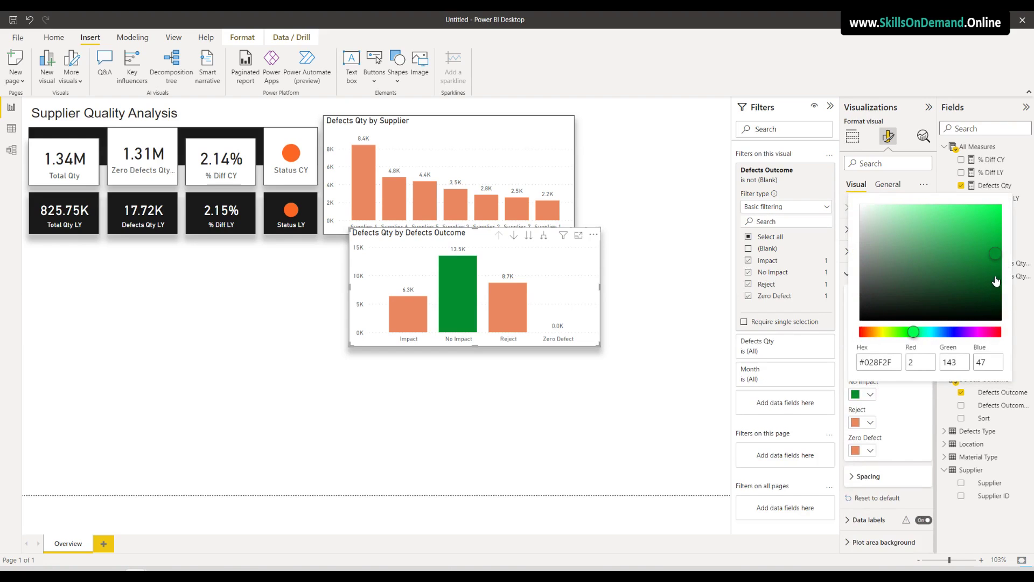
{"action": "left_click", "coordinate": [997, 240]}
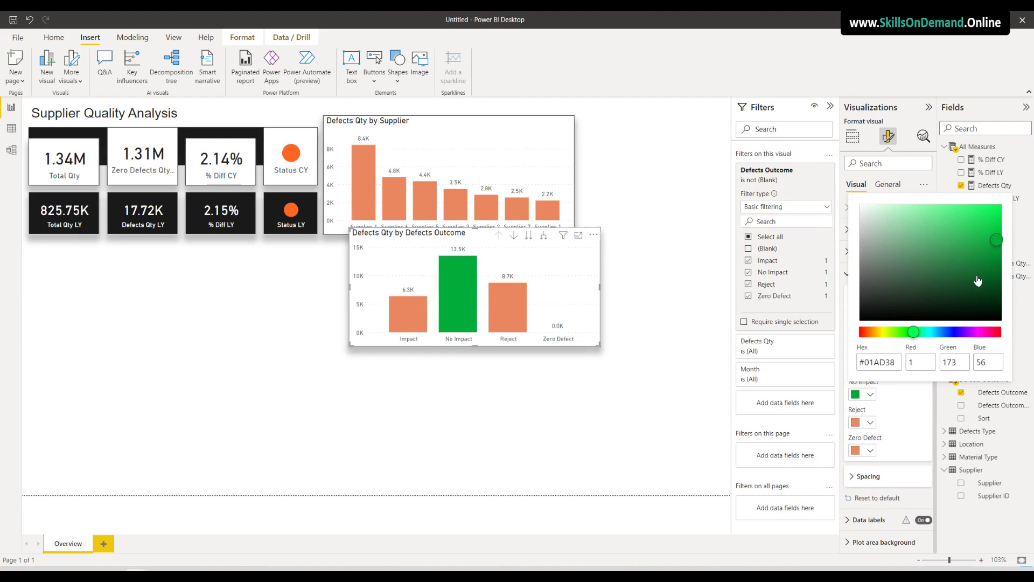
{"action": "left_click", "coordinate": [873, 425]}
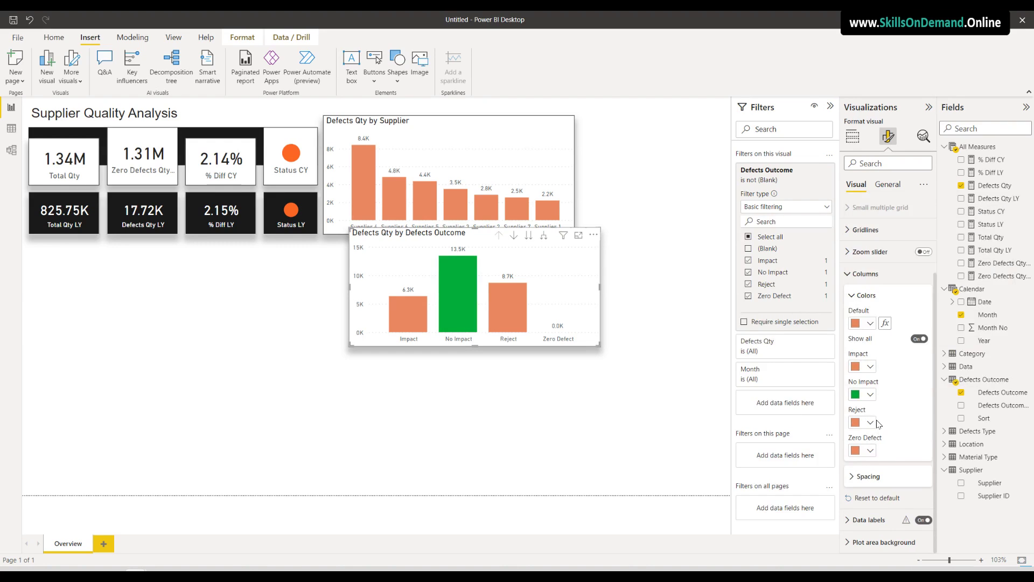
{"action": "left_click", "coordinate": [871, 424]}
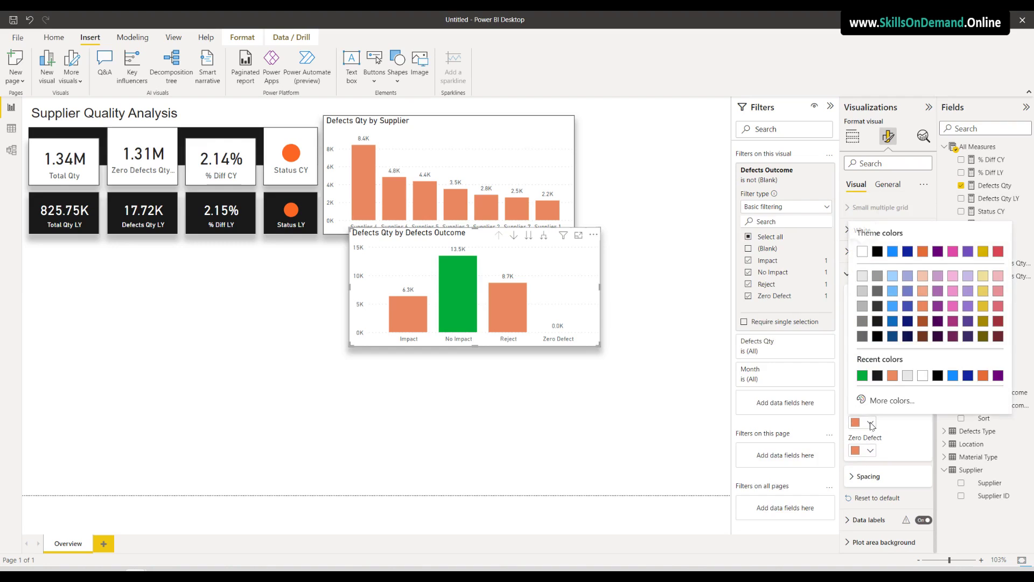
{"action": "left_click", "coordinate": [877, 307]}
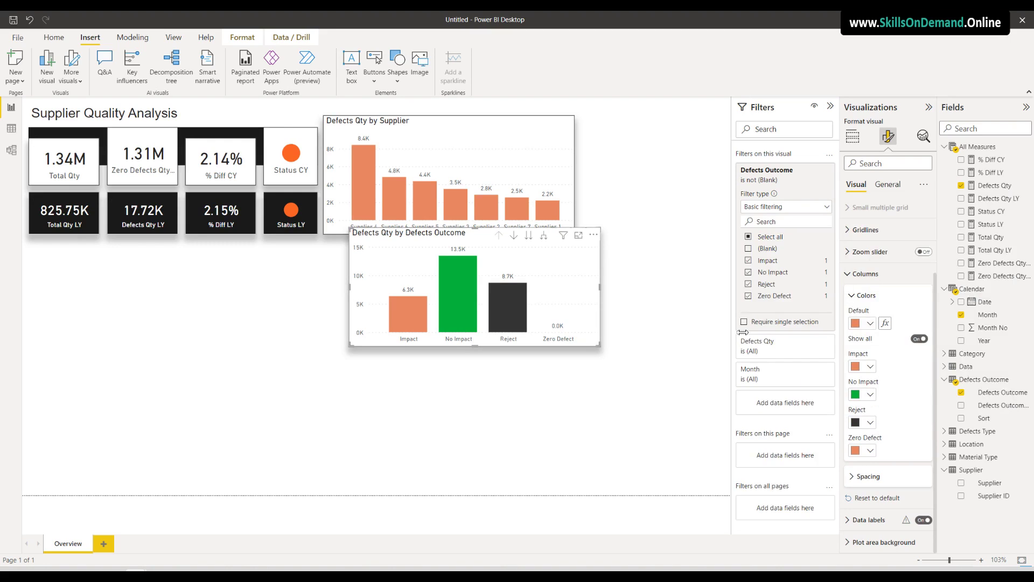
{"action": "left_click", "coordinate": [751, 298]}
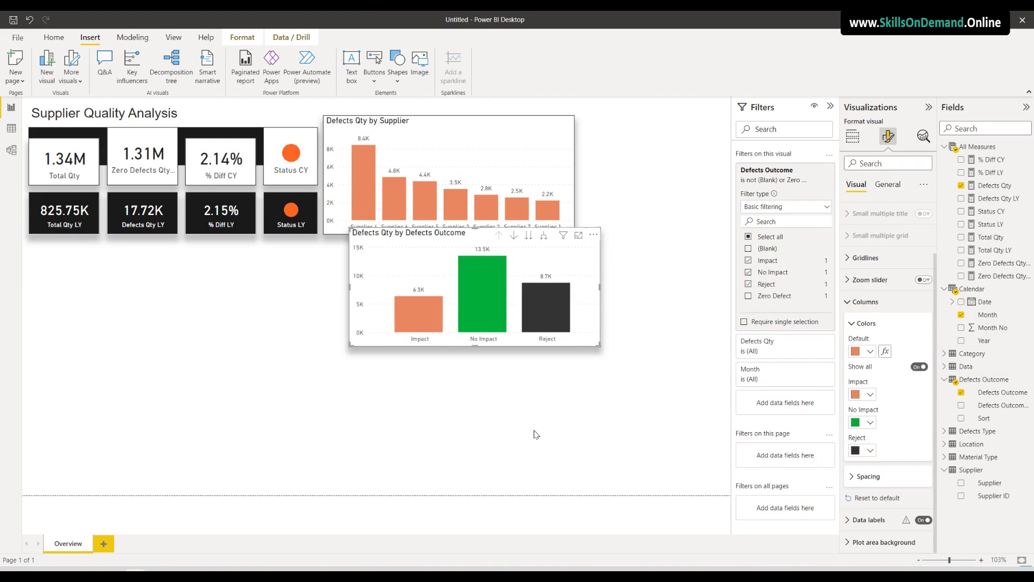
{"action": "left_click_drag", "start_coordinate": [596, 343], "coordinate": [696, 403]}
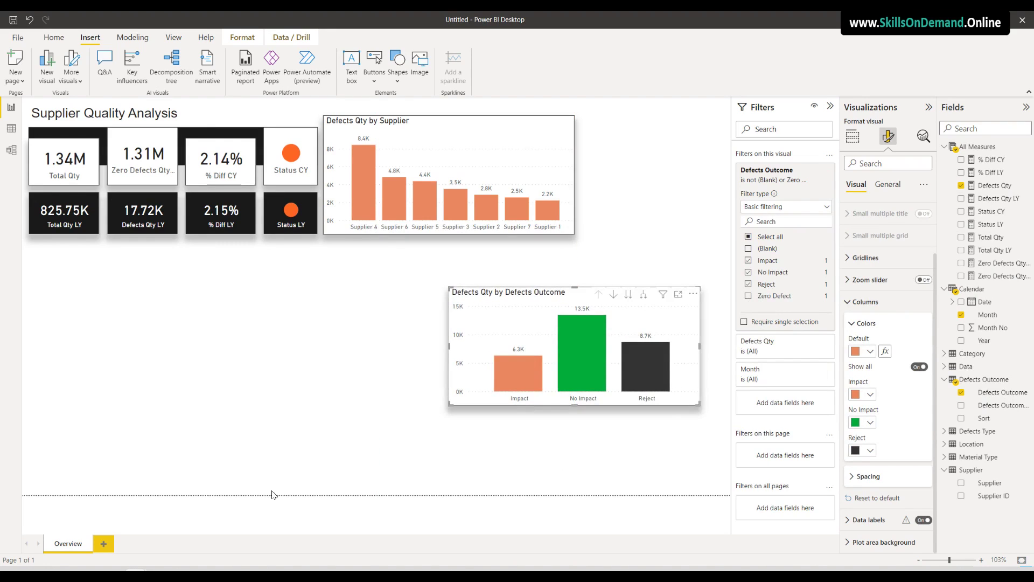
Narrow the Defects Outcome chart and move it into the top row beside Defects Qty by Supplier
{"action": "left_click_drag", "start_coordinate": [449, 347], "coordinate": [561, 343]}
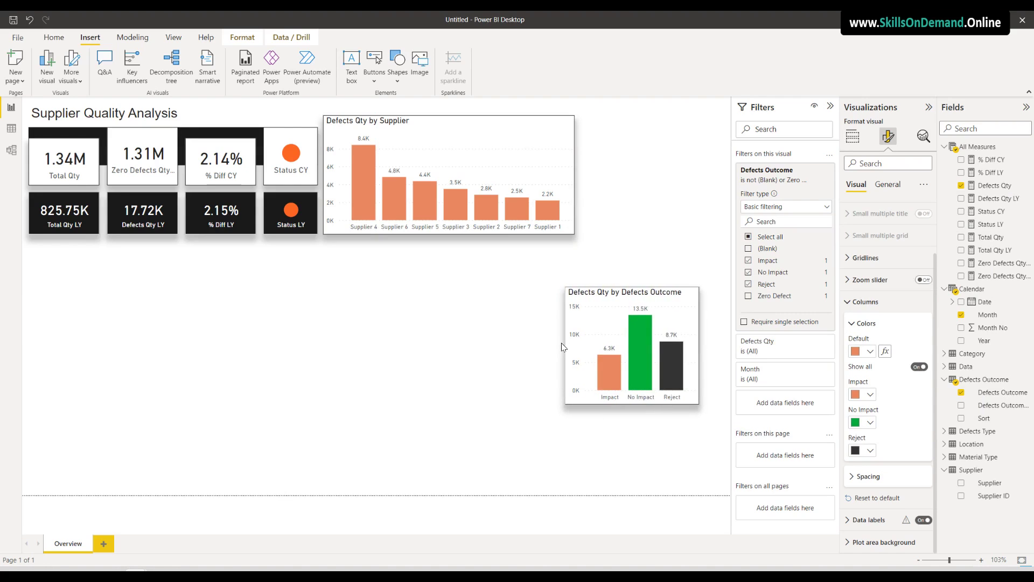
{"action": "left_click_drag", "start_coordinate": [602, 402], "coordinate": [621, 230]}
{"action": "left_click", "coordinate": [591, 312]}
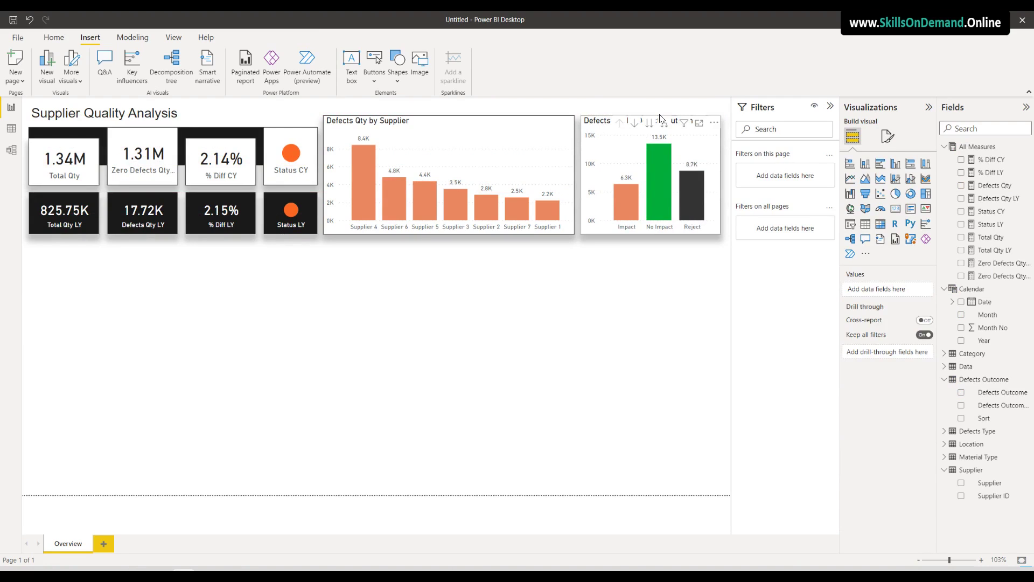
{"action": "left_click", "coordinate": [720, 226]}
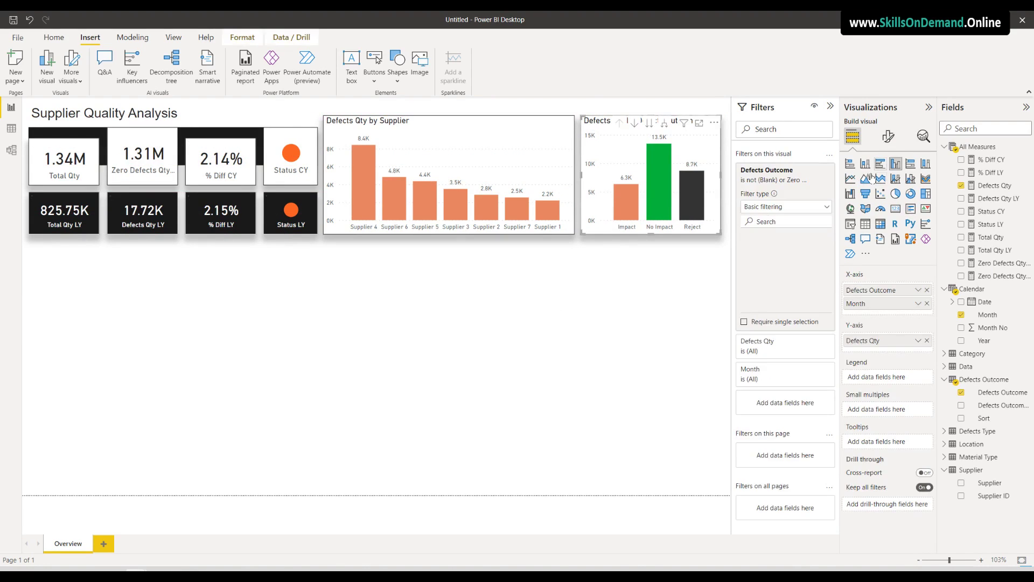
Replace the outcome chart's title text with 'Defects Outcome VS Count'
{"action": "left_click", "coordinate": [889, 136]}
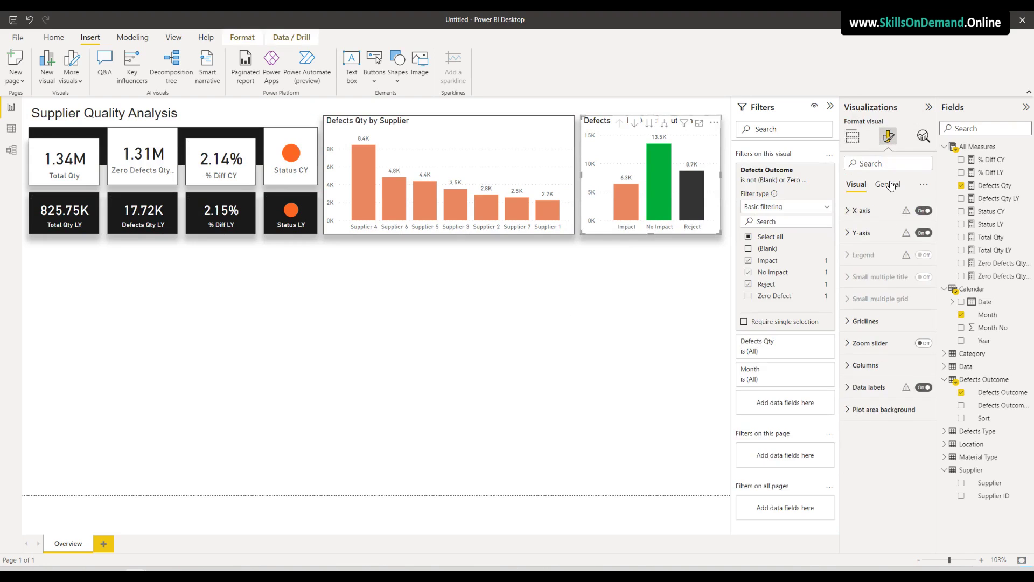
{"action": "left_click", "coordinate": [887, 184]}
{"action": "left_click", "coordinate": [891, 234]}
{"action": "left_click_drag", "start_coordinate": [875, 264], "coordinate": [990, 264]}
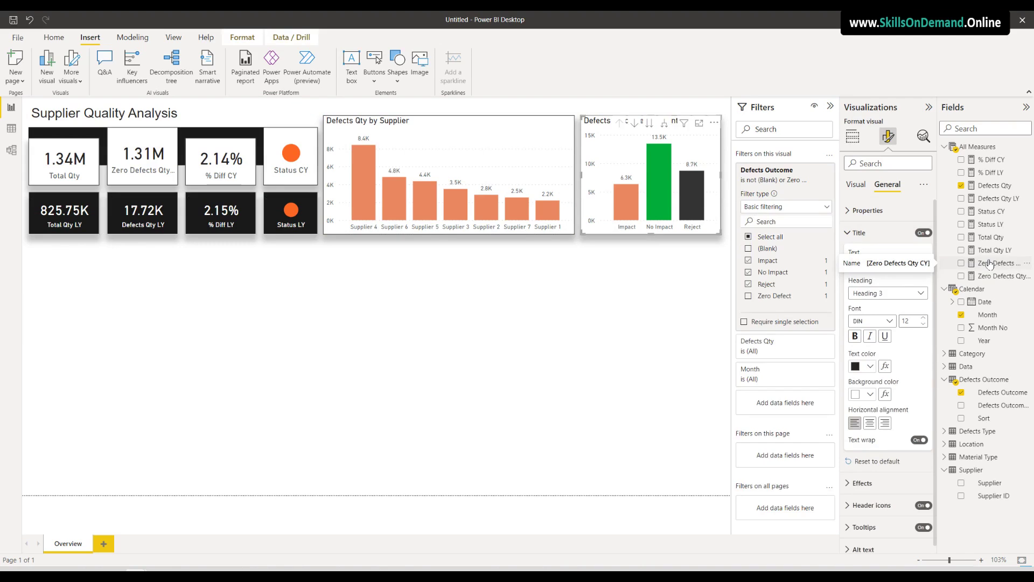
{"action": "left_click", "coordinate": [625, 256]}
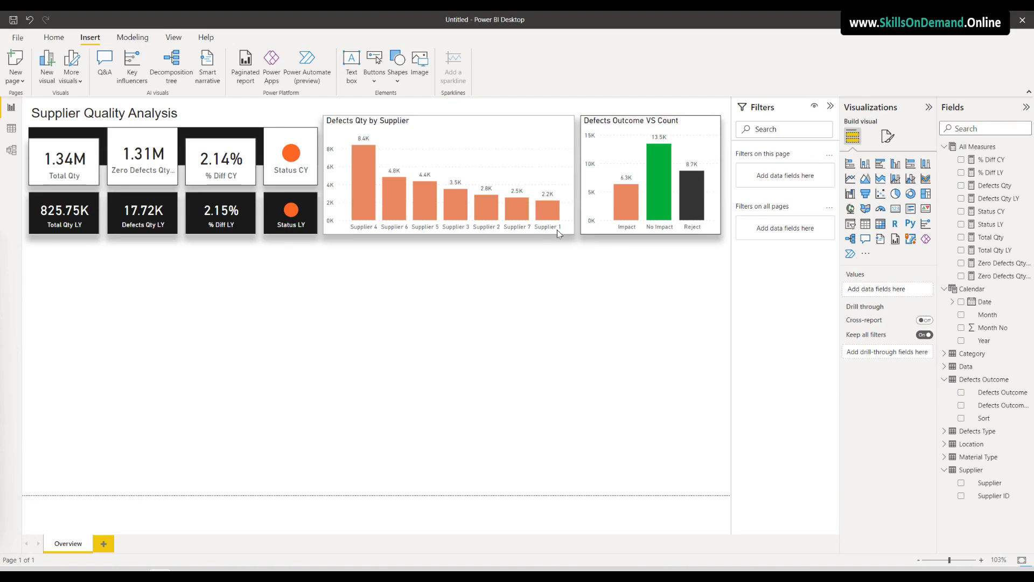
Move the supplier chart copy below the KPI cards, widen it, and make it a ribbon chart
{"action": "left_click", "coordinate": [538, 231]}
{"action": "left_click_drag", "start_coordinate": [538, 231], "coordinate": [154, 489]}
{"action": "left_click_drag", "start_coordinate": [279, 365], "coordinate": [390, 365]}
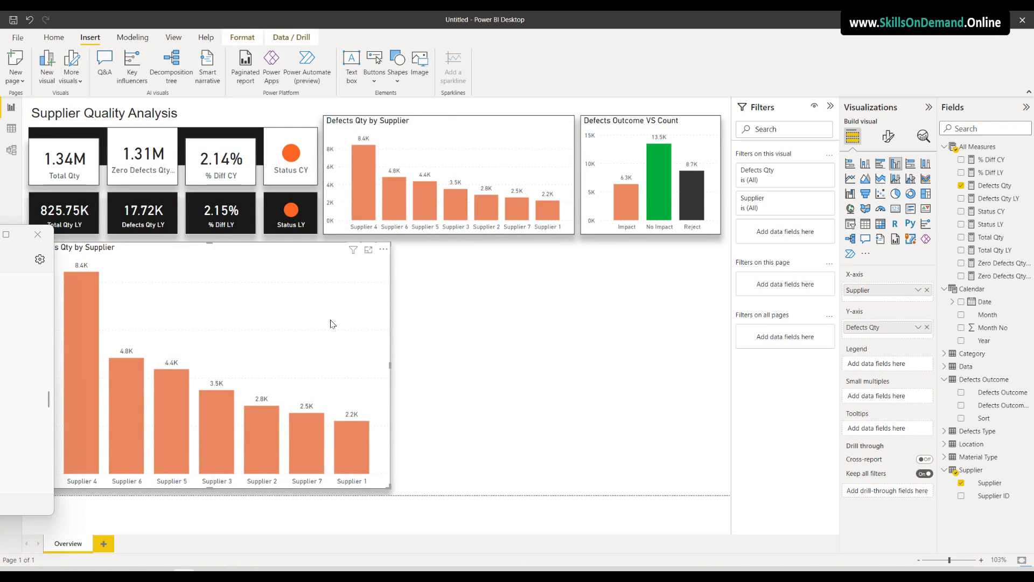
{"action": "left_click", "coordinate": [926, 180]}
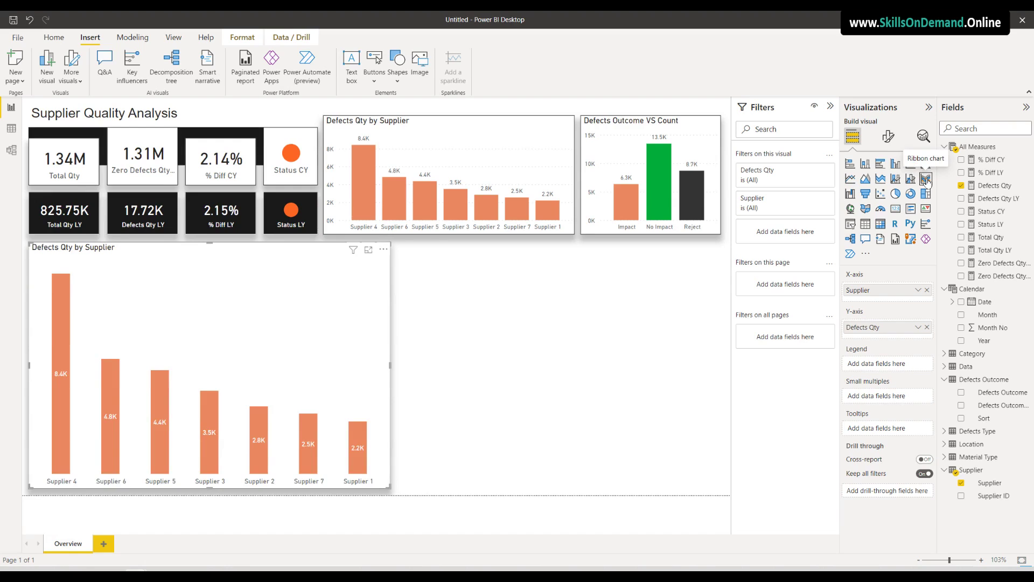
Replace the fields with Month on the X-axis and Defects Qty plus Defects Qty LY as values
{"action": "left_click", "coordinate": [928, 290]}
{"action": "left_click", "coordinate": [928, 322]}
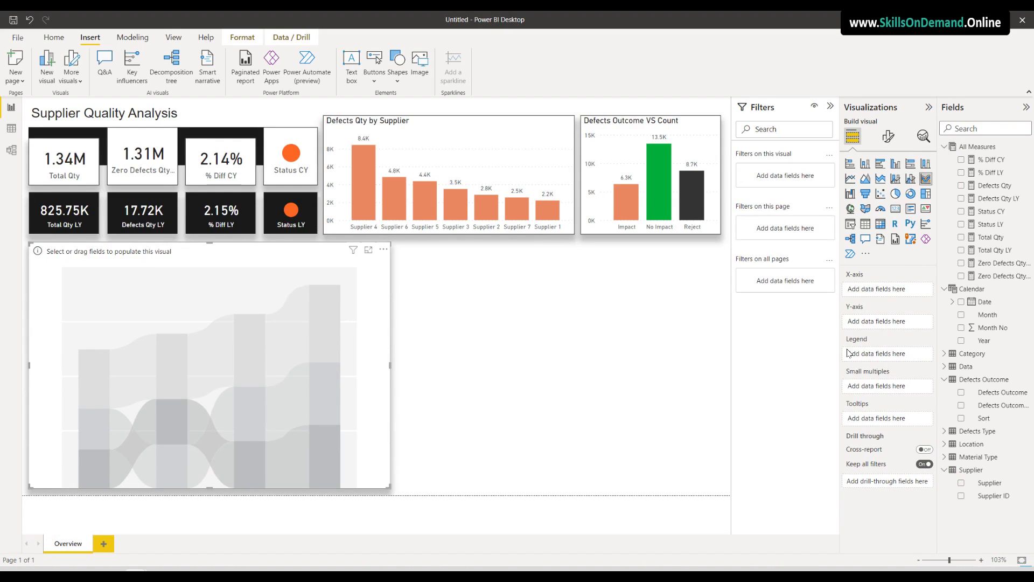
{"action": "left_click_drag", "start_coordinate": [997, 316], "coordinate": [882, 299]}
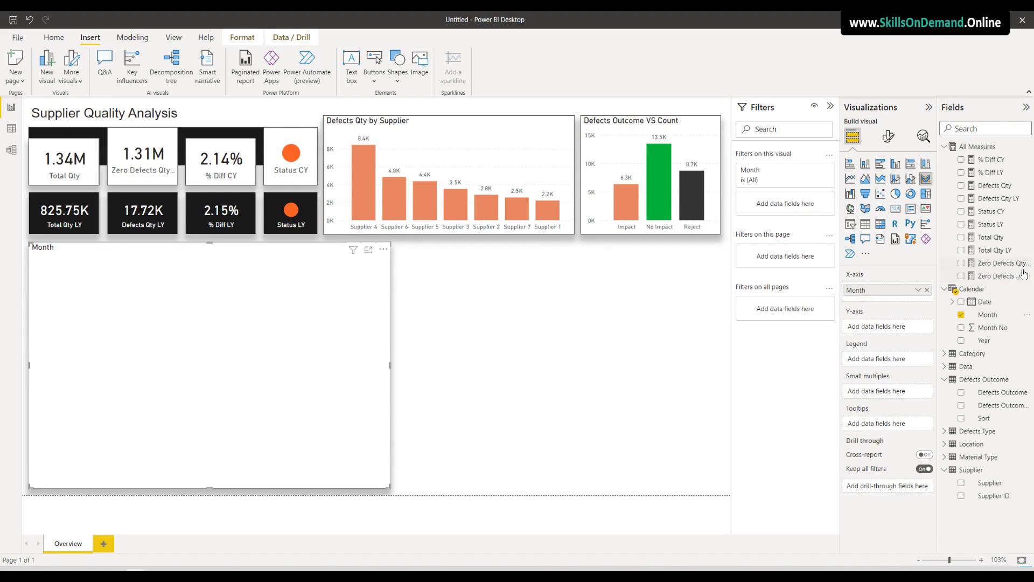
{"action": "left_click_drag", "start_coordinate": [1002, 186], "coordinate": [895, 330]}
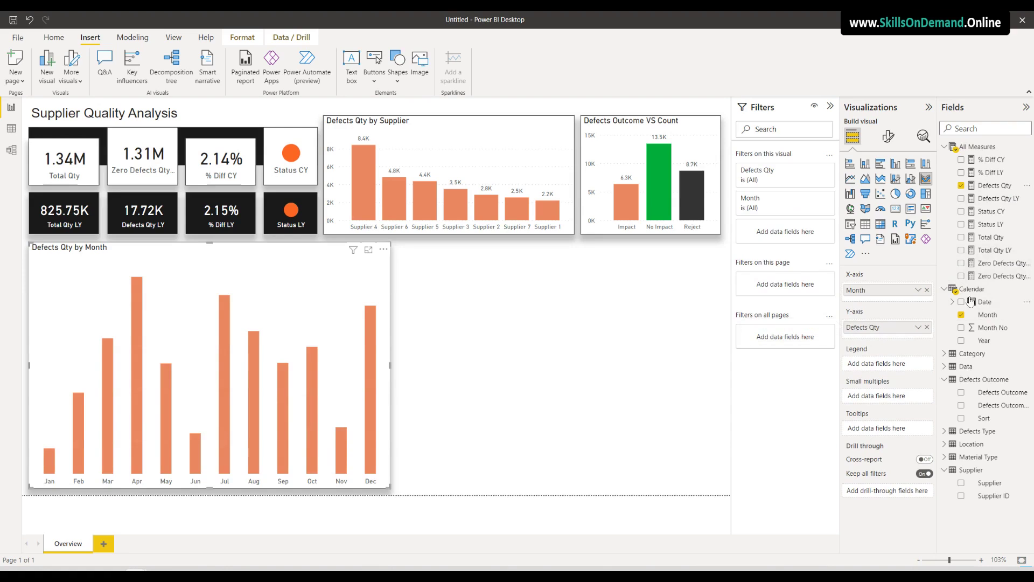
{"action": "left_click_drag", "start_coordinate": [999, 200], "coordinate": [908, 341]}
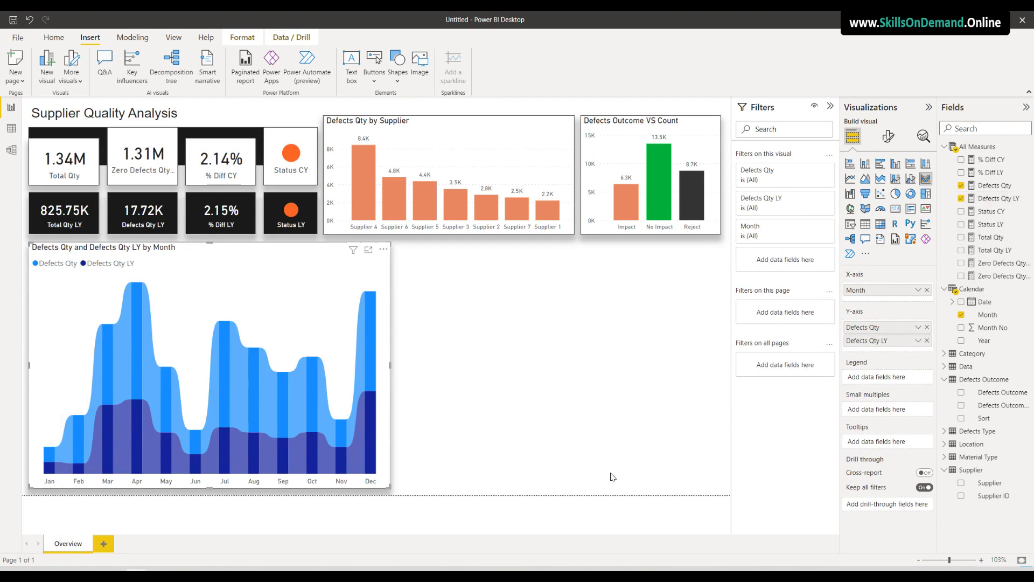
{"action": "left_click", "coordinate": [890, 137]}
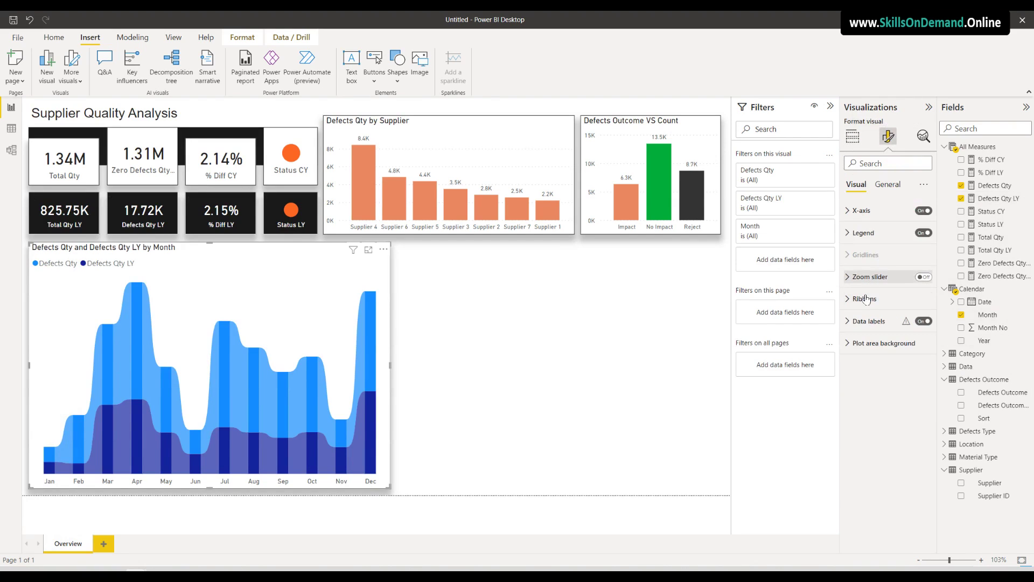
Colour the Defects Qty ribbons salmon orange
{"action": "left_click", "coordinate": [865, 300]}
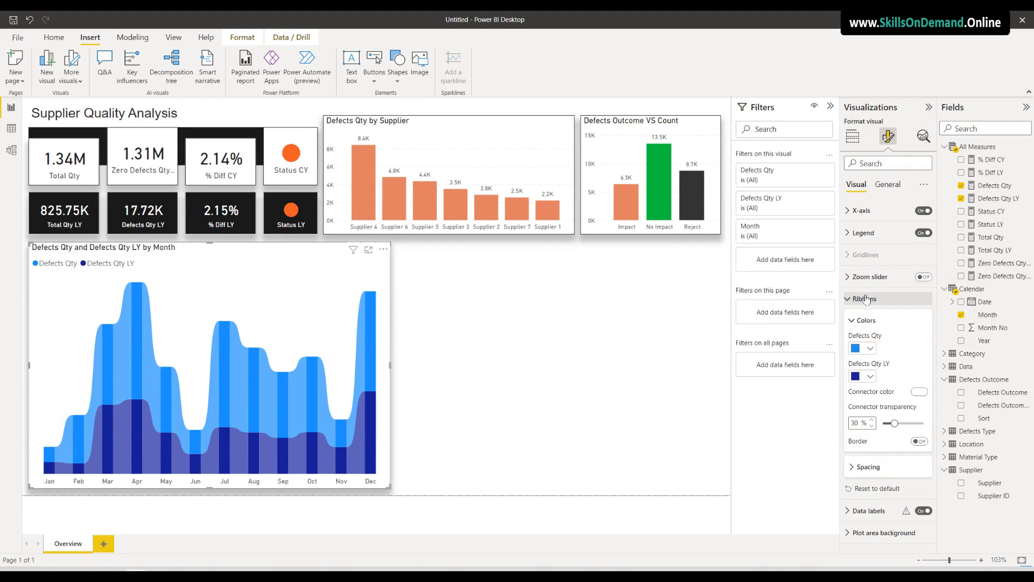
{"action": "left_click", "coordinate": [871, 377]}
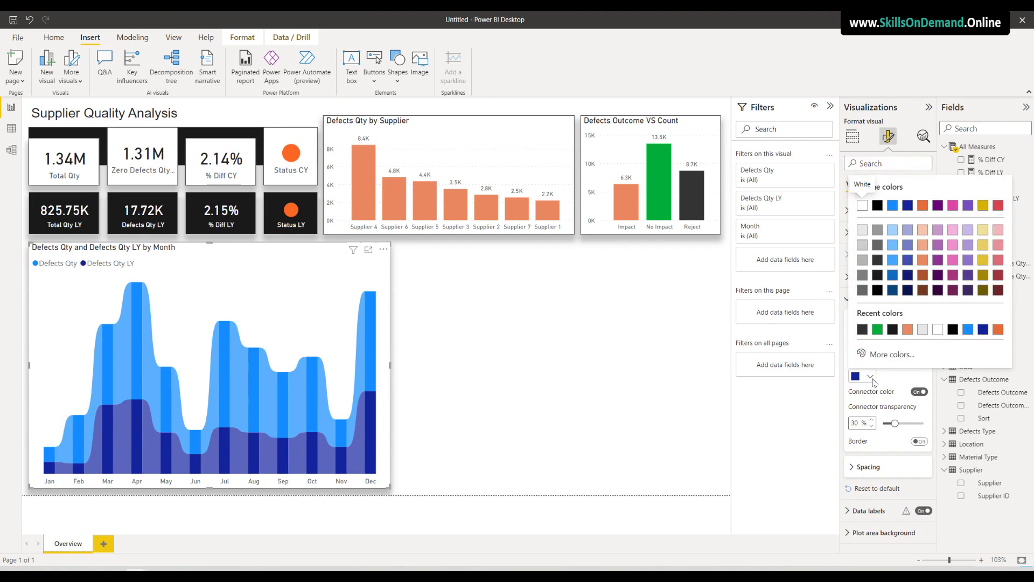
{"action": "left_click", "coordinate": [871, 377]}
{"action": "left_click", "coordinate": [871, 349]}
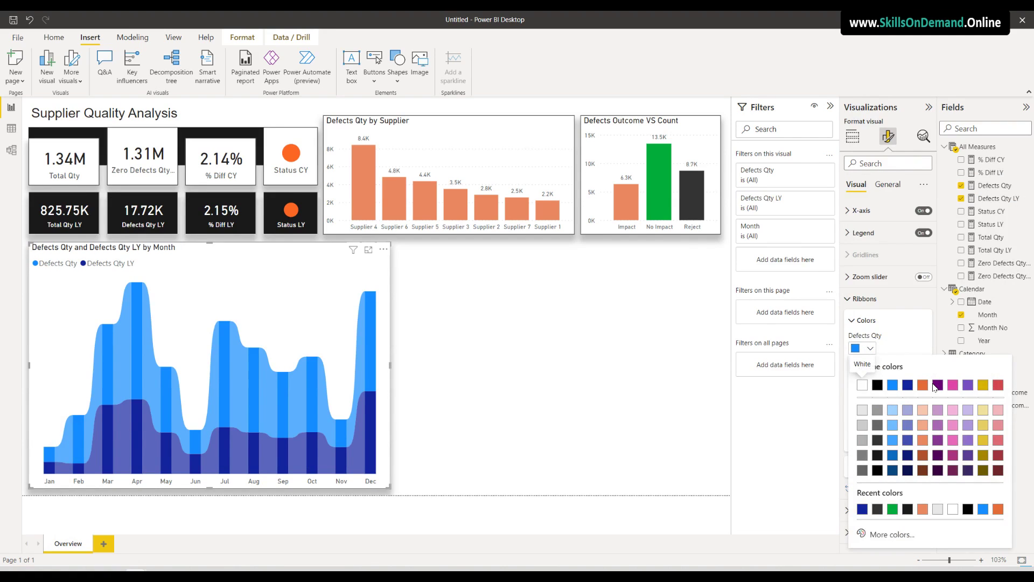
{"action": "left_click", "coordinate": [925, 424]}
{"action": "left_click", "coordinate": [920, 442]}
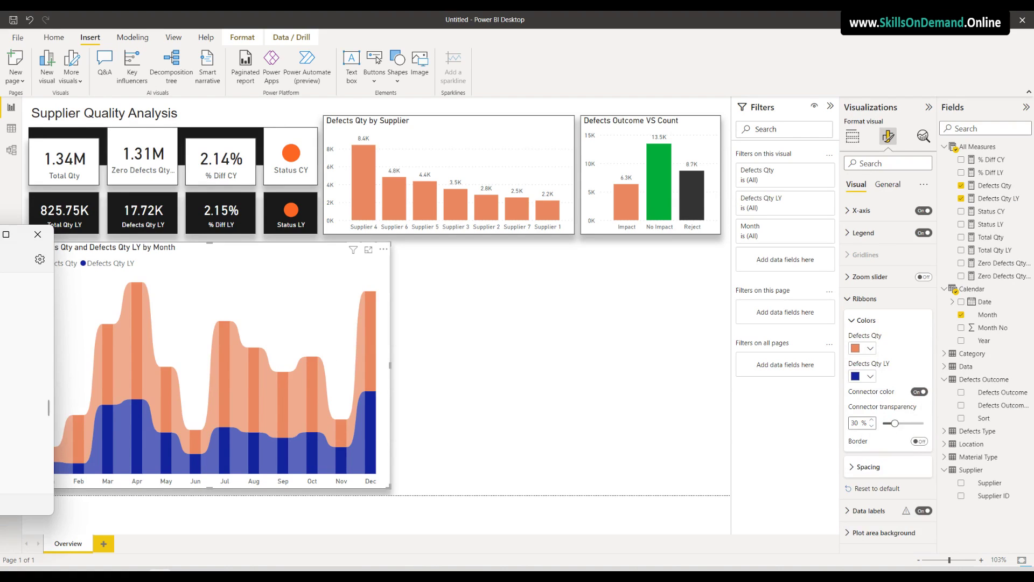
Turn on vertical orientation for the ribbon chart's data labels
{"action": "left_click", "coordinate": [881, 510]}
{"action": "scroll", "coordinate": [882, 485], "scroll_direction": "down", "scroll_amount": 5}
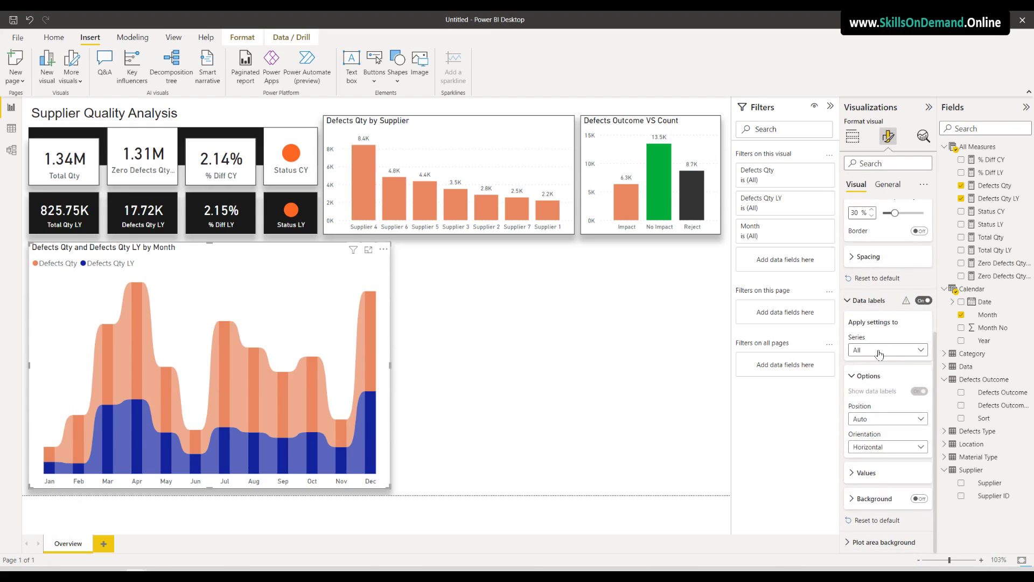
{"action": "left_click", "coordinate": [887, 454]}
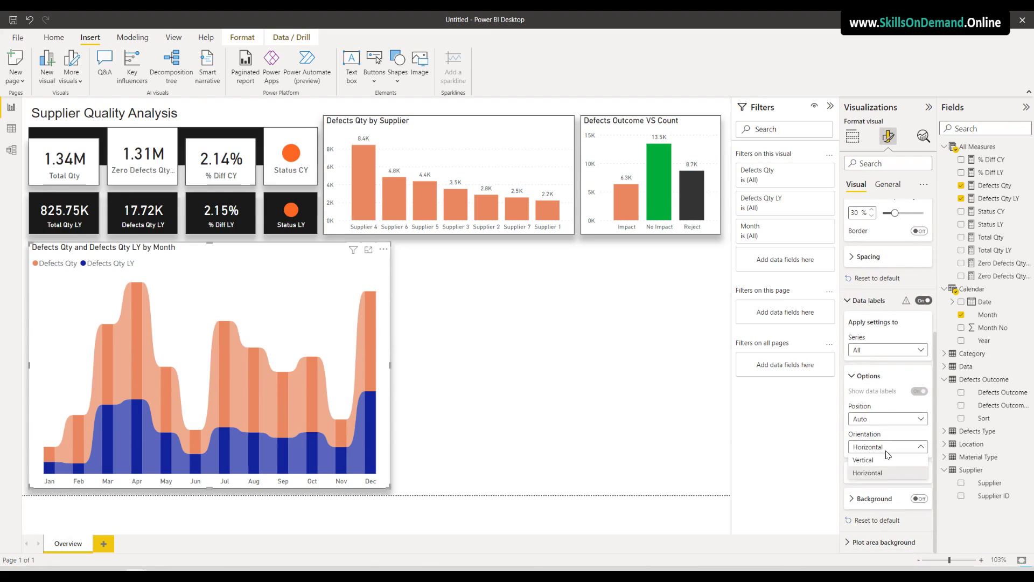
{"action": "left_click", "coordinate": [895, 466]}
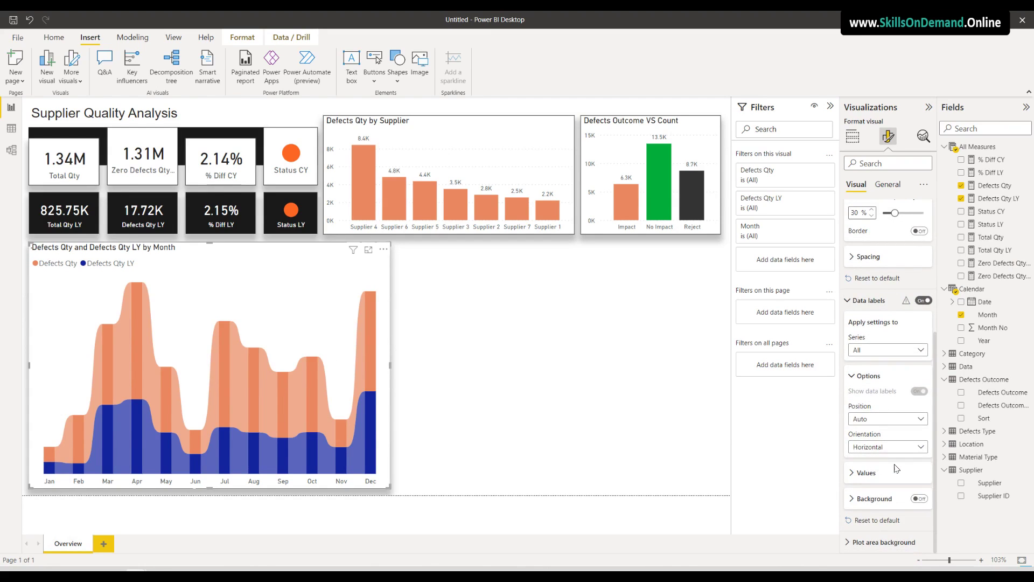
Try Thousands for the data label display units, then set them back to Auto
{"action": "left_click", "coordinate": [868, 475]}
{"action": "scroll", "coordinate": [897, 476], "scroll_direction": "down", "scroll_amount": 3}
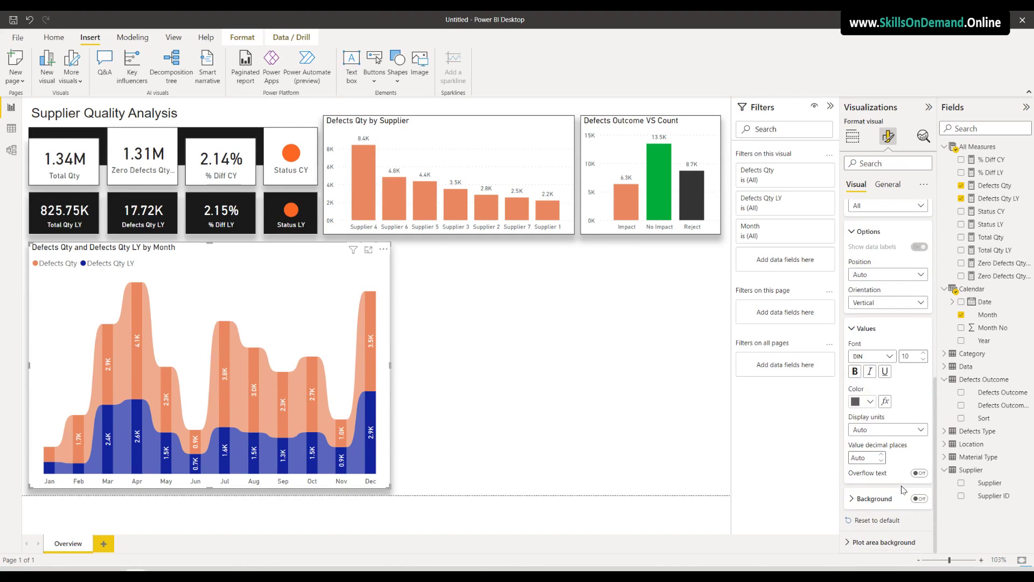
{"action": "left_click", "coordinate": [917, 432]}
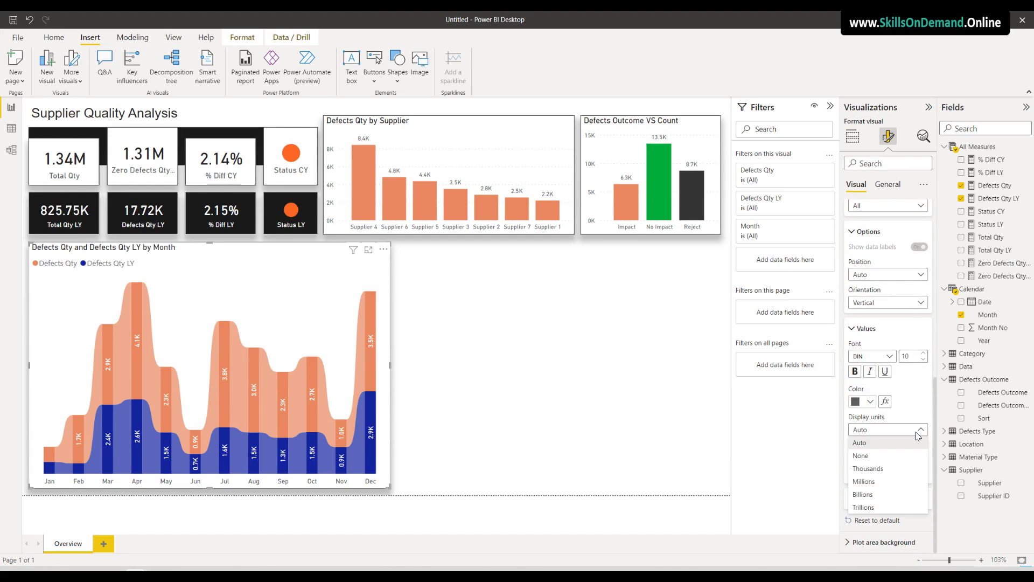
{"action": "key", "text": "Escape"}
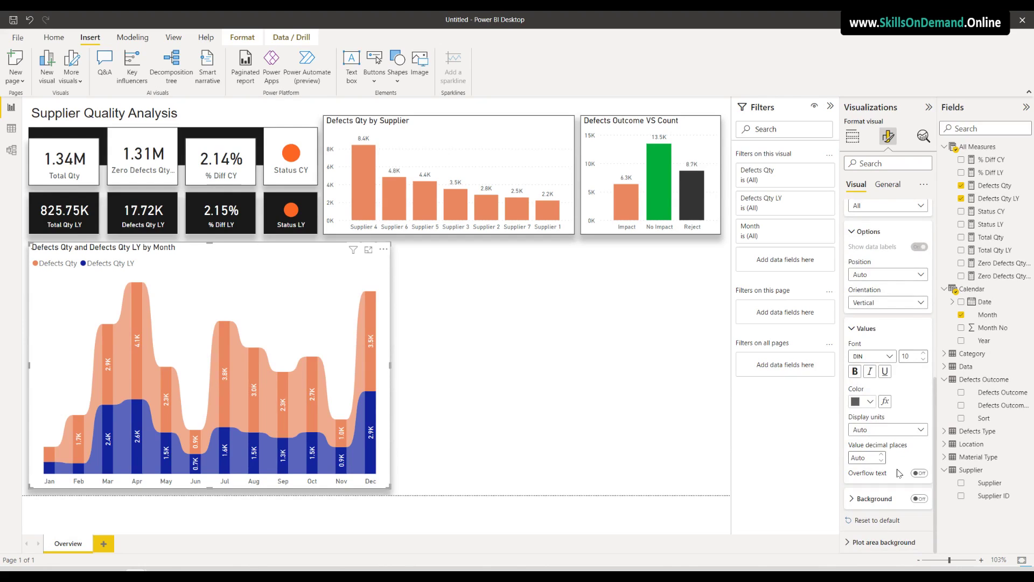
{"action": "key", "text": "Down"}
{"action": "key", "text": "Down"}
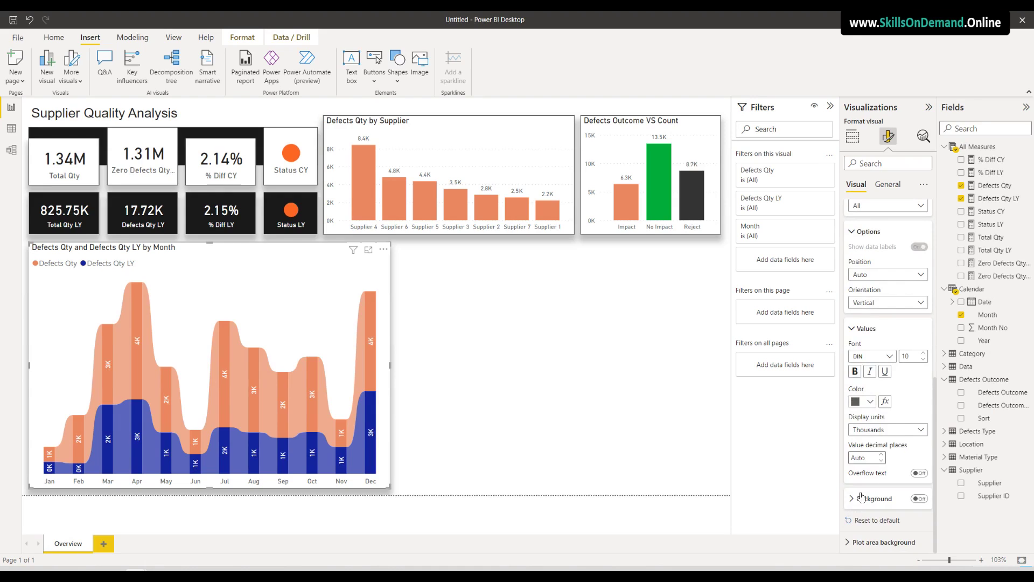
{"action": "left_click", "coordinate": [913, 430]}
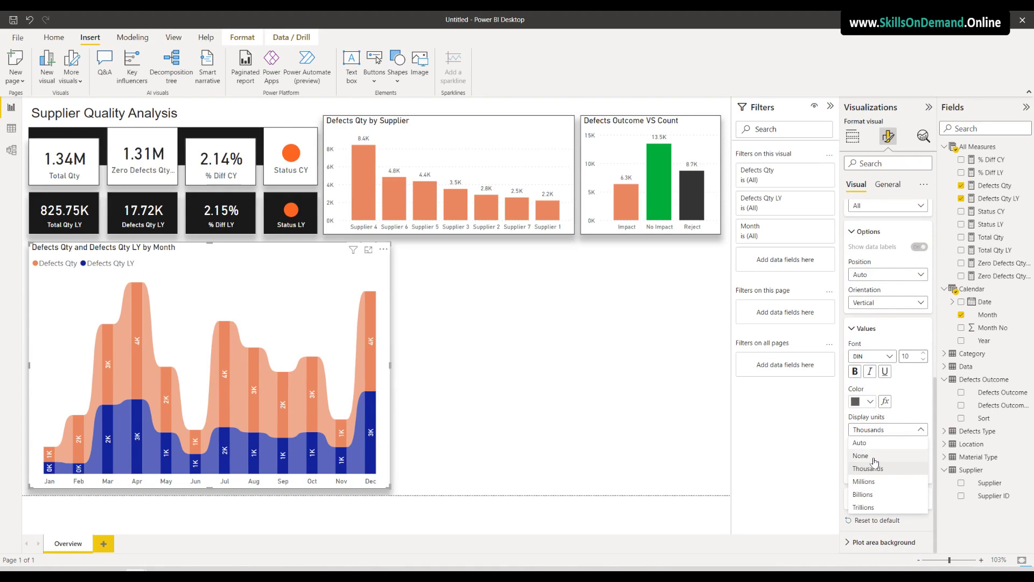
{"action": "key", "text": "Escape"}
{"action": "key", "text": "Up"}
{"action": "key", "text": "Up"}
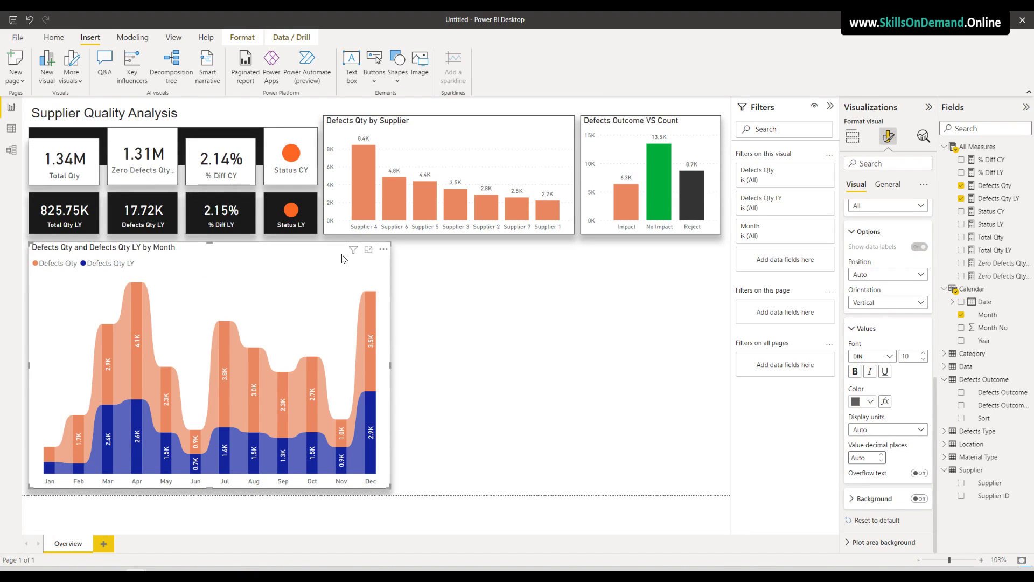
{"action": "scroll", "coordinate": [894, 278], "scroll_direction": "up", "scroll_amount": 4}
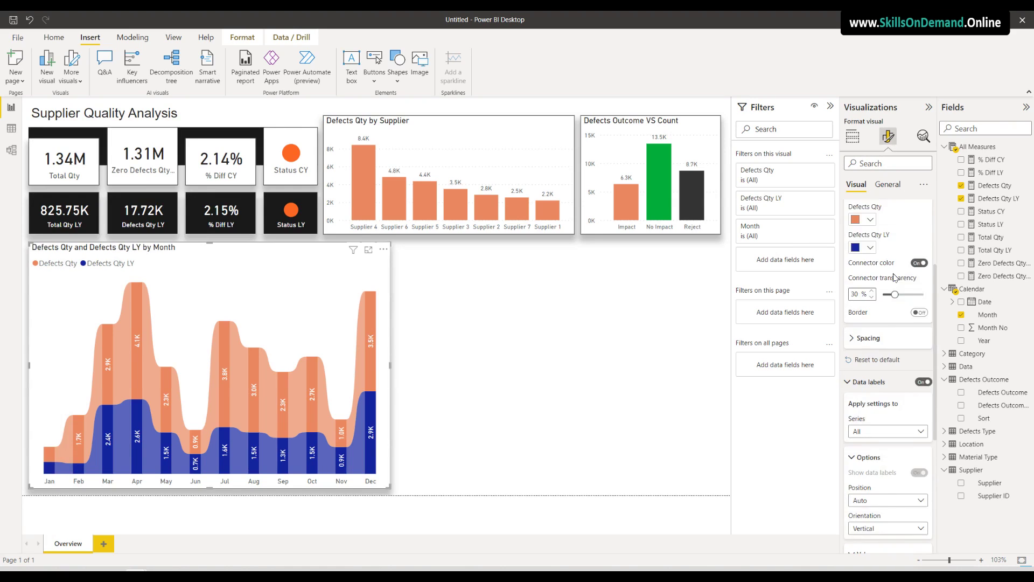
Review the ribbon chart's title settings and scroll through its visual formatting options
{"action": "scroll", "coordinate": [894, 277], "scroll_direction": "up", "scroll_amount": 2}
{"action": "left_click", "coordinate": [889, 186]}
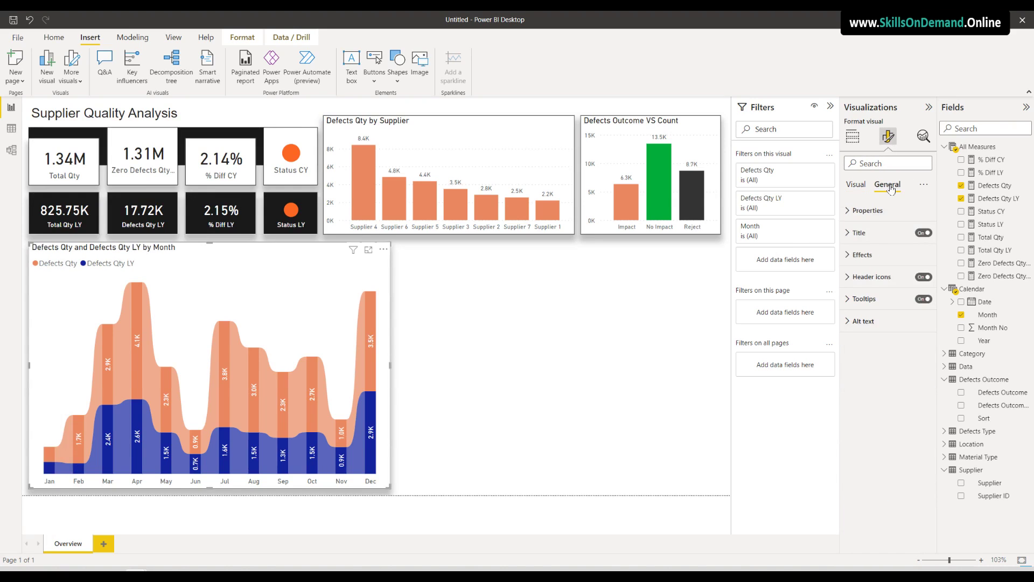
{"action": "left_click", "coordinate": [879, 231]}
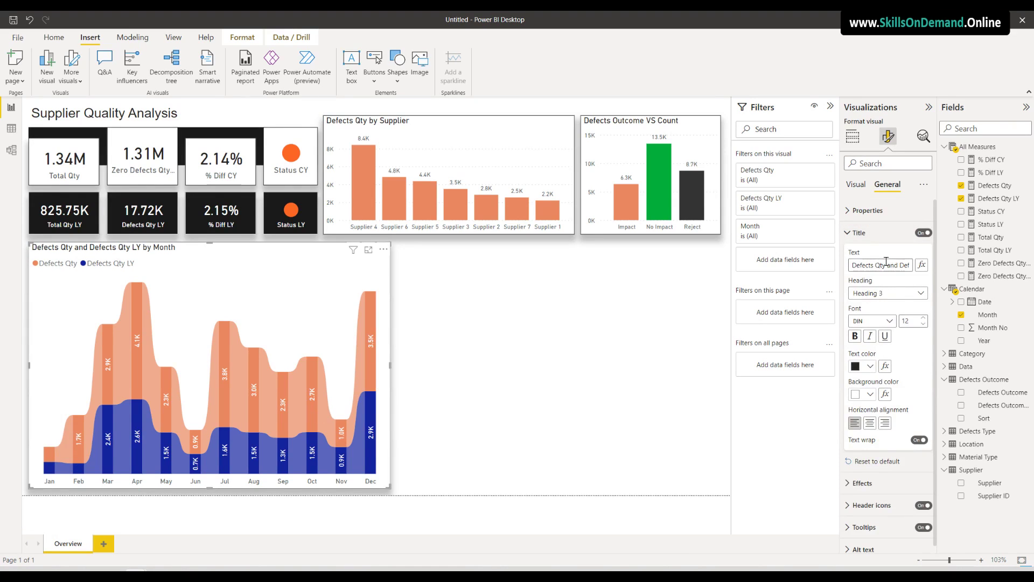
{"action": "left_click", "coordinate": [858, 187]}
{"action": "scroll", "coordinate": [906, 424], "scroll_direction": "down", "scroll_amount": 5}
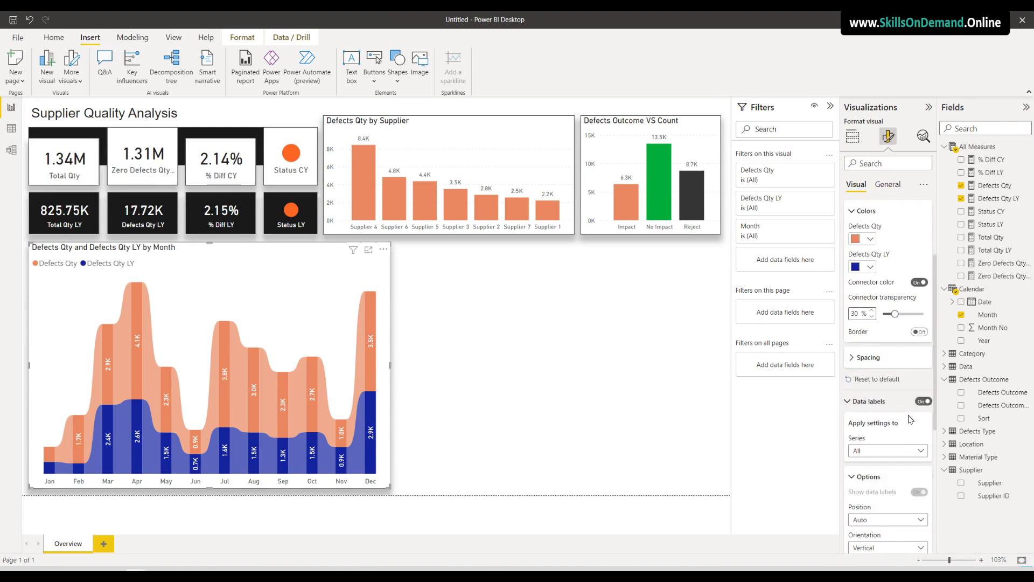
{"action": "scroll", "coordinate": [905, 424], "scroll_direction": "down", "scroll_amount": 2}
{"action": "scroll", "coordinate": [897, 382], "scroll_direction": "down", "scroll_amount": 1}
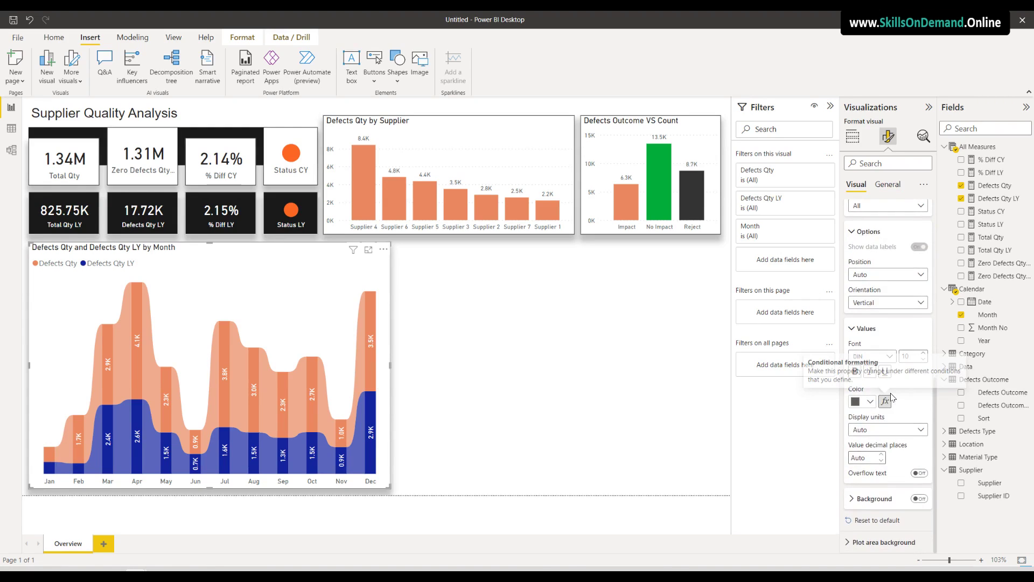
{"action": "scroll", "coordinate": [893, 377], "scroll_direction": "up", "scroll_amount": 3}
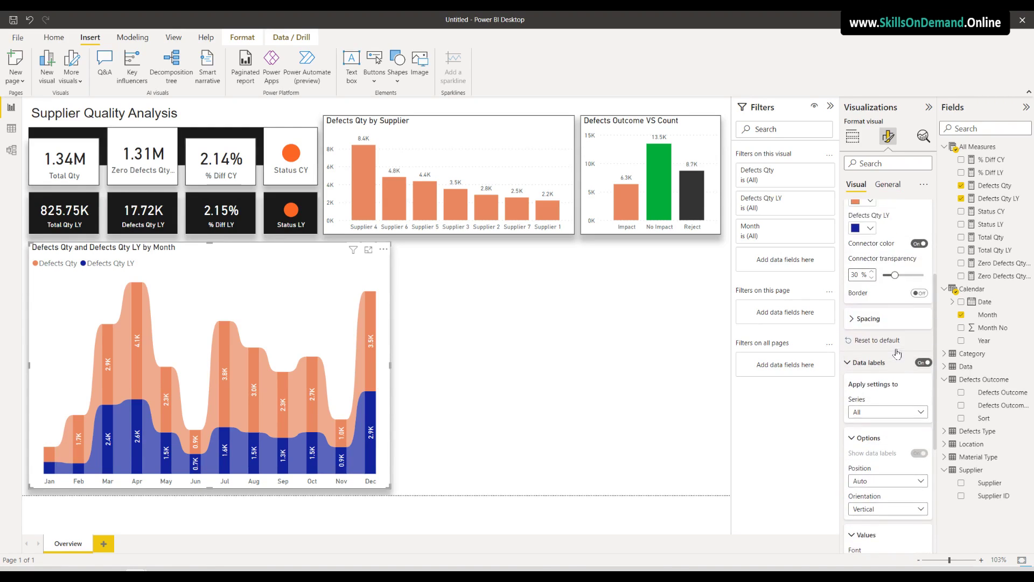
{"action": "scroll", "coordinate": [899, 354], "scroll_direction": "up", "scroll_amount": 4}
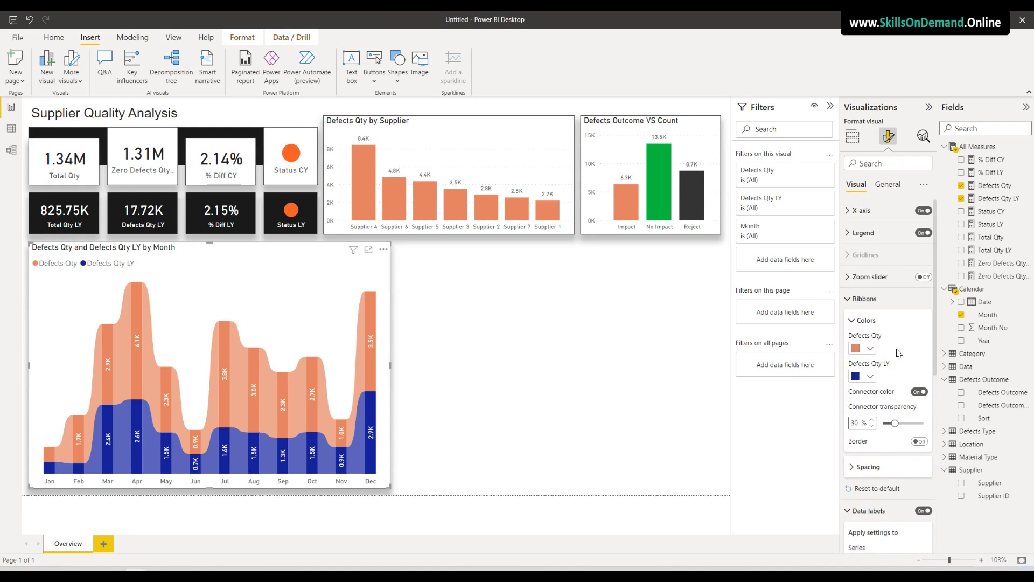
Set the ribbon chart's legend text font to DIN and insert a new card visual
{"action": "left_click", "coordinate": [868, 233]}
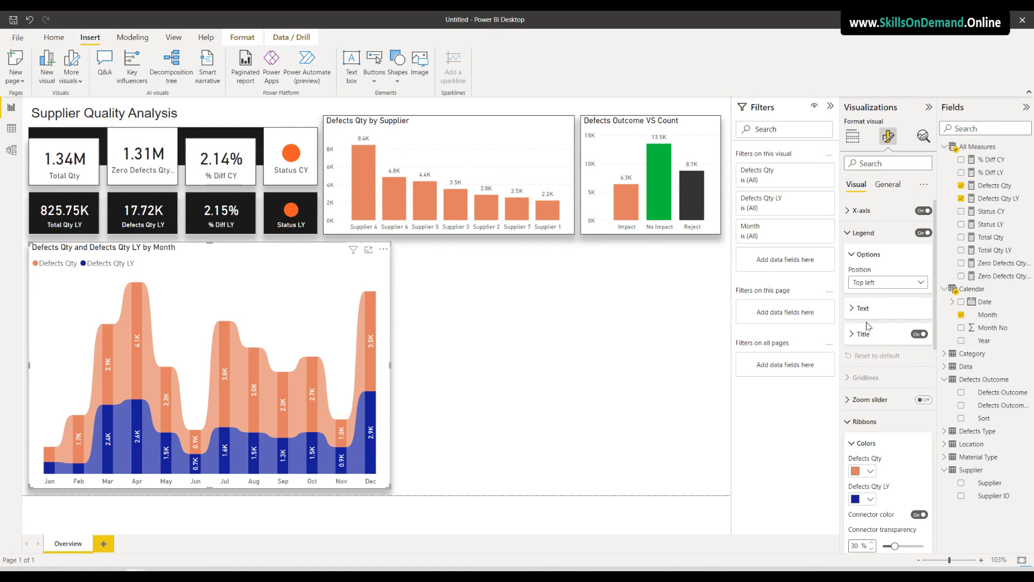
{"action": "left_click", "coordinate": [863, 308]}
{"action": "left_click", "coordinate": [874, 336]}
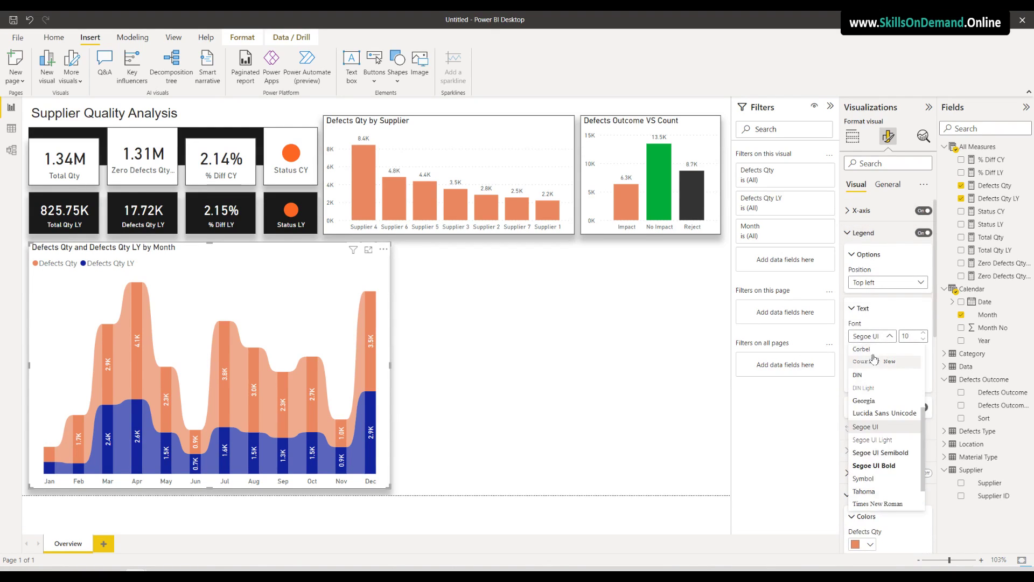
{"action": "left_click", "coordinate": [871, 375]}
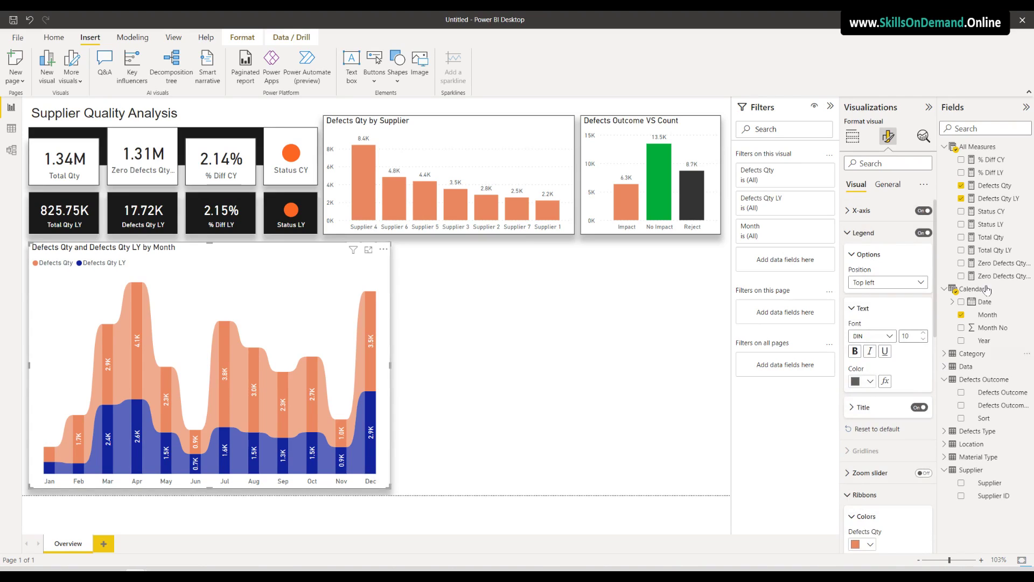
{"action": "left_click", "coordinate": [862, 210]}
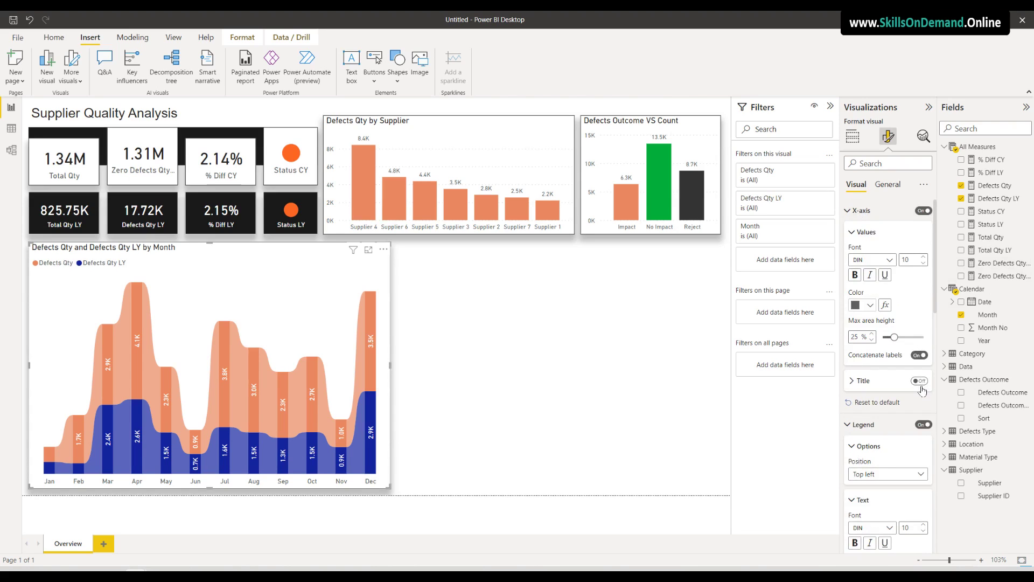
{"action": "left_click", "coordinate": [576, 377]}
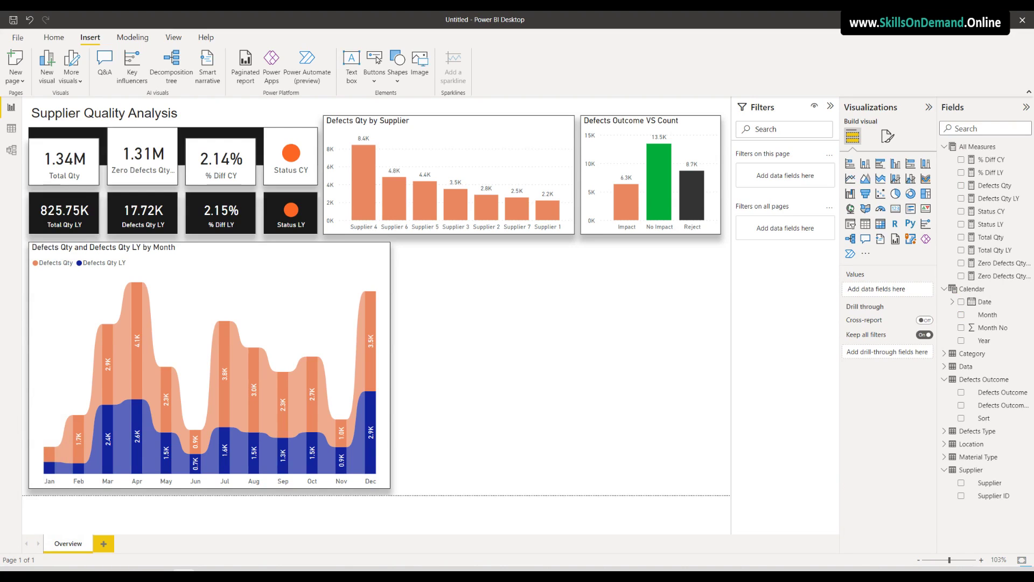
{"action": "left_click", "coordinate": [896, 211]}
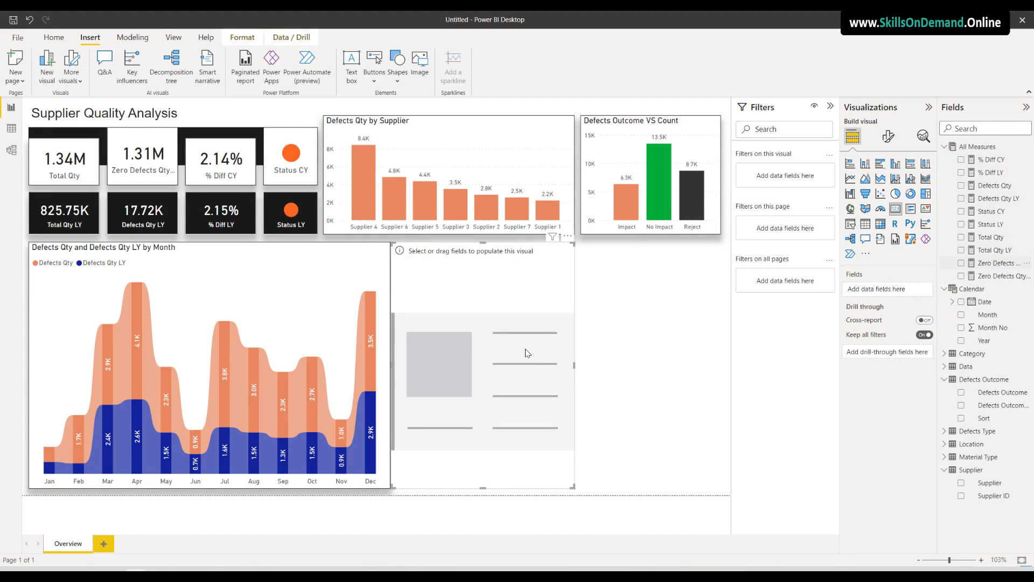
Show Zero Defects Qty CY in the card with Auto units and 2 decimal places, and shorten it
{"action": "left_click_drag", "start_coordinate": [998, 267], "coordinate": [543, 329]}
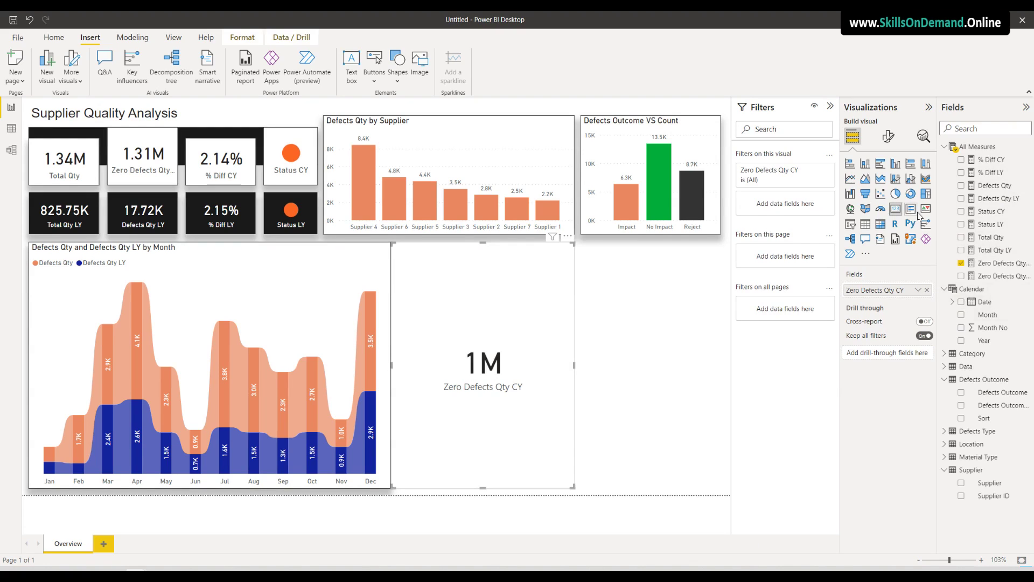
{"action": "left_click", "coordinate": [889, 137]}
{"action": "left_click", "coordinate": [882, 212]}
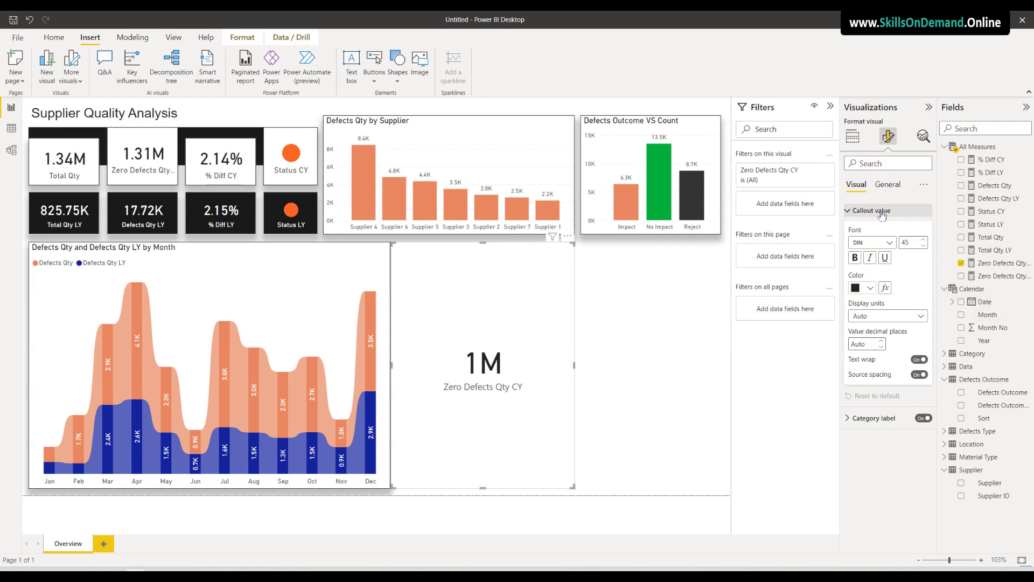
{"action": "left_click", "coordinate": [889, 318]}
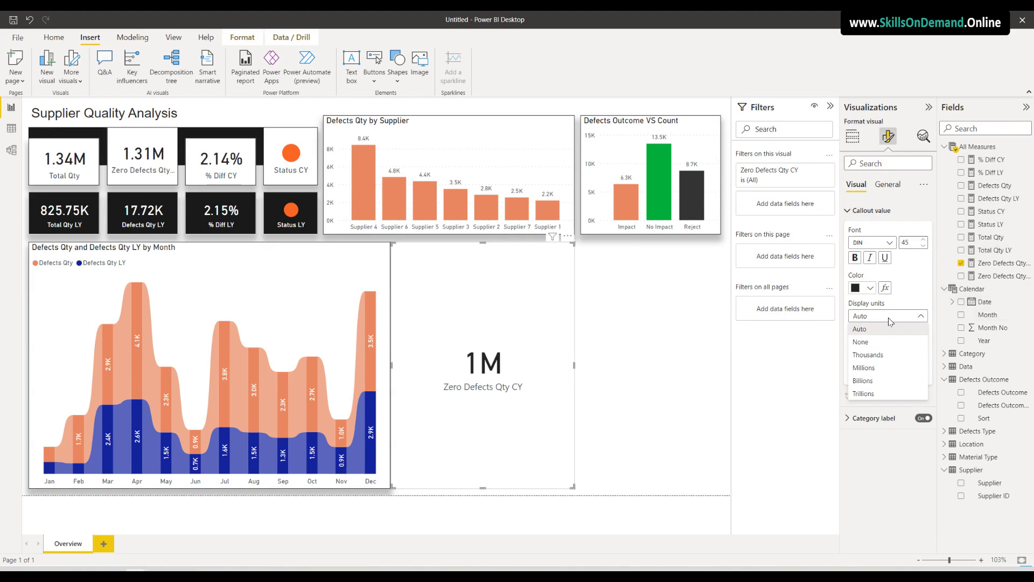
{"action": "left_click", "coordinate": [885, 329]}
{"action": "left_click", "coordinate": [875, 346]}
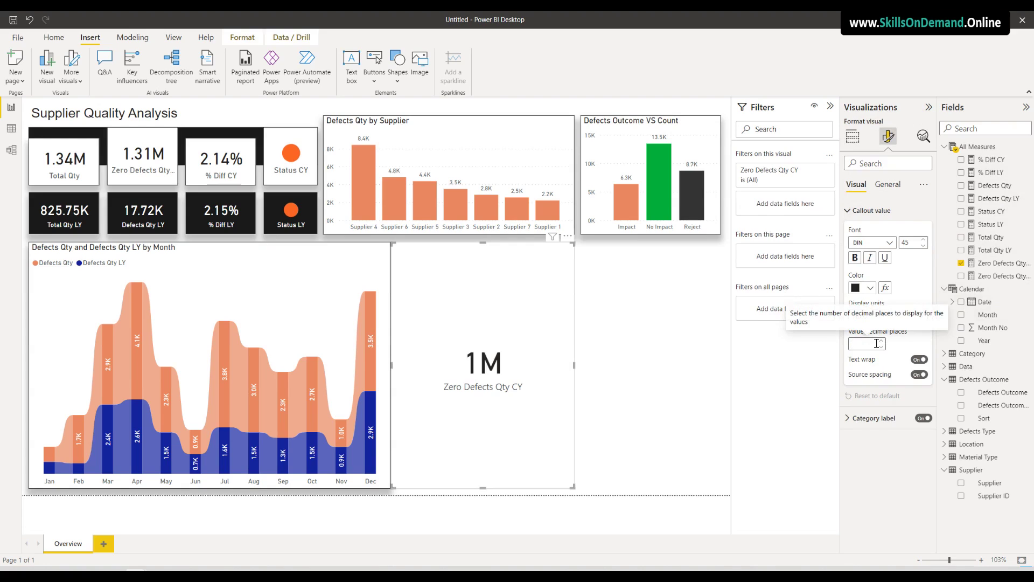
{"action": "type", "text": "2"}
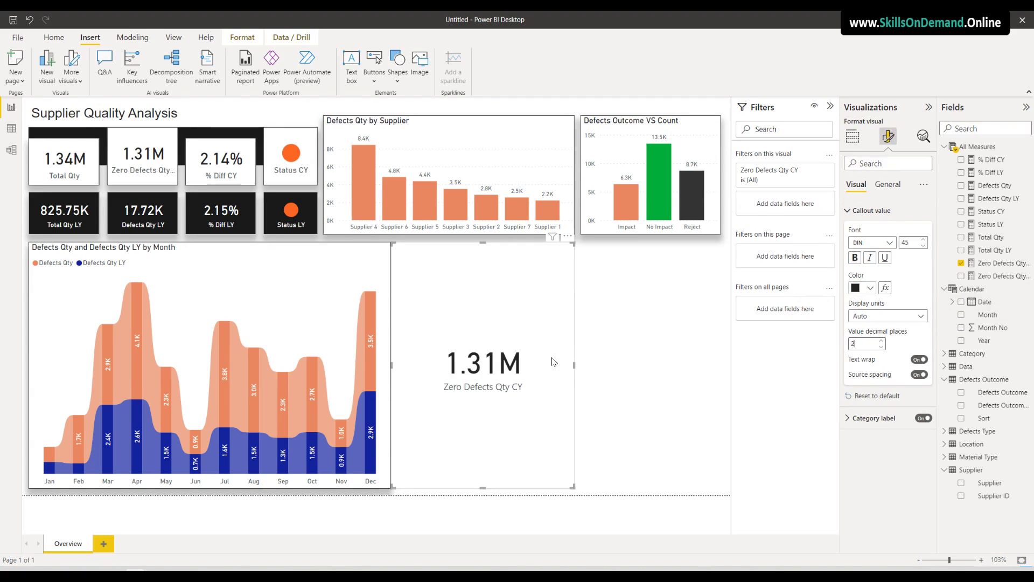
{"action": "left_click_drag", "start_coordinate": [483, 488], "coordinate": [489, 316]}
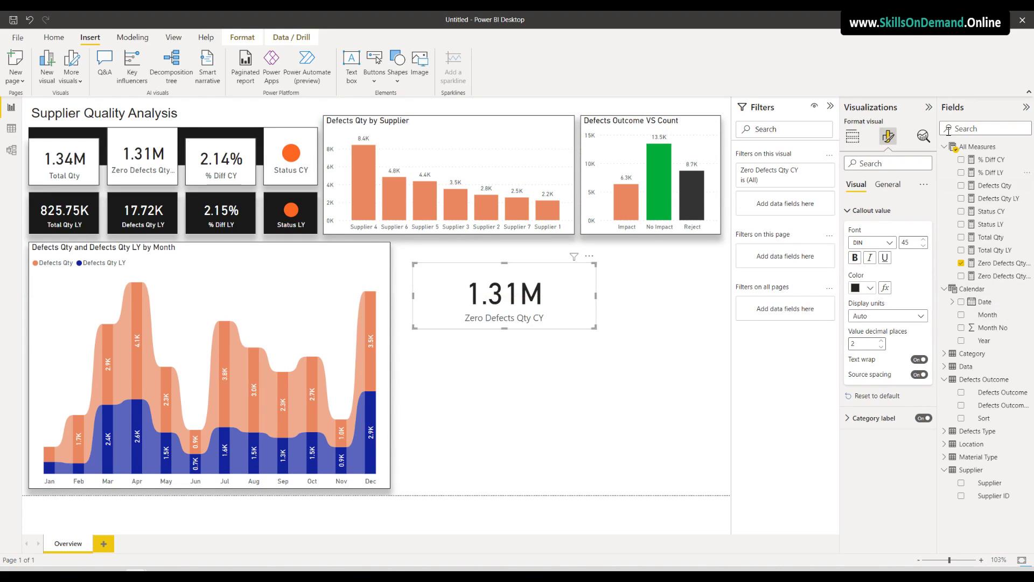
Make the callout value white and the category label white DIN
{"action": "left_click", "coordinate": [853, 136]}
{"action": "left_click", "coordinate": [888, 138]}
{"action": "left_click", "coordinate": [870, 287]}
{"action": "left_click", "coordinate": [862, 328]}
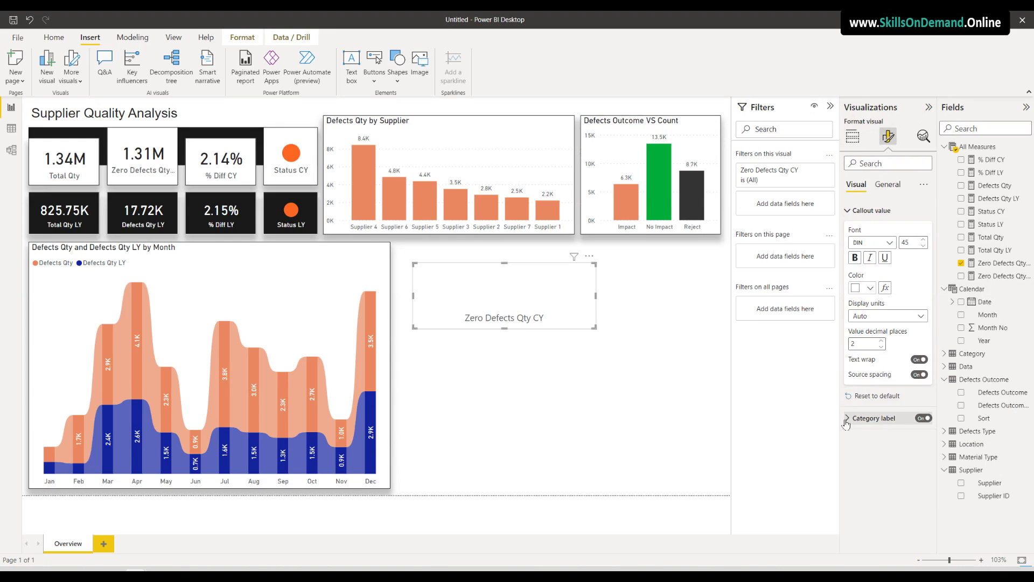
{"action": "left_click", "coordinate": [877, 421]}
{"action": "left_click", "coordinate": [874, 452]}
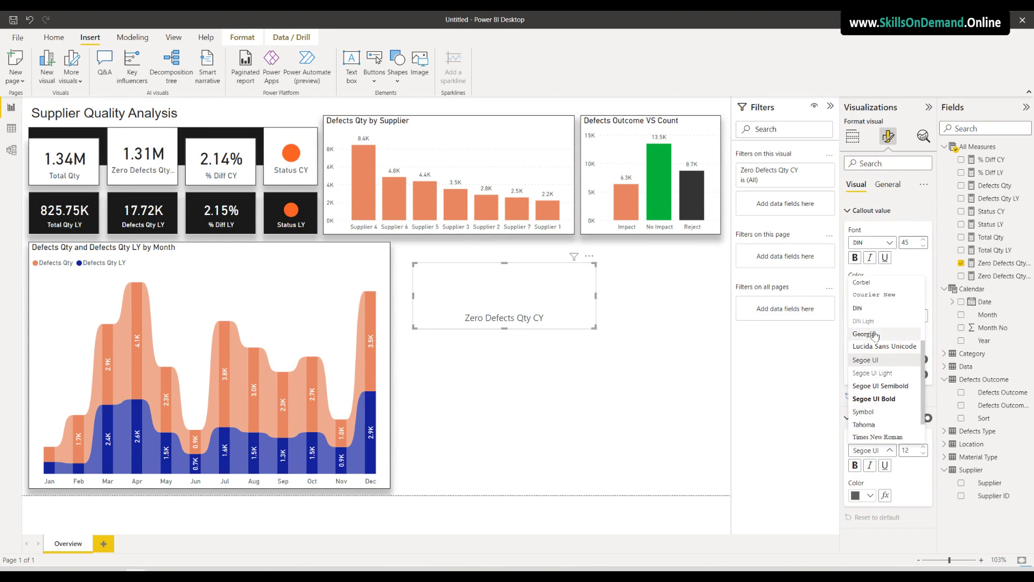
{"action": "left_click", "coordinate": [859, 308]}
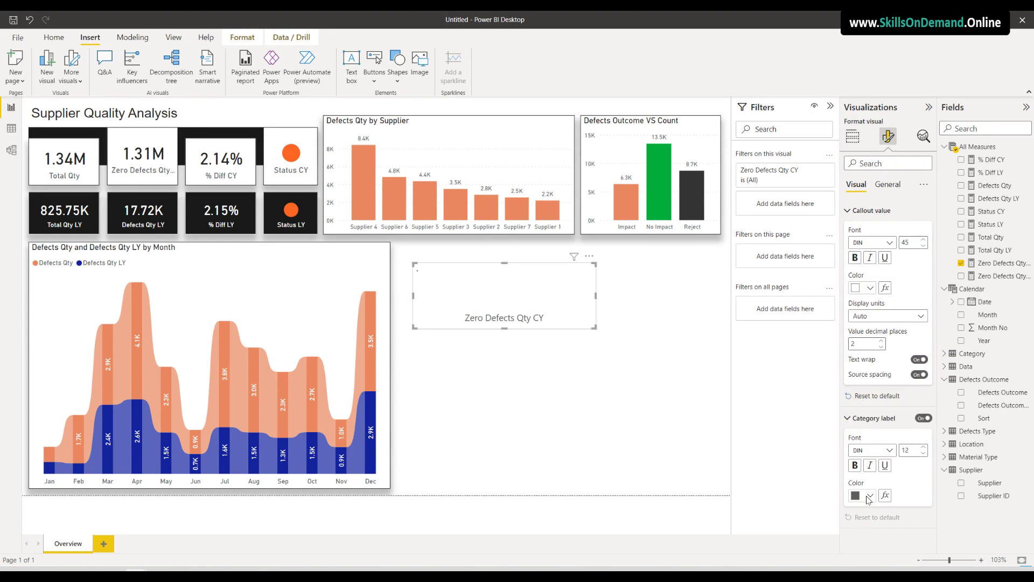
{"action": "left_click", "coordinate": [871, 496]}
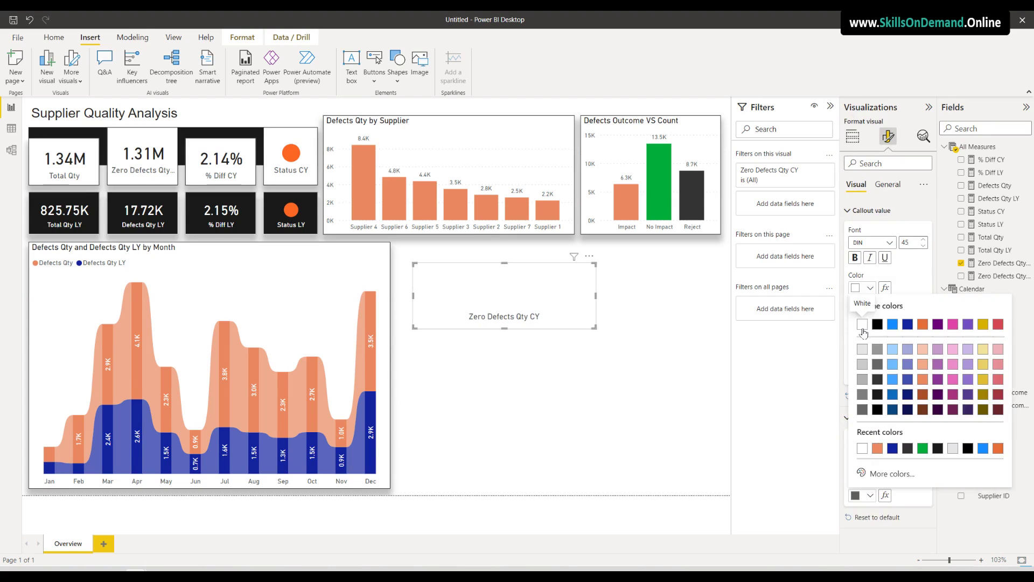
{"action": "left_click", "coordinate": [862, 325]}
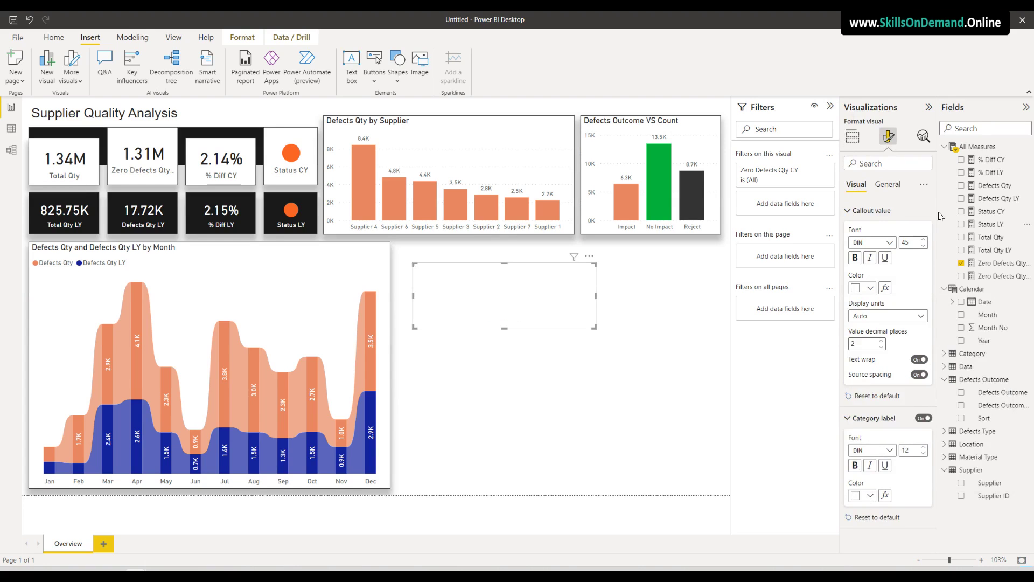
Give the card a black background and make it narrower
{"action": "left_click", "coordinate": [887, 185]}
{"action": "left_click", "coordinate": [869, 262]}
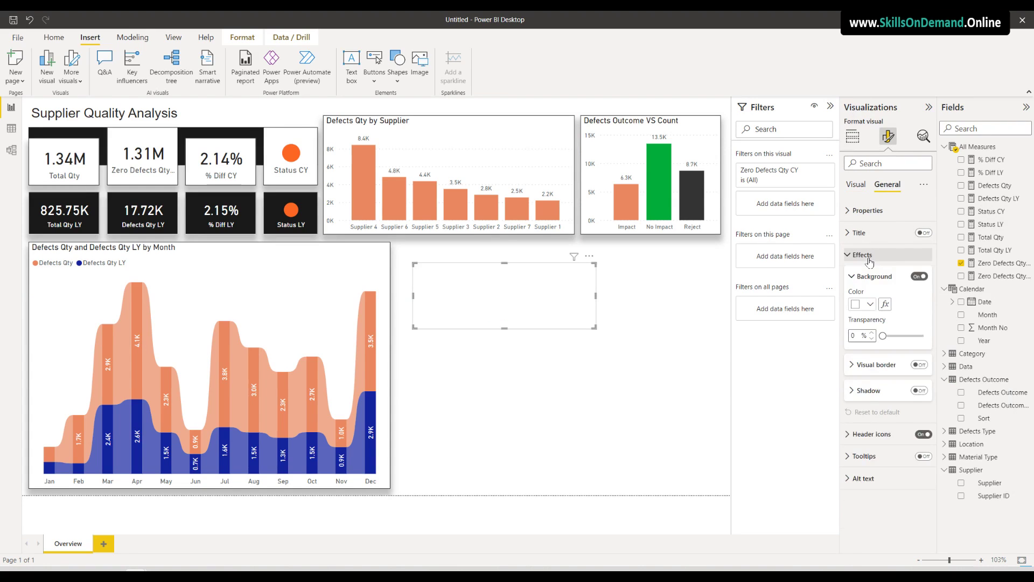
{"action": "left_click", "coordinate": [870, 305]}
{"action": "left_click", "coordinate": [877, 412]}
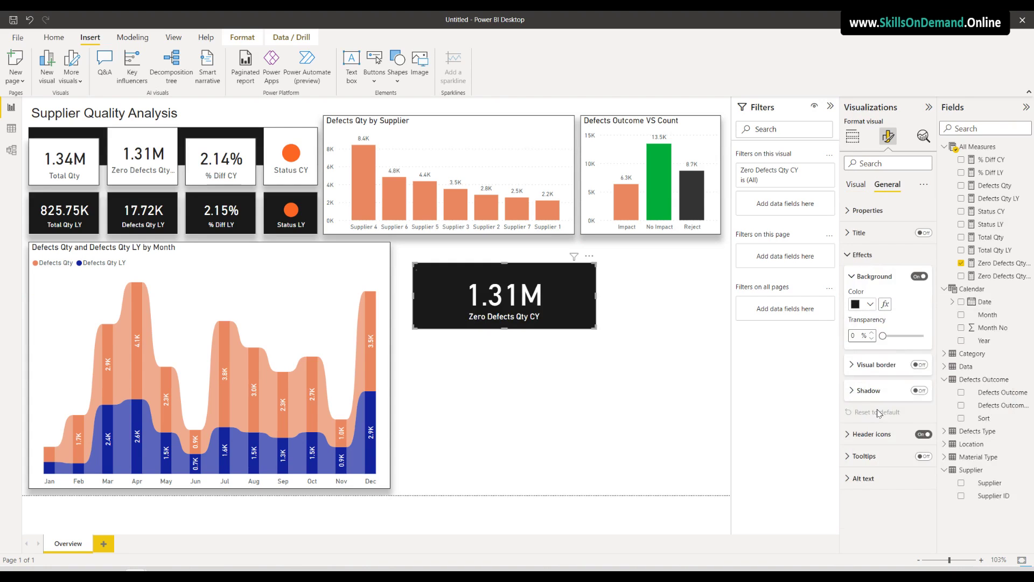
{"action": "left_click_drag", "start_coordinate": [597, 306], "coordinate": [513, 316]}
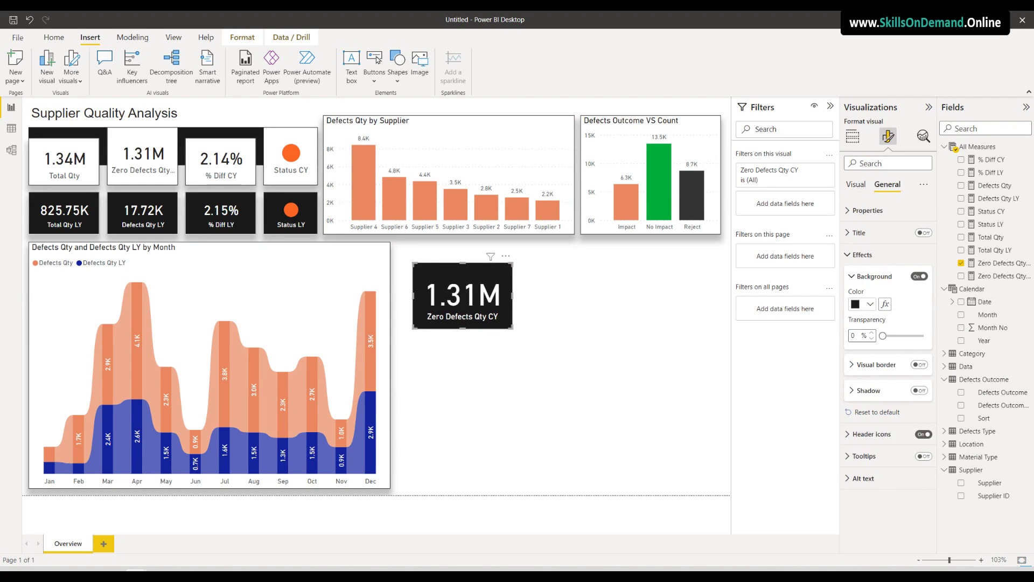
Move the card beside the ribbon chart, edit the callout font size, and set the category label to 10
{"action": "left_click_drag", "start_coordinate": [425, 275], "coordinate": [412, 255]}
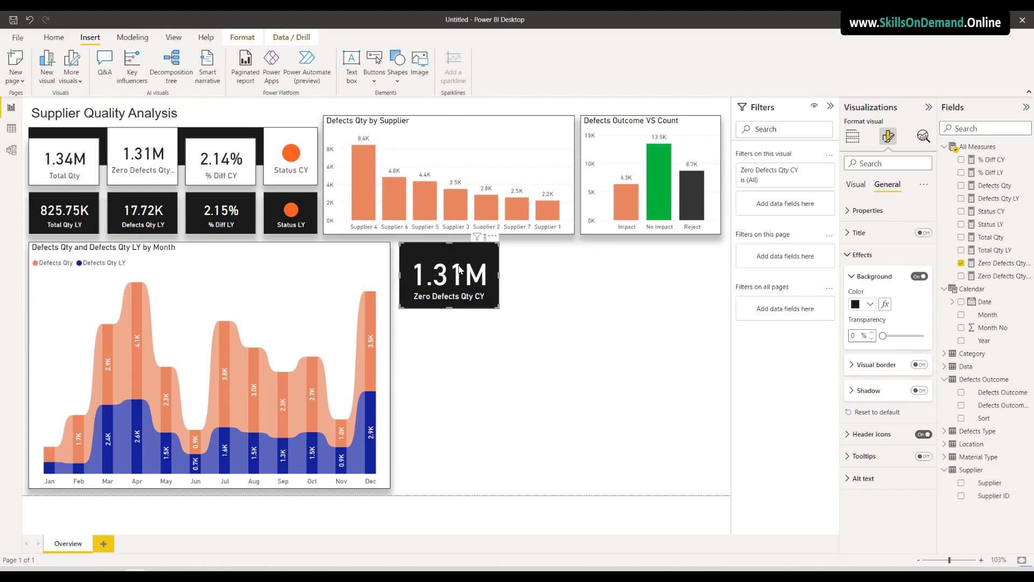
{"action": "left_click", "coordinate": [856, 184]}
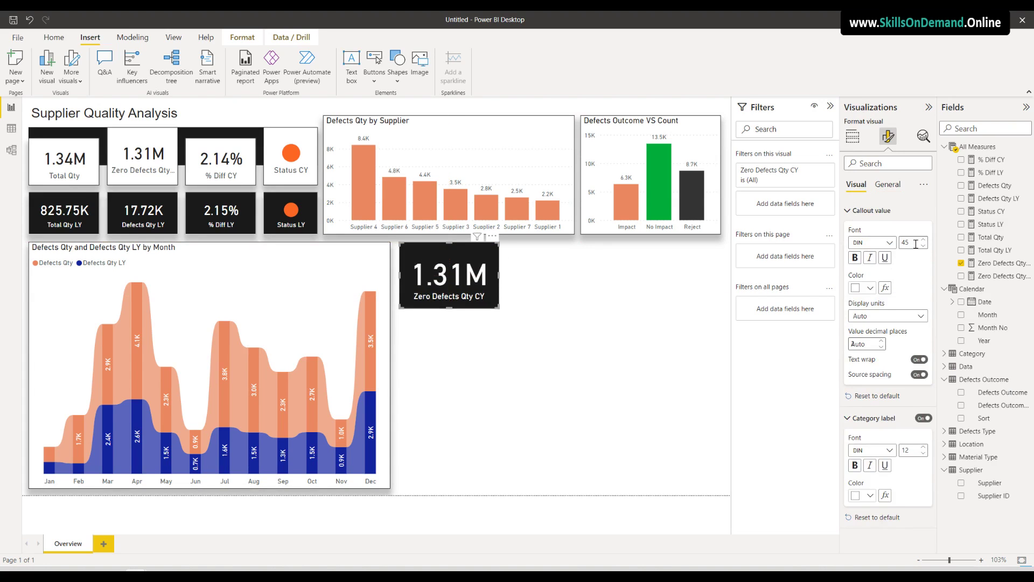
{"action": "double_click", "coordinate": [914, 242]}
{"action": "type", "text": "35"}
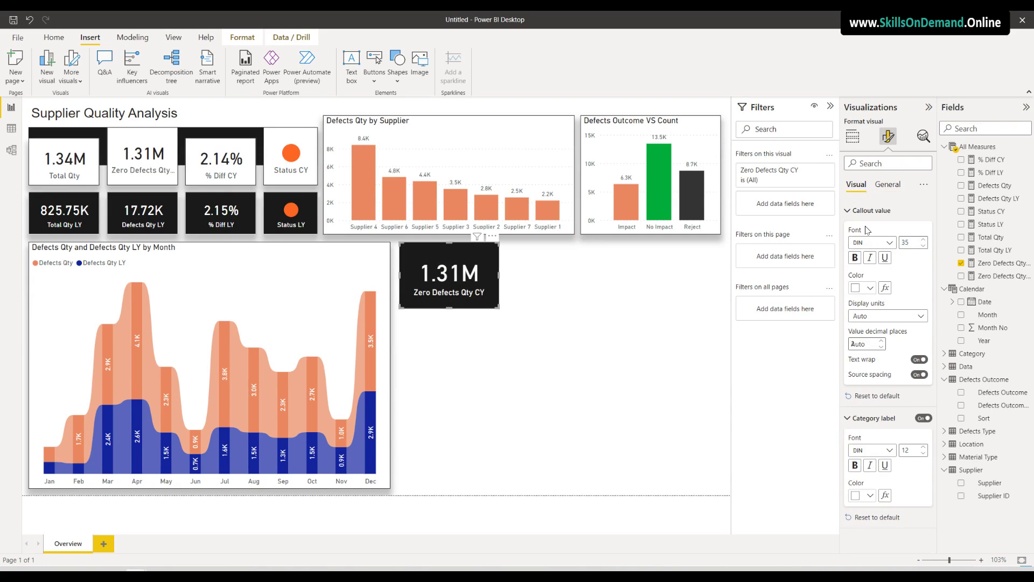
{"action": "type", "text": "25"}
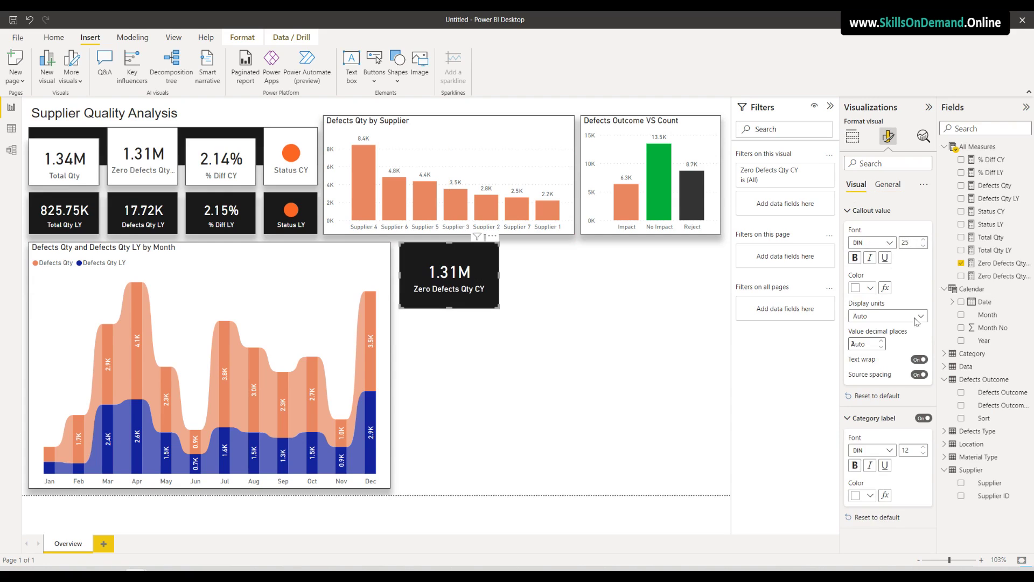
{"action": "left_click", "coordinate": [924, 455]}
{"action": "left_click", "coordinate": [924, 454]}
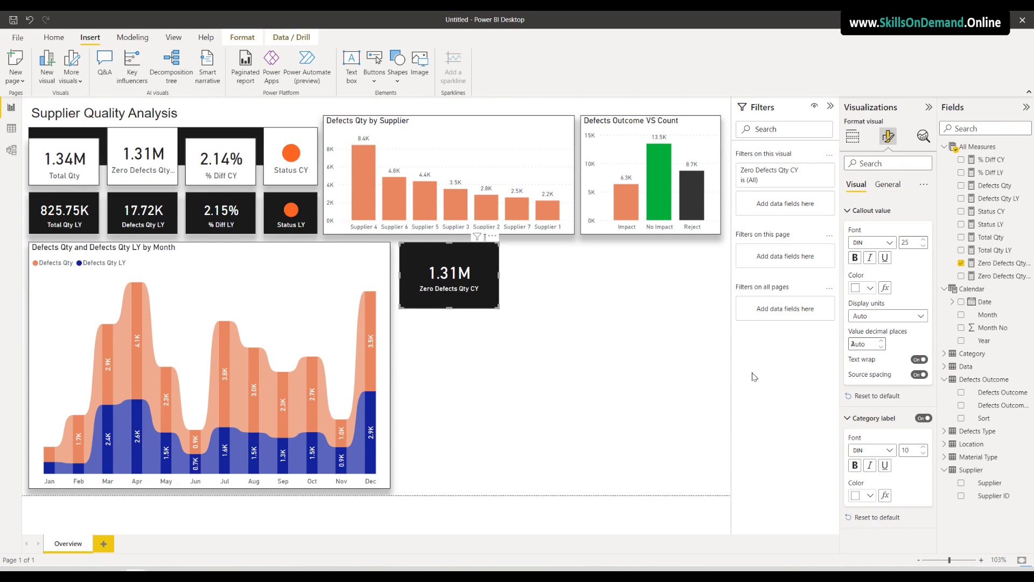
Shrink the card and set its callout value font size to 30
{"action": "left_click_drag", "start_coordinate": [499, 275], "coordinate": [474, 279]}
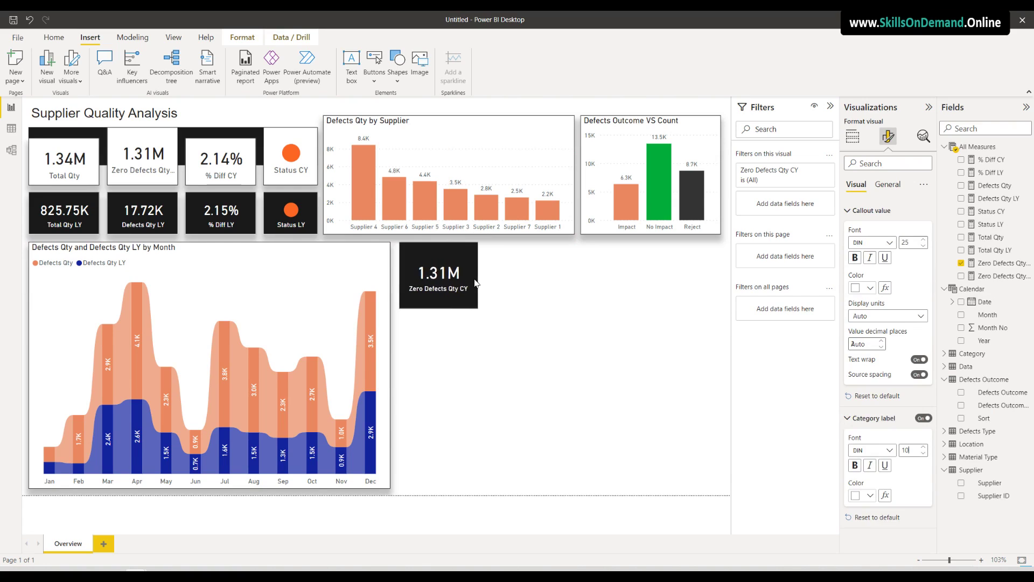
{"action": "left_click_drag", "start_coordinate": [436, 308], "coordinate": [483, 271]}
{"action": "double_click", "coordinate": [910, 243]}
{"action": "type", "text": "30"}
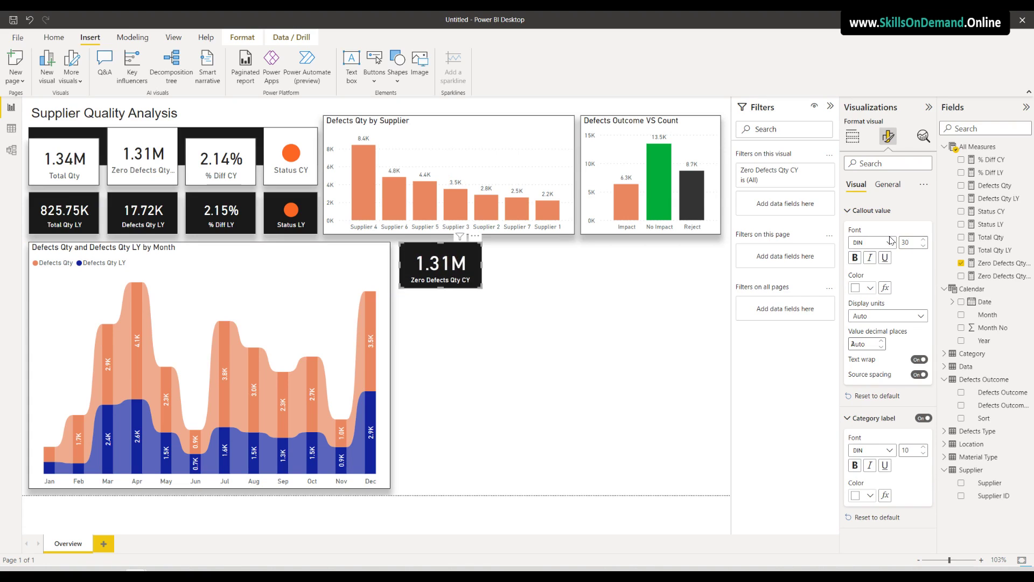
{"action": "left_click", "coordinate": [680, 326]}
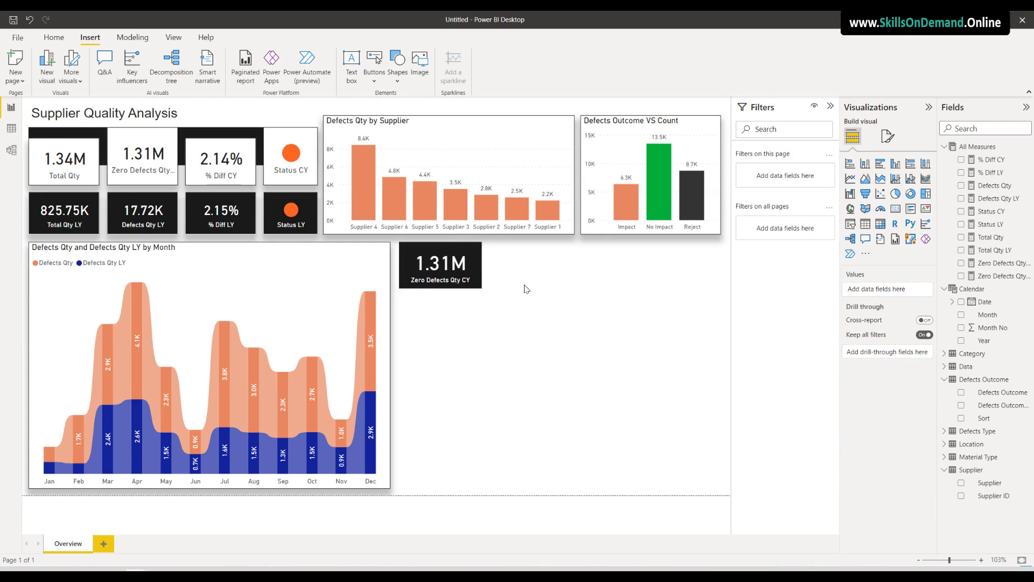
Widen the card slightly and step up the category label font size
{"action": "left_click", "coordinate": [477, 268]}
{"action": "left_click_drag", "start_coordinate": [482, 268], "coordinate": [490, 268]}
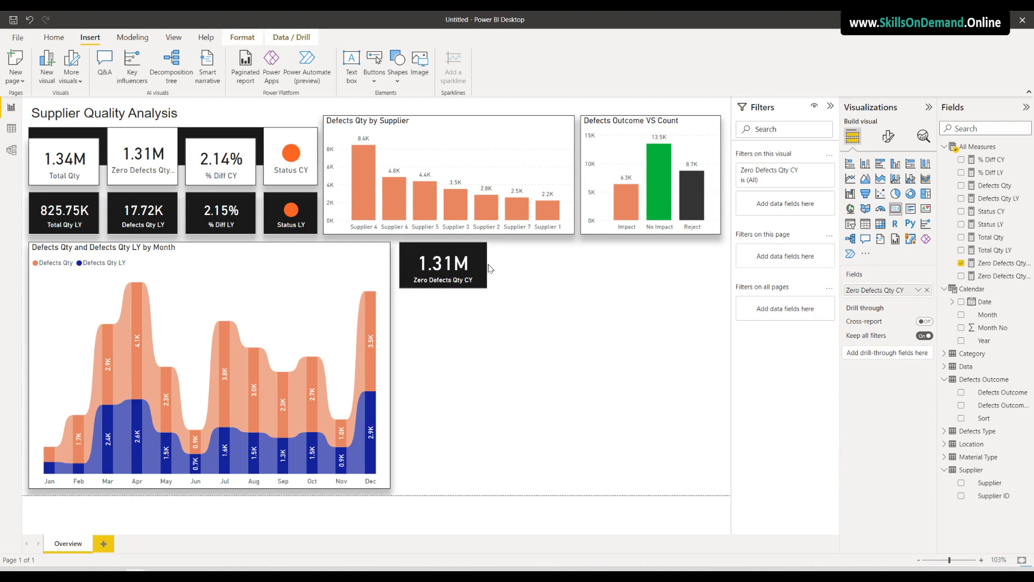
{"action": "left_click", "coordinate": [484, 318]}
{"action": "left_click", "coordinate": [480, 277]}
{"action": "left_click", "coordinate": [889, 137]}
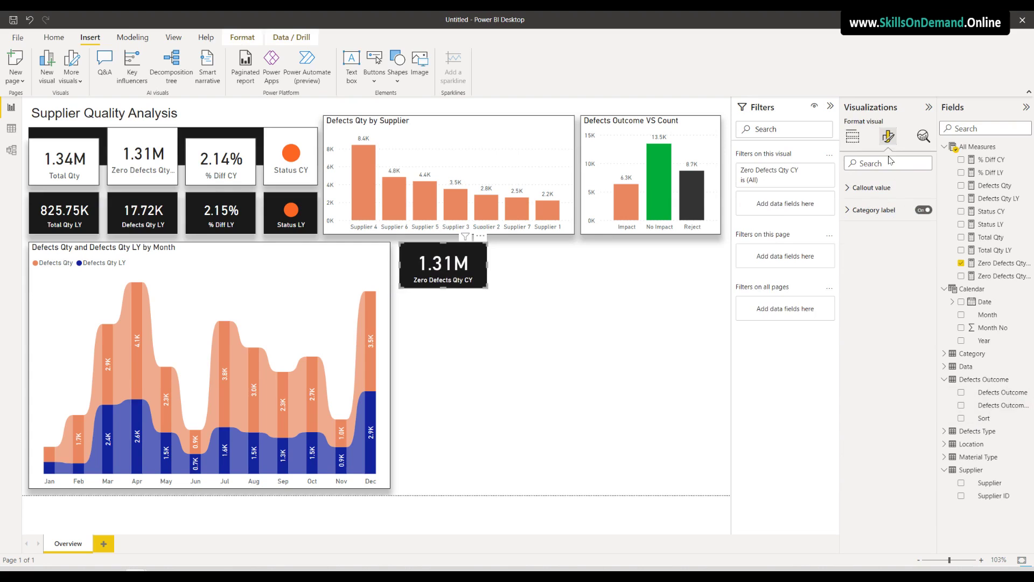
{"action": "left_click", "coordinate": [870, 210]}
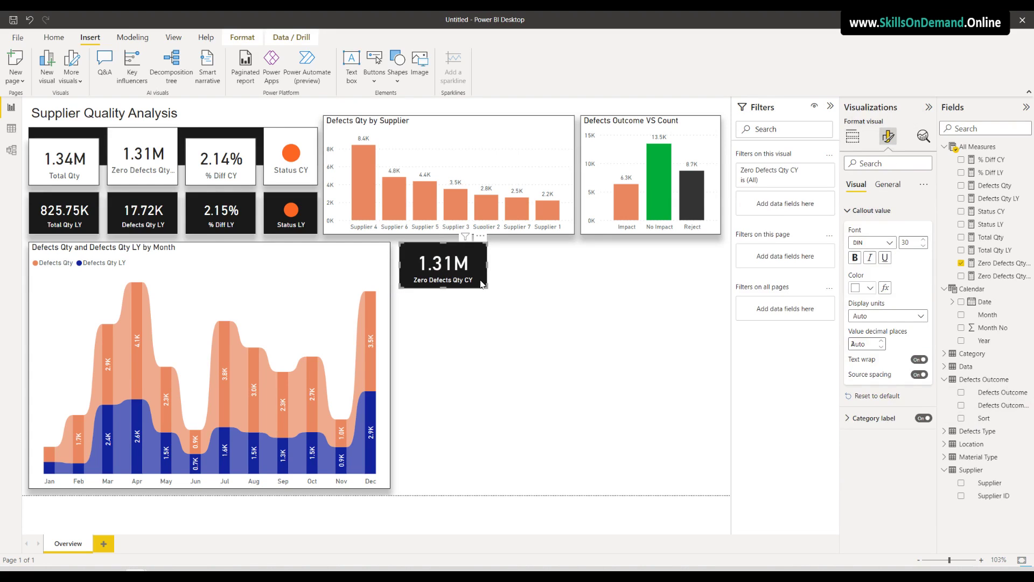
{"action": "left_click", "coordinate": [873, 418]}
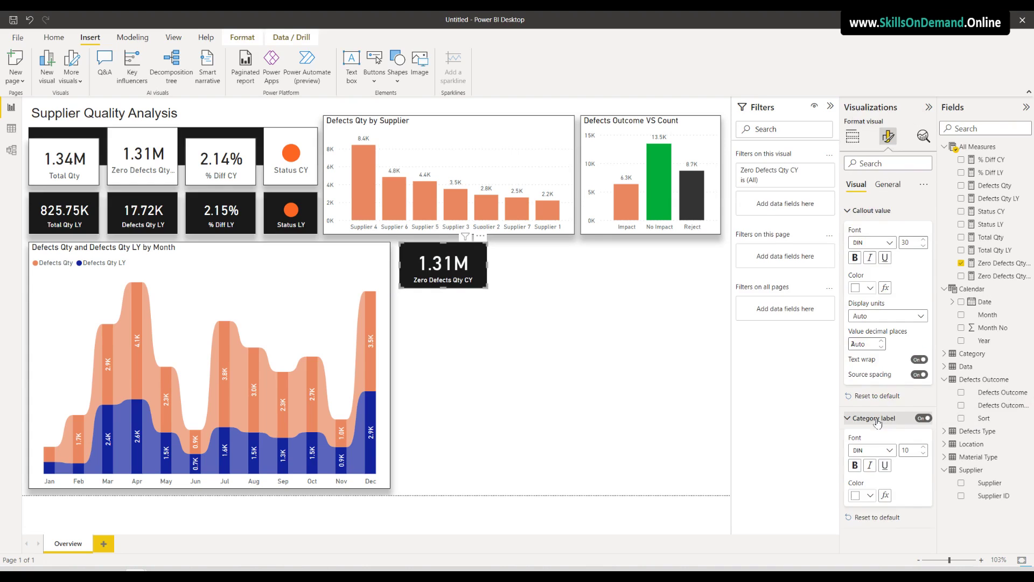
{"action": "left_click", "coordinate": [923, 450]}
{"action": "left_click", "coordinate": [529, 438]}
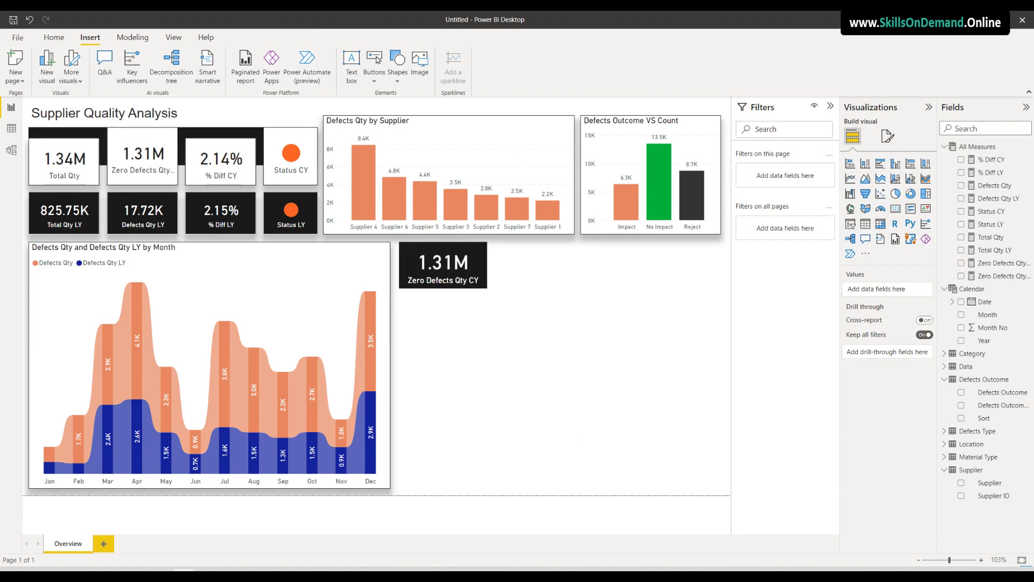
{"action": "left_click", "coordinate": [488, 281]}
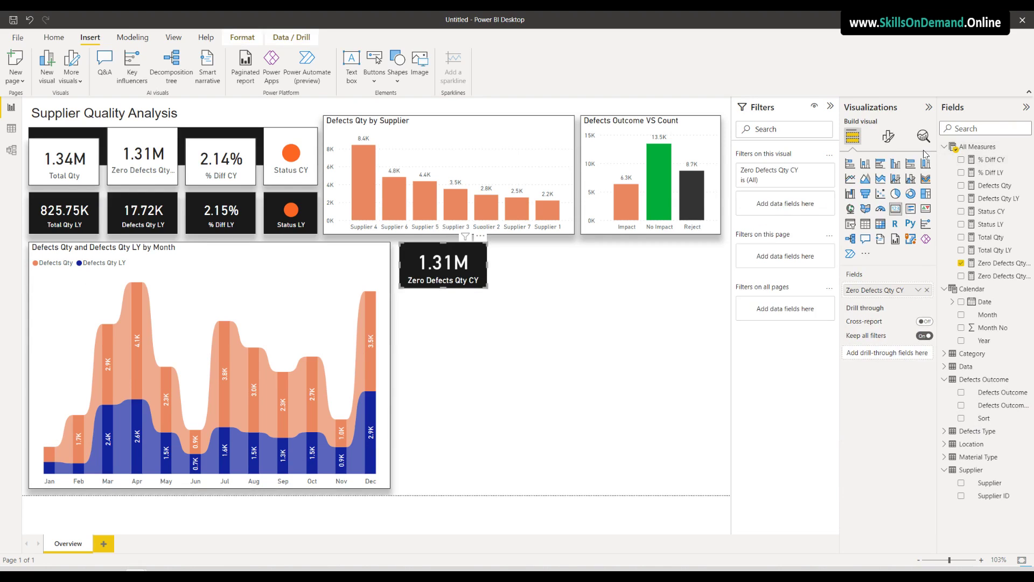
{"action": "left_click", "coordinate": [888, 136]}
{"action": "left_click", "coordinate": [884, 187]}
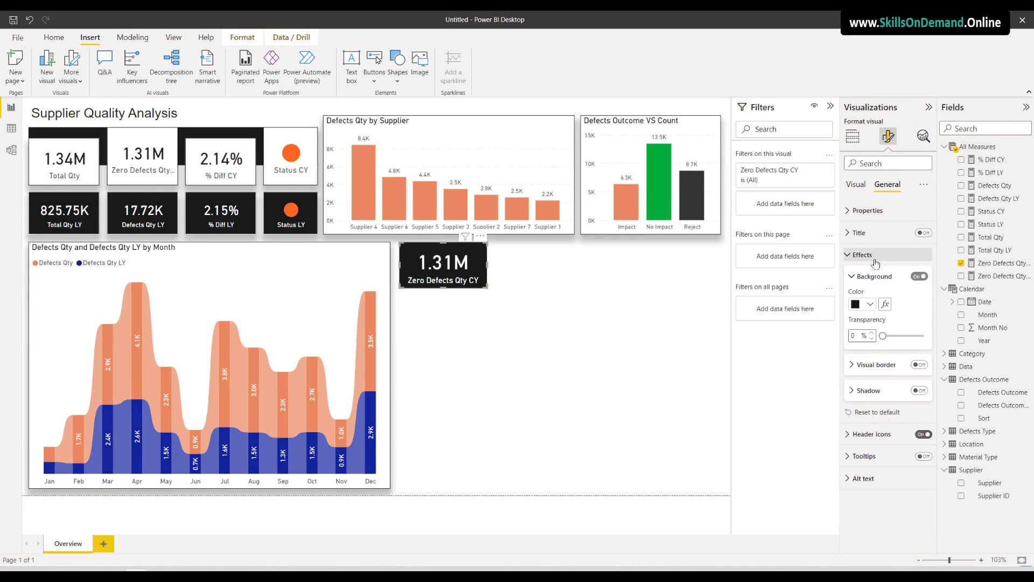
Turn on the card's drop shadow with position Bottom
{"action": "left_click", "coordinate": [919, 390]}
{"action": "left_click", "coordinate": [887, 392]}
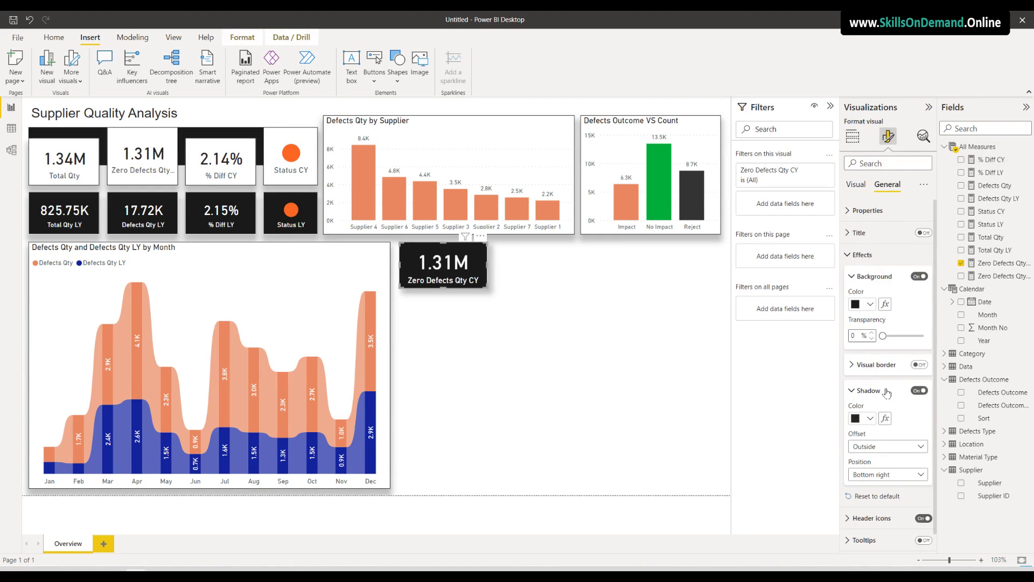
{"action": "left_click", "coordinate": [876, 475]}
{"action": "left_click", "coordinate": [868, 365]}
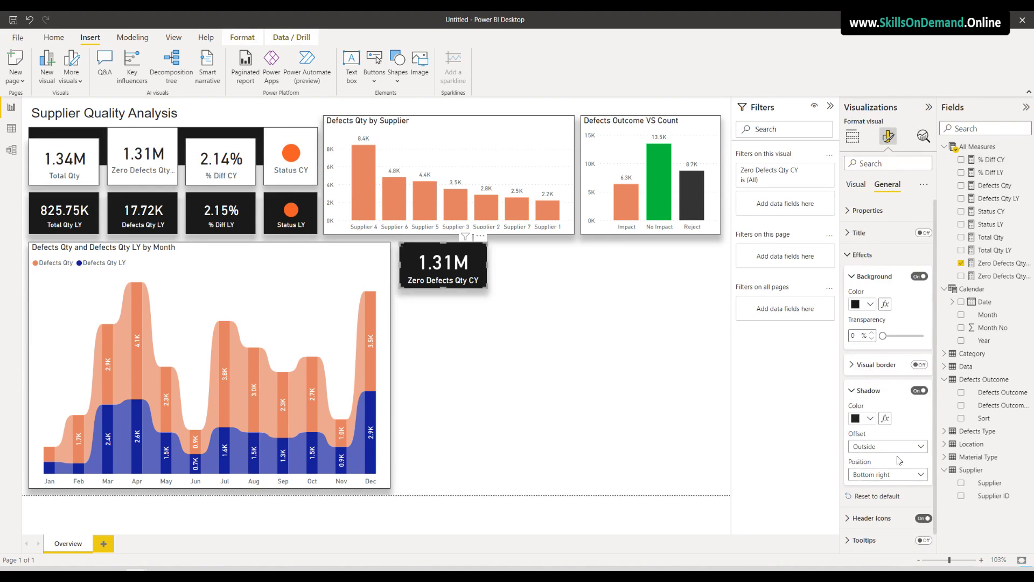
{"action": "key", "text": "Up"}
Turn on a light grey visual border around the card
{"action": "left_click", "coordinate": [920, 365]}
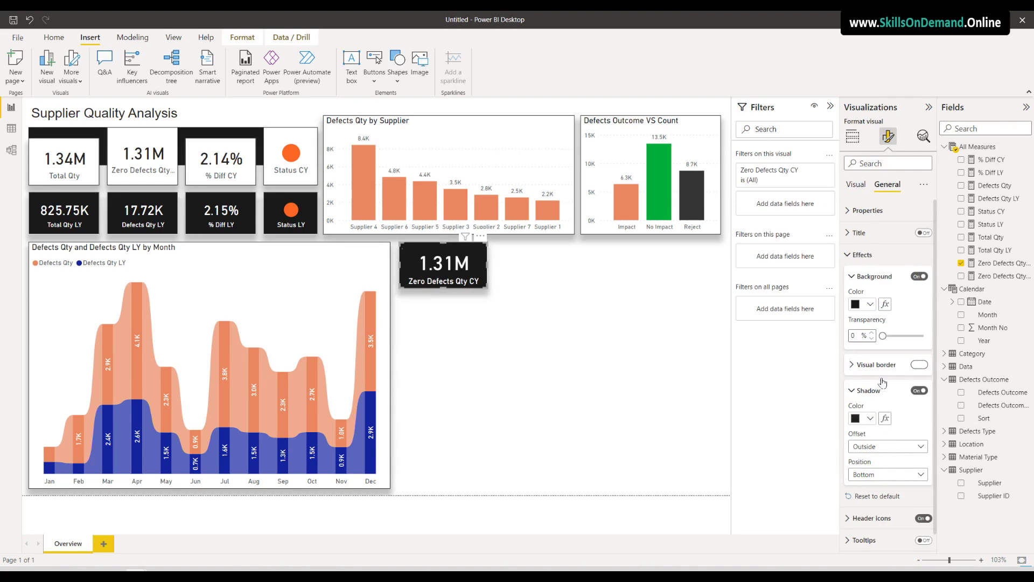
{"action": "left_click", "coordinate": [877, 364]}
{"action": "left_click", "coordinate": [870, 392]}
{"action": "left_click", "coordinate": [863, 249]}
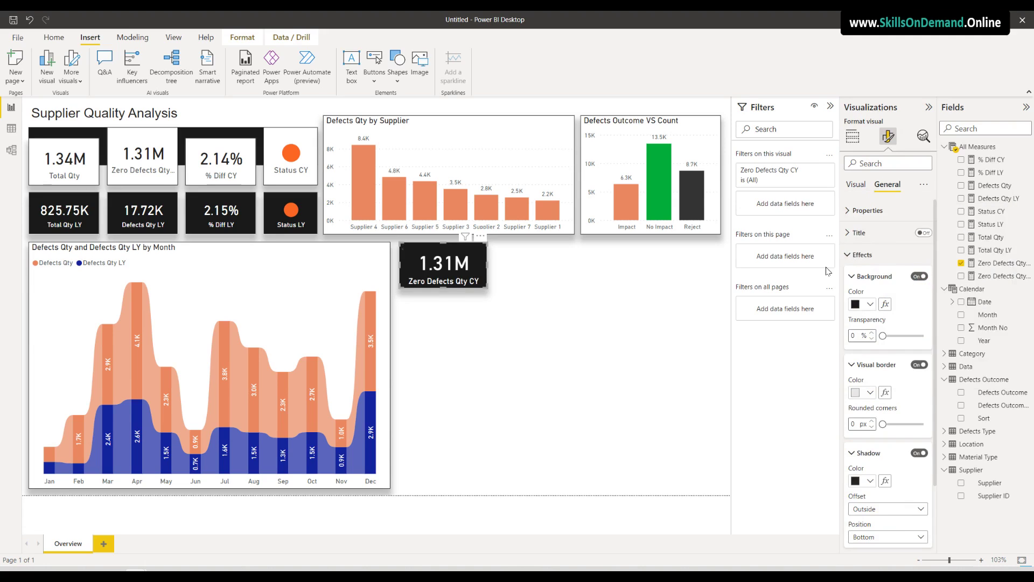
{"action": "left_click", "coordinate": [579, 343]}
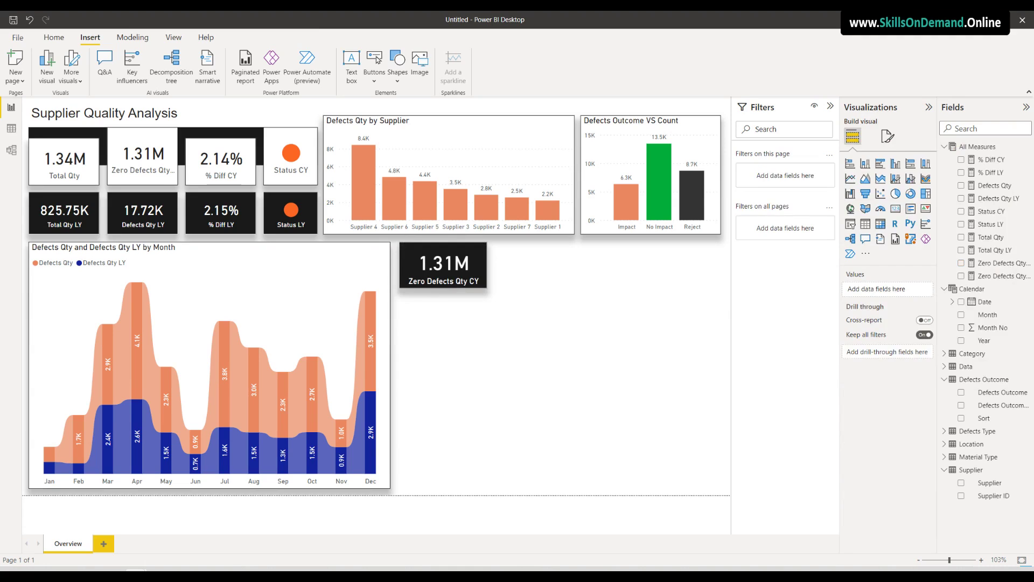
{"action": "left_click", "coordinate": [446, 286]}
Make the Zero Defects card slightly taller and paste a copy beside it
{"action": "left_click_drag", "start_coordinate": [446, 287], "coordinate": [515, 294]}
{"action": "key", "text": "ctrl+c"}
{"action": "key", "text": "ctrl+v"}
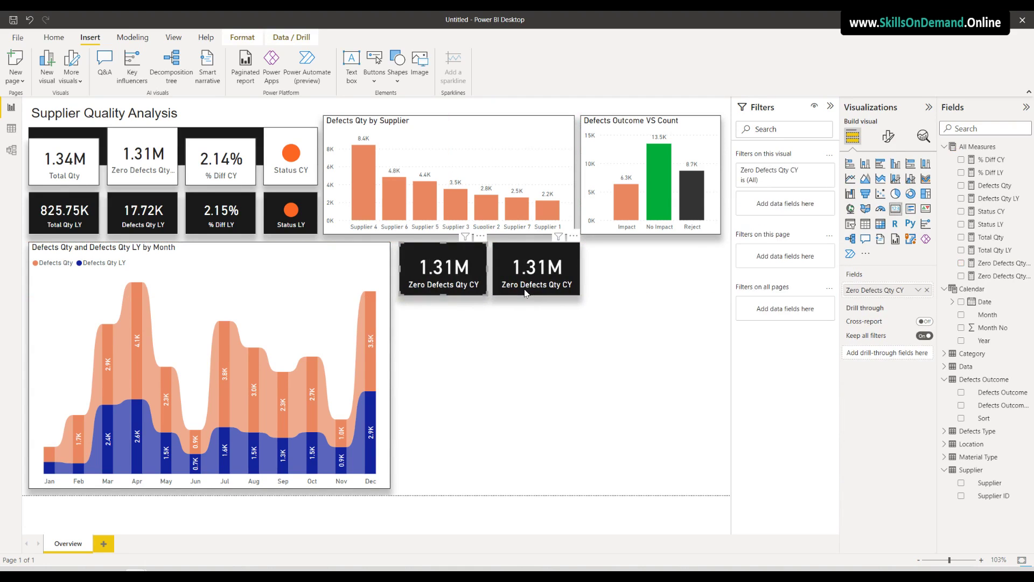
Align both Zero Defects cards leftward and narrow the monthly Defects Qty area chart slightly
{"action": "left_click", "coordinate": [525, 293], "text": "ctrl"}
{"action": "key", "text": "Left"}
{"action": "key", "text": "Left"}
{"action": "key", "text": "Left"}
{"action": "key", "text": "Left"}
{"action": "key", "text": "Left"}
{"action": "key", "text": "Left"}
{"action": "key", "text": "Left"}
{"action": "key", "text": "Left"}
{"action": "key", "text": "Left"}
{"action": "key", "text": "Left"}
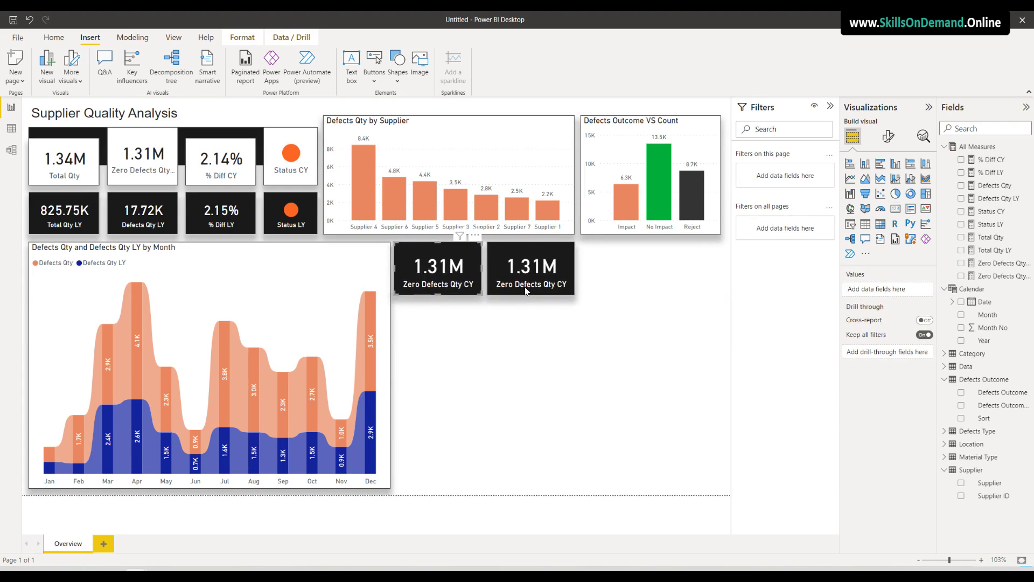
{"action": "left_click", "coordinate": [503, 316]}
{"action": "left_click", "coordinate": [392, 357]}
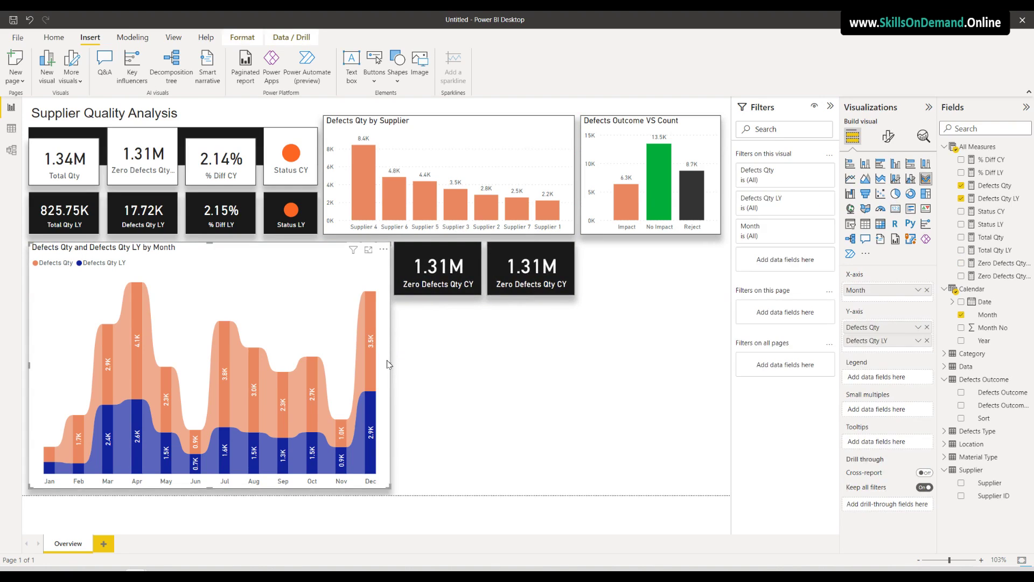
{"action": "left_click_drag", "start_coordinate": [388, 363], "coordinate": [388, 365]}
{"action": "left_click", "coordinate": [431, 284]}
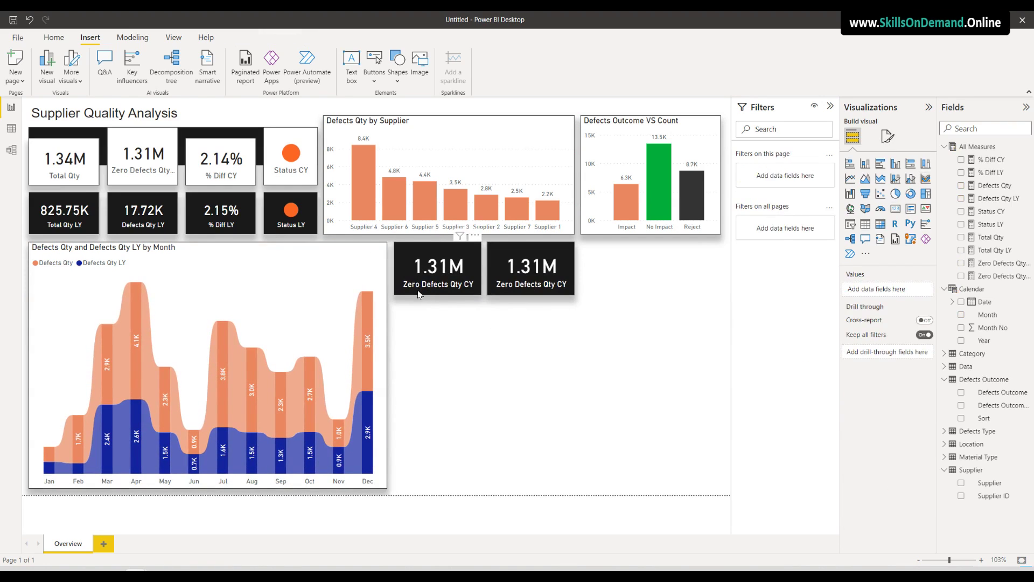
{"action": "key", "text": "Left"}
{"action": "key", "text": "Left"}
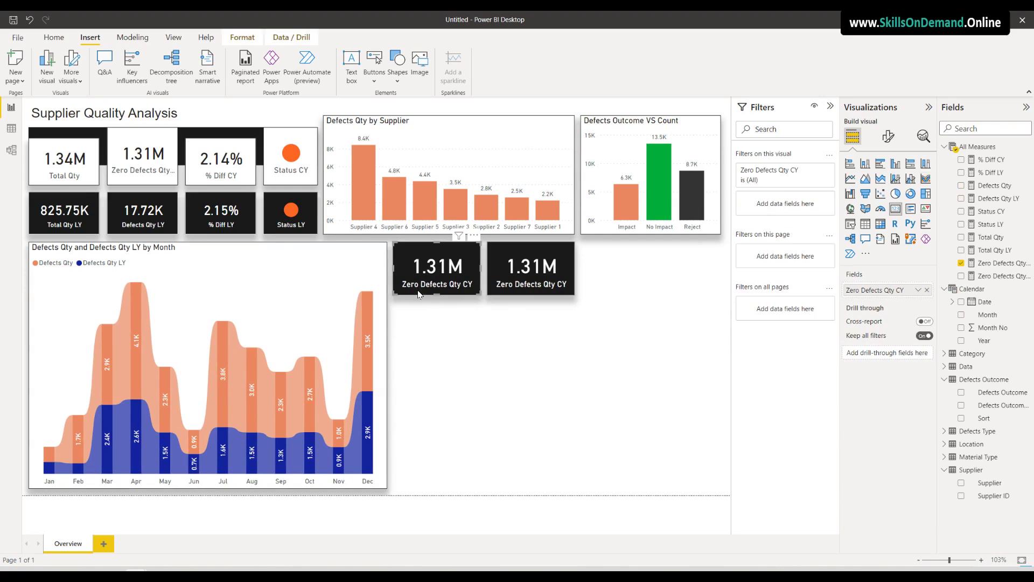
{"action": "left_click", "coordinate": [414, 354]}
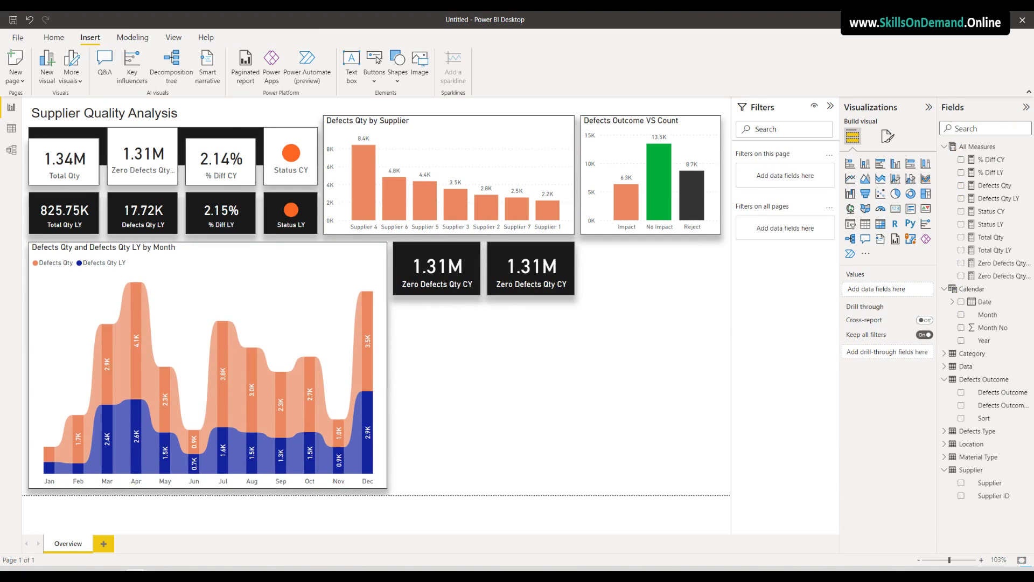
Swap the copied card's field from Zero Defects Qty CY to Zero Defects Qty LY
{"action": "left_click", "coordinate": [519, 268]}
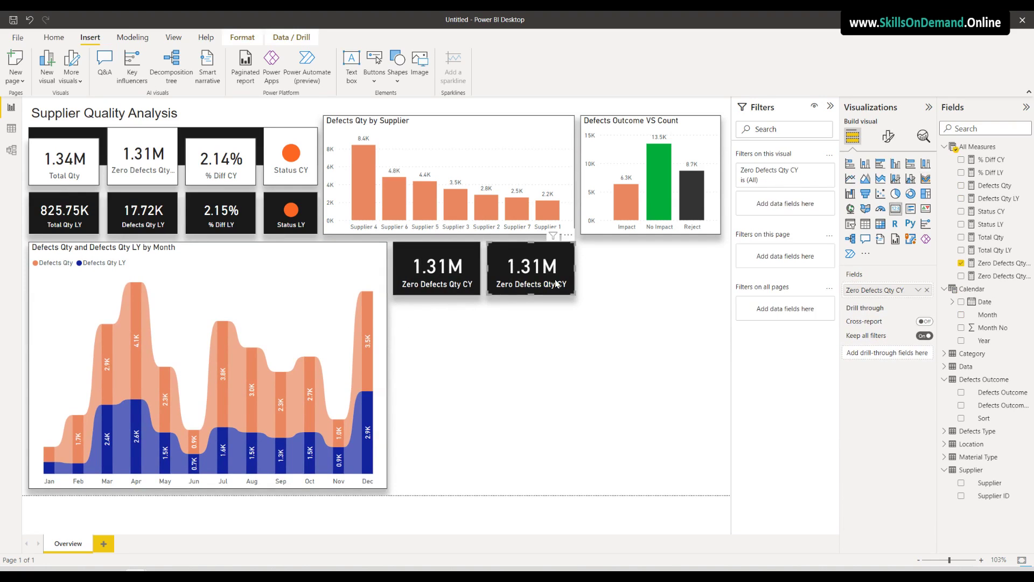
{"action": "left_click", "coordinate": [928, 290]}
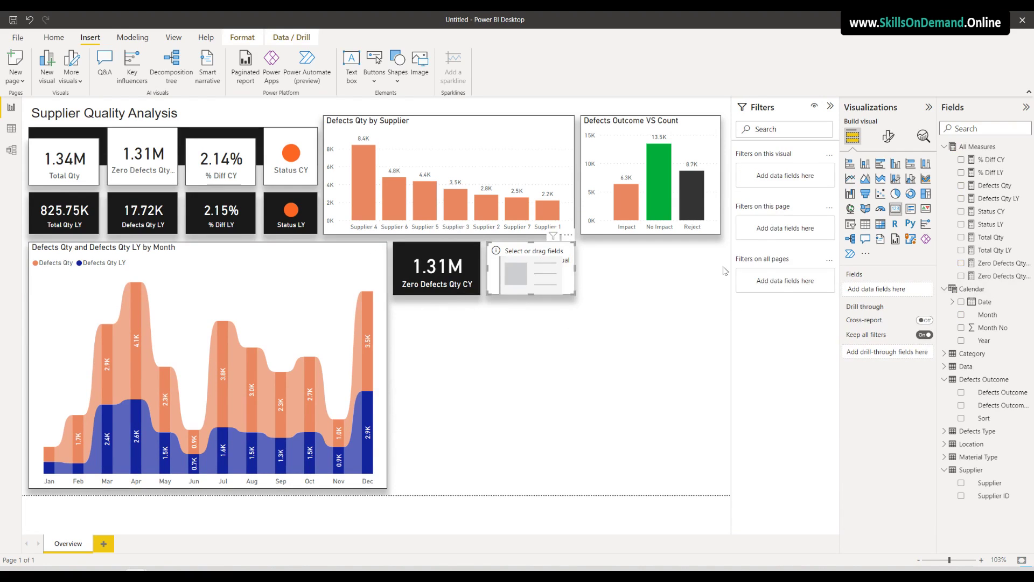
{"action": "left_click", "coordinate": [962, 276]}
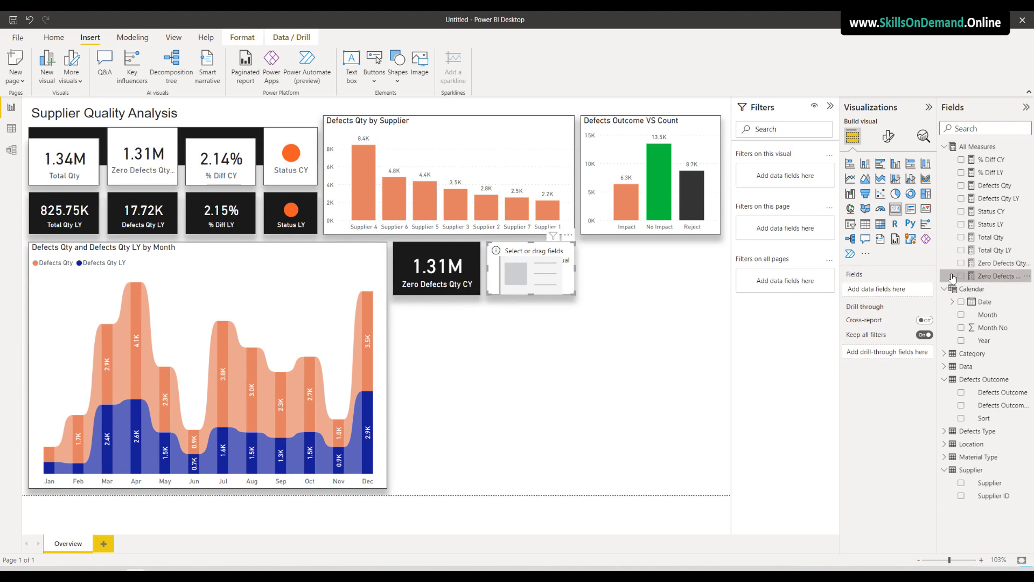
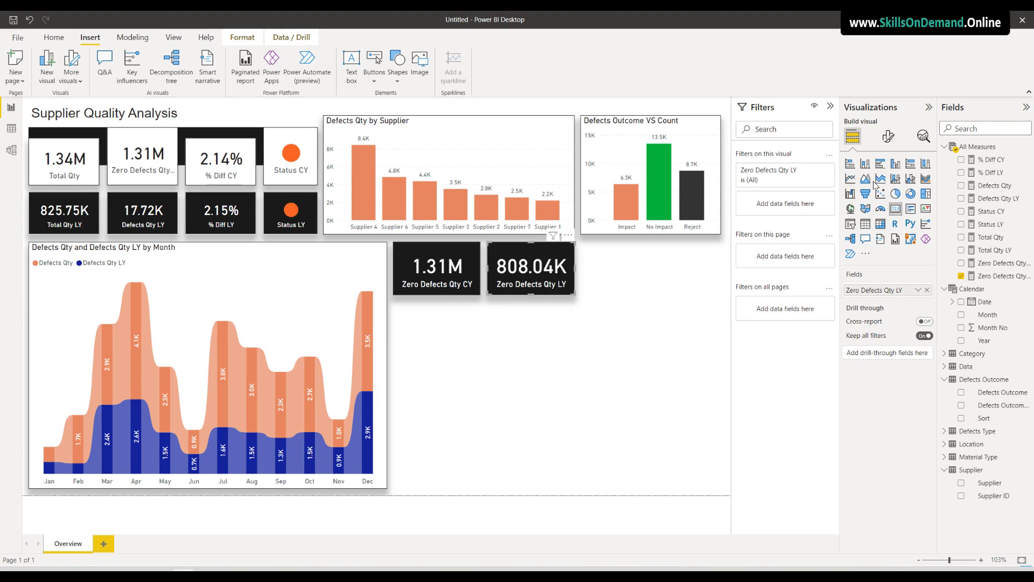
Revert the card, then add an empty matrix beside the 808.04K Zero Defects Qty LY card
{"action": "left_click", "coordinate": [880, 224]}
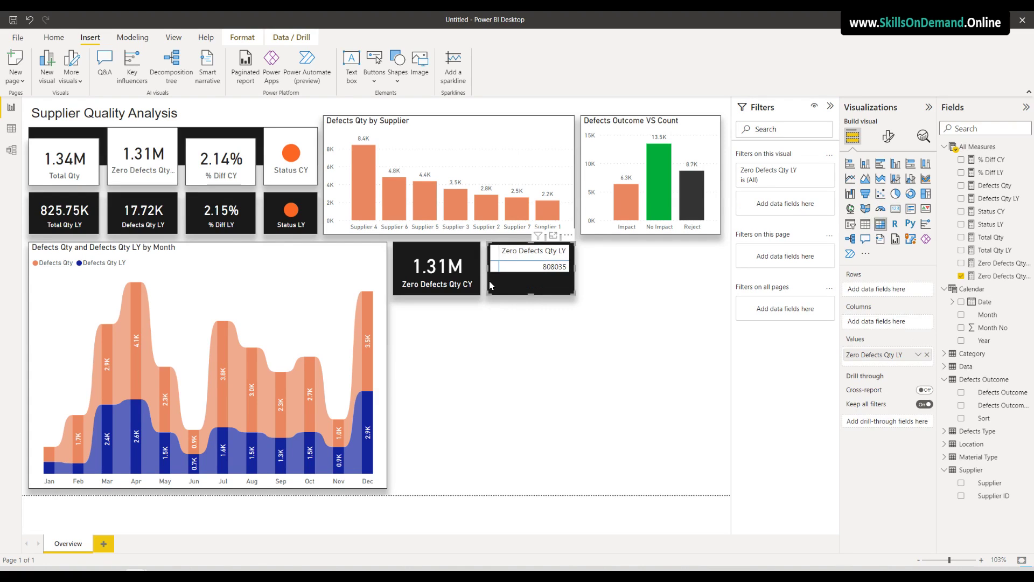
{"action": "left_click", "coordinate": [29, 21]}
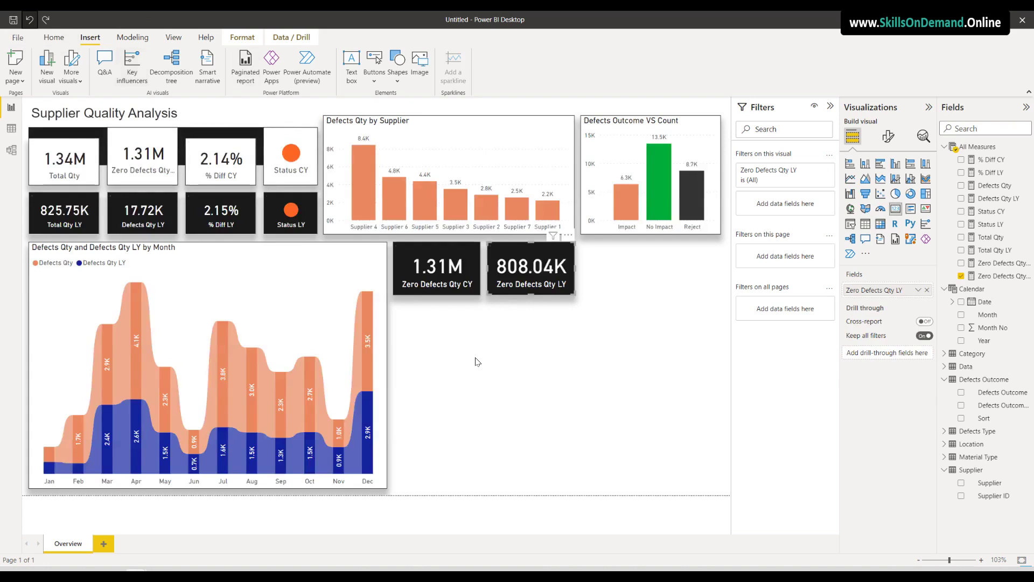
{"action": "left_click", "coordinate": [476, 355]}
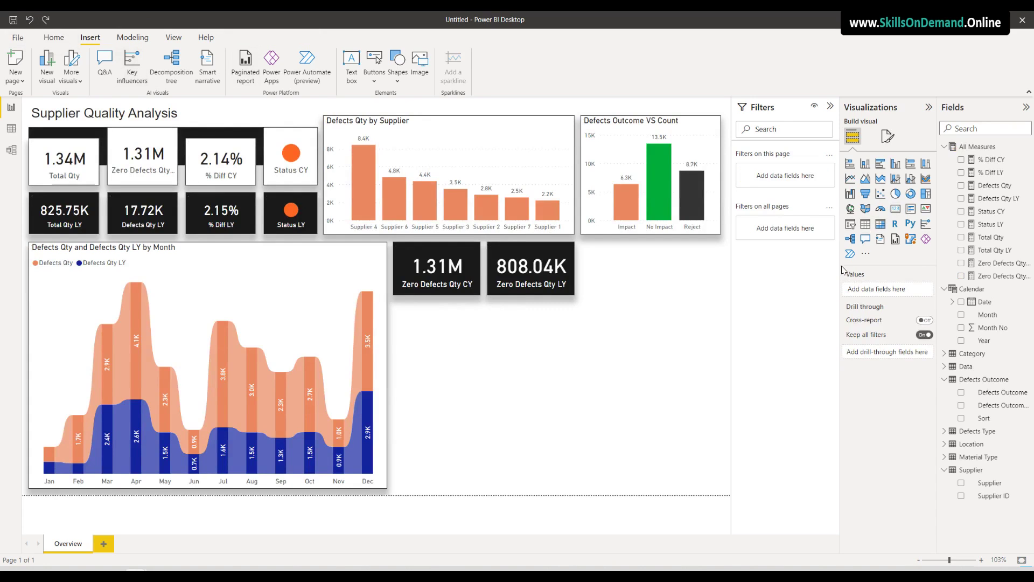
{"action": "left_click", "coordinate": [881, 226]}
{"action": "left_click_drag", "start_coordinate": [618, 342], "coordinate": [565, 346]}
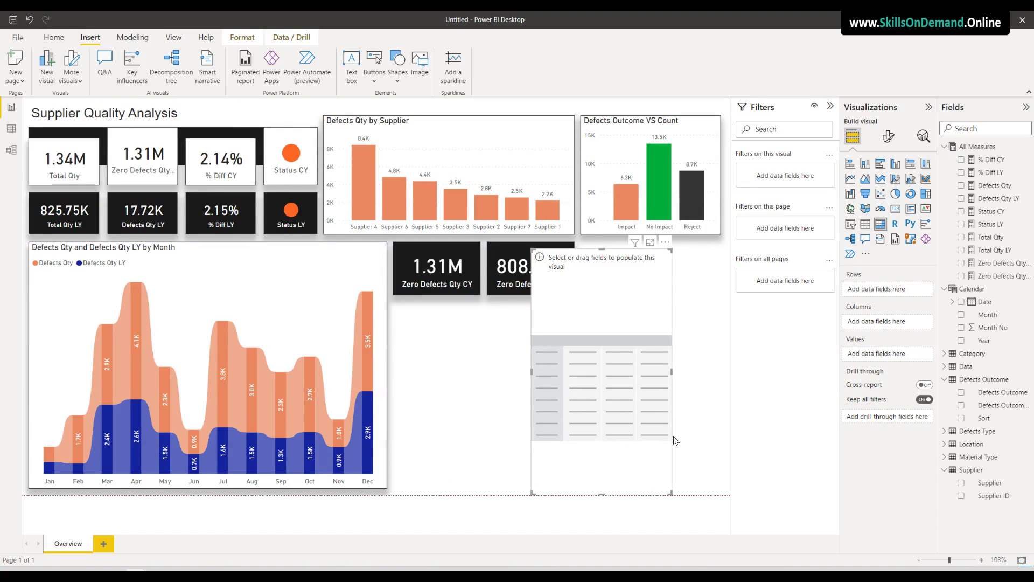
Build the matrix with Location rows and Defects Qty, Total Qty, Status CY values, widened to show all columns
{"action": "left_click", "coordinate": [945, 445]}
{"action": "left_click_drag", "start_coordinate": [985, 455], "coordinate": [895, 296]}
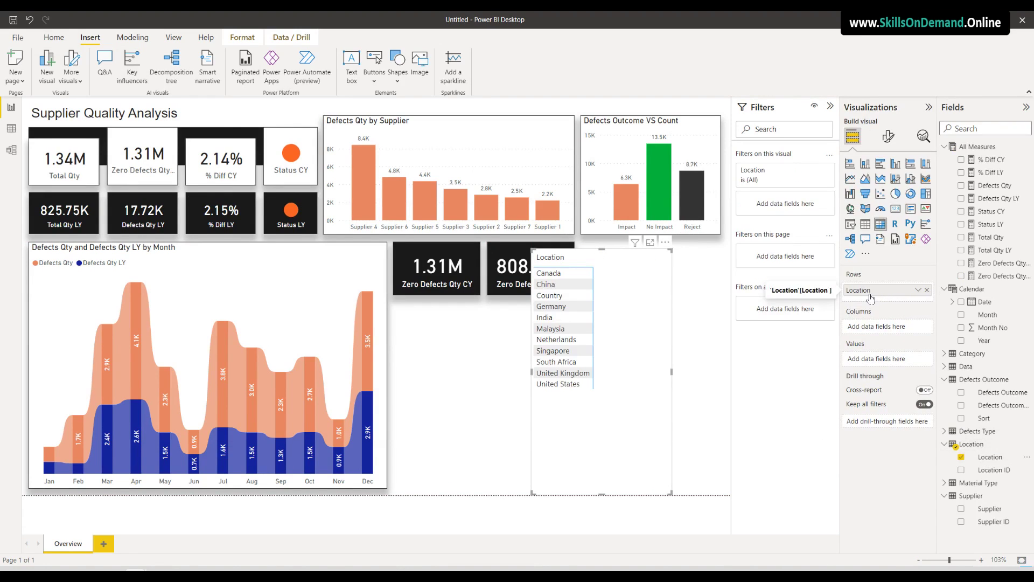
{"action": "left_click_drag", "start_coordinate": [990, 188], "coordinate": [876, 354]}
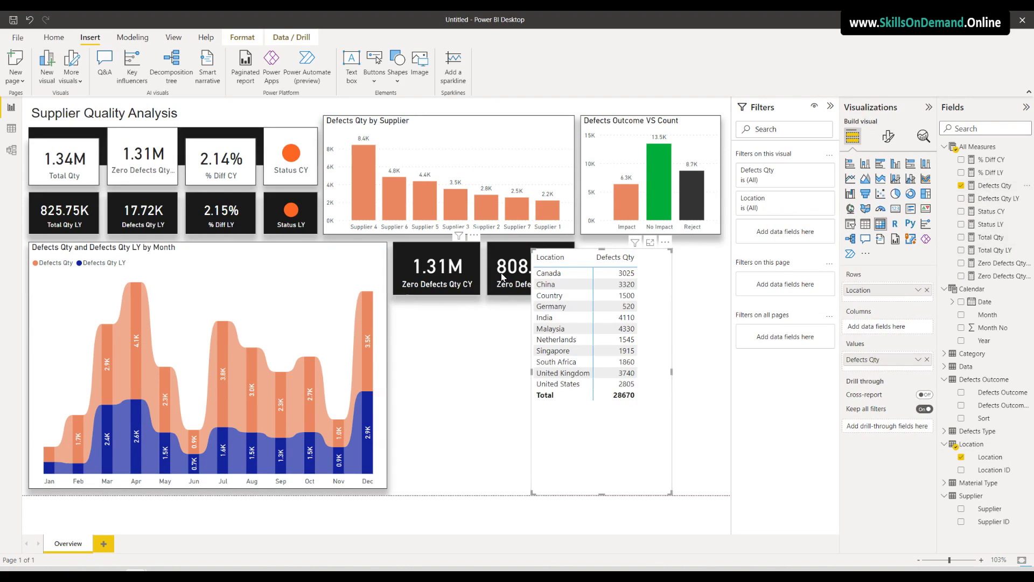
{"action": "left_click_drag", "start_coordinate": [993, 240], "coordinate": [887, 370]}
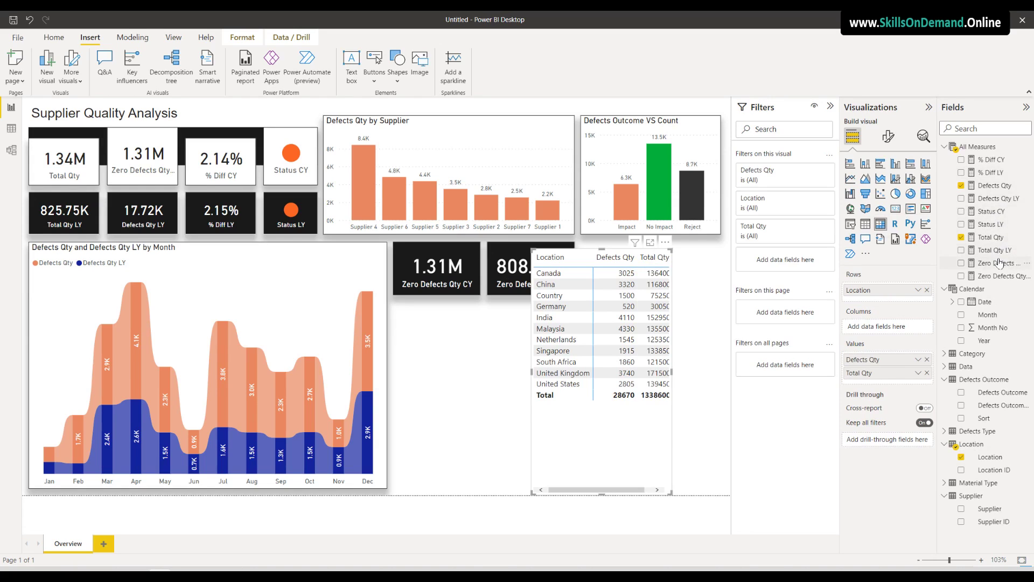
{"action": "left_click_drag", "start_coordinate": [988, 212], "coordinate": [889, 388]}
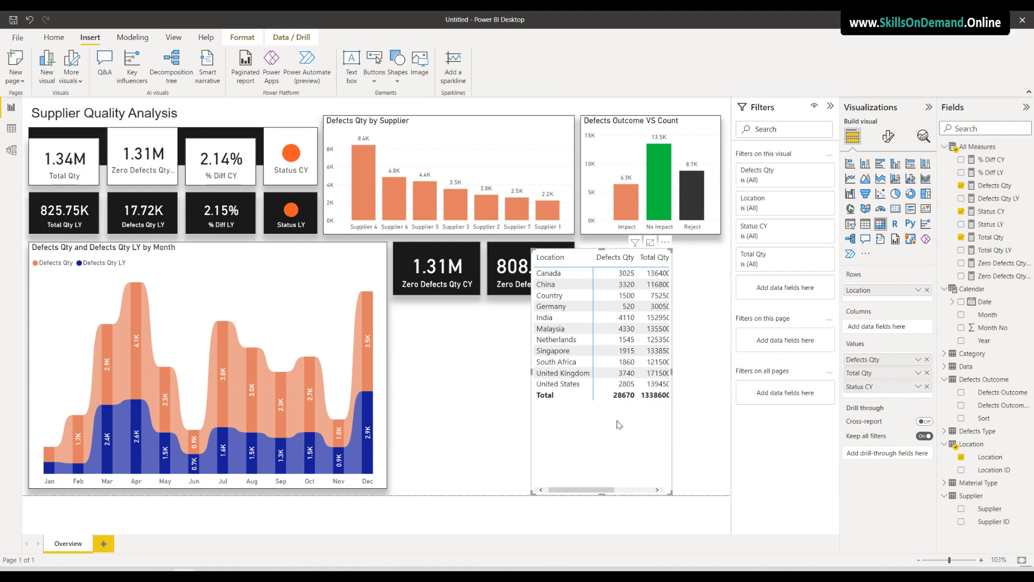
{"action": "left_click_drag", "start_coordinate": [672, 373], "coordinate": [721, 377]}
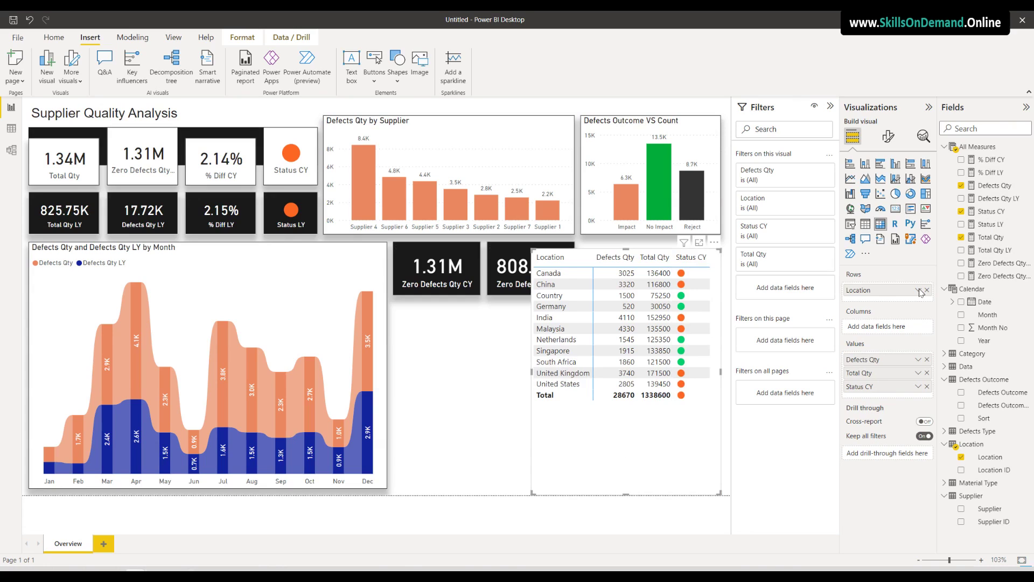
{"action": "left_click", "coordinate": [888, 137]}
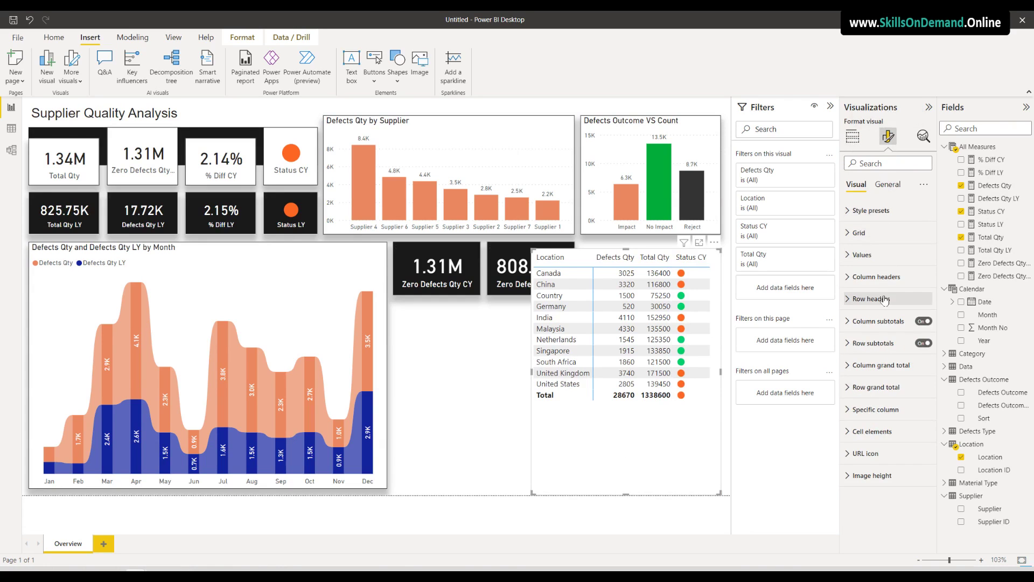
Set the matrix values font to DIN
{"action": "left_click", "coordinate": [871, 233]}
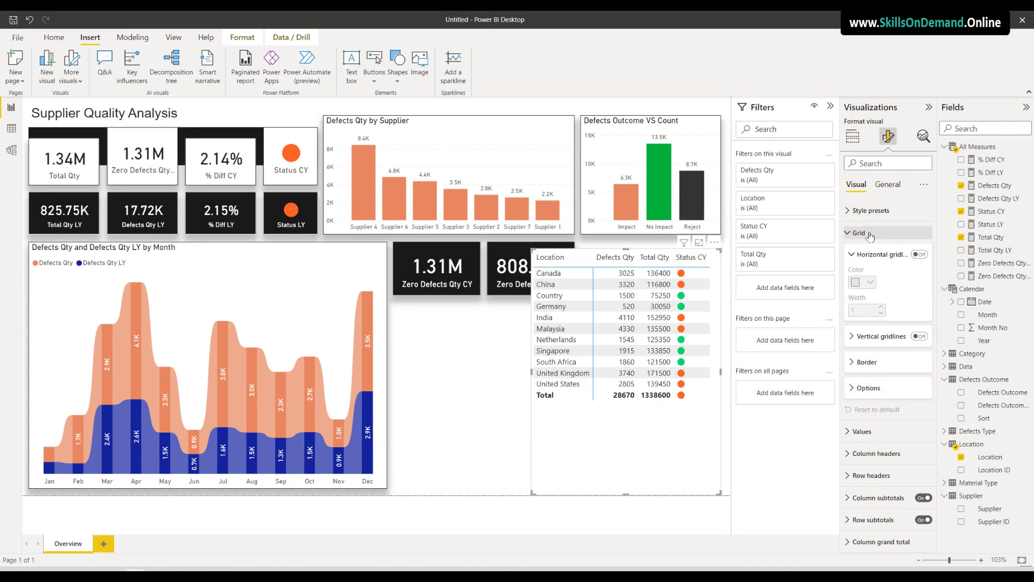
{"action": "left_click", "coordinate": [890, 364]}
{"action": "scroll", "coordinate": [894, 369], "scroll_direction": "down", "scroll_amount": 4}
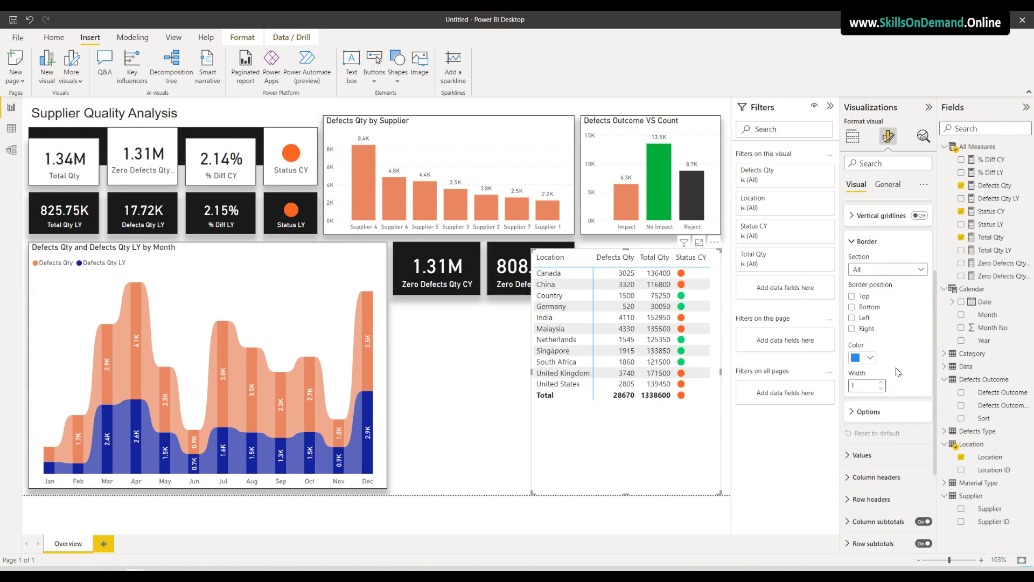
{"action": "left_click", "coordinate": [862, 364]}
{"action": "left_click", "coordinate": [888, 413]}
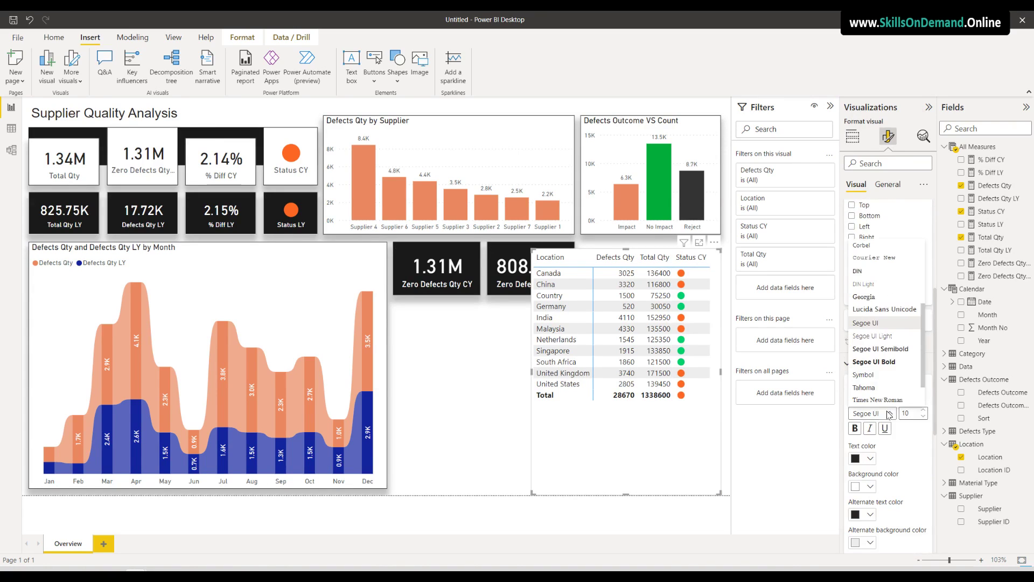
{"action": "left_click", "coordinate": [865, 277]}
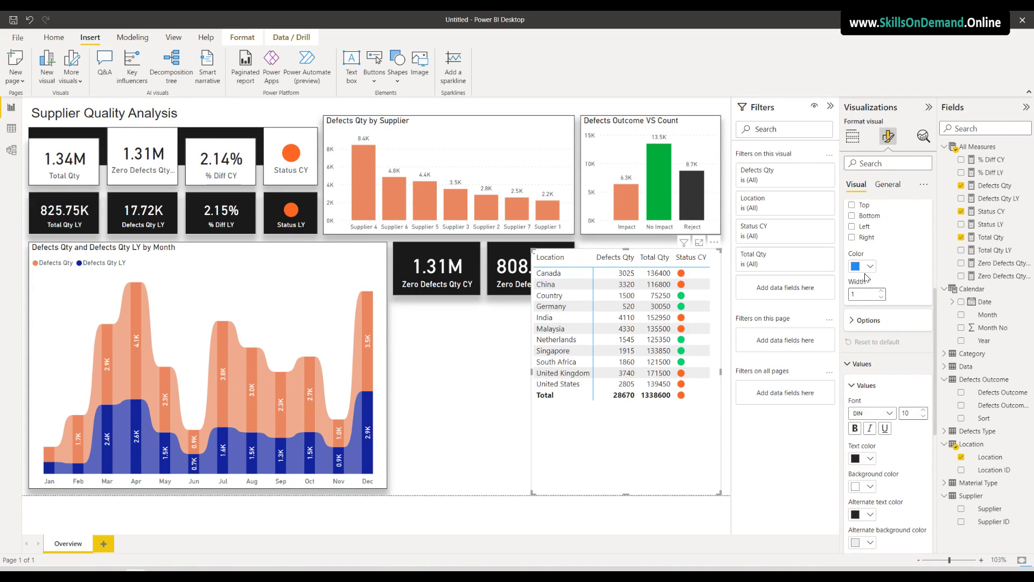
Set the column headers and row headers fonts to DIN as well
{"action": "scroll", "coordinate": [907, 449], "scroll_direction": "down", "scroll_amount": 5}
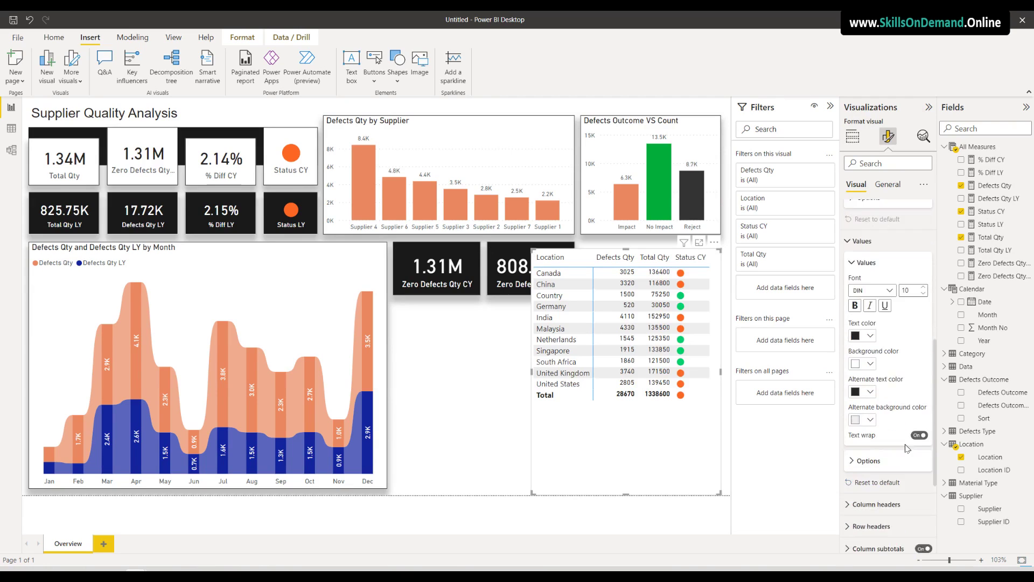
{"action": "left_click", "coordinate": [878, 362]}
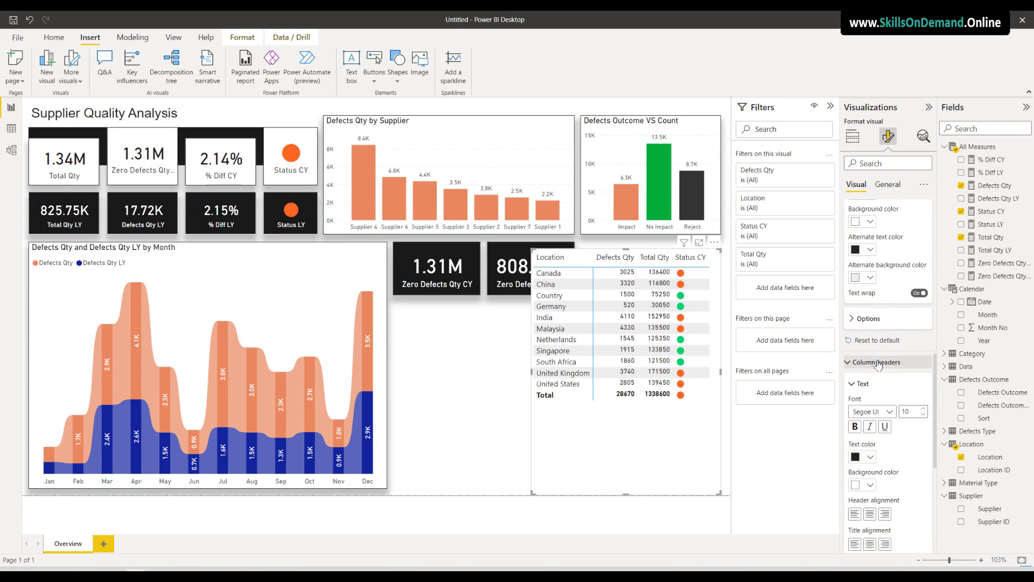
{"action": "left_click", "coordinate": [872, 412]}
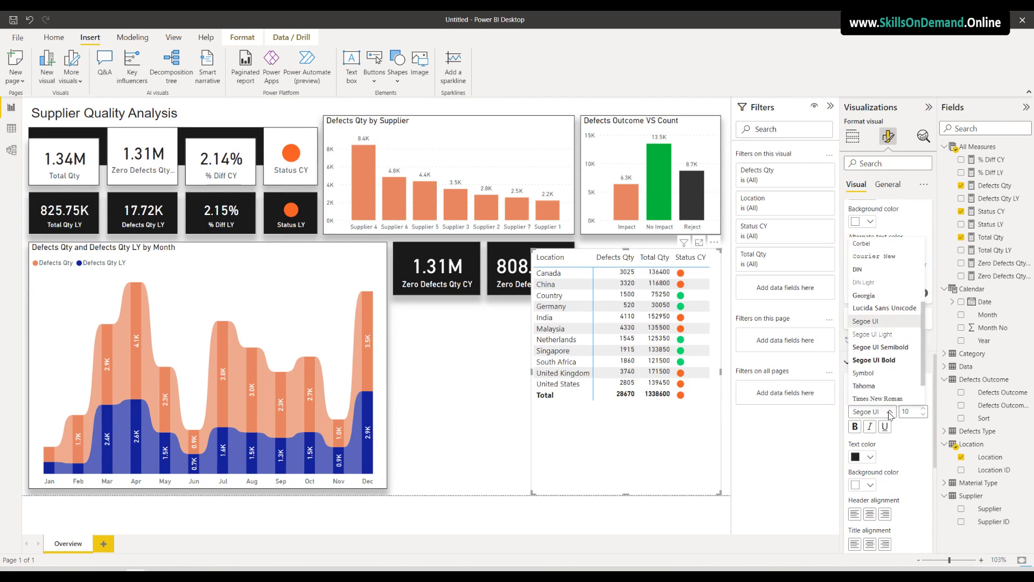
{"action": "left_click", "coordinate": [861, 269]}
{"action": "scroll", "coordinate": [886, 458], "scroll_direction": "down", "scroll_amount": 3}
{"action": "scroll", "coordinate": [885, 458], "scroll_direction": "down", "scroll_amount": 2}
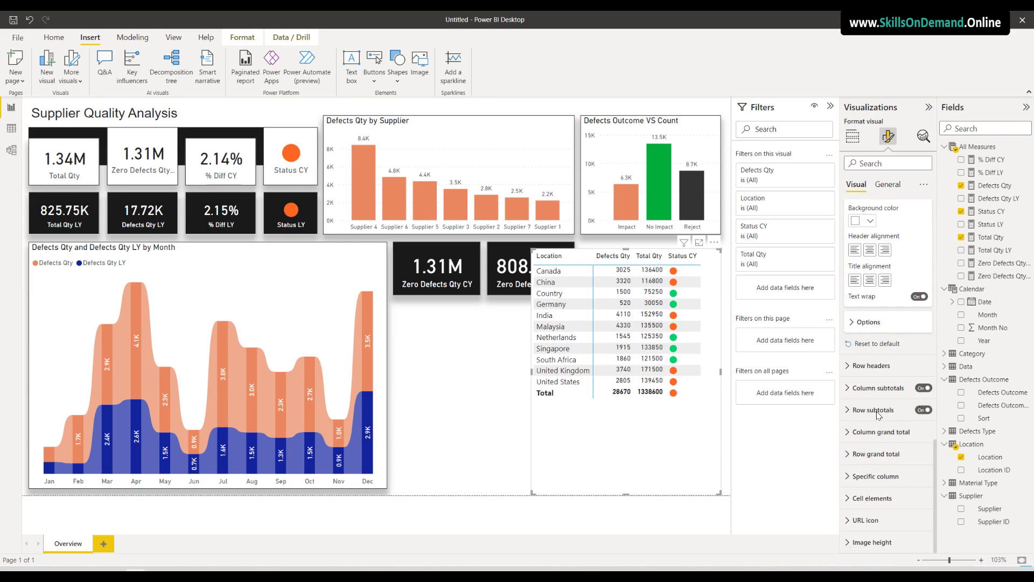
{"action": "left_click", "coordinate": [873, 365]}
{"action": "left_click", "coordinate": [883, 419]}
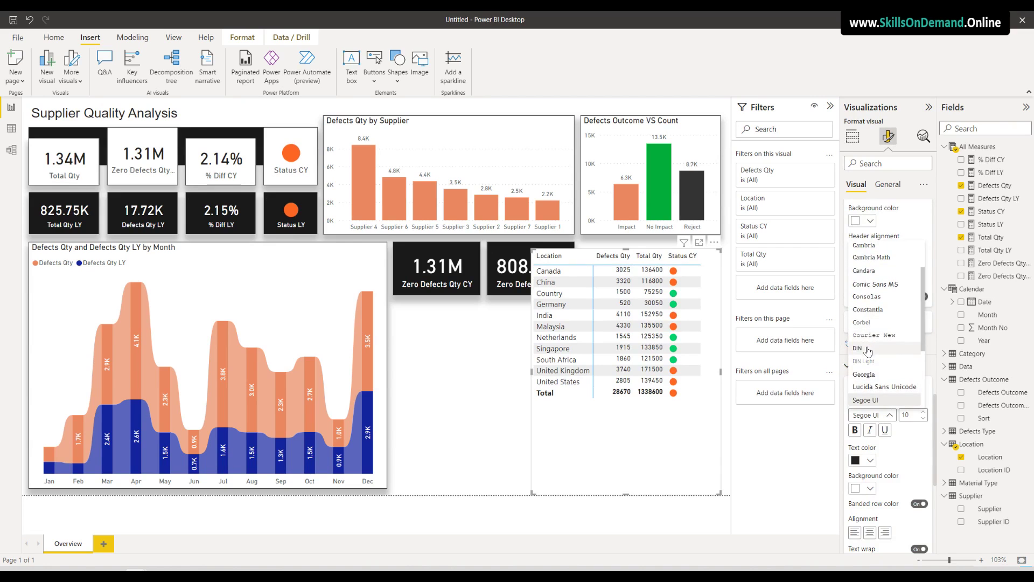
{"action": "left_click", "coordinate": [862, 348]}
{"action": "scroll", "coordinate": [890, 474], "scroll_direction": "down", "scroll_amount": 5}
{"action": "scroll", "coordinate": [890, 474], "scroll_direction": "down", "scroll_amount": 2}
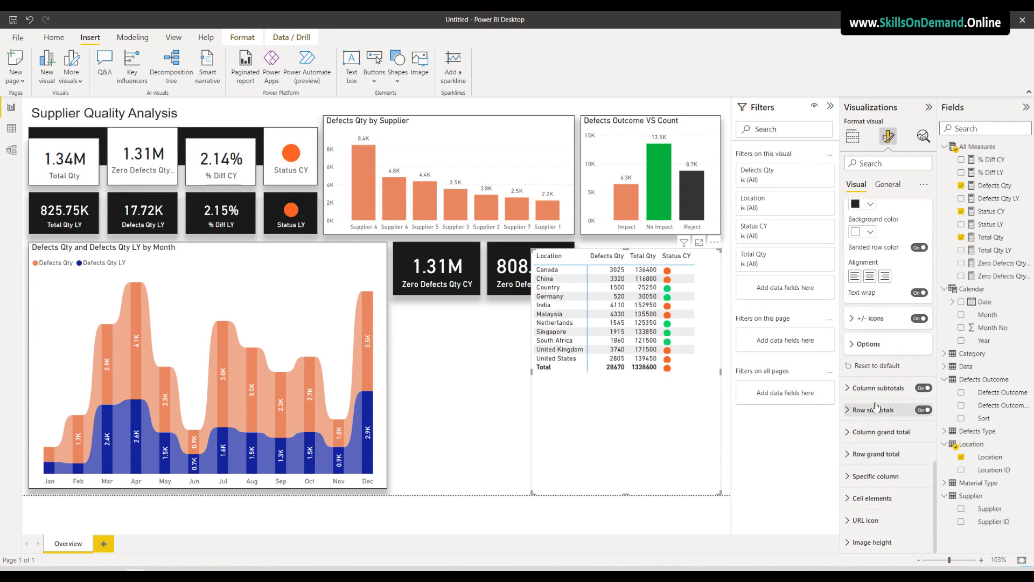
Review the column and row subtotal settings of the matrix
{"action": "left_click", "coordinate": [879, 386]}
{"action": "scroll", "coordinate": [884, 429], "scroll_direction": "down", "scroll_amount": 2}
{"action": "scroll", "coordinate": [884, 429], "scroll_direction": "down", "scroll_amount": 2}
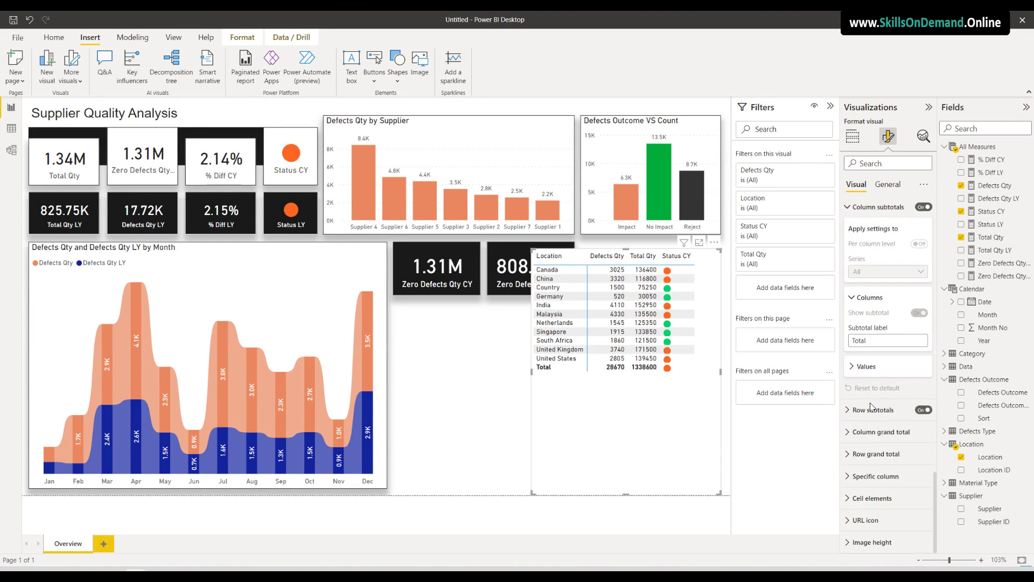
{"action": "left_click", "coordinate": [865, 366]}
{"action": "scroll", "coordinate": [892, 426], "scroll_direction": "down", "scroll_amount": 2}
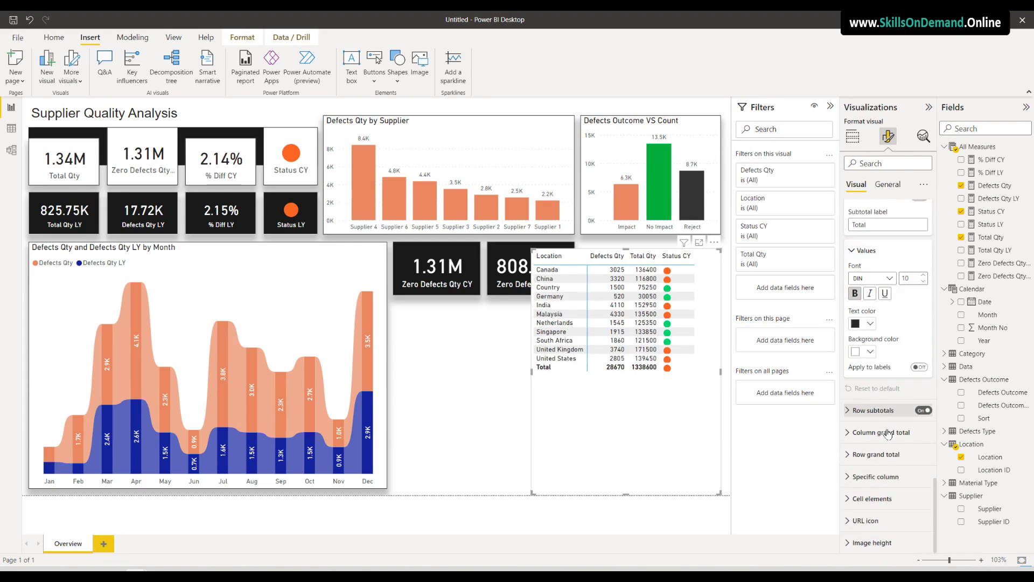
{"action": "left_click", "coordinate": [878, 411]}
{"action": "scroll", "coordinate": [876, 404], "scroll_direction": "down", "scroll_amount": 4}
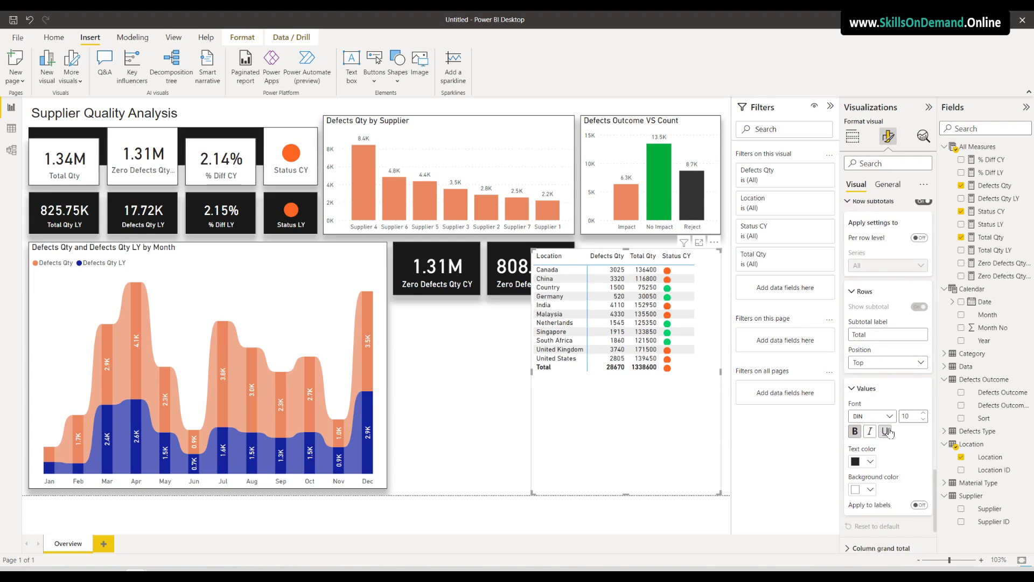
{"action": "scroll", "coordinate": [885, 436], "scroll_direction": "down", "scroll_amount": 2}
Review the column and row grand total and specific column settings
{"action": "left_click", "coordinate": [870, 432]}
{"action": "scroll", "coordinate": [878, 442], "scroll_direction": "down", "scroll_amount": 3}
{"action": "left_click", "coordinate": [882, 454]}
{"action": "scroll", "coordinate": [884, 458], "scroll_direction": "down", "scroll_amount": 3}
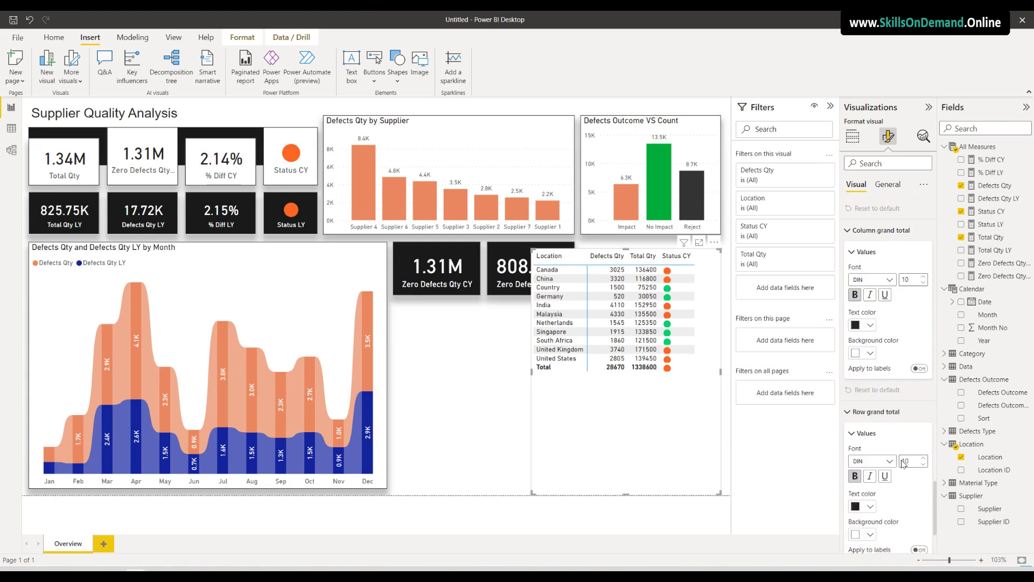
{"action": "left_click", "coordinate": [892, 476]}
{"action": "scroll", "coordinate": [889, 480], "scroll_direction": "down", "scroll_amount": 5}
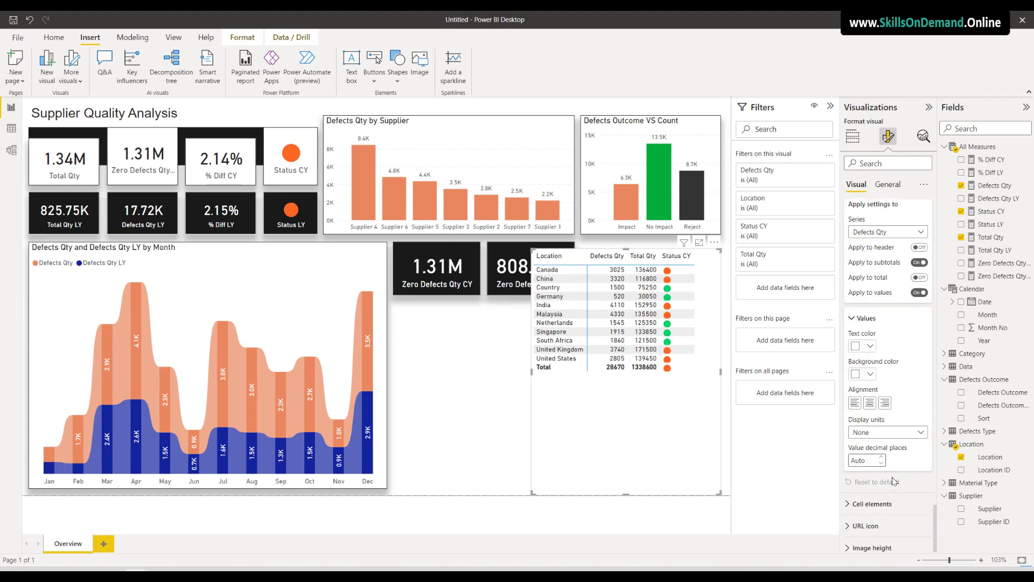
{"action": "scroll", "coordinate": [882, 485], "scroll_direction": "up", "scroll_amount": 10}
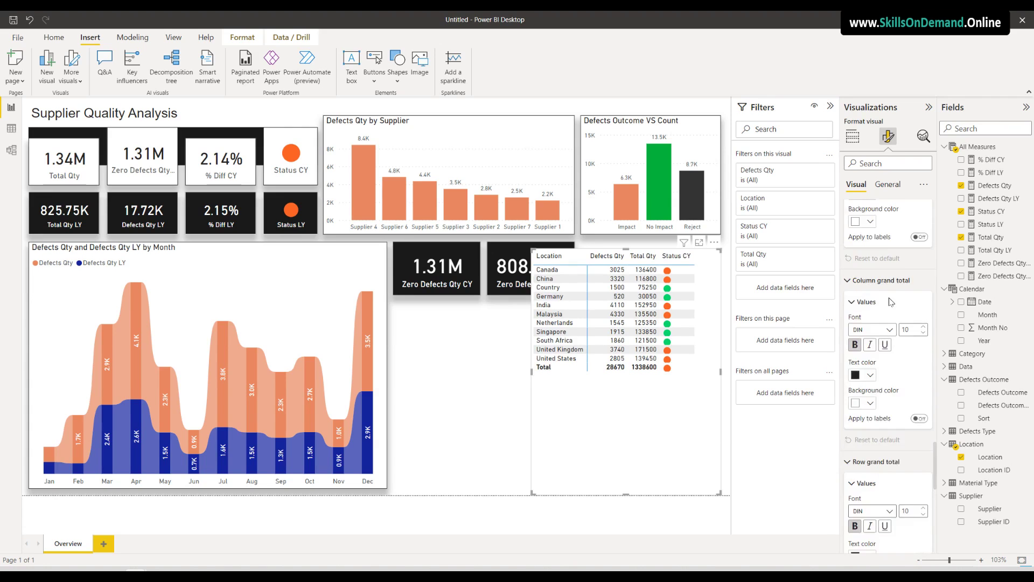
{"action": "left_click", "coordinate": [887, 185]}
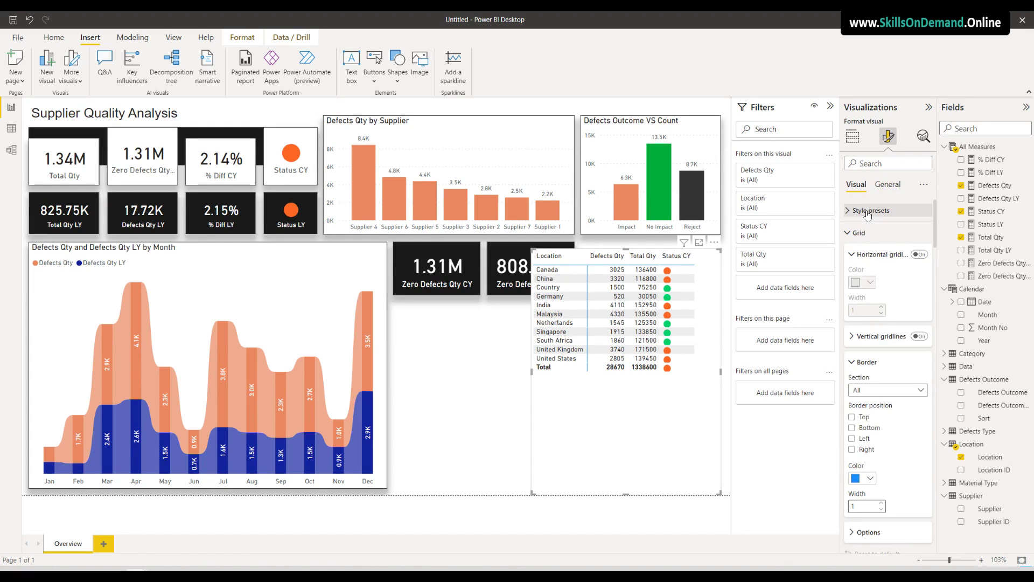
Turn on the matrix title and set it to 'Defects Status - By Country'
{"action": "left_click", "coordinate": [868, 211]}
{"action": "left_click", "coordinate": [867, 232]}
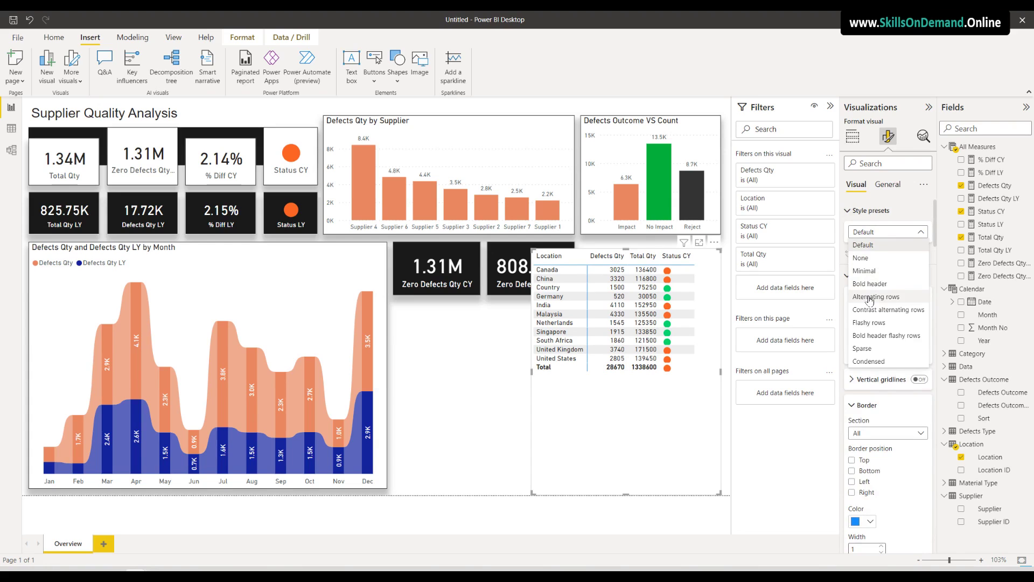
{"action": "key", "text": "Escape"}
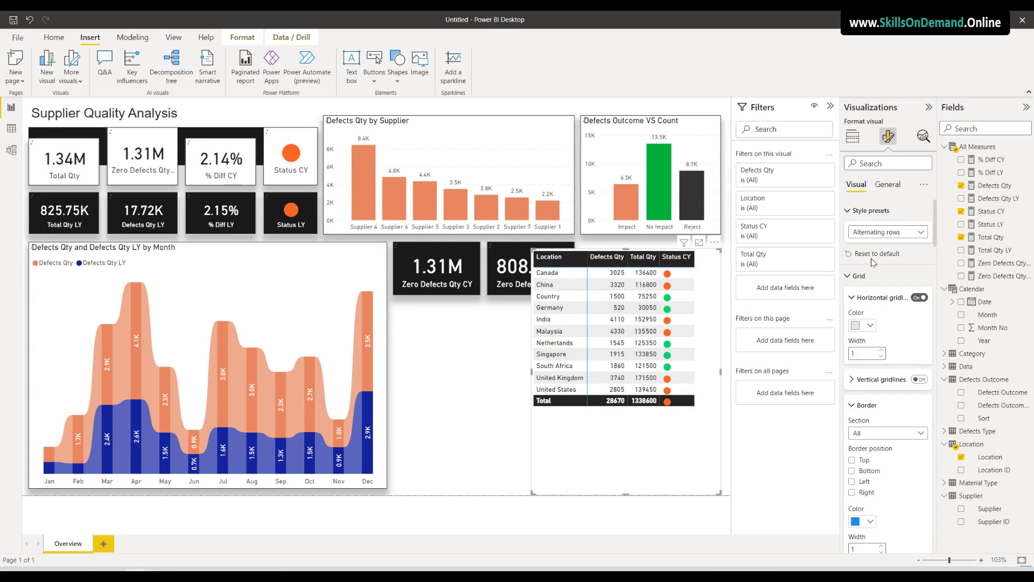
{"action": "left_click", "coordinate": [886, 185]}
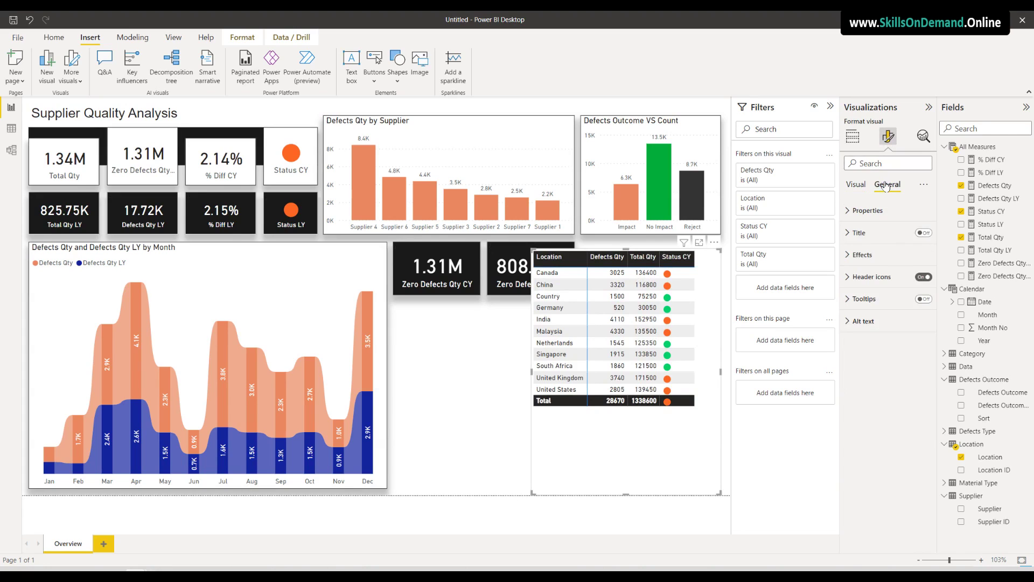
{"action": "left_click", "coordinate": [876, 232]}
{"action": "left_click", "coordinate": [925, 234]}
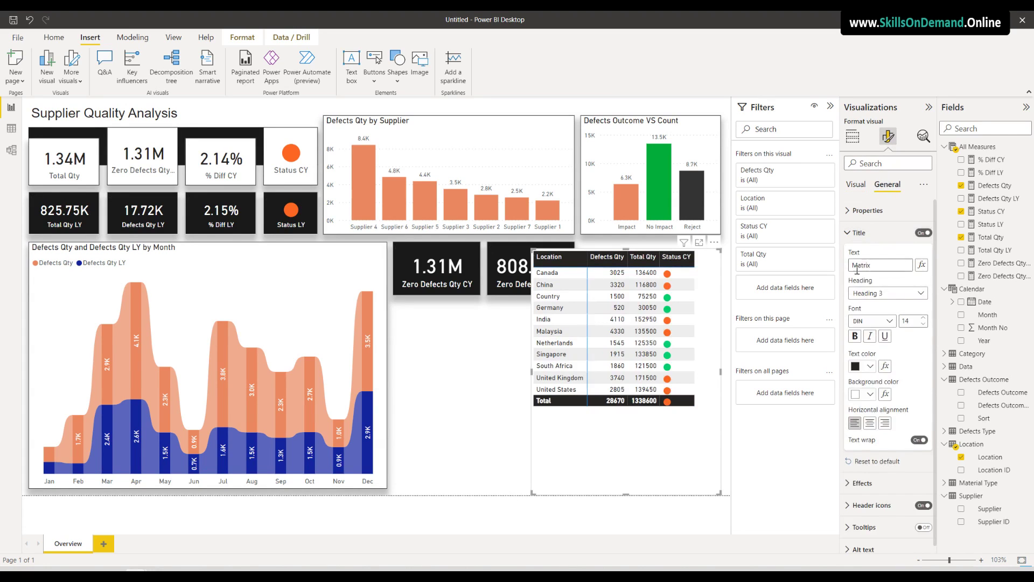
{"action": "left_click", "coordinate": [880, 265]}
{"action": "type", "text": "Defects Status"}
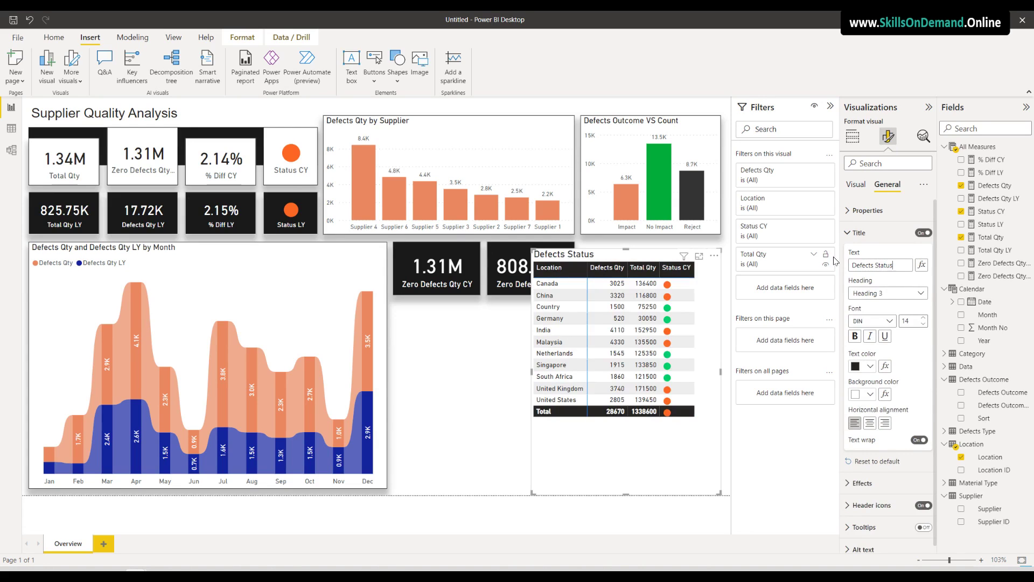
{"action": "type", "text": "By Country"}
{"action": "triple_click", "coordinate": [884, 262]}
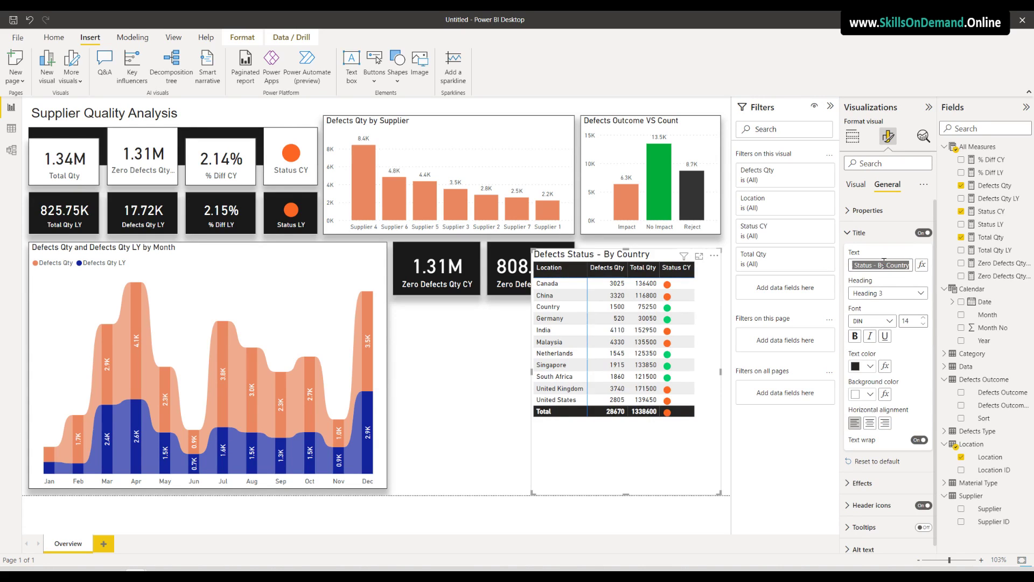
Set the title font size to 12 and shrink the table from the bottom
{"action": "double_click", "coordinate": [910, 321]}
{"action": "type", "text": "12"}
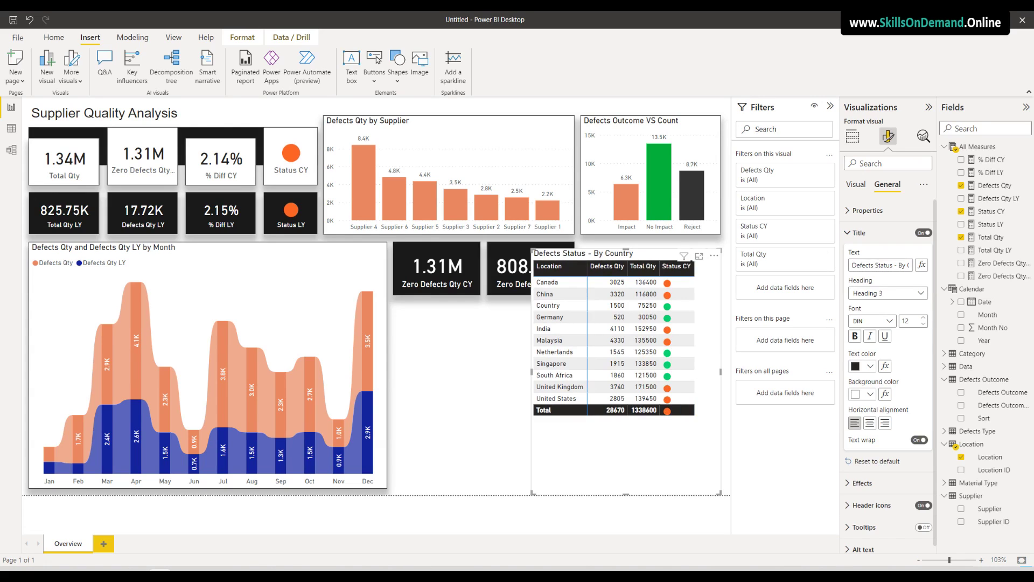
{"action": "mouse_move", "coordinate": [721, 372]}
{"action": "left_mouse_down"}
{"action": "mouse_move", "coordinate": [692, 377]}
{"action": "mouse_move", "coordinate": [703, 380]}
{"action": "left_mouse_up"}
{"action": "left_click_drag", "start_coordinate": [617, 493], "coordinate": [624, 420]}
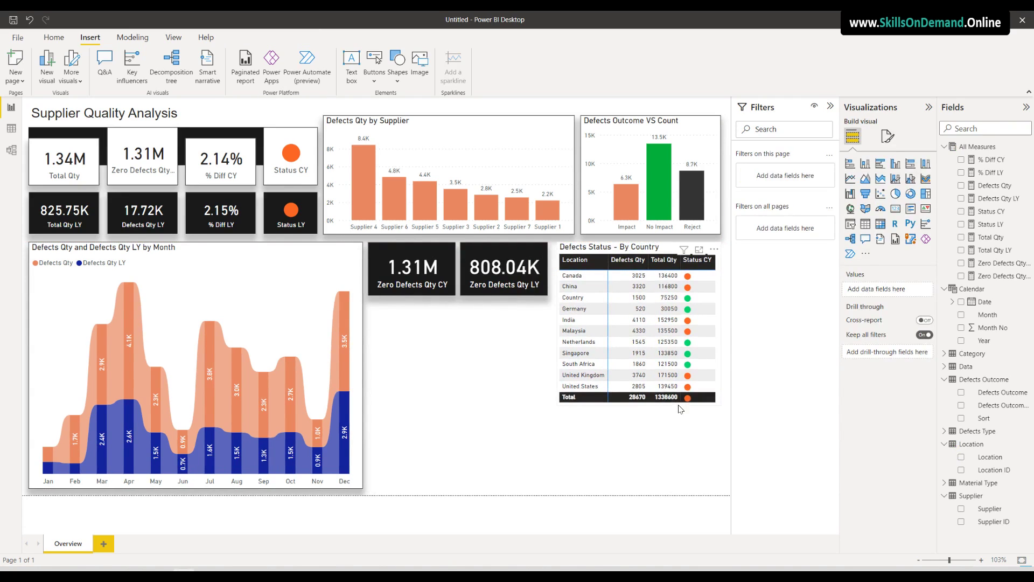
Give the By Country table a shadow positioned at the bottom
{"action": "left_click", "coordinate": [676, 399]}
{"action": "left_click", "coordinate": [888, 137]}
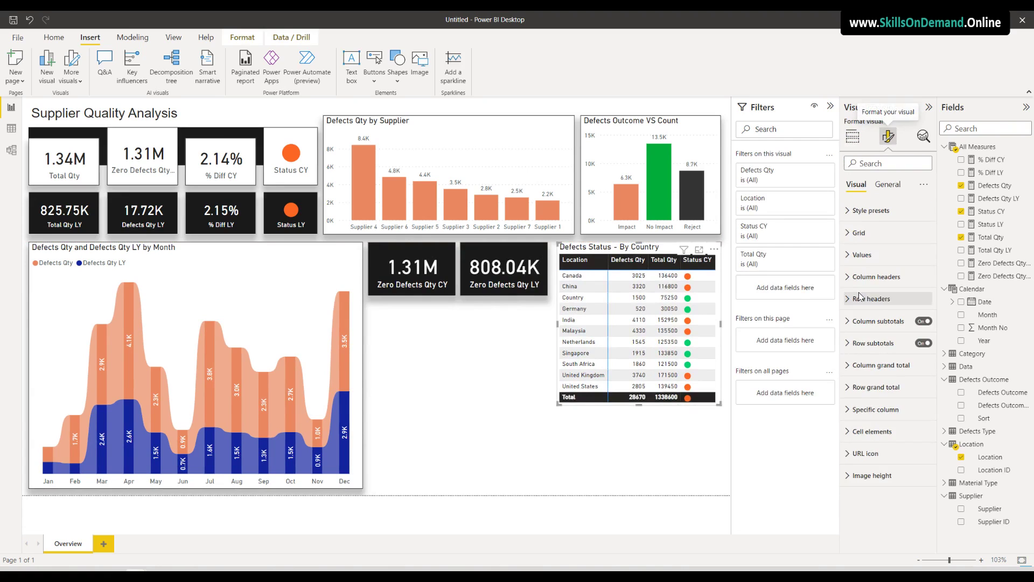
{"action": "left_click", "coordinate": [885, 185]}
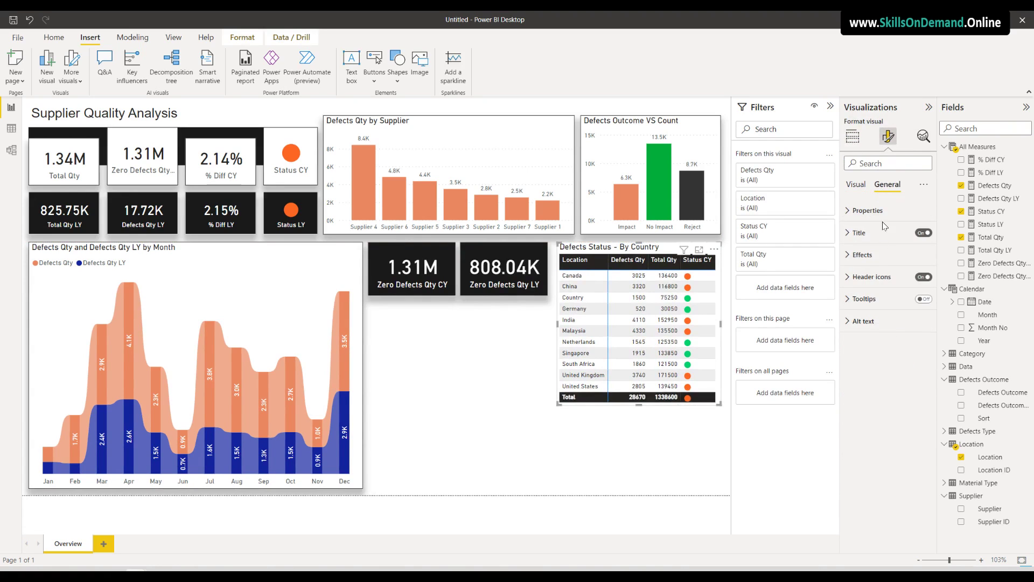
{"action": "left_click", "coordinate": [862, 254]}
{"action": "left_click", "coordinate": [919, 390]}
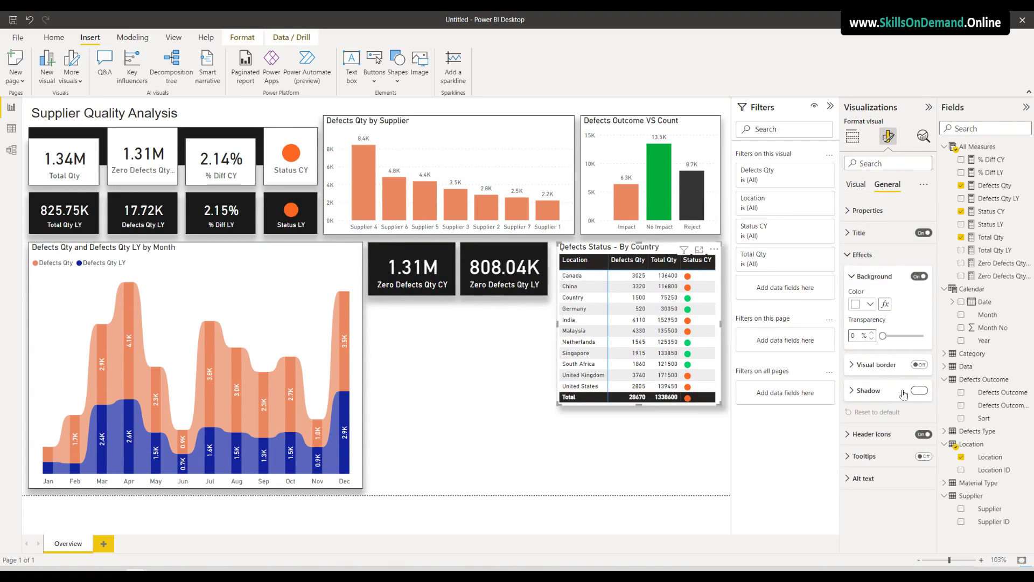
{"action": "left_click", "coordinate": [886, 392]}
{"action": "left_click", "coordinate": [887, 474]}
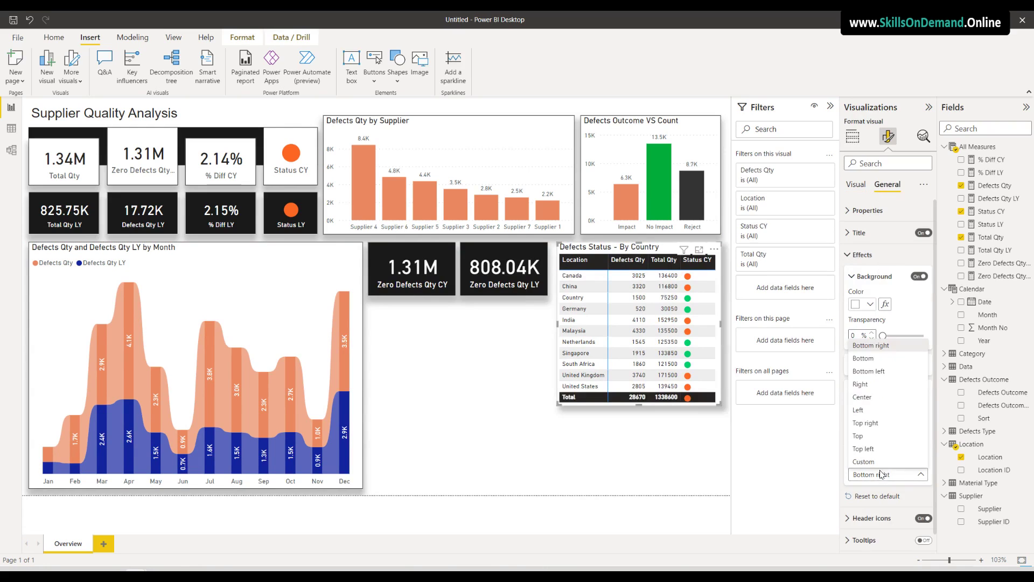
{"action": "left_click", "coordinate": [864, 358]}
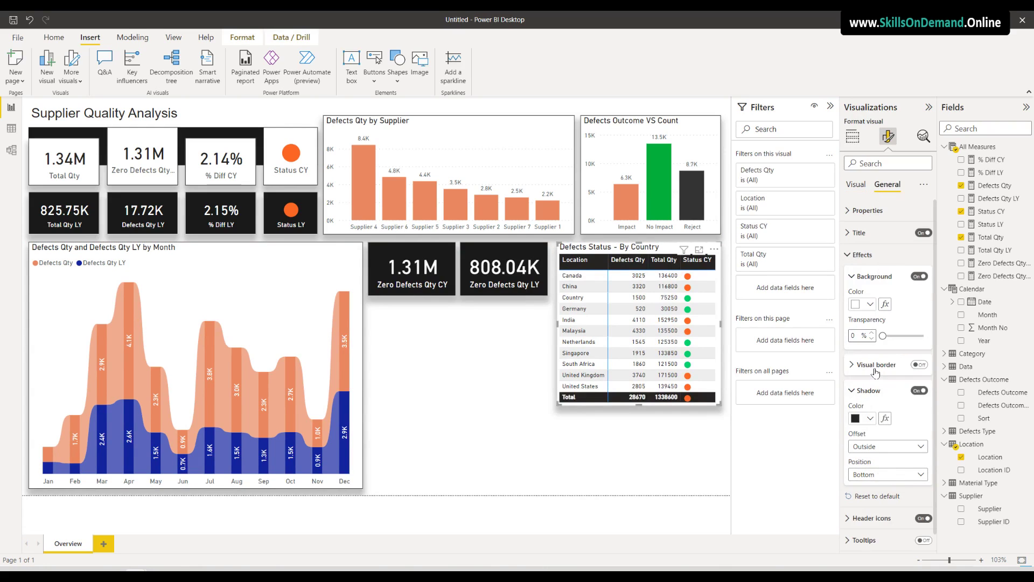
Add a visual border colored Black, 10% lighter, around the table
{"action": "left_click", "coordinate": [875, 370]}
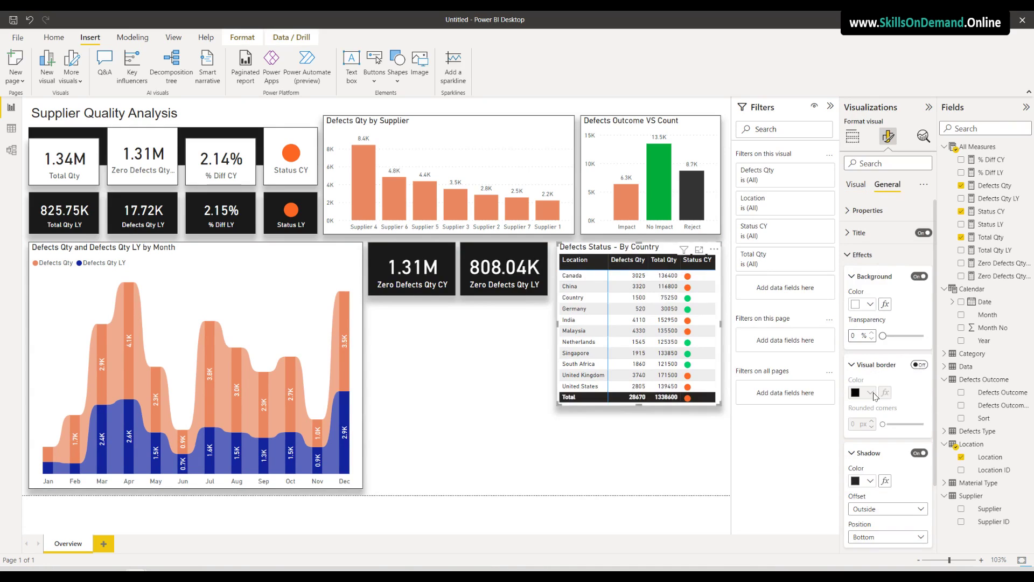
{"action": "left_click", "coordinate": [920, 365]}
{"action": "left_click", "coordinate": [870, 393]}
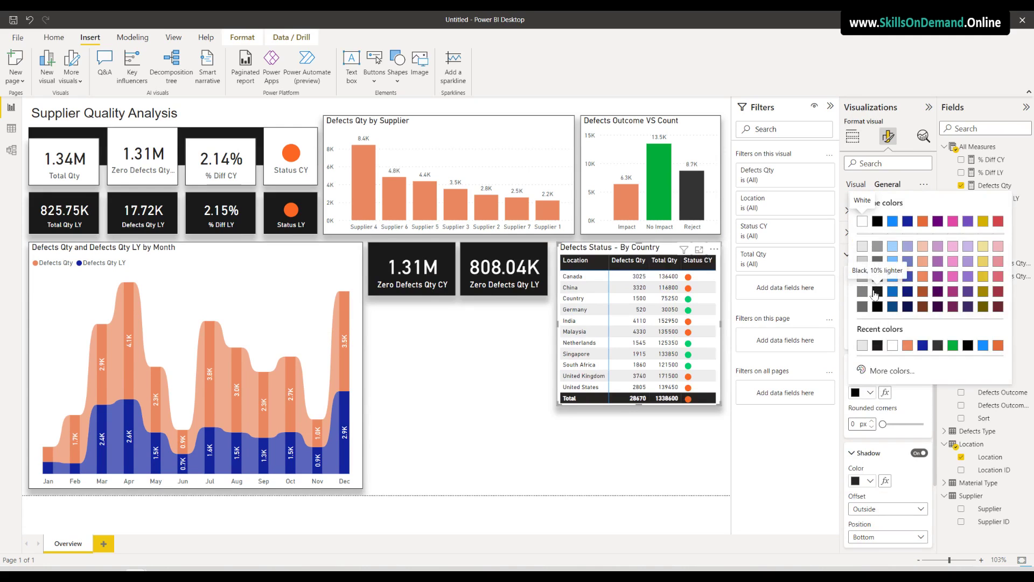
{"action": "left_click", "coordinate": [877, 291]}
{"action": "left_click", "coordinate": [467, 416]}
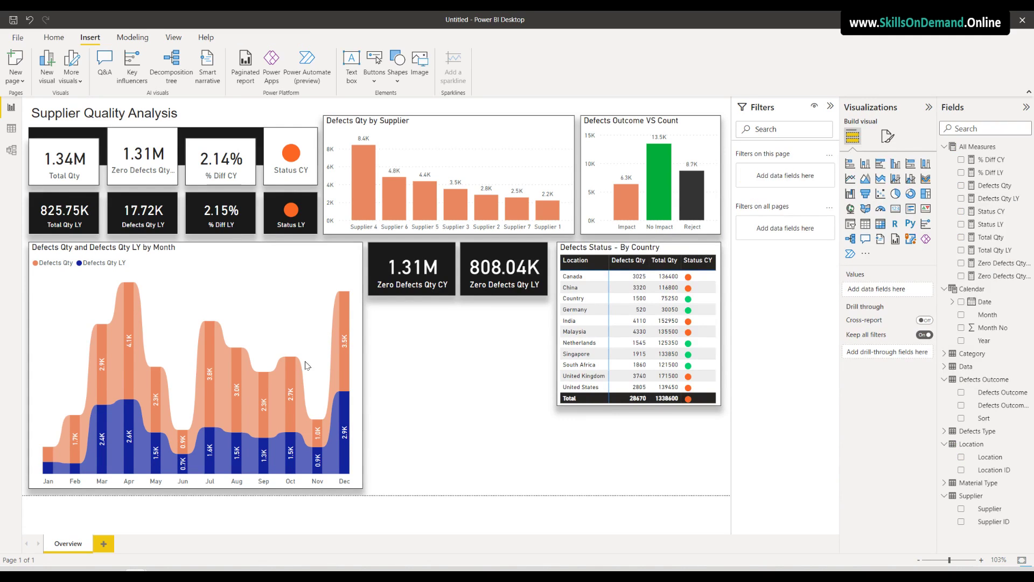
{"action": "left_click", "coordinate": [602, 406]}
{"action": "left_click_drag", "start_coordinate": [601, 402], "coordinate": [312, 427]}
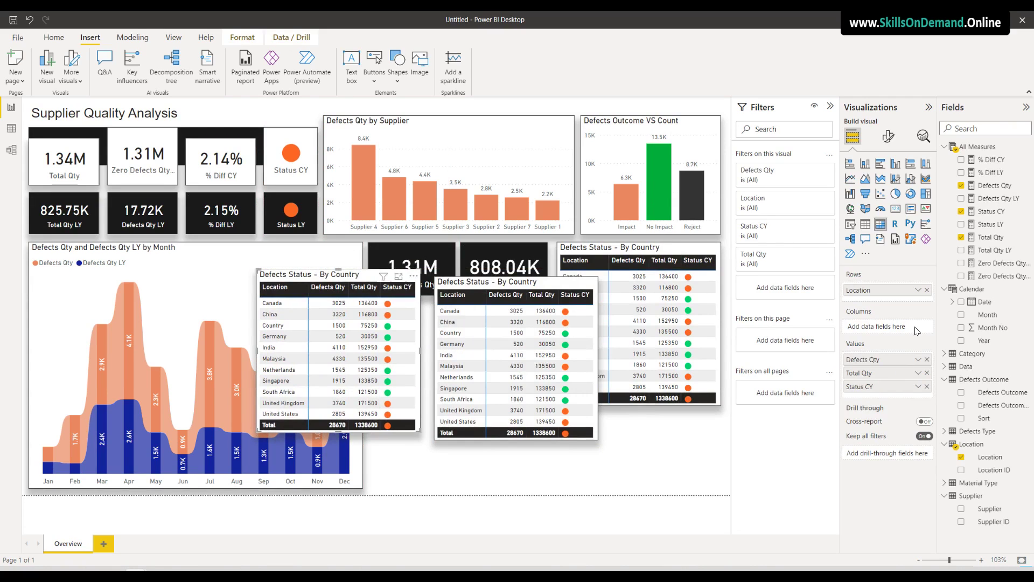
{"action": "left_click", "coordinate": [927, 360]}
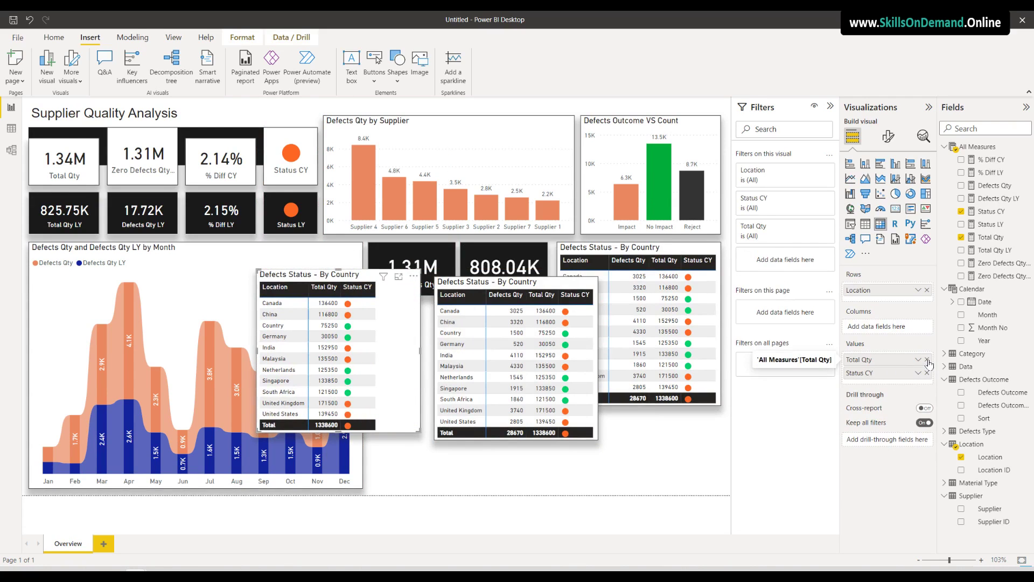
{"action": "left_click", "coordinate": [927, 359]}
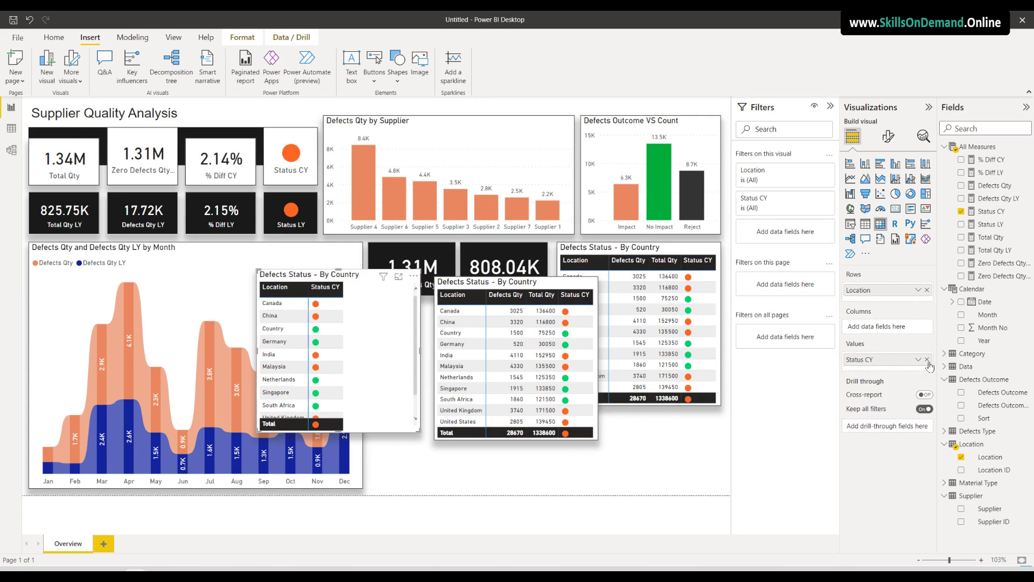
{"action": "left_click", "coordinate": [927, 360]}
{"action": "left_click", "coordinate": [927, 291]}
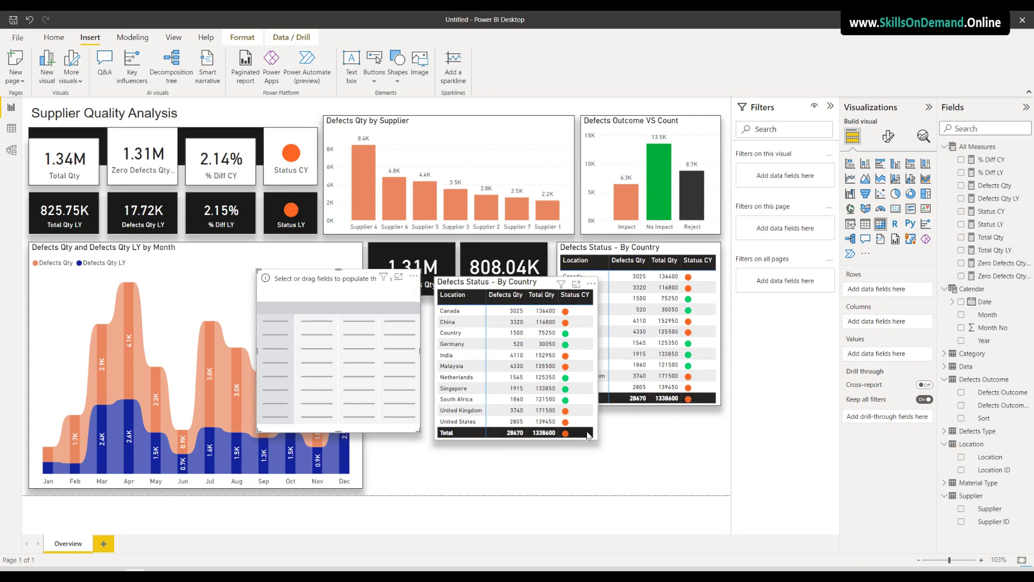
{"action": "key", "text": "ctrl+z"}
{"action": "key", "text": "ctrl+z"}
{"action": "key", "text": "ctrl+z"}
{"action": "key", "text": "ctrl+z"}
{"action": "left_click", "coordinate": [928, 290]}
{"action": "left_click", "coordinate": [928, 354]}
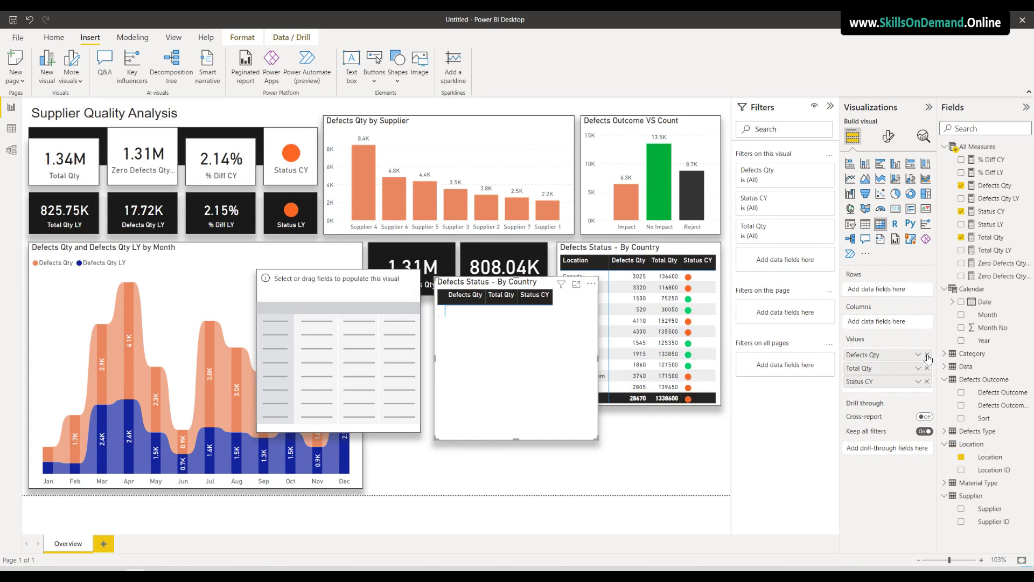
{"action": "left_click", "coordinate": [928, 368]}
{"action": "left_click", "coordinate": [927, 354]}
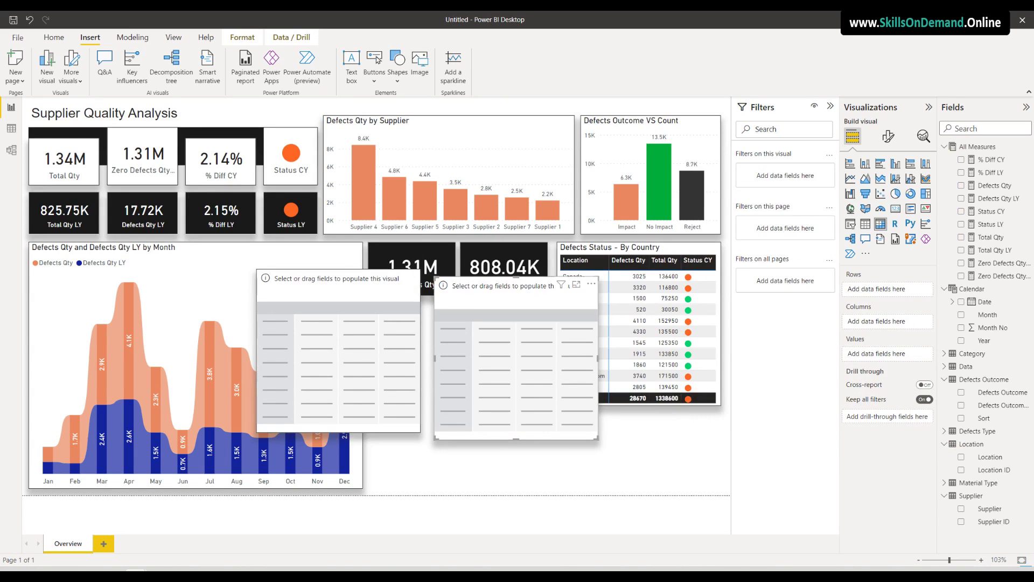
{"action": "left_click", "coordinate": [363, 429]}
{"action": "key", "text": "Delete"}
{"action": "left_click", "coordinate": [469, 437]}
{"action": "key", "text": "Delete"}
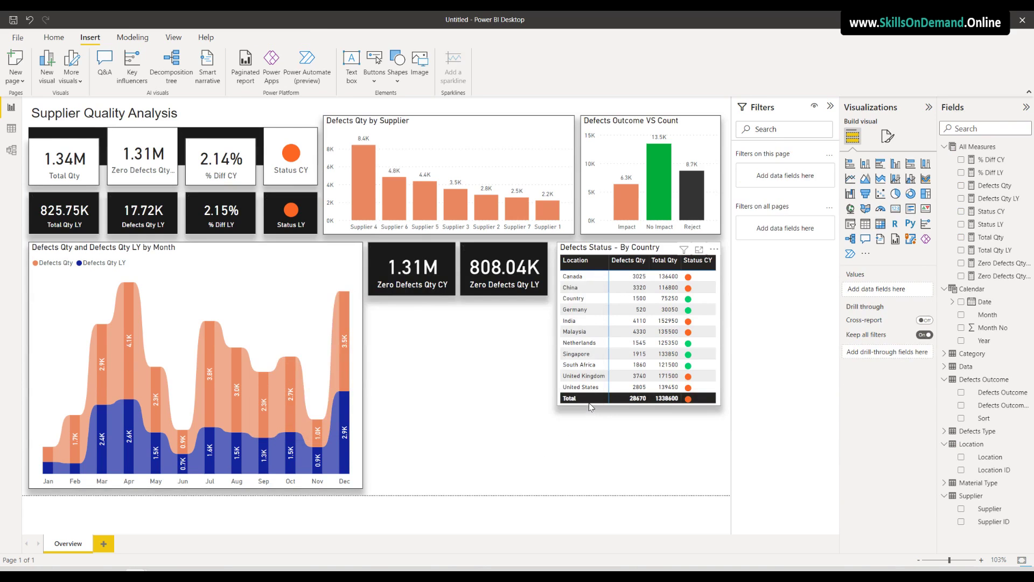
{"action": "left_click", "coordinate": [590, 402]}
{"action": "key", "text": "ctrl+c"}
{"action": "key", "text": "ctrl+v"}
Move the duplicate below the Zero Defects cards and replace its Location rows with Category
{"action": "left_click_drag", "start_coordinate": [590, 406], "coordinate": [397, 465]}
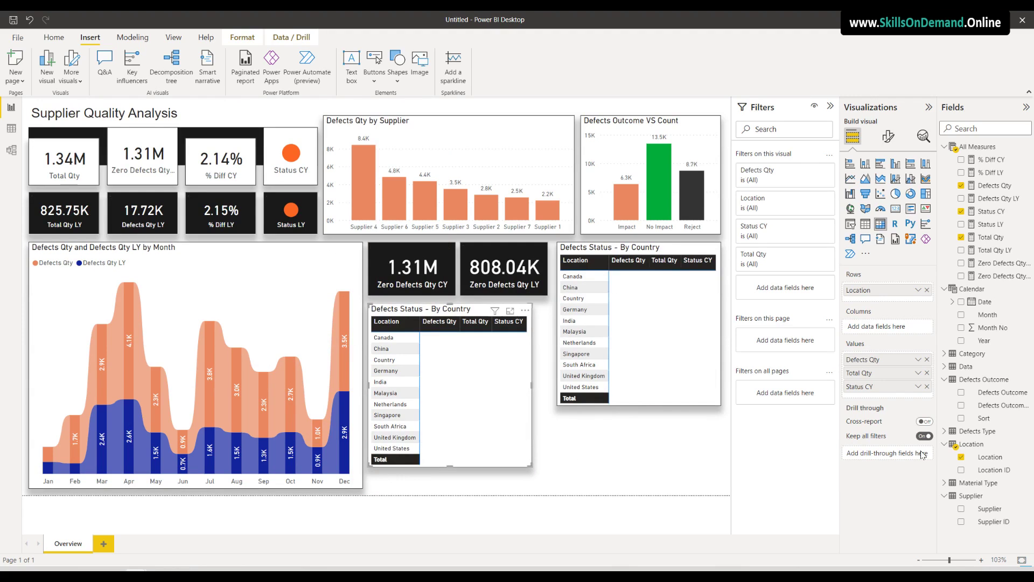
{"action": "left_click", "coordinate": [927, 291]}
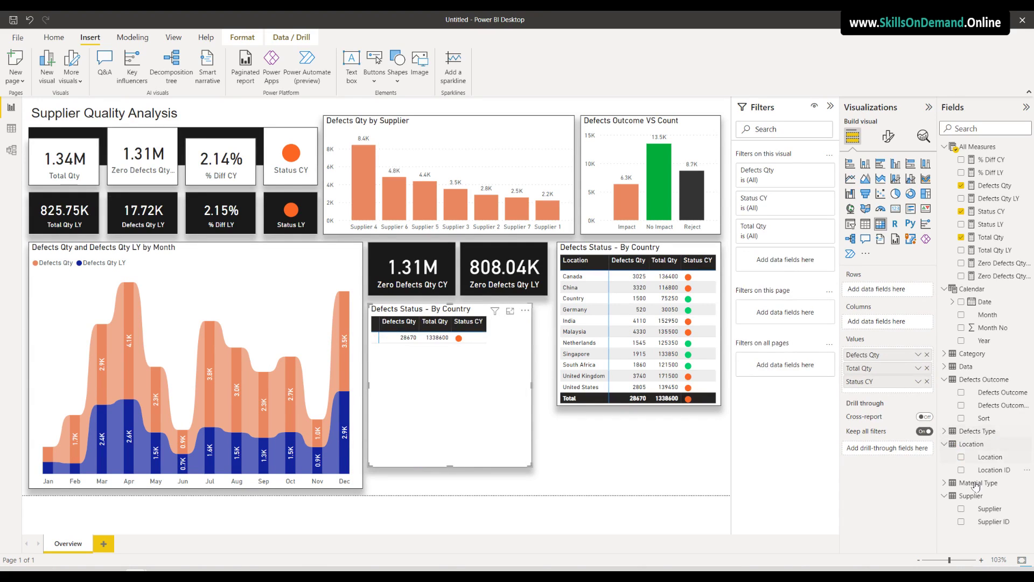
{"action": "left_click", "coordinate": [944, 483]}
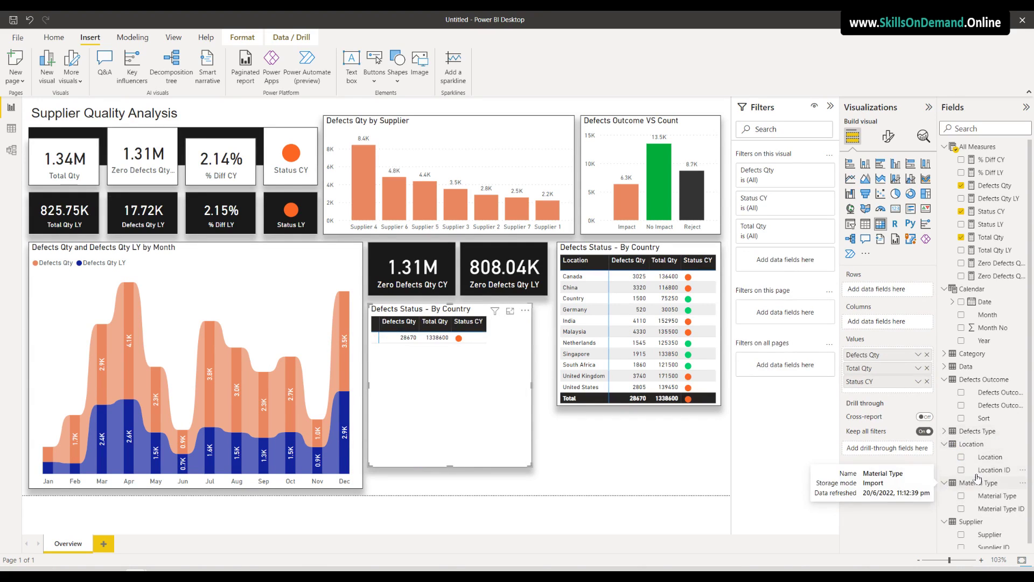
{"action": "left_click", "coordinate": [944, 432]}
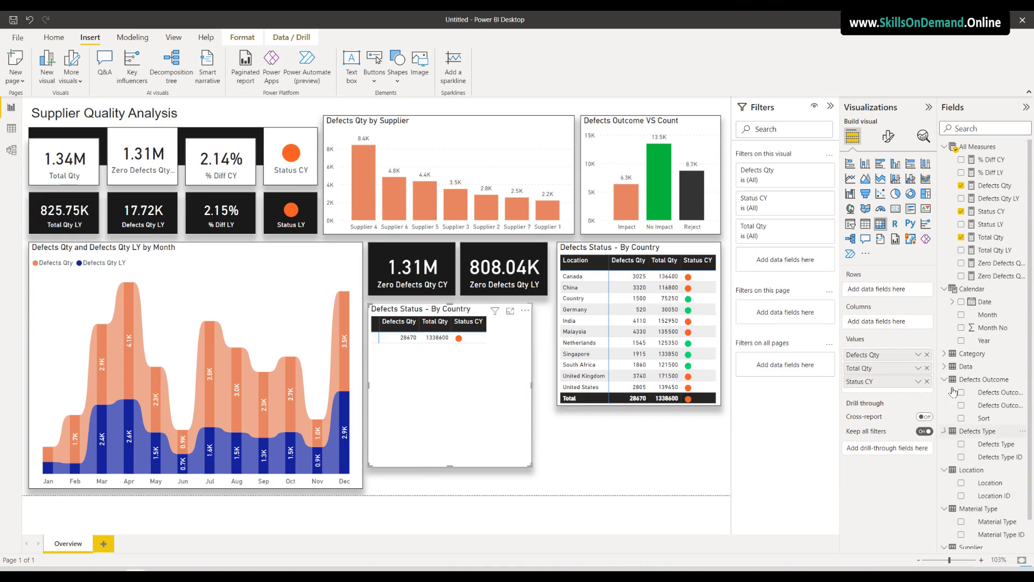
{"action": "left_click", "coordinate": [945, 354]}
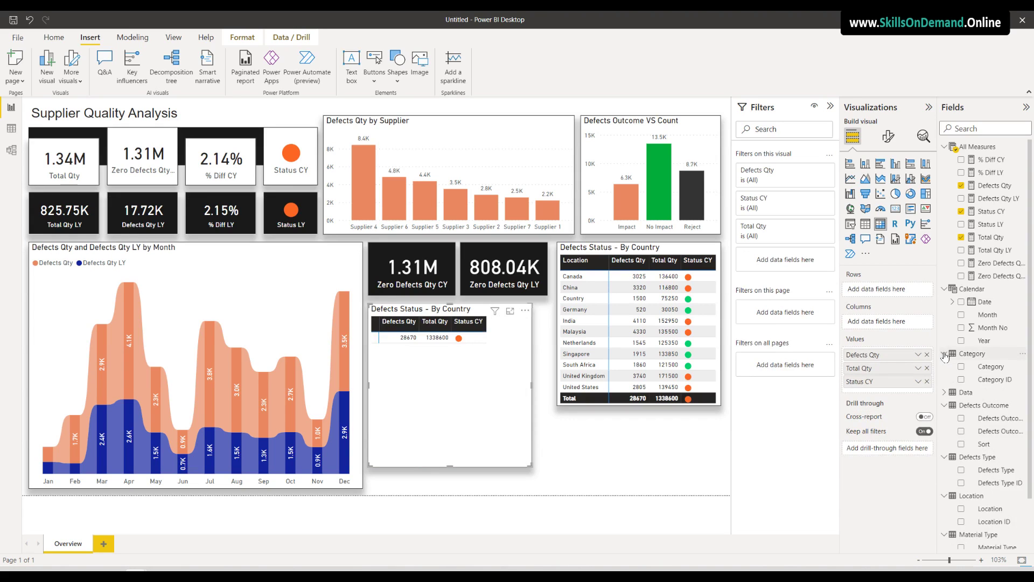
{"action": "left_click_drag", "start_coordinate": [991, 368], "coordinate": [892, 297]}
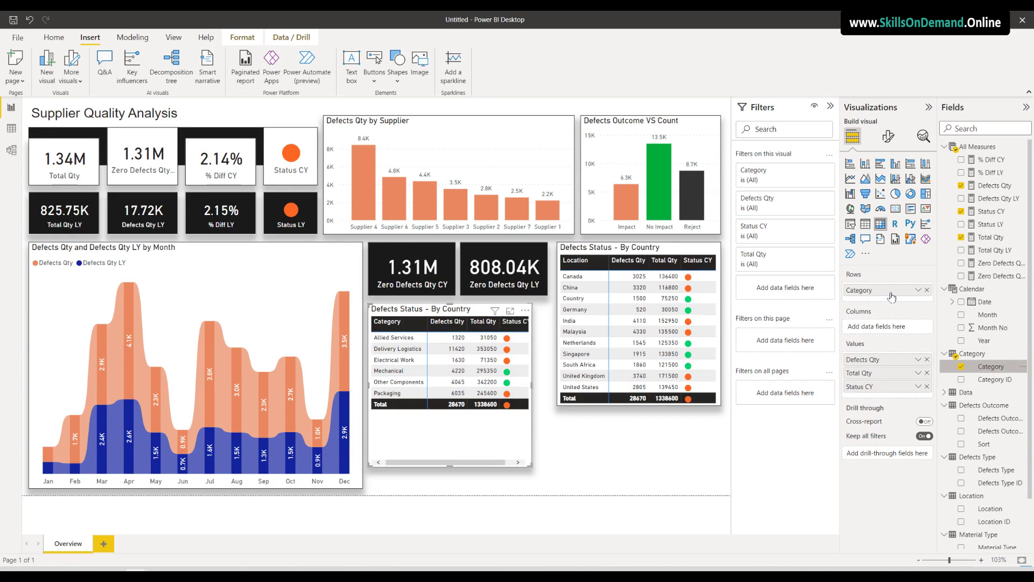
Widen the Category table and shorten it to fit its rows
{"action": "left_click_drag", "start_coordinate": [532, 385], "coordinate": [552, 381]}
{"action": "left_click_drag", "start_coordinate": [465, 465], "coordinate": [464, 415]}
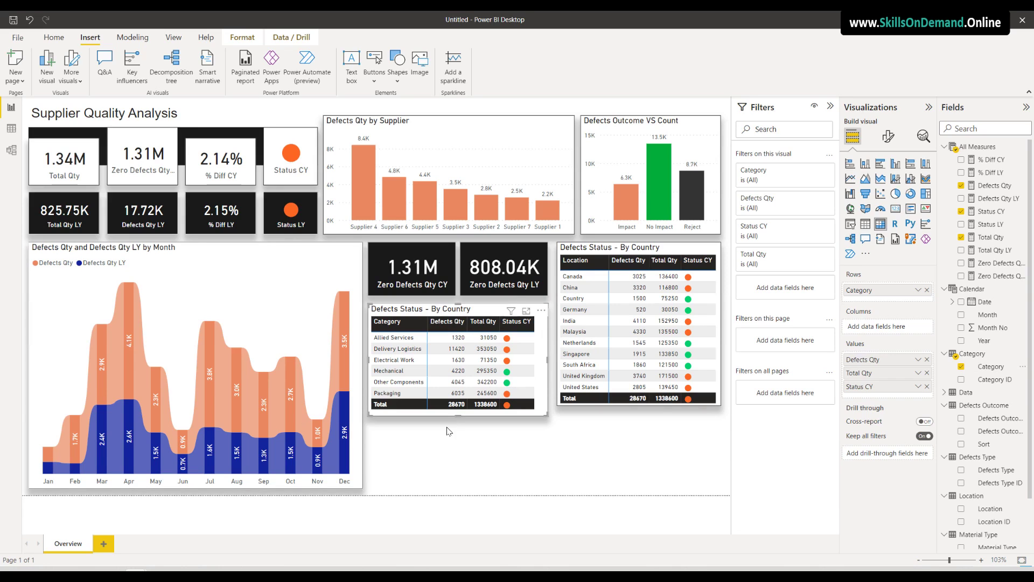
{"action": "left_click", "coordinate": [889, 136]}
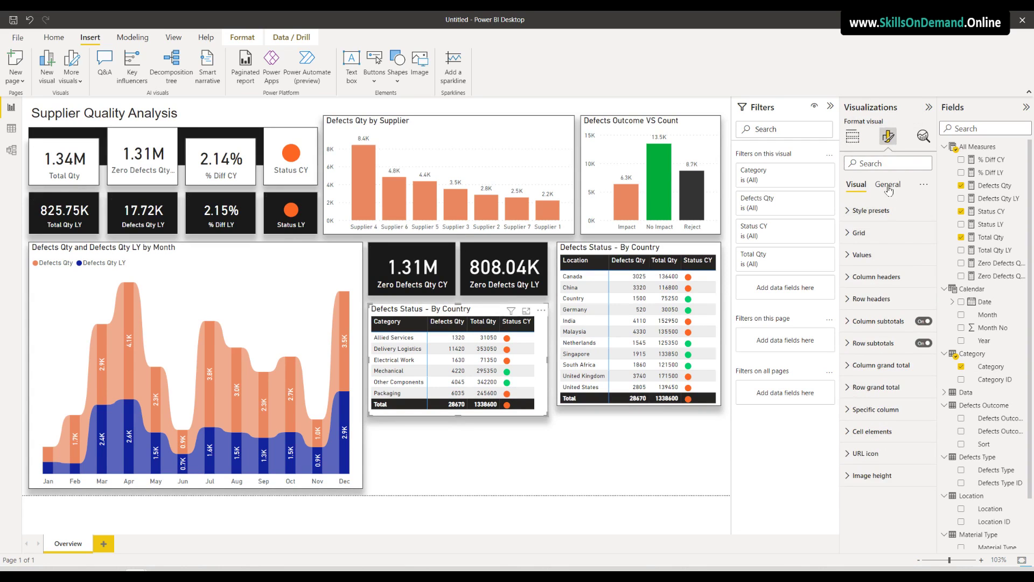
{"action": "left_click", "coordinate": [888, 184]}
{"action": "left_click", "coordinate": [867, 233]}
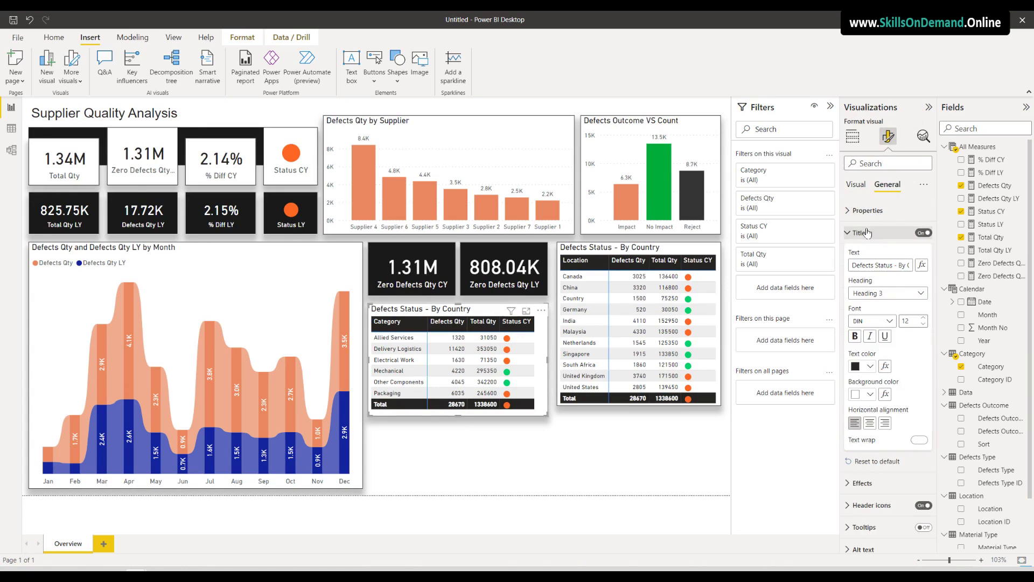
{"action": "double_click", "coordinate": [908, 266]}
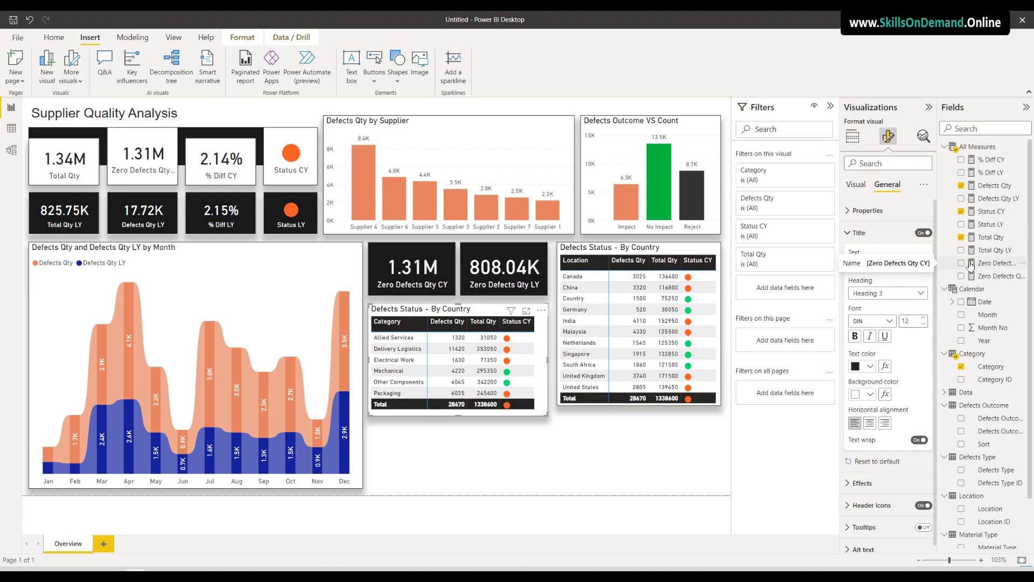
{"action": "type", "text": "Category"}
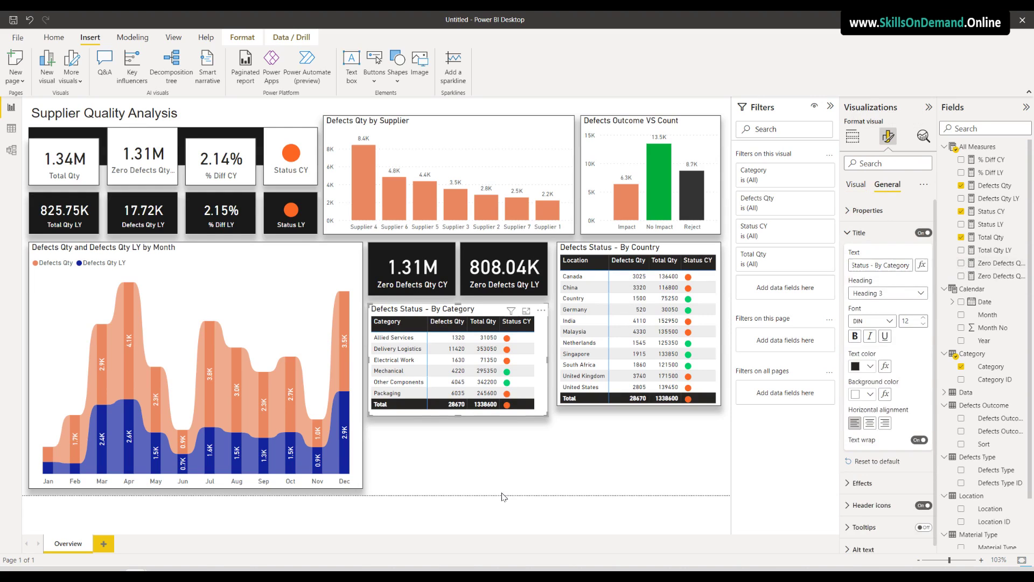
{"action": "left_click", "coordinate": [487, 479]}
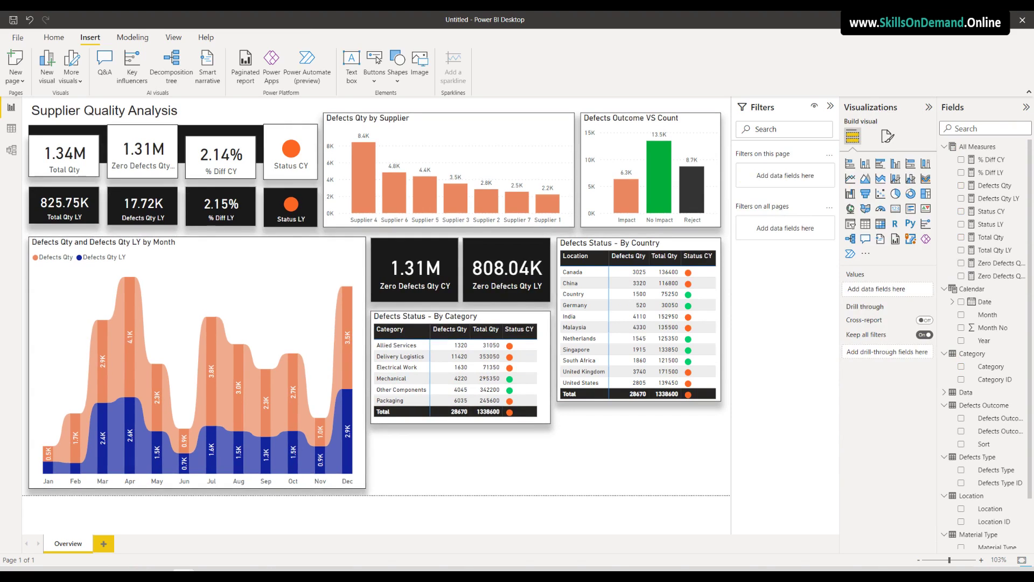
{"action": "left_click", "coordinate": [435, 421]}
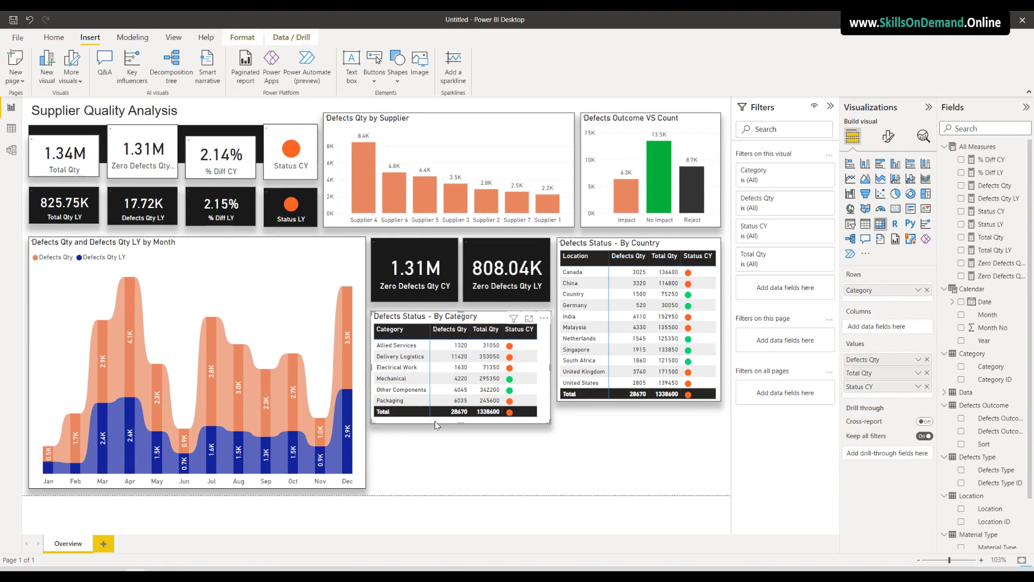
Paste a copy of the By Country table, swap its Location rows for Supplier, and shorten it
{"action": "left_click", "coordinate": [572, 400]}
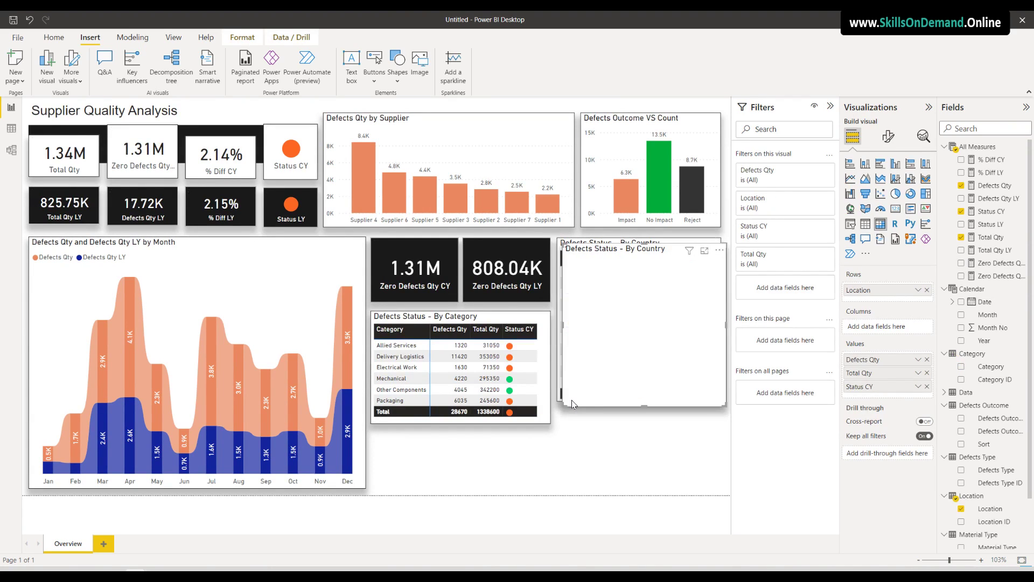
{"action": "key", "text": "ctrl+v"}
{"action": "key", "text": "Down"}
{"action": "key", "text": "Down"}
{"action": "key", "text": "Down"}
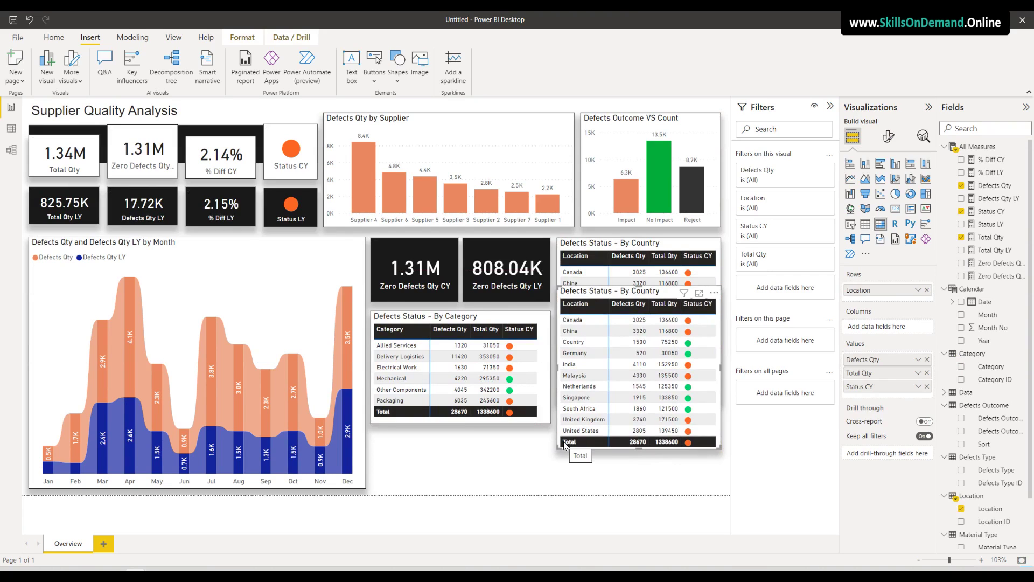
{"action": "left_click", "coordinate": [928, 290]}
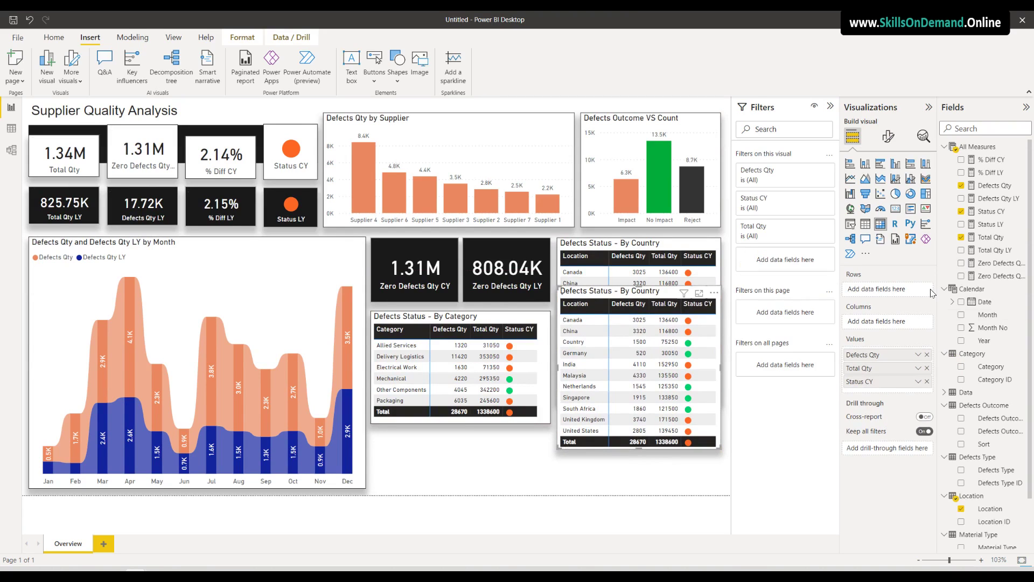
{"action": "scroll", "coordinate": [1009, 507], "scroll_direction": "down", "scroll_amount": 2}
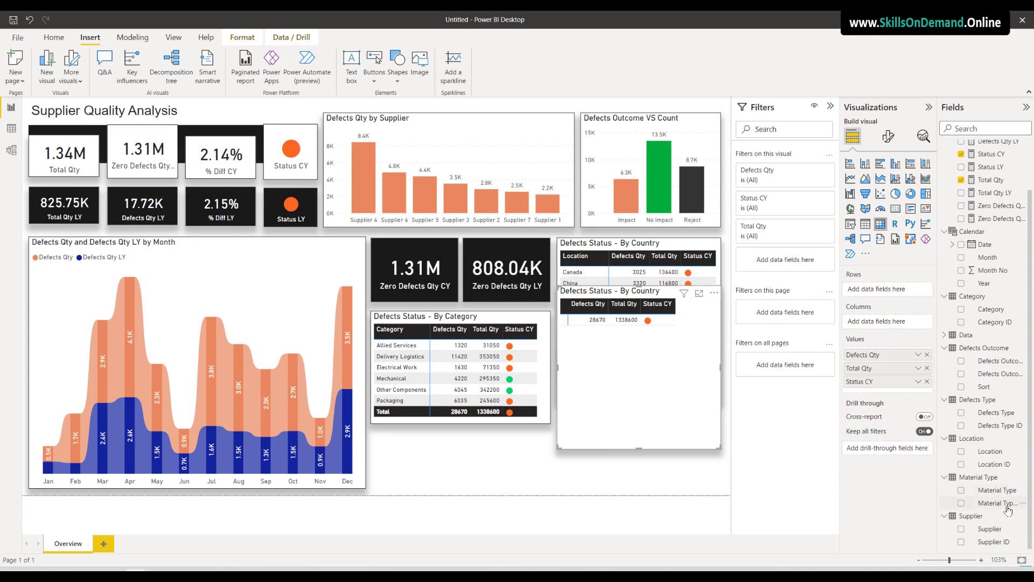
{"action": "left_click_drag", "start_coordinate": [985, 530], "coordinate": [888, 305]}
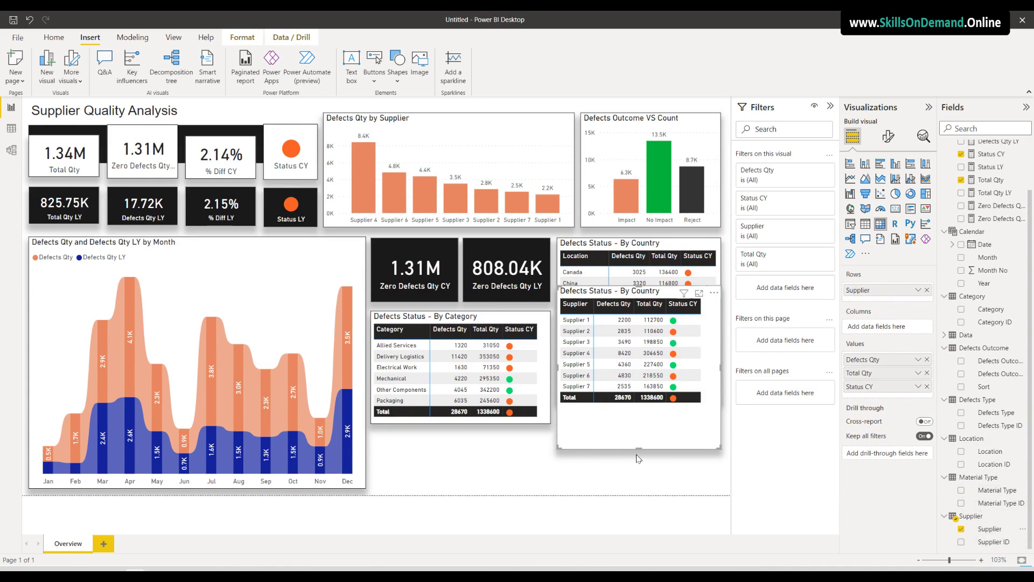
{"action": "left_click_drag", "start_coordinate": [639, 448], "coordinate": [641, 409]}
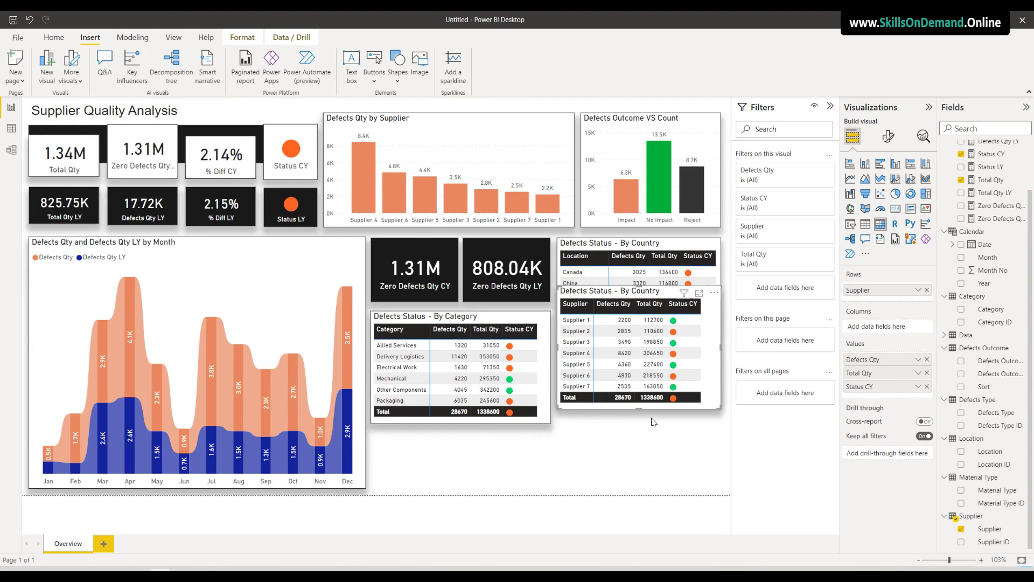
{"action": "left_click", "coordinate": [888, 136]}
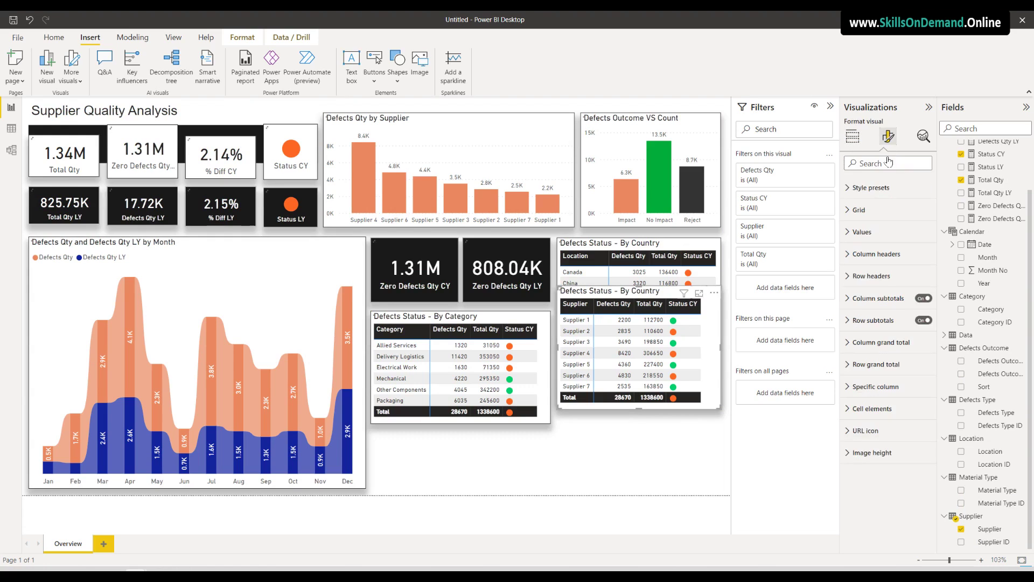
Retitle the copy 'Defects Status - By Supplier' and move it below the By Country table
{"action": "left_click", "coordinate": [889, 184]}
{"action": "left_click", "coordinate": [859, 232]}
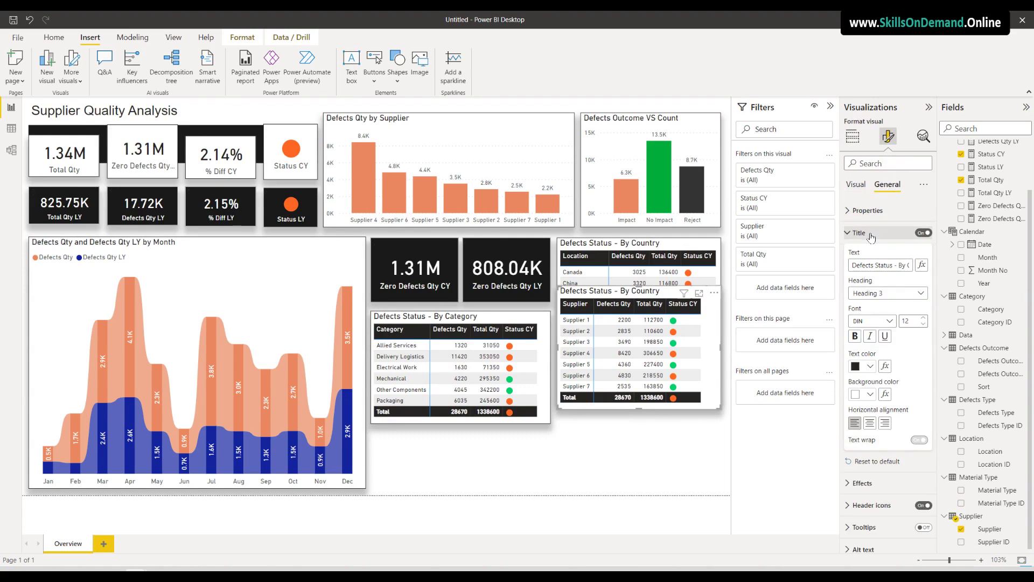
{"action": "left_click_drag", "start_coordinate": [908, 265], "coordinate": [950, 264]}
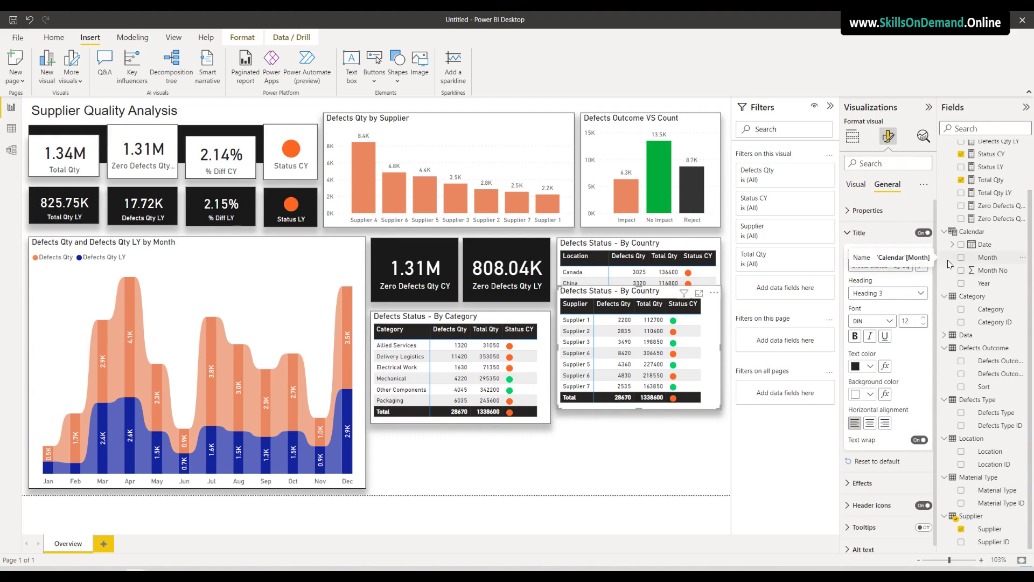
{"action": "type", "text": "Supp"}
{"action": "left_click", "coordinate": [903, 265]}
{"action": "right_click", "coordinate": [903, 265]}
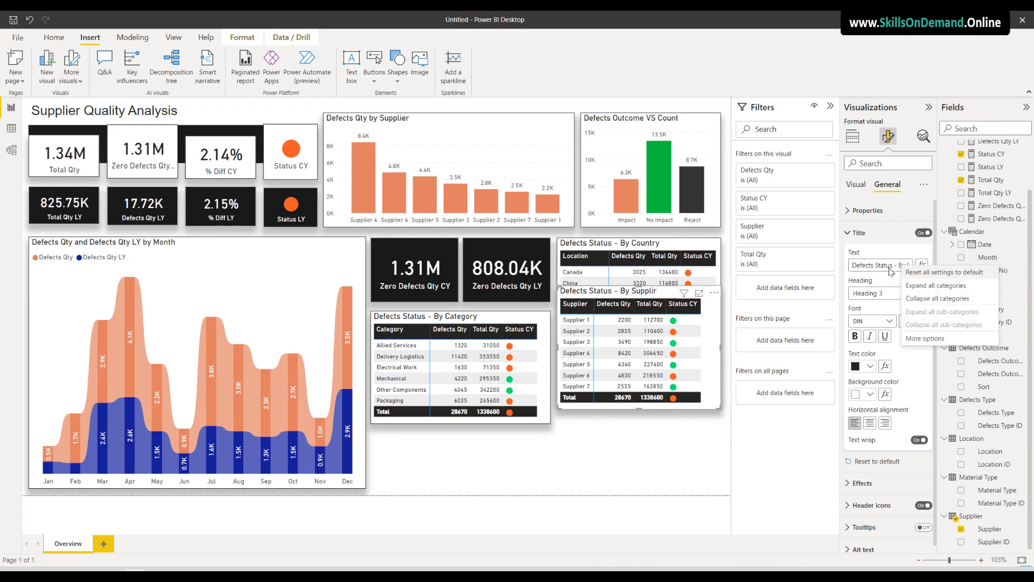
{"action": "left_click", "coordinate": [905, 266]}
{"action": "key", "text": "BackSpace"}
{"action": "key", "text": "BackSpace"}
{"action": "key", "text": "BackSpace"}
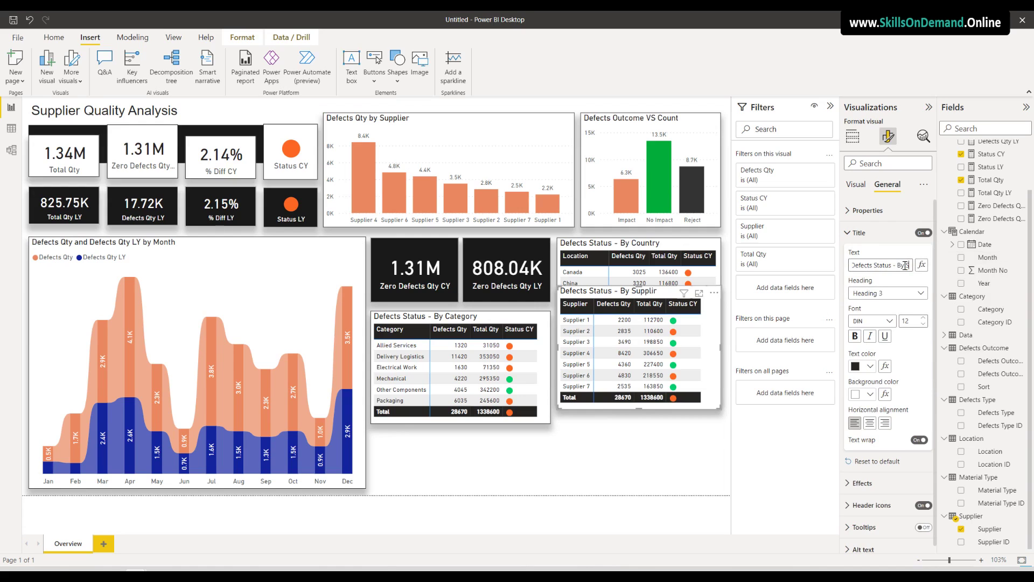
{"action": "type", "text": "lier"}
{"action": "key", "text": "ctrl+a"}
{"action": "key", "text": "ctrl+c"}
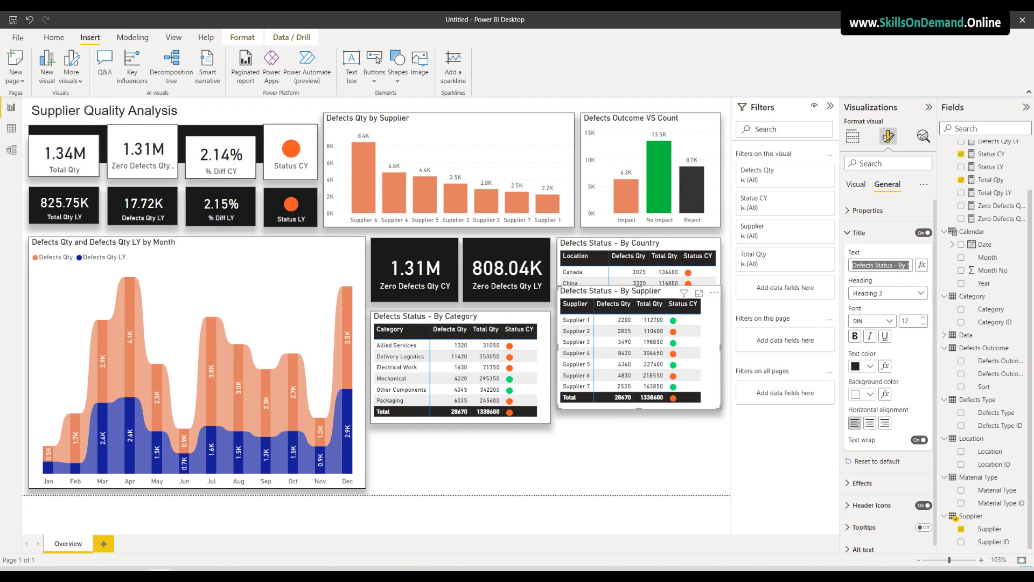
{"action": "left_click", "coordinate": [589, 456]}
{"action": "left_click_drag", "start_coordinate": [591, 344], "coordinate": [596, 373]}
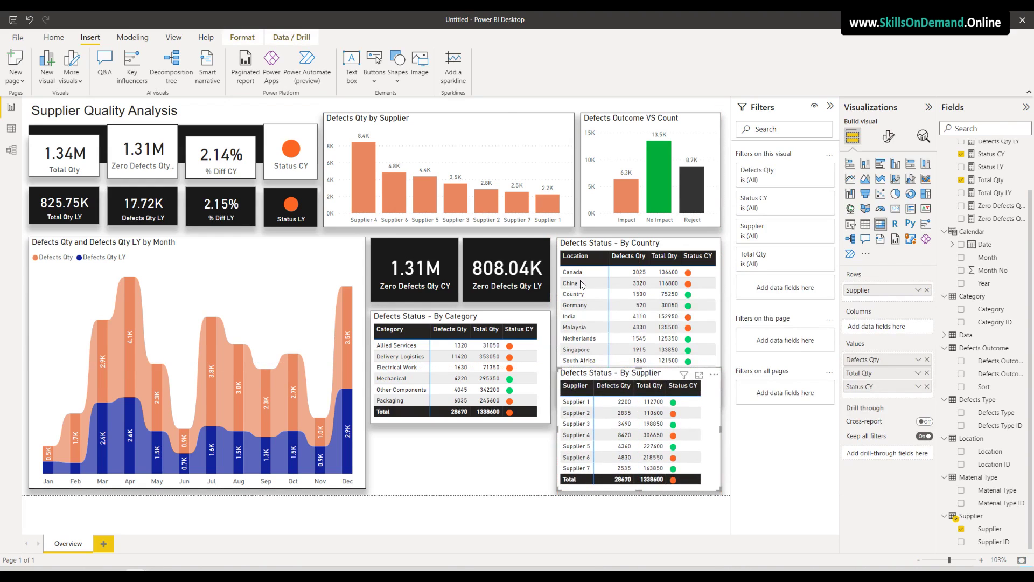
Shift the two top charts, then the Zero Defects cards and tables, upward
{"action": "left_click", "coordinate": [482, 128]}
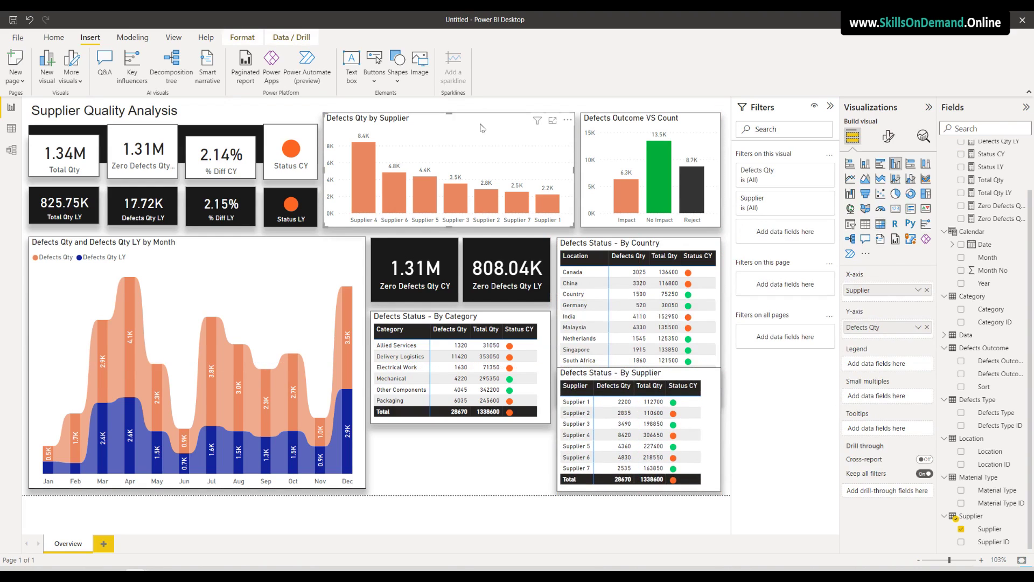
{"action": "left_click", "coordinate": [596, 127]}
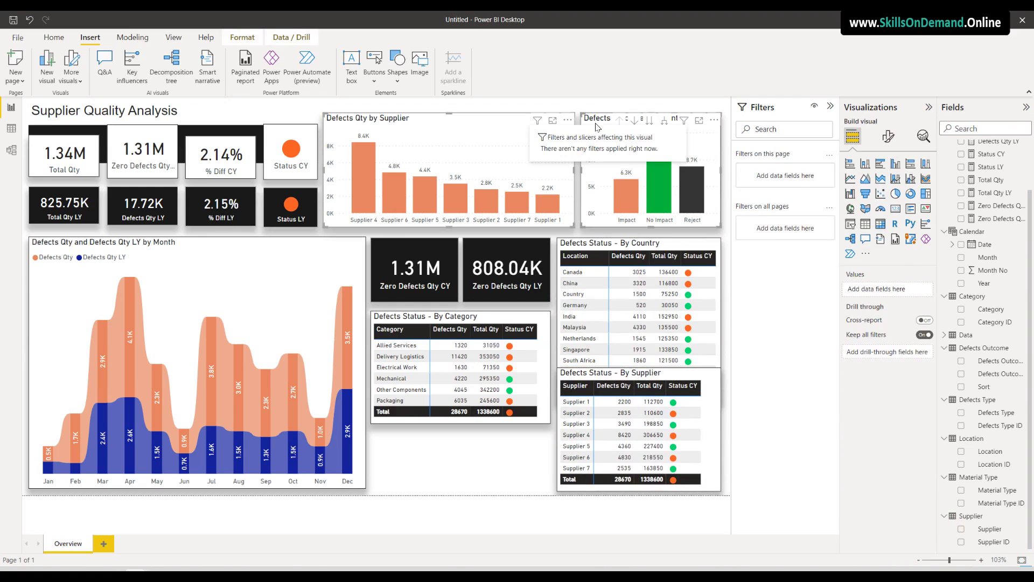
{"action": "left_click_drag", "start_coordinate": [596, 127], "coordinate": [598, 118]}
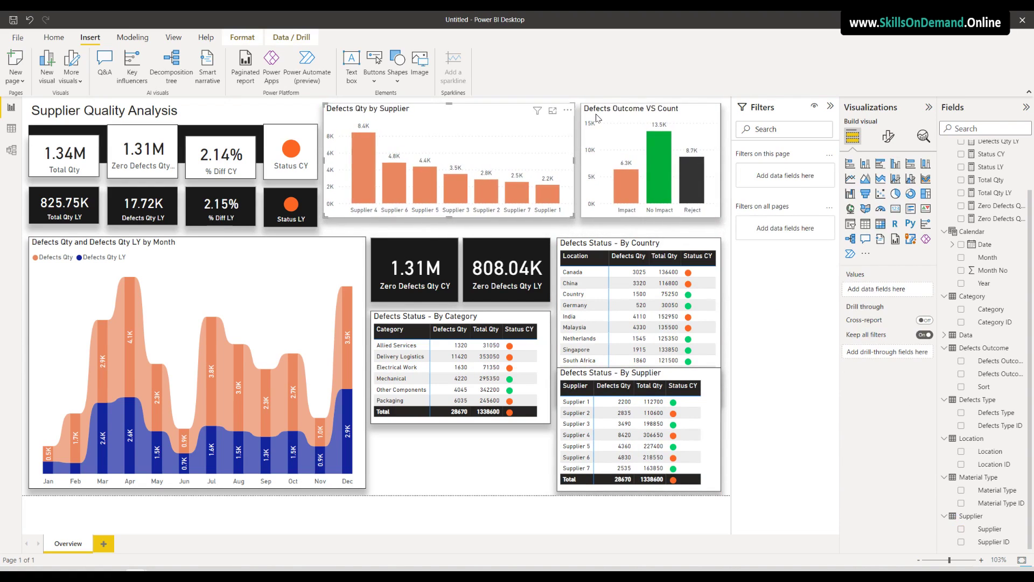
{"action": "left_click", "coordinate": [597, 118]}
{"action": "left_click", "coordinate": [431, 251]}
{"action": "left_click", "coordinate": [483, 282], "text": "ctrl"}
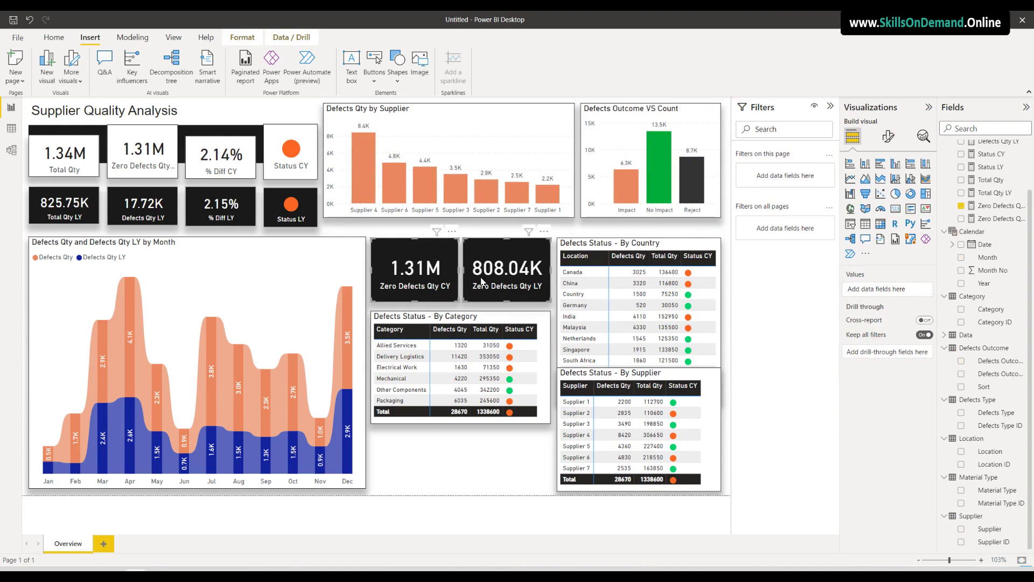
{"action": "left_click", "coordinate": [583, 247], "text": "ctrl"}
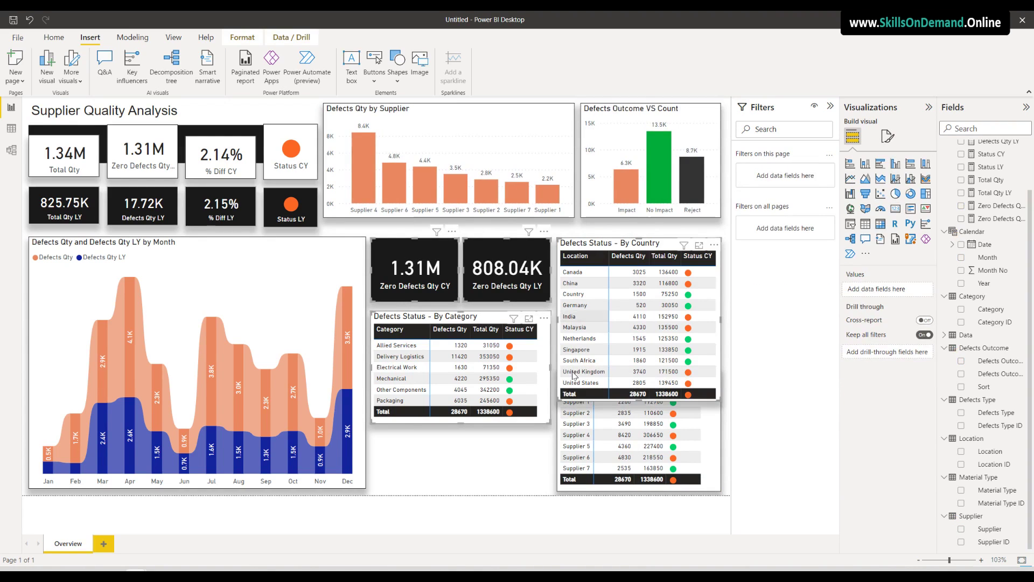
{"action": "left_click_drag", "start_coordinate": [579, 246], "coordinate": [578, 230]}
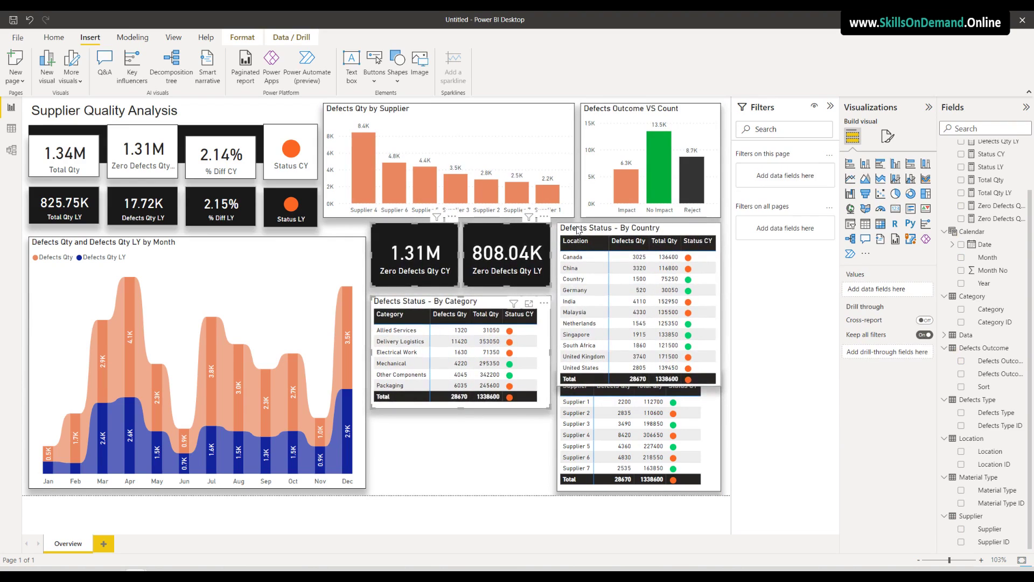
Shorten the By Supplier table to uncover Country totals and move the By Category table down-right
{"action": "left_click", "coordinate": [674, 432]}
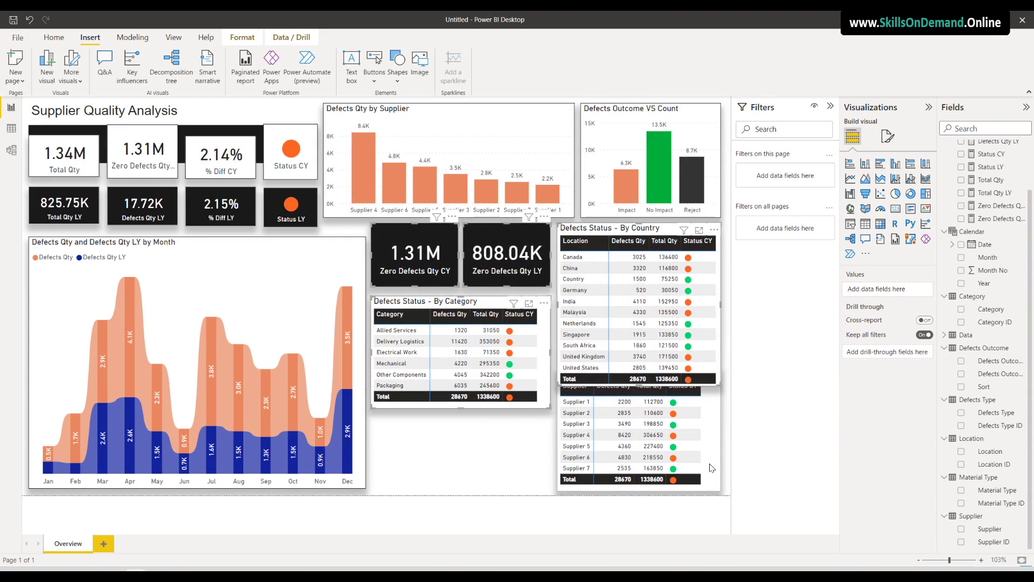
{"action": "left_click_drag", "start_coordinate": [639, 368], "coordinate": [638, 392]}
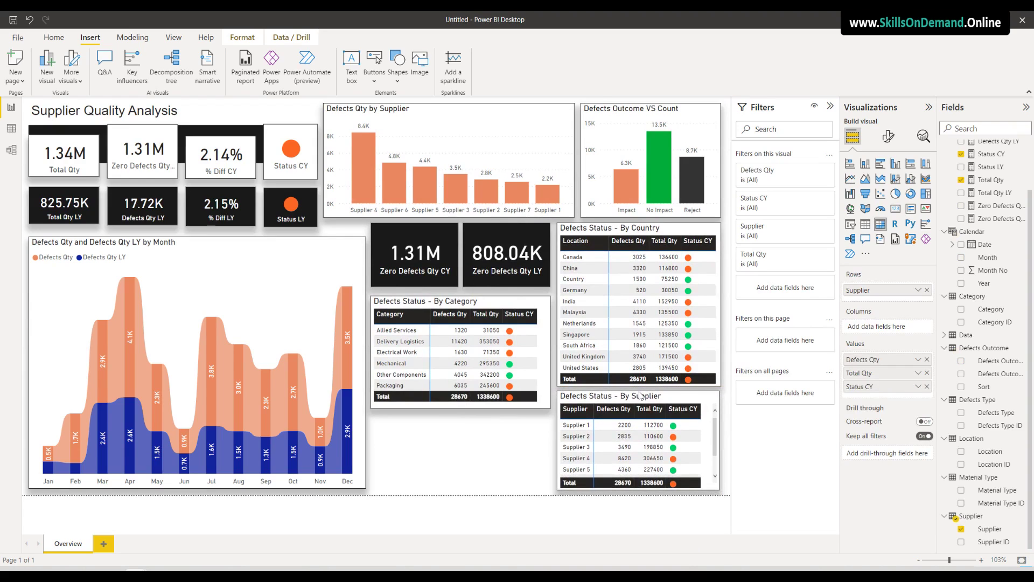
{"action": "left_click", "coordinate": [460, 460]}
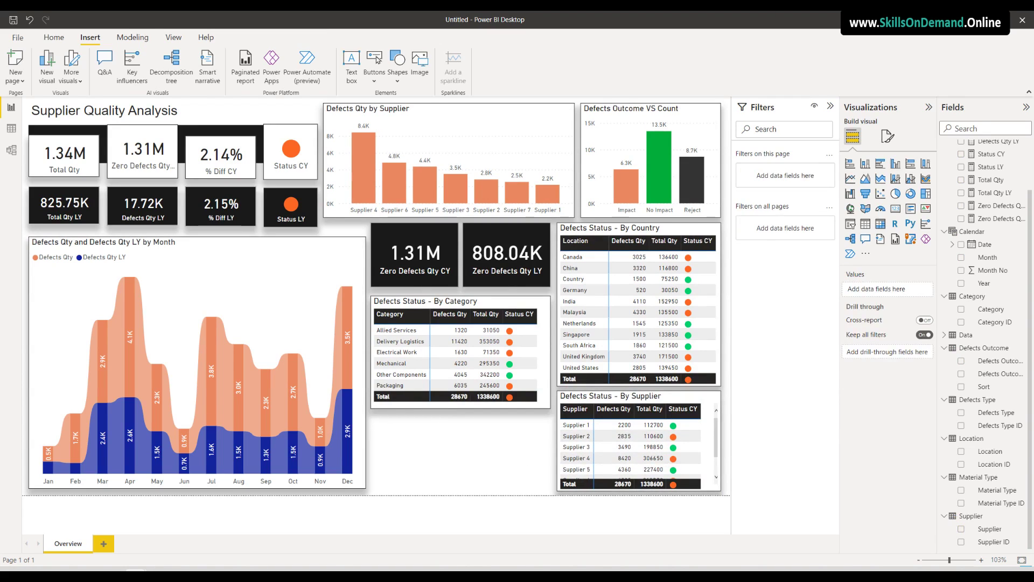
{"action": "left_click_drag", "start_coordinate": [419, 323], "coordinate": [555, 409]}
Place By Country centre-left and stack By Category above By Supplier on the right
{"action": "left_click_drag", "start_coordinate": [608, 233], "coordinate": [423, 302]}
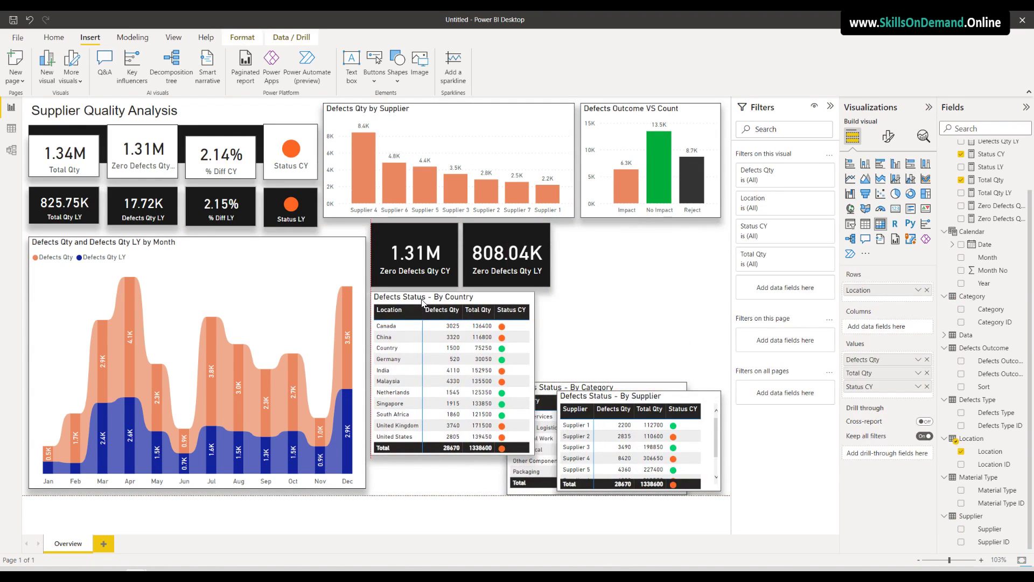
{"action": "left_click_drag", "start_coordinate": [644, 404], "coordinate": [434, 324]}
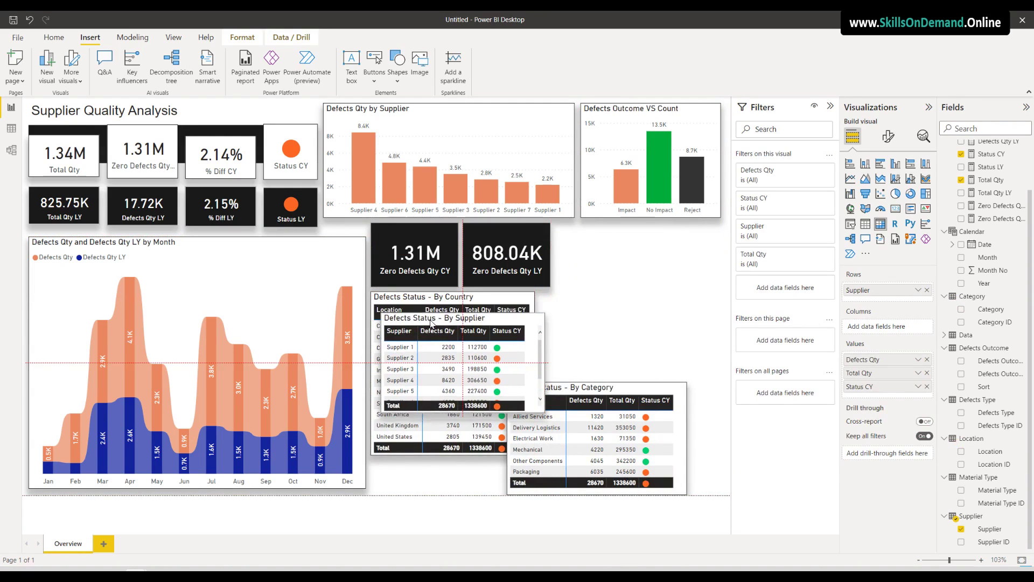
{"action": "left_click_drag", "start_coordinate": [621, 391], "coordinate": [654, 230]}
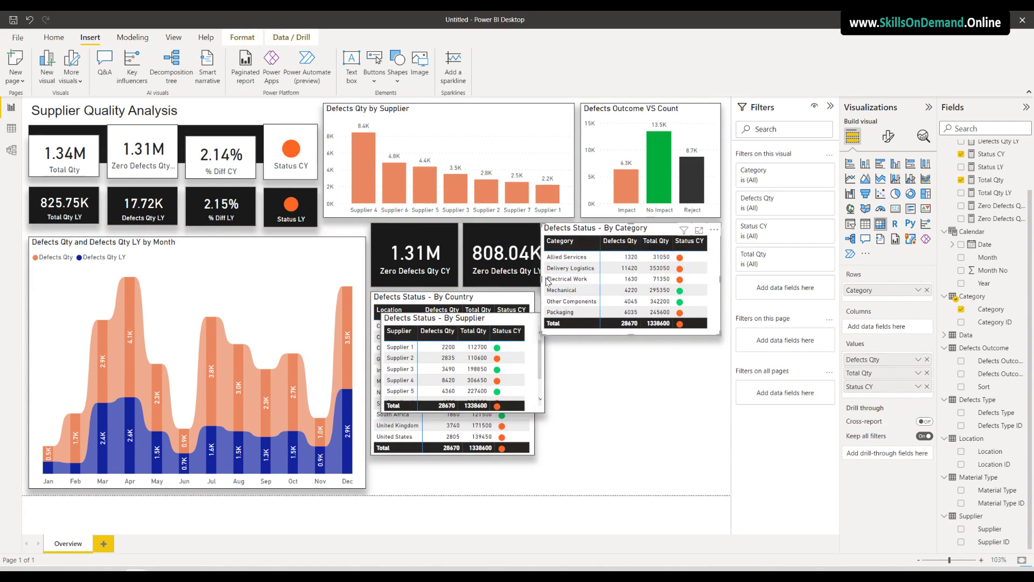
{"action": "left_click_drag", "start_coordinate": [547, 281], "coordinate": [553, 281]}
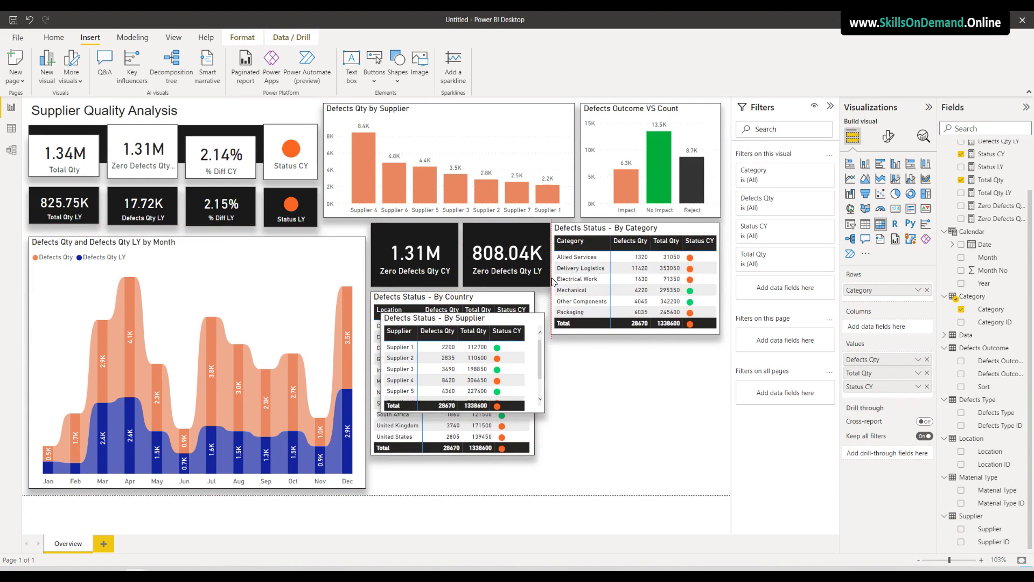
{"action": "left_click_drag", "start_coordinate": [471, 320], "coordinate": [639, 362]}
{"action": "left_click", "coordinate": [630, 335]}
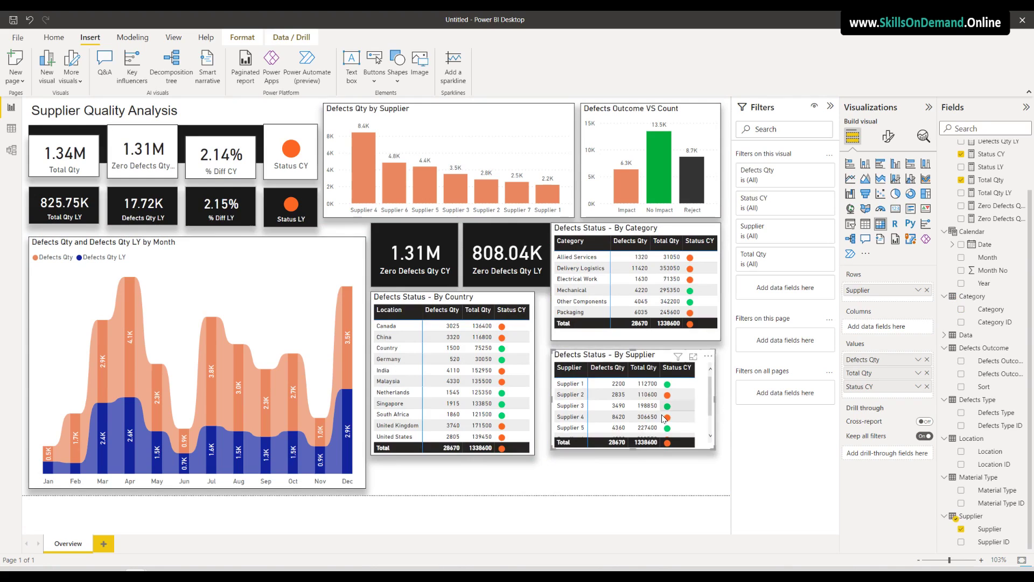
{"action": "left_click_drag", "start_coordinate": [634, 454], "coordinate": [635, 477]}
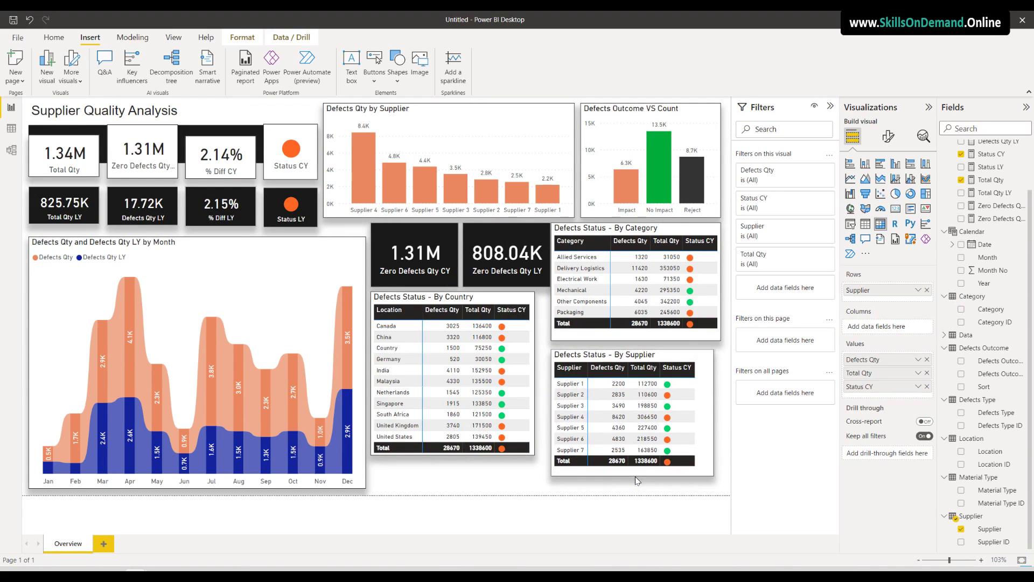
{"action": "left_click_drag", "start_coordinate": [717, 430], "coordinate": [722, 420]}
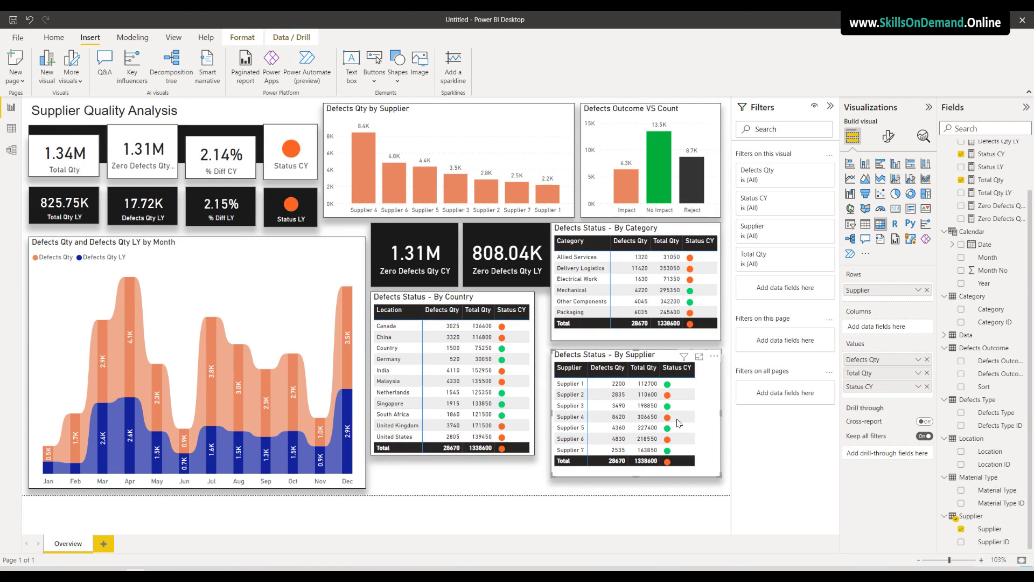
Widen the By Country table and fine-tune the By Supplier and By Category sizes
{"action": "left_click", "coordinate": [483, 455]}
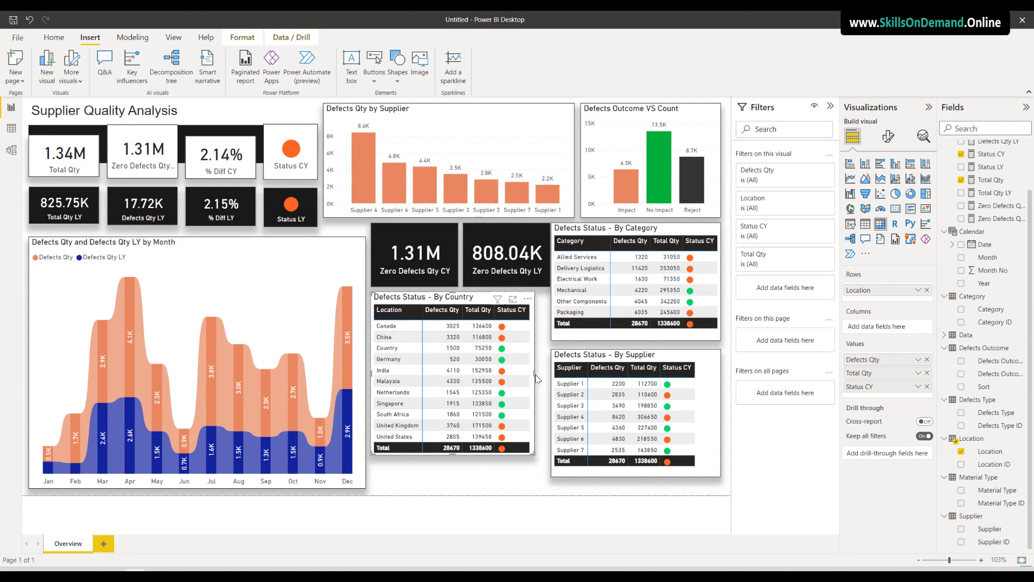
{"action": "left_click_drag", "start_coordinate": [535, 374], "coordinate": [545, 375]}
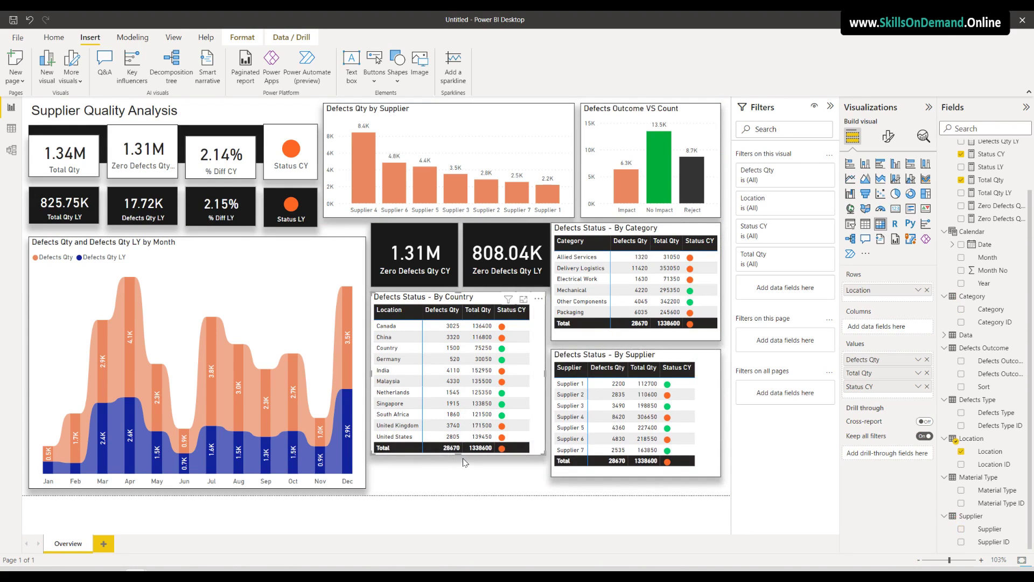
{"action": "left_click_drag", "start_coordinate": [461, 455], "coordinate": [460, 461]}
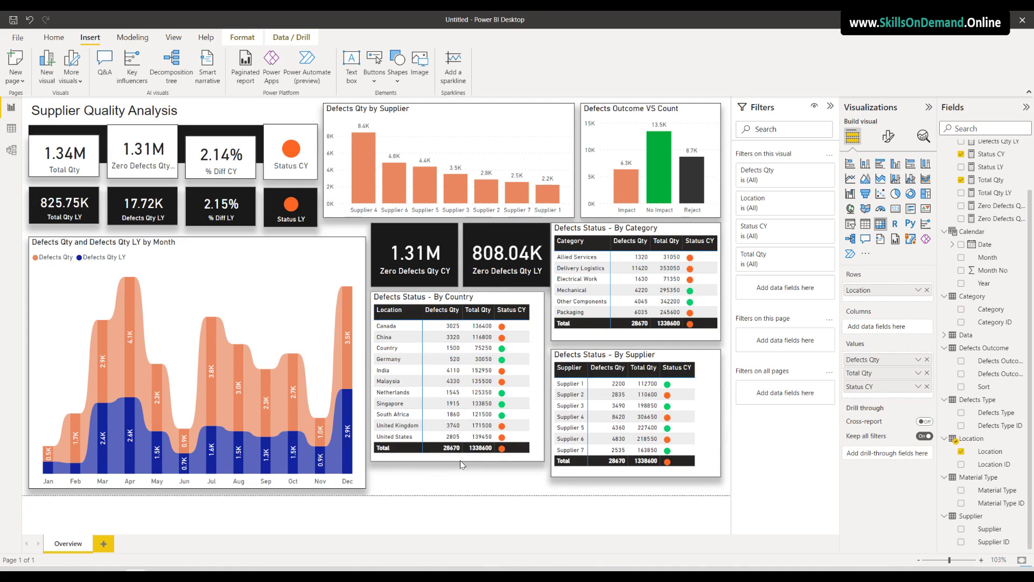
{"action": "left_click", "coordinate": [491, 494]}
{"action": "left_click_drag", "start_coordinate": [584, 473], "coordinate": [586, 480]}
{"action": "left_click", "coordinate": [586, 336]}
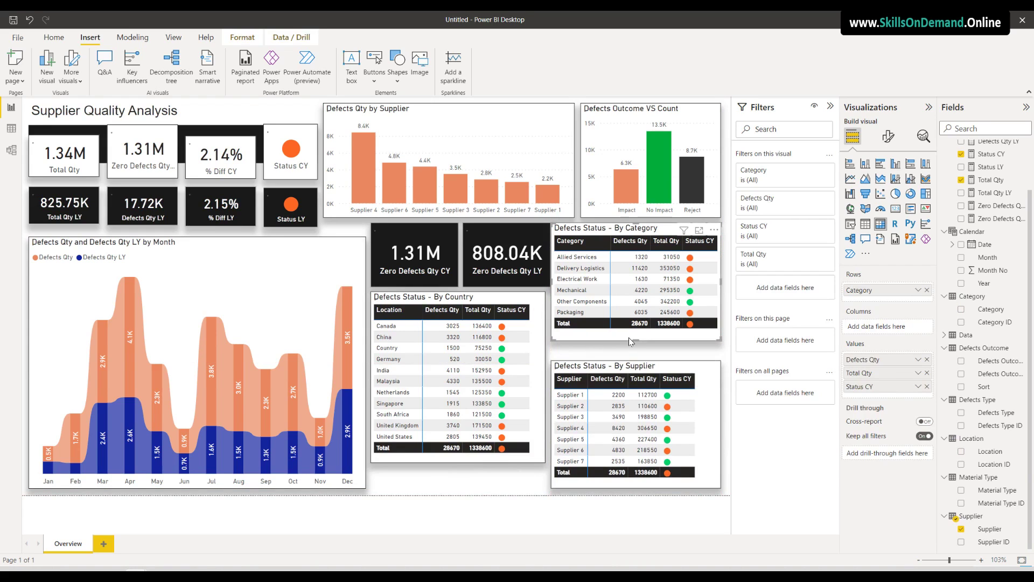
{"action": "left_click_drag", "start_coordinate": [638, 337], "coordinate": [635, 359]}
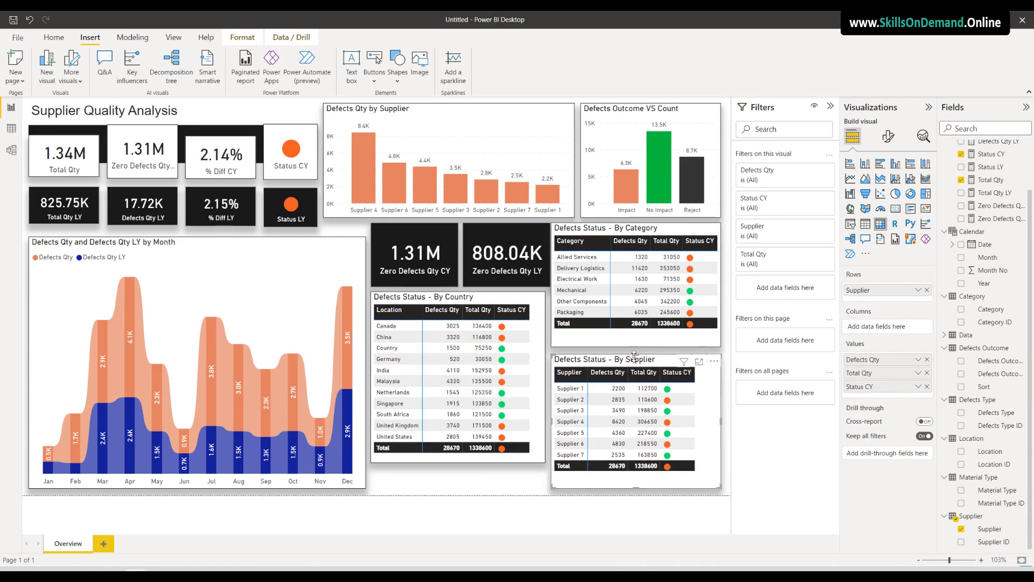
{"action": "left_click", "coordinate": [459, 484]}
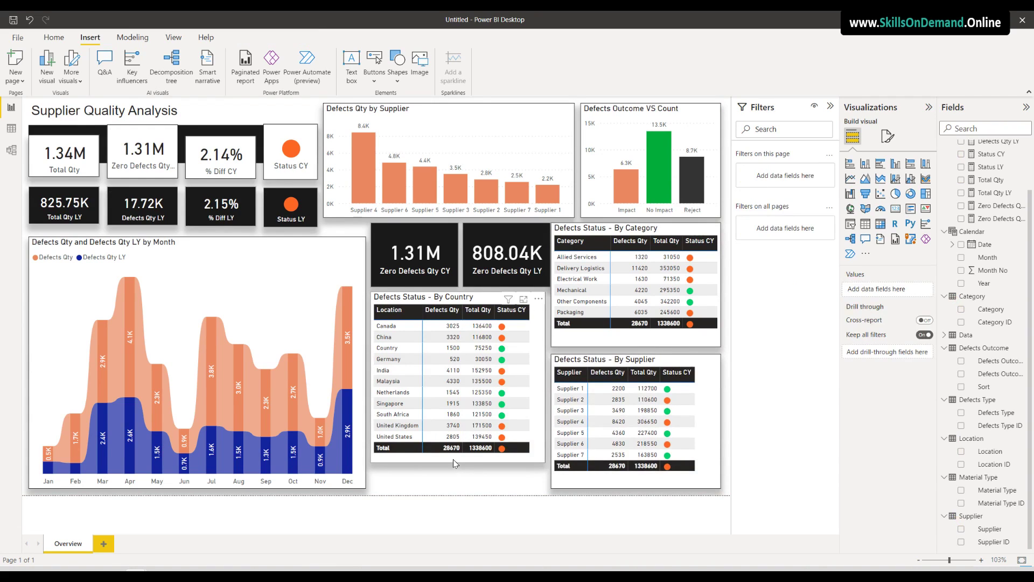
Narrow the 808.04K Zero Defects Qty LY card and add an empty slicer to the page
{"action": "left_click", "coordinate": [542, 272]}
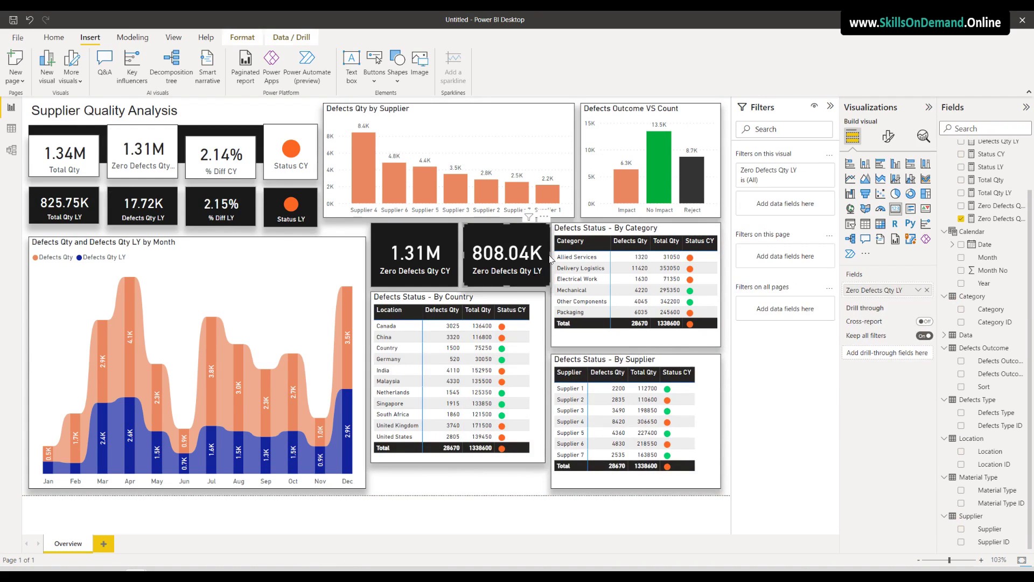
{"action": "left_click_drag", "start_coordinate": [549, 254], "coordinate": [545, 259]}
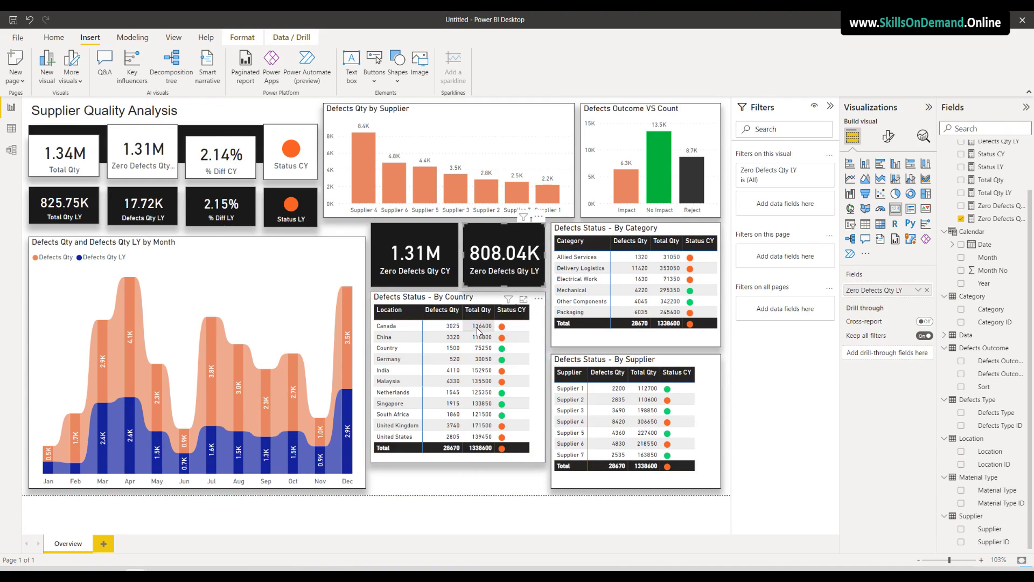
{"action": "left_click", "coordinate": [447, 269]}
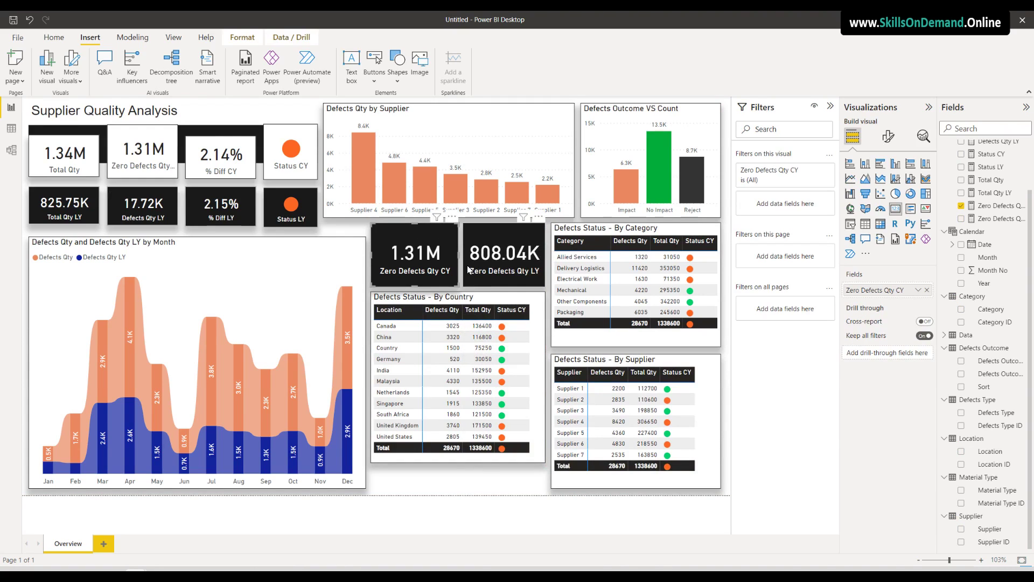
{"action": "left_click", "coordinate": [445, 475]}
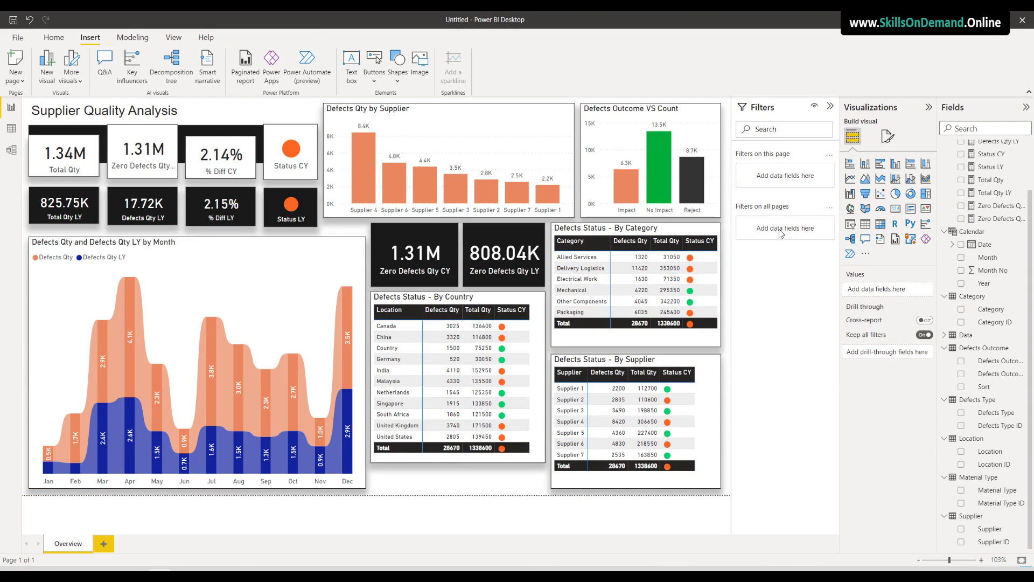
{"action": "left_click", "coordinate": [850, 225]}
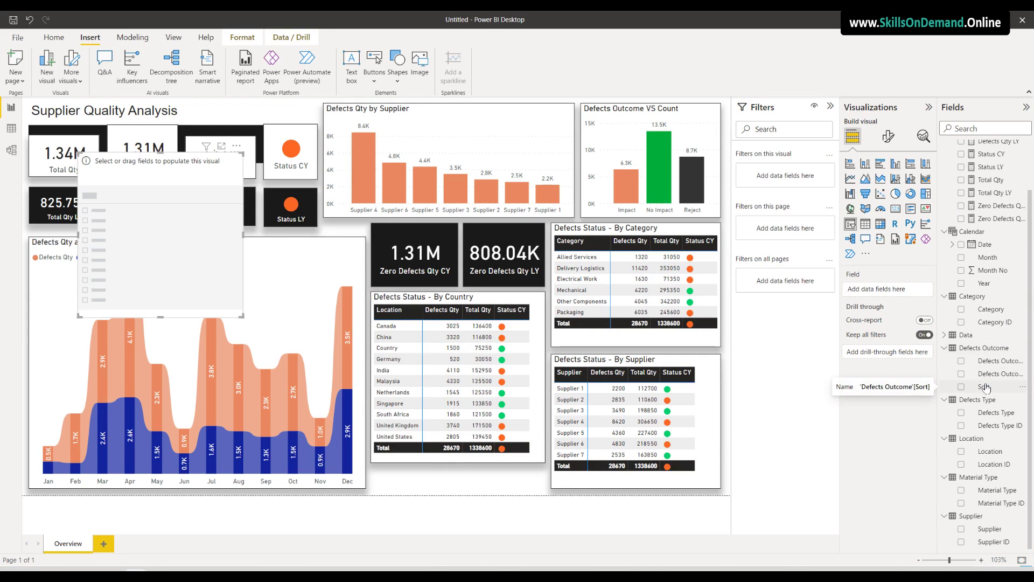
Fill the new slicer with the Year field so it lists 2017 to 2021
{"action": "scroll", "coordinate": [986, 387], "scroll_direction": "up", "scroll_amount": 2}
{"action": "scroll", "coordinate": [990, 386], "scroll_direction": "down", "scroll_amount": 2}
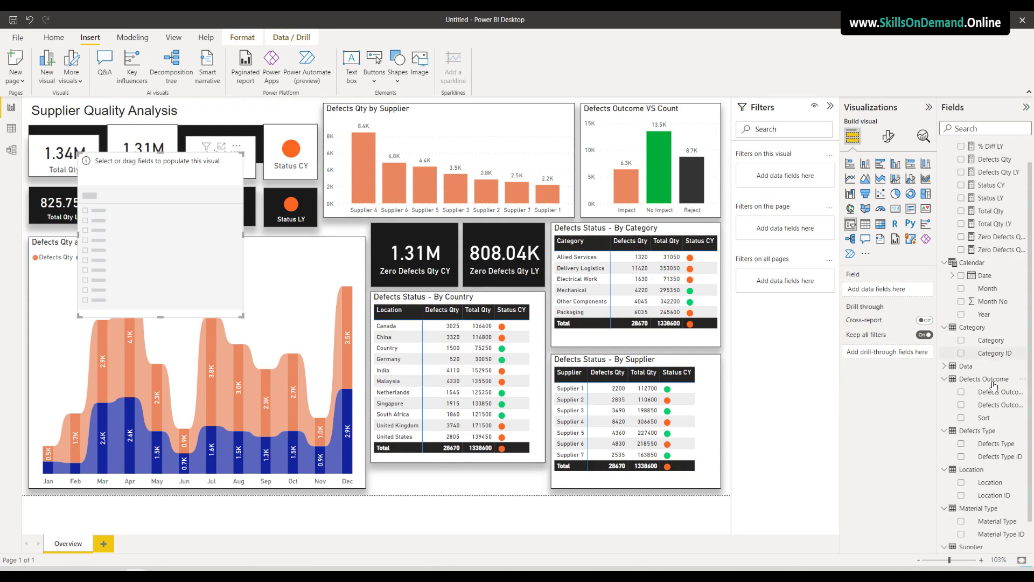
{"action": "left_click_drag", "start_coordinate": [985, 283], "coordinate": [143, 237]}
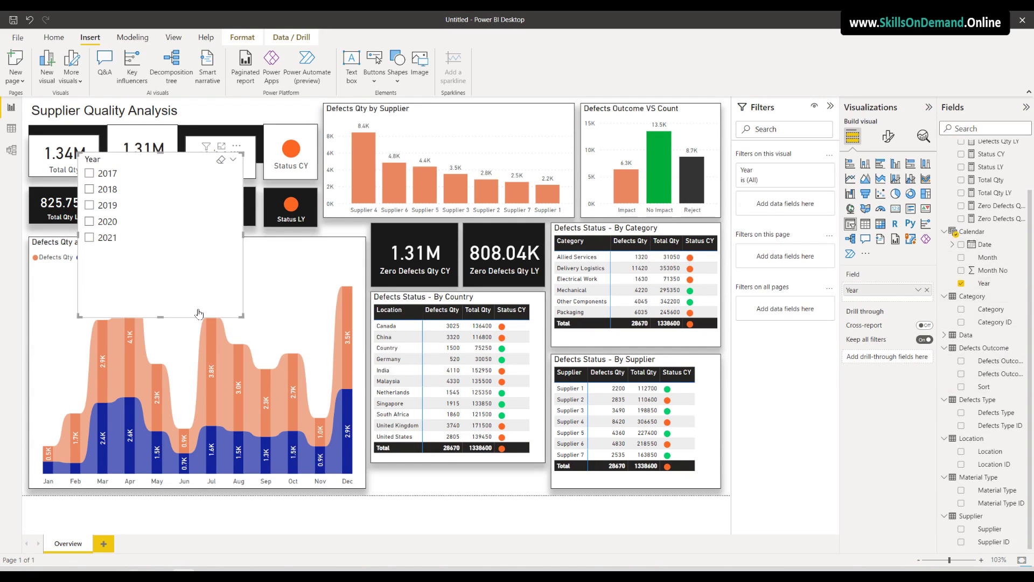
Turn on a shadow for the slicer, keeping the Outside offset
{"action": "left_click", "coordinate": [888, 137]}
{"action": "left_click", "coordinate": [887, 185]}
{"action": "left_click", "coordinate": [864, 257]}
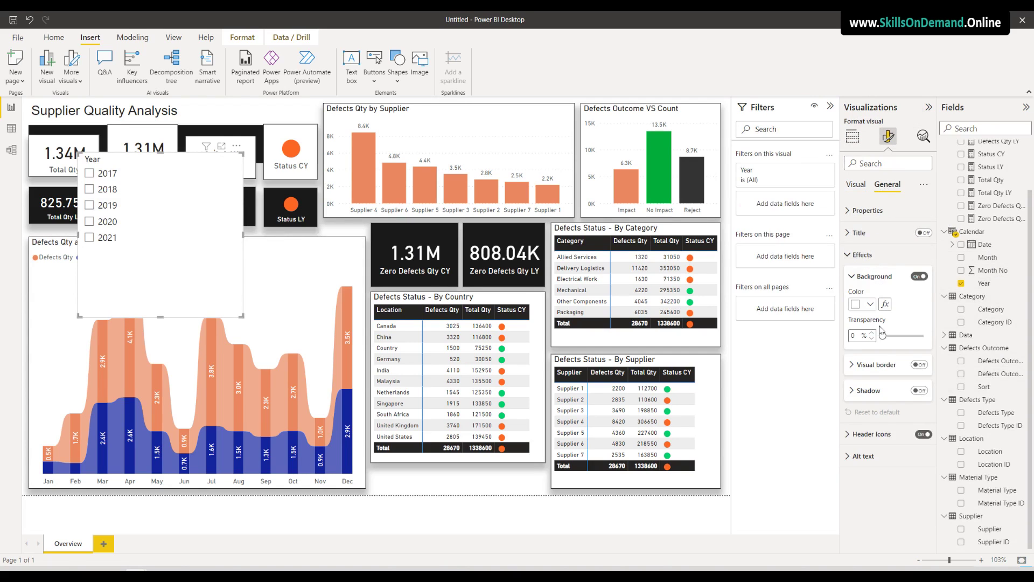
{"action": "left_click", "coordinate": [919, 390]}
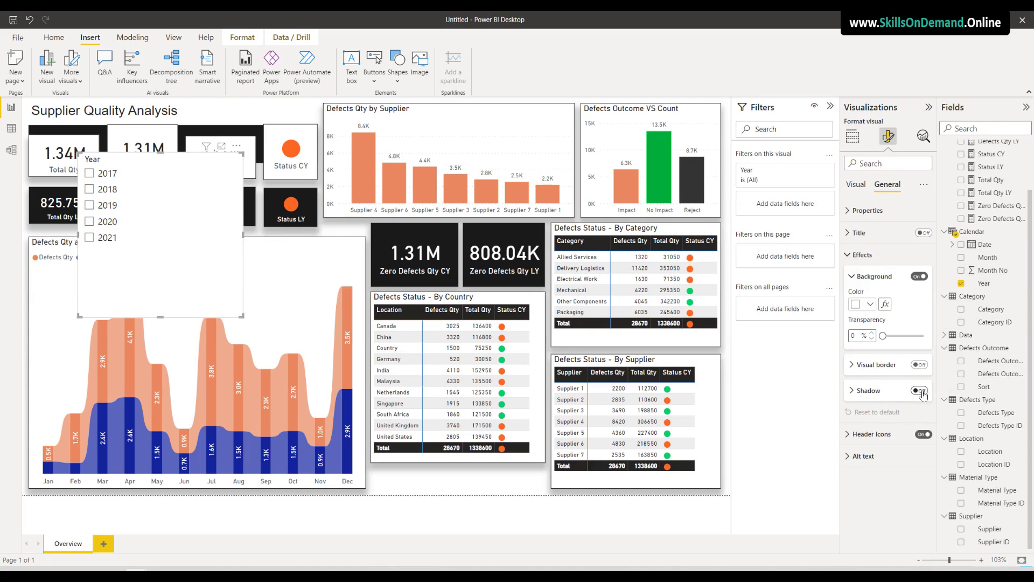
{"action": "left_click", "coordinate": [868, 392]}
{"action": "left_click", "coordinate": [882, 447]}
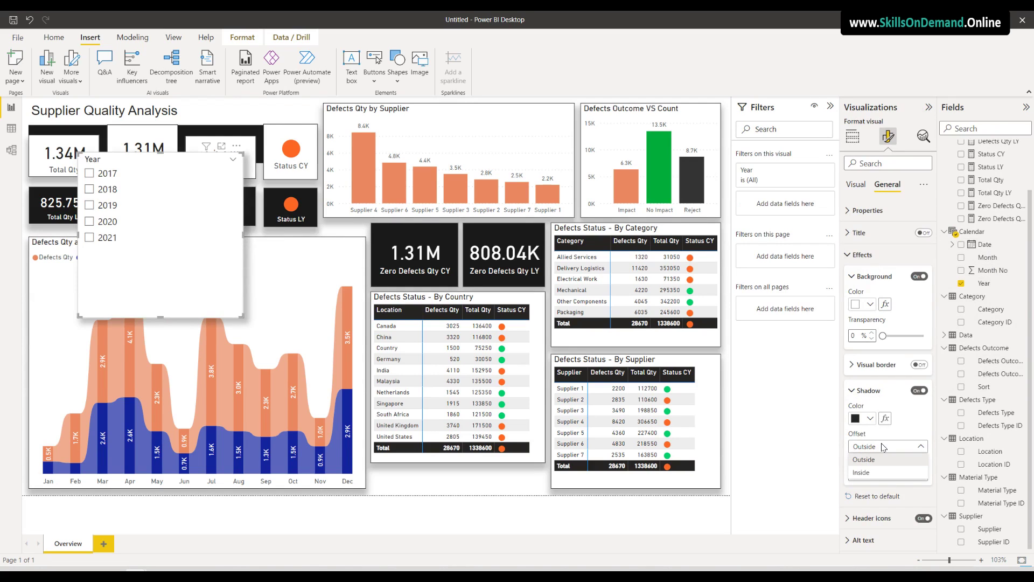
{"action": "left_click", "coordinate": [942, 437]}
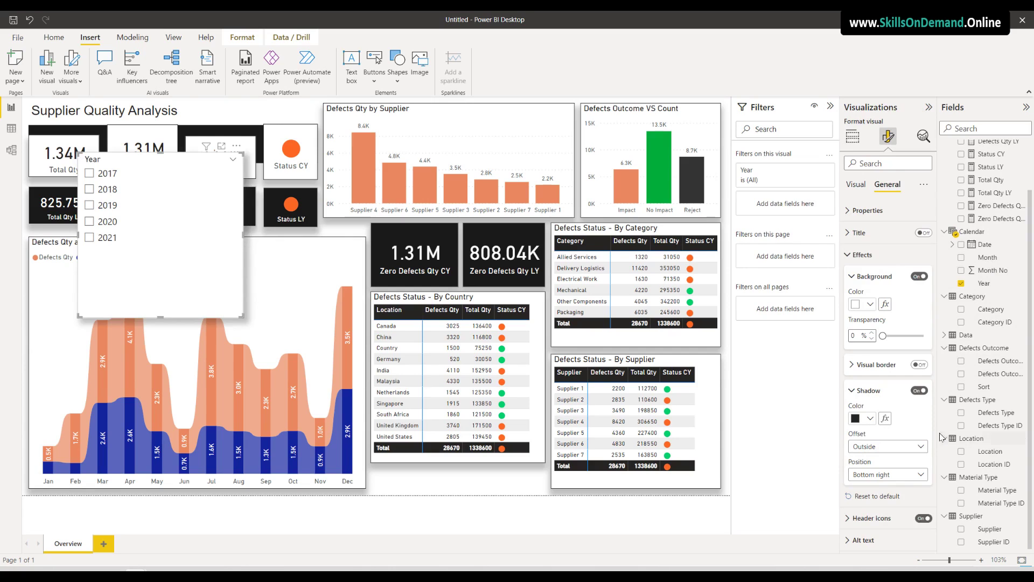
{"action": "left_click", "coordinate": [910, 474]}
{"action": "key", "text": "Escape"}
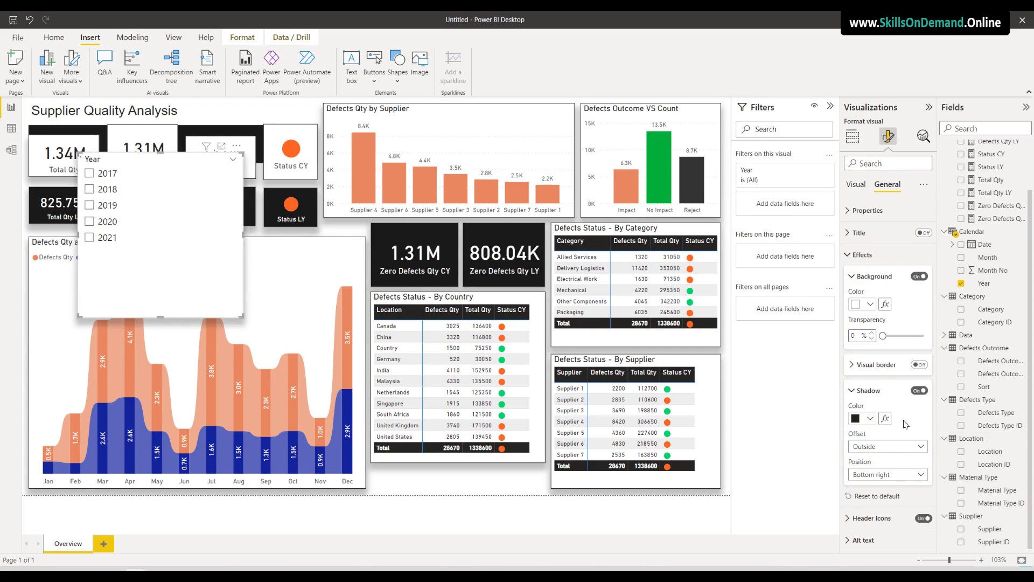
Give the slicer a black visual border
{"action": "left_click", "coordinate": [920, 365]}
{"action": "left_click", "coordinate": [870, 367]}
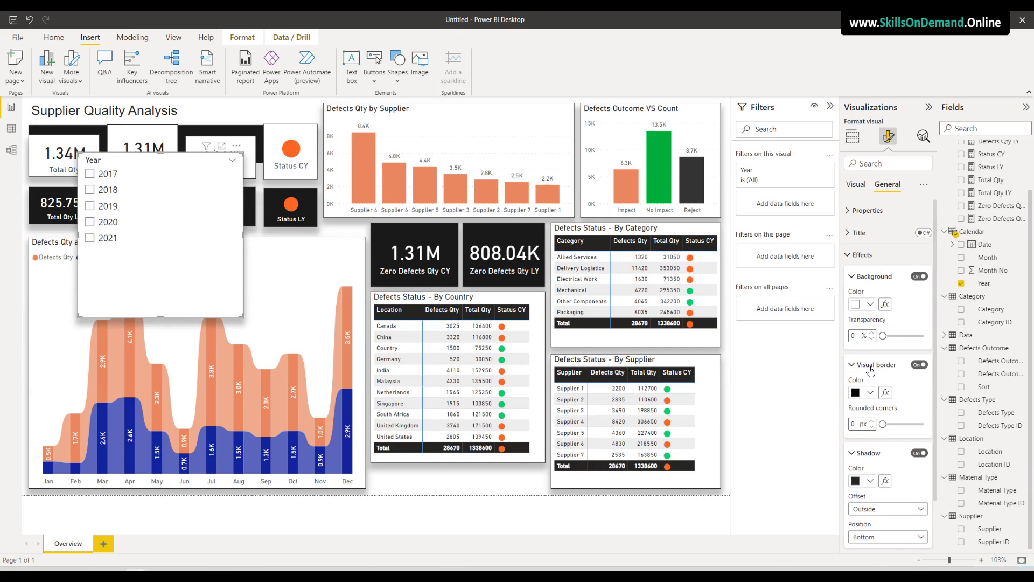
{"action": "left_click", "coordinate": [870, 393]}
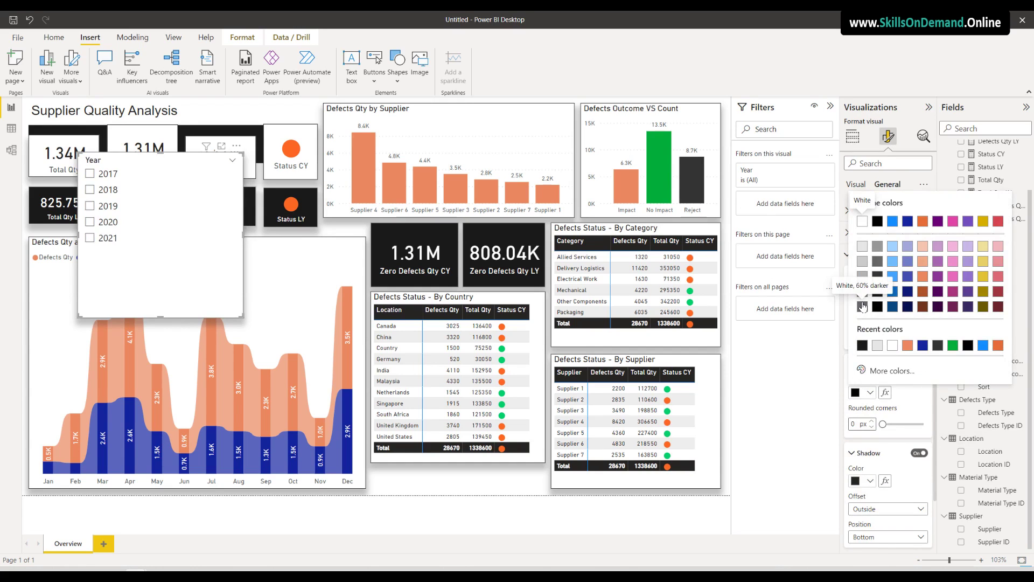
{"action": "left_click", "coordinate": [824, 400]}
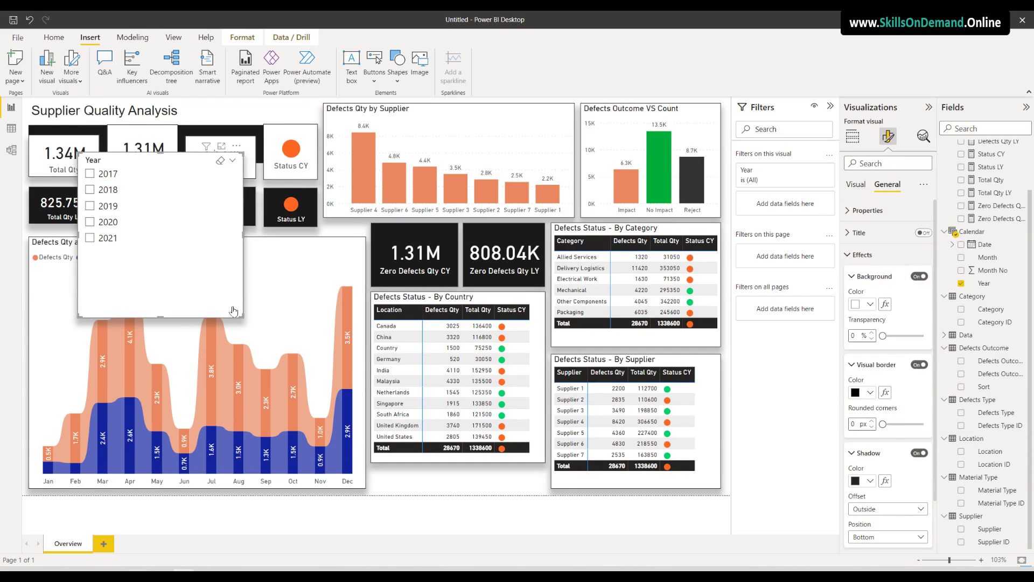
{"action": "left_click", "coordinate": [858, 186]}
Make the Year slicer horizontal, shorten it, and align it under the By Country table
{"action": "left_click", "coordinate": [873, 210]}
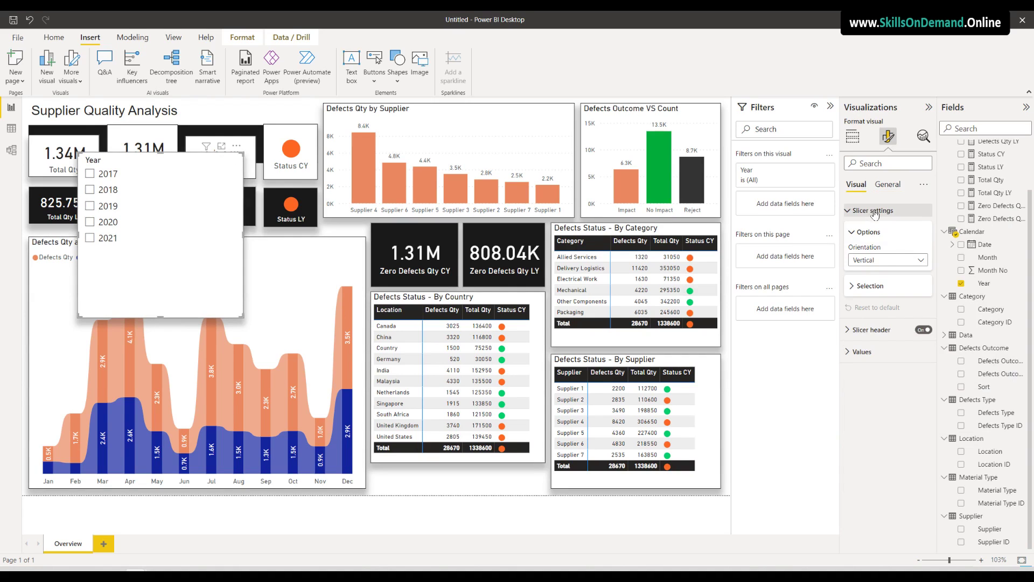
{"action": "left_click", "coordinate": [888, 260]}
{"action": "left_click", "coordinate": [883, 285]}
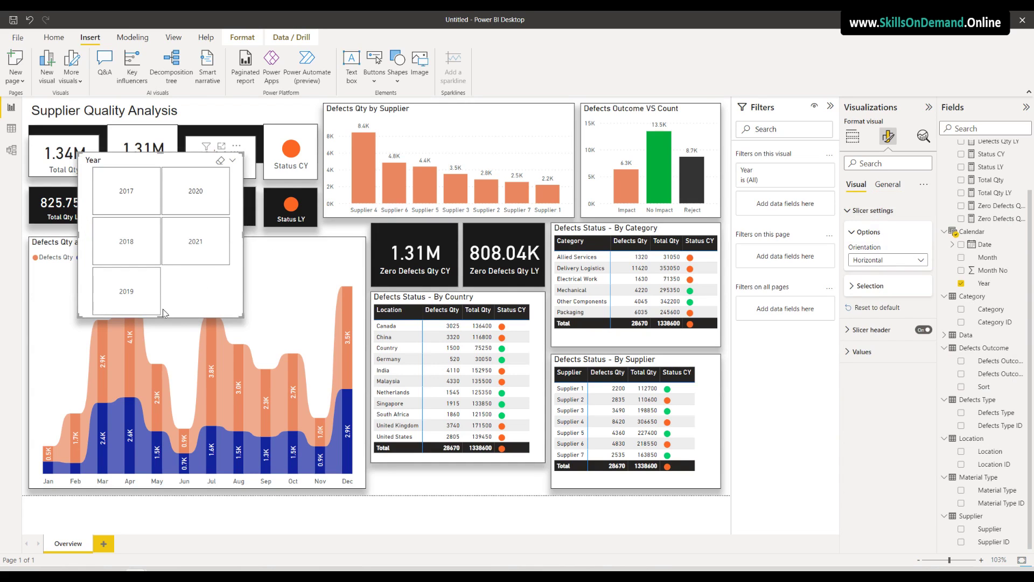
{"action": "left_click_drag", "start_coordinate": [160, 317], "coordinate": [172, 182]}
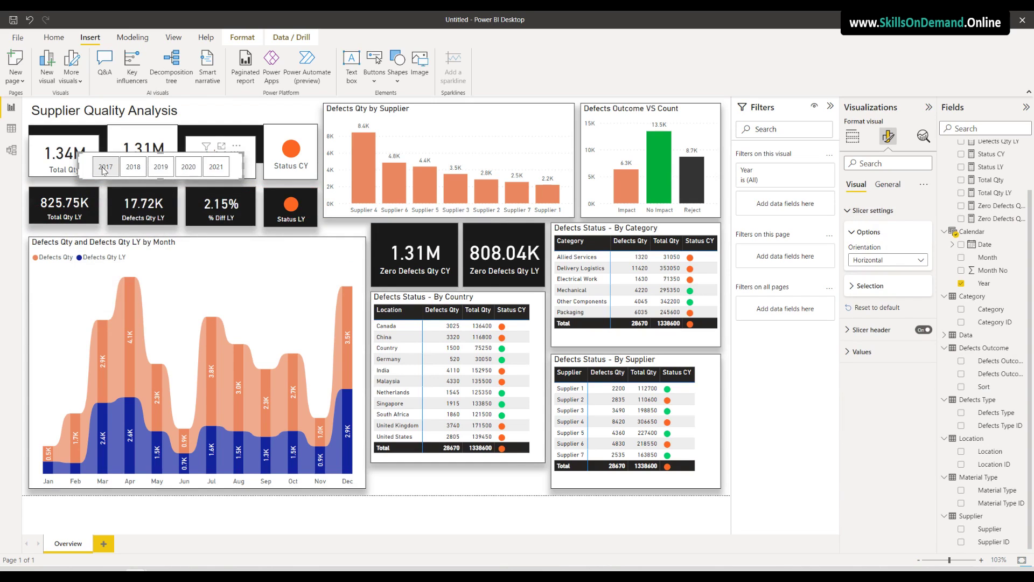
{"action": "left_click_drag", "start_coordinate": [102, 167], "coordinate": [375, 478]}
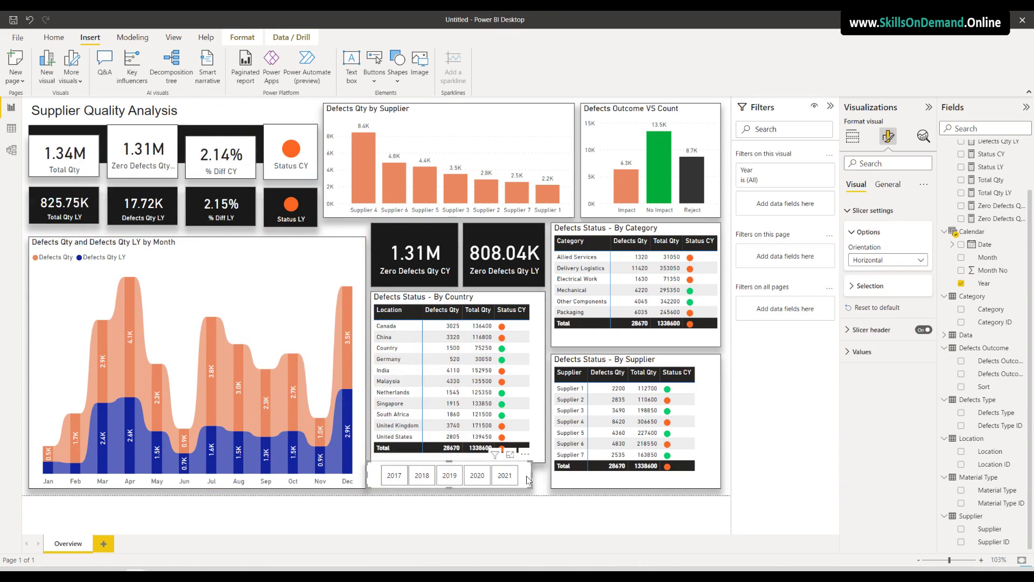
{"action": "left_click_drag", "start_coordinate": [522, 483], "coordinate": [485, 445]}
{"action": "left_click", "coordinate": [518, 513]}
Shorten the Zero Defects Qty CY and LY cards, then filter the report to 2018
{"action": "left_click", "coordinate": [399, 265]}
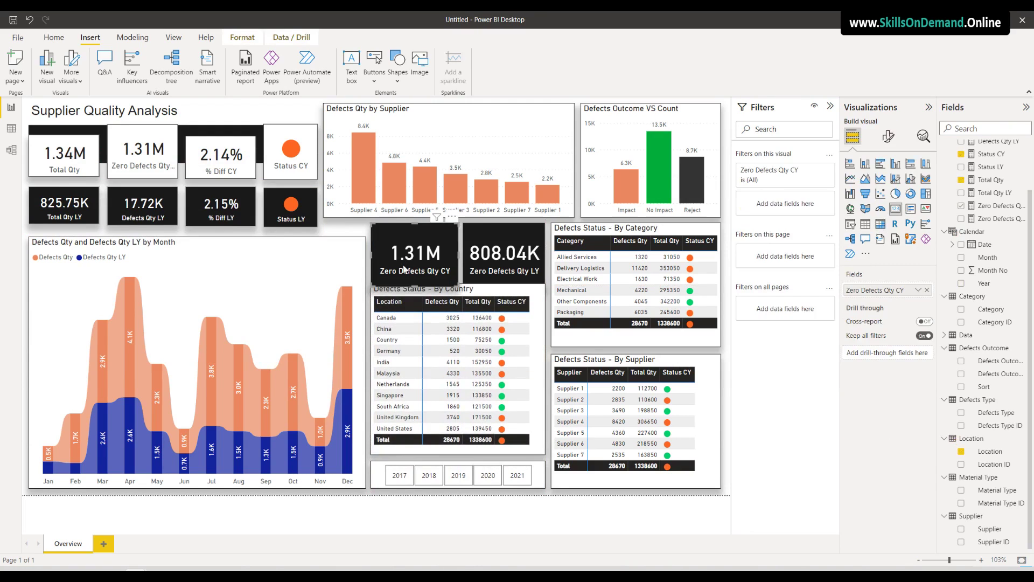
{"action": "left_click_drag", "start_coordinate": [415, 283], "coordinate": [416, 277]}
{"action": "left_click", "coordinate": [493, 280]}
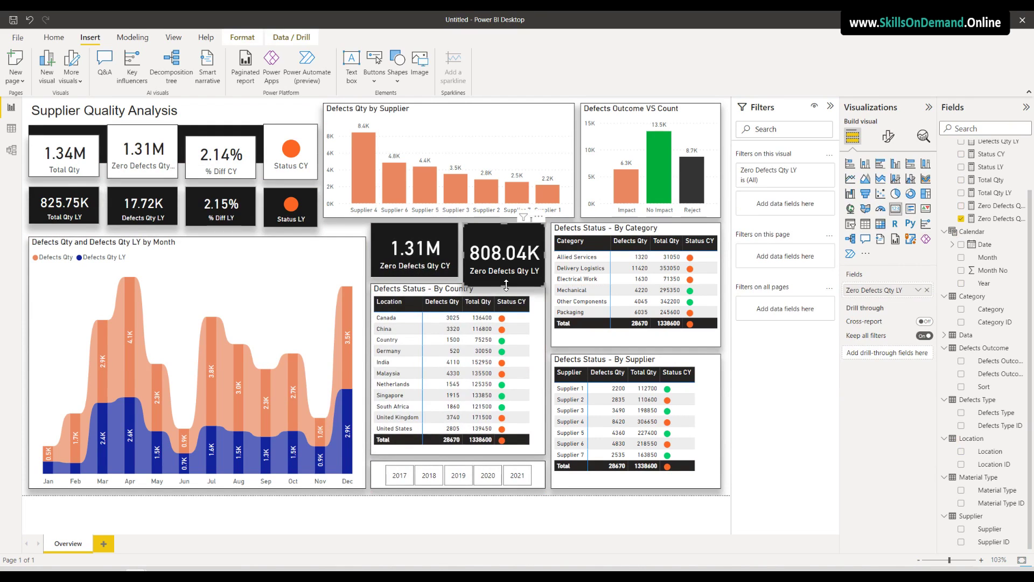
{"action": "left_click_drag", "start_coordinate": [493, 283], "coordinate": [506, 275]}
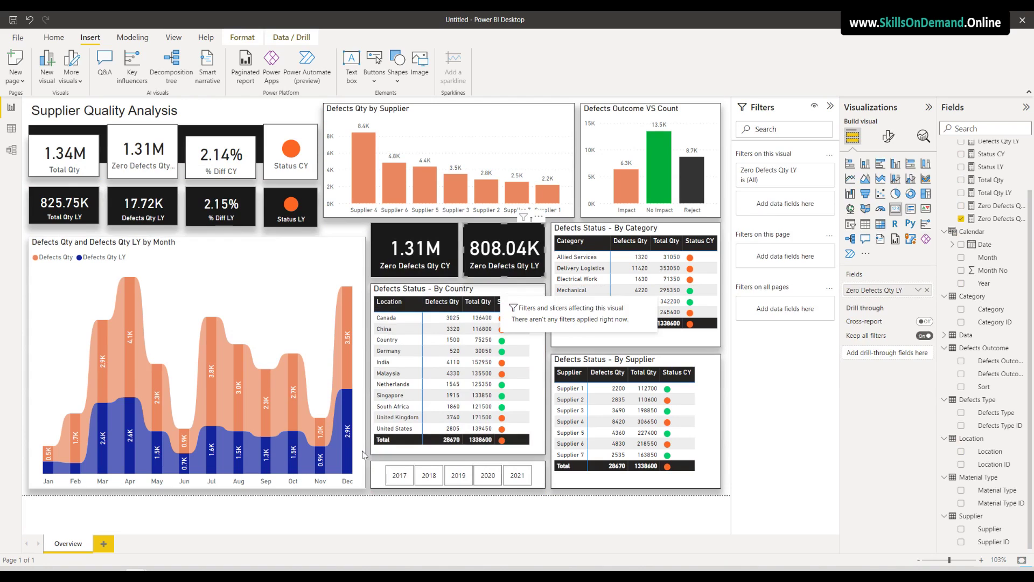
{"action": "left_click", "coordinate": [373, 496]}
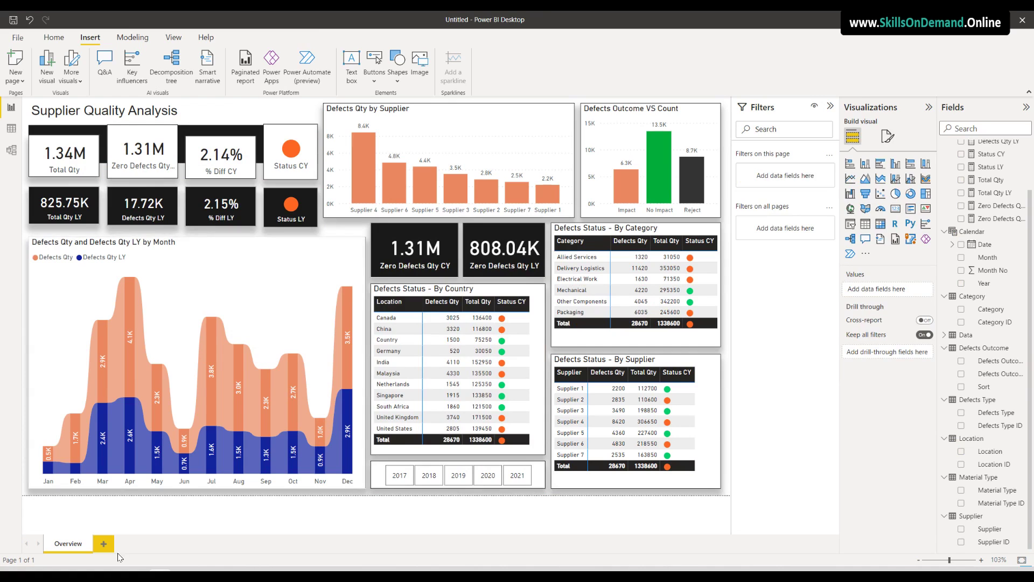
{"action": "left_click", "coordinate": [429, 476]}
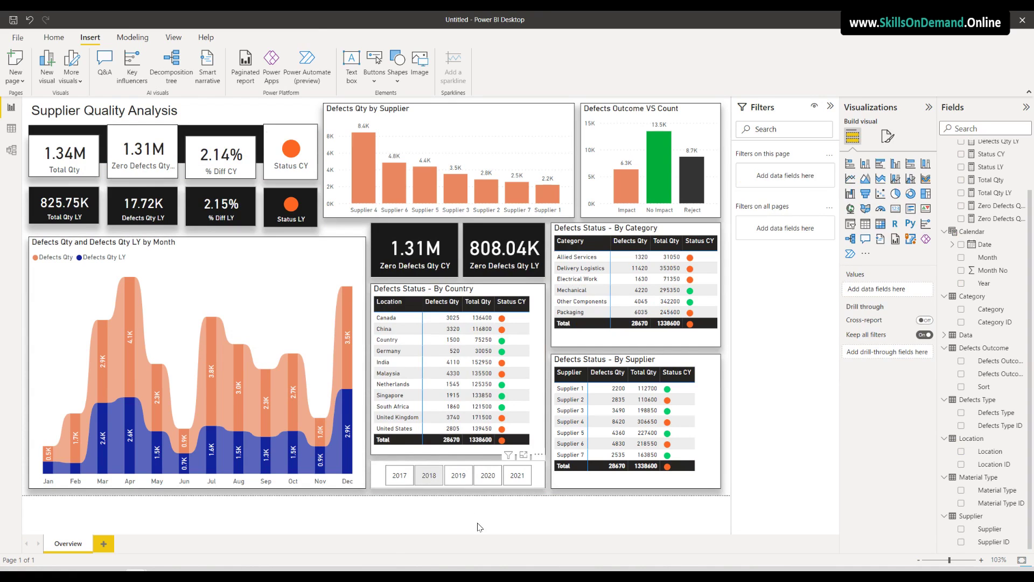
Cycle the Year slicer through 2017–2021 twice, ending with 2019 selected
{"action": "left_click", "coordinate": [459, 476]}
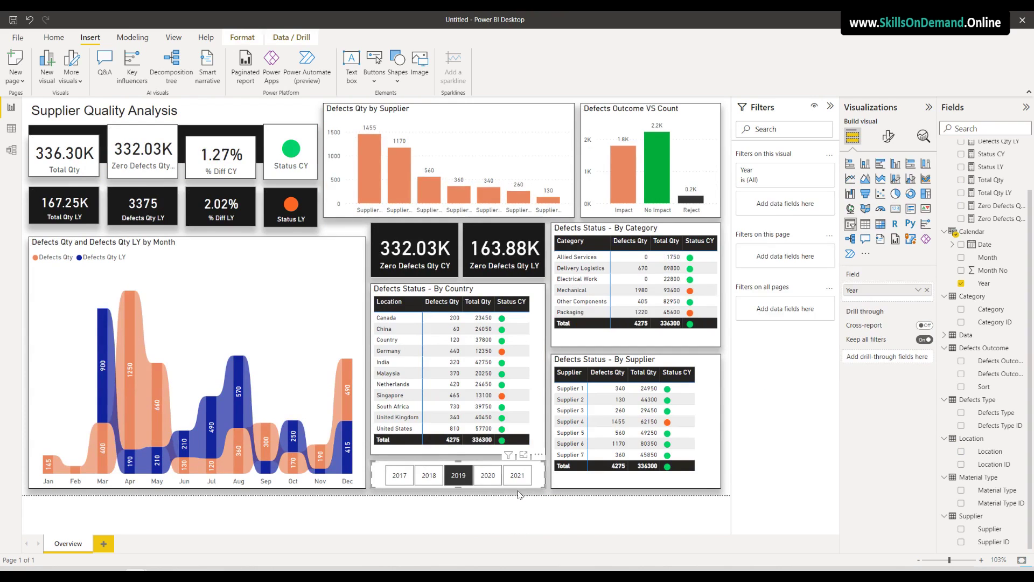
{"action": "left_click", "coordinate": [488, 476]}
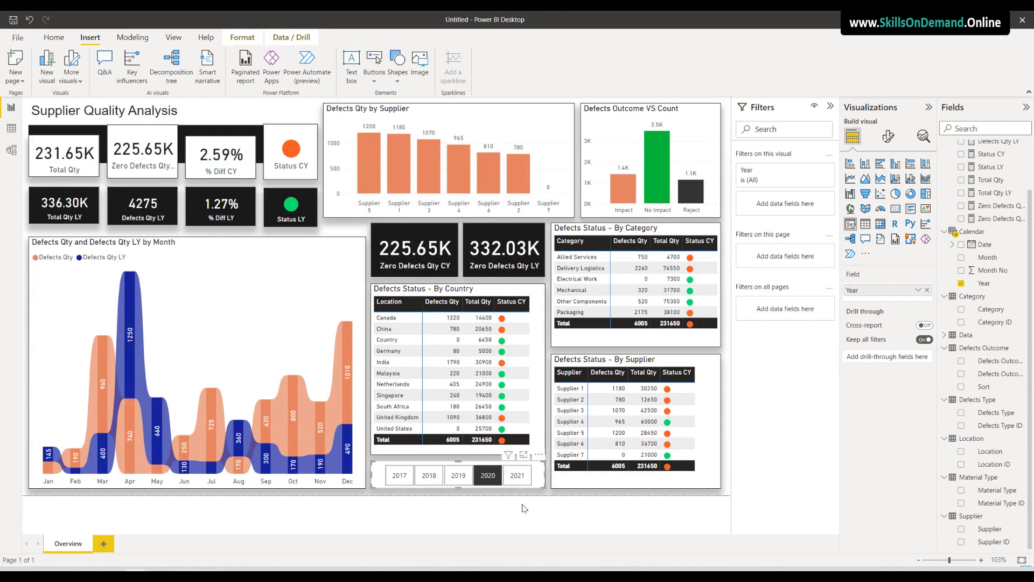
{"action": "left_click", "coordinate": [517, 477]}
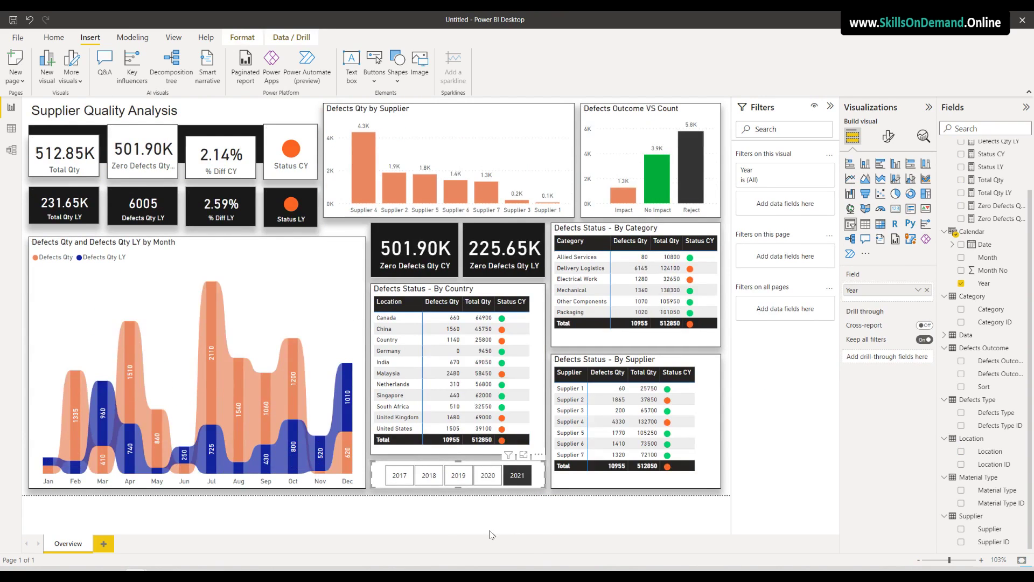
{"action": "left_click", "coordinate": [394, 481]}
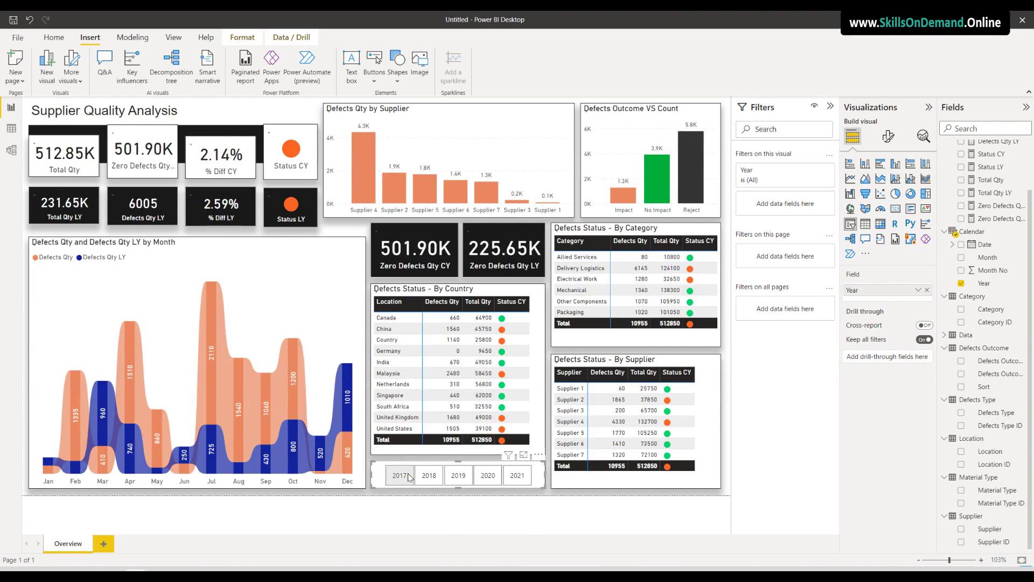
{"action": "left_click", "coordinate": [440, 483]}
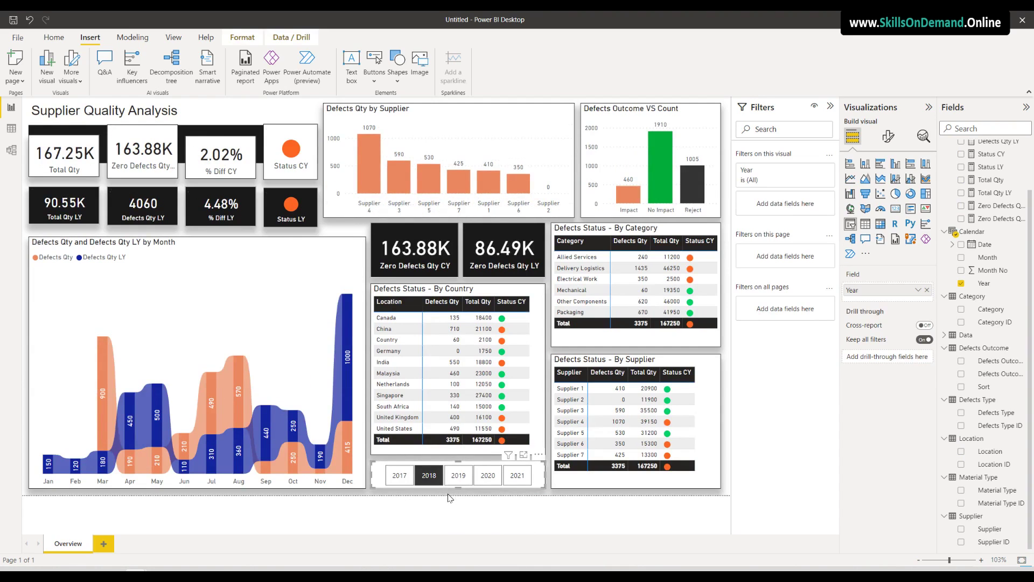
{"action": "left_click", "coordinate": [457, 480]}
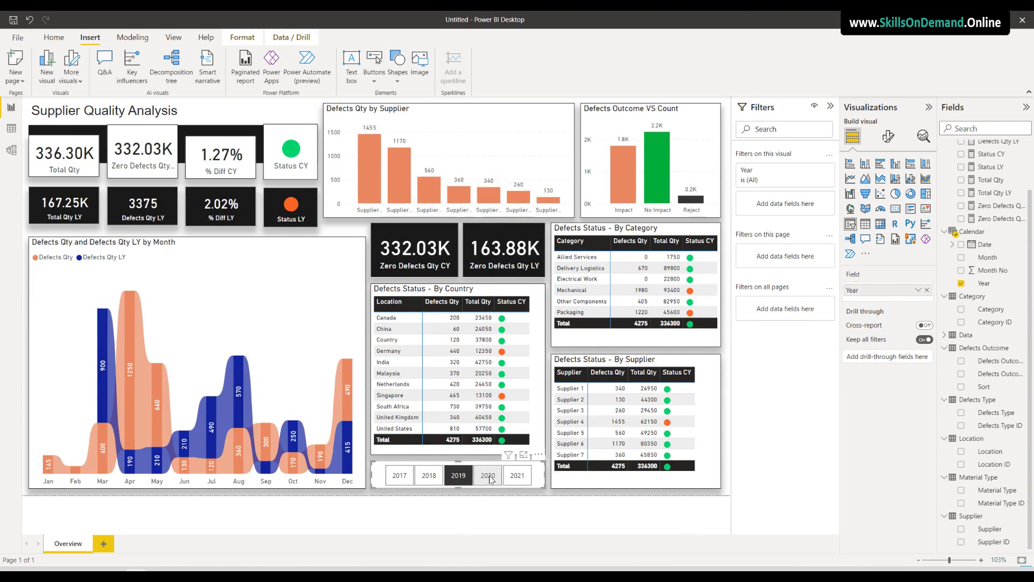
{"action": "left_click", "coordinate": [489, 477]}
{"action": "left_click", "coordinate": [513, 478]}
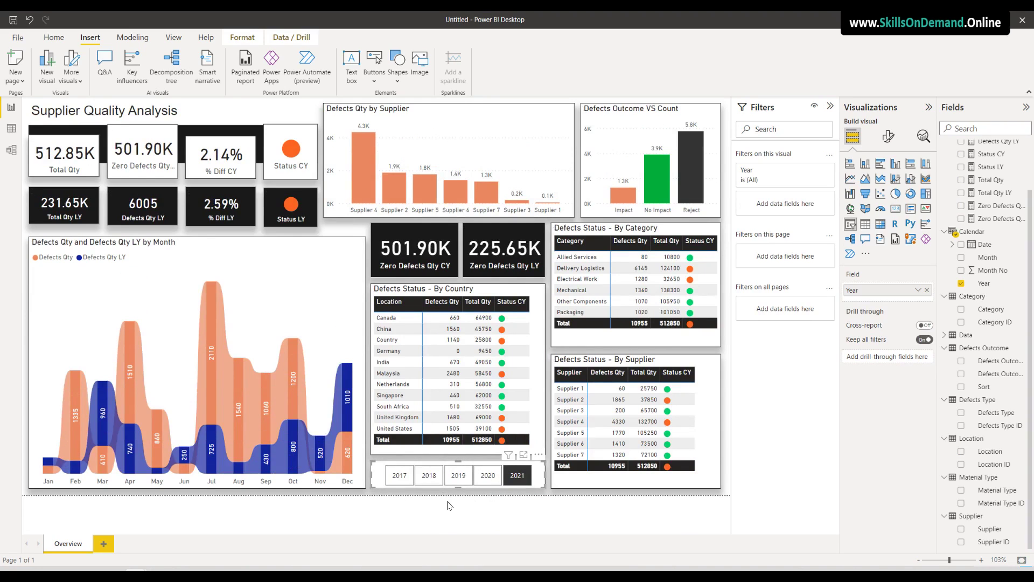
{"action": "left_click", "coordinate": [457, 482]}
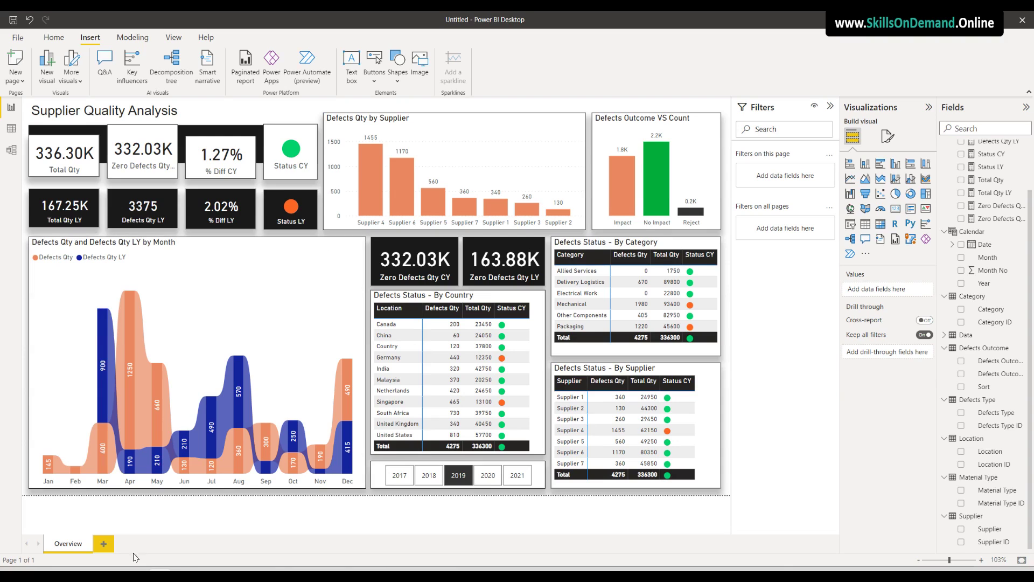
Add a new page named 'Top/Bottom N Analysis' and place an empty scatter chart on it
{"action": "left_click", "coordinate": [104, 543]}
{"action": "double_click", "coordinate": [110, 543]}
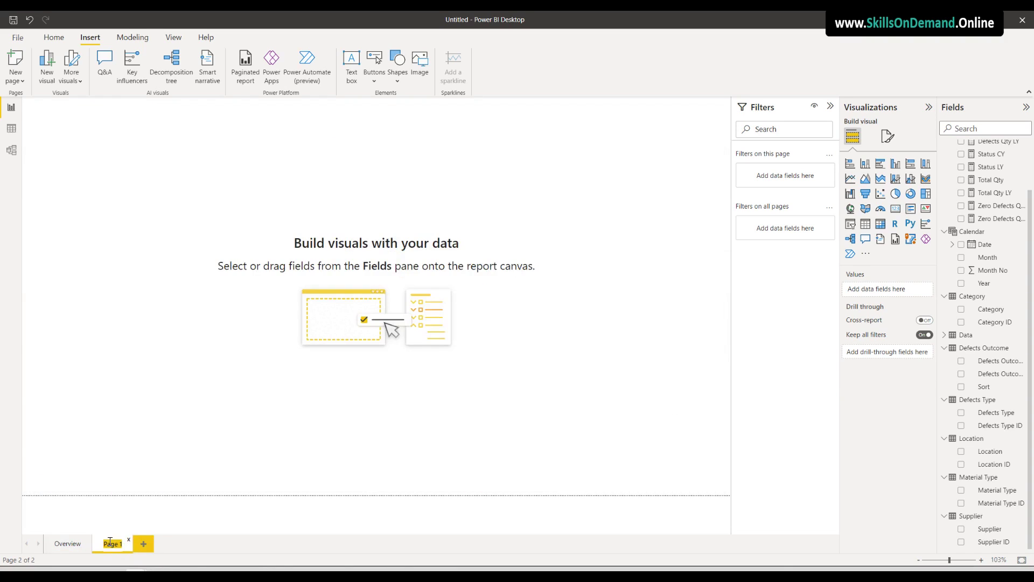
{"action": "key", "text": "BackSpace"}
{"action": "type", "text": "Top/"}
{"action": "type", "text": "Bottom"}
{"action": "type", "text": " N Anal"}
{"action": "type", "text": "y"}
{"action": "type", "text": "sis"}
{"action": "left_click", "coordinate": [85, 449]}
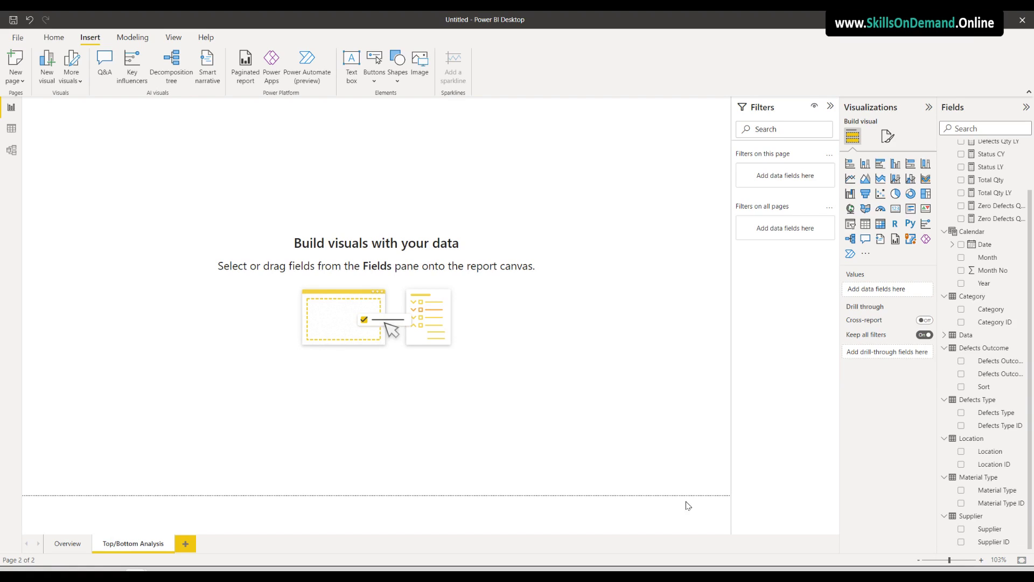
{"action": "left_click", "coordinate": [881, 195]}
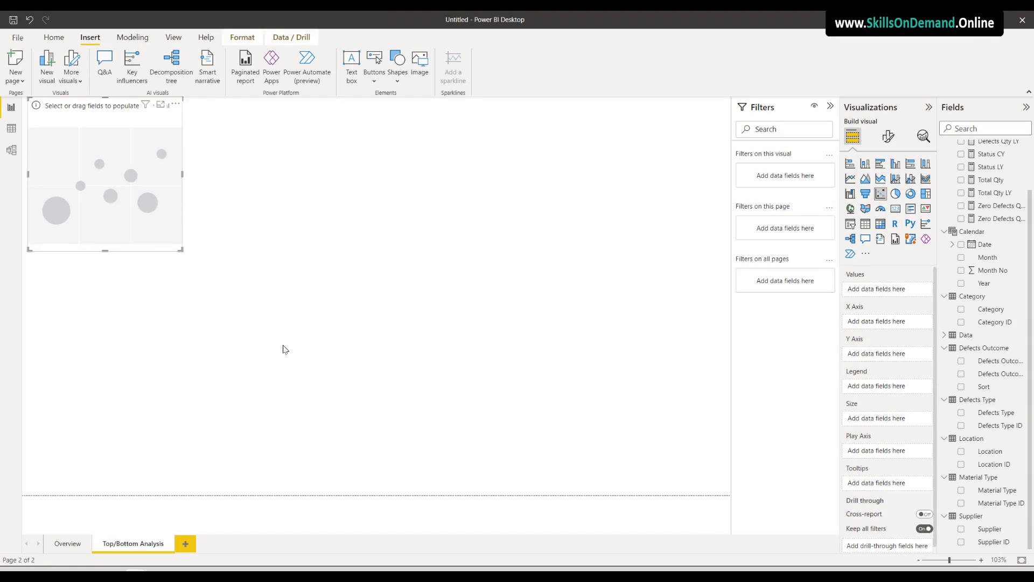
Plot Category and Defects Type as values, Defects Qty on X axis, Category as legend
{"action": "left_click_drag", "start_coordinate": [136, 225], "coordinate": [138, 238]}
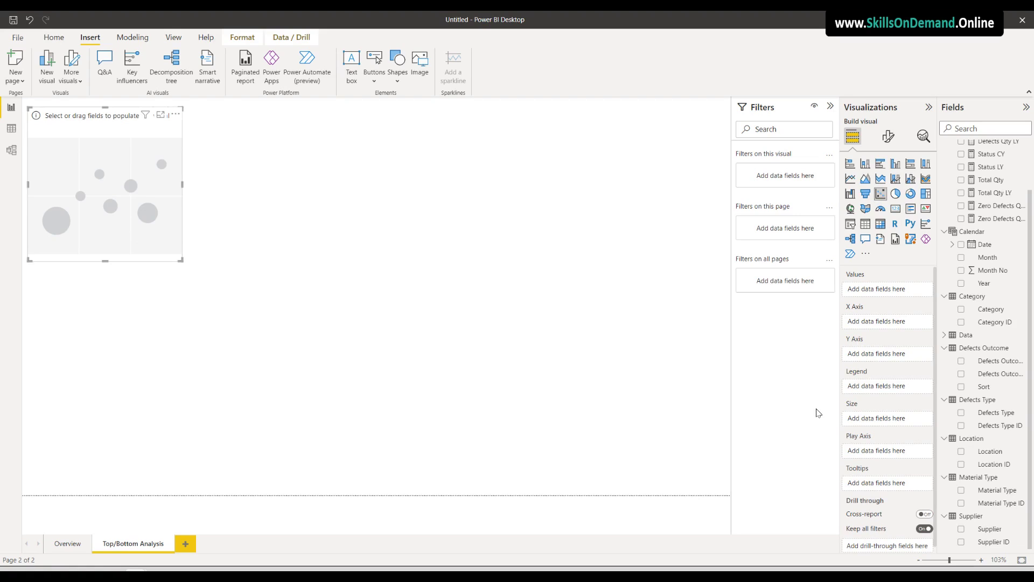
{"action": "left_click_drag", "start_coordinate": [993, 309], "coordinate": [893, 289]}
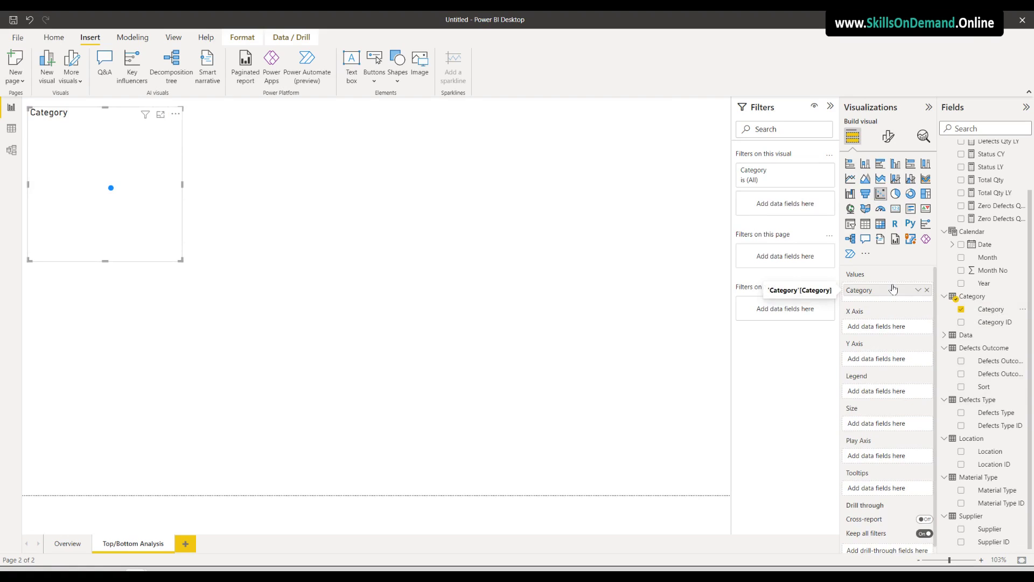
{"action": "left_click_drag", "start_coordinate": [997, 412], "coordinate": [887, 302]}
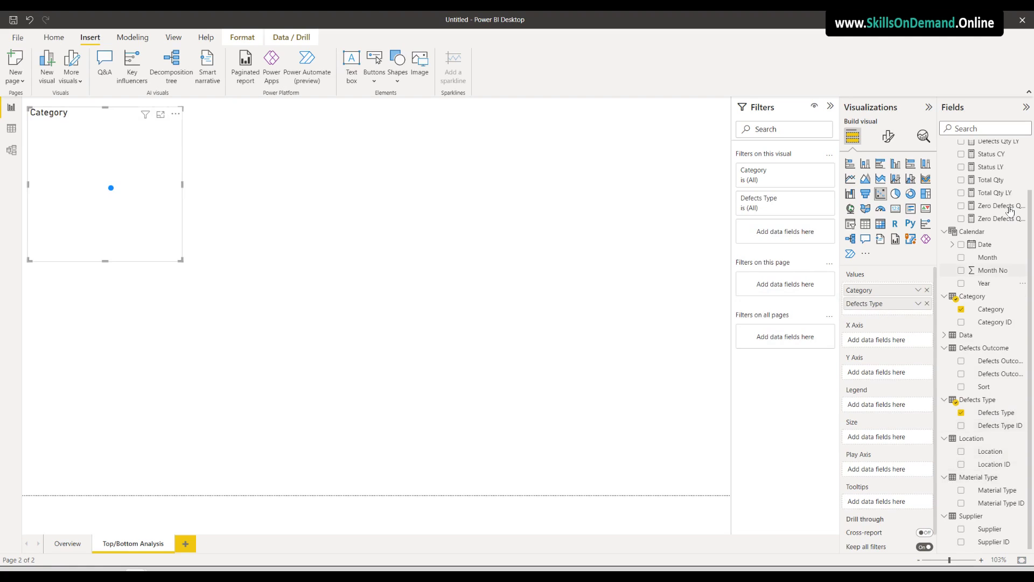
{"action": "scroll", "coordinate": [1010, 210], "scroll_direction": "up", "scroll_amount": 2}
{"action": "left_click_drag", "start_coordinate": [996, 186], "coordinate": [903, 342]}
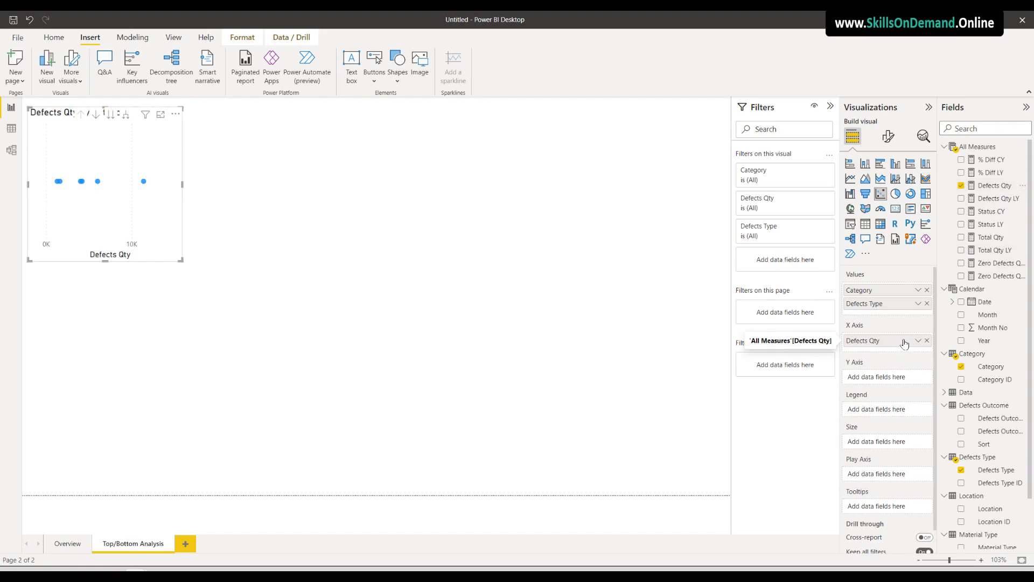
{"action": "left_click_drag", "start_coordinate": [993, 367], "coordinate": [894, 412]}
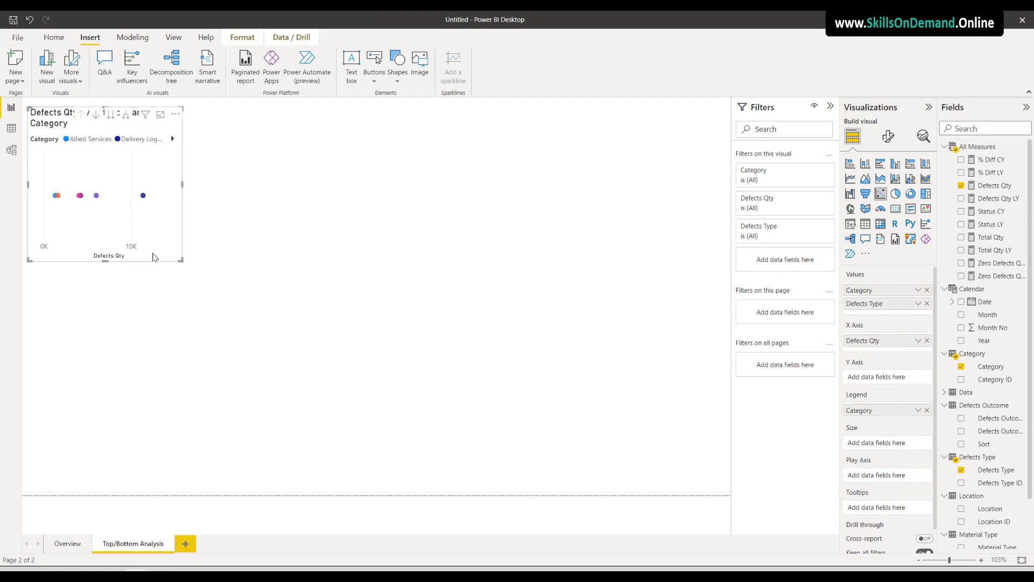
Bring up the scatter chart's background colour options under General effects
{"action": "left_click", "coordinate": [889, 136]}
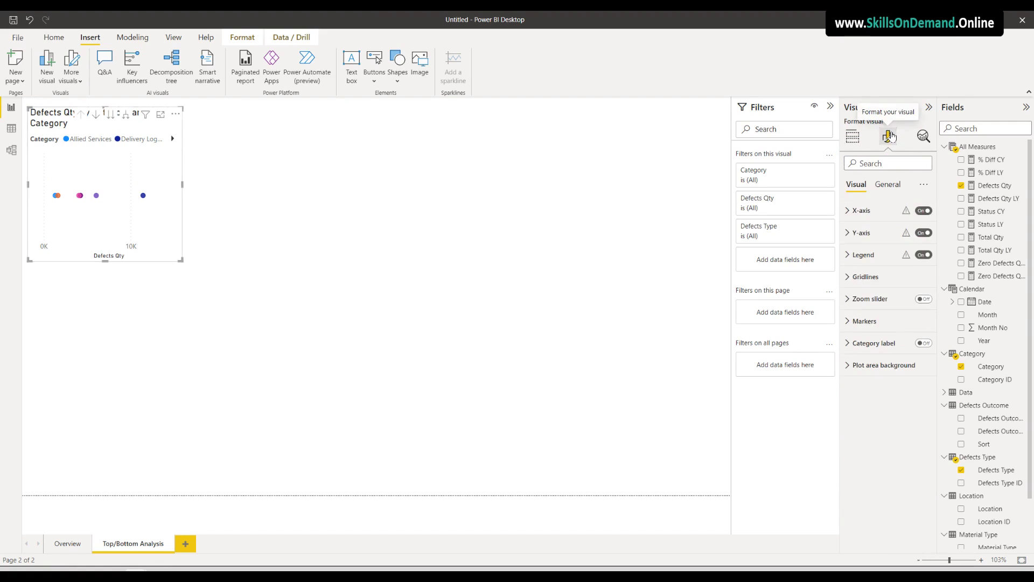
{"action": "left_click", "coordinate": [897, 187]}
{"action": "left_click", "coordinate": [873, 254]}
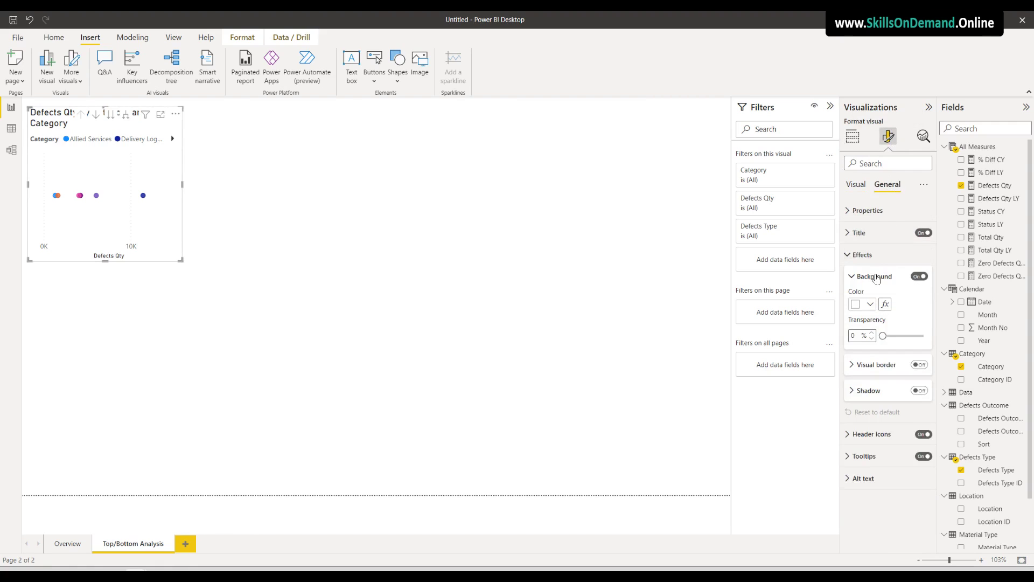
{"action": "left_click", "coordinate": [870, 304]}
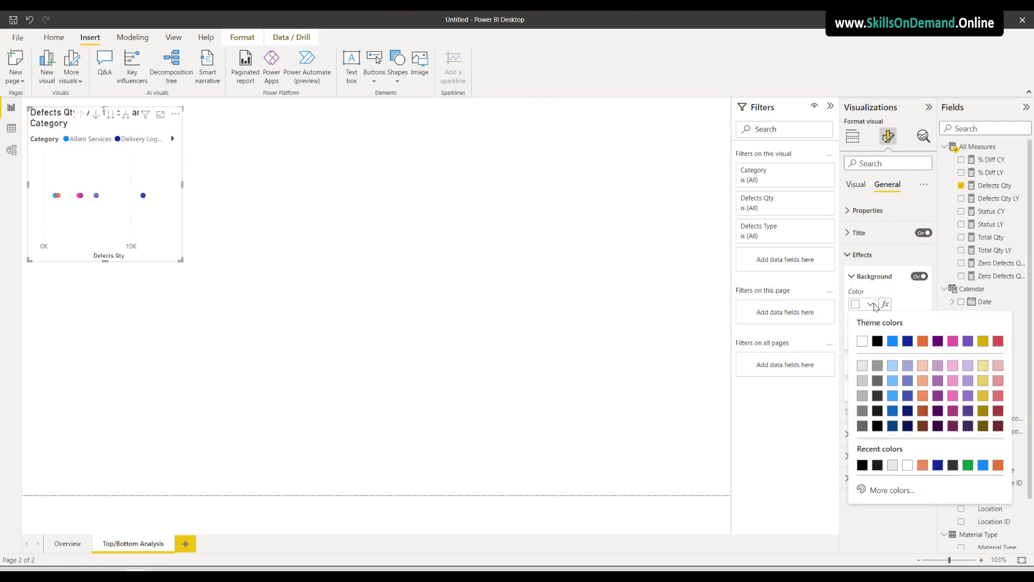
Give the chart a black background and make the X-axis labels white DIN
{"action": "left_click", "coordinate": [879, 412]}
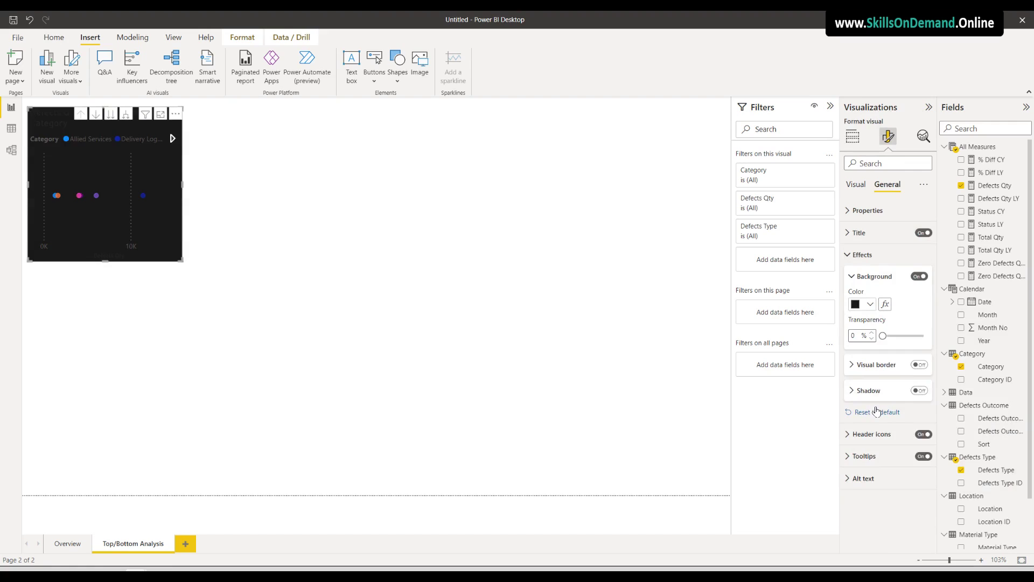
{"action": "left_click", "coordinate": [859, 194]}
{"action": "left_click", "coordinate": [860, 211]}
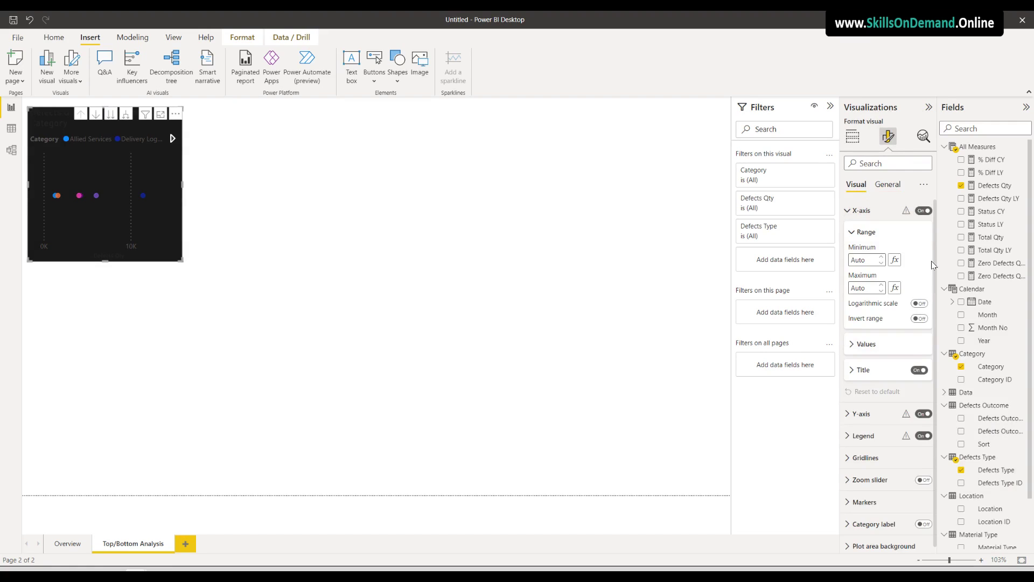
{"action": "left_click", "coordinate": [878, 344]}
{"action": "left_click", "coordinate": [877, 373]}
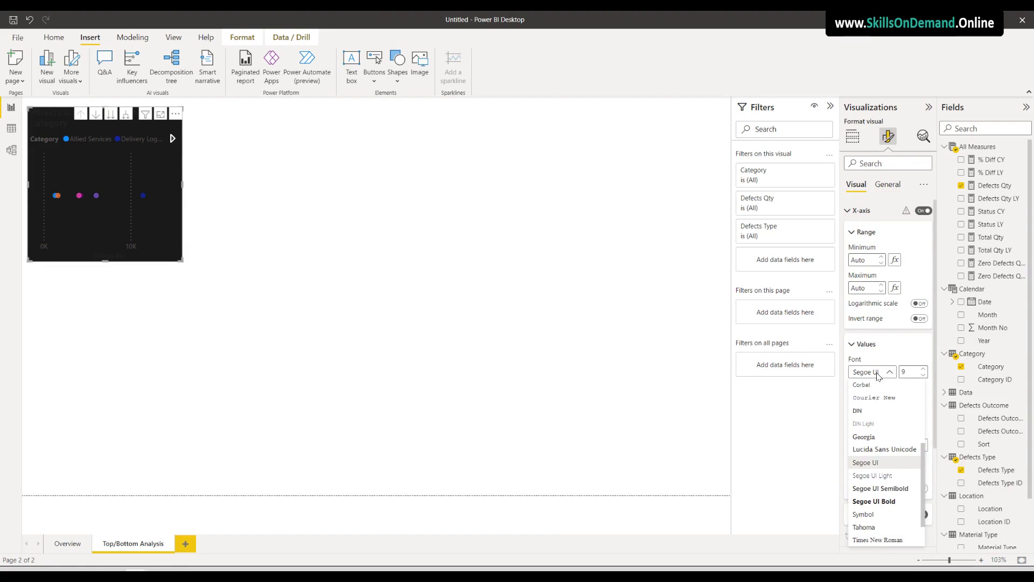
{"action": "left_click", "coordinate": [872, 411]}
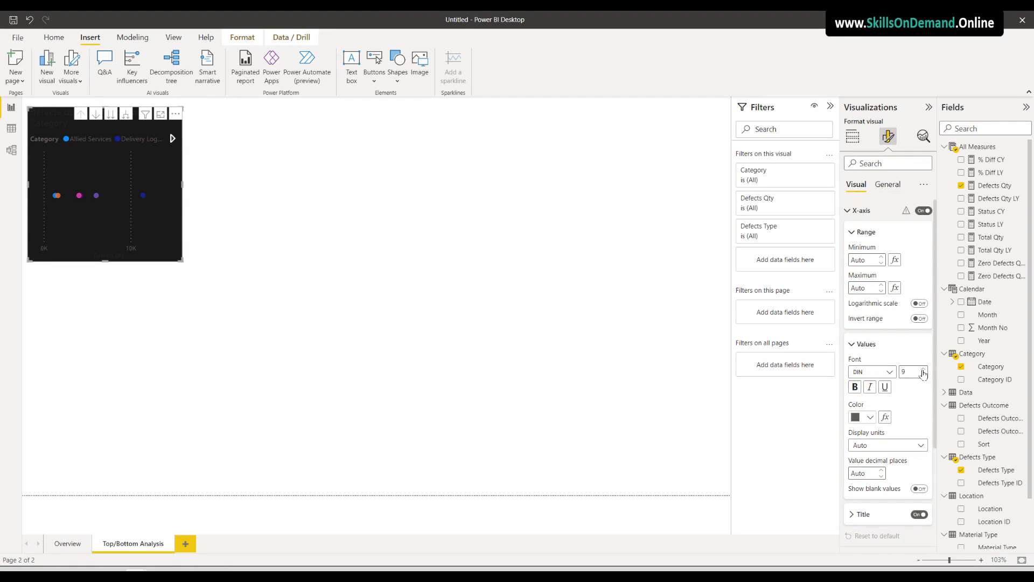
{"action": "left_click", "coordinate": [869, 417]}
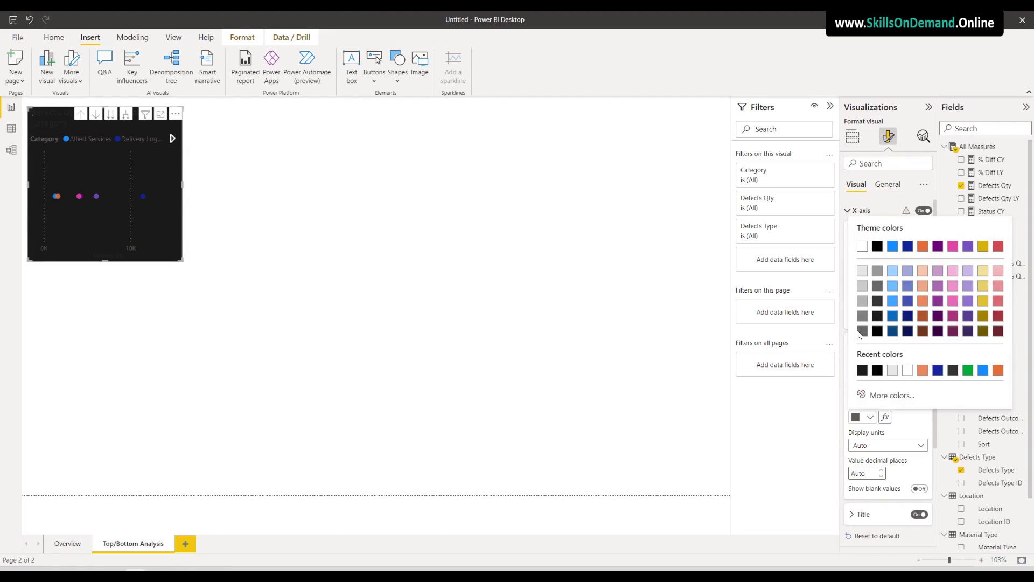
{"action": "left_click", "coordinate": [862, 247]}
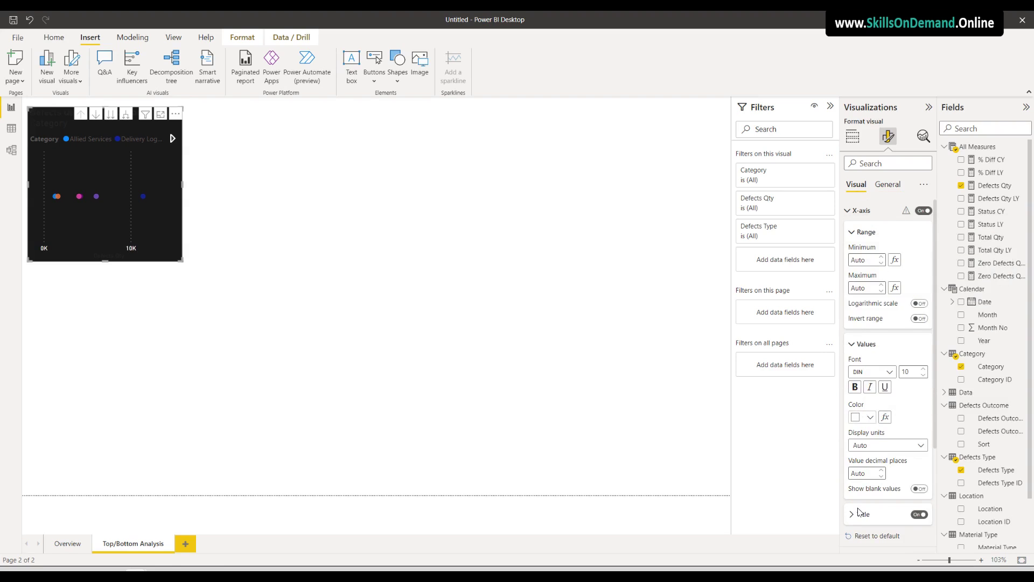
Make the X-axis title white
{"action": "scroll", "coordinate": [889, 461], "scroll_direction": "down", "scroll_amount": 3}
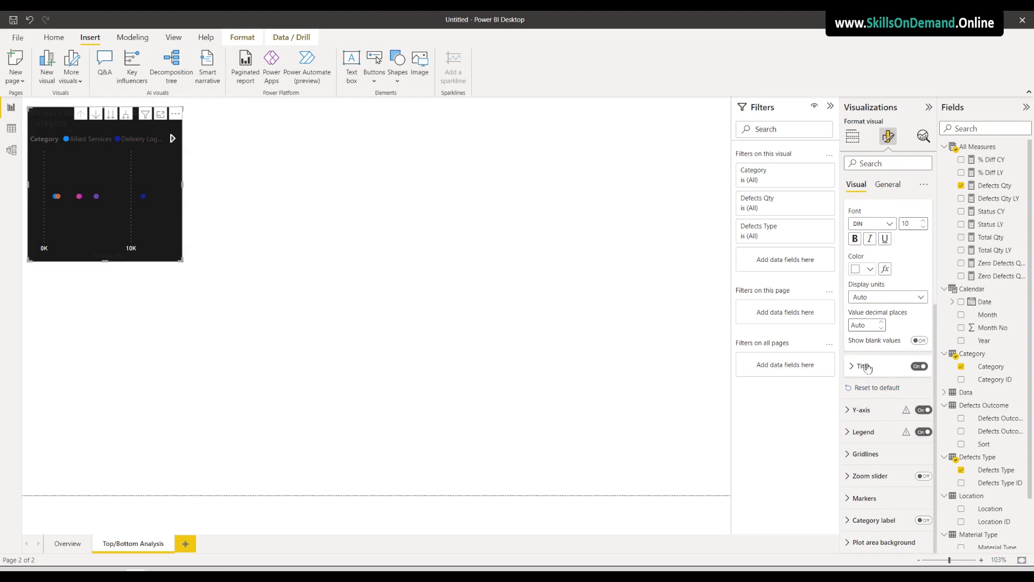
{"action": "left_click", "coordinate": [866, 367]}
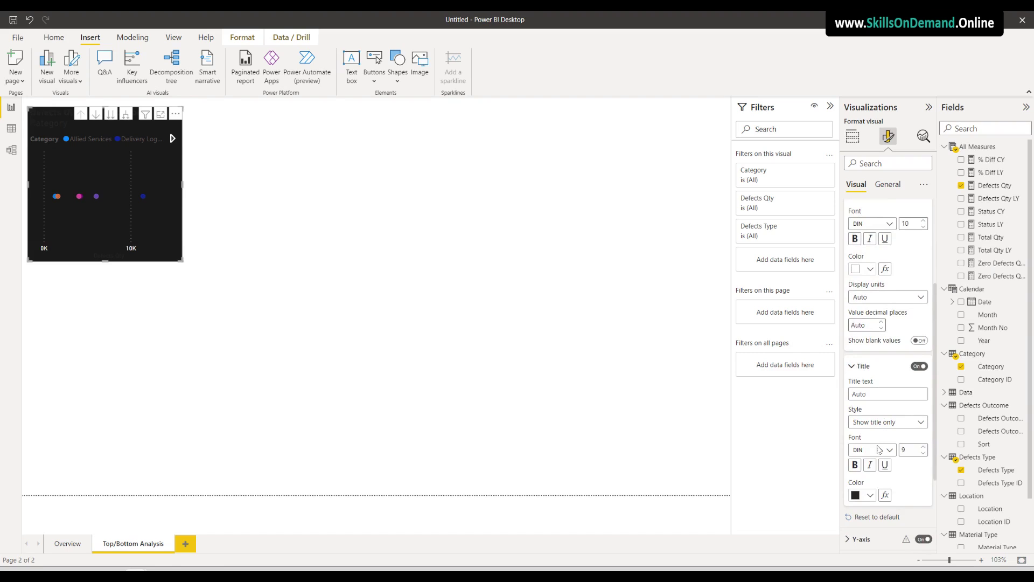
{"action": "left_click", "coordinate": [861, 496]}
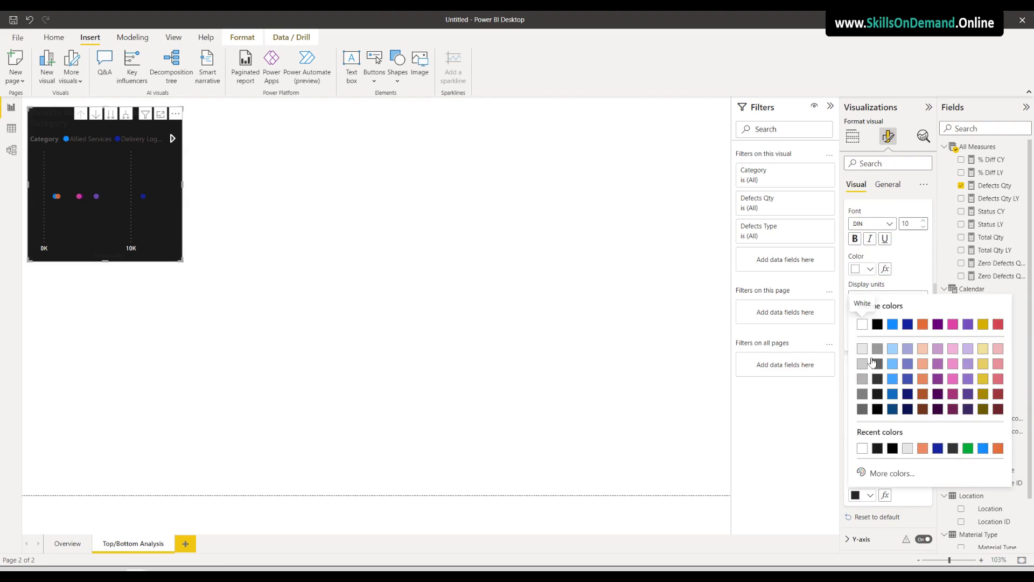
{"action": "left_click", "coordinate": [861, 325]}
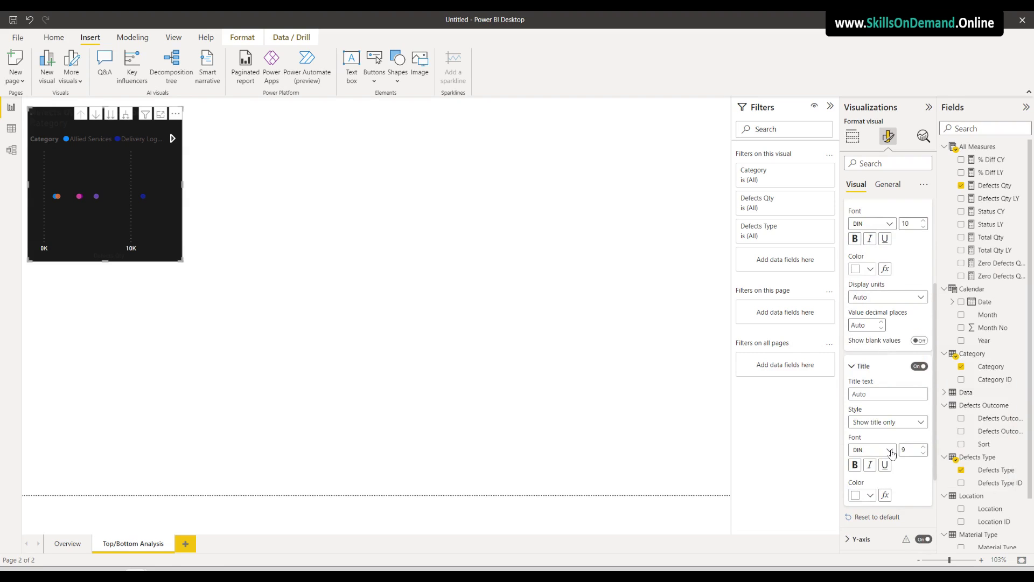
Set the Y-axis labels to white DIN at size 10
{"action": "scroll", "coordinate": [916, 431], "scroll_direction": "down", "scroll_amount": 2}
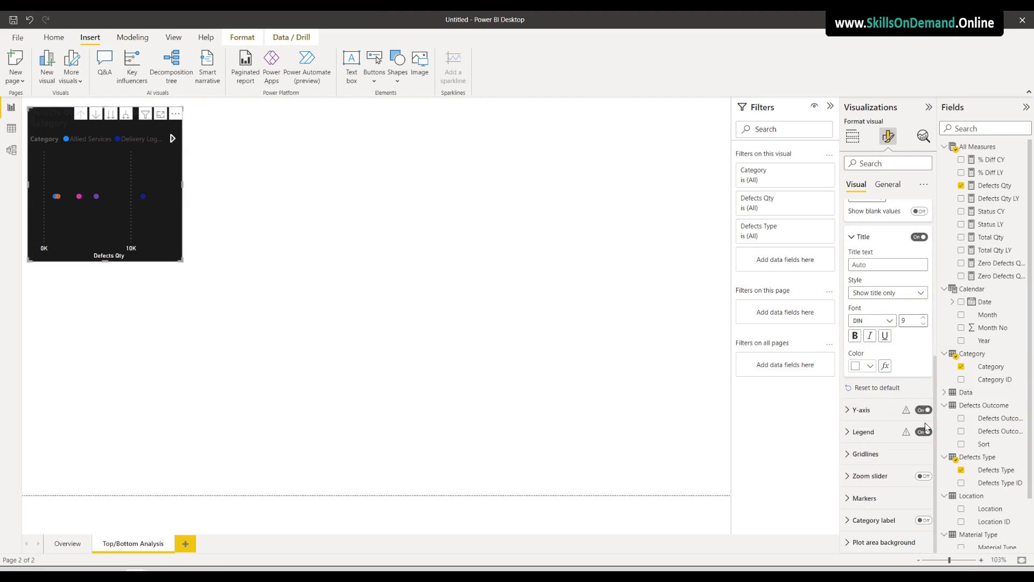
{"action": "left_click", "coordinate": [862, 413]}
{"action": "scroll", "coordinate": [864, 413], "scroll_direction": "down", "scroll_amount": 3}
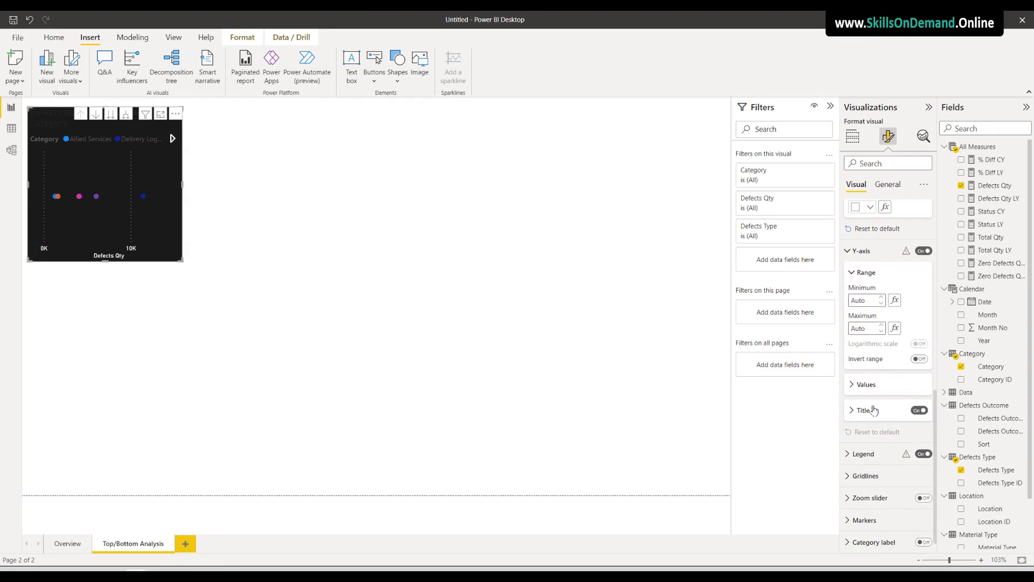
{"action": "left_click", "coordinate": [869, 391]}
{"action": "left_click", "coordinate": [869, 412]}
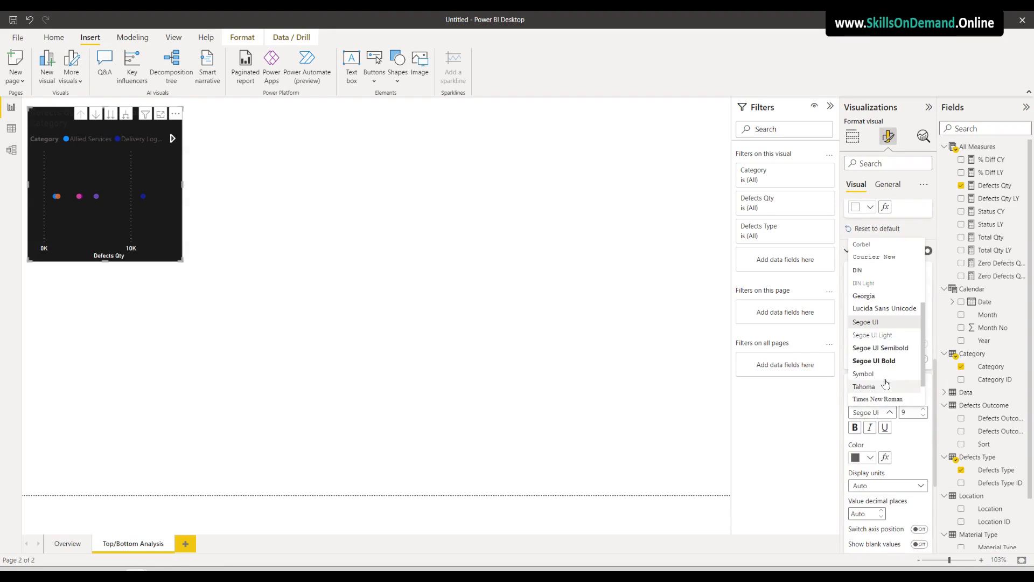
{"action": "left_click", "coordinate": [862, 273]}
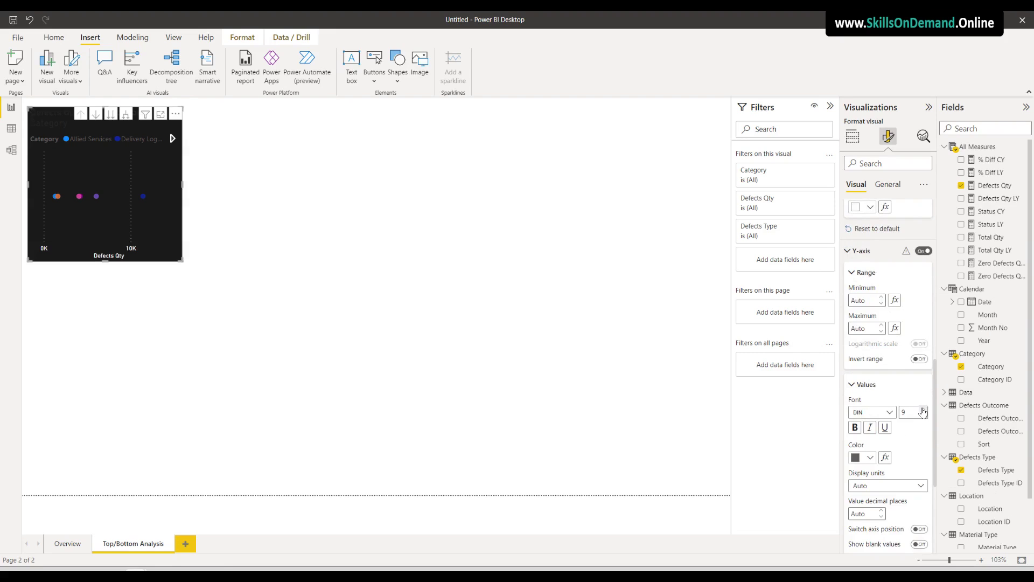
{"action": "left_click", "coordinate": [924, 409]}
{"action": "left_click", "coordinate": [869, 458]}
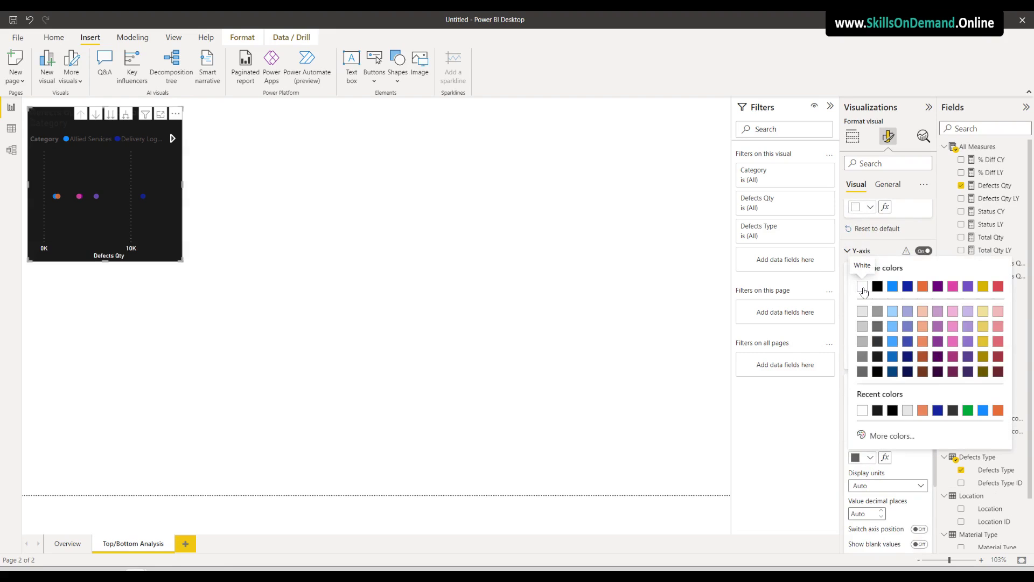
{"action": "left_click", "coordinate": [863, 289]}
Make the Y-axis title white
{"action": "scroll", "coordinate": [884, 458], "scroll_direction": "down", "scroll_amount": 4}
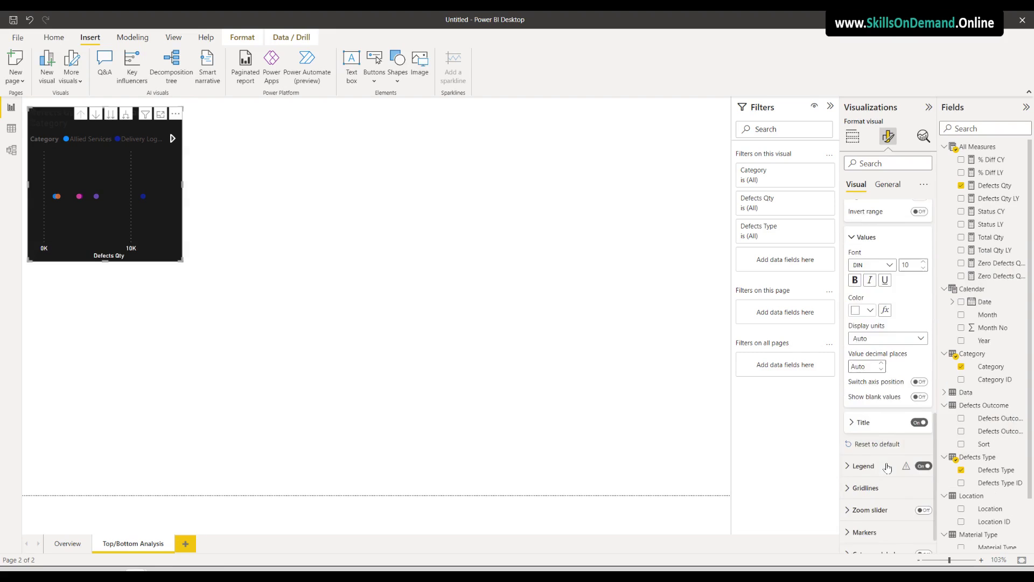
{"action": "left_click", "coordinate": [864, 390]}
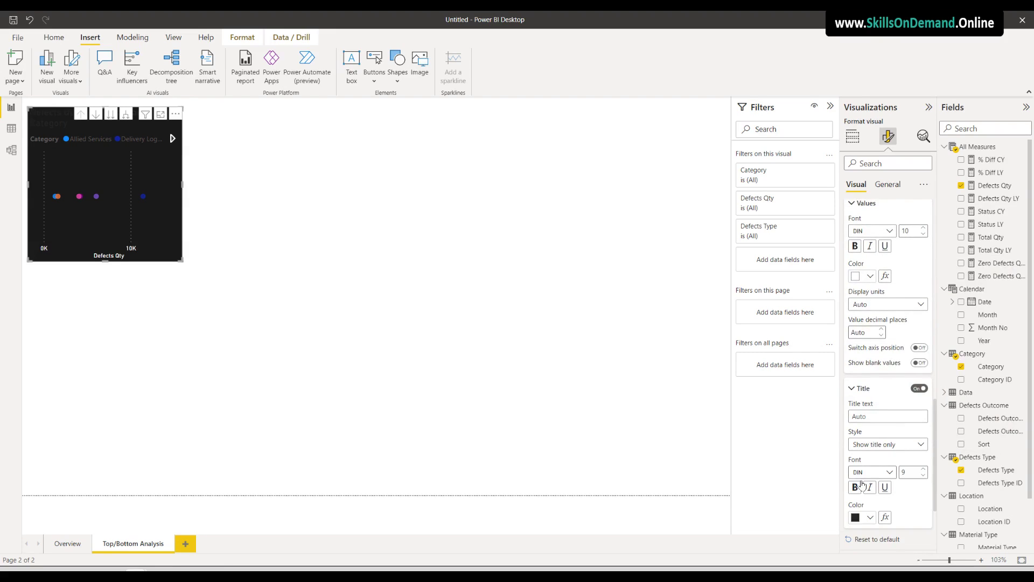
{"action": "scroll", "coordinate": [876, 476], "scroll_direction": "down", "scroll_amount": 2}
{"action": "left_click", "coordinate": [869, 411]}
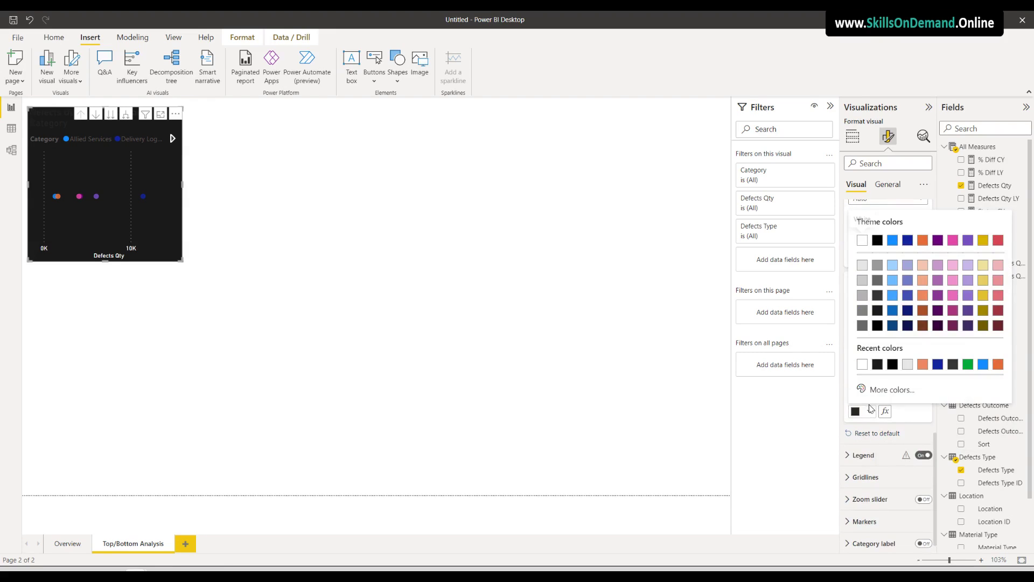
{"action": "left_click", "coordinate": [862, 240]}
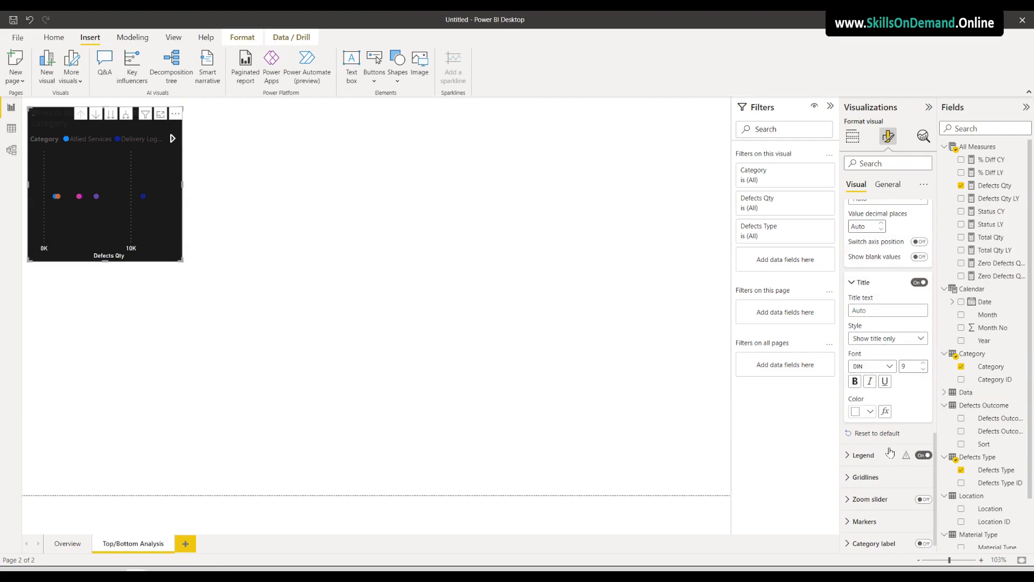
Set the legend text to white DIN
{"action": "left_click", "coordinate": [864, 455]}
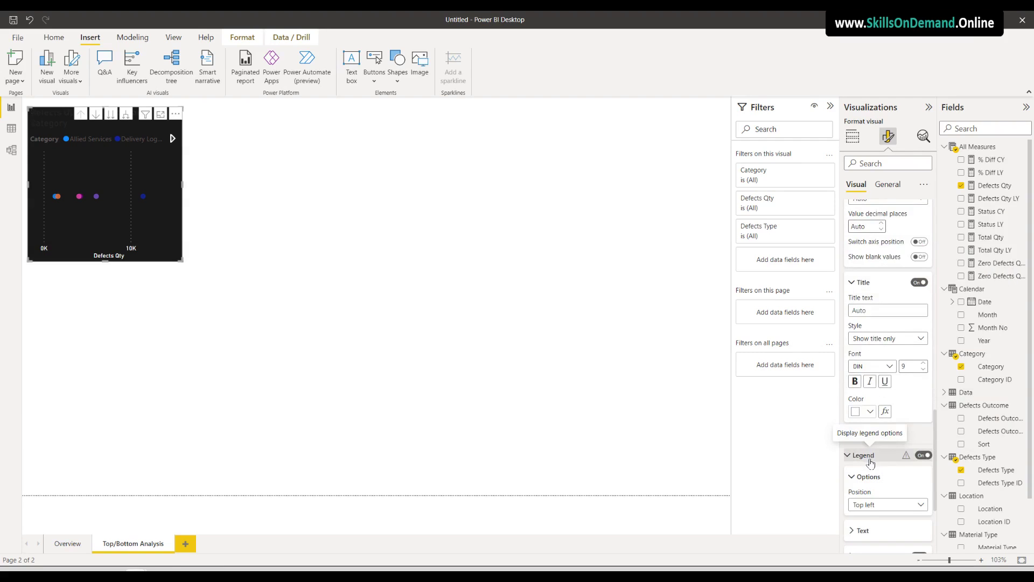
{"action": "scroll", "coordinate": [869, 448], "scroll_direction": "down", "scroll_amount": 3}
{"action": "left_click", "coordinate": [864, 385]}
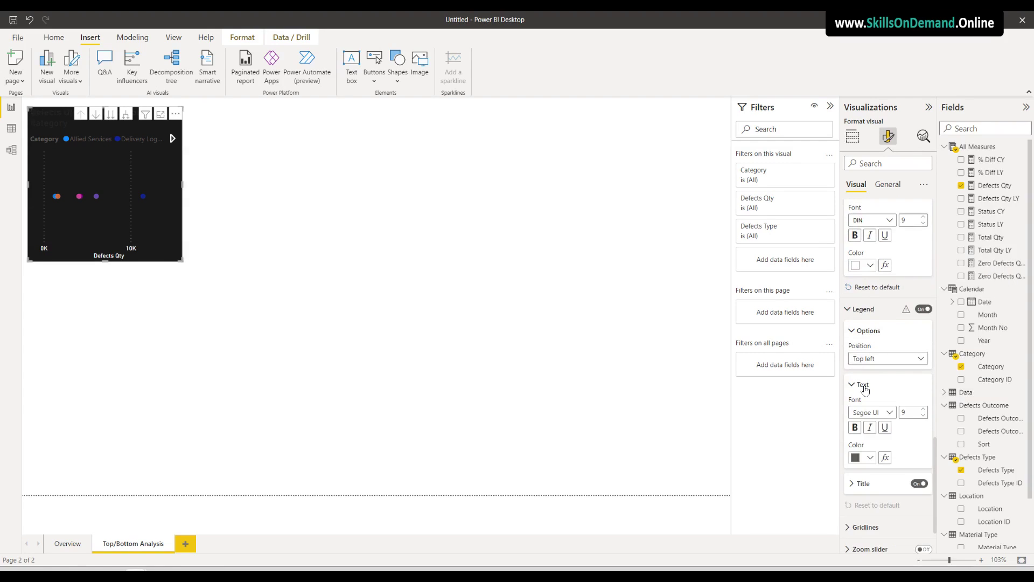
{"action": "left_click", "coordinate": [876, 415]}
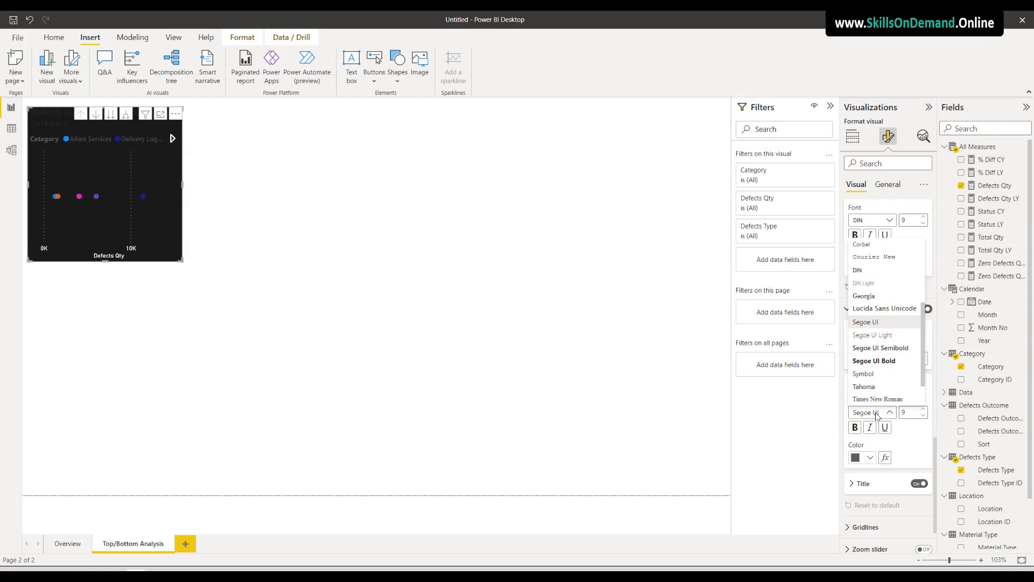
{"action": "left_click", "coordinate": [862, 270]}
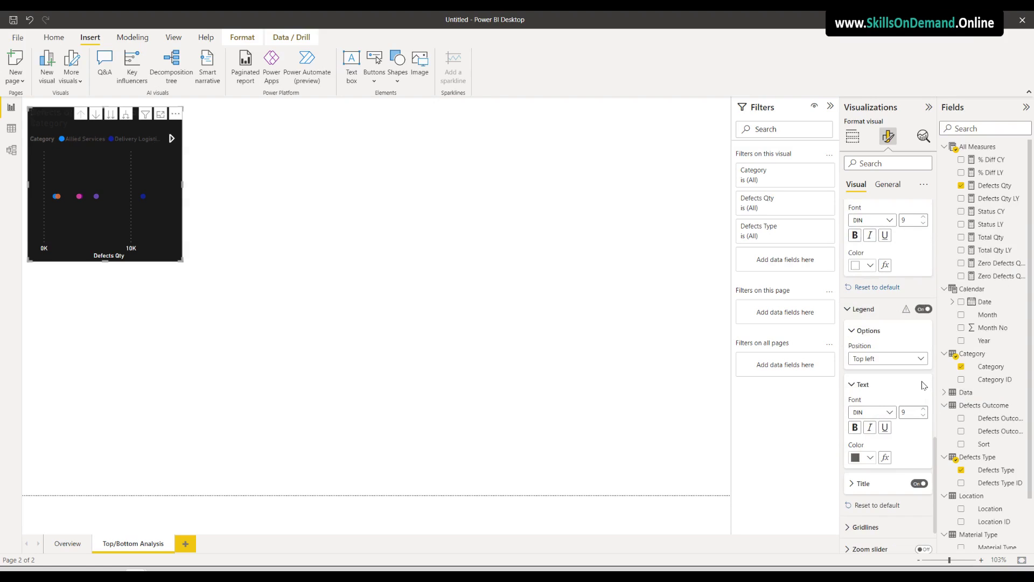
{"action": "scroll", "coordinate": [883, 445], "scroll_direction": "down", "scroll_amount": 2}
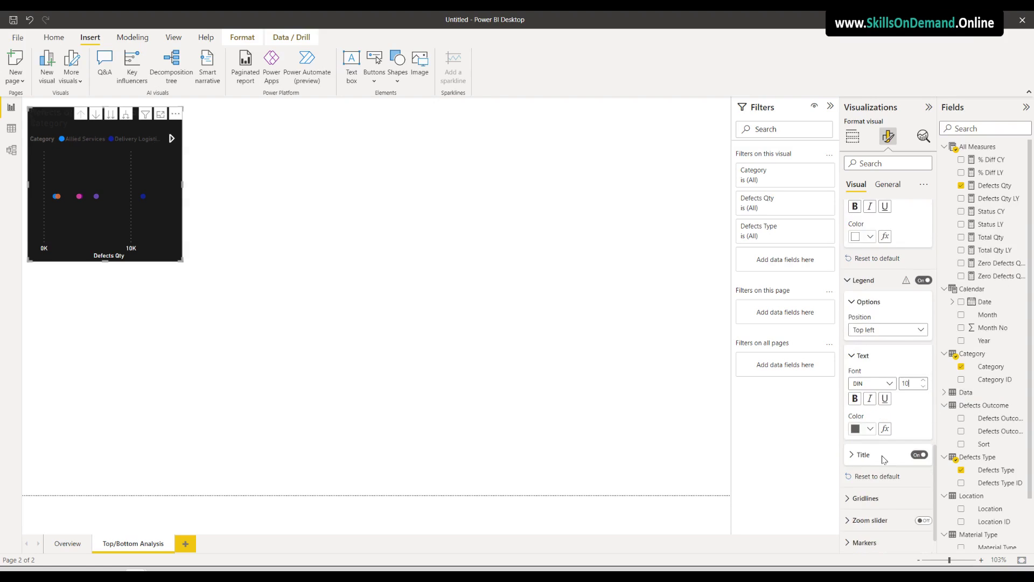
{"action": "left_click", "coordinate": [873, 413]}
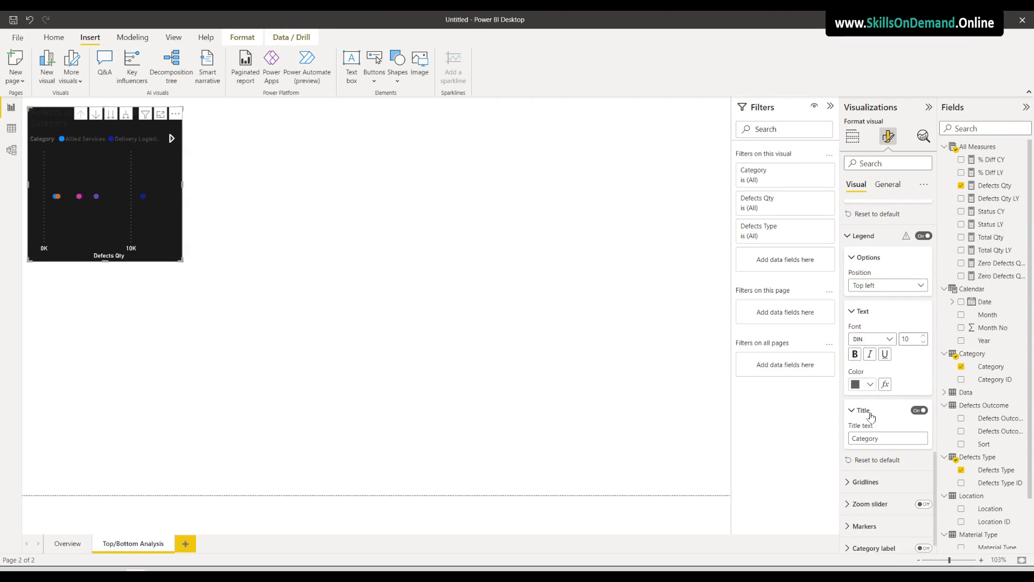
{"action": "scroll", "coordinate": [884, 474], "scroll_direction": "down", "scroll_amount": 1}
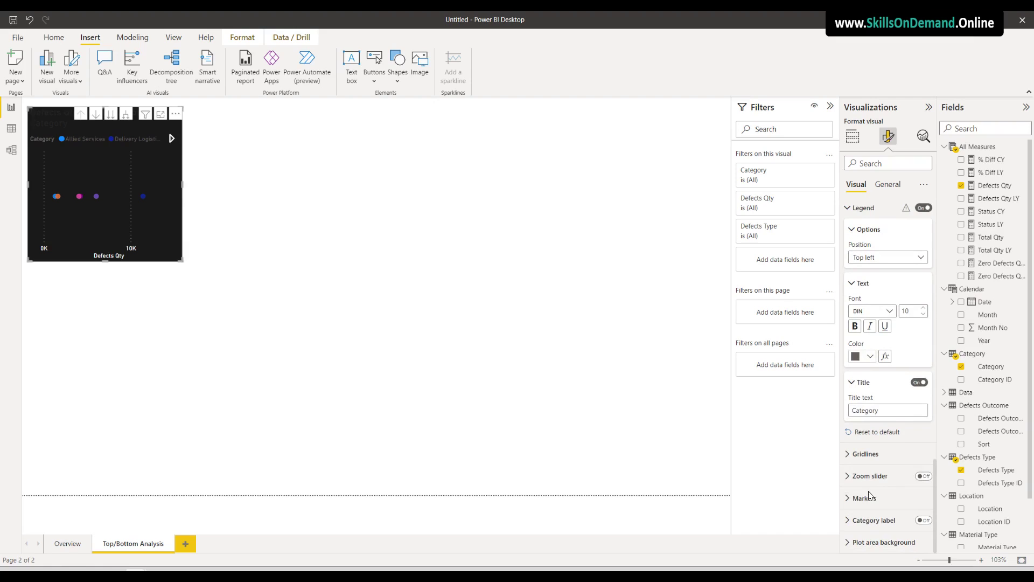
{"action": "left_click", "coordinate": [870, 357]}
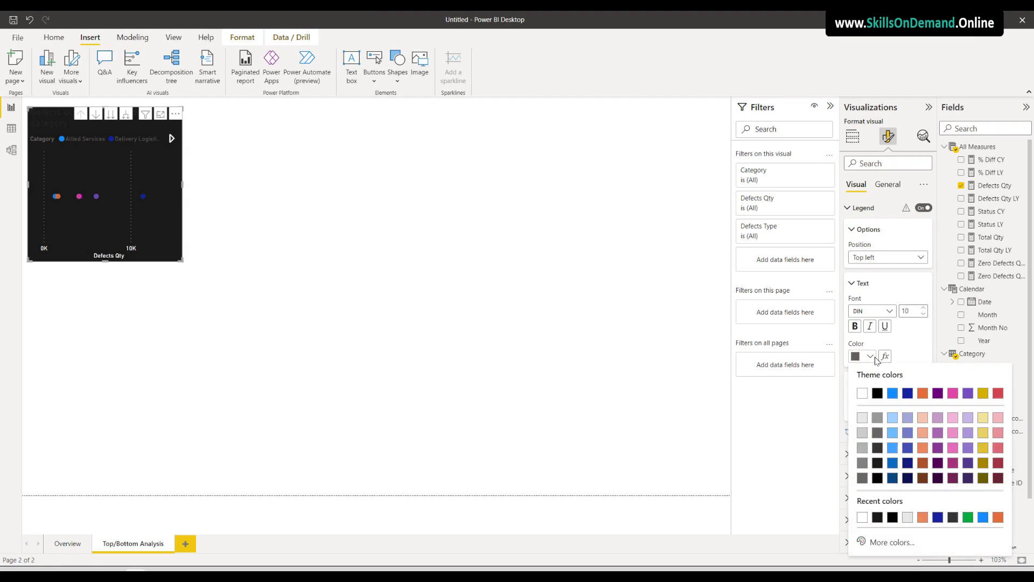
{"action": "left_click", "coordinate": [863, 394]}
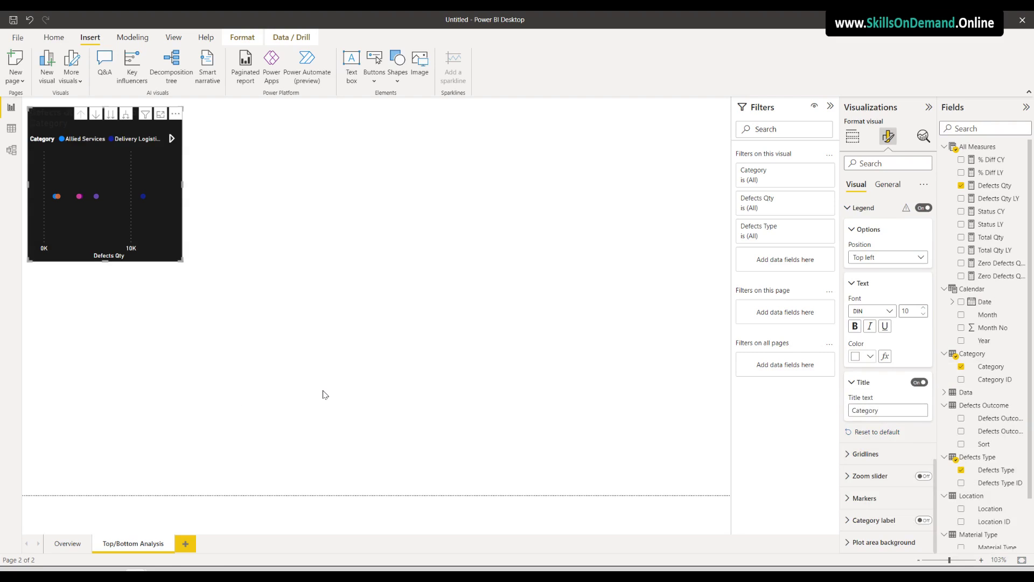
{"action": "scroll", "coordinate": [916, 431], "scroll_direction": "down", "scroll_amount": 10}
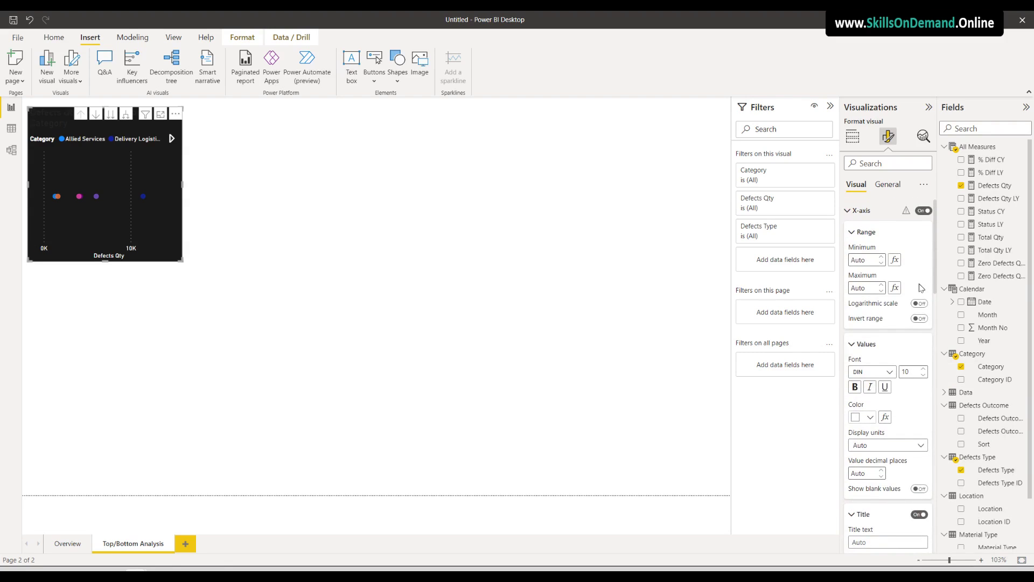
Title the chart 'Defects Qty & Downtime by Category' in white, size 12
{"action": "left_click", "coordinate": [887, 184]}
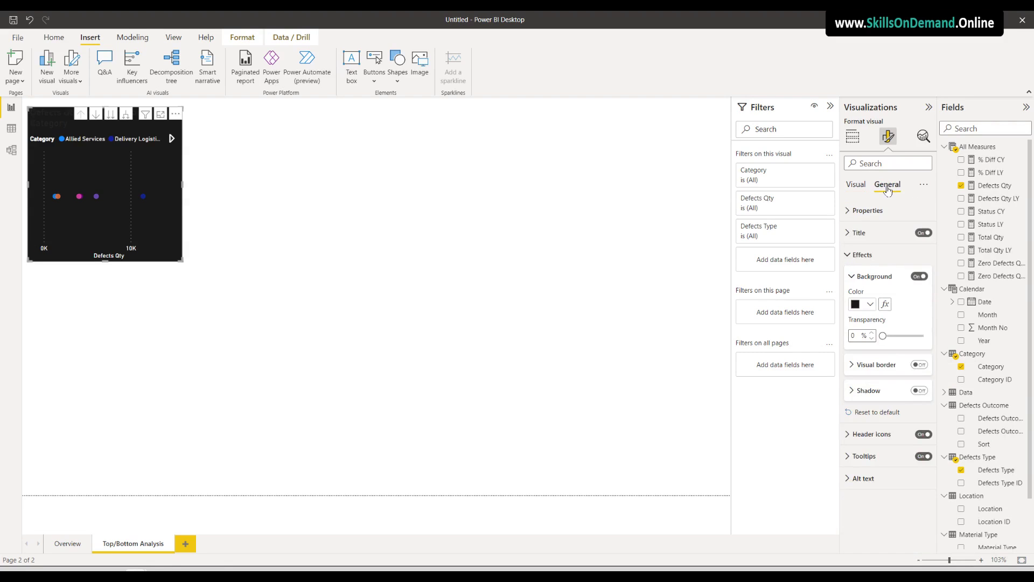
{"action": "left_click", "coordinate": [873, 236]}
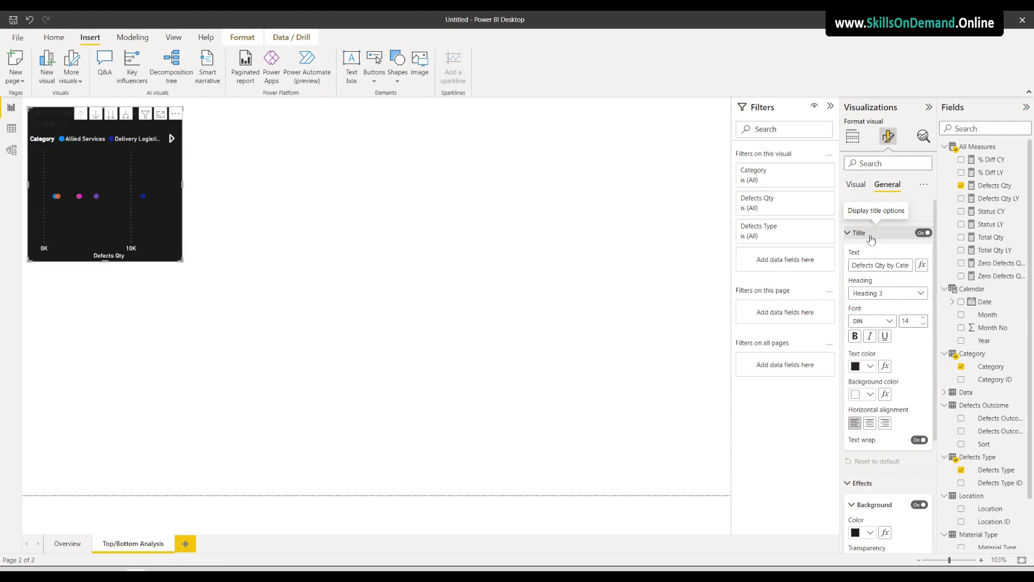
{"action": "left_click_drag", "start_coordinate": [887, 265], "coordinate": [984, 269]}
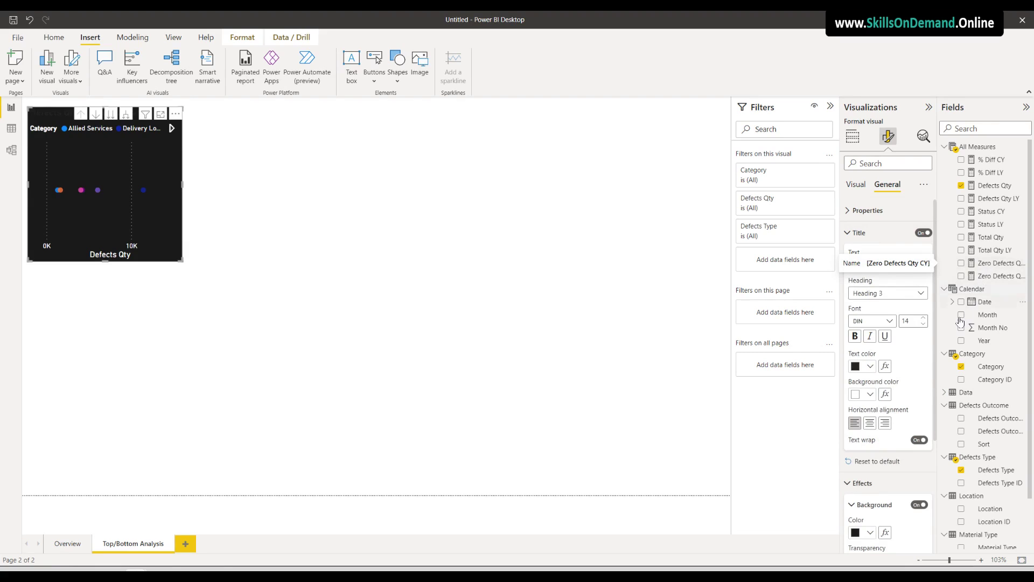
{"action": "left_click", "coordinate": [868, 369]}
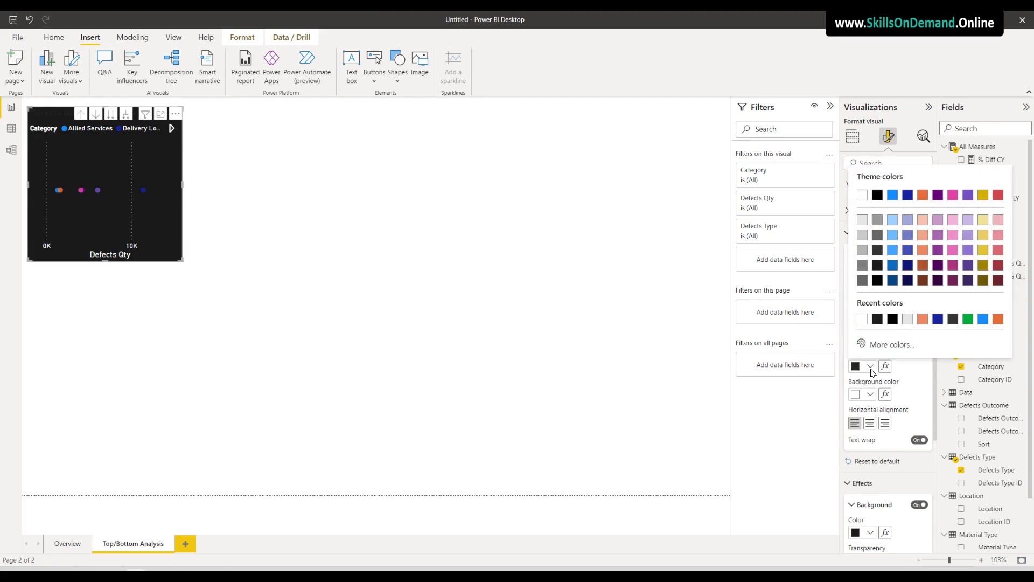
{"action": "left_click", "coordinate": [865, 197]}
{"action": "left_click", "coordinate": [923, 324]}
{"action": "left_click", "coordinate": [923, 323]}
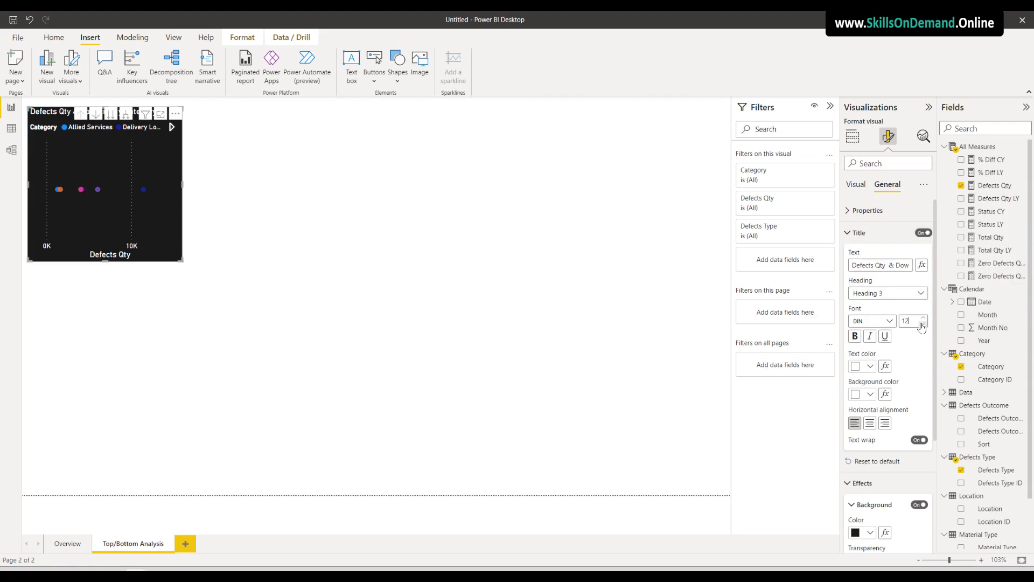
Widen the scatter chart across the page so the full title fits
{"action": "left_click_drag", "start_coordinate": [183, 183], "coordinate": [241, 189]}
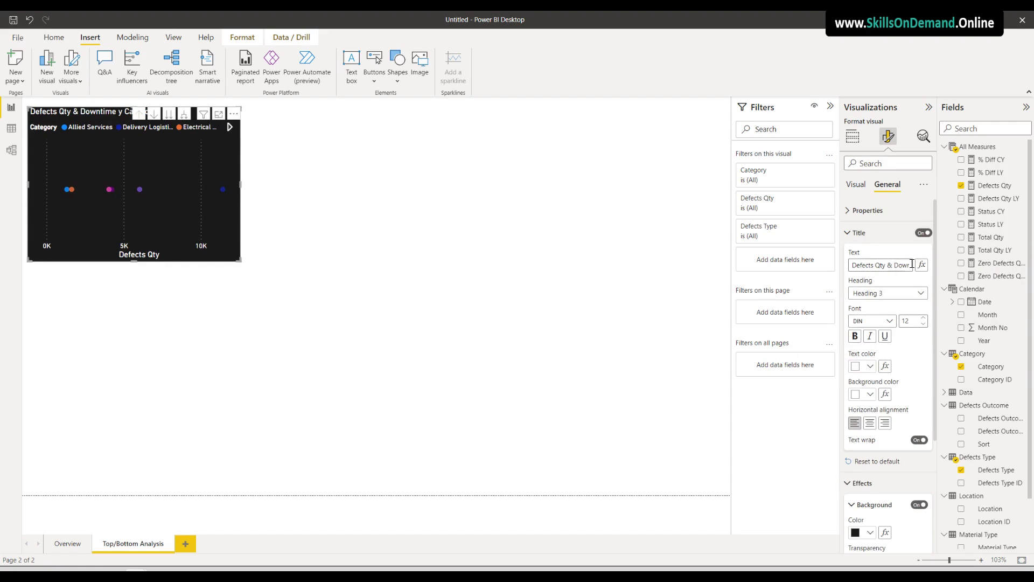
{"action": "key", "text": "Right"}
{"action": "key", "text": "Right"}
{"action": "key", "text": "Right"}
{"action": "key", "text": "Right"}
{"action": "key", "text": "Right"}
{"action": "key", "text": "Right"}
{"action": "key", "text": "Right"}
{"action": "key", "text": "Right"}
{"action": "key", "text": "Right"}
{"action": "key", "text": "Right"}
{"action": "key", "text": "Right"}
{"action": "key", "text": "Right"}
{"action": "key", "text": "Left"}
{"action": "key", "text": "Left"}
{"action": "key", "text": "Left"}
{"action": "key", "text": "Right"}
{"action": "key", "text": "Right"}
{"action": "key", "text": "Right"}
{"action": "key", "text": "Right"}
{"action": "key", "text": "Right"}
{"action": "key", "text": "Right"}
{"action": "key", "text": "Right"}
{"action": "key", "text": "Right"}
{"action": "key", "text": "Right"}
{"action": "key", "text": "Right"}
{"action": "left_click_drag", "start_coordinate": [241, 183], "coordinate": [351, 194]}
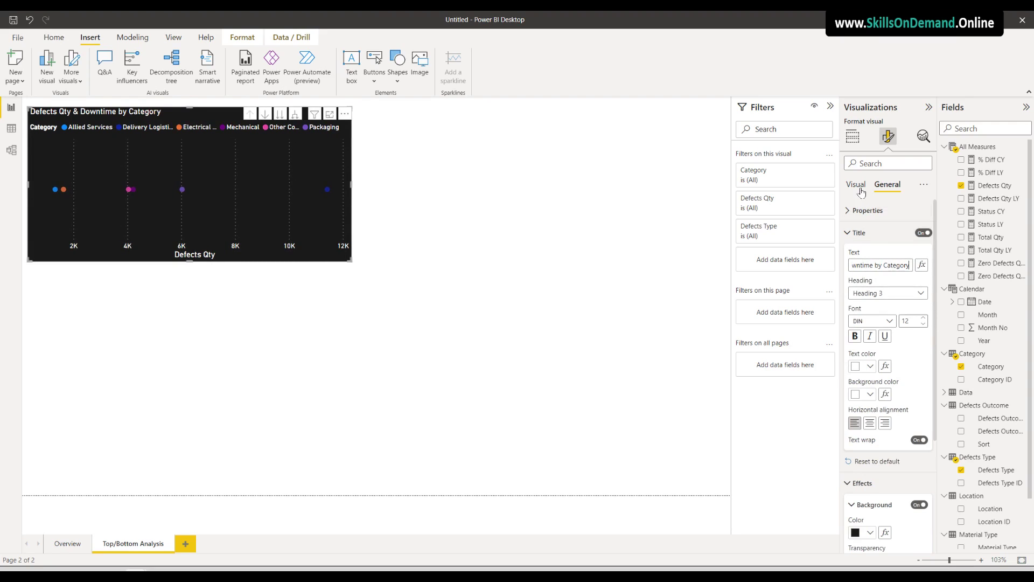
{"action": "left_click", "coordinate": [856, 184]}
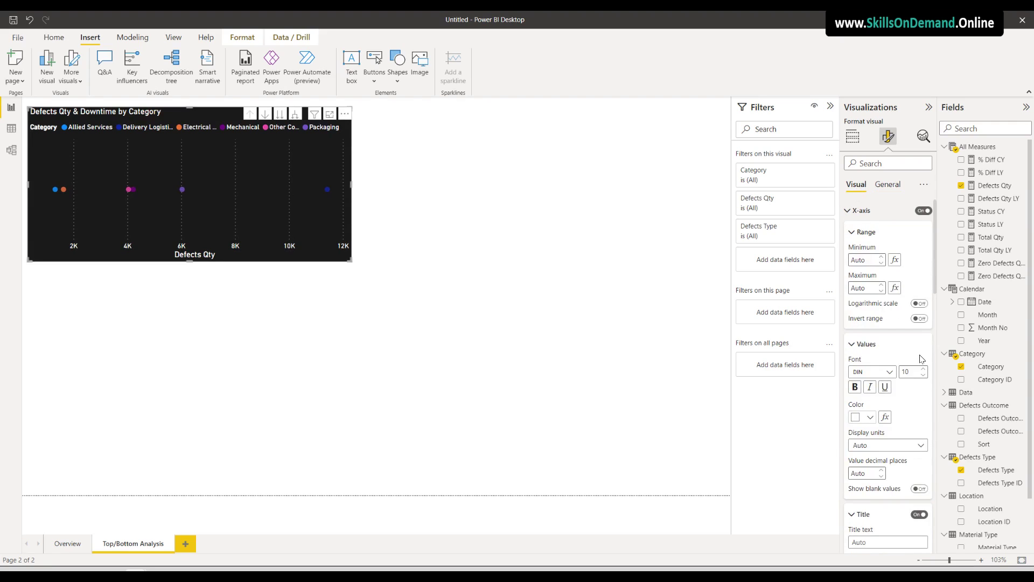
Shrink the X-axis labels and X-axis title to font size 9
{"action": "left_click", "coordinate": [923, 375]}
{"action": "scroll", "coordinate": [905, 479], "scroll_direction": "down", "scroll_amount": 4}
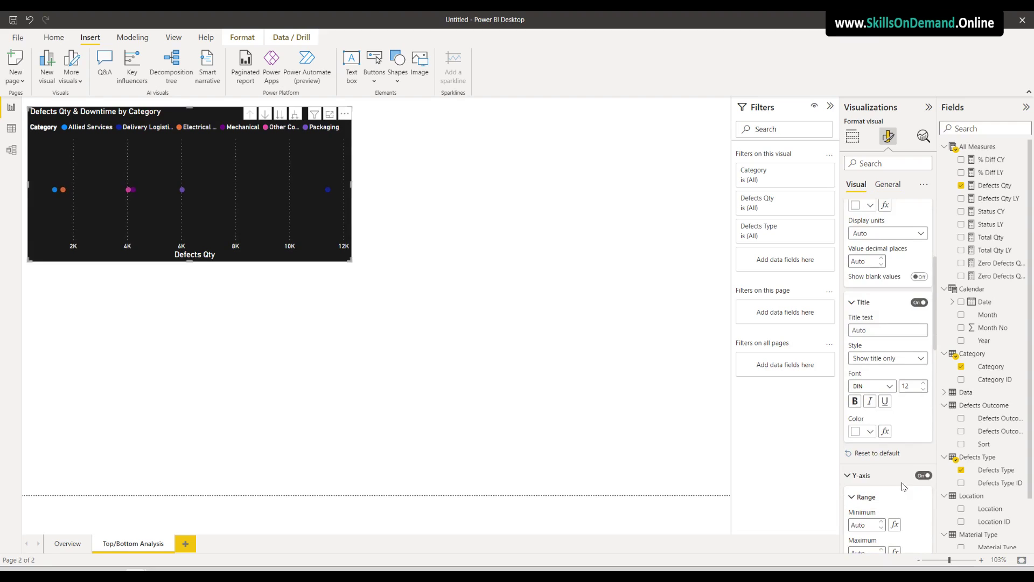
{"action": "left_click", "coordinate": [924, 389]}
{"action": "left_click", "coordinate": [923, 390]}
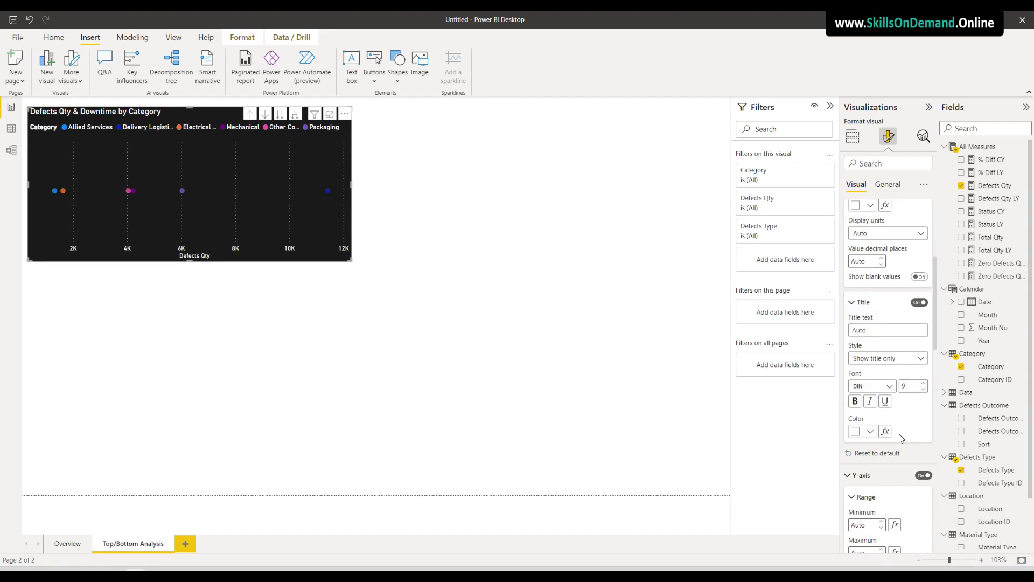
{"action": "scroll", "coordinate": [897, 461], "scroll_direction": "down", "scroll_amount": 3}
{"action": "scroll", "coordinate": [897, 461], "scroll_direction": "down", "scroll_amount": 2}
Shrink the Y-axis labels, Y-axis title and legend text to size 9
{"action": "left_click", "coordinate": [923, 428]}
{"action": "scroll", "coordinate": [903, 456], "scroll_direction": "down", "scroll_amount": 7}
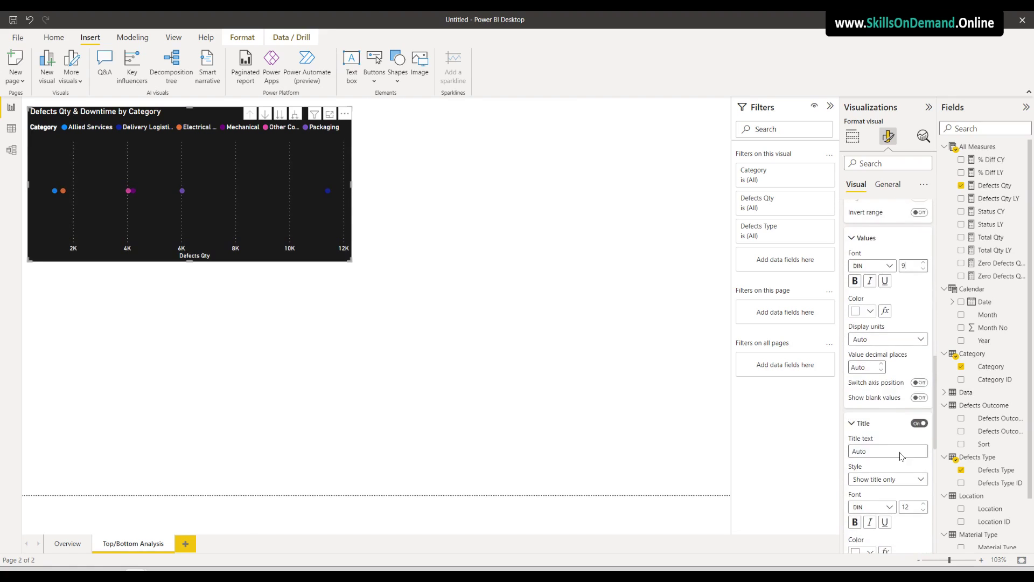
{"action": "left_click", "coordinate": [925, 406]}
{"action": "left_click", "coordinate": [924, 406]}
{"action": "scroll", "coordinate": [906, 461], "scroll_direction": "down", "scroll_amount": 1}
{"action": "scroll", "coordinate": [905, 462], "scroll_direction": "down", "scroll_amount": 3}
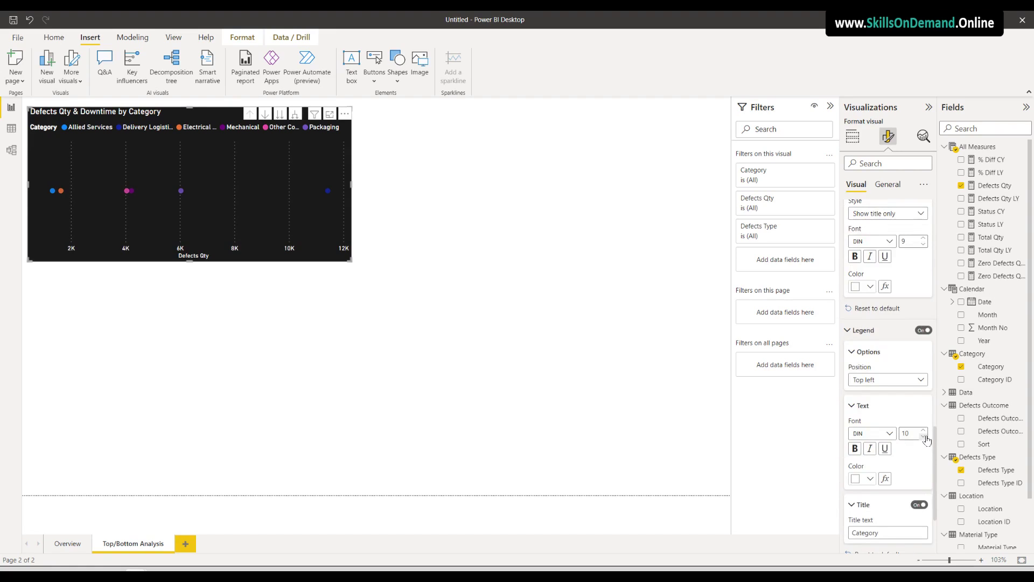
{"action": "left_click", "coordinate": [925, 437]}
{"action": "scroll", "coordinate": [896, 484], "scroll_direction": "down", "scroll_amount": 3}
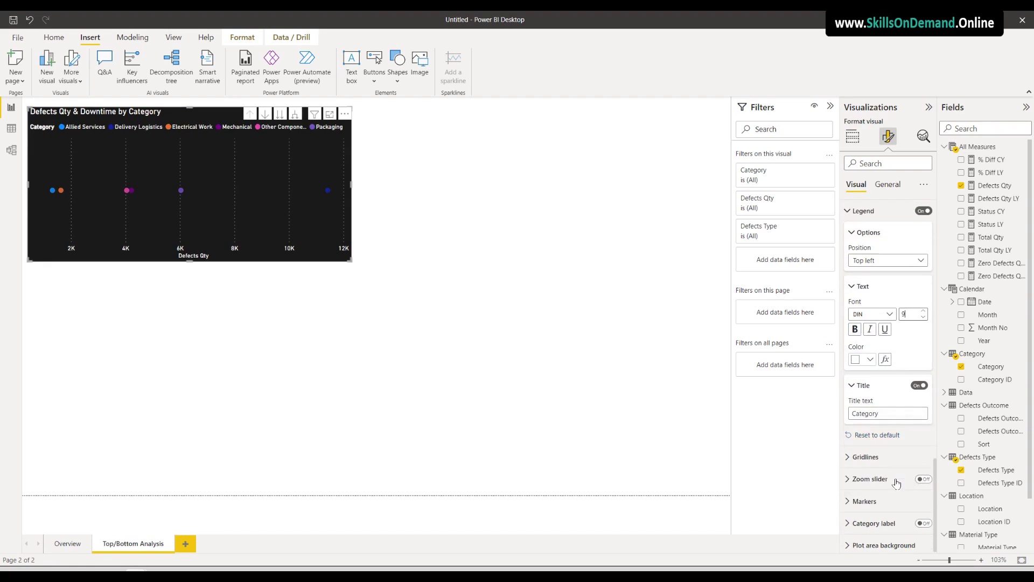
{"action": "left_click", "coordinate": [872, 502]}
{"action": "scroll", "coordinate": [887, 503], "scroll_direction": "down", "scroll_amount": 1}
Set the scatter marker size to 80, then nudge it up to about 85
{"action": "scroll", "coordinate": [886, 503], "scroll_direction": "down", "scroll_amount": 8}
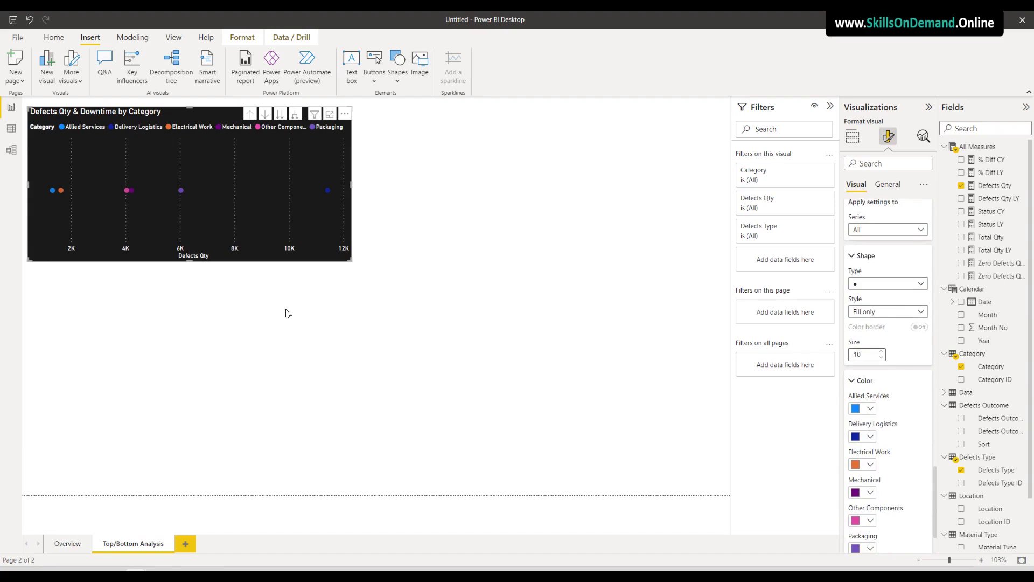
{"action": "double_click", "coordinate": [869, 355]}
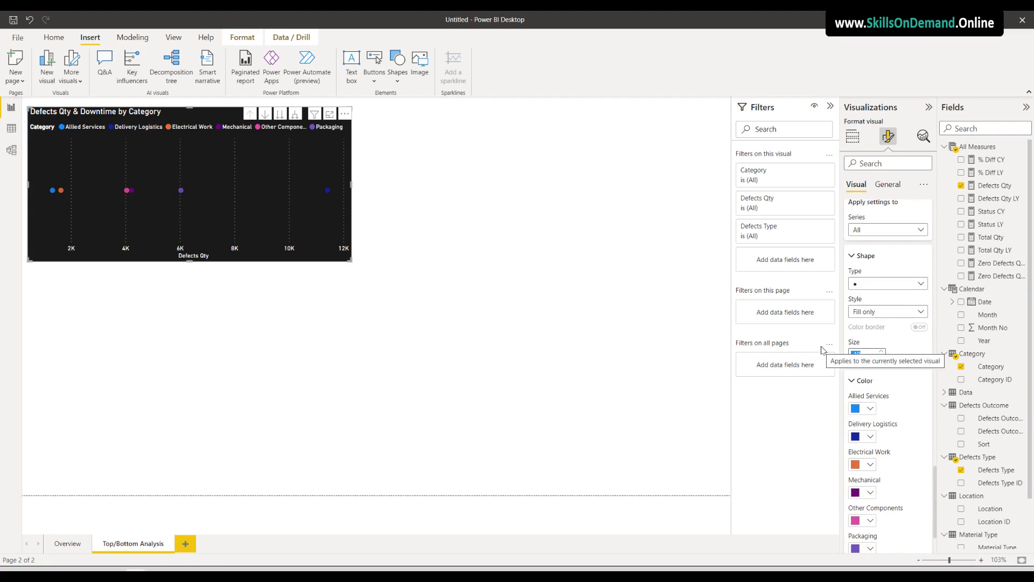
{"action": "type", "text": "50"}
{"action": "key", "text": "BackSpace"}
{"action": "key", "text": "BackSpace"}
{"action": "type", "text": "-1"}
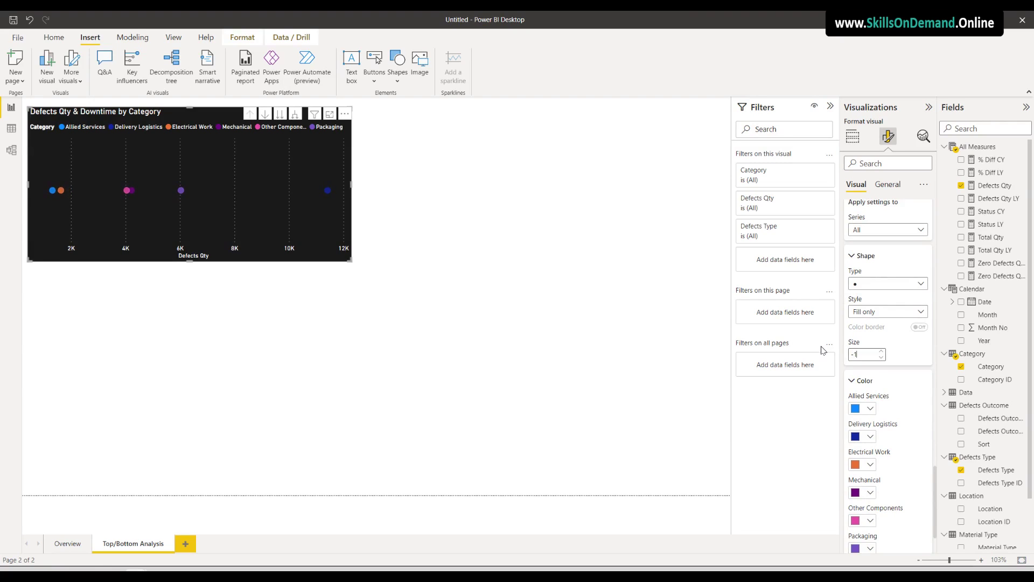
{"action": "type", "text": "0"}
{"action": "left_click_drag", "start_coordinate": [870, 354], "coordinate": [848, 353]}
{"action": "type", "text": "80"}
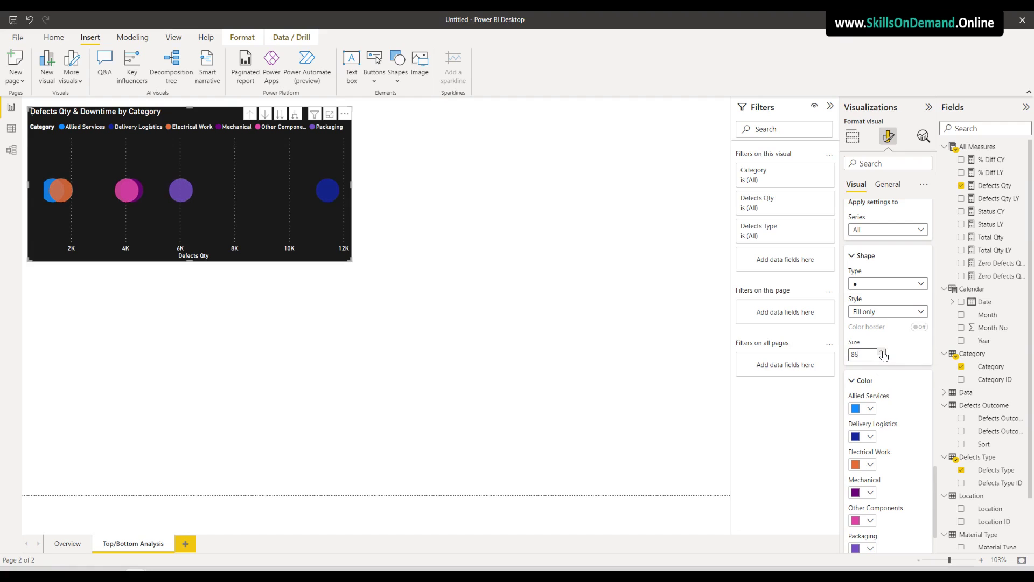
{"action": "left_click", "coordinate": [883, 353]}
{"action": "left_click", "coordinate": [884, 353]}
Try the Border only marker style on the scatter chart, then switch back to Fill only
{"action": "left_click", "coordinate": [302, 340]}
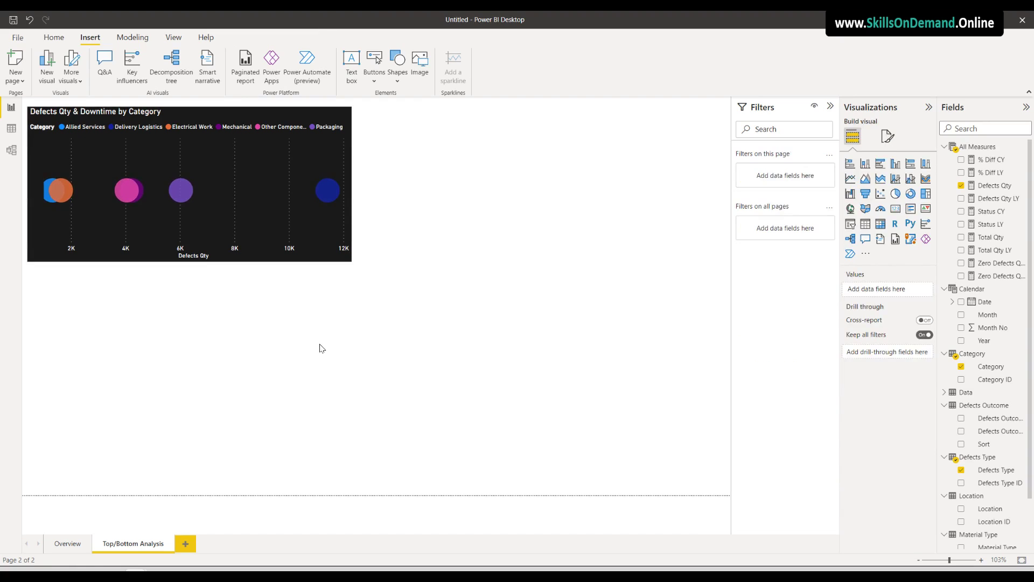
{"action": "left_click", "coordinate": [230, 259]}
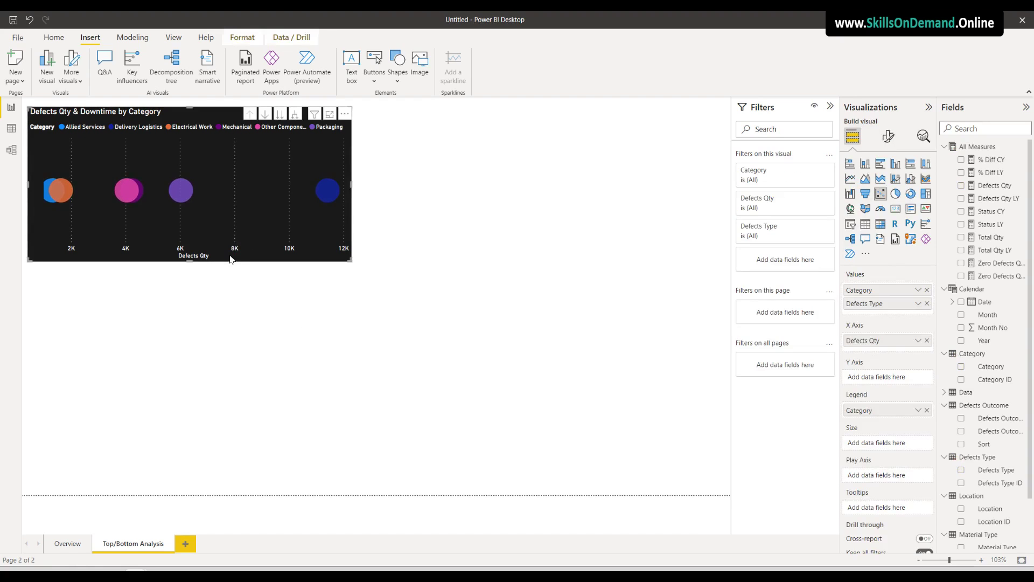
{"action": "left_click", "coordinate": [892, 139]}
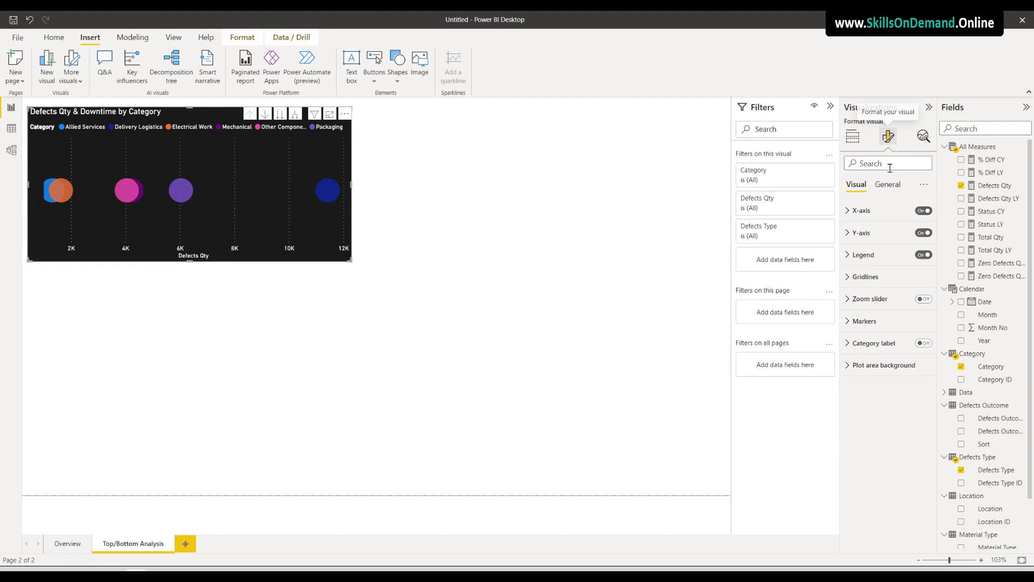
{"action": "left_click", "coordinate": [860, 322]}
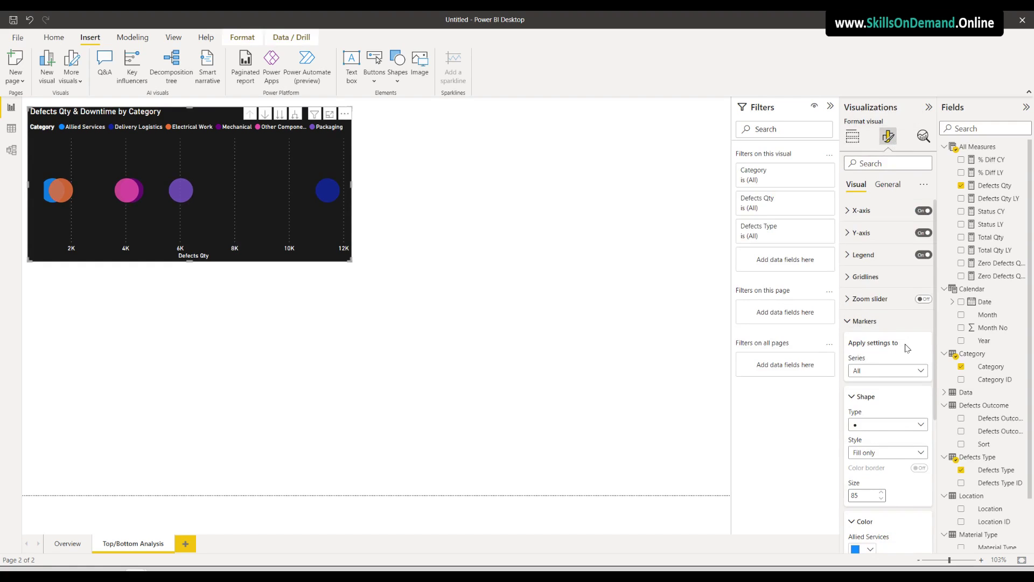
{"action": "scroll", "coordinate": [907, 353], "scroll_direction": "down", "scroll_amount": 1}
{"action": "scroll", "coordinate": [907, 353], "scroll_direction": "down", "scroll_amount": 1}
{"action": "left_click", "coordinate": [919, 349]}
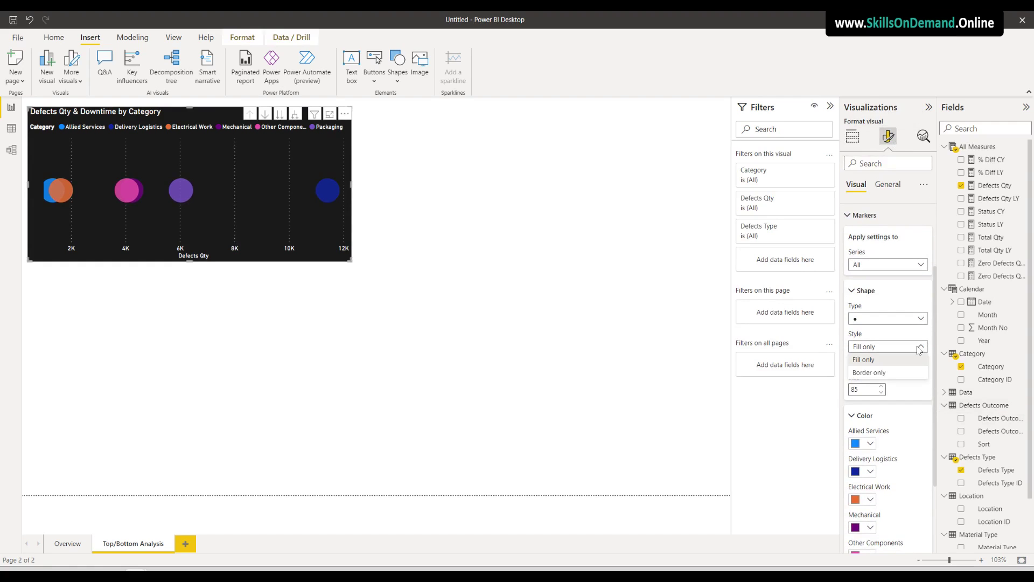
{"action": "left_click", "coordinate": [894, 378]}
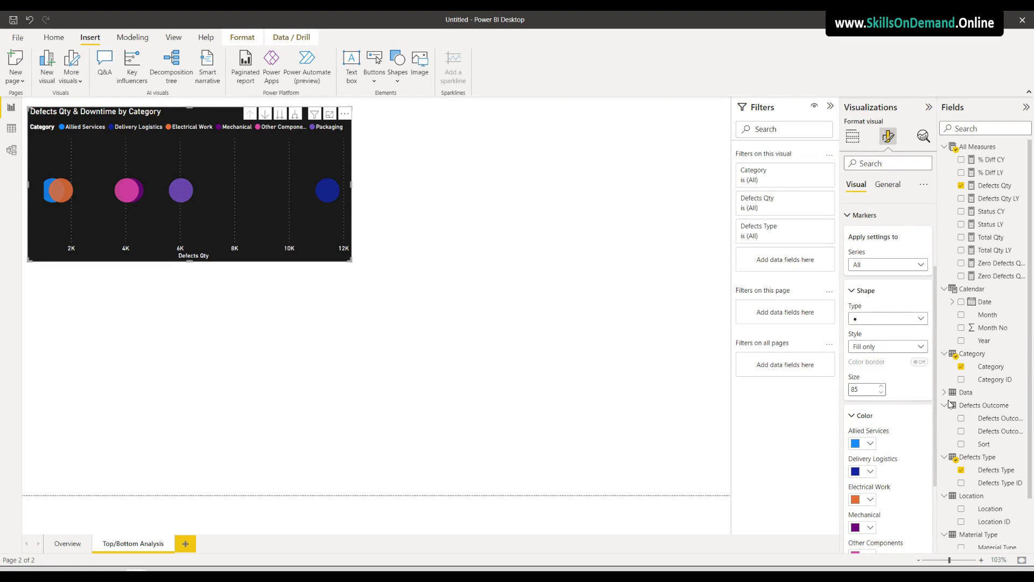
{"action": "left_click", "coordinate": [919, 347]}
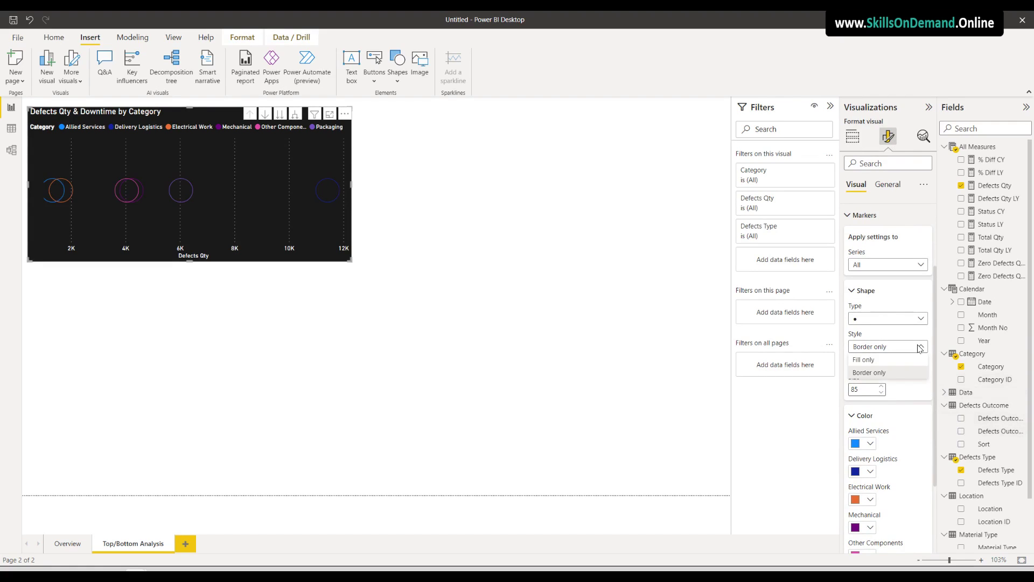
{"action": "left_click", "coordinate": [894, 366]}
Colour Mechanical green, Other Components light orange, Packaging blue, Allied Services pale yellow, Delivery Logistics lavender
{"action": "scroll", "coordinate": [923, 454], "scroll_direction": "down", "scroll_amount": 3}
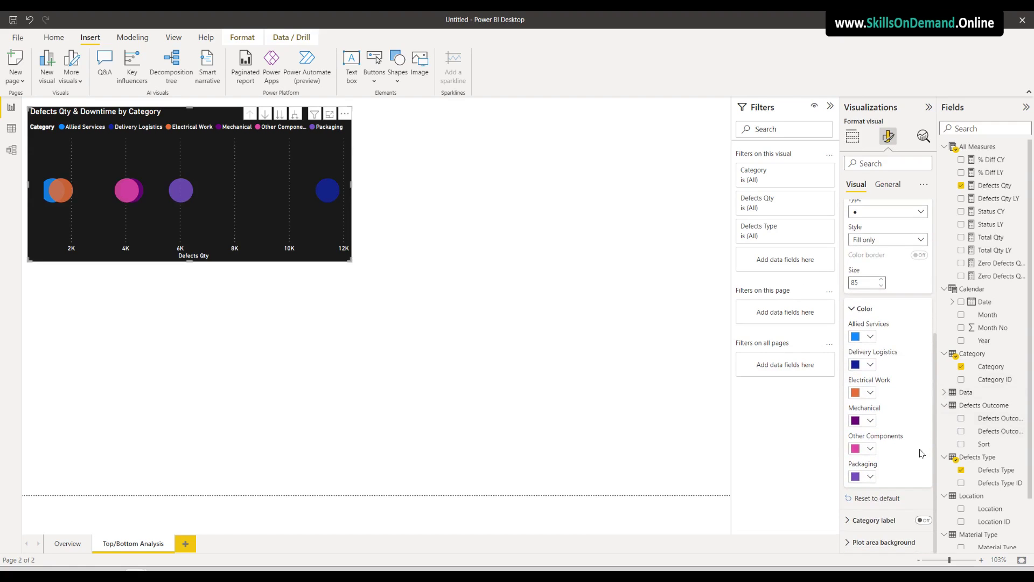
{"action": "left_click", "coordinate": [871, 420]}
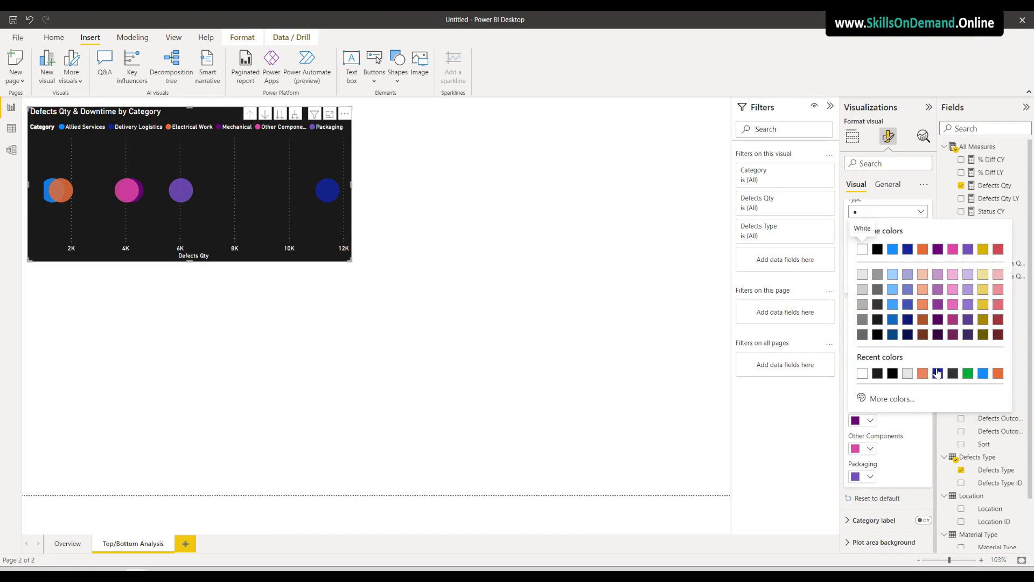
{"action": "left_click", "coordinate": [972, 378]}
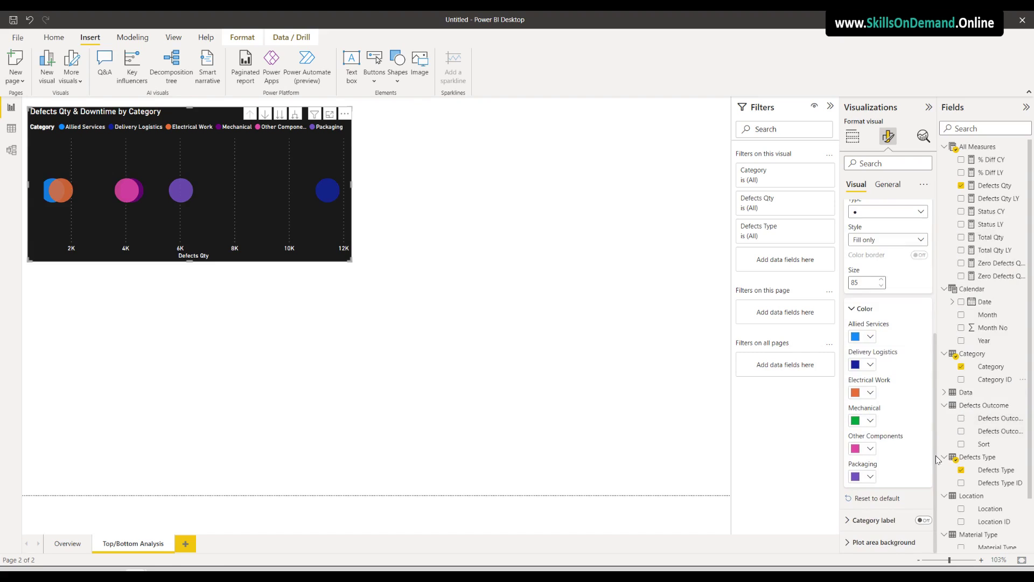
{"action": "left_click", "coordinate": [869, 449]}
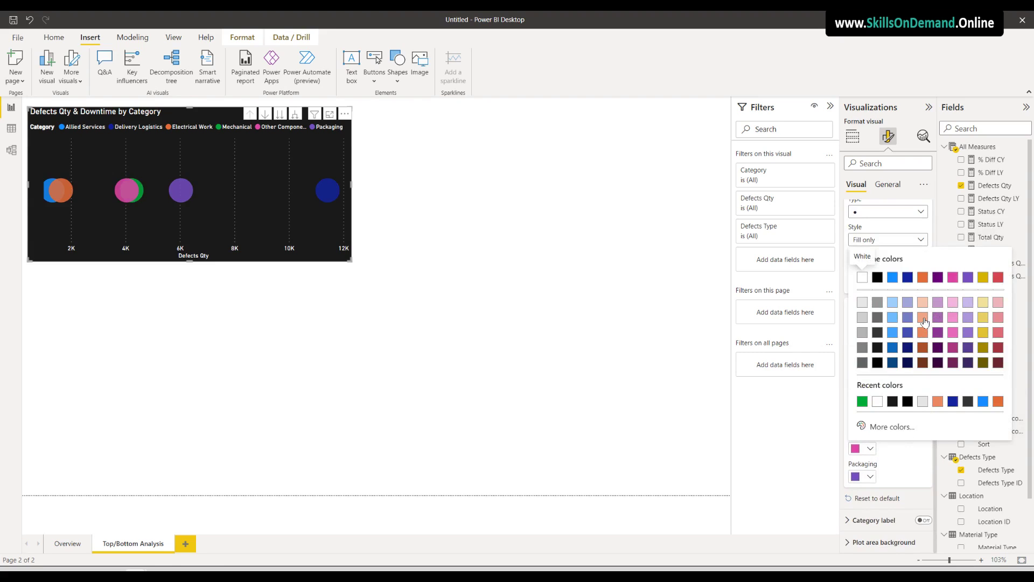
{"action": "left_click", "coordinate": [923, 318]}
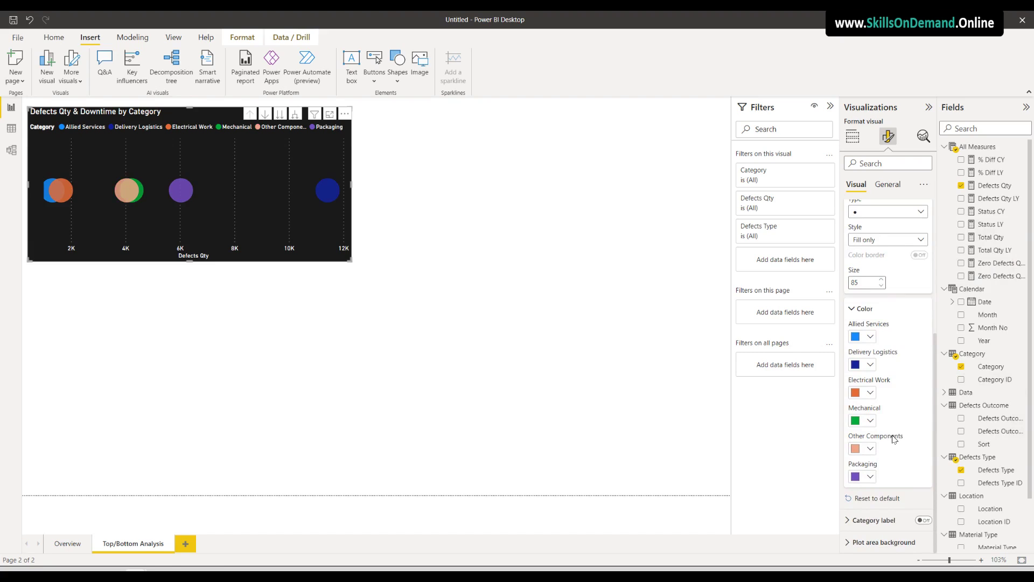
{"action": "left_click", "coordinate": [871, 476]}
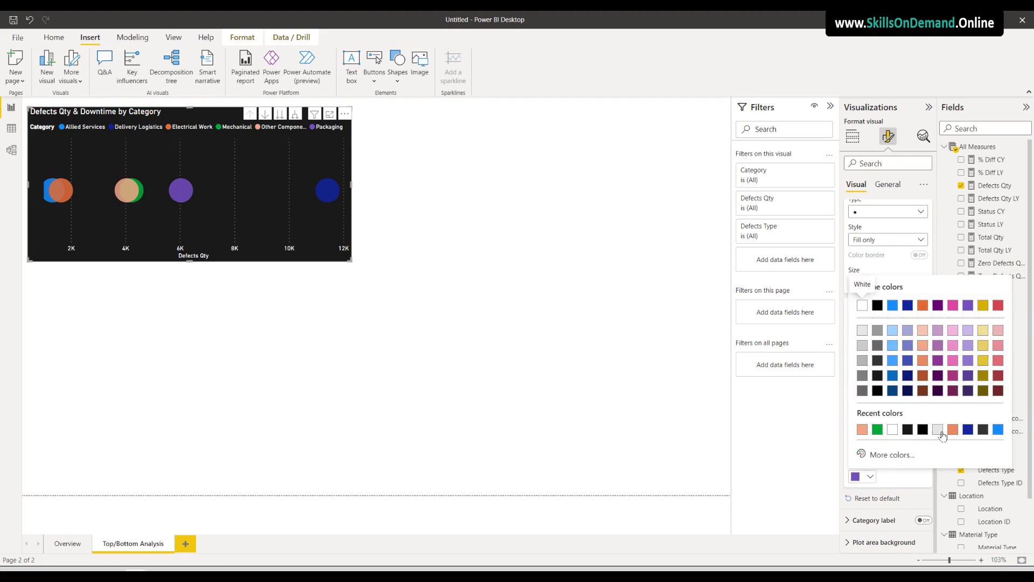
{"action": "left_click", "coordinate": [998, 429]}
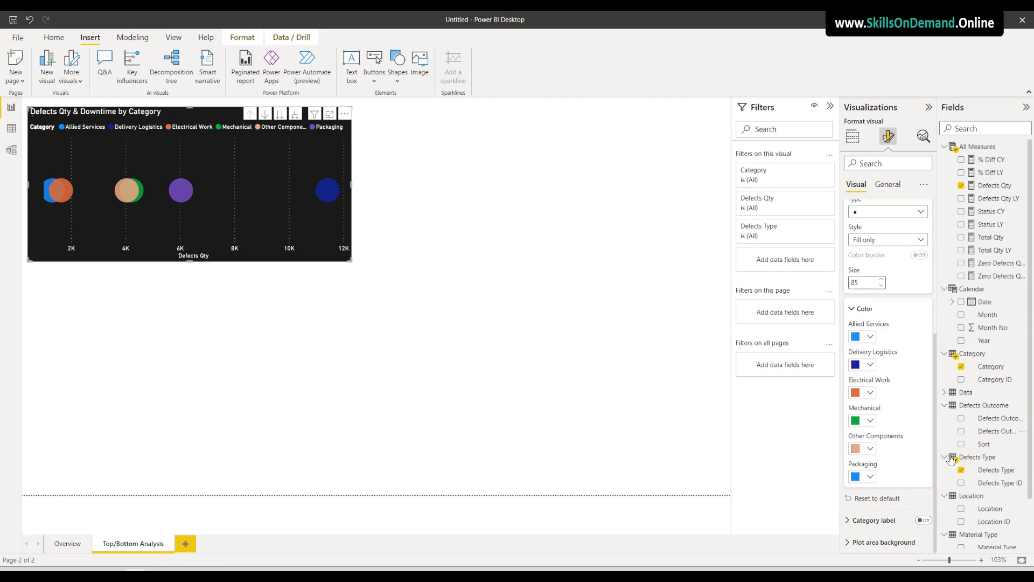
{"action": "left_click", "coordinate": [870, 336]}
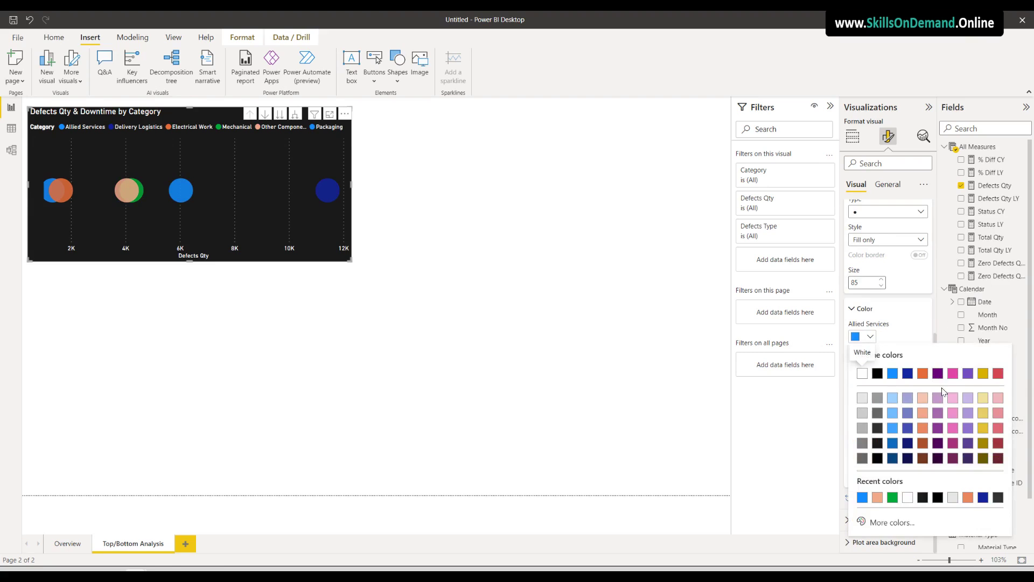
{"action": "left_click", "coordinate": [983, 398]}
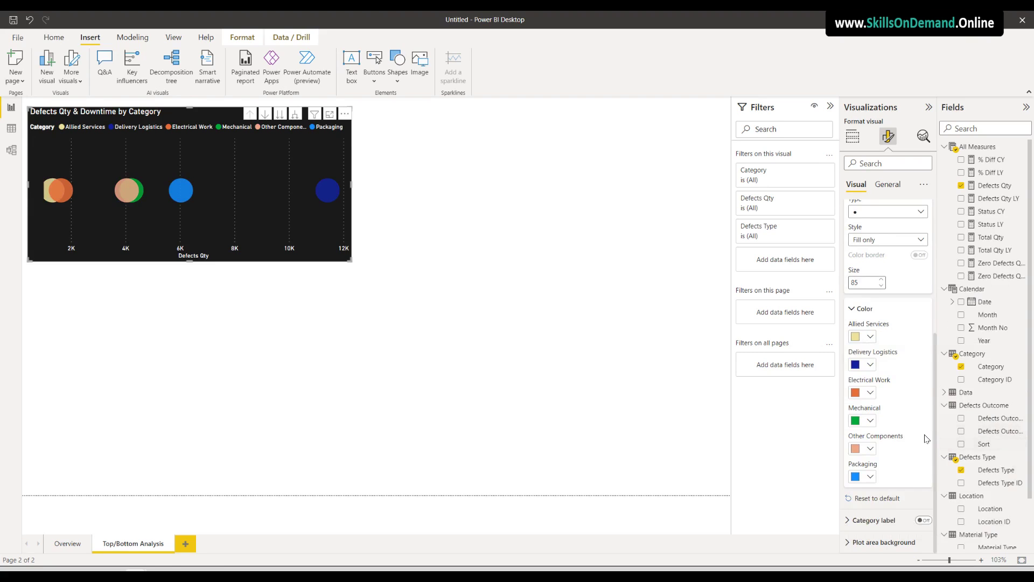
{"action": "left_click", "coordinate": [869, 365]}
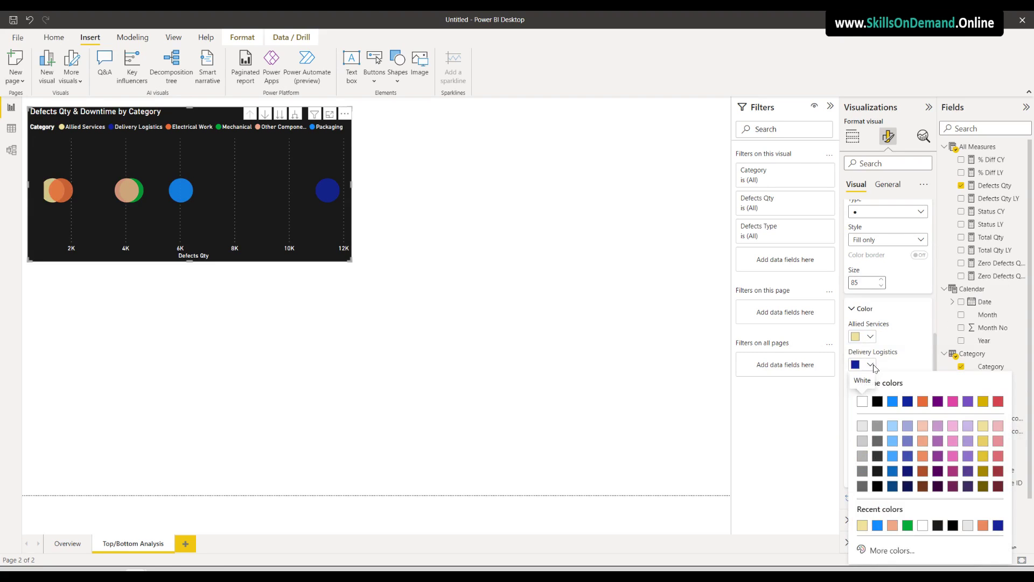
{"action": "left_click", "coordinate": [911, 442]}
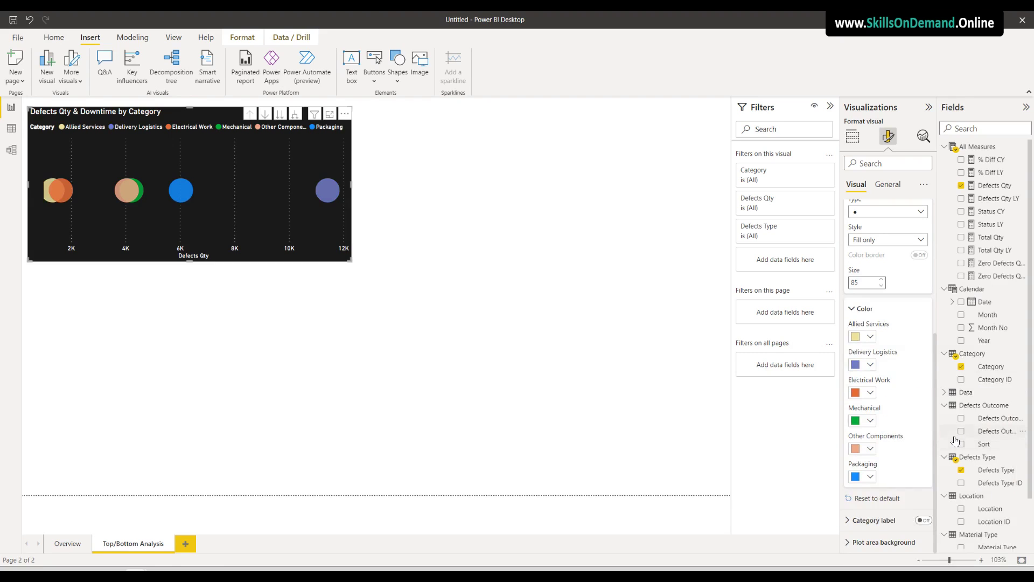
{"action": "left_click", "coordinate": [351, 372]}
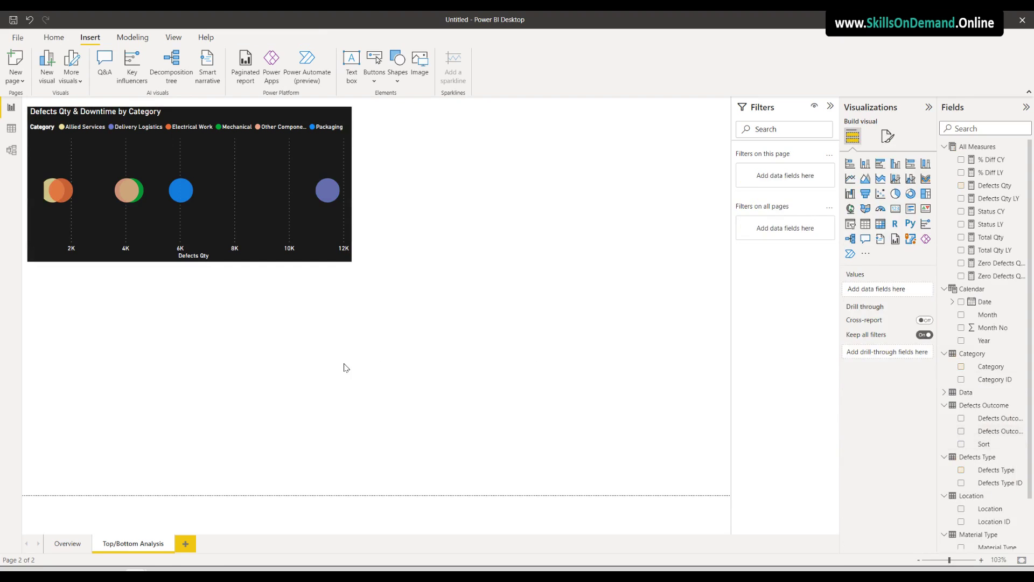
Resize the scatter chart slightly
{"action": "left_click", "coordinate": [225, 260]}
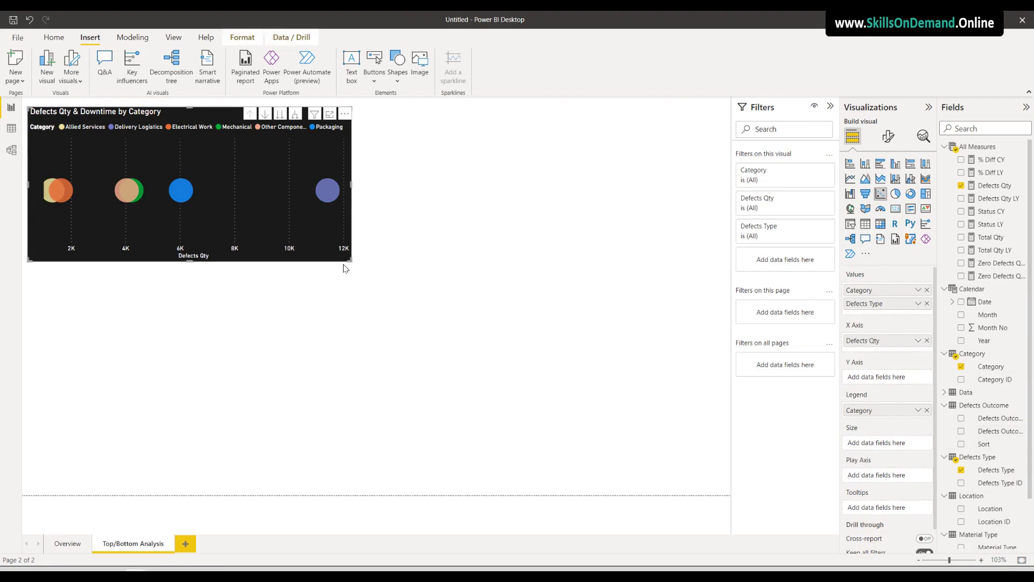
{"action": "left_click_drag", "start_coordinate": [350, 259], "coordinate": [372, 222]}
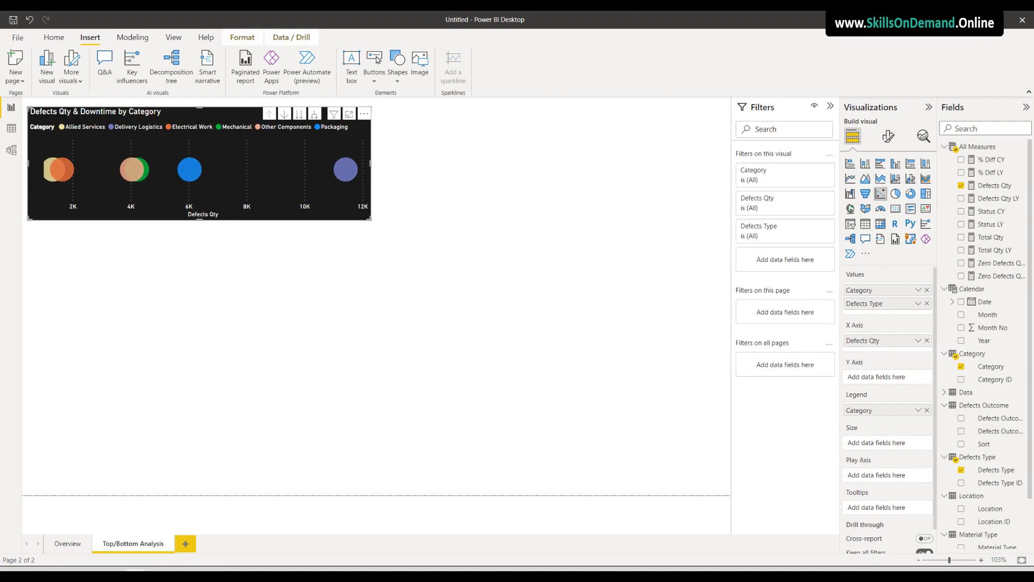
{"action": "key", "text": "Escape"}
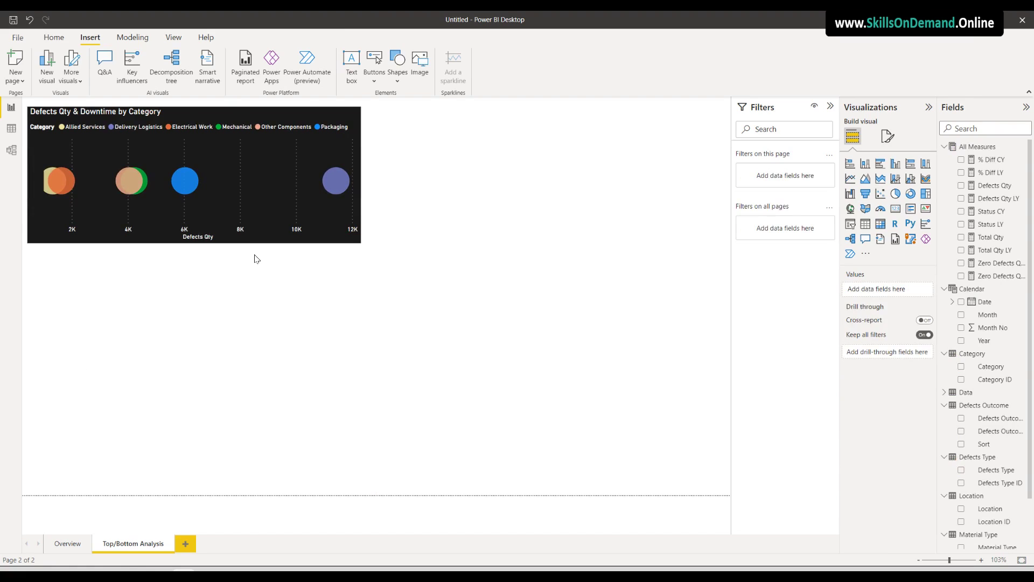
Add a drop shadow positioned directly below the scatter chart
{"action": "left_click", "coordinate": [252, 240]}
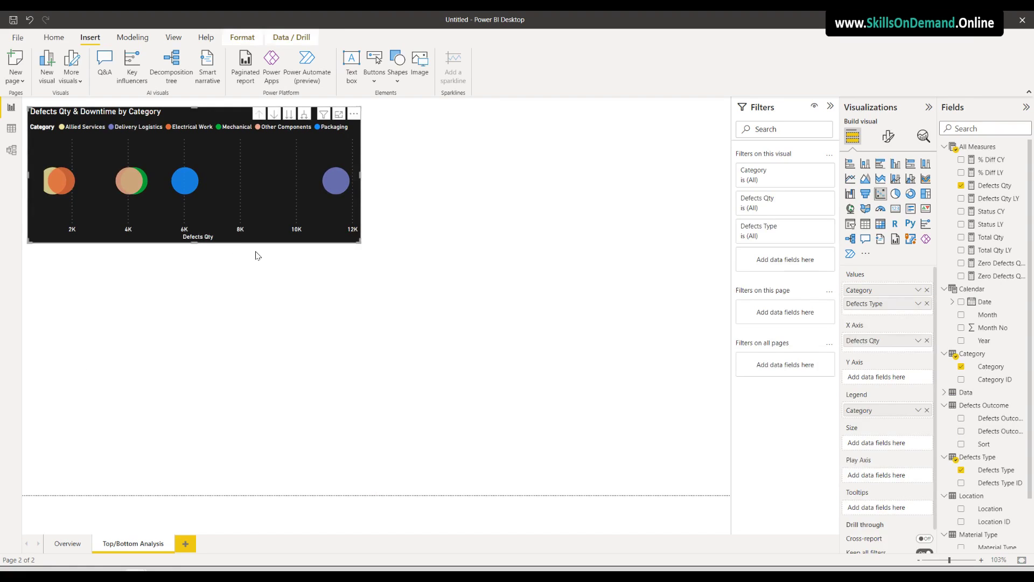
{"action": "left_click", "coordinate": [889, 139]}
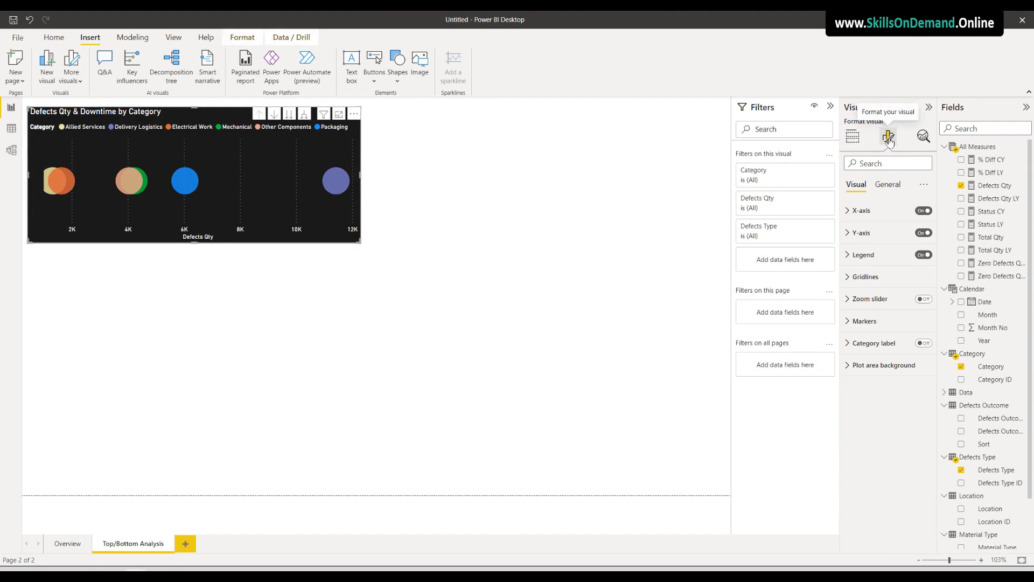
{"action": "left_click", "coordinate": [886, 185]}
{"action": "left_click", "coordinate": [868, 255]}
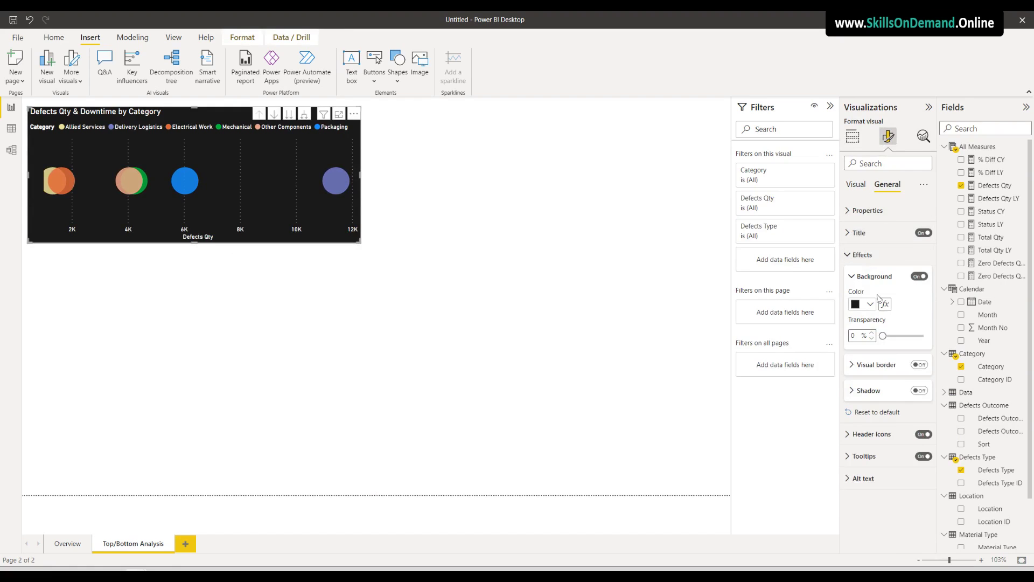
{"action": "left_click", "coordinate": [920, 390]}
{"action": "left_click", "coordinate": [883, 390]}
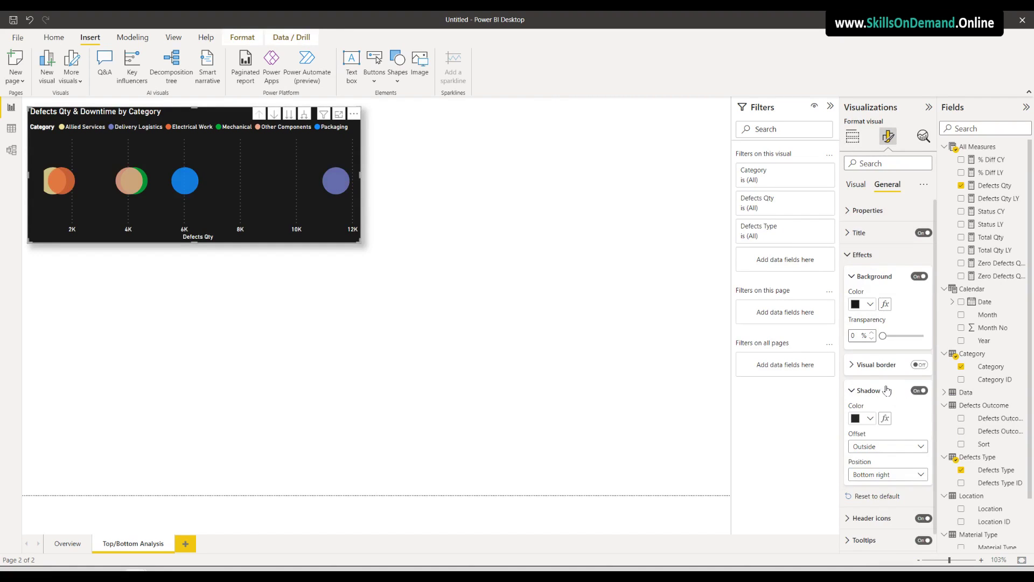
{"action": "left_click", "coordinate": [883, 474]}
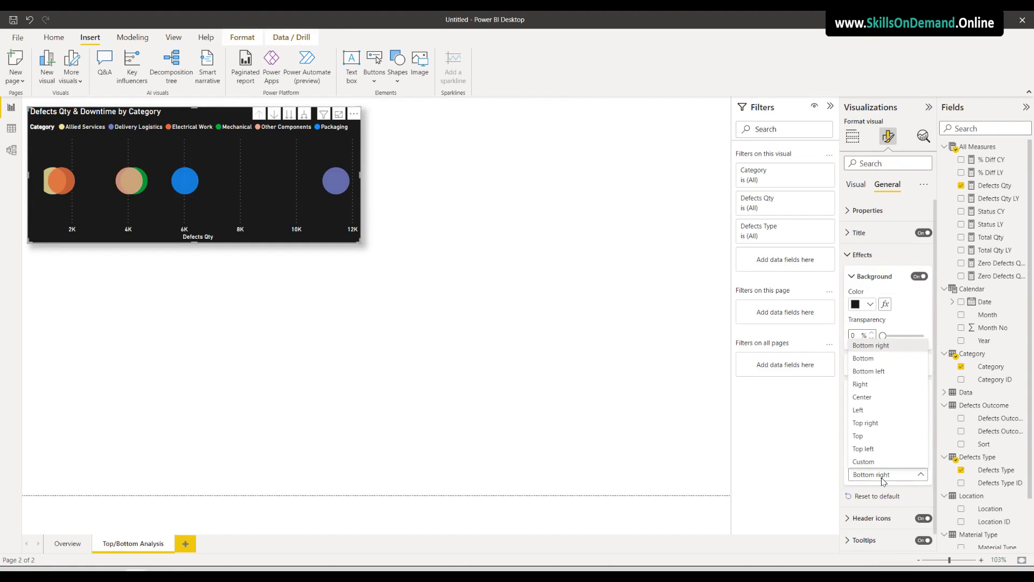
{"action": "left_click", "coordinate": [868, 360]}
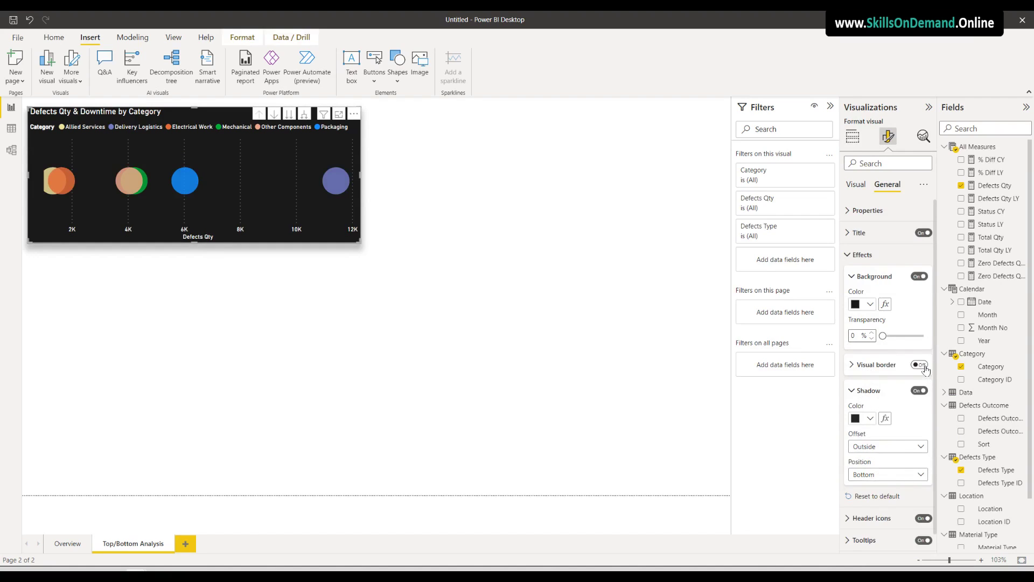
Turn on the scatter chart's visual border and colour it light grey
{"action": "left_click", "coordinate": [869, 368]}
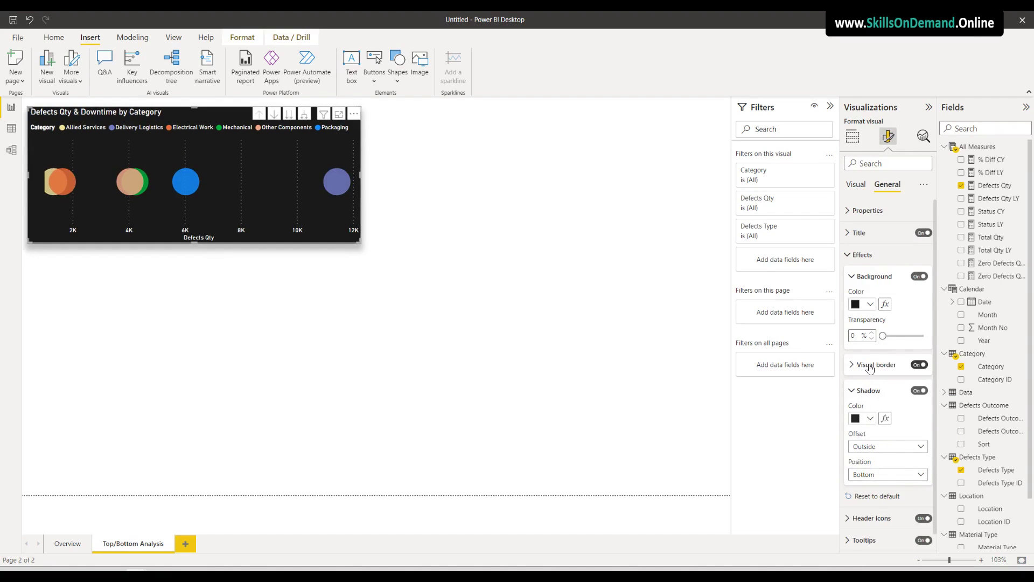
{"action": "left_click", "coordinate": [871, 393]}
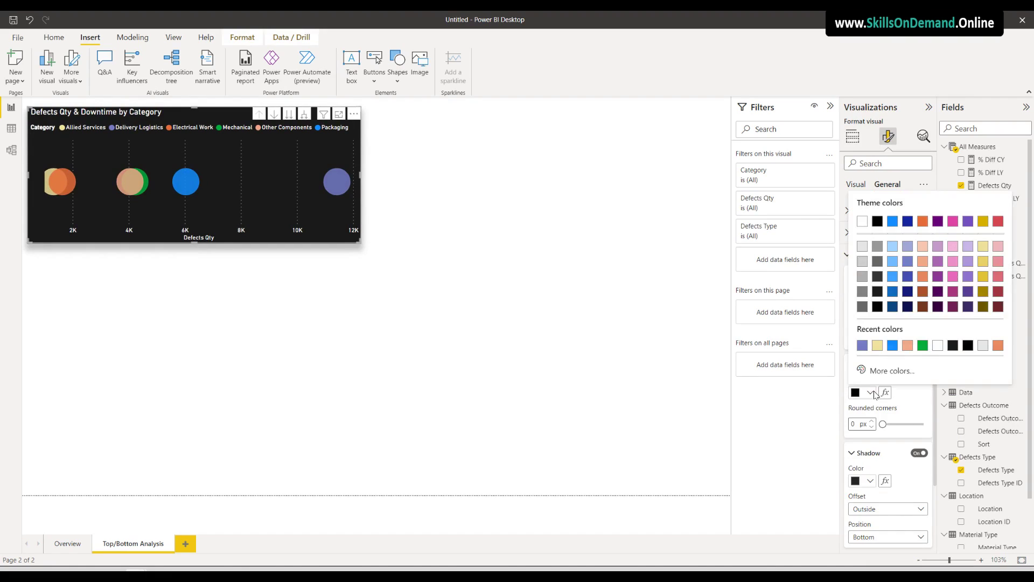
{"action": "left_click", "coordinate": [865, 258]}
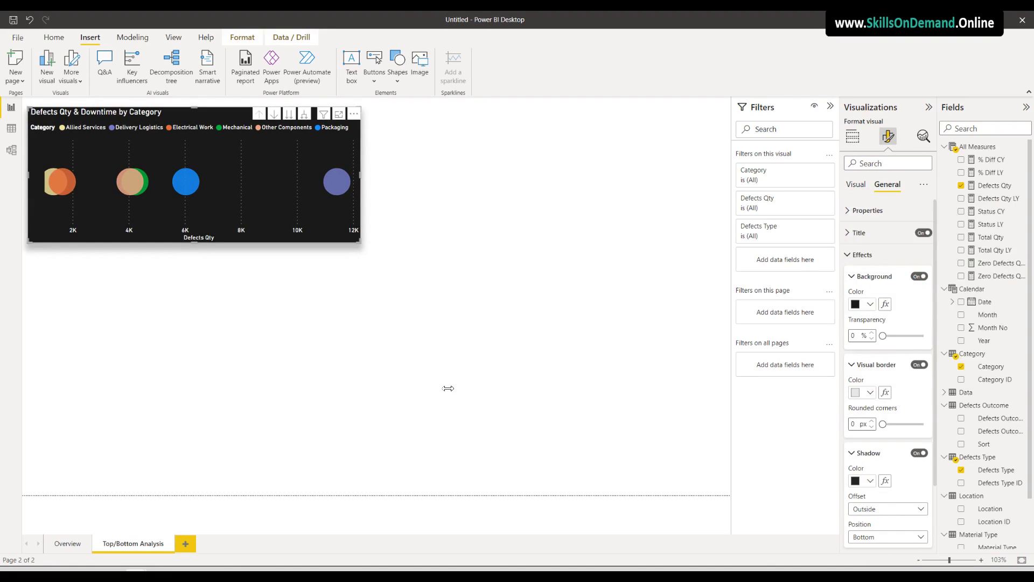
{"action": "left_click", "coordinate": [406, 391]}
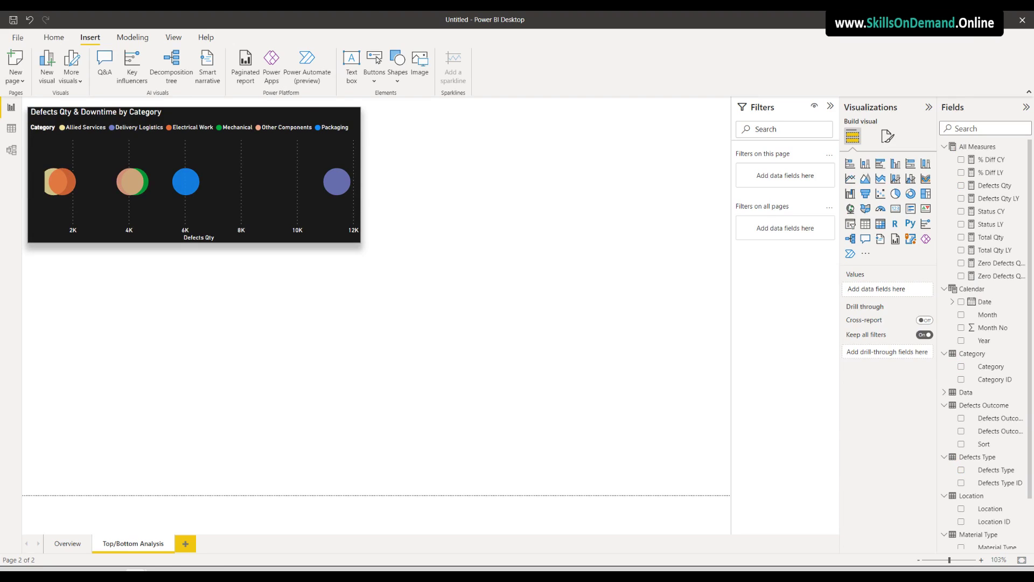
Copy and paste the scatter chart, shorten the original, and align the copy directly beneath it
{"action": "left_click", "coordinate": [95, 240]}
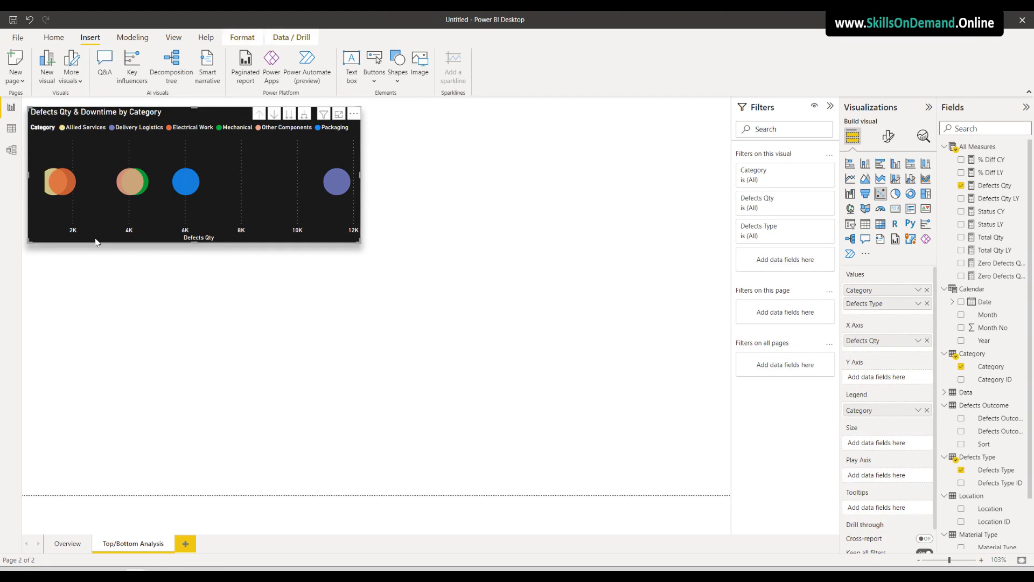
{"action": "key", "text": "ctrl+c"}
{"action": "key", "text": "ctrl+v"}
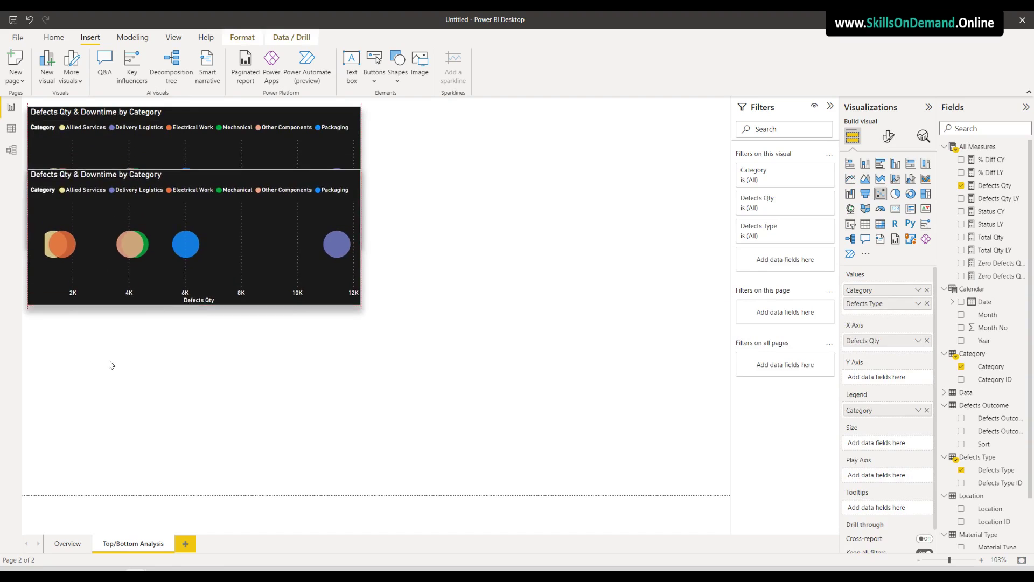
{"action": "left_click_drag", "start_coordinate": [110, 403], "coordinate": [108, 380]}
{"action": "left_click", "coordinate": [189, 242]}
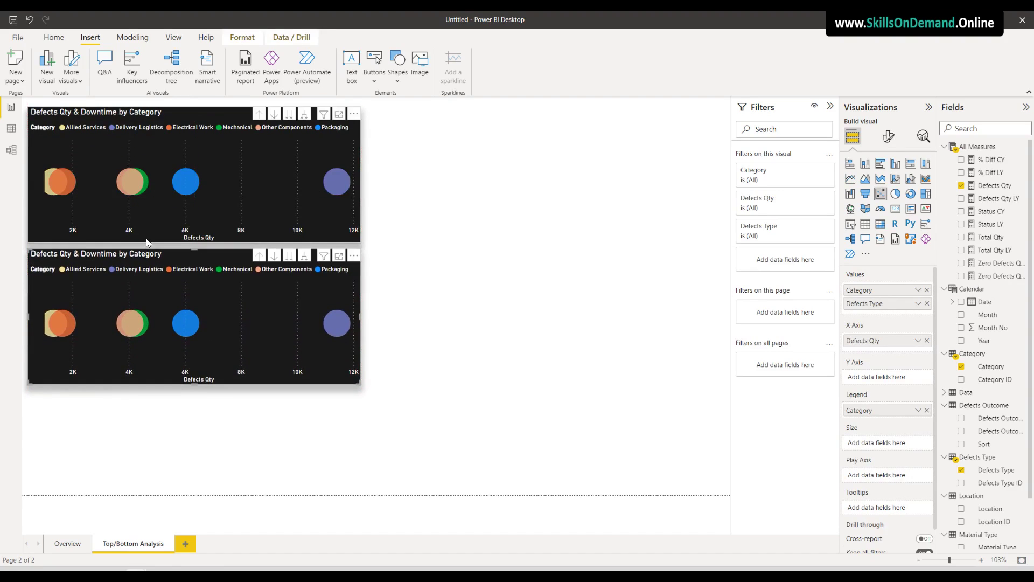
{"action": "left_click_drag", "start_coordinate": [188, 244], "coordinate": [192, 223]}
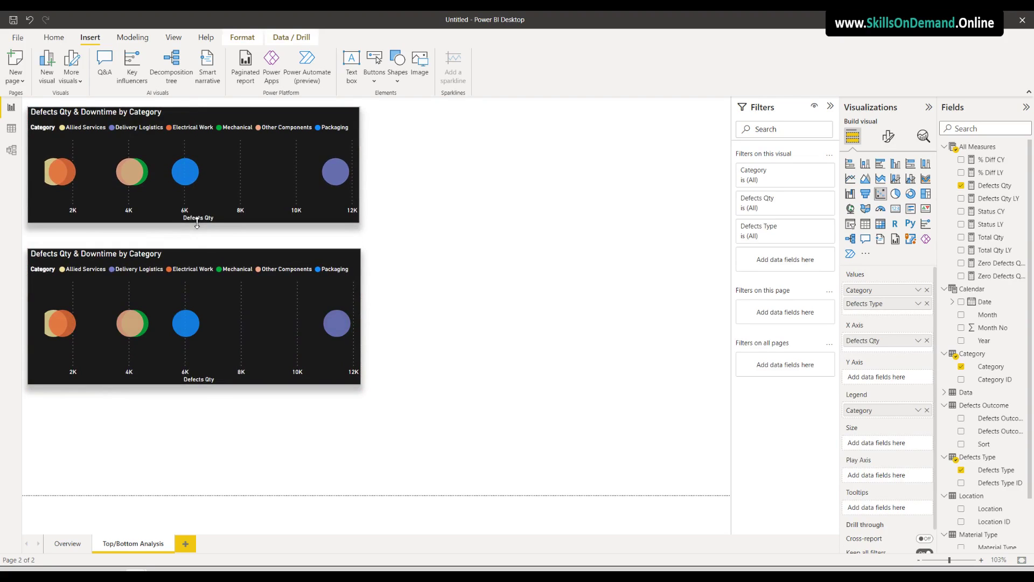
{"action": "left_click_drag", "start_coordinate": [180, 261], "coordinate": [180, 238]}
{"action": "left_click_drag", "start_coordinate": [167, 310], "coordinate": [88, 316]}
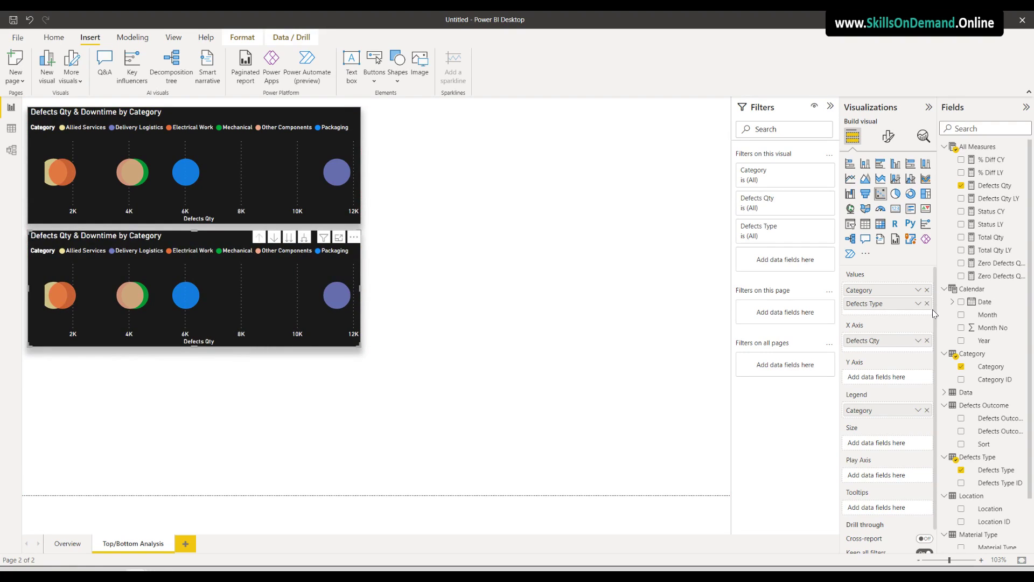
Replace Defects Qty with Total Qty on the lower scatter chart's X axis
{"action": "left_click", "coordinate": [927, 340]}
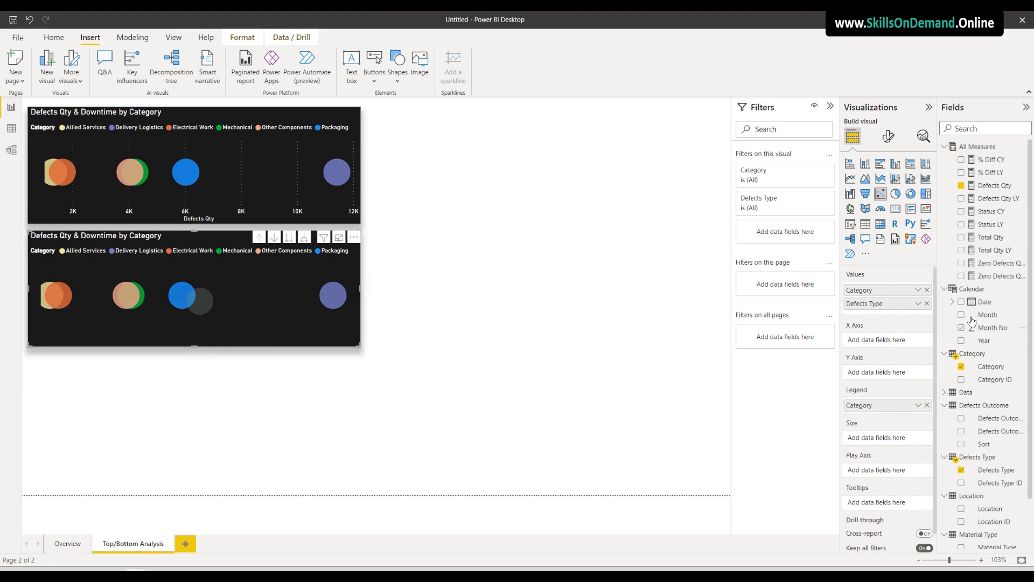
{"action": "left_click_drag", "start_coordinate": [994, 238], "coordinate": [903, 341]}
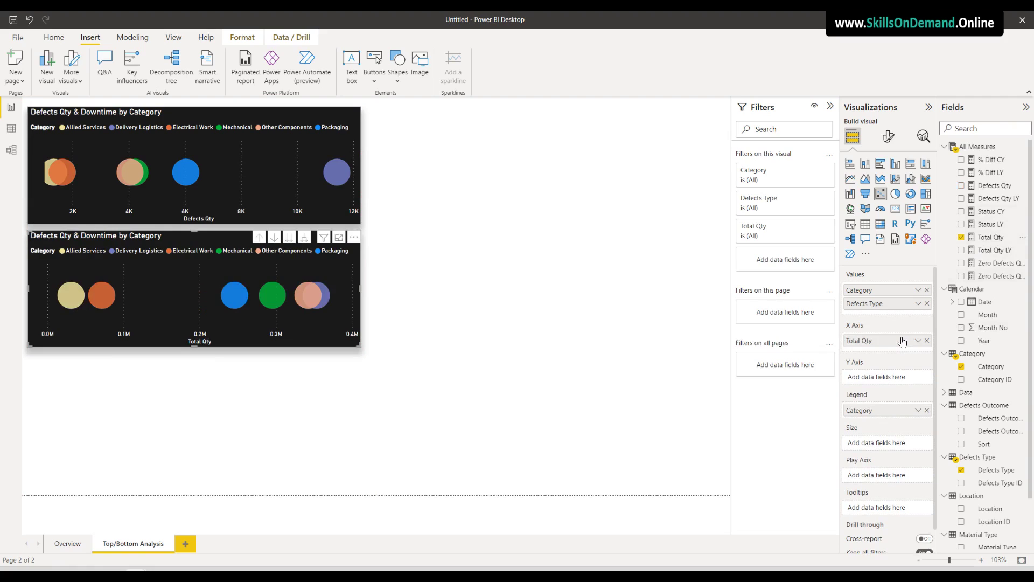
{"action": "left_click", "coordinate": [429, 388]}
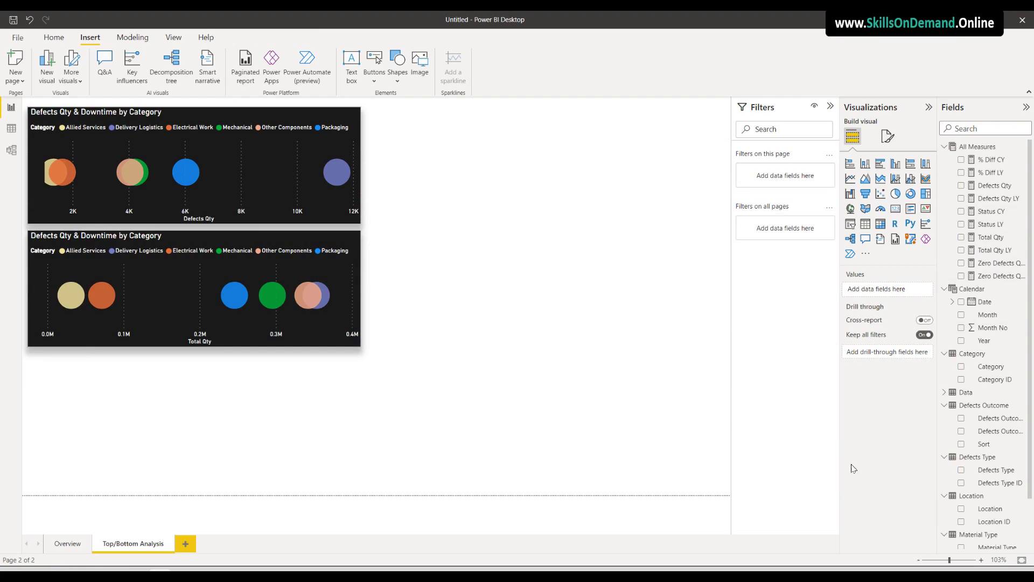
Retitle the lower chart 'Total Qty & Downtime by Category'
{"action": "left_click", "coordinate": [310, 345]}
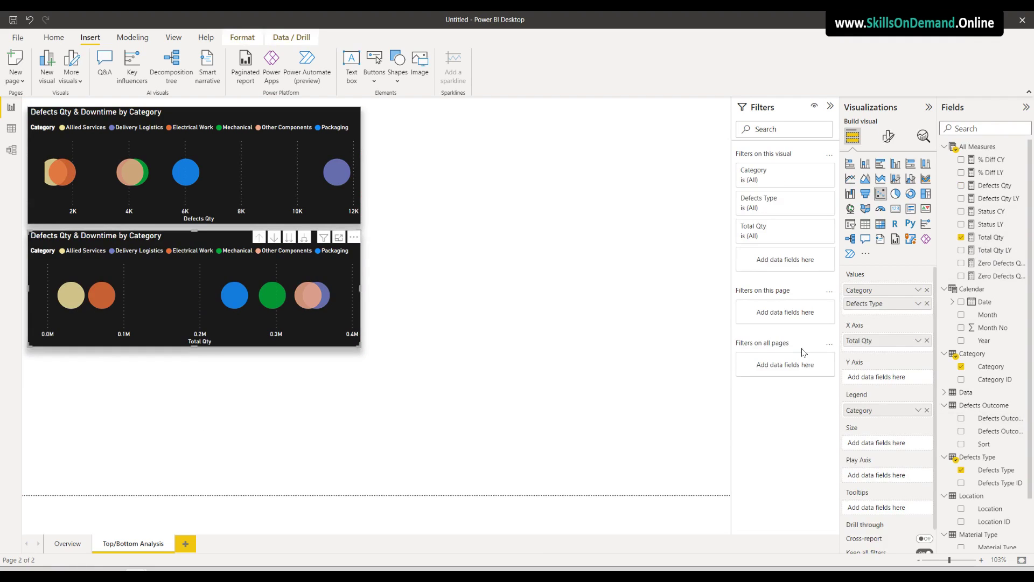
{"action": "left_click", "coordinate": [889, 138]}
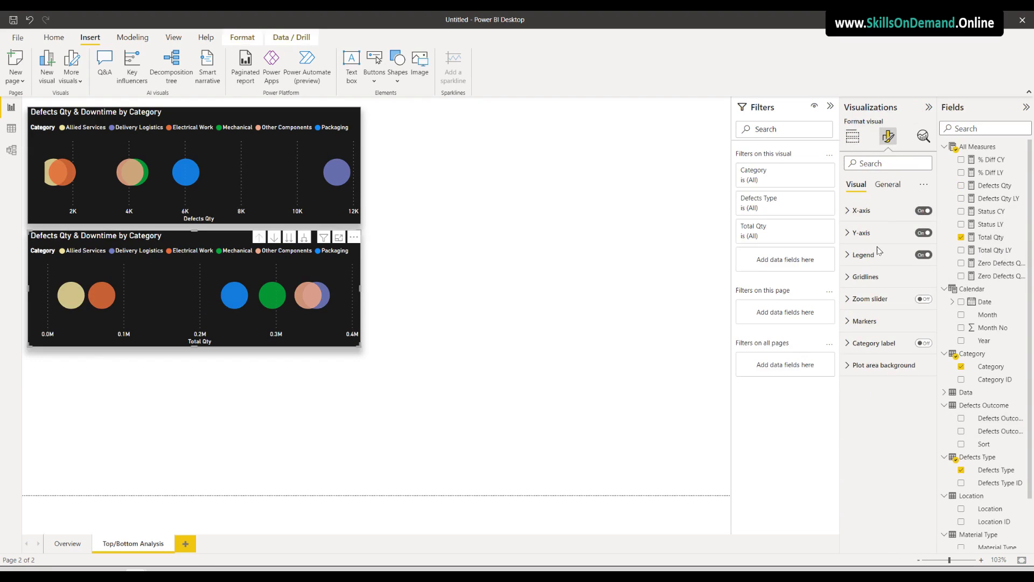
{"action": "left_click", "coordinate": [888, 184]}
{"action": "left_click", "coordinate": [874, 237]}
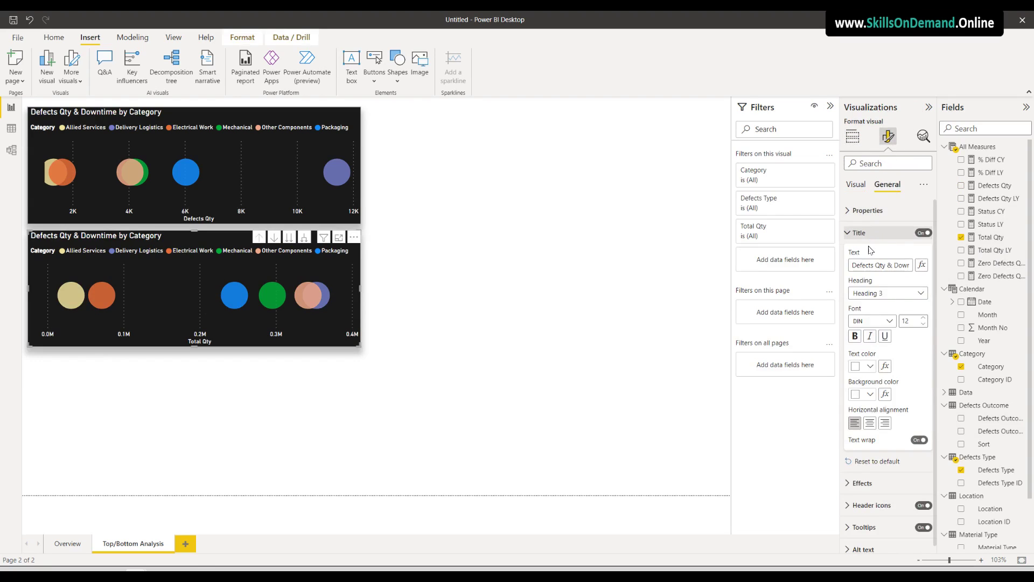
{"action": "double_click", "coordinate": [873, 265]}
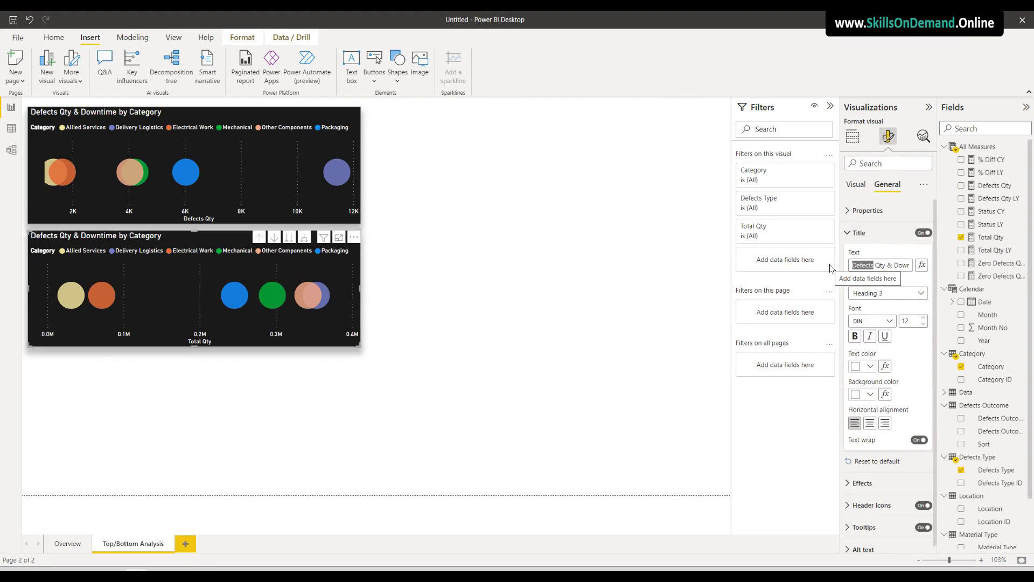
{"action": "type", "text": "Total"}
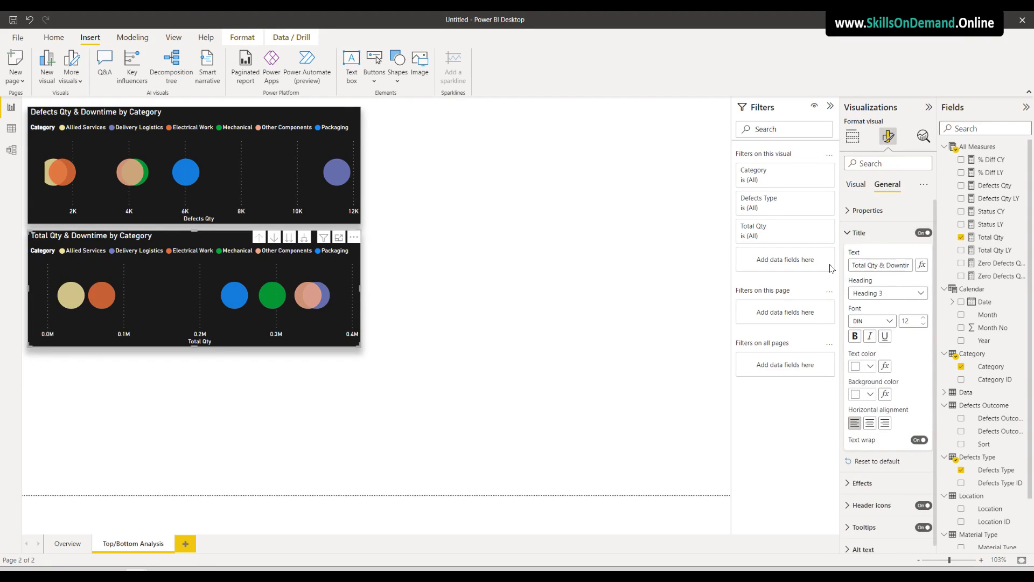
{"action": "left_click", "coordinate": [329, 390]}
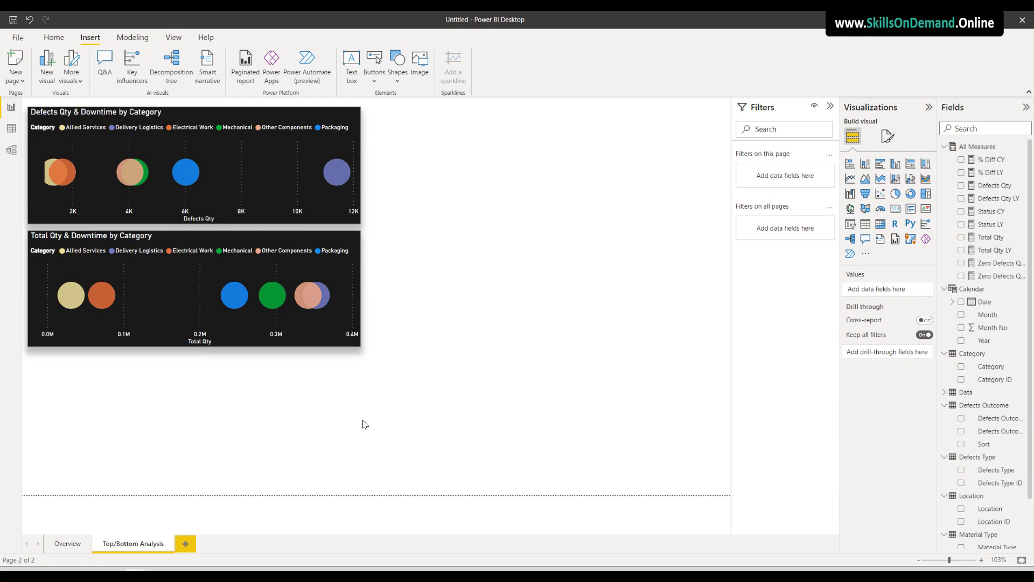
Insert a ribbon chart with Month on the X-axis, Defects Qty on the Y-axis, Defects Outcome as legend
{"action": "left_click", "coordinate": [927, 180]}
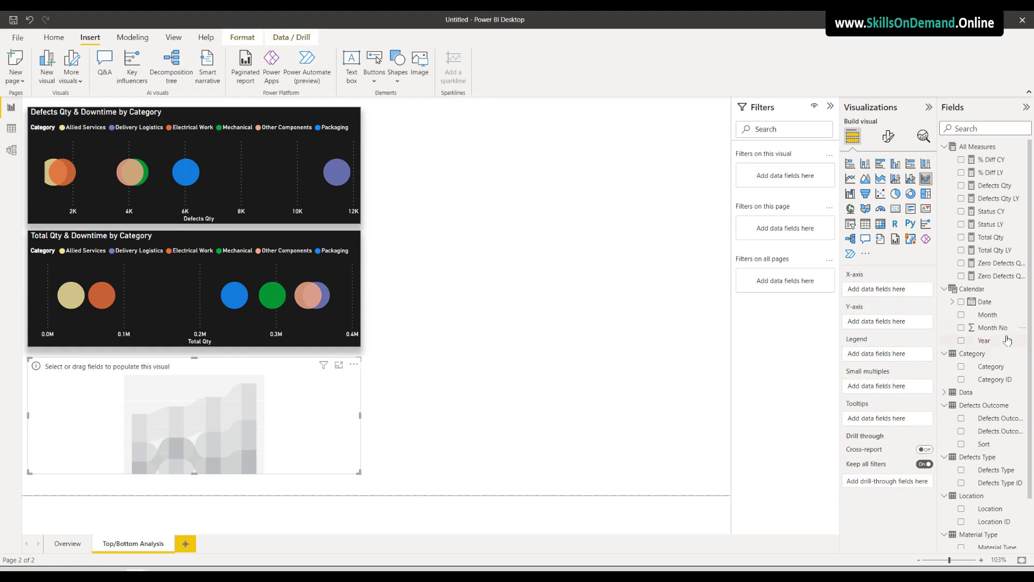
{"action": "left_click_drag", "start_coordinate": [990, 315], "coordinate": [906, 296]}
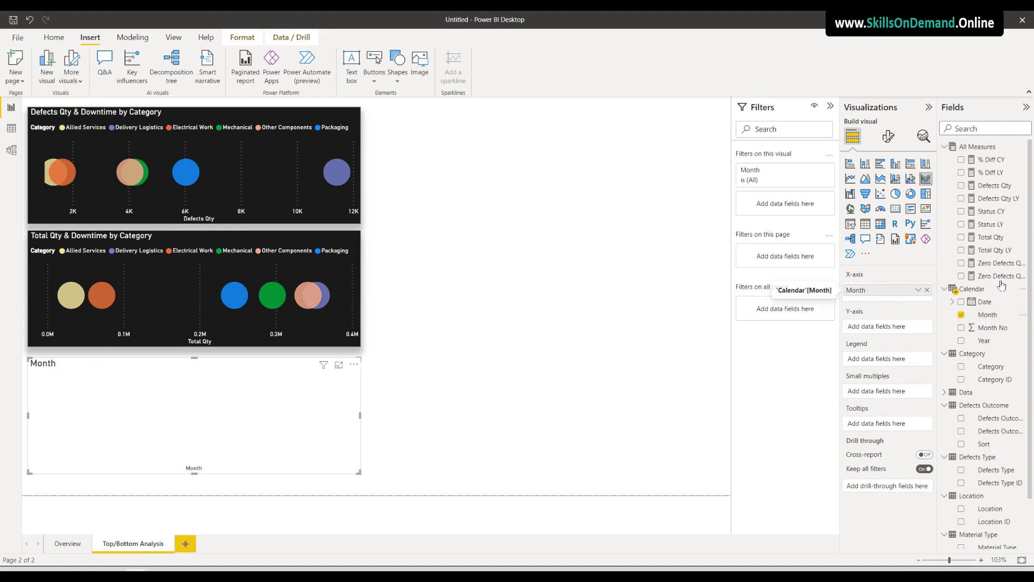
{"action": "left_click_drag", "start_coordinate": [1004, 187], "coordinate": [899, 330]}
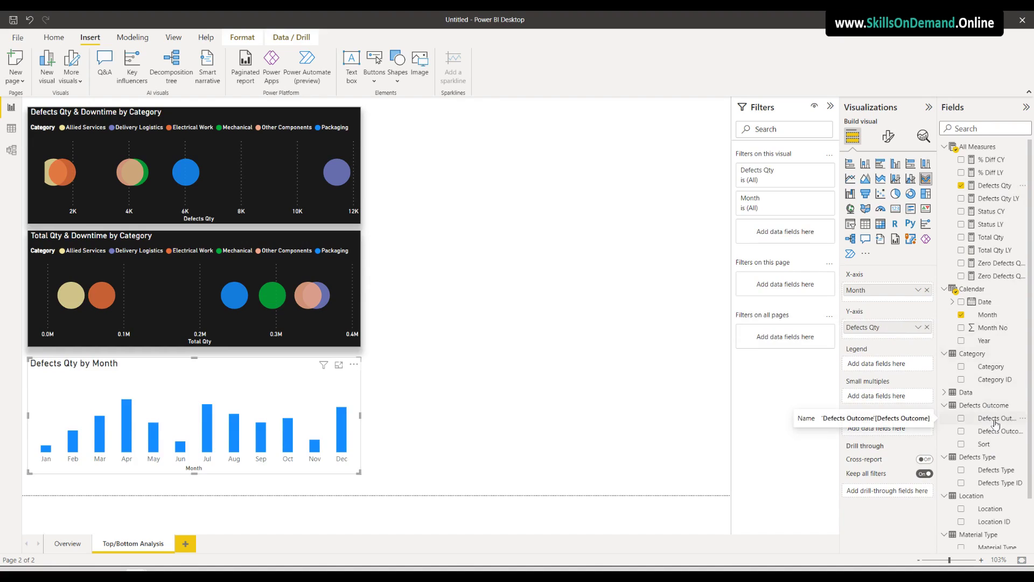
{"action": "left_click_drag", "start_coordinate": [996, 423], "coordinate": [895, 365]}
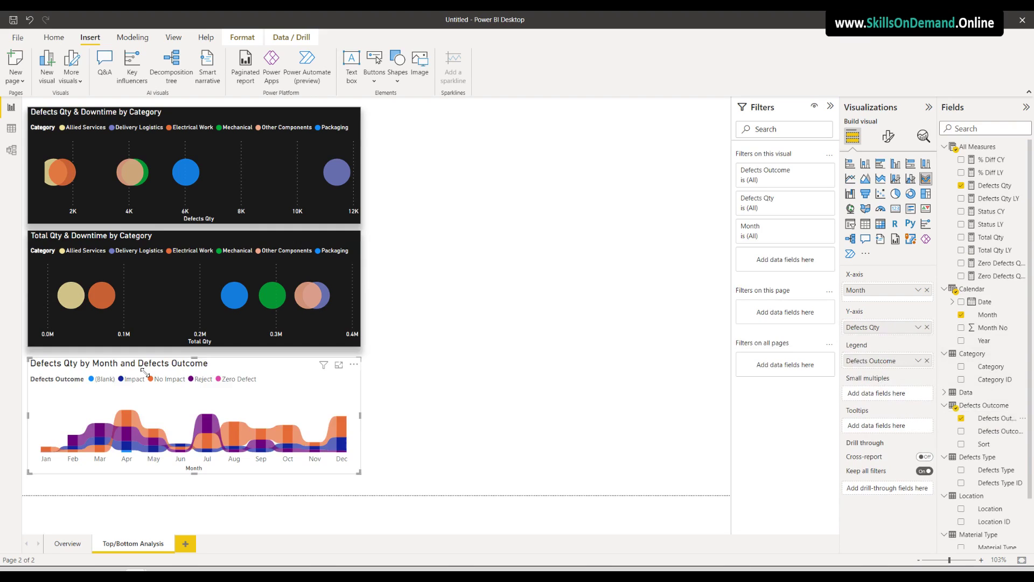
{"action": "left_click", "coordinate": [889, 138]}
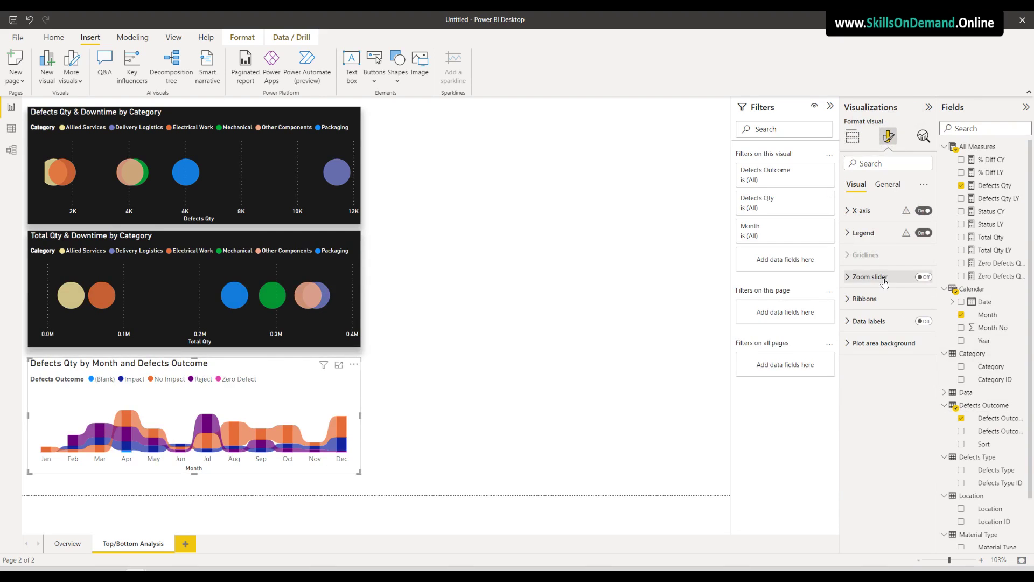
Turn on the ribbon chart's shadow with position Bottom
{"action": "left_click", "coordinate": [891, 189]}
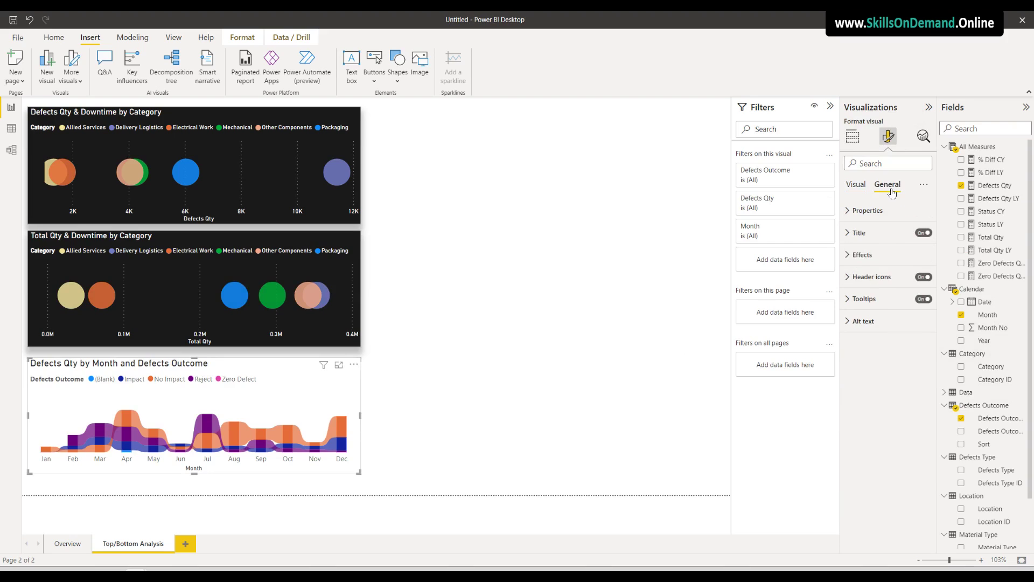
{"action": "left_click", "coordinate": [871, 260]}
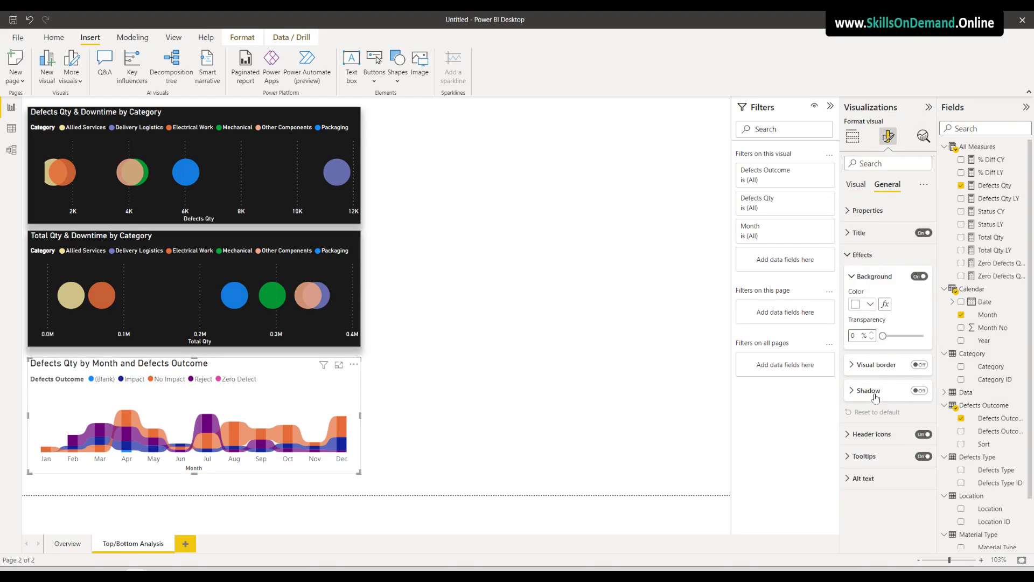
{"action": "left_click", "coordinate": [918, 392]}
{"action": "left_click", "coordinate": [876, 391]}
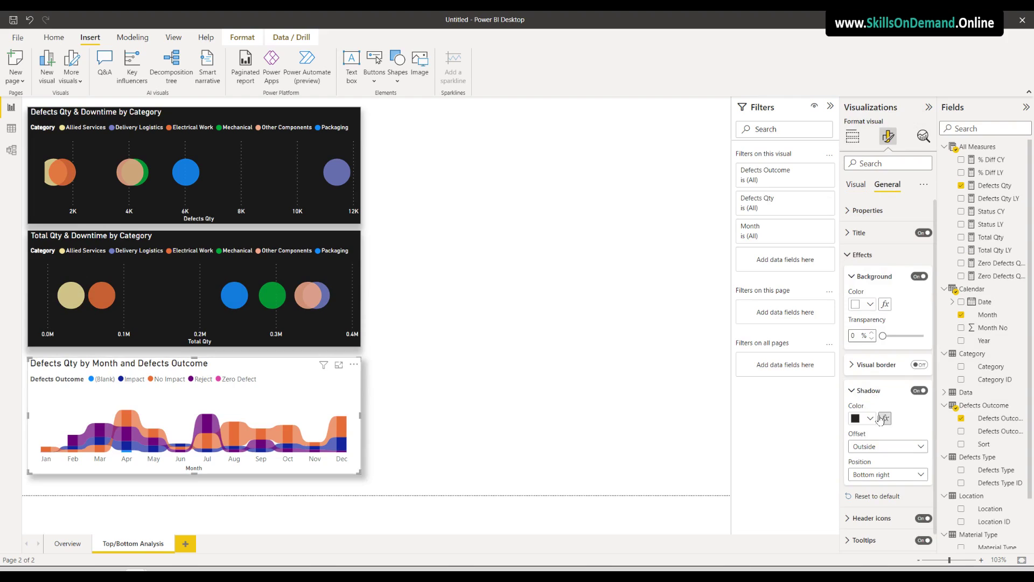
{"action": "left_click", "coordinate": [880, 476]}
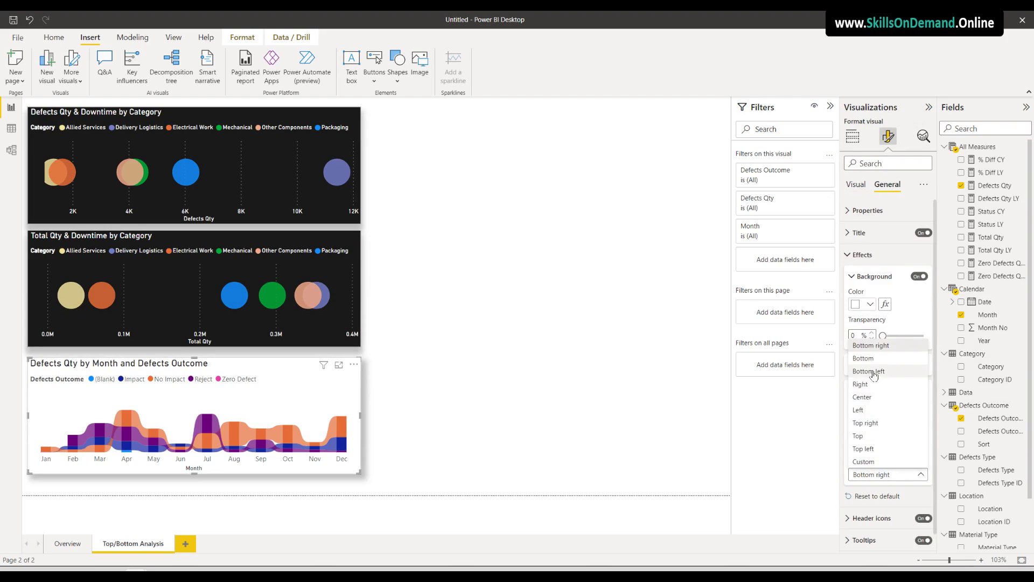
{"action": "left_click", "coordinate": [871, 346]}
Turn on the ribbon chart's visual border in black
{"action": "left_click", "coordinate": [888, 369]}
{"action": "left_click", "coordinate": [920, 364]}
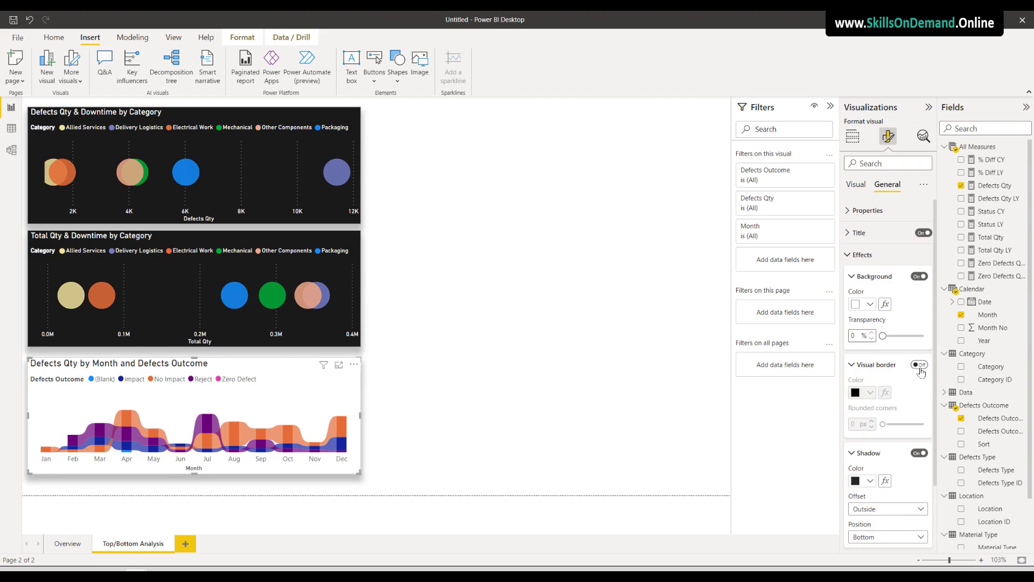
{"action": "left_click", "coordinate": [870, 392]}
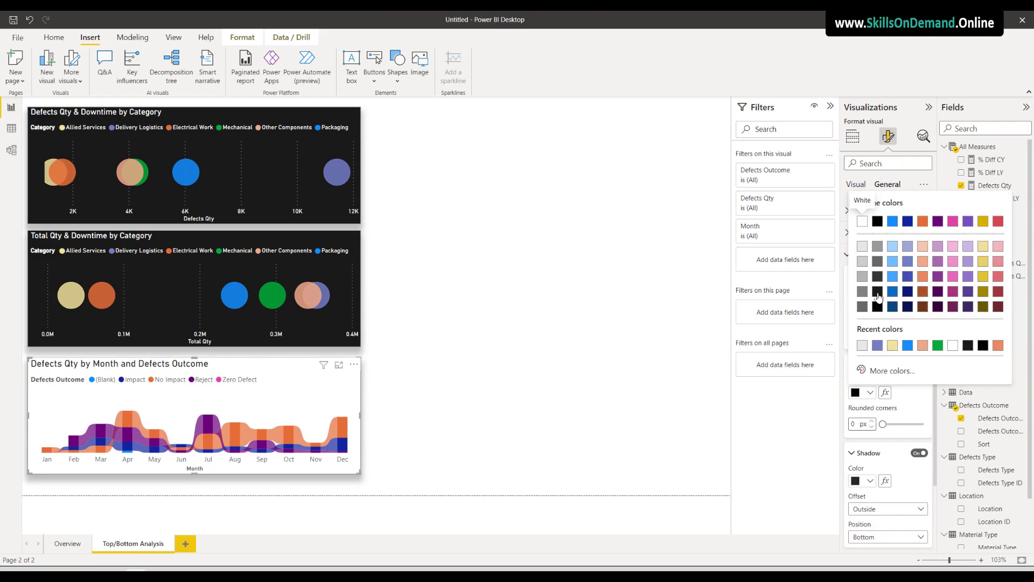
{"action": "left_click", "coordinate": [877, 291]}
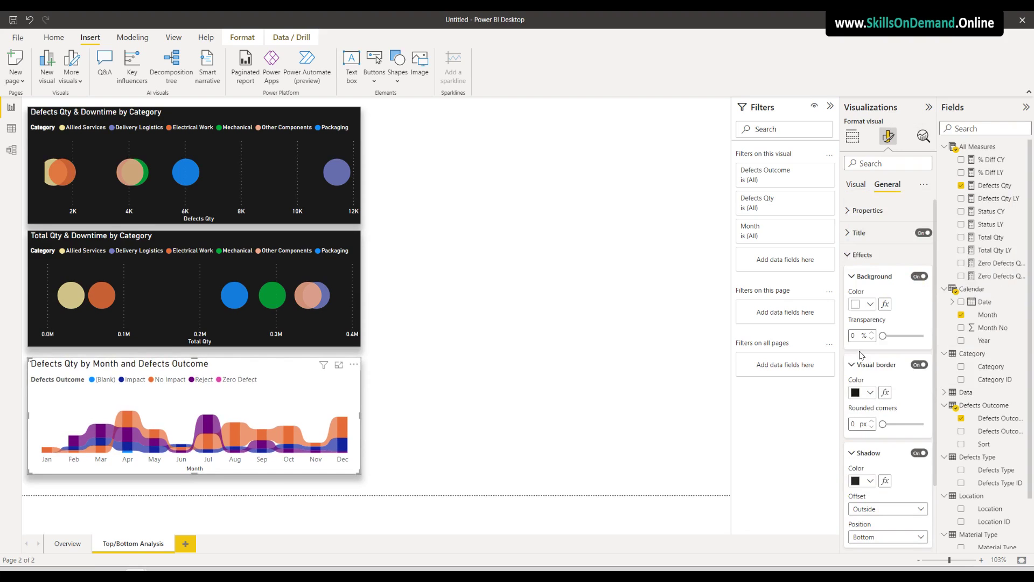
{"action": "left_click", "coordinate": [627, 433]}
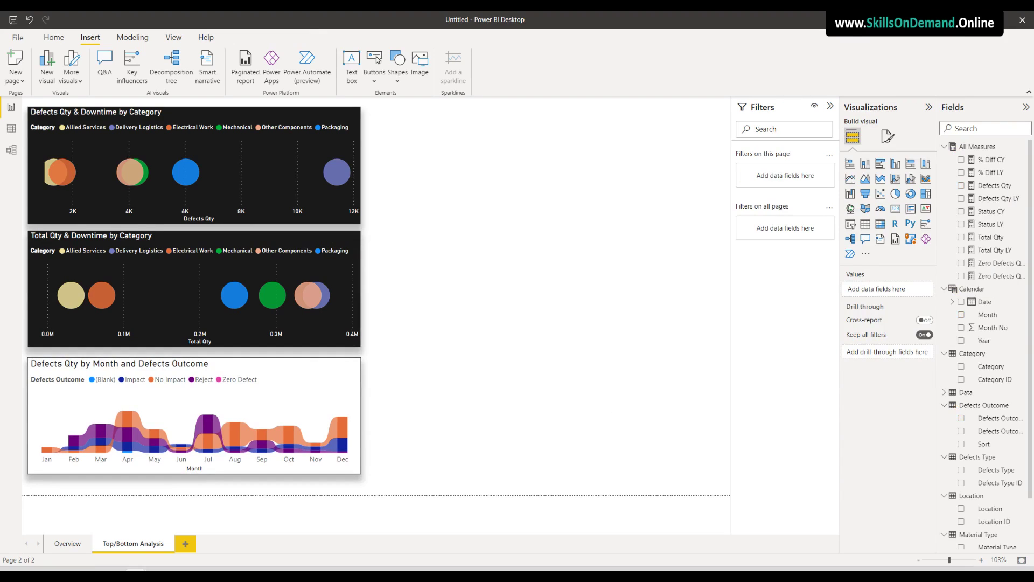
Turn on the ribbon chart's data labels with vertical orientation and DIN font
{"action": "left_click", "coordinate": [321, 462]}
{"action": "left_click", "coordinate": [303, 467]}
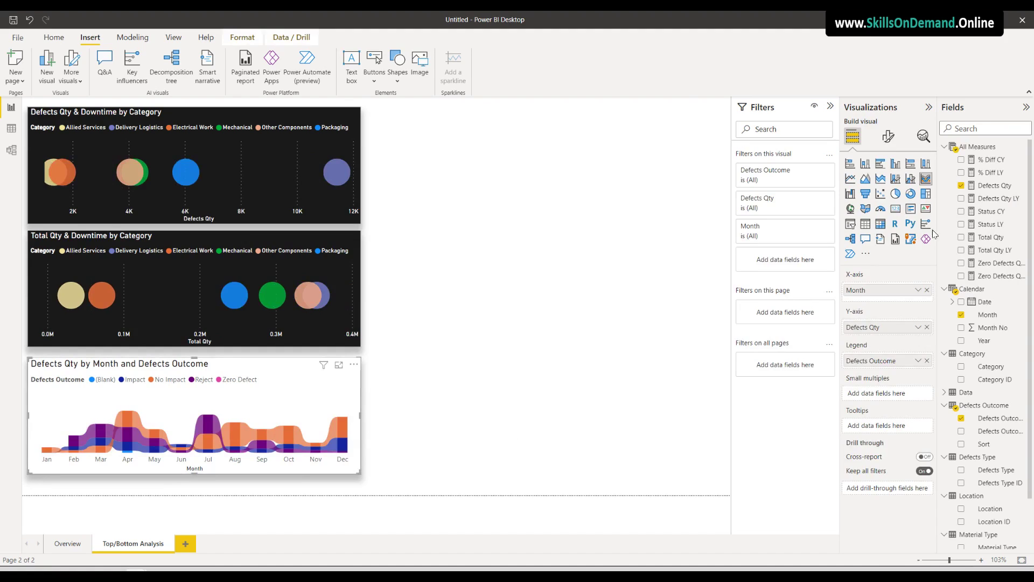
{"action": "left_click", "coordinate": [888, 137]}
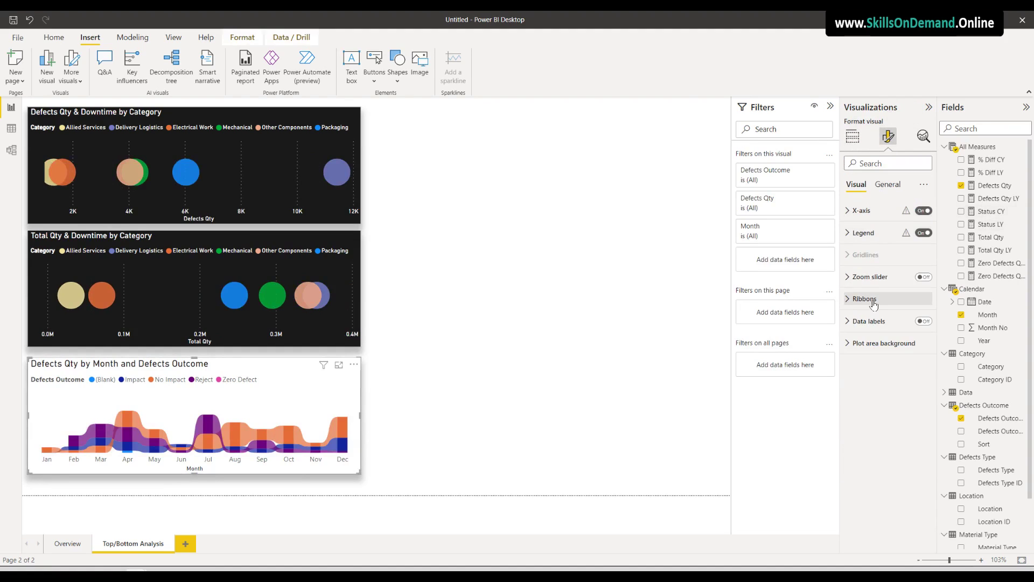
{"action": "left_click", "coordinate": [867, 321]}
{"action": "left_click", "coordinate": [923, 322]}
{"action": "left_click", "coordinate": [874, 468]}
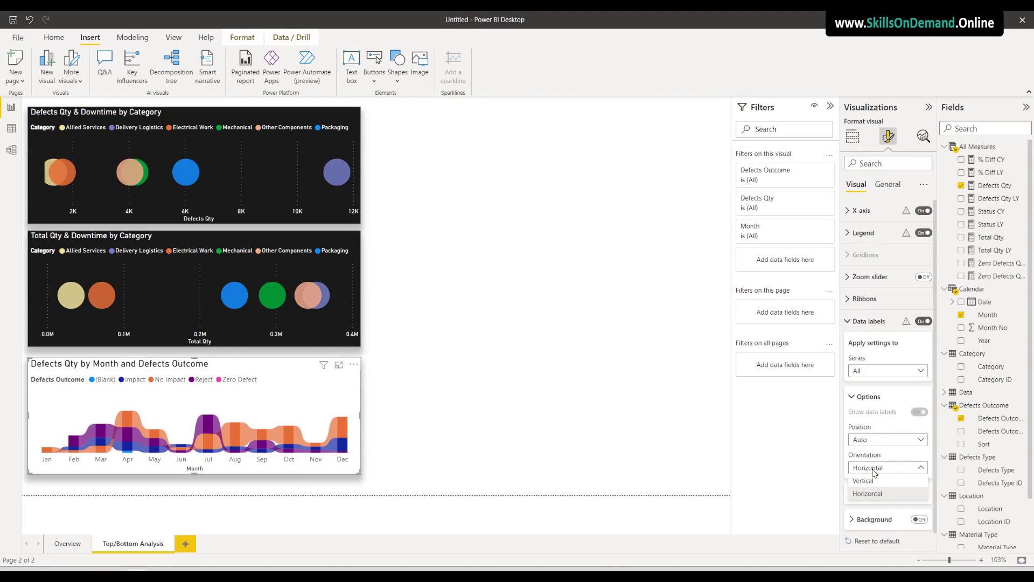
{"action": "left_click", "coordinate": [864, 481]}
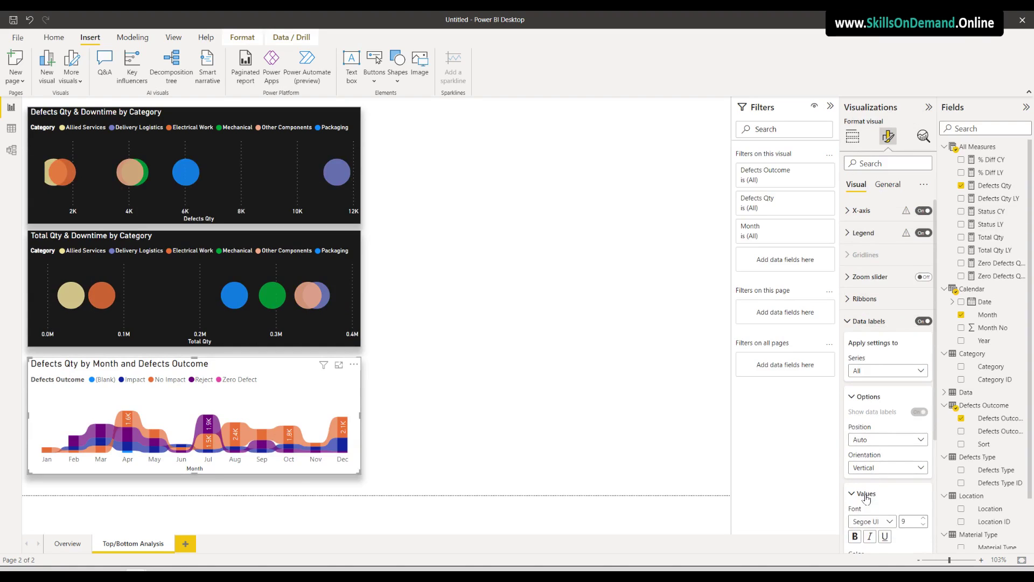
{"action": "left_click", "coordinate": [886, 522]}
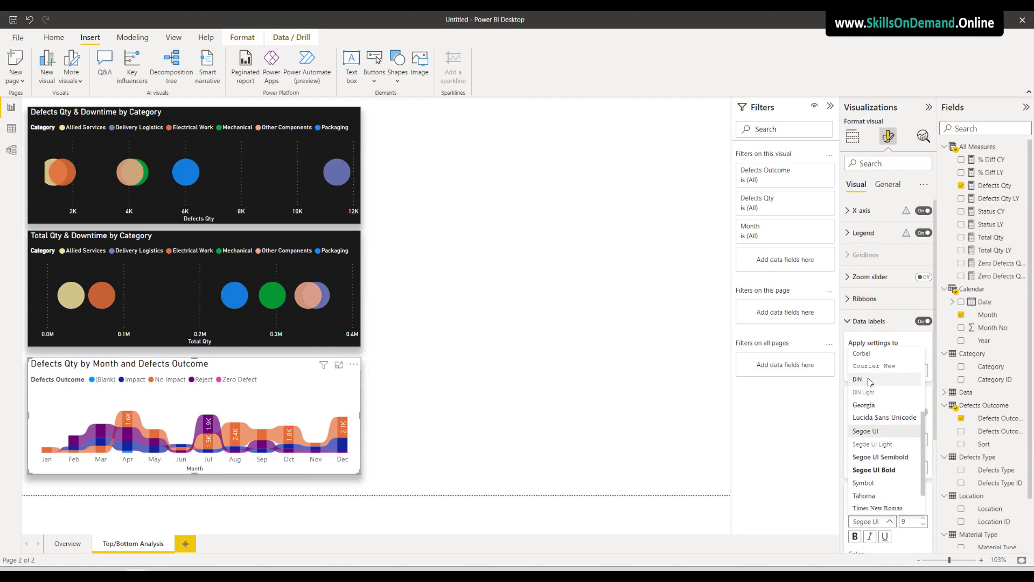
{"action": "left_click", "coordinate": [868, 381]}
{"action": "scroll", "coordinate": [913, 474], "scroll_direction": "down", "scroll_amount": 3}
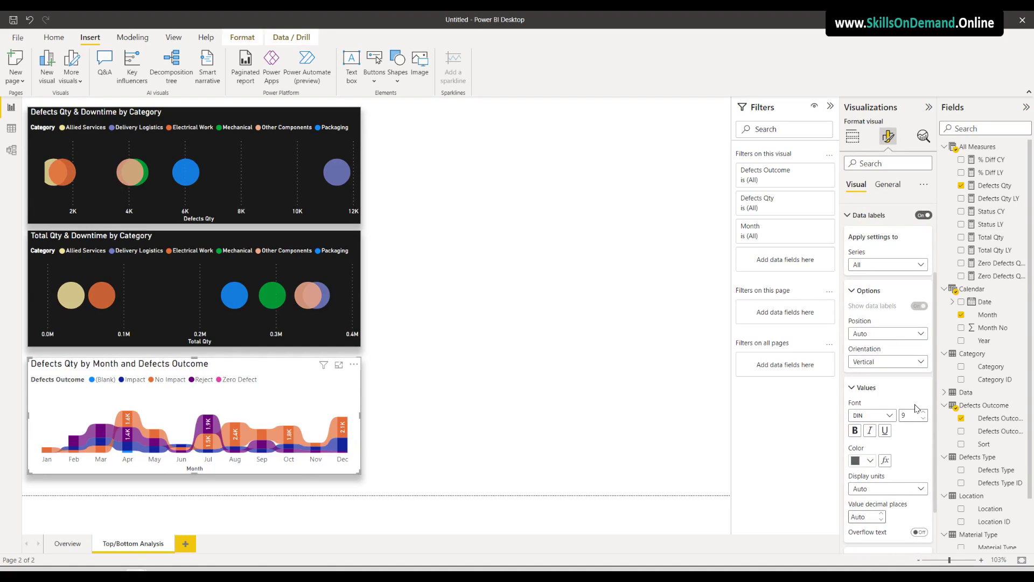
{"action": "scroll", "coordinate": [917, 431], "scroll_direction": "down", "scroll_amount": 2}
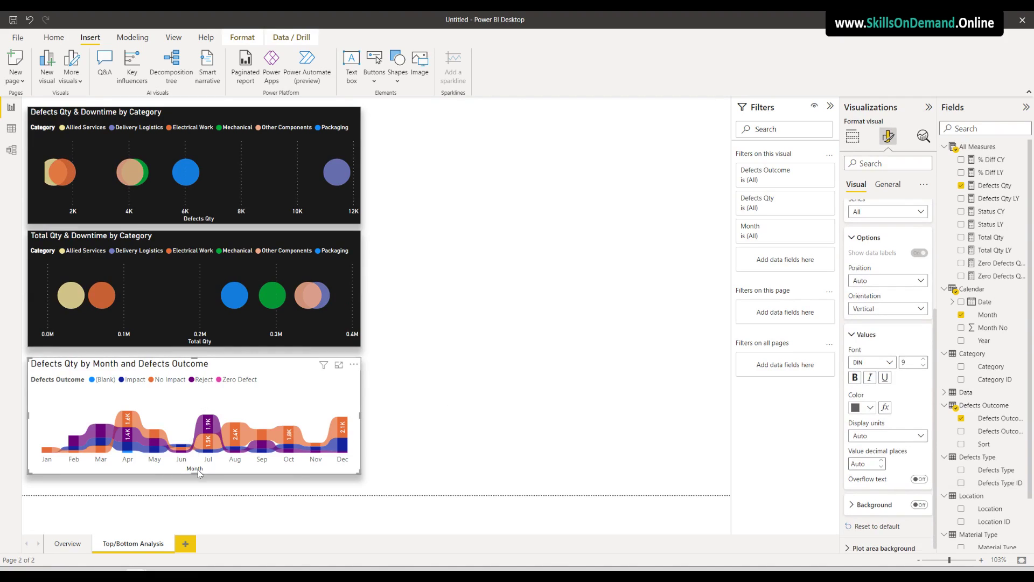
Make the ribbon chart taller by extending its top and bottom edges
{"action": "left_click_drag", "start_coordinate": [192, 472], "coordinate": [194, 490]}
{"action": "left_click_drag", "start_coordinate": [197, 357], "coordinate": [195, 353]}
{"action": "left_click", "coordinate": [478, 457]}
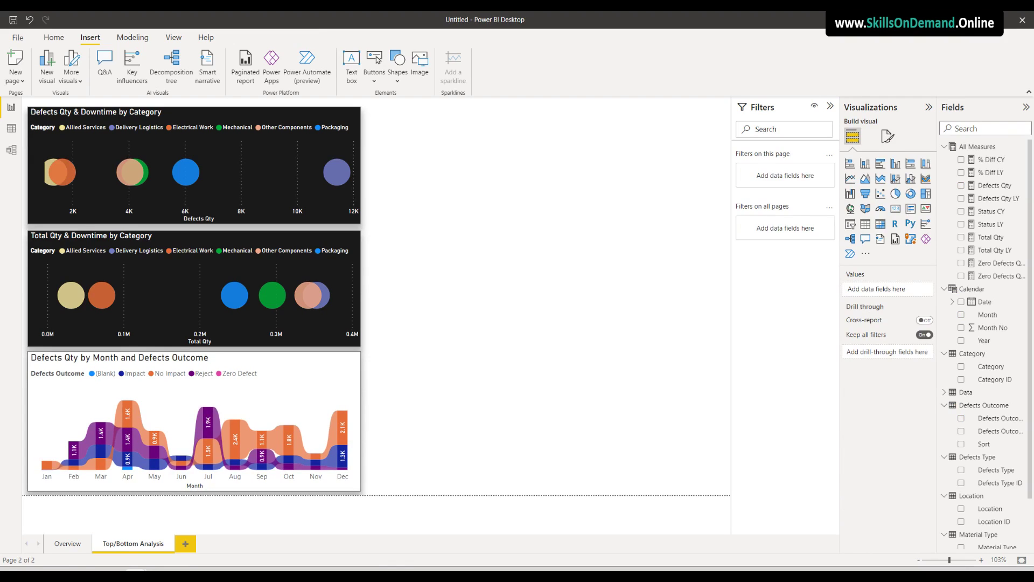
{"action": "left_click", "coordinate": [231, 486]}
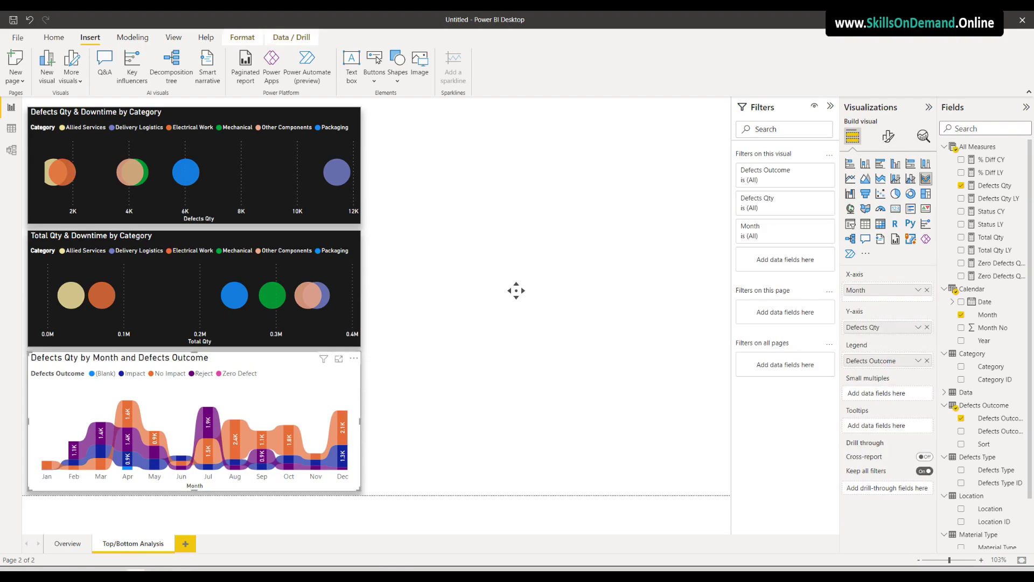
Change the ribbon chart title to 'Monthly Count - Defects Outcome' with 12 pt font size
{"action": "left_click", "coordinate": [889, 137]}
{"action": "left_click", "coordinate": [887, 185]}
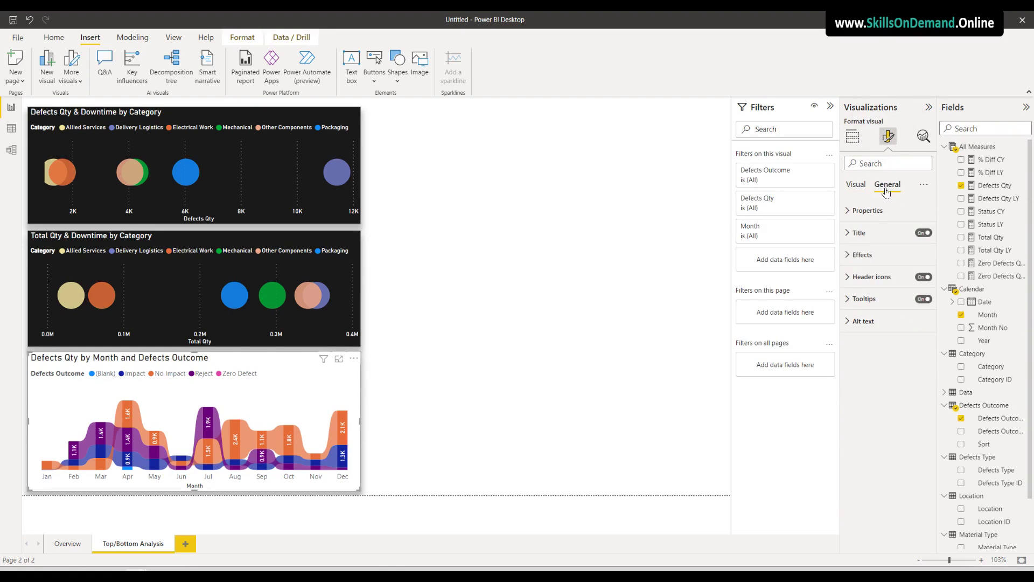
{"action": "left_click", "coordinate": [860, 233]}
{"action": "left_click", "coordinate": [876, 262]}
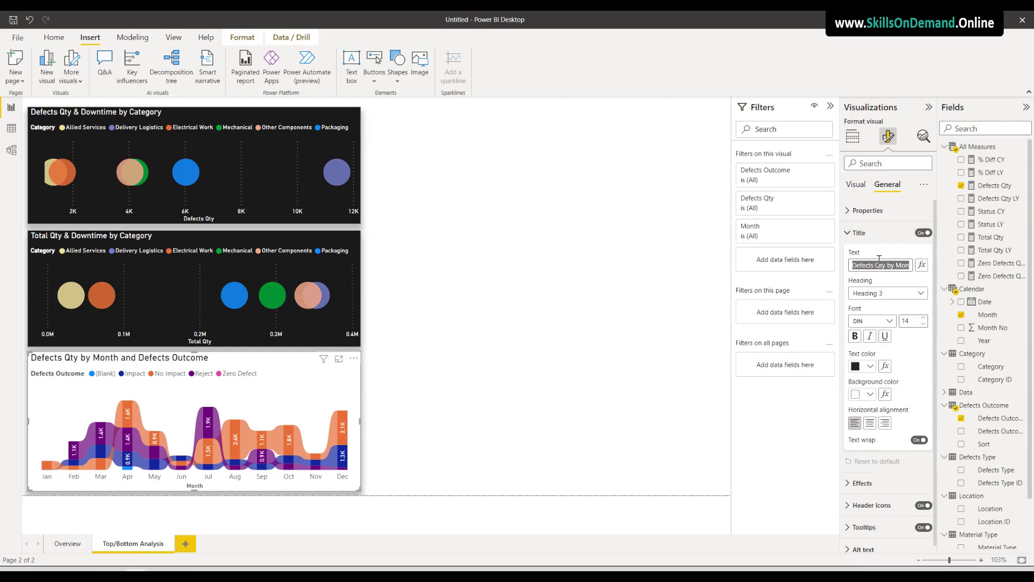
{"action": "type", "text": "Monthly Count"}
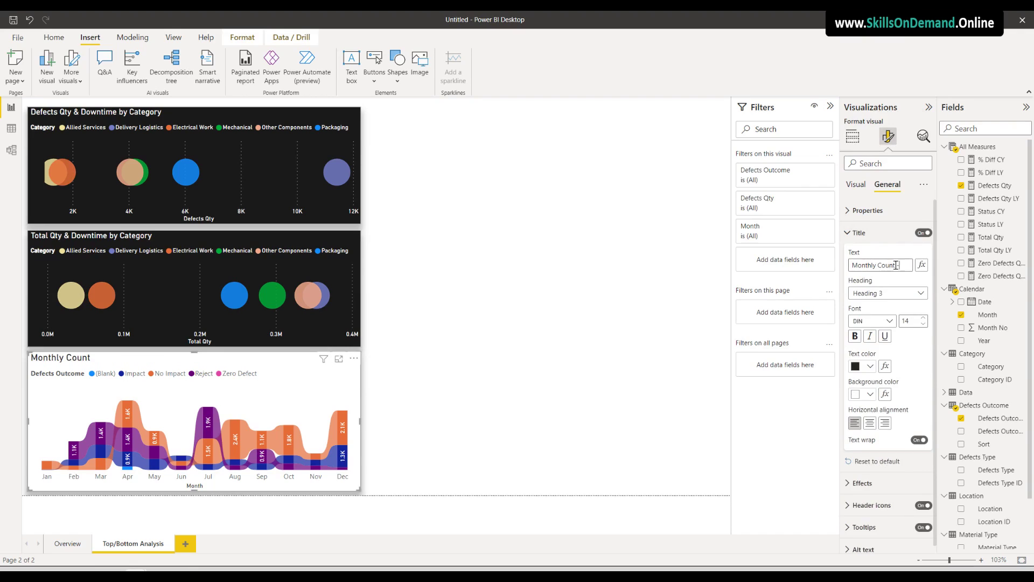
{"action": "type", "text": " - Defects Outcome"}
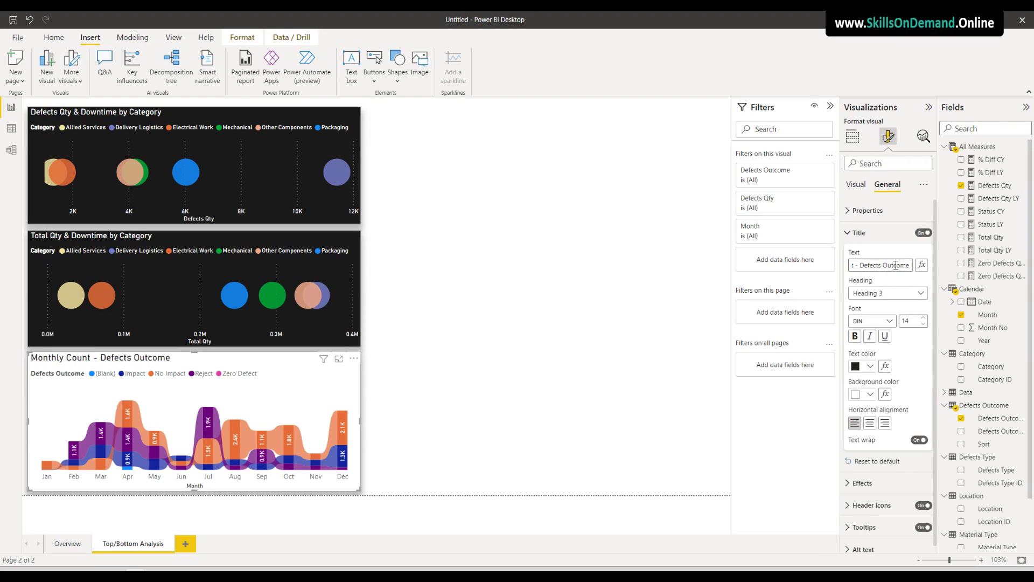
{"action": "left_click", "coordinate": [924, 324]}
{"action": "left_click", "coordinate": [924, 324]}
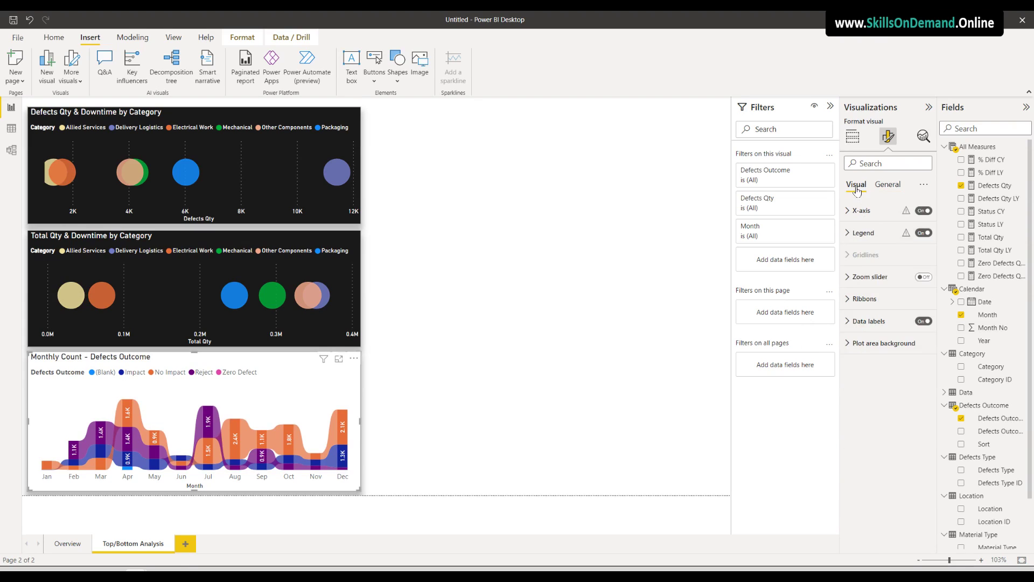
Set the ribbon chart's X-axis month labels to the DIN font
{"action": "left_click", "coordinate": [862, 210]}
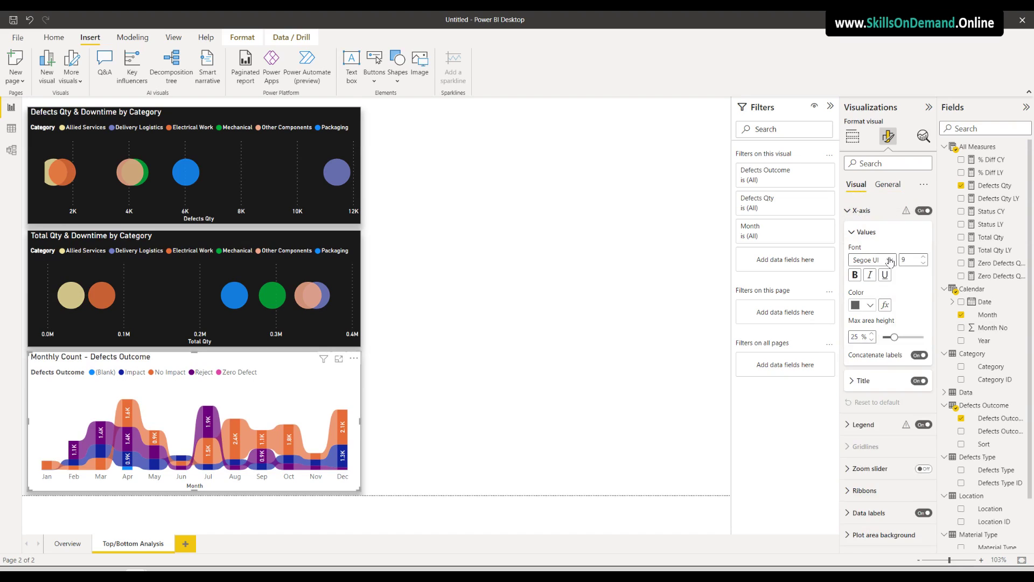
{"action": "left_click", "coordinate": [889, 261]}
{"action": "left_click", "coordinate": [861, 299]}
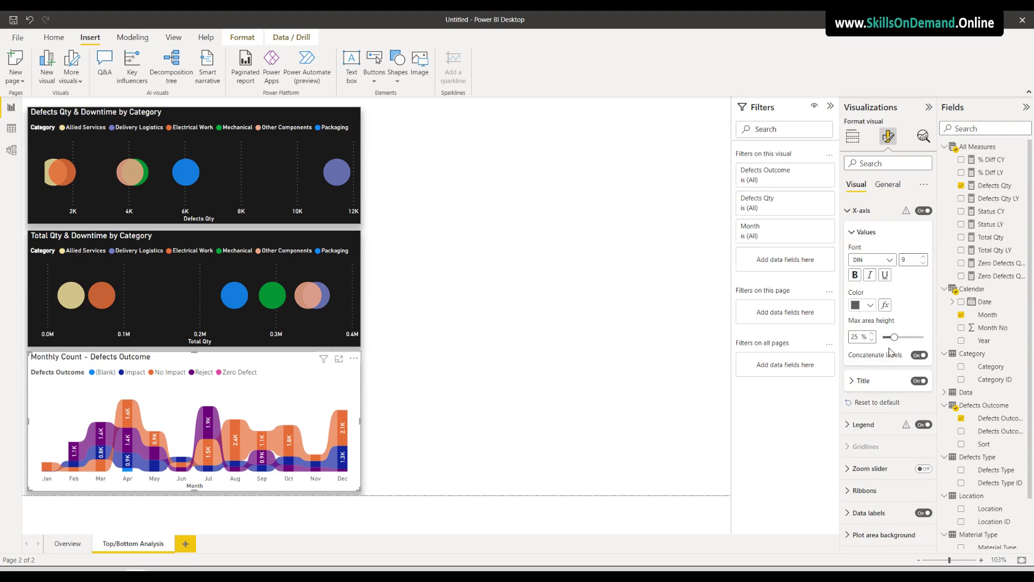
{"action": "left_click", "coordinate": [872, 386]}
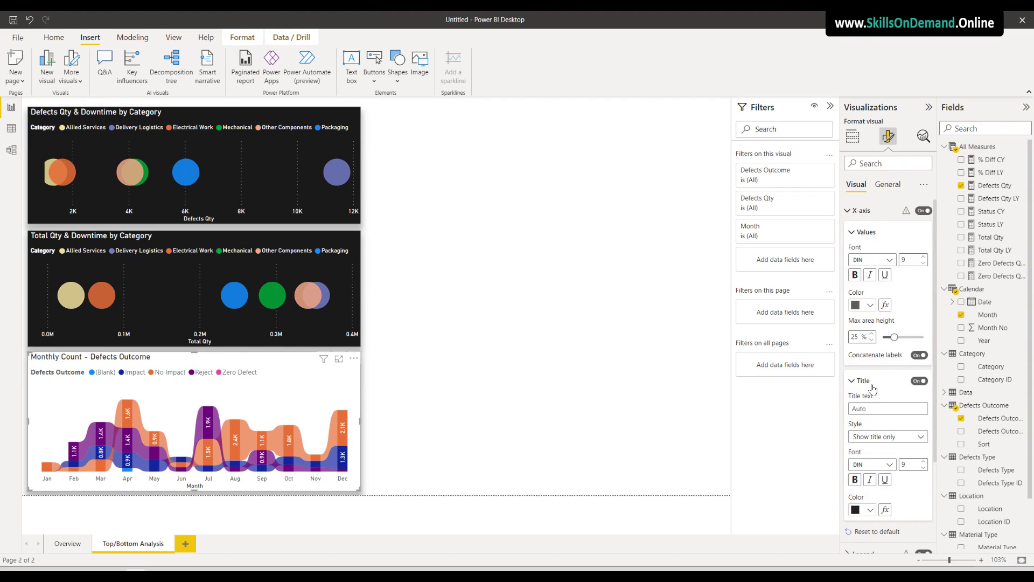
{"action": "scroll", "coordinate": [885, 420], "scroll_direction": "down", "scroll_amount": 1}
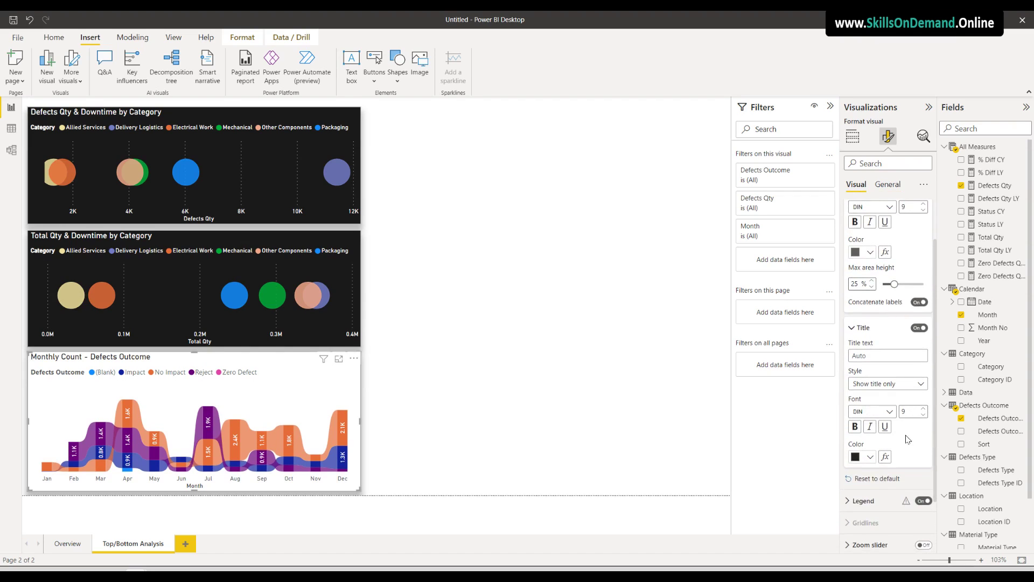
{"action": "scroll", "coordinate": [886, 421], "scroll_direction": "down", "scroll_amount": 1}
Set the ribbon chart's legend text to the DIN font
{"action": "left_click", "coordinate": [880, 431]}
{"action": "scroll", "coordinate": [881, 426], "scroll_direction": "down", "scroll_amount": 2}
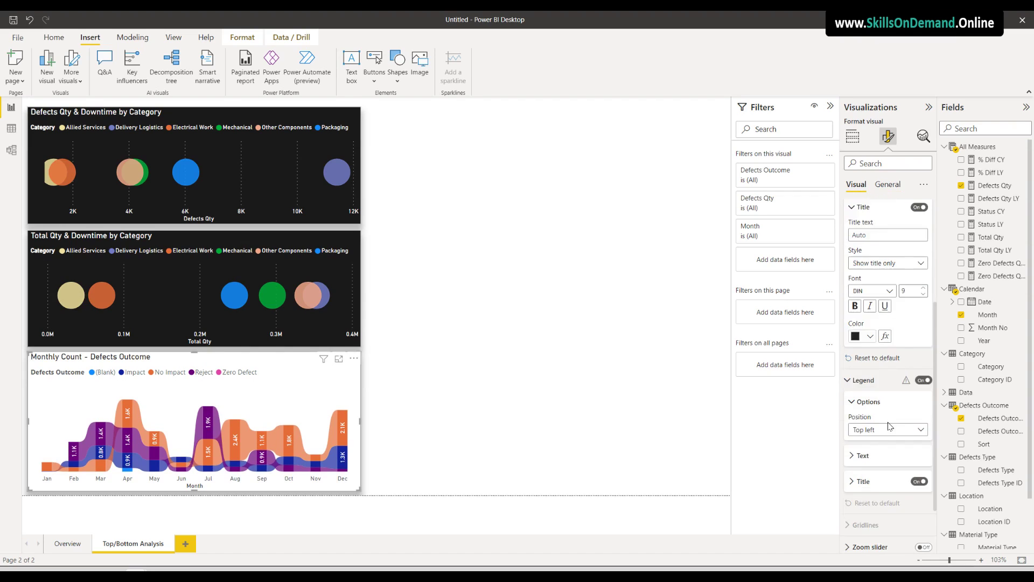
{"action": "left_click", "coordinate": [863, 385]}
{"action": "scroll", "coordinate": [870, 388], "scroll_direction": "down", "scroll_amount": 1}
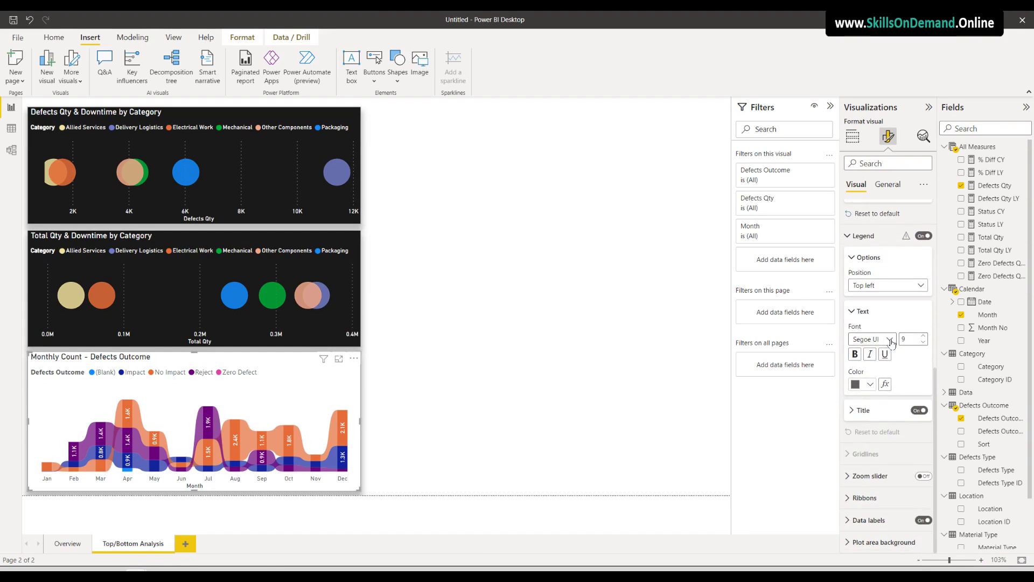
{"action": "left_click", "coordinate": [884, 340]}
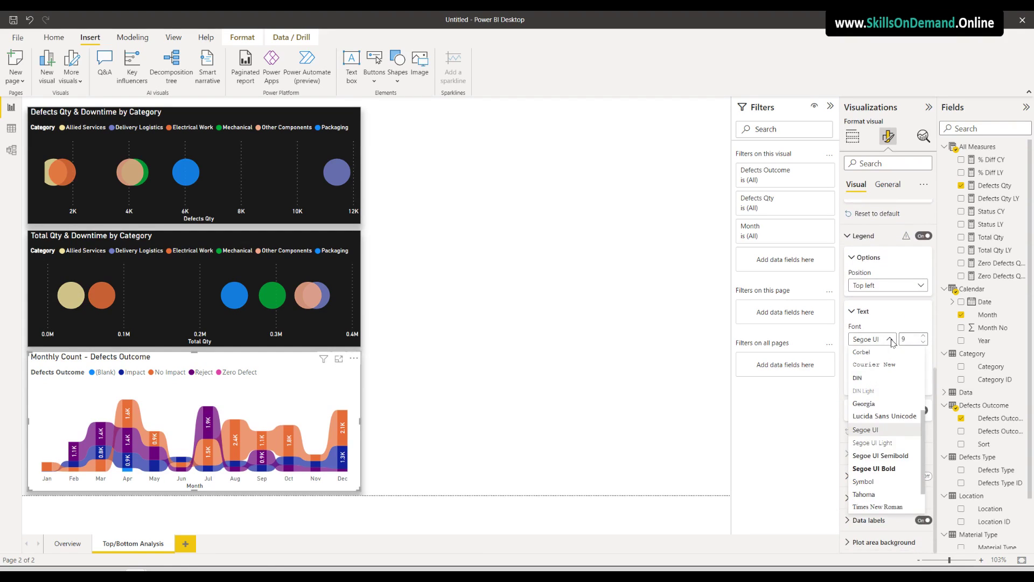
{"action": "left_click", "coordinate": [900, 387]}
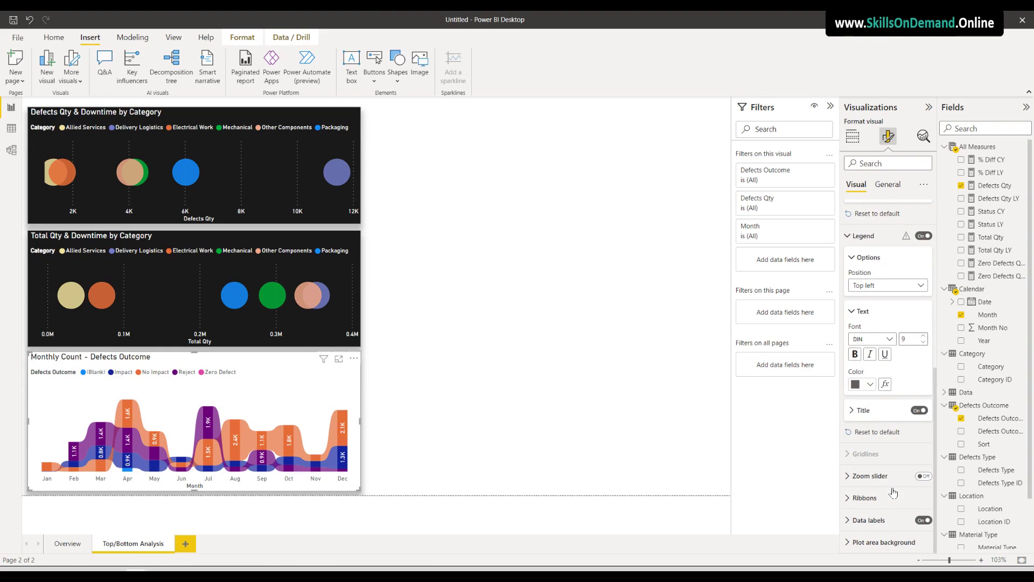
Review the data label value settings, then reselect the ribbon chart
{"action": "left_click", "coordinate": [889, 519]}
{"action": "scroll", "coordinate": [886, 485], "scroll_direction": "down", "scroll_amount": 4}
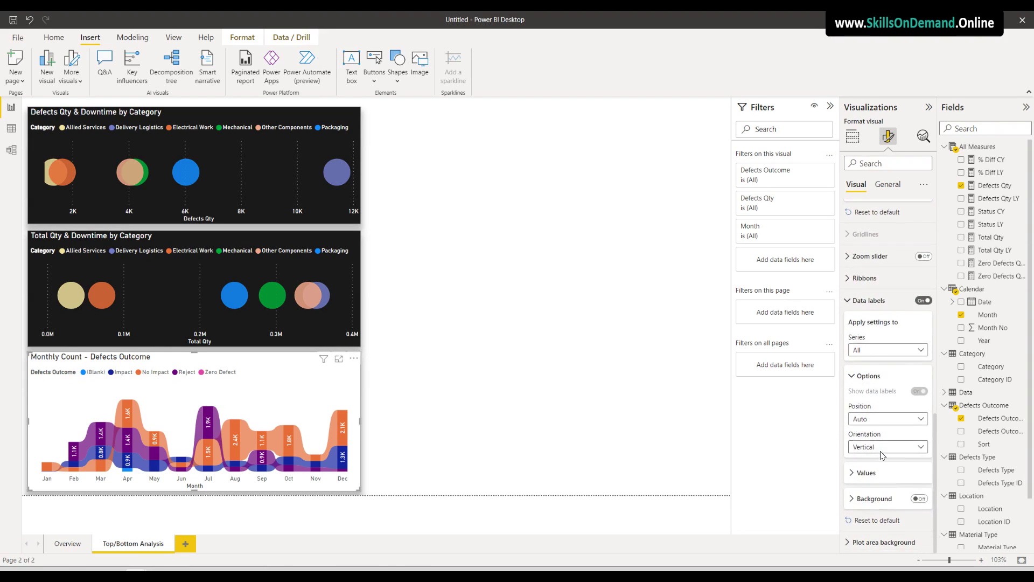
{"action": "left_click", "coordinate": [877, 472]}
{"action": "scroll", "coordinate": [886, 468], "scroll_direction": "down", "scroll_amount": 3}
{"action": "scroll", "coordinate": [888, 469], "scroll_direction": "down", "scroll_amount": 1}
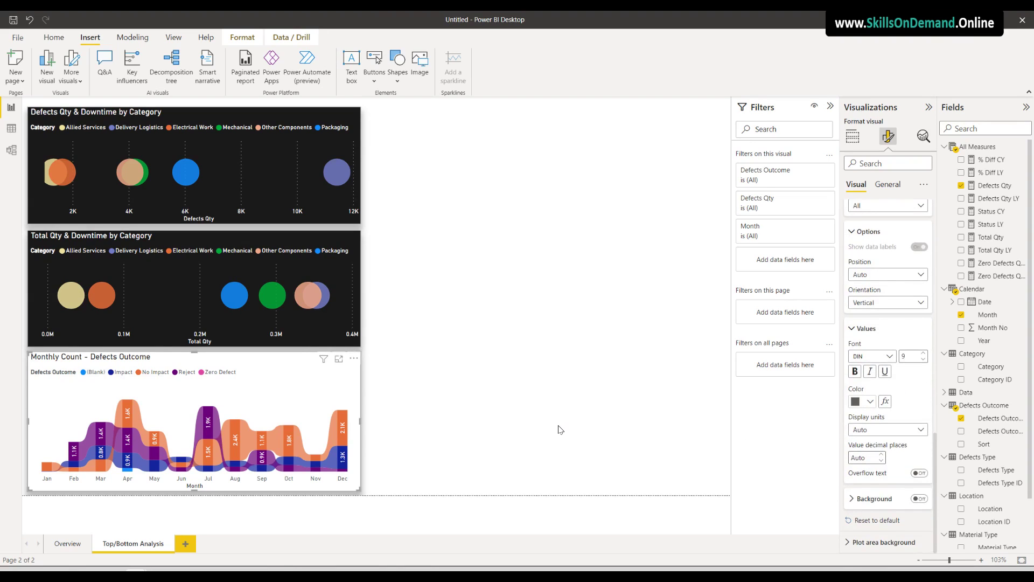
{"action": "left_click", "coordinate": [889, 184]}
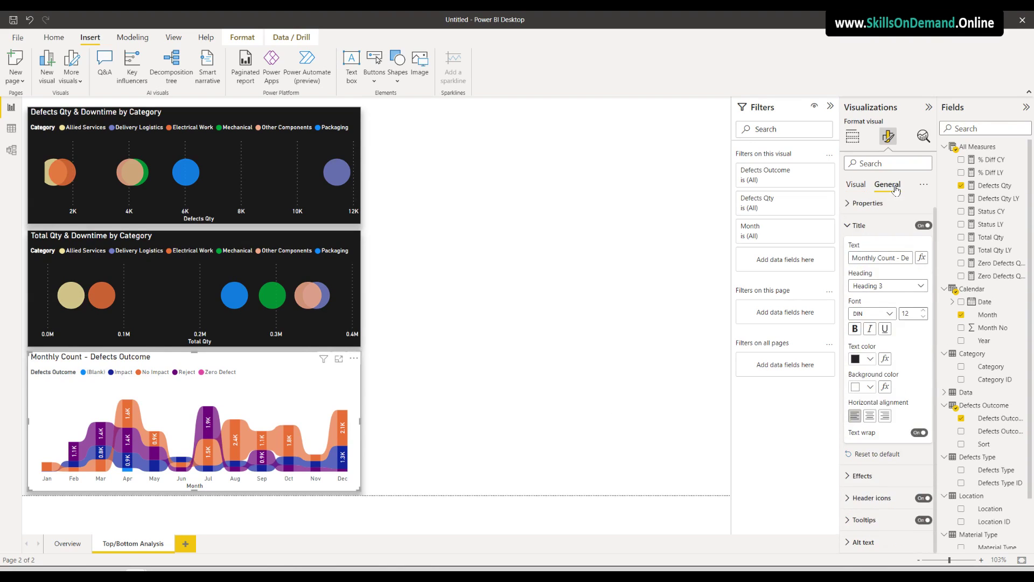
{"action": "left_click", "coordinate": [527, 290]}
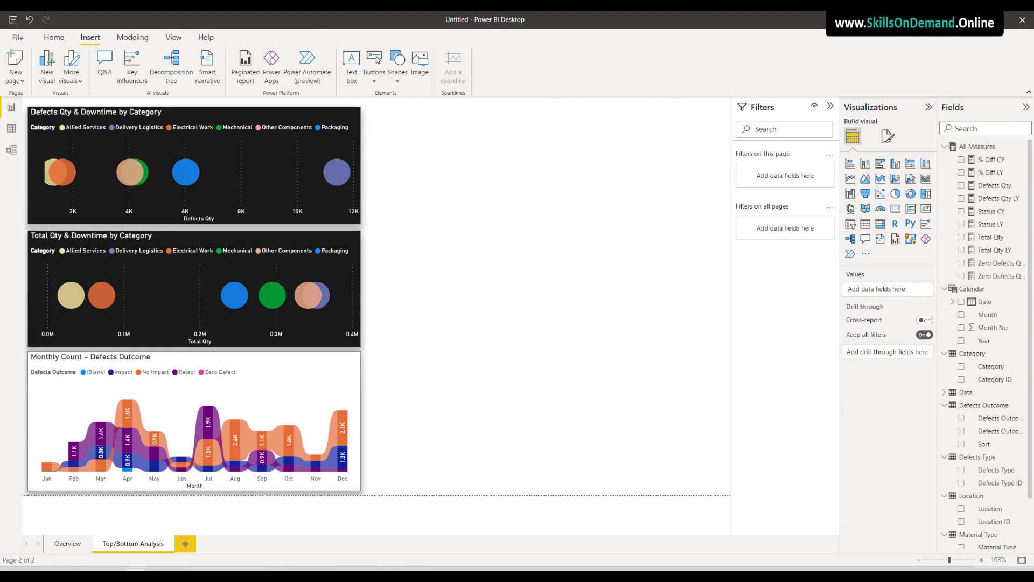
{"action": "left_click", "coordinate": [194, 420]}
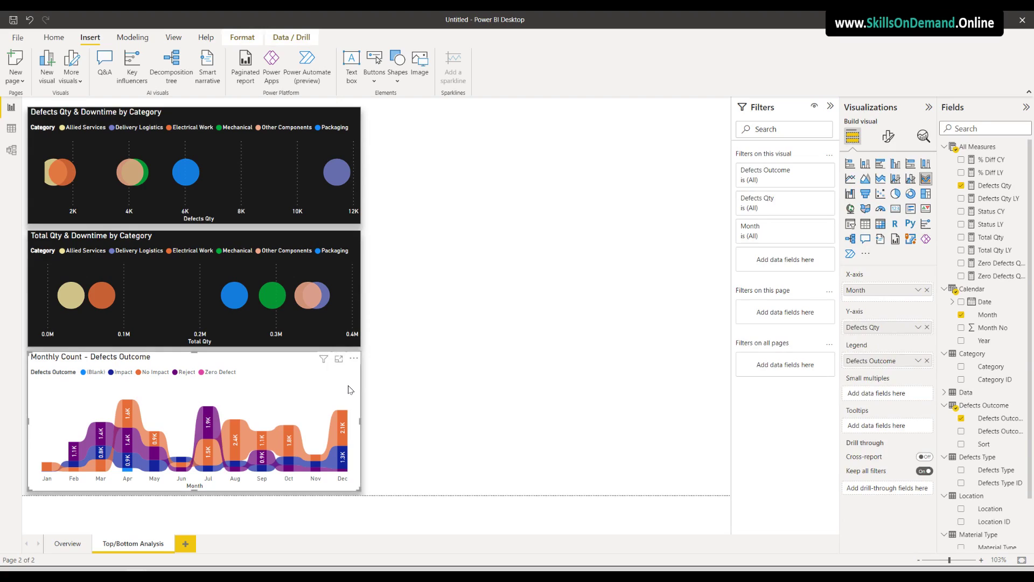
In the Filters pane, include all Defects Outcome values except (Blank)
{"action": "left_click", "coordinate": [814, 200]}
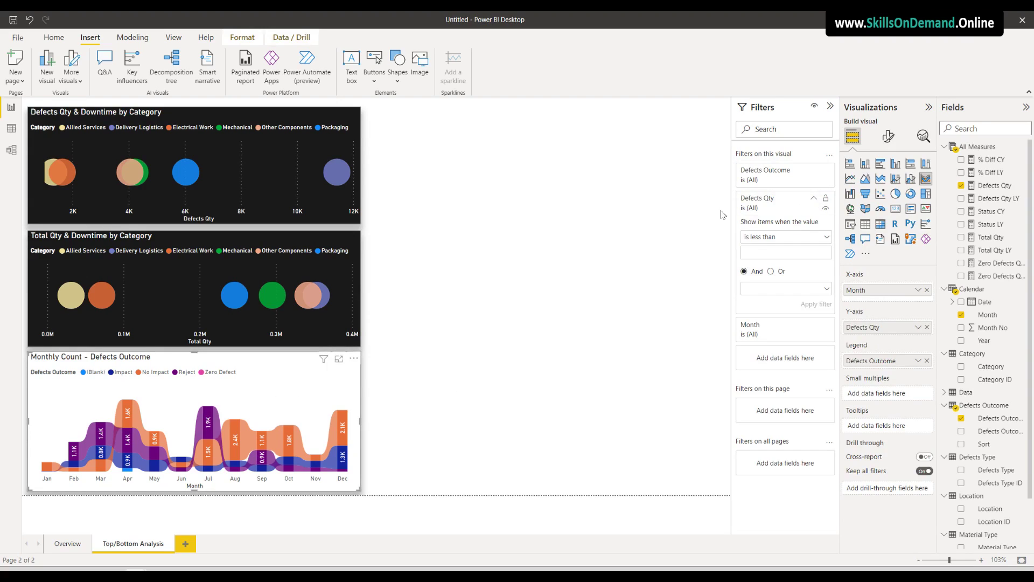
{"action": "left_click", "coordinate": [814, 174]}
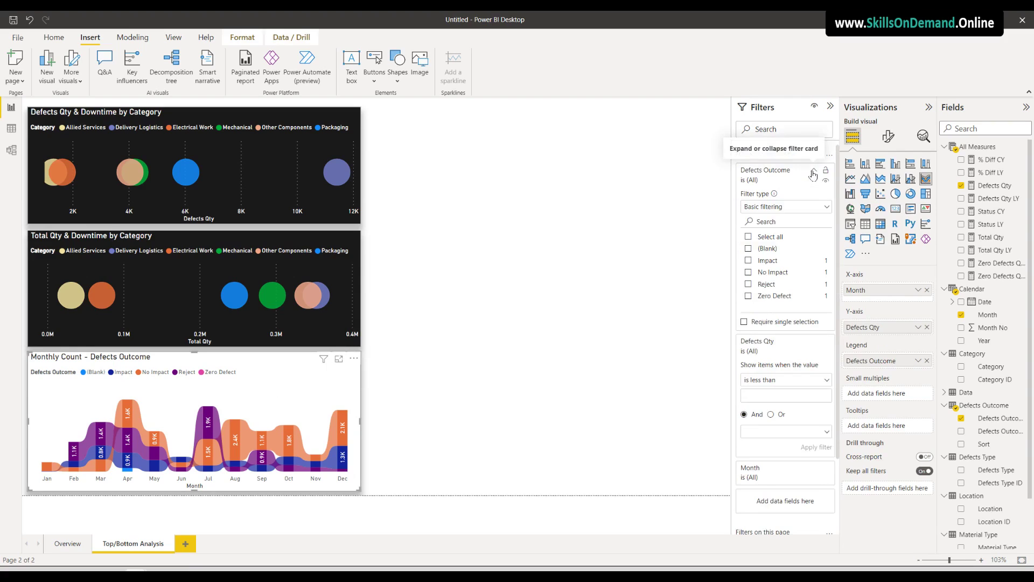
{"action": "left_click", "coordinate": [754, 237]}
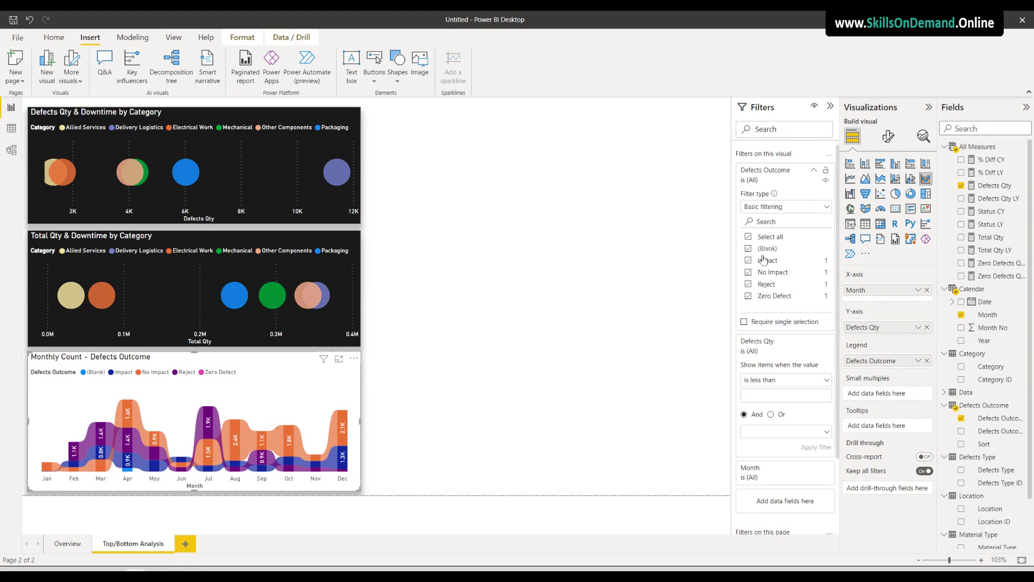
{"action": "left_click", "coordinate": [749, 249]}
{"action": "left_click", "coordinate": [398, 413]}
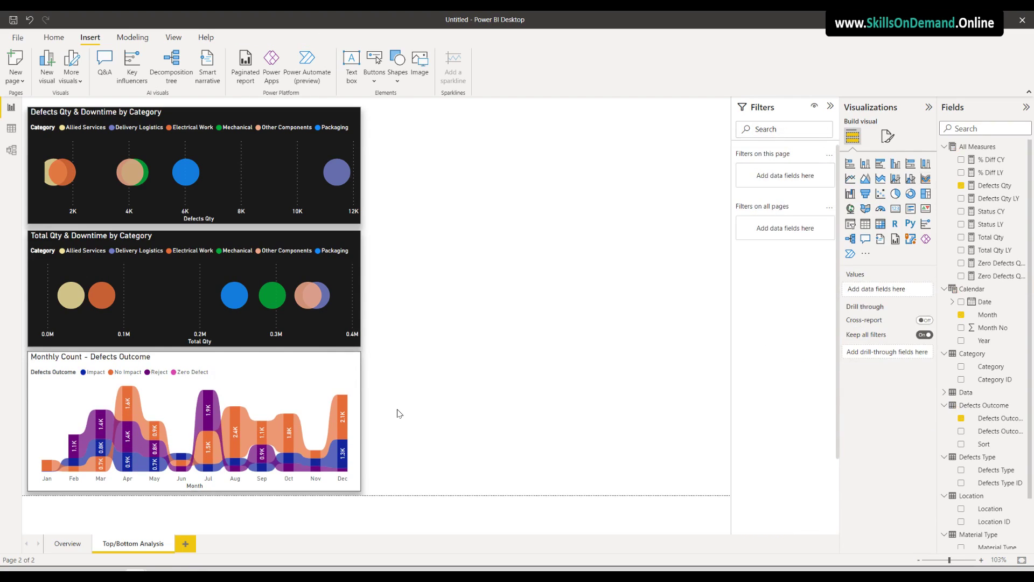
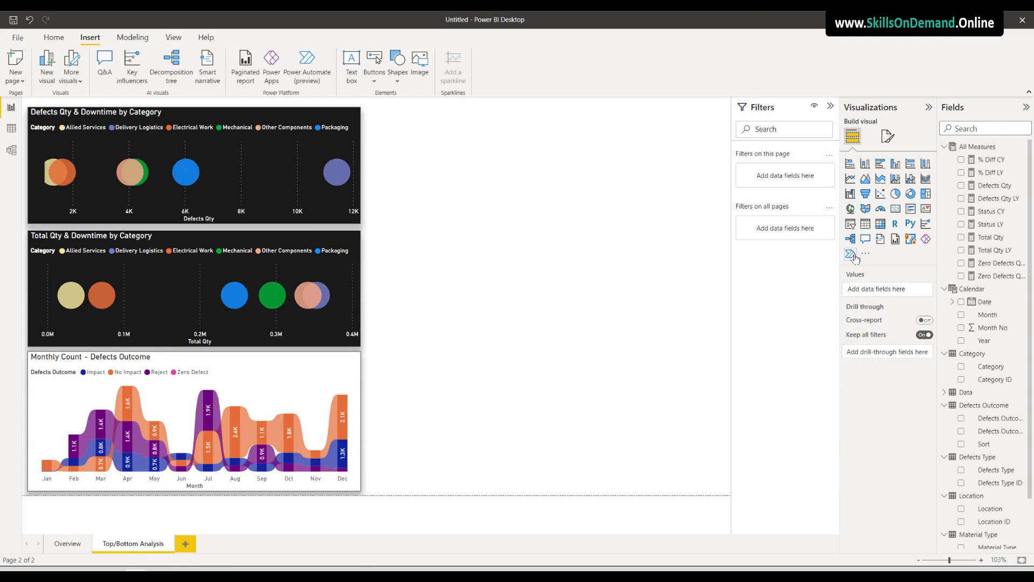
Insert a matrix with Material Type in Rows and Total Qty as a value
{"action": "left_click", "coordinate": [881, 224]}
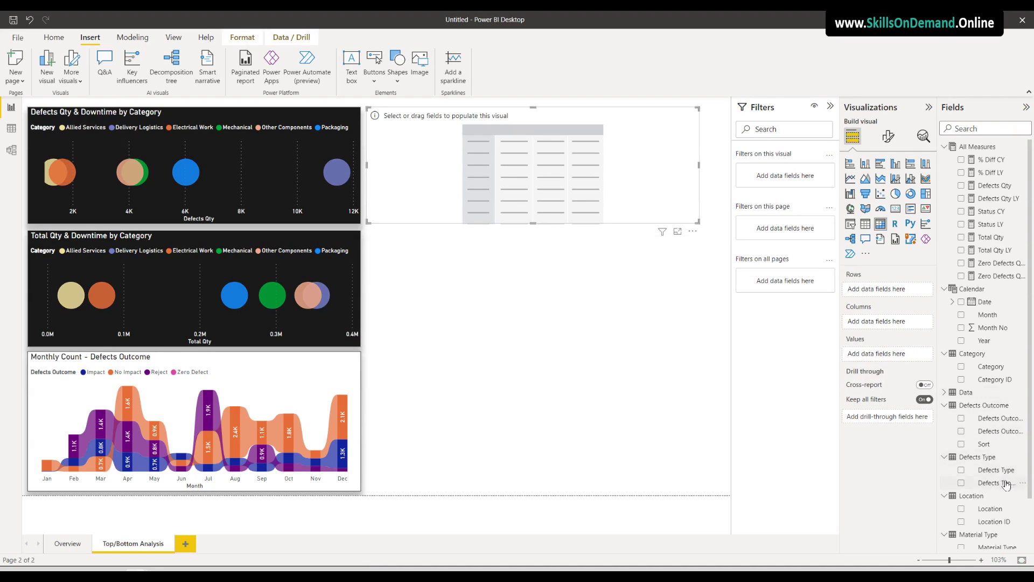
{"action": "scroll", "coordinate": [1005, 485], "scroll_direction": "down", "scroll_amount": 2}
{"action": "left_click_drag", "start_coordinate": [998, 490], "coordinate": [896, 322]}
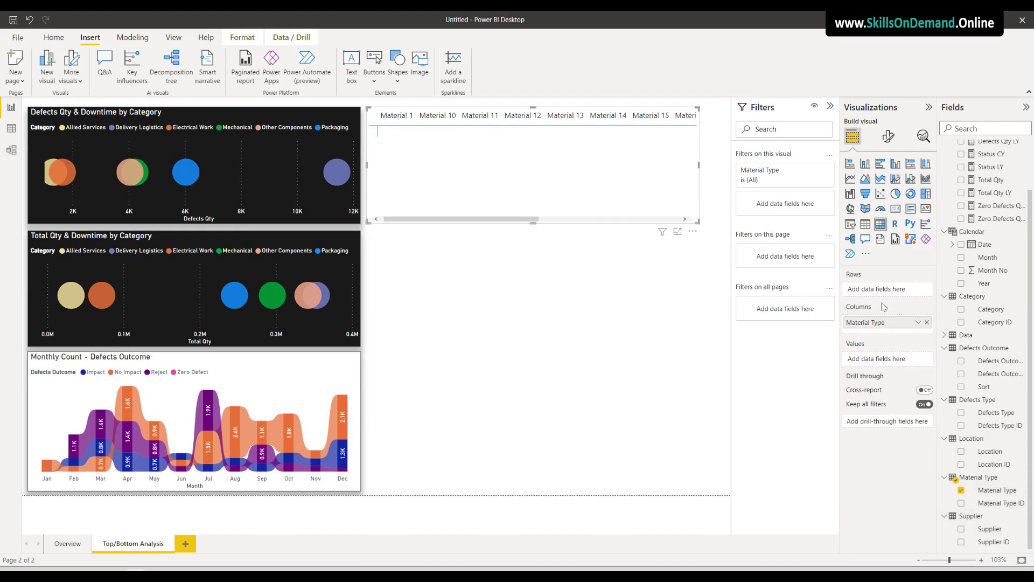
{"action": "left_click_drag", "start_coordinate": [887, 289], "coordinate": [887, 291]}
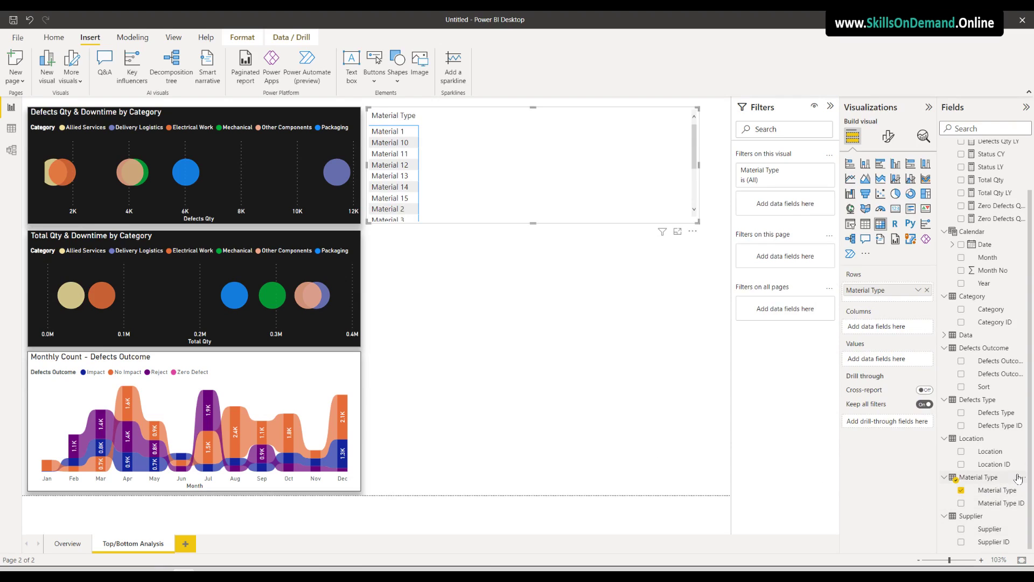
{"action": "left_click_drag", "start_coordinate": [997, 183], "coordinate": [902, 304]}
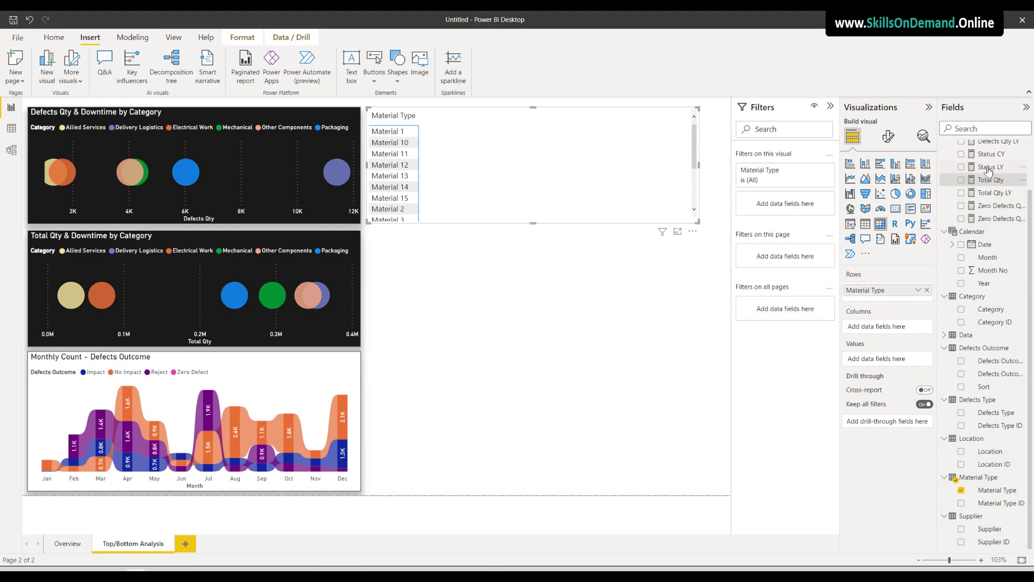
{"action": "left_click_drag", "start_coordinate": [996, 181], "coordinate": [889, 302]}
{"action": "left_click_drag", "start_coordinate": [996, 181], "coordinate": [898, 354]}
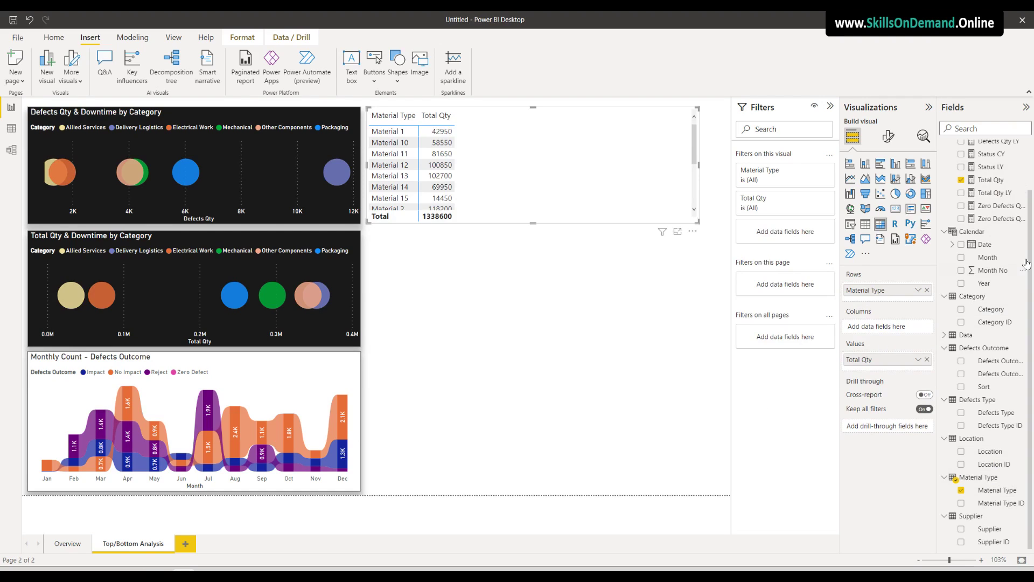
Add Defects Qty, % Diff CY, Status CY and Status LY to the matrix values
{"action": "scroll", "coordinate": [1011, 202], "scroll_direction": "up", "scroll_amount": 2}
{"action": "left_click_drag", "start_coordinate": [1001, 185], "coordinate": [899, 368]}
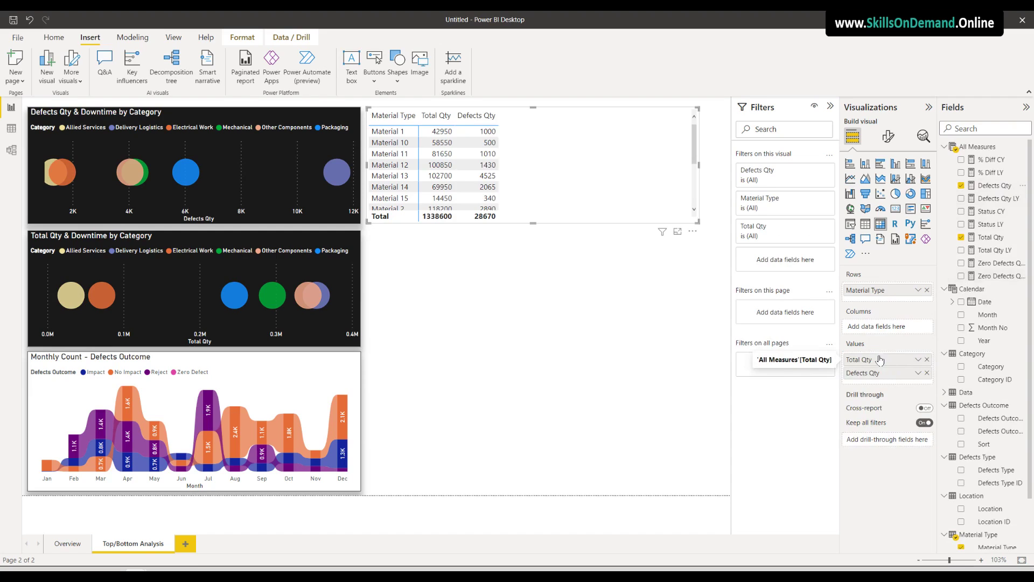
{"action": "left_click_drag", "start_coordinate": [1001, 161], "coordinate": [906, 388]}
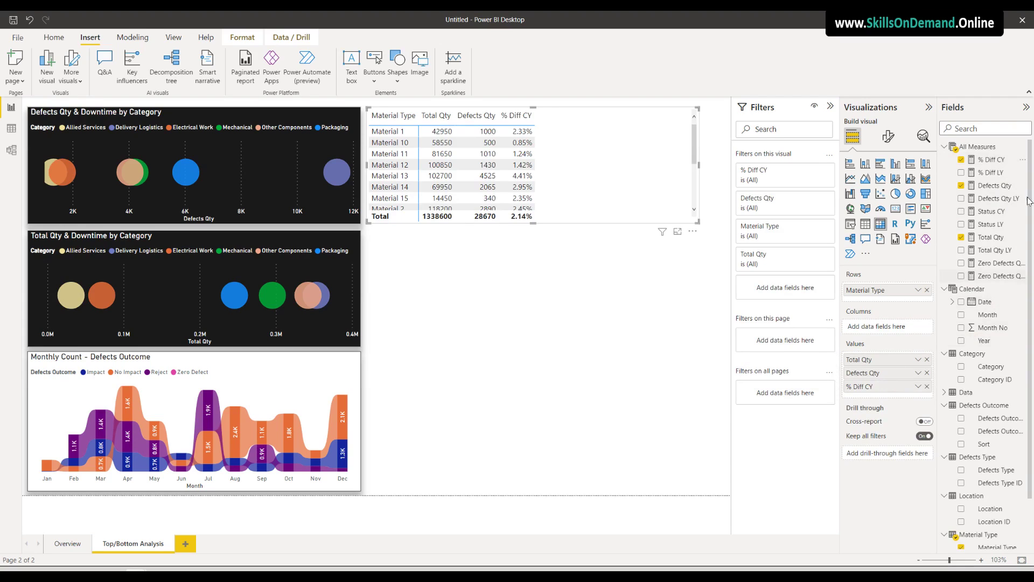
{"action": "left_click_drag", "start_coordinate": [995, 211], "coordinate": [913, 388]}
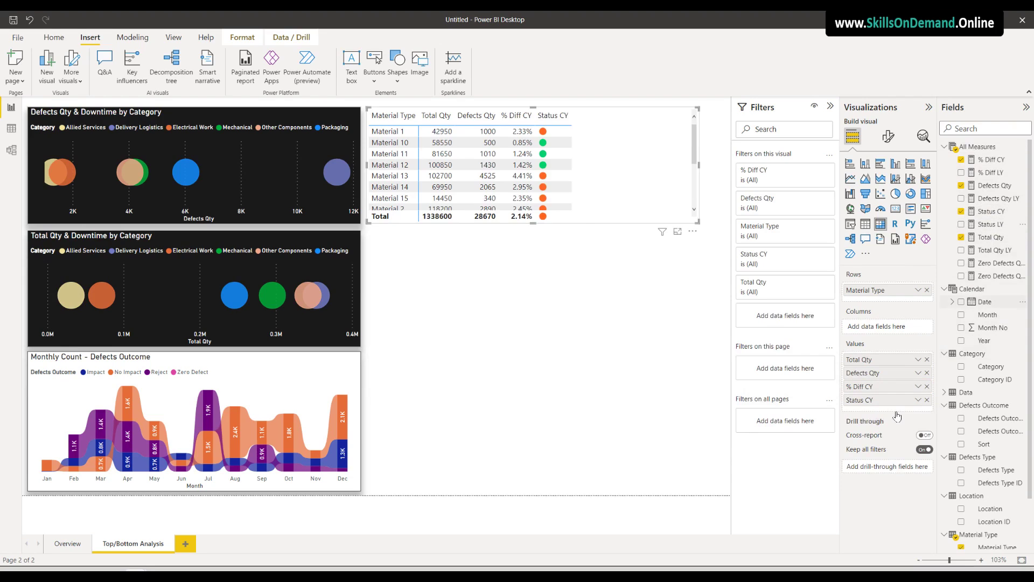
{"action": "left_click_drag", "start_coordinate": [897, 416], "coordinate": [897, 416]}
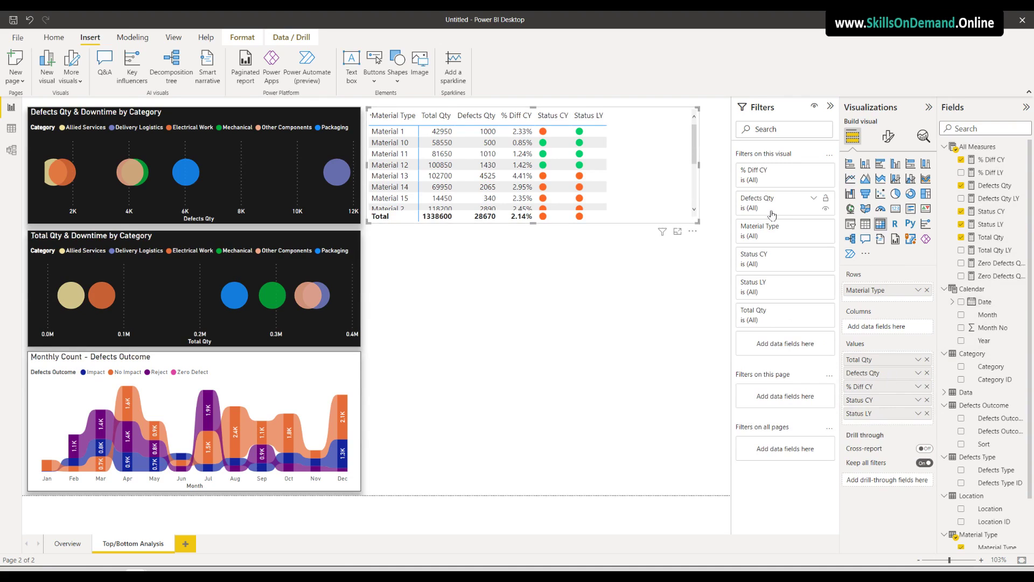
{"action": "left_click", "coordinate": [888, 139]}
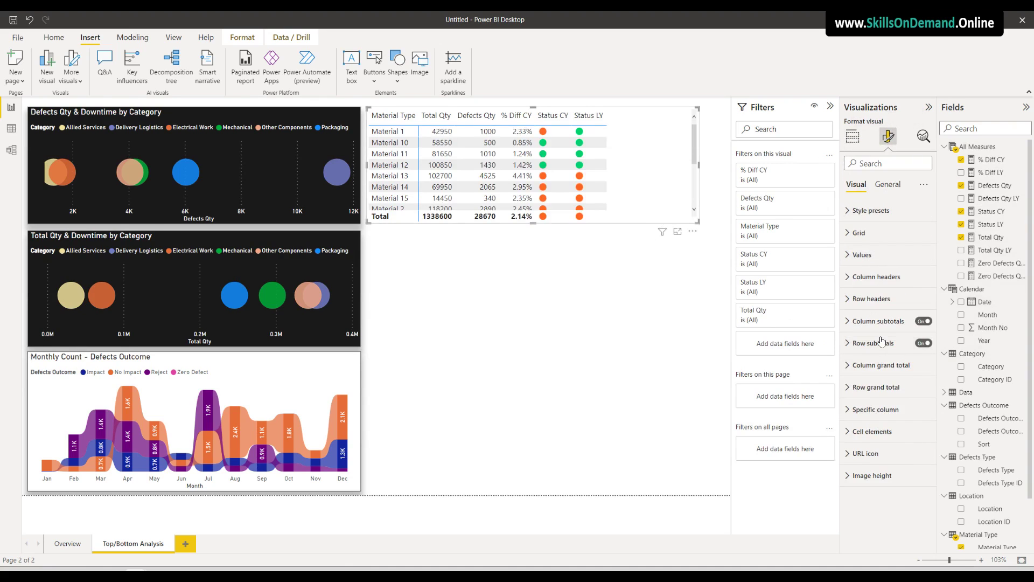
Turn on a visual border and a Bottom shadow, and stretch the matrix taller to show all materials
{"action": "left_click", "coordinate": [893, 184]}
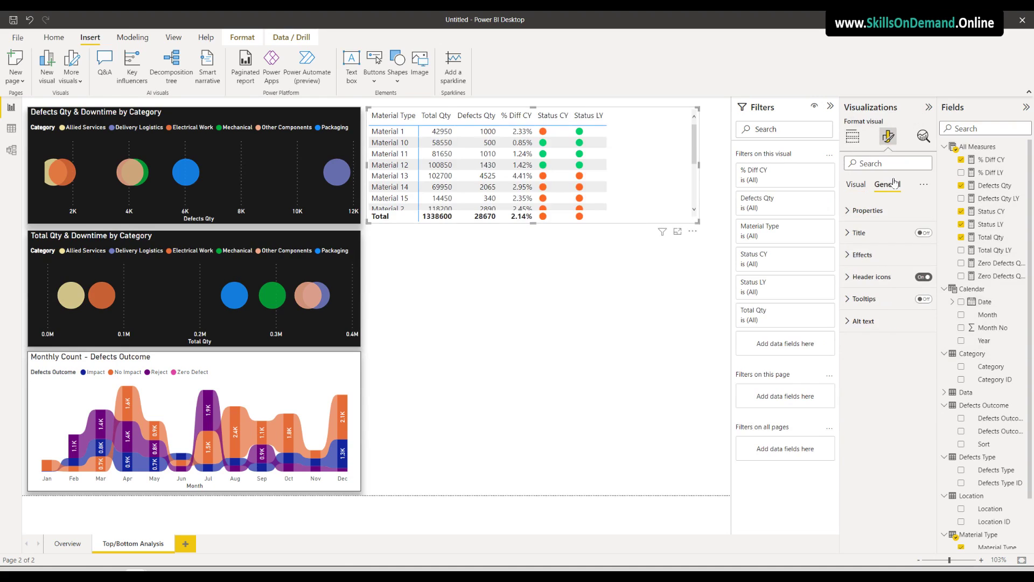
{"action": "left_click", "coordinate": [862, 255]}
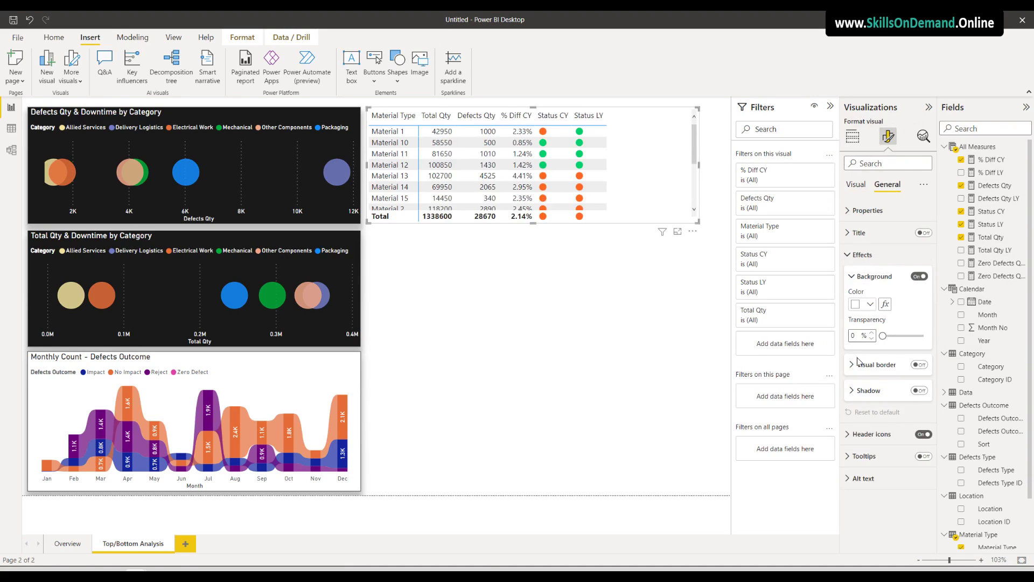
{"action": "left_click", "coordinate": [894, 395]}
{"action": "left_click", "coordinate": [920, 391]}
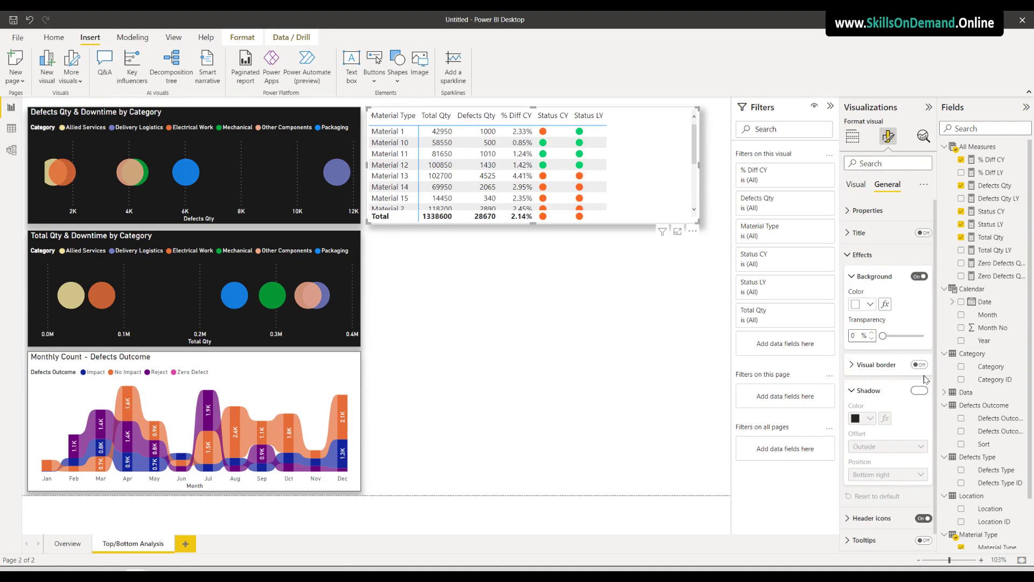
{"action": "left_click", "coordinate": [921, 367]}
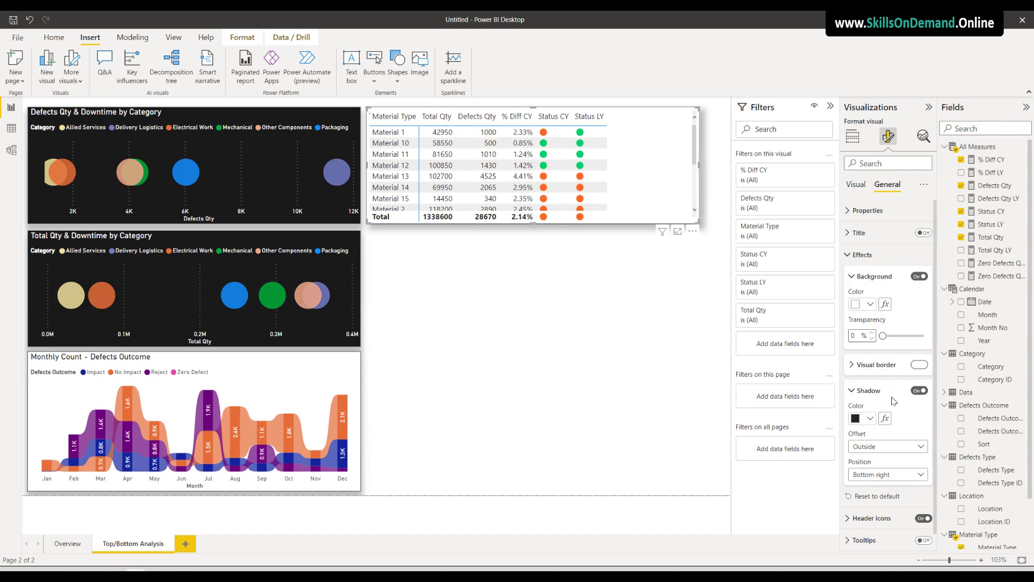
{"action": "left_click", "coordinate": [877, 366]}
{"action": "scroll", "coordinate": [895, 467], "scroll_direction": "down", "scroll_amount": 3}
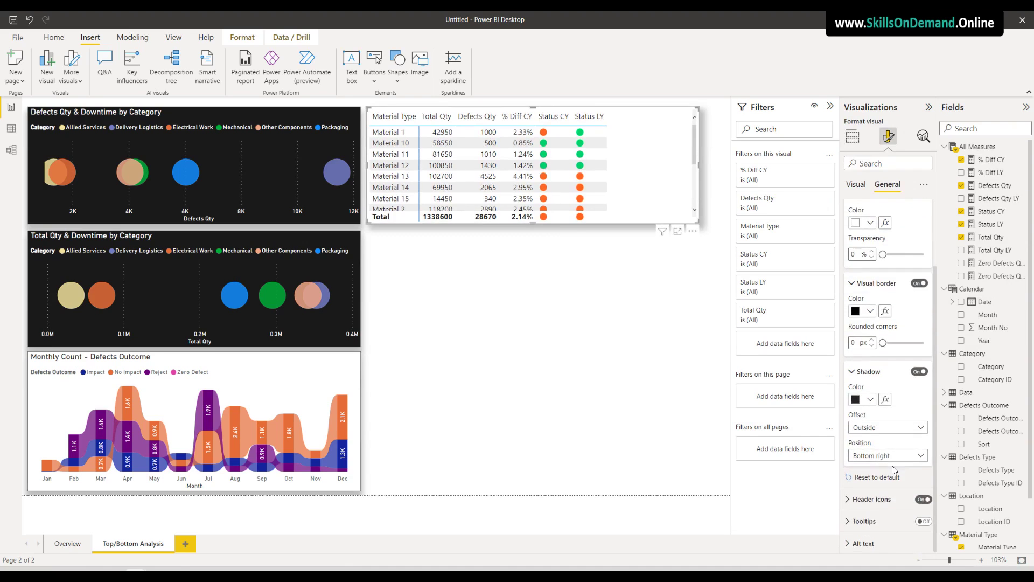
{"action": "left_click", "coordinate": [892, 455]}
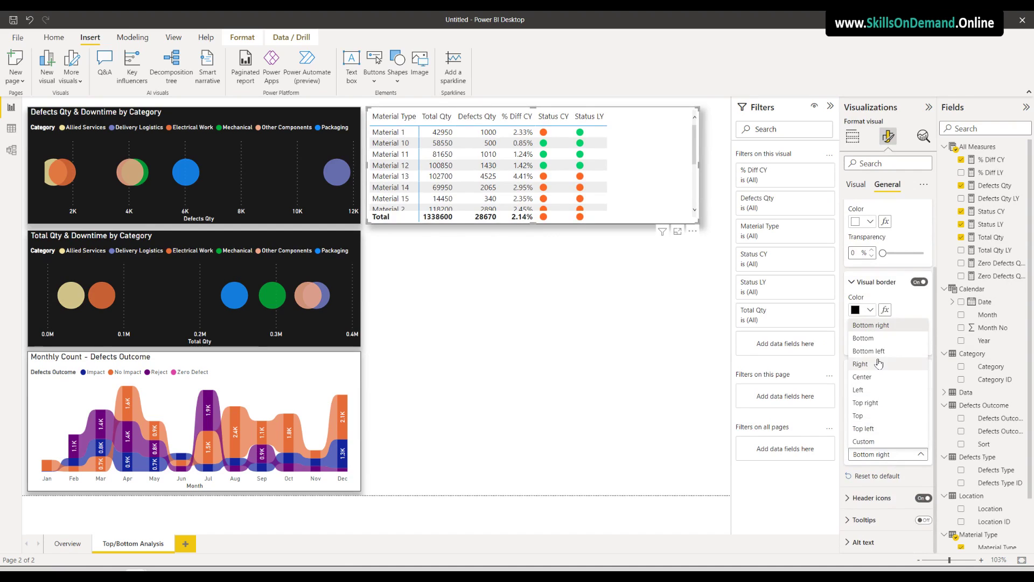
{"action": "left_click", "coordinate": [866, 340]}
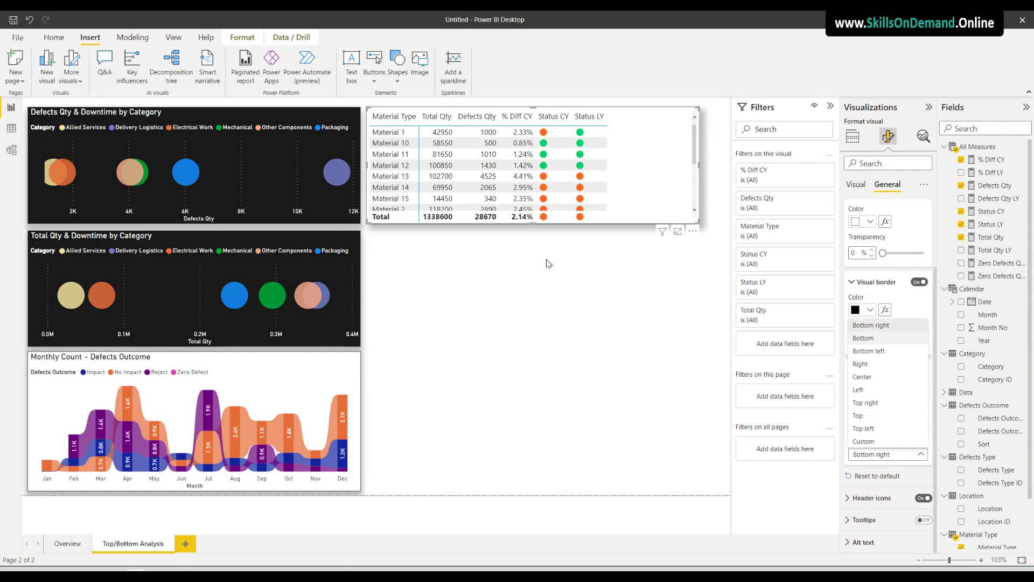
{"action": "left_click_drag", "start_coordinate": [534, 223], "coordinate": [539, 313]}
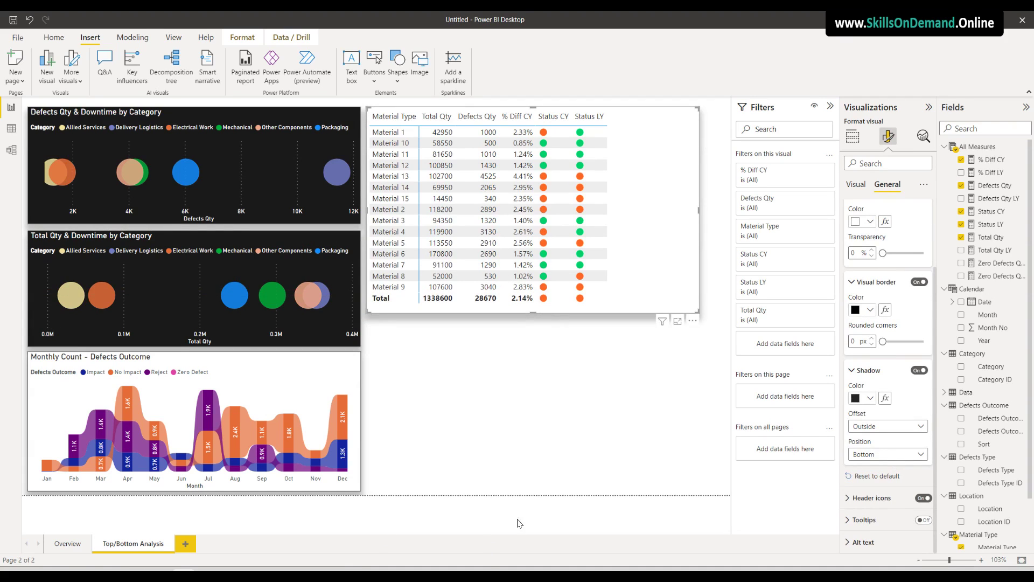
{"action": "left_click", "coordinate": [853, 136]}
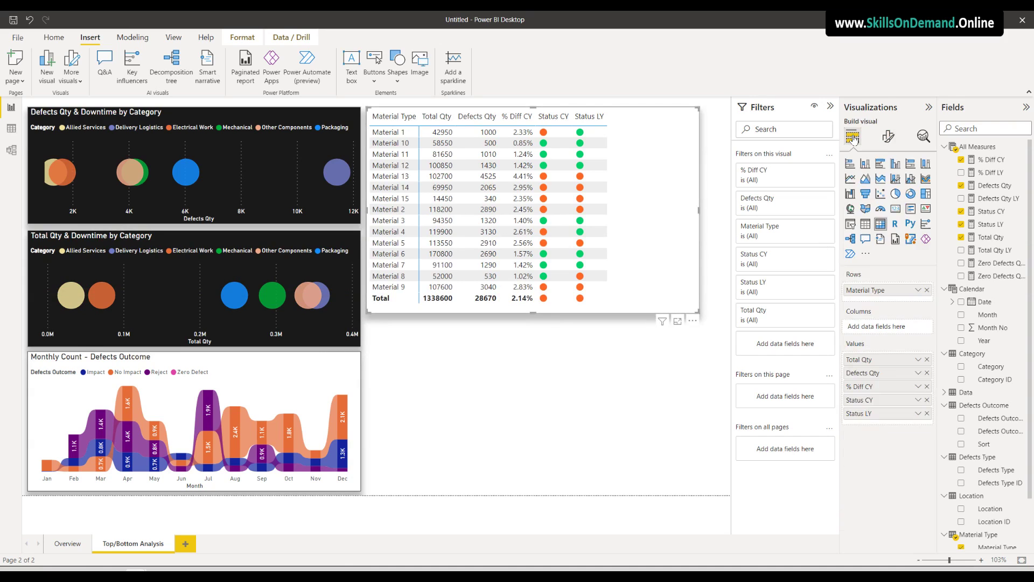
Set the matrix values font to DIN at size 9
{"action": "left_click", "coordinate": [888, 137]}
{"action": "left_click", "coordinate": [857, 187]}
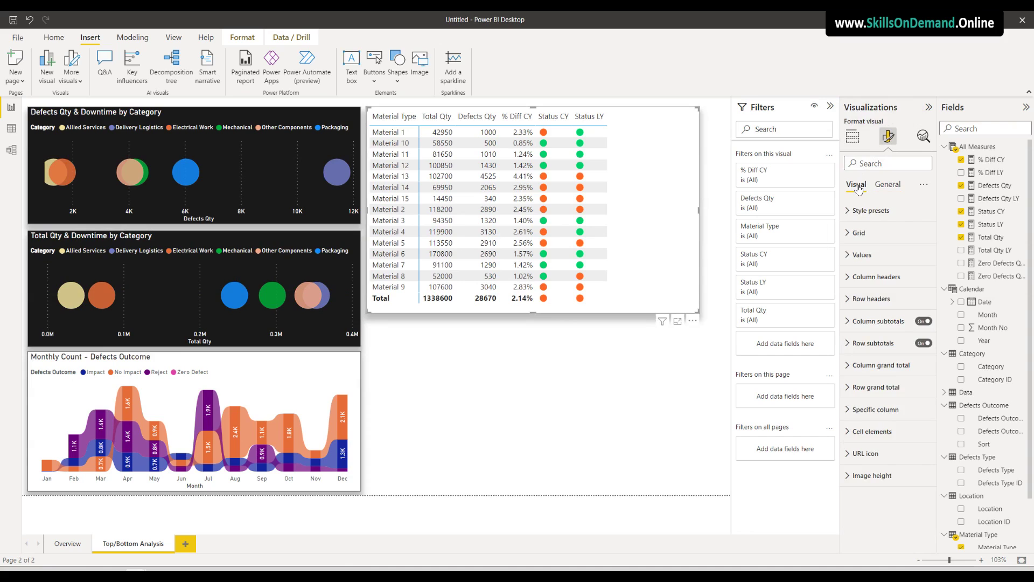
{"action": "left_click", "coordinate": [862, 254]}
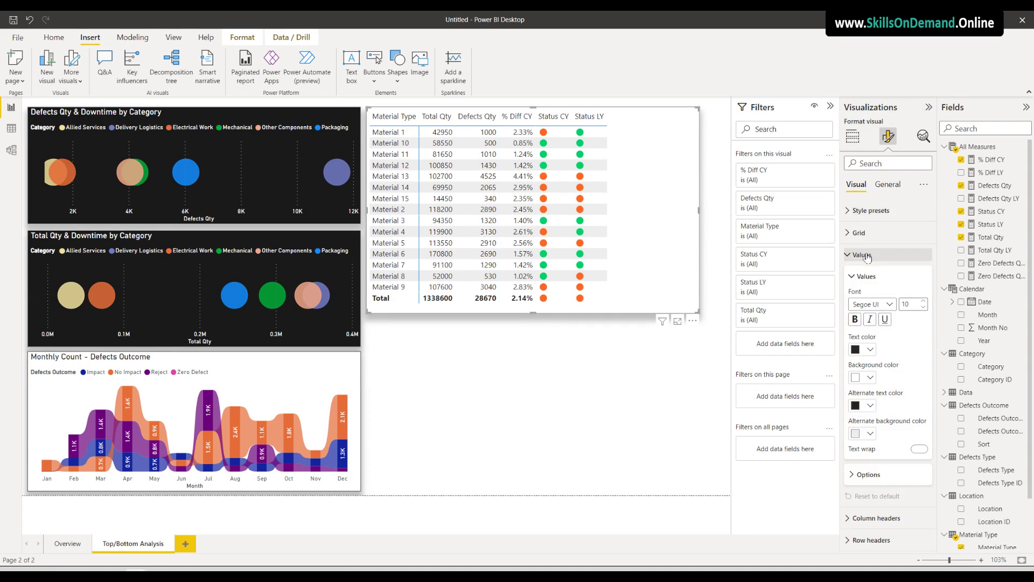
{"action": "left_click", "coordinate": [867, 304]}
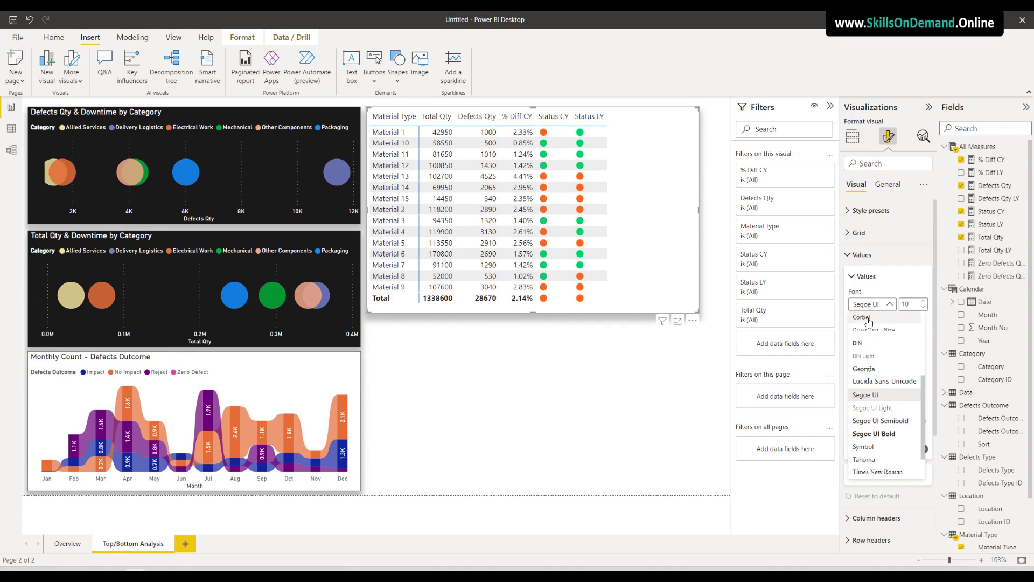
{"action": "key", "text": "Return"}
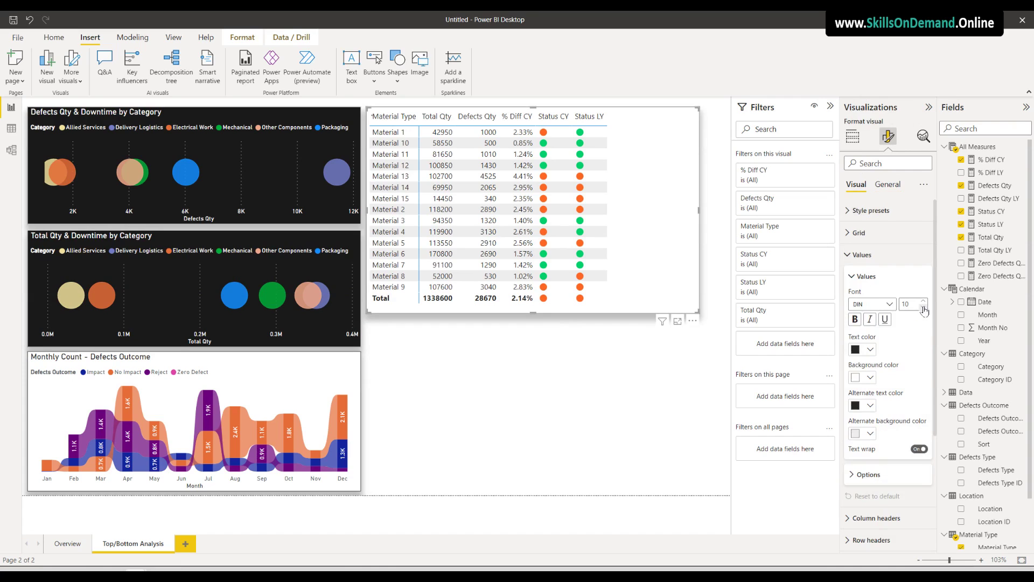
{"action": "type", "text": "9"}
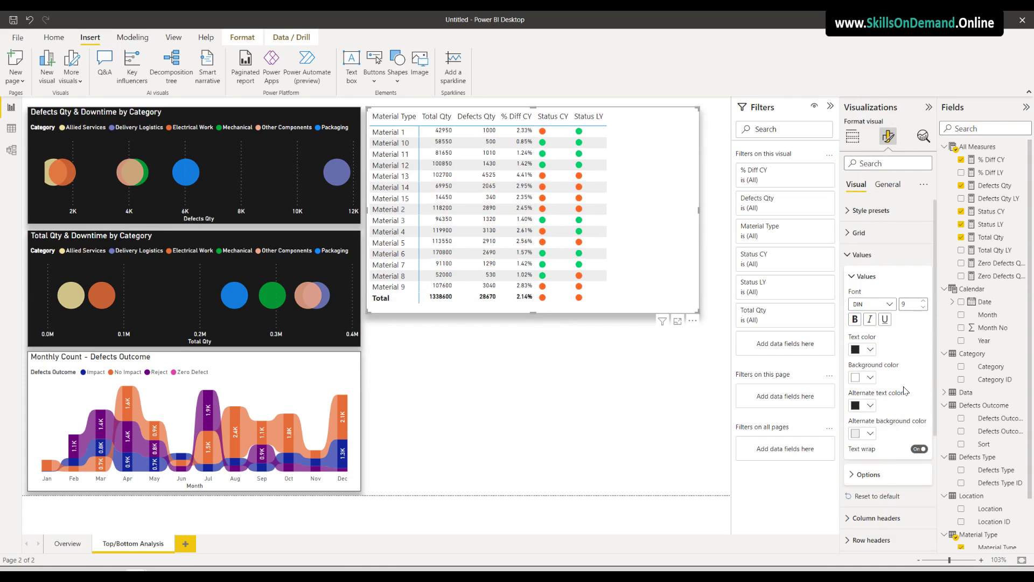
{"action": "scroll", "coordinate": [889, 345], "scroll_direction": "down", "scroll_amount": 5}
Set the column and row header fonts to DIN and shrink their font sizes
{"action": "left_click", "coordinate": [869, 345]}
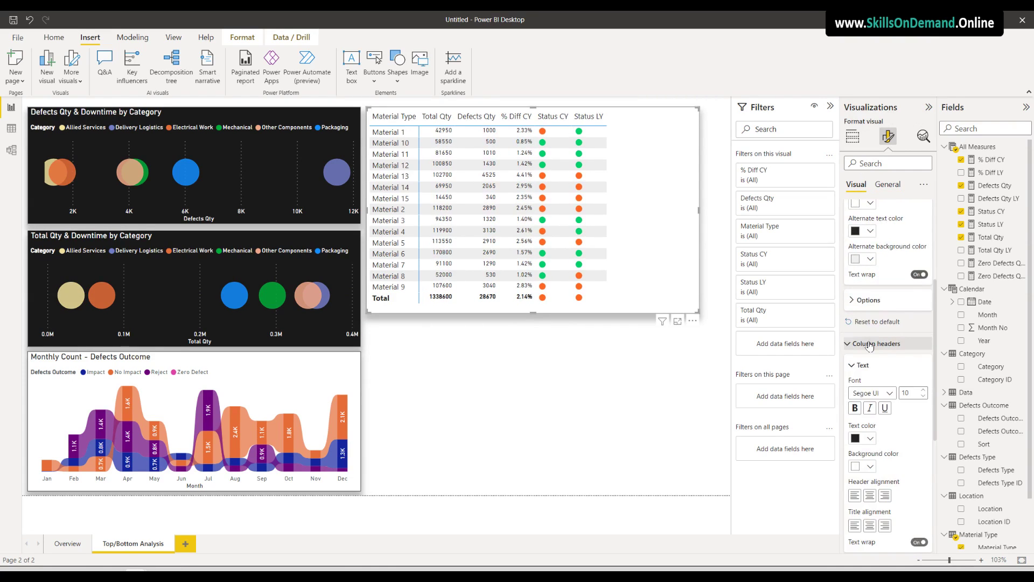
{"action": "left_click", "coordinate": [871, 393]}
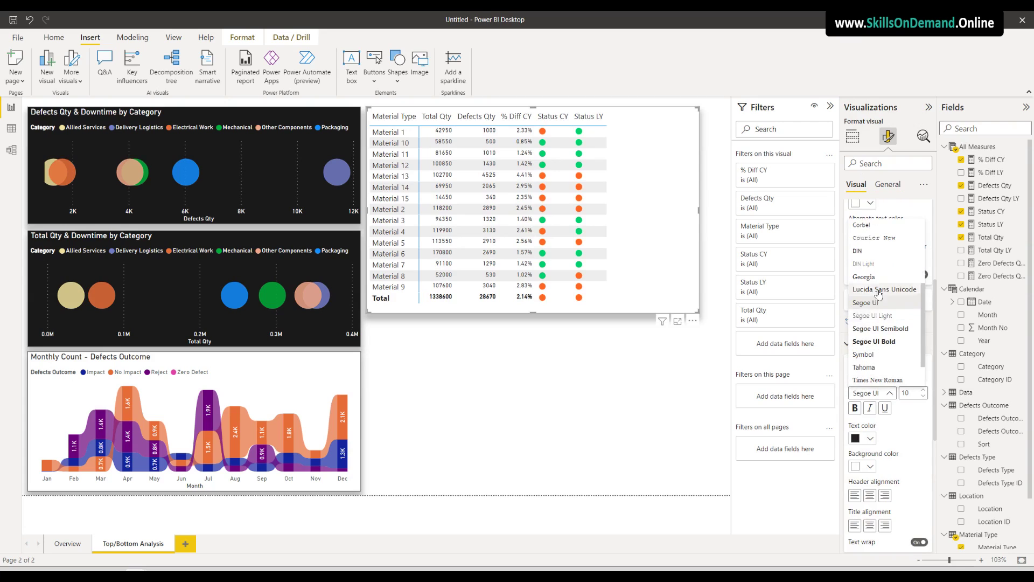
{"action": "left_click", "coordinate": [859, 251]}
{"action": "left_click", "coordinate": [923, 400]}
{"action": "left_click", "coordinate": [922, 400]}
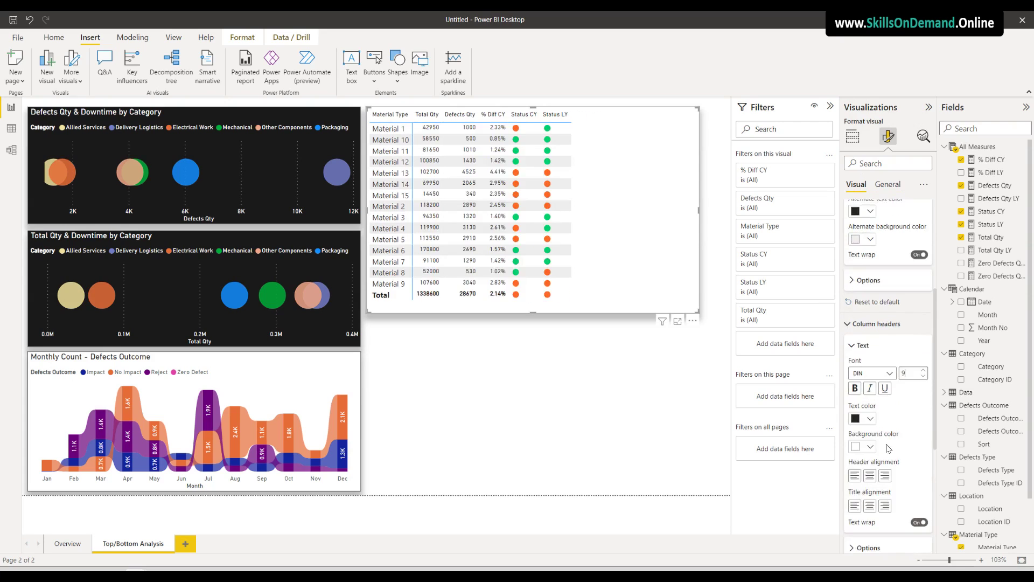
{"action": "scroll", "coordinate": [889, 377], "scroll_direction": "down", "scroll_amount": 5}
{"action": "left_click", "coordinate": [872, 368]}
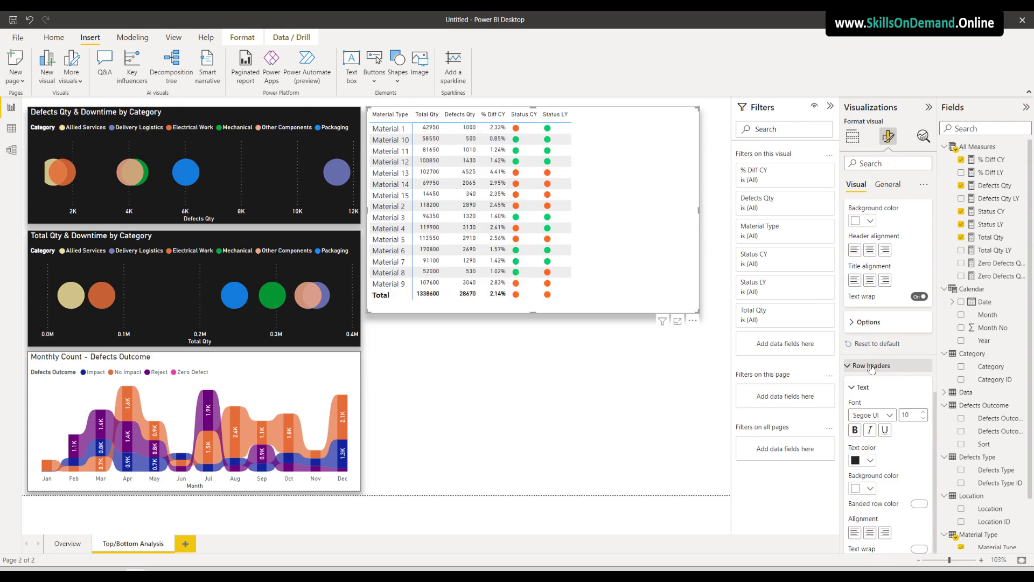
{"action": "left_click", "coordinate": [877, 415]}
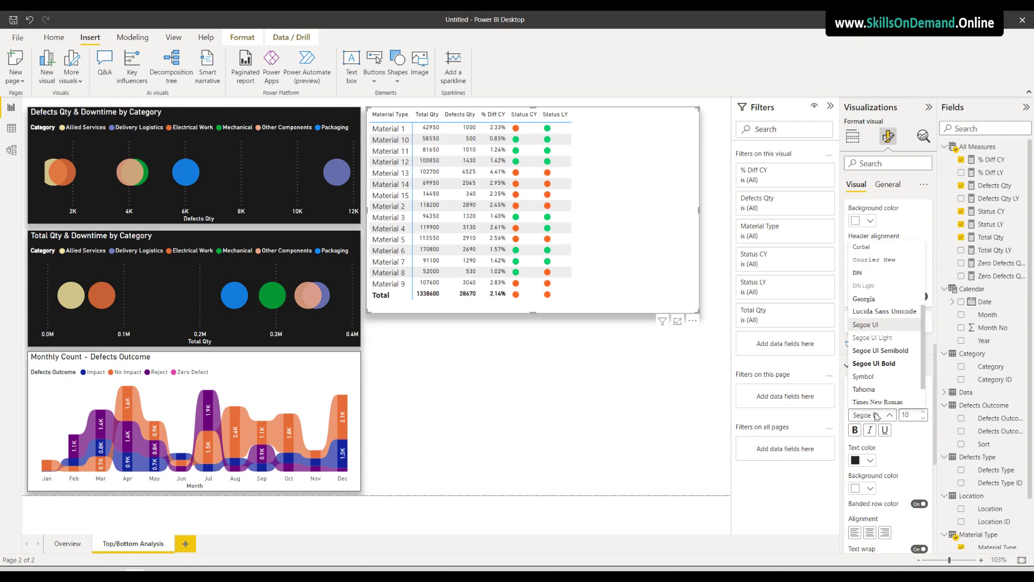
{"action": "left_click", "coordinate": [862, 273]}
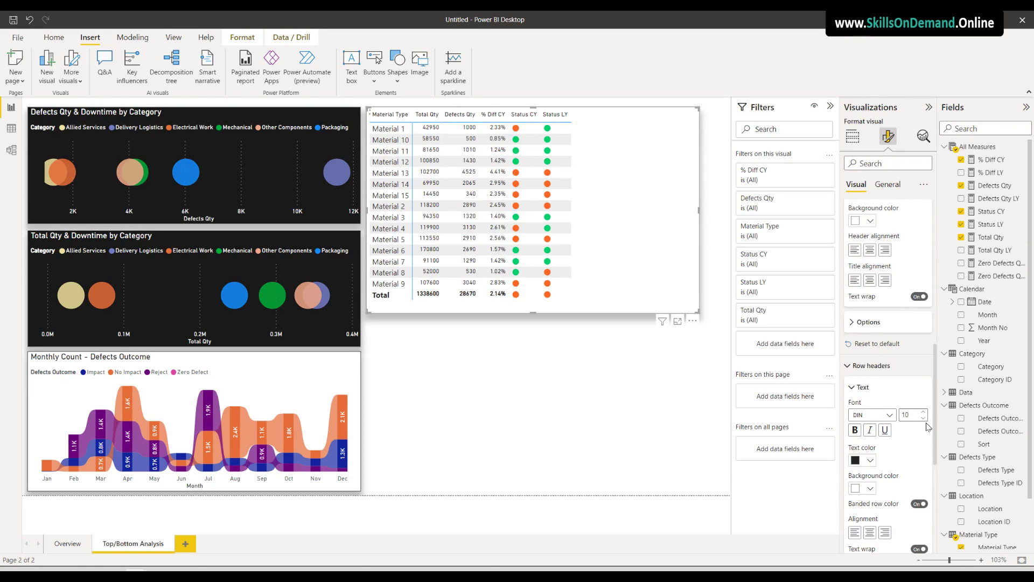
{"action": "left_click", "coordinate": [924, 419]}
Review the column/row subtotal, grand total and per-column formatting settings
{"action": "scroll", "coordinate": [884, 377], "scroll_direction": "down", "scroll_amount": 5}
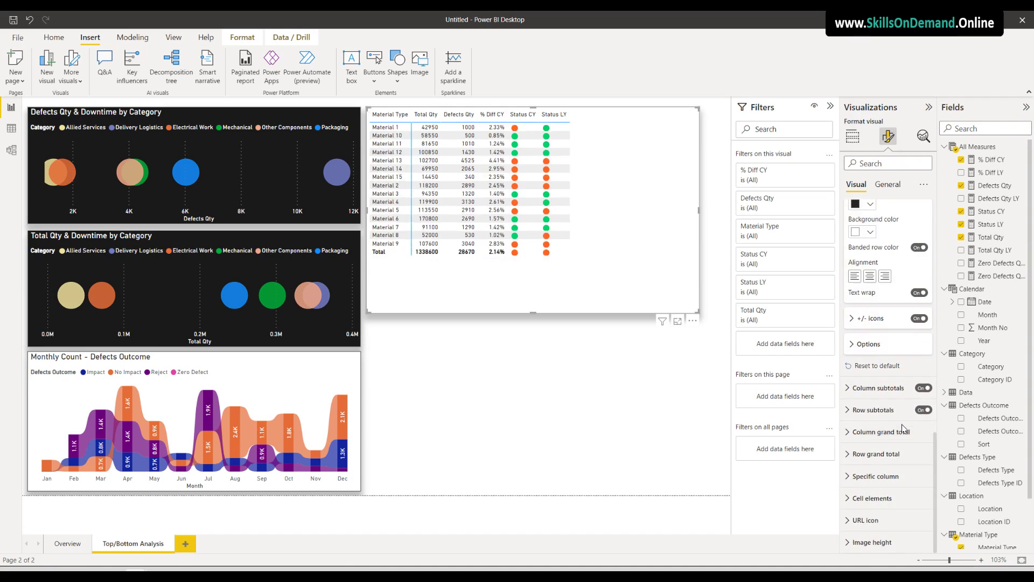
{"action": "left_click", "coordinate": [878, 388]}
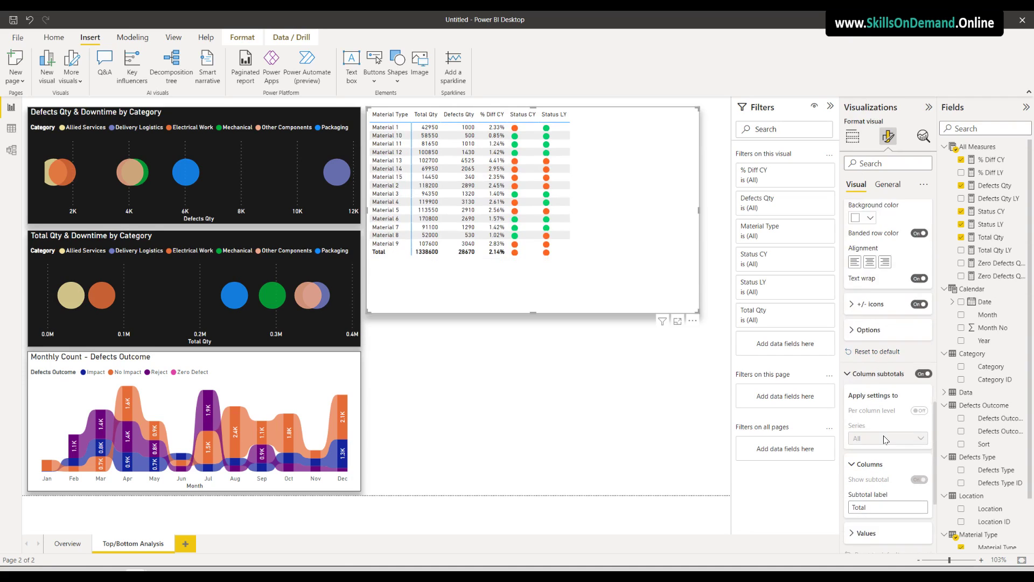
{"action": "left_click", "coordinate": [868, 367]}
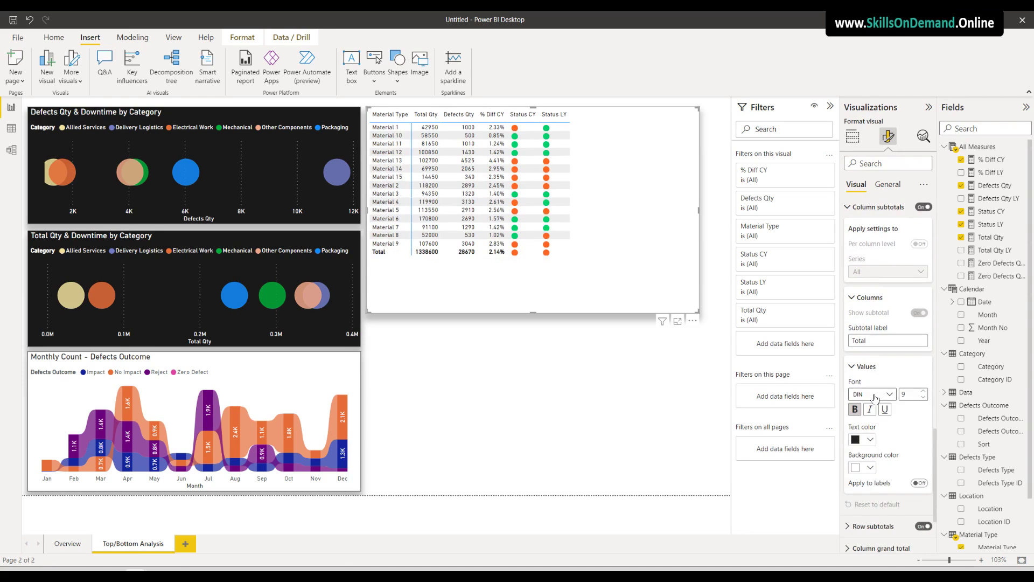
{"action": "scroll", "coordinate": [882, 427], "scroll_direction": "down", "scroll_amount": 3}
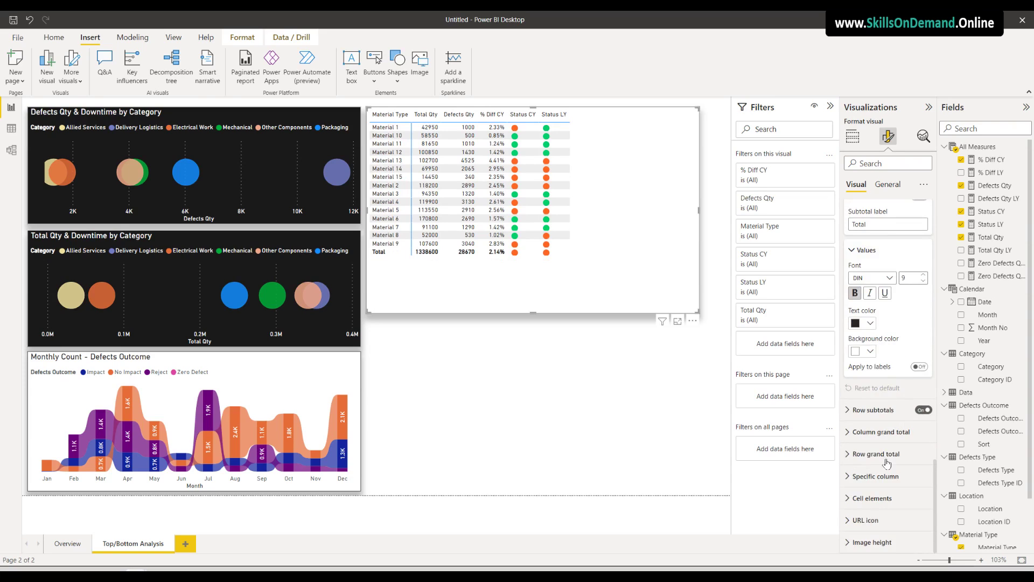
{"action": "left_click", "coordinate": [875, 410]}
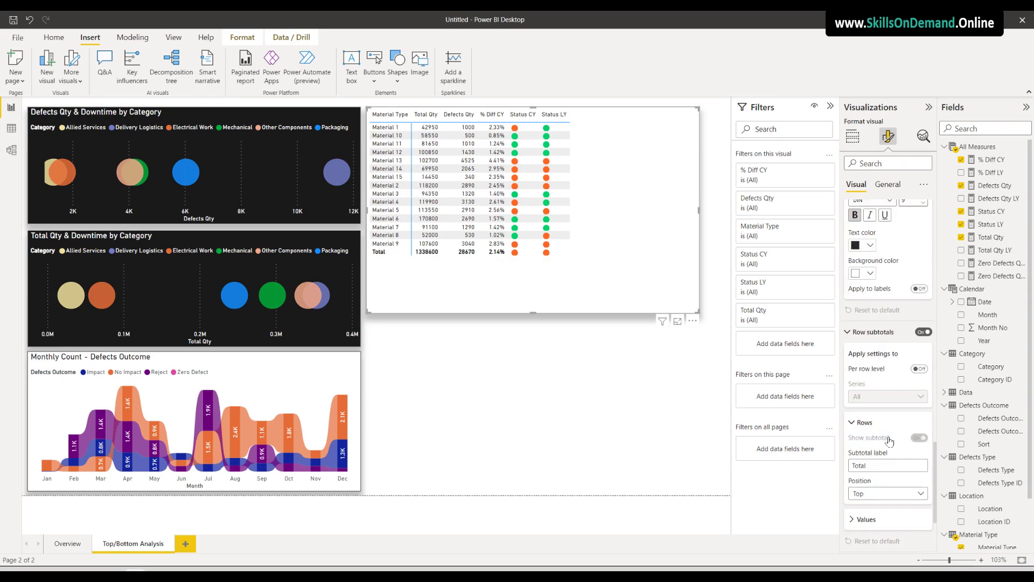
{"action": "left_click", "coordinate": [889, 394]}
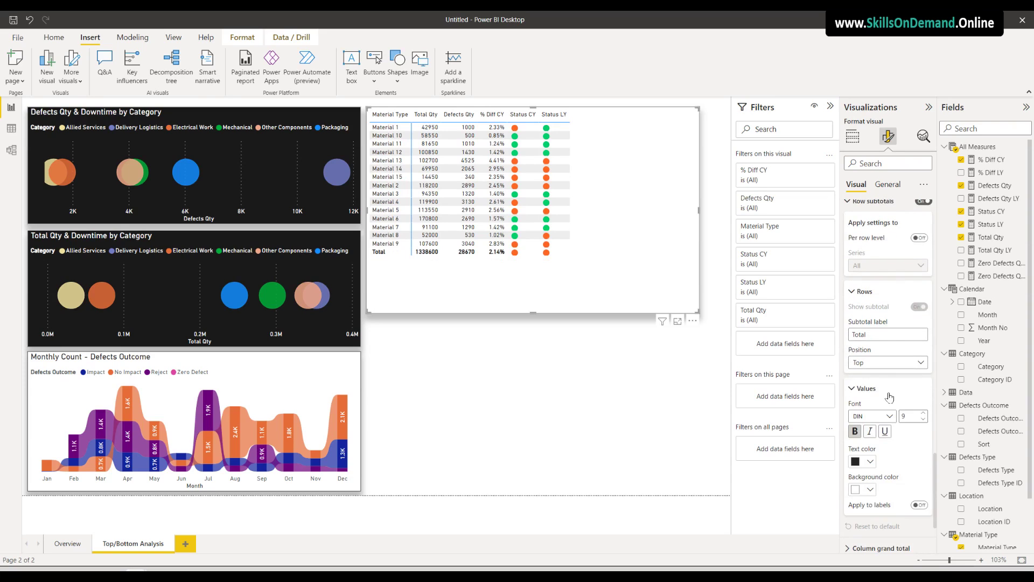
{"action": "scroll", "coordinate": [884, 439], "scroll_direction": "down", "scroll_amount": 3}
{"action": "left_click", "coordinate": [888, 432]}
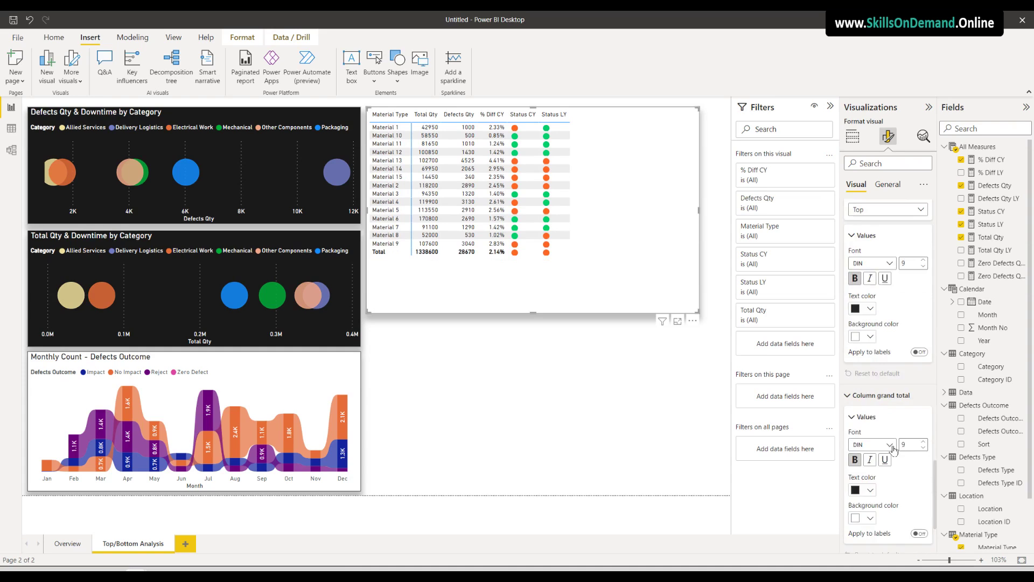
{"action": "scroll", "coordinate": [889, 451], "scroll_direction": "down", "scroll_amount": 3}
{"action": "left_click", "coordinate": [887, 447]}
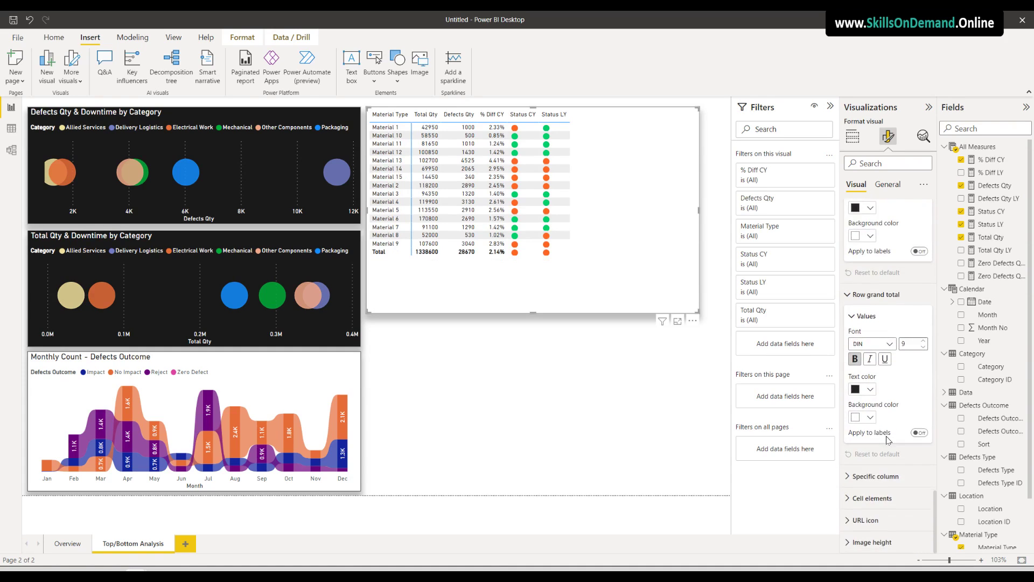
{"action": "left_click", "coordinate": [887, 469]}
{"action": "scroll", "coordinate": [887, 465], "scroll_direction": "down", "scroll_amount": 3}
{"action": "scroll", "coordinate": [889, 456], "scroll_direction": "down", "scroll_amount": 4}
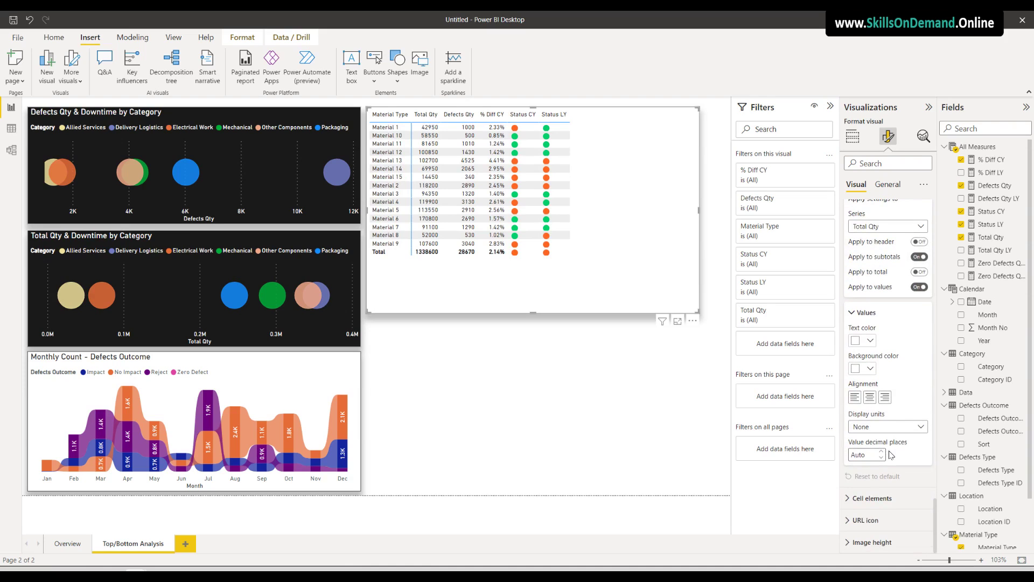
{"action": "scroll", "coordinate": [888, 457], "scroll_direction": "up", "scroll_amount": 10}
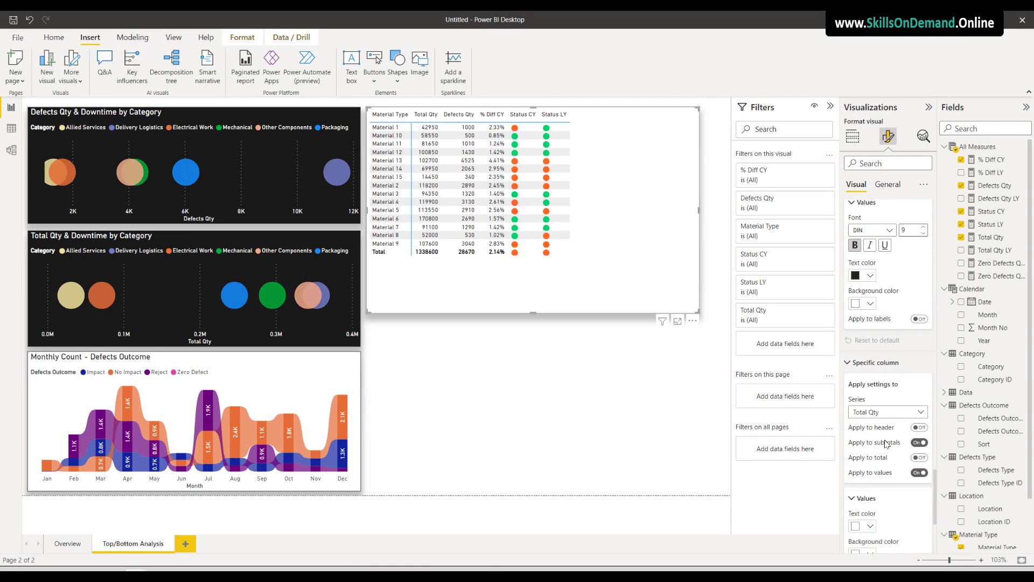
{"action": "scroll", "coordinate": [889, 437], "scroll_direction": "up", "scroll_amount": 12}
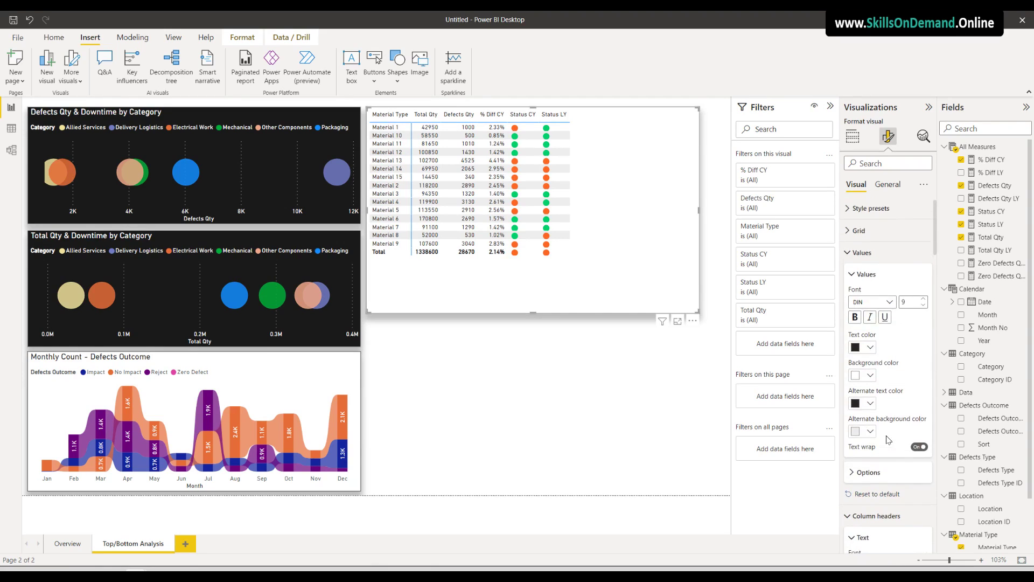
{"action": "left_click", "coordinate": [896, 188]}
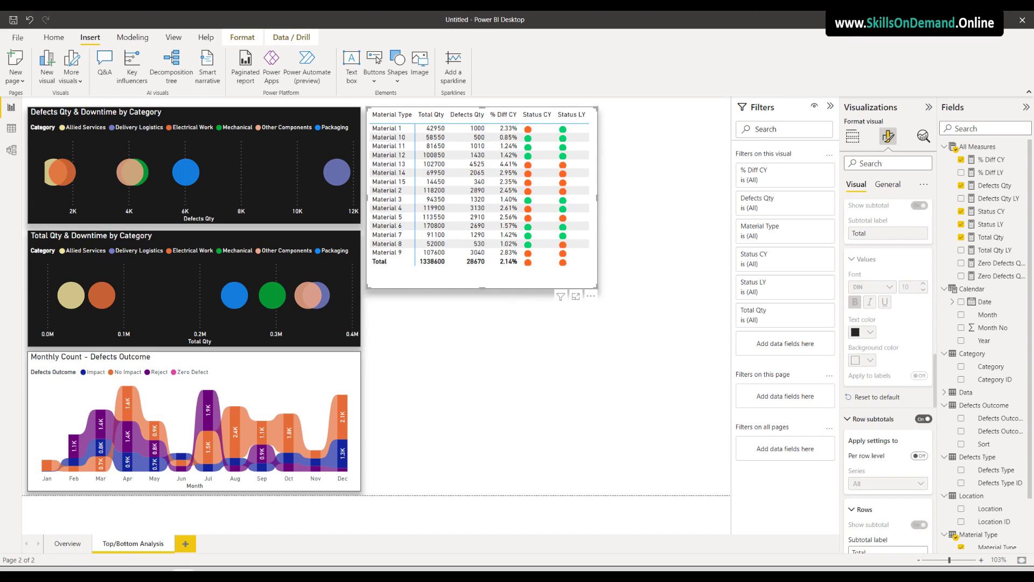
{"action": "left_click", "coordinate": [898, 185]}
{"action": "scroll", "coordinate": [882, 324], "scroll_direction": "up", "scroll_amount": 2}
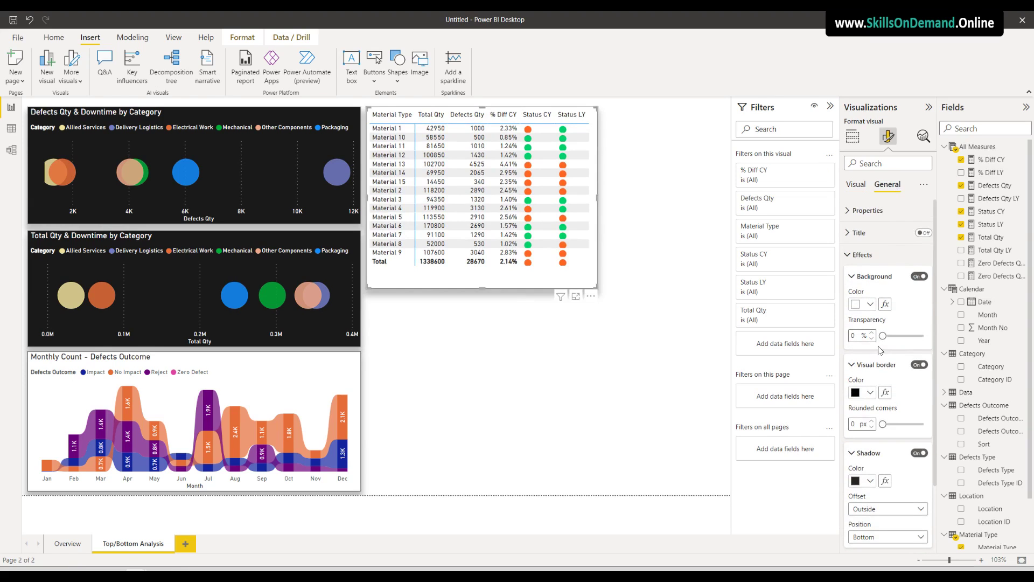
Title the matrix 'Defects Details - By Materials' at font size 12 and resize it to fit
{"action": "left_click", "coordinate": [862, 233]}
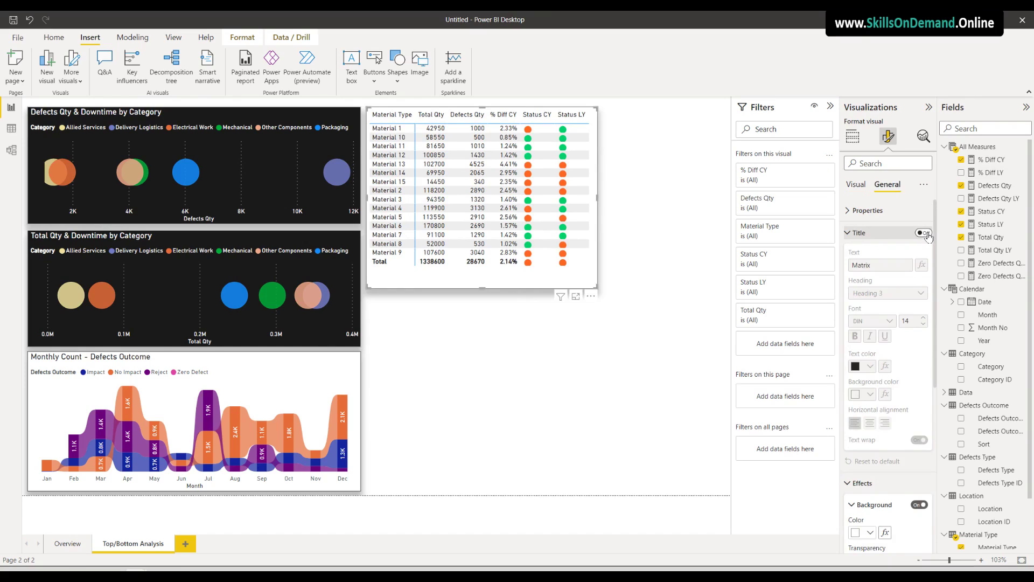
{"action": "left_click", "coordinate": [924, 234]}
{"action": "key", "text": "ctrl+a"}
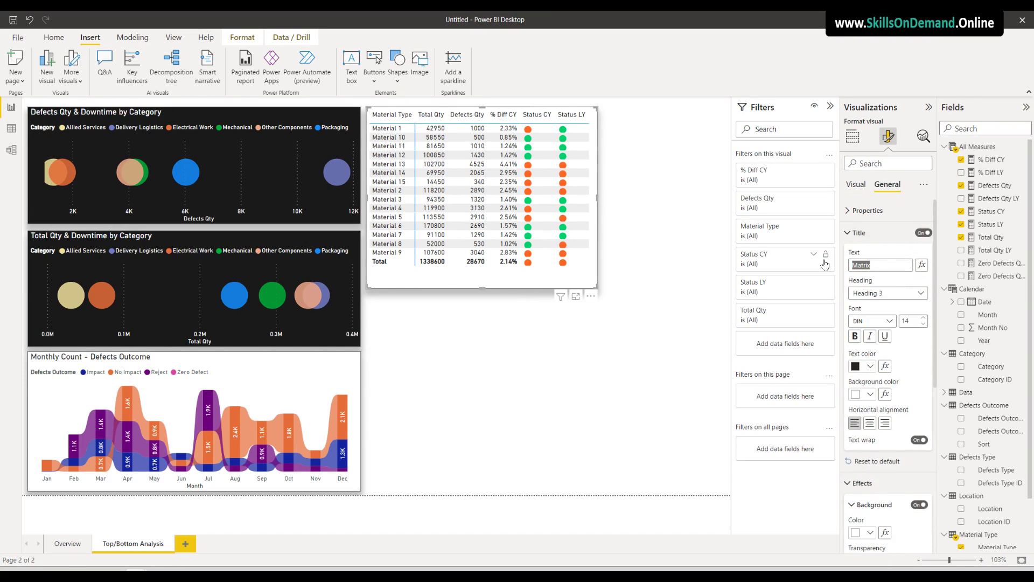
{"action": "type", "text": "Defects Details -"}
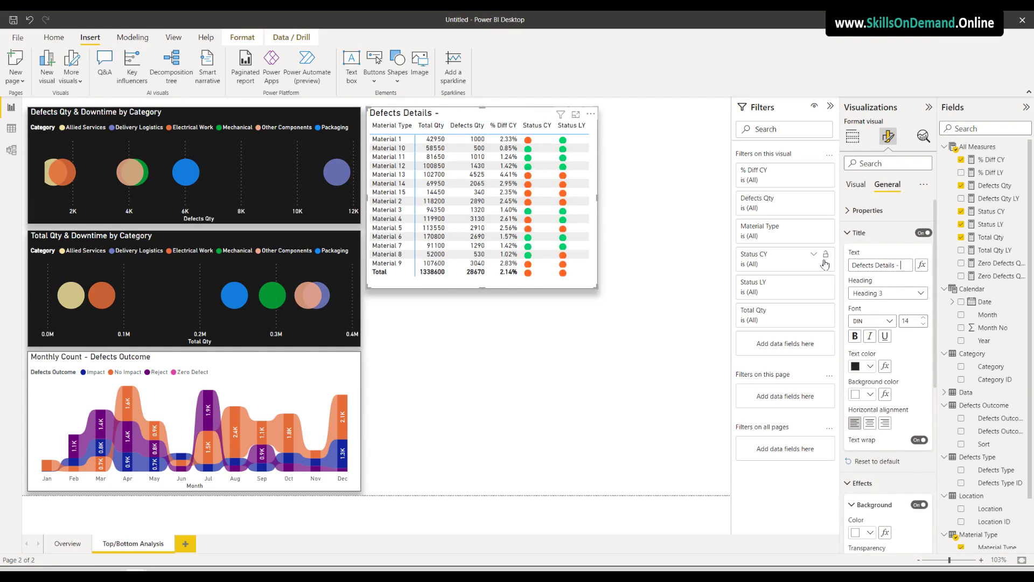
{"action": "type", "text": "Mate"}
{"action": "type", "text": "r"}
{"action": "key", "text": "BackSpace"}
{"action": "type", "text": "erials"}
{"action": "left_click", "coordinate": [924, 324]}
{"action": "left_click", "coordinate": [924, 324]}
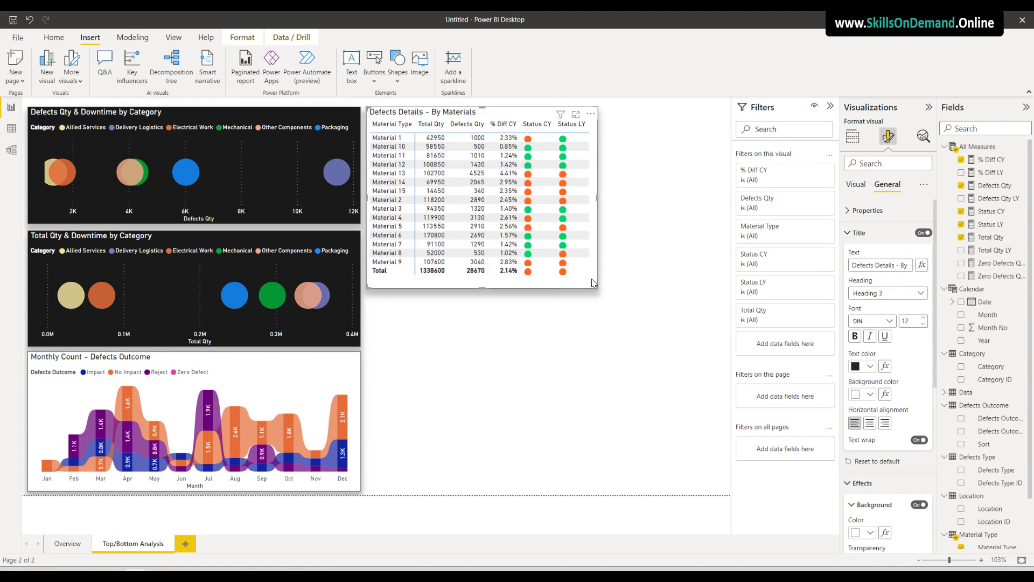
{"action": "mouse_move", "coordinate": [594, 285]}
{"action": "left_mouse_down"}
{"action": "mouse_move", "coordinate": [594, 275]}
{"action": "mouse_move", "coordinate": [598, 282]}
{"action": "left_mouse_up"}
{"action": "left_click", "coordinate": [591, 317]}
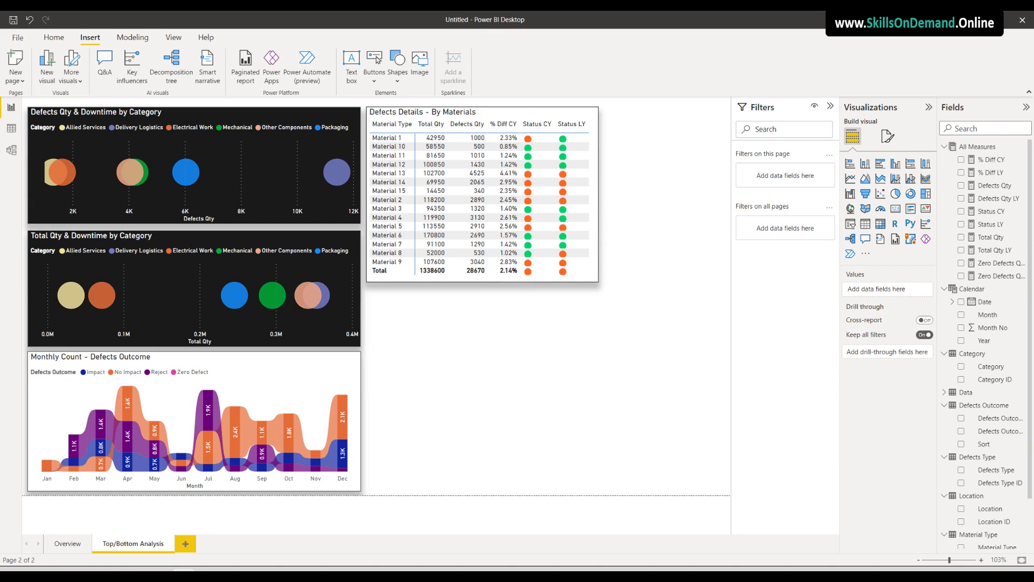
Duplicate the Defects Details table and place the copy under the original
{"action": "left_click", "coordinate": [390, 280]}
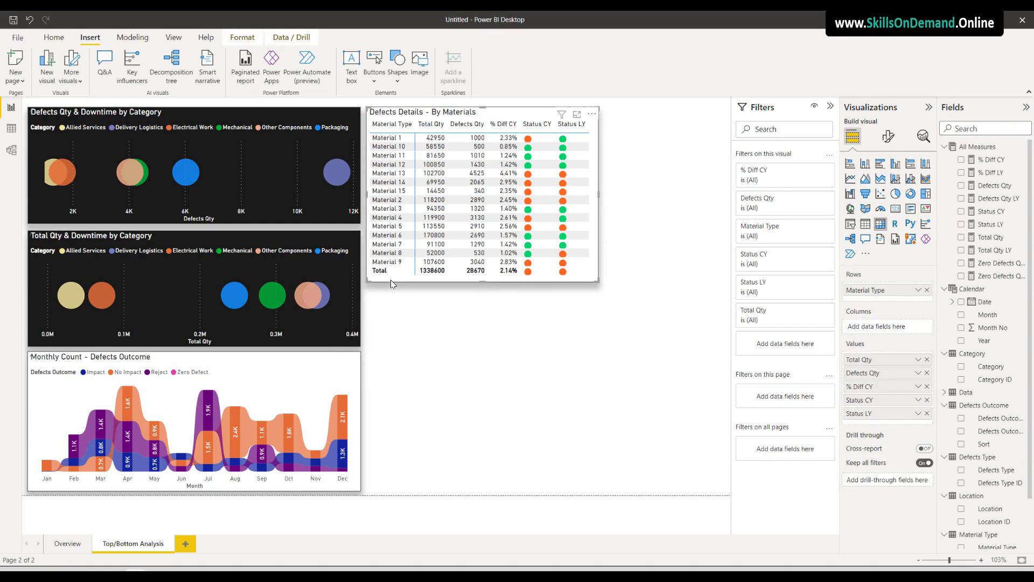
{"action": "key", "text": "ctrl+c"}
{"action": "key", "text": "ctrl+v"}
{"action": "left_click_drag", "start_coordinate": [405, 286], "coordinate": [402, 458]}
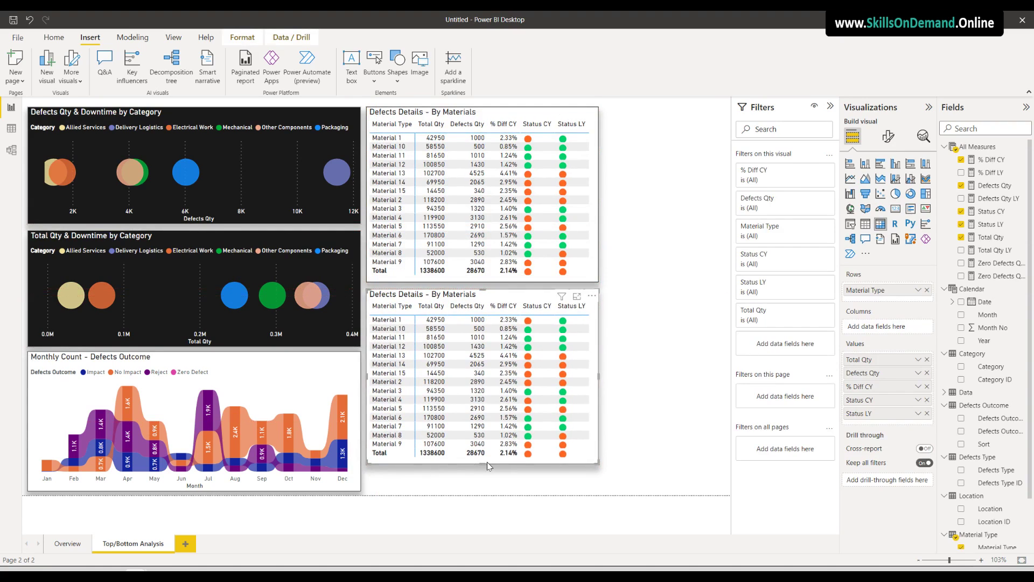
{"action": "left_click_drag", "start_coordinate": [496, 463], "coordinate": [500, 488]}
{"action": "mouse_move", "coordinate": [483, 319]}
{"action": "left_mouse_down"}
{"action": "mouse_move", "coordinate": [480, 287]}
{"action": "mouse_move", "coordinate": [486, 306]}
{"action": "left_mouse_up"}
Adjust the upper table's position, then move both tables right together
{"action": "left_click", "coordinate": [477, 278]}
{"action": "left_click", "coordinate": [605, 364]}
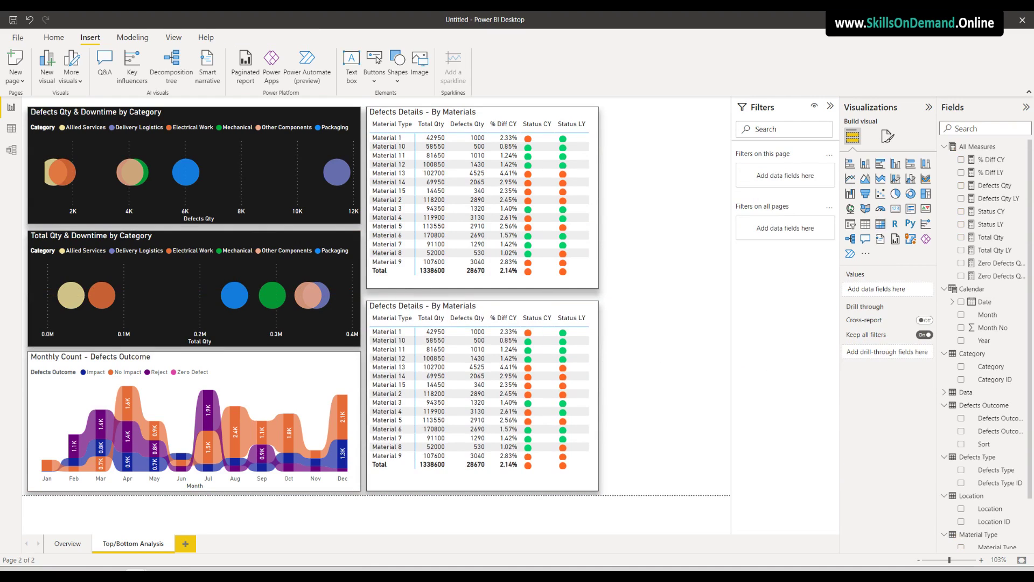
{"action": "left_click", "coordinate": [492, 289]}
{"action": "left_click_drag", "start_coordinate": [493, 289], "coordinate": [485, 300]}
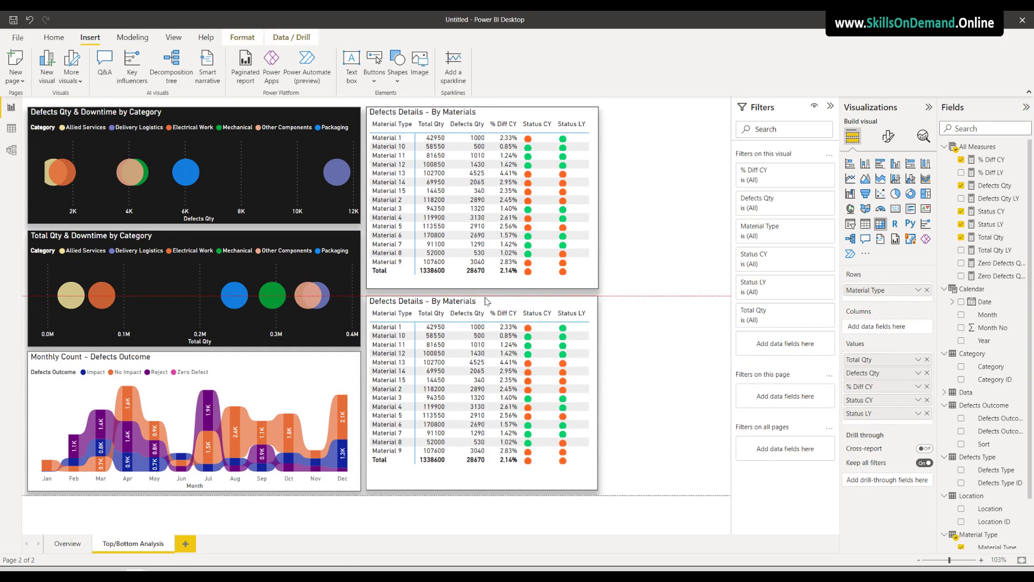
{"action": "left_click", "coordinate": [651, 333]}
{"action": "left_click", "coordinate": [592, 284]}
{"action": "left_click", "coordinate": [598, 328], "text": "ctrl"}
{"action": "left_click_drag", "start_coordinate": [599, 327], "coordinate": [632, 357]}
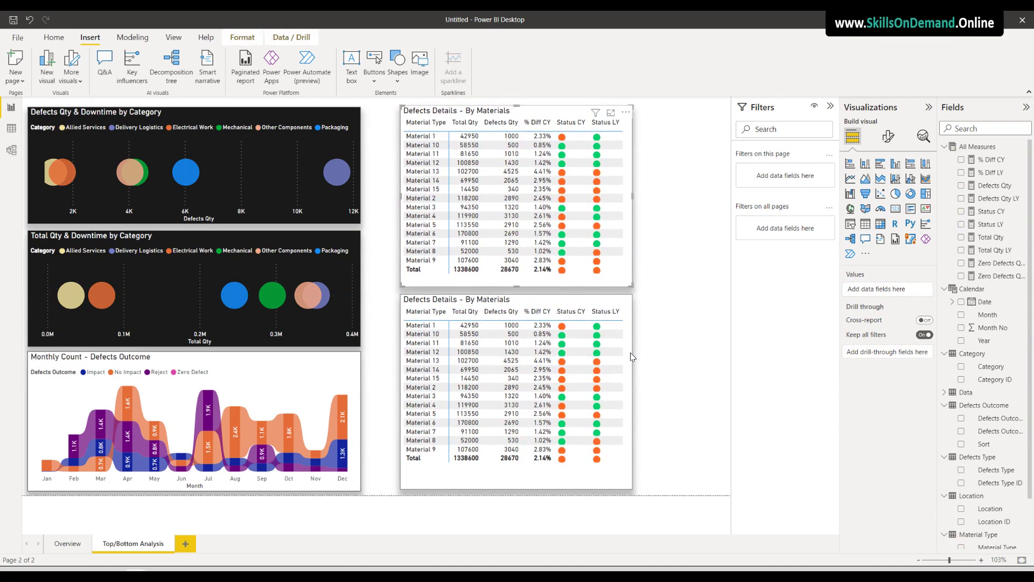
{"action": "left_click", "coordinate": [670, 359]}
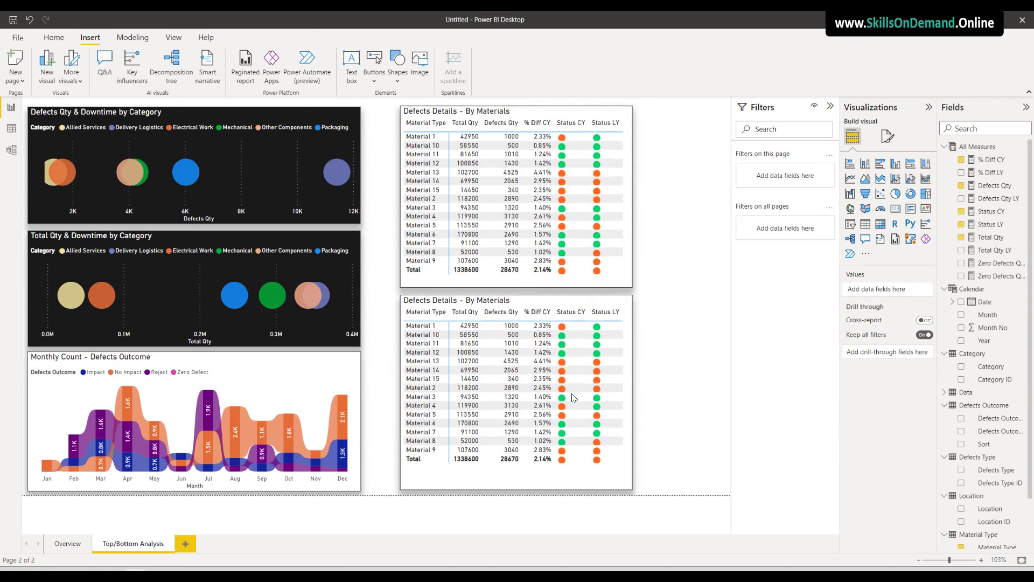
Widen the Monthly Count, Total Qty & Downtime and Defects Qty & Downtime charts to reach the tables
{"action": "left_click", "coordinate": [360, 389]}
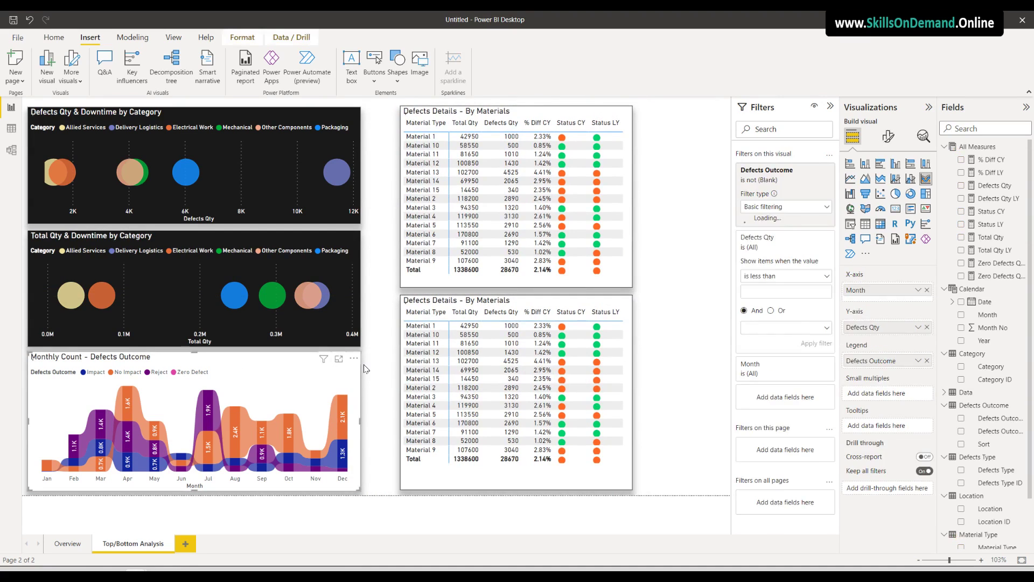
{"action": "left_click_drag", "start_coordinate": [360, 418], "coordinate": [392, 428]}
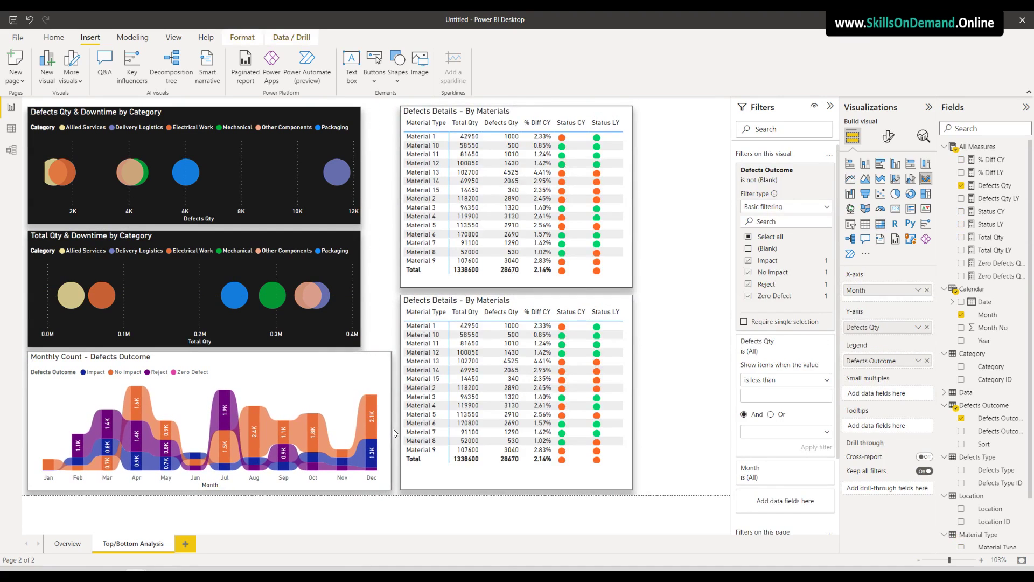
{"action": "left_click", "coordinate": [362, 323]}
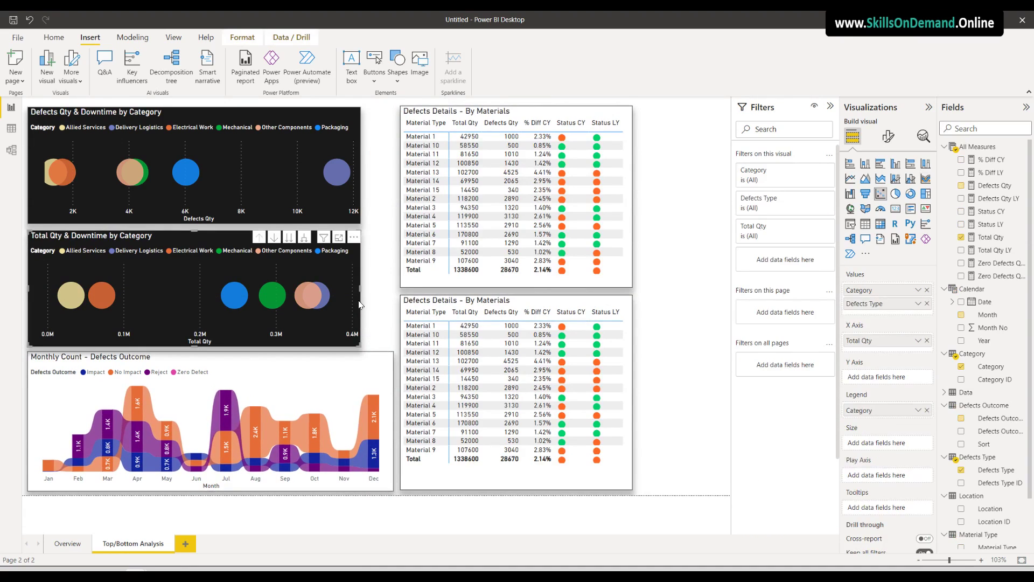
{"action": "left_click_drag", "start_coordinate": [361, 291], "coordinate": [394, 302]}
{"action": "left_click", "coordinate": [360, 189]}
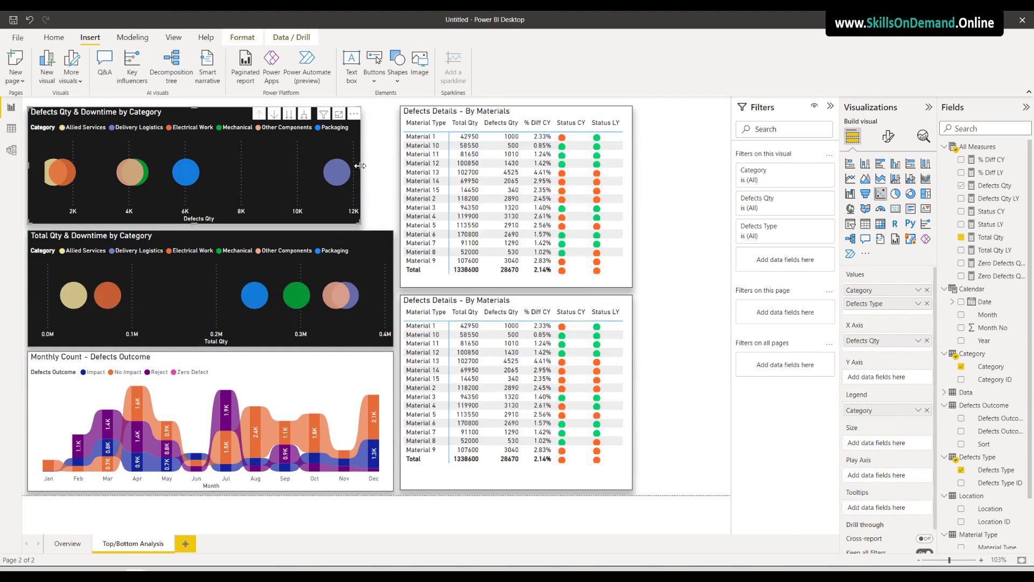
{"action": "left_click_drag", "start_coordinate": [361, 190], "coordinate": [394, 190]}
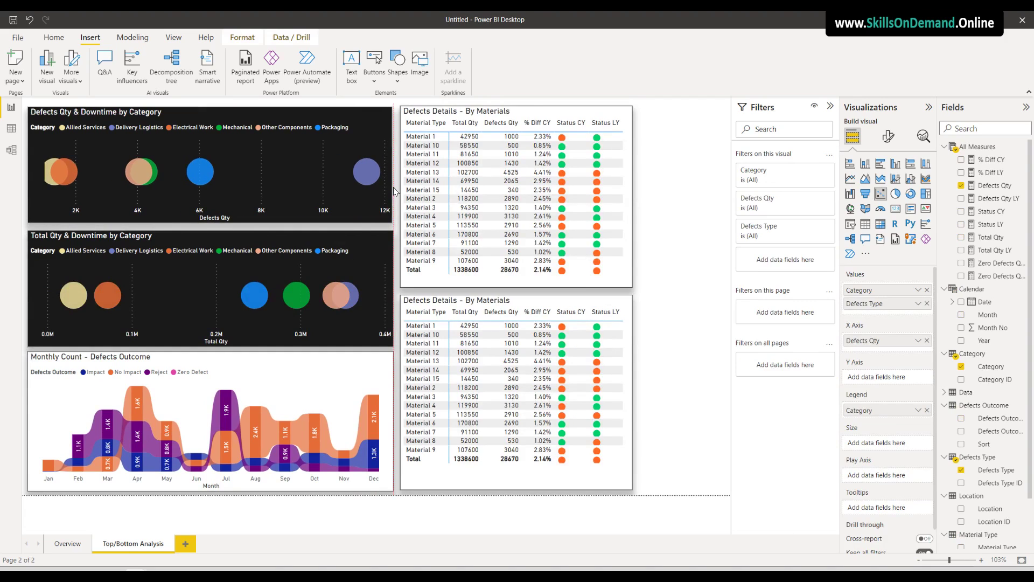
{"action": "left_click", "coordinate": [683, 288]}
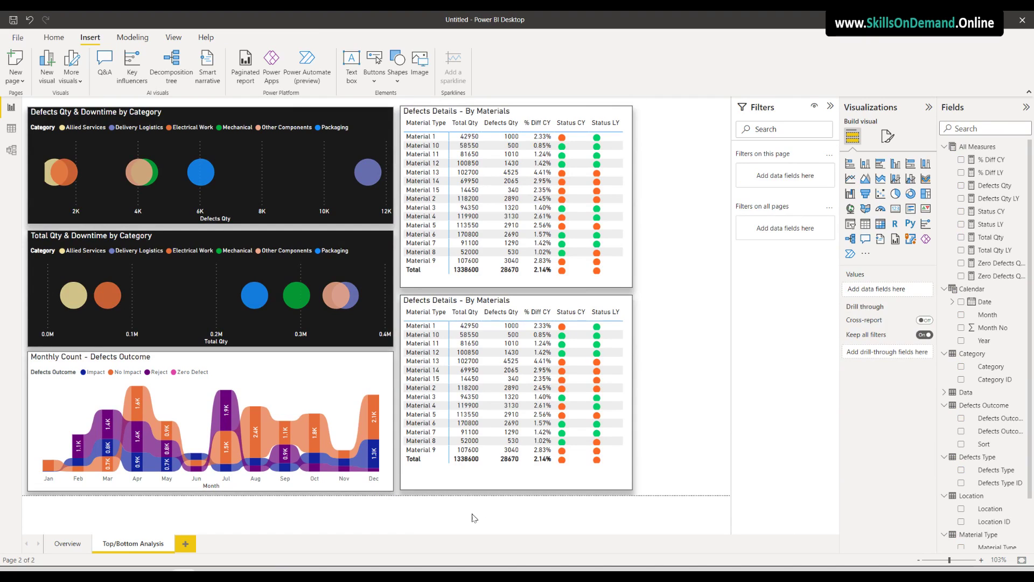
Replace Material Type with Defects Type in the lower table's rows
{"action": "left_click", "coordinate": [468, 479]}
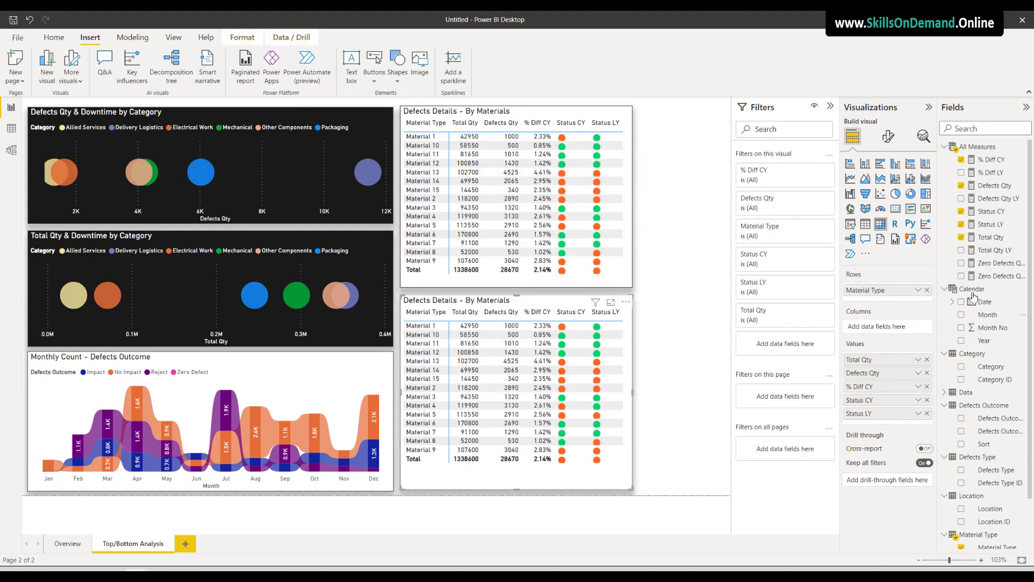
{"action": "left_click", "coordinate": [928, 291]}
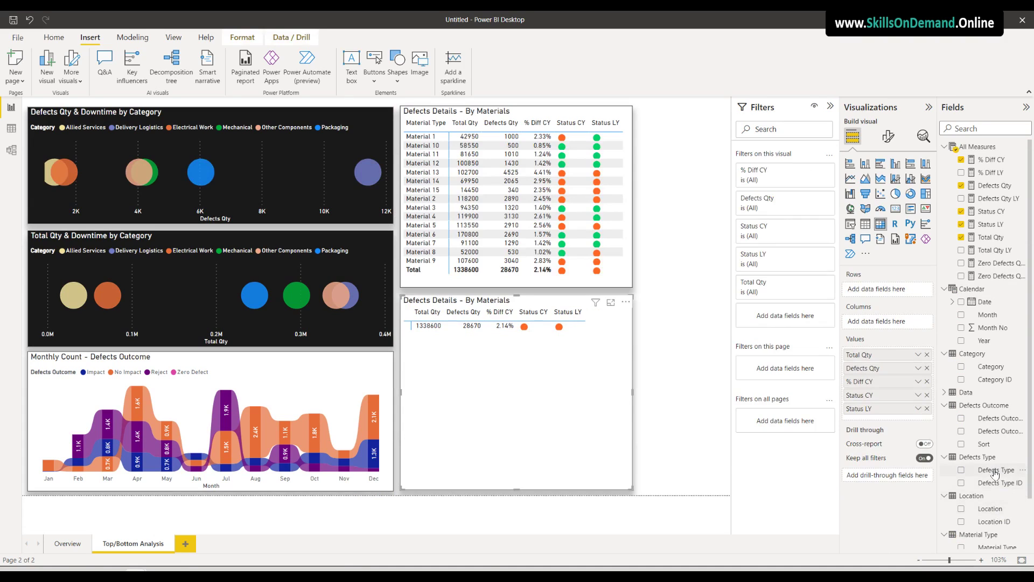
{"action": "left_click_drag", "start_coordinate": [996, 470], "coordinate": [902, 297]}
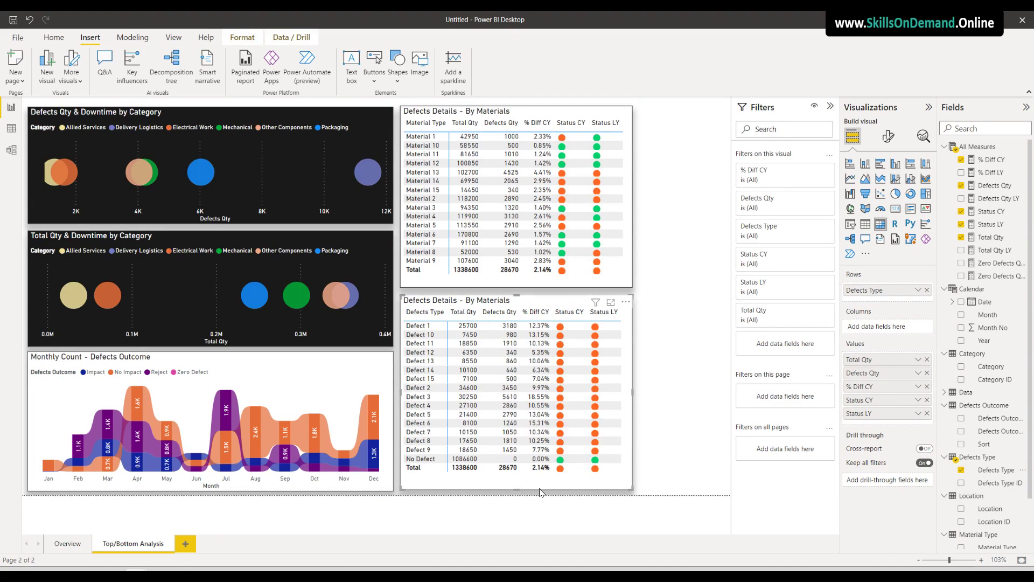
Retitle the lower table 'Defects Details - By Defects Type'
{"action": "left_click", "coordinate": [888, 137]}
{"action": "left_click", "coordinate": [889, 186]}
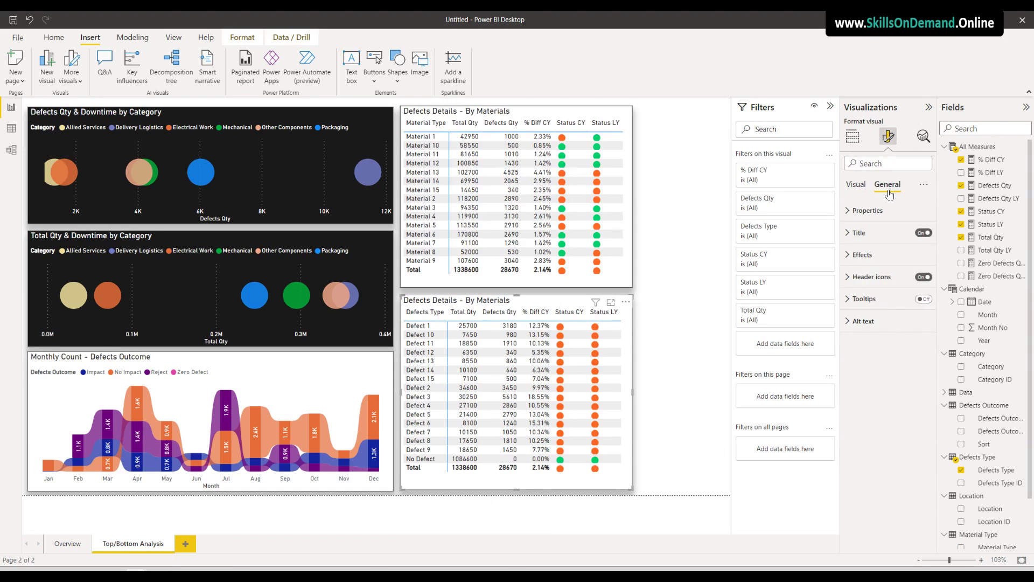
{"action": "left_click", "coordinate": [872, 233]}
{"action": "left_click_drag", "start_coordinate": [907, 264], "coordinate": [922, 269]}
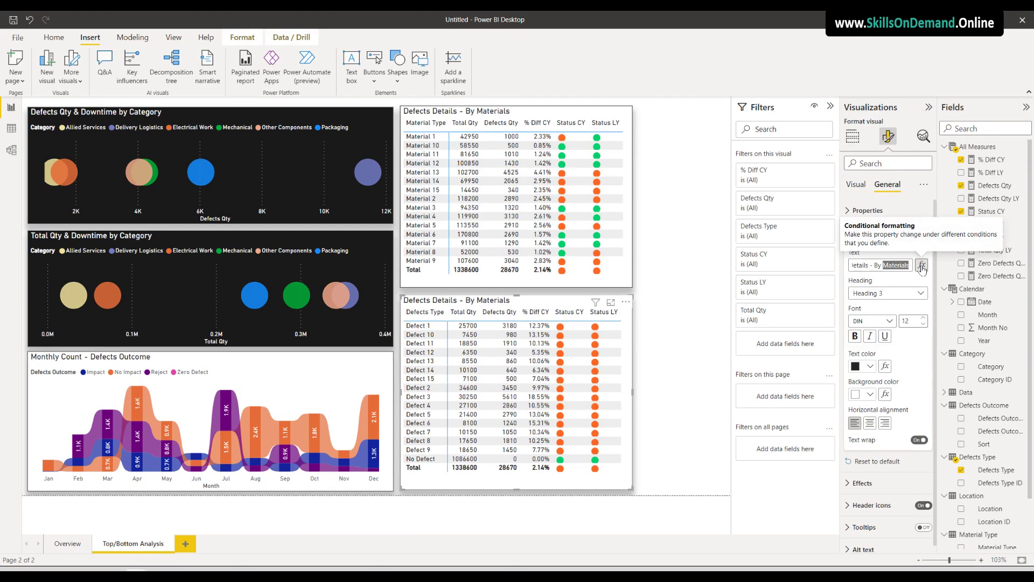
{"action": "type", "text": "Defects Type"}
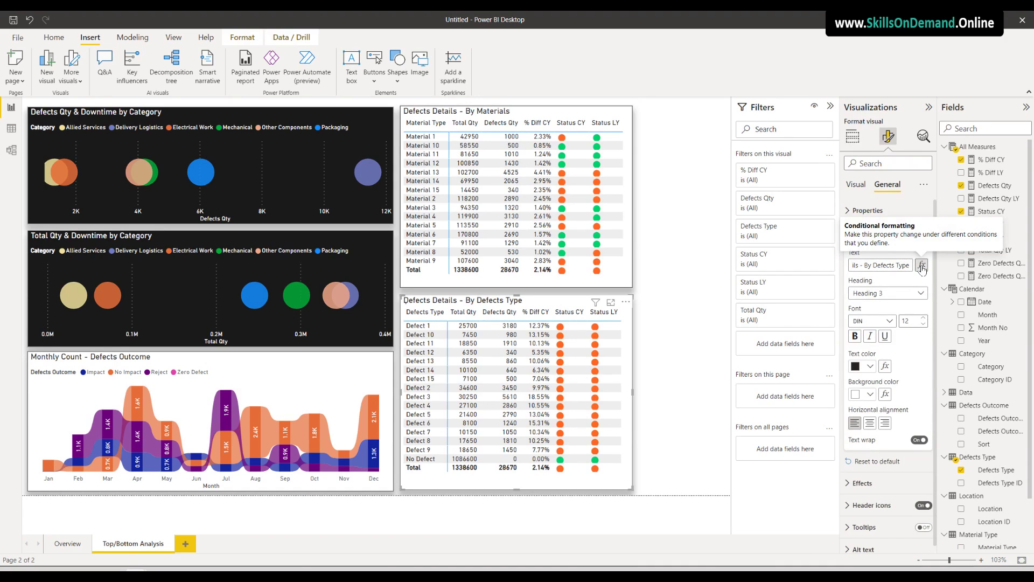
{"action": "left_click", "coordinate": [668, 464]}
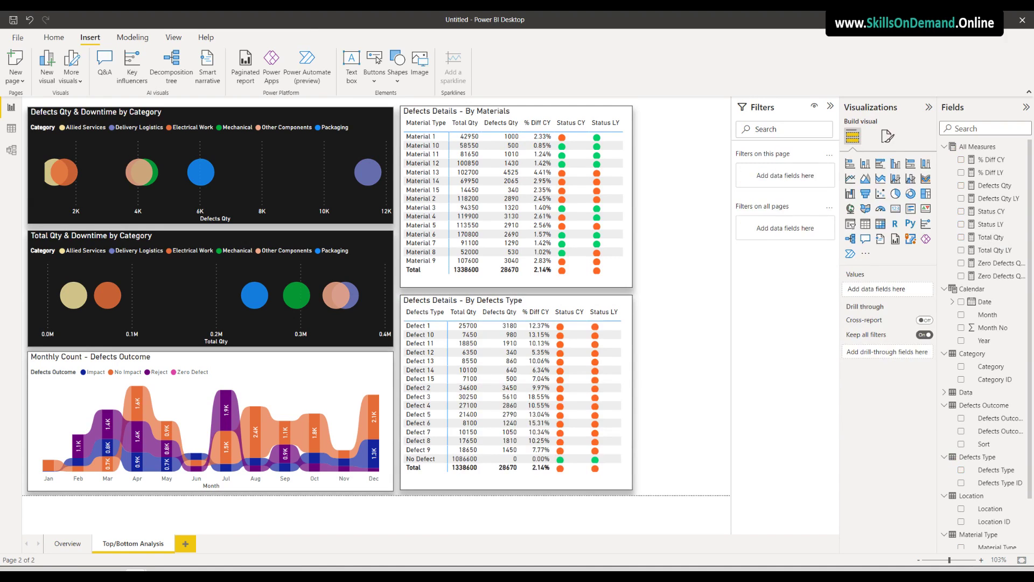
Try the Minimal, Bold header and Alternating rows style presets on the Materials table
{"action": "left_click", "coordinate": [629, 283]}
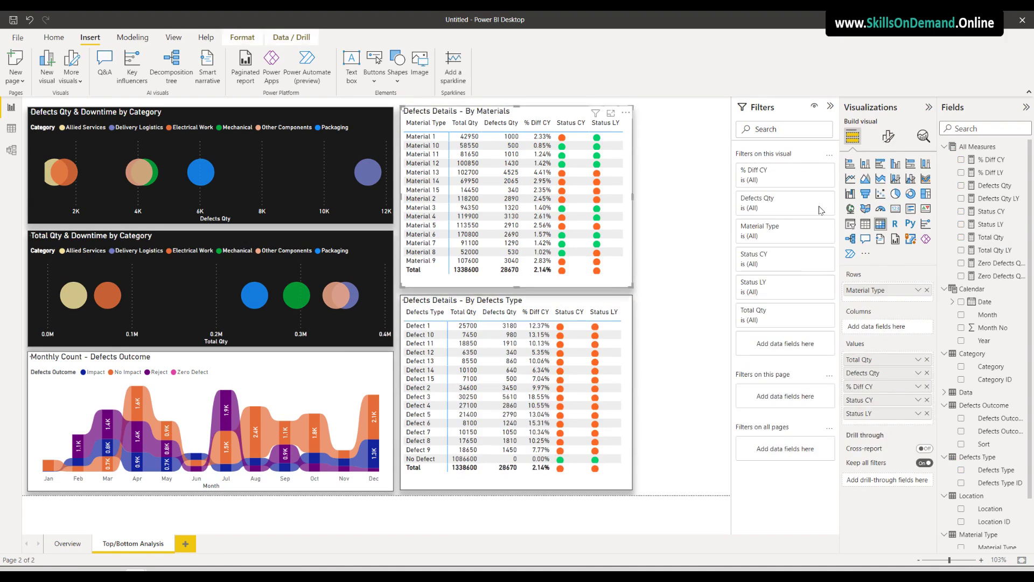
{"action": "left_click", "coordinate": [889, 141]}
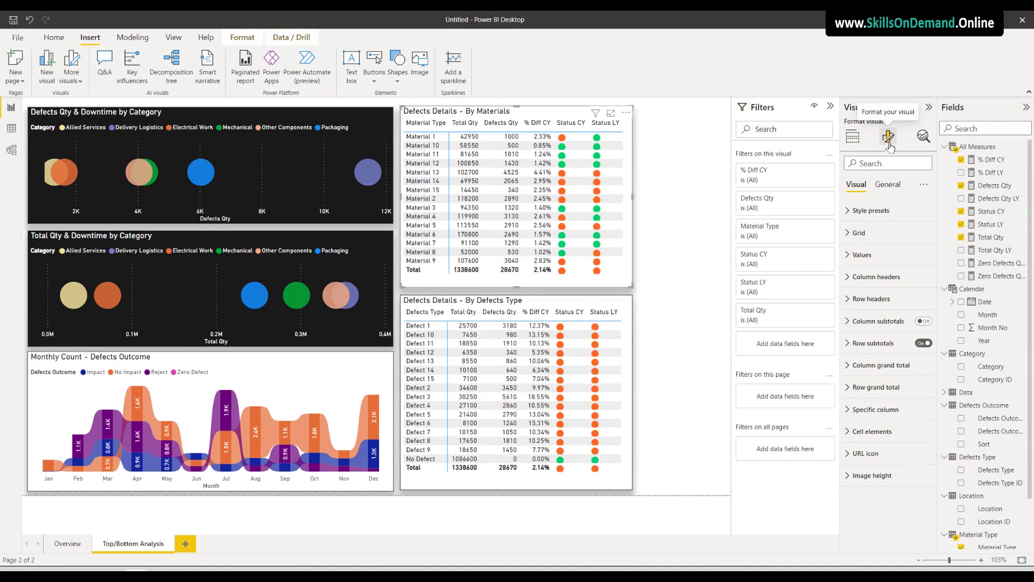
{"action": "left_click", "coordinate": [882, 210]}
{"action": "left_click", "coordinate": [906, 233]}
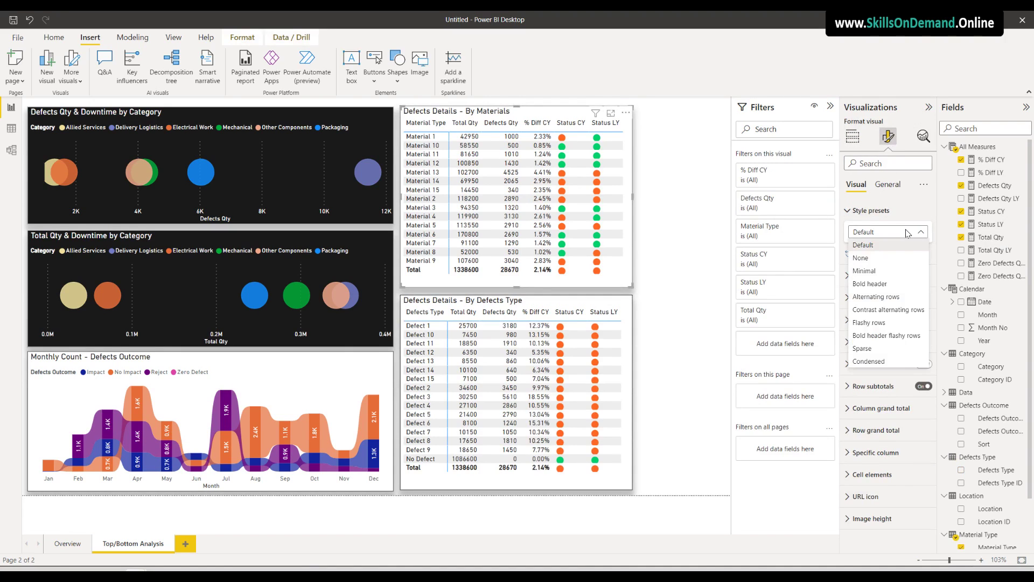
{"action": "left_click", "coordinate": [886, 273]}
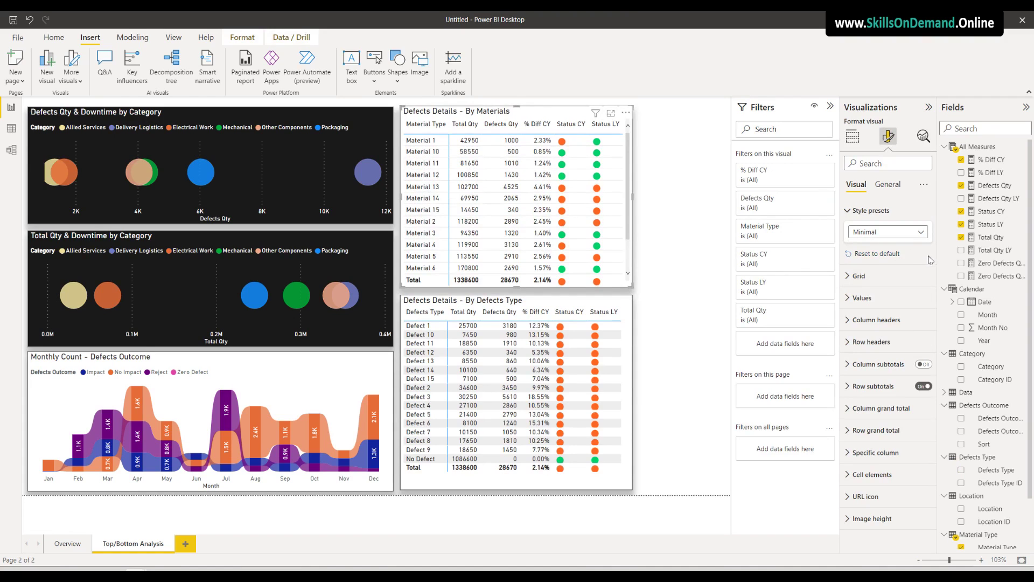
{"action": "left_click", "coordinate": [910, 232]}
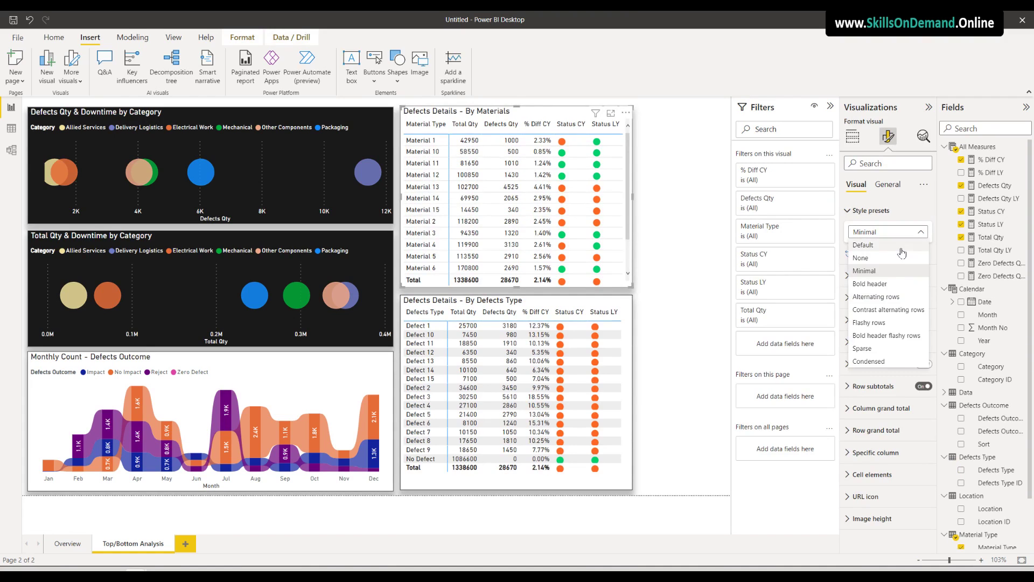
{"action": "left_click", "coordinate": [887, 284]}
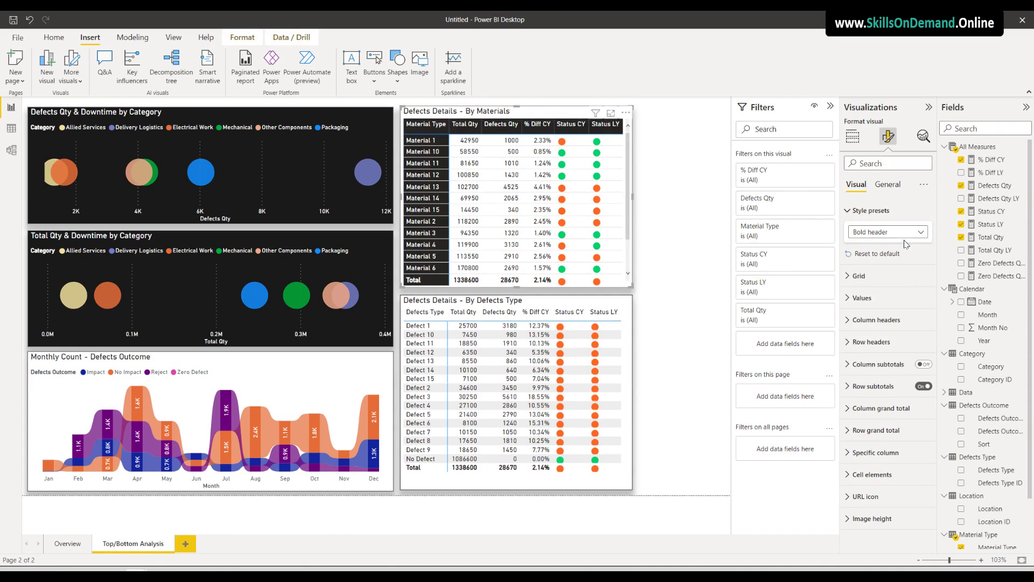
{"action": "left_click", "coordinate": [910, 233]}
{"action": "left_click", "coordinate": [925, 295]}
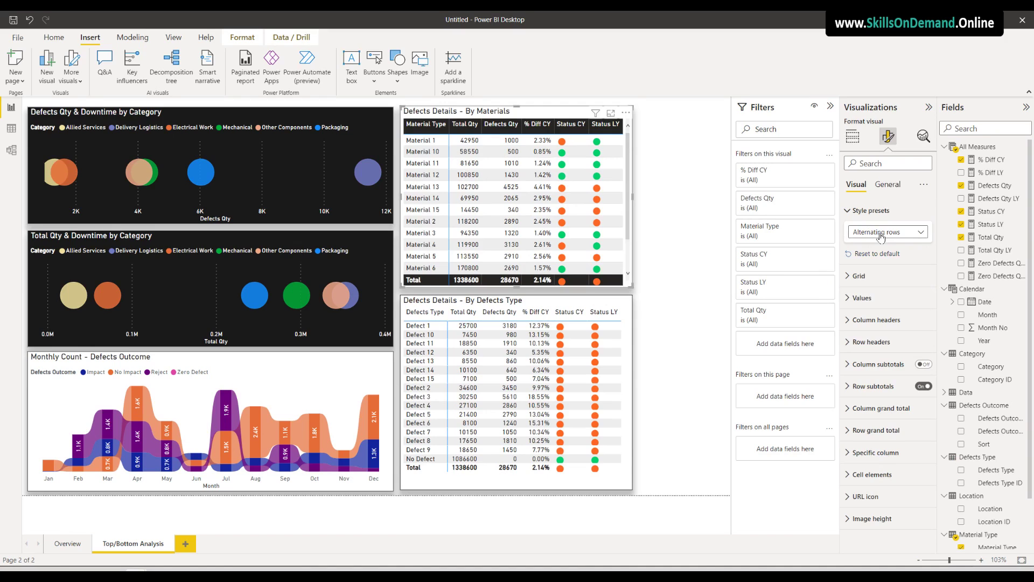
Inspect the Materials table's values and grid formatting settings
{"action": "left_click", "coordinate": [865, 301]}
{"action": "scroll", "coordinate": [891, 370], "scroll_direction": "down", "scroll_amount": 3}
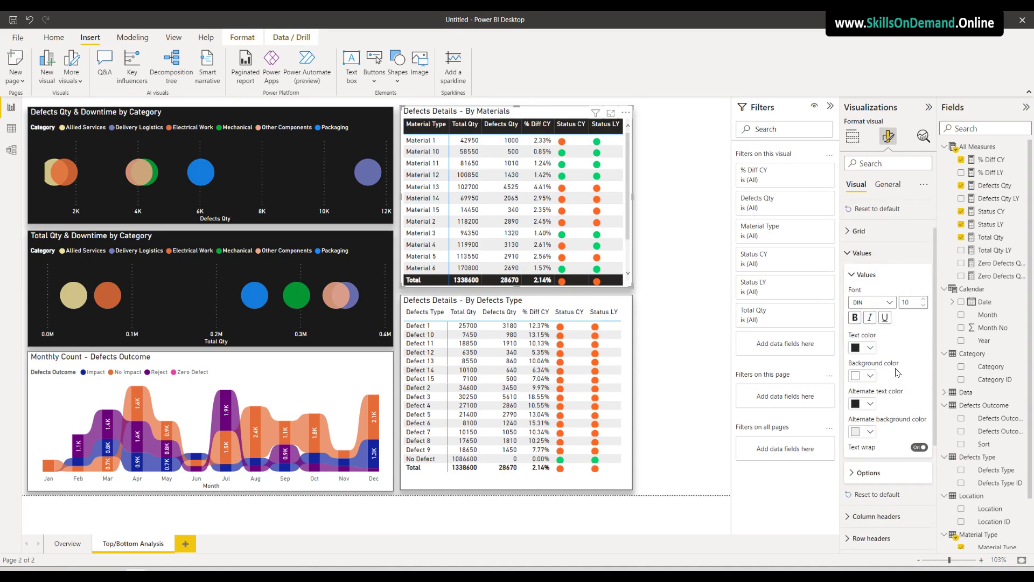
{"action": "scroll", "coordinate": [890, 377], "scroll_direction": "up", "scroll_amount": 3}
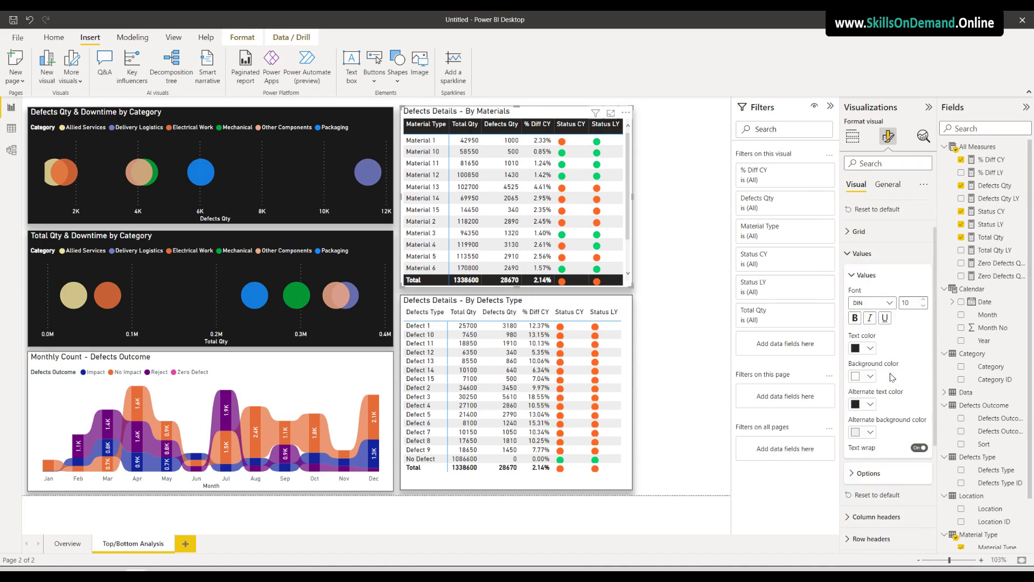
{"action": "left_click", "coordinate": [868, 277]}
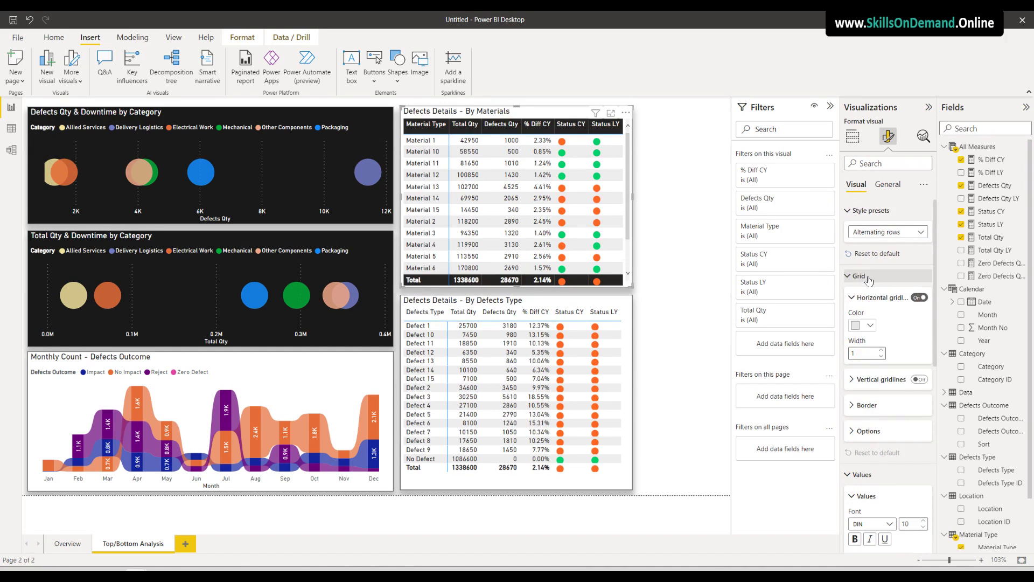
{"action": "scroll", "coordinate": [896, 349], "scroll_direction": "down", "scroll_amount": 2}
{"action": "scroll", "coordinate": [897, 350], "scroll_direction": "down", "scroll_amount": 4}
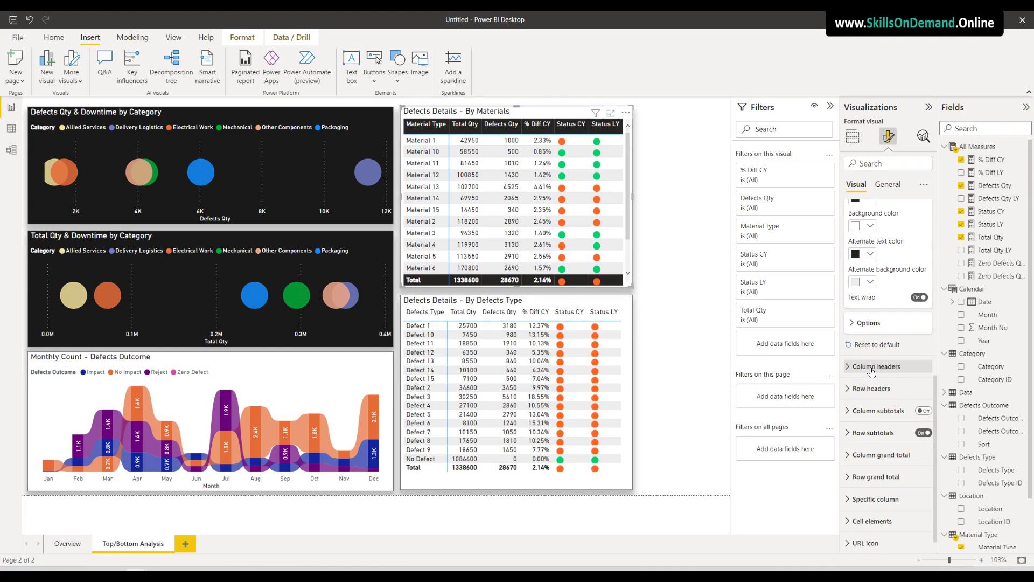
{"action": "scroll", "coordinate": [877, 371], "scroll_direction": "down", "scroll_amount": 3}
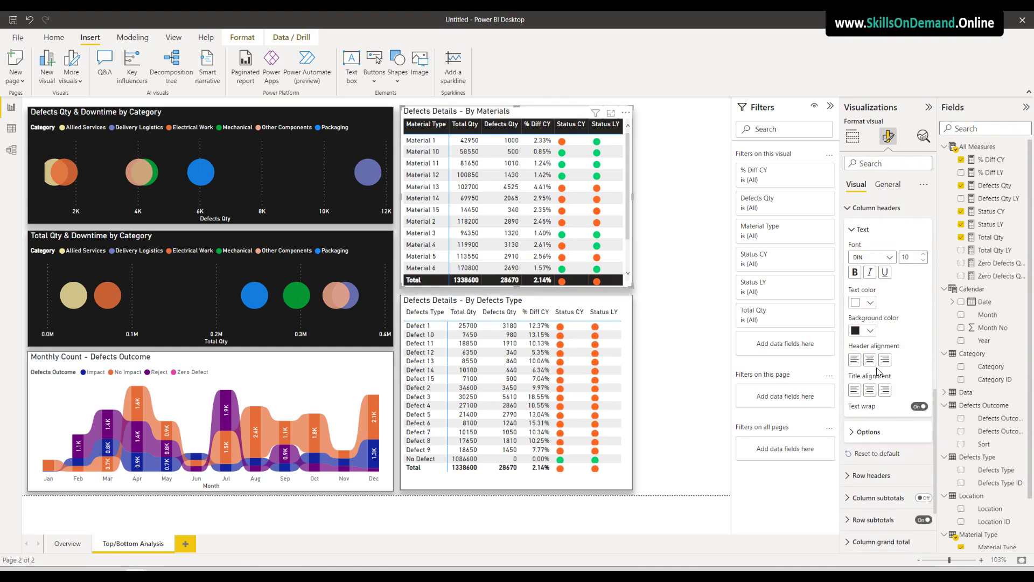
{"action": "scroll", "coordinate": [878, 371], "scroll_direction": "down", "scroll_amount": 3}
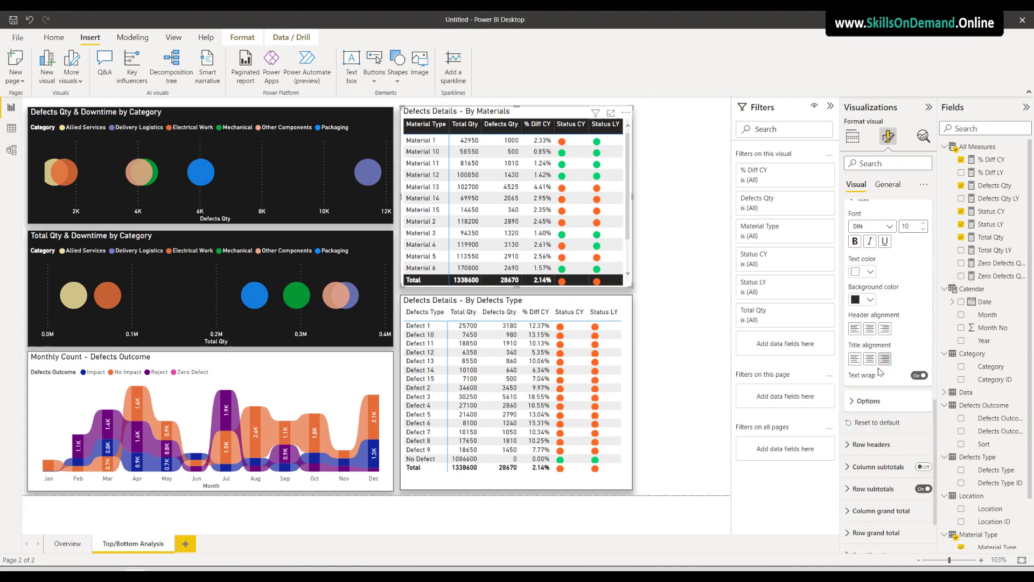
{"action": "scroll", "coordinate": [878, 377], "scroll_direction": "up", "scroll_amount": 8}
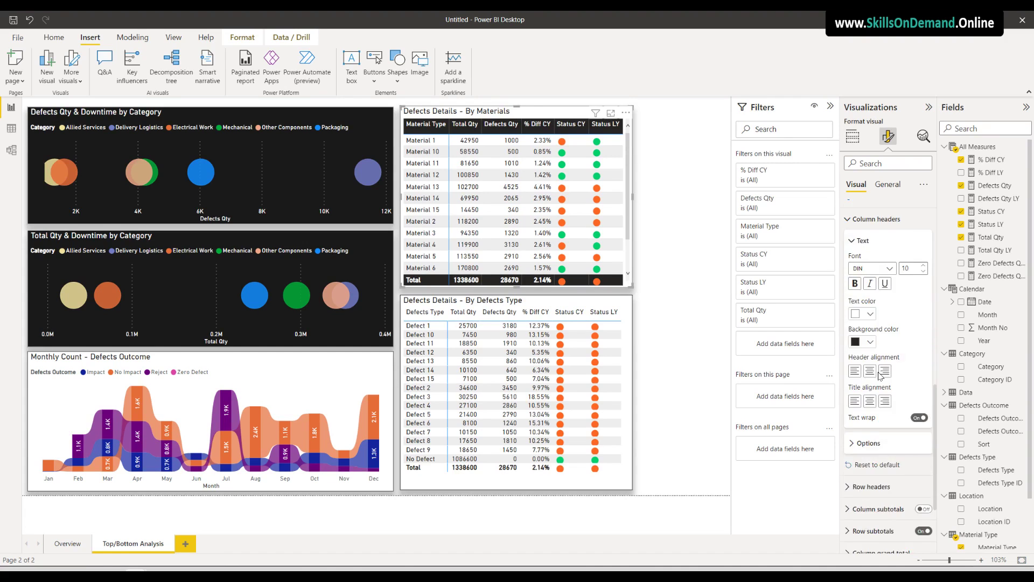
{"action": "scroll", "coordinate": [881, 371], "scroll_direction": "up", "scroll_amount": 1}
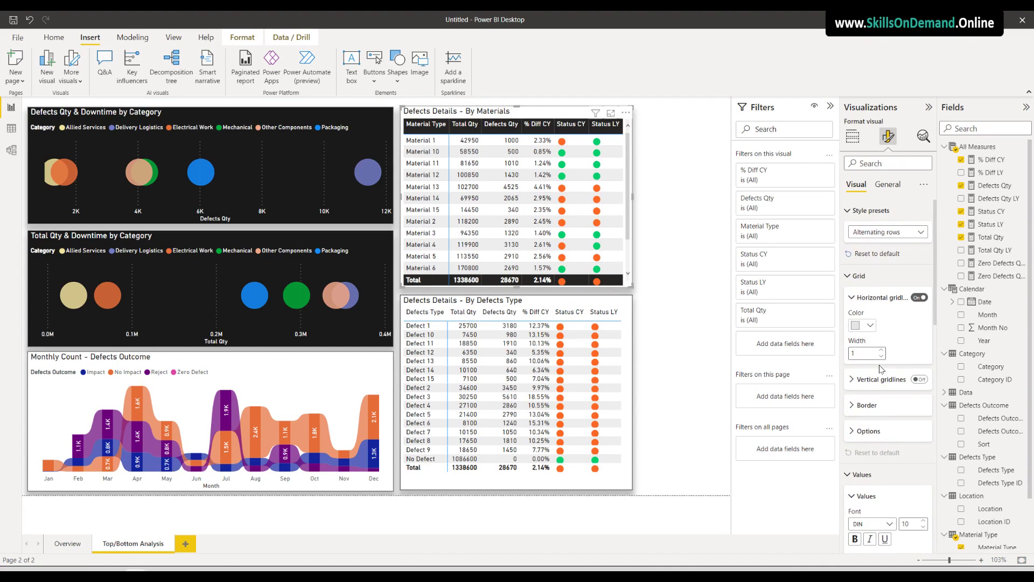
Try the Contrast, Flashy, Sparse and Condensed presets, then set both tables to Minimal
{"action": "left_click", "coordinate": [905, 232]}
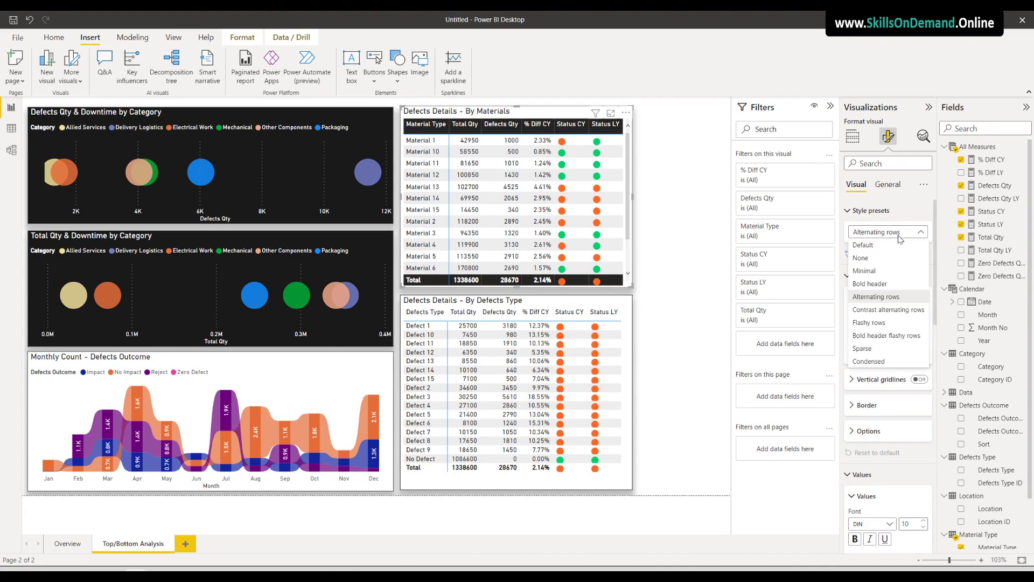
{"action": "left_click", "coordinate": [887, 302]}
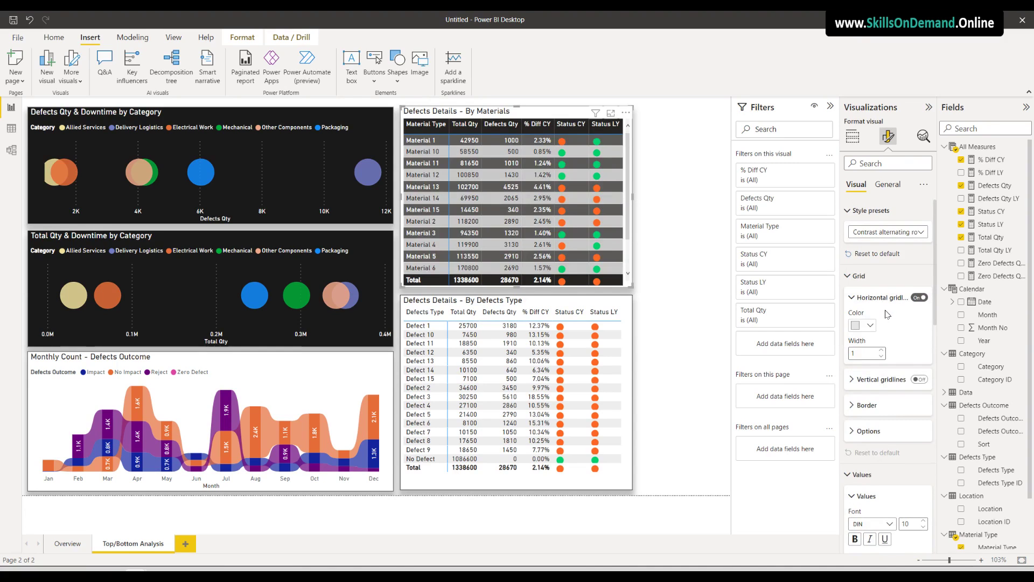
{"action": "left_click", "coordinate": [886, 232]}
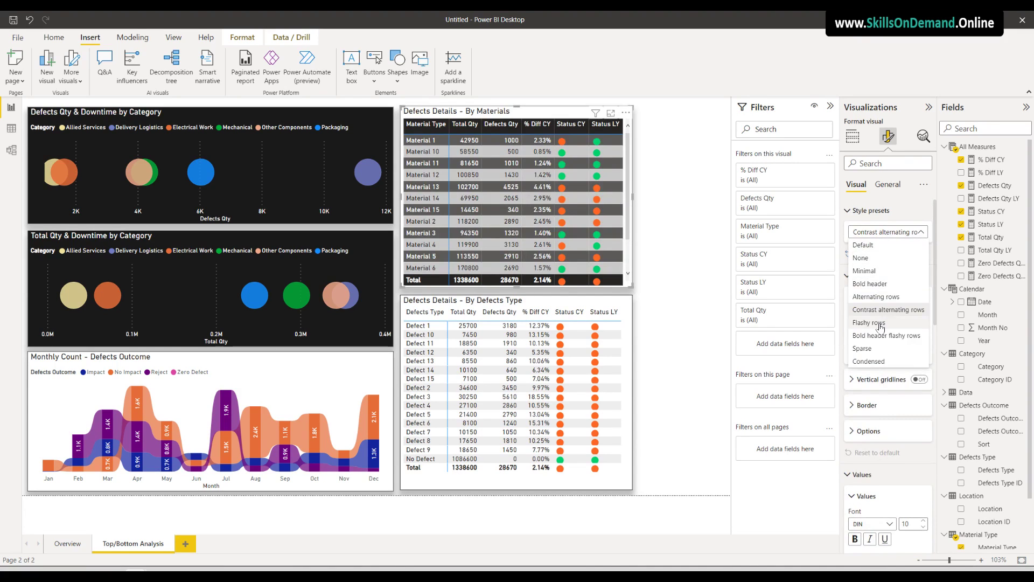
{"action": "left_click", "coordinate": [912, 328]}
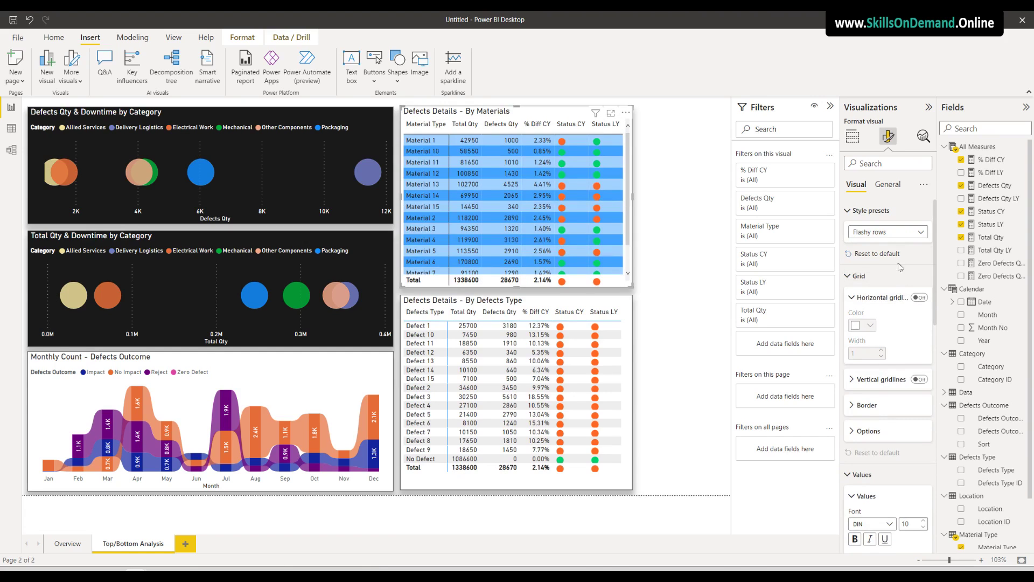
{"action": "left_click", "coordinate": [892, 233]}
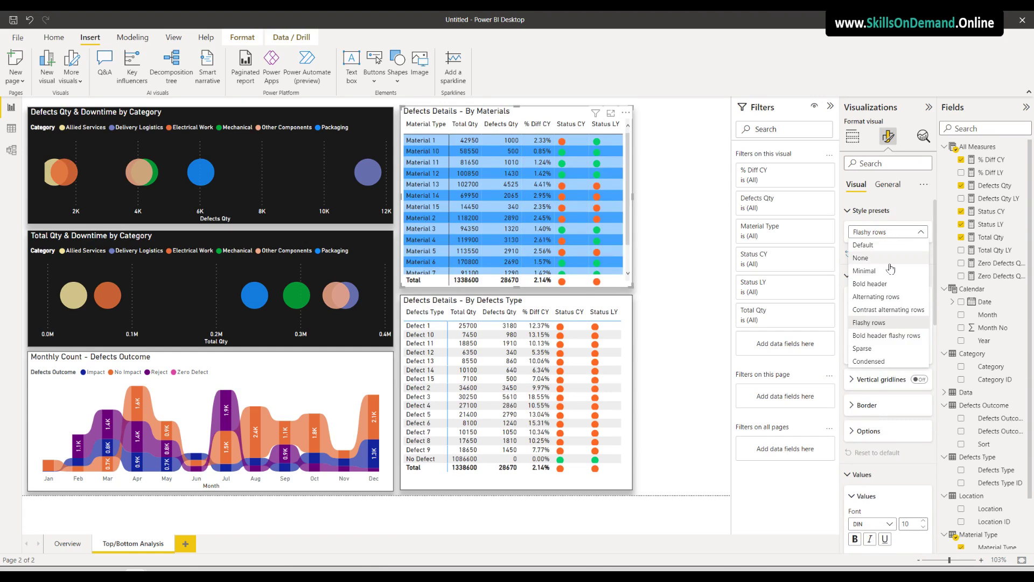
{"action": "left_click", "coordinate": [883, 338]}
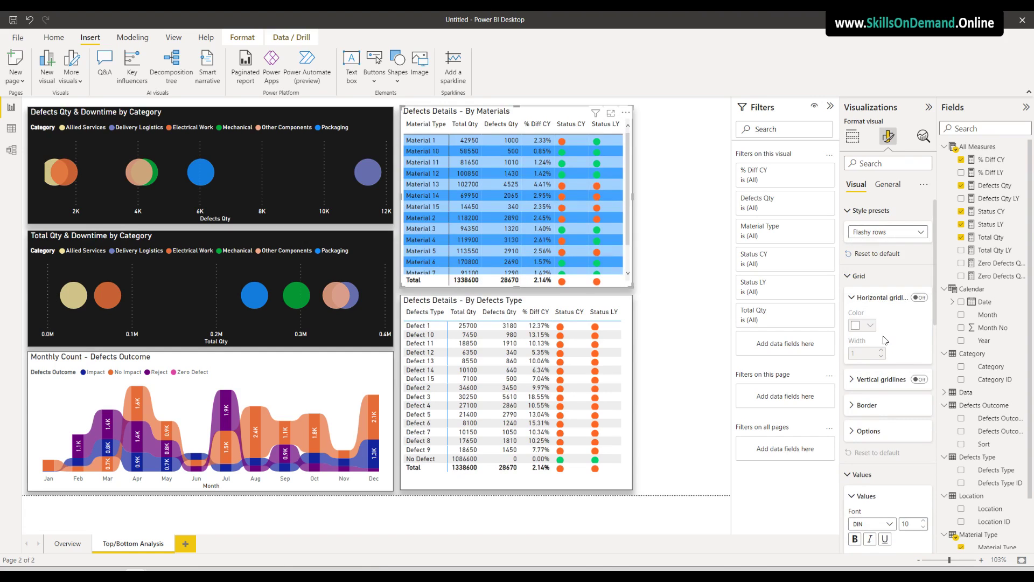
{"action": "left_click", "coordinate": [890, 237]}
{"action": "left_click", "coordinate": [926, 356]}
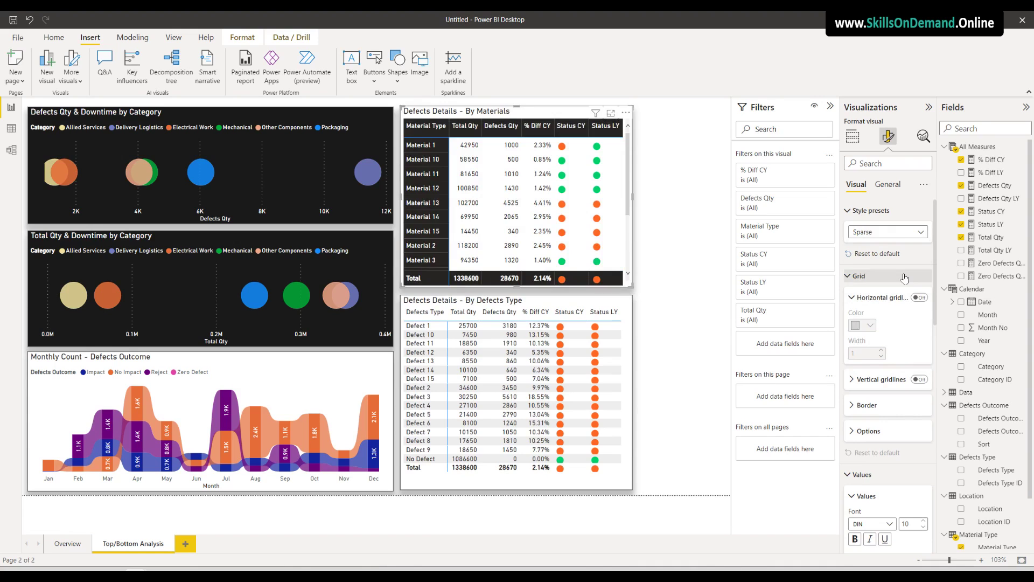
{"action": "left_click", "coordinate": [890, 238]}
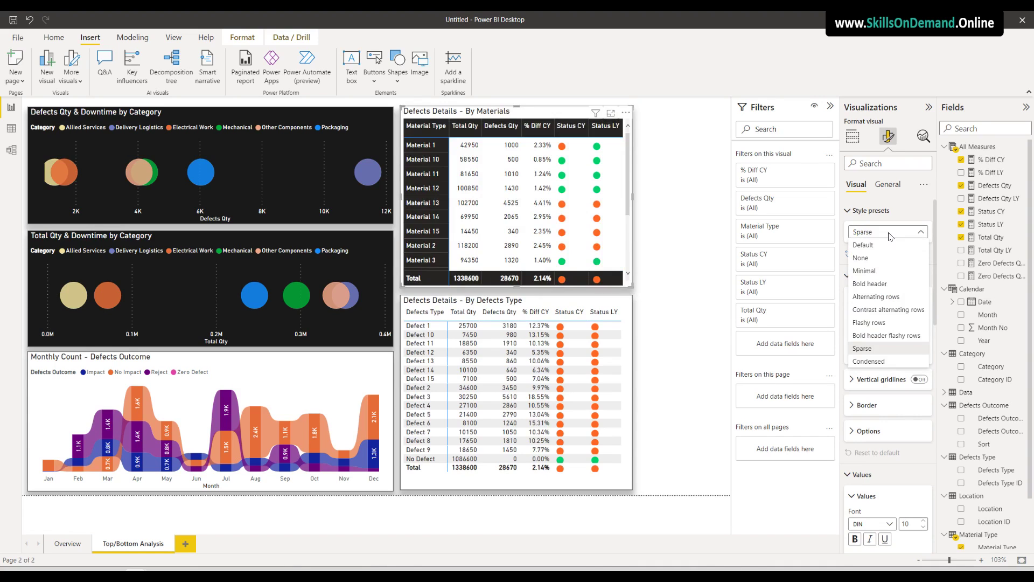
{"action": "left_click", "coordinate": [881, 361]}
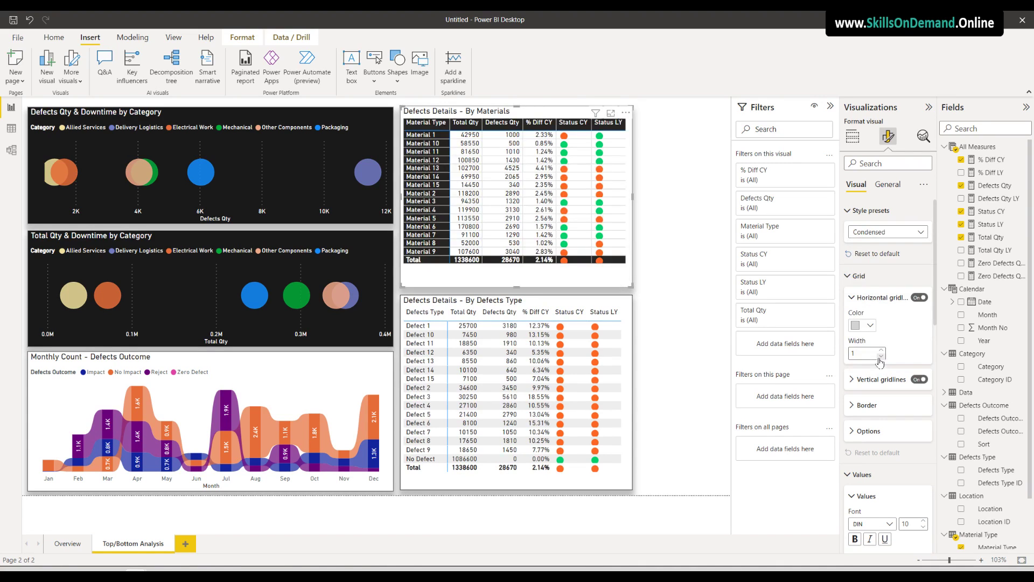
{"action": "left_click", "coordinate": [879, 233]}
{"action": "left_click", "coordinate": [869, 270]}
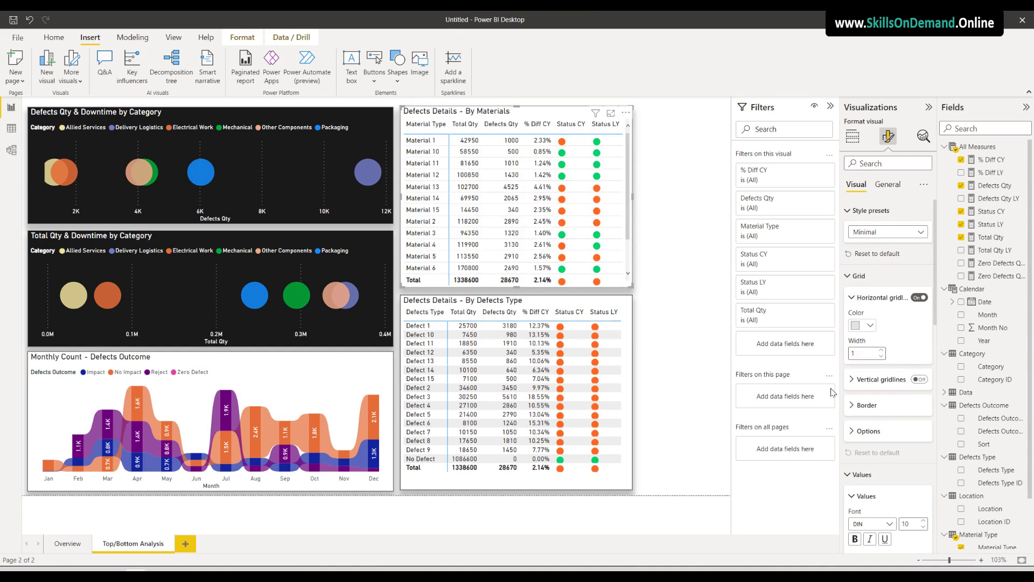
{"action": "left_click", "coordinate": [882, 233]}
{"action": "left_click", "coordinate": [865, 271]}
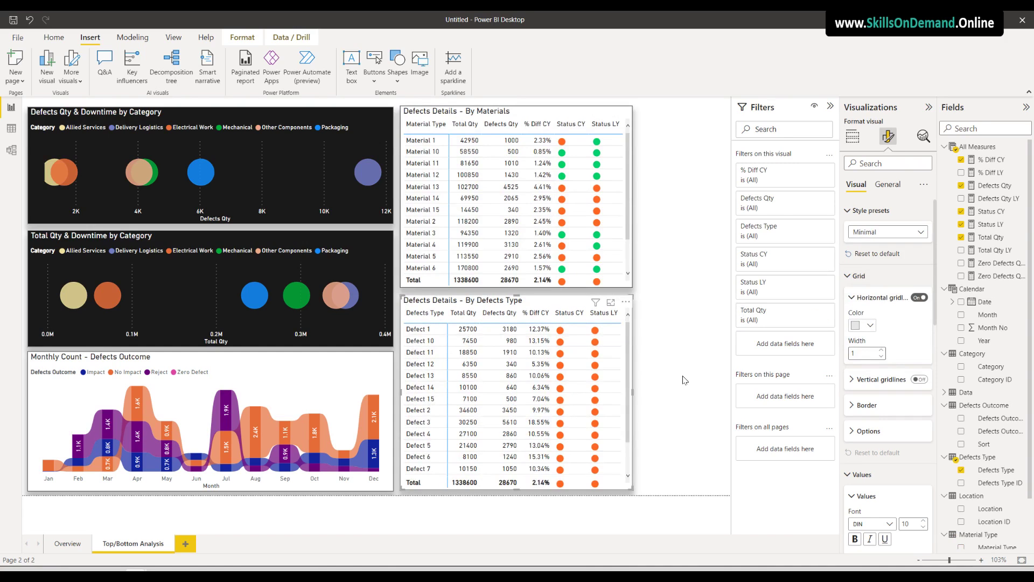
Snap the Defects Type table's top edge to the red alignment guide beneath the Materials table
{"action": "left_click_drag", "start_coordinate": [517, 294], "coordinate": [521, 298]}
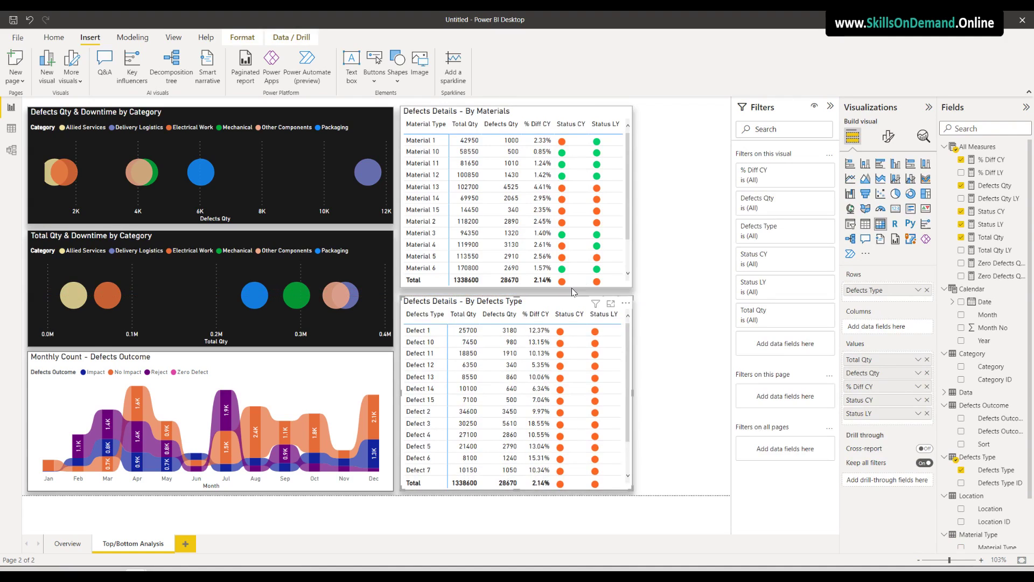
{"action": "left_click", "coordinate": [662, 253]}
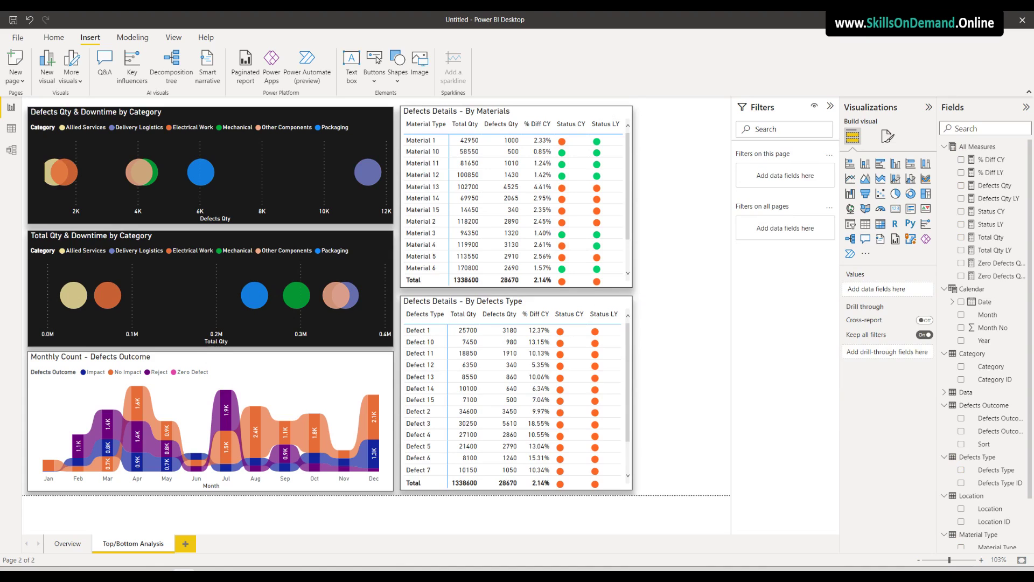
Add a compact card right of the Materials table showing Total Qty as 1M
{"action": "left_click", "coordinate": [895, 208]}
{"action": "left_click_drag", "start_coordinate": [685, 287], "coordinate": [685, 117]}
{"action": "left_click", "coordinate": [677, 209]}
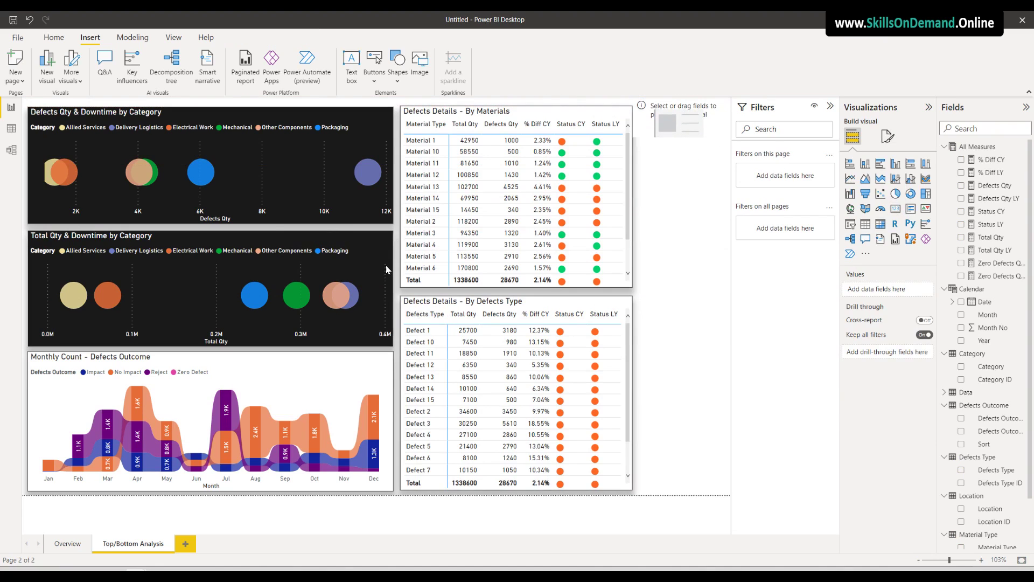
{"action": "left_click", "coordinate": [383, 212]}
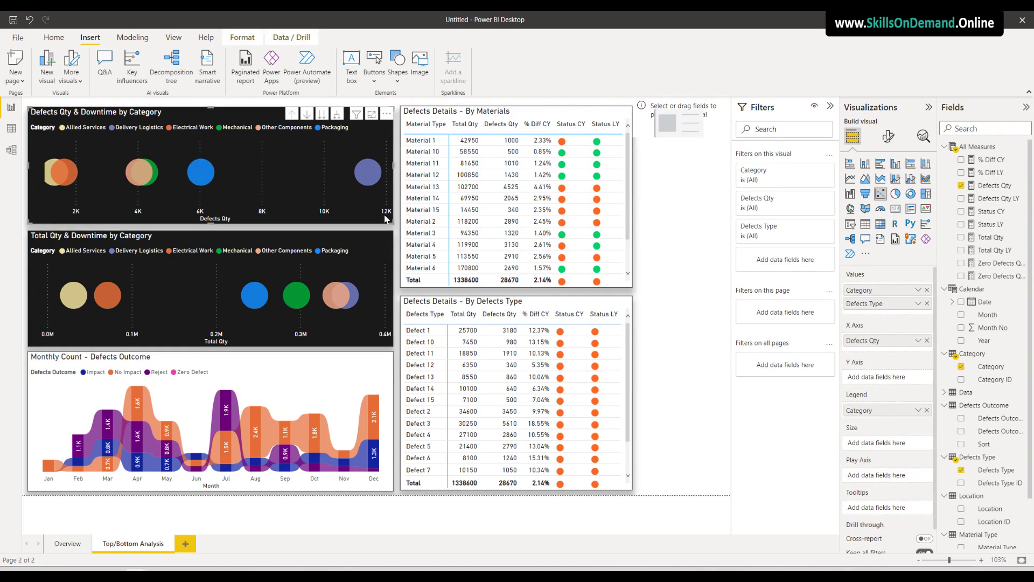
{"action": "left_click", "coordinate": [669, 265]}
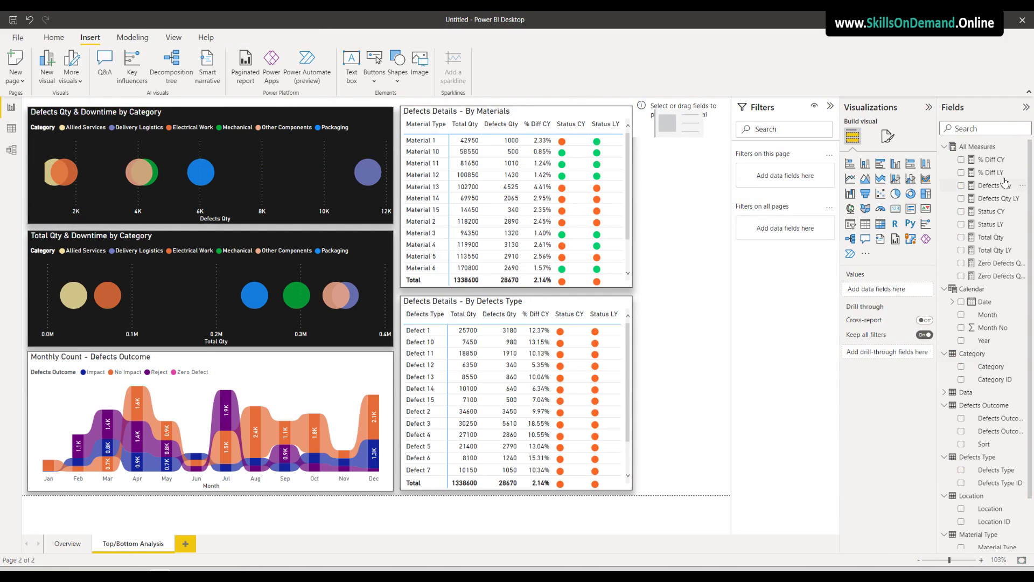
{"action": "left_click_drag", "start_coordinate": [1003, 239], "coordinate": [682, 125]}
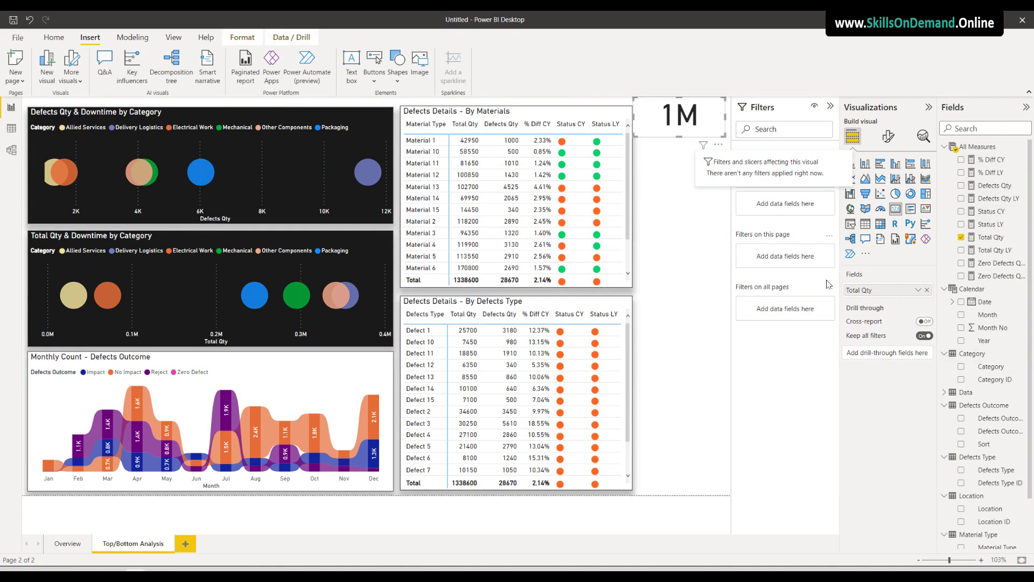
{"action": "left_click", "coordinate": [888, 137]}
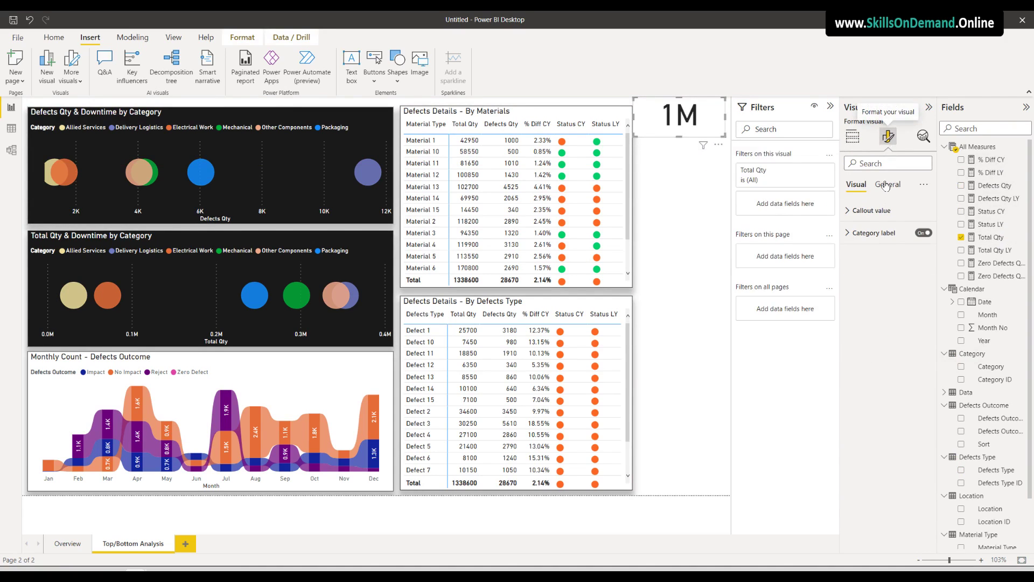
Set the card's callout value to 2 decimals, white colour and font size 30
{"action": "left_click", "coordinate": [877, 211]}
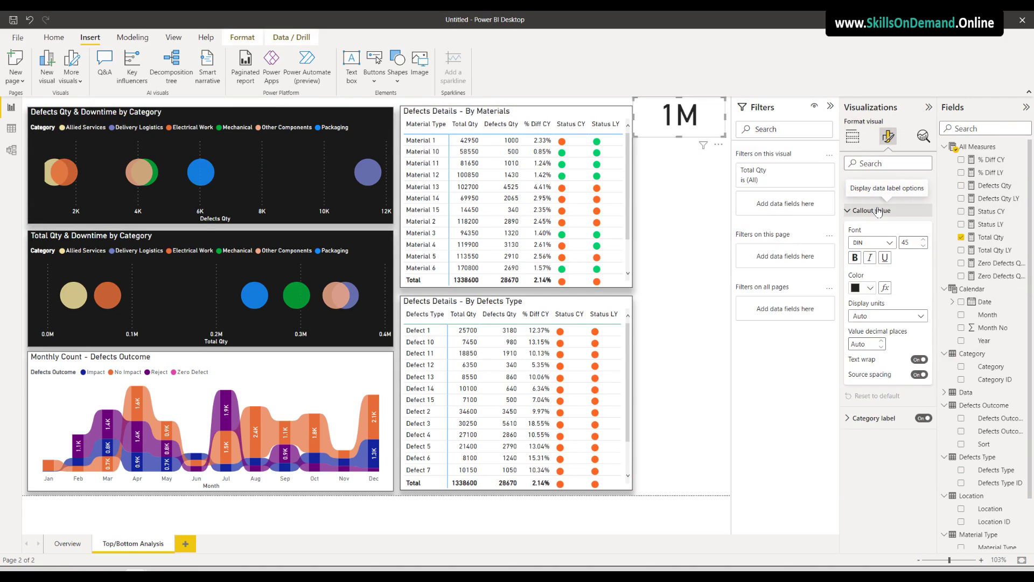
{"action": "left_click", "coordinate": [869, 344]}
{"action": "type", "text": "2"}
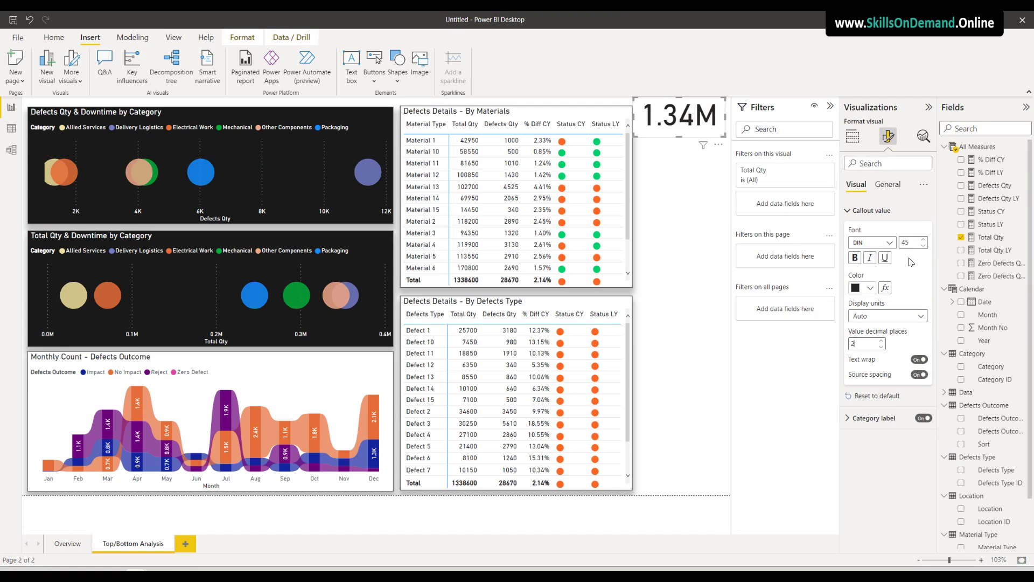
{"action": "left_click", "coordinate": [870, 288]}
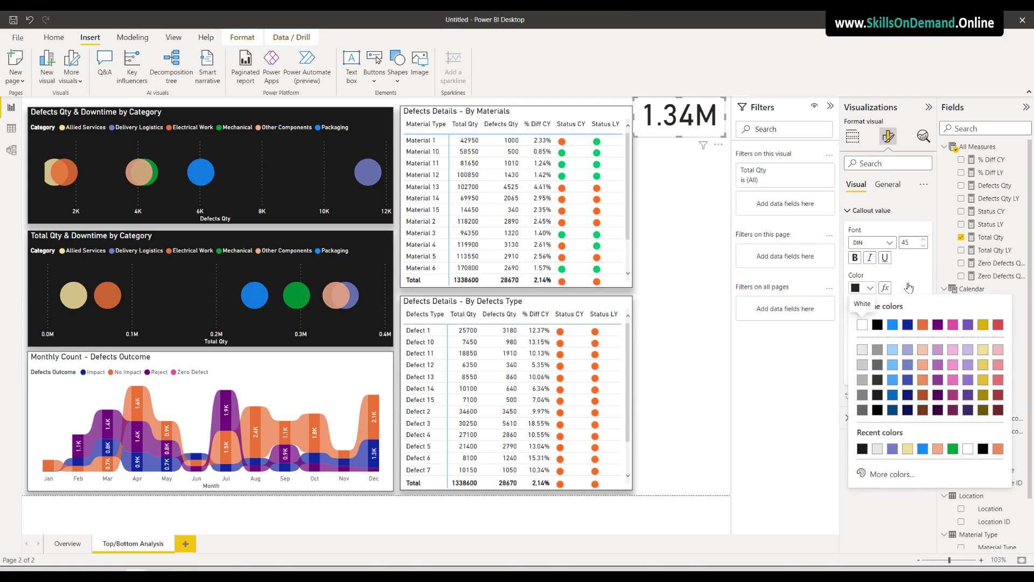
{"action": "key", "text": "Return"}
{"action": "key", "text": "Tab"}
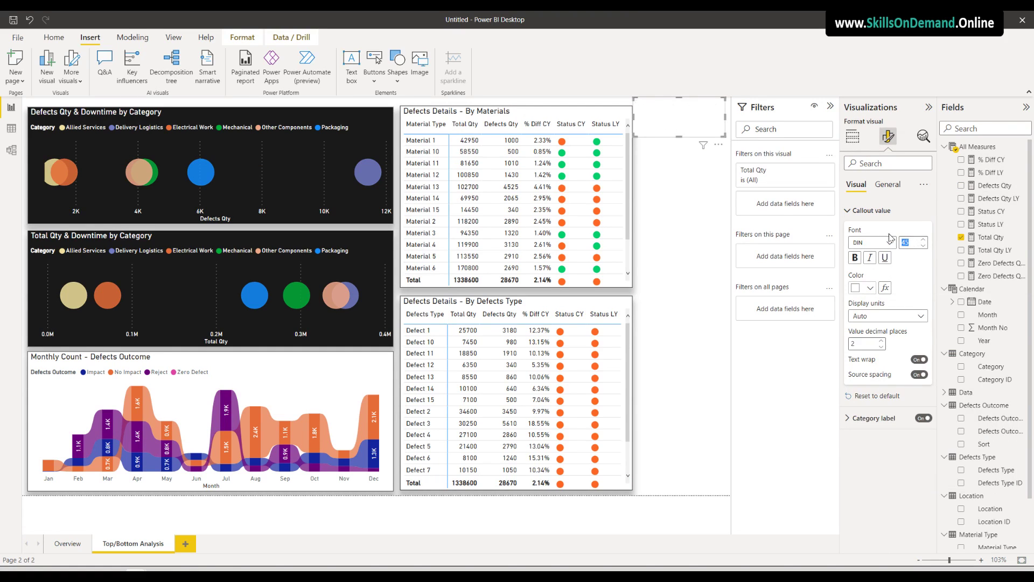
{"action": "type", "text": "30"}
Give the Total Qty card a light orange background
{"action": "left_click", "coordinate": [887, 185]}
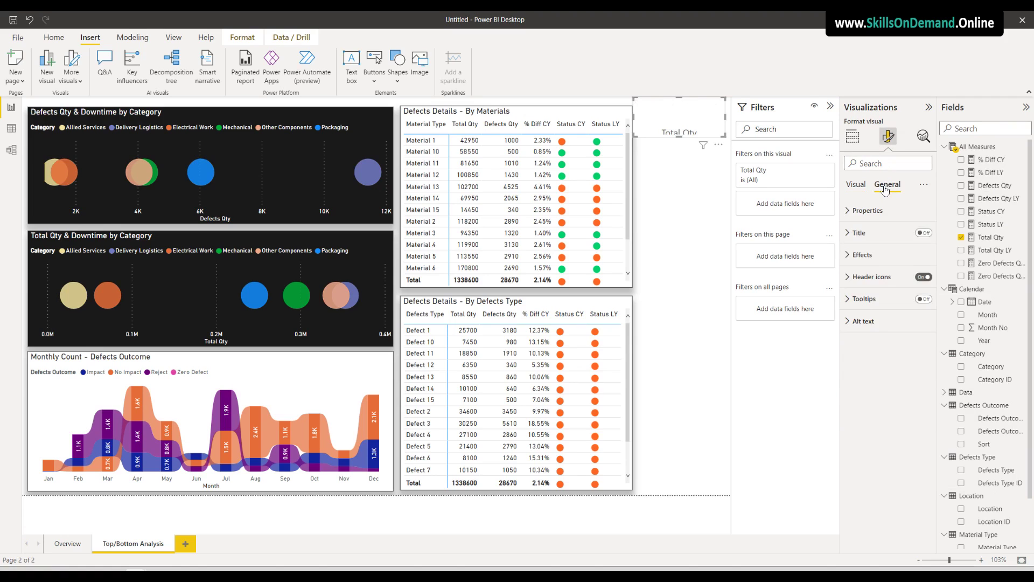
{"action": "left_click", "coordinate": [870, 256]}
{"action": "left_click", "coordinate": [870, 305]}
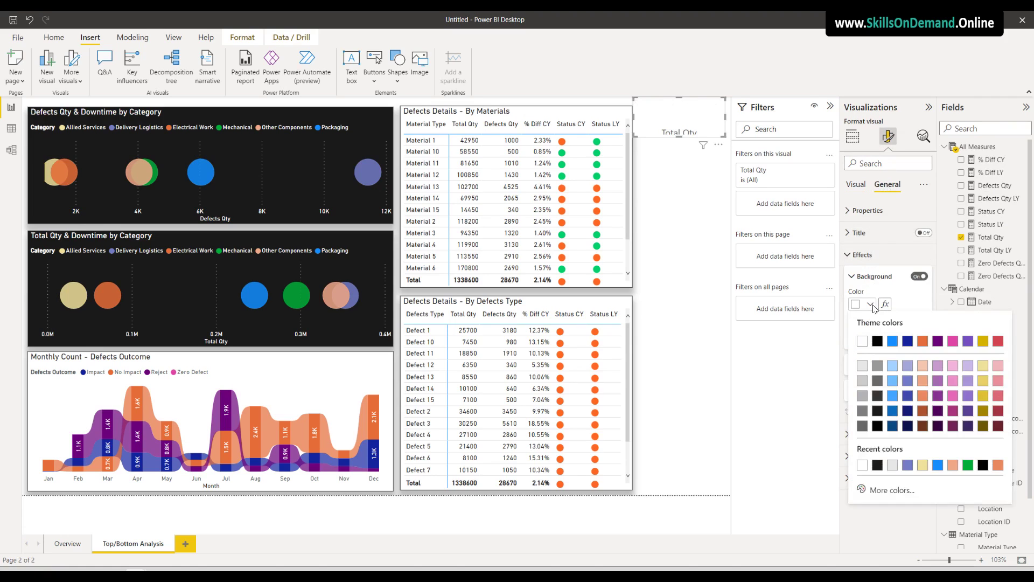
{"action": "left_click", "coordinate": [924, 398]}
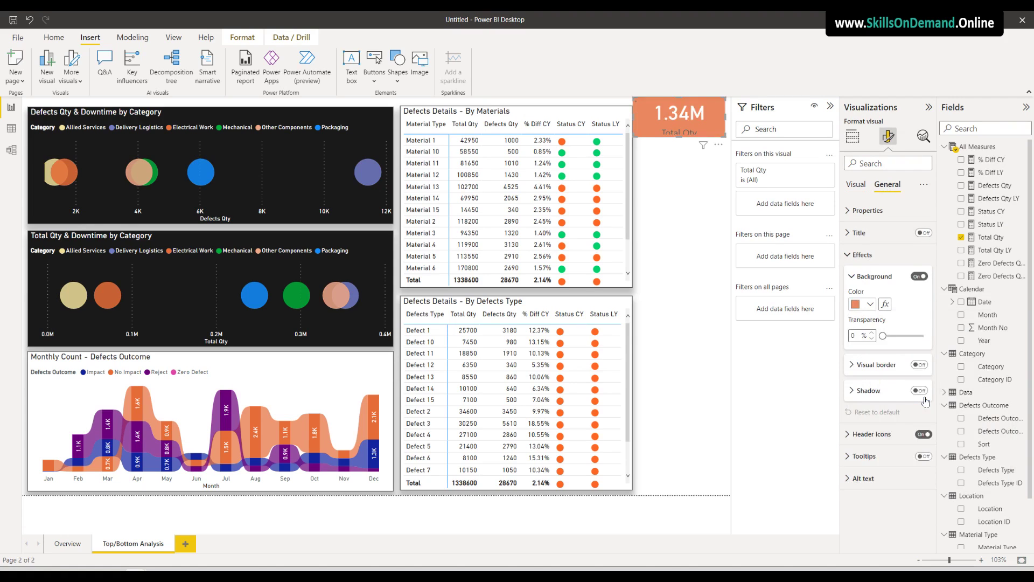
{"action": "left_click", "coordinate": [870, 305]}
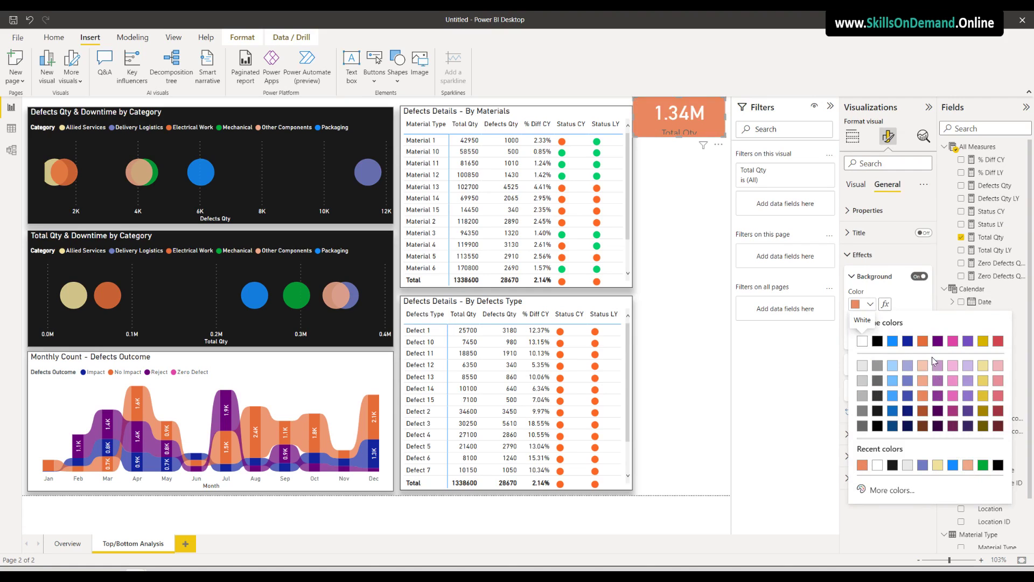
{"action": "left_click", "coordinate": [922, 342]}
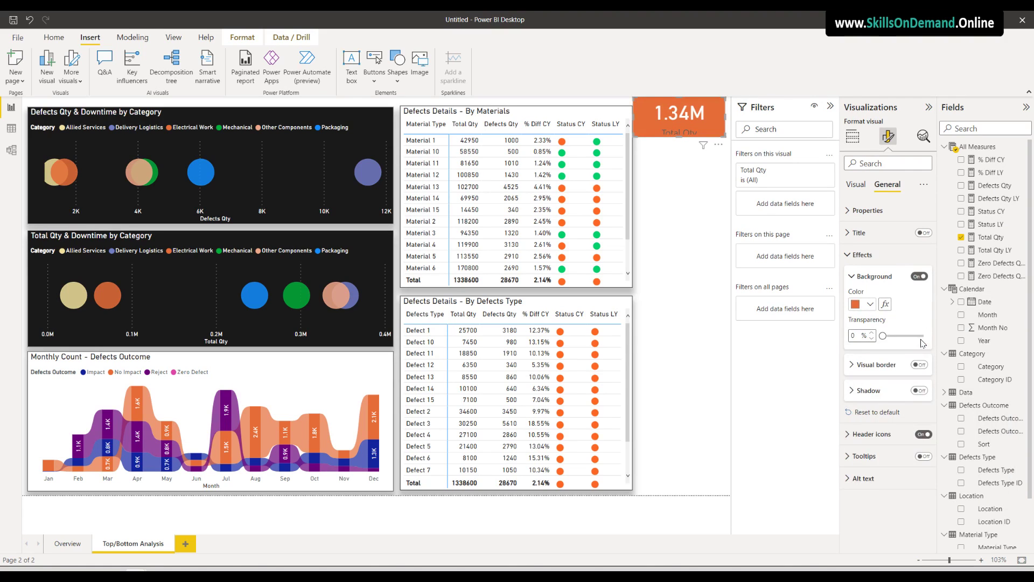
{"action": "left_click", "coordinate": [873, 304]}
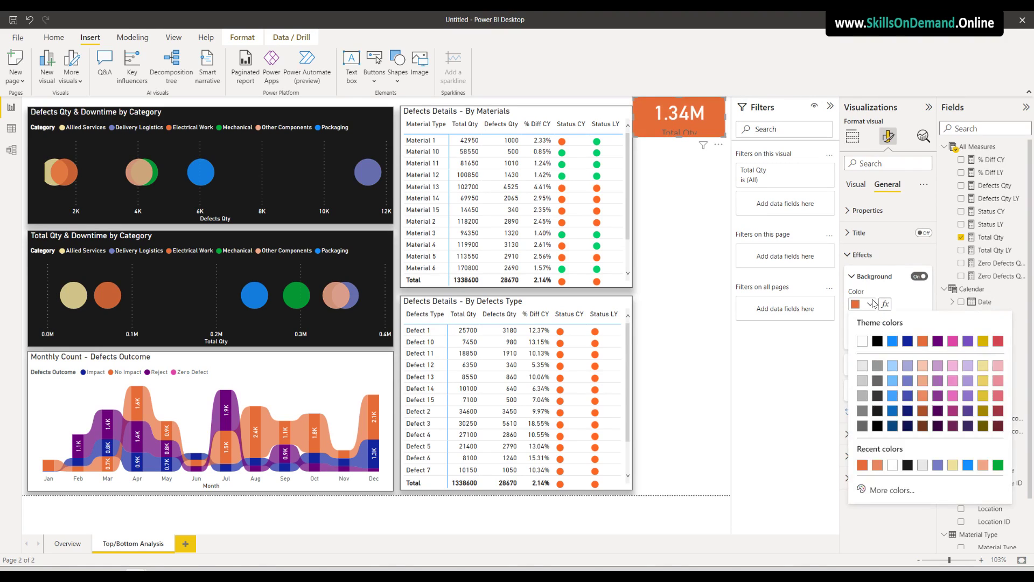
{"action": "left_click", "coordinate": [926, 398]}
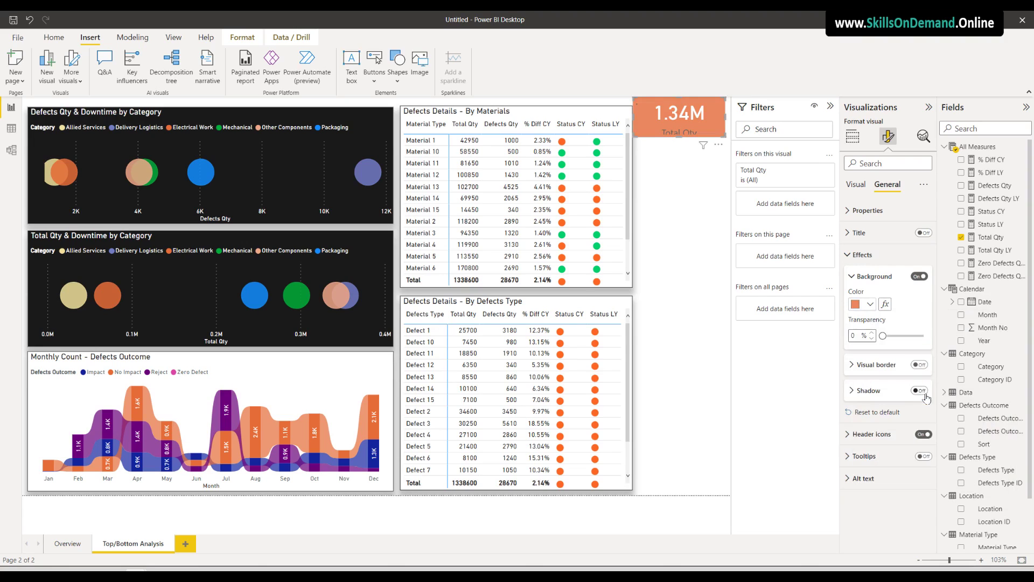
Make the Total Qty category label white in the DIN font
{"action": "left_click", "coordinate": [856, 193]}
{"action": "type", "text": "2"}
{"action": "left_click", "coordinate": [867, 418]}
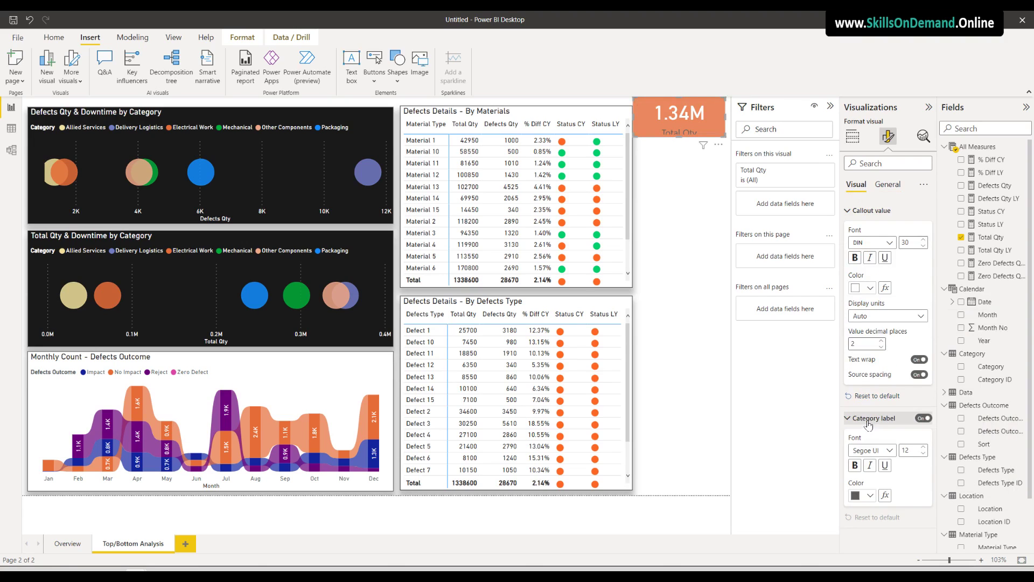
{"action": "left_click", "coordinate": [875, 454]}
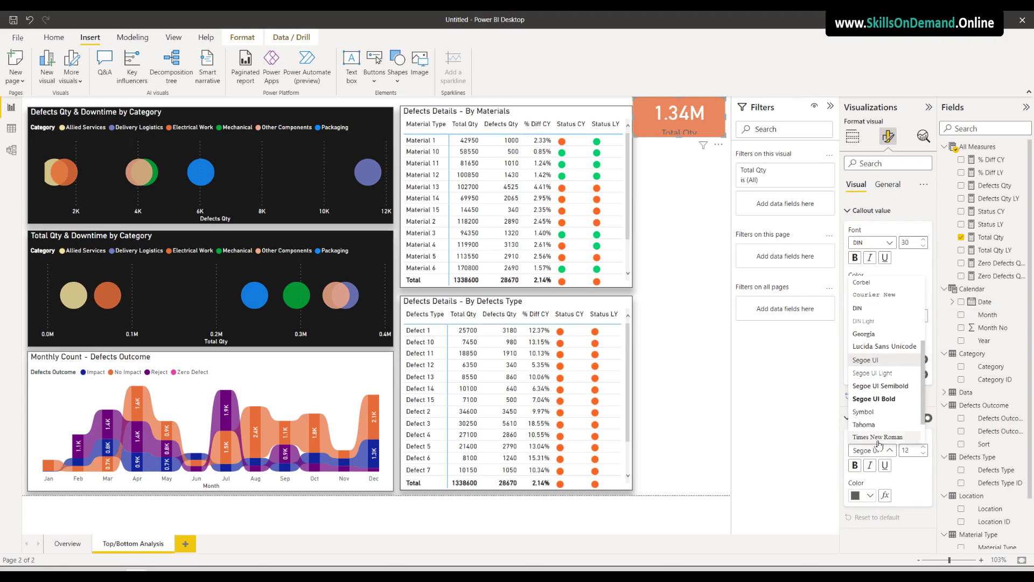
{"action": "left_click", "coordinate": [862, 316]}
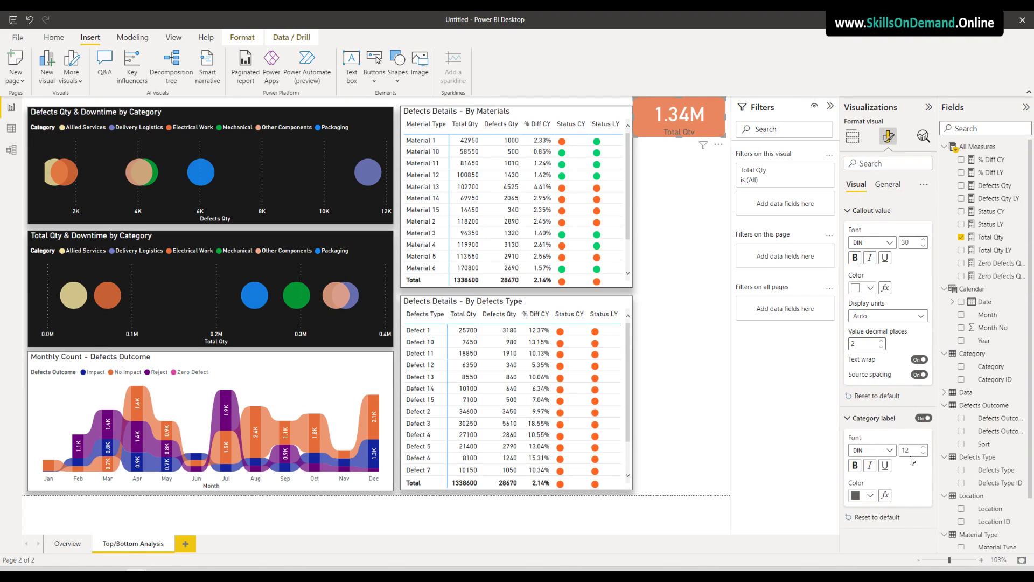
{"action": "left_click", "coordinate": [867, 496]}
{"action": "left_click", "coordinate": [862, 326]}
{"action": "left_click", "coordinate": [697, 301]}
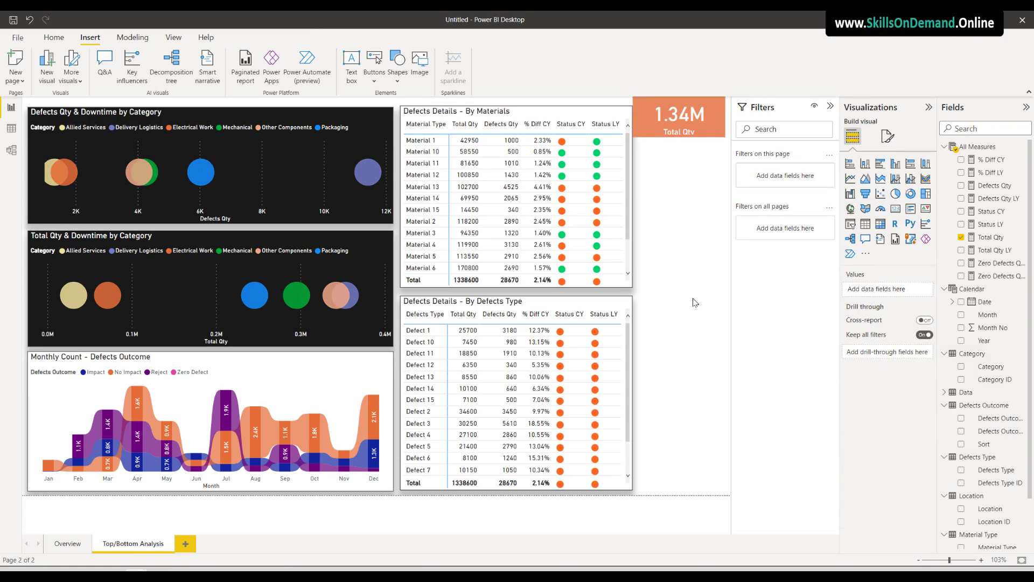
Narrow the Defects Qty, Total Qty & Downtime, and Monthly Count charts on the left
{"action": "left_click", "coordinate": [379, 218]}
{"action": "left_click_drag", "start_coordinate": [392, 164], "coordinate": [377, 172]}
{"action": "left_click_drag", "start_coordinate": [378, 267], "coordinate": [379, 292]}
{"action": "left_click", "coordinate": [394, 290]}
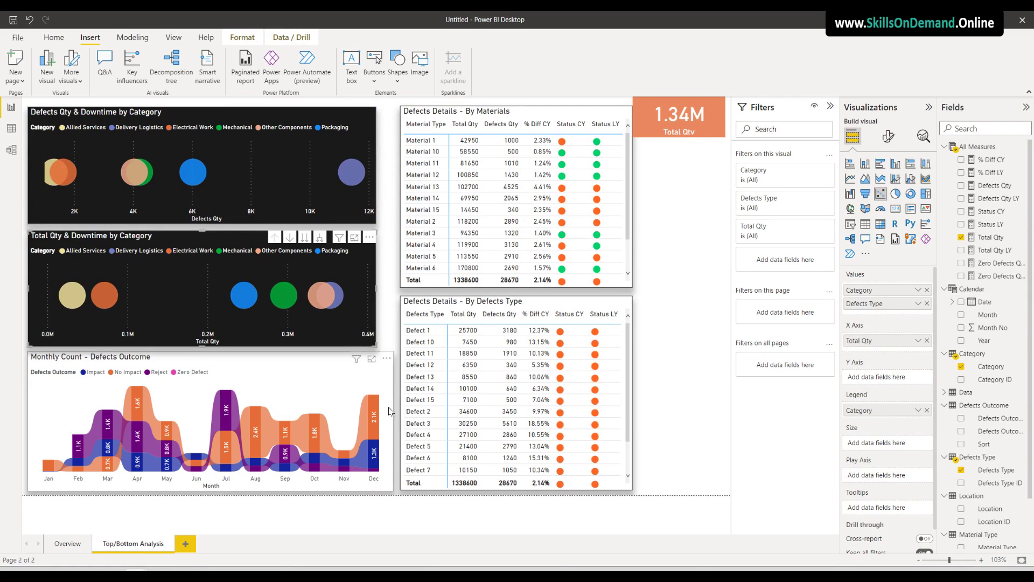
{"action": "left_click", "coordinate": [394, 425]}
{"action": "left_click_drag", "start_coordinate": [394, 425], "coordinate": [379, 425]}
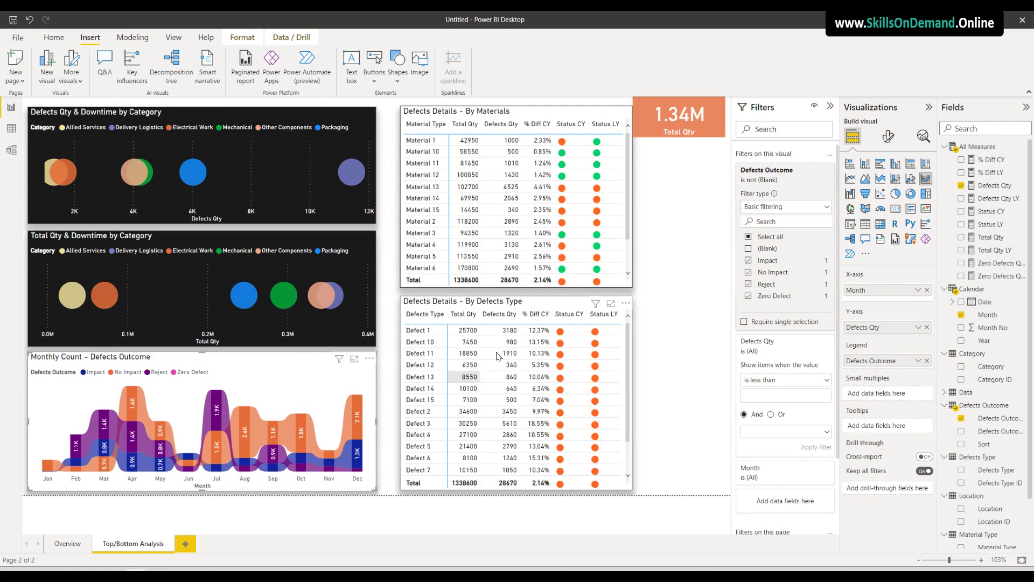
{"action": "left_click", "coordinate": [389, 253]}
Move the Materials and Defects Type tables left and enlarge the Total Qty card beside them
{"action": "left_click_drag", "start_coordinate": [537, 114], "coordinate": [520, 116]}
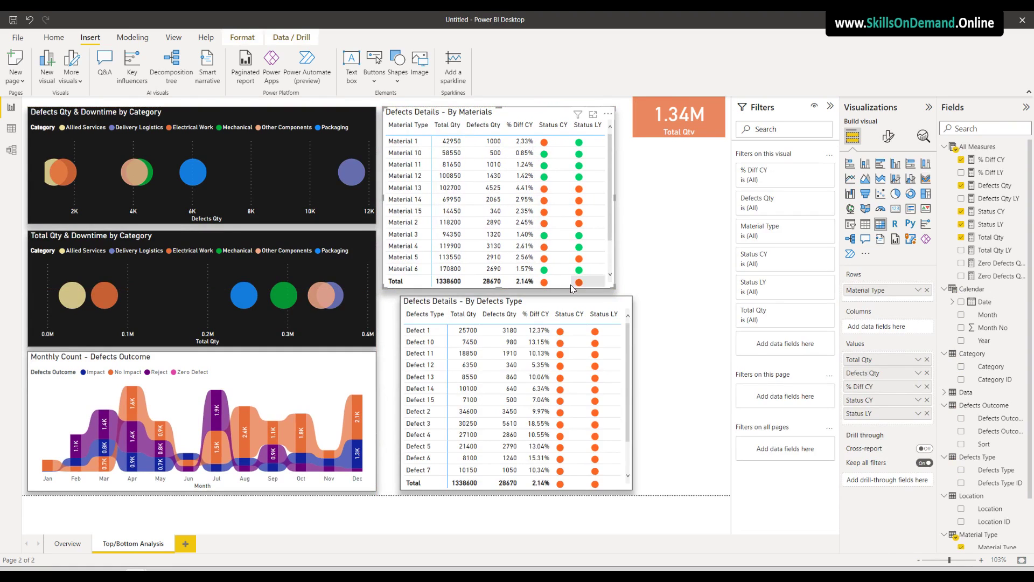
{"action": "left_click_drag", "start_coordinate": [559, 305], "coordinate": [542, 305]}
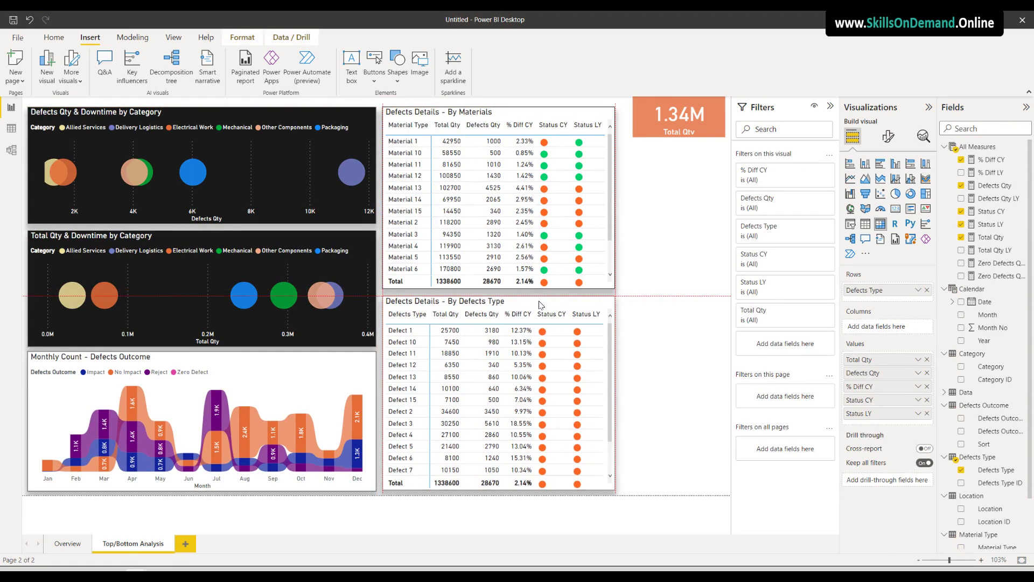
{"action": "left_click_drag", "start_coordinate": [661, 111], "coordinate": [674, 159]}
{"action": "left_click", "coordinate": [677, 212]}
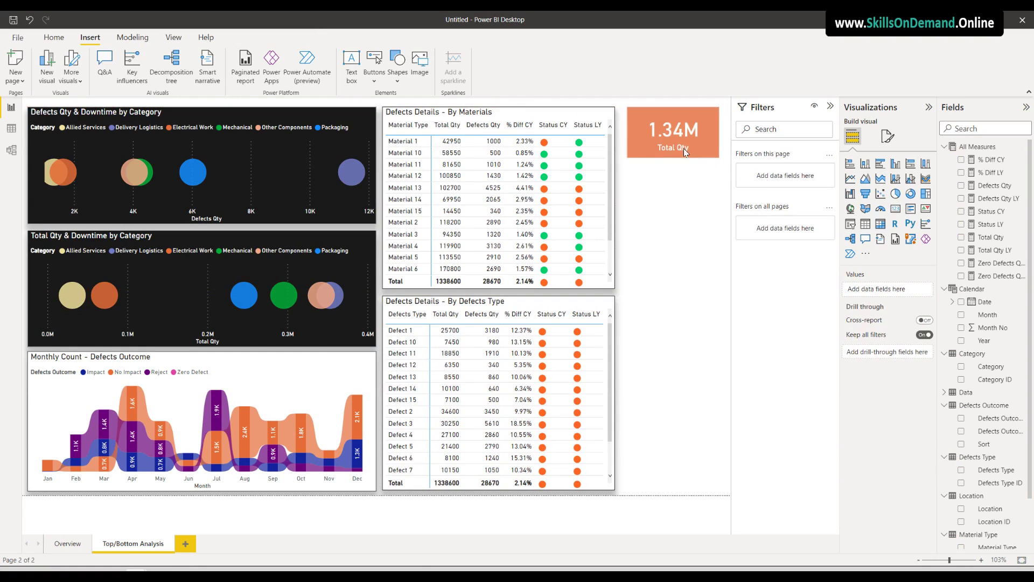
Add a drop shadow positioned at the bottom to the Total Qty card
{"action": "left_click", "coordinate": [664, 137]}
{"action": "left_click", "coordinate": [889, 140]}
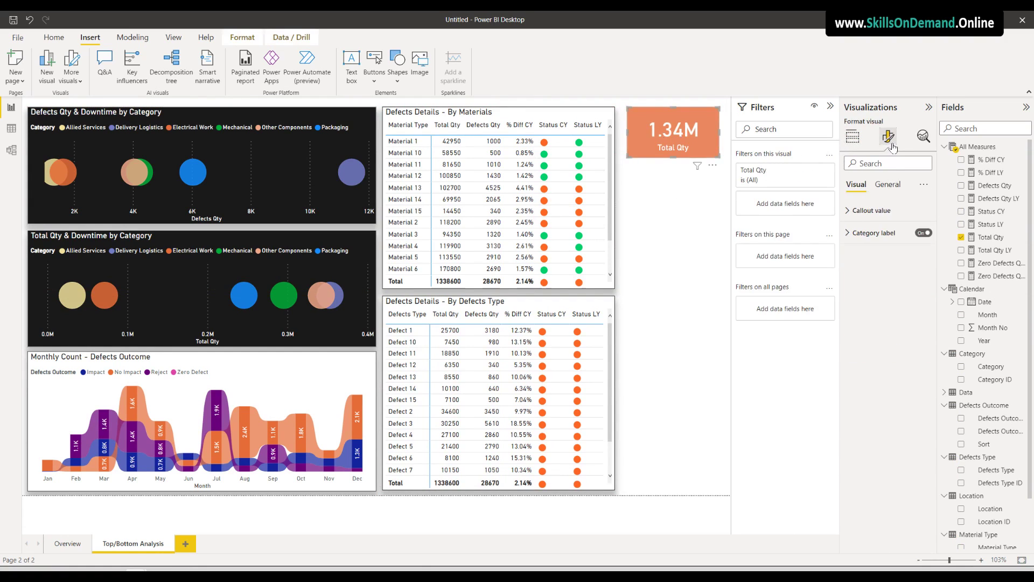
{"action": "left_click", "coordinate": [888, 184]}
{"action": "left_click", "coordinate": [876, 257]}
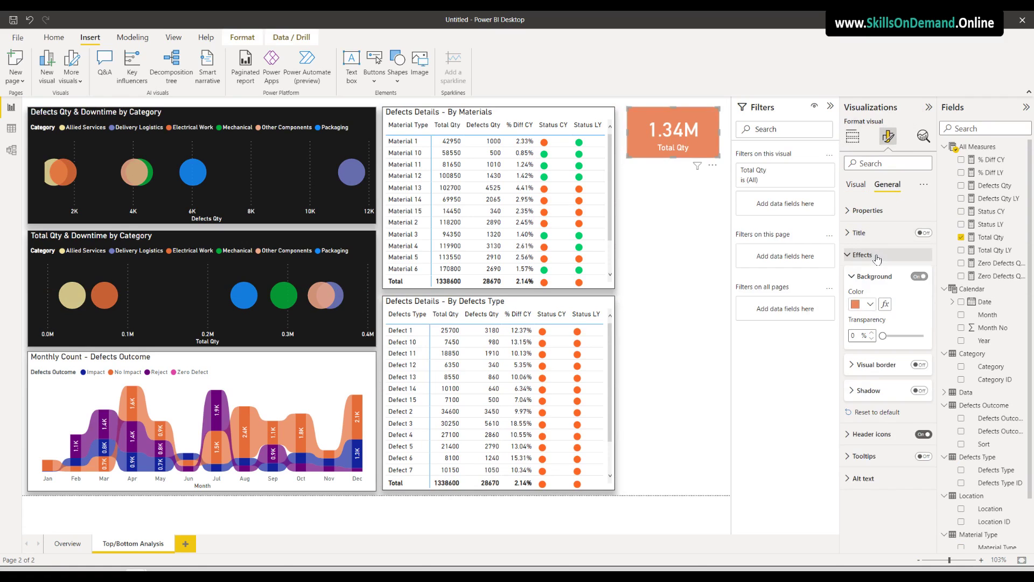
{"action": "left_click", "coordinate": [919, 391]}
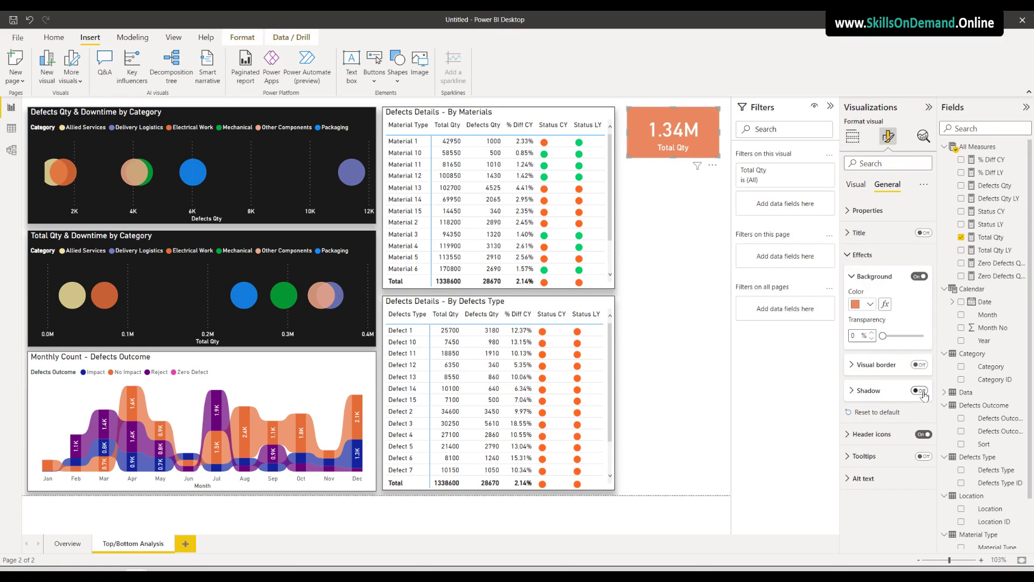
{"action": "left_click", "coordinate": [877, 392]}
{"action": "left_click", "coordinate": [878, 475]}
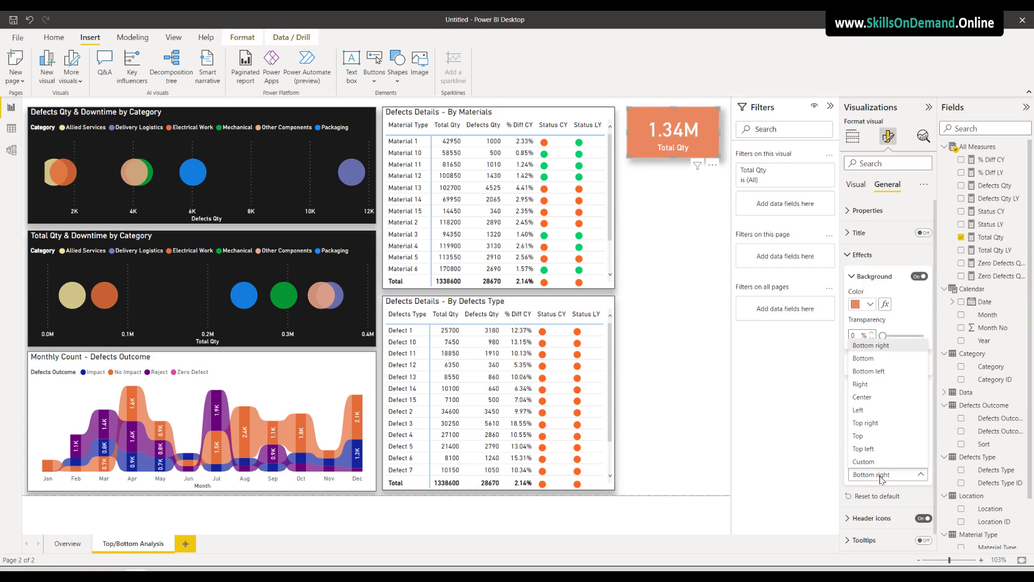
{"action": "left_click", "coordinate": [866, 359]}
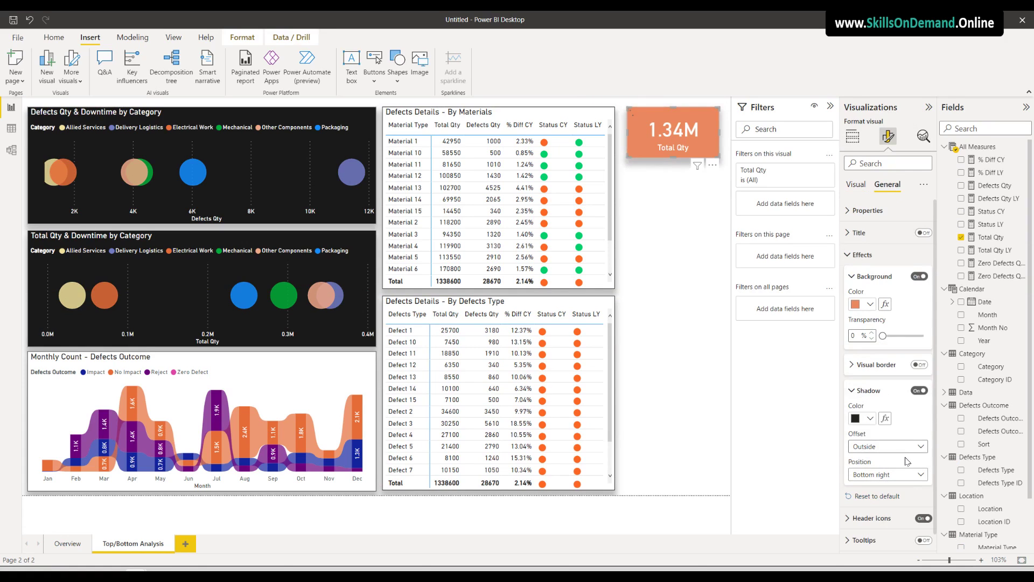
Turn on a black visual border around the Total Qty card
{"action": "left_click", "coordinate": [919, 365]}
{"action": "left_click", "coordinate": [885, 372]}
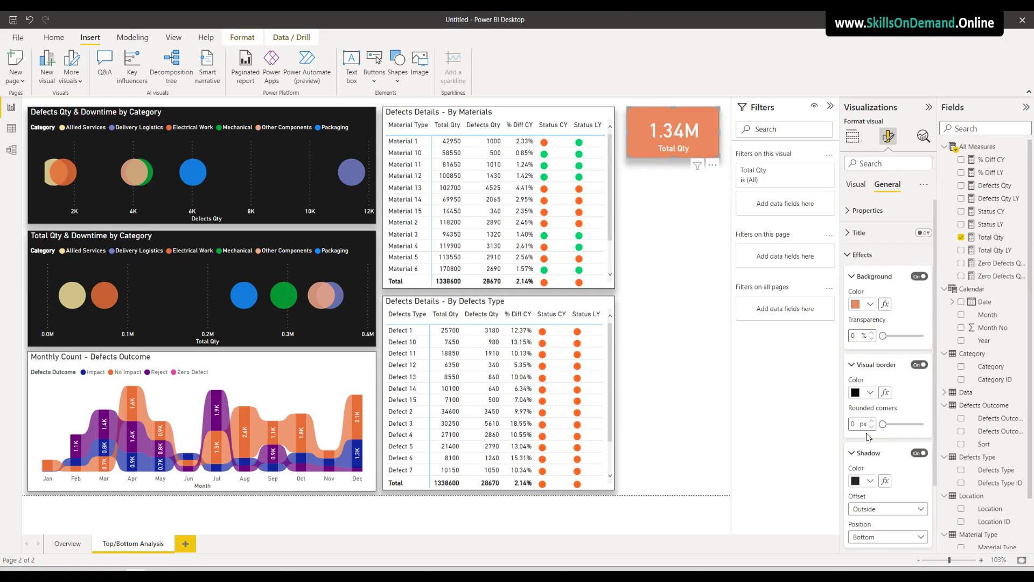
{"action": "left_click", "coordinate": [872, 393]}
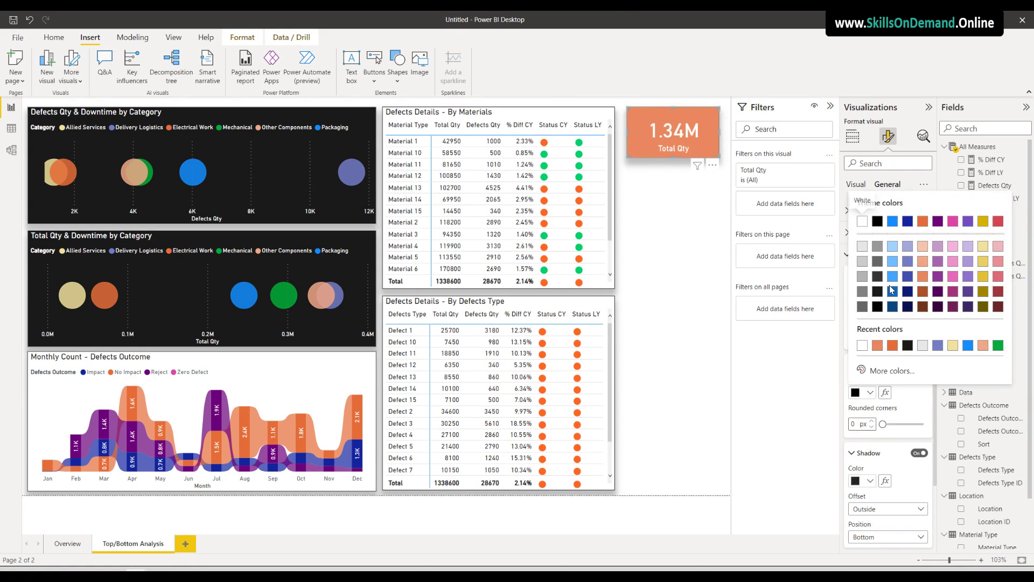
{"action": "left_click", "coordinate": [877, 222]}
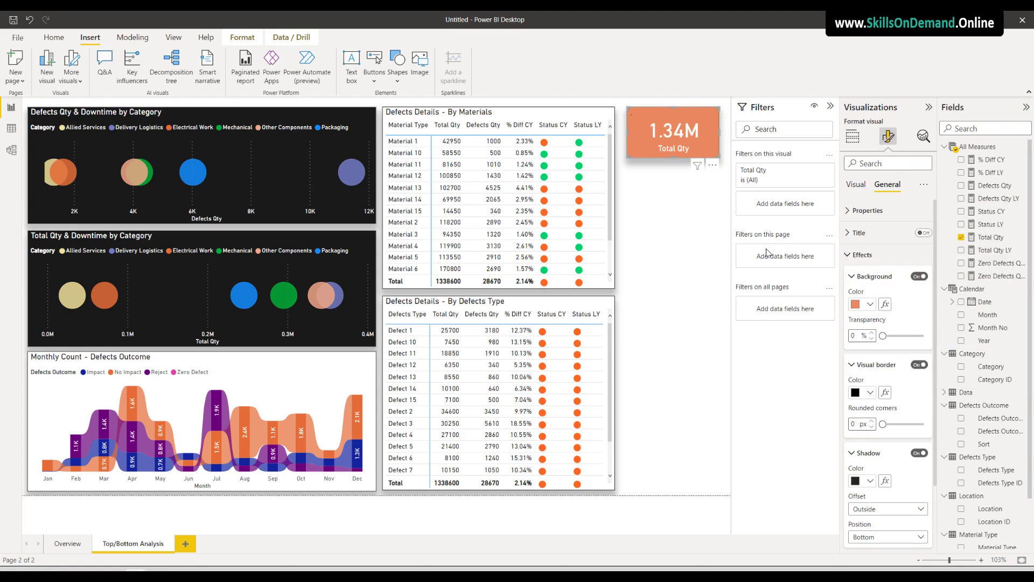
{"action": "left_click", "coordinate": [683, 270]}
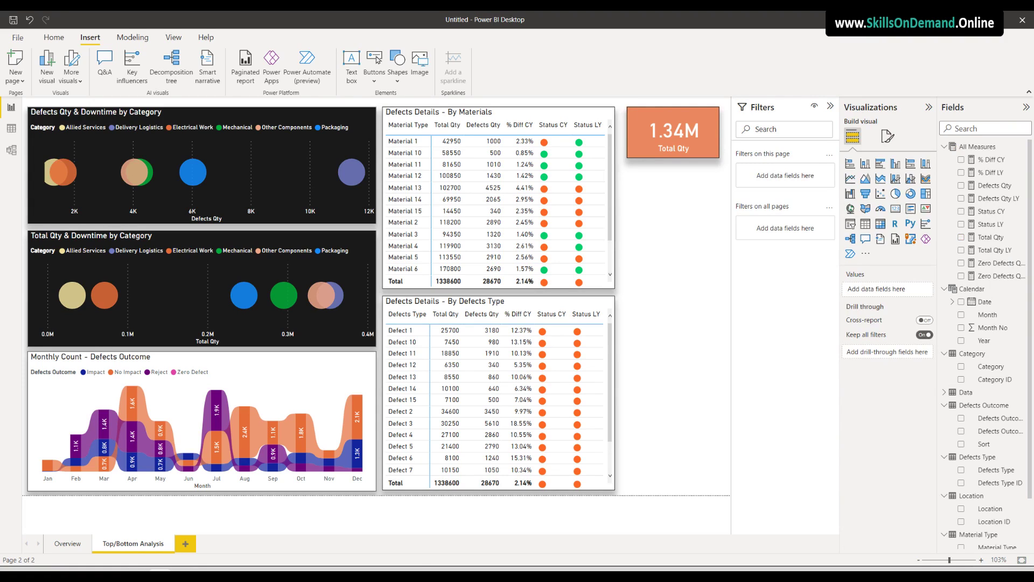
Copy the Total Qty card below it and switch its field to Defects Qty (28.67K)
{"action": "left_click", "coordinate": [639, 156]}
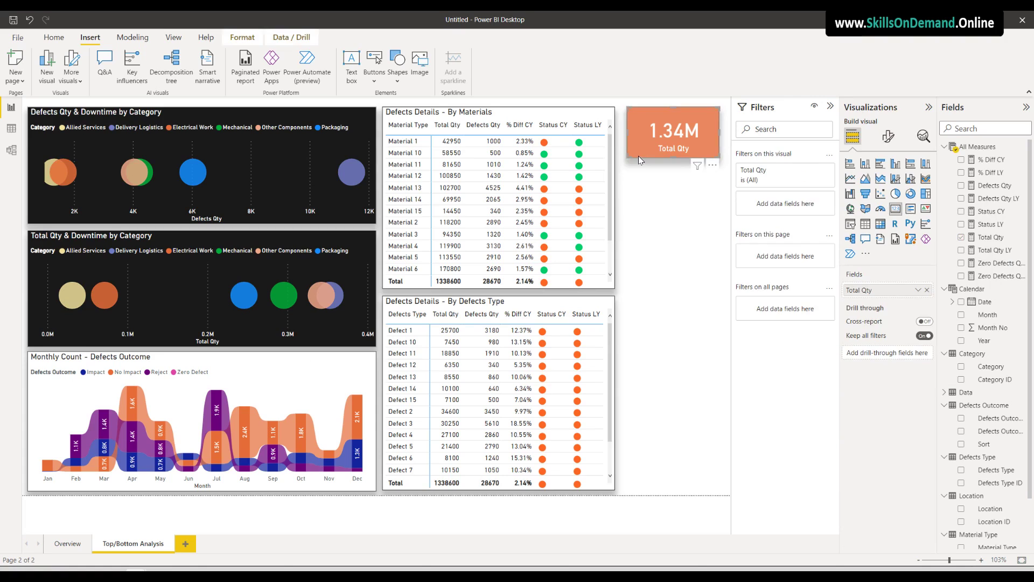
{"action": "left_click_drag", "start_coordinate": [647, 149], "coordinate": [643, 202]}
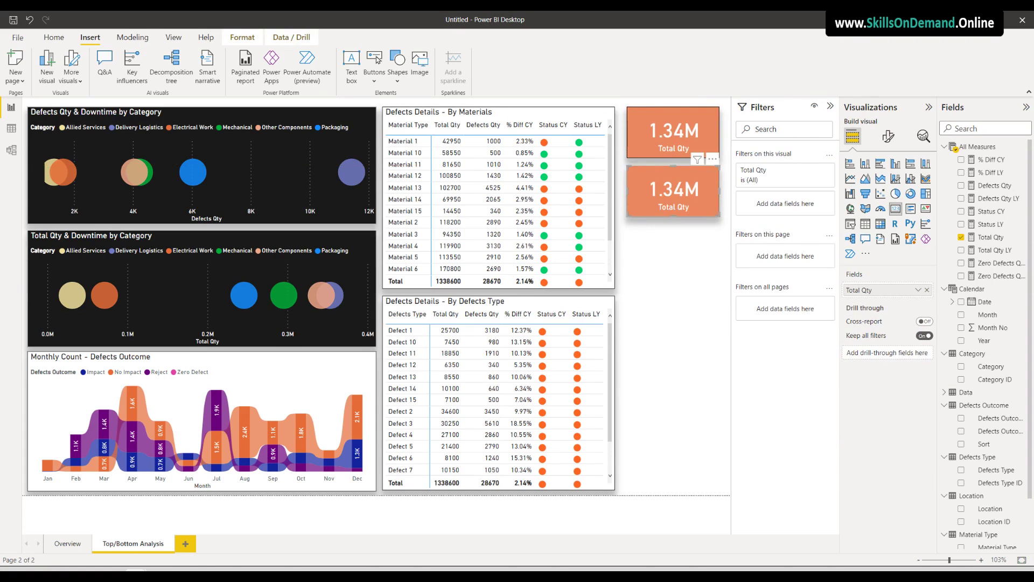
{"action": "left_click", "coordinate": [927, 290]}
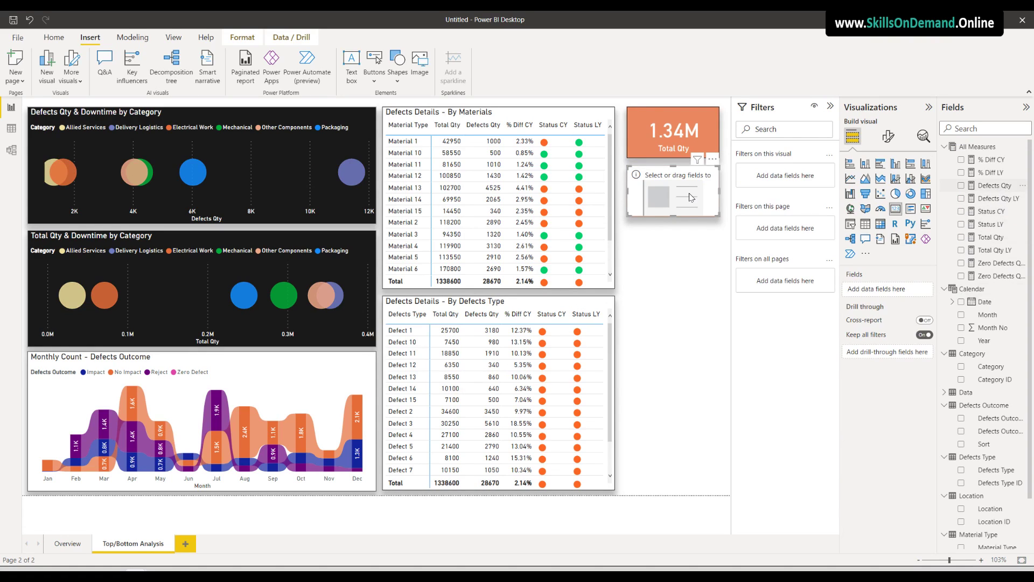
{"action": "left_click_drag", "start_coordinate": [995, 185], "coordinate": [686, 202]}
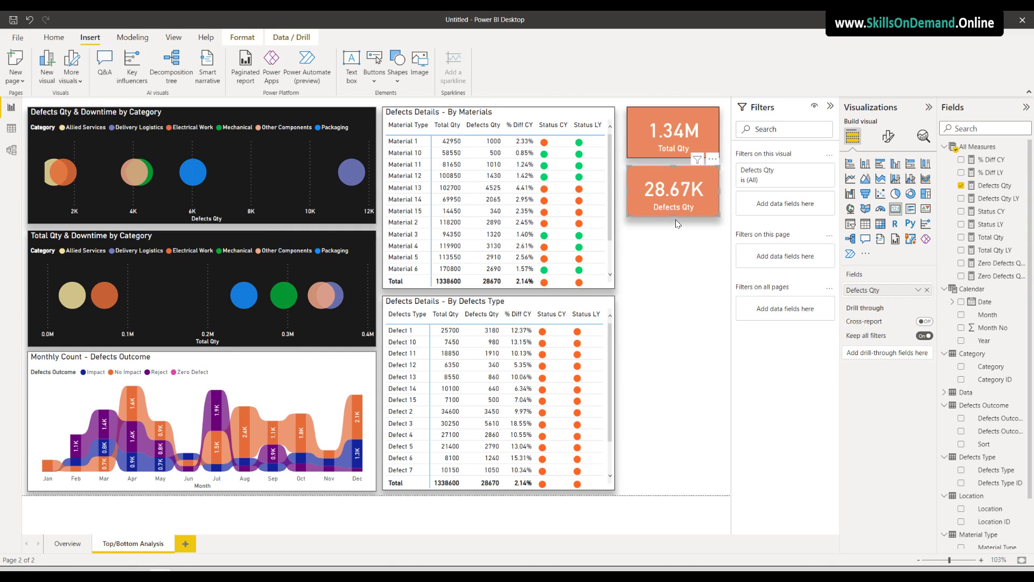
Duplicate the Defects Qty card and place the copy beneath it
{"action": "key", "text": "ctrl+c"}
{"action": "key", "text": "ctrl+v"}
{"action": "left_click_drag", "start_coordinate": [677, 198], "coordinate": [670, 252]}
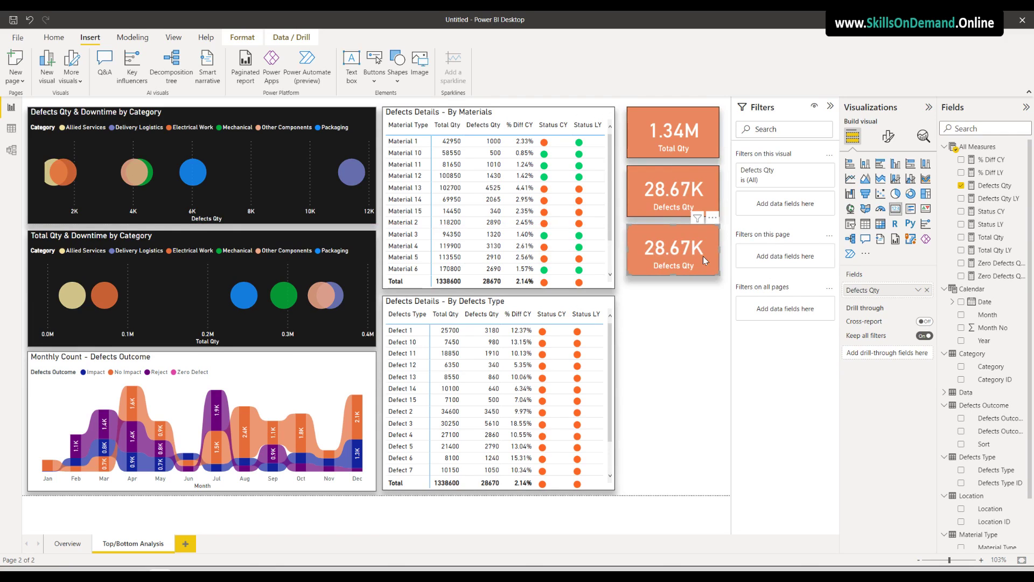
{"action": "left_click", "coordinate": [890, 138]}
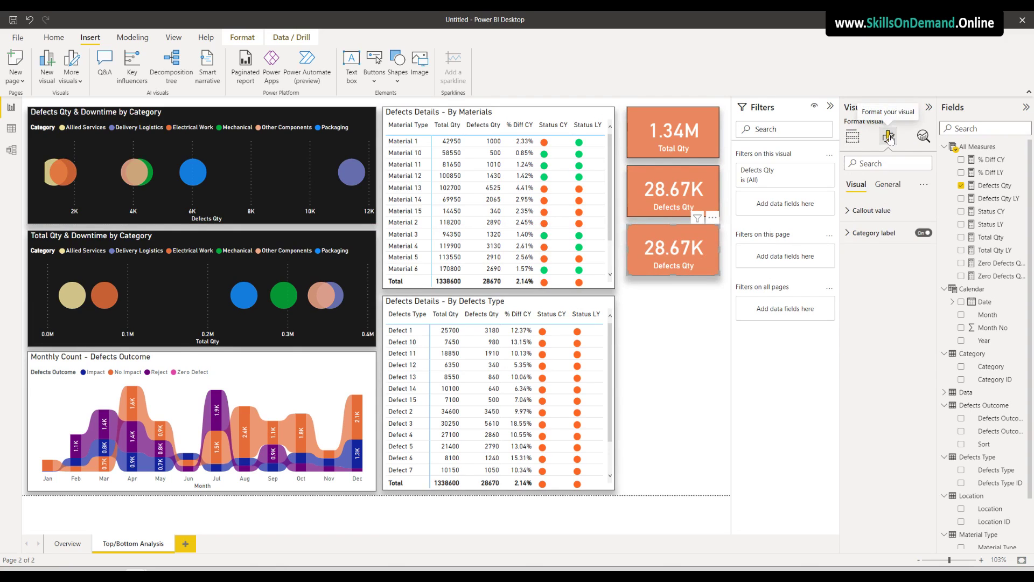
Change the bottom Defects Qty card's background to black
{"action": "left_click", "coordinate": [862, 255]}
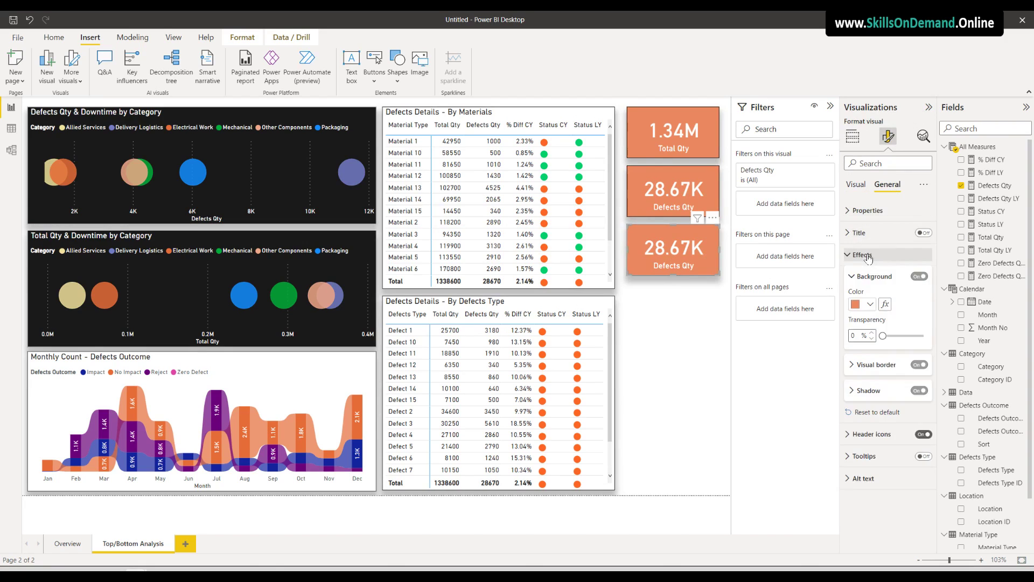
{"action": "left_click", "coordinate": [868, 305]}
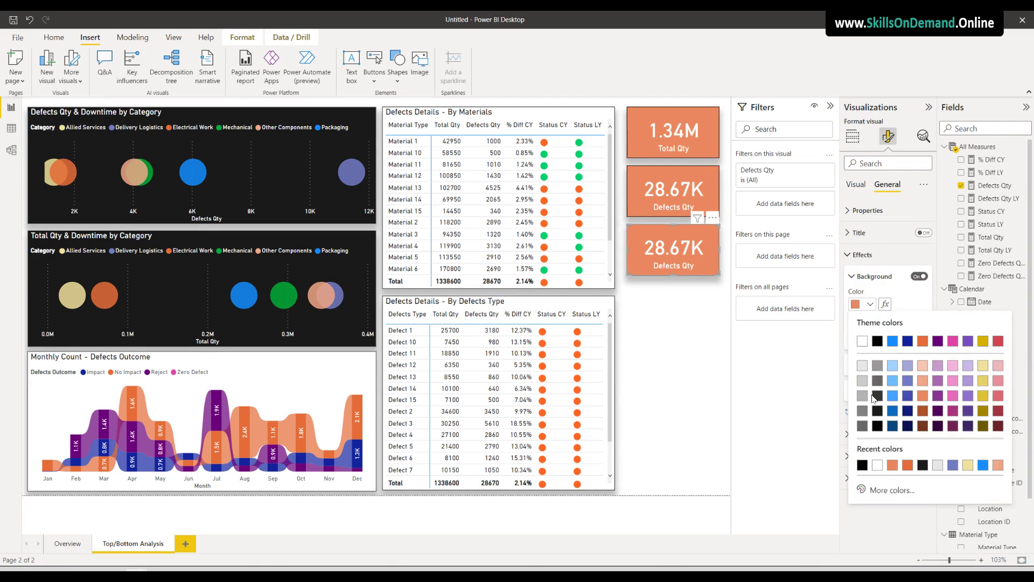
{"action": "left_click", "coordinate": [877, 411]}
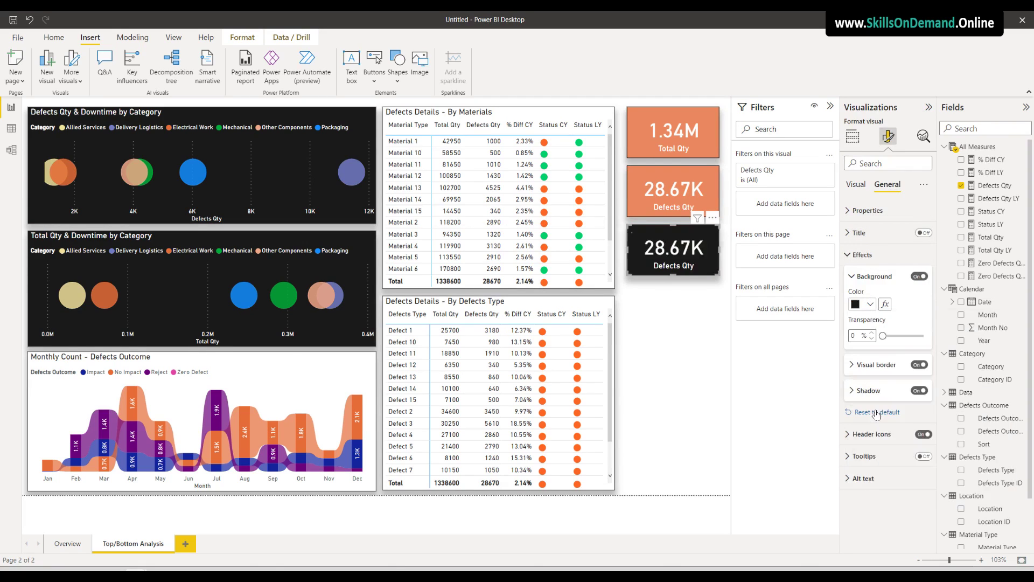
{"action": "left_click", "coordinate": [686, 325]}
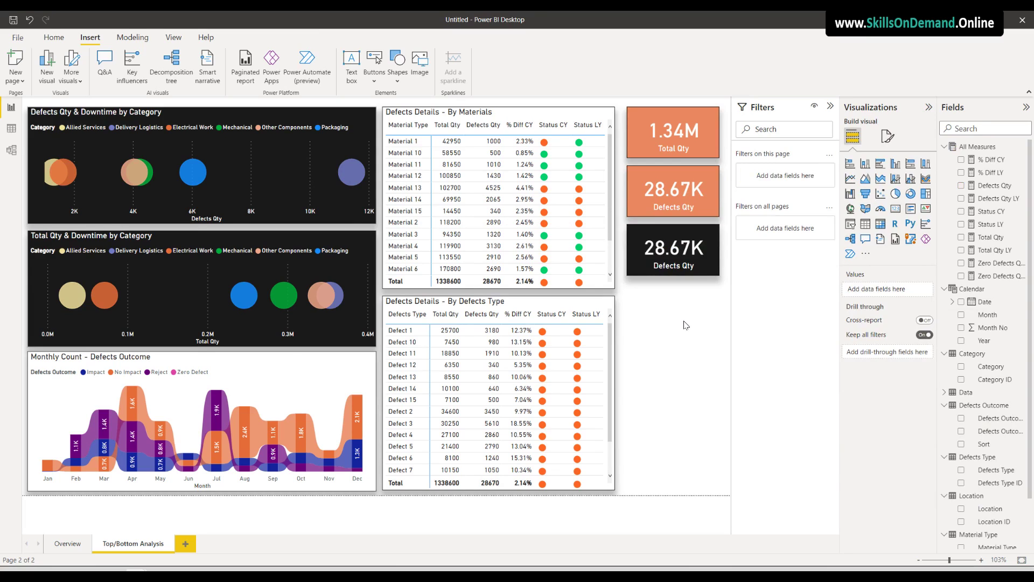
Set the black card's visual border colour to white
{"action": "left_click", "coordinate": [710, 266]}
{"action": "left_click", "coordinate": [889, 138]}
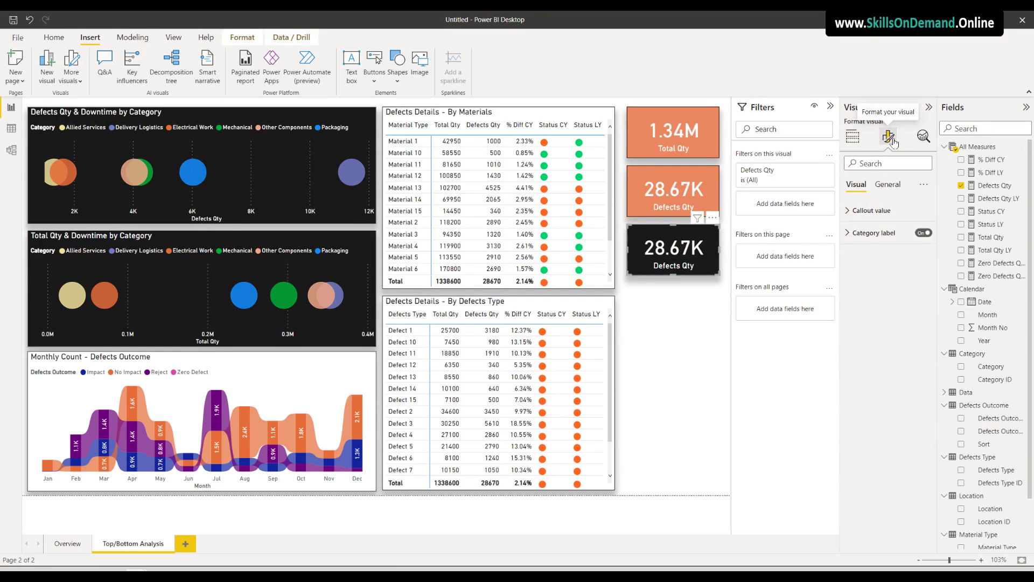
{"action": "left_click", "coordinate": [888, 188]}
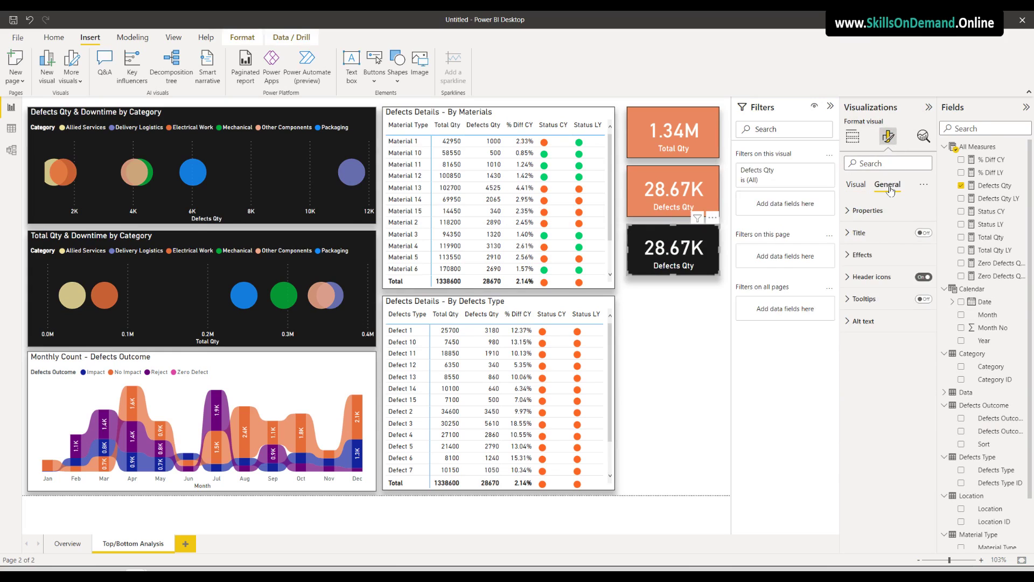
{"action": "left_click", "coordinate": [862, 255]}
{"action": "left_click", "coordinate": [876, 371]}
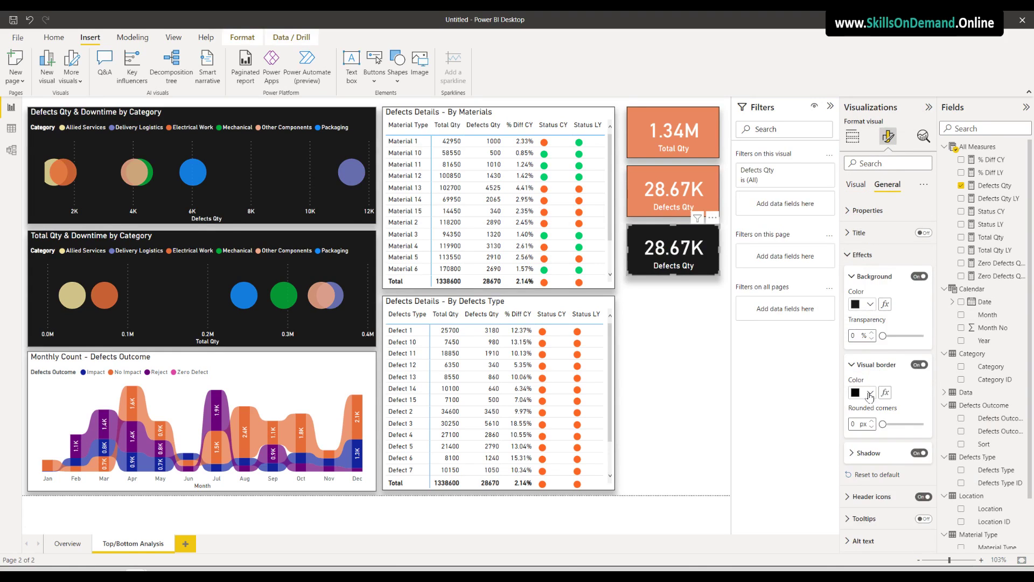
{"action": "left_click", "coordinate": [870, 393]}
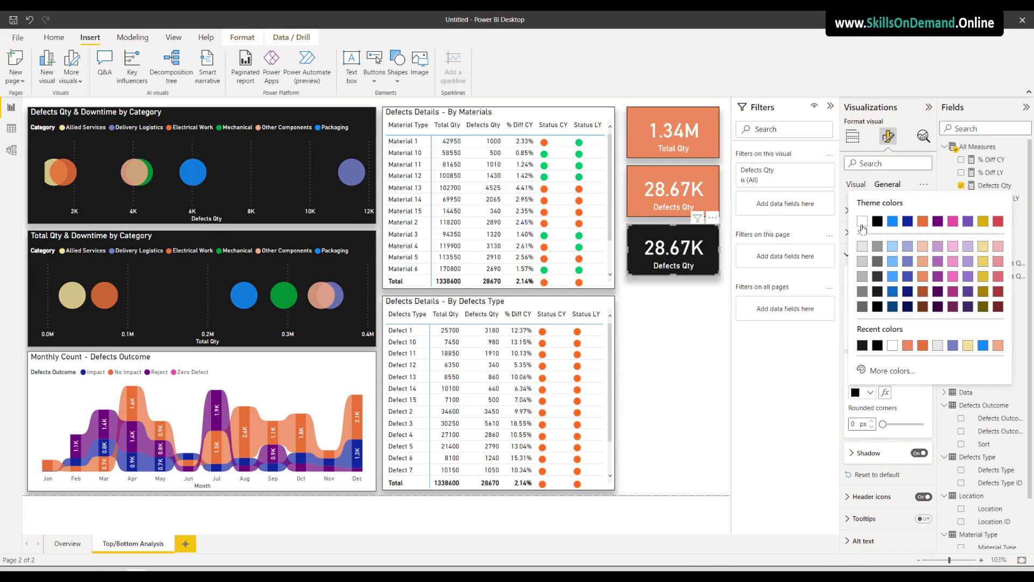
{"action": "left_click", "coordinate": [862, 223]}
{"action": "left_click", "coordinate": [714, 328]}
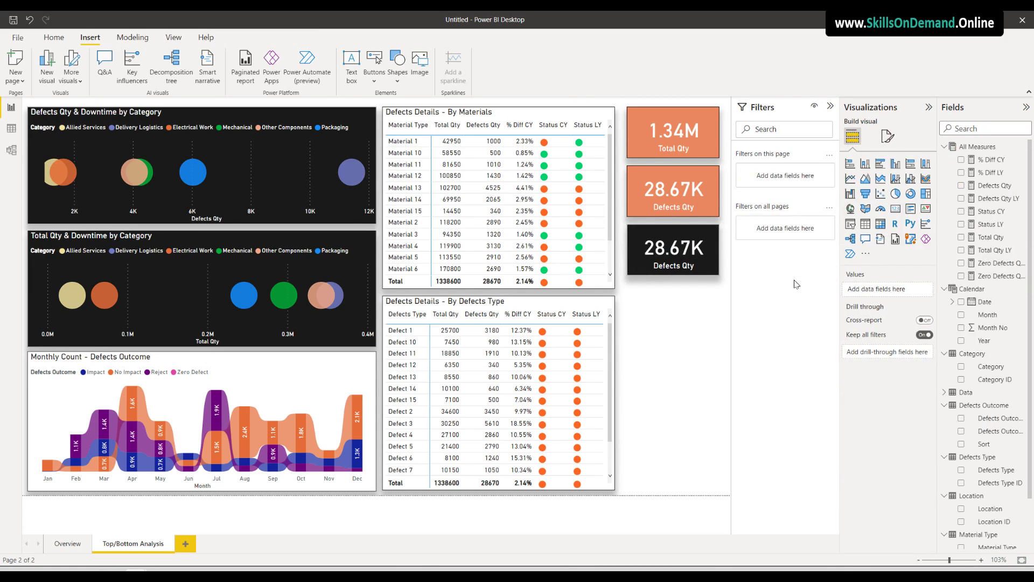
{"action": "left_click", "coordinate": [693, 264]}
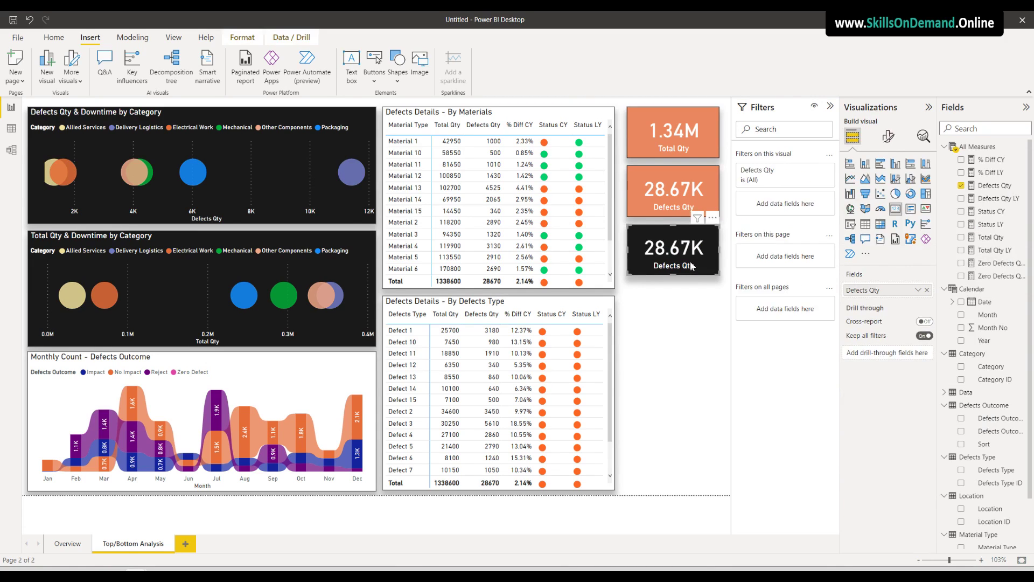
Replace Defects Qty on the black card with % Diff CY, showing 2.14%
{"action": "left_click", "coordinate": [928, 291]}
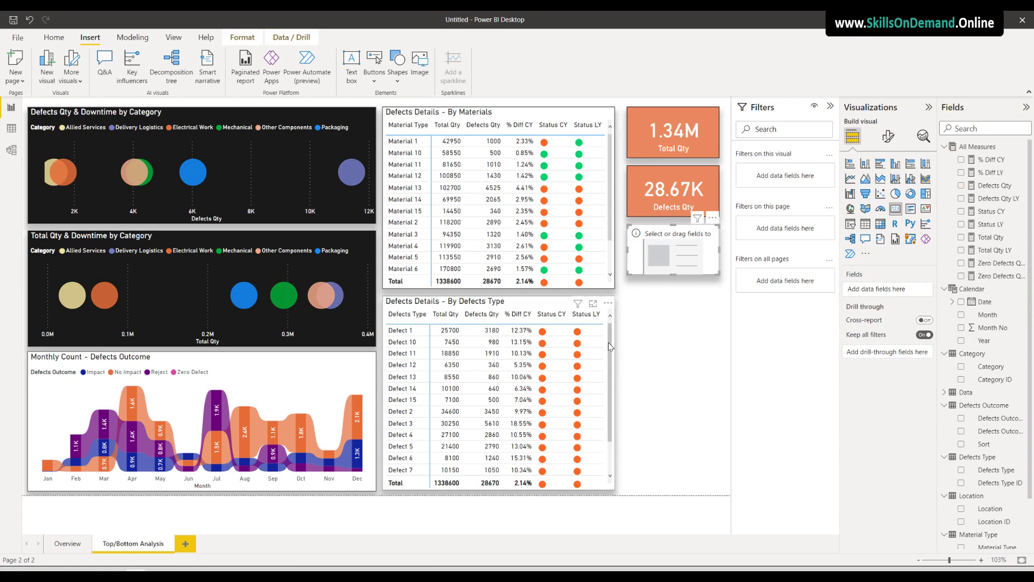
{"action": "mouse_move", "coordinate": [577, 343]}
{"action": "left_mouse_down"}
{"action": "mouse_move", "coordinate": [600, 346]}
{"action": "mouse_move", "coordinate": [586, 347]}
{"action": "left_mouse_up"}
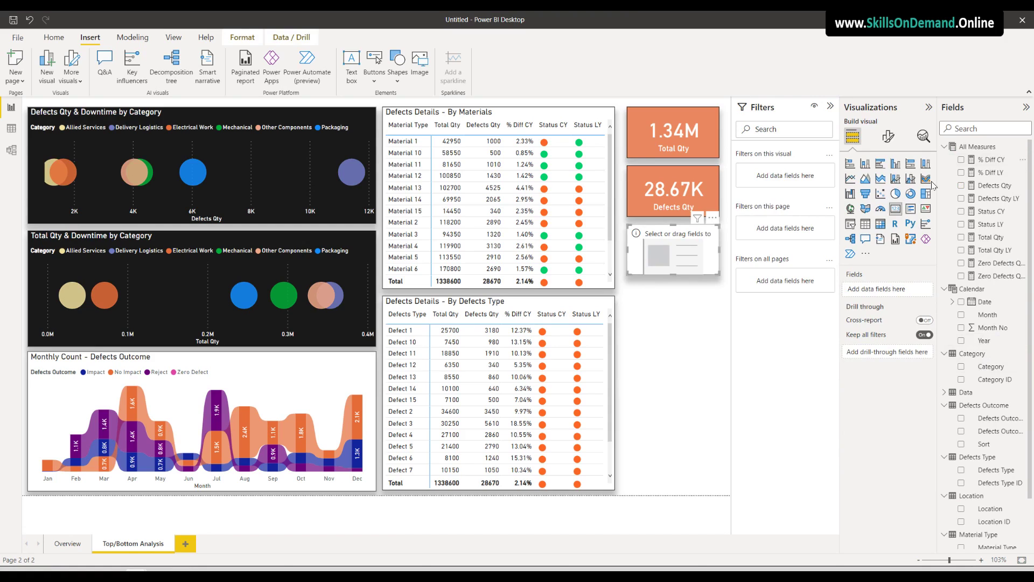
{"action": "left_click_drag", "start_coordinate": [994, 161], "coordinate": [690, 248]}
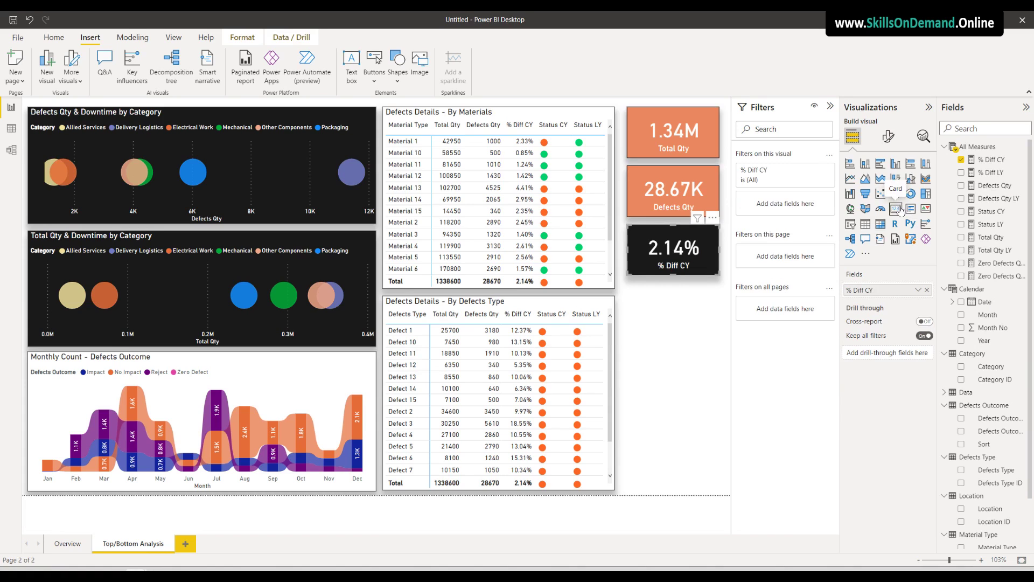
{"action": "left_click", "coordinate": [679, 358]}
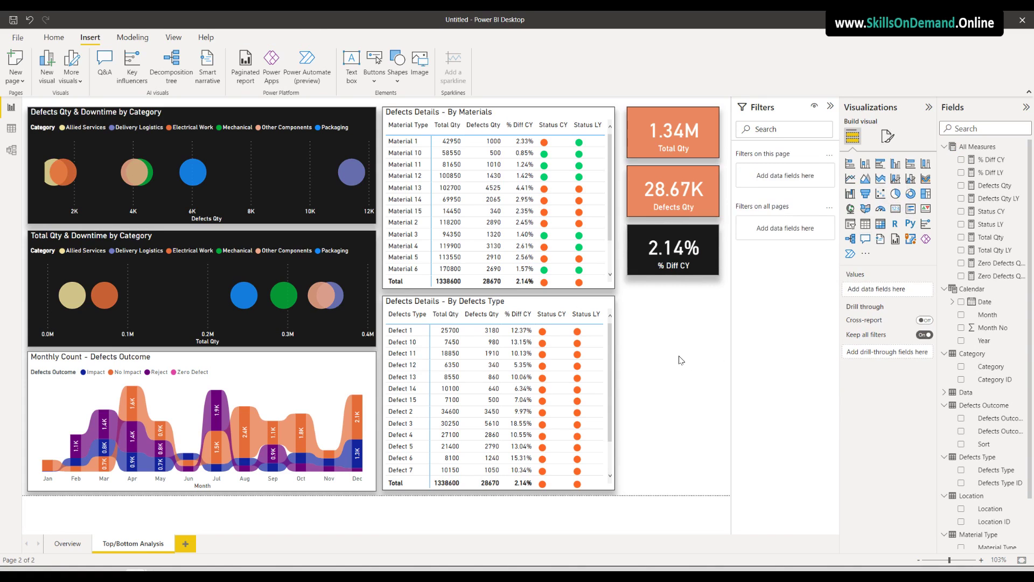
Add a new card visual below the tables showing Status CY
{"action": "left_click", "coordinate": [896, 209]}
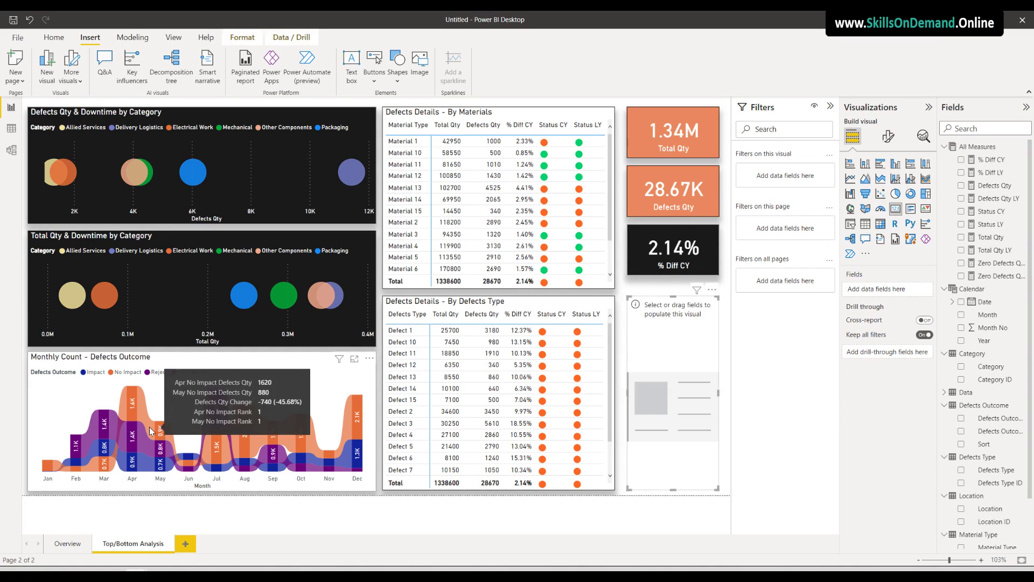
{"action": "mouse_move", "coordinate": [321, 470]}
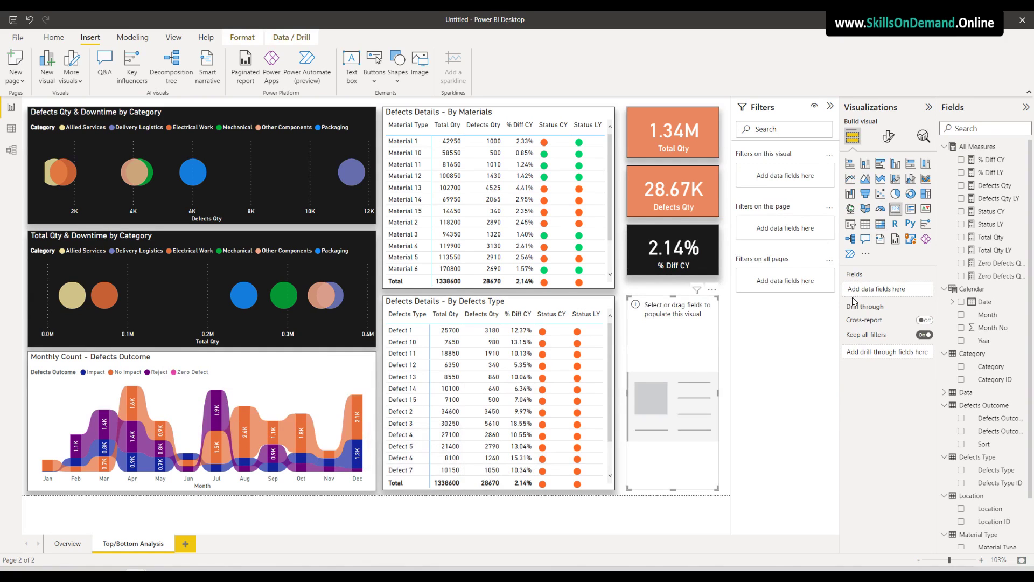
{"action": "left_click", "coordinate": [889, 138]}
{"action": "left_click", "coordinate": [853, 136]}
{"action": "left_click_drag", "start_coordinate": [990, 212], "coordinate": [689, 355]}
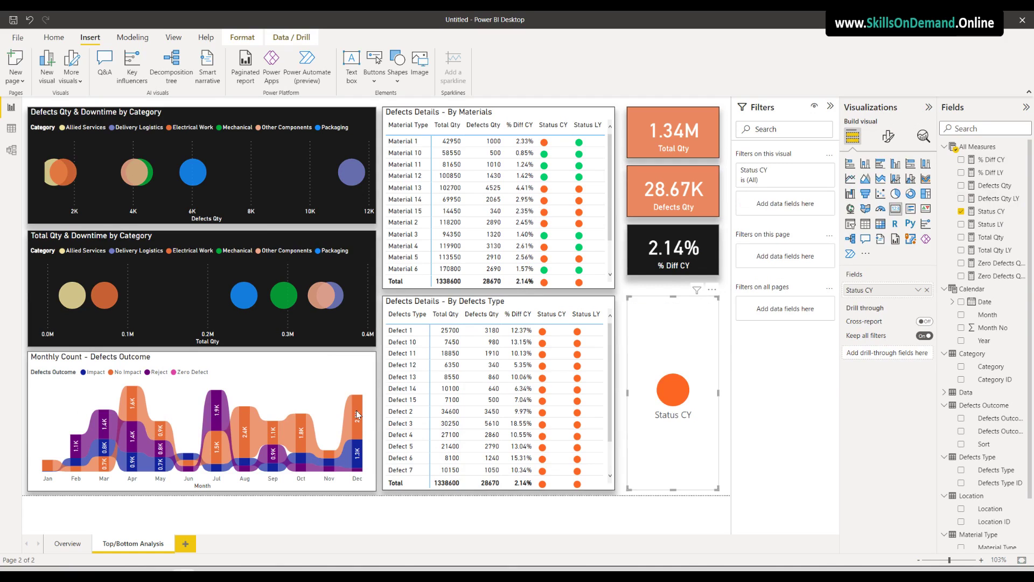
Make the Status CY card's background fully transparent and shrink it shorter and narrower
{"action": "left_click", "coordinate": [888, 136]}
{"action": "left_click", "coordinate": [888, 188]}
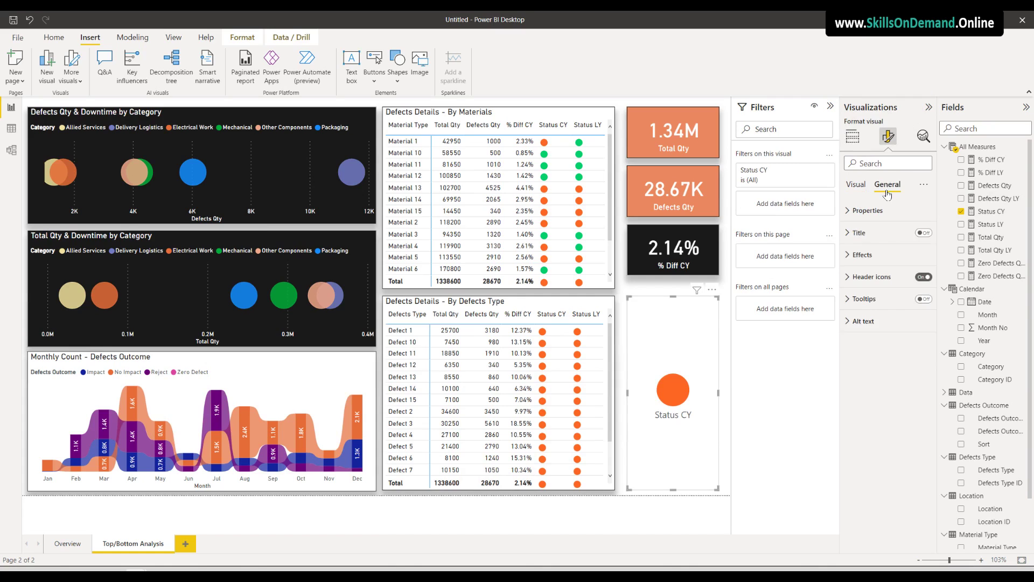
{"action": "left_click", "coordinate": [872, 254]}
{"action": "left_click_drag", "start_coordinate": [883, 337], "coordinate": [924, 336]}
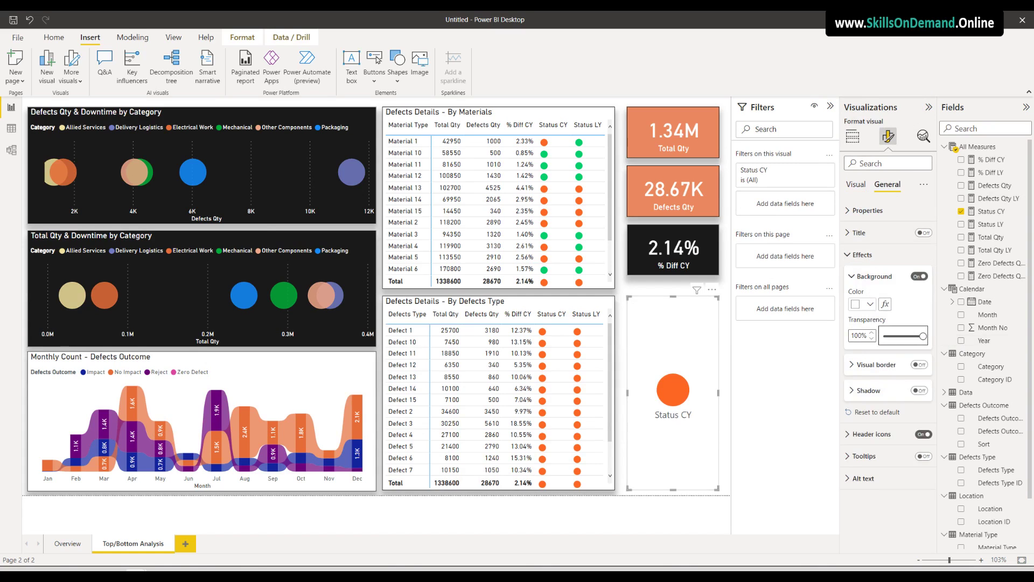
{"action": "left_click_drag", "start_coordinate": [674, 489], "coordinate": [676, 354]}
{"action": "left_click_drag", "start_coordinate": [720, 326], "coordinate": [692, 326]}
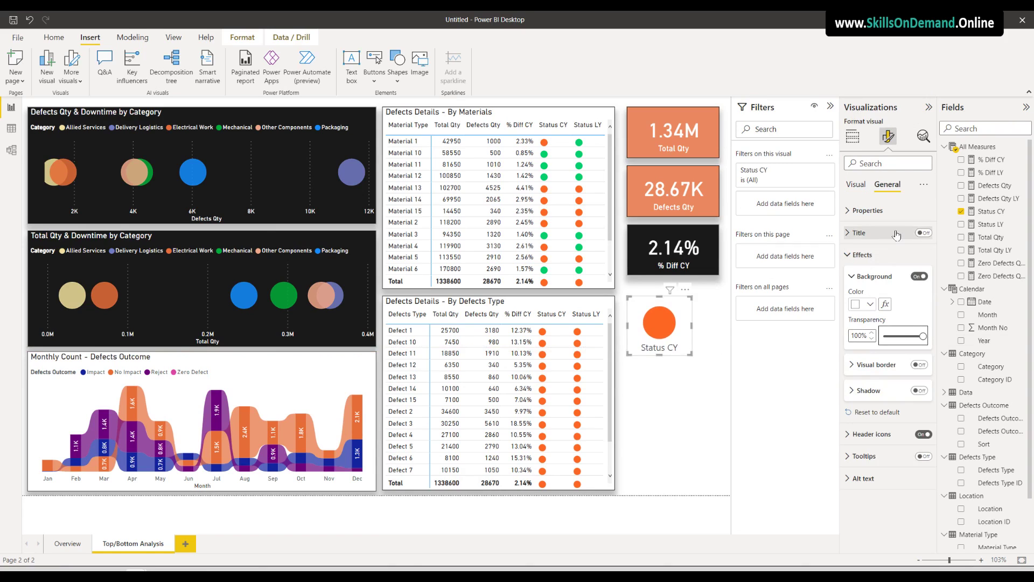
Set the Status CY callout size to 20, hide its label, and tuck the dot into the % Diff CY card's corner
{"action": "left_click", "coordinate": [856, 185]}
{"action": "left_click", "coordinate": [871, 210]}
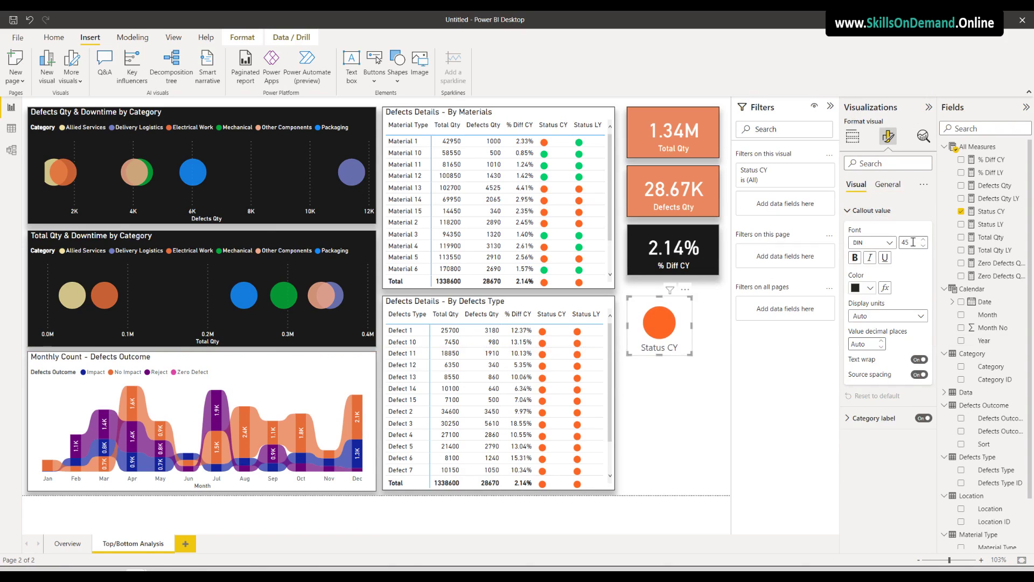
{"action": "type", "text": "20"}
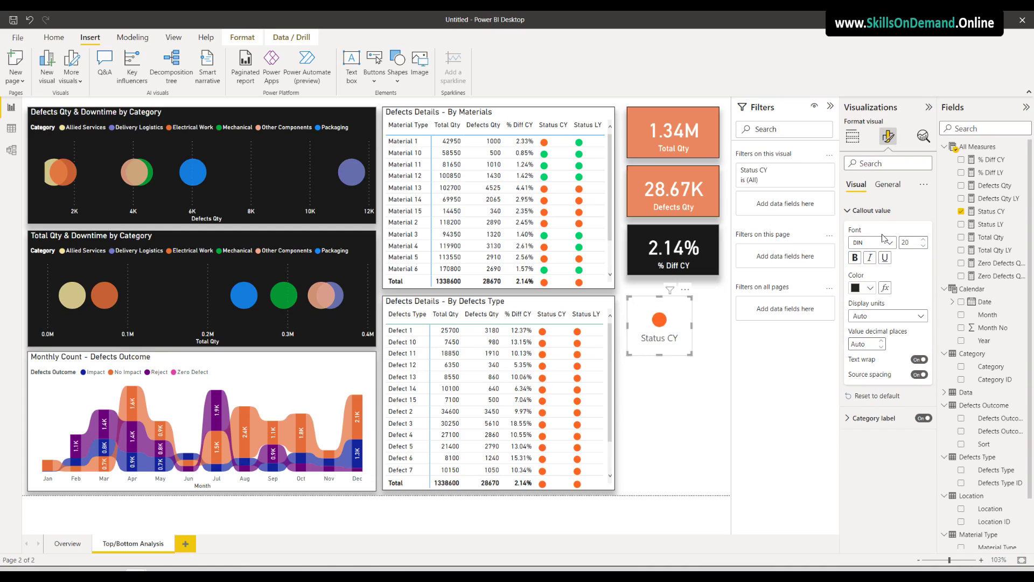
{"action": "left_click", "coordinate": [923, 418]}
{"action": "left_click_drag", "start_coordinate": [691, 356], "coordinate": [649, 319]}
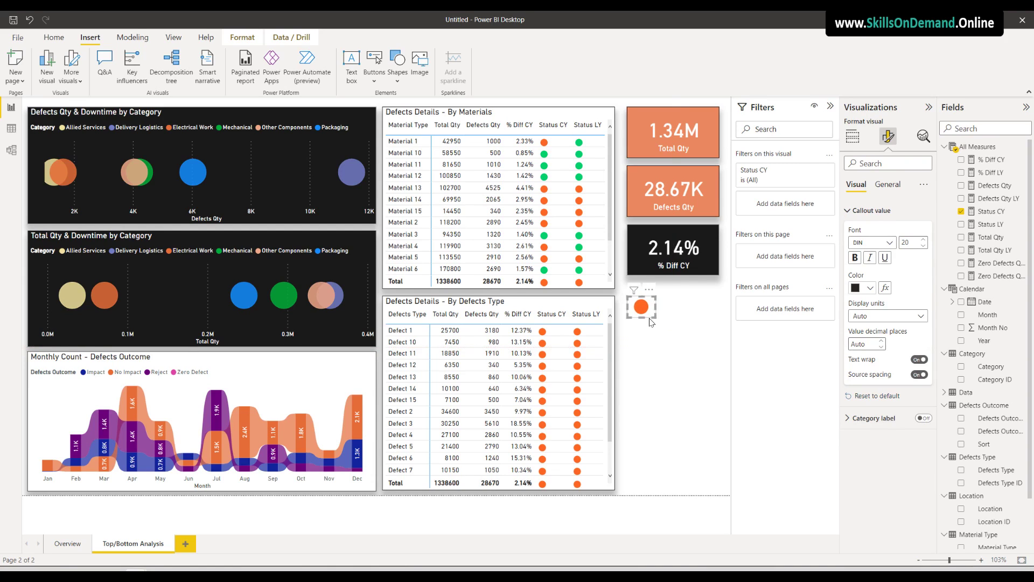
{"action": "left_click_drag", "start_coordinate": [704, 275], "coordinate": [718, 248]}
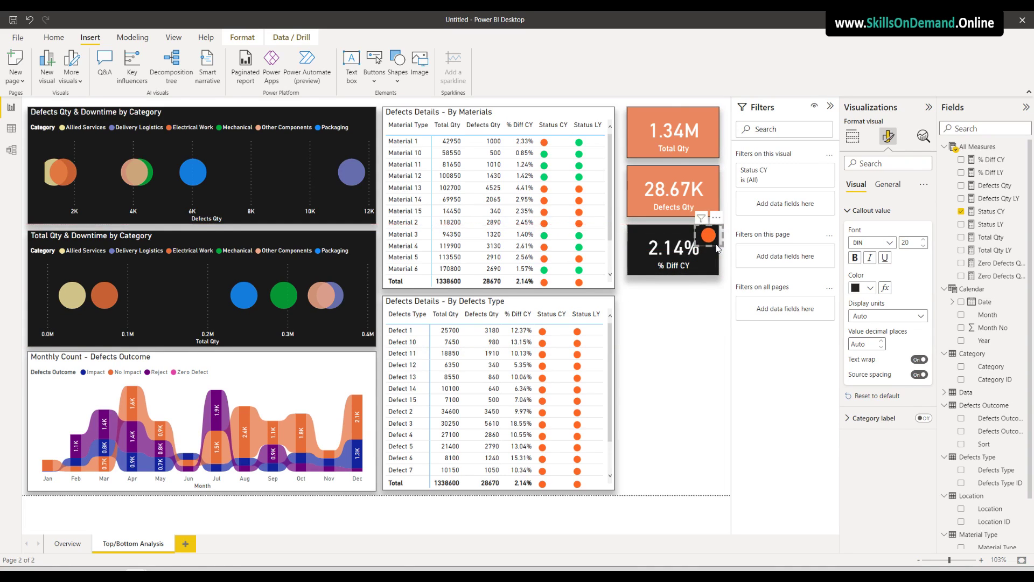
{"action": "left_click", "coordinate": [658, 354]}
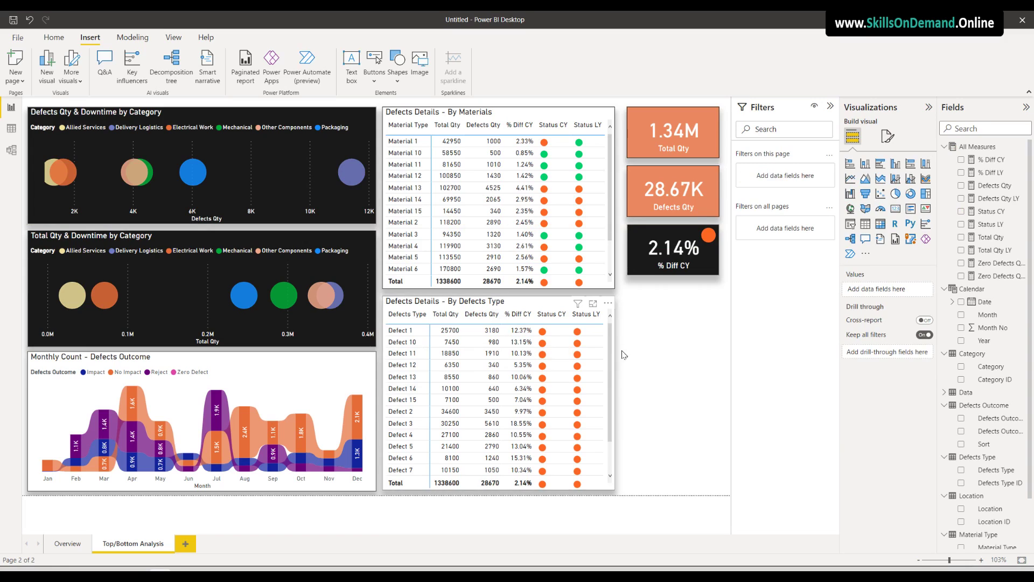
Add a slicer filtering by Category, listing the six categories from Allied Services to Packaging
{"action": "left_click", "coordinate": [850, 225]}
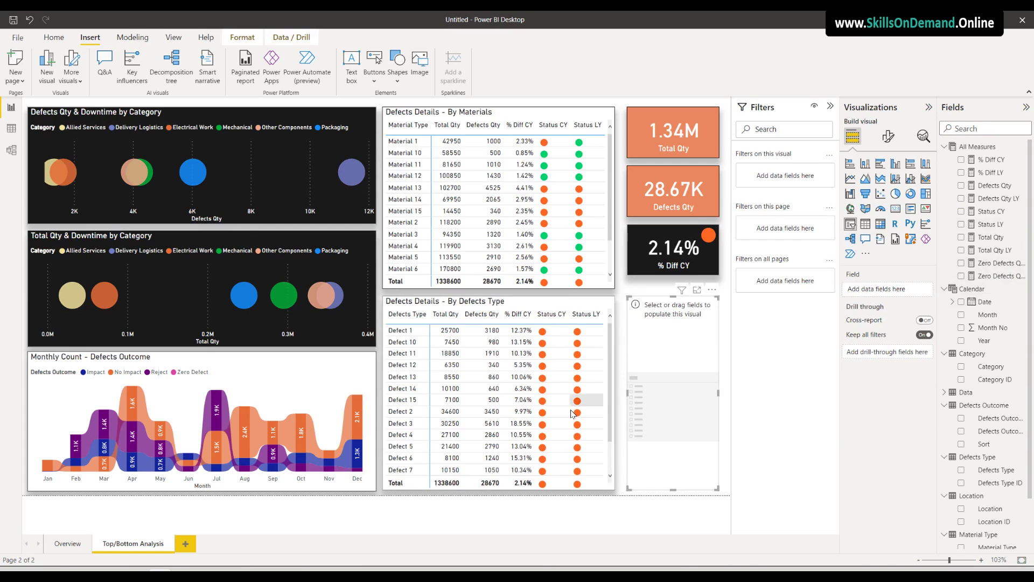
{"action": "left_click_drag", "start_coordinate": [760, 360], "coordinate": [882, 293]}
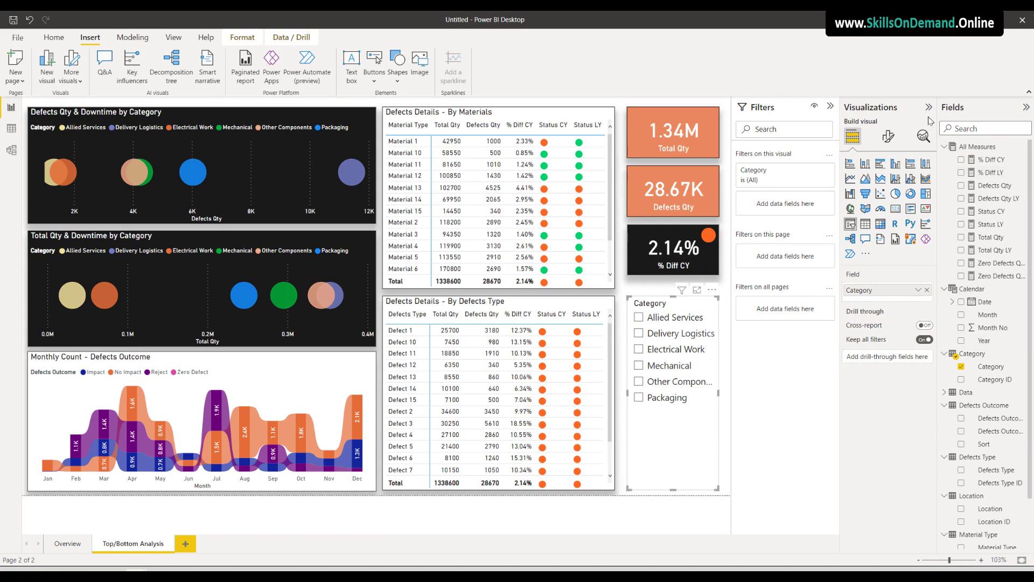
{"action": "left_click", "coordinate": [889, 138]}
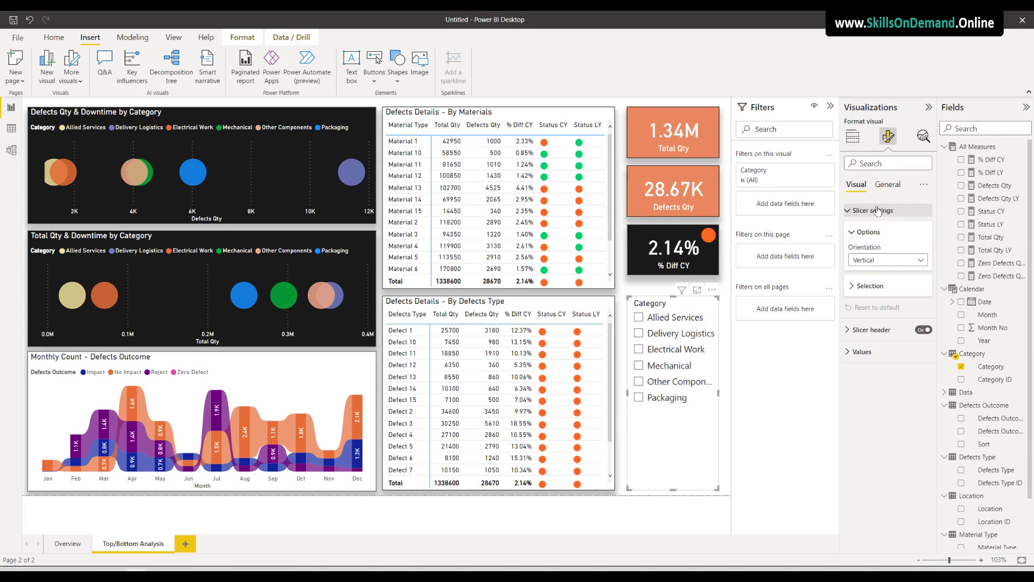
Set the Category slicer items to DIN font at size 10
{"action": "left_click", "coordinate": [884, 330]}
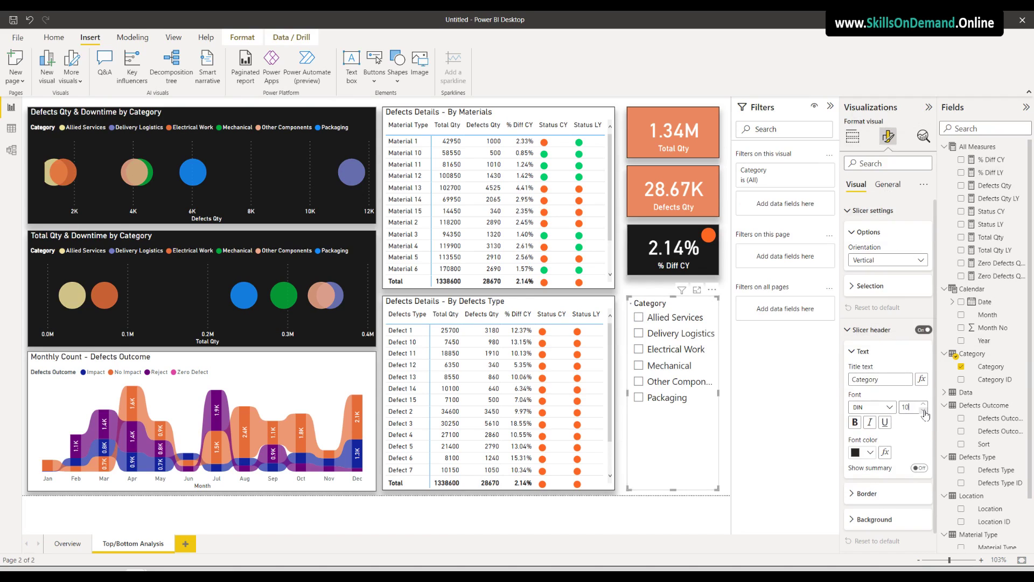
{"action": "scroll", "coordinate": [885, 488], "scroll_direction": "down", "scroll_amount": 1}
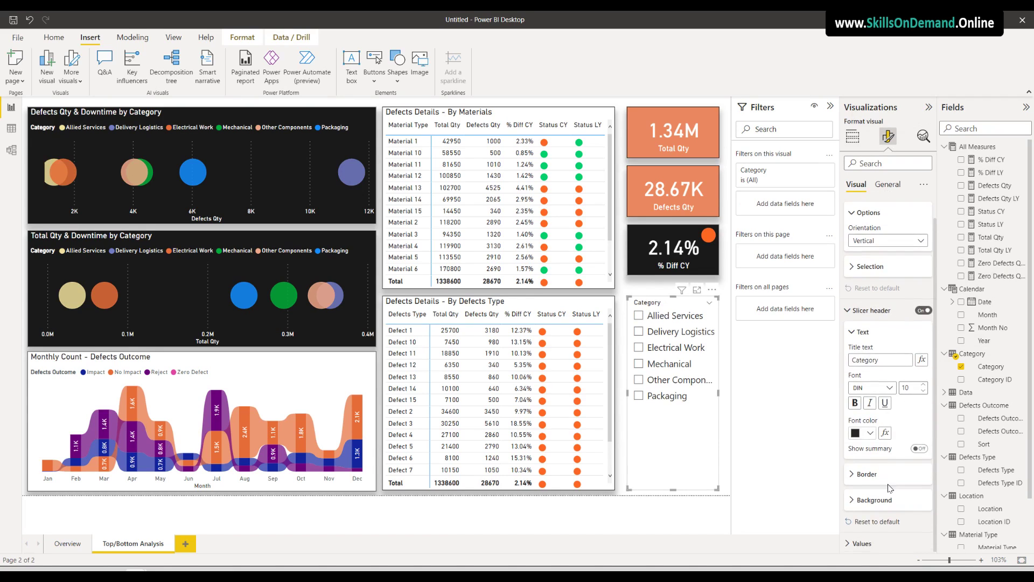
{"action": "left_click", "coordinate": [865, 543]}
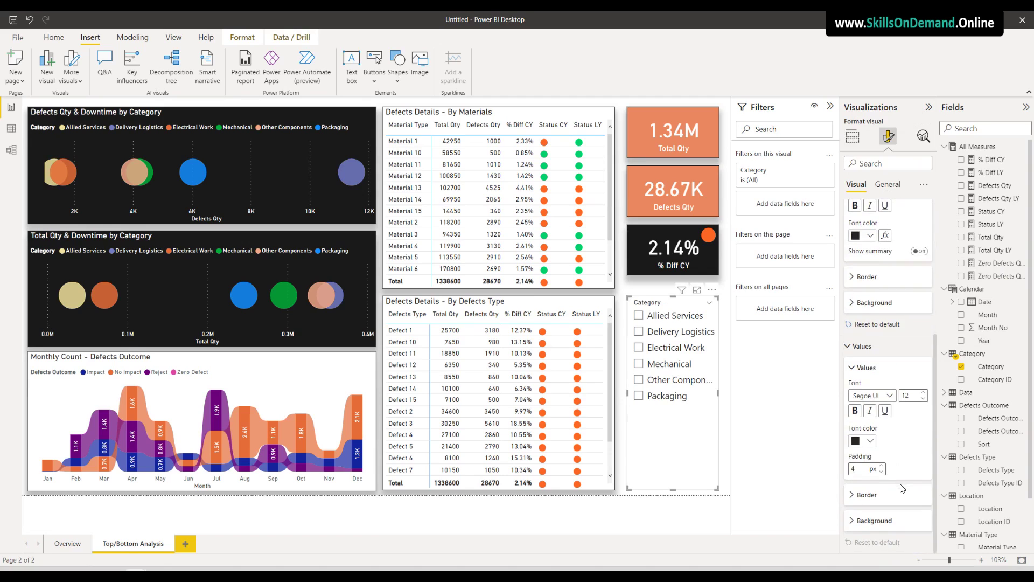
{"action": "left_click", "coordinate": [886, 395]}
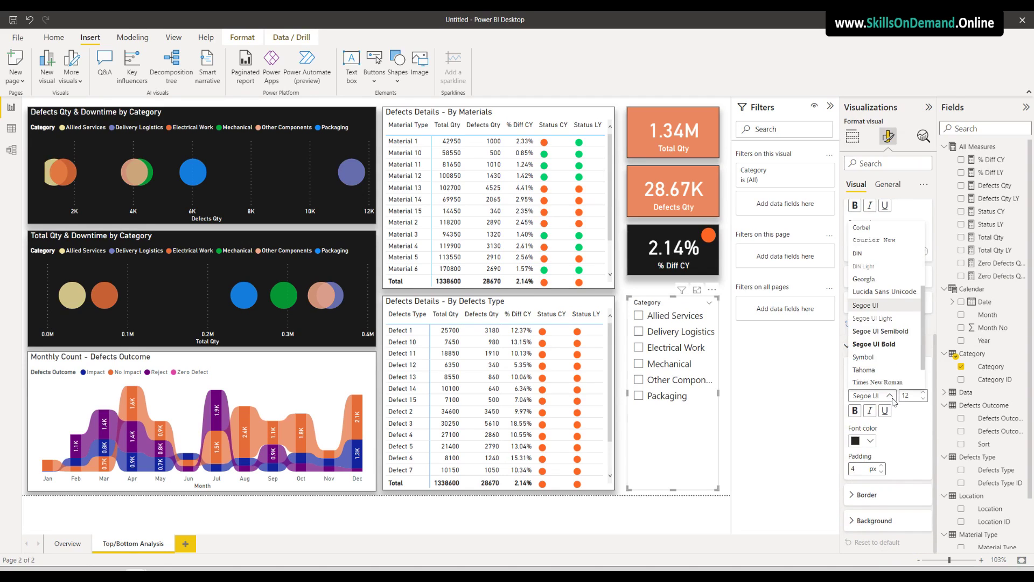
{"action": "left_click", "coordinate": [869, 257]}
{"action": "left_click", "coordinate": [924, 399]}
{"action": "left_click", "coordinate": [924, 400]}
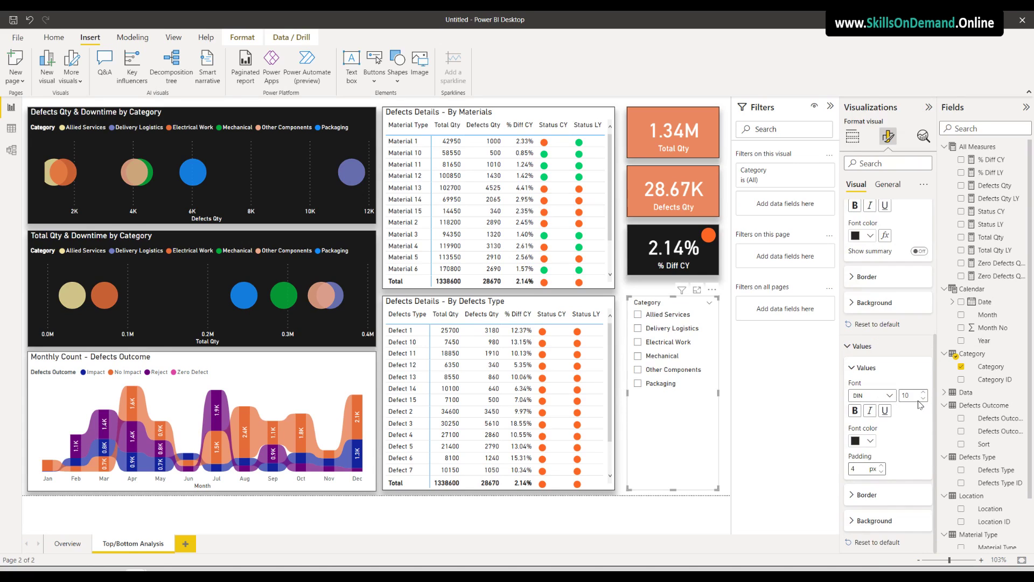
Give the Category slicer a border and bottom-right shadow, and shorten it
{"action": "left_click", "coordinate": [887, 185]}
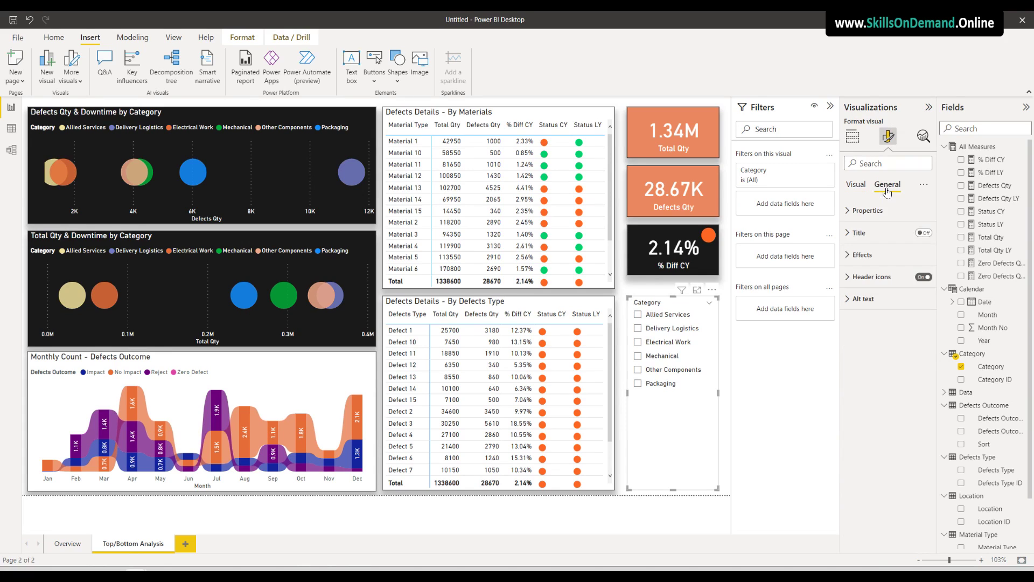
{"action": "left_click", "coordinate": [871, 255]}
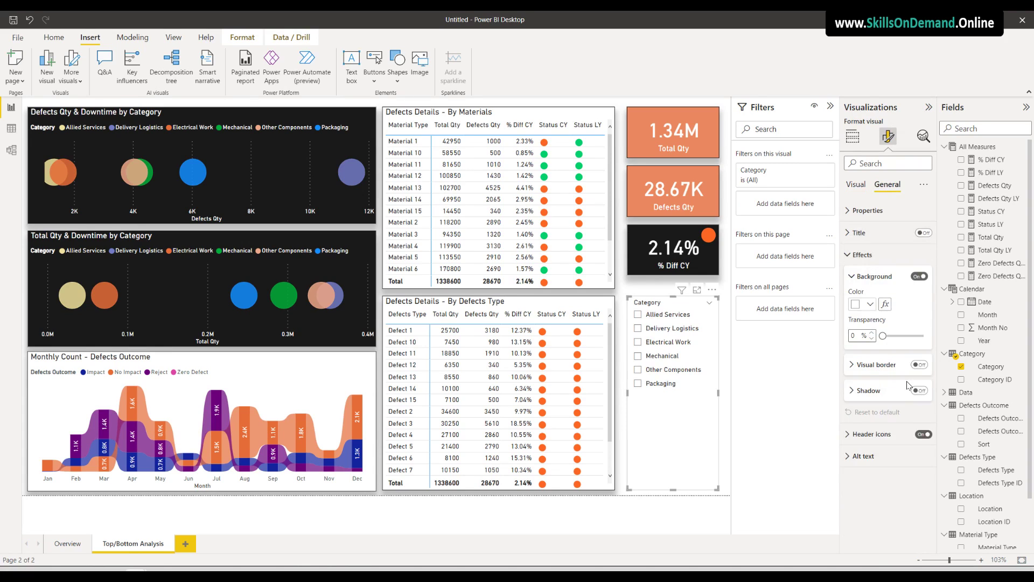
{"action": "left_click", "coordinate": [920, 364]}
{"action": "left_click", "coordinate": [920, 392]}
{"action": "left_click", "coordinate": [876, 395]}
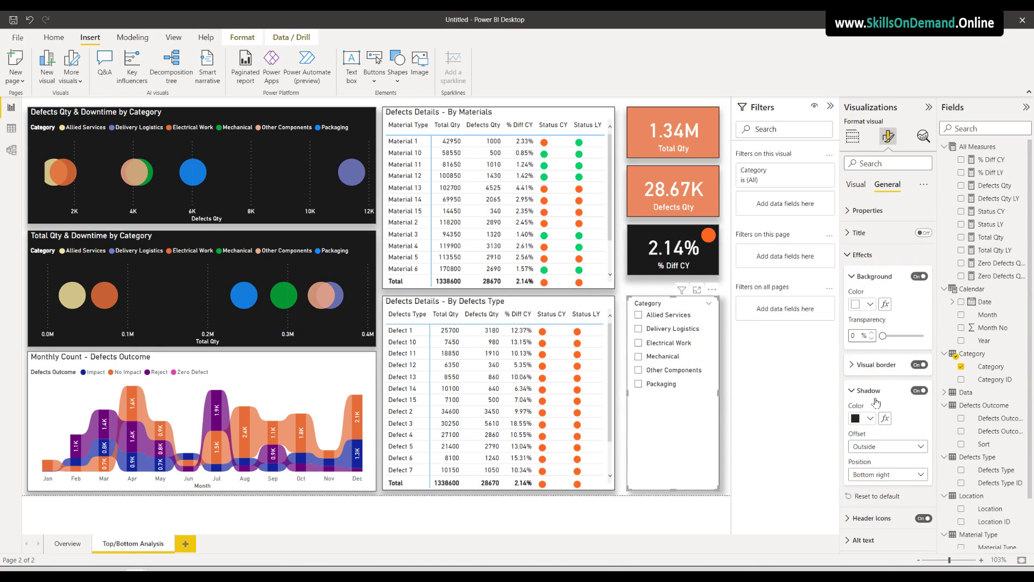
{"action": "left_click", "coordinate": [879, 475]}
{"action": "left_click", "coordinate": [691, 440]}
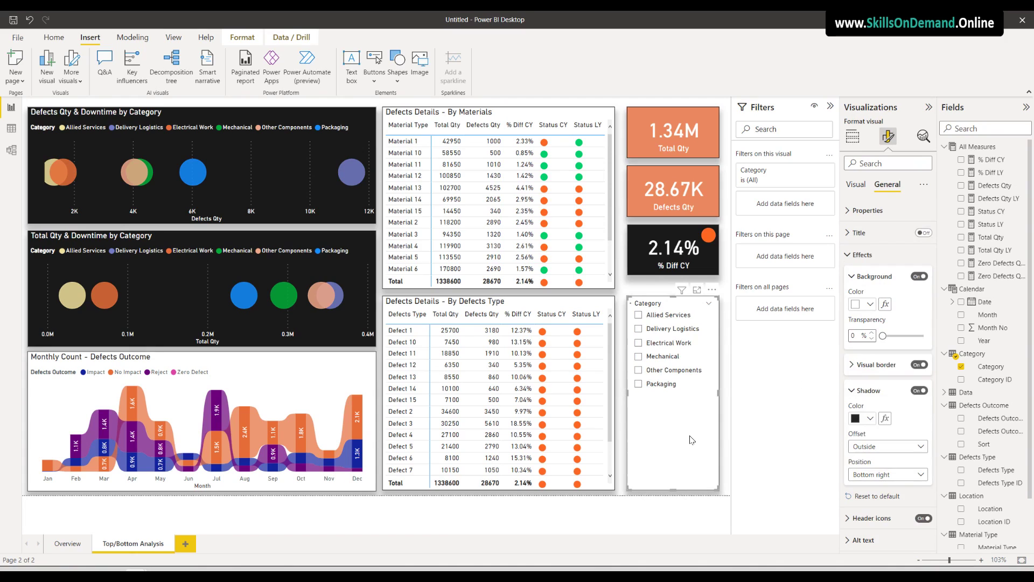
{"action": "left_click_drag", "start_coordinate": [673, 490], "coordinate": [662, 383]}
{"action": "left_click", "coordinate": [661, 392]}
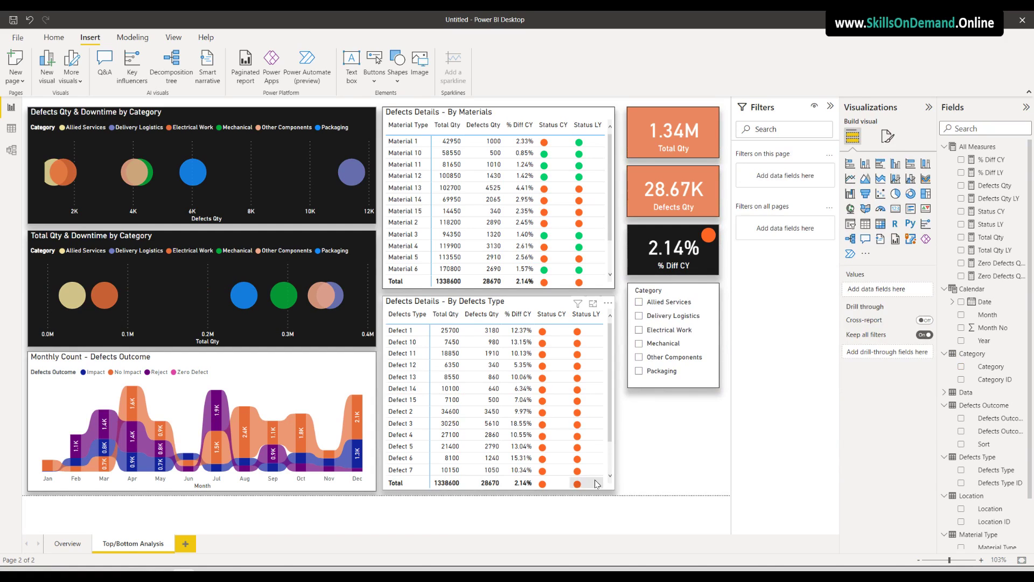
Move the Category slicer up under the cards and switch the copied slicer's field to Year
{"action": "left_click", "coordinate": [678, 389]}
{"action": "left_click_drag", "start_coordinate": [679, 389], "coordinate": [695, 484]}
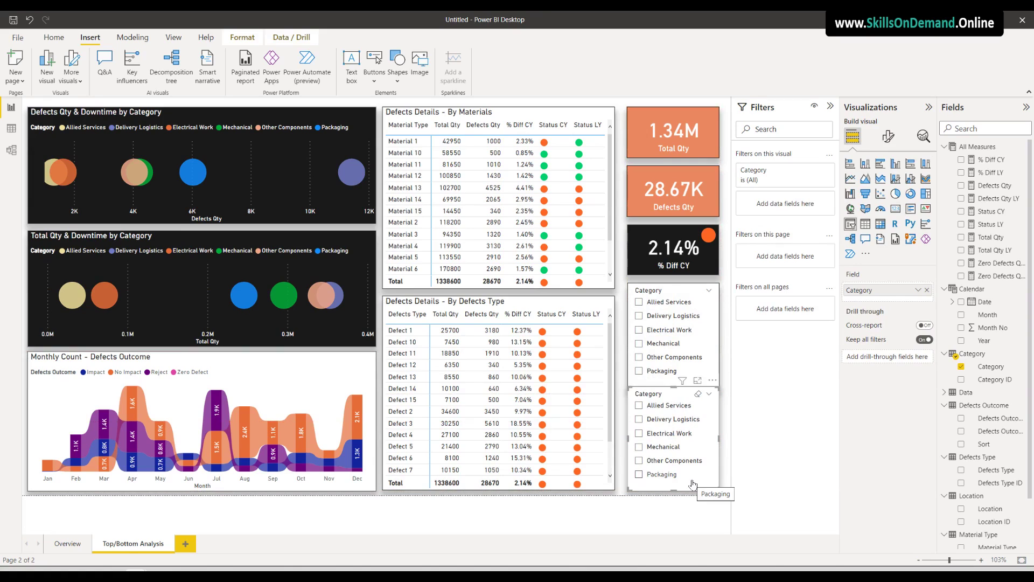
{"action": "left_click", "coordinate": [928, 289]}
{"action": "left_click", "coordinate": [962, 341]}
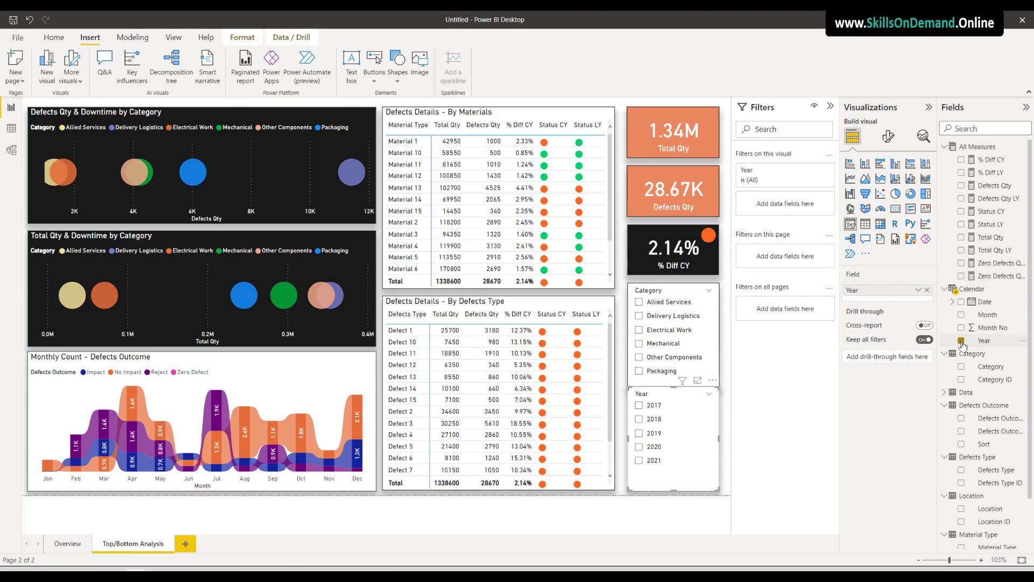
Resize the Year and Category slicers so they line up, one beneath the other
{"action": "left_click_drag", "start_coordinate": [673, 490], "coordinate": [699, 459]}
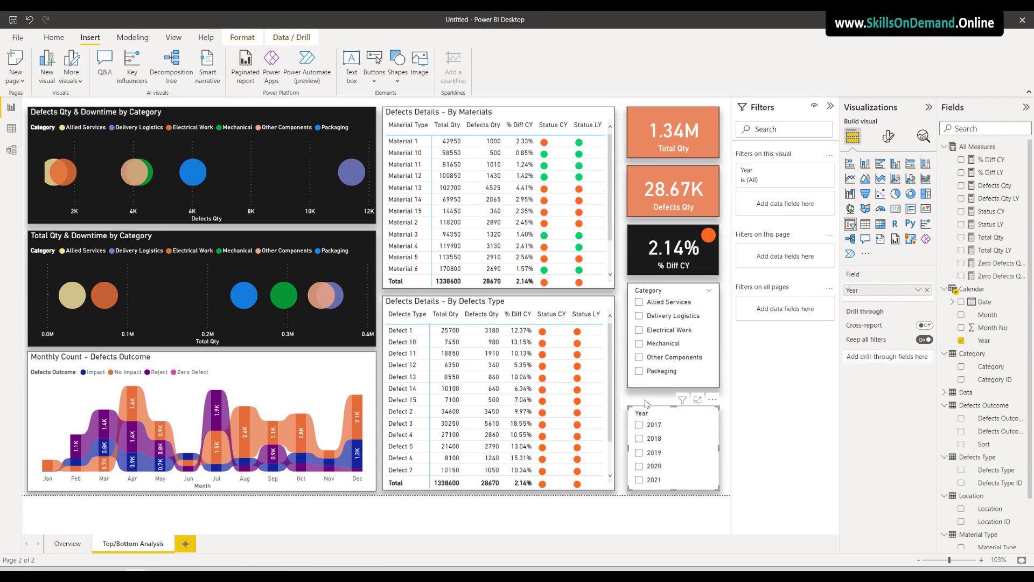
{"action": "left_click", "coordinate": [651, 389]}
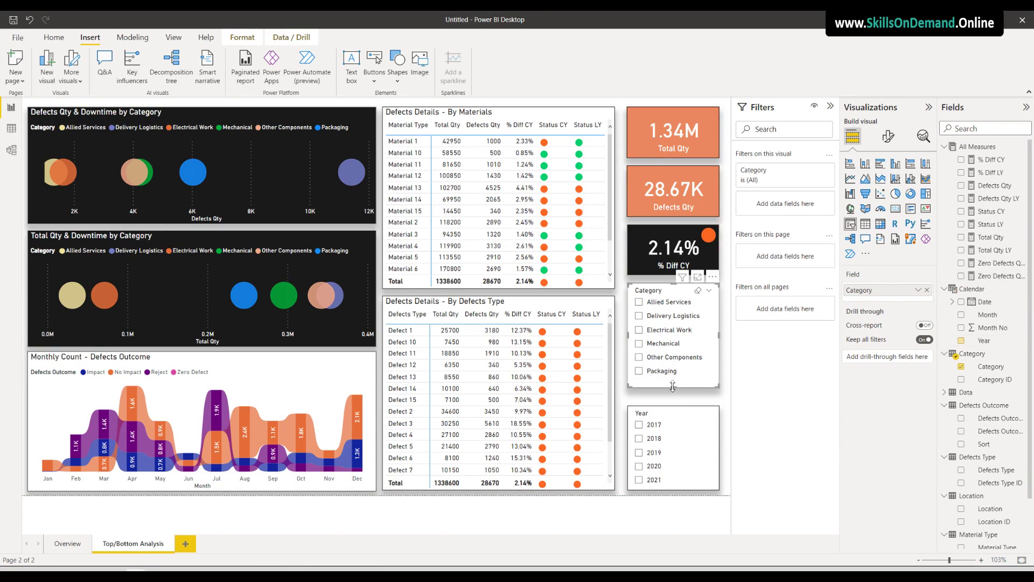
{"action": "left_click_drag", "start_coordinate": [671, 387], "coordinate": [676, 403]}
{"action": "left_click", "coordinate": [675, 412]}
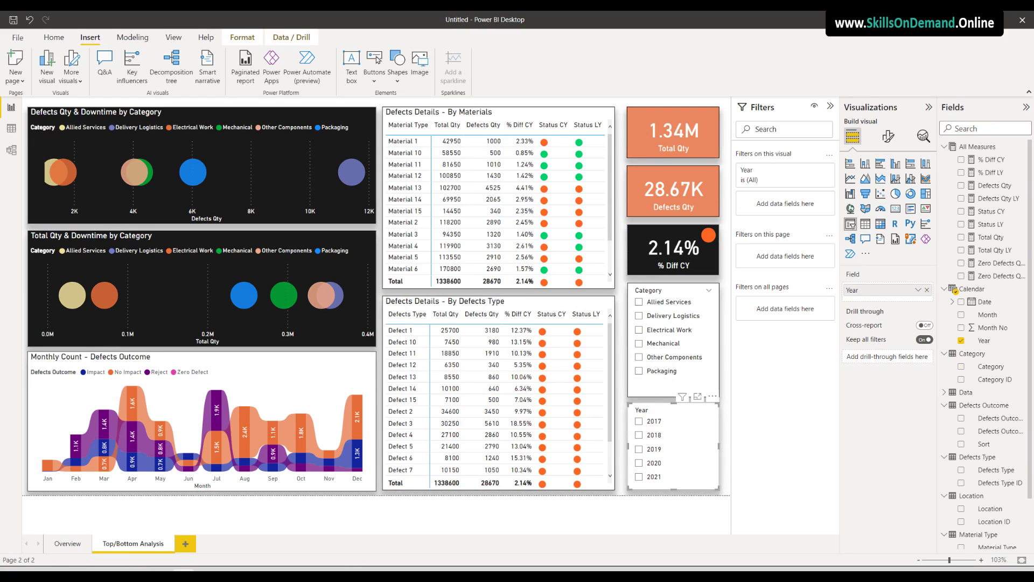
{"action": "left_click", "coordinate": [623, 499]}
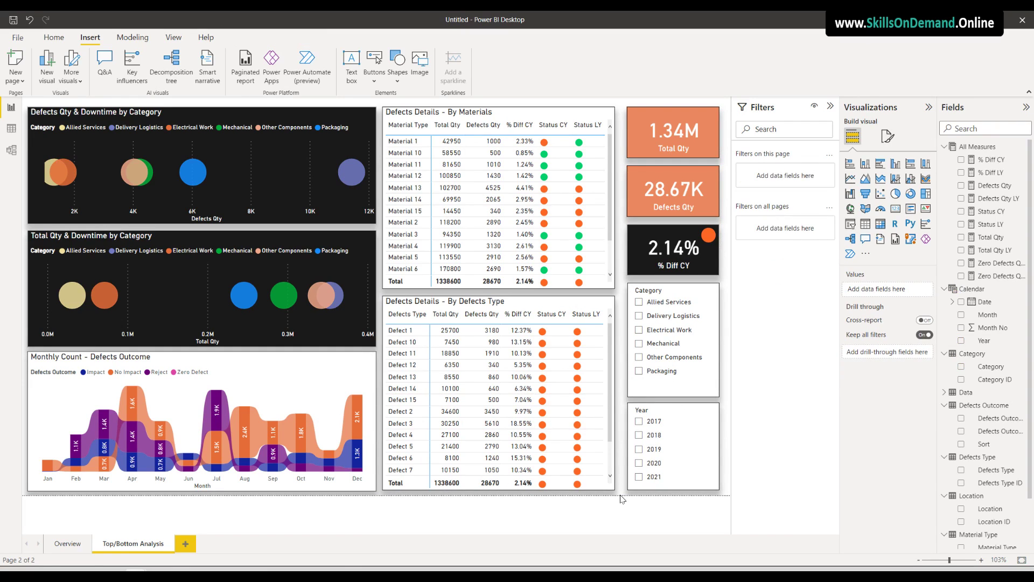
Preview the report for each year from 2018 through 2021
{"action": "left_click", "coordinate": [639, 435]}
{"action": "left_click", "coordinate": [639, 449]}
{"action": "left_click", "coordinate": [639, 463]}
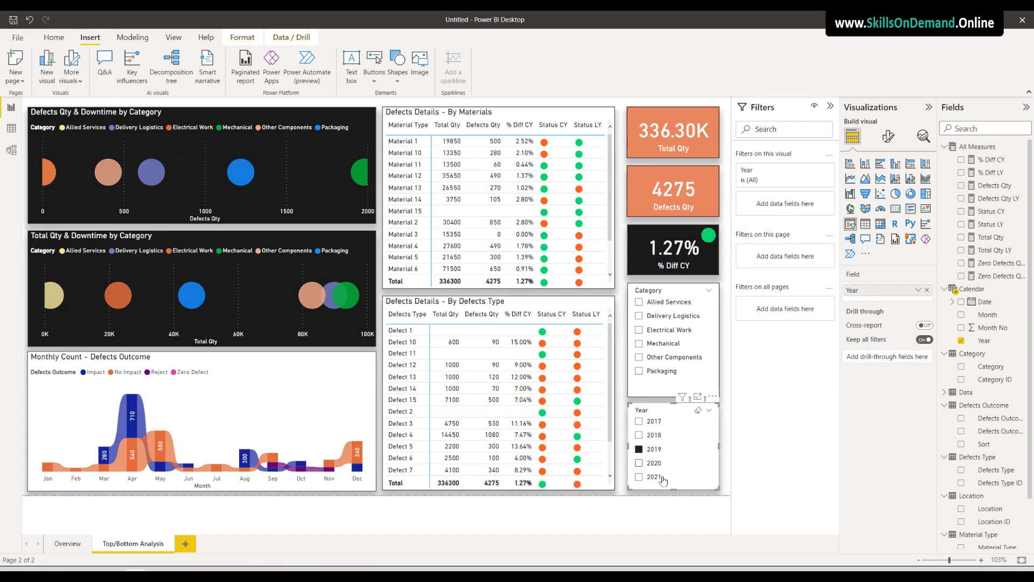
{"action": "left_click", "coordinate": [639, 477]}
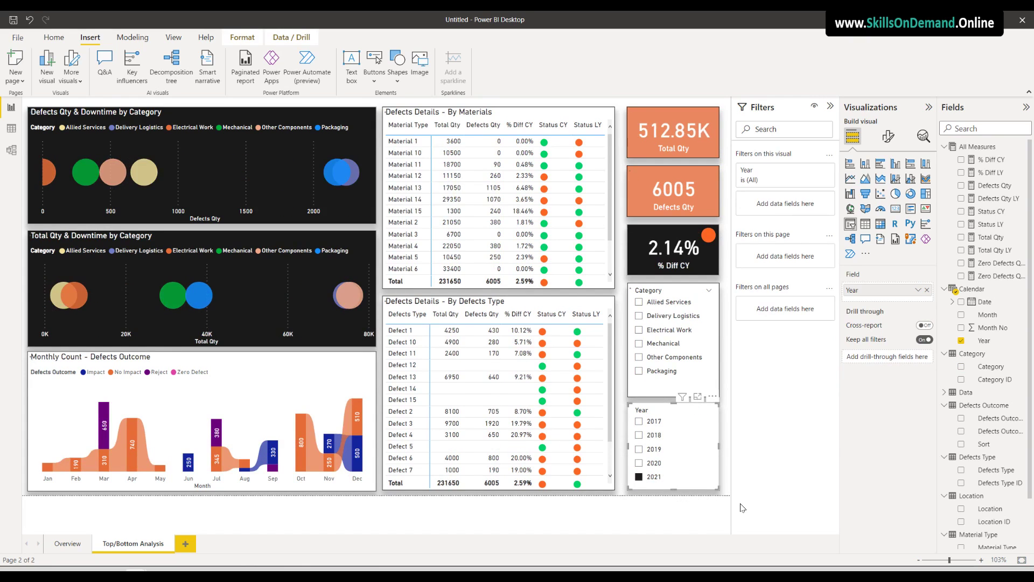
Try each category from Packaging up to Allied Services, then clear the category filter
{"action": "left_click", "coordinate": [639, 371]}
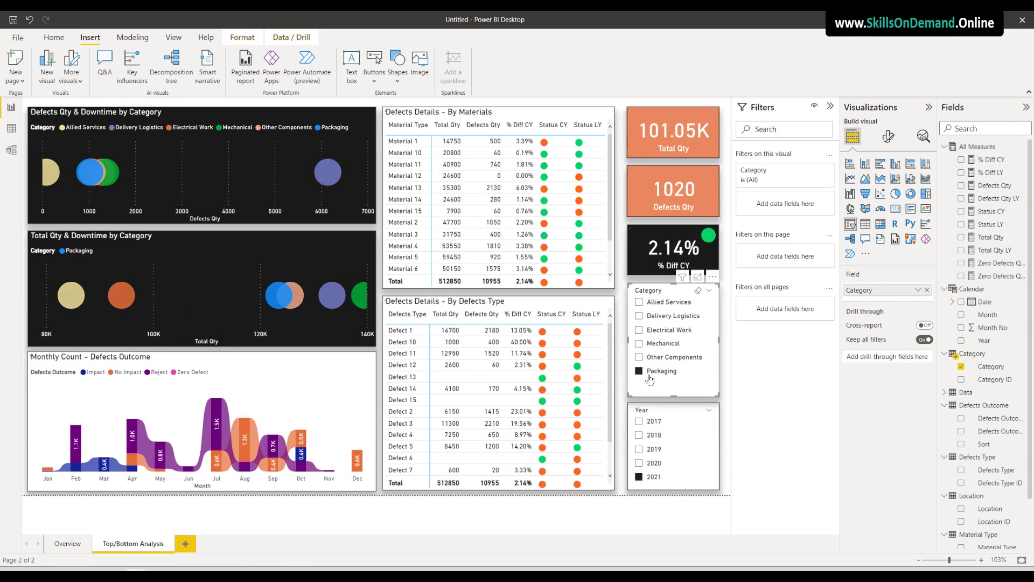
{"action": "left_click", "coordinate": [639, 358]}
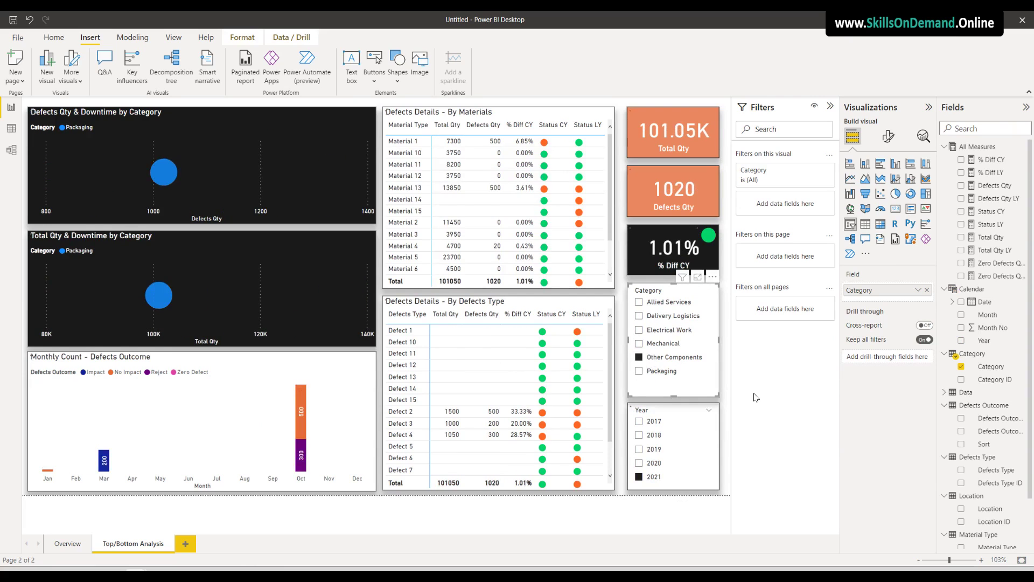
{"action": "left_click", "coordinate": [639, 344]}
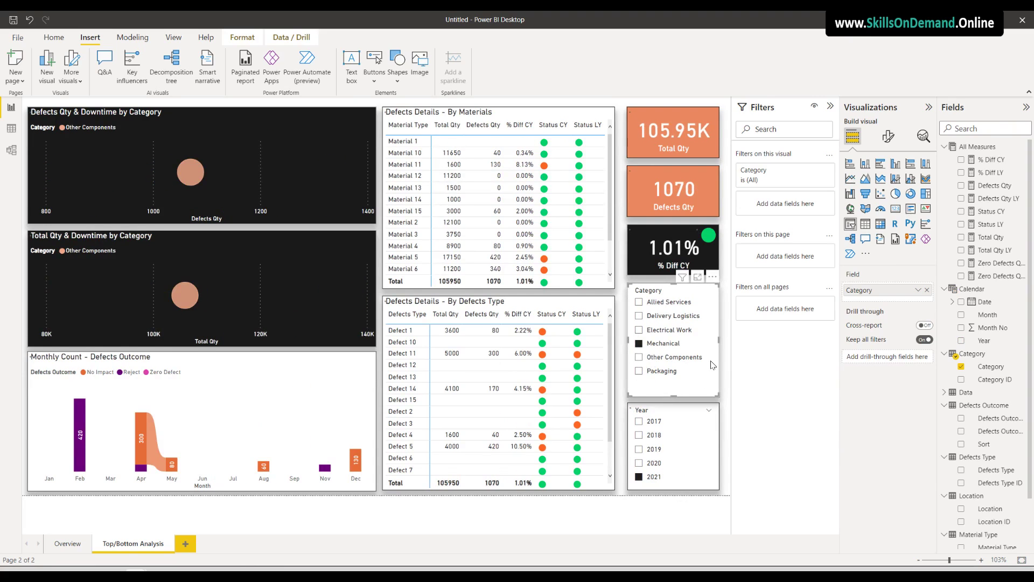
{"action": "left_click", "coordinate": [639, 330]}
{"action": "left_click", "coordinate": [639, 316]}
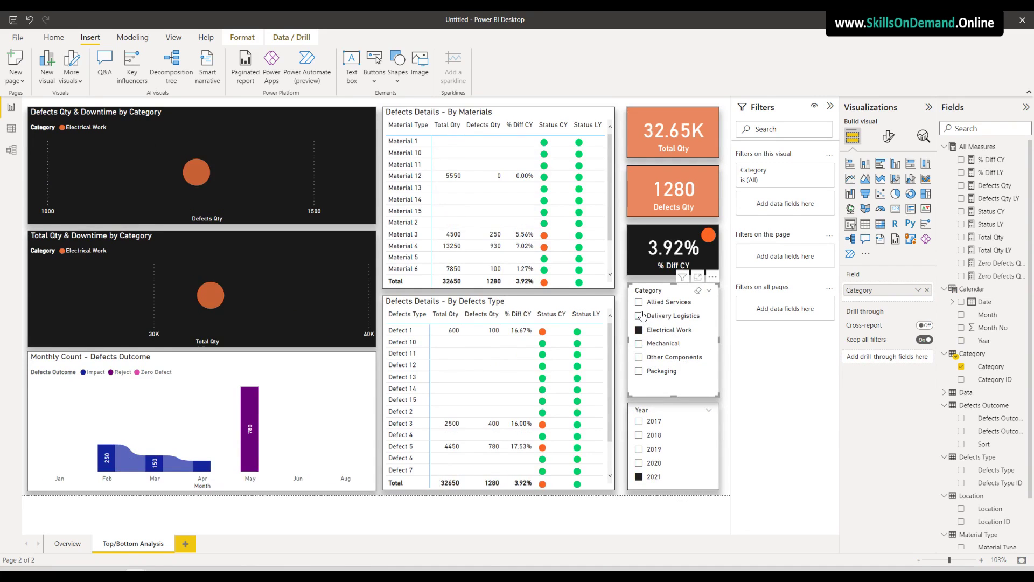
{"action": "left_click", "coordinate": [639, 302]}
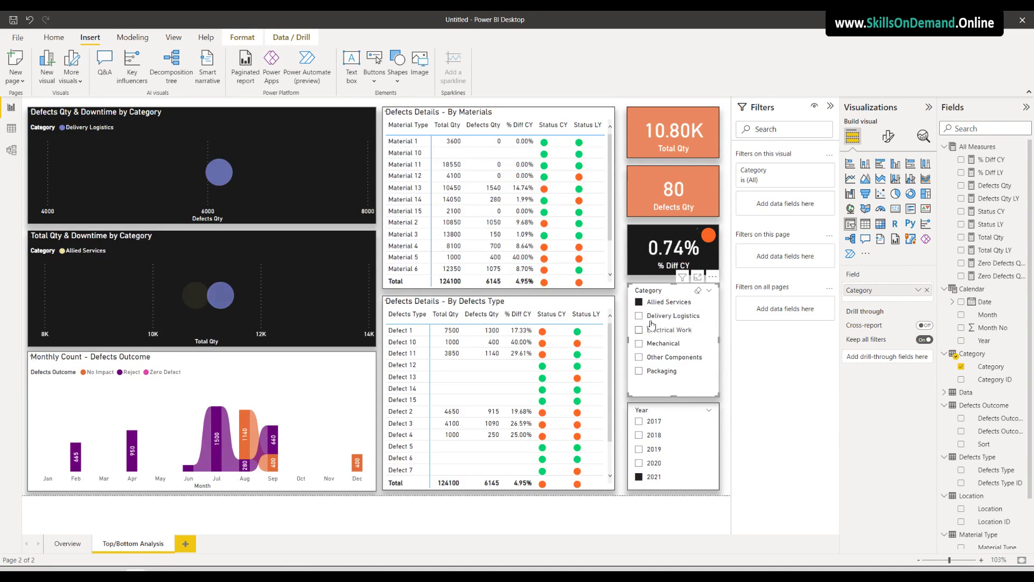
{"action": "left_click", "coordinate": [639, 303]}
Step the Year slicer through 2017, 2018 and 2019, ending on 2020
{"action": "left_click", "coordinate": [639, 421]}
{"action": "left_click", "coordinate": [640, 435]}
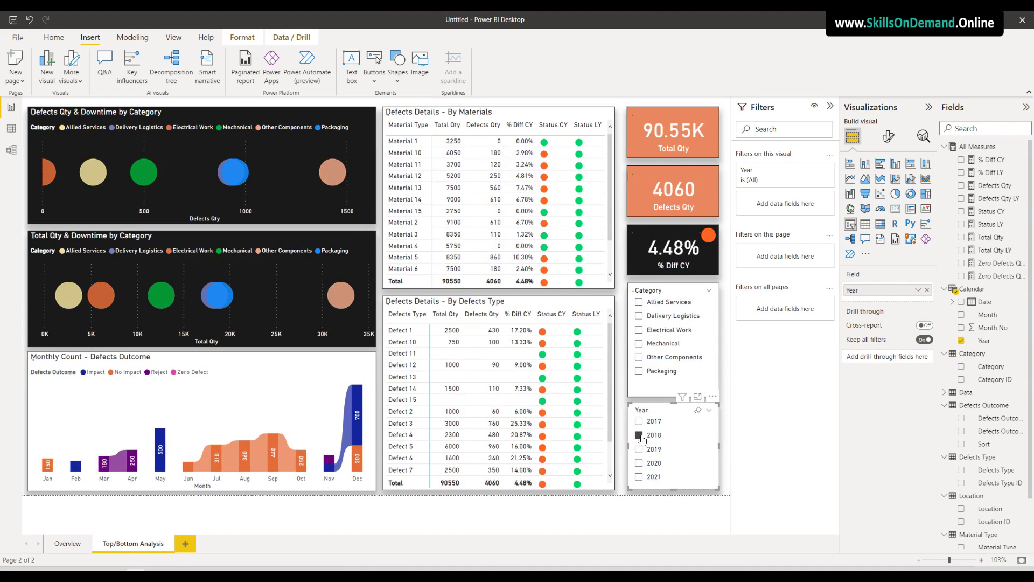
{"action": "left_click", "coordinate": [639, 449]}
{"action": "left_click", "coordinate": [640, 464]}
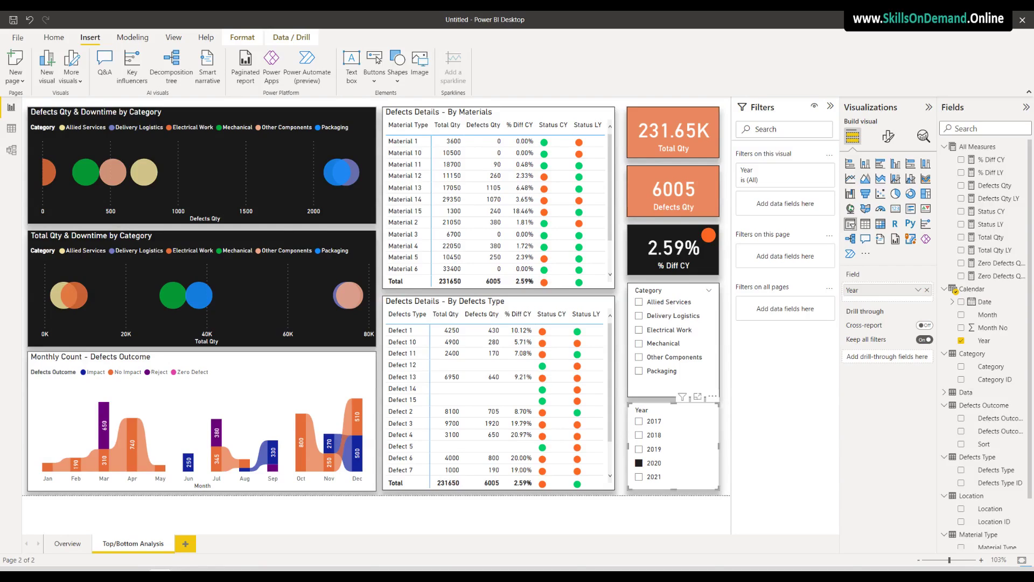
Add a new blank report page and type the name Downtime Analysis
{"action": "left_click", "coordinate": [186, 544]}
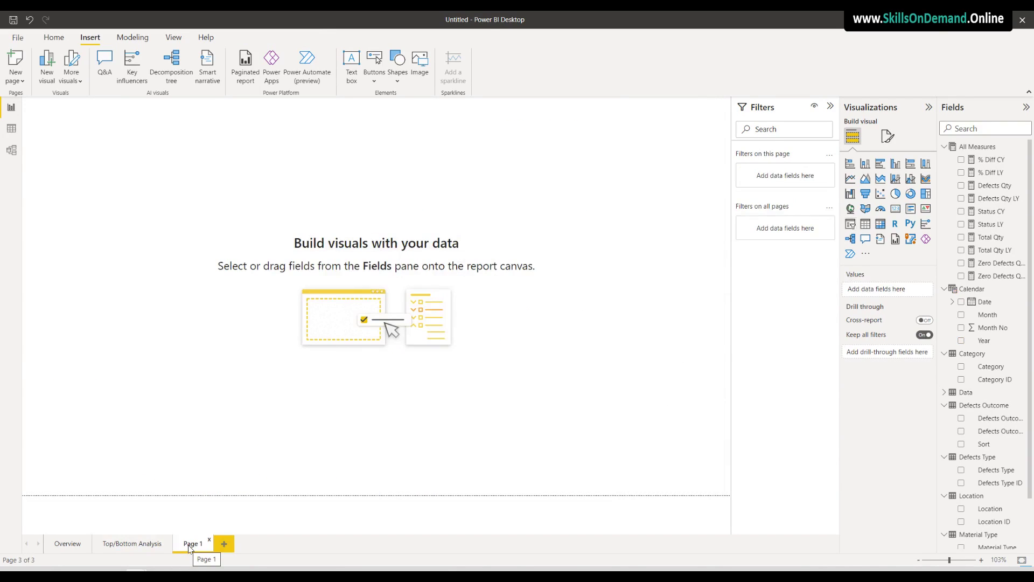
{"action": "double_click", "coordinate": [189, 545]}
{"action": "type", "text": "Dowb"}
{"action": "key", "text": "BackSpace"}
{"action": "type", "text": "ntimes Ana"}
{"action": "type", "text": "lysis"}
{"action": "key", "text": "Return"}
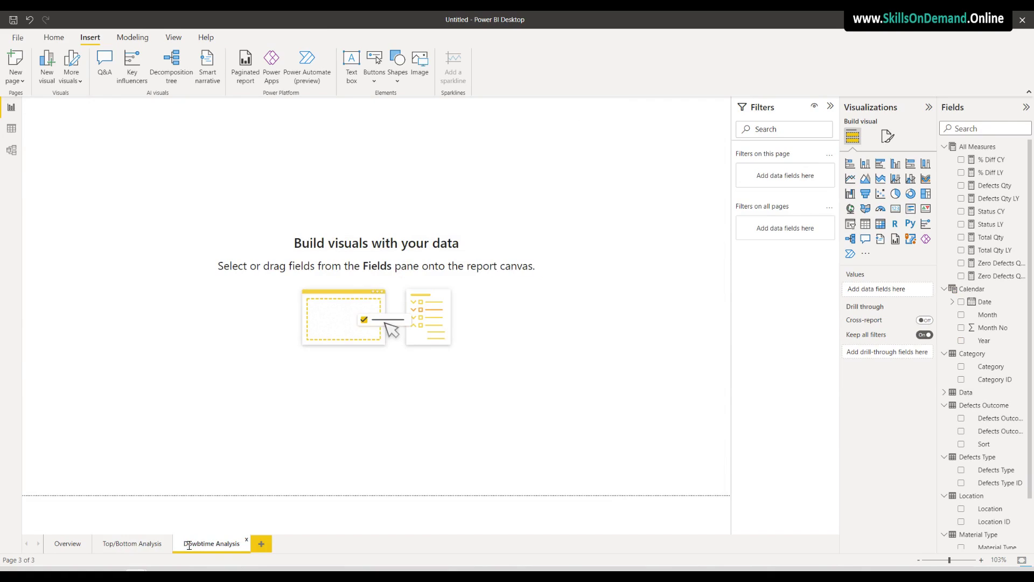
Fix the typo so the page reads 'Downtime Analysis', then return to Top/Bottom Analysis
{"action": "double_click", "coordinate": [199, 544]}
{"action": "key", "text": "Delete"}
{"action": "type", "text": "n"}
{"action": "key", "text": "Return"}
{"action": "left_click", "coordinate": [134, 545]}
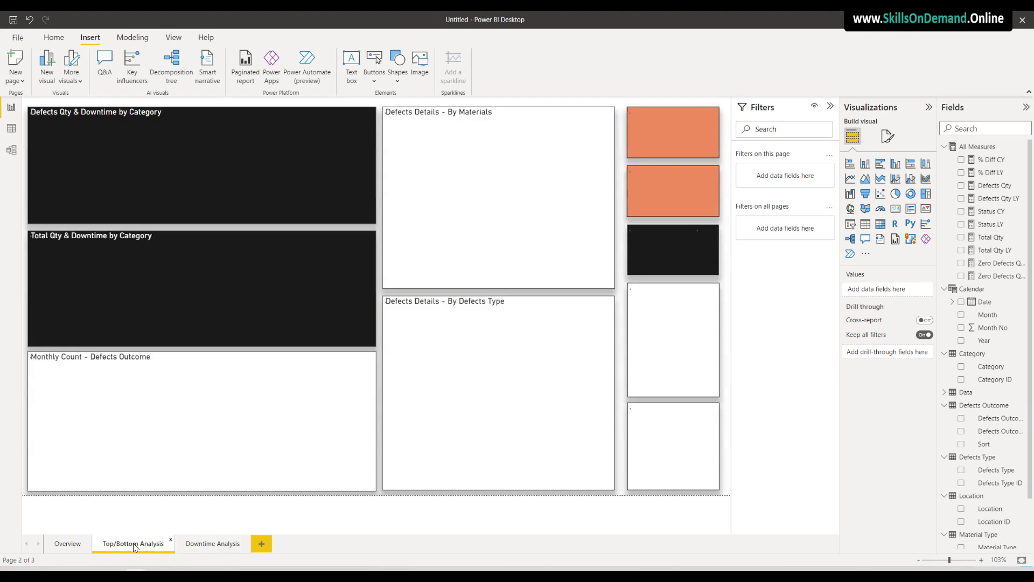
Copy the Total Qty and % Diff CY cards onto the Downtime Analysis page
{"action": "left_click", "coordinate": [708, 149]}
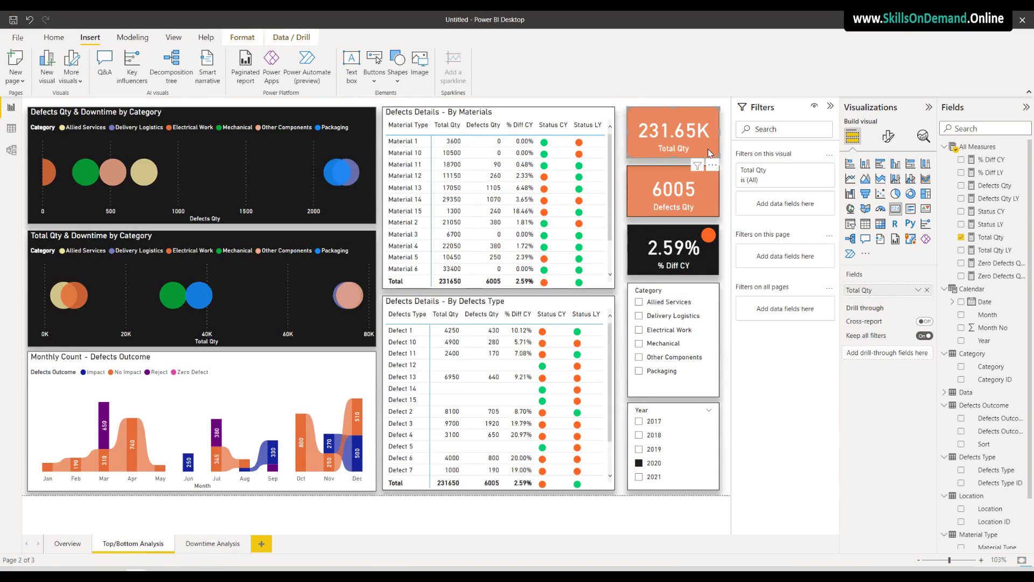
{"action": "left_click", "coordinate": [663, 235], "text": "ctrl"}
{"action": "left_click", "coordinate": [636, 146], "text": "ctrl"}
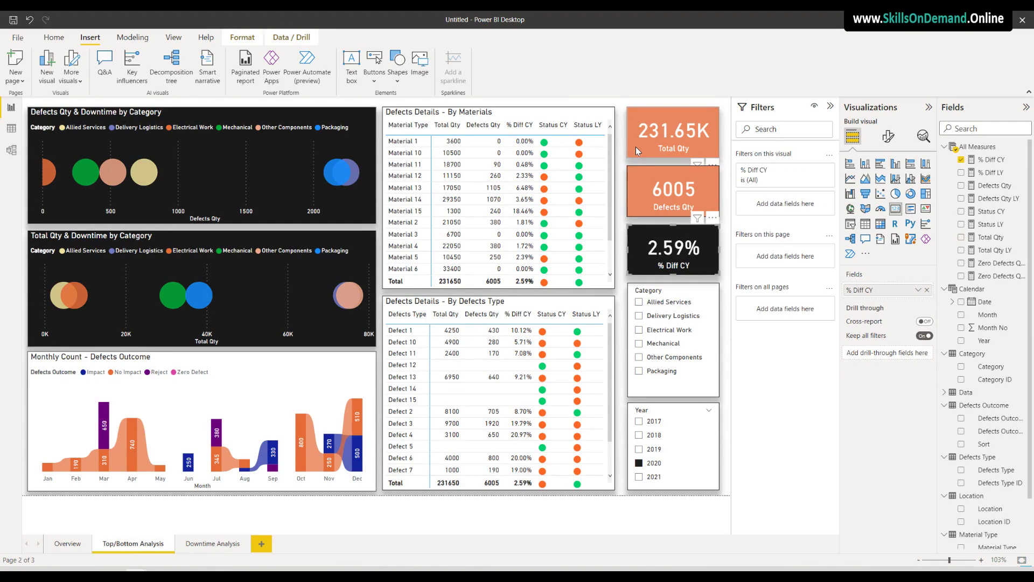
{"action": "left_click", "coordinate": [636, 146], "text": "ctrl"}
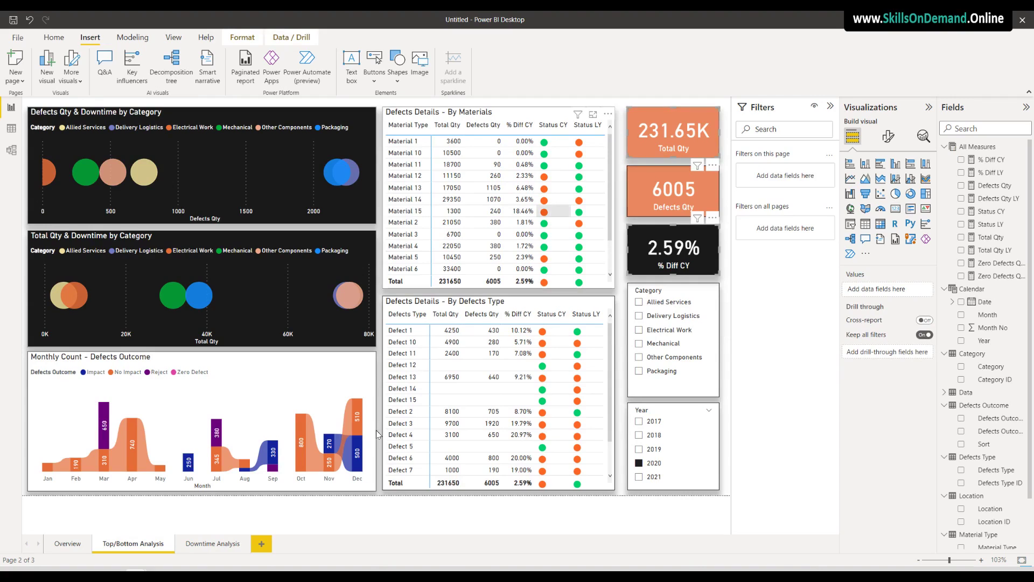
{"action": "left_click", "coordinate": [198, 536]}
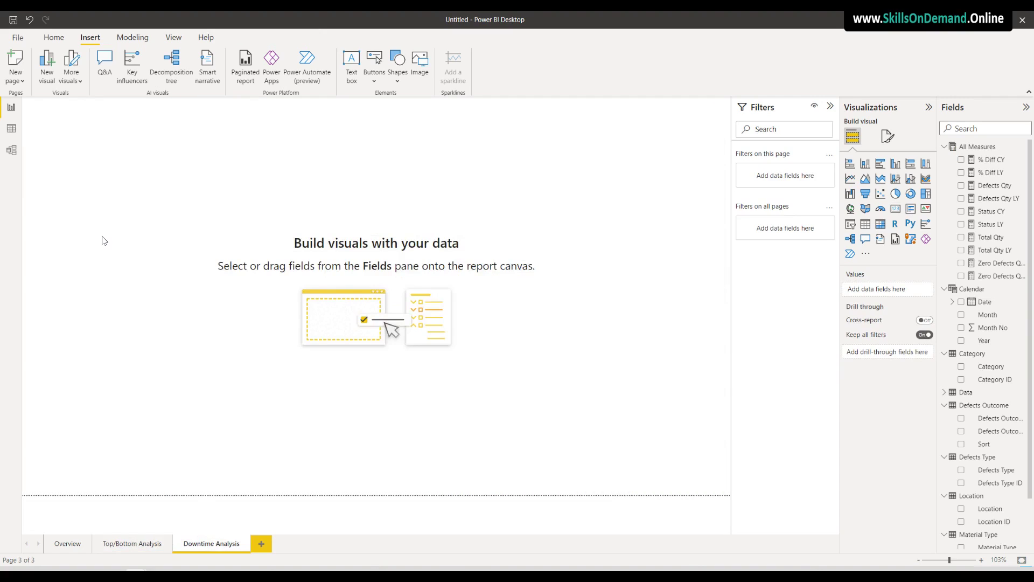
{"action": "key", "text": "ctrl+v"}
Stack the two pasted cards at the page's top-left, % Diff CY under Total Qty
{"action": "left_click_drag", "start_coordinate": [648, 135], "coordinate": [79, 128]}
{"action": "left_click", "coordinate": [43, 127]}
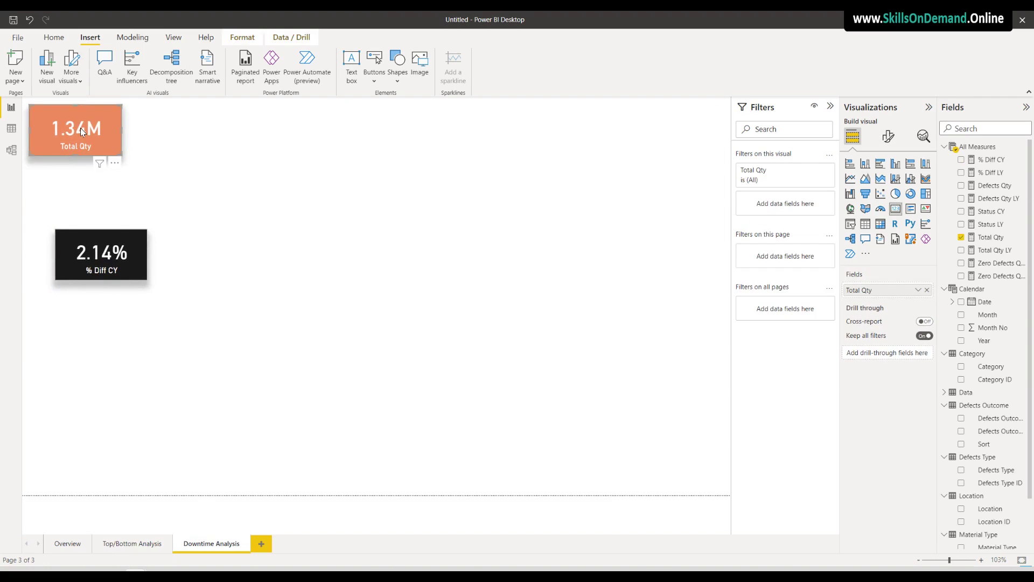
{"action": "left_click_drag", "start_coordinate": [100, 254], "coordinate": [77, 189]}
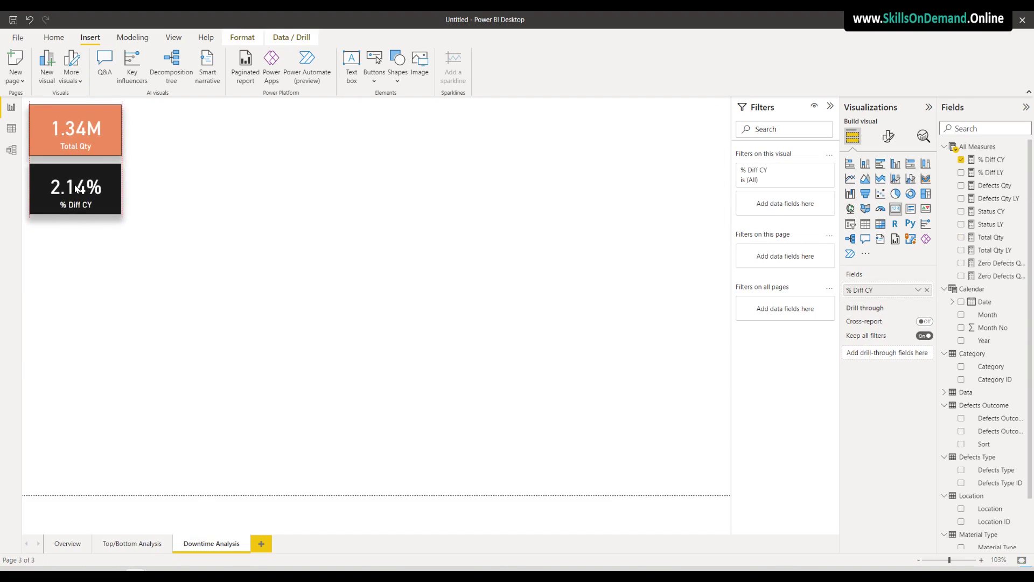
{"action": "left_click", "coordinate": [217, 257]}
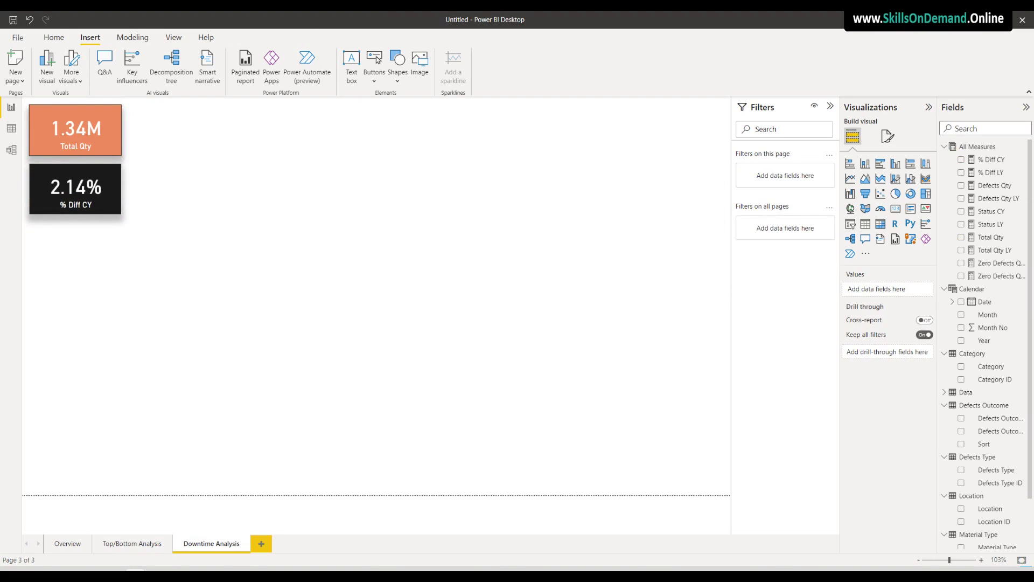
Remove the Total Qty and % Diff CY fields from the two cards
{"action": "left_click", "coordinate": [95, 143]}
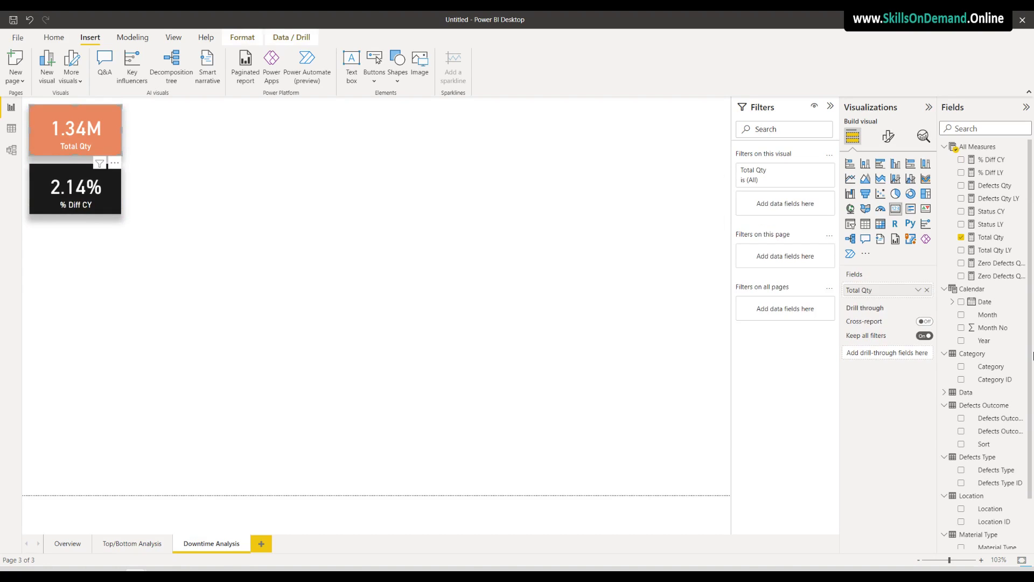
{"action": "left_click", "coordinate": [927, 290]}
{"action": "left_click", "coordinate": [95, 201]}
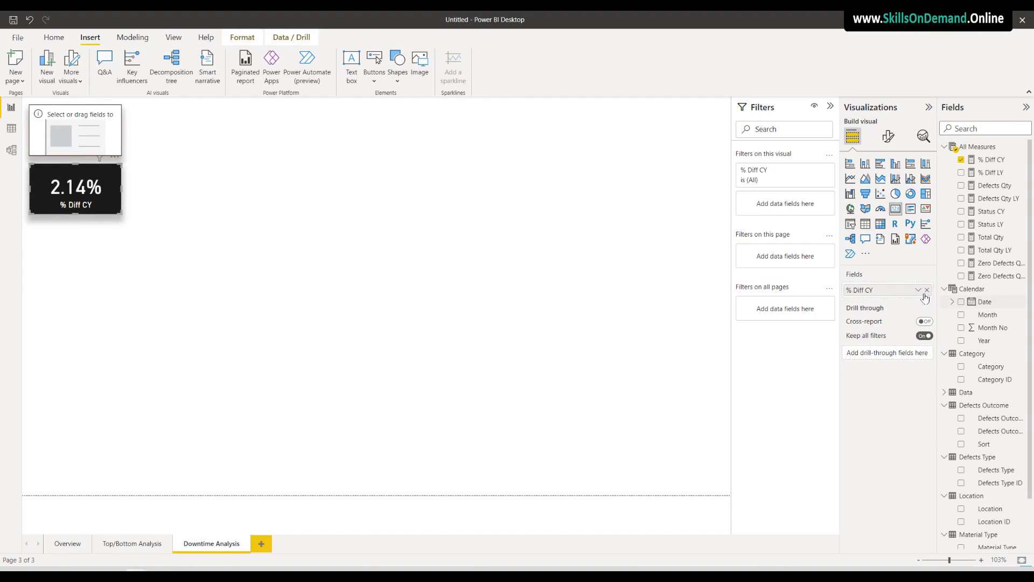
{"action": "left_click", "coordinate": [927, 290]}
{"action": "left_click", "coordinate": [104, 147]}
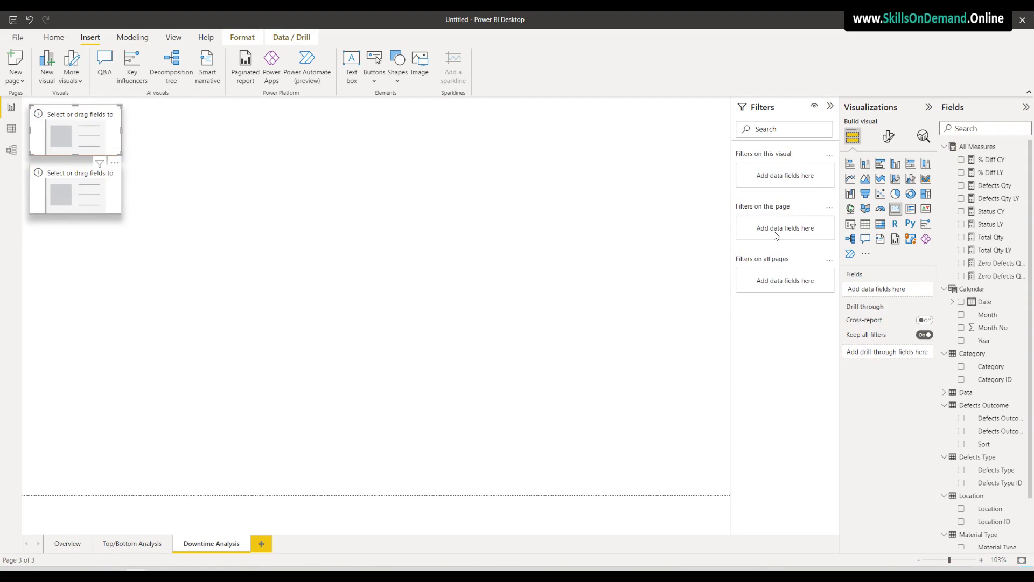
Put Defects Qty in the top card and Downtime Mins in the second, then return to Top/Bottom Analysis
{"action": "left_click_drag", "start_coordinate": [996, 189], "coordinate": [132, 144]}
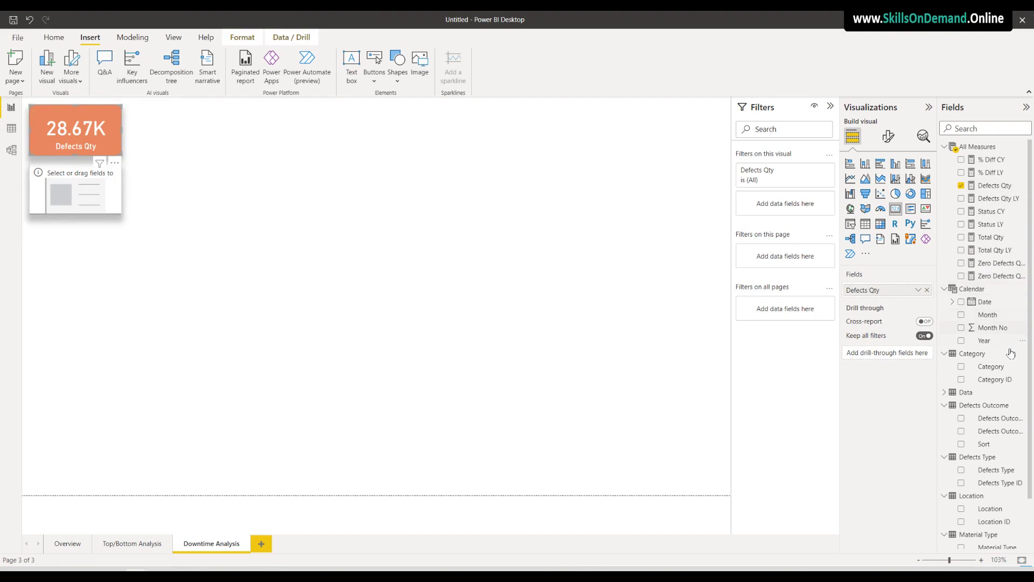
{"action": "scroll", "coordinate": [1004, 391], "scroll_direction": "down", "scroll_amount": 1}
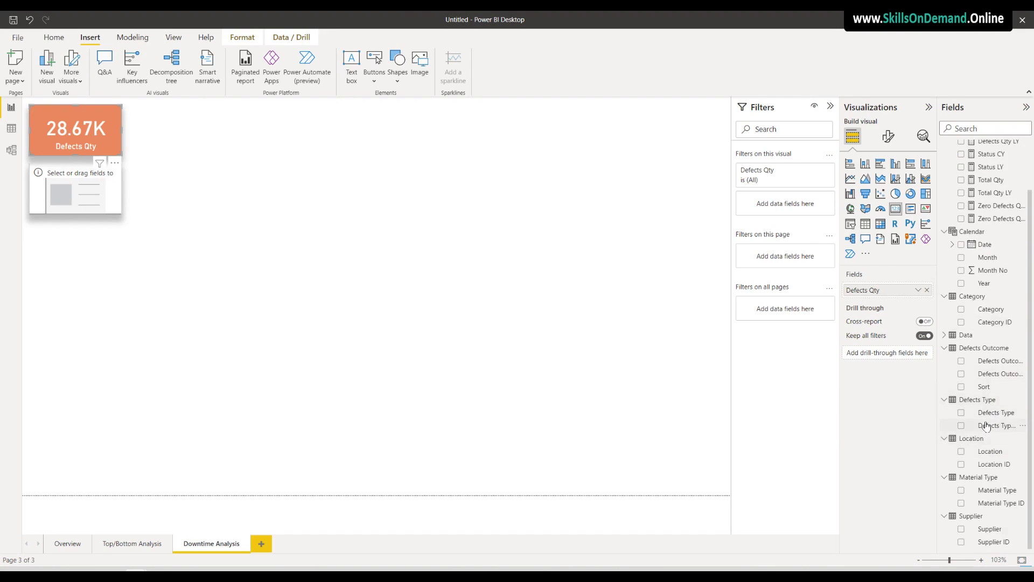
{"action": "left_click", "coordinate": [944, 334]}
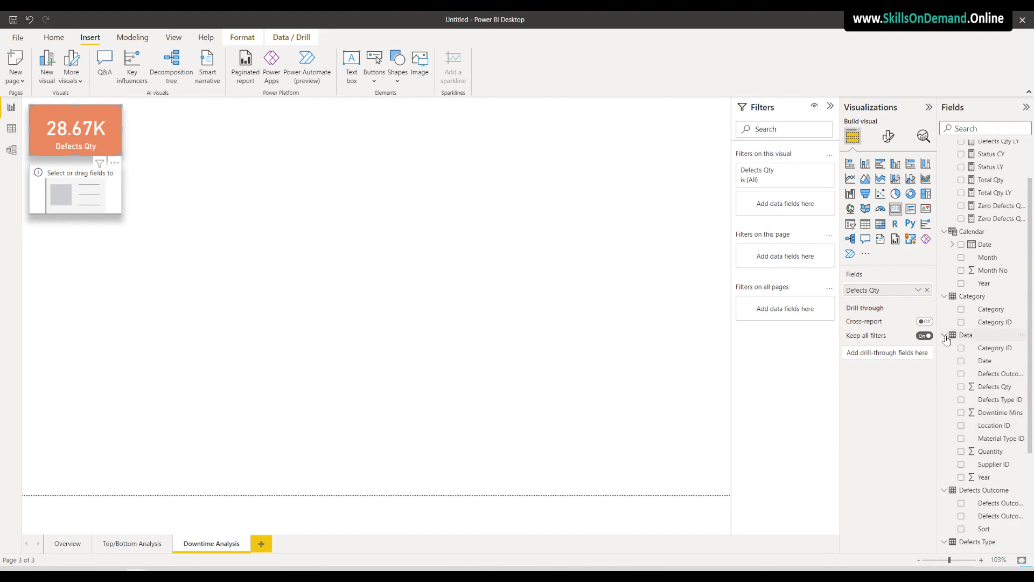
{"action": "left_click_drag", "start_coordinate": [991, 412], "coordinate": [115, 184]}
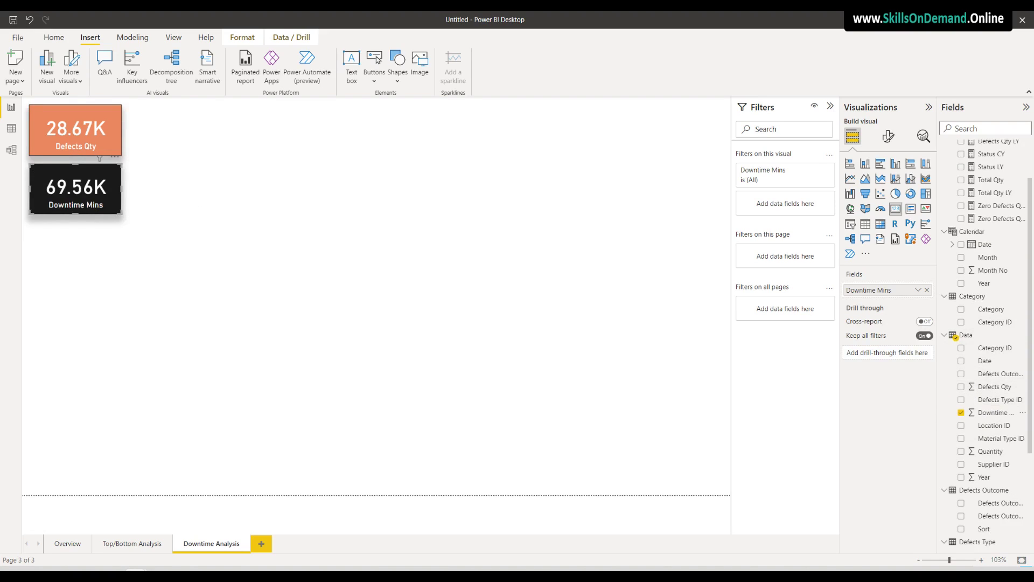
{"action": "left_click", "coordinate": [108, 291]}
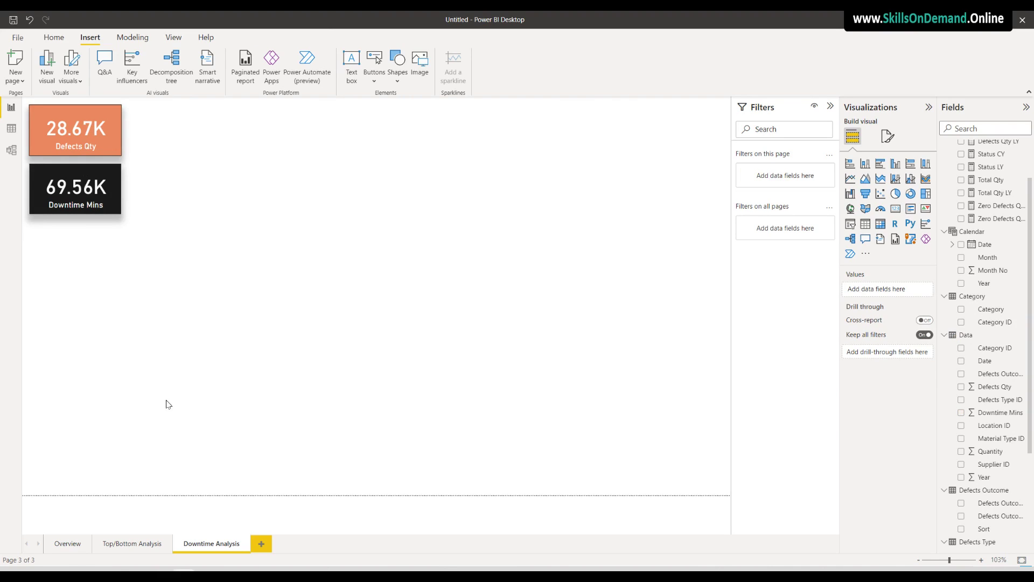
{"action": "left_click", "coordinate": [135, 545]}
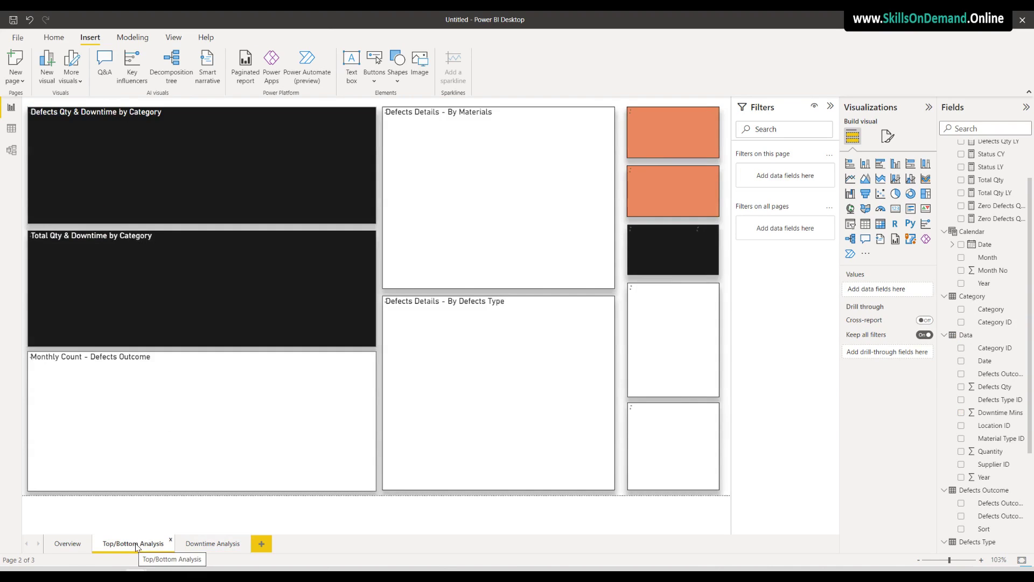
Paste a synced copy of the Year slicer below the Downtime Analysis cards
{"action": "left_click", "coordinate": [679, 488]}
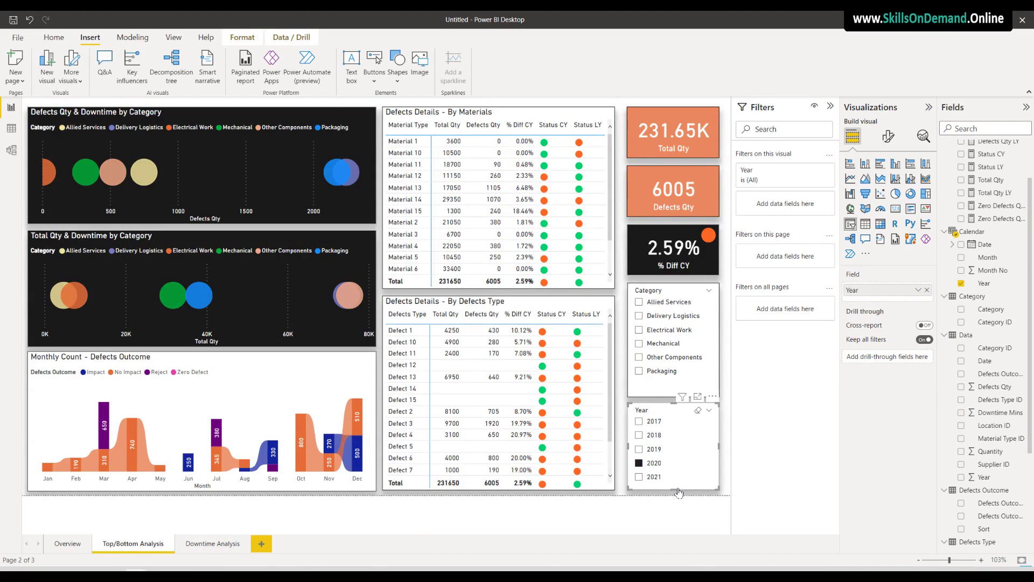
{"action": "left_click", "coordinate": [214, 544]}
{"action": "key", "text": "ctrl+v"}
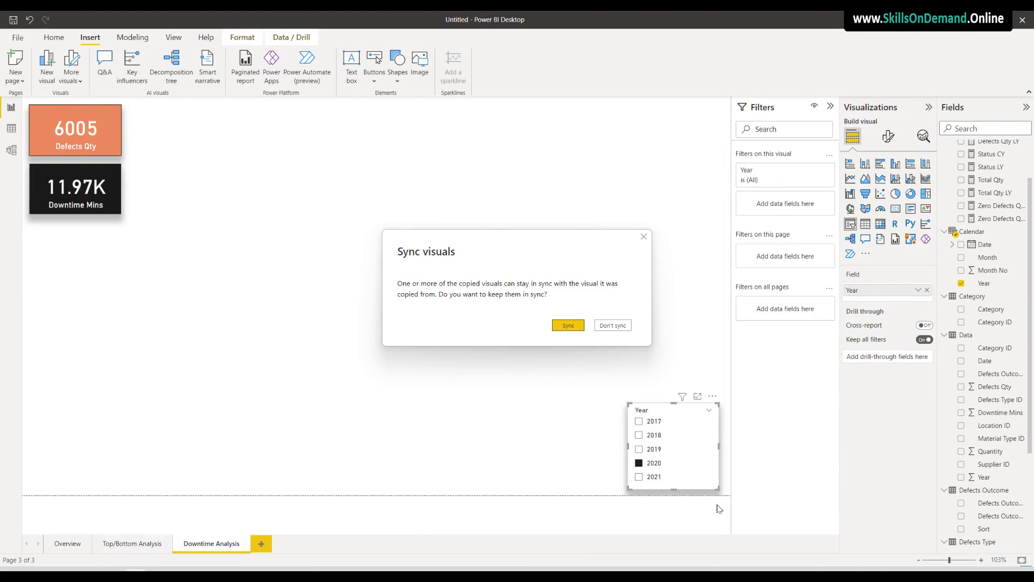
{"action": "left_click", "coordinate": [563, 326]}
{"action": "left_click_drag", "start_coordinate": [698, 481], "coordinate": [105, 301]}
{"action": "left_click", "coordinate": [84, 350]}
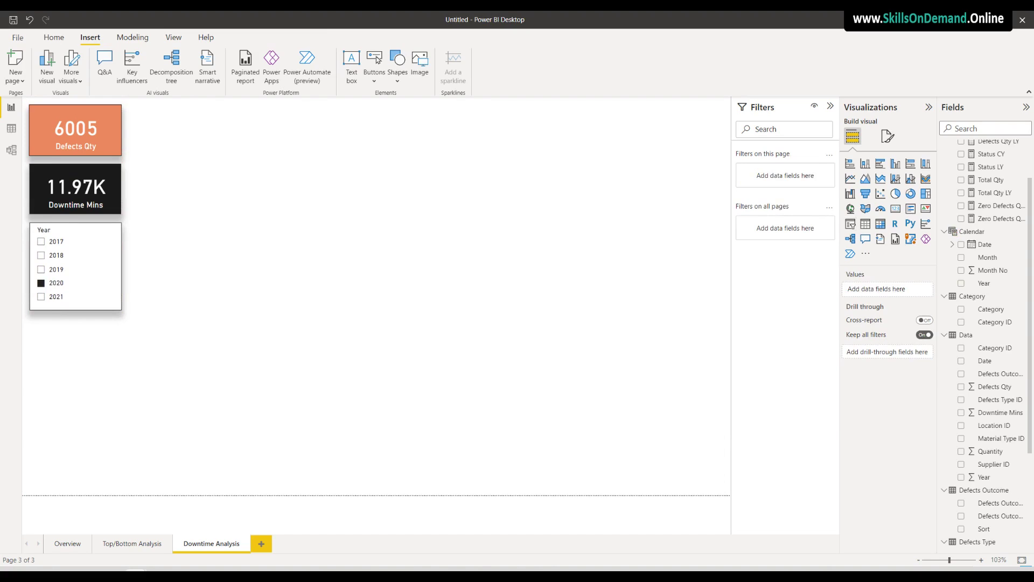
Insert a stacked area chart, enlarge it beside the cards, and change it to an area chart
{"action": "left_click", "coordinate": [882, 182]}
{"action": "left_click_drag", "start_coordinate": [181, 176], "coordinate": [159, 129]}
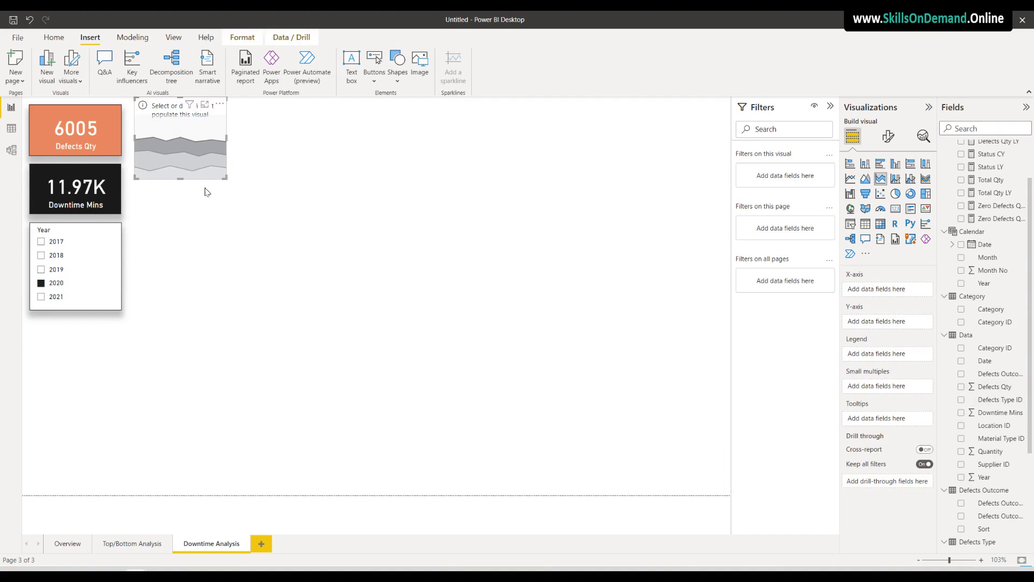
{"action": "left_click_drag", "start_coordinate": [228, 180], "coordinate": [327, 250]}
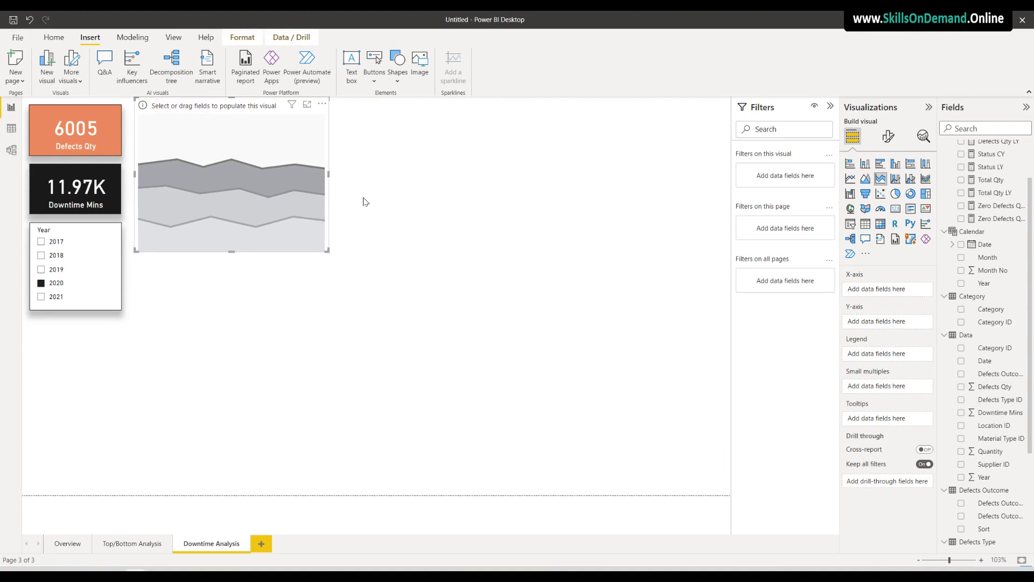
{"action": "left_click", "coordinate": [865, 179]}
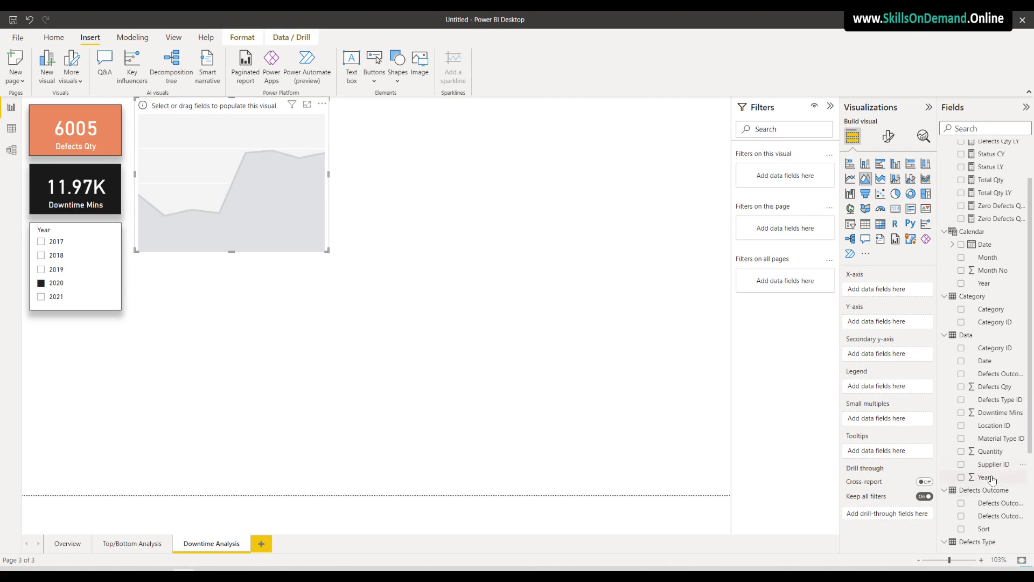
Plot Downtime Mins by Defects Type in the area chart and make it wider and shorter
{"action": "scroll", "coordinate": [1008, 509], "scroll_direction": "down", "scroll_amount": 3}
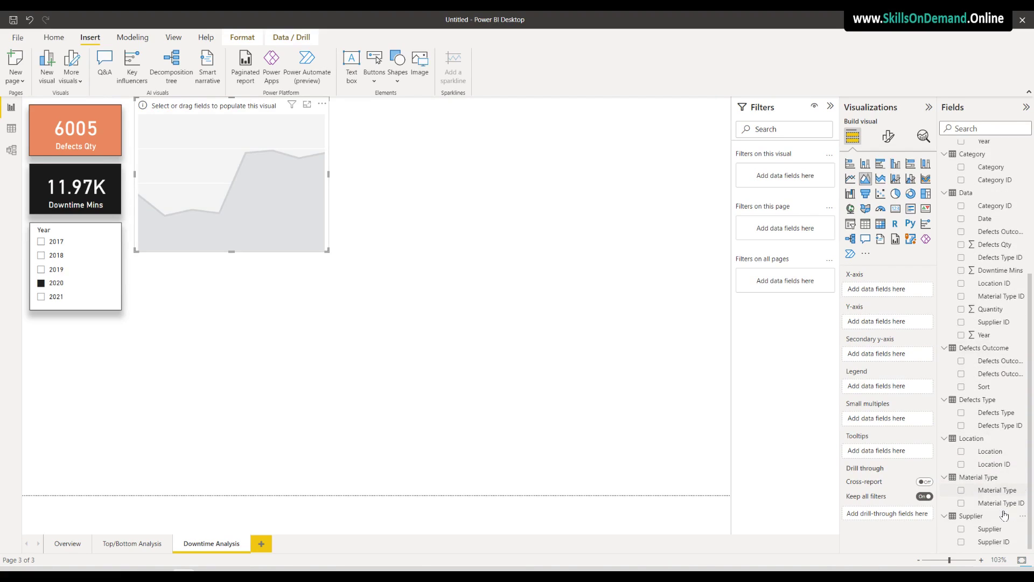
{"action": "left_click_drag", "start_coordinate": [993, 417], "coordinate": [889, 293]}
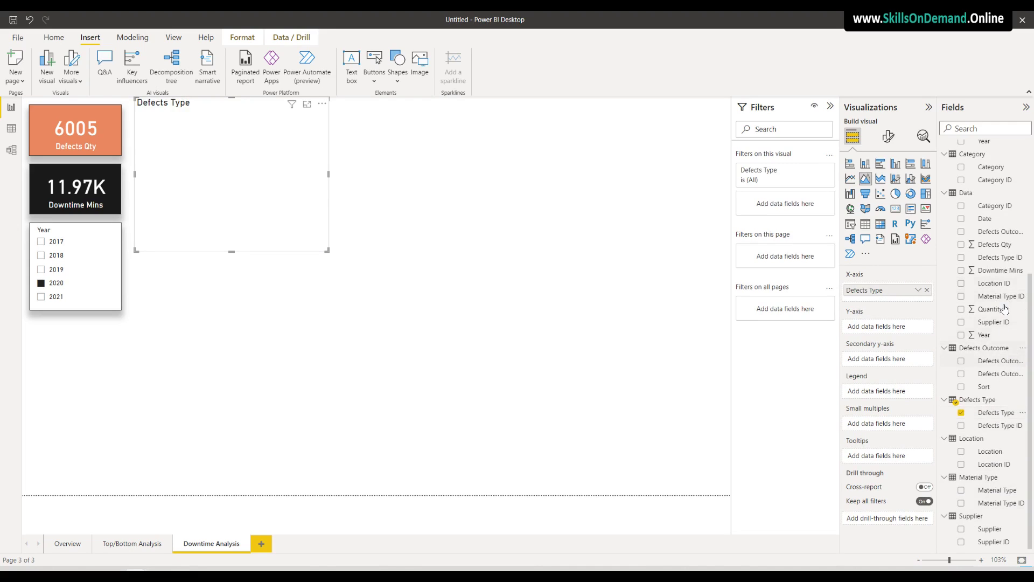
{"action": "left_click_drag", "start_coordinate": [1003, 276], "coordinate": [896, 328]}
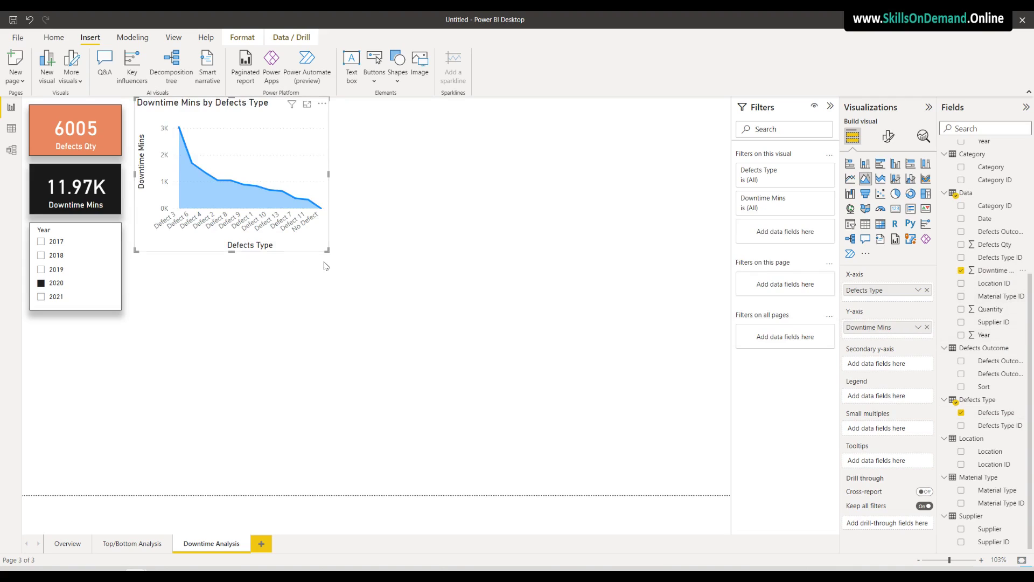
{"action": "left_click_drag", "start_coordinate": [327, 250], "coordinate": [462, 245]}
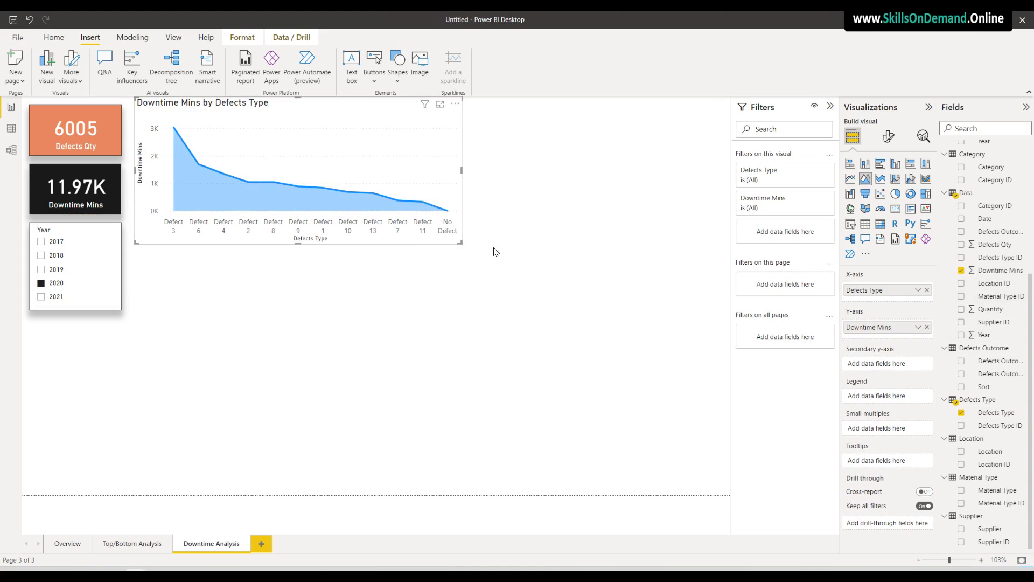
Turn on point markers for the chart and colour them black
{"action": "left_click", "coordinate": [886, 136]}
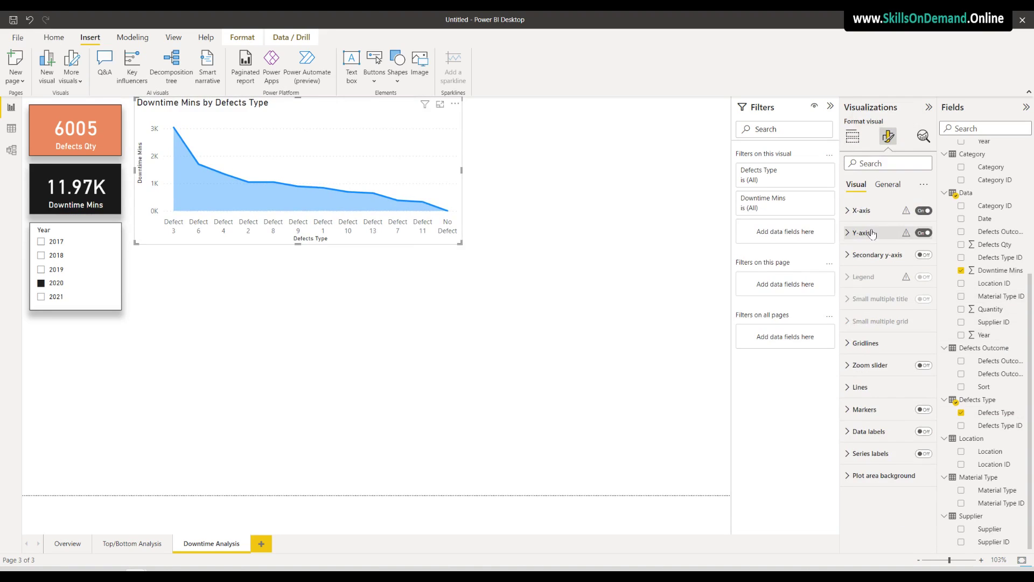
{"action": "left_click", "coordinate": [888, 413]}
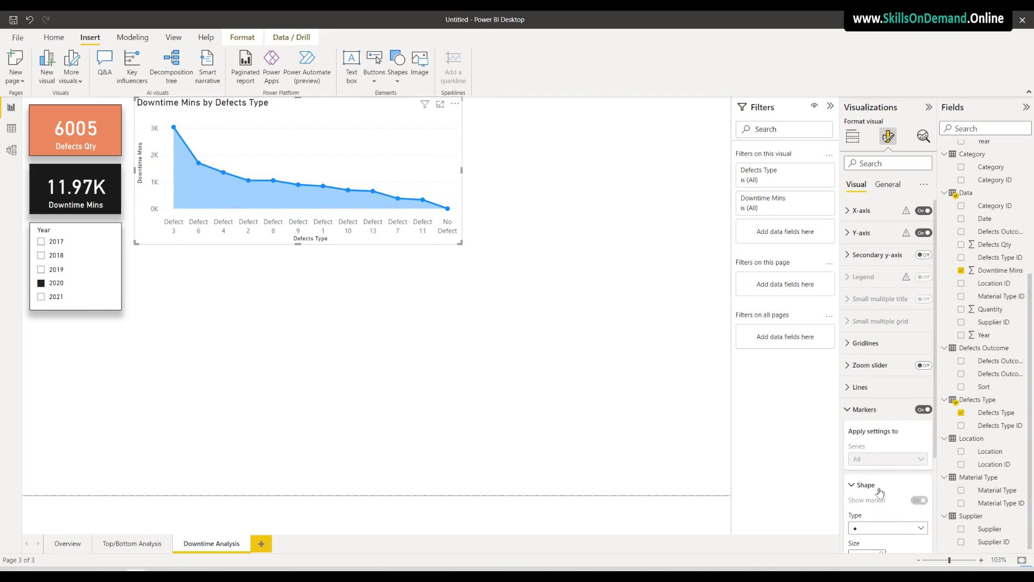
{"action": "scroll", "coordinate": [884, 415], "scroll_direction": "down", "scroll_amount": 3}
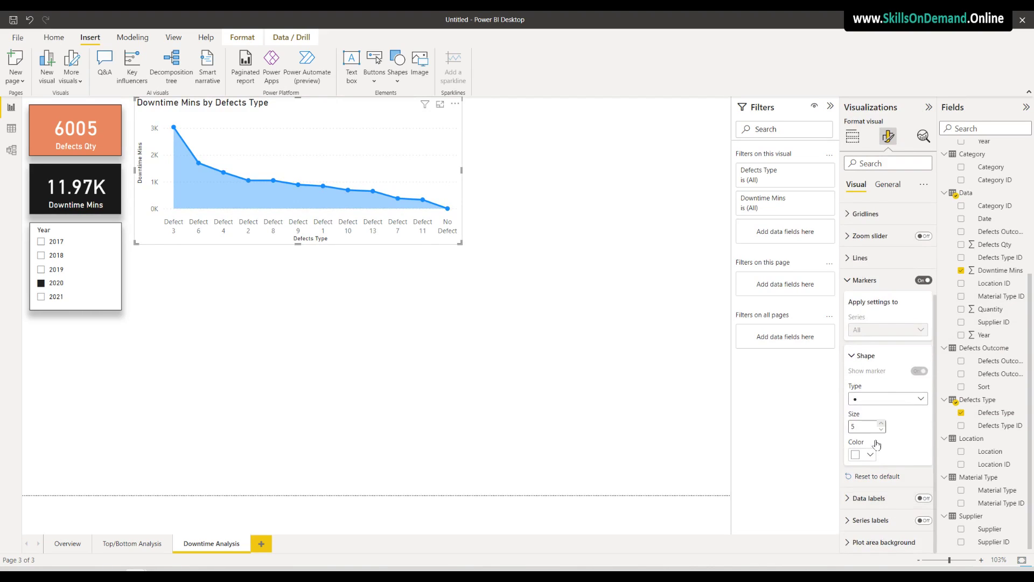
{"action": "left_click", "coordinate": [871, 454]}
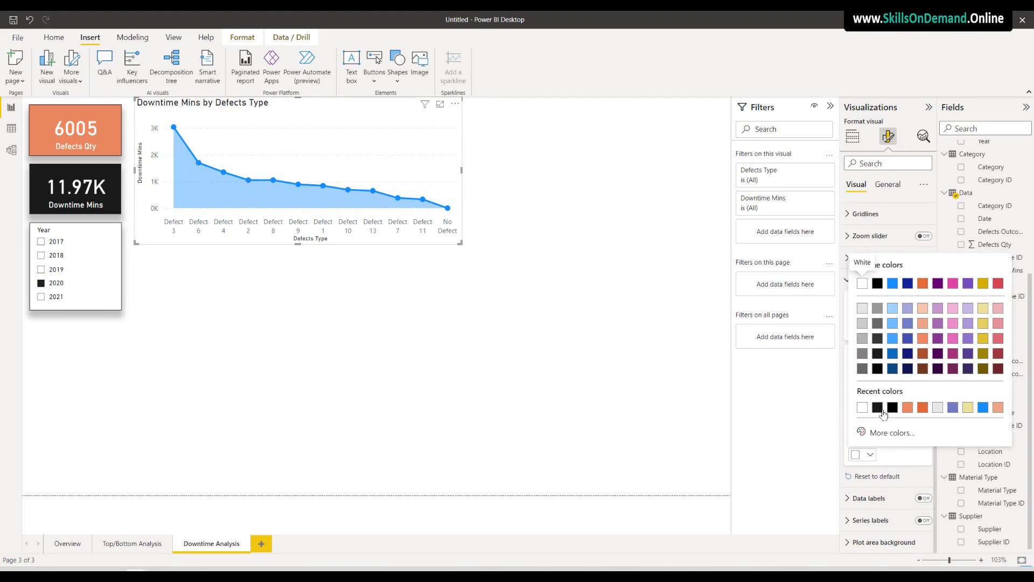
{"action": "left_click", "coordinate": [878, 356]}
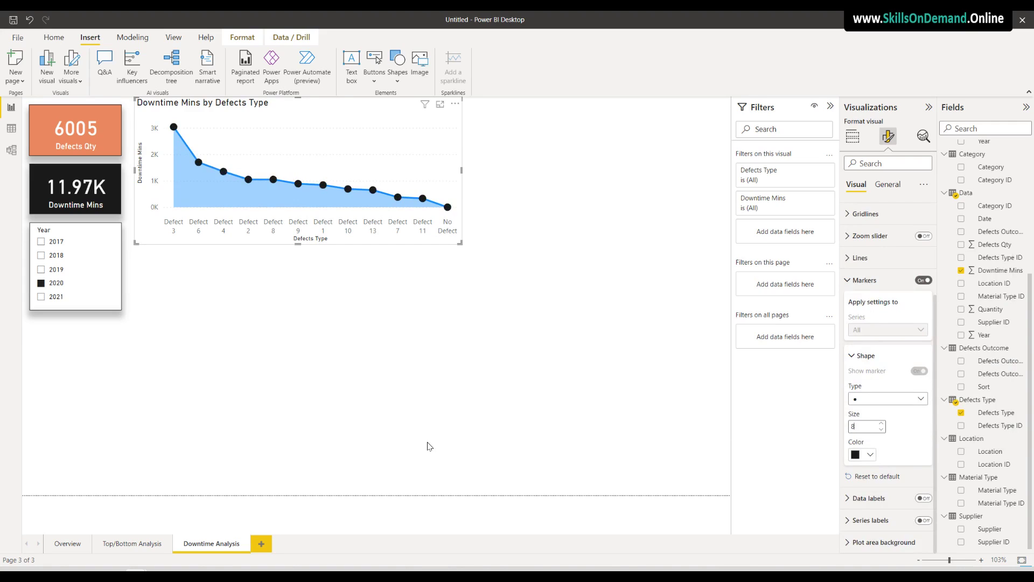
Show data labels on the chart and set their value font to DIN
{"action": "left_click", "coordinate": [924, 498]}
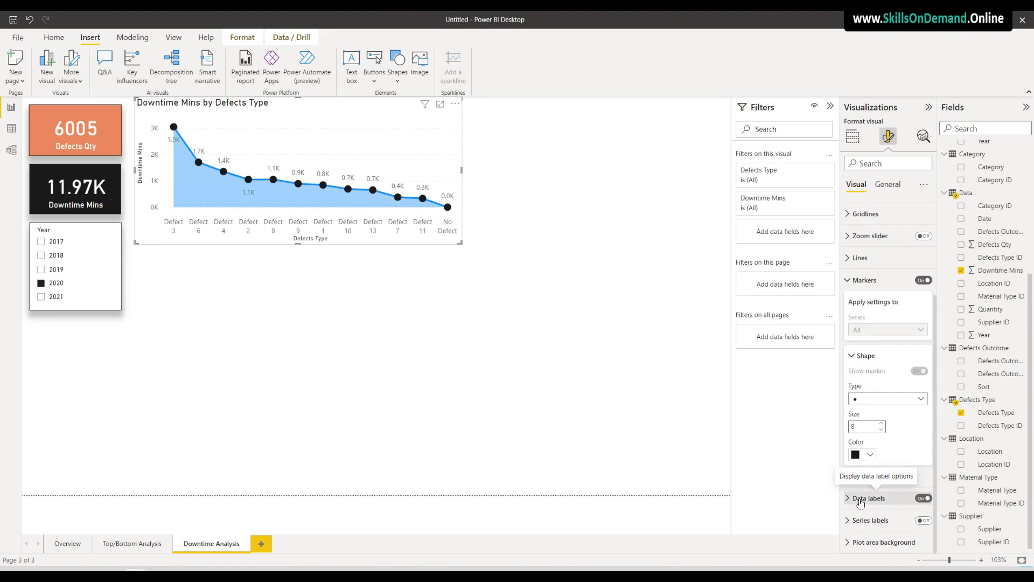
{"action": "left_click", "coordinate": [860, 503]}
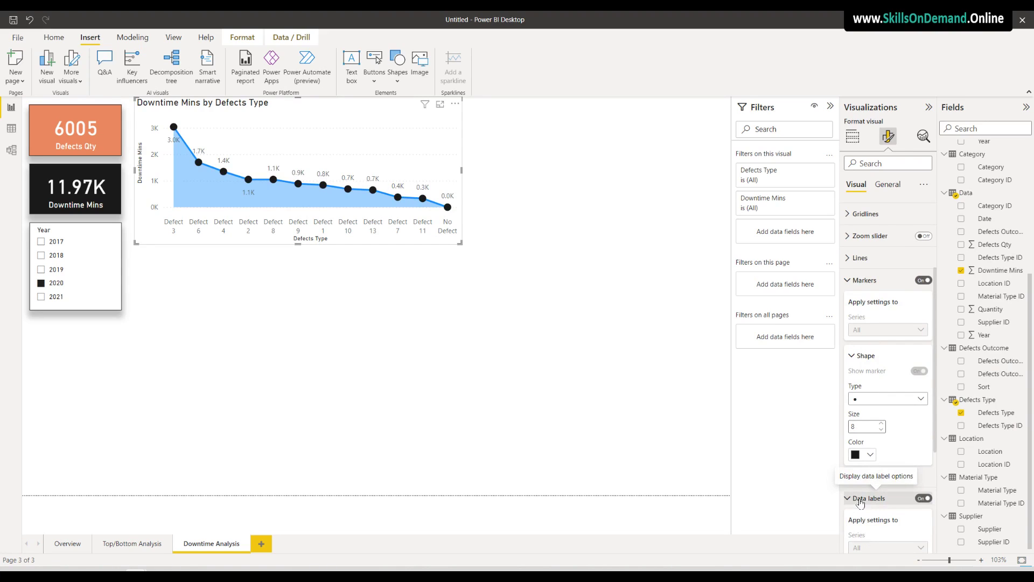
{"action": "scroll", "coordinate": [868, 485], "scroll_direction": "down", "scroll_amount": 7}
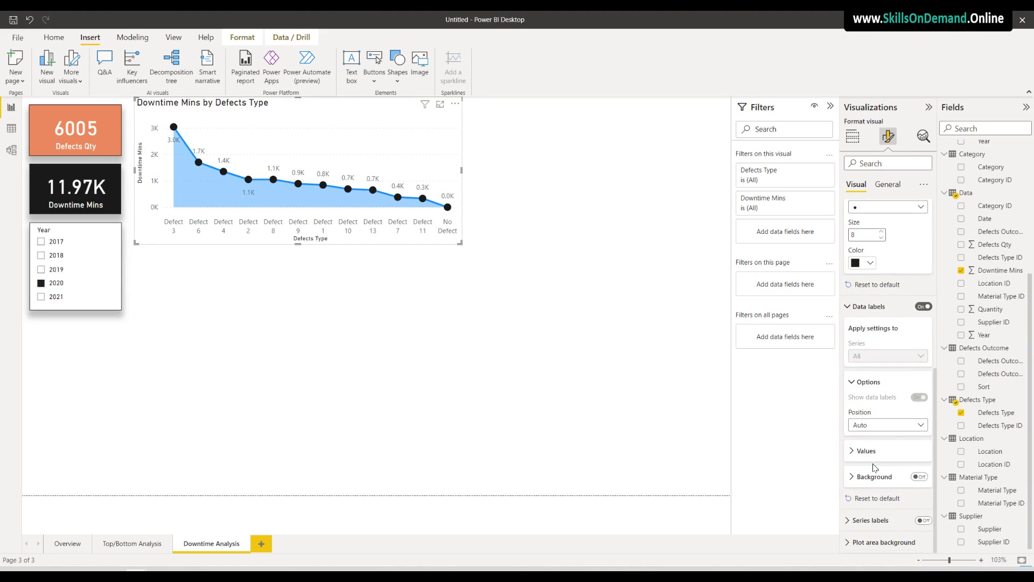
{"action": "left_click", "coordinate": [872, 452]}
{"action": "left_click", "coordinate": [869, 478]}
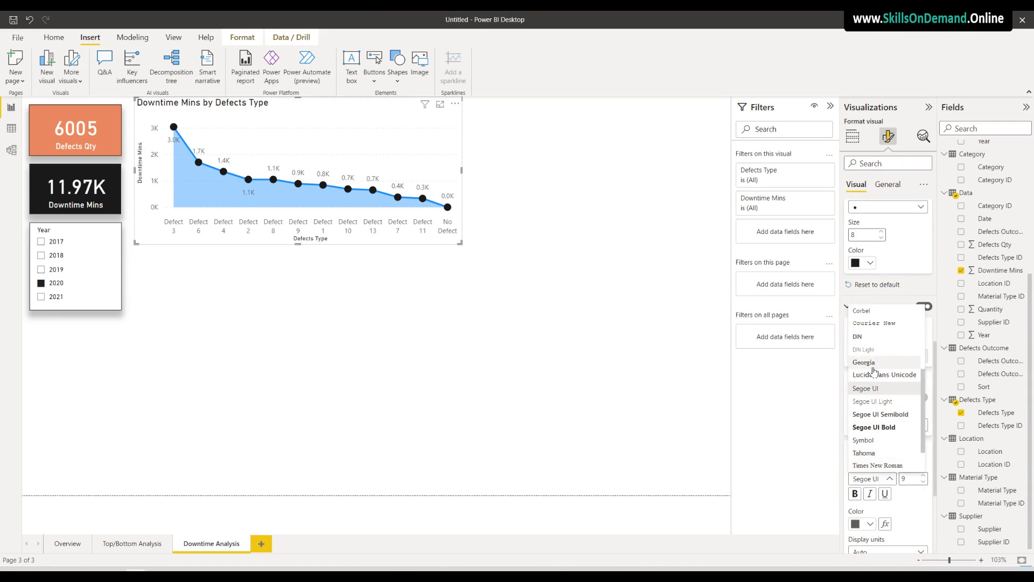
{"action": "left_click", "coordinate": [862, 337]}
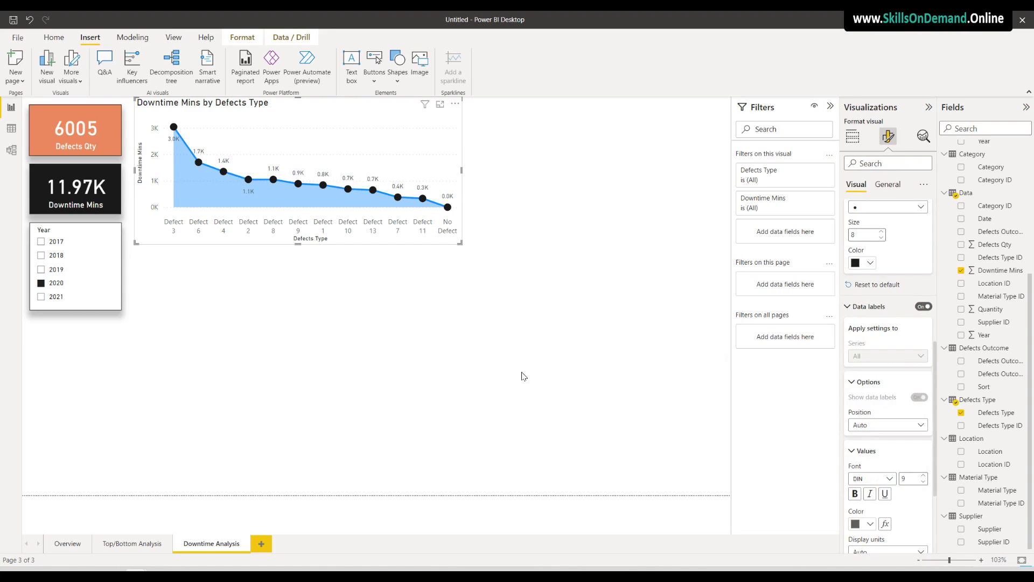
{"action": "left_click", "coordinate": [419, 390]}
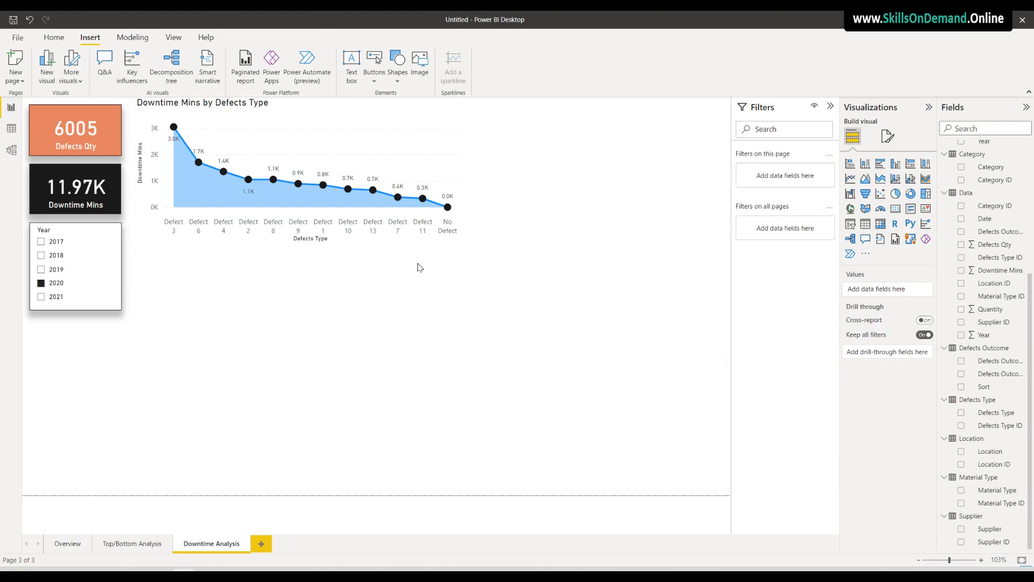
{"action": "left_click", "coordinate": [393, 243]}
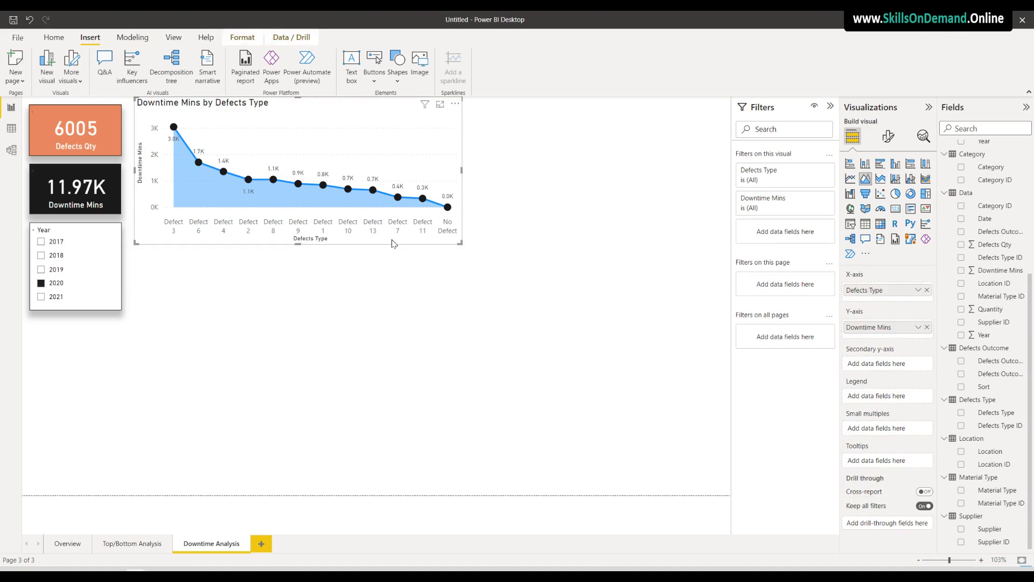
Set the X-axis value labels to the DIN font
{"action": "left_click", "coordinate": [888, 136]}
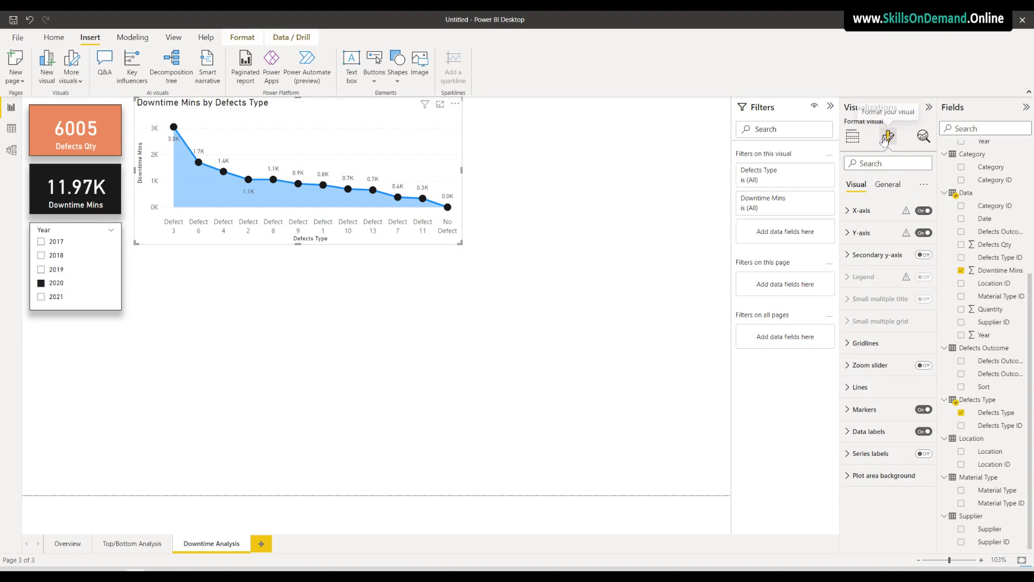
{"action": "left_click", "coordinate": [879, 210]}
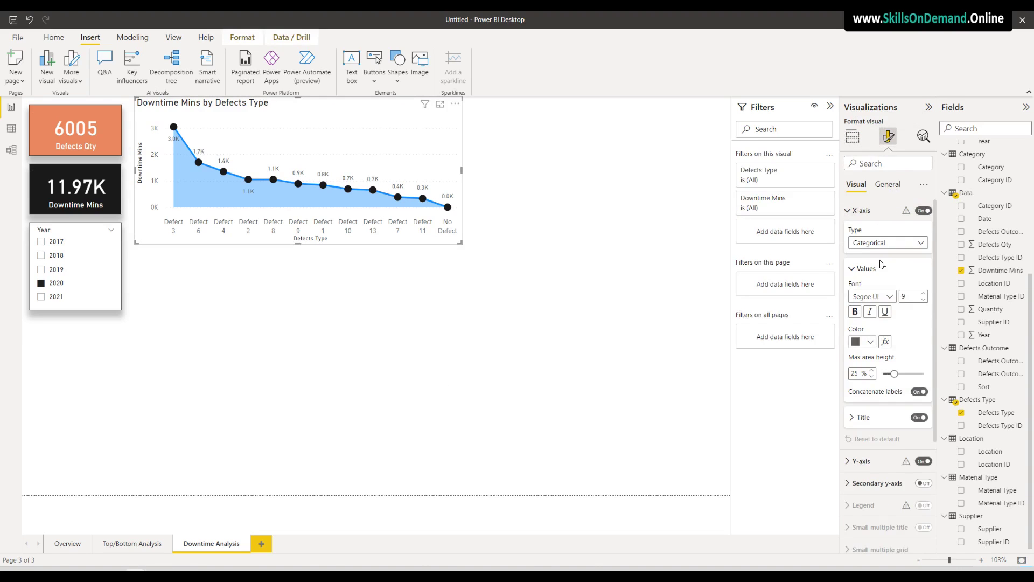
{"action": "left_click", "coordinate": [890, 297]}
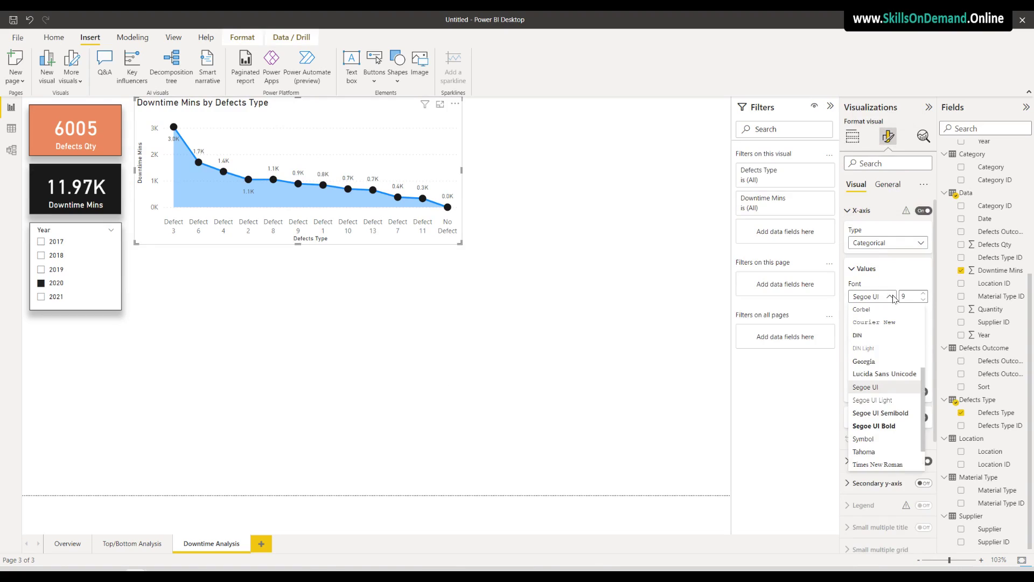
{"action": "left_click", "coordinate": [859, 335]}
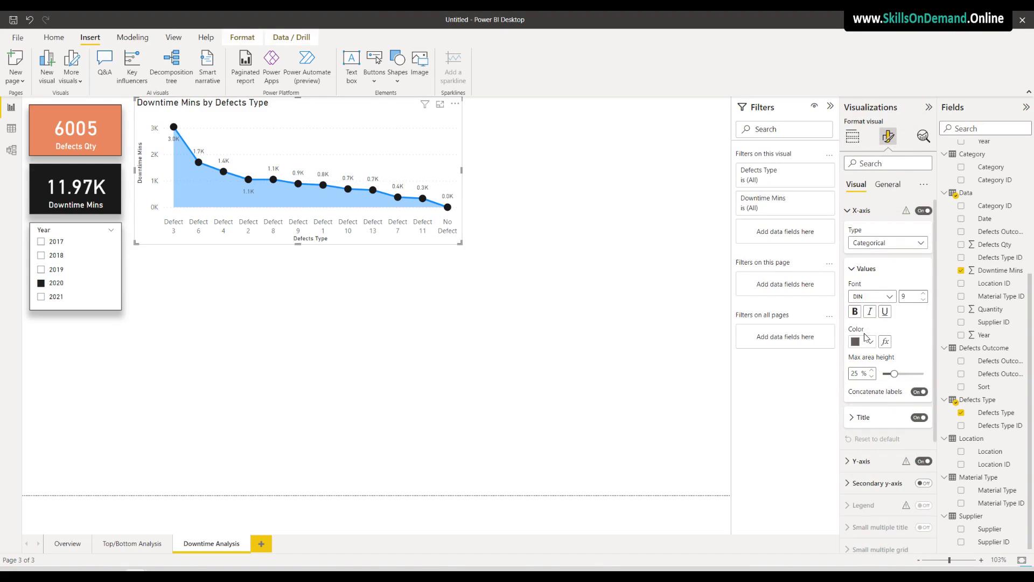
Set the Y-axis value labels to the DIN font
{"action": "left_click", "coordinate": [869, 462]}
{"action": "left_click", "coordinate": [865, 417]}
{"action": "scroll", "coordinate": [890, 441], "scroll_direction": "down", "scroll_amount": 3}
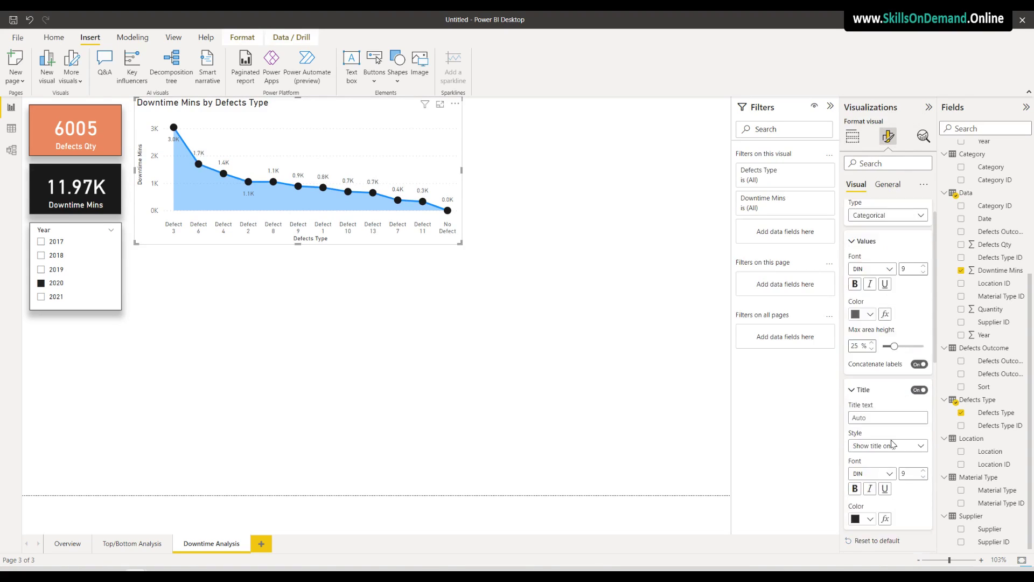
{"action": "scroll", "coordinate": [894, 446], "scroll_direction": "down", "scroll_amount": 4}
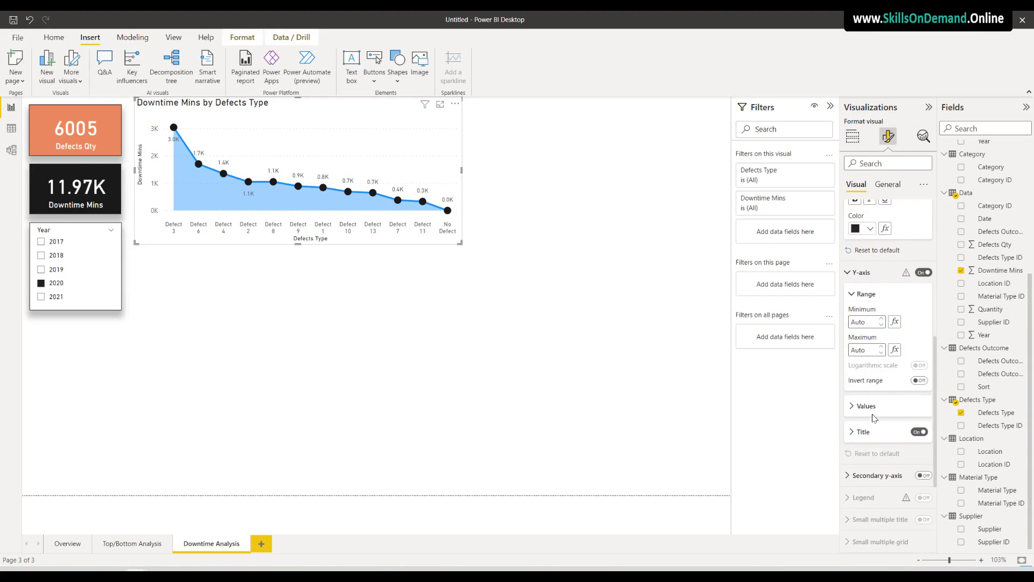
{"action": "left_click", "coordinate": [872, 407]}
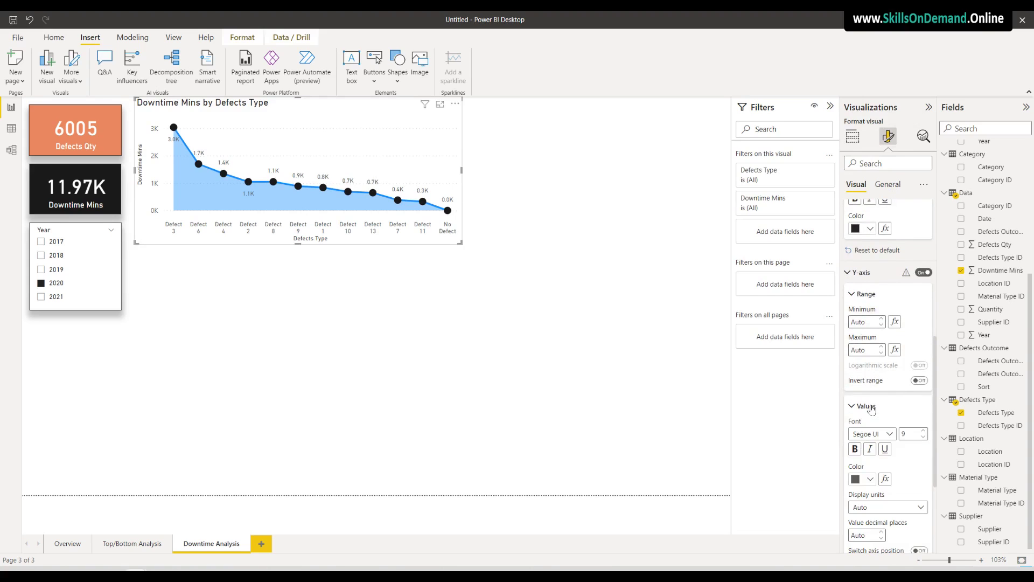
{"action": "left_click", "coordinate": [890, 434]}
{"action": "left_click", "coordinate": [862, 296]}
{"action": "scroll", "coordinate": [892, 464], "scroll_direction": "down", "scroll_amount": 5}
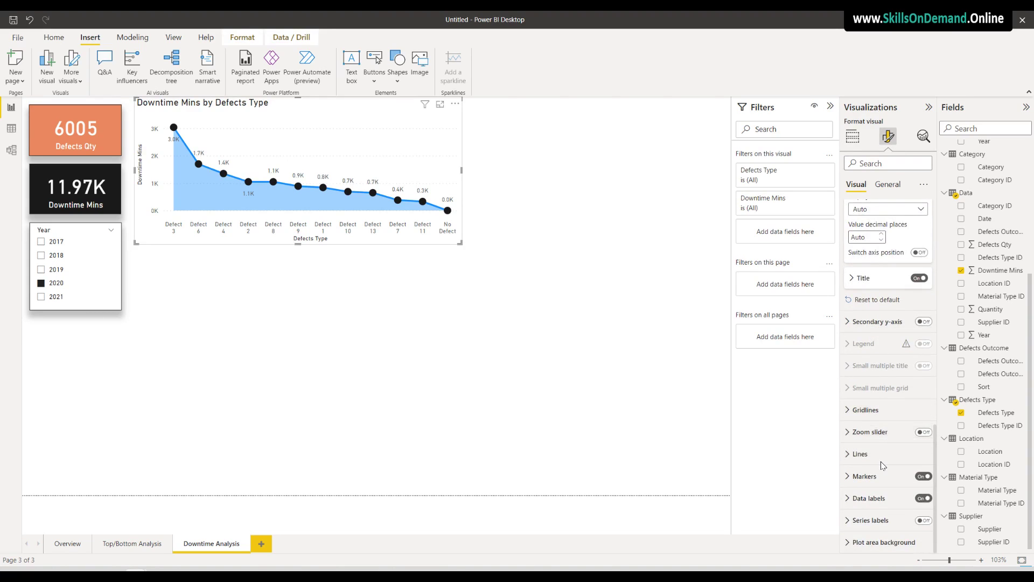
Review the chart's data label value settings
{"action": "left_click", "coordinate": [877, 494]}
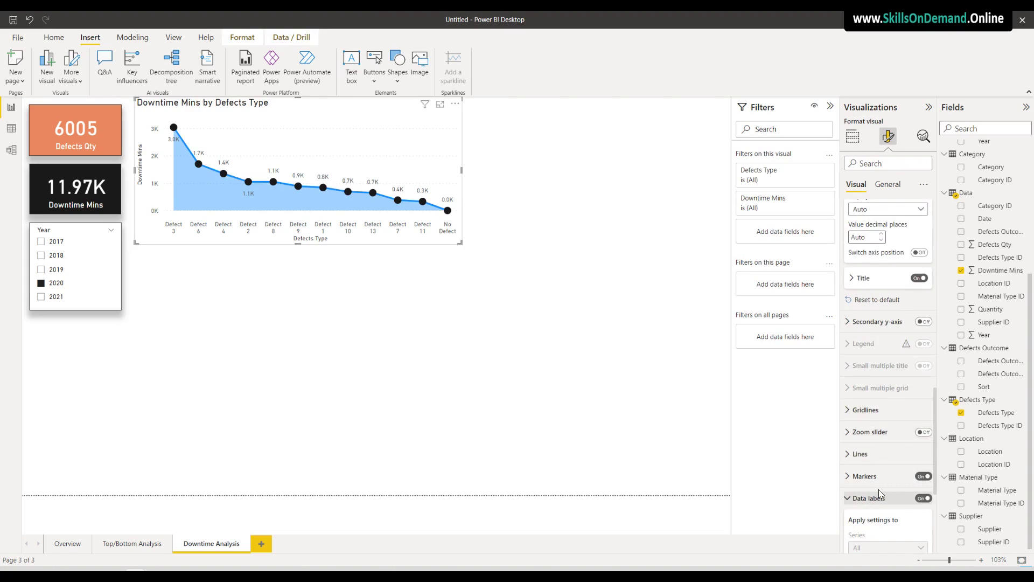
{"action": "scroll", "coordinate": [887, 480], "scroll_direction": "down", "scroll_amount": 3}
{"action": "left_click", "coordinate": [867, 454]}
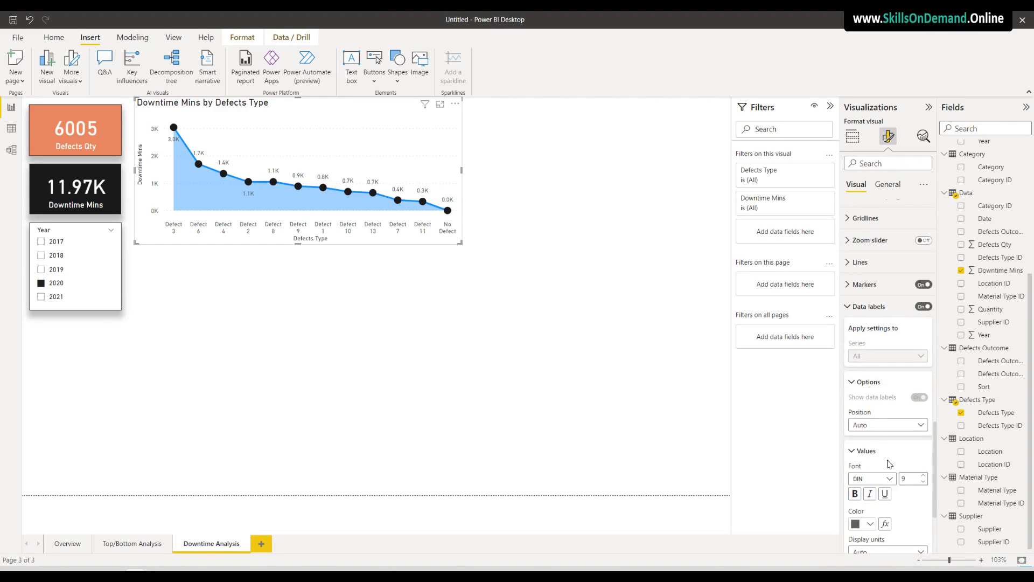
{"action": "scroll", "coordinate": [889, 469], "scroll_direction": "down", "scroll_amount": 2}
{"action": "scroll", "coordinate": [893, 346], "scroll_direction": "up", "scroll_amount": 5}
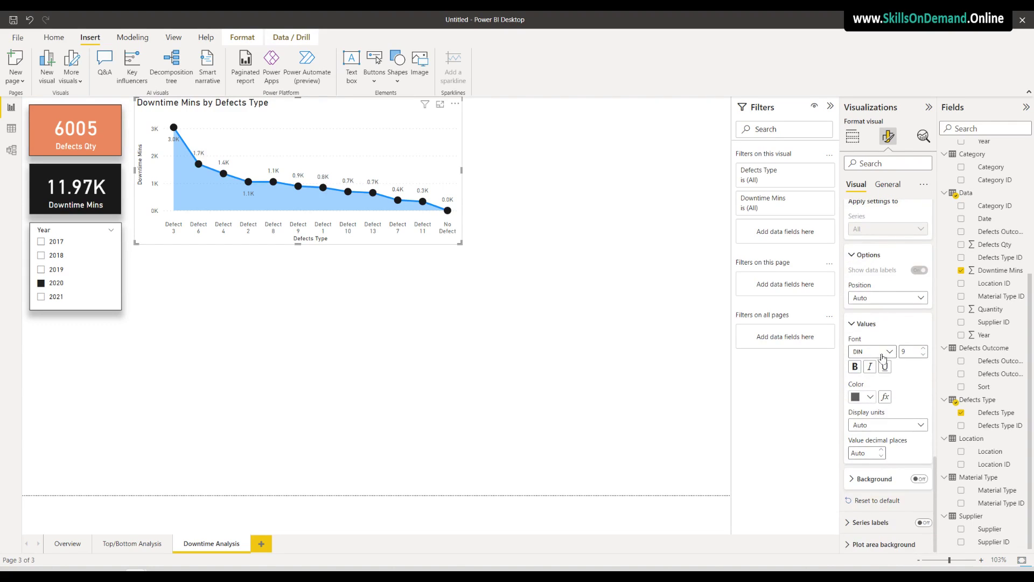
Widen the chart slightly and review its background, border and shadow settings
{"action": "left_click_drag", "start_coordinate": [459, 244], "coordinate": [480, 246]}
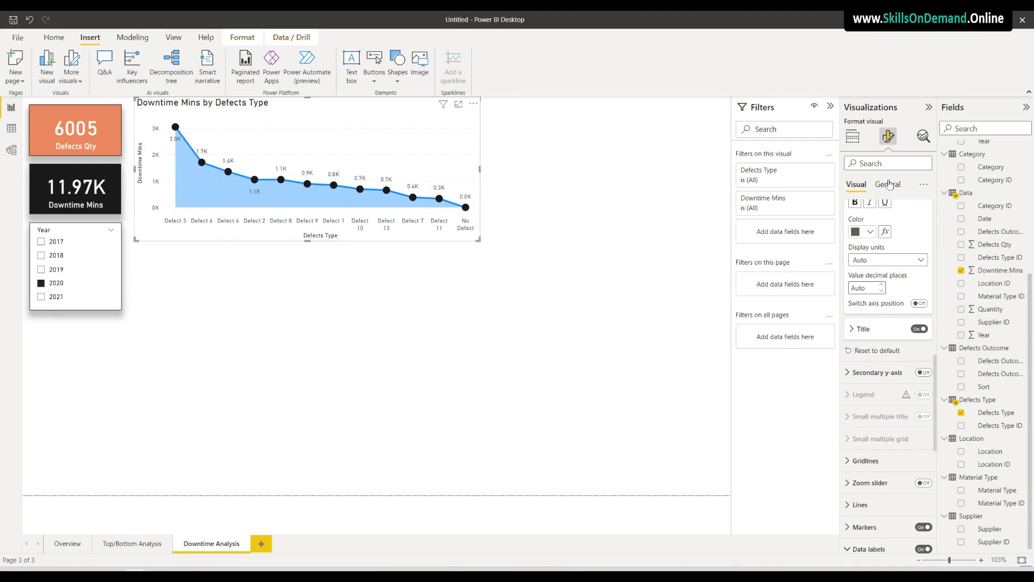
{"action": "scroll", "coordinate": [878, 238], "scroll_direction": "up", "scroll_amount": 5}
{"action": "scroll", "coordinate": [882, 262], "scroll_direction": "up", "scroll_amount": 4}
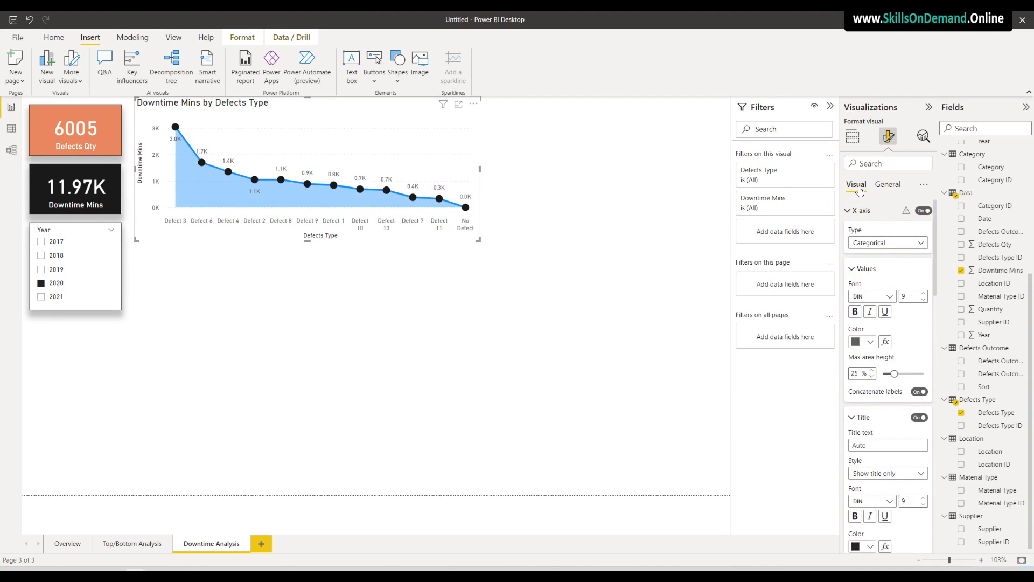
{"action": "scroll", "coordinate": [882, 404], "scroll_direction": "down", "scroll_amount": 4}
{"action": "scroll", "coordinate": [881, 404], "scroll_direction": "down", "scroll_amount": 8}
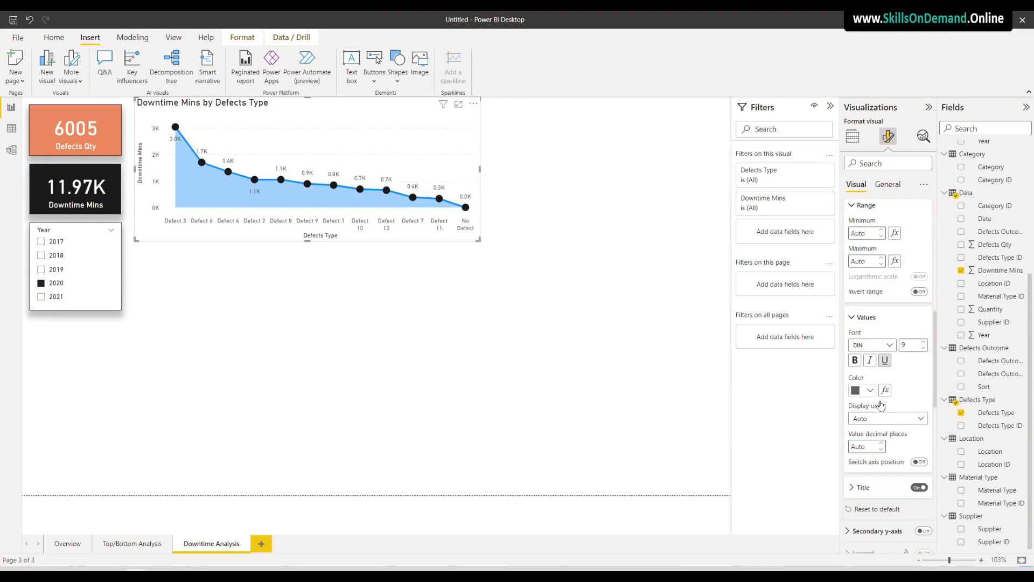
{"action": "scroll", "coordinate": [882, 420], "scroll_direction": "down", "scroll_amount": 3}
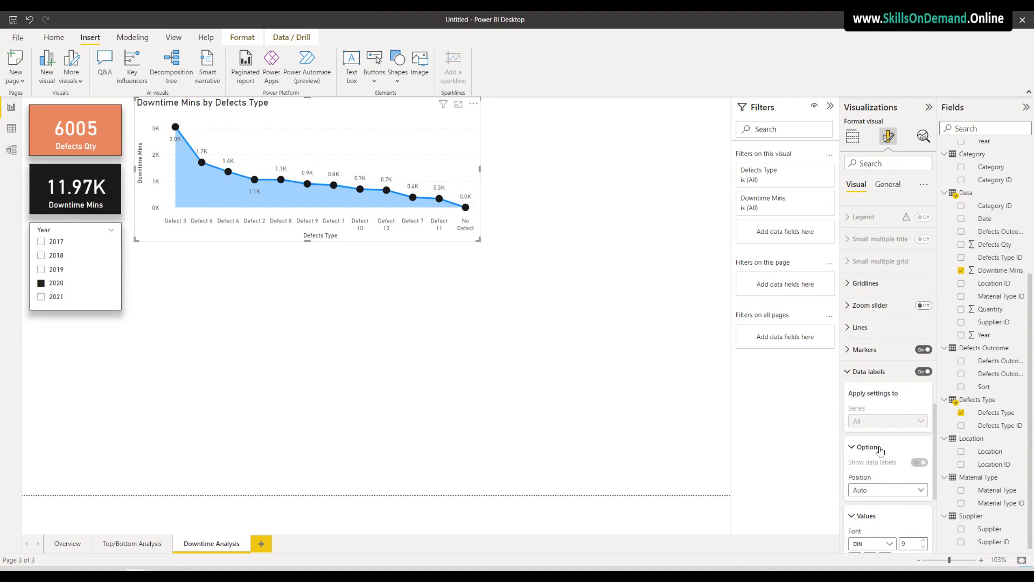
{"action": "scroll", "coordinate": [882, 468], "scroll_direction": "down", "scroll_amount": 3}
{"action": "scroll", "coordinate": [882, 450], "scroll_direction": "up", "scroll_amount": 1}
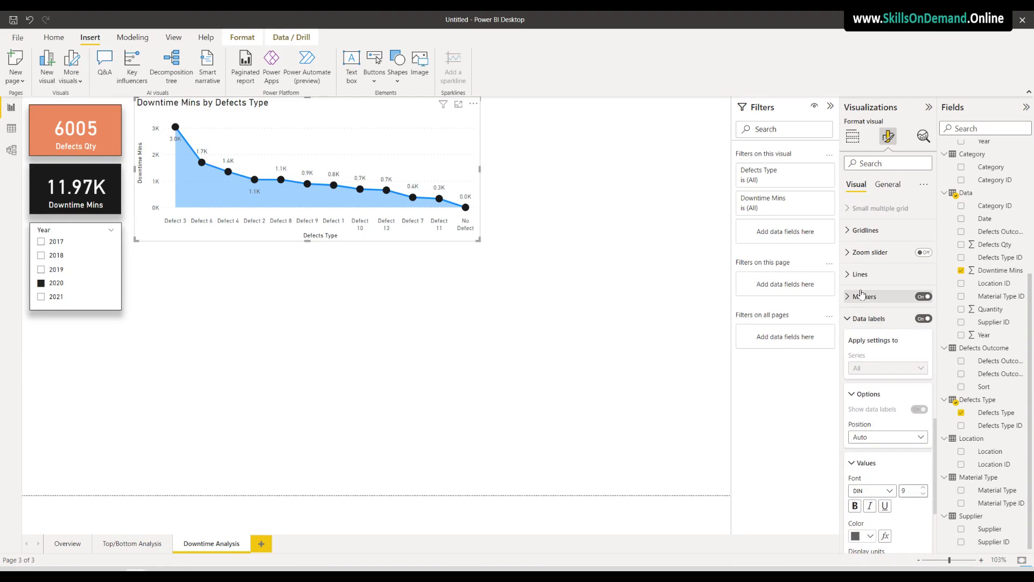
{"action": "left_click", "coordinate": [887, 185]}
{"action": "left_click", "coordinate": [876, 252]}
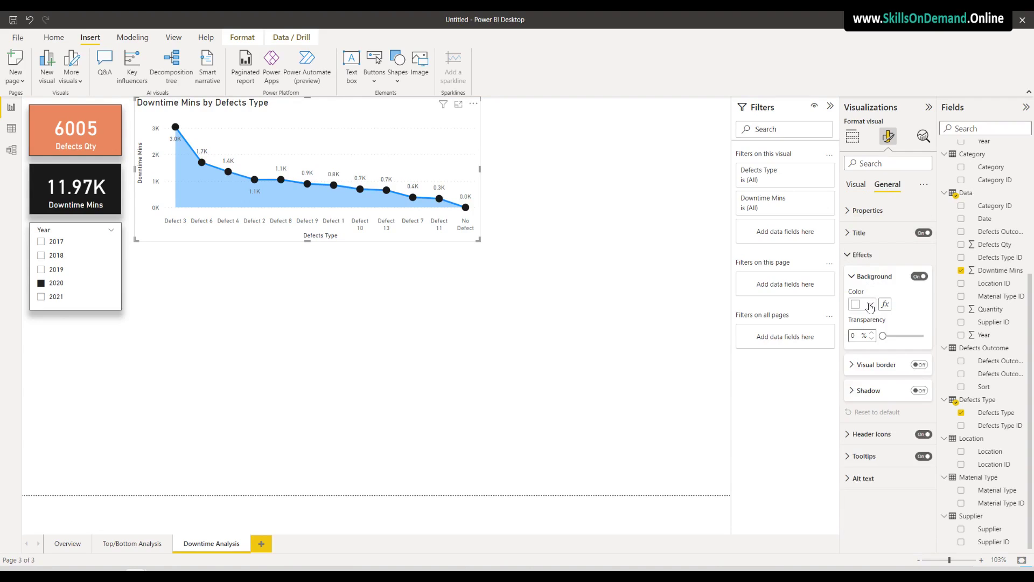
{"action": "left_click", "coordinate": [856, 185]}
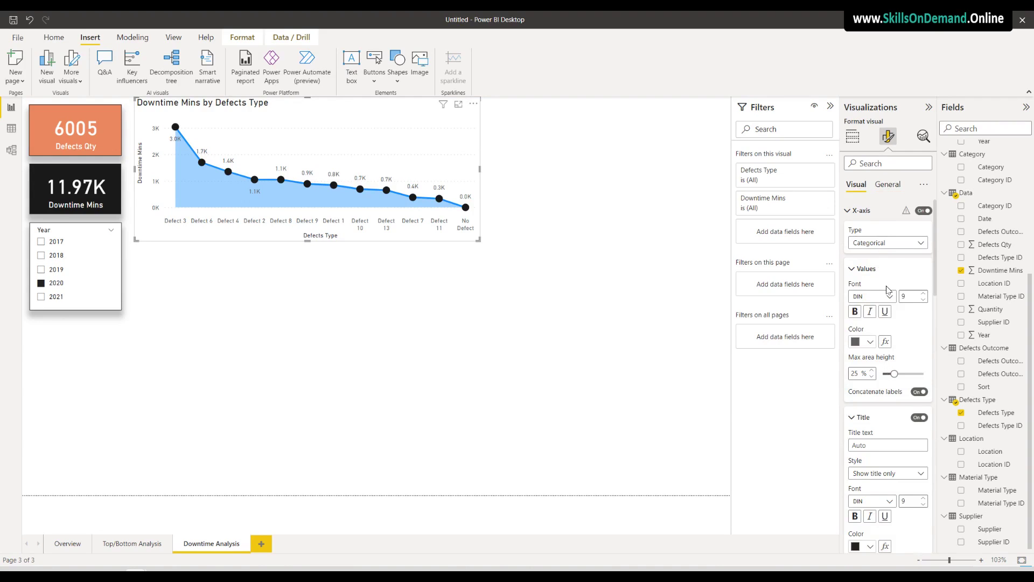
Colour the Downtime Mins line dark grey and stretch the chart across the page width
{"action": "scroll", "coordinate": [884, 291], "scroll_direction": "down", "scroll_amount": 5}
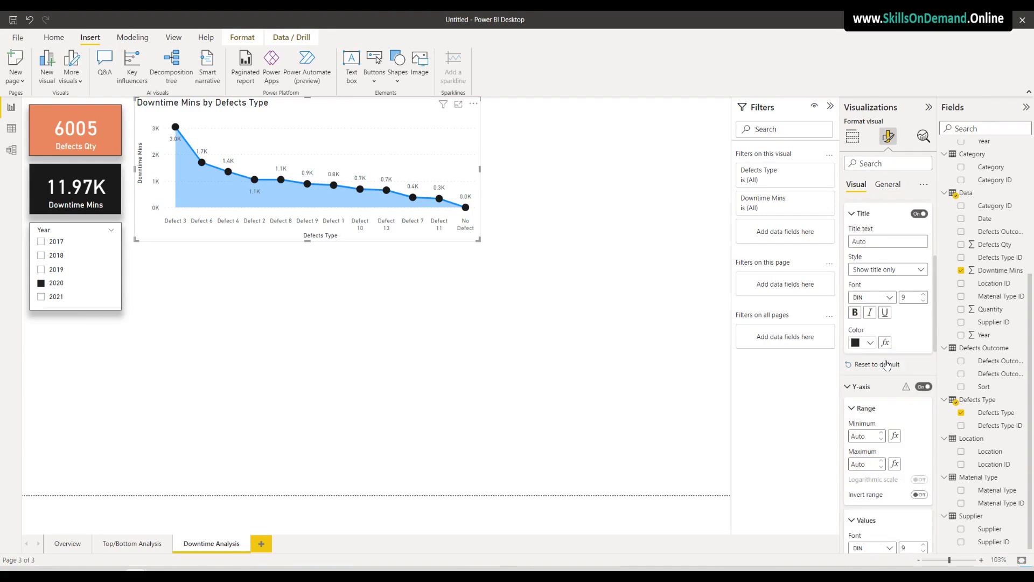
{"action": "scroll", "coordinate": [887, 365], "scroll_direction": "down", "scroll_amount": 4}
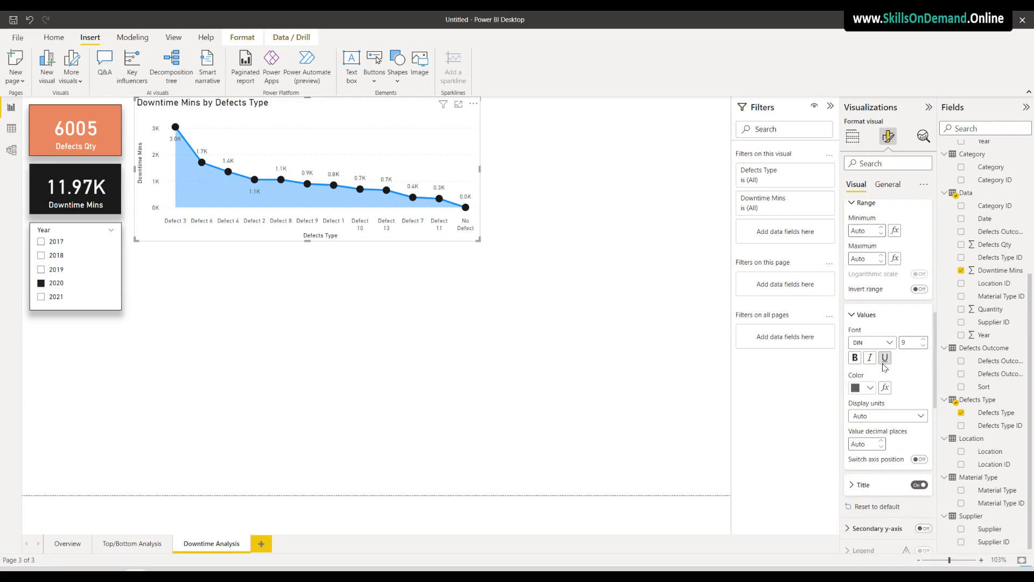
{"action": "scroll", "coordinate": [884, 368], "scroll_direction": "down", "scroll_amount": 10}
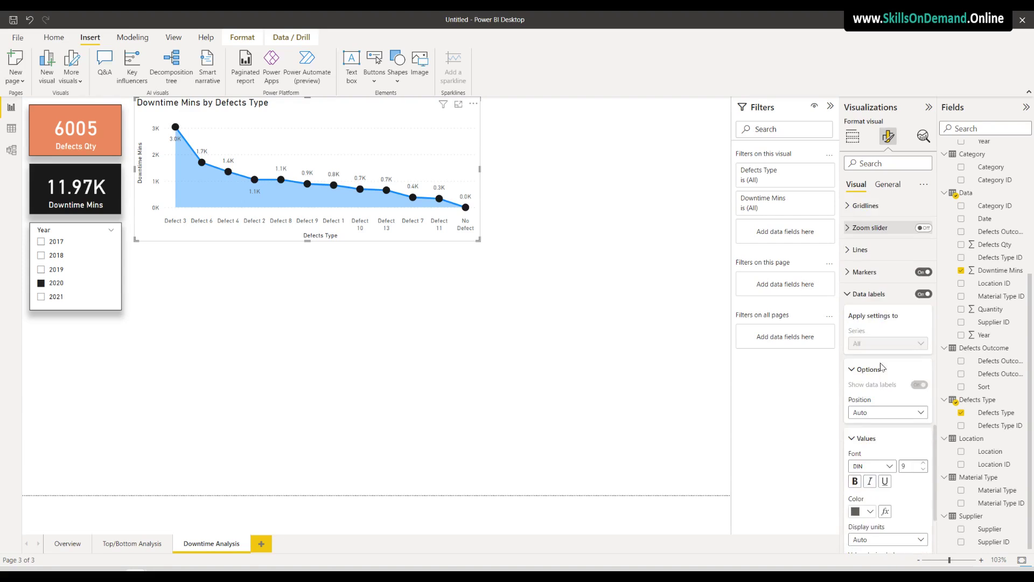
{"action": "scroll", "coordinate": [881, 367], "scroll_direction": "down", "scroll_amount": 2}
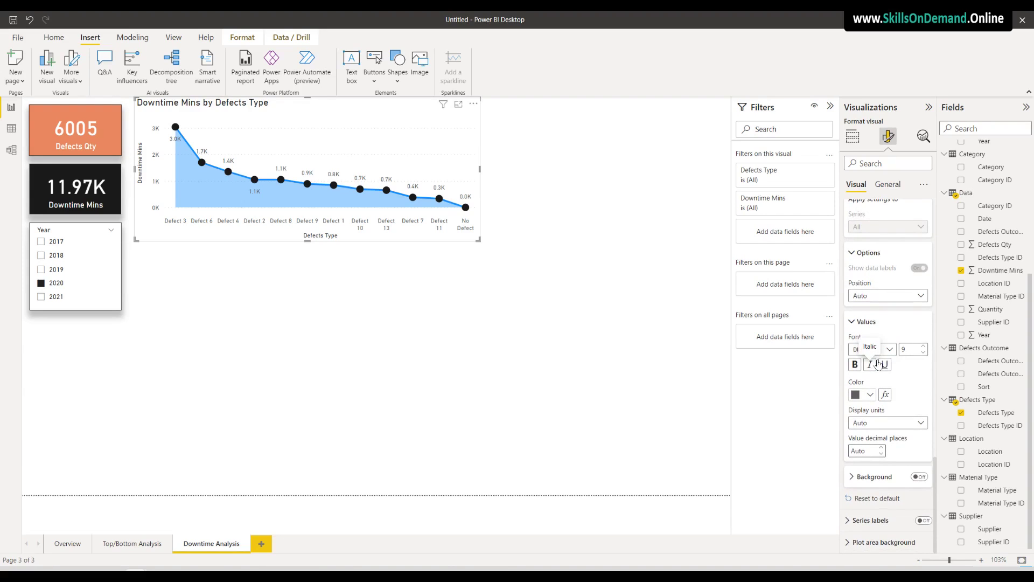
{"action": "scroll", "coordinate": [883, 350], "scroll_direction": "up", "scroll_amount": 5}
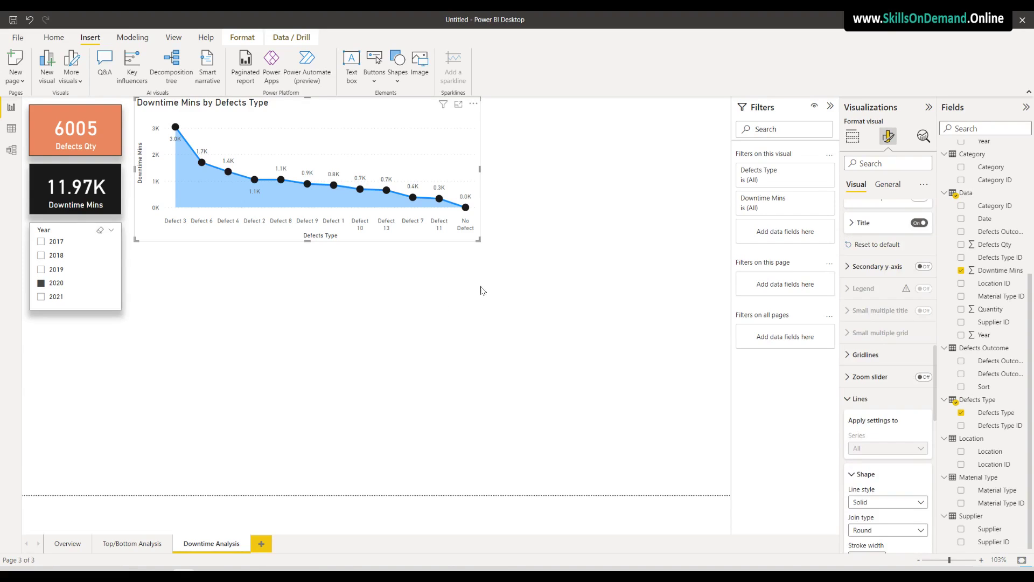
{"action": "left_click", "coordinate": [849, 351]}
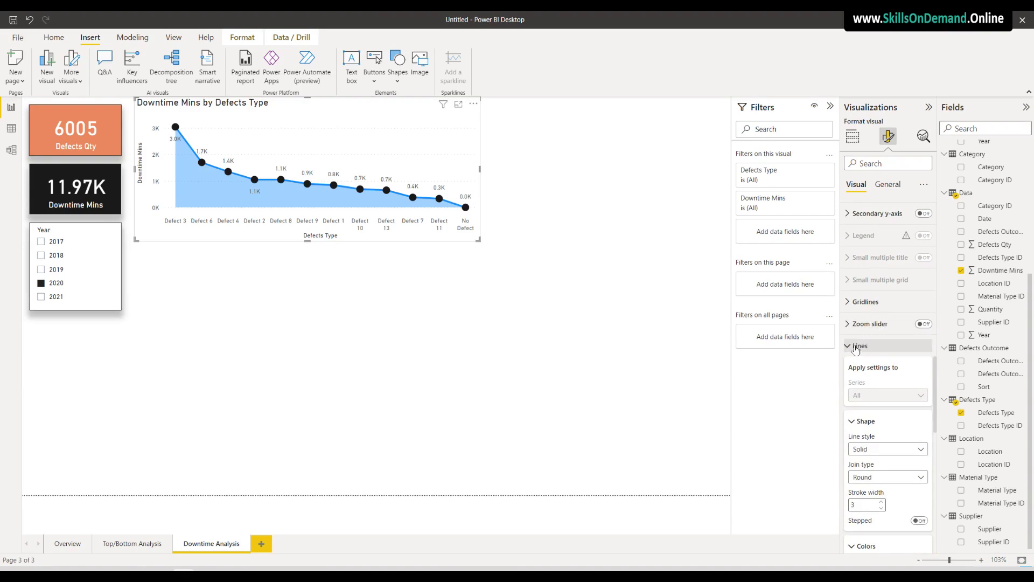
{"action": "scroll", "coordinate": [877, 371], "scroll_direction": "down", "scroll_amount": 3}
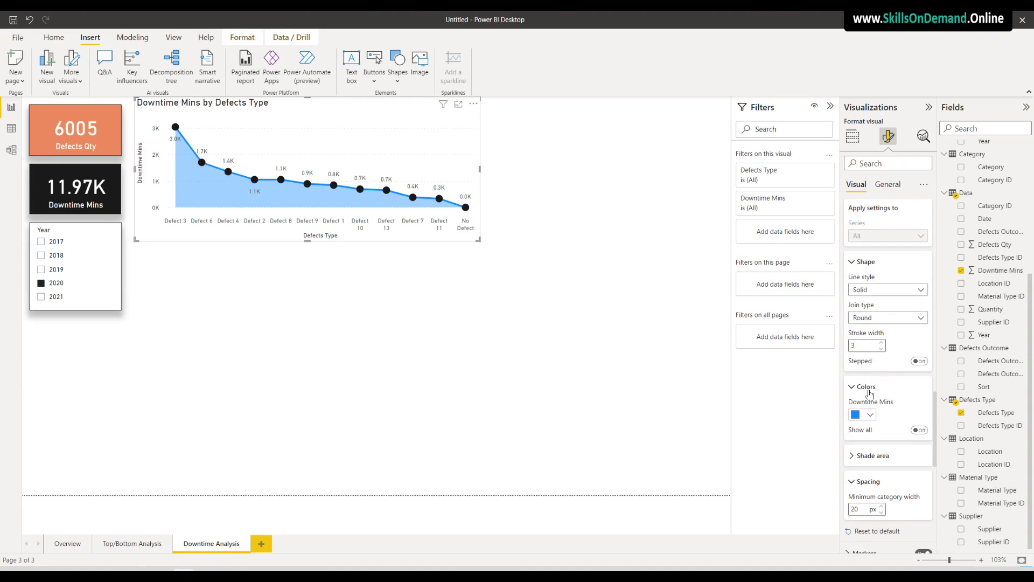
{"action": "left_click", "coordinate": [870, 414]}
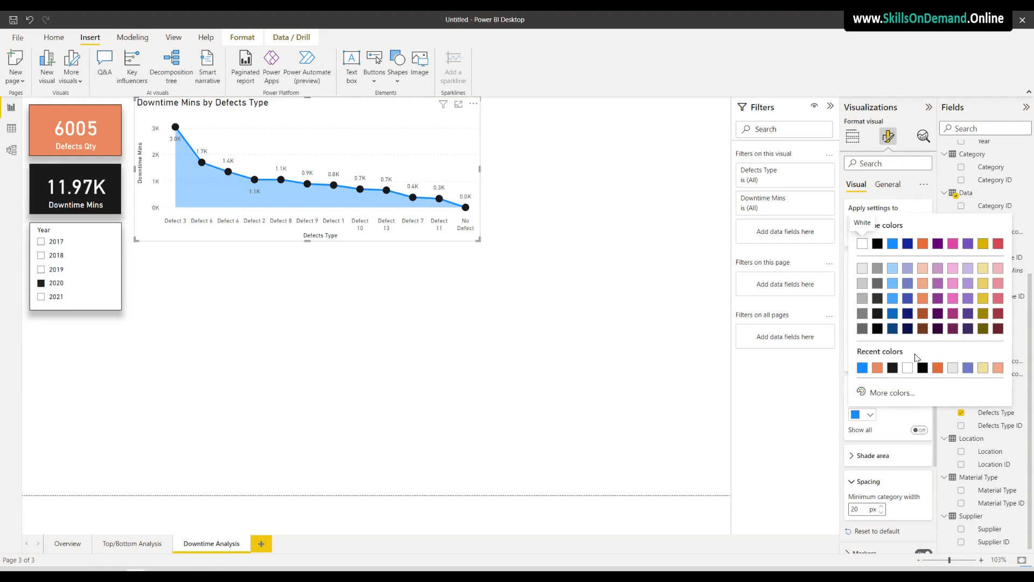
{"action": "left_click", "coordinate": [877, 299]}
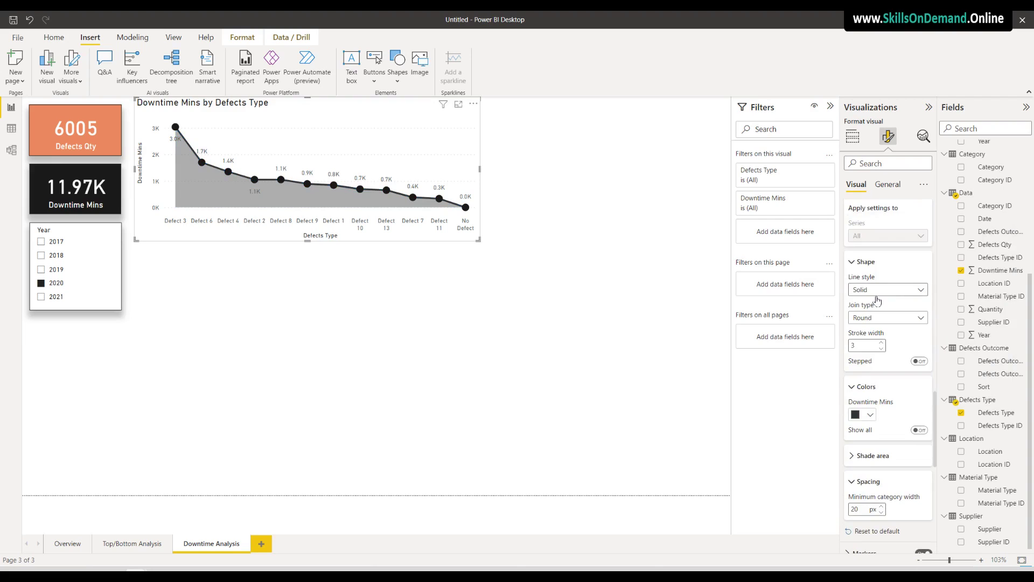
{"action": "left_click_drag", "start_coordinate": [479, 169], "coordinate": [727, 175]}
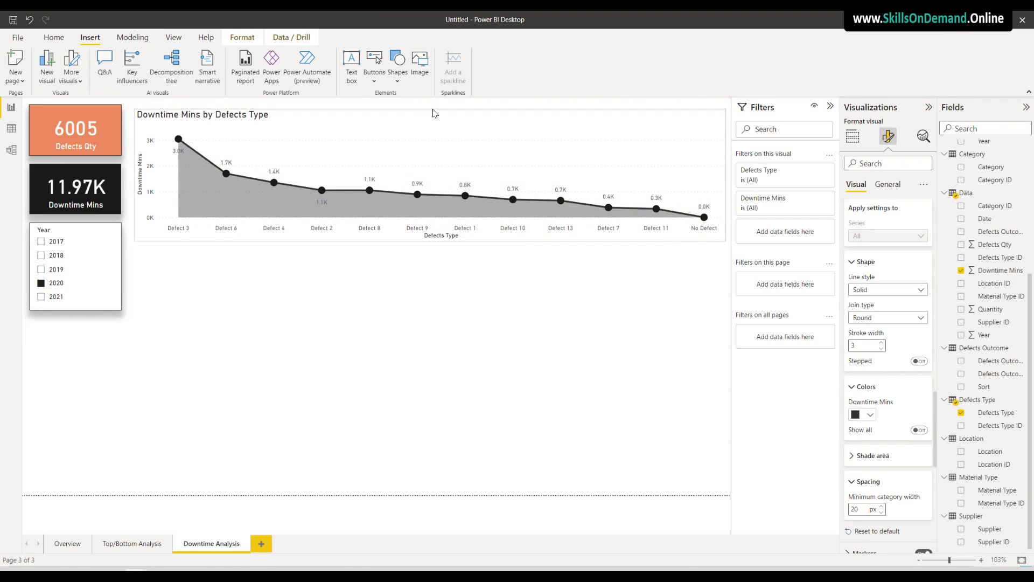
{"action": "left_click_drag", "start_coordinate": [435, 113], "coordinate": [436, 109]}
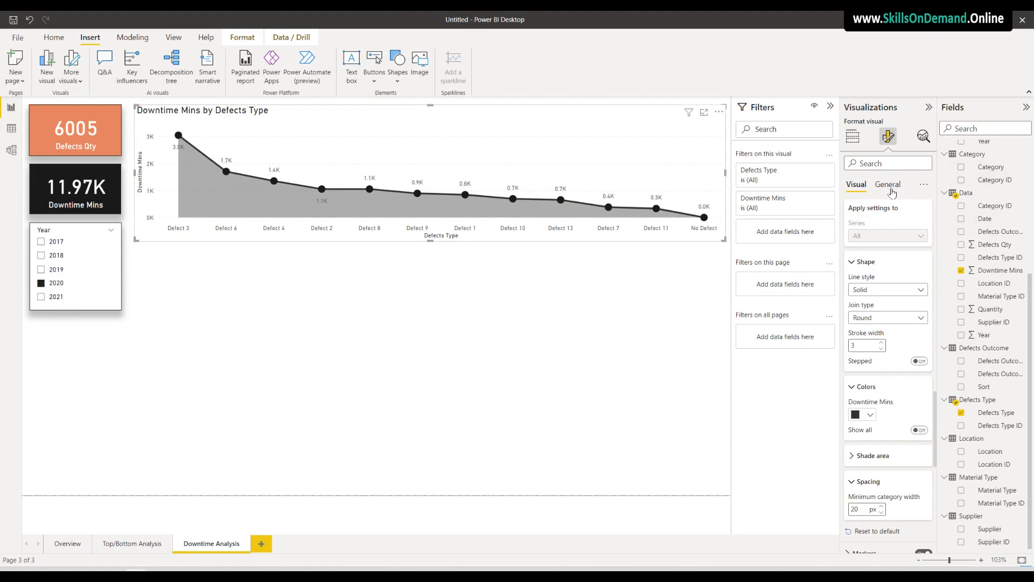
Hide the Defects Type title on the chart's X-axis
{"action": "scroll", "coordinate": [886, 301], "scroll_direction": "down", "scroll_amount": 10}
{"action": "scroll", "coordinate": [883, 277], "scroll_direction": "up", "scroll_amount": 1}
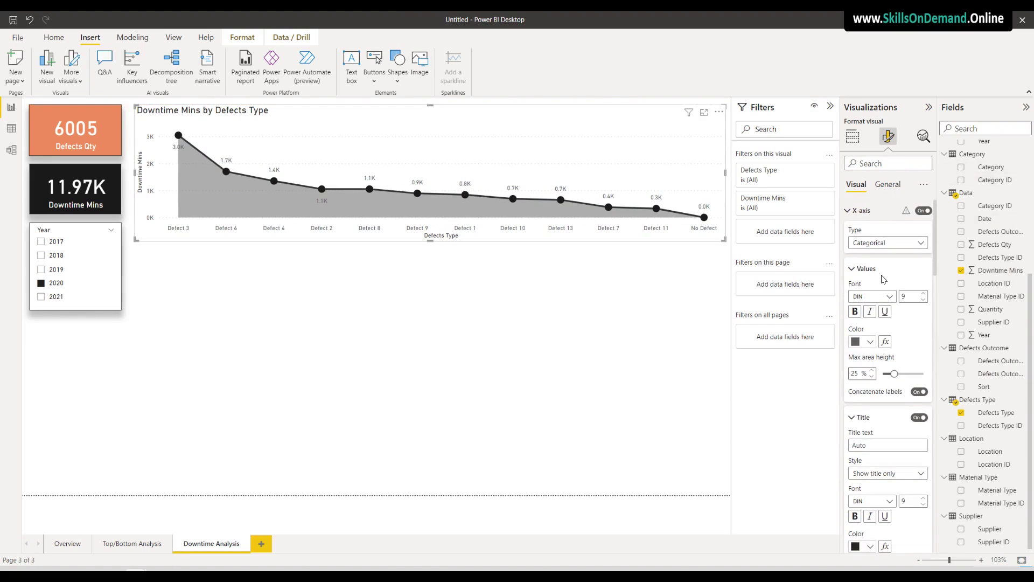
{"action": "left_click", "coordinate": [920, 417]}
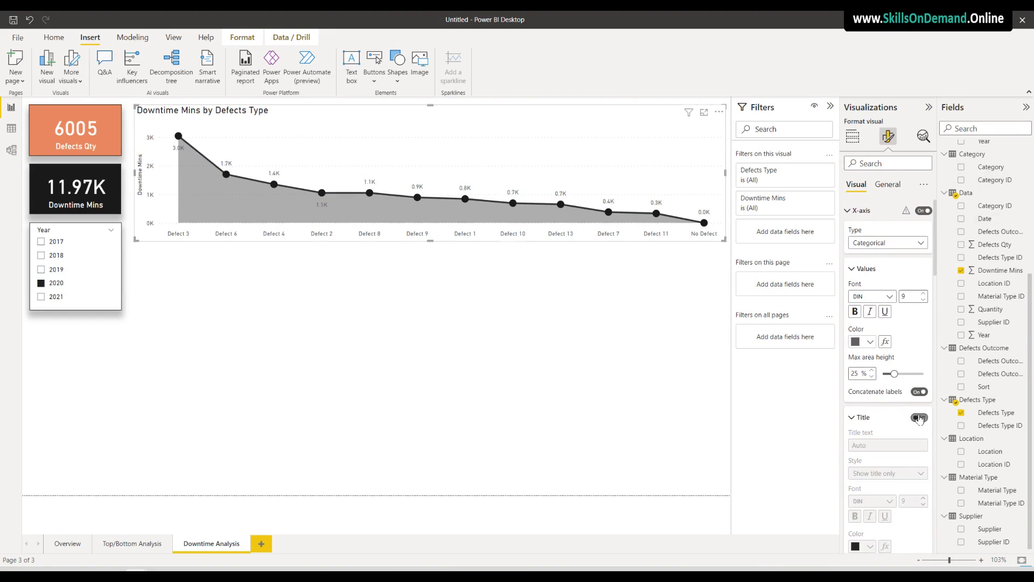
{"action": "scroll", "coordinate": [892, 415], "scroll_direction": "down", "scroll_amount": 5}
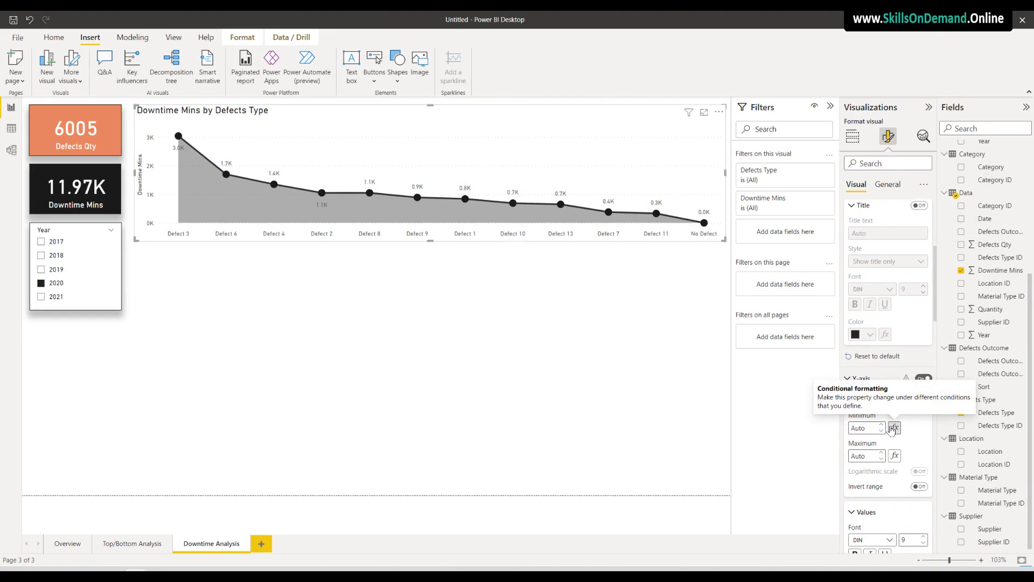
{"action": "left_click", "coordinate": [516, 304]}
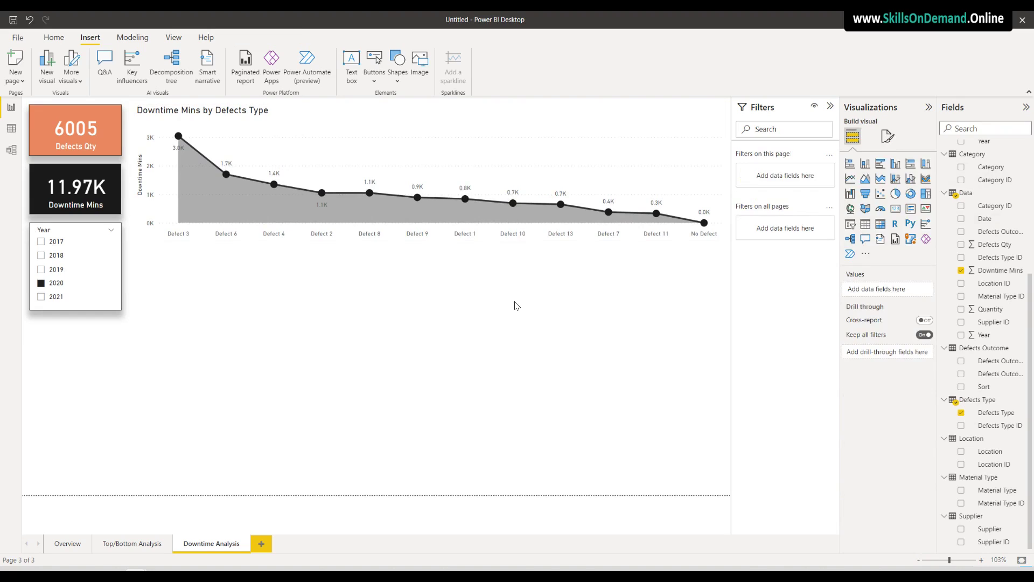
Filter the chart's Defects Type to every value except No Defect
{"action": "left_click", "coordinate": [591, 238]}
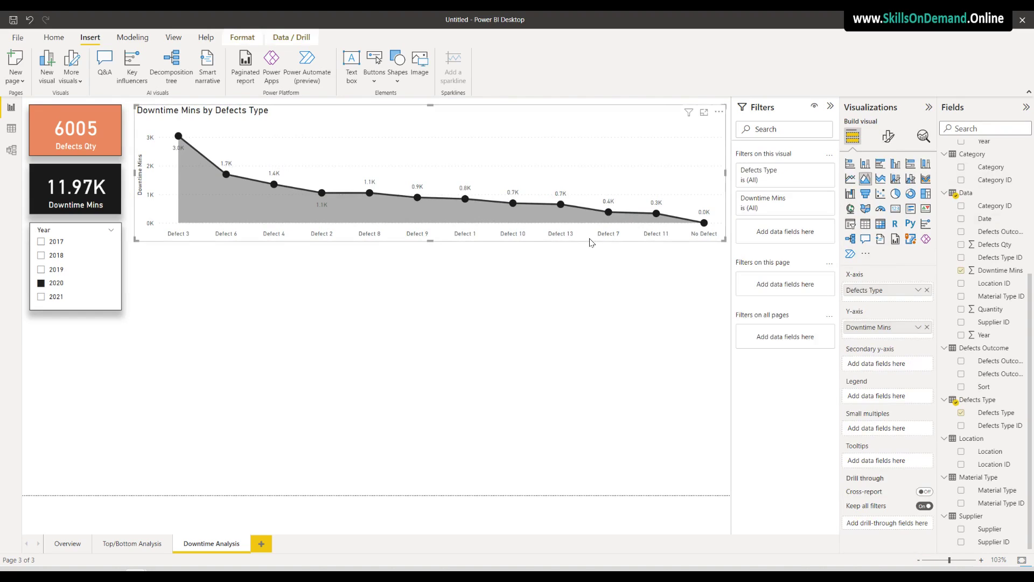
{"action": "left_click", "coordinate": [774, 182]}
{"action": "scroll", "coordinate": [771, 275], "scroll_direction": "down", "scroll_amount": 3}
{"action": "scroll", "coordinate": [771, 279], "scroll_direction": "up", "scroll_amount": 1}
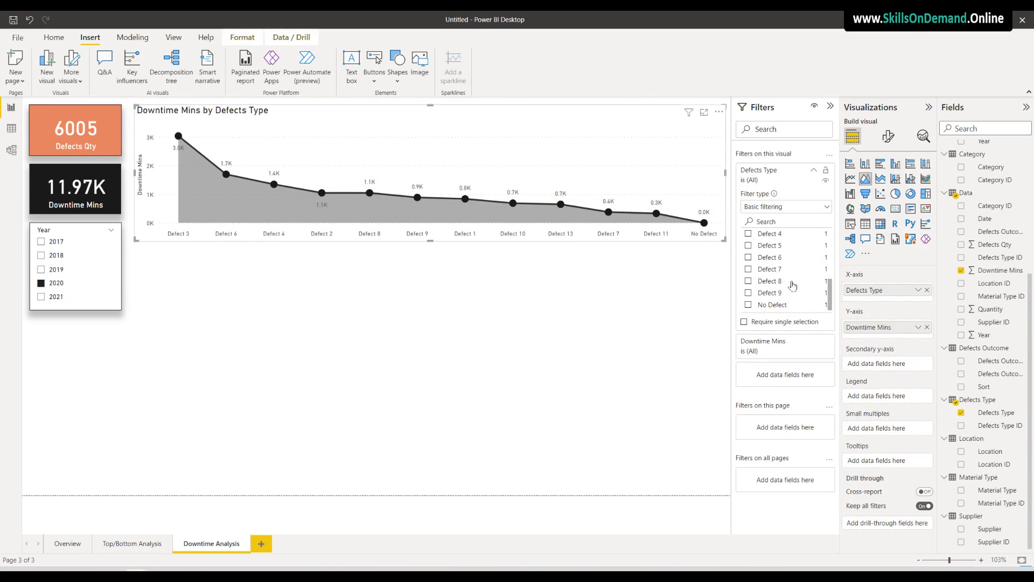
{"action": "scroll", "coordinate": [779, 272], "scroll_direction": "up", "scroll_amount": 2}
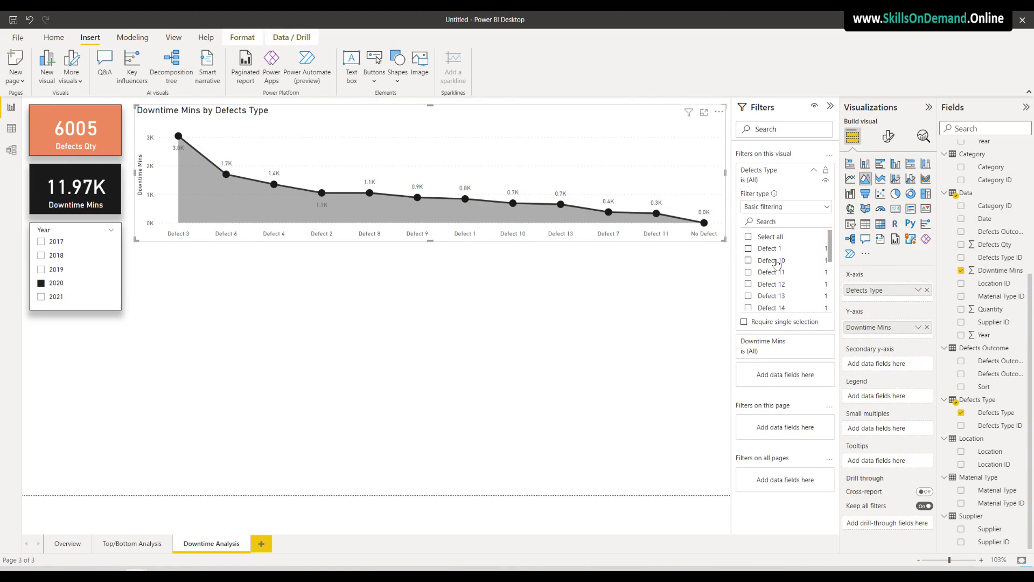
{"action": "left_click", "coordinate": [750, 237]}
{"action": "scroll", "coordinate": [782, 264], "scroll_direction": "down", "scroll_amount": 3}
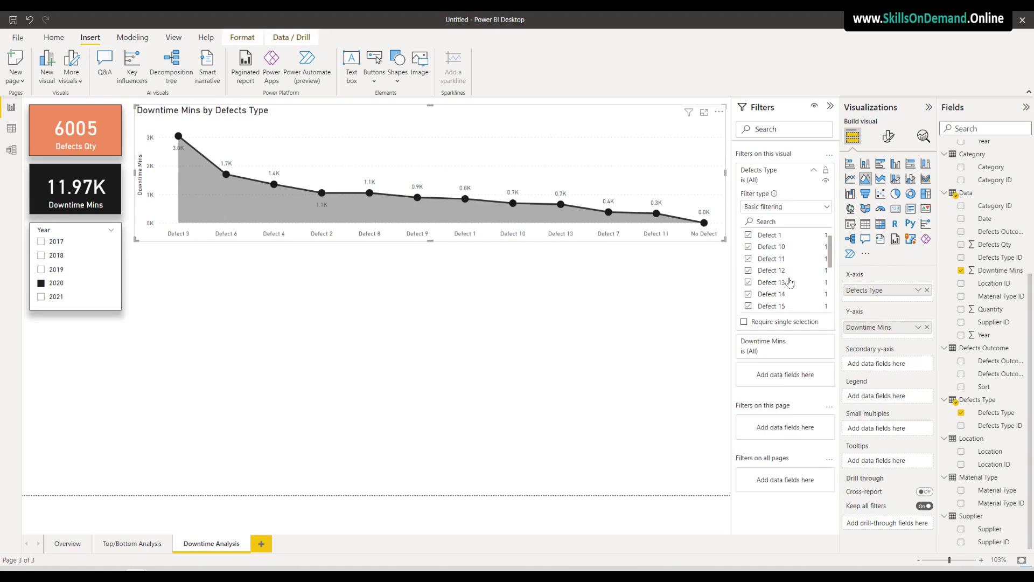
{"action": "scroll", "coordinate": [784, 286], "scroll_direction": "down", "scroll_amount": 2}
{"action": "left_click", "coordinate": [748, 305]}
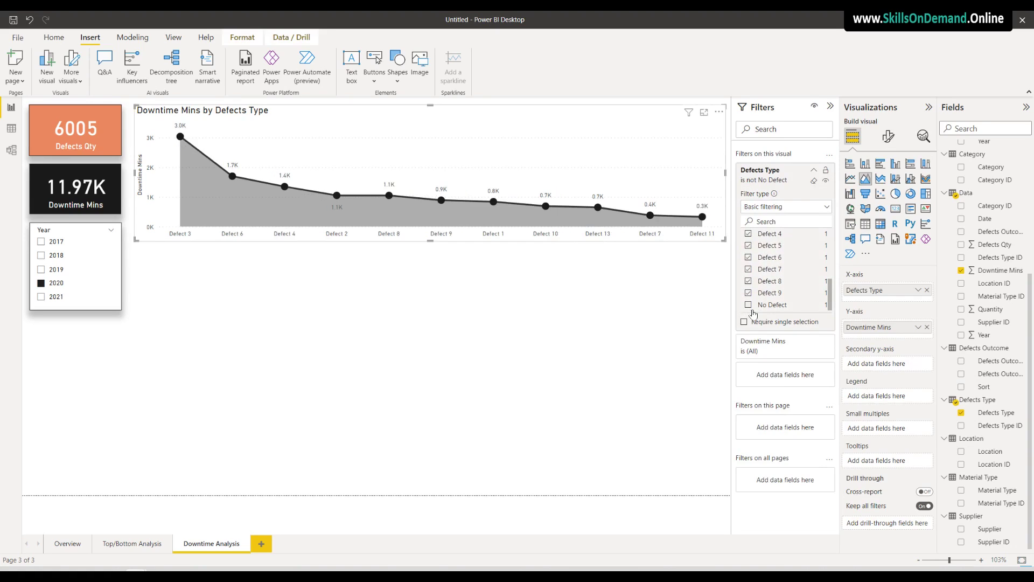
{"action": "left_click", "coordinate": [626, 318]}
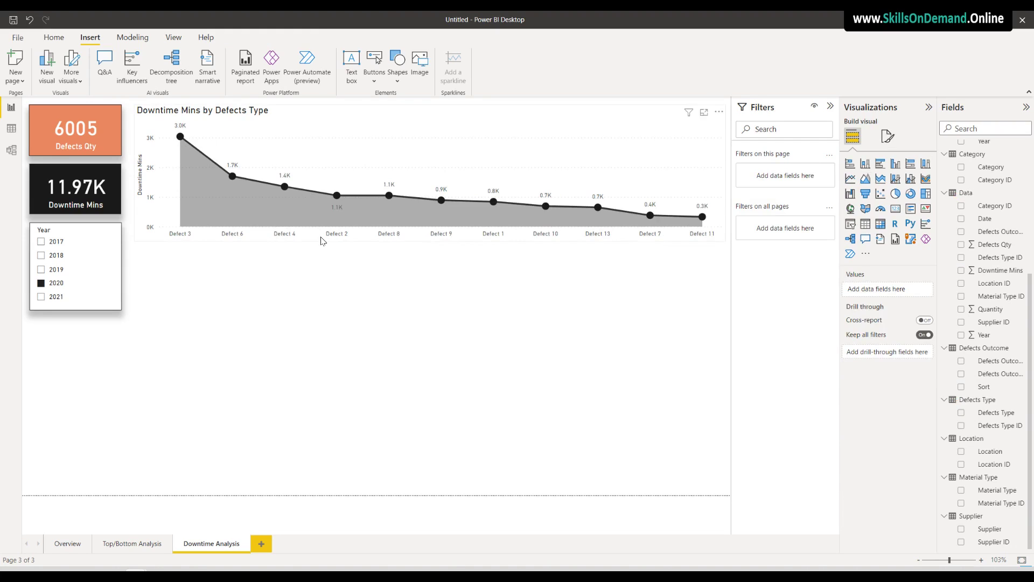
{"action": "left_click", "coordinate": [301, 241]}
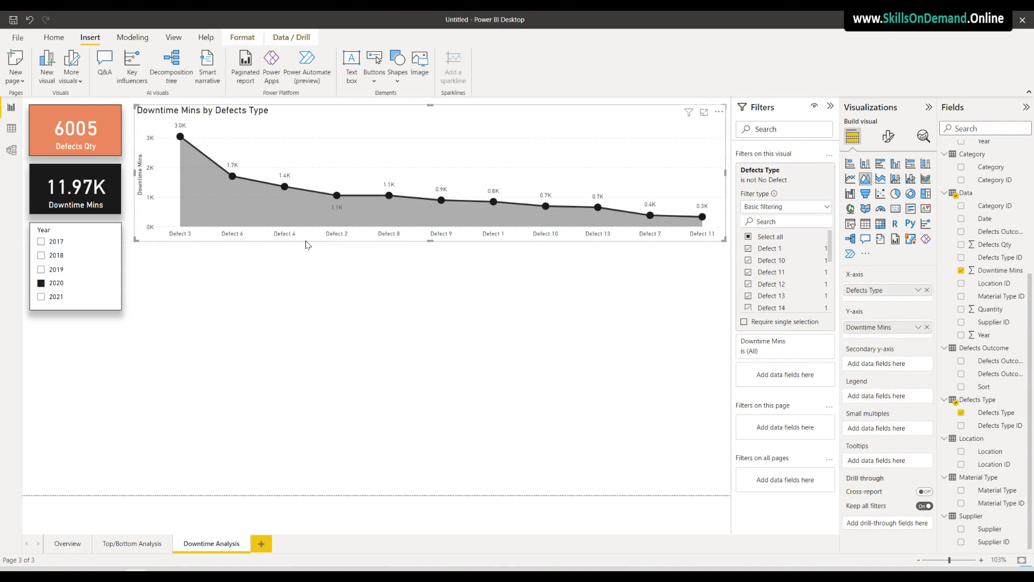
Add a border and a Bottom-positioned drop shadow to the chart
{"action": "left_click", "coordinate": [890, 138]}
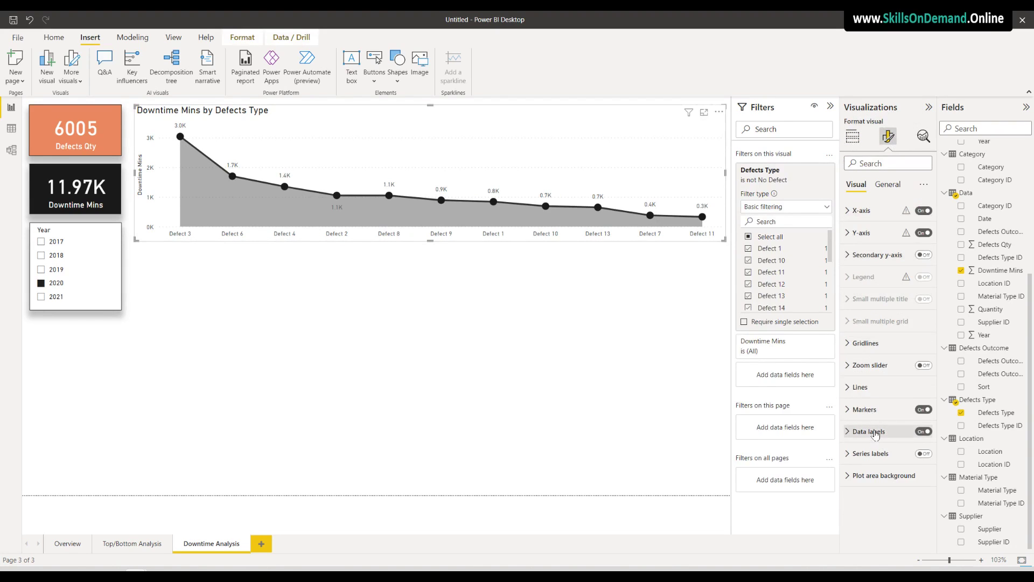
{"action": "left_click", "coordinate": [886, 185]}
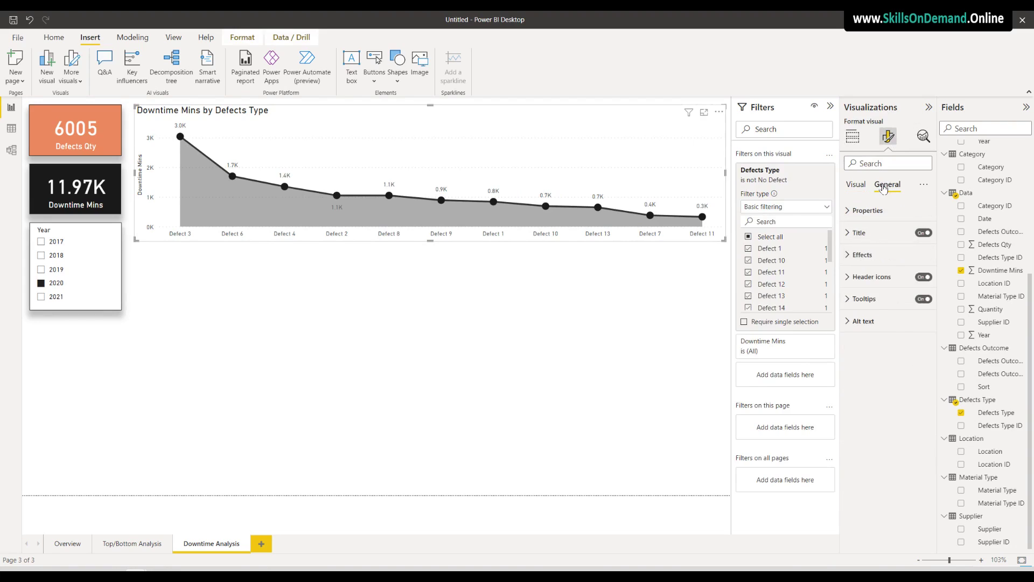
{"action": "left_click", "coordinate": [862, 256]}
{"action": "left_click", "coordinate": [920, 390]}
{"action": "left_click", "coordinate": [919, 364]}
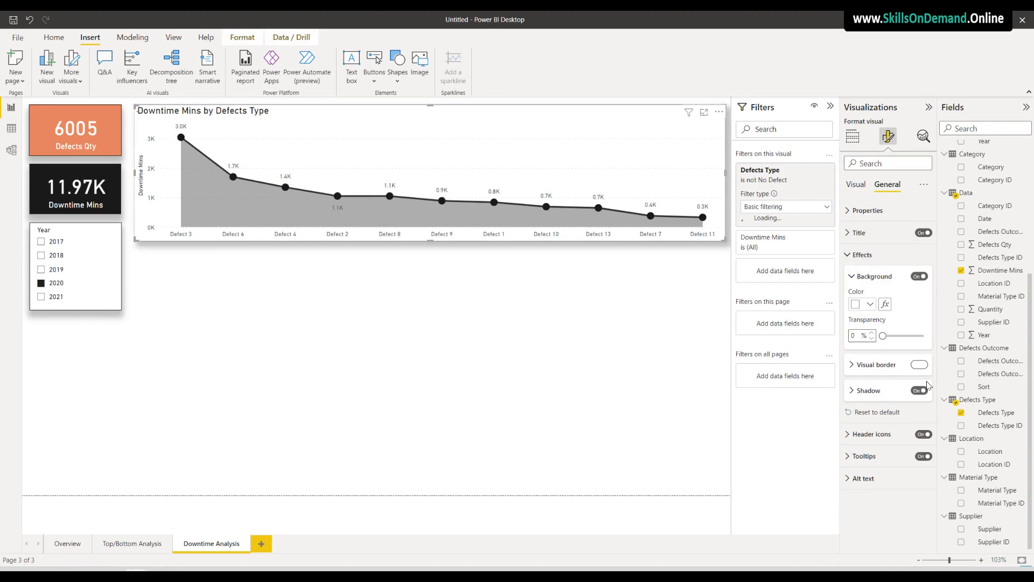
{"action": "left_click", "coordinate": [880, 391]}
{"action": "left_click", "coordinate": [882, 474]}
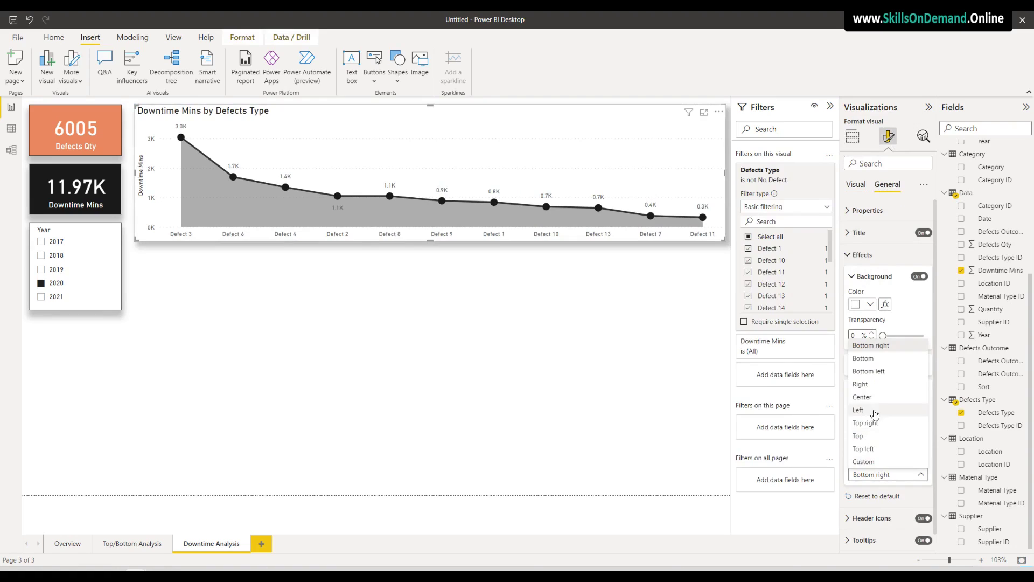
{"action": "key", "text": "Escape"}
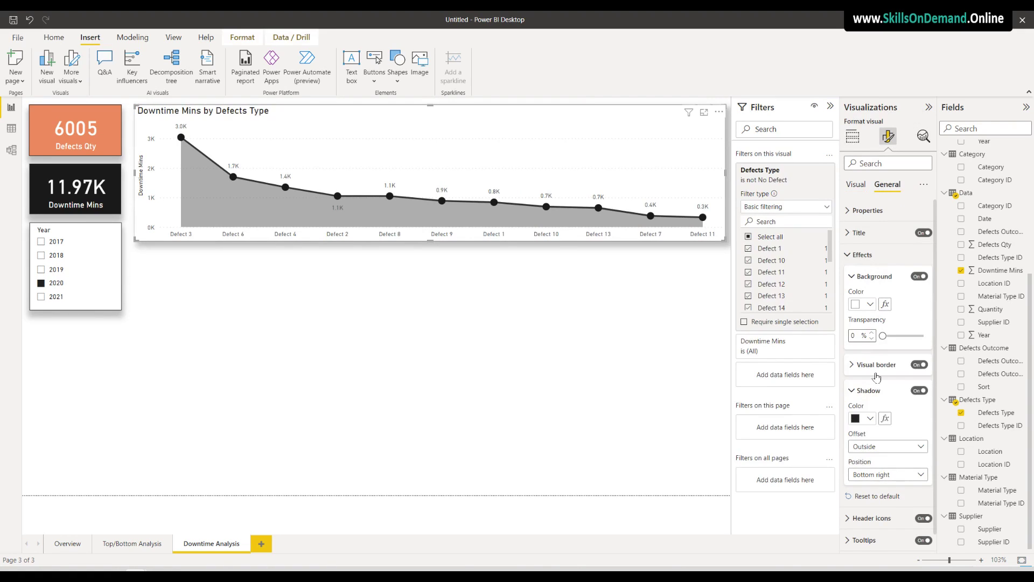
{"action": "left_click", "coordinate": [899, 475]}
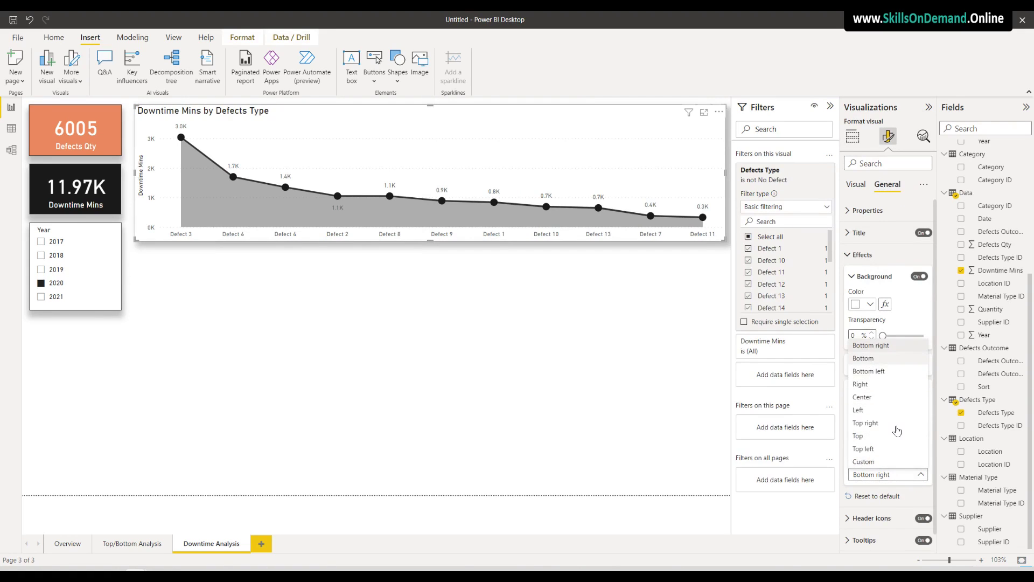
{"action": "key", "text": "Escape"}
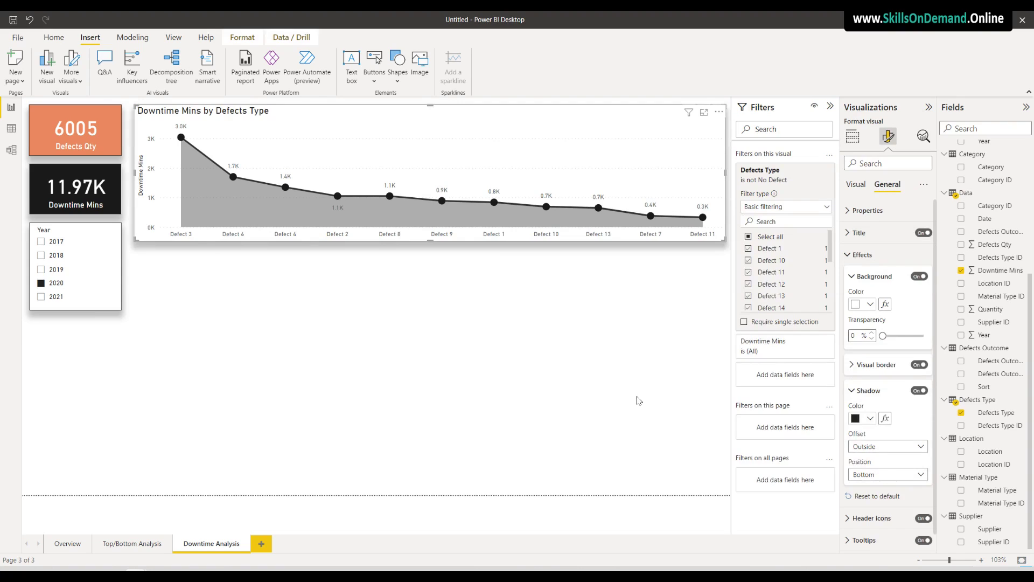
{"action": "left_click", "coordinate": [586, 373]}
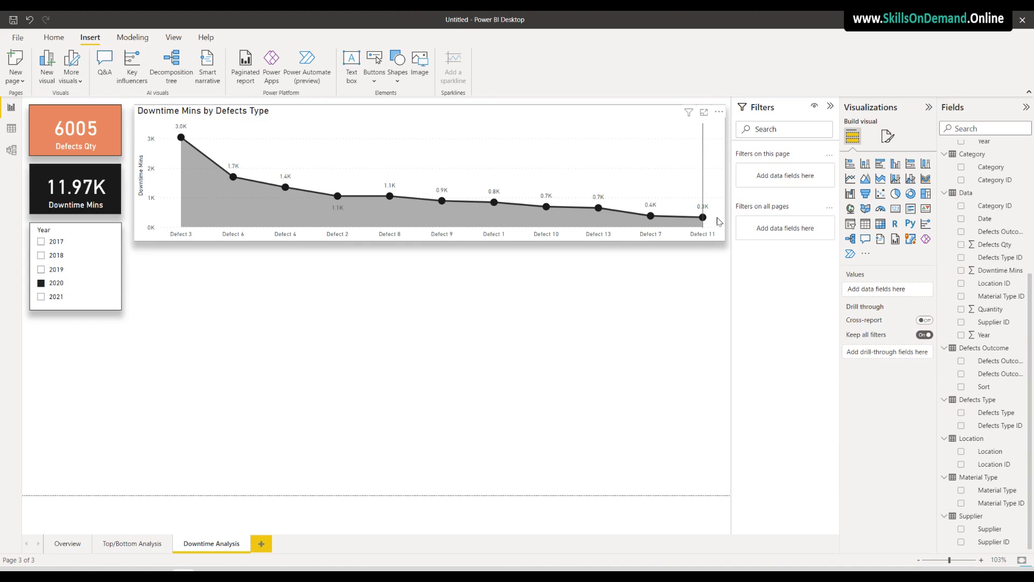
Reduce the Downtime Mins by Defects Type title font size from 14 to 12
{"action": "left_click", "coordinate": [888, 135]}
{"action": "left_click", "coordinate": [889, 186]}
{"action": "left_click", "coordinate": [878, 232]}
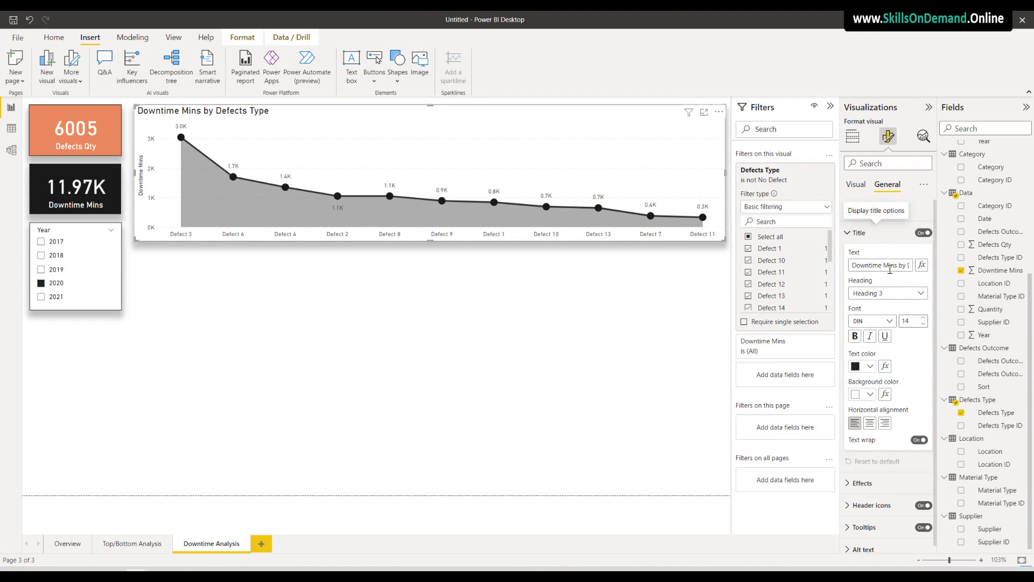
{"action": "left_click", "coordinate": [923, 324]}
{"action": "left_click", "coordinate": [922, 325]}
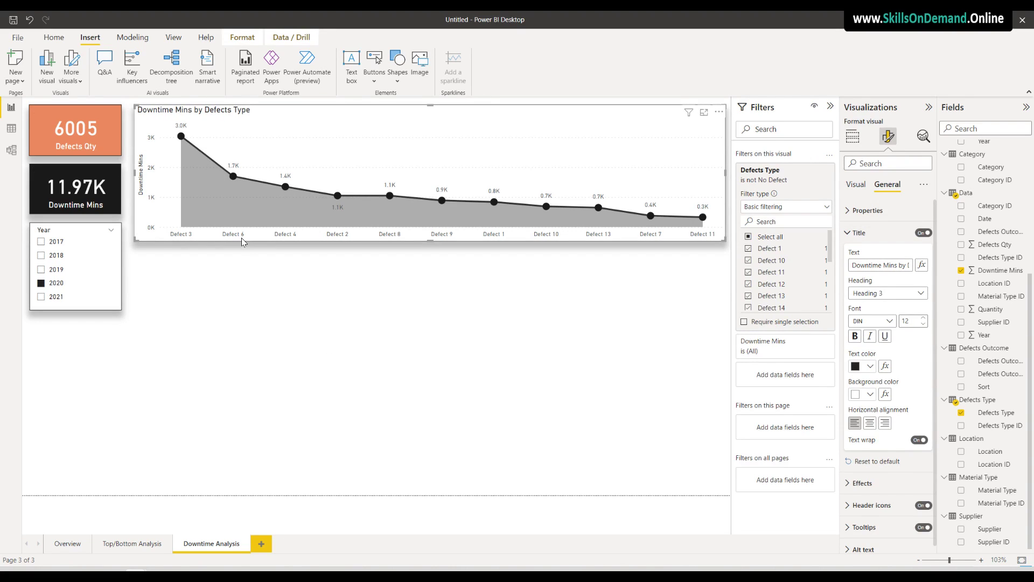
{"action": "scroll", "coordinate": [899, 451], "scroll_direction": "down", "scroll_amount": 1}
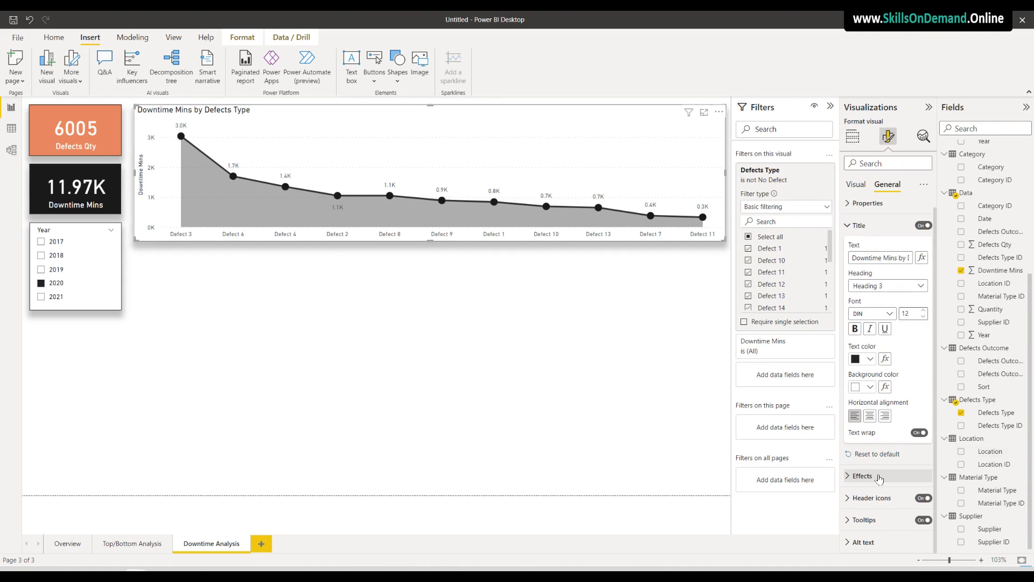
{"action": "left_click", "coordinate": [879, 478]}
{"action": "scroll", "coordinate": [881, 480], "scroll_direction": "down", "scroll_amount": 3}
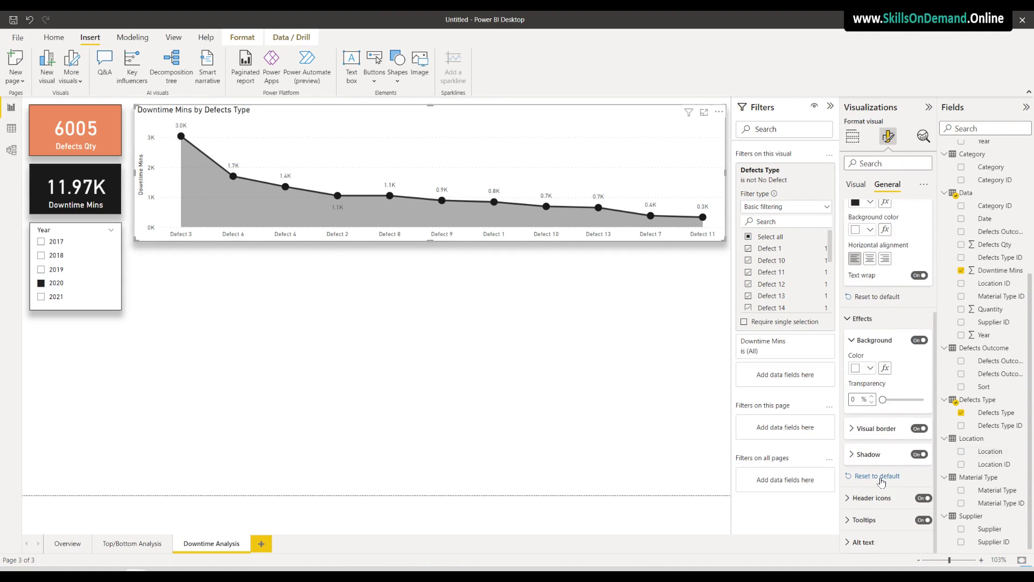
{"action": "scroll", "coordinate": [883, 469], "scroll_direction": "up", "scroll_amount": 3}
{"action": "left_click", "coordinate": [452, 374]}
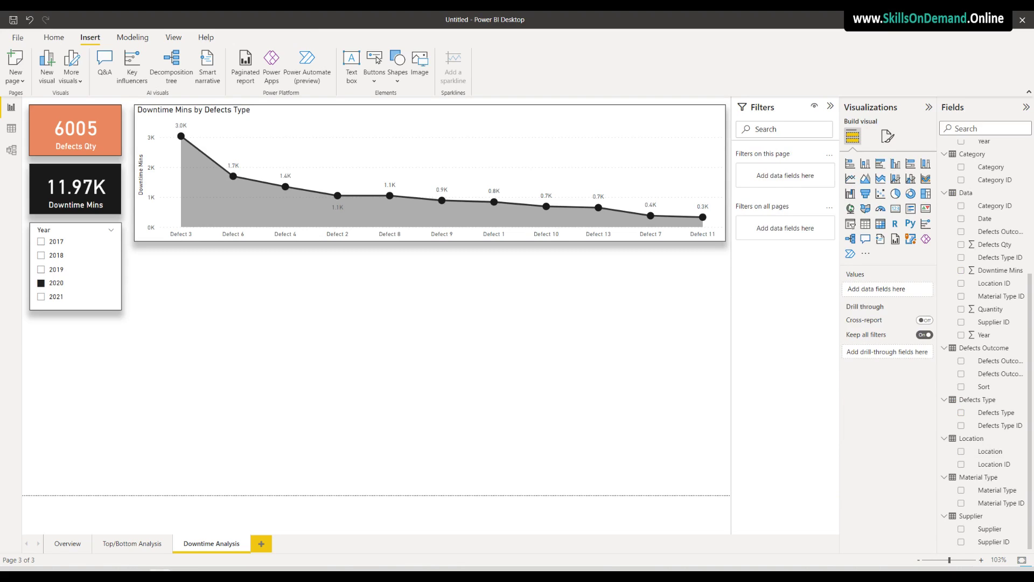
{"action": "left_click", "coordinate": [146, 238]}
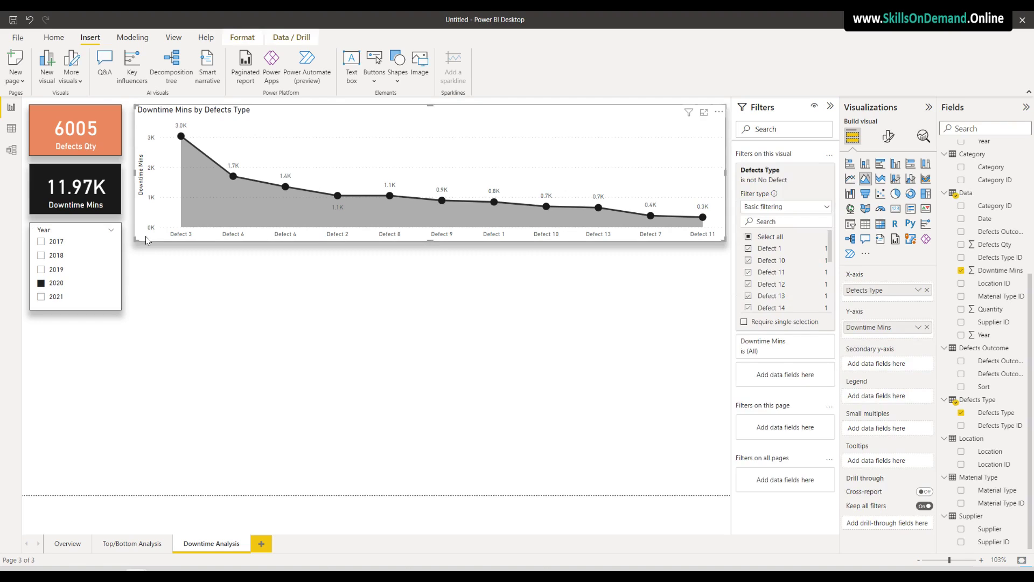
Duplicate the line chart below the original and shorten both charts
{"action": "key", "text": "ctrl+c"}
{"action": "key", "text": "ctrl+v"}
{"action": "left_click_drag", "start_coordinate": [146, 239], "coordinate": [169, 360]}
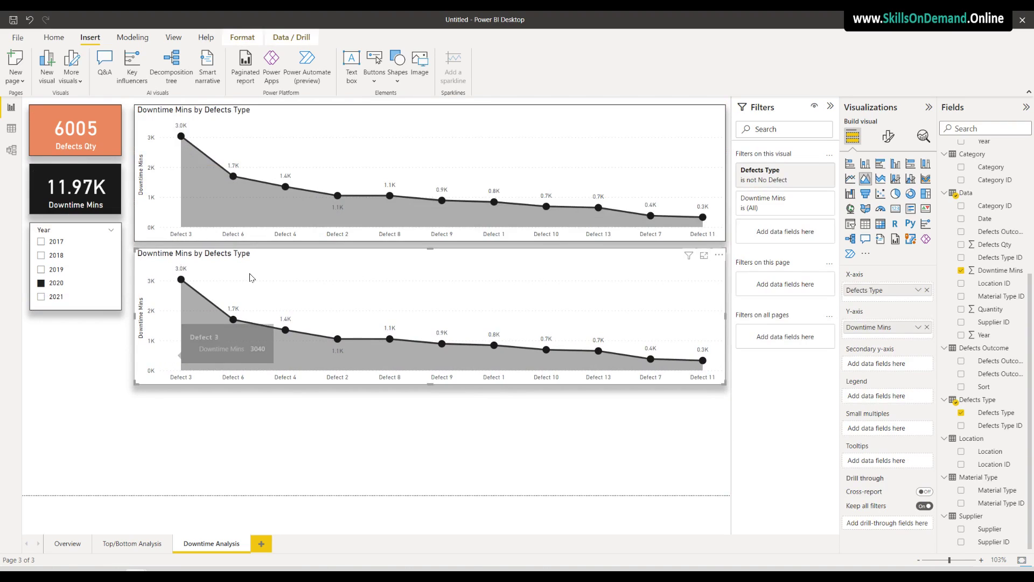
{"action": "left_click", "coordinate": [300, 239]}
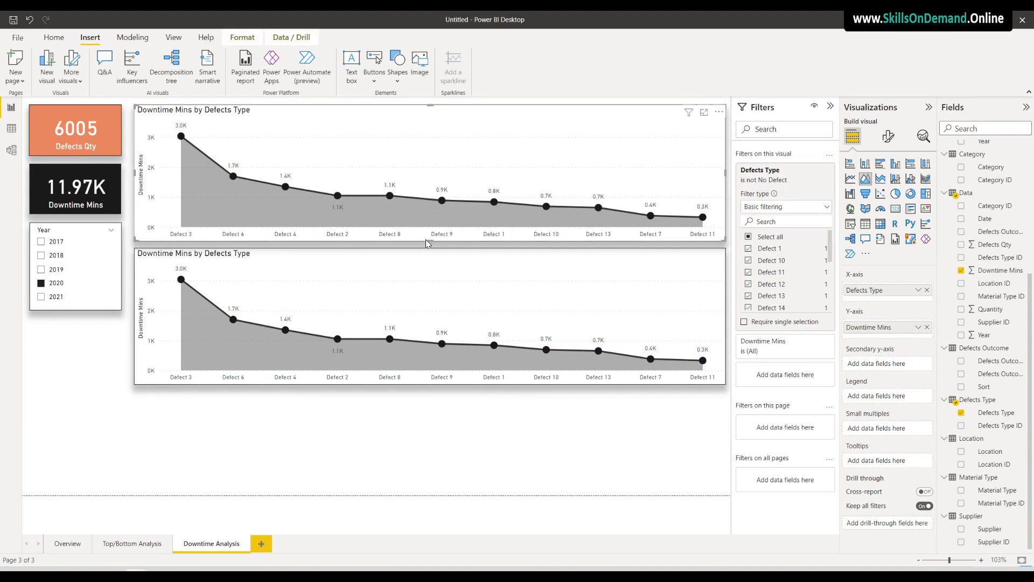
{"action": "left_click_drag", "start_coordinate": [429, 238], "coordinate": [435, 217]}
{"action": "left_click_drag", "start_coordinate": [288, 261], "coordinate": [287, 236]}
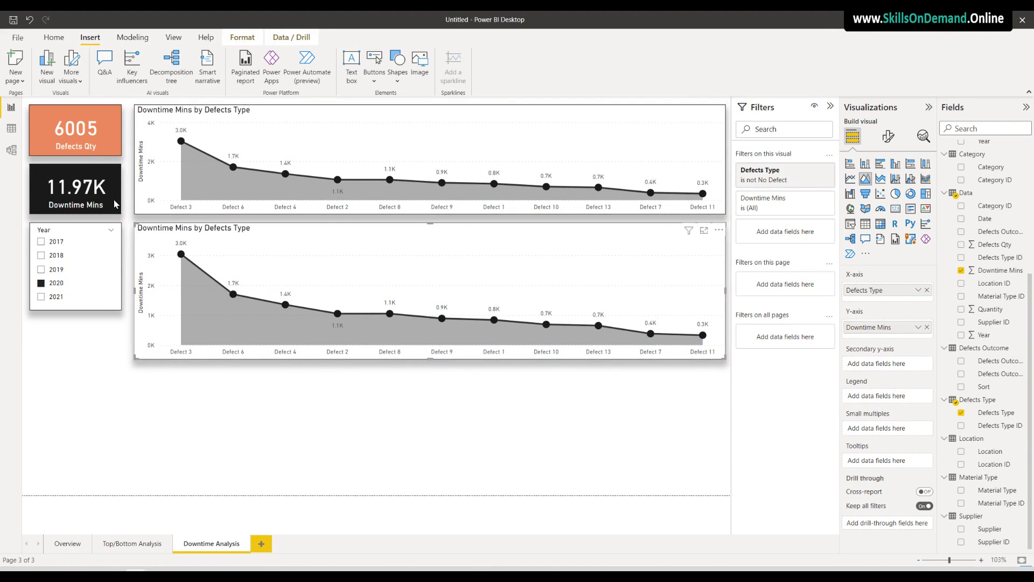
{"action": "left_click", "coordinate": [419, 217]}
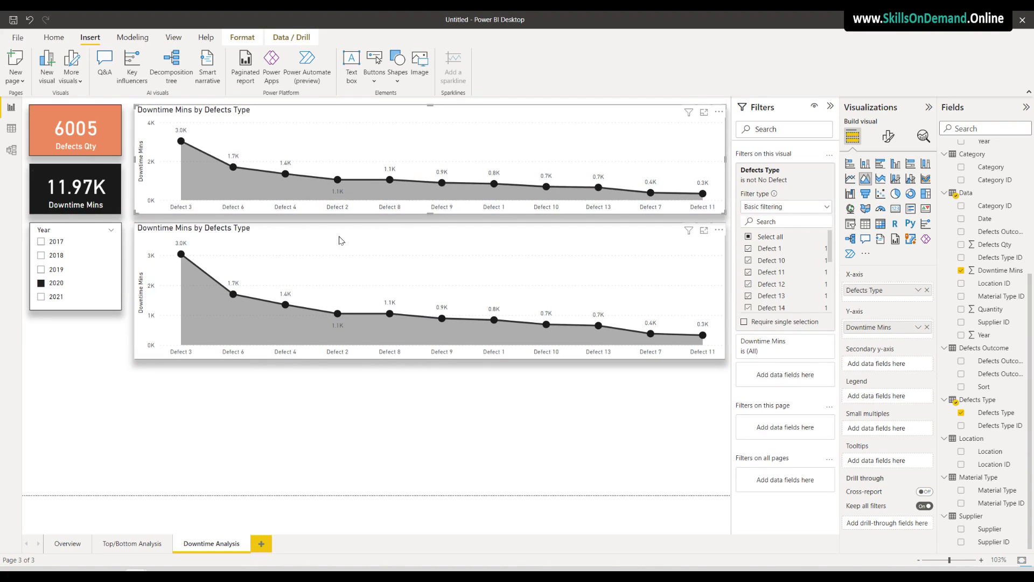
{"action": "left_click", "coordinate": [290, 241]}
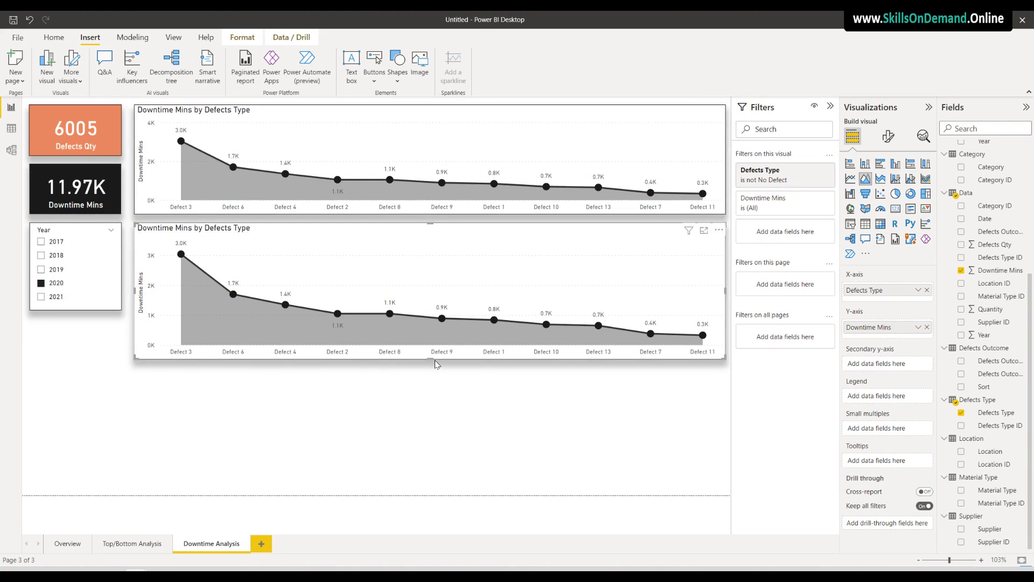
{"action": "left_click_drag", "start_coordinate": [431, 357], "coordinate": [437, 320]}
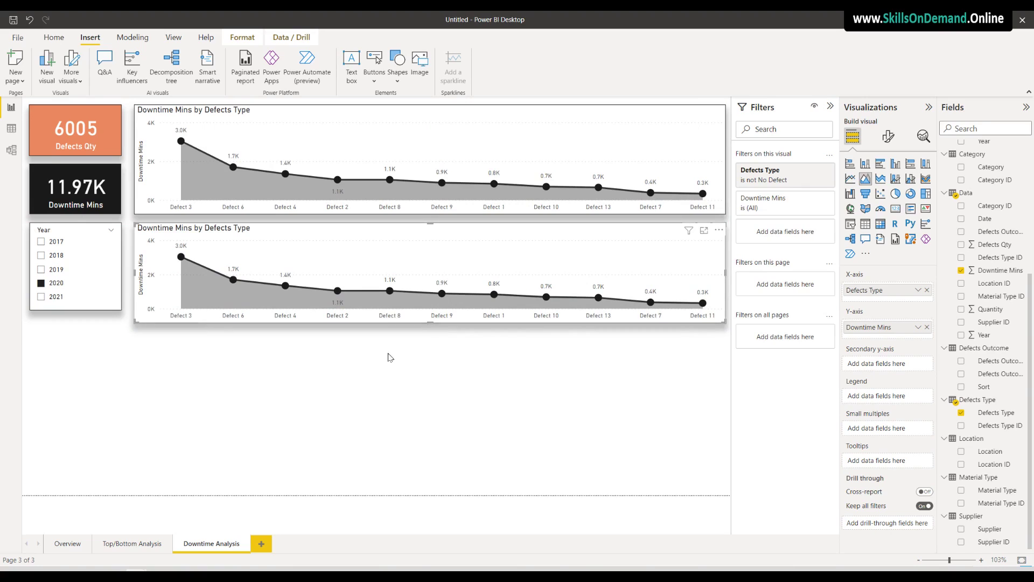
Replace Defects Type with Category on the copy's X-axis and narrow it to half width
{"action": "left_click_drag", "start_coordinate": [916, 290], "coordinate": [967, 317]}
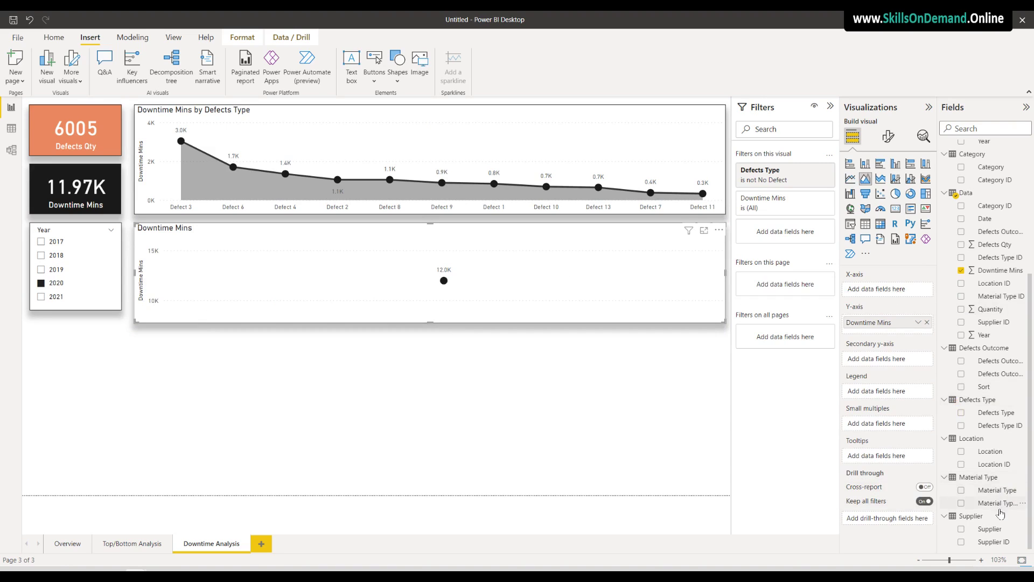
{"action": "scroll", "coordinate": [997, 466], "scroll_direction": "up", "scroll_amount": 5}
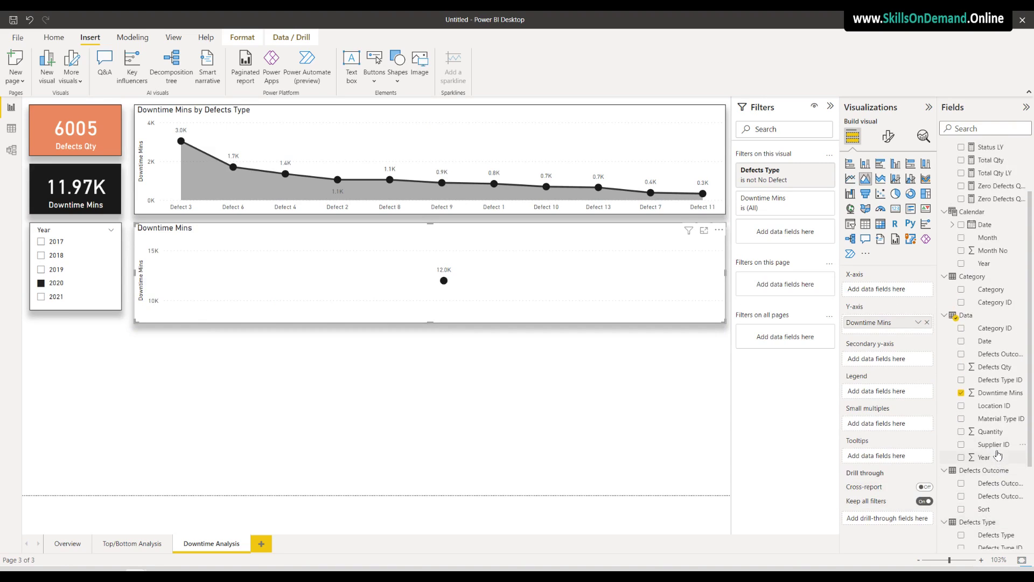
{"action": "left_click_drag", "start_coordinate": [993, 351], "coordinate": [890, 297]}
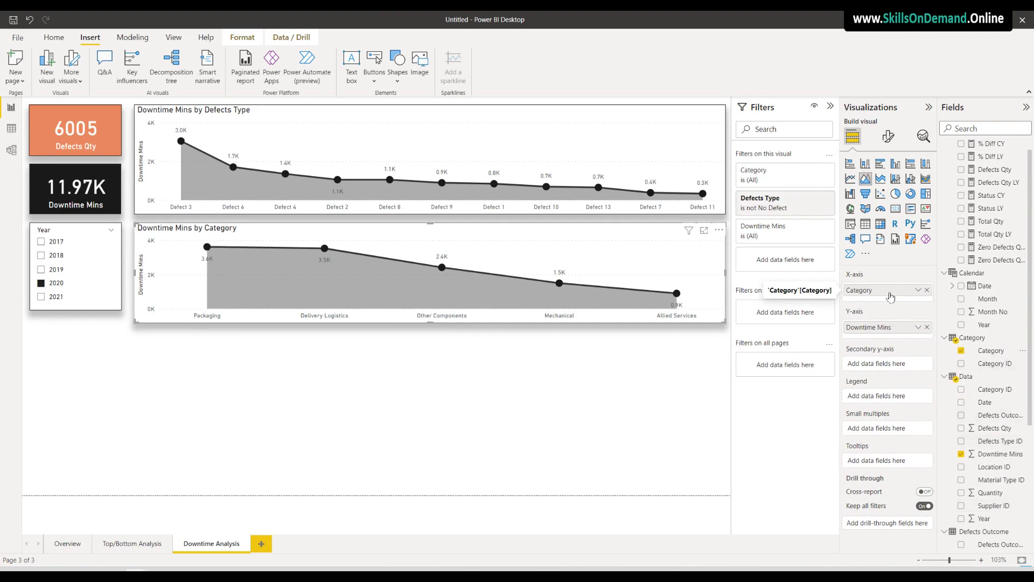
{"action": "left_click_drag", "start_coordinate": [726, 274], "coordinate": [471, 289]}
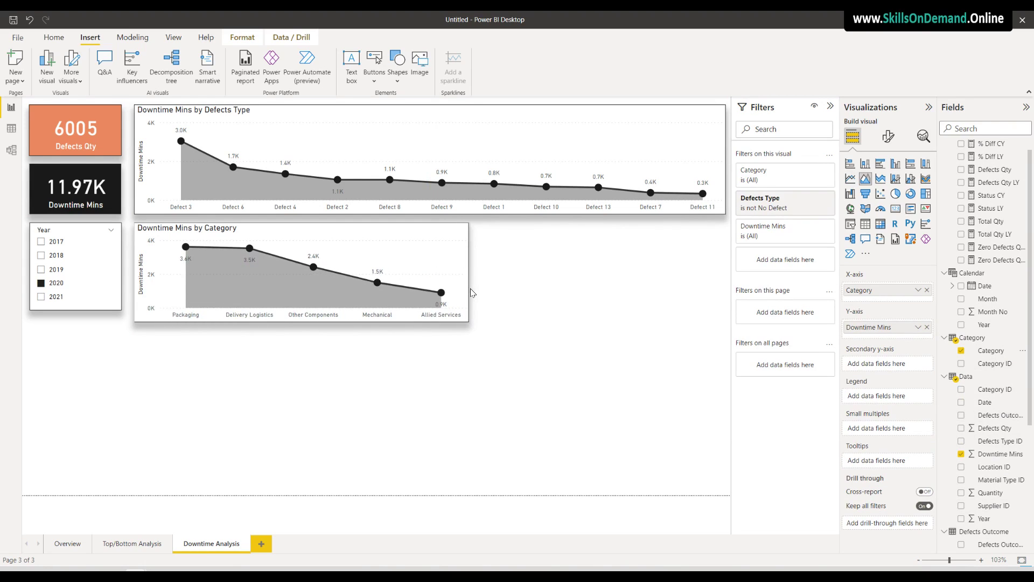
{"action": "left_click", "coordinate": [420, 379]}
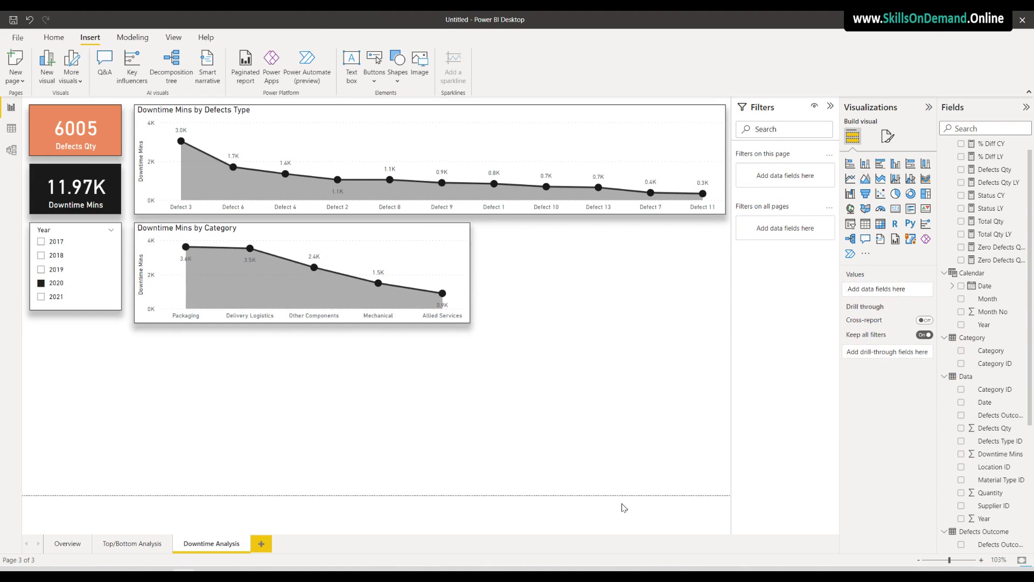
{"action": "left_click", "coordinate": [464, 320]}
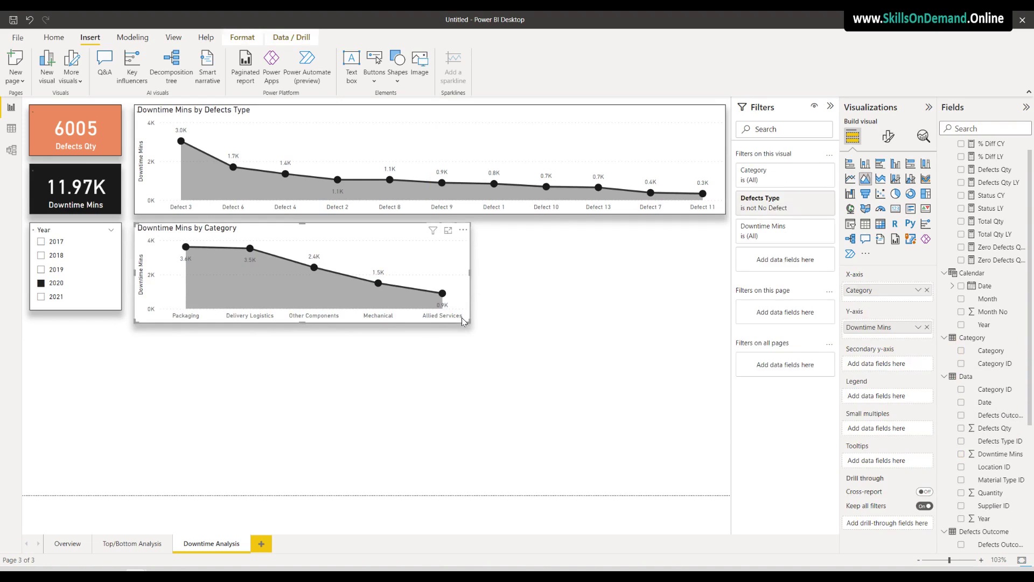
Colour the Category chart's Downtime Mins line and shading orange
{"action": "left_click", "coordinate": [888, 137]}
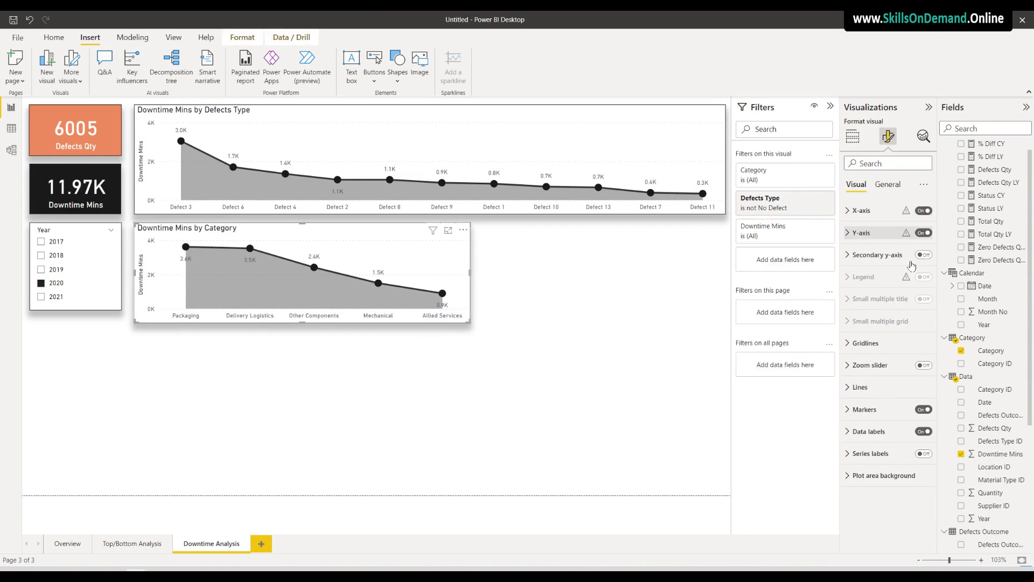
{"action": "left_click", "coordinate": [889, 387]}
{"action": "scroll", "coordinate": [897, 455], "scroll_direction": "down", "scroll_amount": 3}
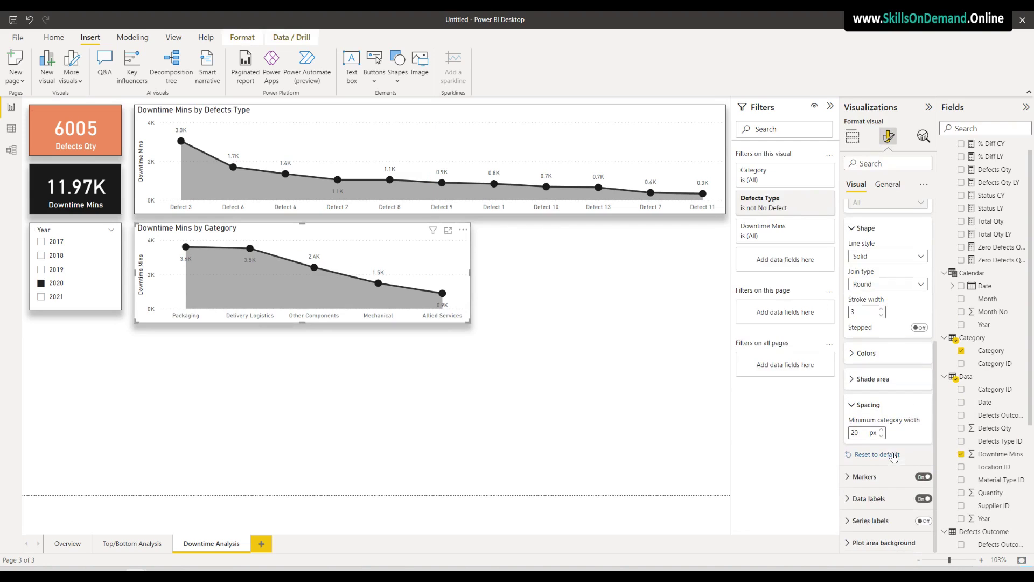
{"action": "left_click", "coordinate": [871, 353]}
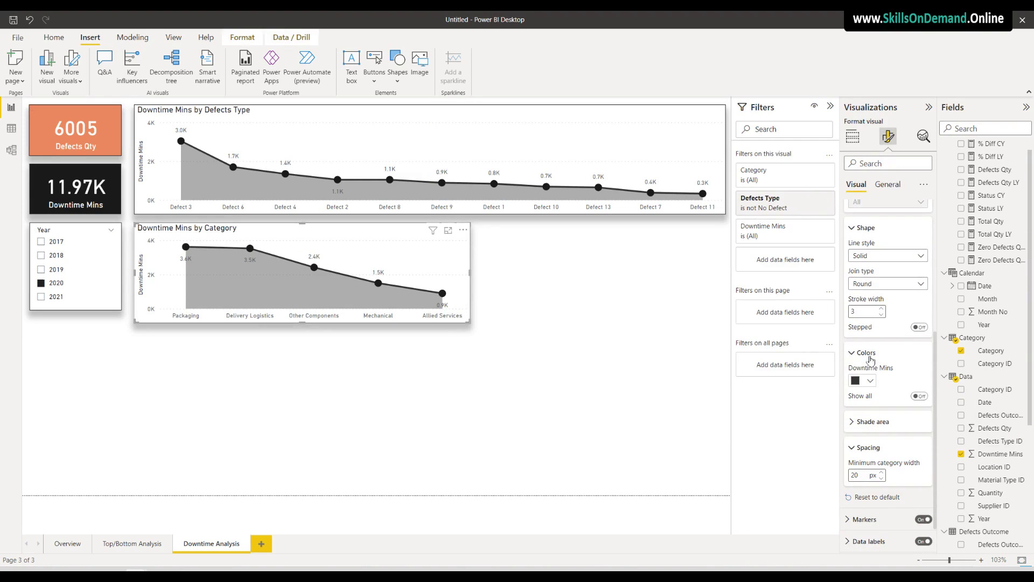
{"action": "left_click", "coordinate": [869, 380]}
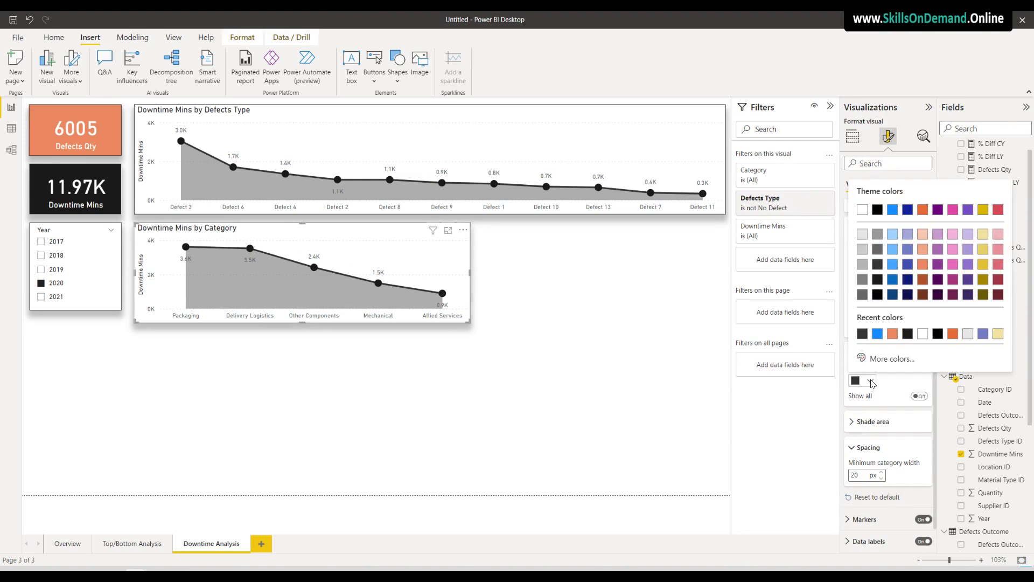
{"action": "left_click", "coordinate": [894, 335]}
{"action": "left_click", "coordinate": [568, 395]}
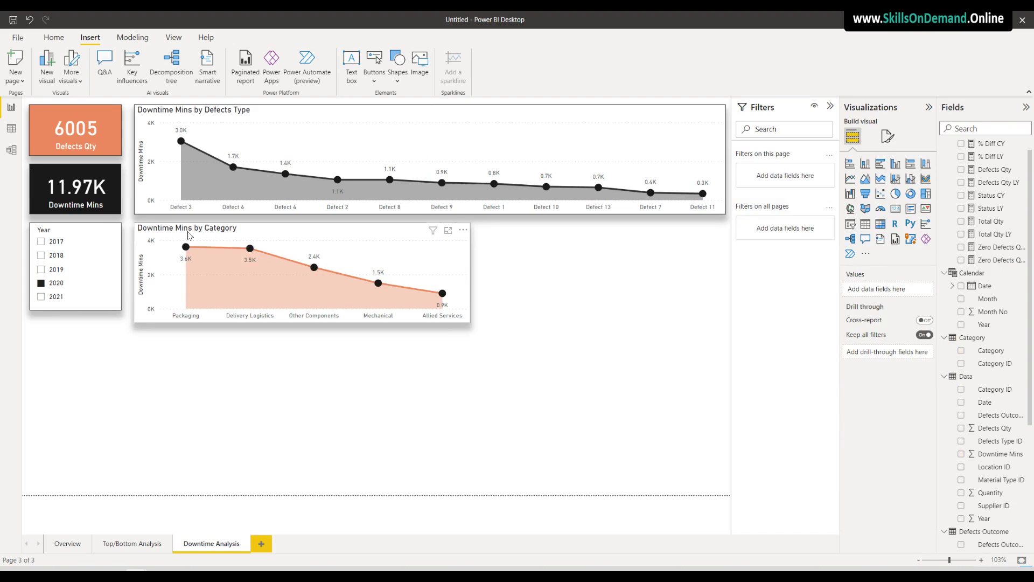
Expand the Category chart's title settings under General formatting
{"action": "left_click", "coordinate": [439, 265]}
{"action": "left_click", "coordinate": [888, 136]}
{"action": "left_click", "coordinate": [888, 185]}
{"action": "left_click", "coordinate": [862, 233]}
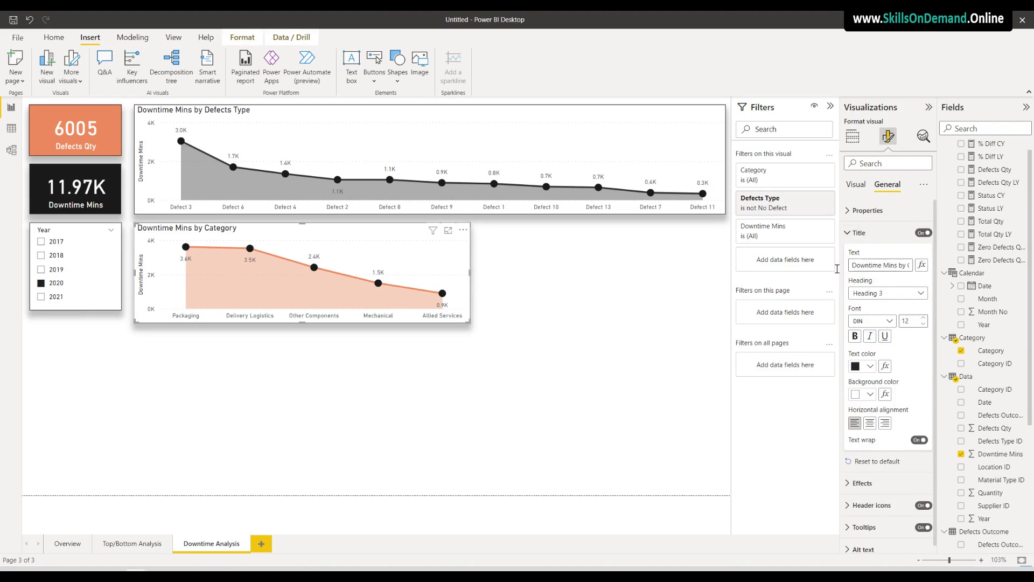
{"action": "left_click", "coordinate": [486, 354]}
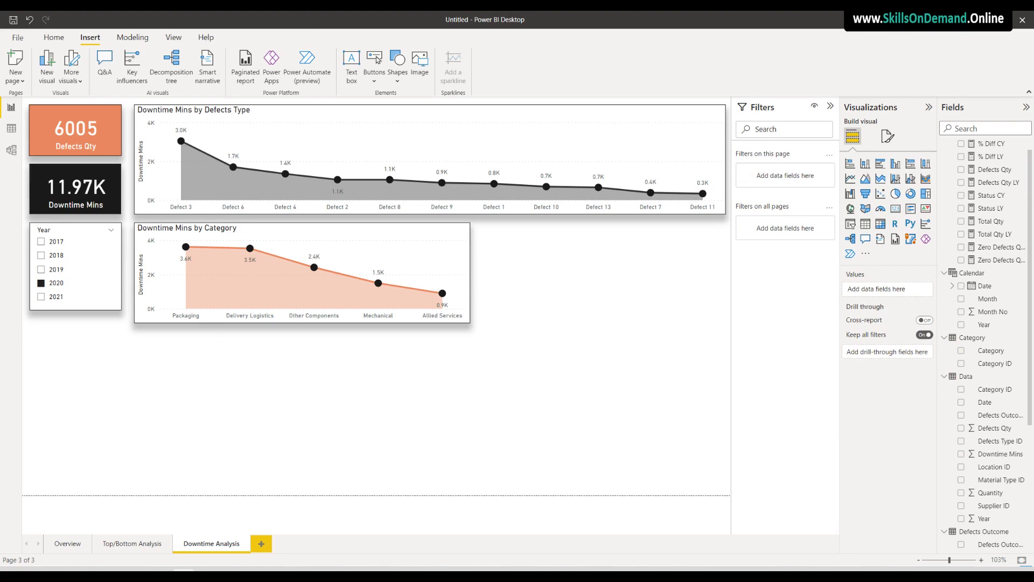
{"action": "left_click", "coordinate": [149, 322]}
Duplicate the Downtime Mins by Category chart and replace Category with Supplier on its axis
{"action": "key", "text": "ctrl+c"}
{"action": "key", "text": "ctrl+v"}
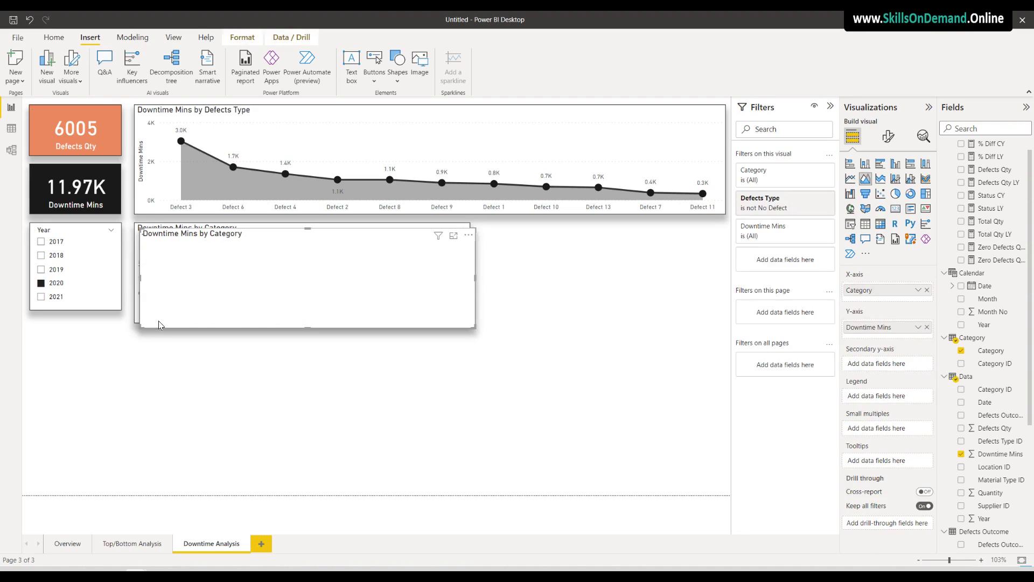
{"action": "left_click_drag", "start_coordinate": [160, 331], "coordinate": [151, 442]}
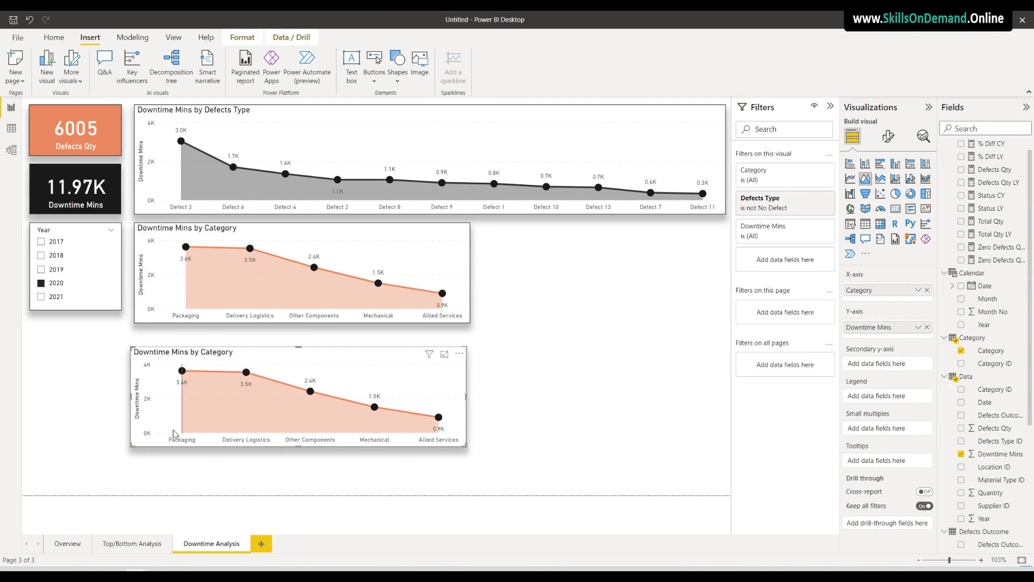
{"action": "left_click", "coordinate": [927, 289]}
{"action": "scroll", "coordinate": [1003, 485], "scroll_direction": "down", "scroll_amount": 5}
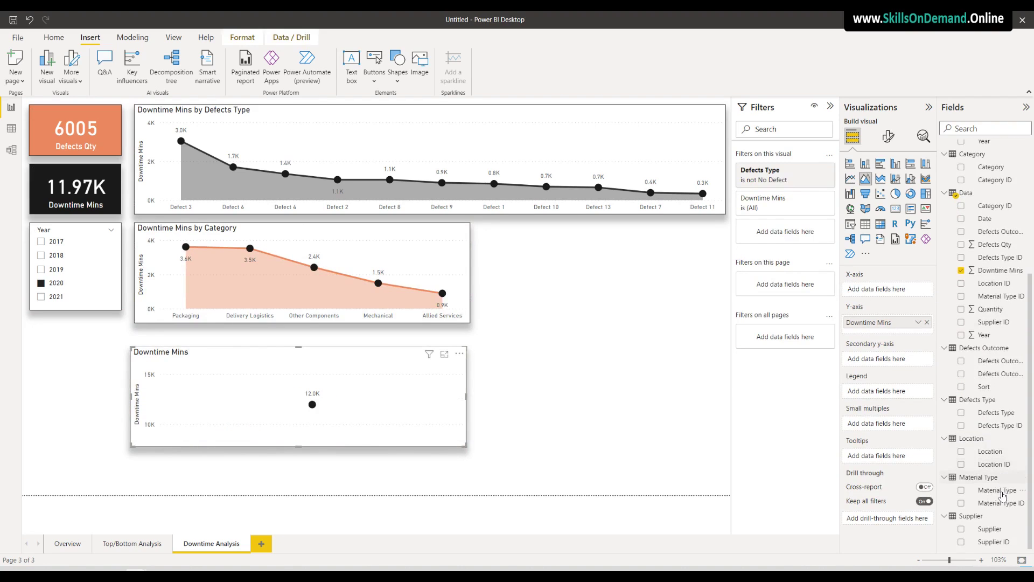
{"action": "left_click_drag", "start_coordinate": [990, 528], "coordinate": [887, 298]}
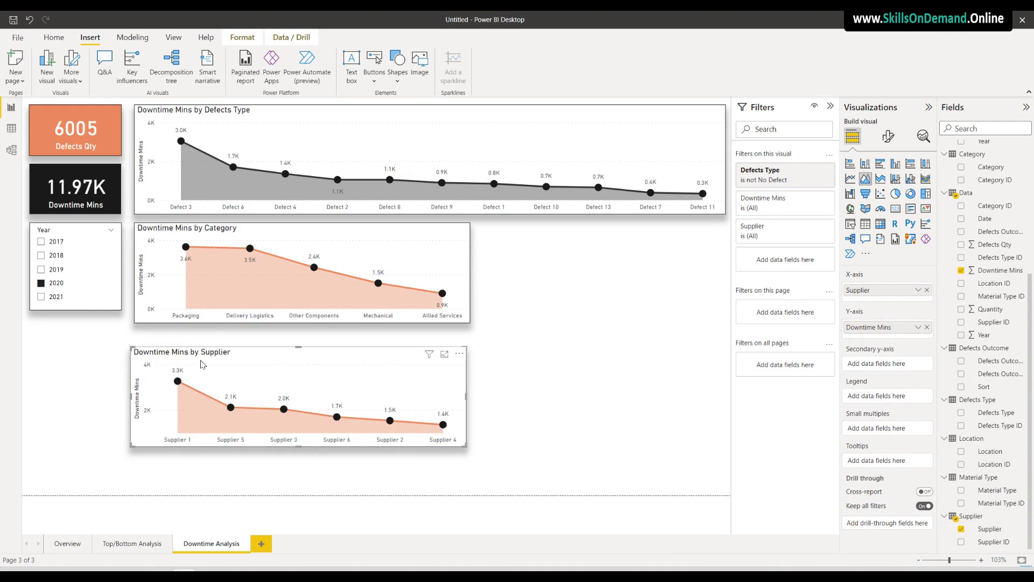
Resize the Supplier chart and position it beside the Category chart in the second row
{"action": "left_click", "coordinate": [468, 400]}
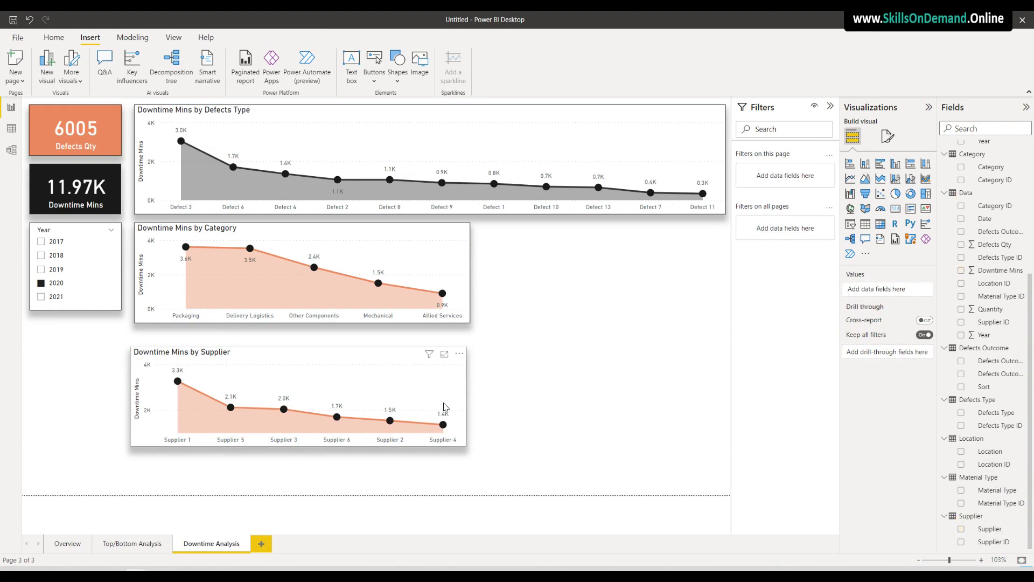
{"action": "left_click", "coordinate": [466, 395]}
{"action": "left_click_drag", "start_coordinate": [466, 394], "coordinate": [453, 417]}
{"action": "left_click_drag", "start_coordinate": [343, 439], "coordinate": [634, 321]}
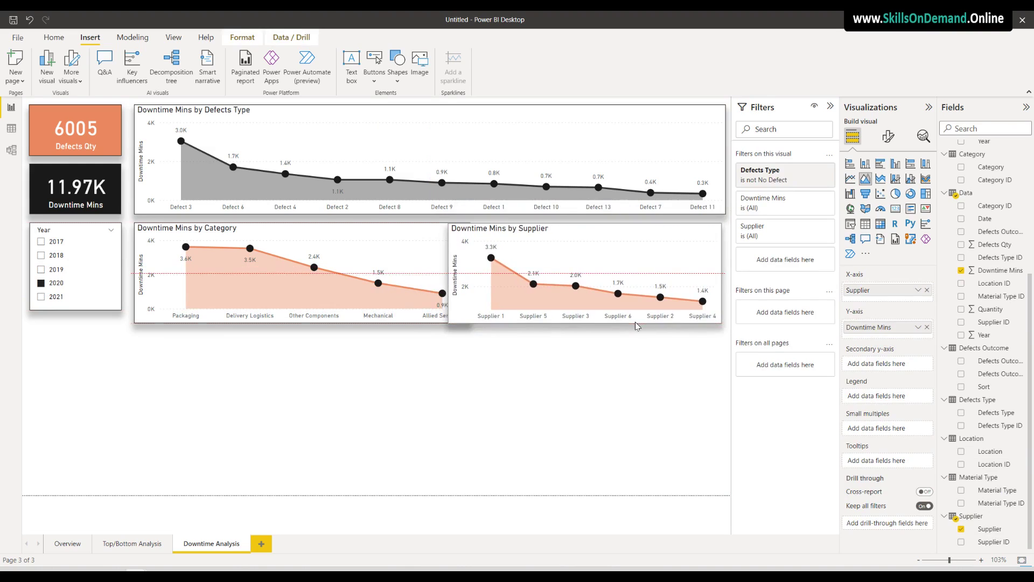
{"action": "mouse_move", "coordinate": [456, 278]}
{"action": "left_mouse_down"}
{"action": "mouse_move", "coordinate": [481, 284]}
{"action": "mouse_move", "coordinate": [456, 279]}
{"action": "mouse_move", "coordinate": [471, 285]}
{"action": "left_mouse_up"}
{"action": "left_click", "coordinate": [468, 302]}
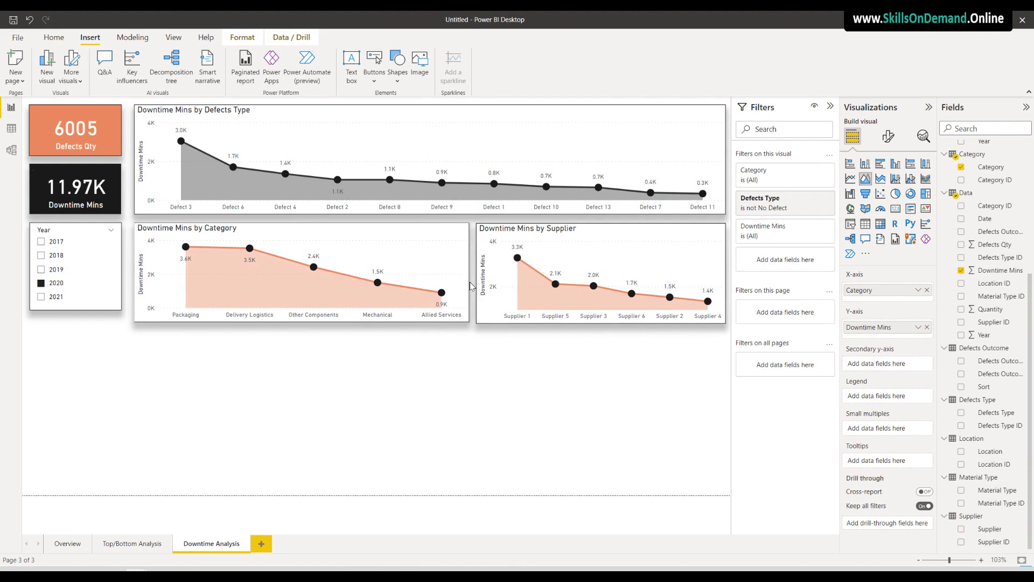
Copy the Downtime Mins by Supplier chart and place the duplicate in a third row below Category
{"action": "left_click", "coordinate": [451, 354]}
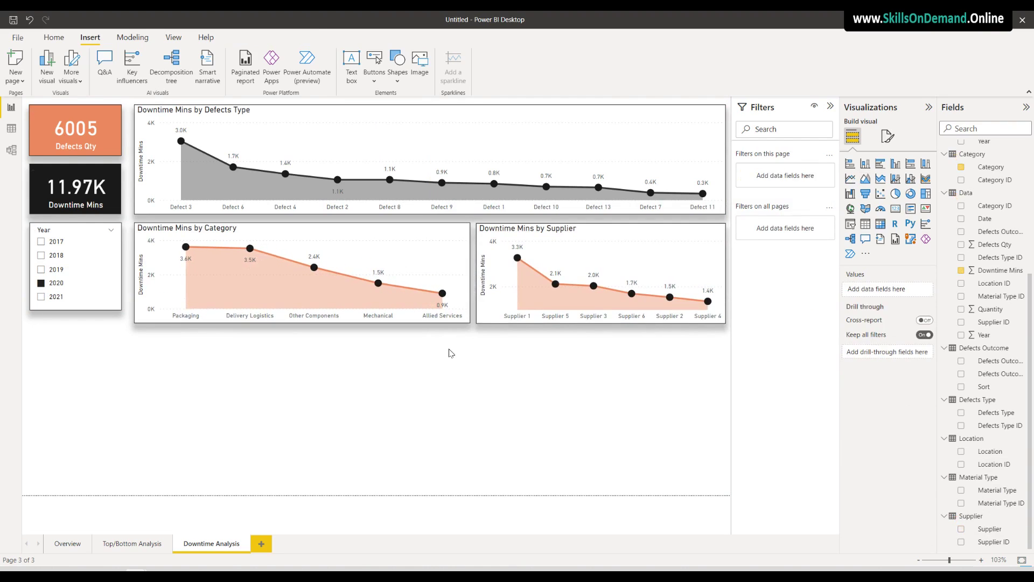
{"action": "left_click", "coordinate": [436, 319]}
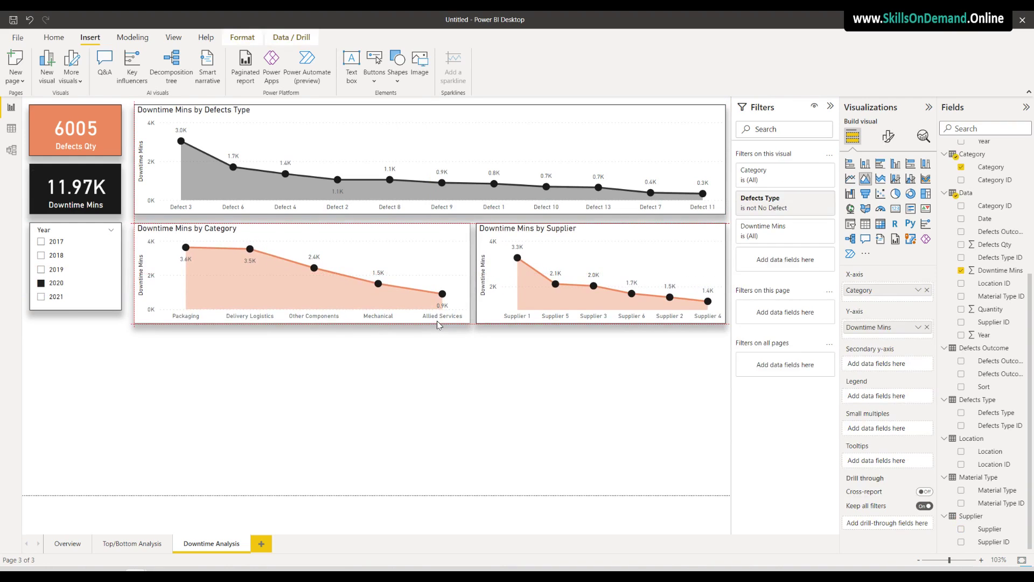
{"action": "left_click", "coordinate": [426, 348]}
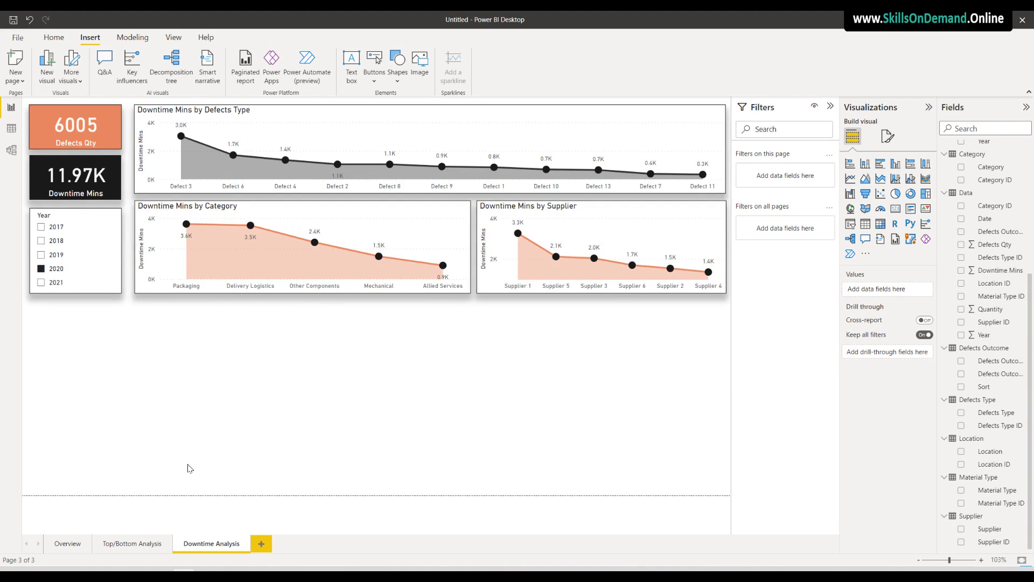
{"action": "left_click", "coordinate": [199, 192]}
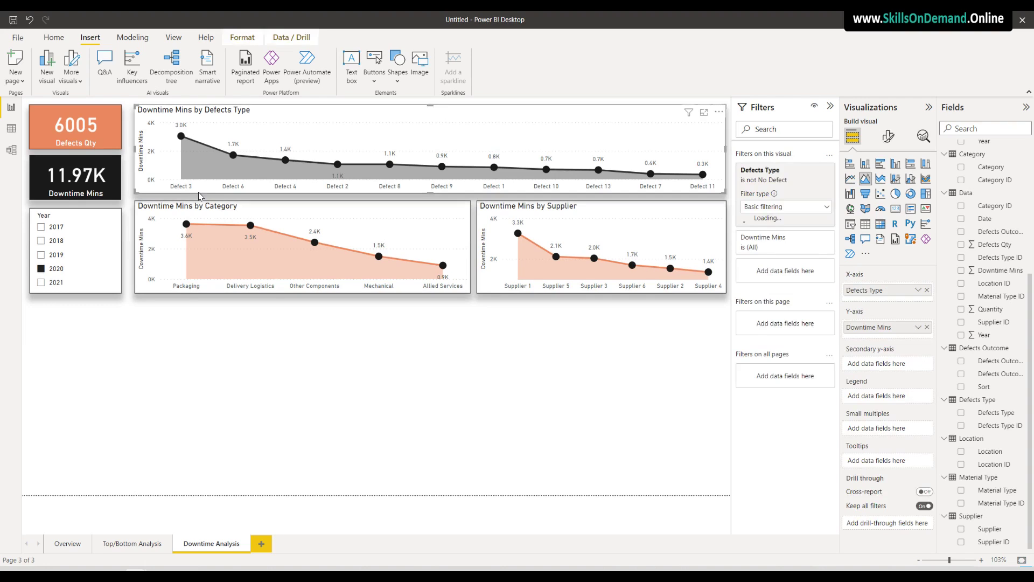
{"action": "left_click", "coordinate": [177, 287]}
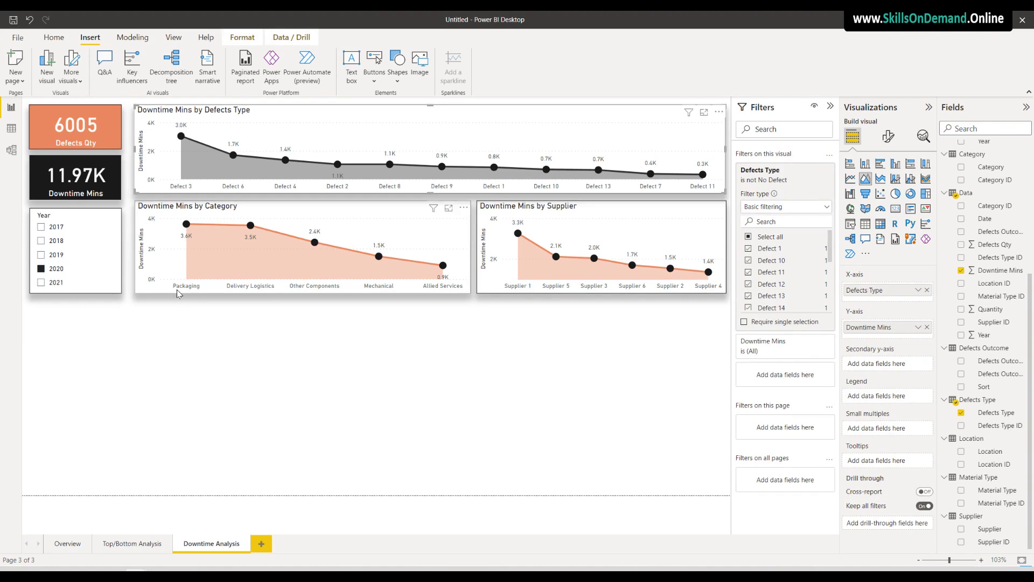
{"action": "left_click", "coordinate": [499, 288]}
{"action": "left_click_drag", "start_coordinate": [499, 288], "coordinate": [164, 390]}
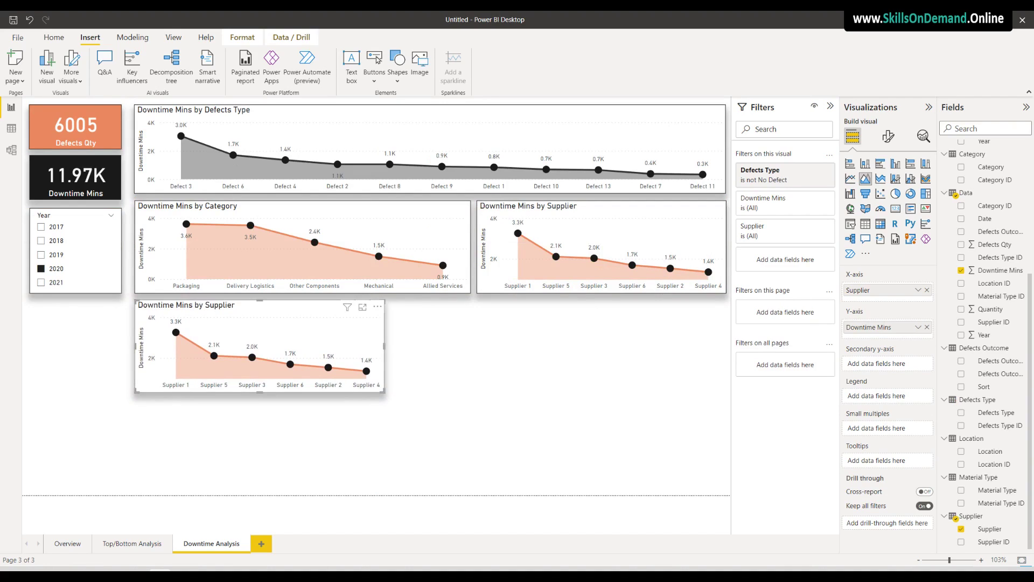
Swap Supplier for Location on the copied chart's axis and widen the visual
{"action": "left_click", "coordinate": [928, 290]}
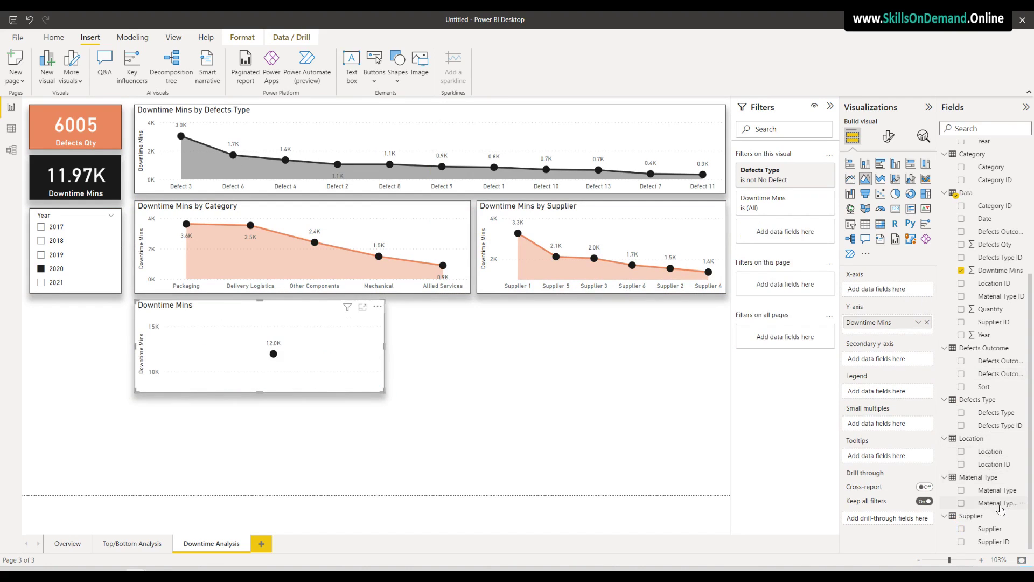
{"action": "scroll", "coordinate": [1001, 470], "scroll_direction": "up", "scroll_amount": 5}
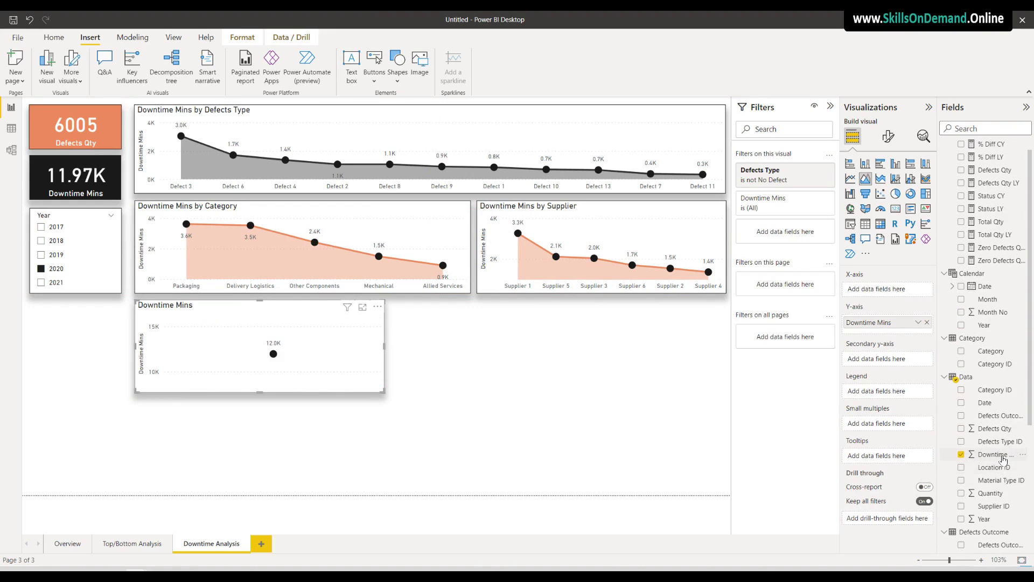
{"action": "scroll", "coordinate": [1005, 455], "scroll_direction": "up", "scroll_amount": 1}
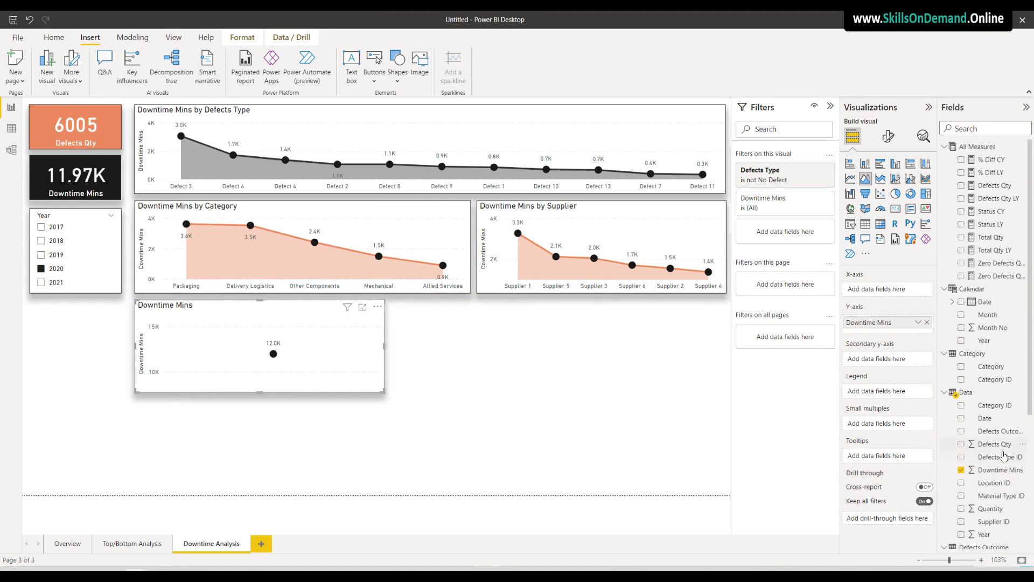
{"action": "scroll", "coordinate": [1023, 491], "scroll_direction": "down", "scroll_amount": 5}
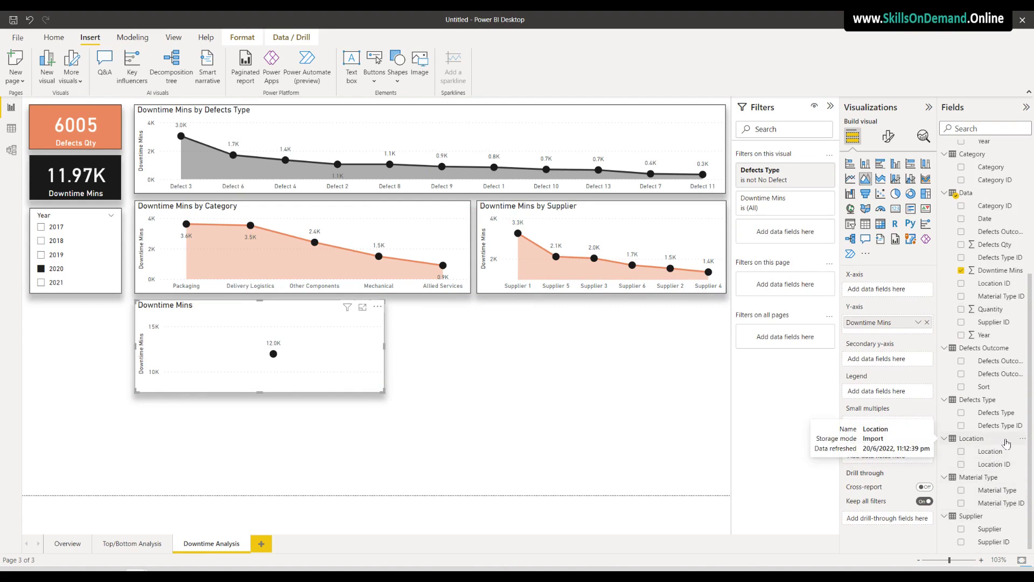
{"action": "left_click_drag", "start_coordinate": [991, 451], "coordinate": [903, 326]}
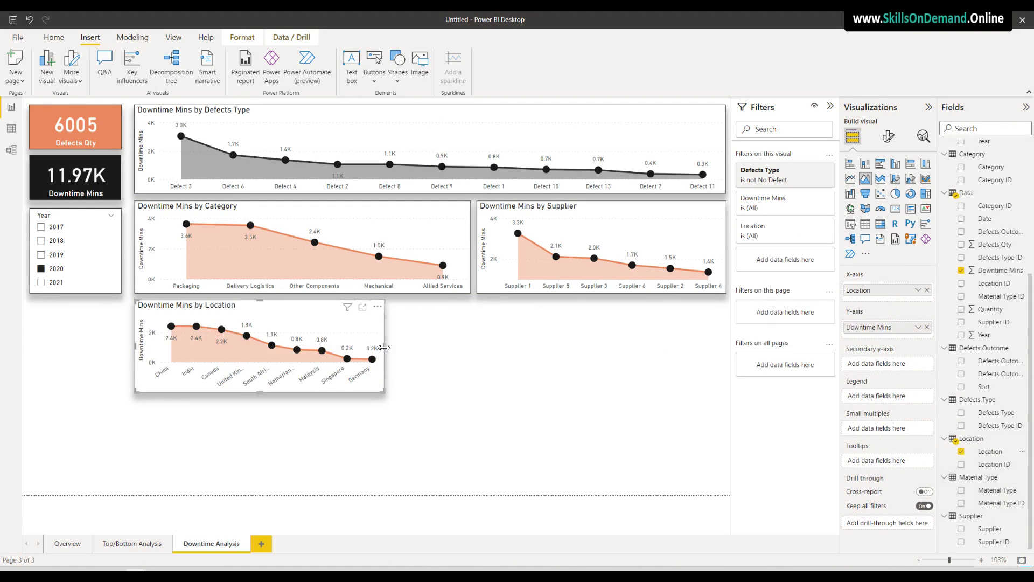
{"action": "left_click_drag", "start_coordinate": [384, 347], "coordinate": [543, 349]}
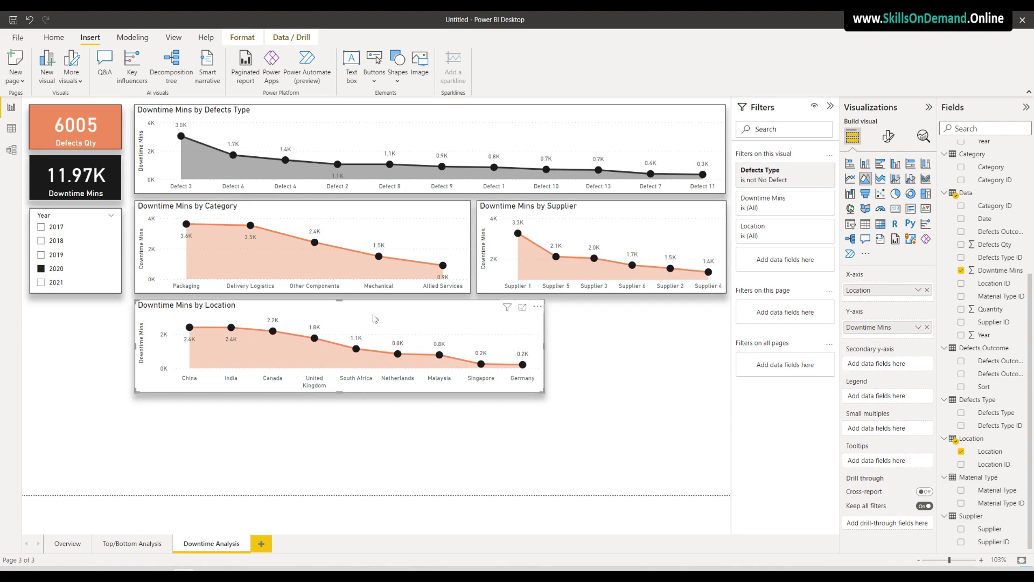
Expand the Location chart's Format visual > General > Title settings
{"action": "left_click", "coordinate": [891, 143]}
{"action": "left_click", "coordinate": [888, 185]}
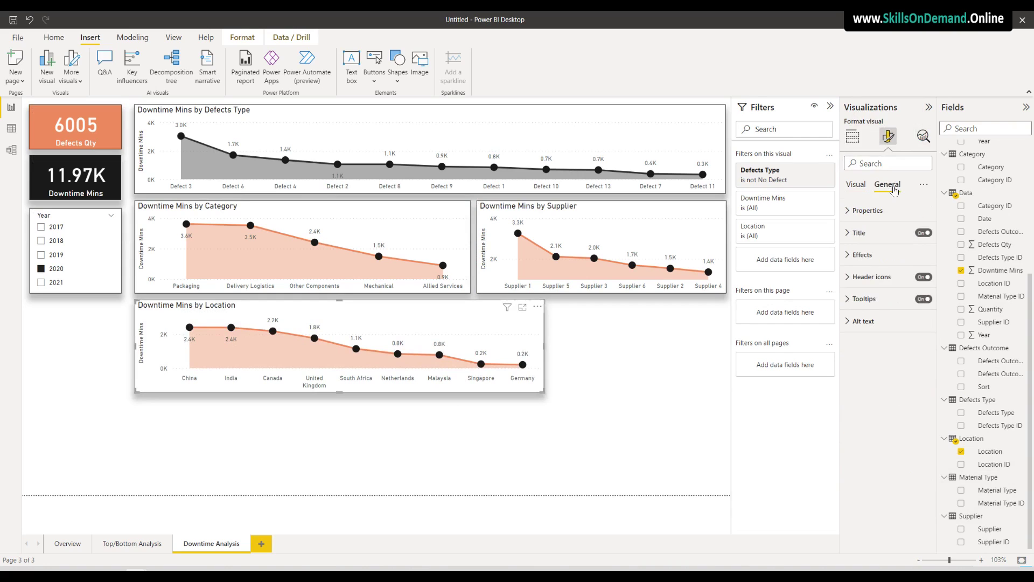
{"action": "left_click", "coordinate": [862, 233]}
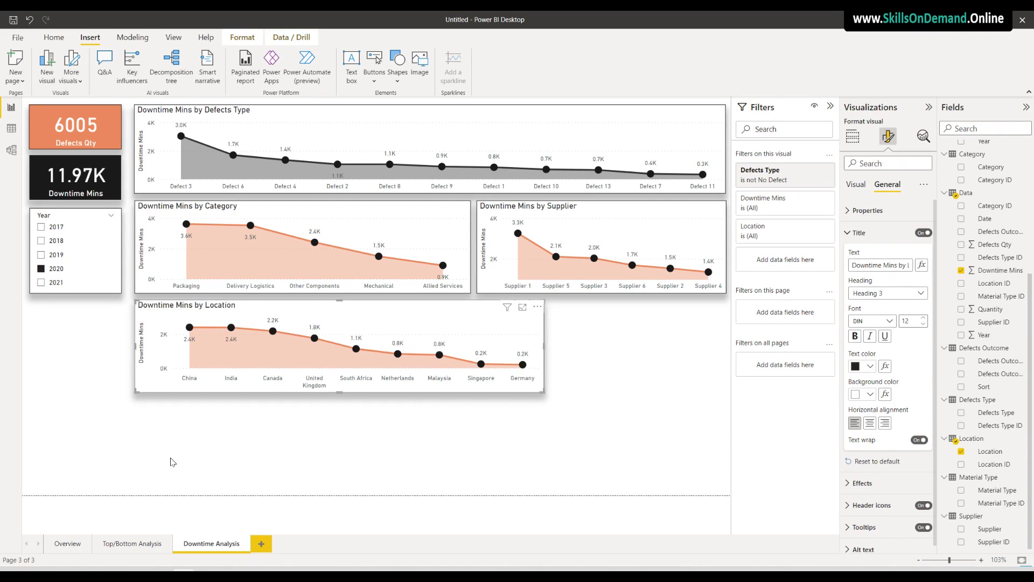
{"action": "left_click", "coordinate": [160, 193]}
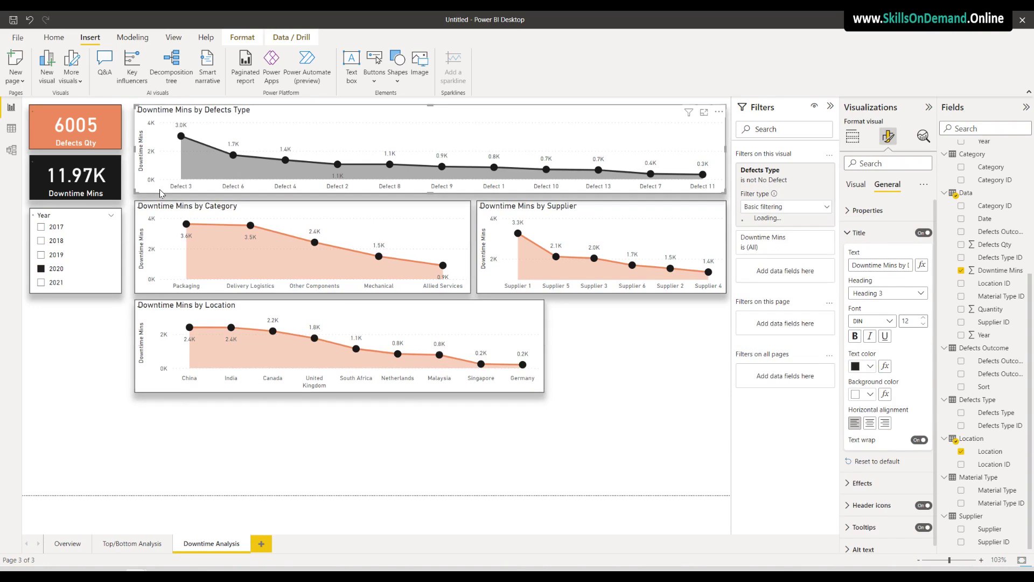
Copy the Defects Type chart to a fourth row, chart it by Material Type, and narrow it
{"action": "left_click_drag", "start_coordinate": [160, 194], "coordinate": [172, 483]}
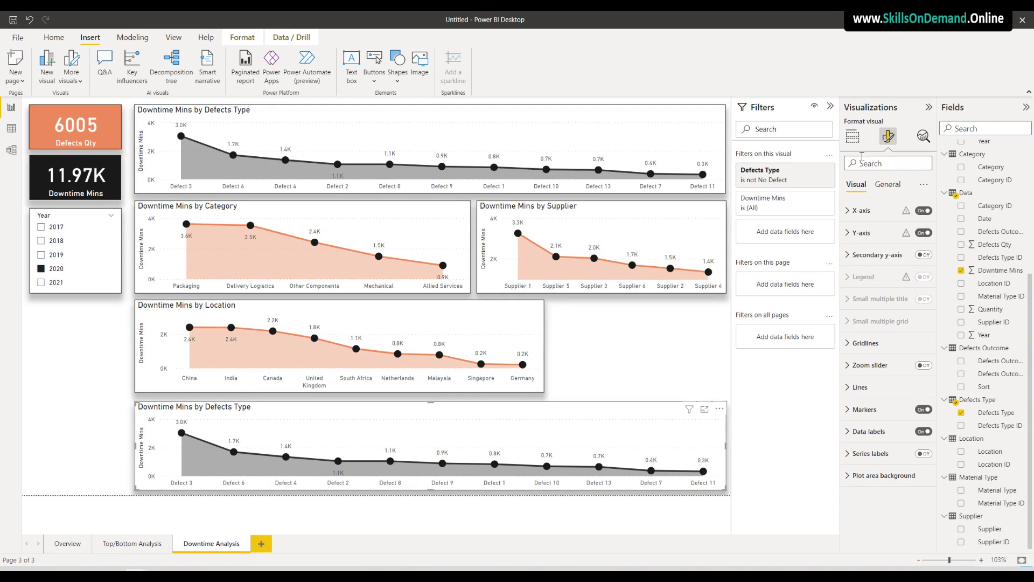
{"action": "left_click", "coordinate": [856, 142]}
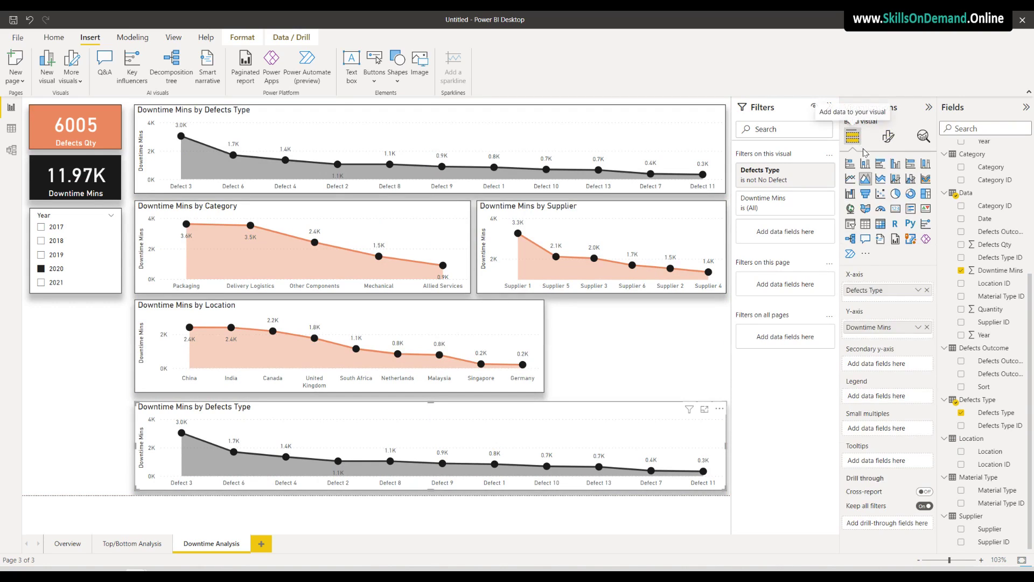
{"action": "left_click", "coordinate": [927, 290]}
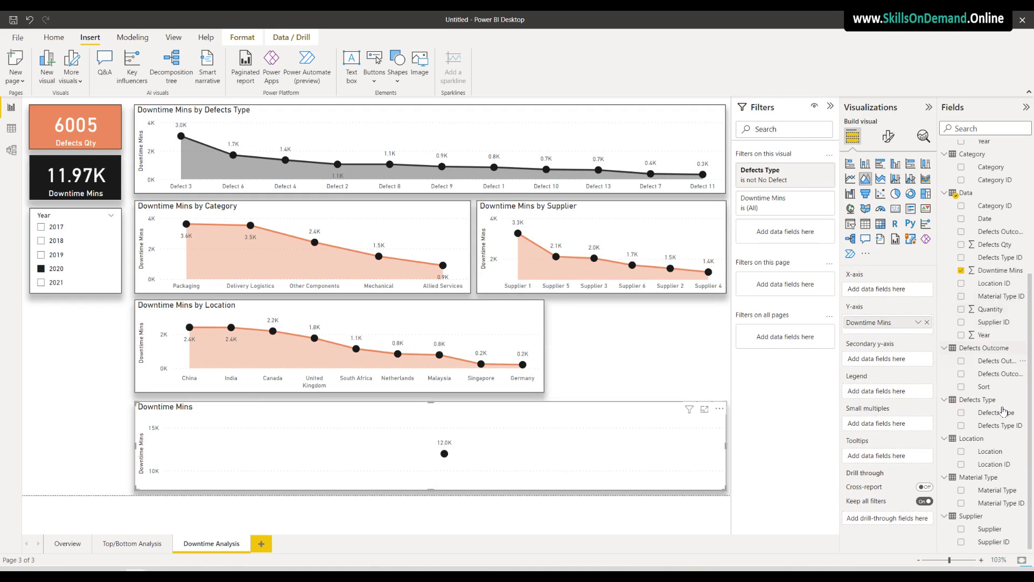
{"action": "left_click_drag", "start_coordinate": [997, 490], "coordinate": [886, 291]}
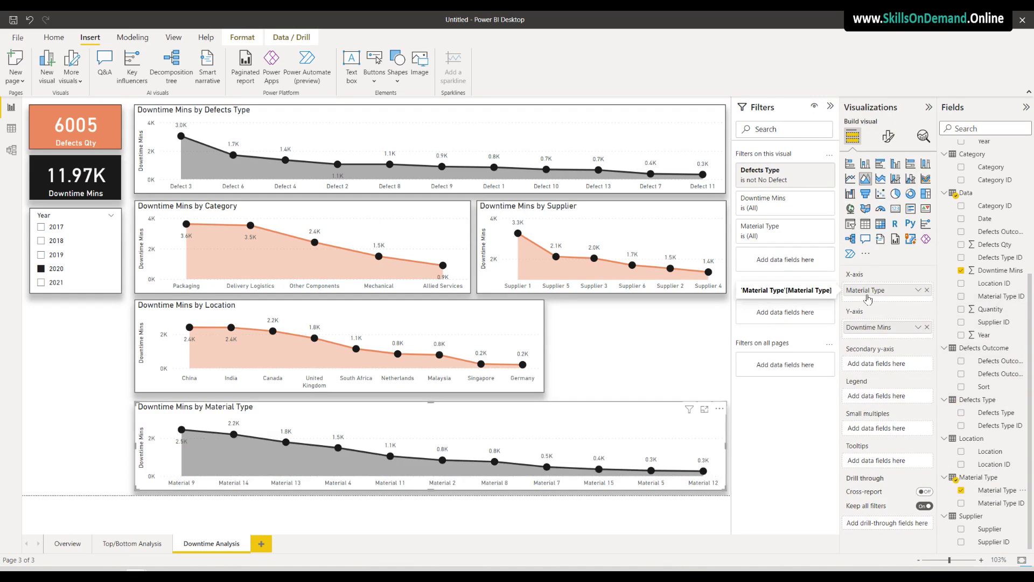
{"action": "left_click_drag", "start_coordinate": [135, 447], "coordinate": [180, 450]}
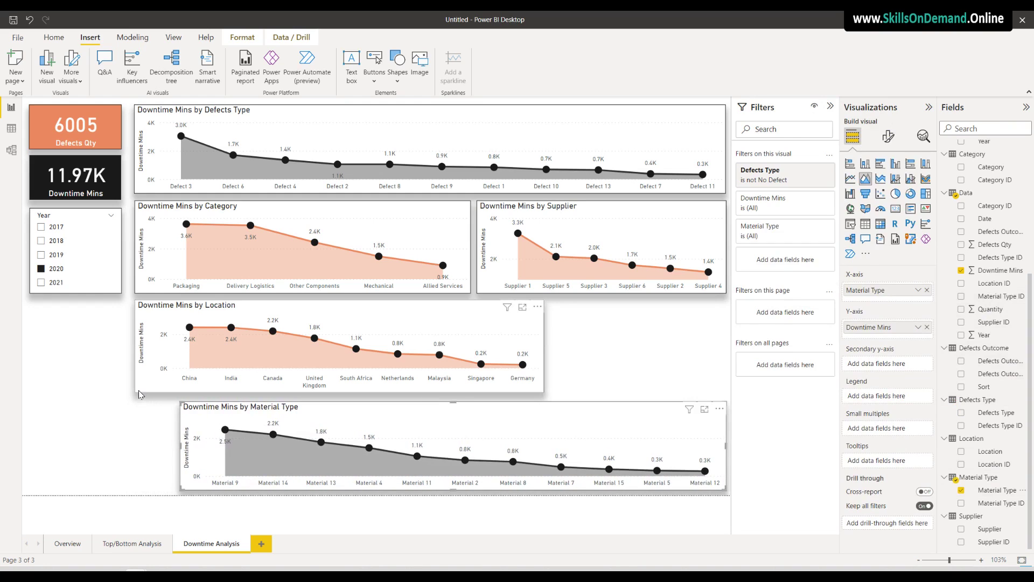
{"action": "left_click", "coordinate": [141, 371]}
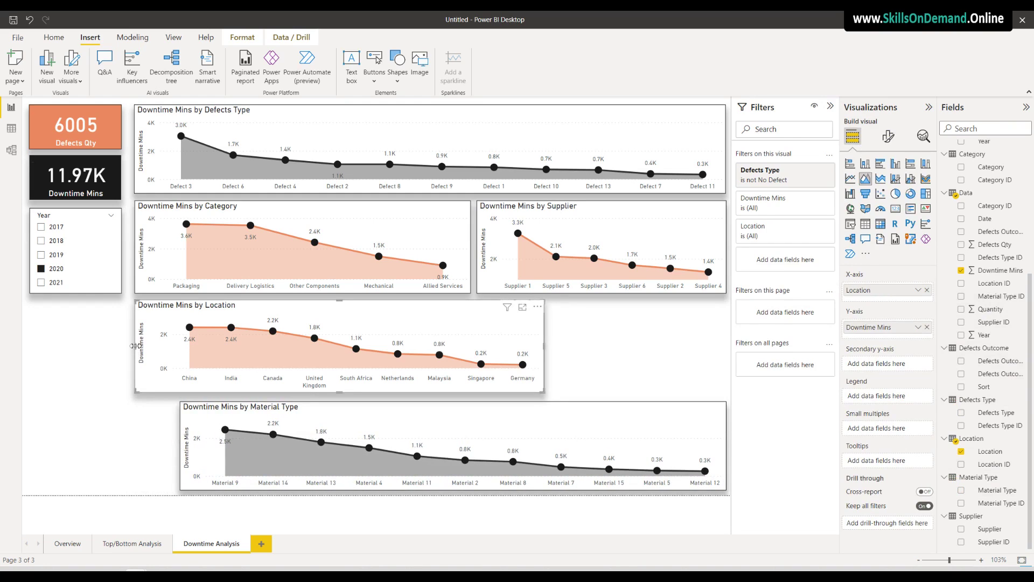
Narrow the Location chart's left edge and extend its right edge to match the Material Type chart
{"action": "left_click_drag", "start_coordinate": [135, 346], "coordinate": [181, 362]}
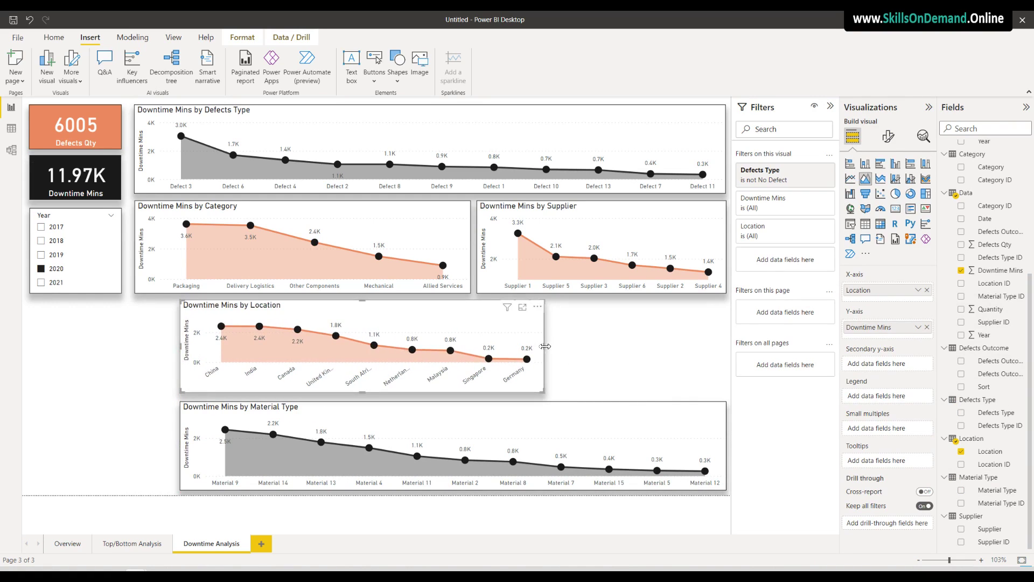
{"action": "left_click_drag", "start_coordinate": [543, 346], "coordinate": [729, 373]}
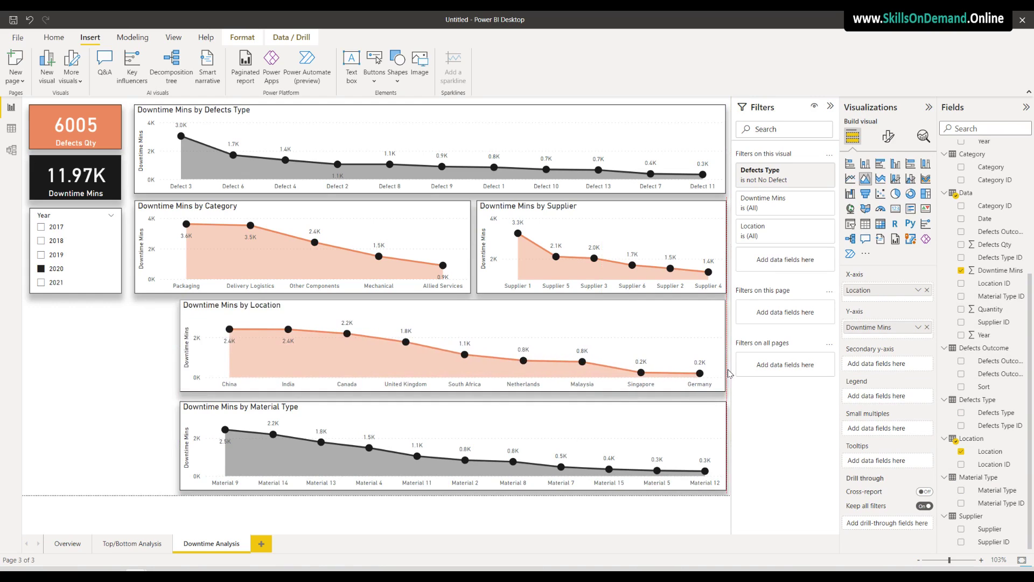
{"action": "left_click", "coordinate": [143, 430]}
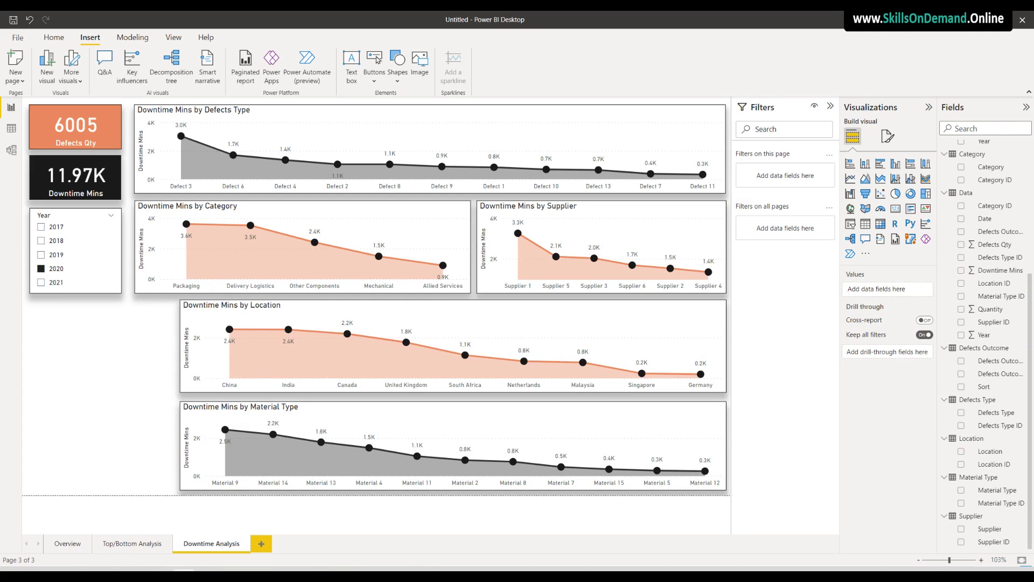
Copy the Material Type chart to the page's left and resize it into a narrow, tall visual
{"action": "left_click", "coordinate": [195, 418]}
{"action": "left_click_drag", "start_coordinate": [196, 419], "coordinate": [53, 324]}
{"action": "left_click_drag", "start_coordinate": [575, 349], "coordinate": [172, 377]}
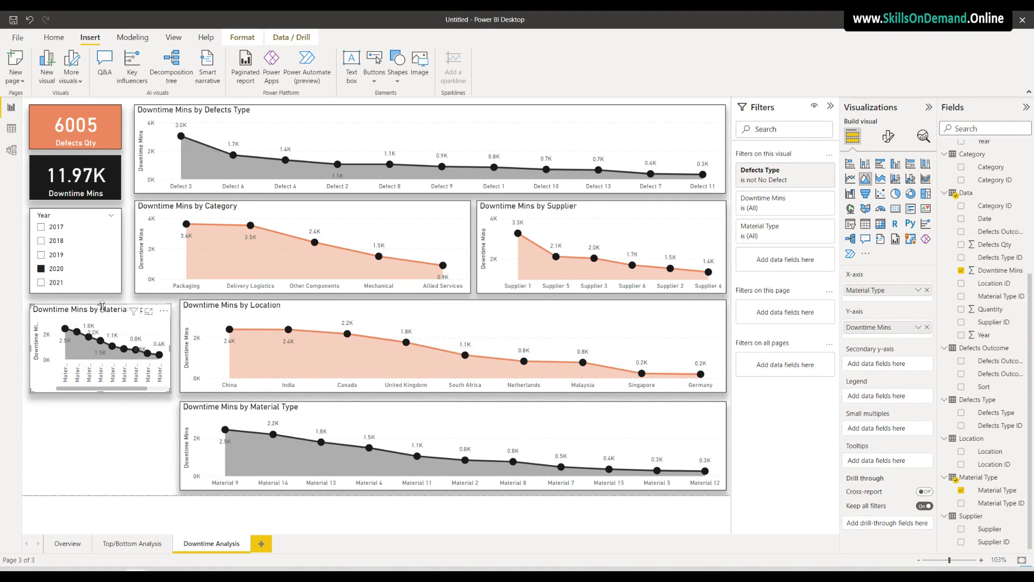
{"action": "left_click_drag", "start_coordinate": [102, 305], "coordinate": [102, 300]}
{"action": "left_click_drag", "start_coordinate": [106, 397], "coordinate": [107, 493]}
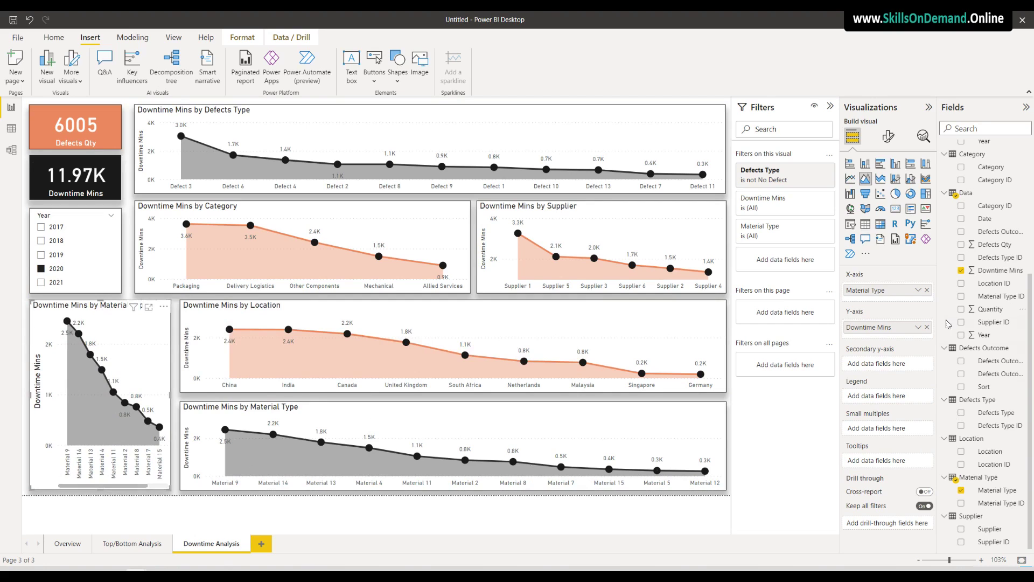
Replace Material Type with Defects Outcome on the small chart's axis
{"action": "left_click", "coordinate": [927, 291]}
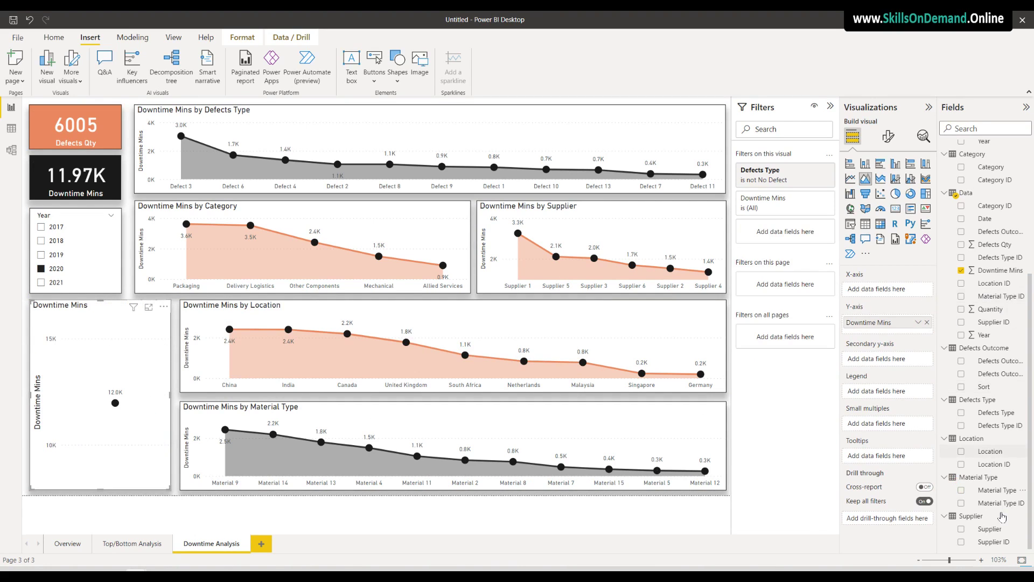
{"action": "left_click_drag", "start_coordinate": [998, 361], "coordinate": [910, 293]}
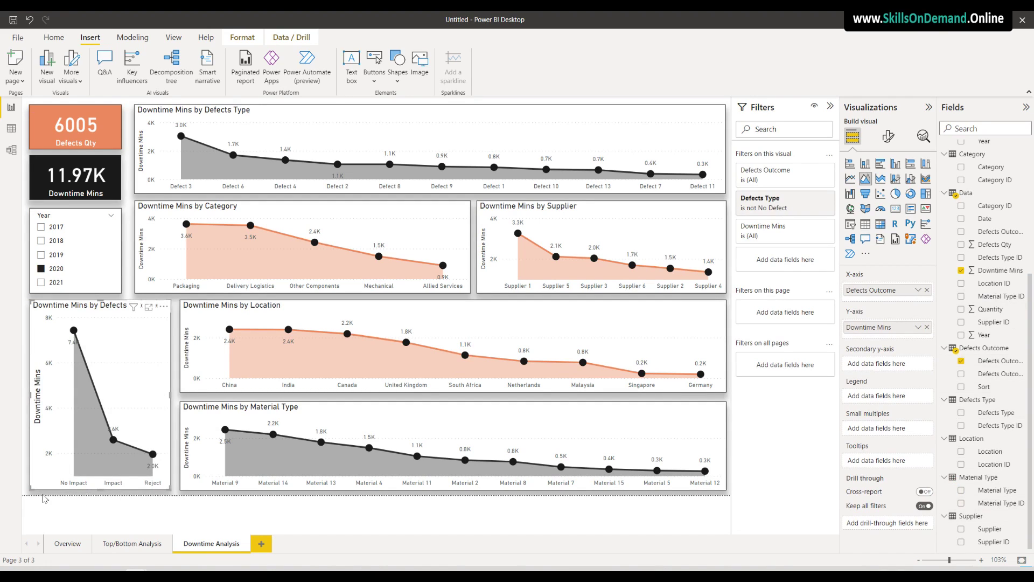
{"action": "key", "text": "Escape"}
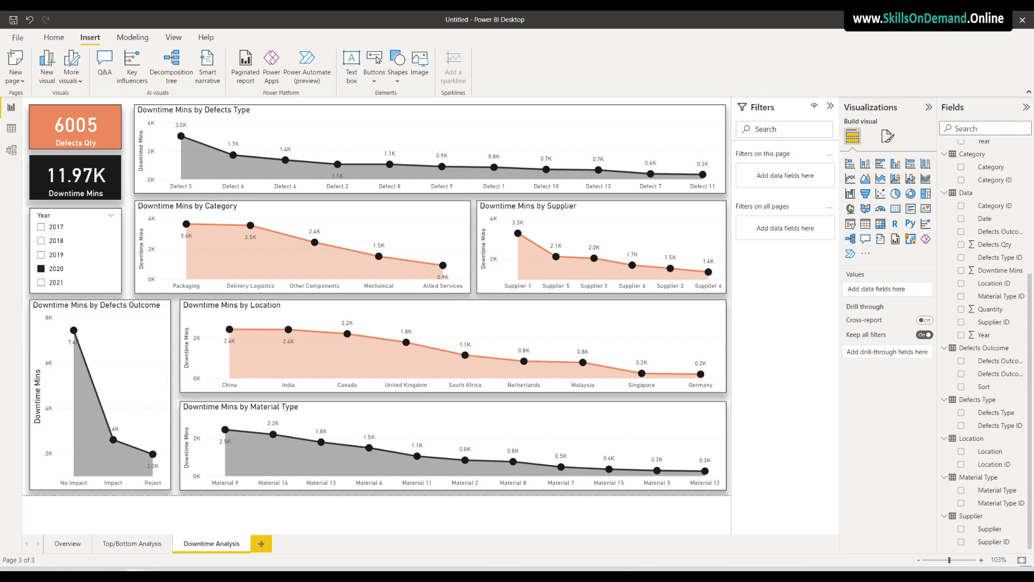
Check the Downtime Analysis page under Year 2019, 2020 and 2021, then open Save As
{"action": "left_click", "coordinate": [47, 259]}
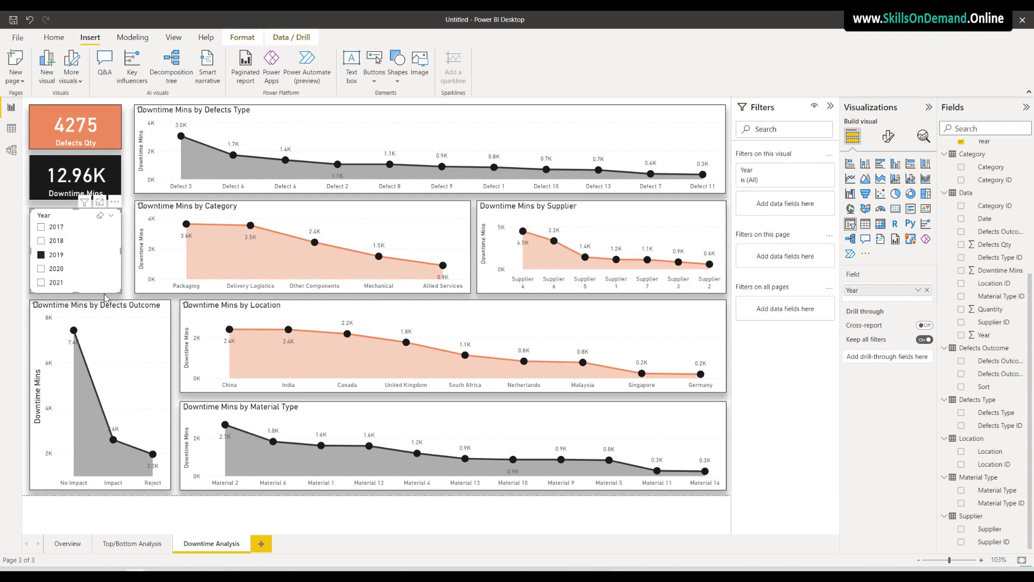
{"action": "left_click", "coordinate": [41, 268]}
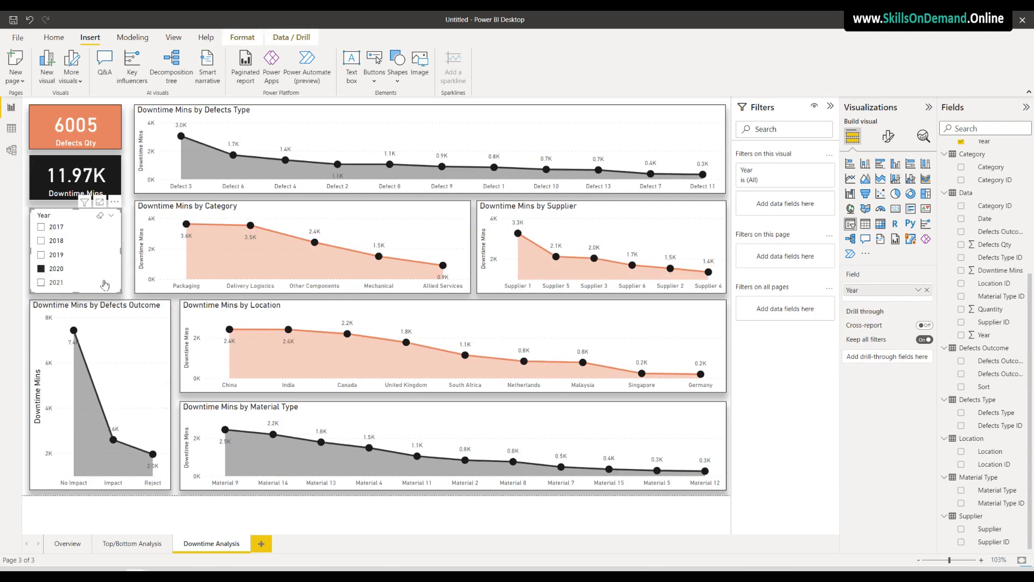
{"action": "left_click", "coordinate": [76, 284]}
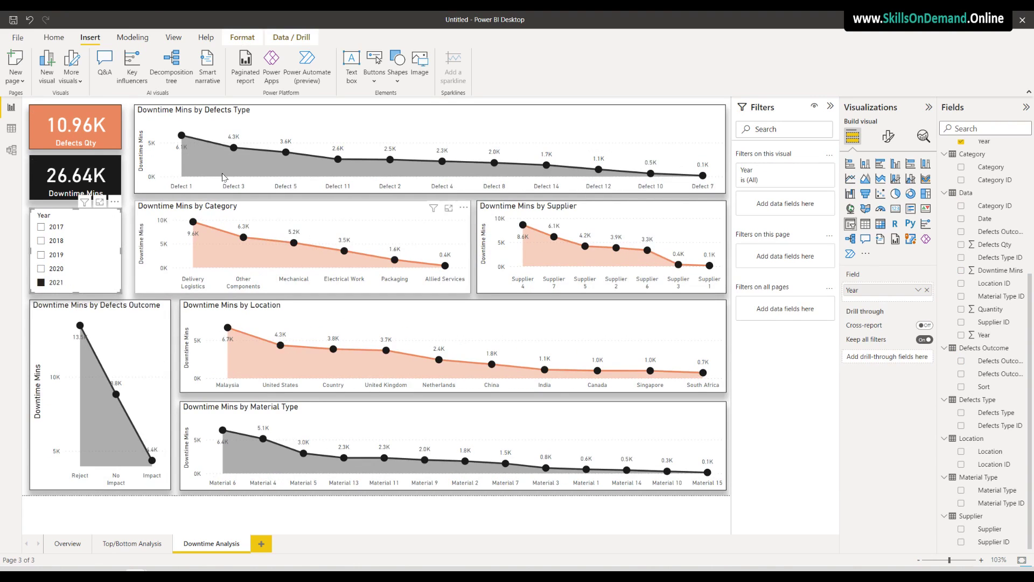
{"action": "left_click", "coordinate": [13, 20]}
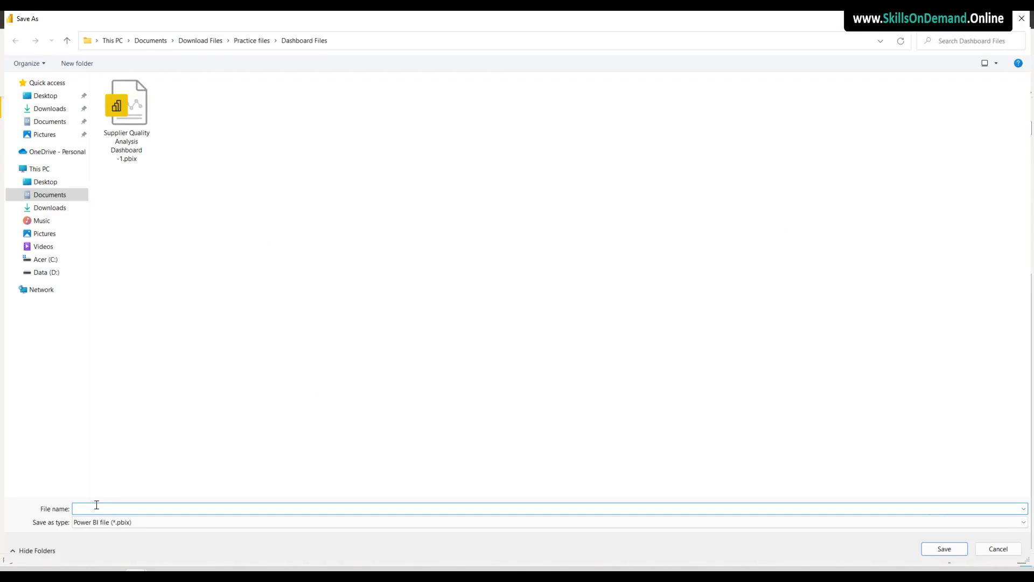
Save over Supplier Quality Analysis Dashboard -1.pbix in Dashboard Files, confirming the replacement
{"action": "type", "text": "S"}
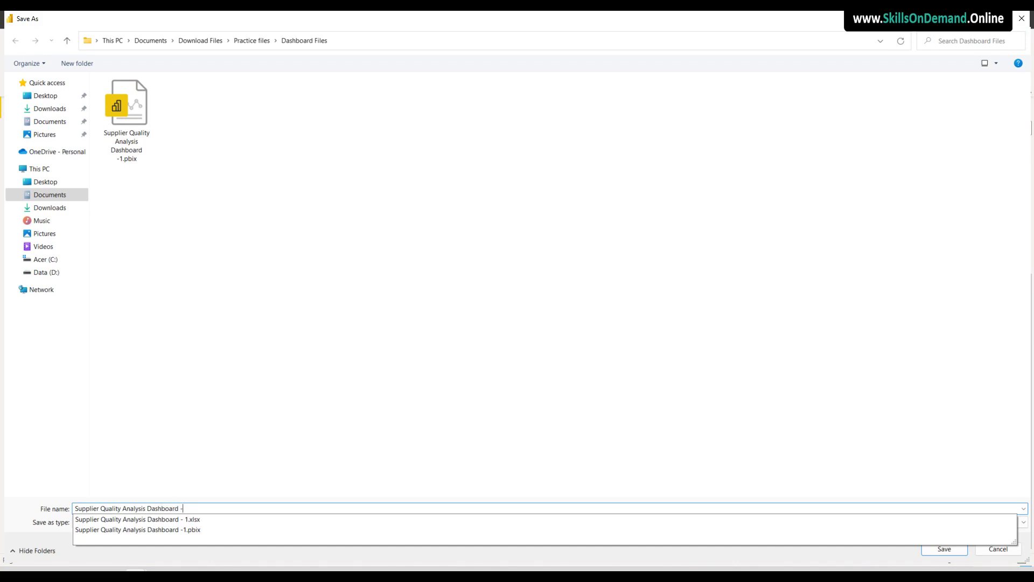
{"action": "type", "text": "1"}
{"action": "left_click", "coordinate": [281, 330]}
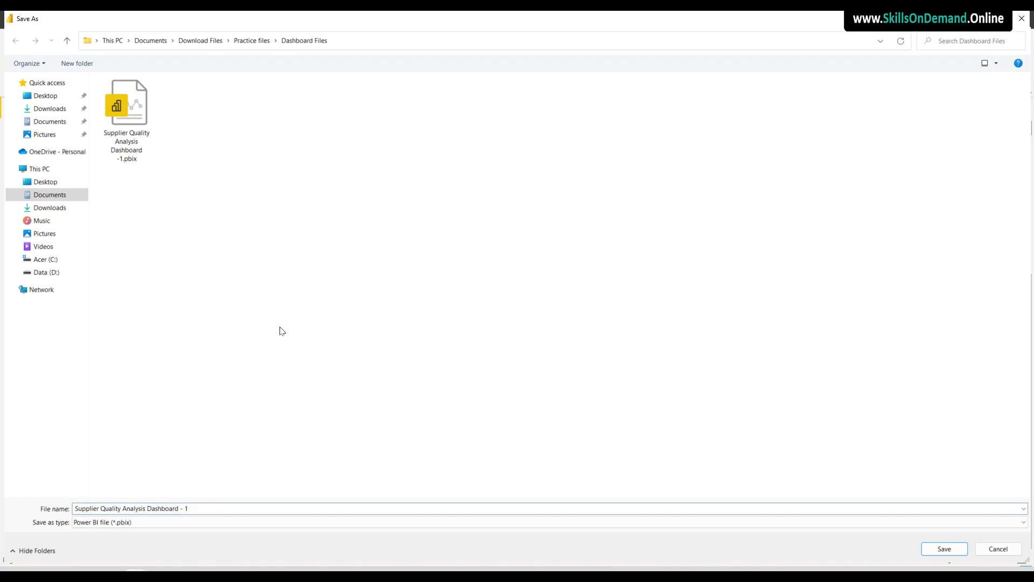
{"action": "left_click", "coordinate": [142, 130]}
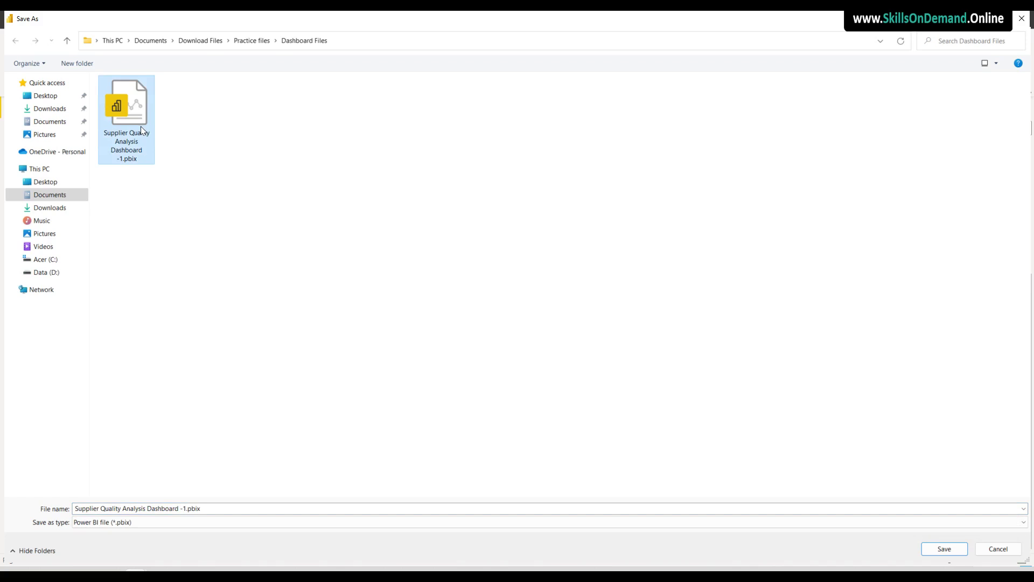
{"action": "left_click", "coordinate": [944, 552]}
{"action": "left_click", "coordinate": [552, 298]}
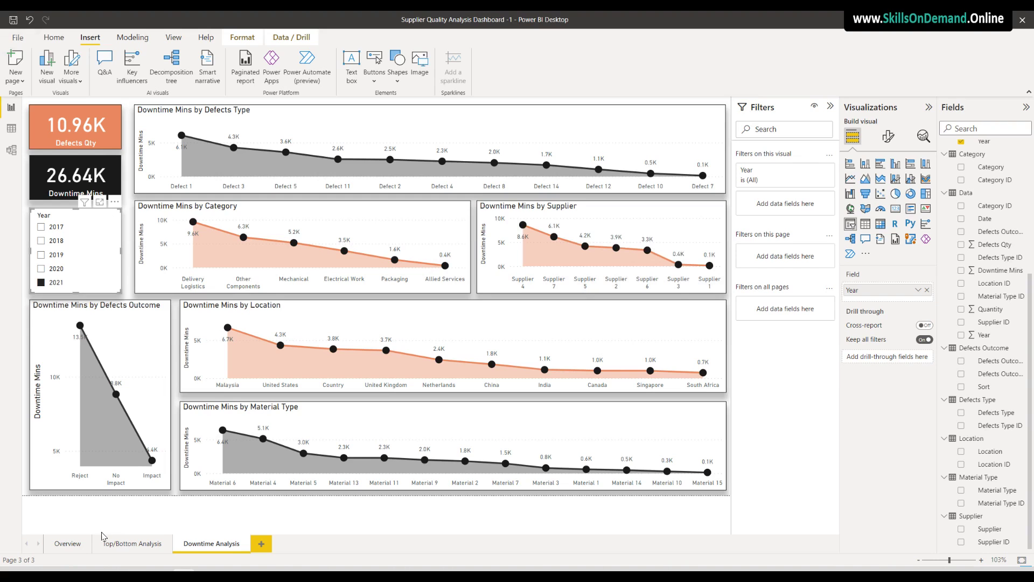
Cycle through the page tabs and filter the Overview page to 2018, 2019, 2020 and 2021
{"action": "left_click", "coordinate": [68, 543]}
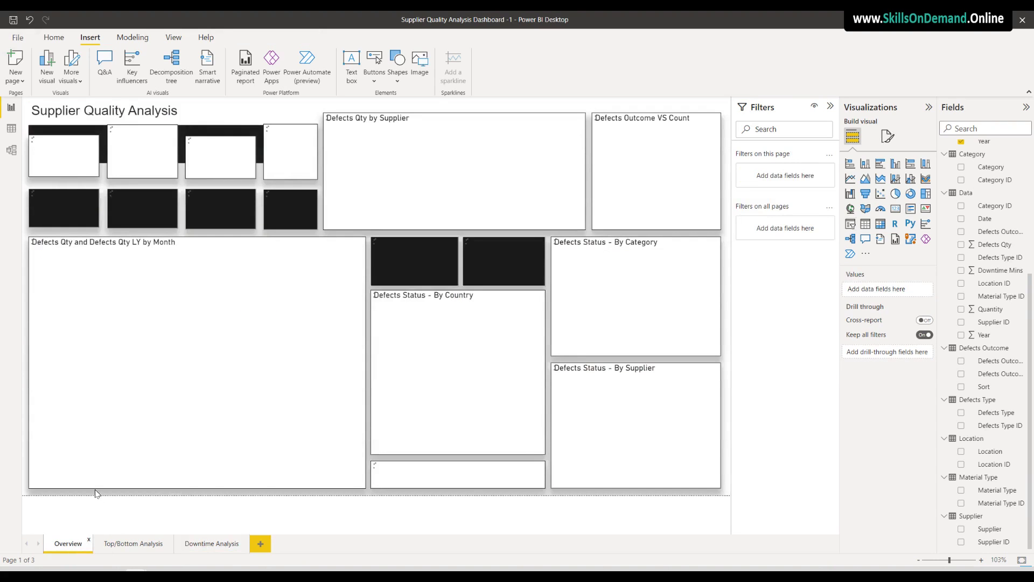
{"action": "left_click", "coordinate": [143, 548]}
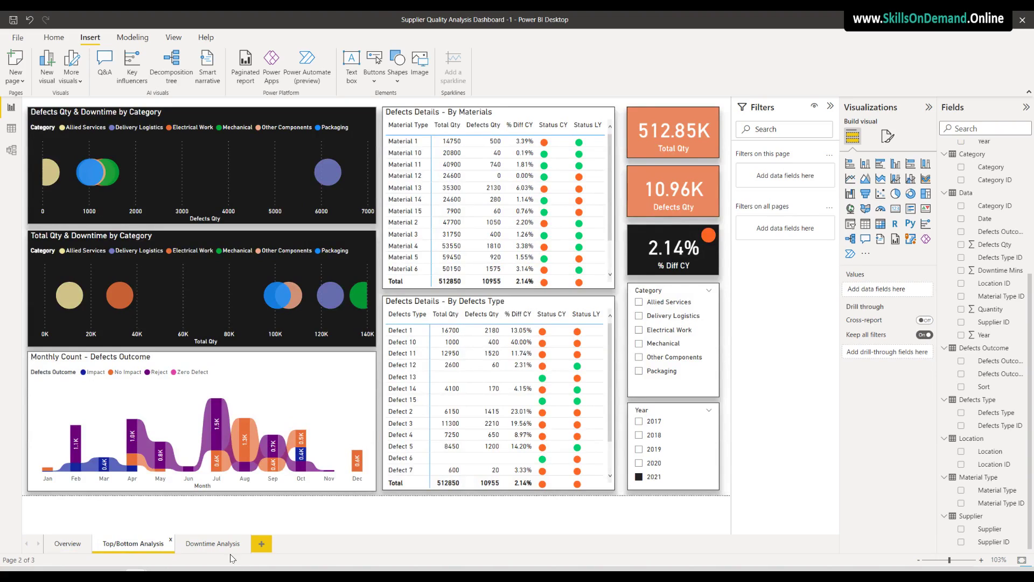
{"action": "left_click", "coordinate": [214, 547]}
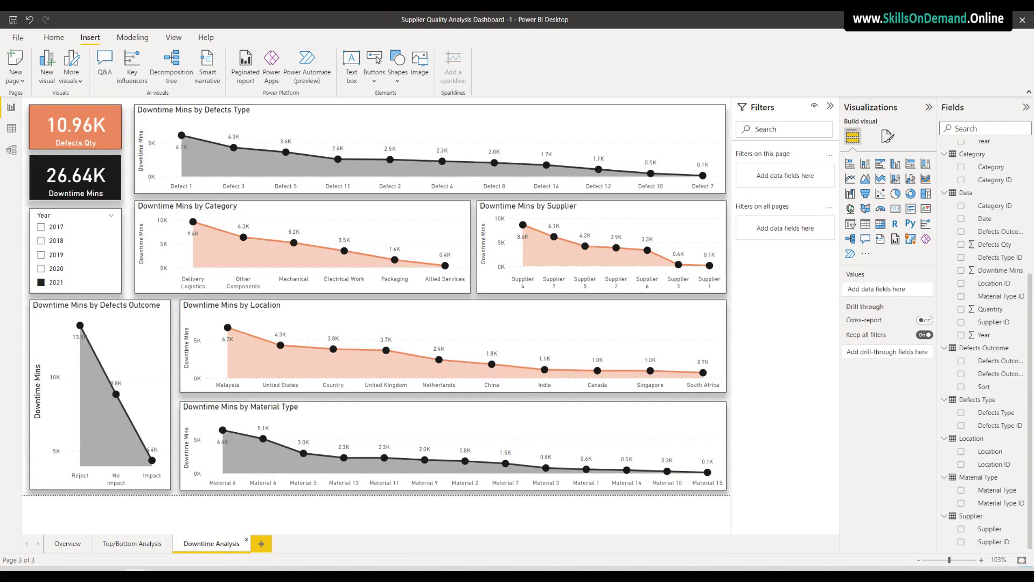
{"action": "left_click", "coordinate": [70, 547]}
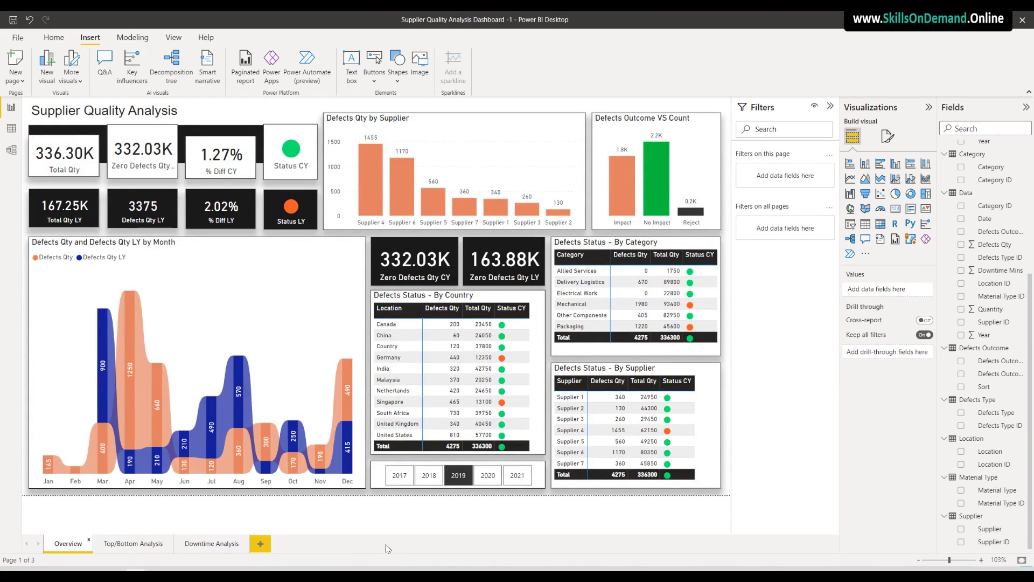
{"action": "left_click", "coordinate": [430, 475]}
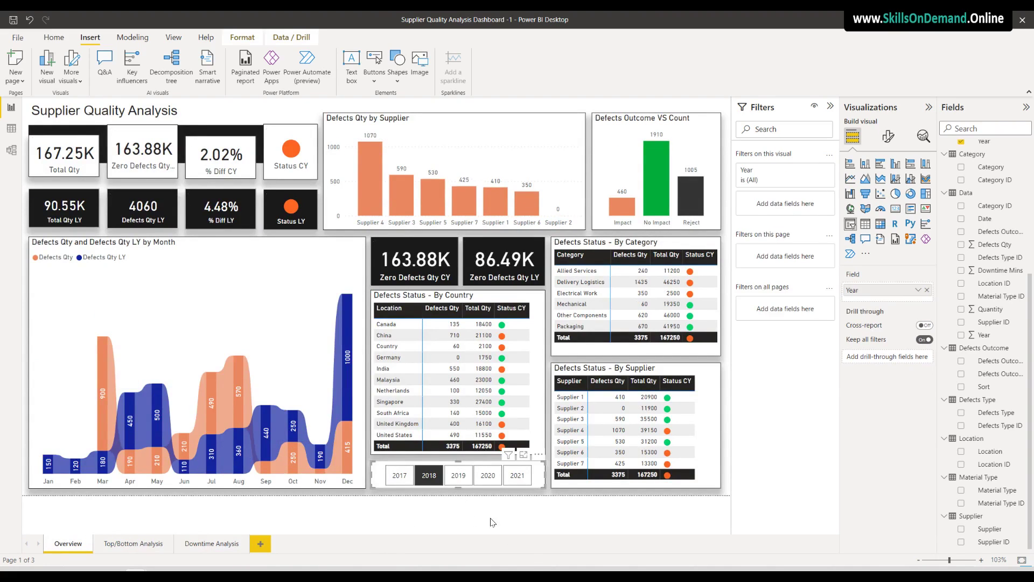
{"action": "left_click", "coordinate": [458, 475]}
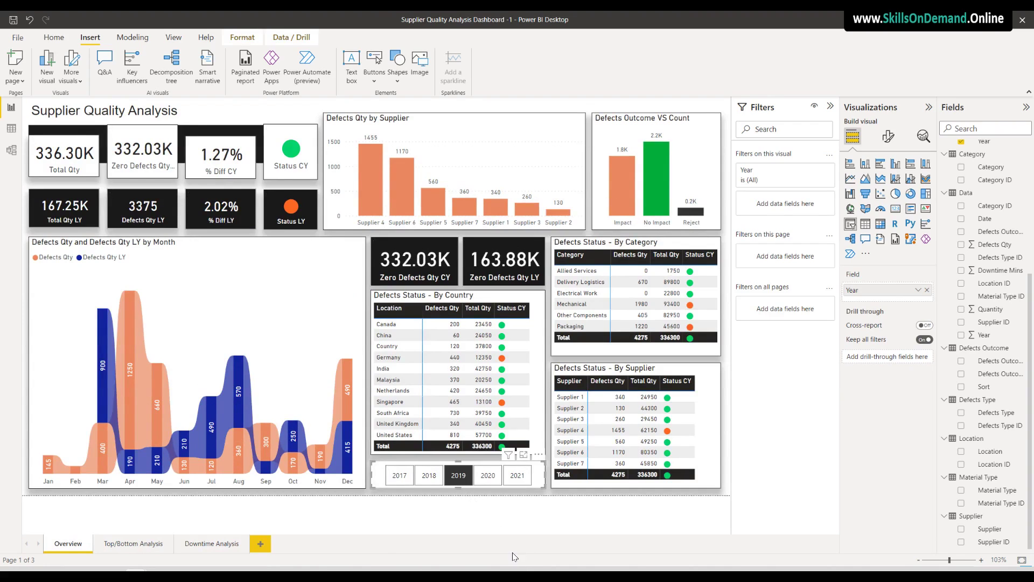
{"action": "left_click", "coordinate": [486, 475]}
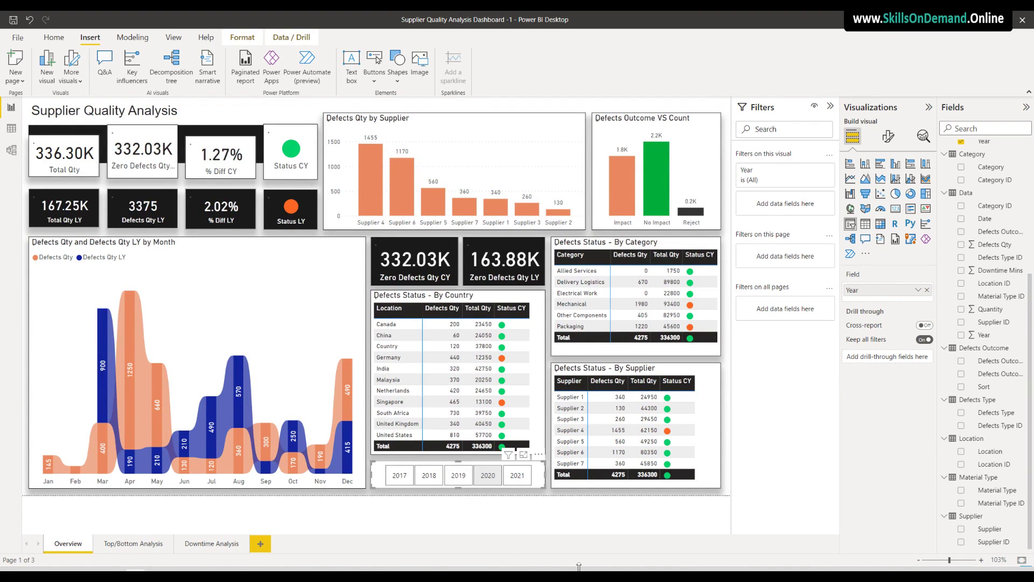
{"action": "left_click", "coordinate": [519, 475]}
Step the Top/Bottom Analysis Year slicer through 2017–2020, leaving it on 2020
{"action": "left_click", "coordinate": [123, 545]}
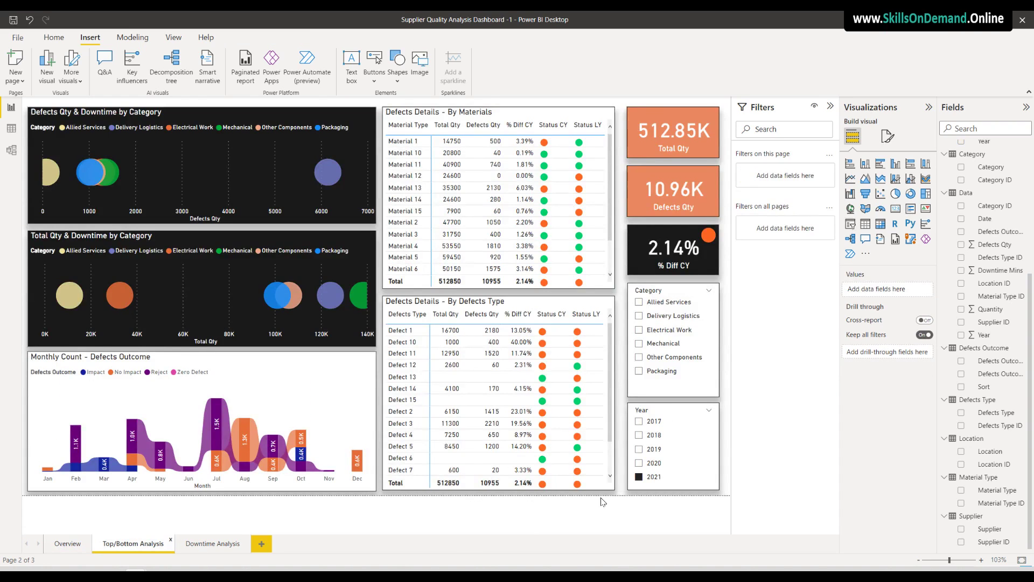
{"action": "left_click", "coordinate": [639, 462]}
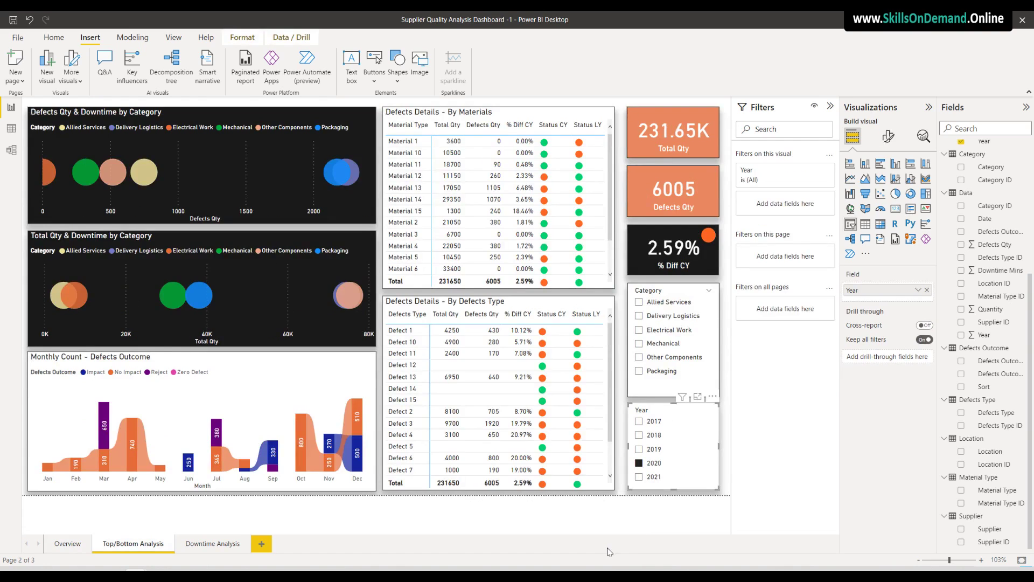
{"action": "left_click", "coordinate": [640, 449]}
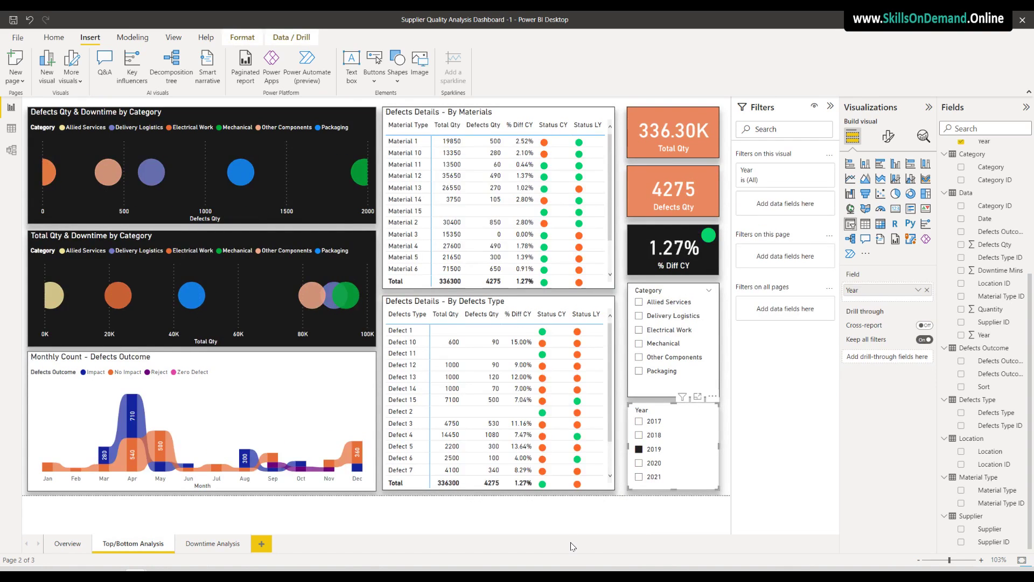
{"action": "left_click", "coordinate": [640, 421]}
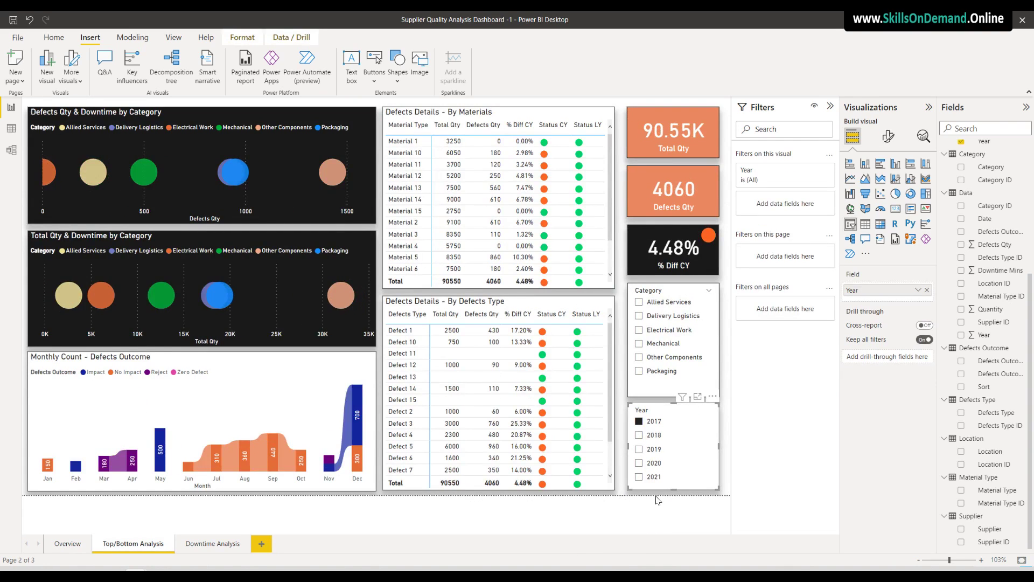
{"action": "left_click", "coordinate": [639, 435]}
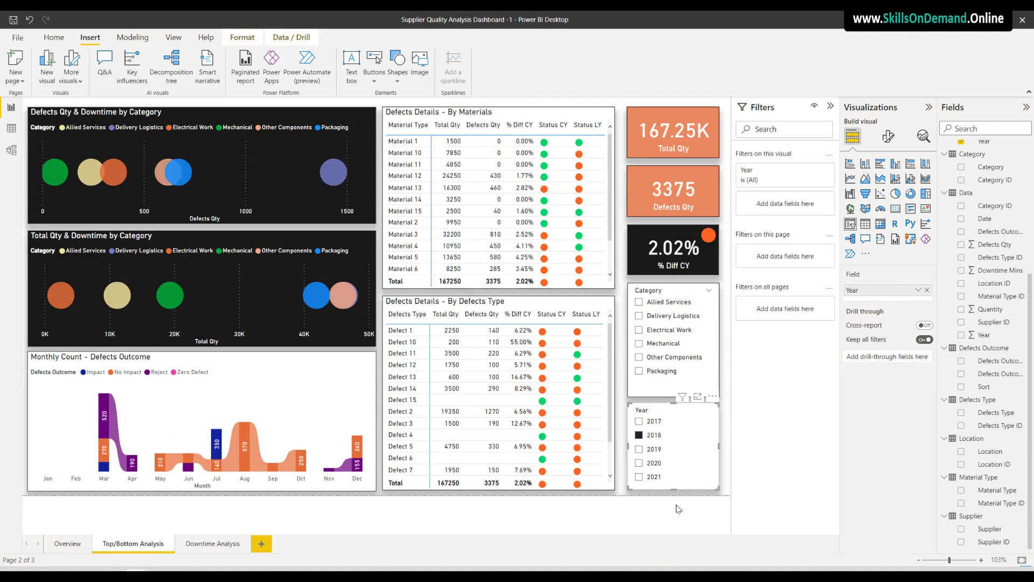
{"action": "left_click", "coordinate": [639, 448]}
{"action": "left_click", "coordinate": [639, 463]}
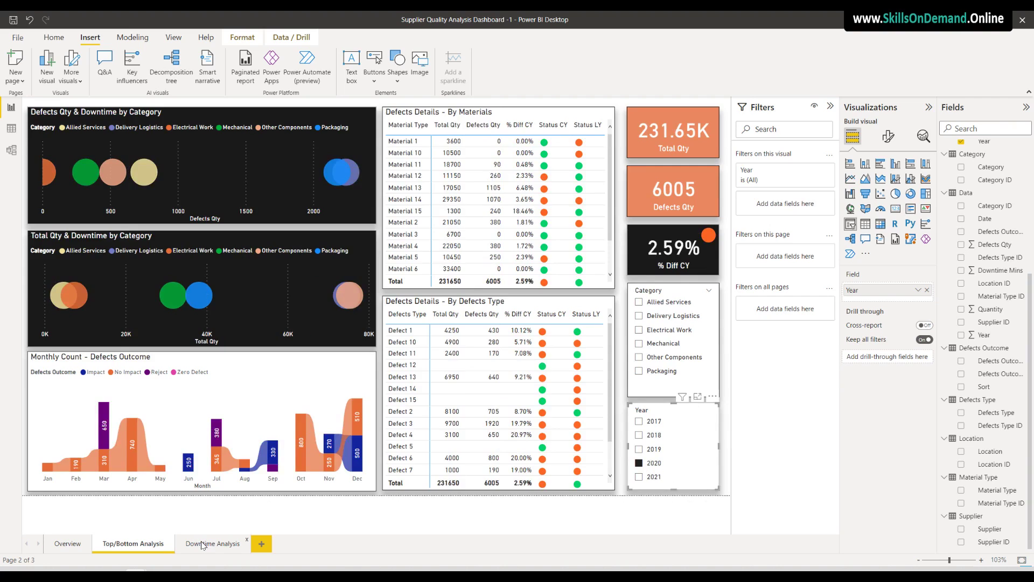
{"action": "left_click", "coordinate": [205, 544]}
Filter Downtime Analysis through 2017–2021, back to 2020, then save from the Overview page
{"action": "left_click", "coordinate": [56, 226]}
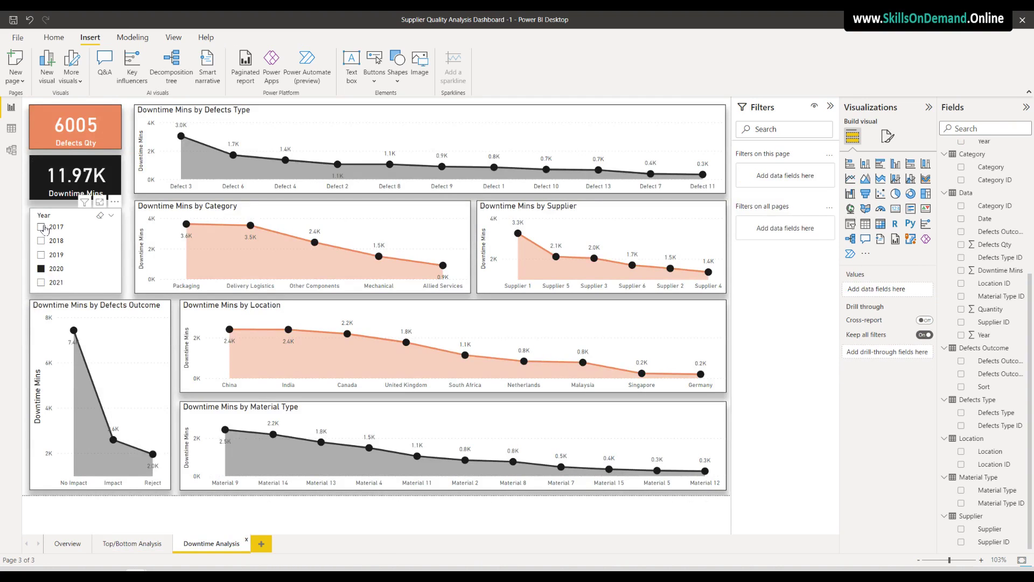
{"action": "left_click", "coordinate": [41, 241]}
{"action": "left_click", "coordinate": [42, 255]}
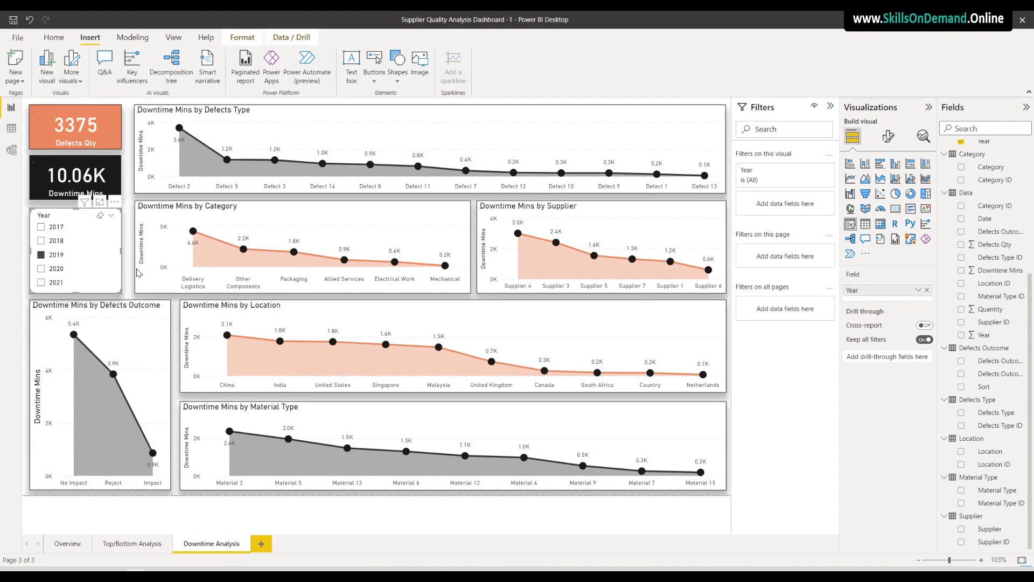
{"action": "left_click", "coordinate": [41, 268]}
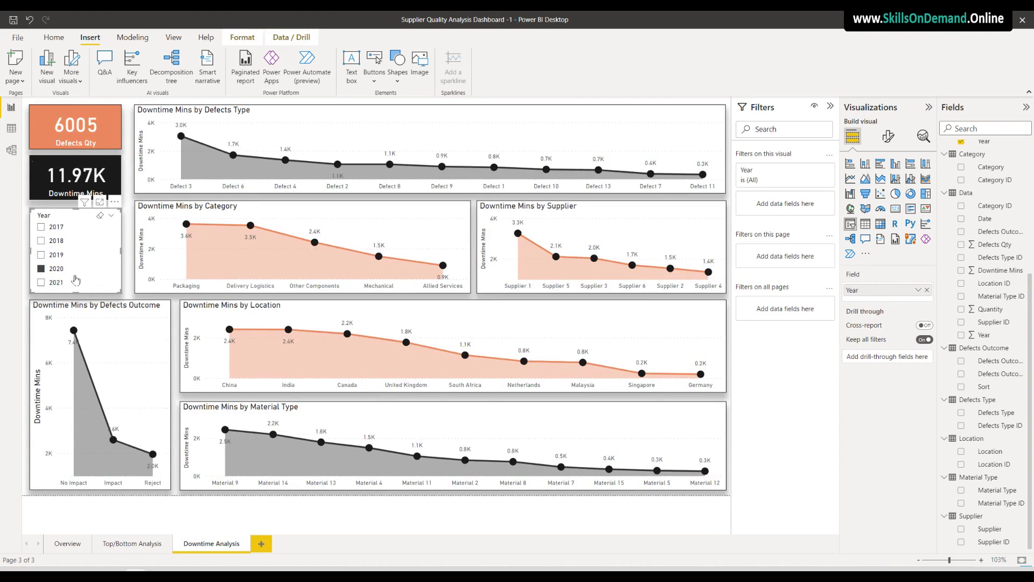
{"action": "left_click", "coordinate": [42, 282]}
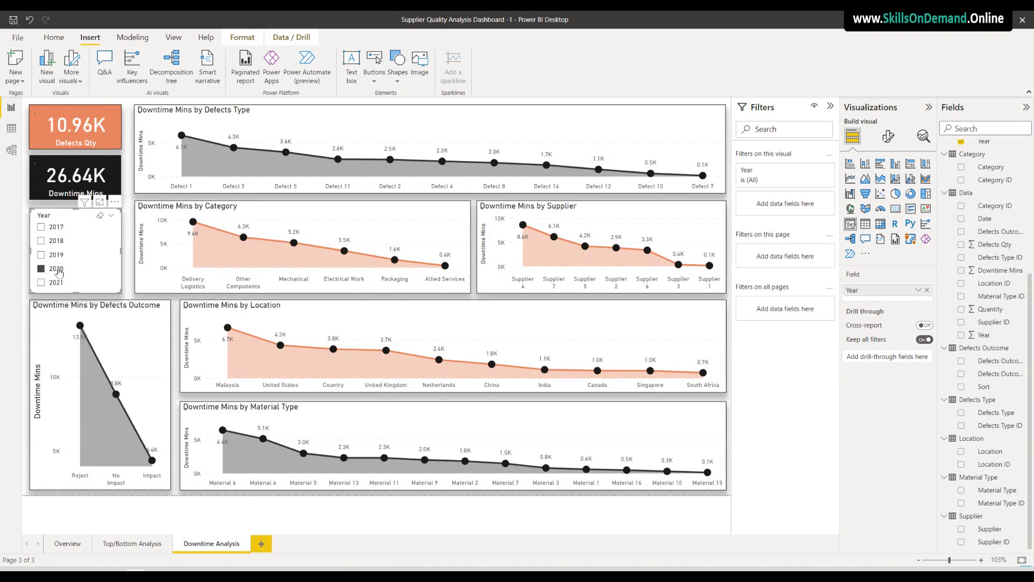
{"action": "left_click", "coordinate": [42, 268]}
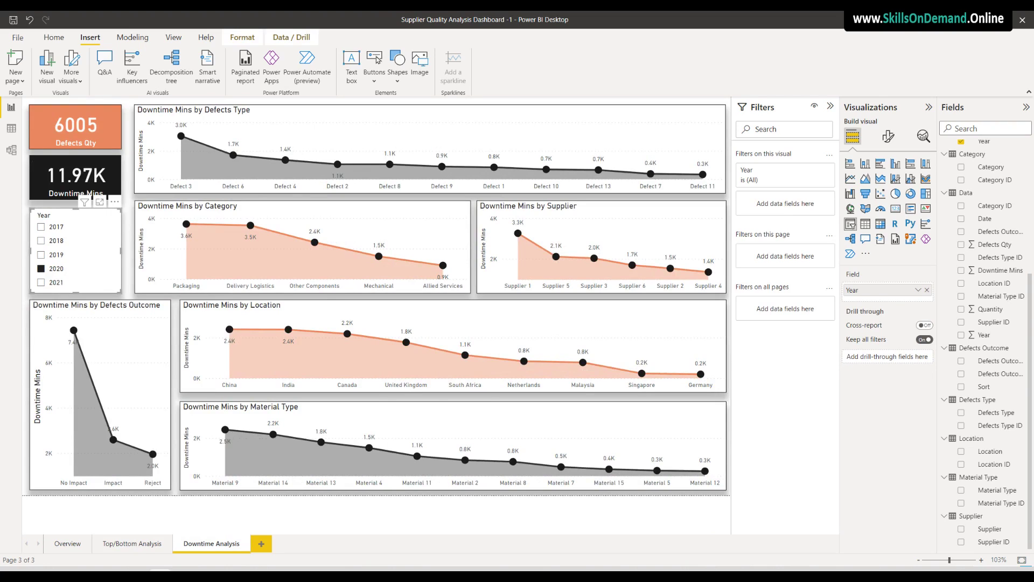
{"action": "left_click", "coordinate": [74, 544]}
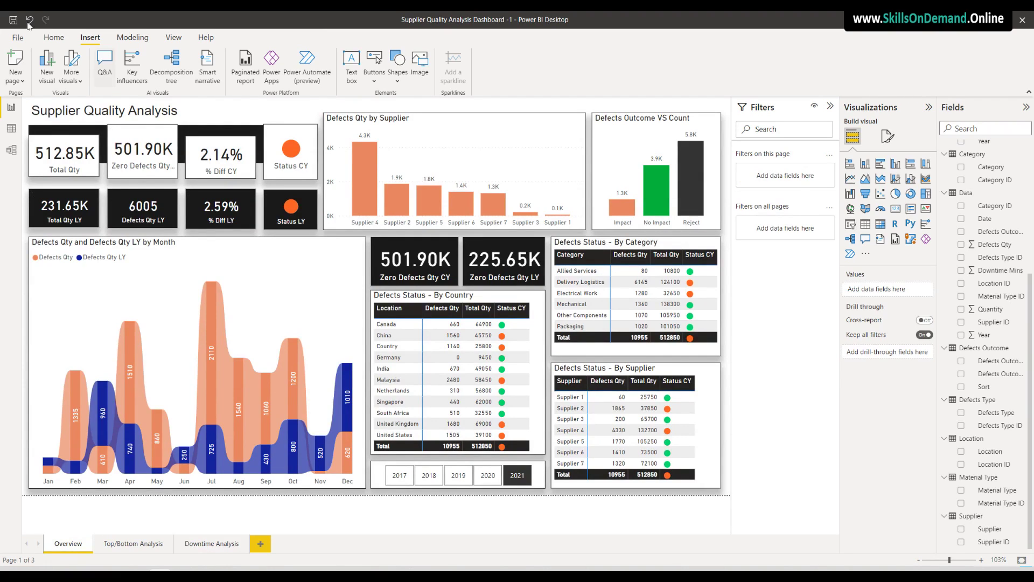
{"action": "left_click", "coordinate": [13, 22]}
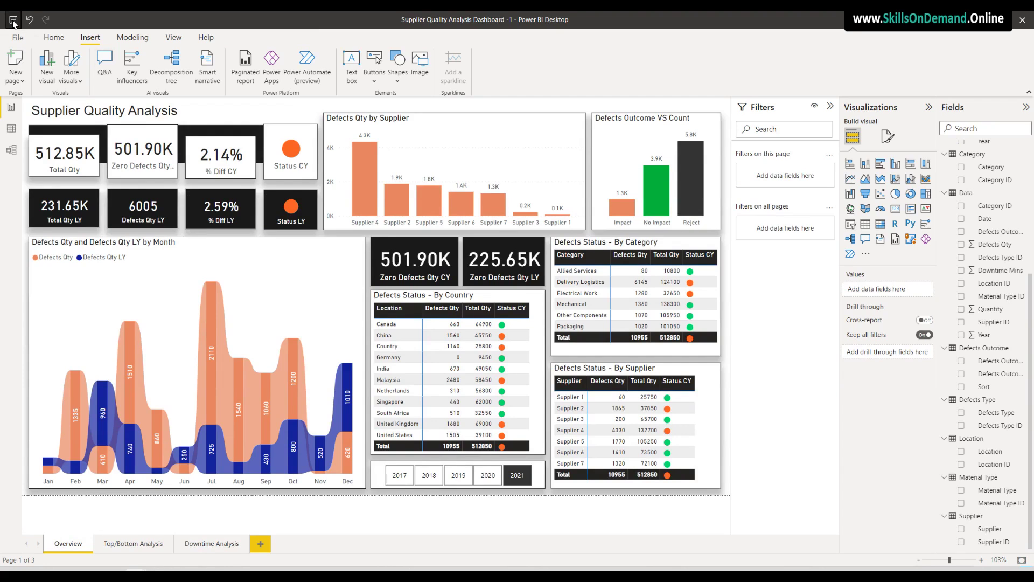